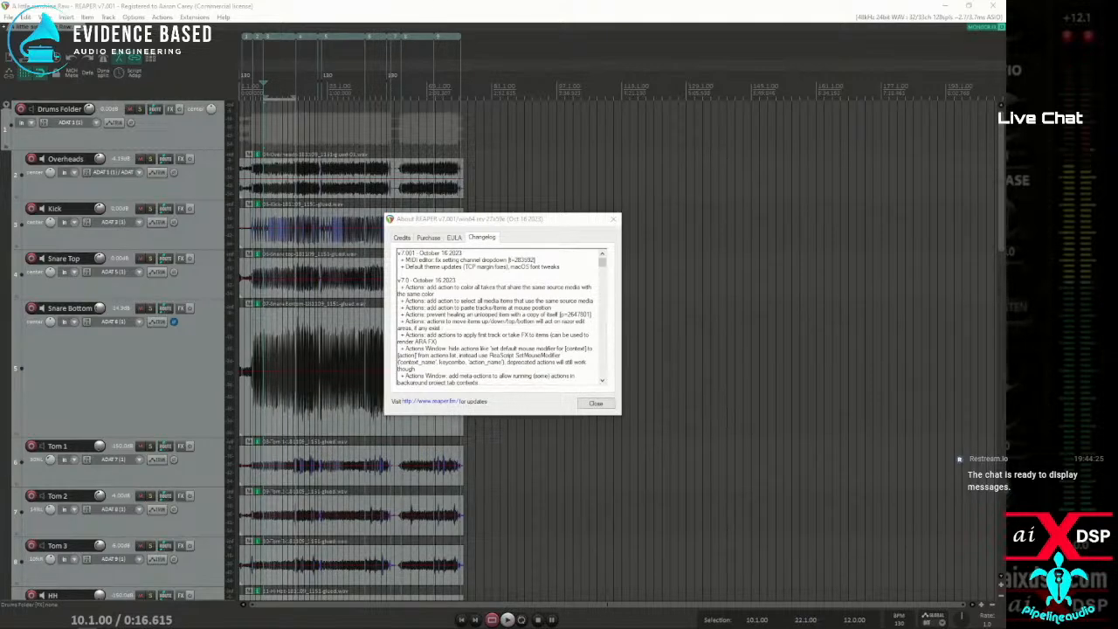
Switch to the browser showing the REAPER download page and go to the site's home page to read the New in Version 7 section
{"action": "left_click_drag", "start_coordinate": [0, 262], "coordinate": [511, 54]}
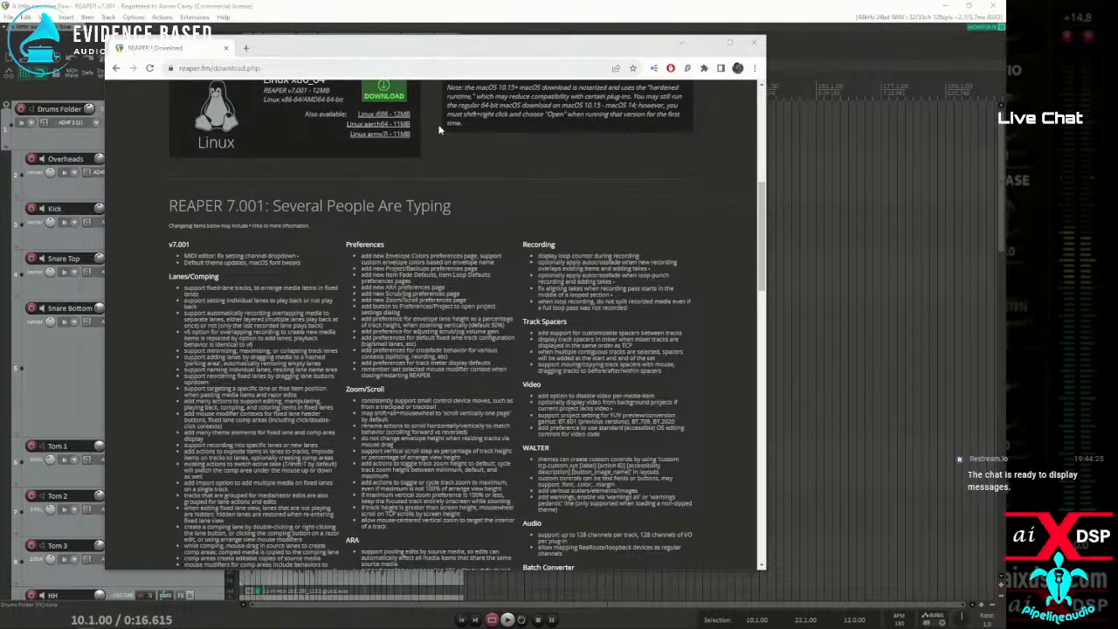
{"action": "left_click_drag", "start_coordinate": [359, 47], "coordinate": [380, 37]}
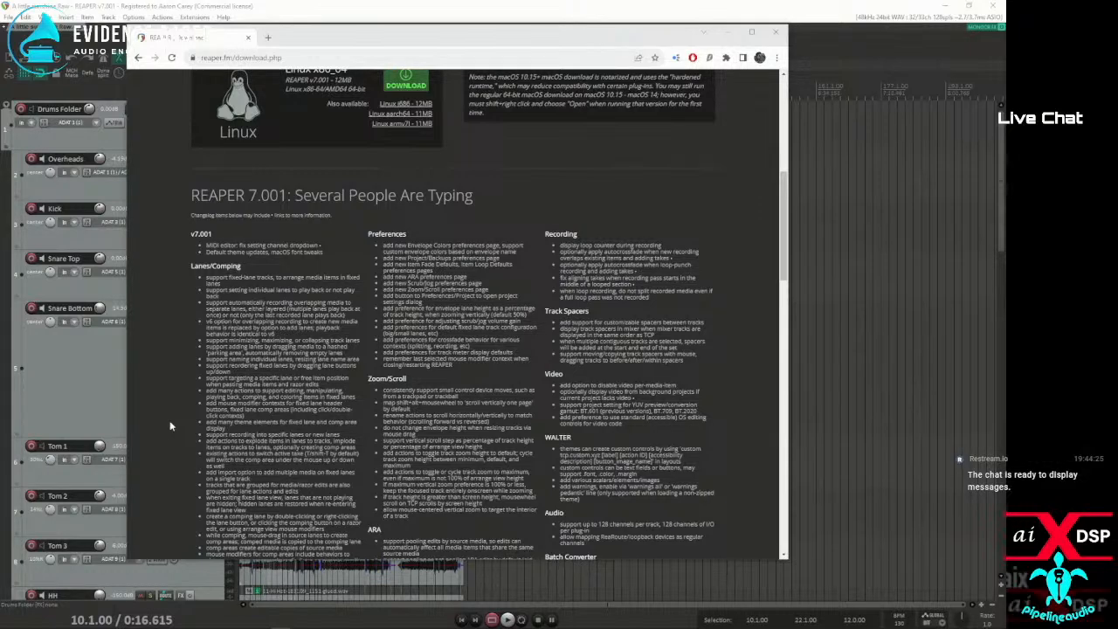
{"action": "scroll", "coordinate": [170, 420], "scroll_direction": "up", "scroll_amount": 5}
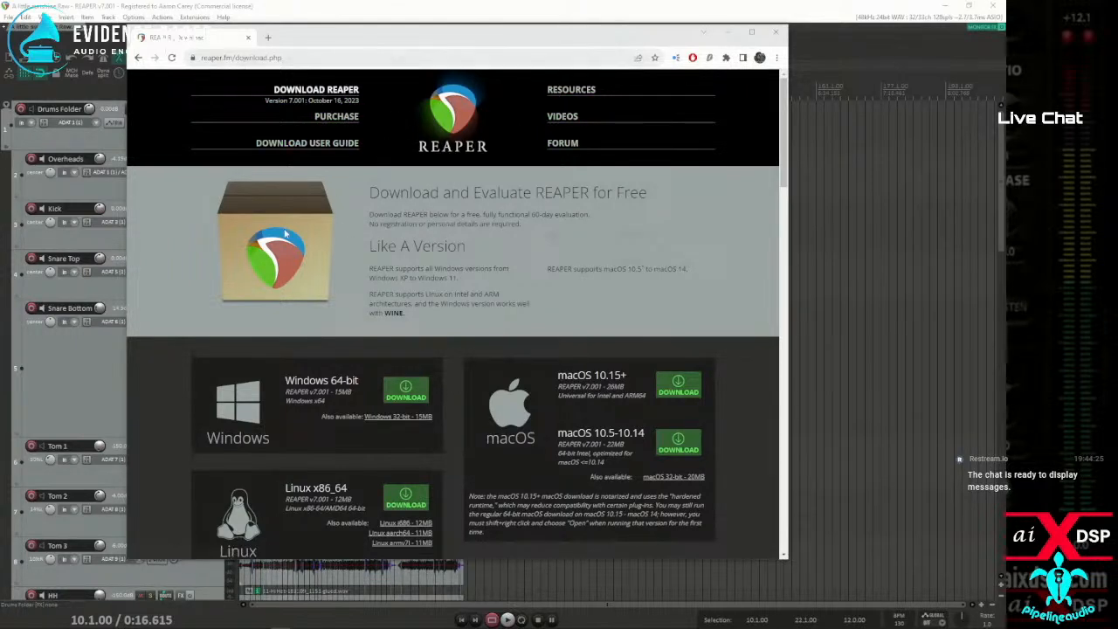
{"action": "left_click", "coordinate": [443, 123]}
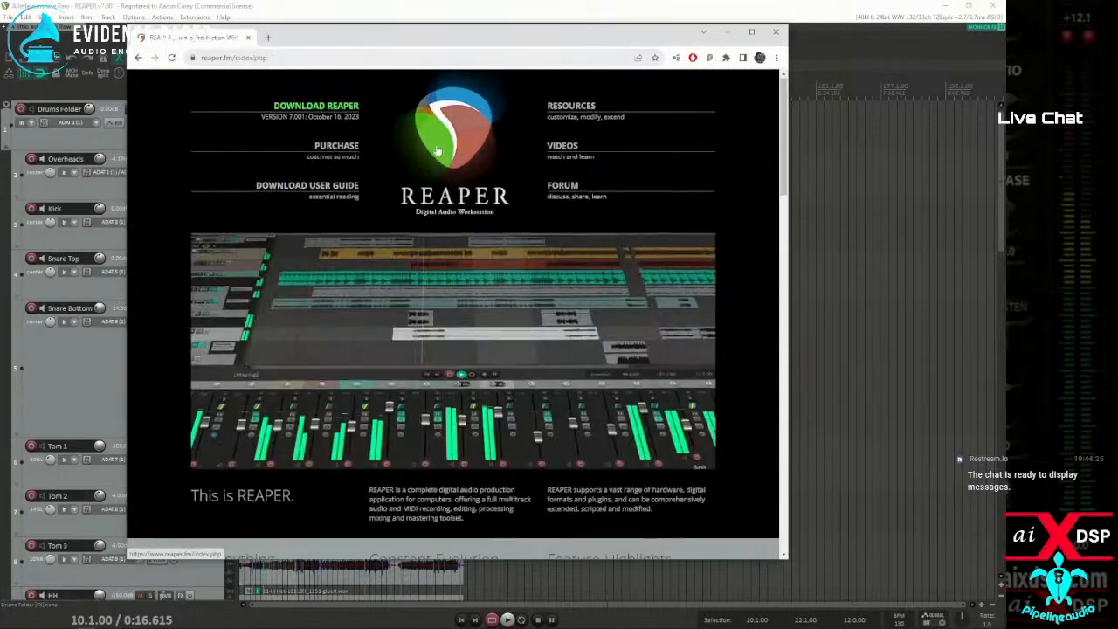
{"action": "scroll", "coordinate": [437, 149], "scroll_direction": "down", "scroll_amount": 5}
{"action": "scroll", "coordinate": [434, 155], "scroll_direction": "down", "scroll_amount": 3}
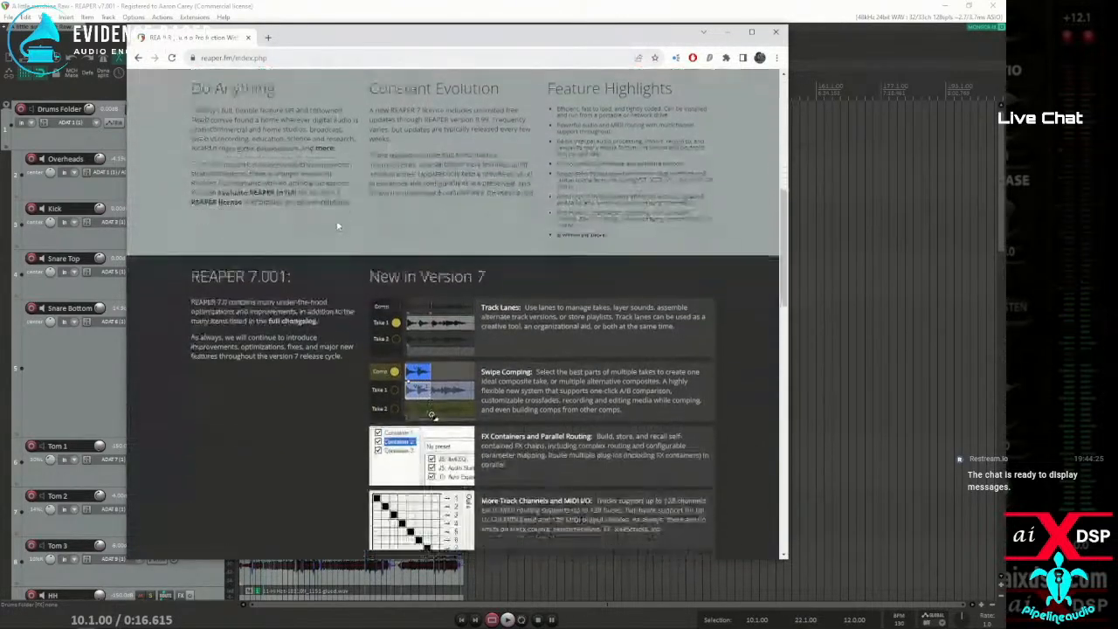
{"action": "scroll", "coordinate": [418, 261], "scroll_direction": "down", "scroll_amount": 1}
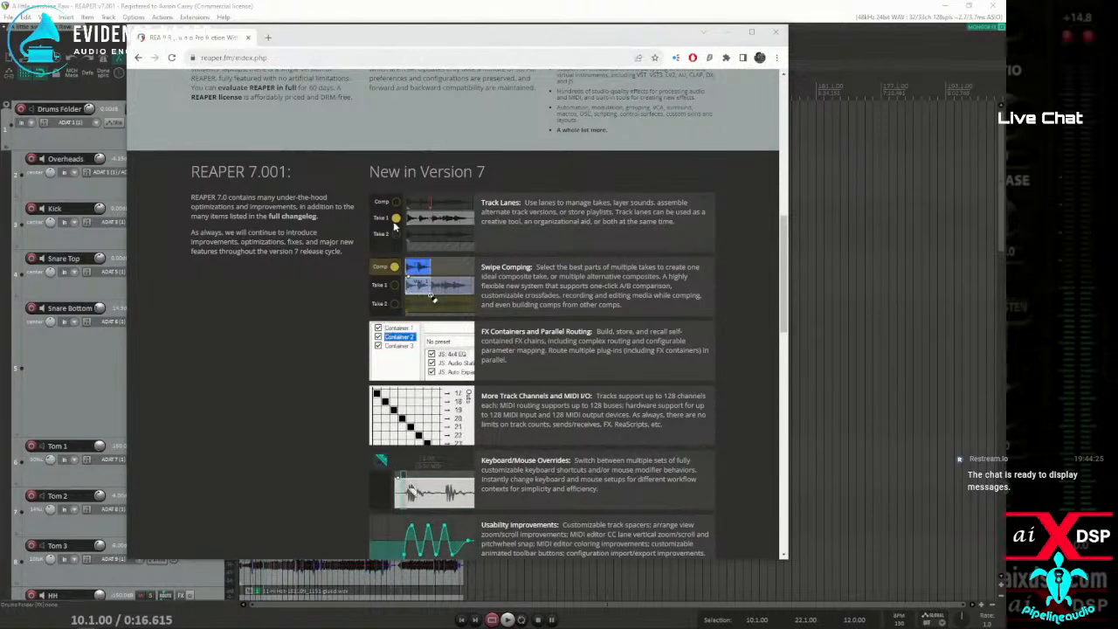
{"action": "left_click_drag", "start_coordinate": [311, 38], "coordinate": [4, 88]}
Return to REAPER, show the action list and filter it by "lane"
{"action": "left_click", "coordinate": [162, 17]}
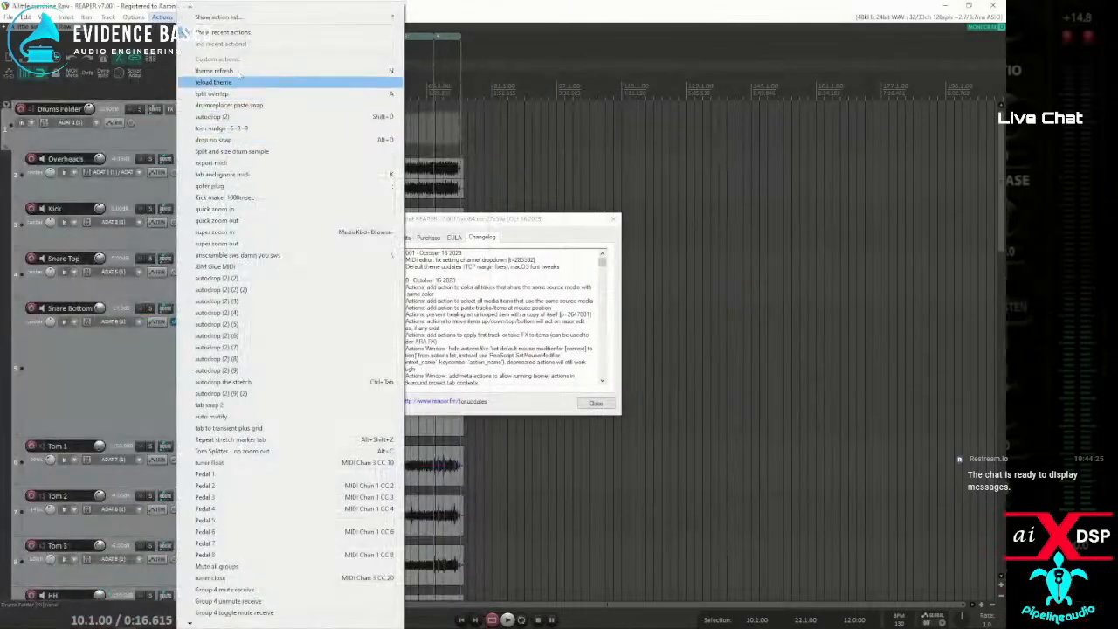
{"action": "left_click", "coordinate": [218, 16]}
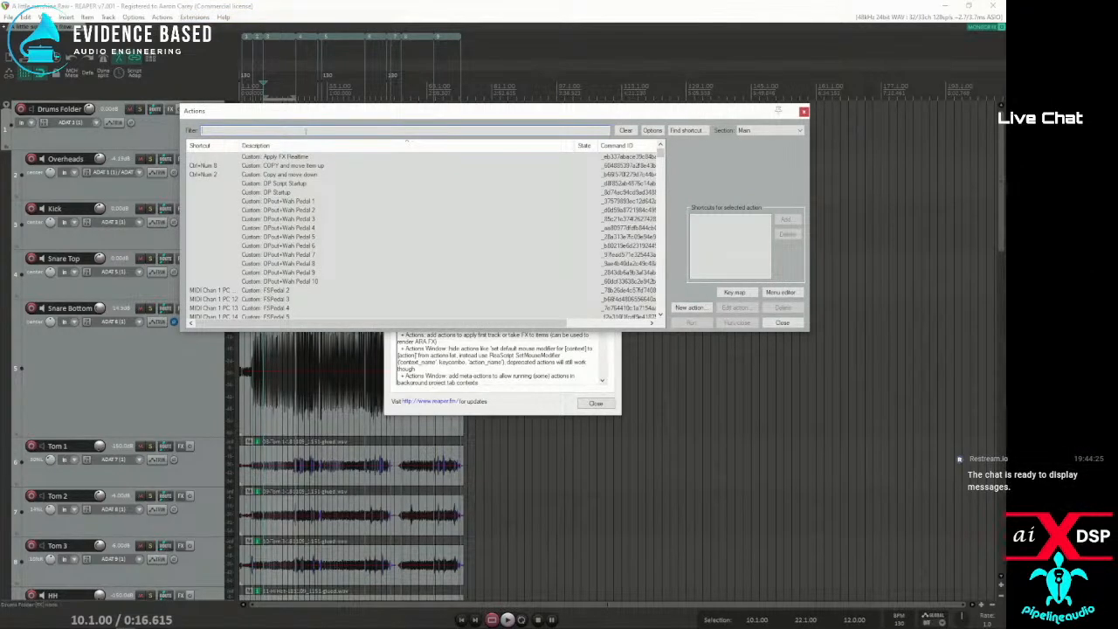
{"action": "type", "text": "ane"}
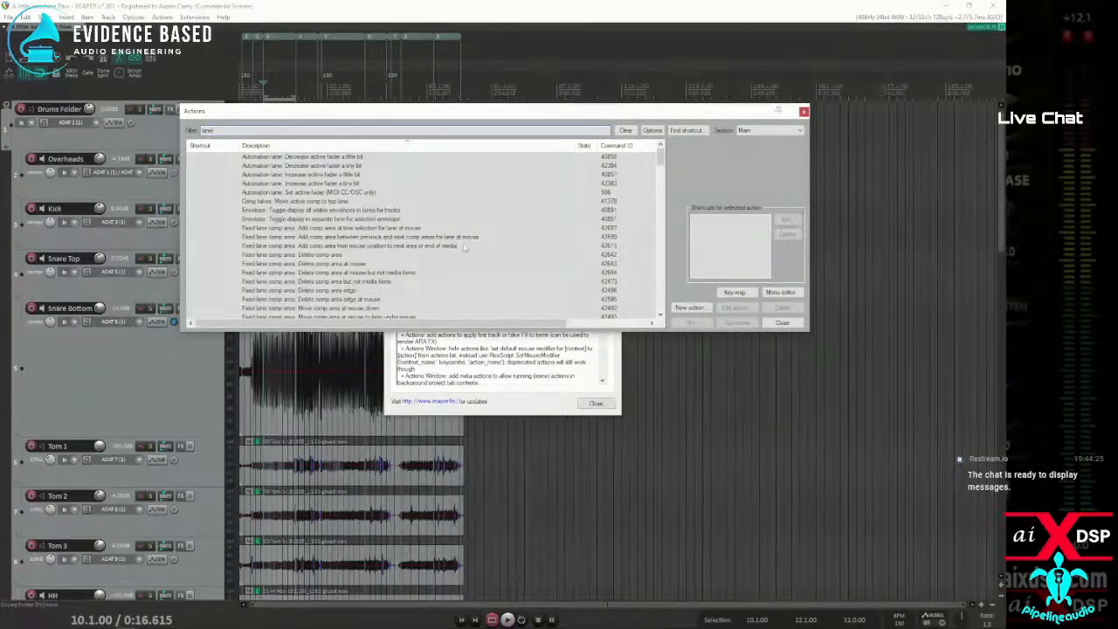
Look through the fixed lane comp area and track lane actions, and narrow the action filter to "lane impl"
{"action": "scroll", "coordinate": [360, 260], "scroll_direction": "down", "scroll_amount": 1}
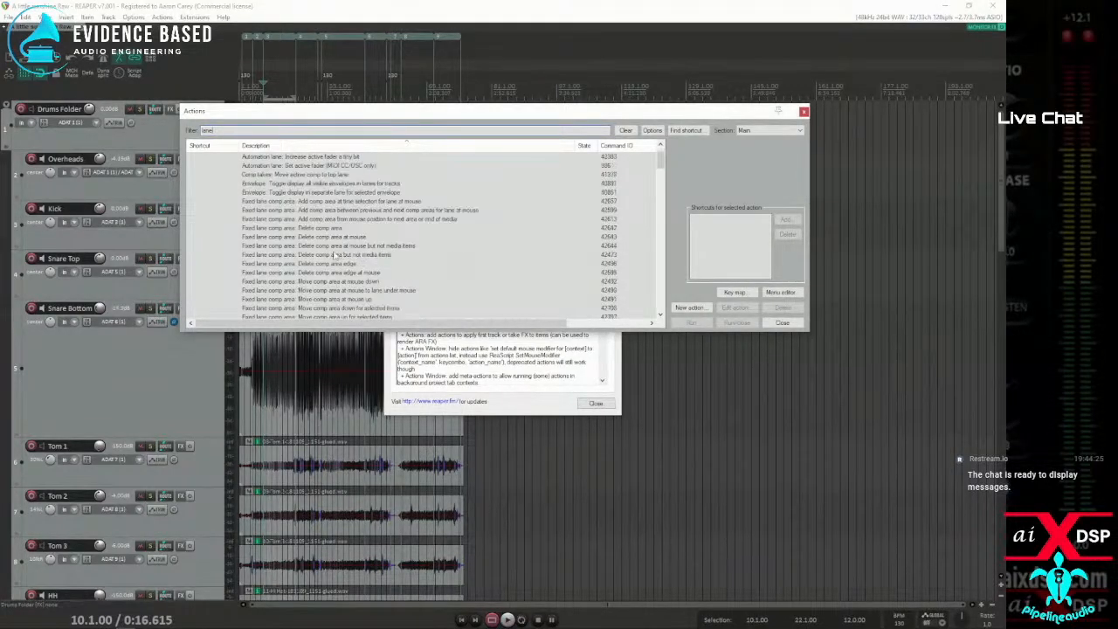
{"action": "scroll", "coordinate": [341, 280], "scroll_direction": "down", "scroll_amount": 3}
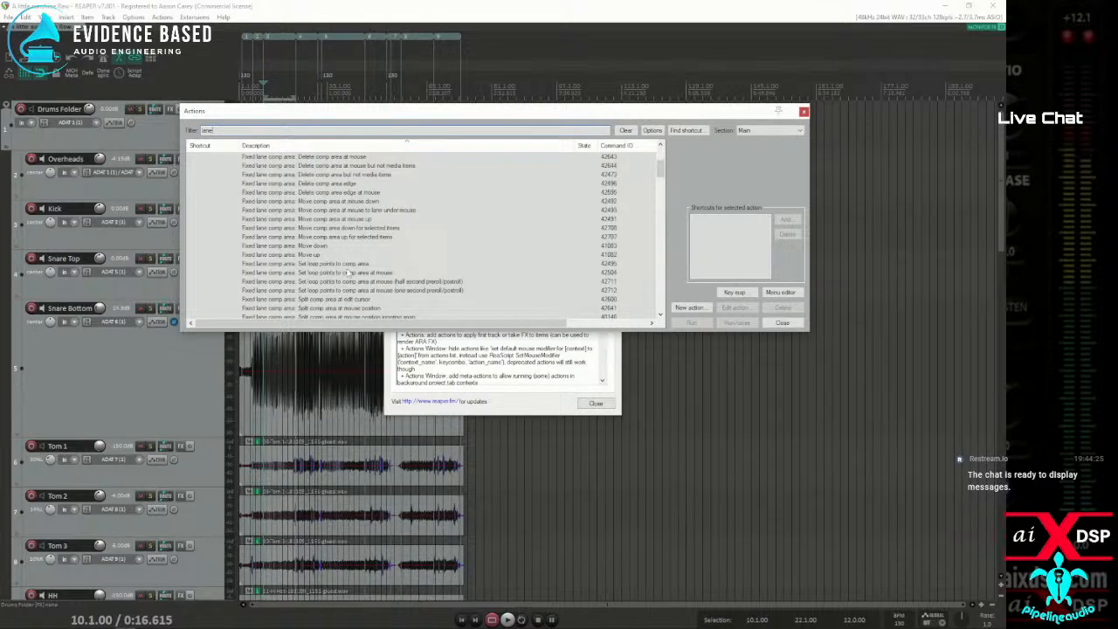
{"action": "scroll", "coordinate": [332, 276], "scroll_direction": "down", "scroll_amount": 3}
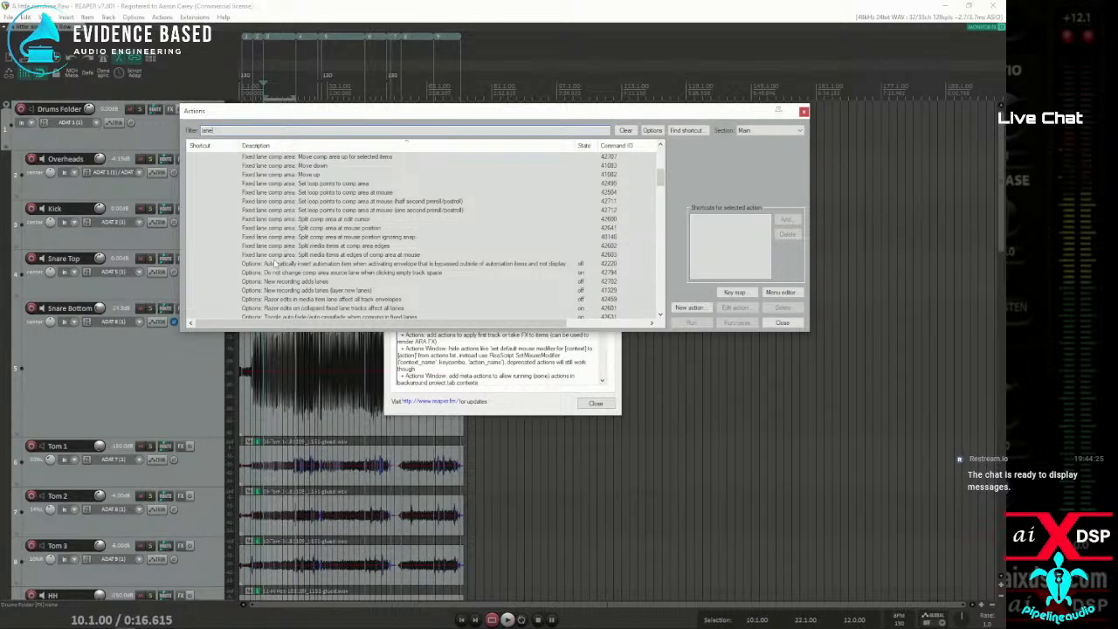
{"action": "scroll", "coordinate": [274, 264], "scroll_direction": "down", "scroll_amount": 2}
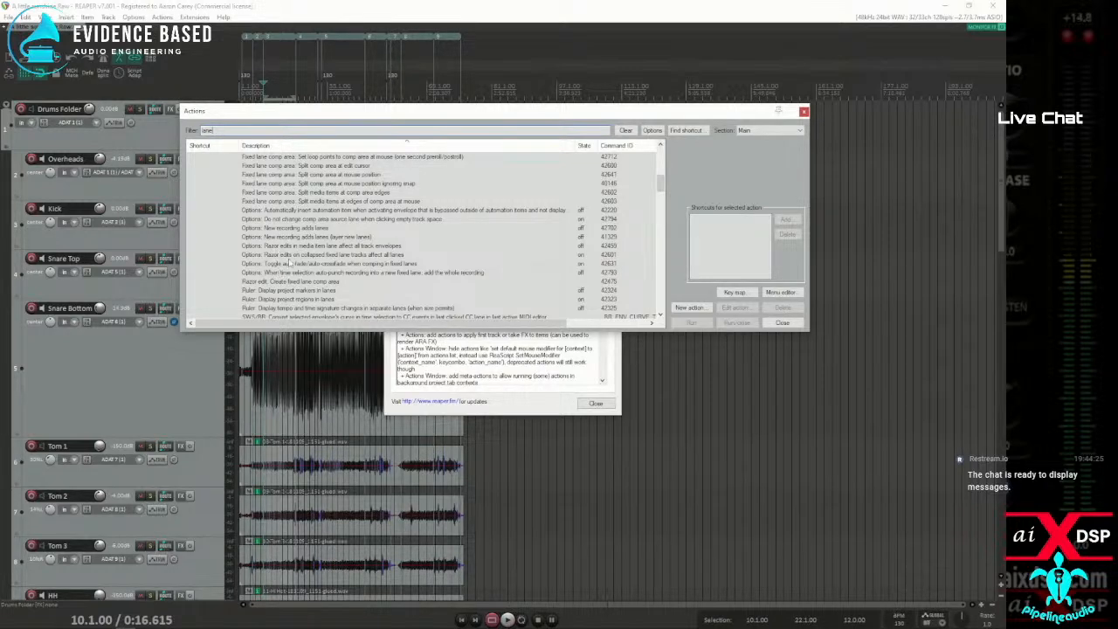
{"action": "scroll", "coordinate": [301, 260], "scroll_direction": "down", "scroll_amount": 5}
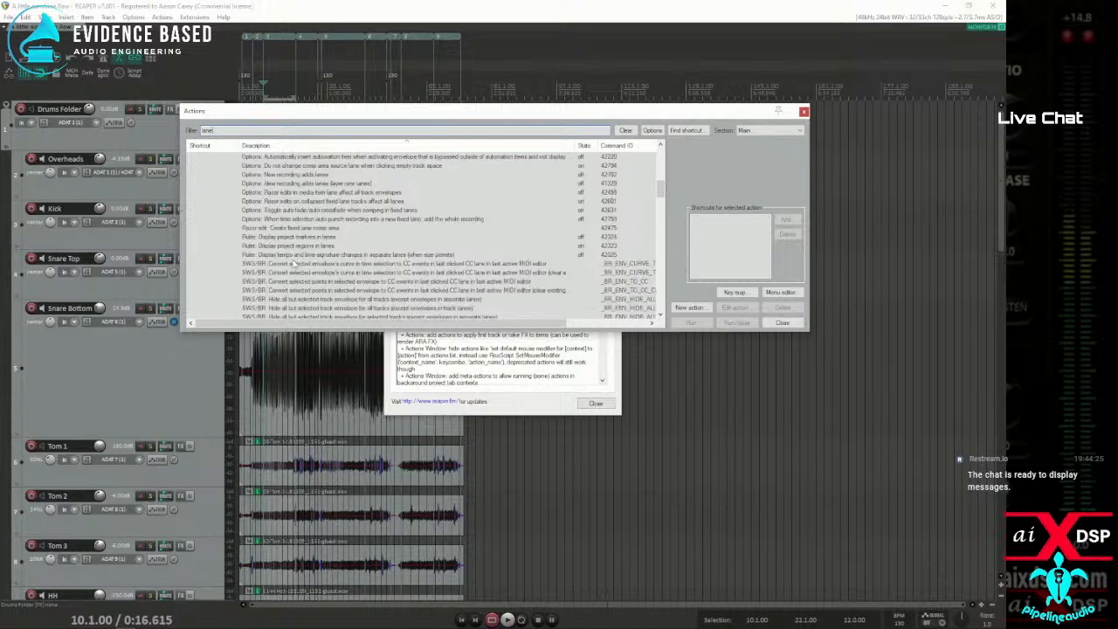
{"action": "scroll", "coordinate": [294, 266], "scroll_direction": "down", "scroll_amount": 12}
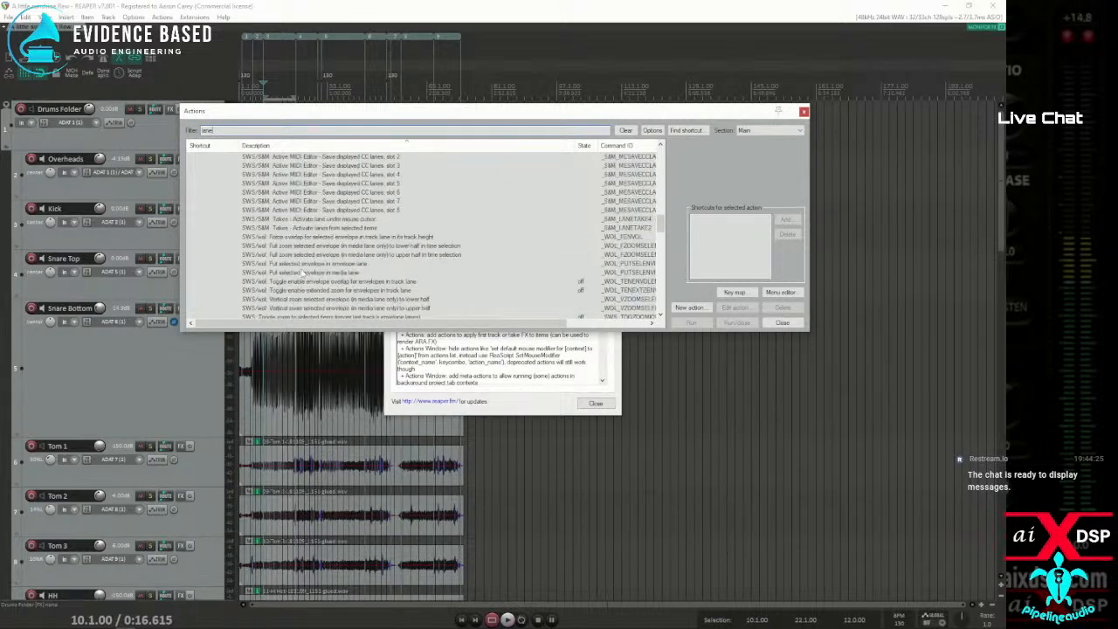
{"action": "scroll", "coordinate": [305, 271], "scroll_direction": "down", "scroll_amount": 6}
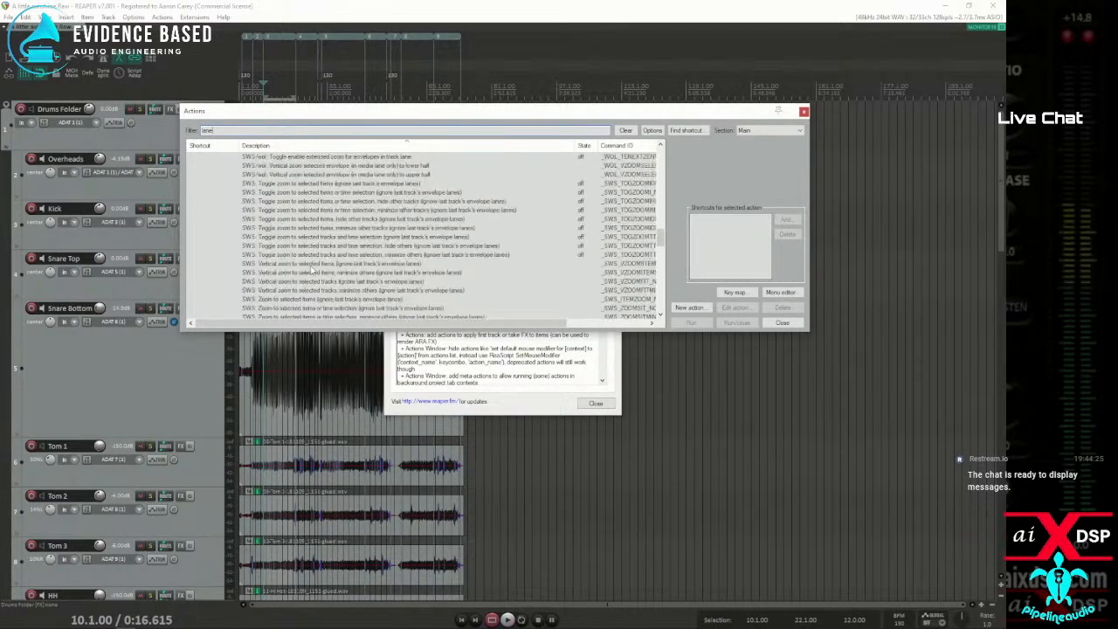
{"action": "scroll", "coordinate": [307, 273], "scroll_direction": "up", "scroll_amount": 3}
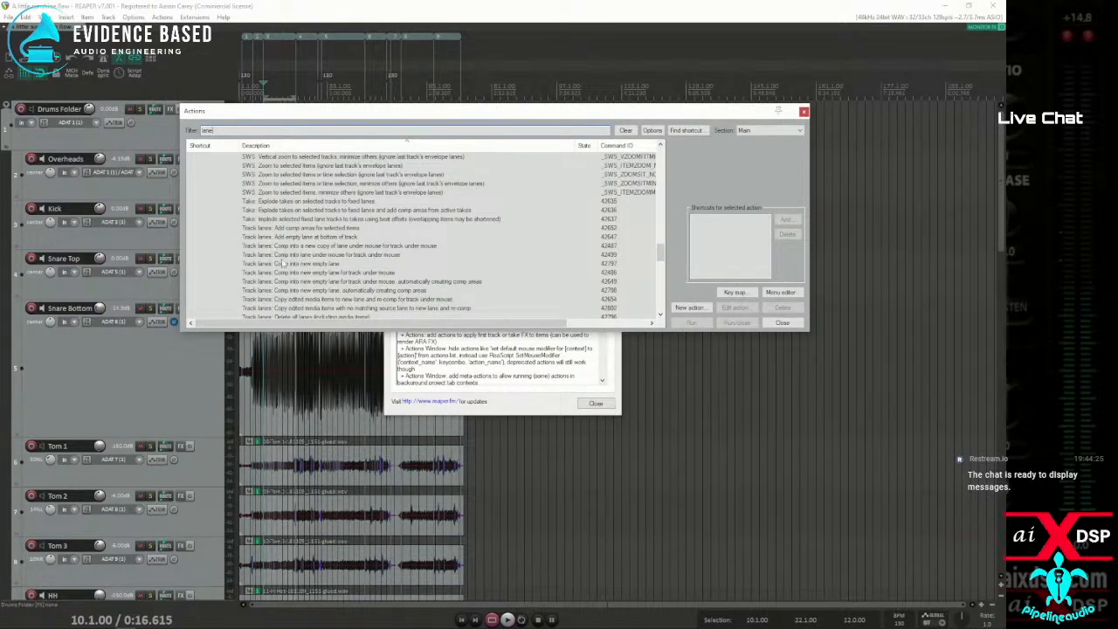
{"action": "scroll", "coordinate": [293, 273], "scroll_direction": "down", "scroll_amount": 2}
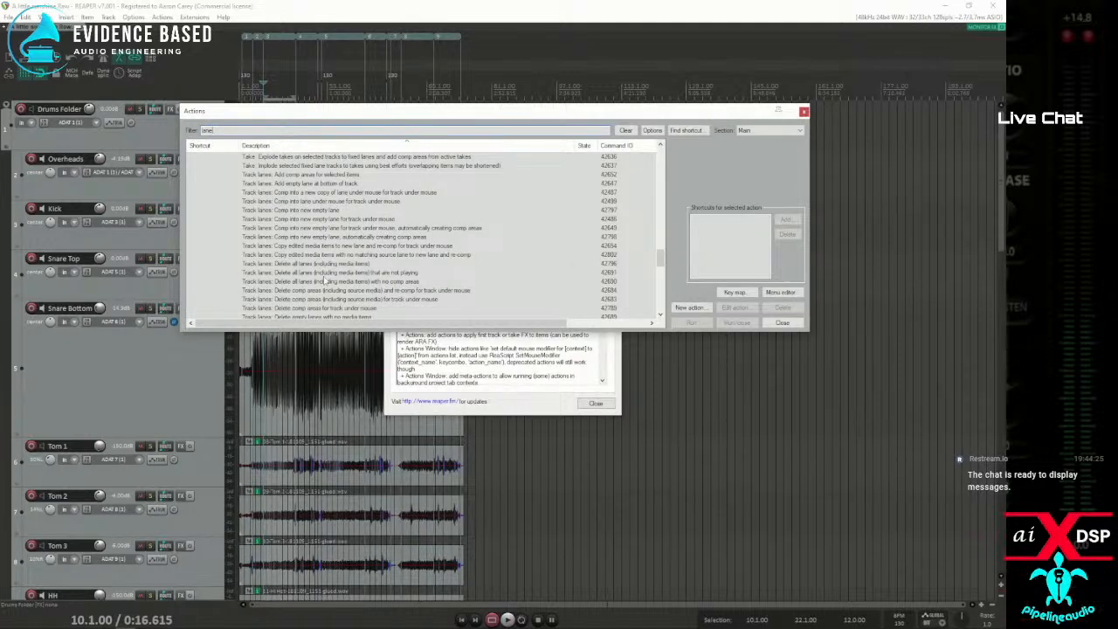
{"action": "scroll", "coordinate": [314, 282], "scroll_direction": "down", "scroll_amount": 6}
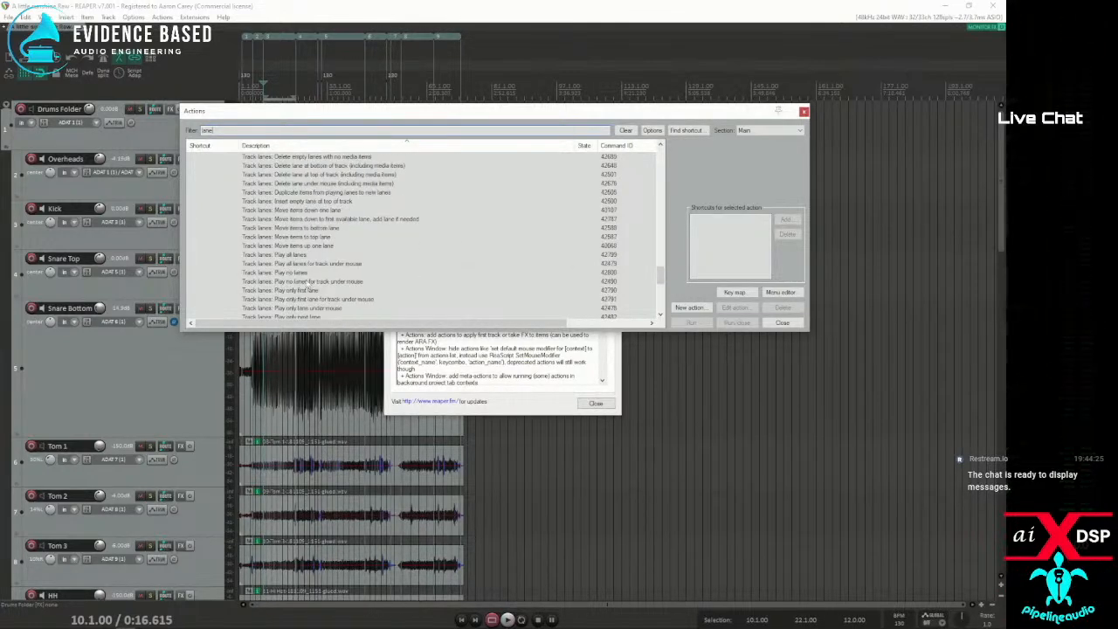
{"action": "scroll", "coordinate": [307, 283], "scroll_direction": "up", "scroll_amount": 2}
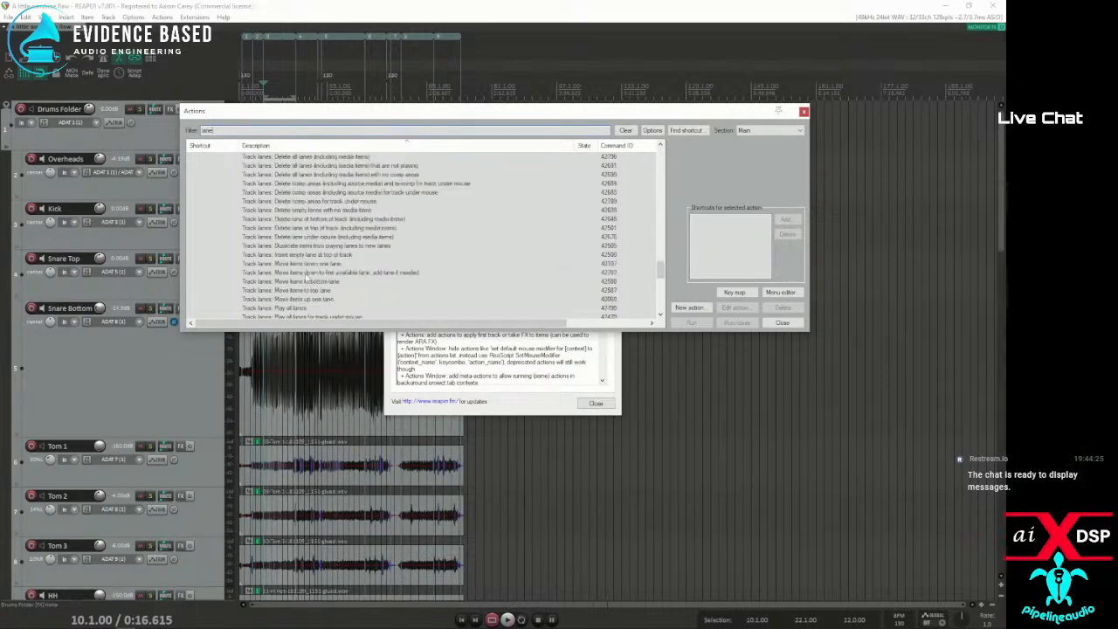
{"action": "scroll", "coordinate": [420, 236], "scroll_direction": "up", "scroll_amount": 2}
{"action": "type", "text": "impl"}
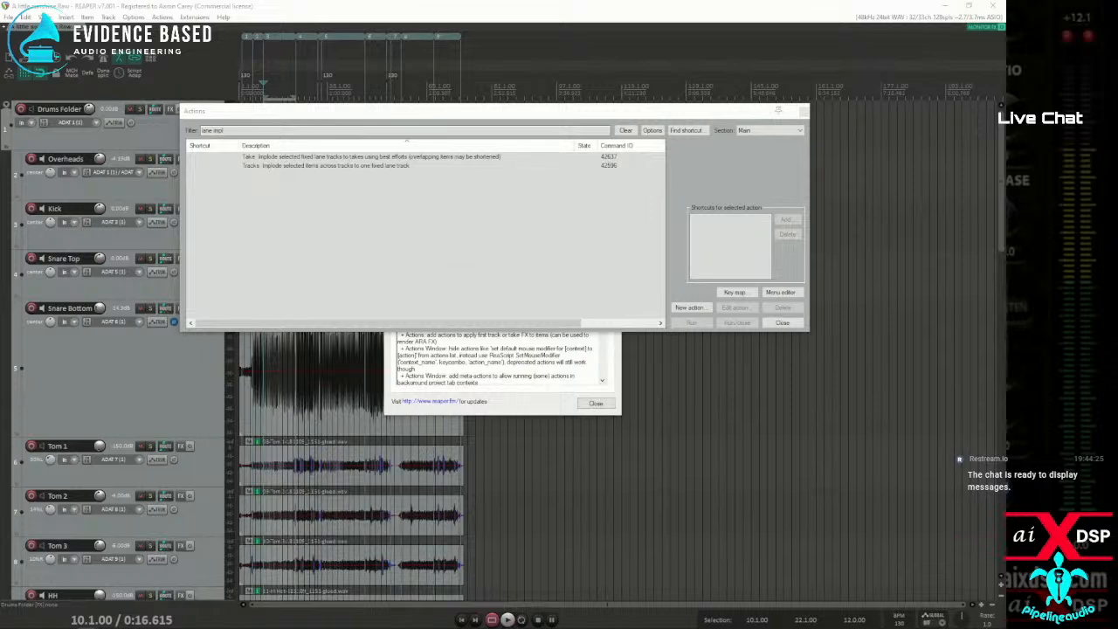
Bring up the Mouse Modifiers preferences and show the behaviors for the Fixed lane comp area context
{"action": "left_click", "coordinate": [133, 17]}
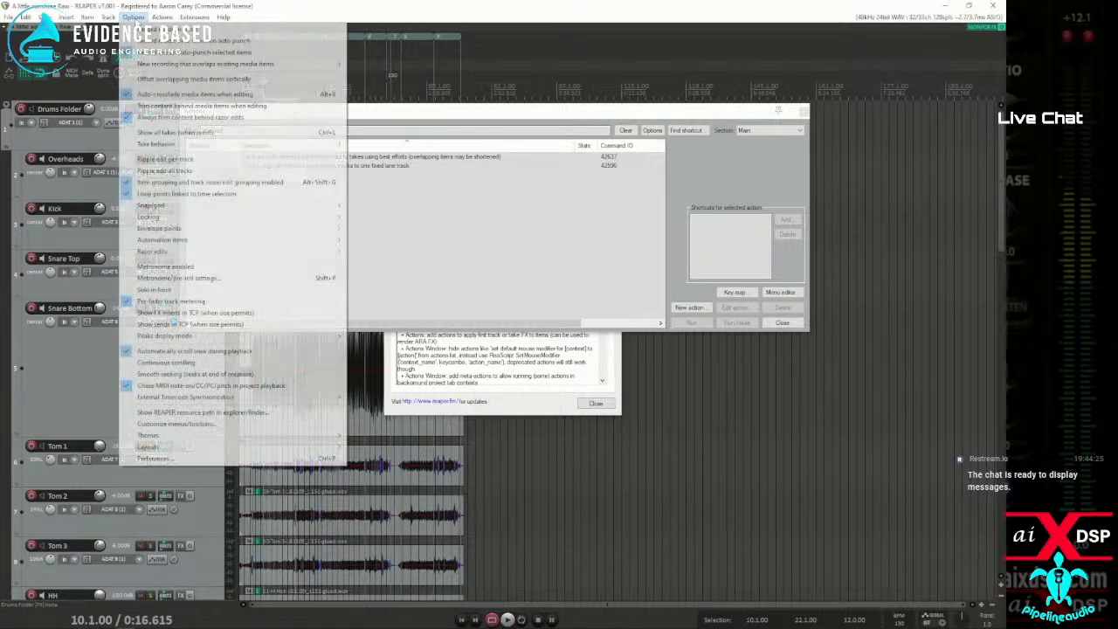
{"action": "left_click", "coordinate": [172, 460]}
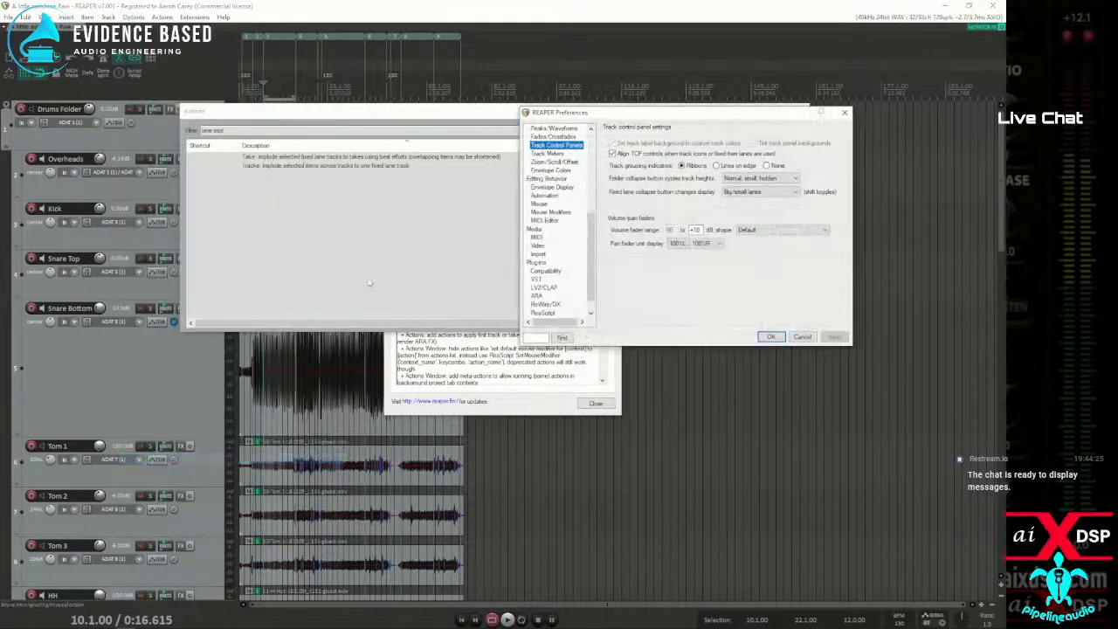
{"action": "left_click_drag", "start_coordinate": [656, 114], "coordinate": [359, 148]}
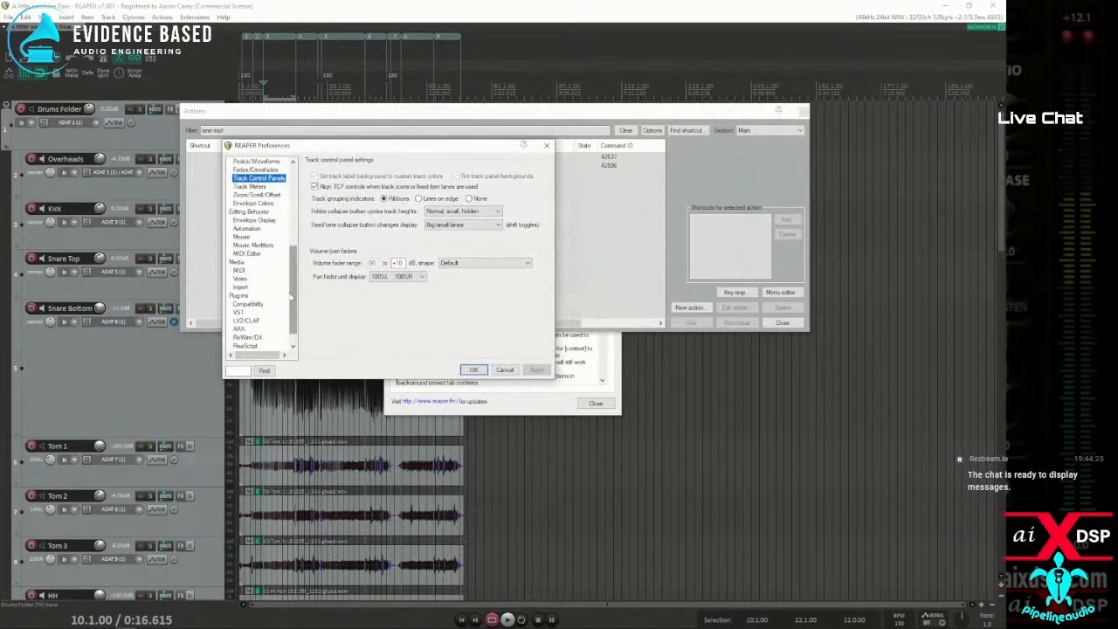
{"action": "left_click", "coordinate": [252, 245]}
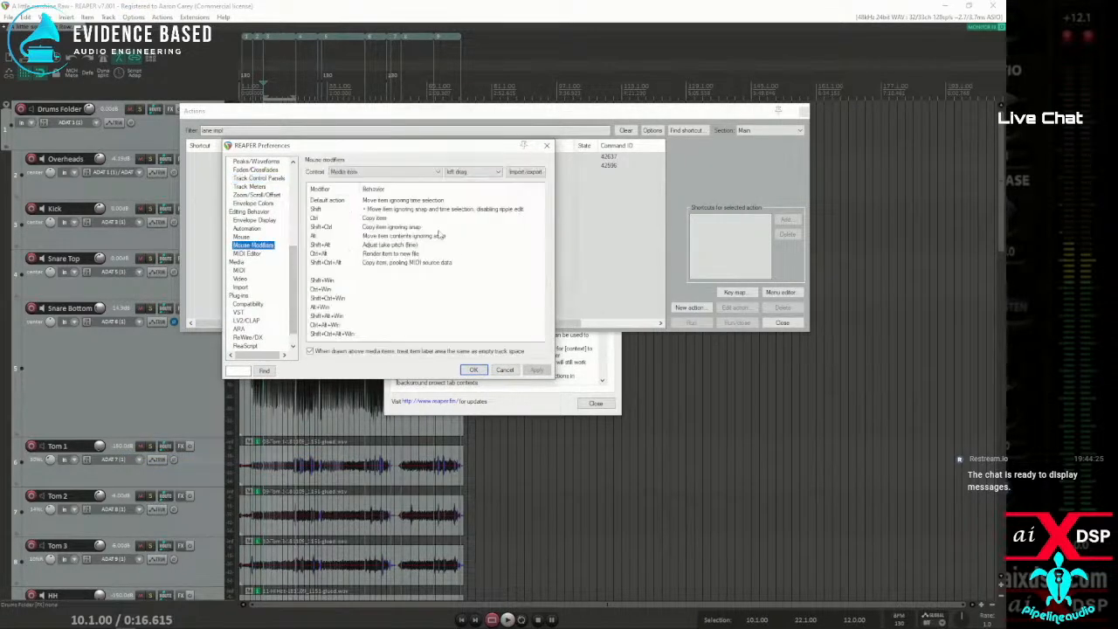
{"action": "left_click", "coordinate": [384, 172]}
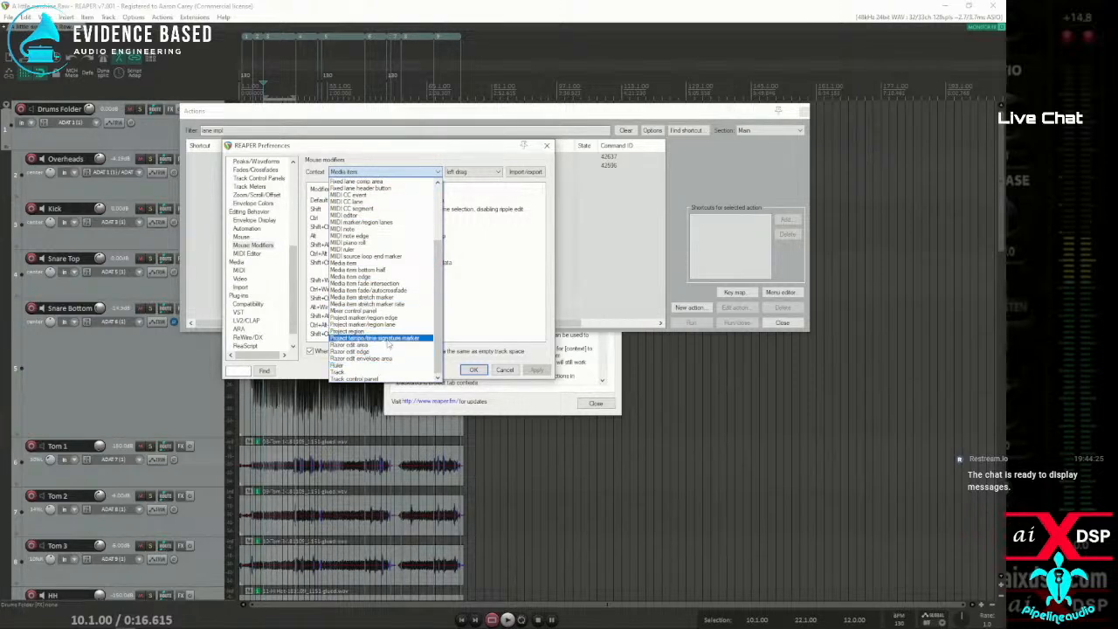
{"action": "scroll", "coordinate": [358, 251], "scroll_direction": "up", "scroll_amount": 5}
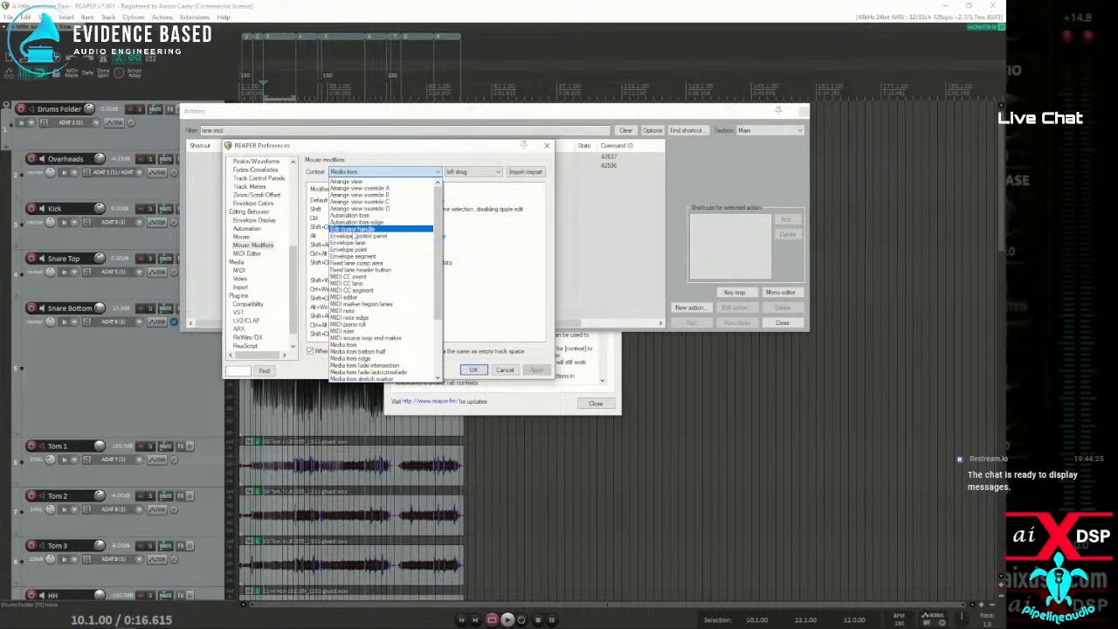
{"action": "left_click", "coordinate": [358, 263]}
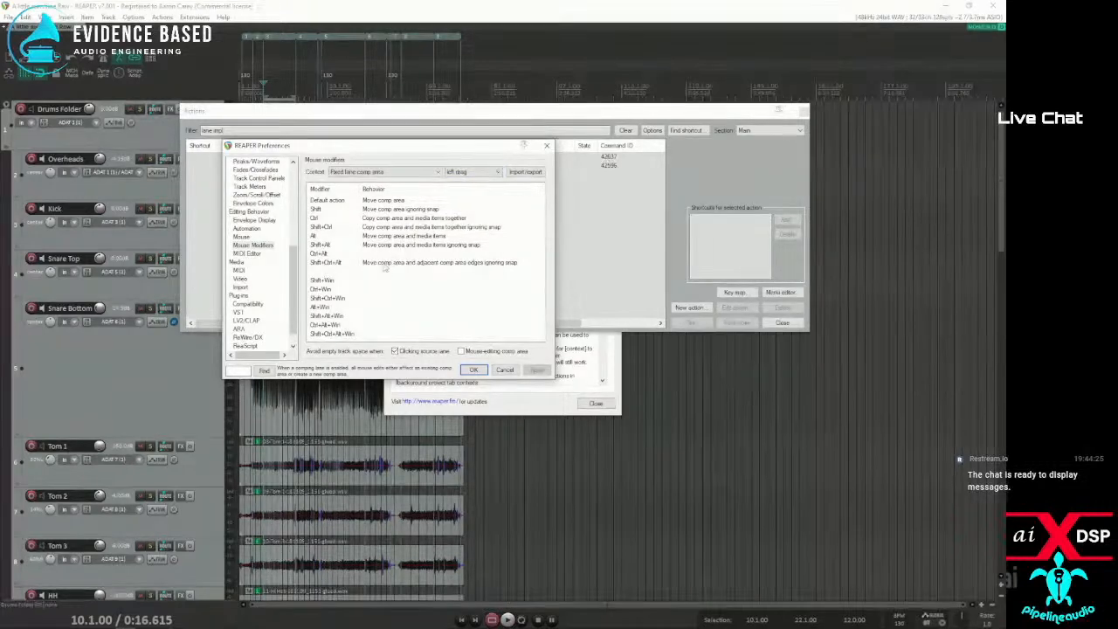
Review the comp area's left click and double click behaviors, and close the preferences without saving along with the action list
{"action": "left_click", "coordinate": [494, 174]}
{"action": "left_click", "coordinate": [472, 187]}
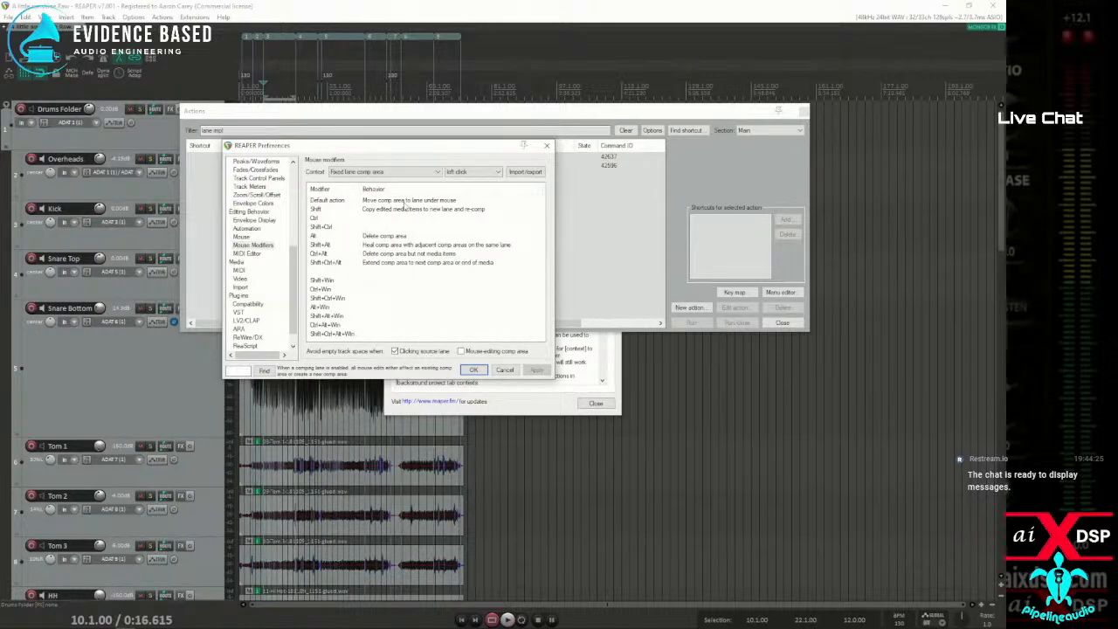
{"action": "left_click", "coordinate": [494, 173]}
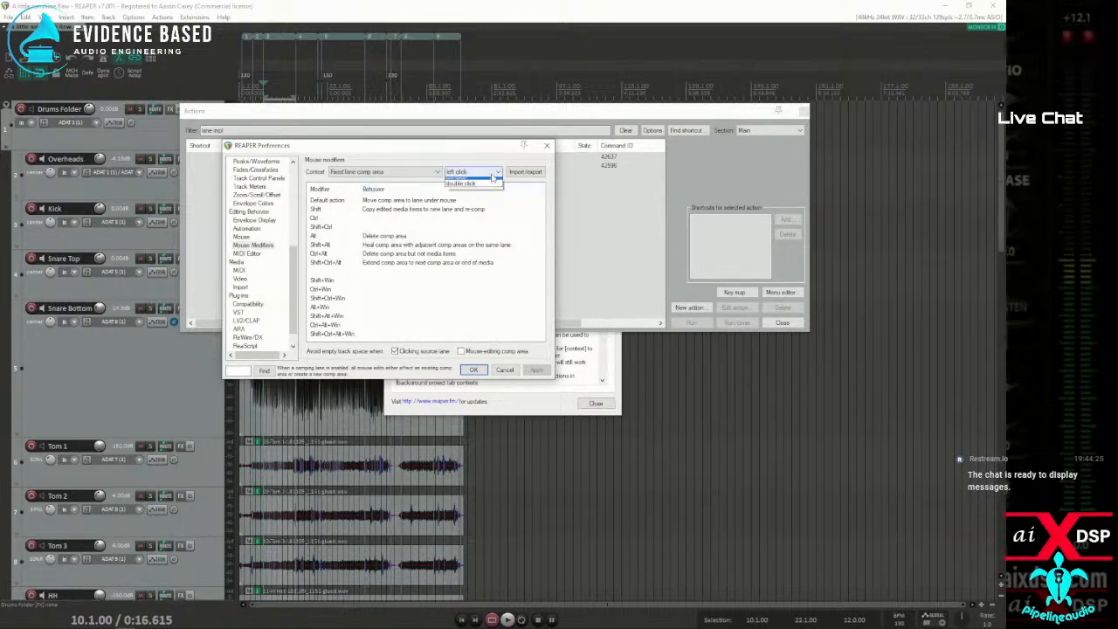
{"action": "left_click", "coordinate": [463, 181]}
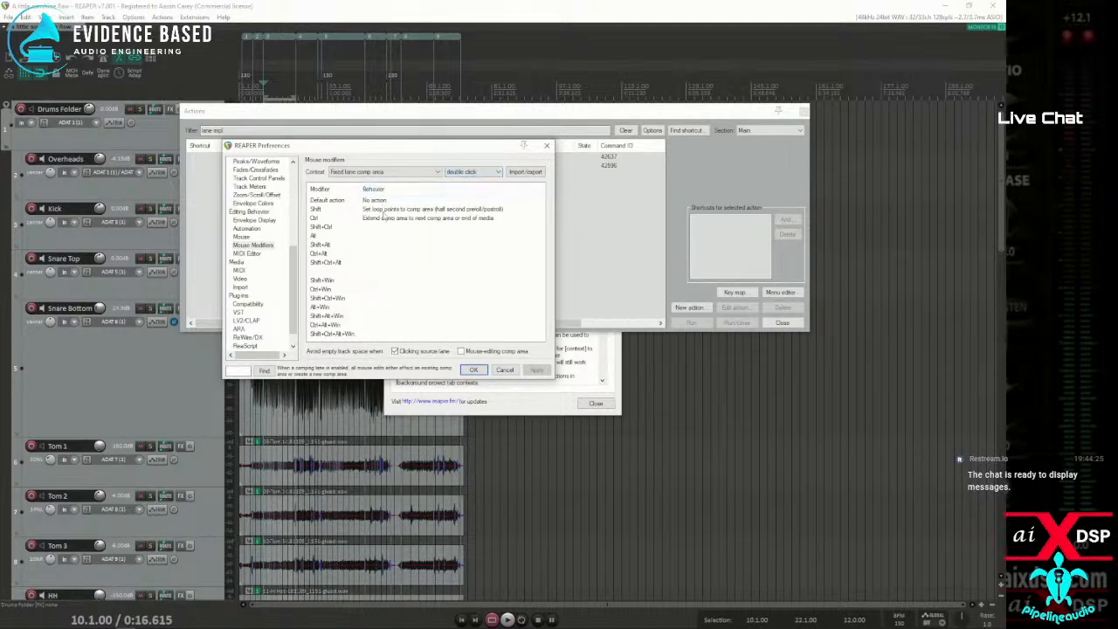
{"action": "left_click", "coordinate": [504, 370]}
{"action": "left_click", "coordinate": [803, 111]}
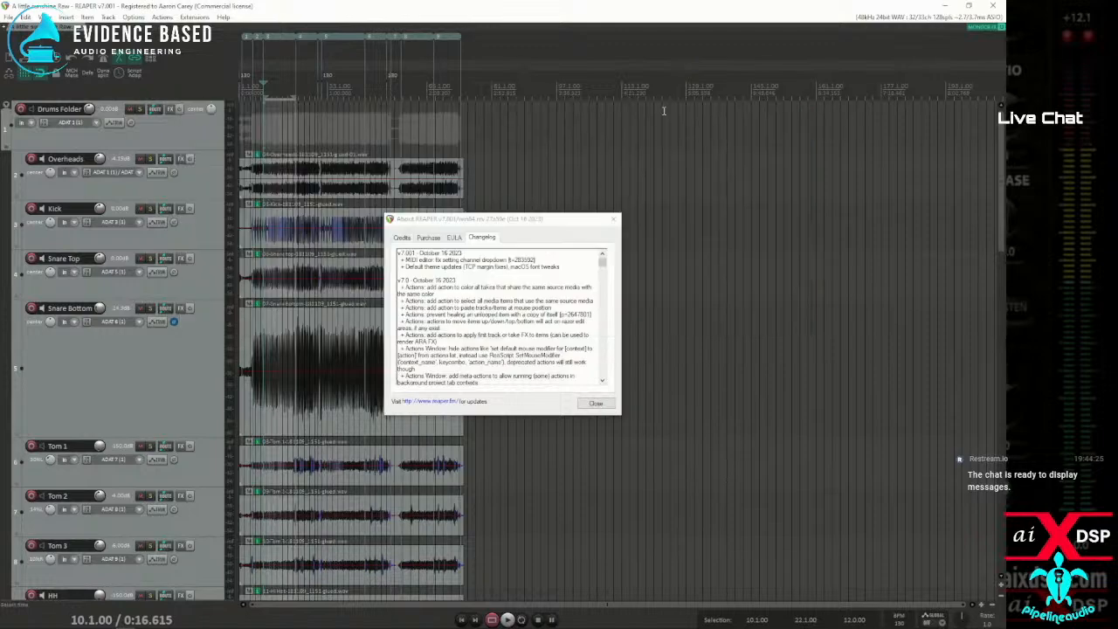
Switch back to the REAPER home page in the browser and view the REAPER forum in a new tab
{"action": "left_click_drag", "start_coordinate": [0, 90], "coordinate": [389, 42]}
{"action": "scroll", "coordinate": [373, 204], "scroll_direction": "up", "scroll_amount": 6}
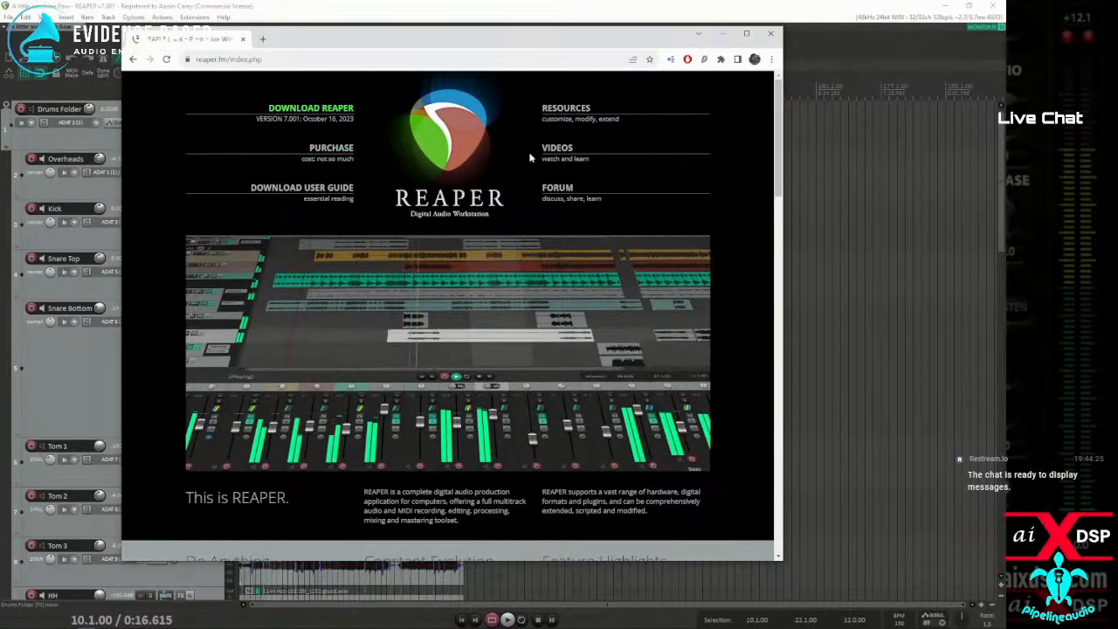
{"action": "right_click", "coordinate": [557, 185]}
{"action": "left_click", "coordinate": [603, 189]}
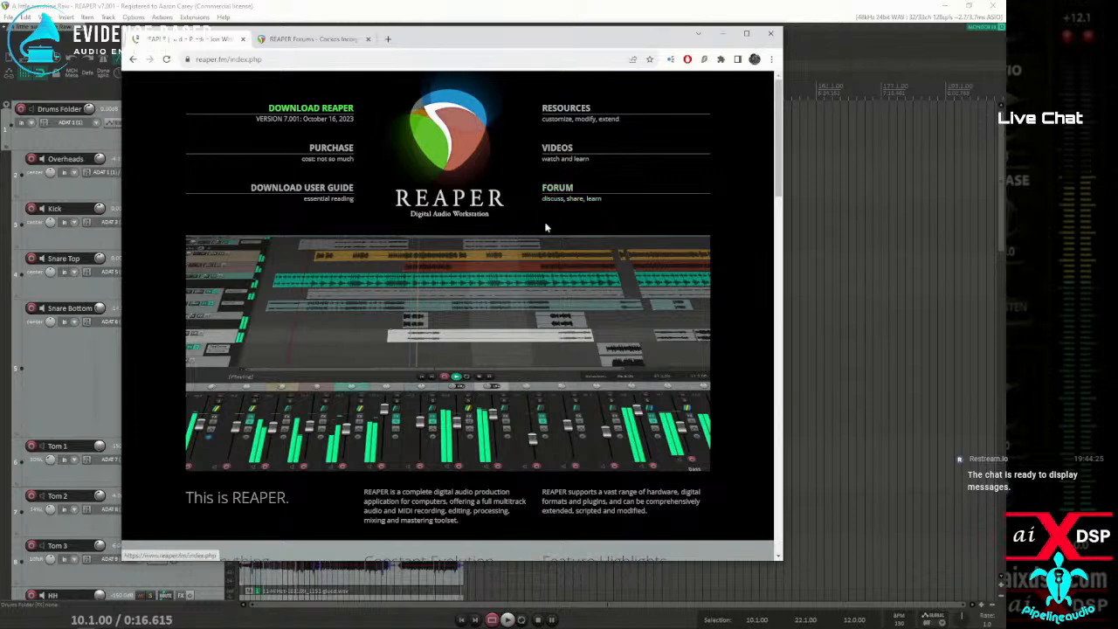
{"action": "left_click", "coordinate": [594, 200]}
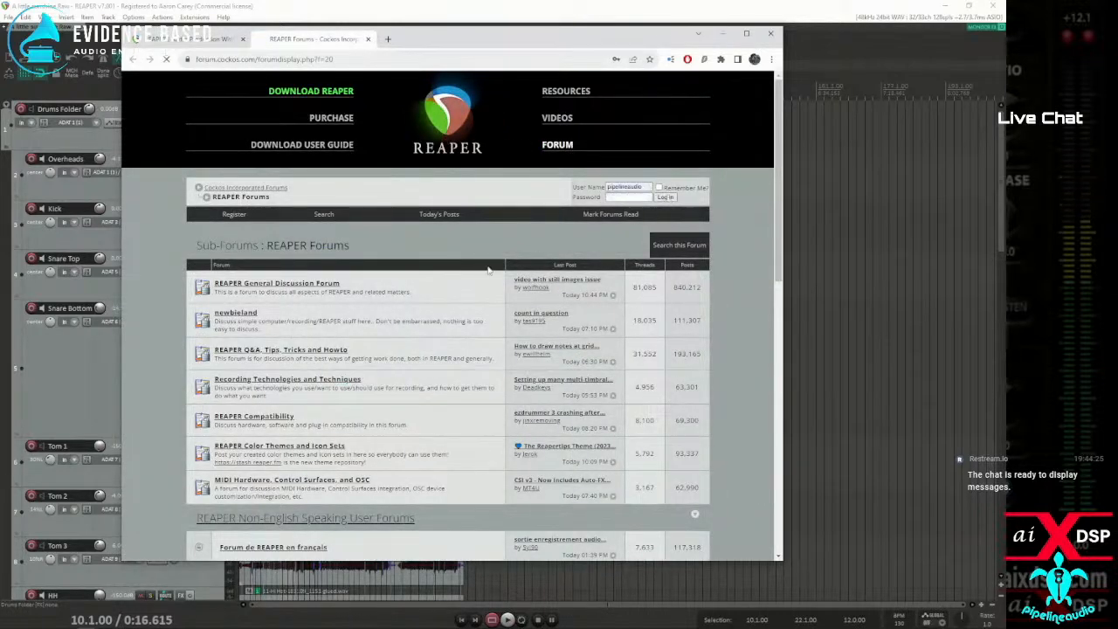
Log in to the forum with the prefilled account and open the REAPER Pre-Release Discussion sub-forum
{"action": "left_click", "coordinate": [665, 196]}
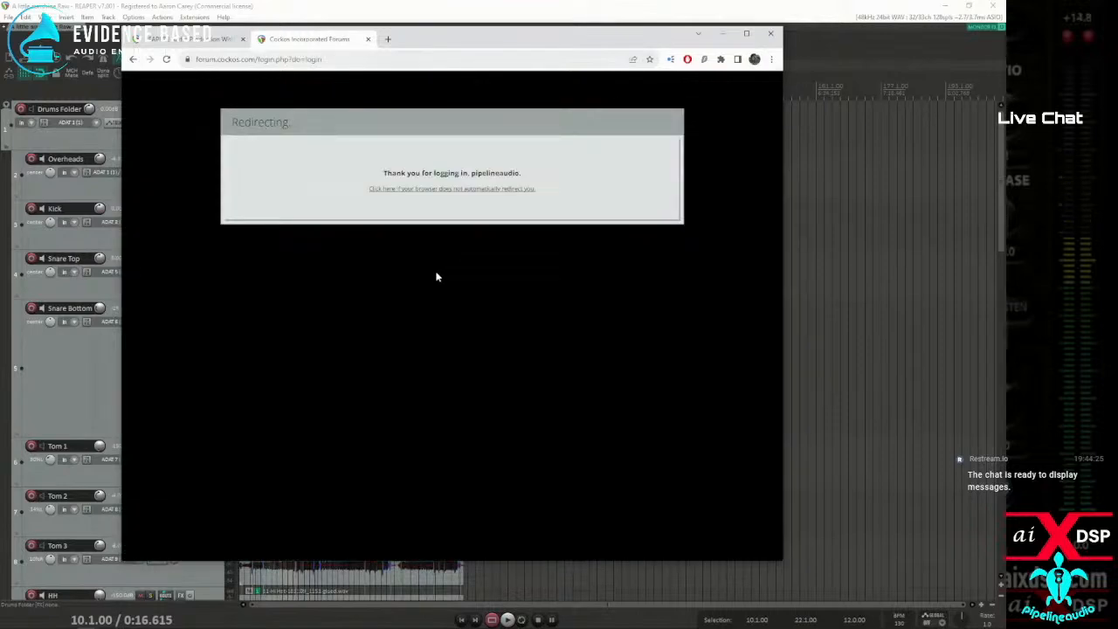
{"action": "scroll", "coordinate": [426, 277], "scroll_direction": "down", "scroll_amount": 8}
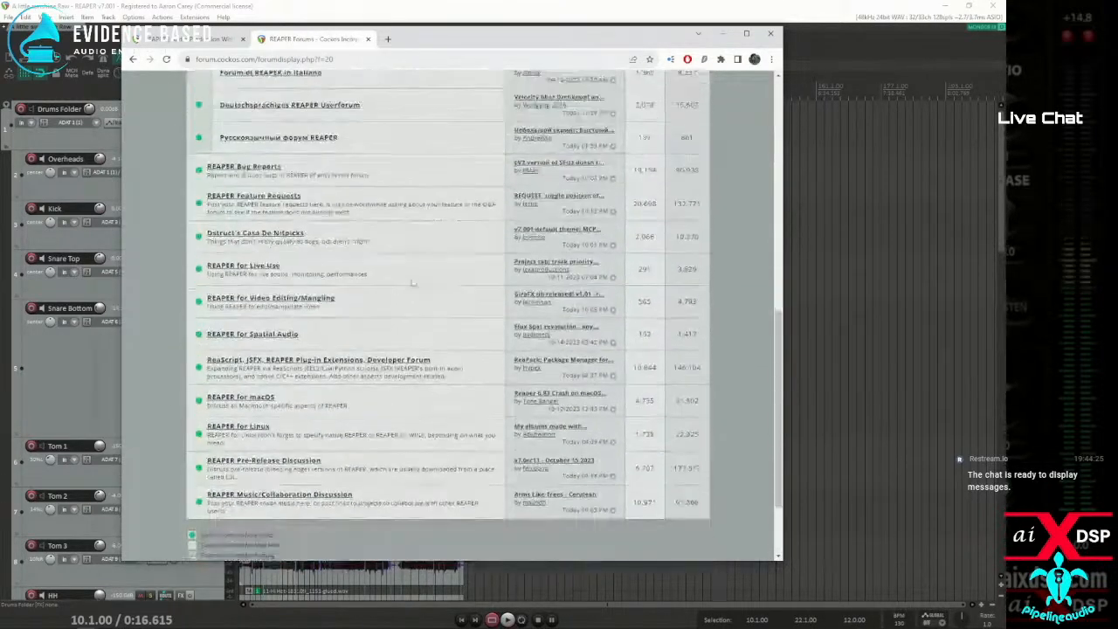
{"action": "scroll", "coordinate": [312, 302], "scroll_direction": "down", "scroll_amount": 3}
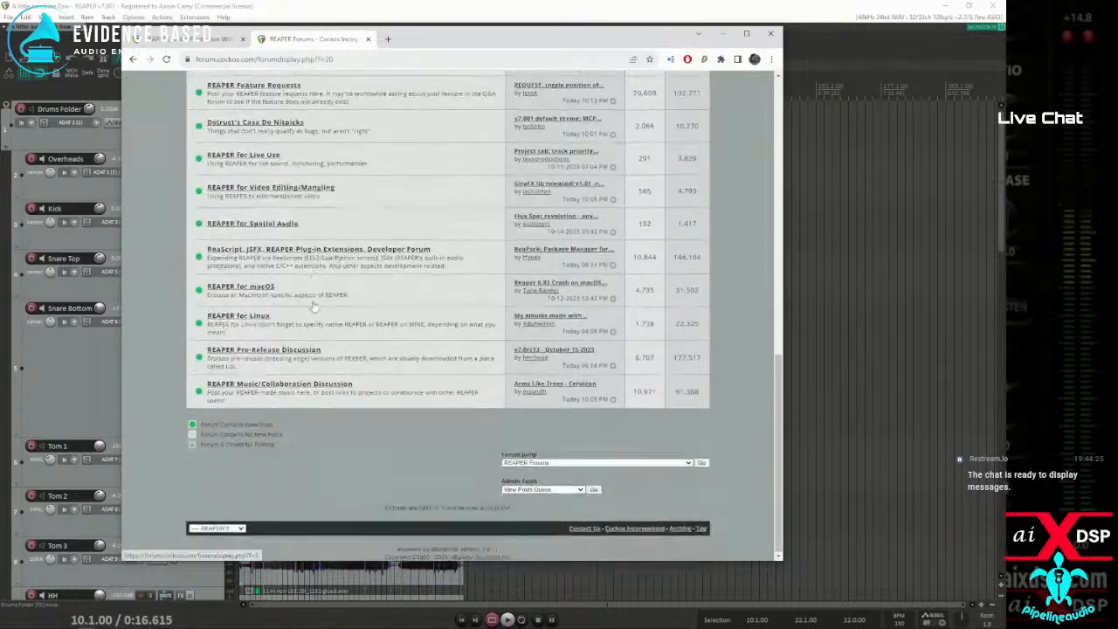
{"action": "left_click", "coordinate": [263, 354]}
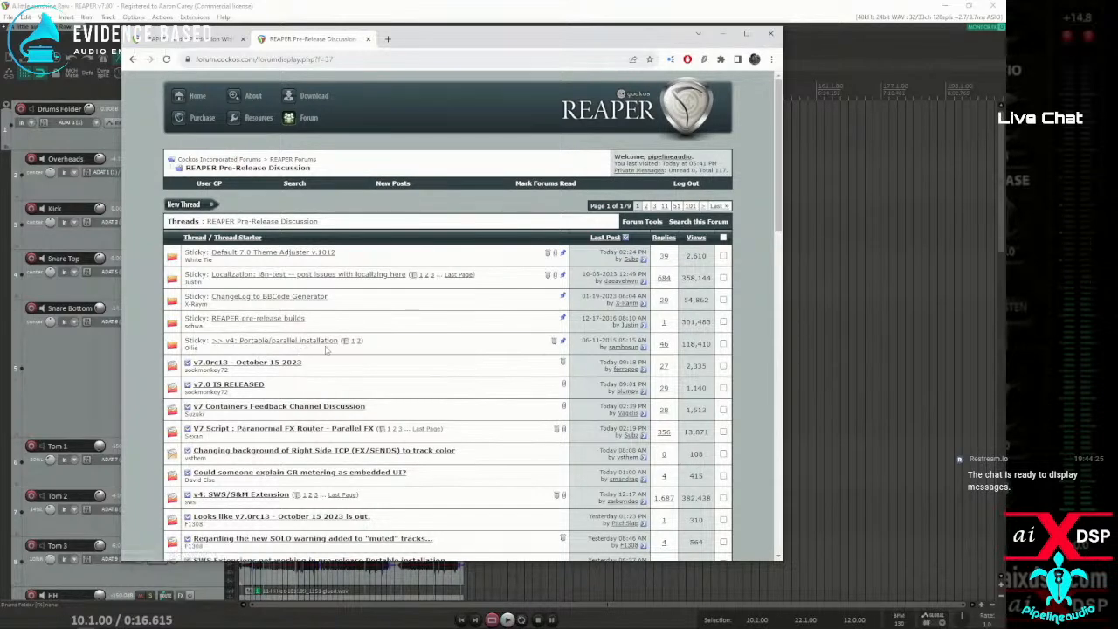
Look through the Pre-Release Discussion thread list, including the release candidate threads and the sticky Default 7.0 Theme Adjuster thread
{"action": "mouse_move", "coordinate": [303, 361]}
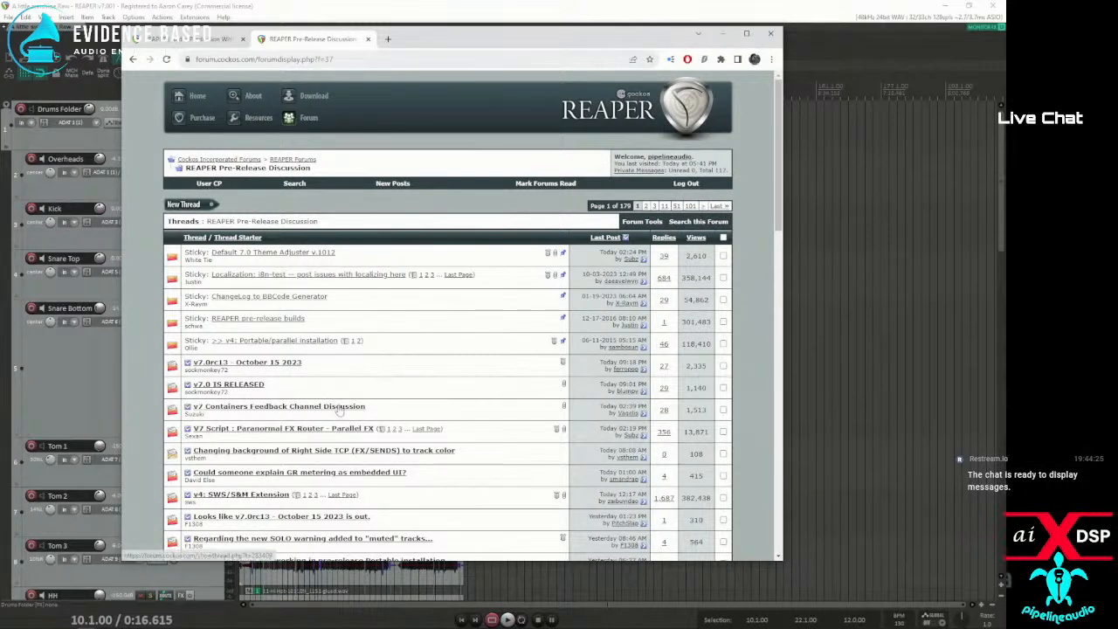
{"action": "scroll", "coordinate": [339, 411], "scroll_direction": "down", "scroll_amount": 1}
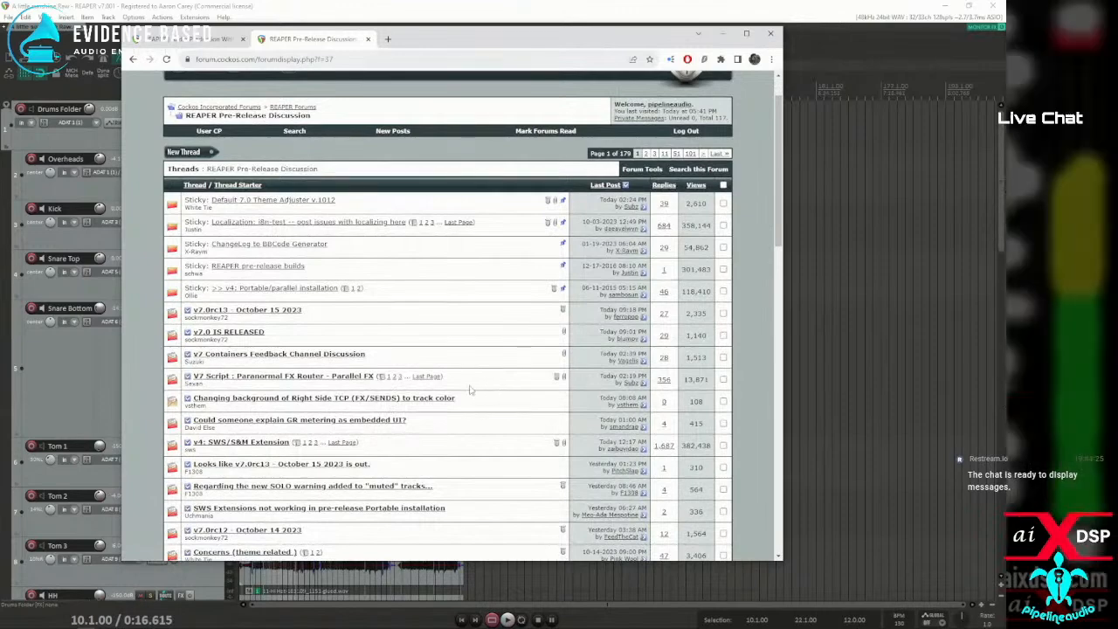
{"action": "scroll", "coordinate": [489, 384], "scroll_direction": "down", "scroll_amount": 2}
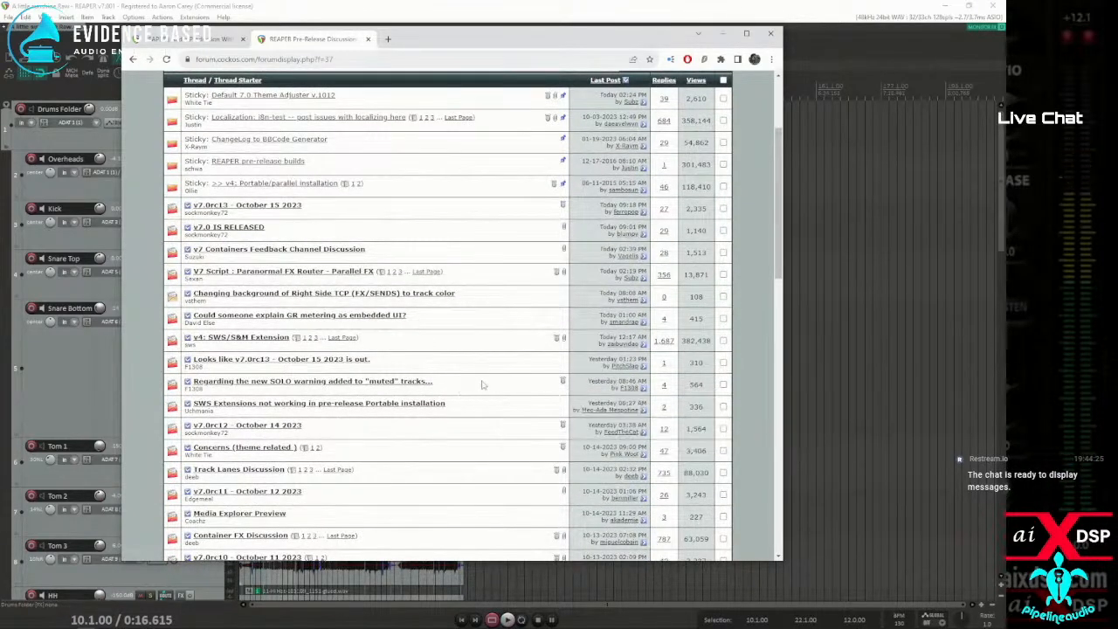
{"action": "scroll", "coordinate": [480, 384], "scroll_direction": "down", "scroll_amount": 2}
{"action": "scroll", "coordinate": [471, 384], "scroll_direction": "down", "scroll_amount": 2}
{"action": "scroll", "coordinate": [469, 384], "scroll_direction": "down", "scroll_amount": 2}
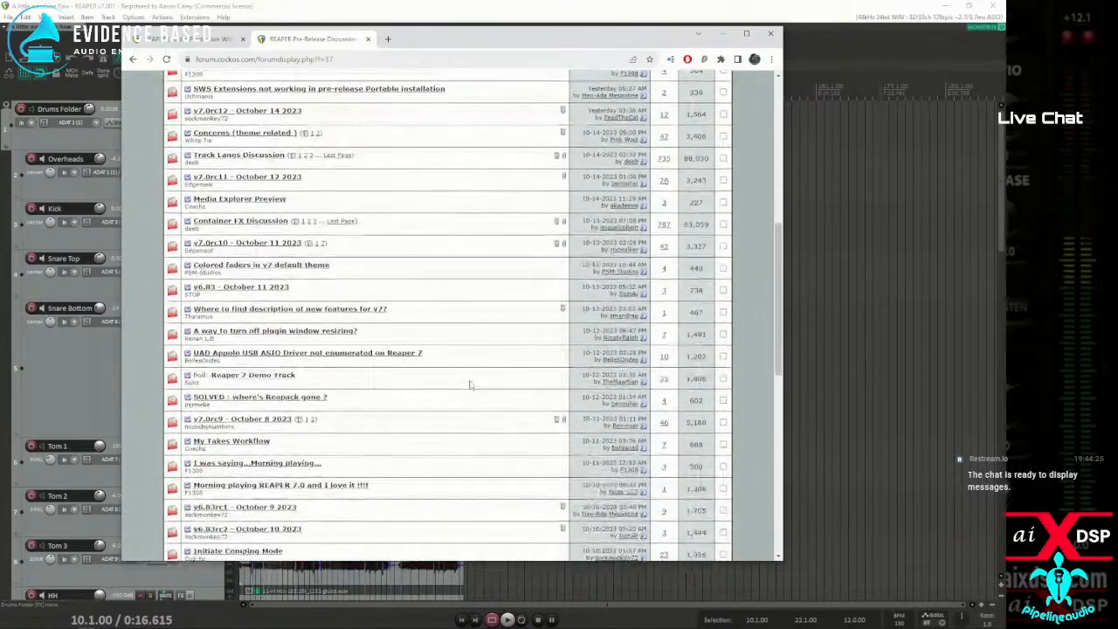
{"action": "scroll", "coordinate": [469, 385], "scroll_direction": "down", "scroll_amount": 1}
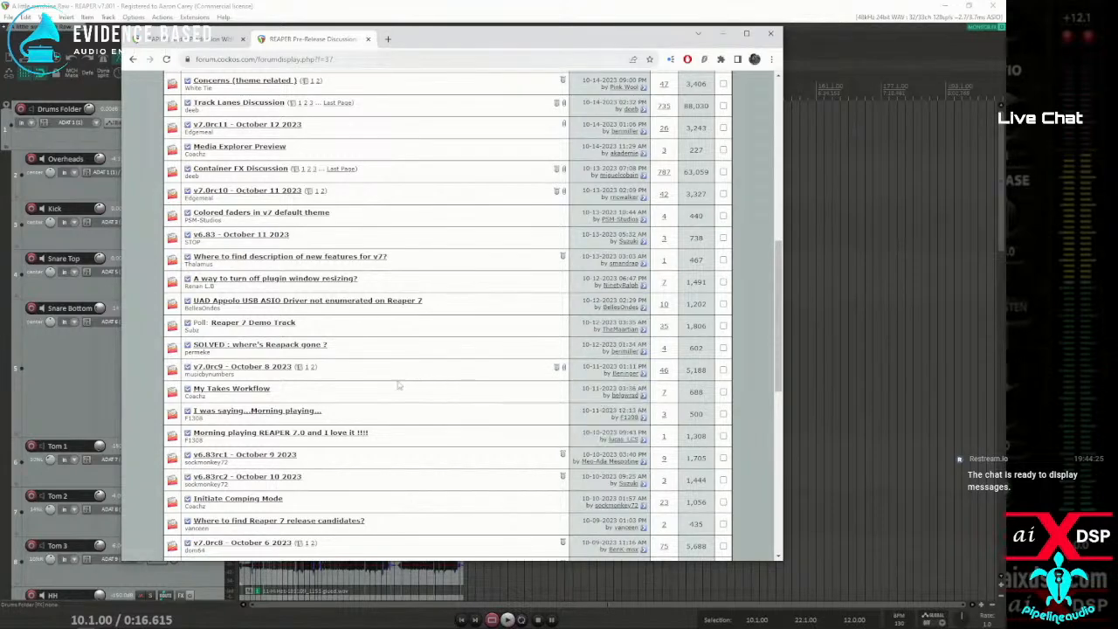
{"action": "scroll", "coordinate": [402, 388], "scroll_direction": "up", "scroll_amount": 10}
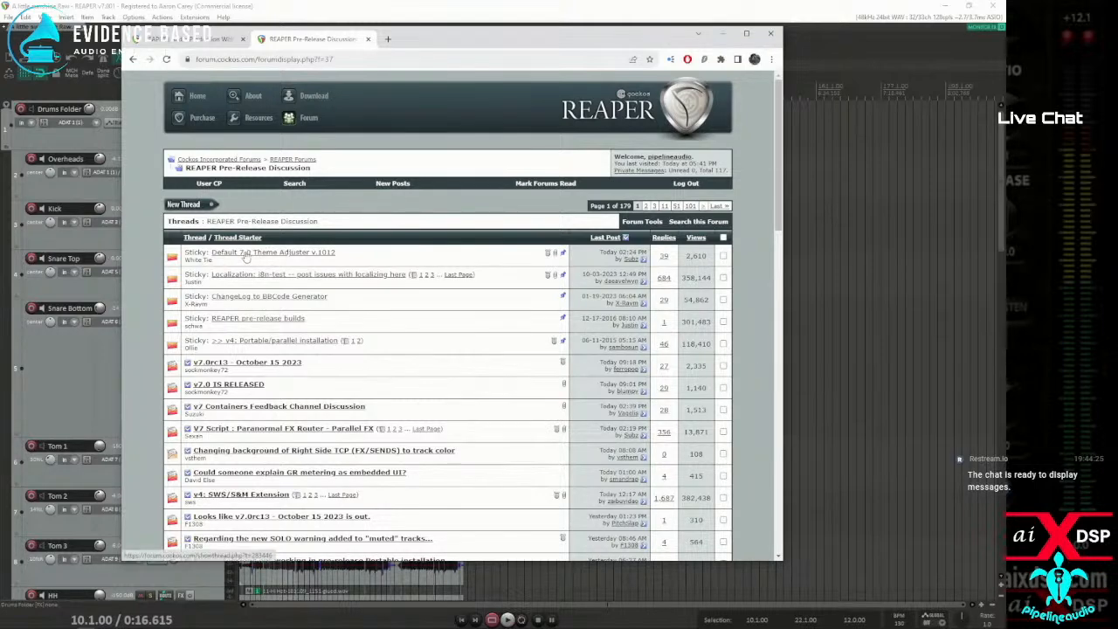
{"action": "mouse_move", "coordinate": [246, 256]}
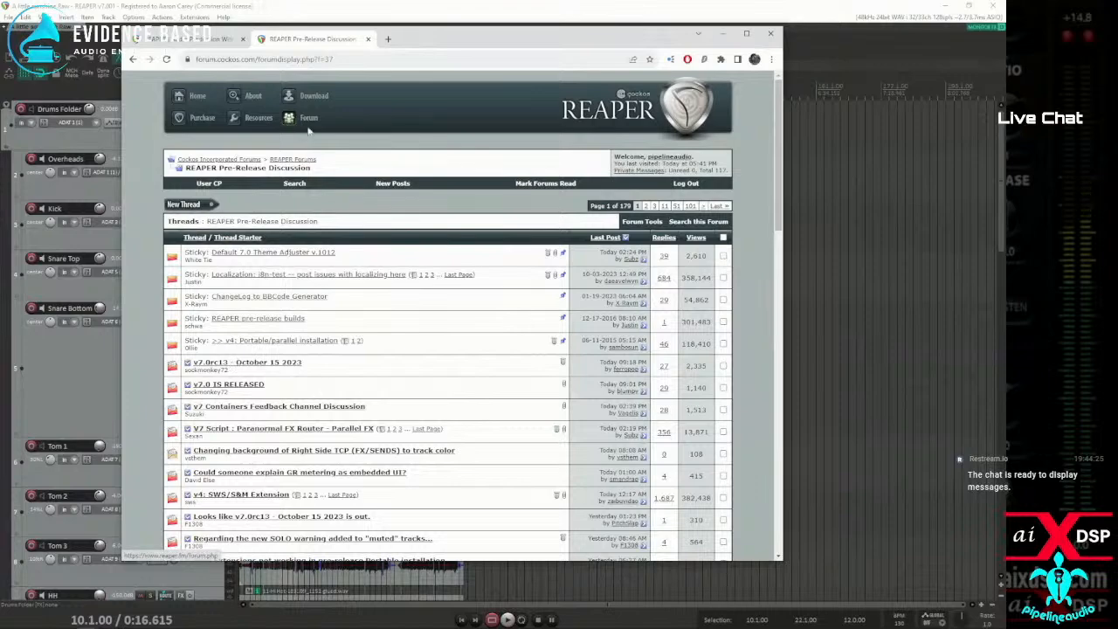
Bring up REAPER's Theme Adjuster / Color Controls and reposition its window over the arrange view beside the track panels
{"action": "left_click", "coordinate": [135, 17]}
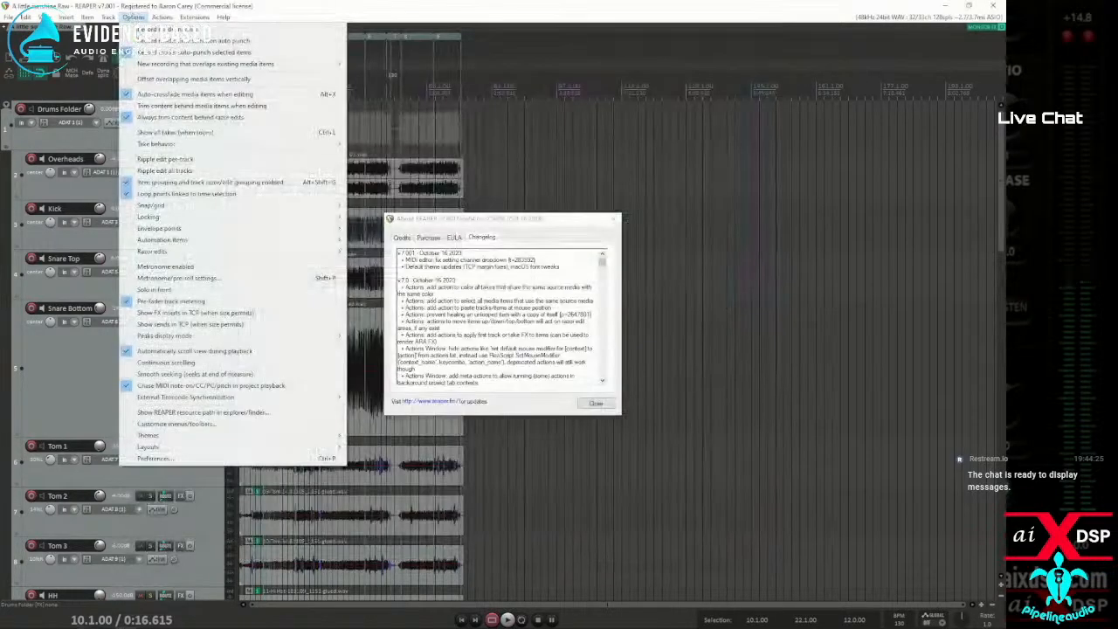
{"action": "mouse_move", "coordinate": [211, 435]}
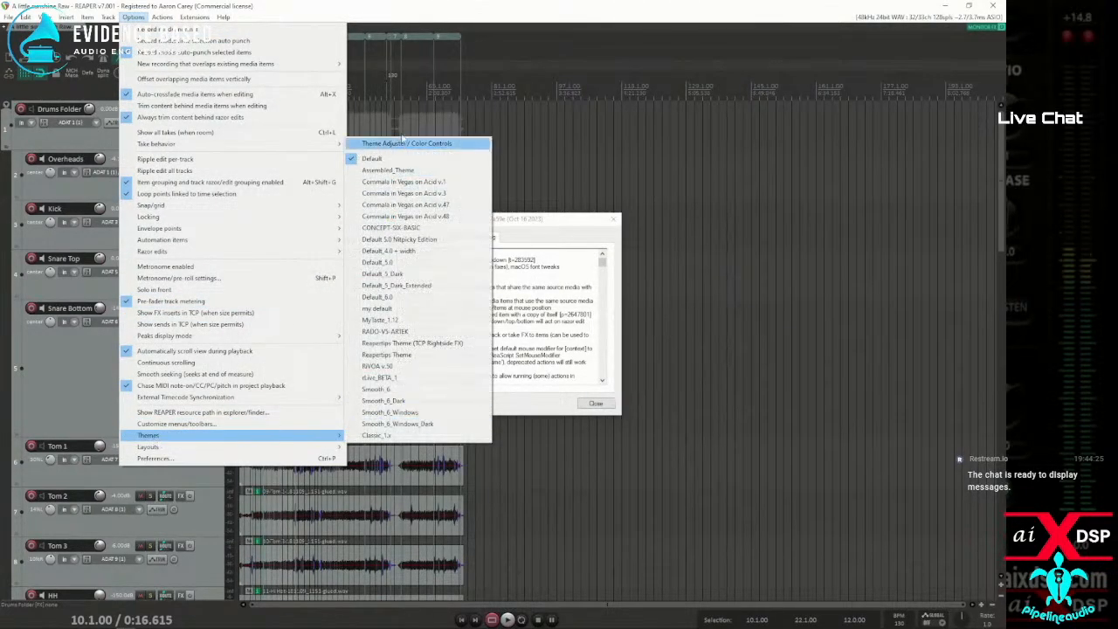
{"action": "left_click", "coordinate": [398, 144]}
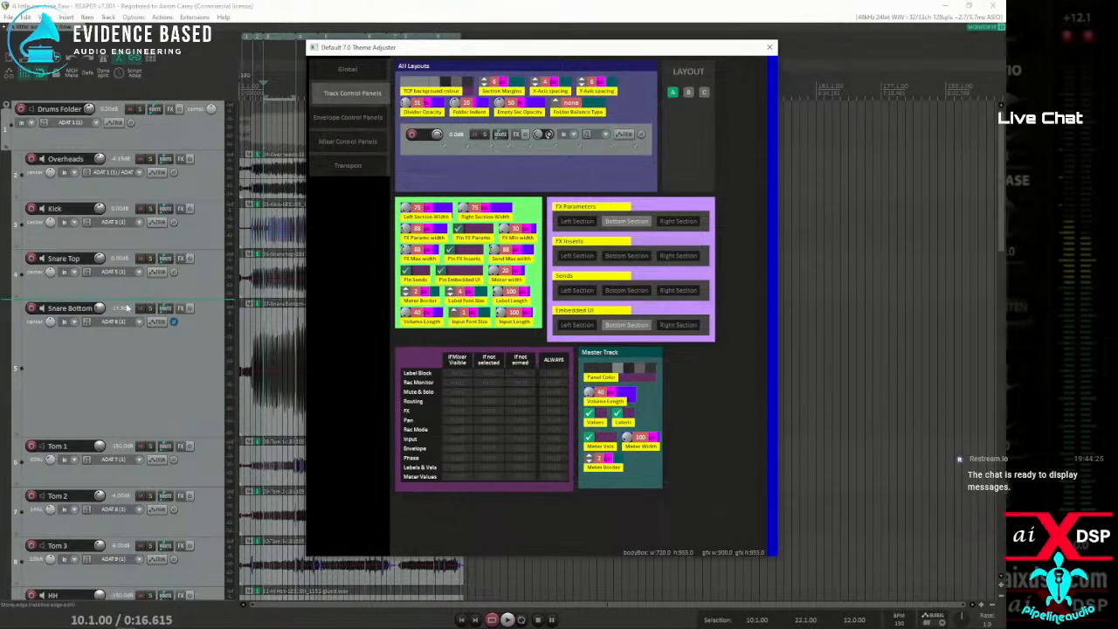
{"action": "left_click_drag", "start_coordinate": [421, 50], "coordinate": [321, 50]}
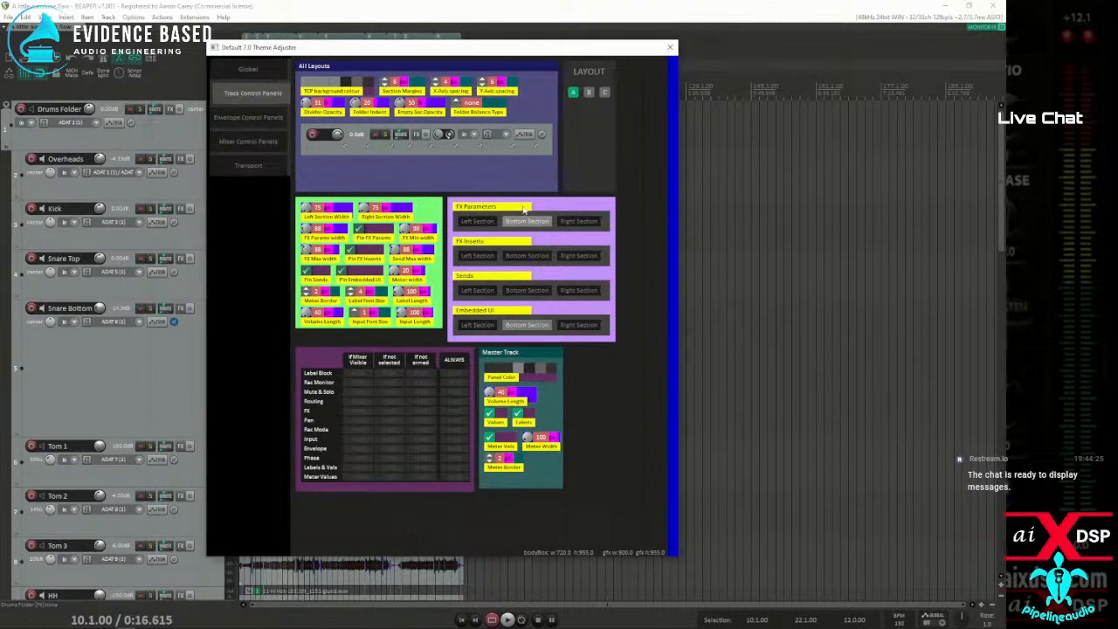
Review the Theme Adjuster's envelope, mixer, transport and global pages, returning to the Track Control Panels page
{"action": "left_click", "coordinate": [249, 121]}
{"action": "left_click", "coordinate": [248, 141]}
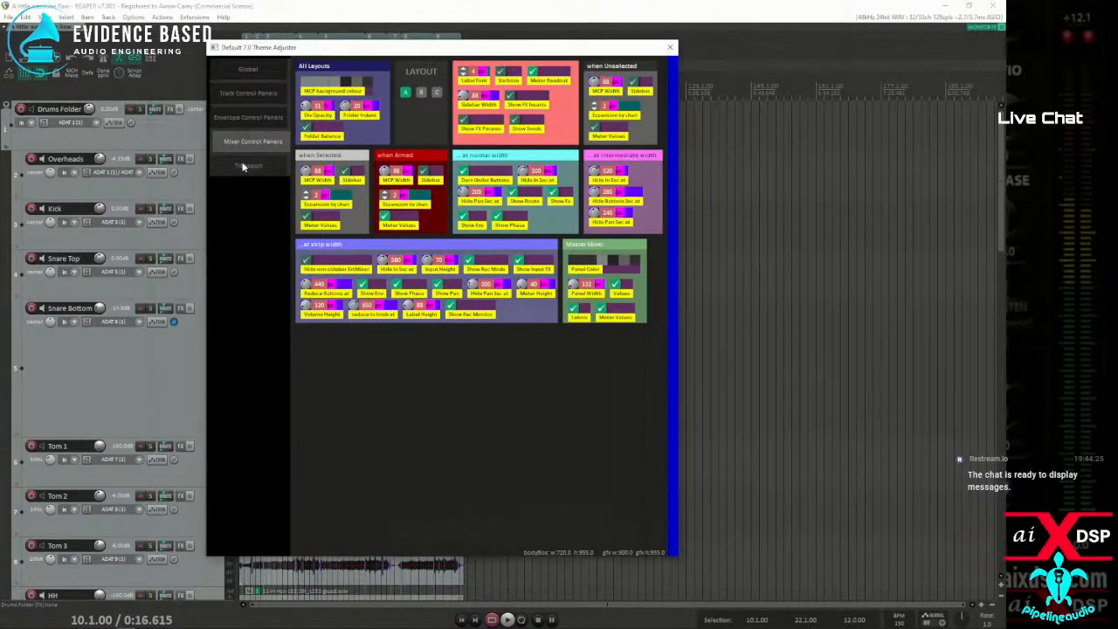
{"action": "left_click", "coordinate": [247, 166]}
{"action": "left_click", "coordinate": [252, 93]}
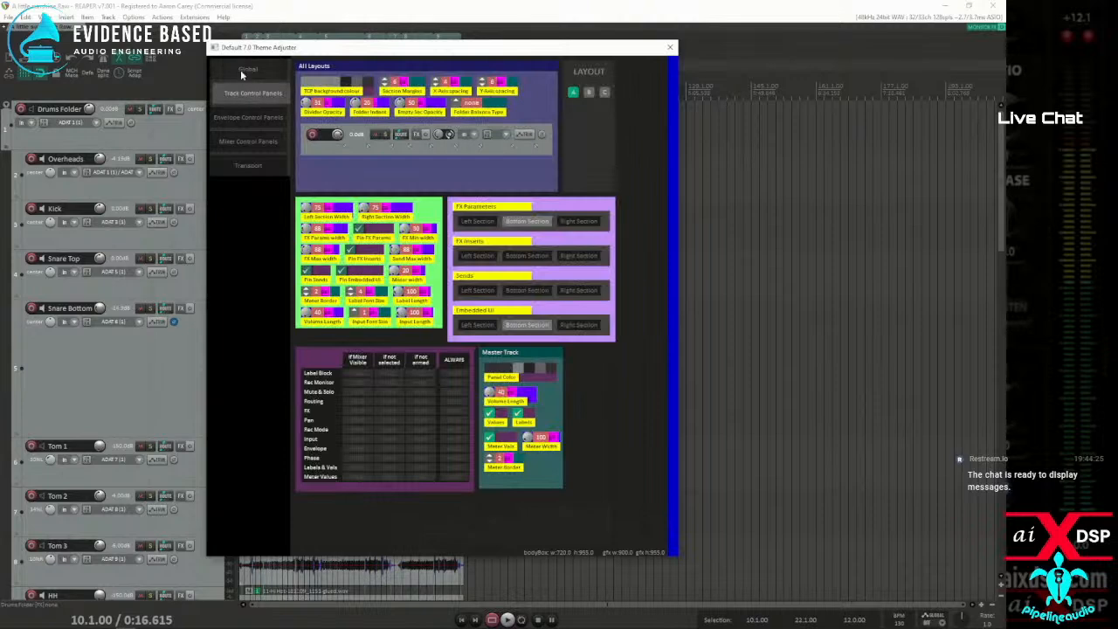
{"action": "left_click", "coordinate": [240, 70]}
{"action": "left_click", "coordinate": [241, 92]}
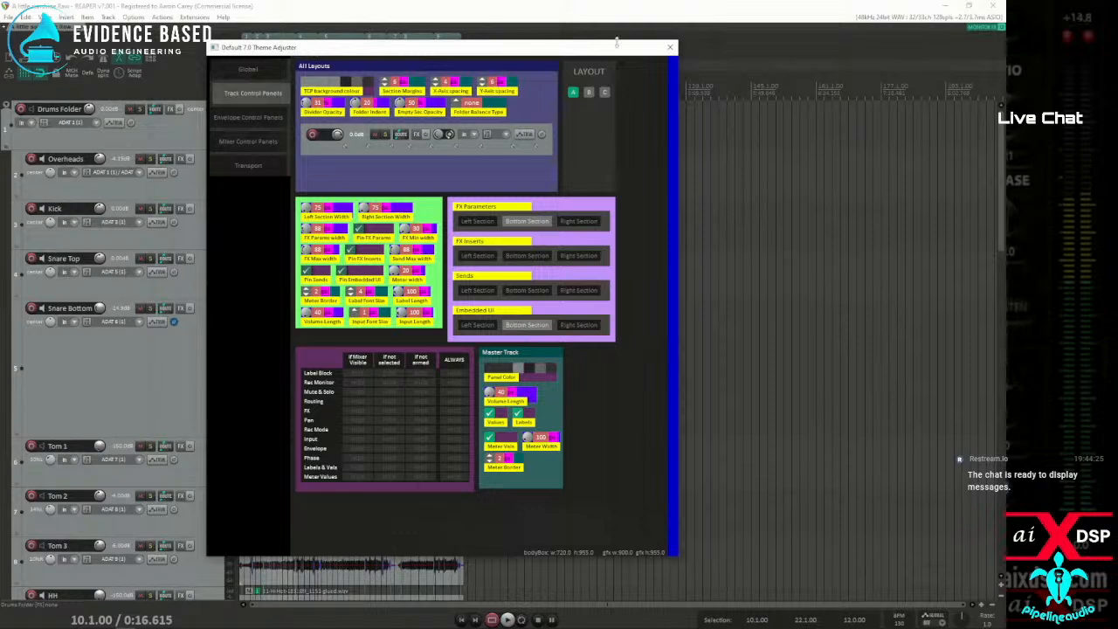
Close the Default 7.0 Theme Adjuster and the About REAPER changelog window
{"action": "left_click_drag", "start_coordinate": [589, 48], "coordinate": [464, 84]}
{"action": "left_click", "coordinate": [548, 86]}
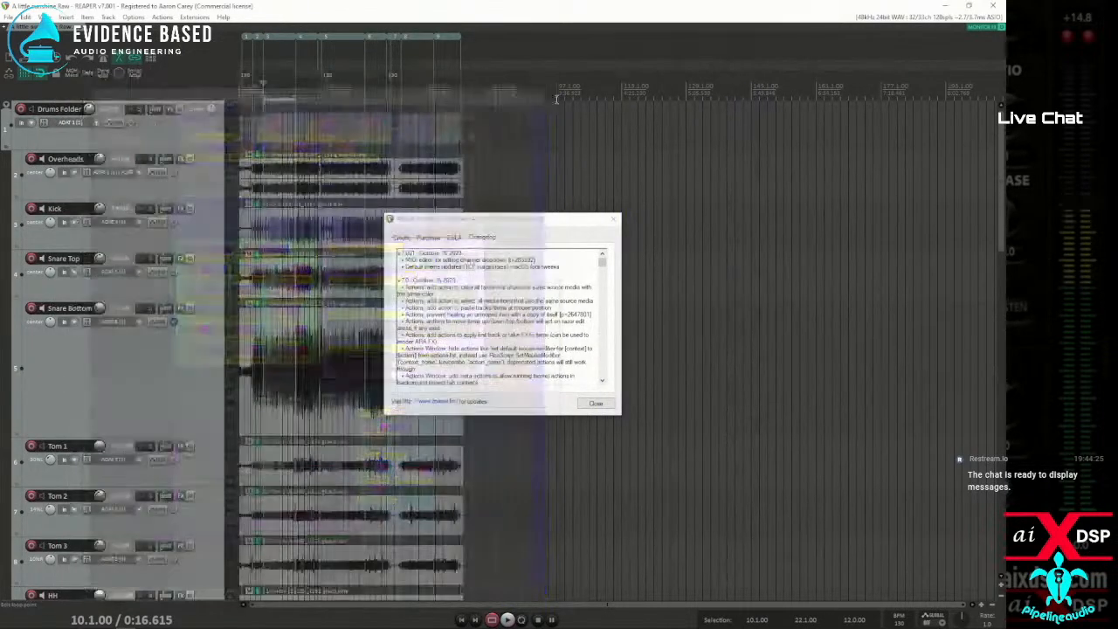
{"action": "left_click", "coordinate": [614, 219]}
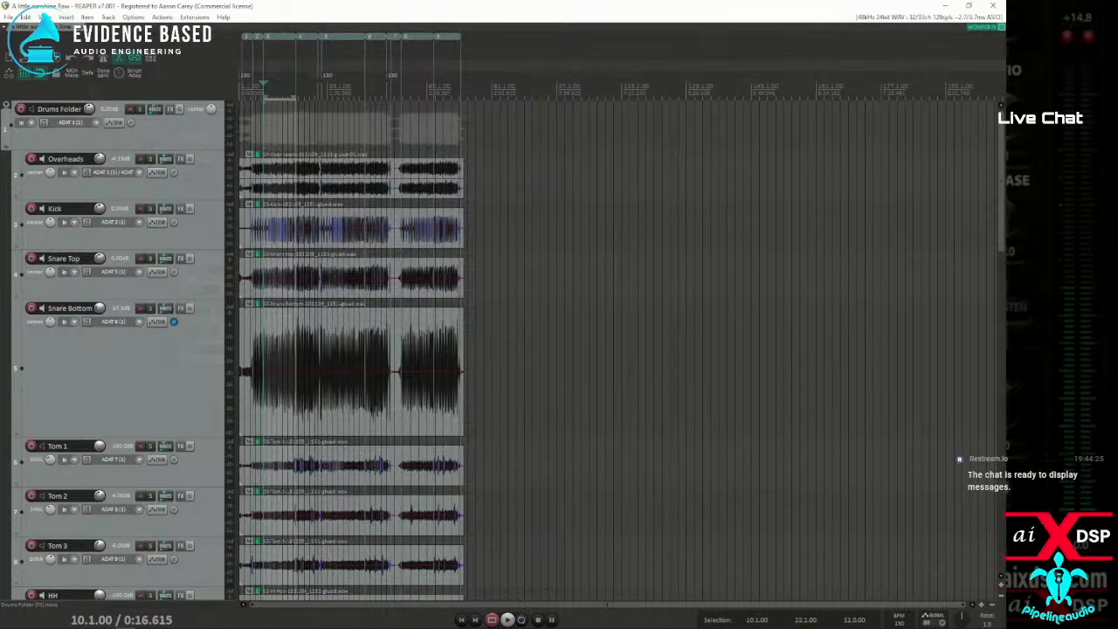
Switch back to the browser, skim the pre-release threads and open the "v7.0rc13 - October 15 2023" thread
{"action": "key", "text": "alt+Tab"}
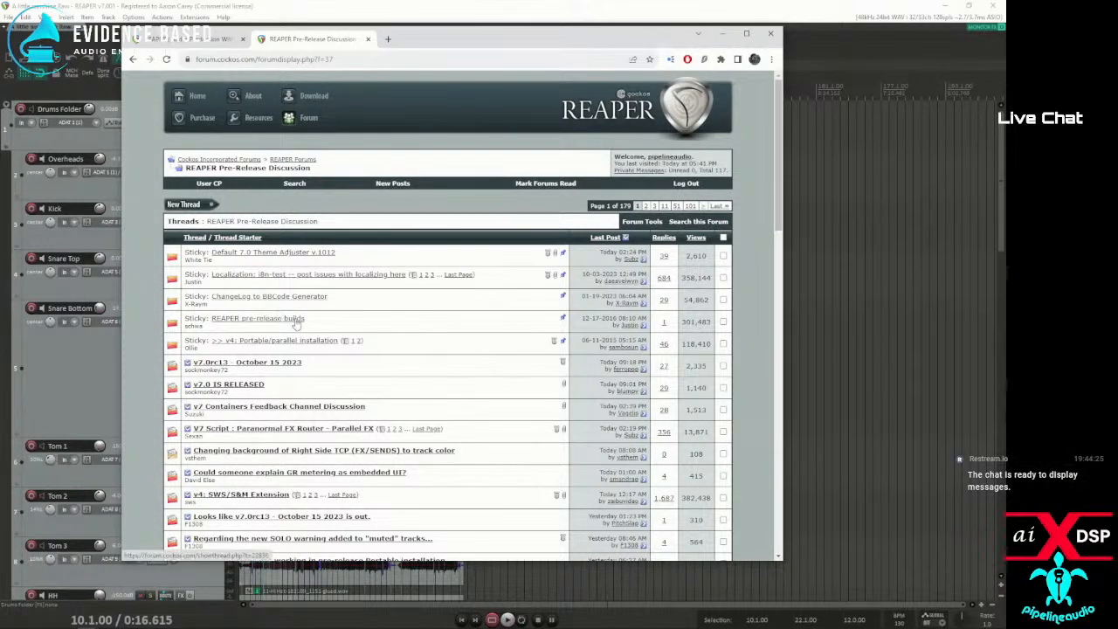
{"action": "scroll", "coordinate": [297, 323], "scroll_direction": "down", "scroll_amount": 2}
{"action": "scroll", "coordinate": [281, 326], "scroll_direction": "down", "scroll_amount": 4}
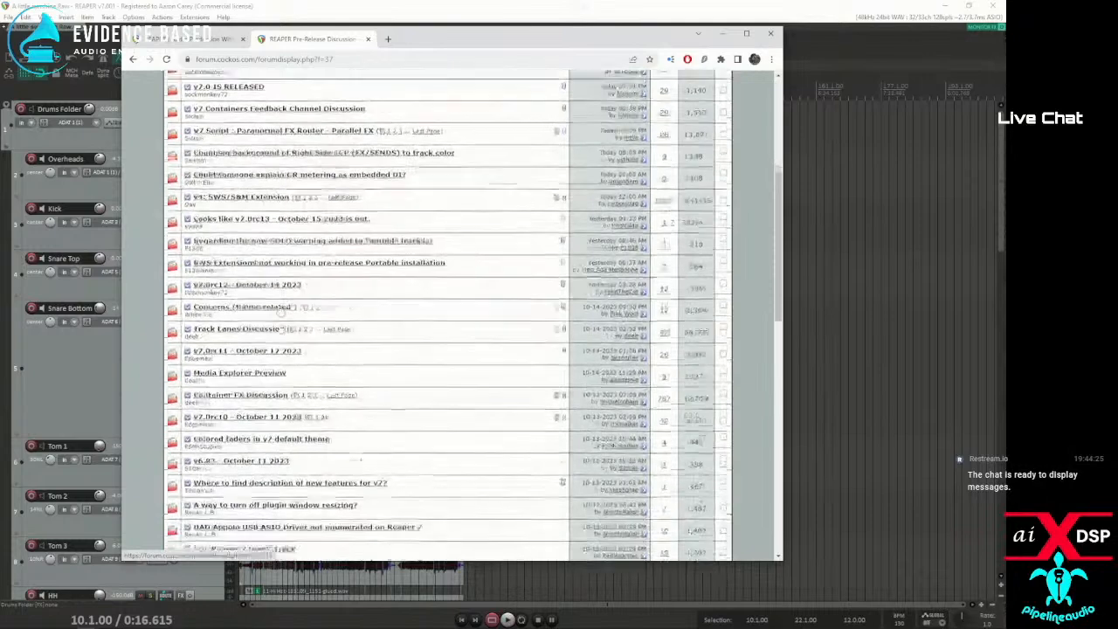
{"action": "scroll", "coordinate": [277, 324], "scroll_direction": "down", "scroll_amount": 3}
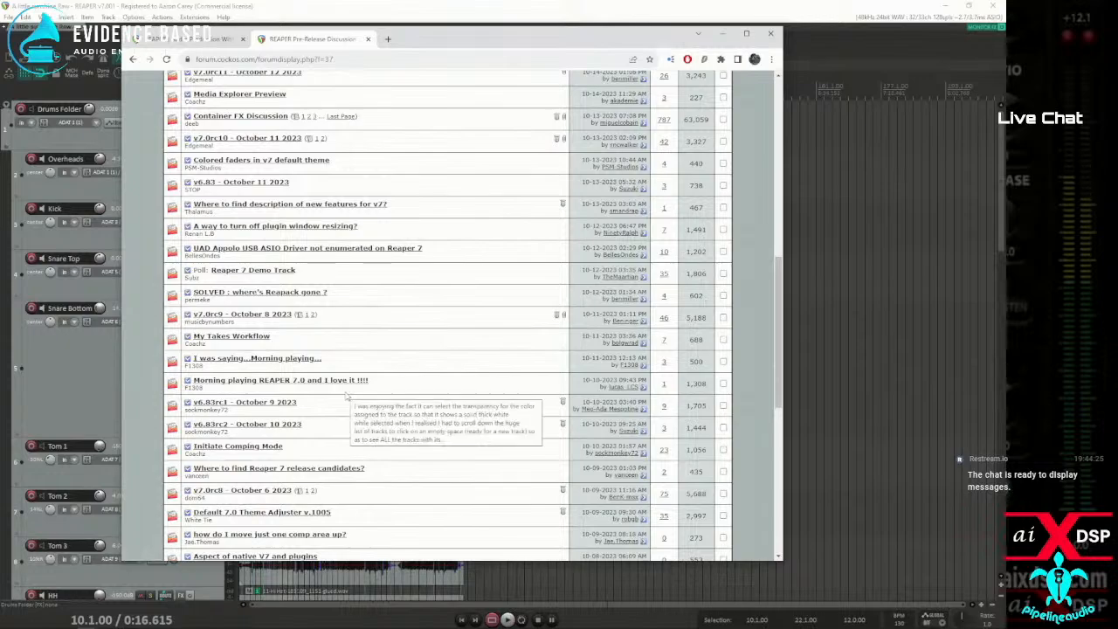
{"action": "scroll", "coordinate": [332, 388], "scroll_direction": "up", "scroll_amount": 5}
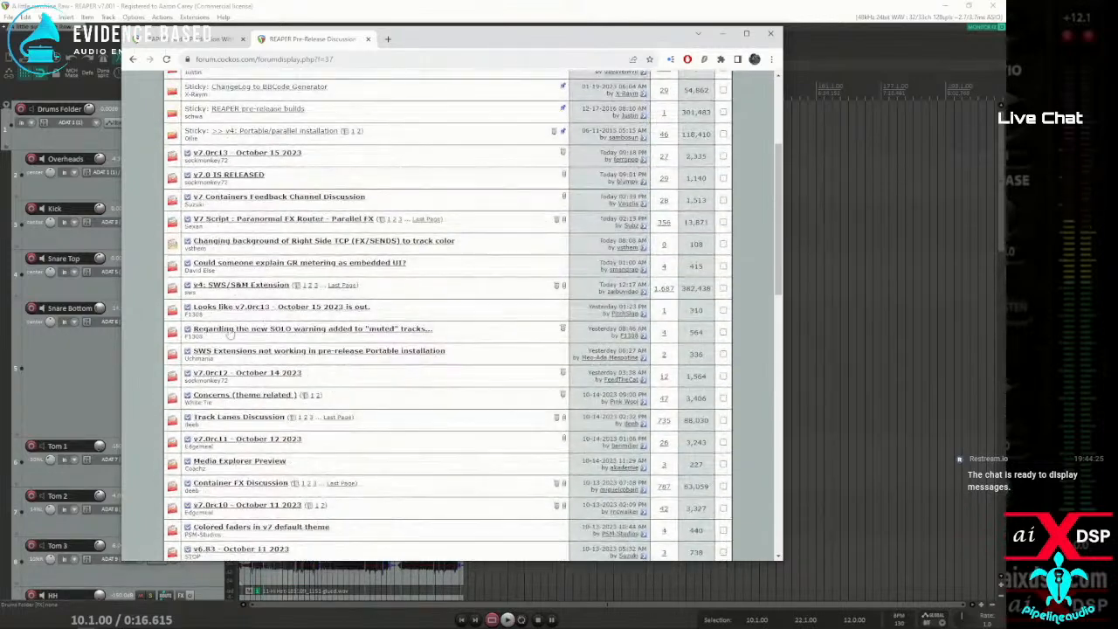
{"action": "scroll", "coordinate": [256, 328], "scroll_direction": "up", "scroll_amount": 3}
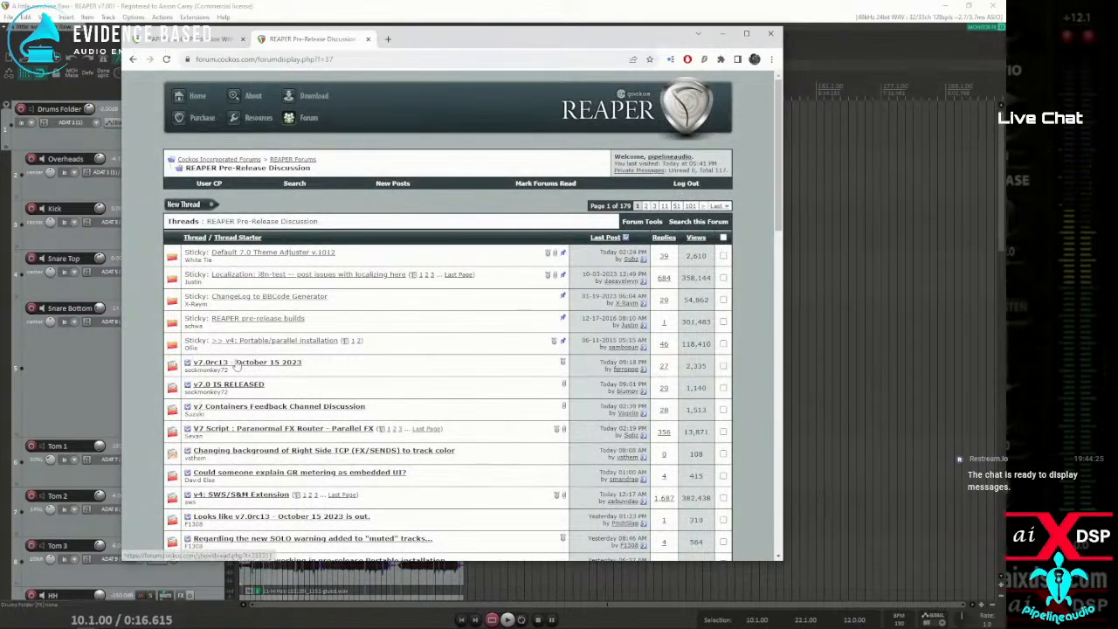
{"action": "mouse_move", "coordinate": [253, 367]}
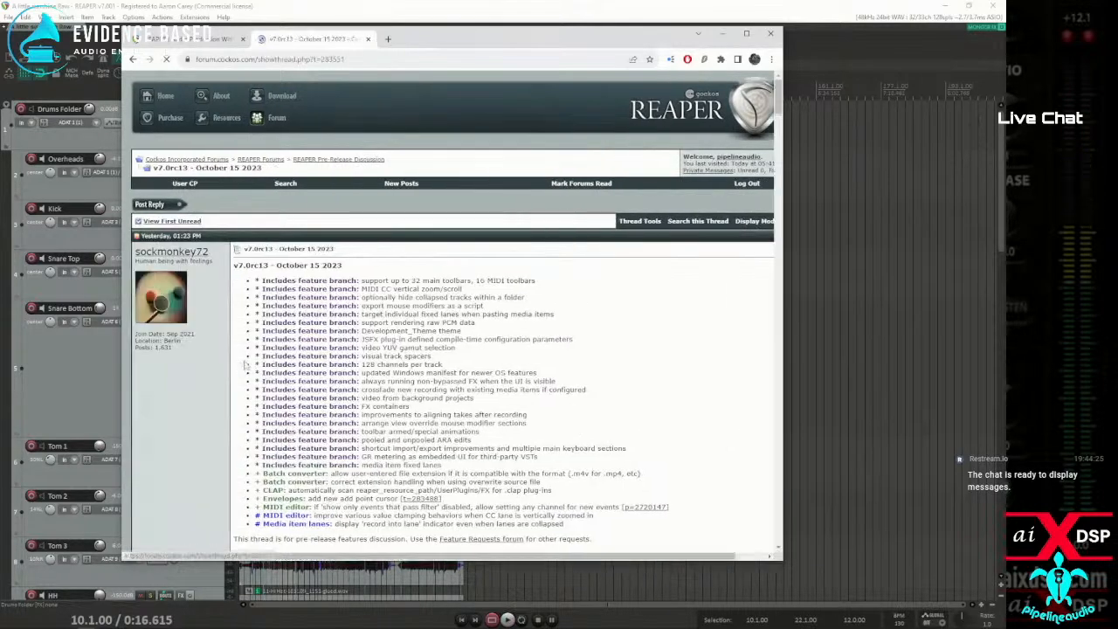
Read through the v7.0rc13 feature list and the replies discussing the sidechain routing behavior
{"action": "scroll", "coordinate": [240, 367], "scroll_direction": "down", "scroll_amount": 8}
{"action": "scroll", "coordinate": [357, 303], "scroll_direction": "down", "scroll_amount": 5}
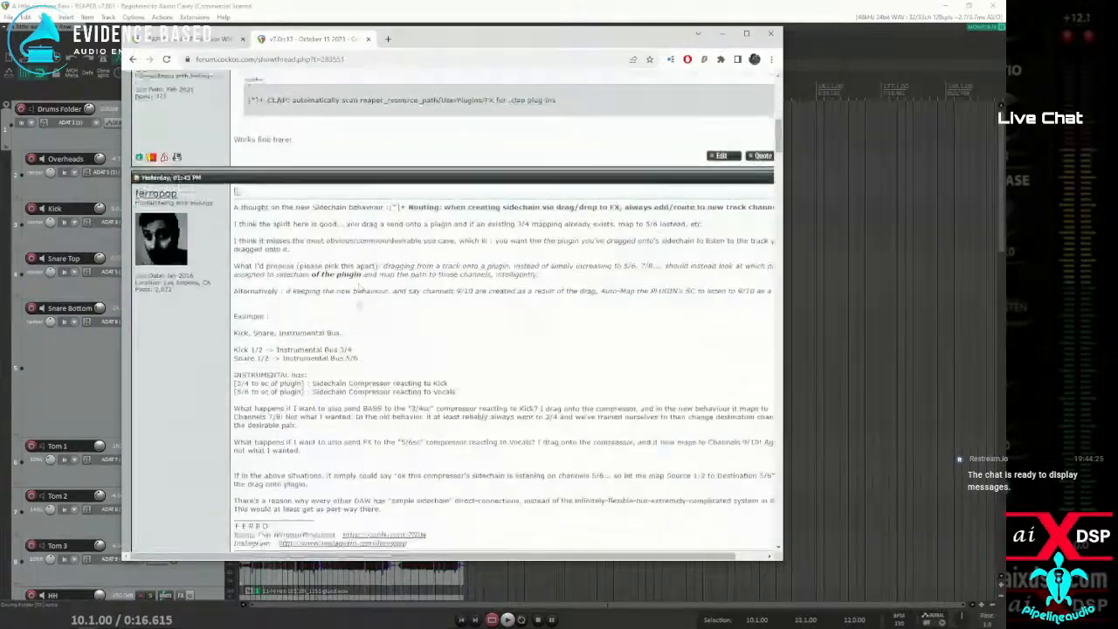
{"action": "scroll", "coordinate": [358, 303], "scroll_direction": "down", "scroll_amount": 2}
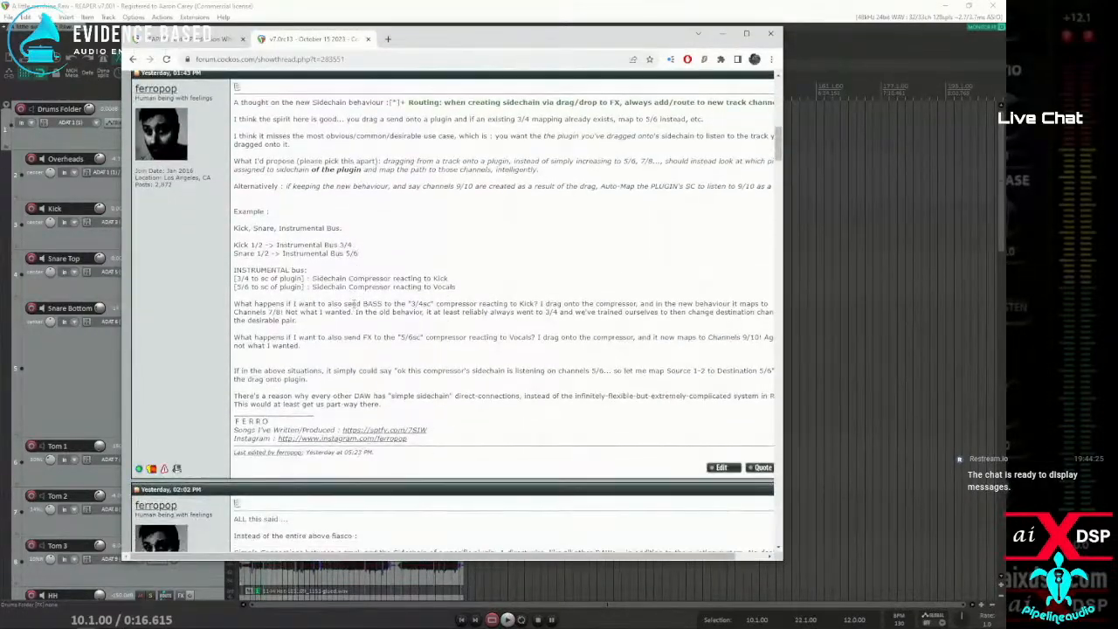
{"action": "scroll", "coordinate": [354, 303], "scroll_direction": "down", "scroll_amount": 5}
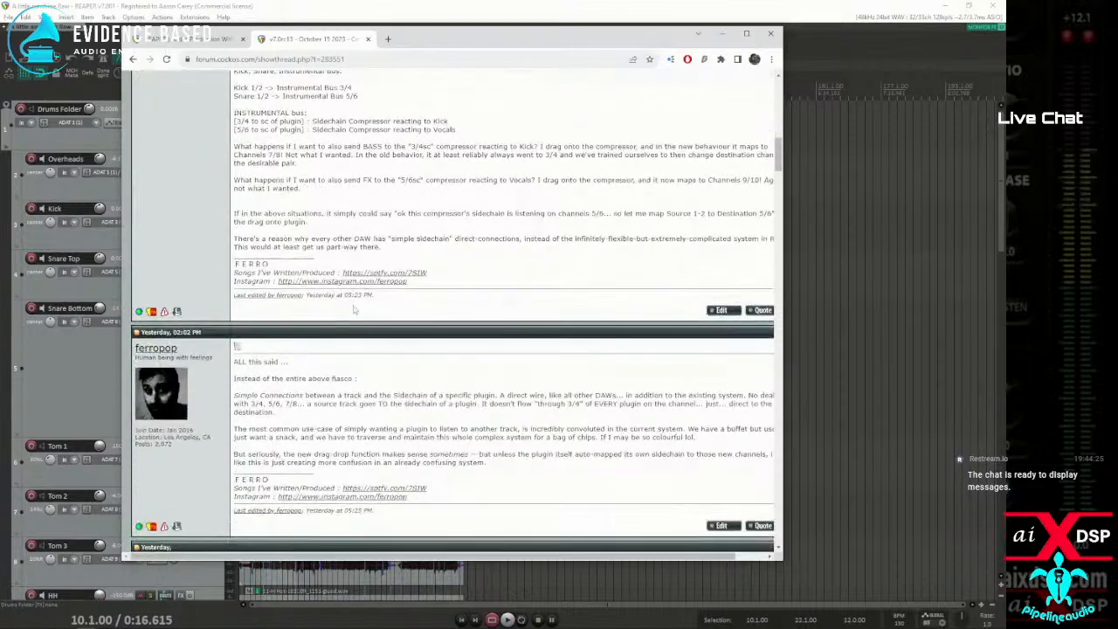
{"action": "scroll", "coordinate": [354, 312], "scroll_direction": "down", "scroll_amount": 8}
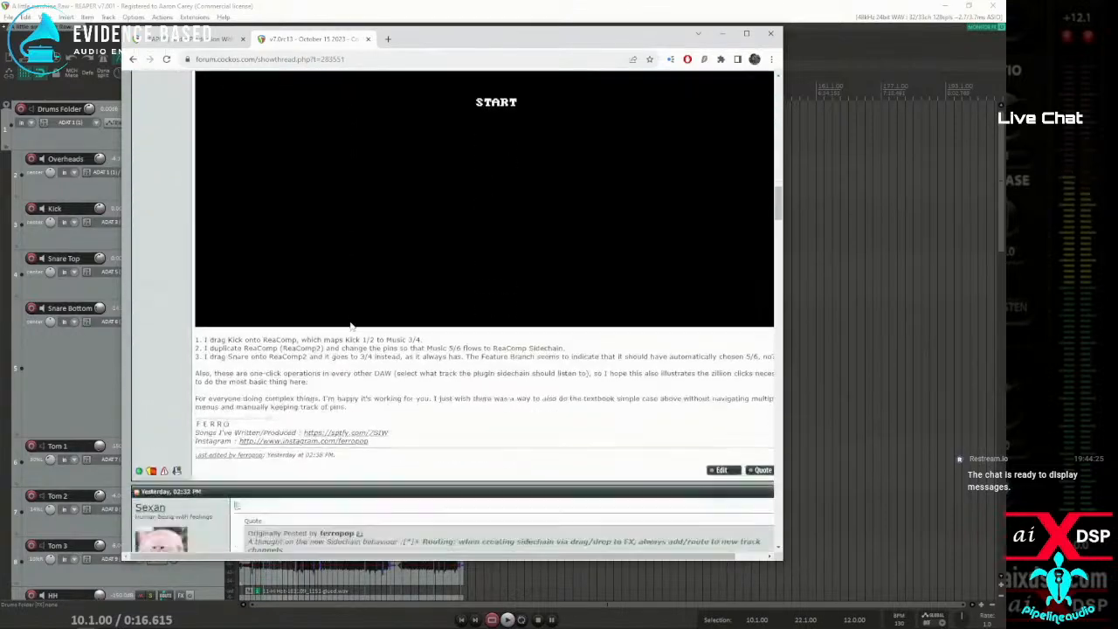
{"action": "scroll", "coordinate": [350, 325], "scroll_direction": "down", "scroll_amount": 6}
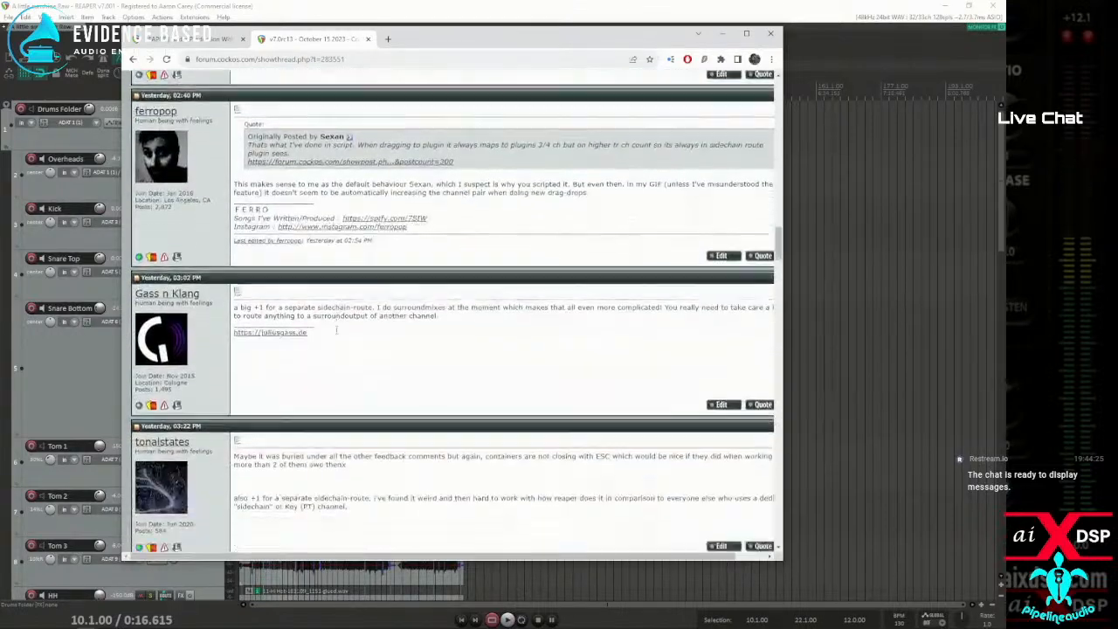
{"action": "scroll", "coordinate": [332, 336], "scroll_direction": "down", "scroll_amount": 3}
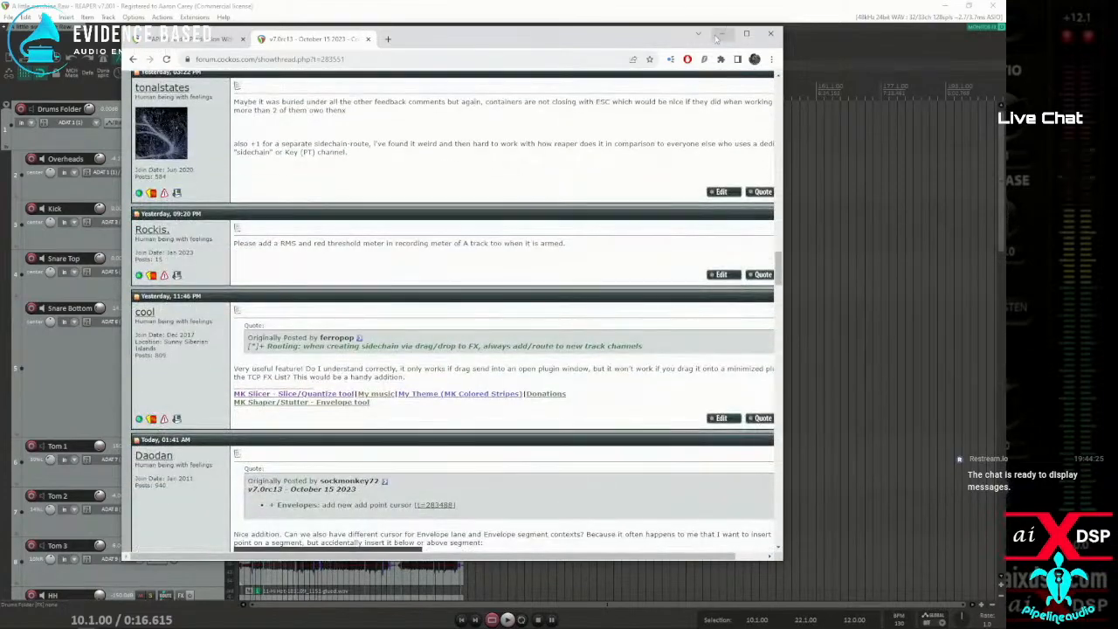
Minimize the browser and select the media items on the Chorus 1, Chorus 2, Chorus 3 and Chorus Low Octave tracks in REAPER
{"action": "left_click", "coordinate": [721, 33]}
{"action": "scroll", "coordinate": [140, 393], "scroll_direction": "down", "scroll_amount": 10}
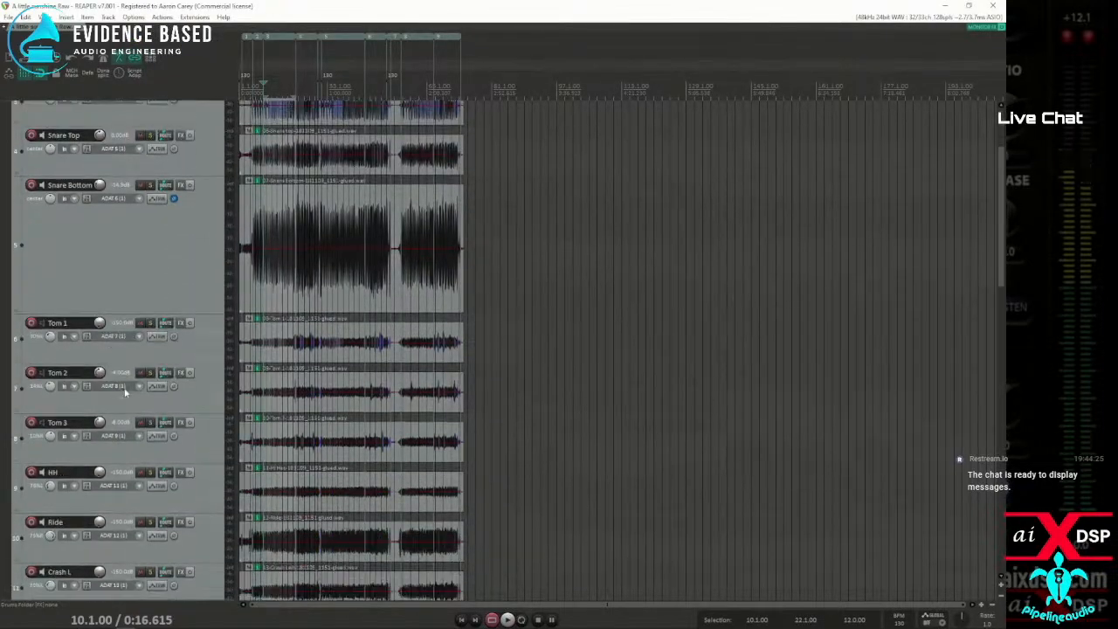
{"action": "scroll", "coordinate": [135, 385], "scroll_direction": "down", "scroll_amount": 12}
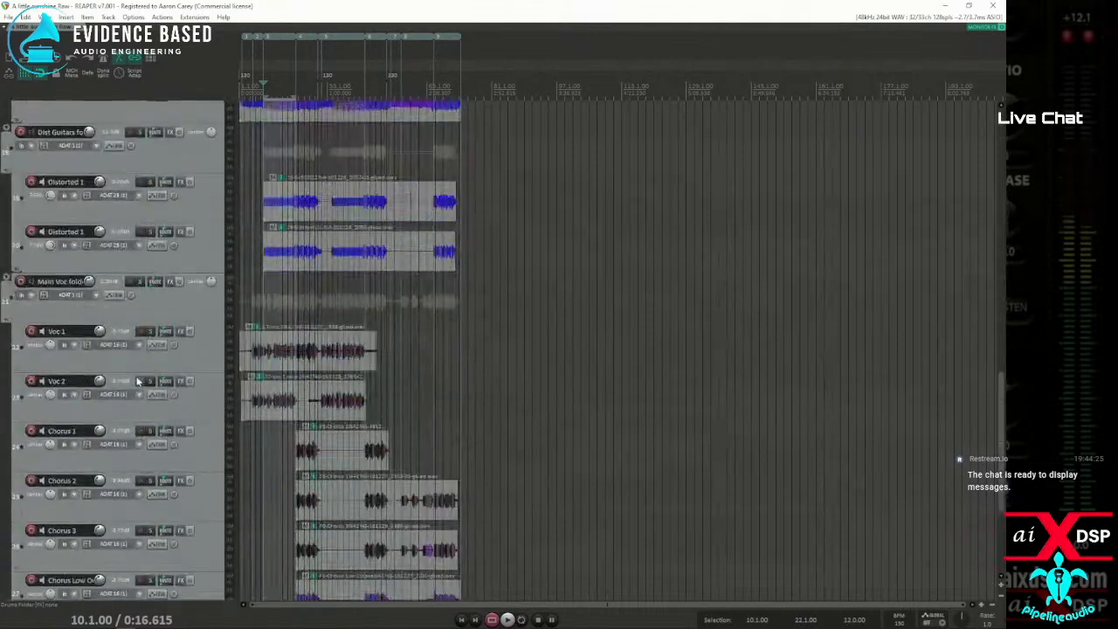
{"action": "left_click_drag", "start_coordinate": [278, 235], "coordinate": [487, 409]}
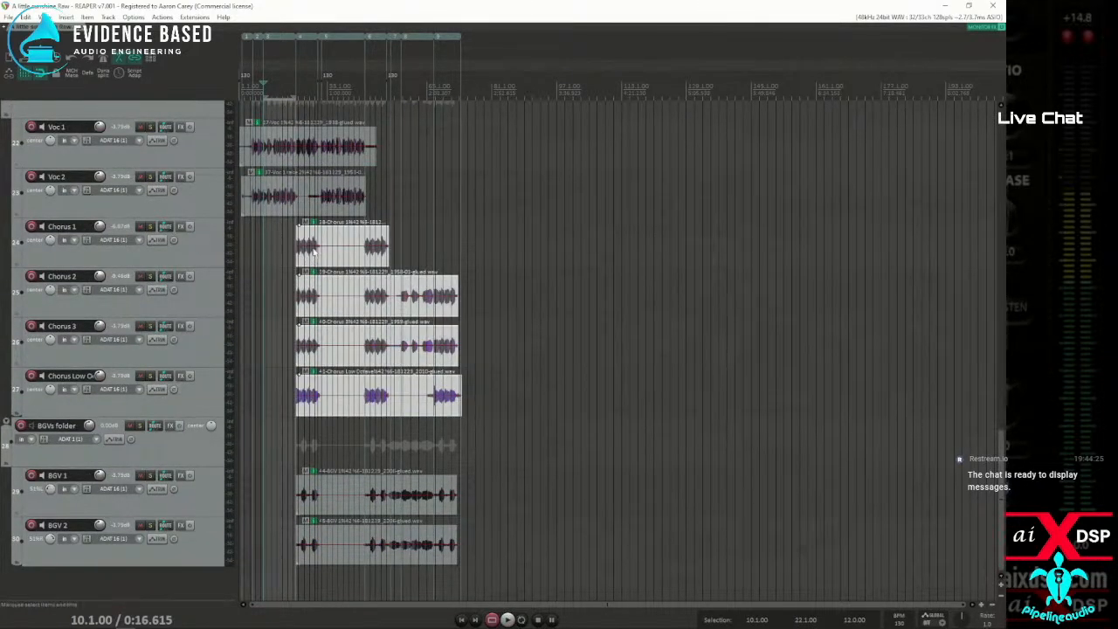
Search the action list for "track lanes", browse the matching lane actions, and close the list
{"action": "left_click", "coordinate": [161, 17]}
{"action": "left_click", "coordinate": [210, 24]}
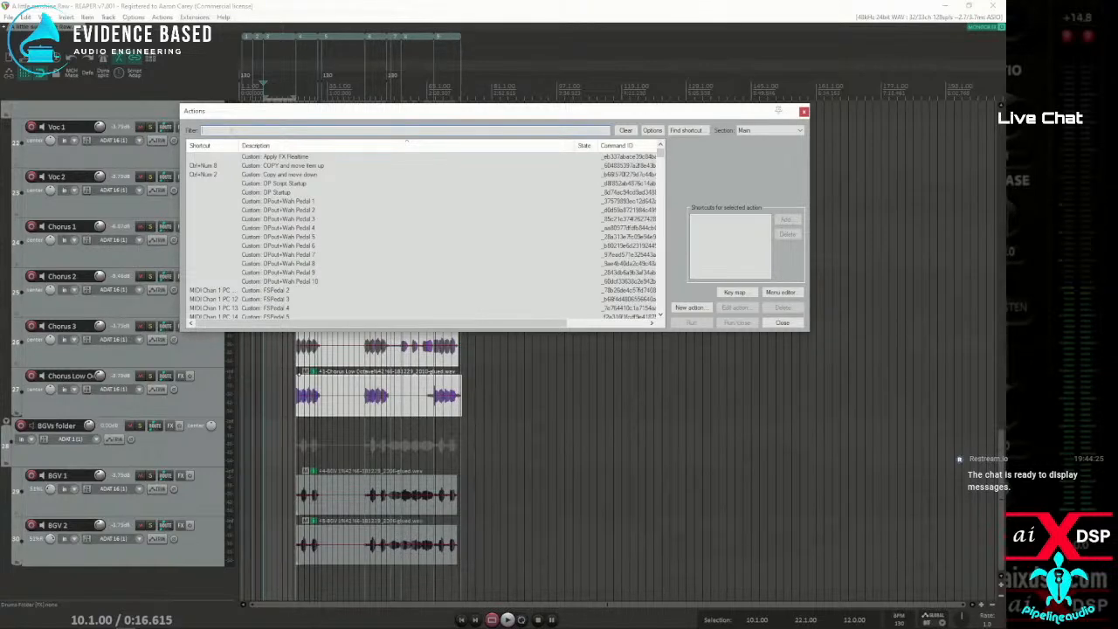
{"action": "key", "text": "BackSpace"}
{"action": "type", "text": "track lane"}
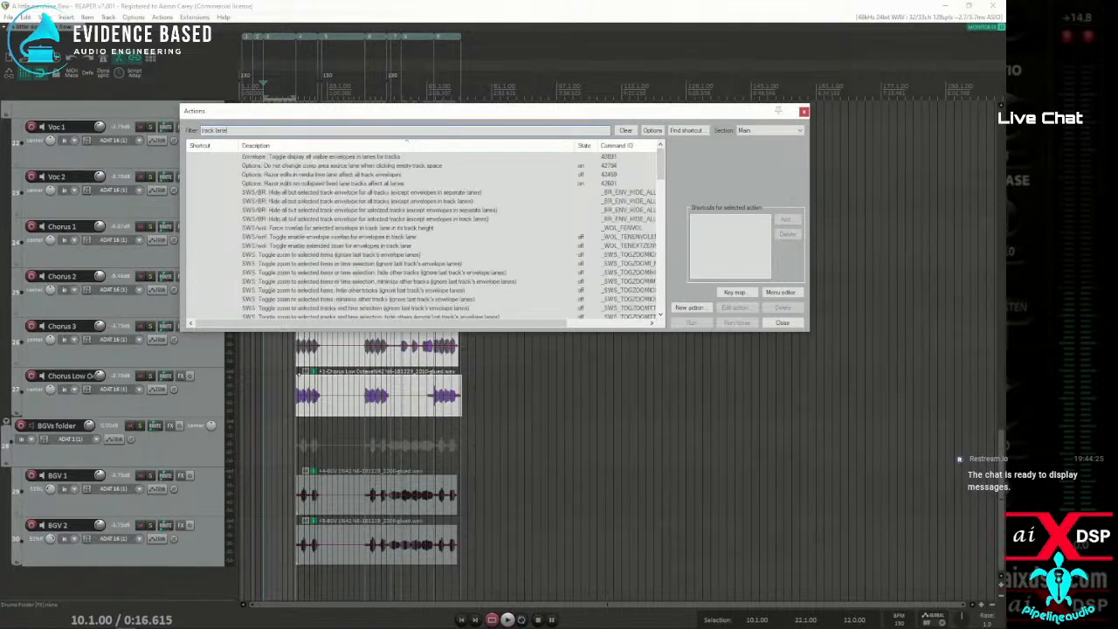
{"action": "type", "text": "s"}
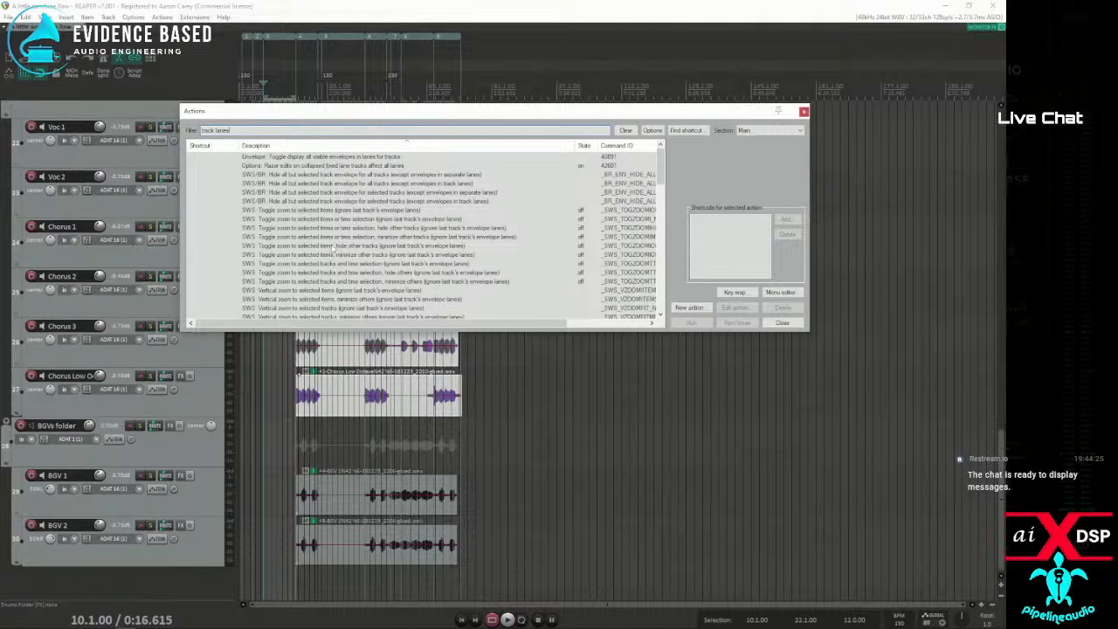
{"action": "left_click_drag", "start_coordinate": [664, 178], "coordinate": [652, 322]}
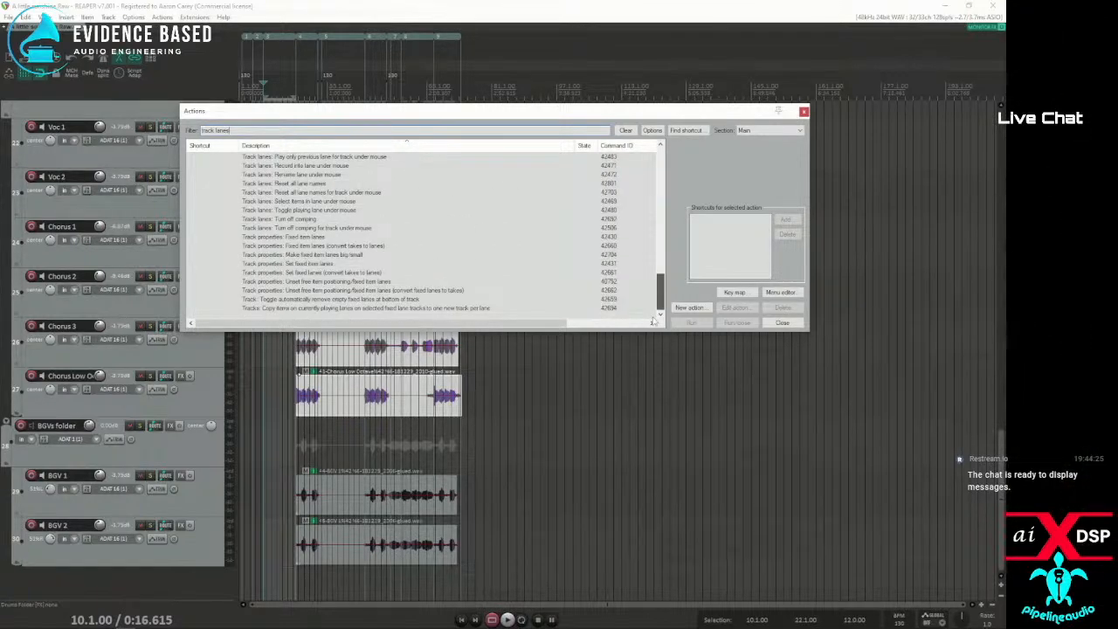
{"action": "left_click_drag", "start_coordinate": [653, 321], "coordinate": [681, 153]}
{"action": "key", "text": "Escape"}
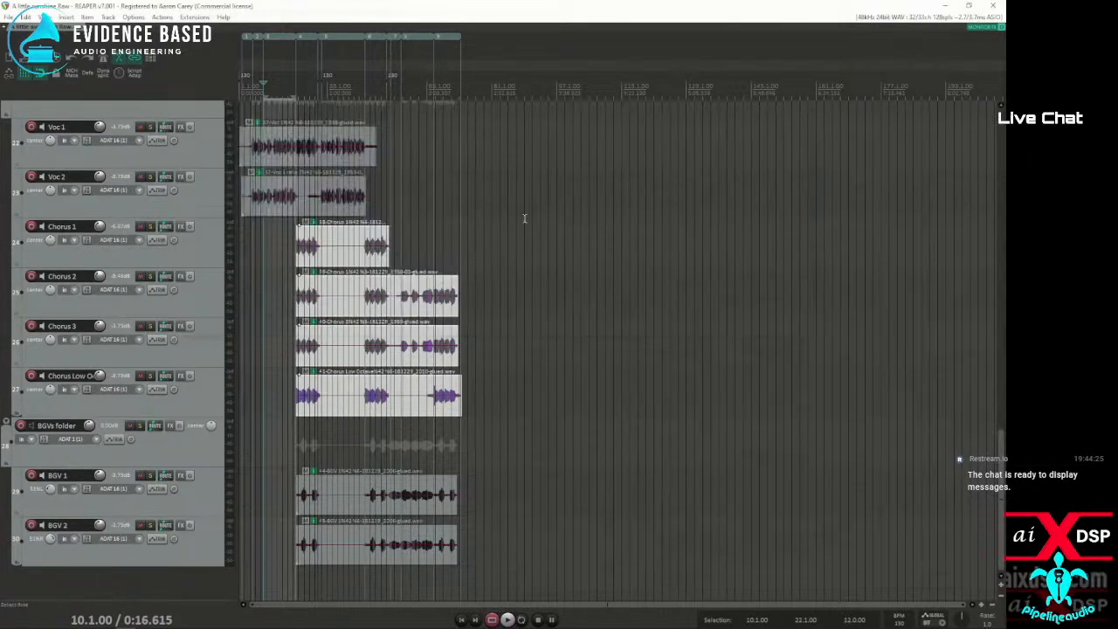
Turn on fixed item lanes for the Chorus 1 track, try moving the selected chorus items, and undo that move
{"action": "left_click", "coordinate": [199, 254]}
{"action": "right_click", "coordinate": [200, 254]}
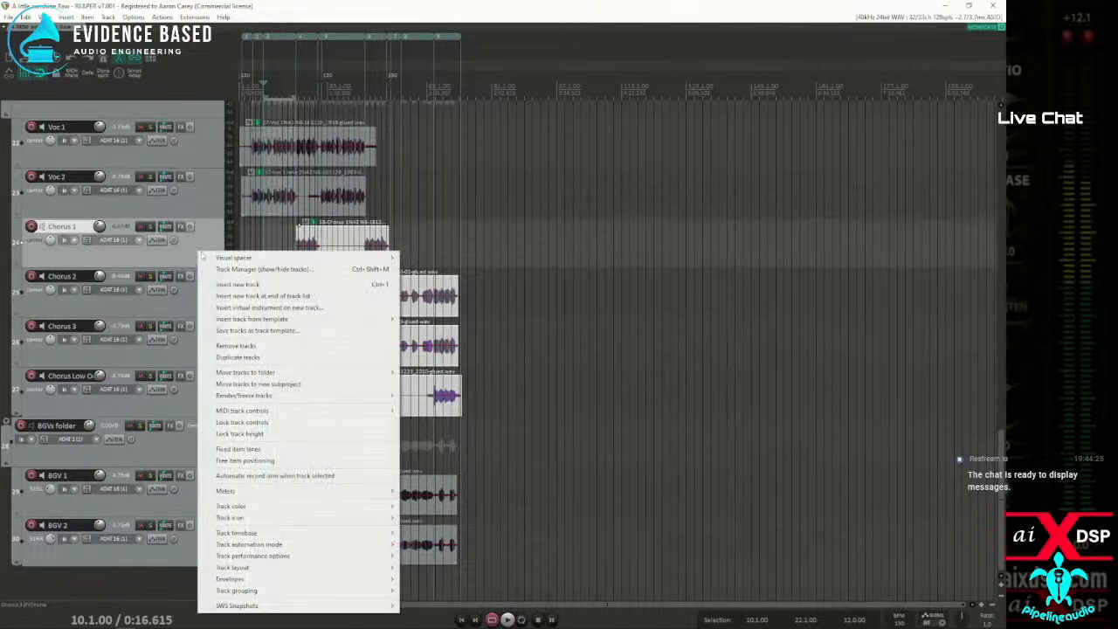
{"action": "left_click", "coordinate": [246, 450]}
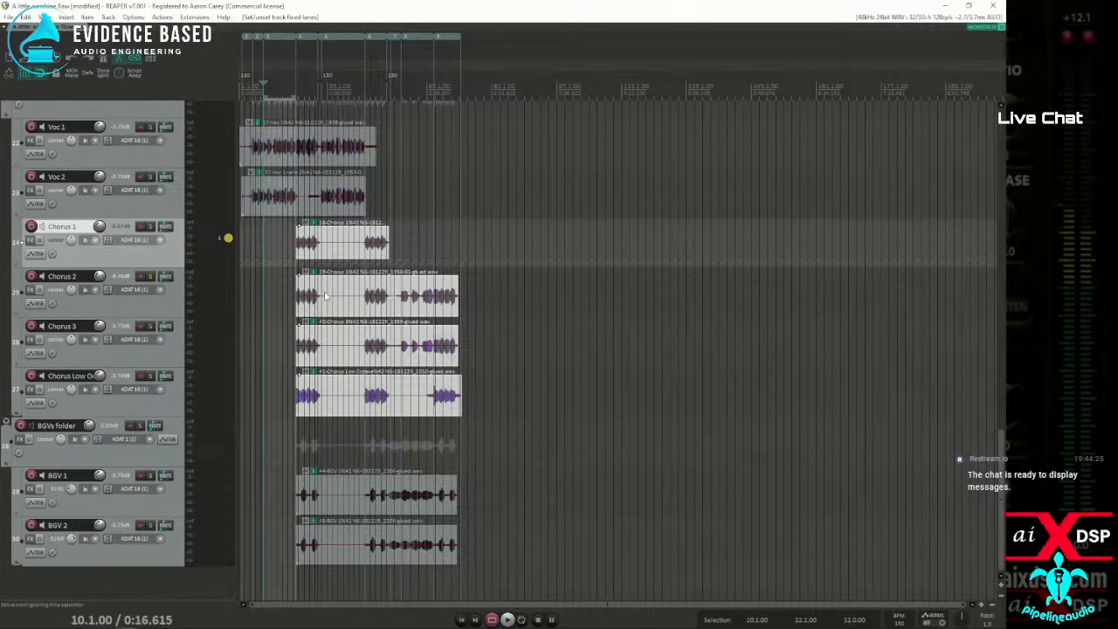
{"action": "mouse_move", "coordinate": [332, 292]}
{"action": "left_mouse_down"}
{"action": "mouse_move", "coordinate": [326, 272]}
{"action": "mouse_move", "coordinate": [301, 267]}
{"action": "mouse_move", "coordinate": [328, 291]}
{"action": "left_mouse_up"}
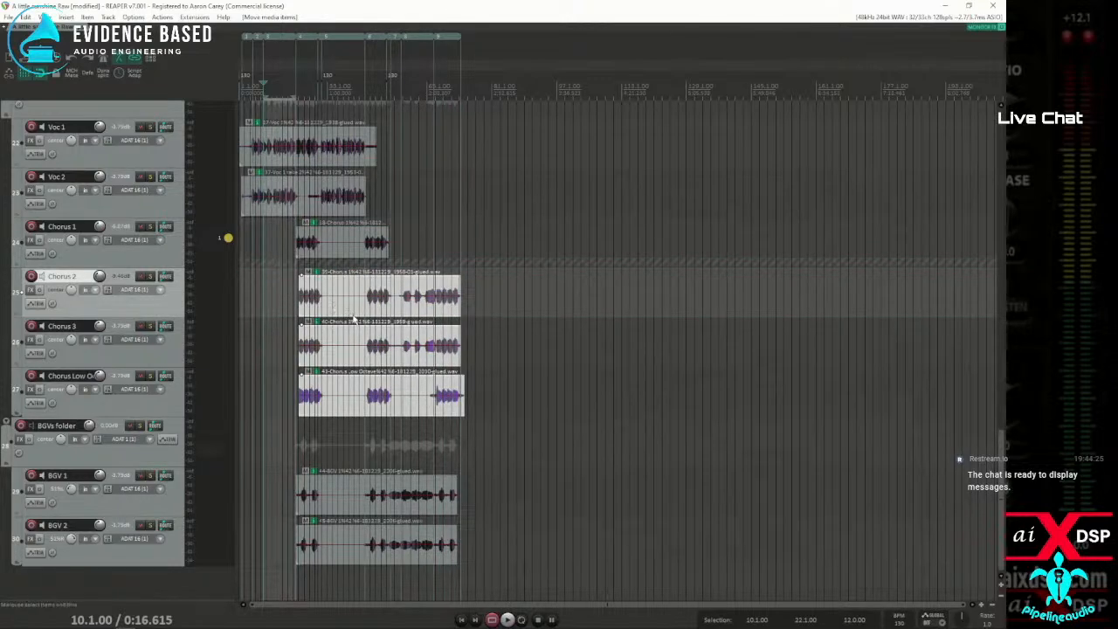
{"action": "key", "text": "ctrl+z"}
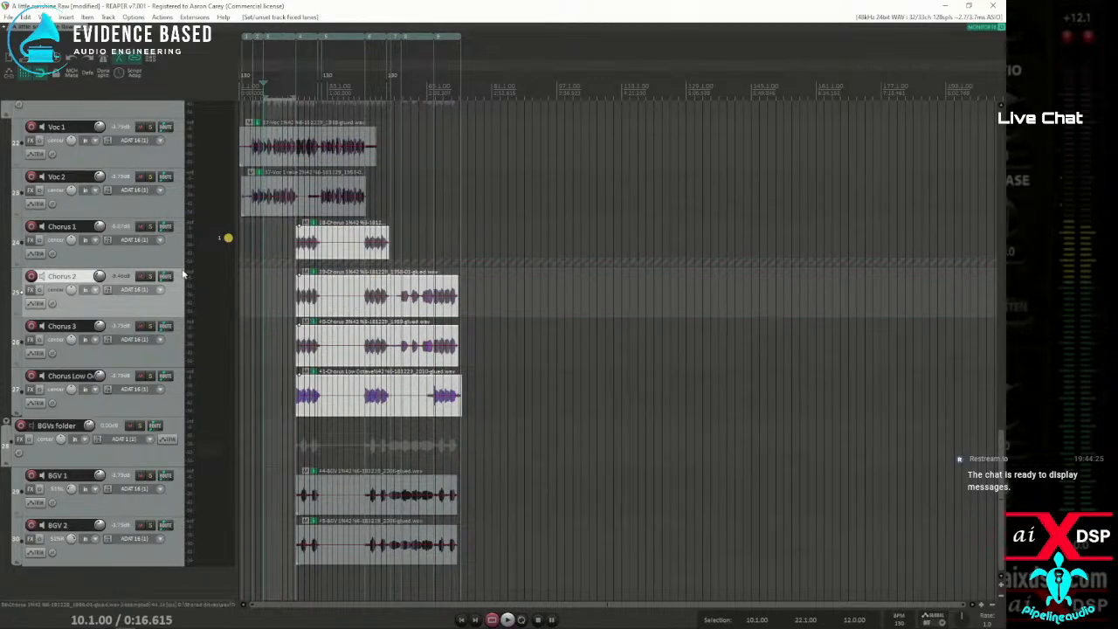
Make the Chorus 1 track taller and move the Chorus 2 item into a second lane on it
{"action": "left_click_drag", "start_coordinate": [178, 266], "coordinate": [178, 346]}
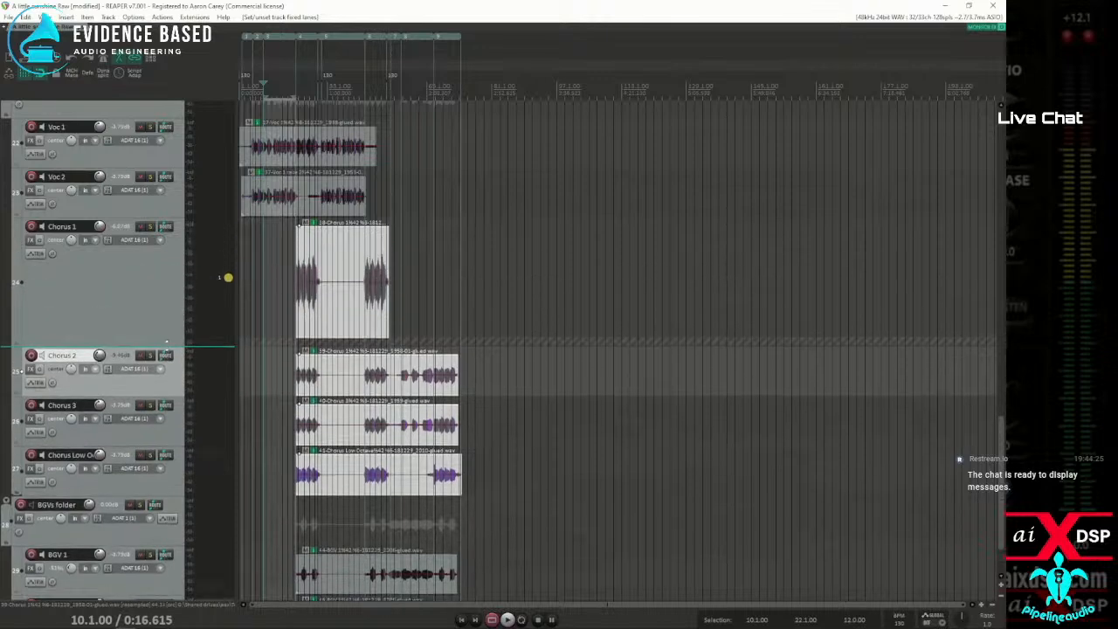
{"action": "left_click", "coordinate": [329, 364]}
{"action": "mouse_move", "coordinate": [330, 369]}
{"action": "left_mouse_down"}
{"action": "mouse_move", "coordinate": [318, 347]}
{"action": "mouse_move", "coordinate": [334, 349]}
{"action": "mouse_move", "coordinate": [325, 353]}
{"action": "left_mouse_up"}
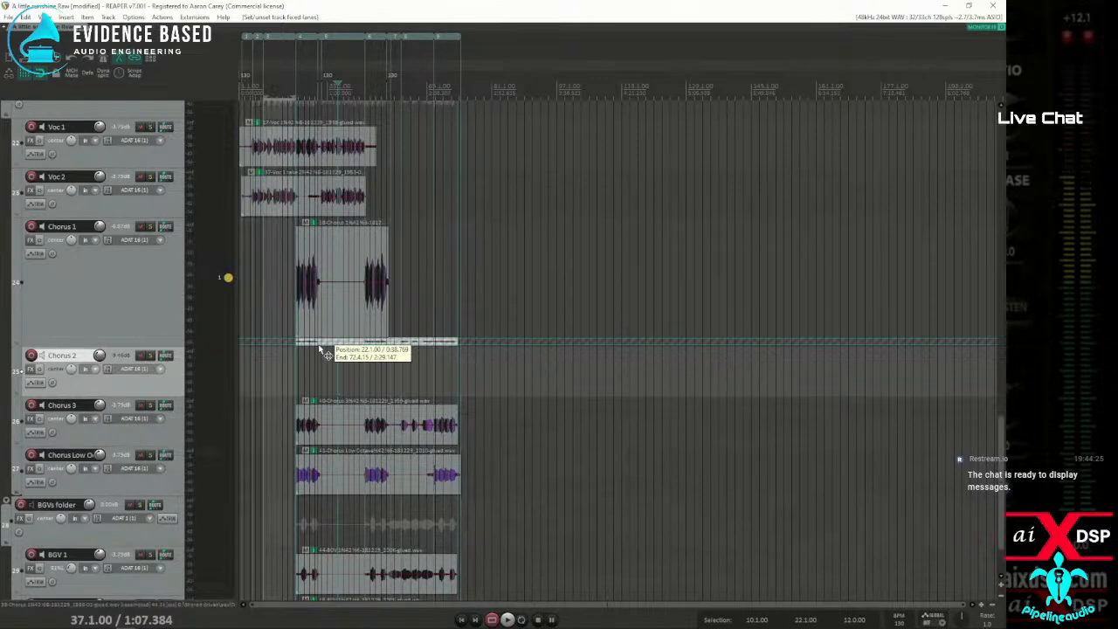
{"action": "left_click_drag", "start_coordinate": [320, 349], "coordinate": [320, 349]}
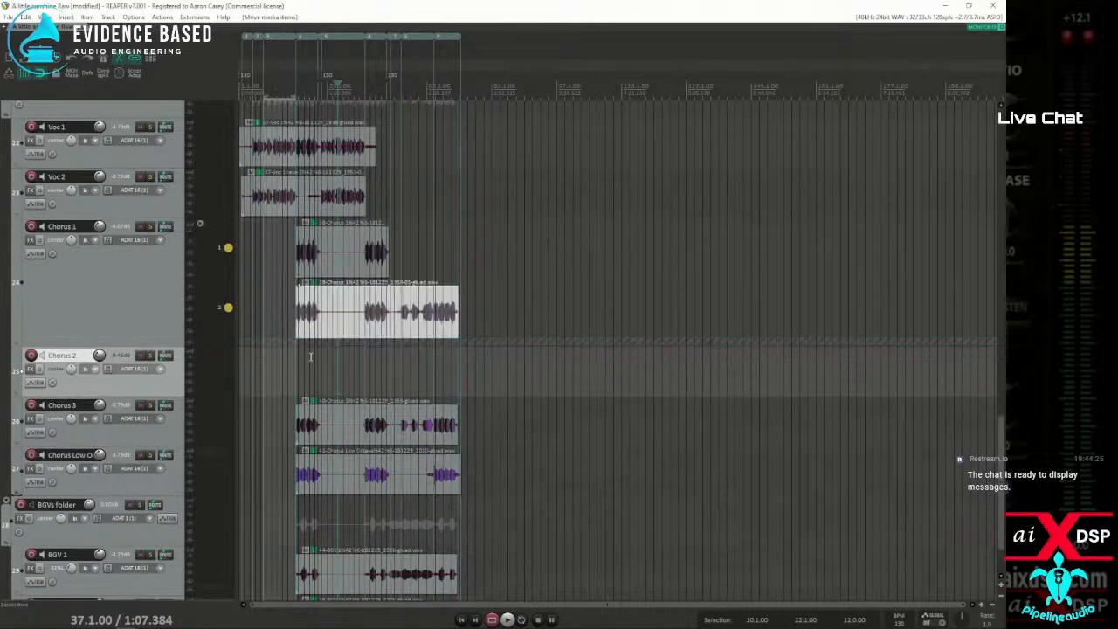
Select the Chorus 3 and Chorus Low Octave items and move them together up one track
{"action": "left_click", "coordinate": [331, 417]}
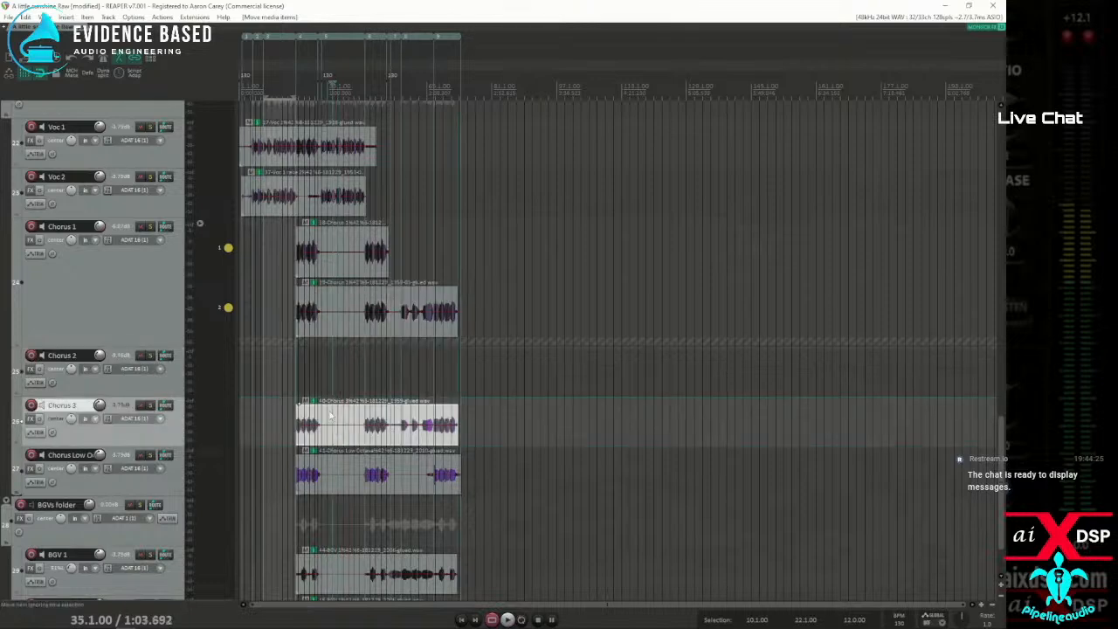
{"action": "left_click", "coordinate": [320, 470], "text": "ctrl"}
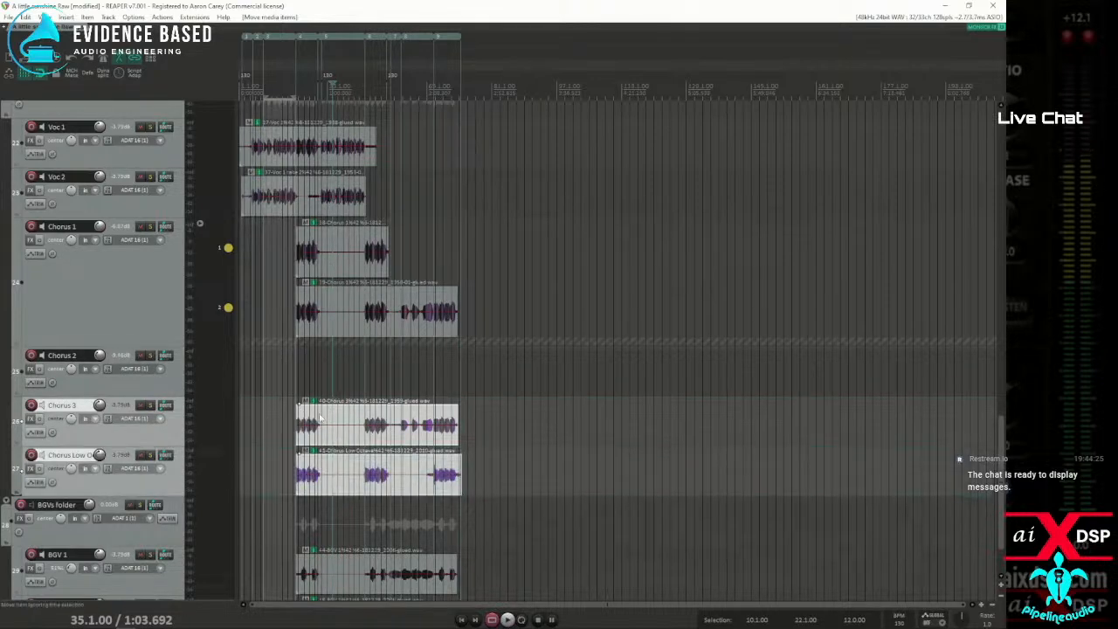
{"action": "left_click_drag", "start_coordinate": [320, 470], "coordinate": [321, 385]}
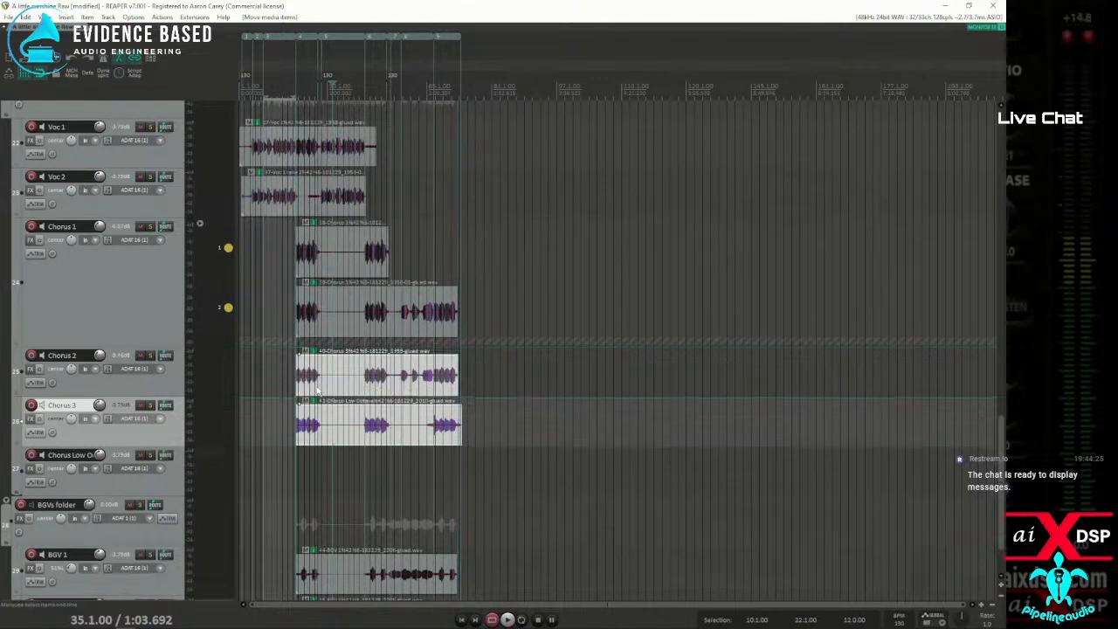
Select the two items on the Chorus 2 and Chorus 3 tracks, move them up one track, and move them back down
{"action": "left_click", "coordinate": [319, 386]}
{"action": "scroll", "coordinate": [319, 385], "scroll_direction": "up", "scroll_amount": 6}
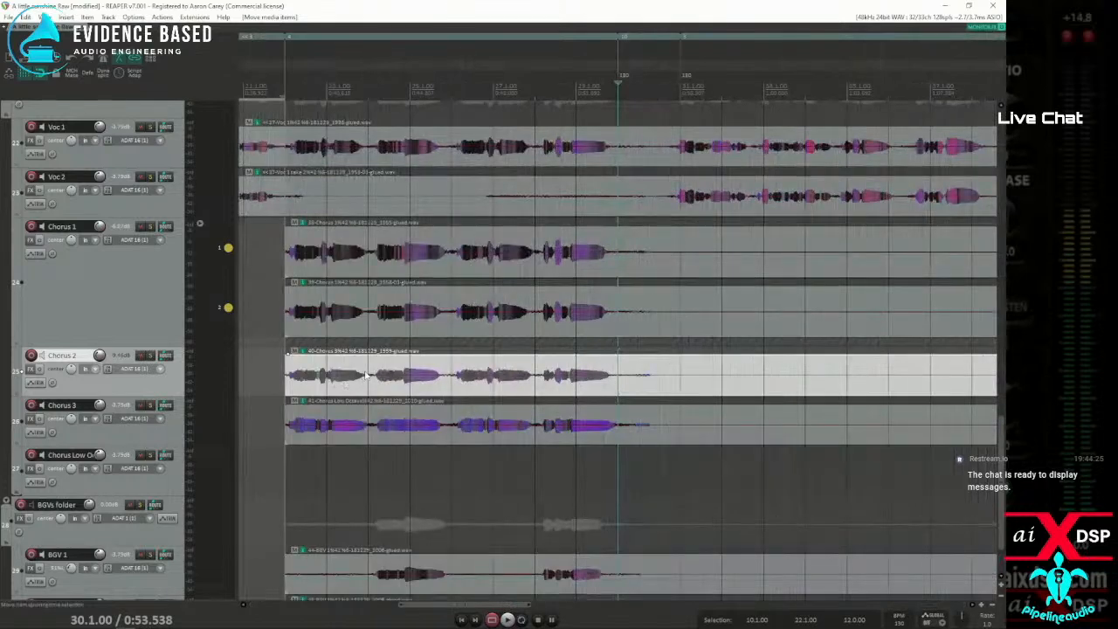
{"action": "left_click_drag", "start_coordinate": [412, 366], "coordinate": [538, 438]}
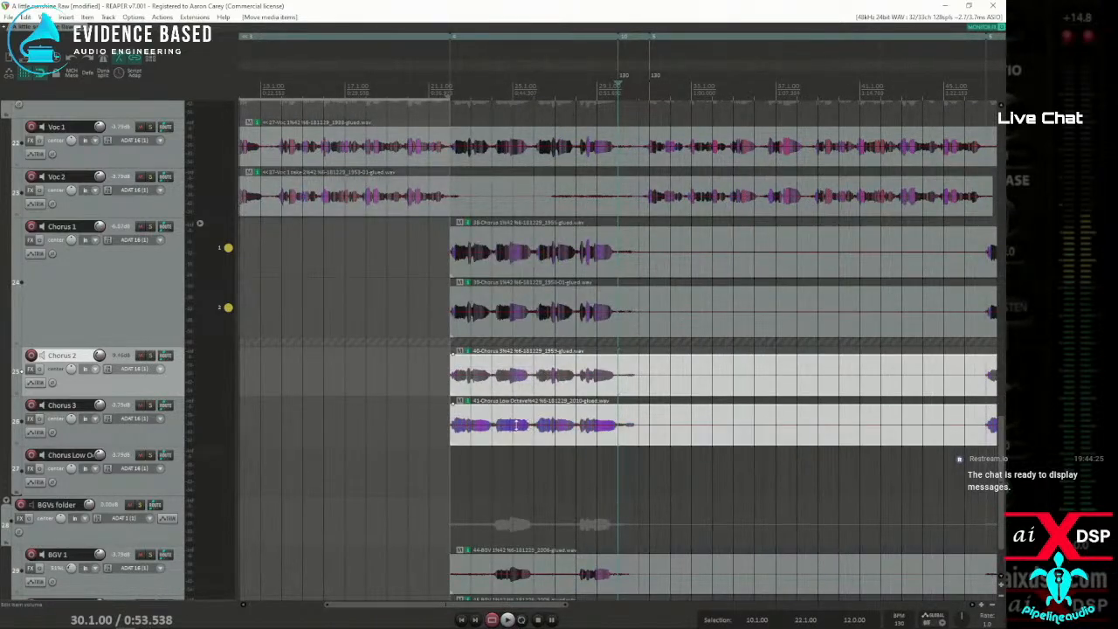
{"action": "key", "text": "KP_8"}
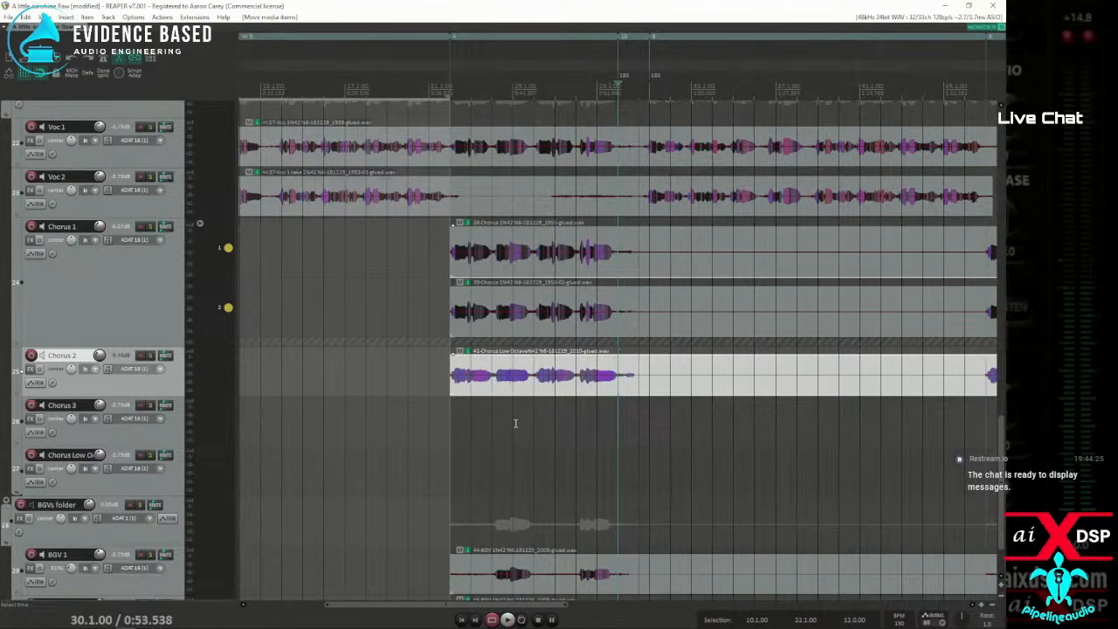
{"action": "key", "text": "KP_2"}
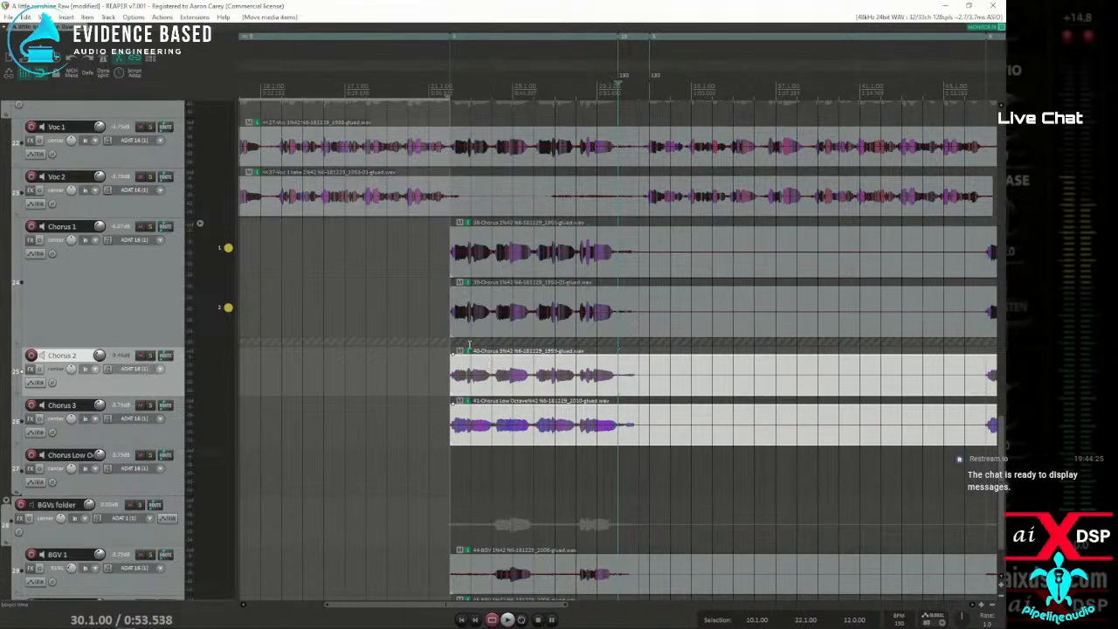
Move the remaining Chorus 3 and Low Octave items one at a time into lanes 3 and 4 of Chorus 1
{"action": "left_click", "coordinate": [491, 377]}
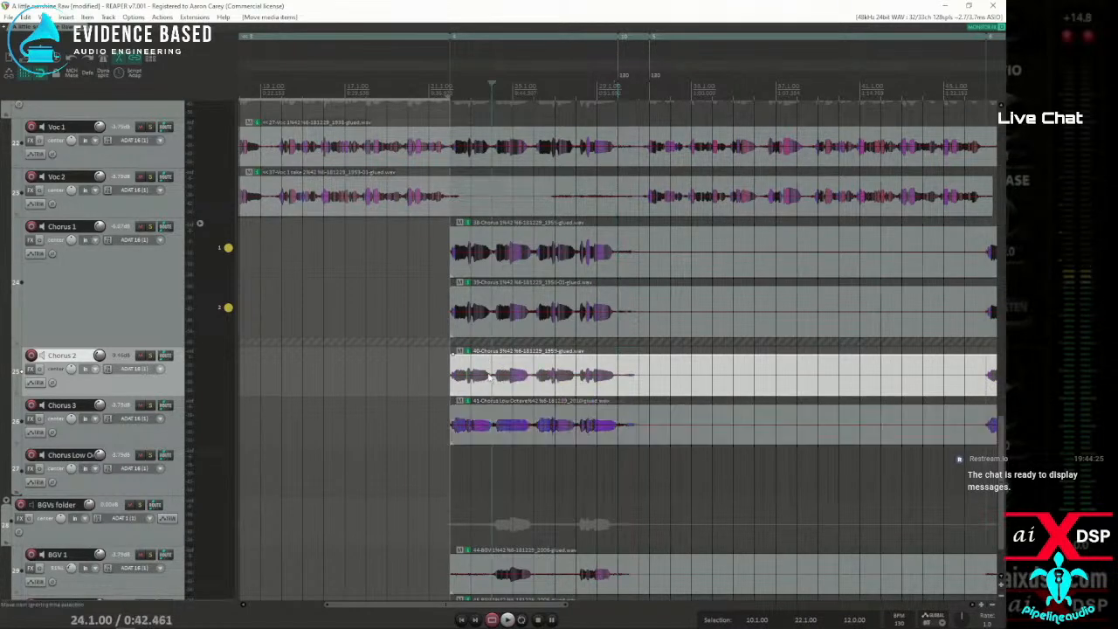
{"action": "left_click_drag", "start_coordinate": [456, 369], "coordinate": [463, 341]}
{"action": "left_click_drag", "start_coordinate": [456, 419], "coordinate": [458, 328]}
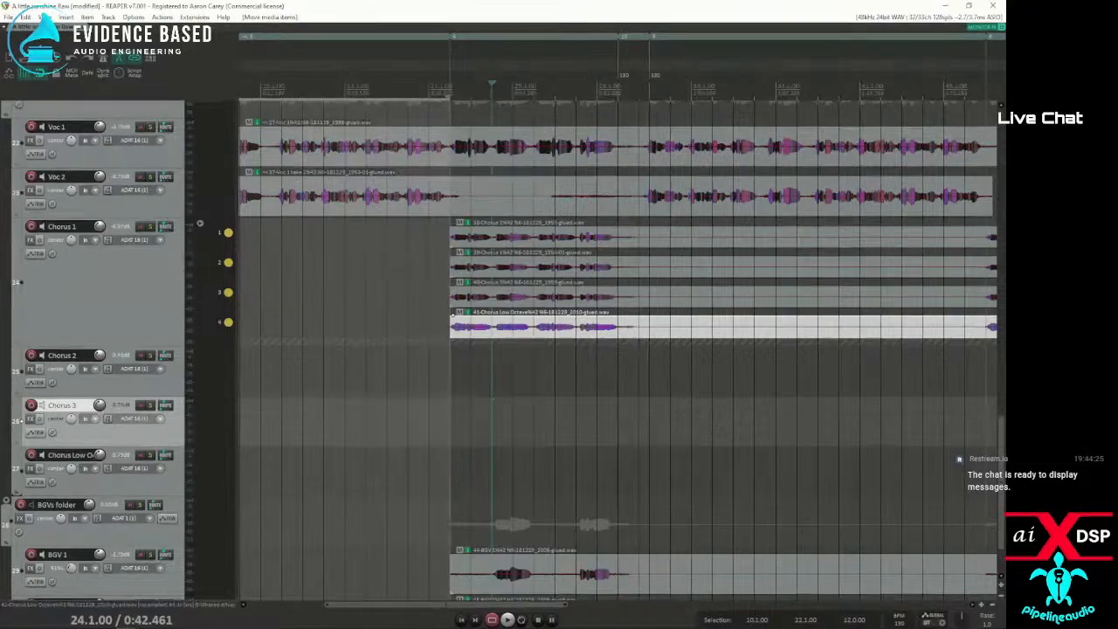
Switch to the browser, review the New in Version 7 features on the REAPER page, and move the browser out of the way
{"action": "key", "text": "alt+Tab"}
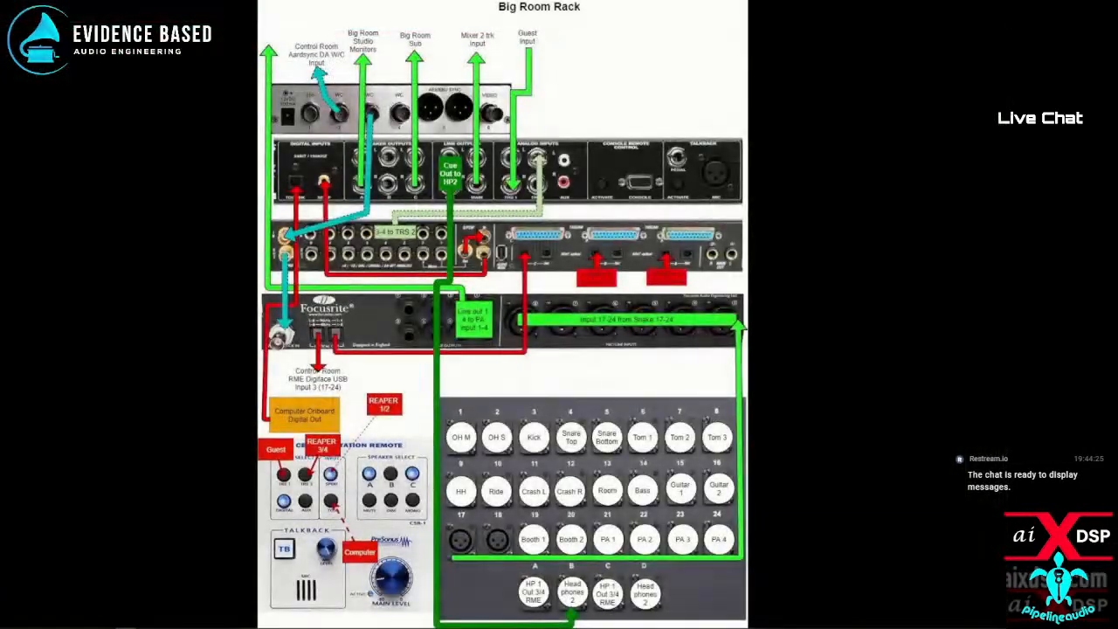
{"action": "key", "text": "alt+Tab"}
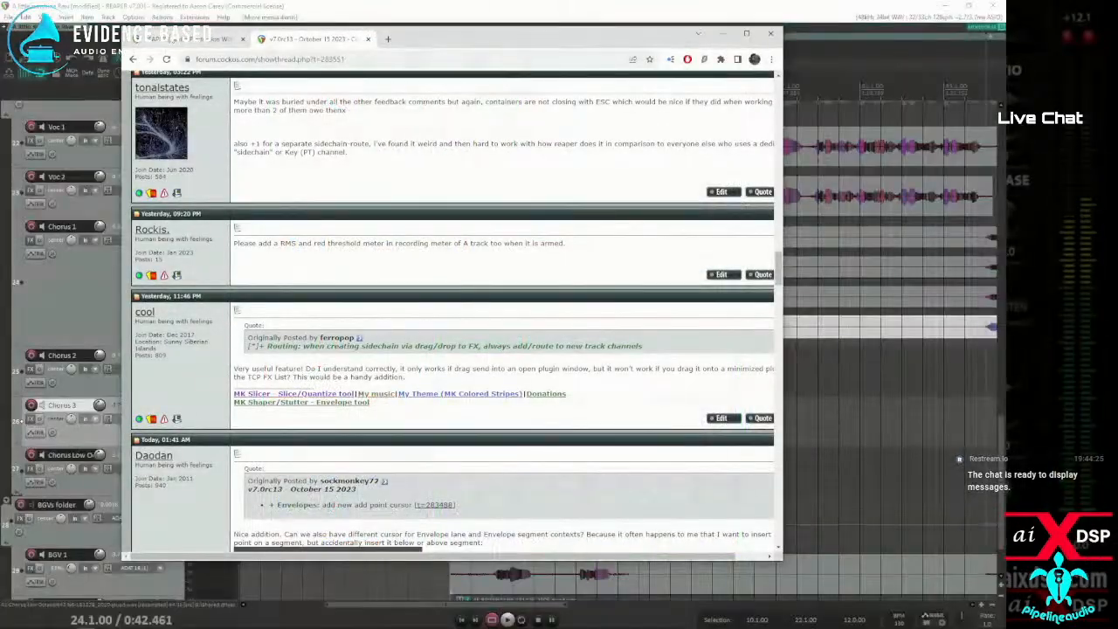
{"action": "left_click", "coordinate": [225, 38]}
{"action": "scroll", "coordinate": [508, 298], "scroll_direction": "down", "scroll_amount": 1}
{"action": "scroll", "coordinate": [508, 297], "scroll_direction": "down", "scroll_amount": 6}
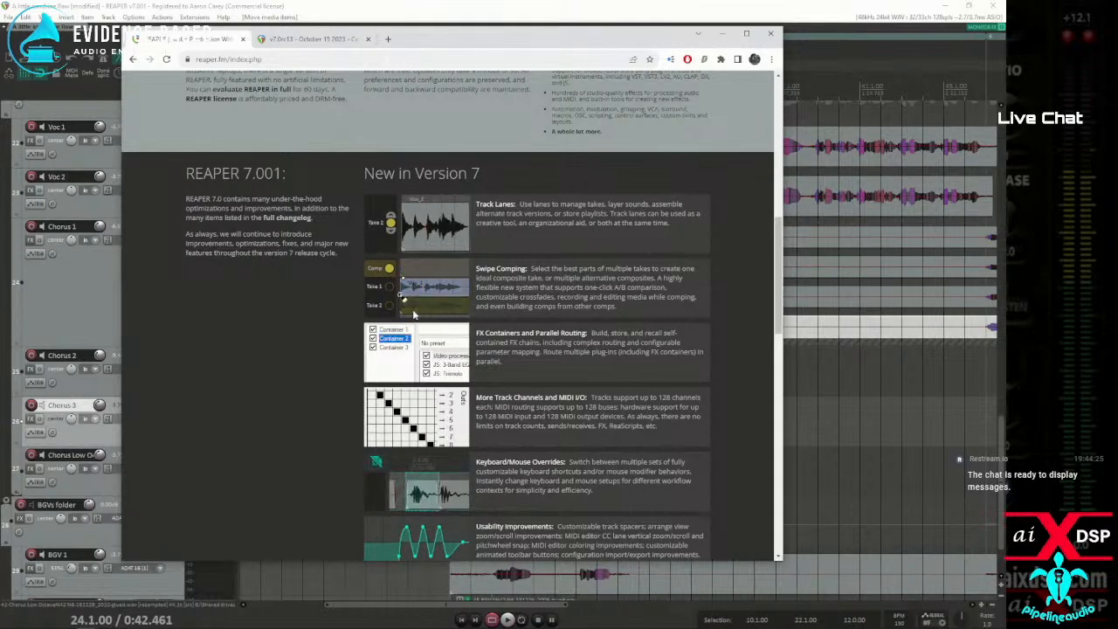
{"action": "left_click_drag", "start_coordinate": [531, 40], "coordinate": [2, 105]}
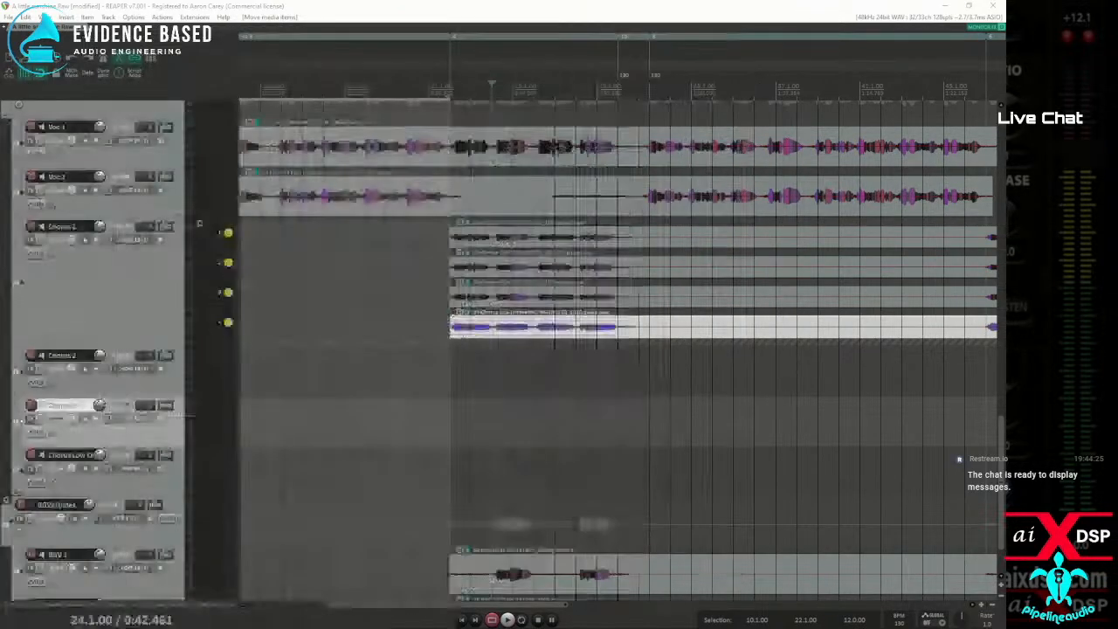
Select all four items in the Chorus 1 lanes, move them down to the Chorus 2 track, and undo the move
{"action": "scroll", "coordinate": [386, 294], "scroll_direction": "down", "scroll_amount": 3}
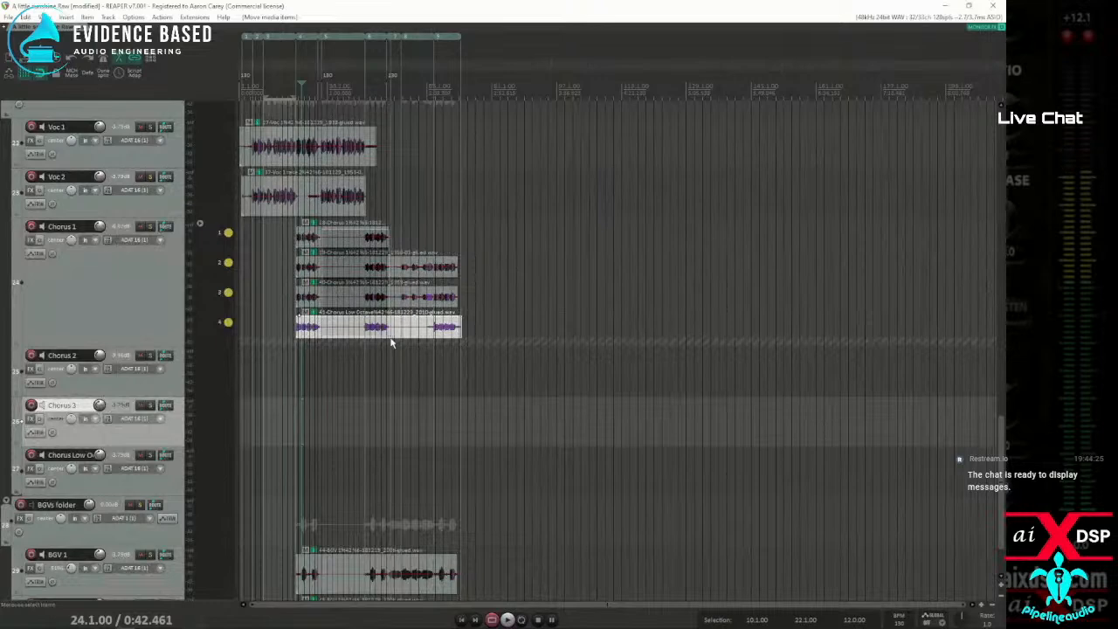
{"action": "left_click_drag", "start_coordinate": [391, 340], "coordinate": [389, 337]}
{"action": "key", "text": "KP_2"}
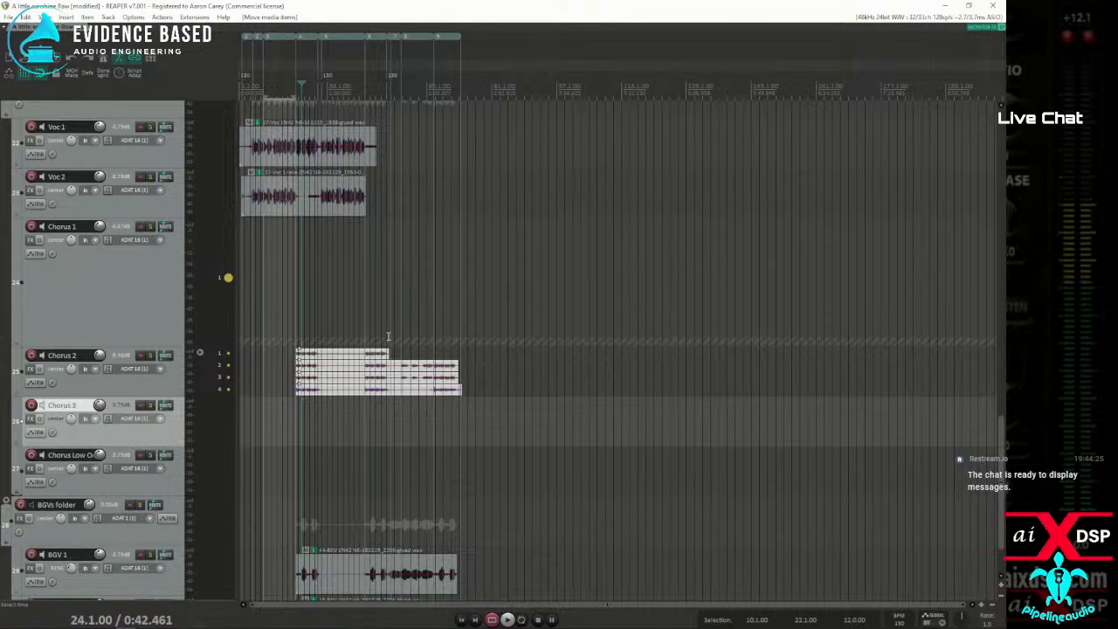
{"action": "key", "text": "ctrl+z"}
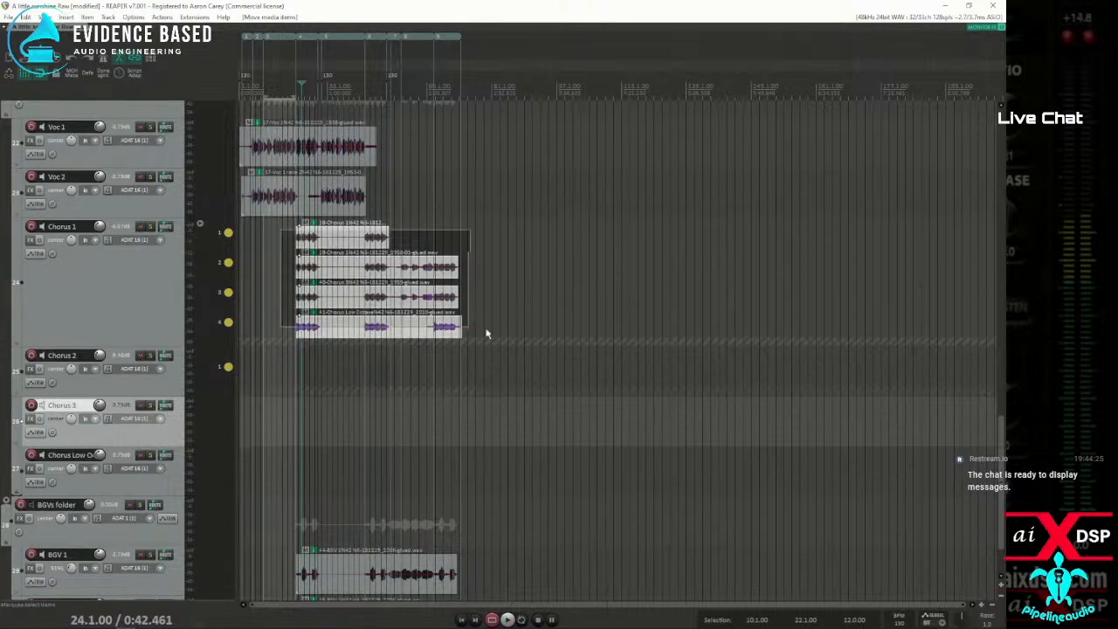
Deselect the lane items and undo the item moves and the fixed item lanes setting on Chorus 1
{"action": "right_click", "coordinate": [323, 231]}
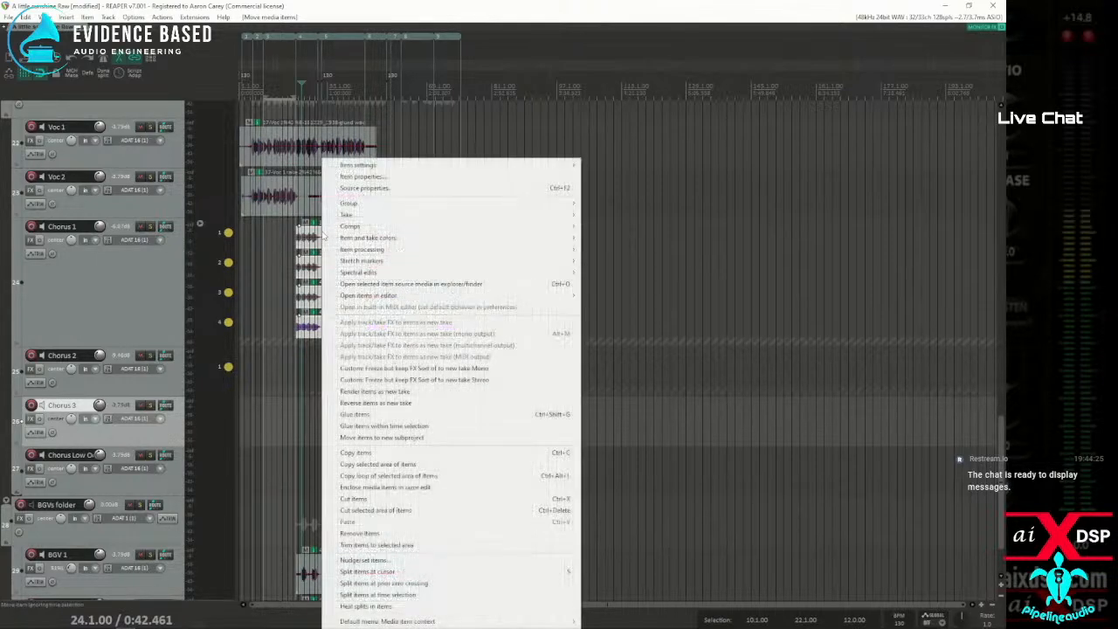
{"action": "left_click", "coordinate": [257, 251]}
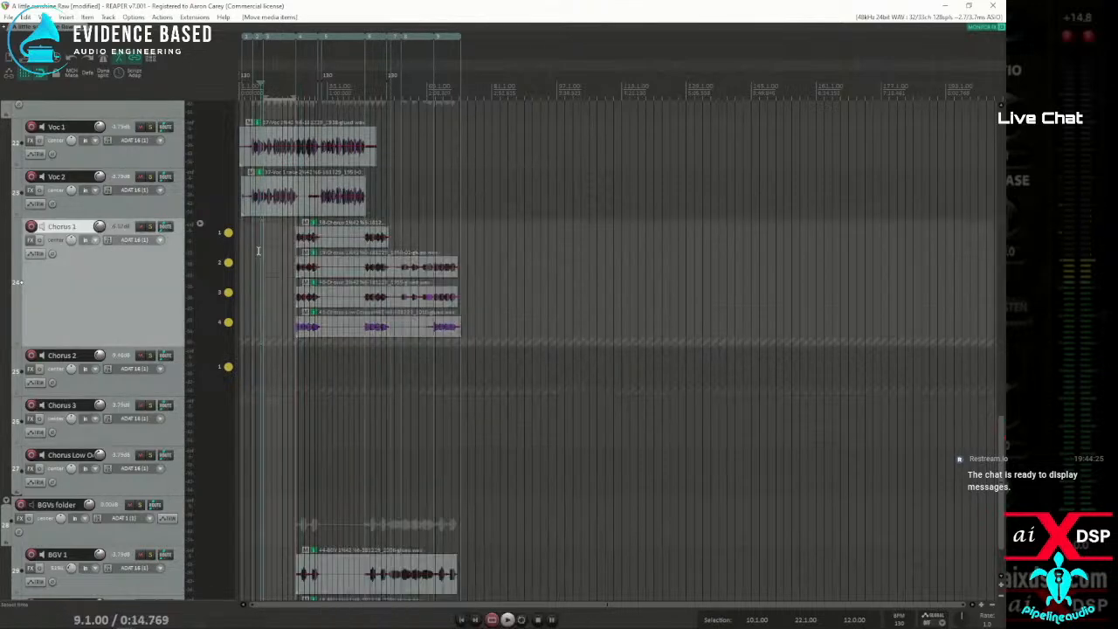
{"action": "key", "text": "ctrl+z"}
{"action": "key", "text": "ctrl+z"}
{"action": "key", "text": "ctrl+z"}
{"action": "key", "text": "ctrl+z"}
{"action": "key", "text": "ctrl+z"}
{"action": "key", "text": "ctrl+z"}
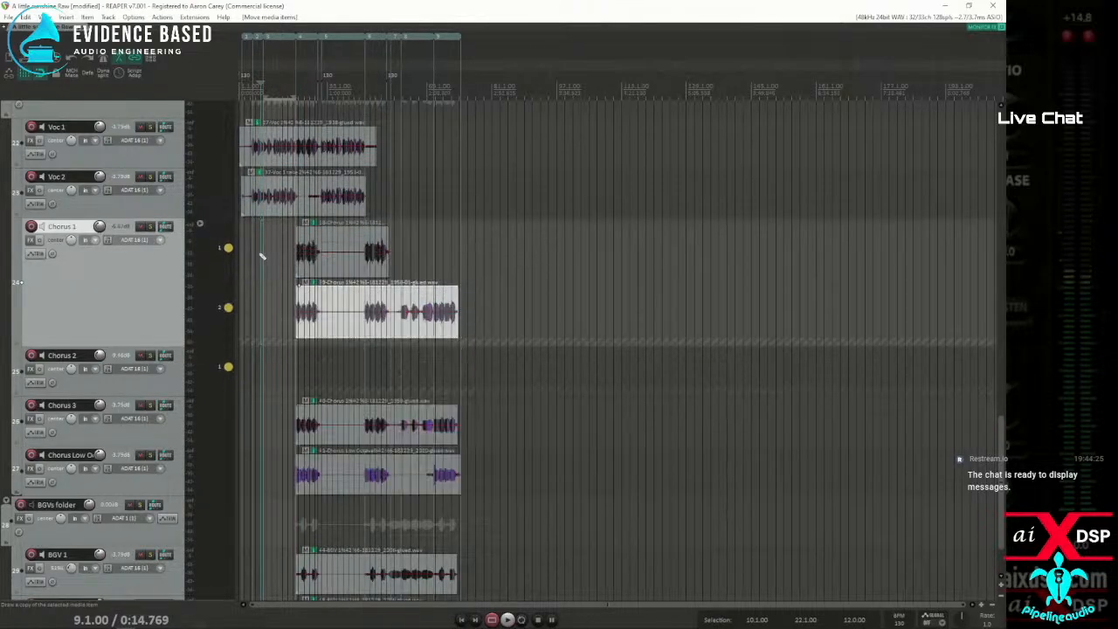
{"action": "key", "text": "ctrl+z"}
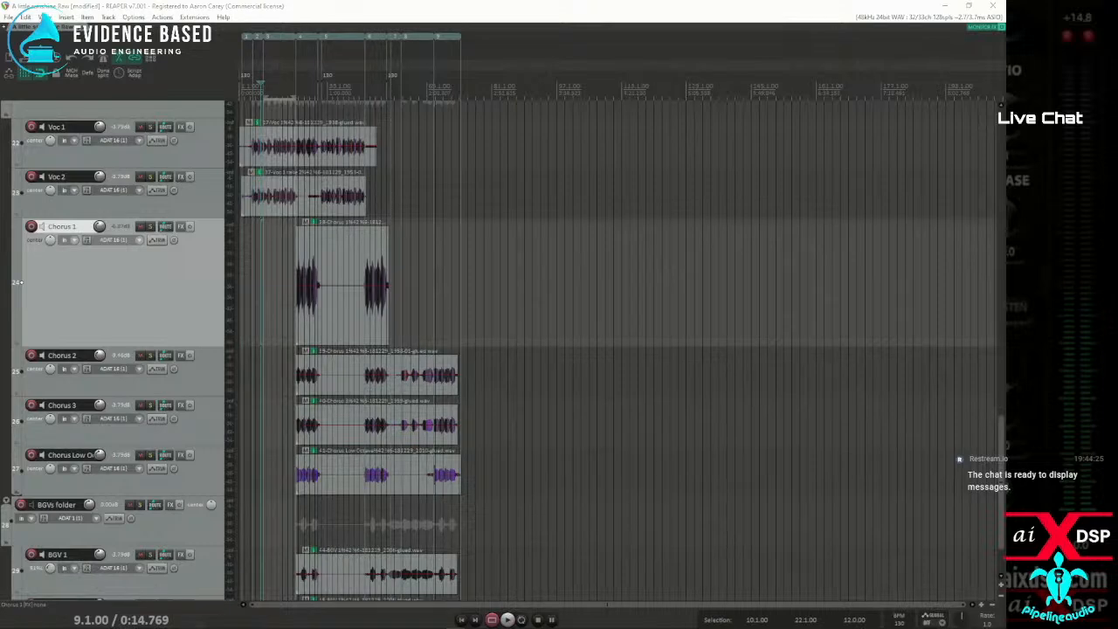
Select the items on the four chorus tracks and implode them across tracks into takes
{"action": "left_click_drag", "start_coordinate": [311, 301], "coordinate": [442, 485]}
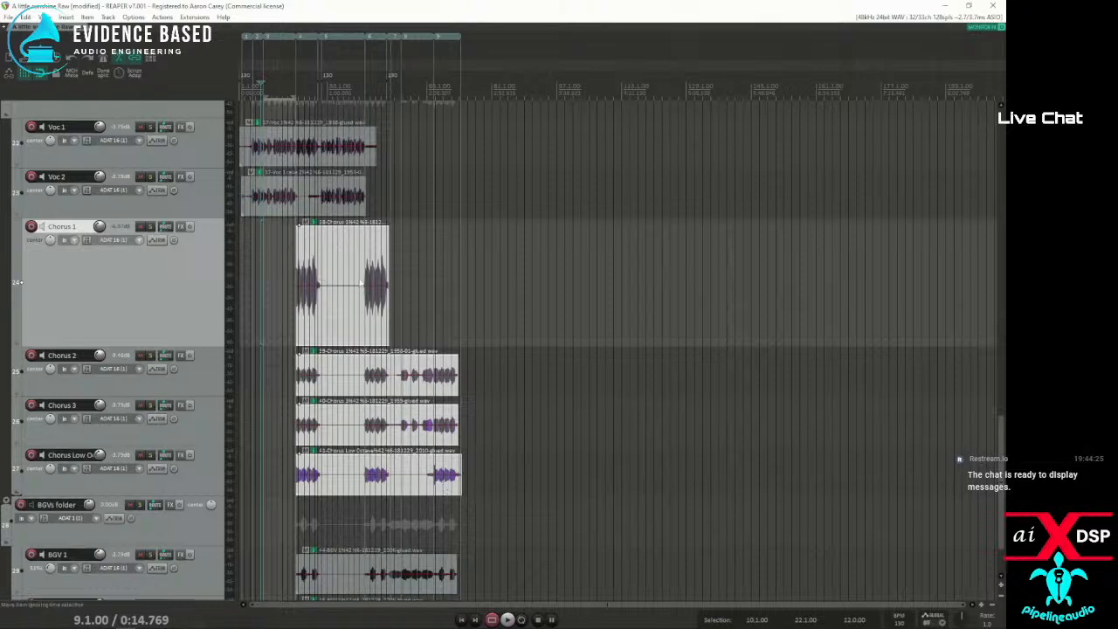
{"action": "right_click", "coordinate": [316, 253]}
{"action": "mouse_move", "coordinate": [348, 220]}
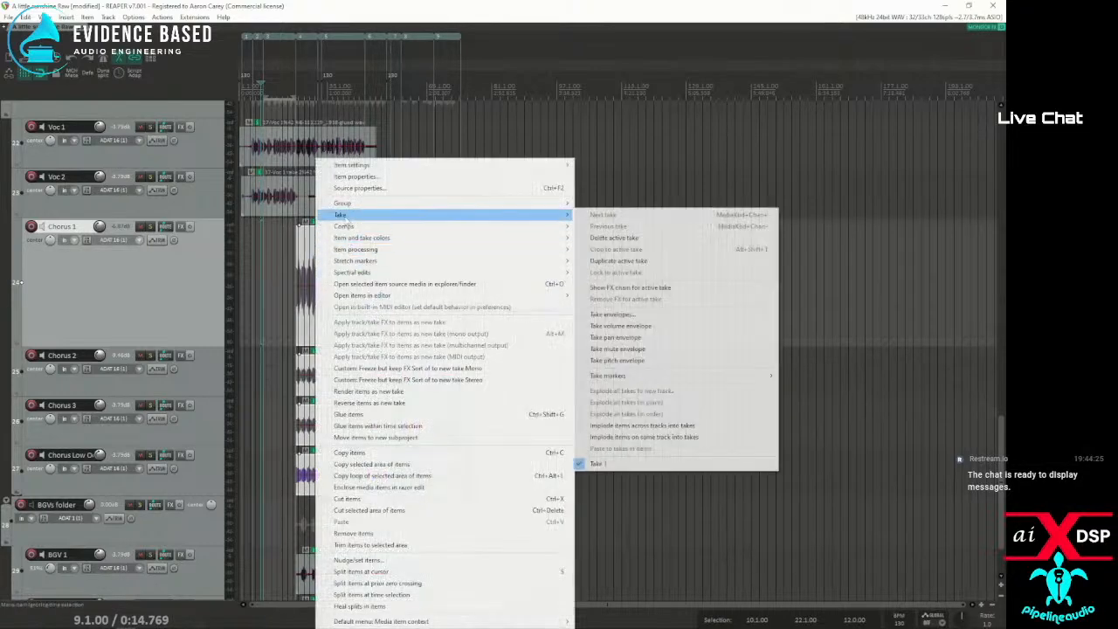
{"action": "left_click", "coordinate": [644, 428]}
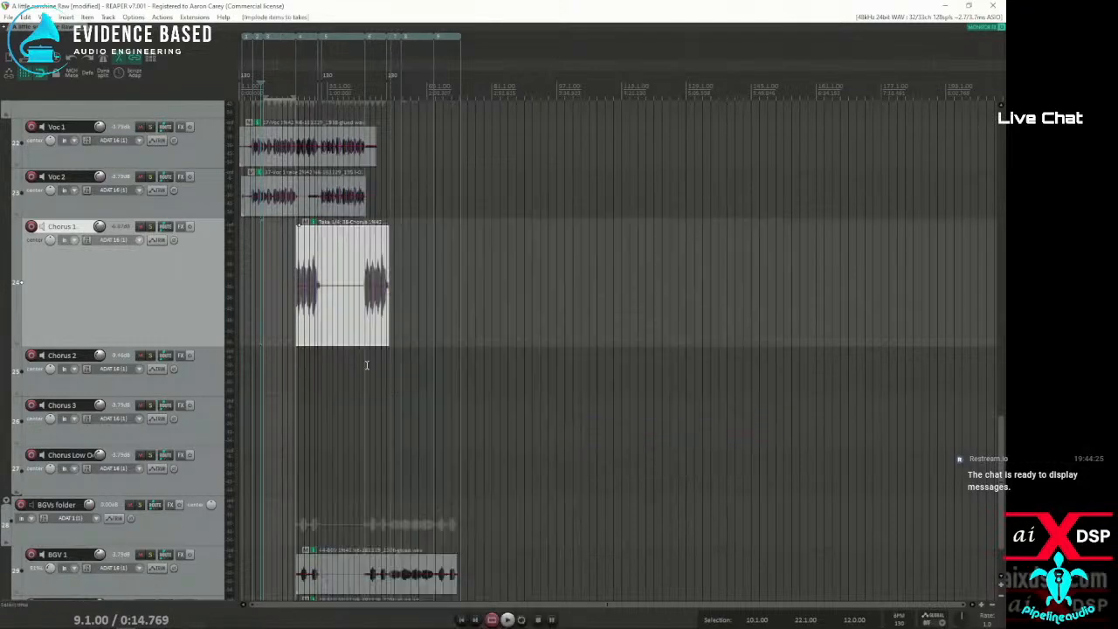
Show all takes of the imploded Chorus 1 item as separate rows
{"action": "scroll", "coordinate": [325, 323], "scroll_direction": "up", "scroll_amount": 5}
{"action": "scroll", "coordinate": [328, 328], "scroll_direction": "up", "scroll_amount": 3}
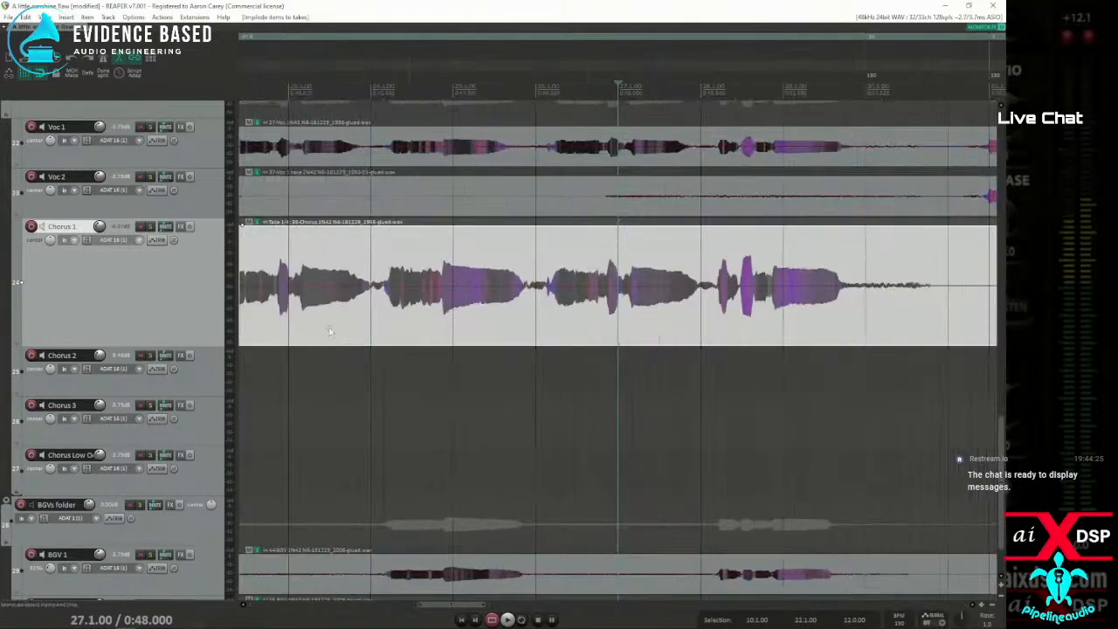
{"action": "key", "text": "ctrl+l"}
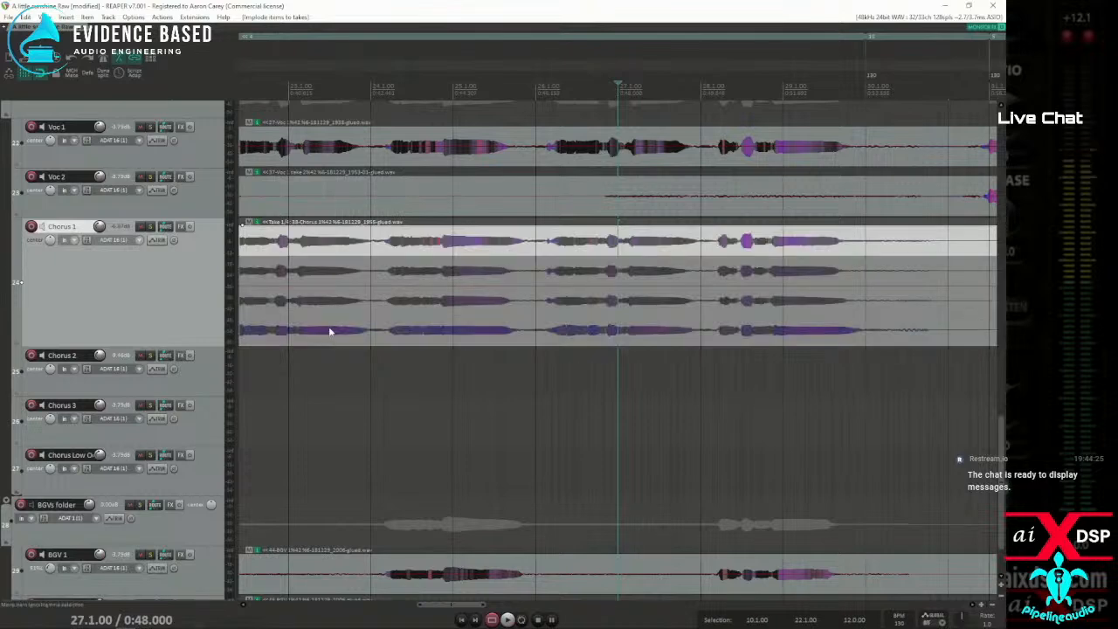
{"action": "scroll", "coordinate": [386, 272], "scroll_direction": "down", "scroll_amount": 4}
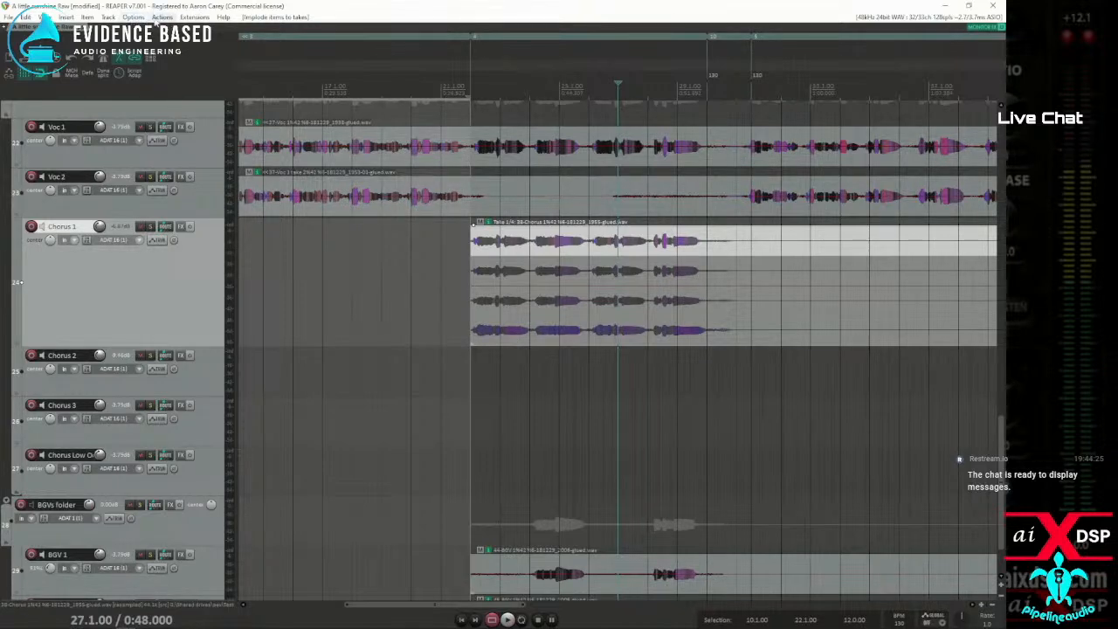
Search the action list for swipe and close the list without running anything
{"action": "left_click", "coordinate": [45, 16]}
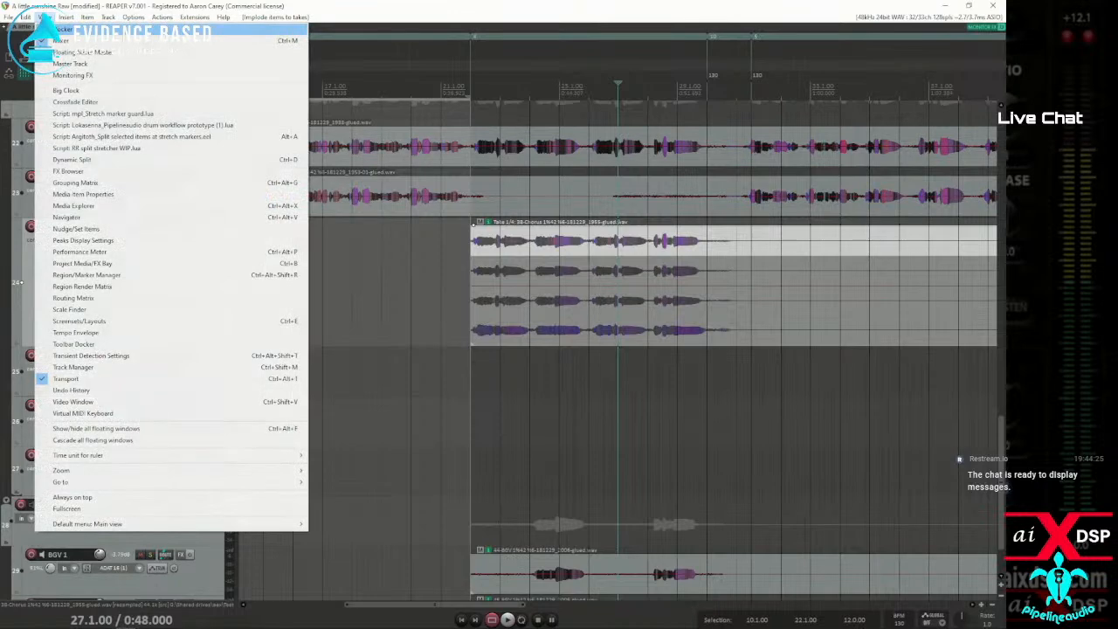
{"action": "left_click", "coordinate": [374, 10]}
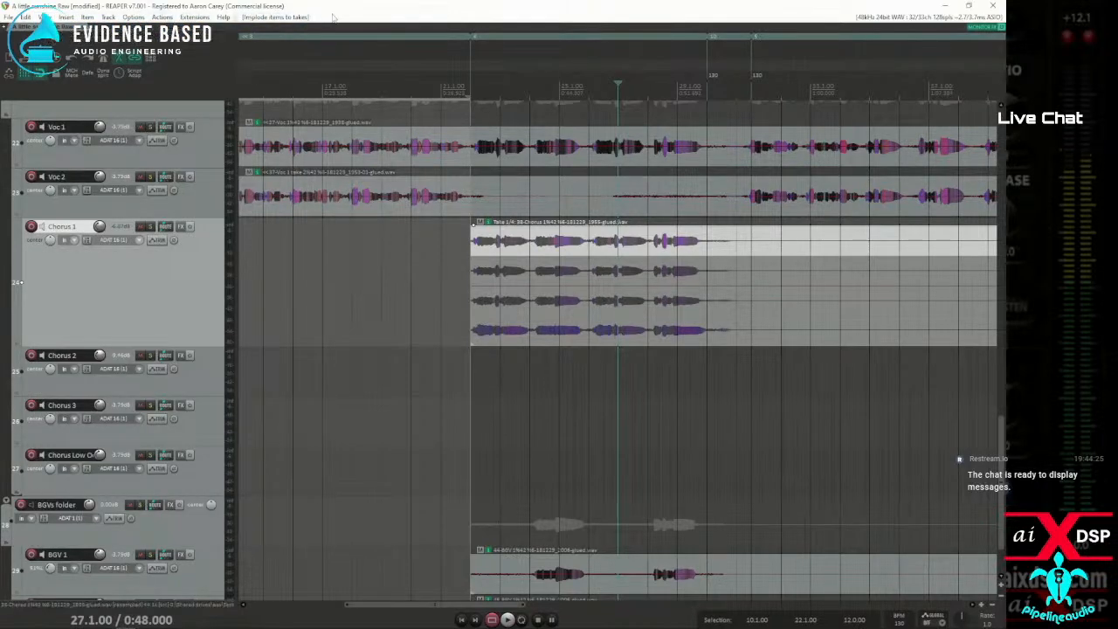
{"action": "left_click", "coordinate": [133, 16]}
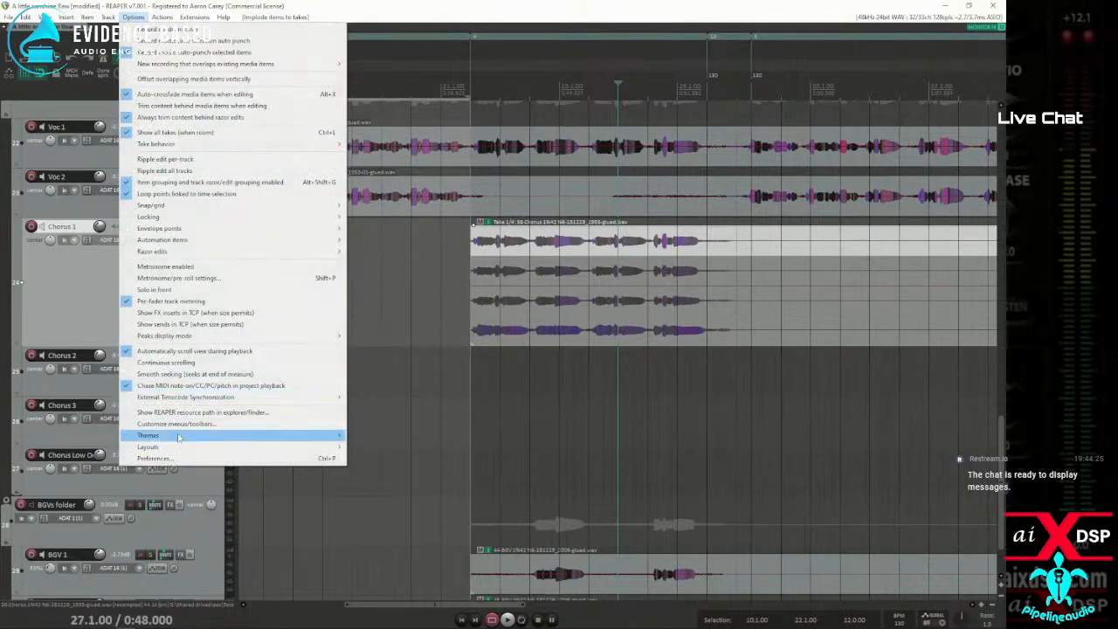
{"action": "left_click", "coordinate": [162, 16]}
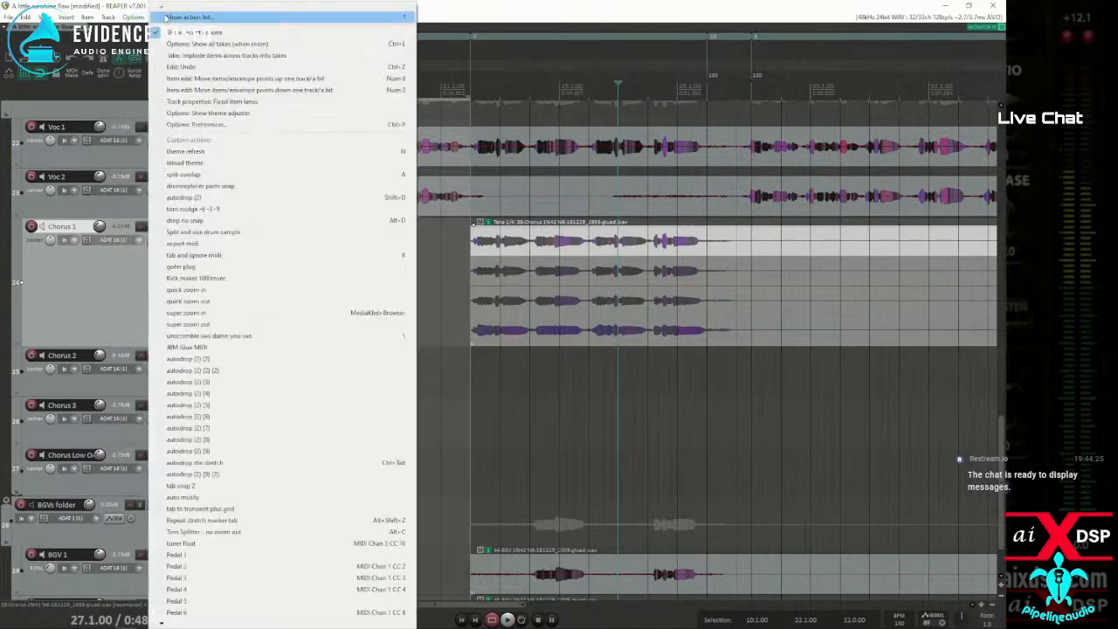
{"action": "left_click", "coordinate": [171, 19]}
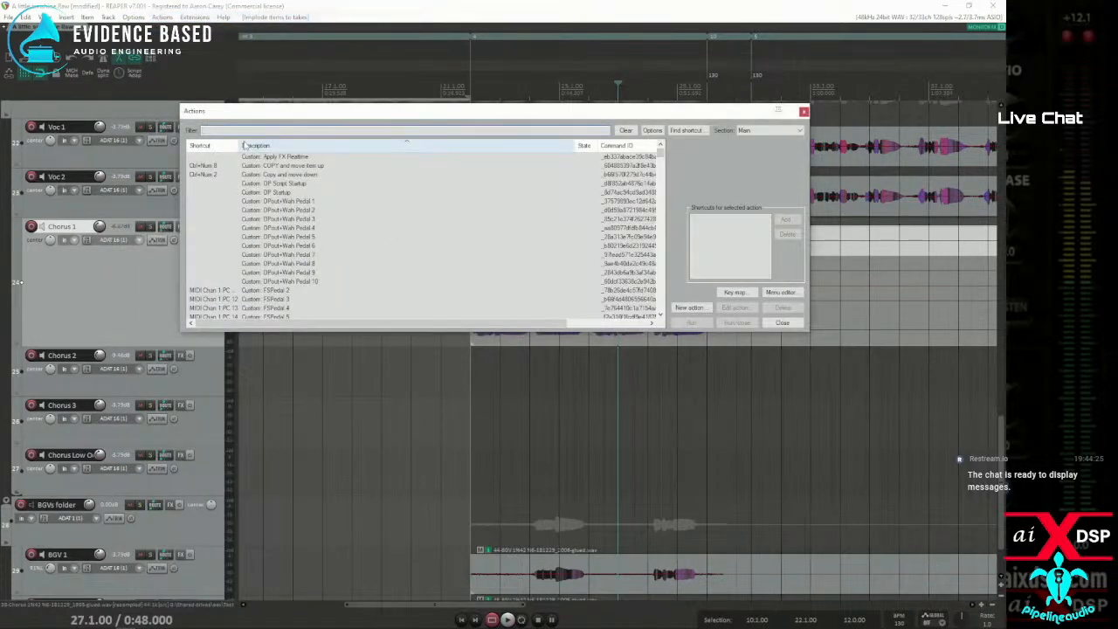
{"action": "type", "text": "swipe"}
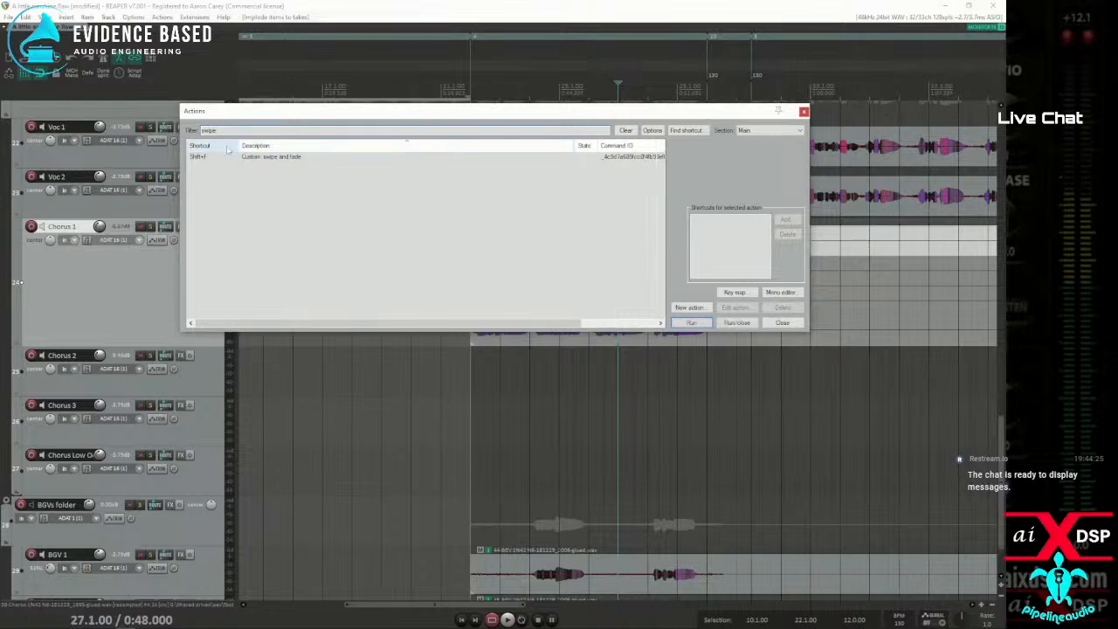
{"action": "left_click", "coordinate": [280, 158]}
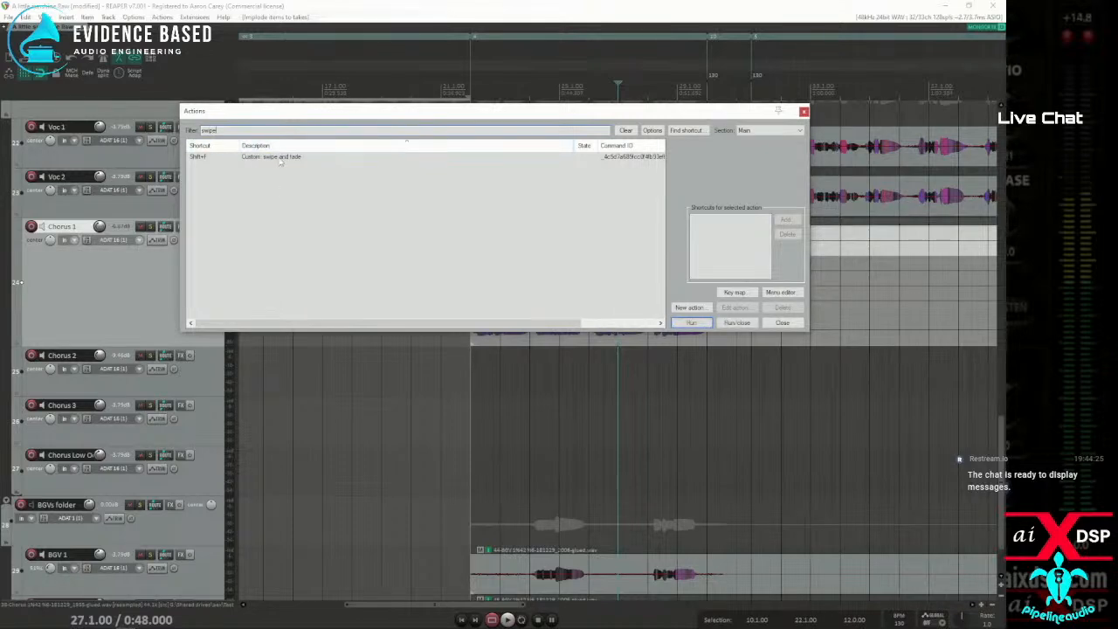
{"action": "left_click_drag", "start_coordinate": [224, 132], "coordinate": [132, 121]}
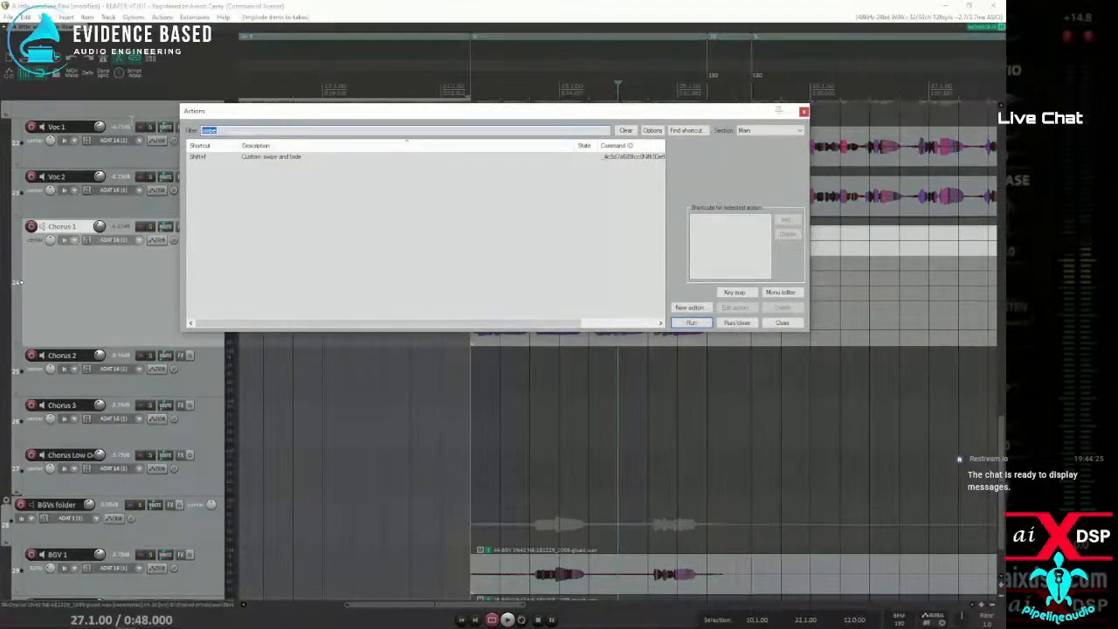
{"action": "left_click", "coordinate": [781, 323]}
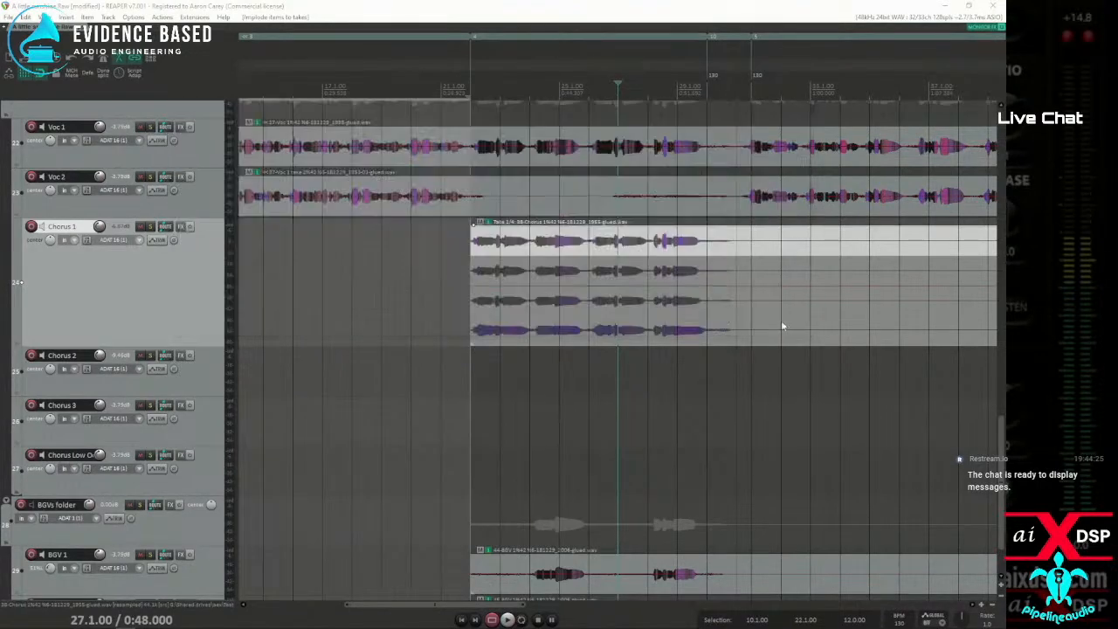
{"action": "left_click", "coordinate": [133, 17]}
{"action": "left_click", "coordinate": [173, 459]}
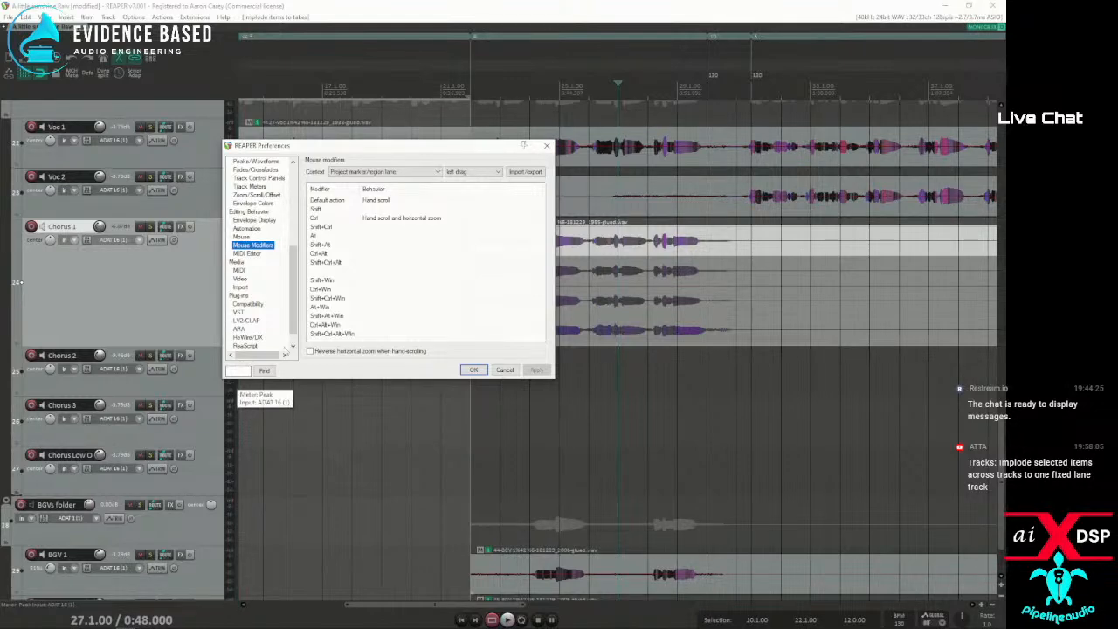
{"action": "left_click", "coordinate": [546, 144]}
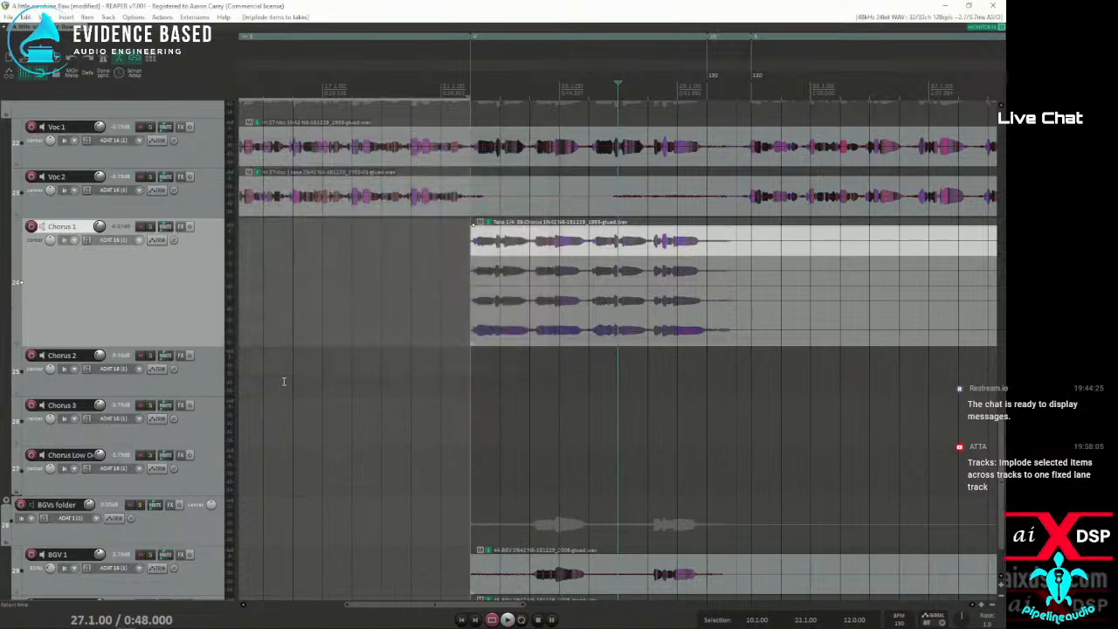
Select the BGV 1 and BGV 2 items and run the action "Tracks: Implode selected items across tracks to one fixed lane track"
{"action": "scroll", "coordinate": [135, 410], "scroll_direction": "down", "scroll_amount": 2}
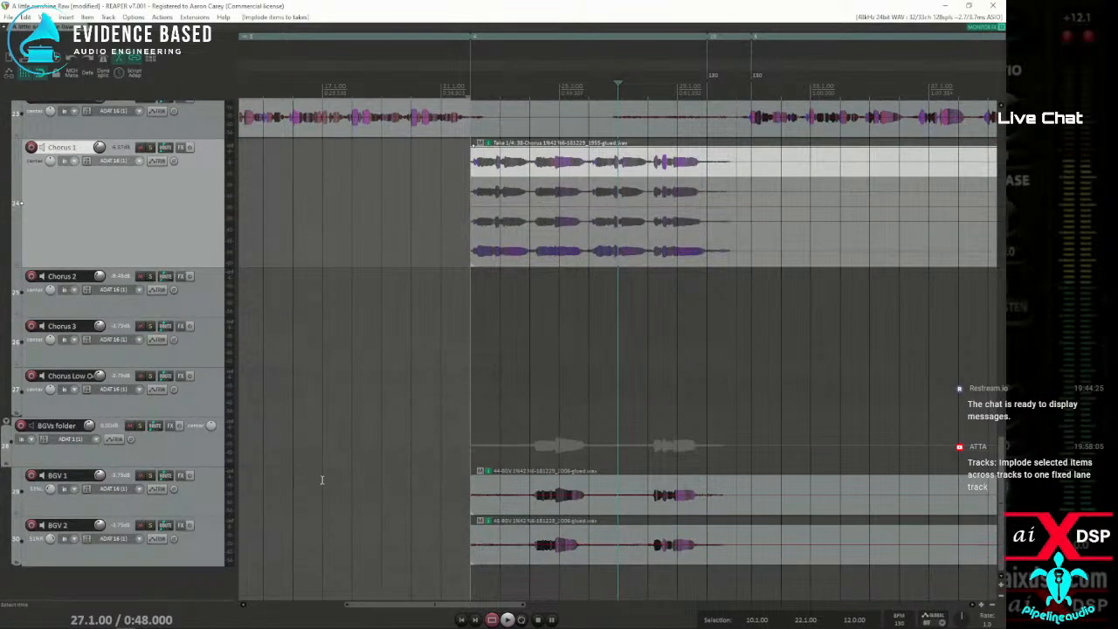
{"action": "left_click_drag", "start_coordinate": [441, 457], "coordinate": [681, 566]}
{"action": "left_click", "coordinate": [161, 16]}
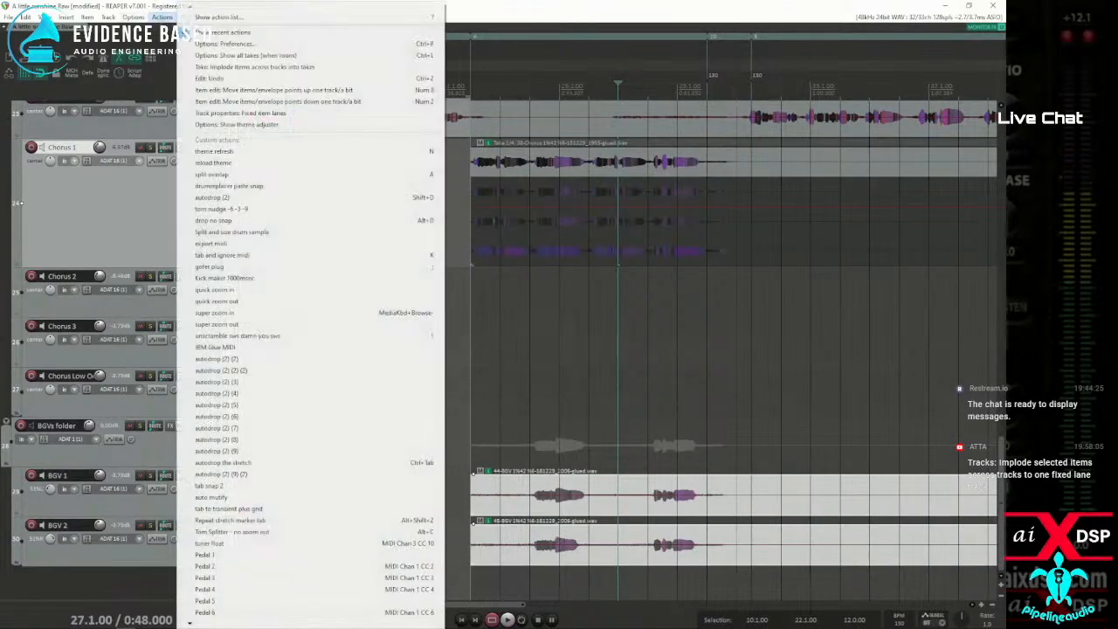
{"action": "left_click", "coordinate": [209, 18]}
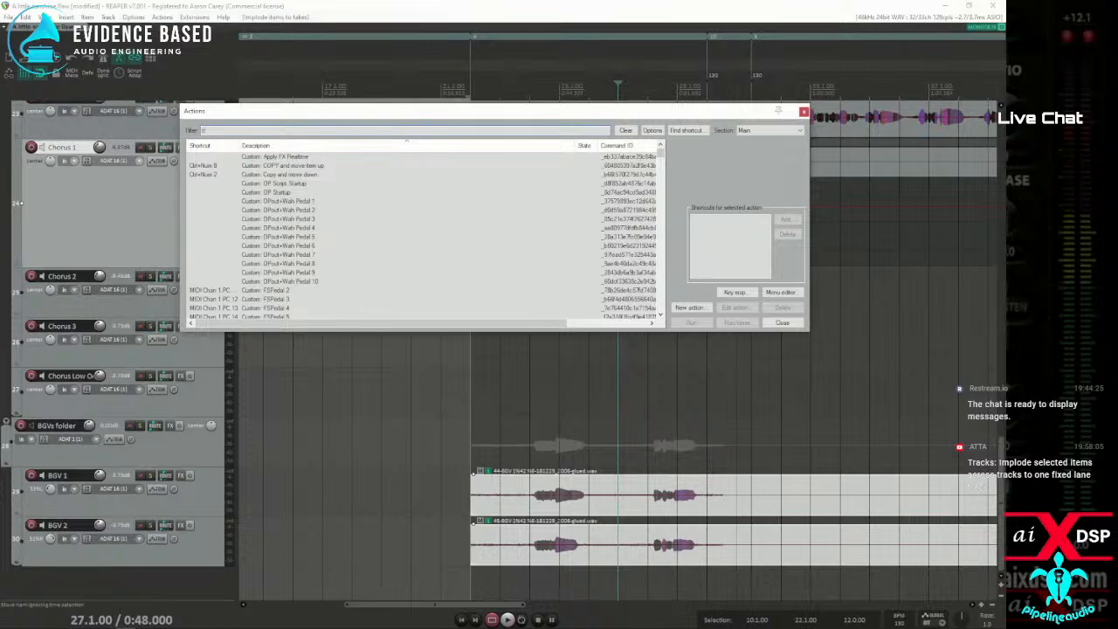
{"action": "type", "text": "track"}
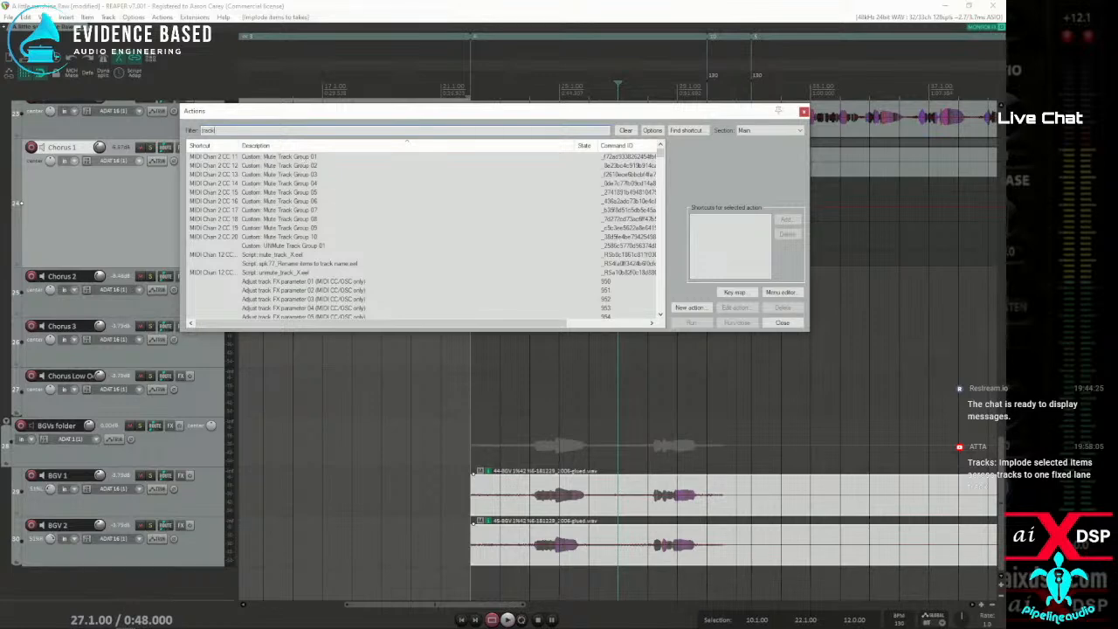
{"action": "type", "text": "s:"}
{"action": "type", "text": " imp"}
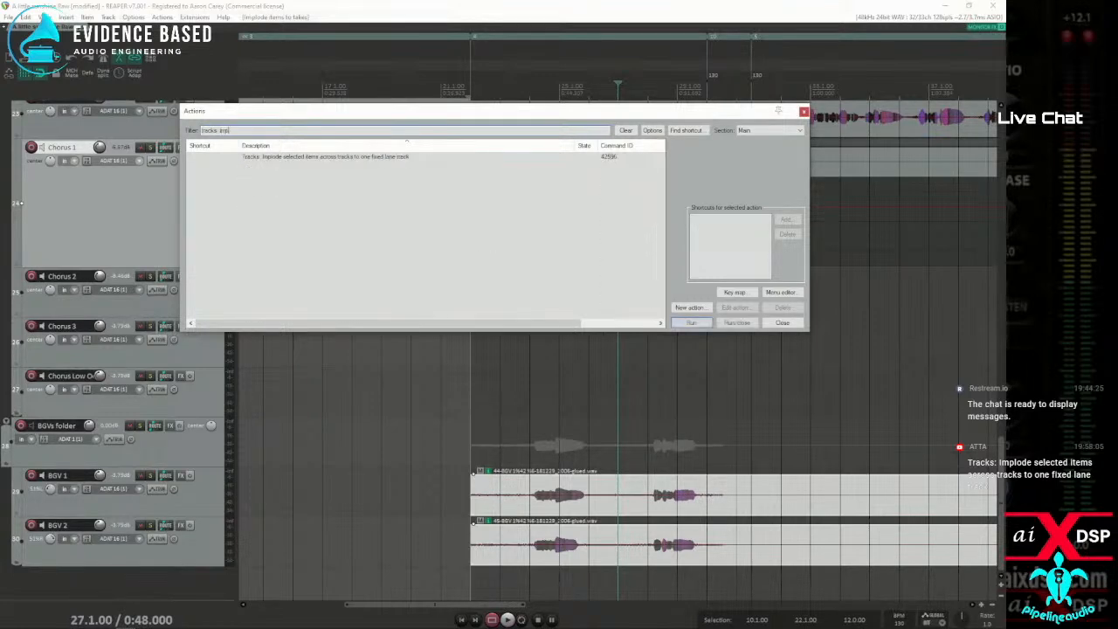
{"action": "left_click", "coordinate": [318, 160]}
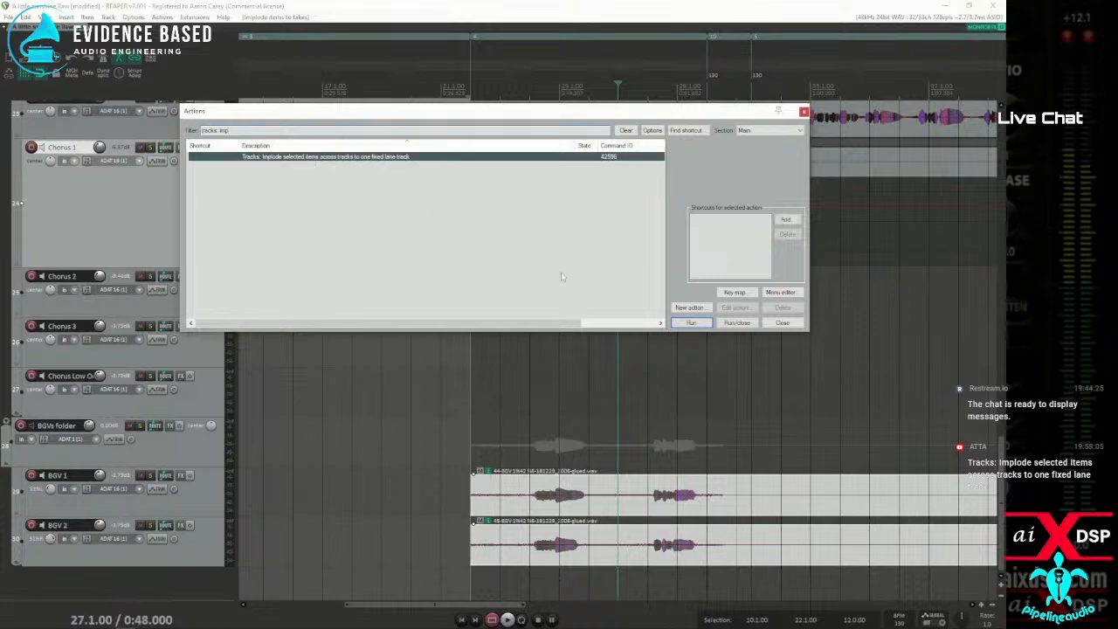
{"action": "left_click", "coordinate": [690, 323]}
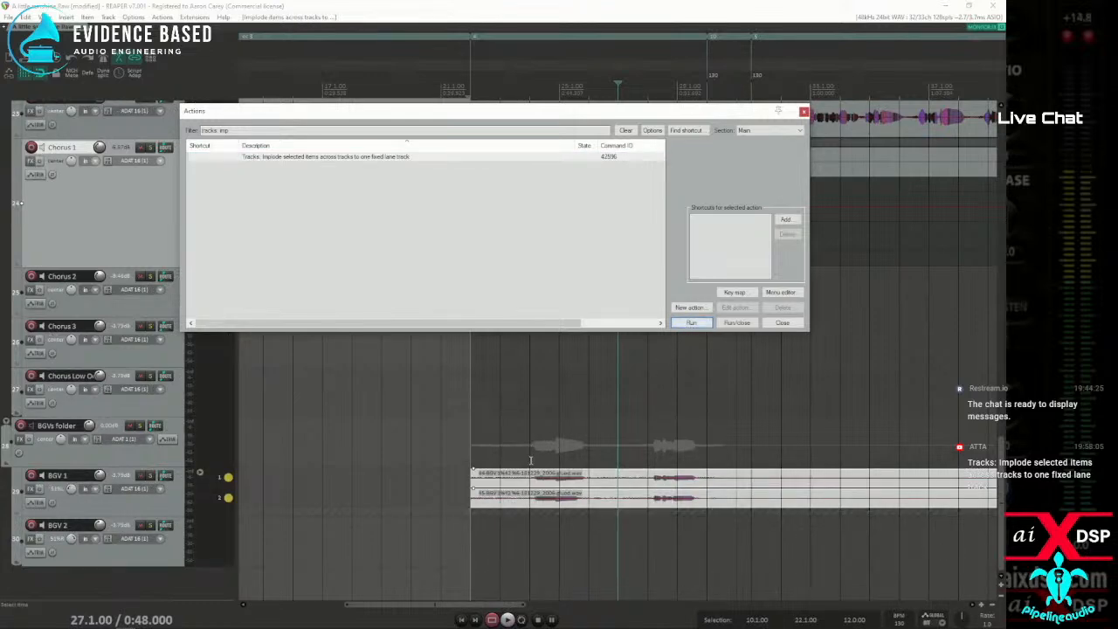
{"action": "left_click", "coordinate": [782, 323]}
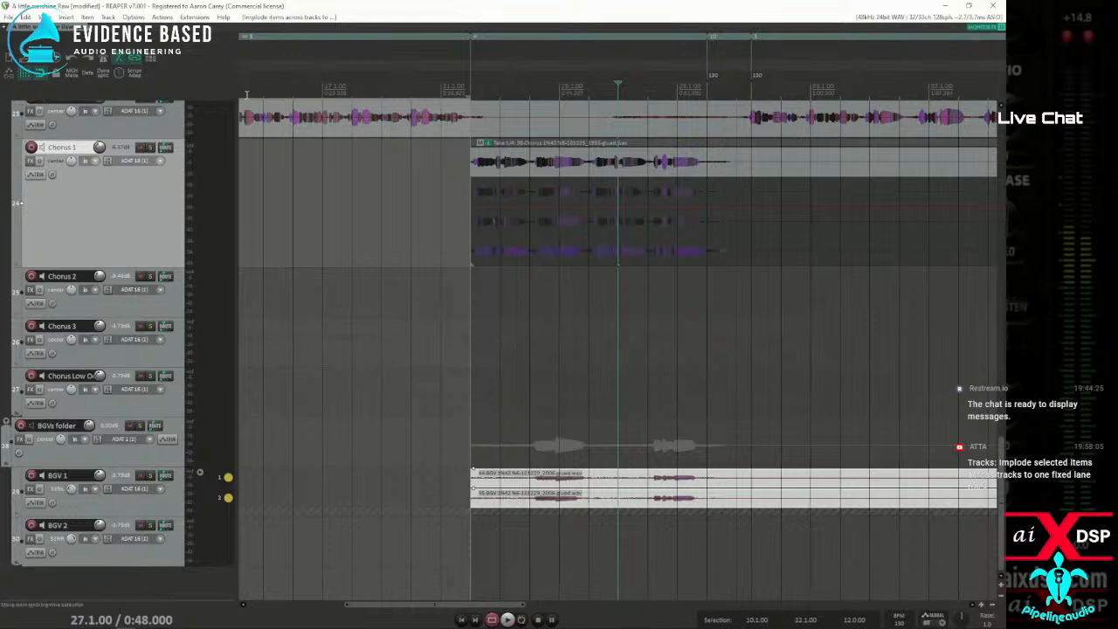
Look through the mouse modifier contexts in the preferences and show the left drag modifiers for Fixed lane comp area
{"action": "left_click", "coordinate": [133, 16]}
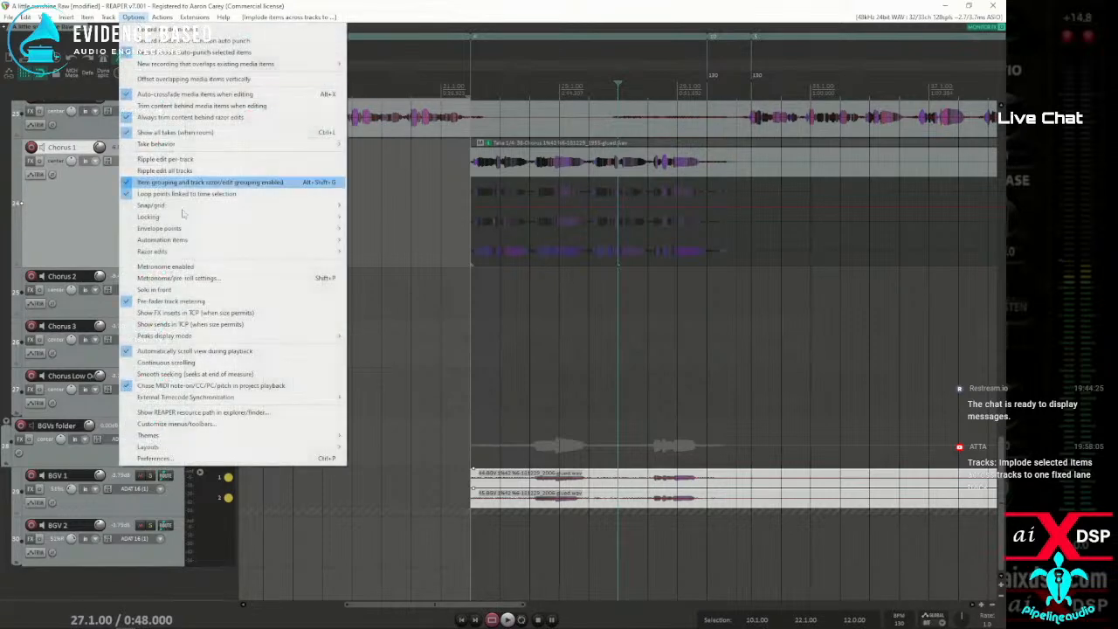
{"action": "left_click", "coordinate": [155, 459]}
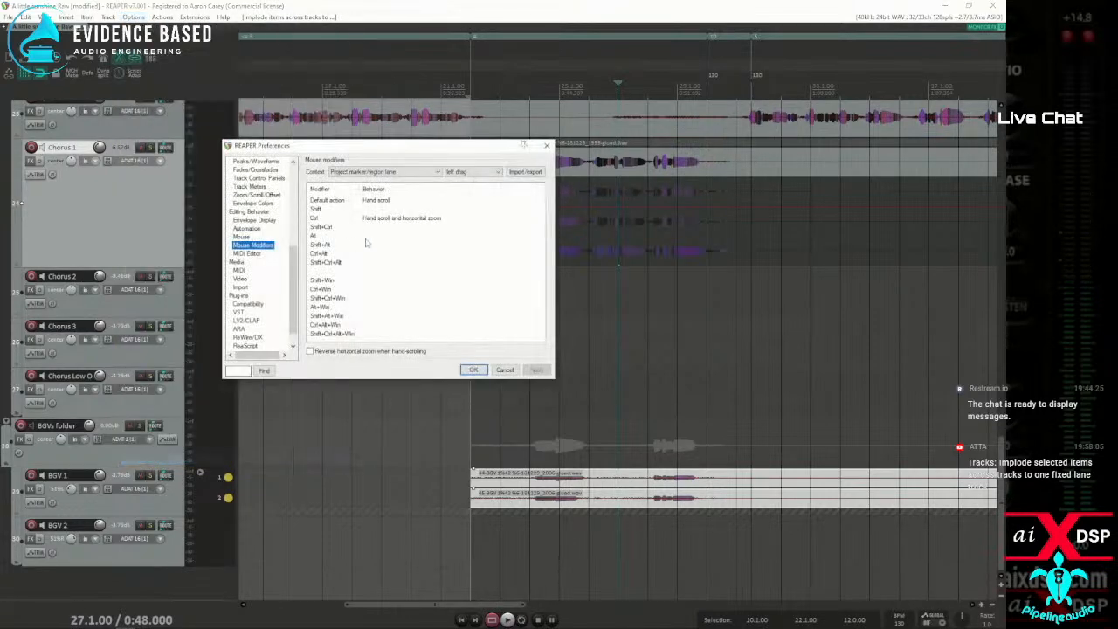
{"action": "left_click", "coordinate": [398, 172]}
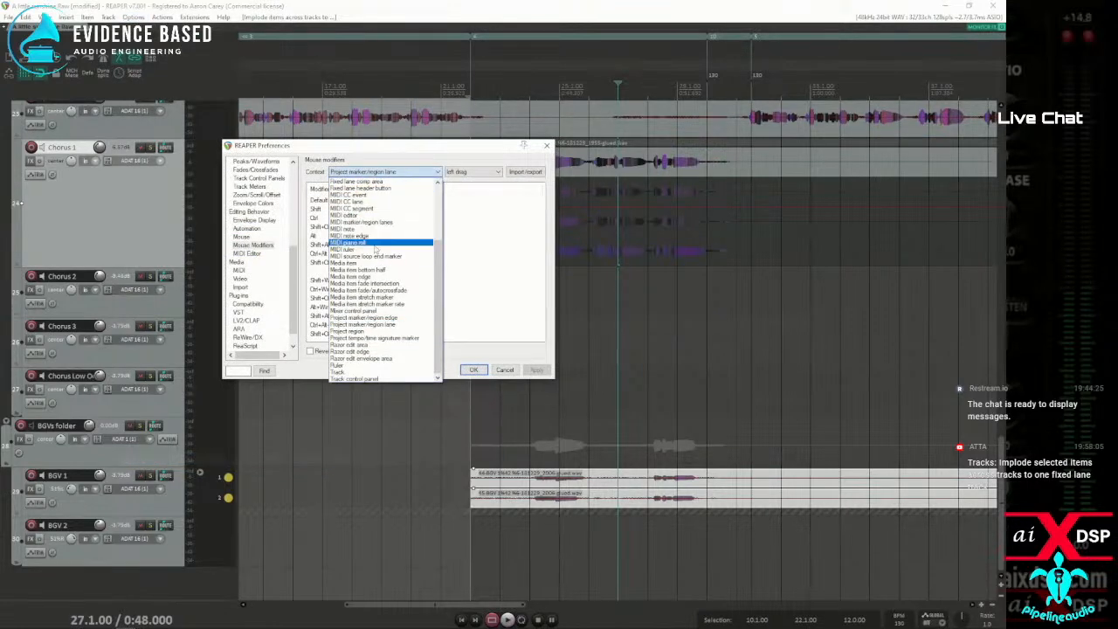
{"action": "scroll", "coordinate": [376, 249], "scroll_direction": "up", "scroll_amount": 4}
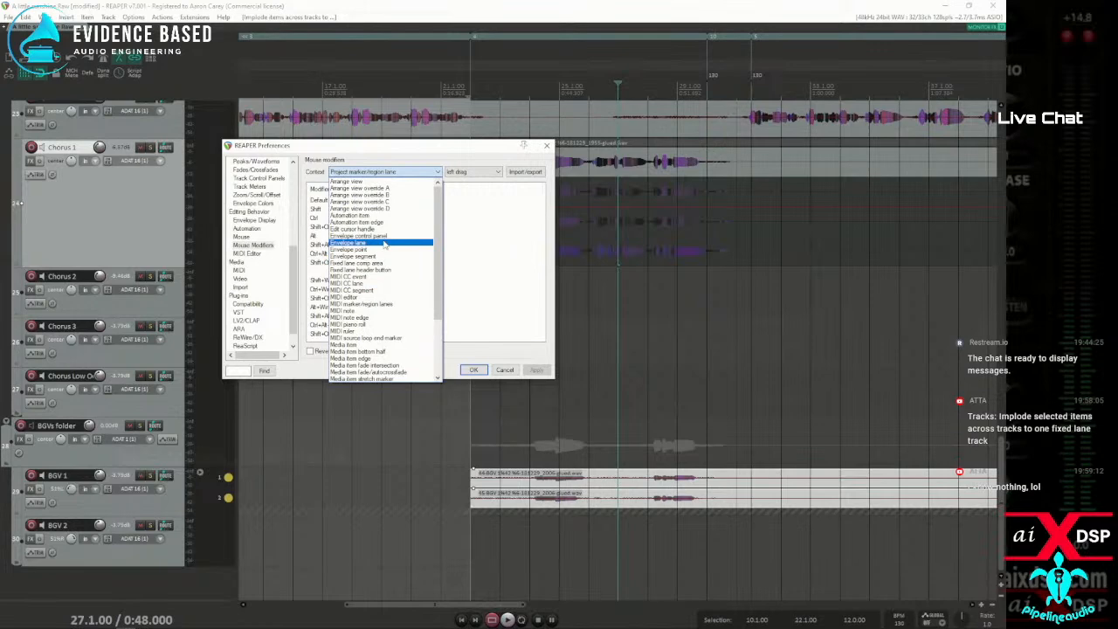
{"action": "scroll", "coordinate": [374, 248], "scroll_direction": "down", "scroll_amount": 2}
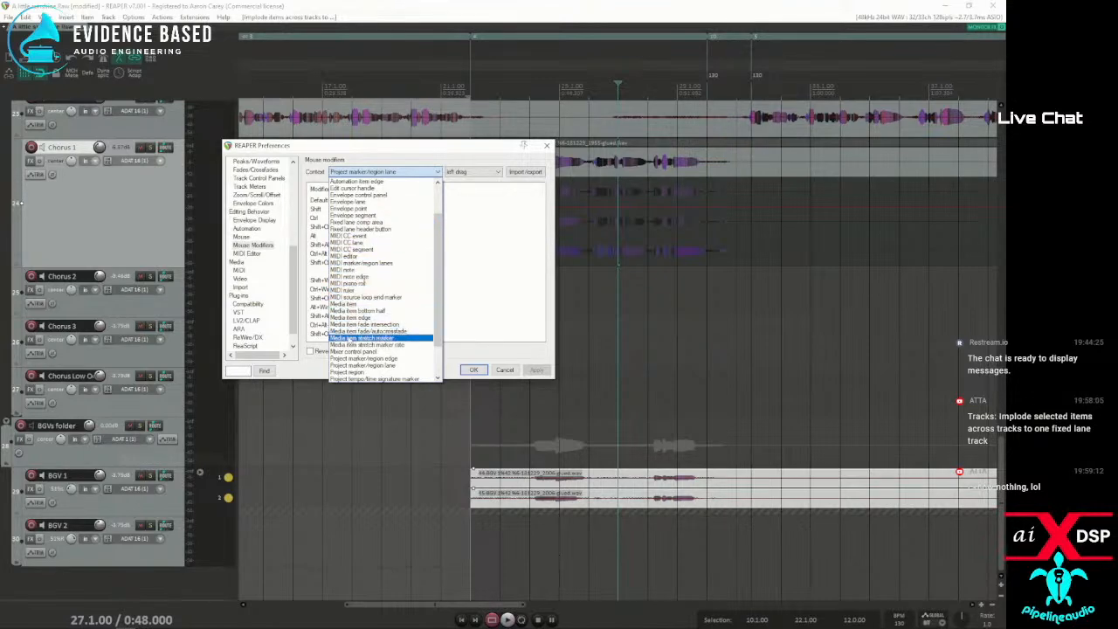
{"action": "left_click", "coordinate": [428, 173]}
{"action": "left_click", "coordinate": [434, 174]}
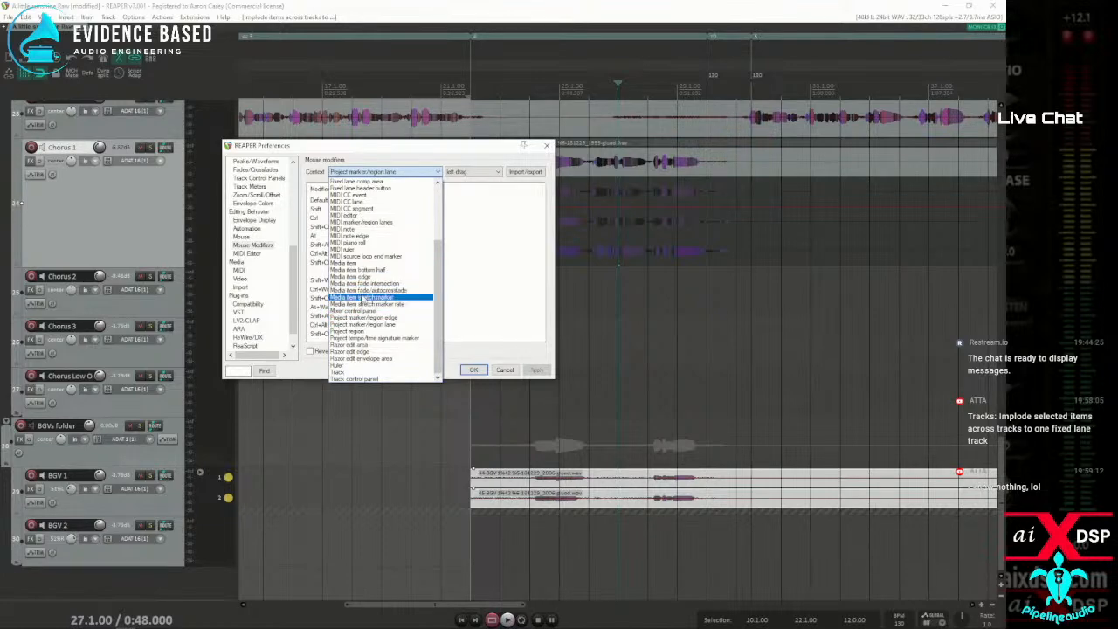
{"action": "scroll", "coordinate": [360, 366], "scroll_direction": "up", "scroll_amount": 1}
{"action": "scroll", "coordinate": [360, 372], "scroll_direction": "up", "scroll_amount": 3}
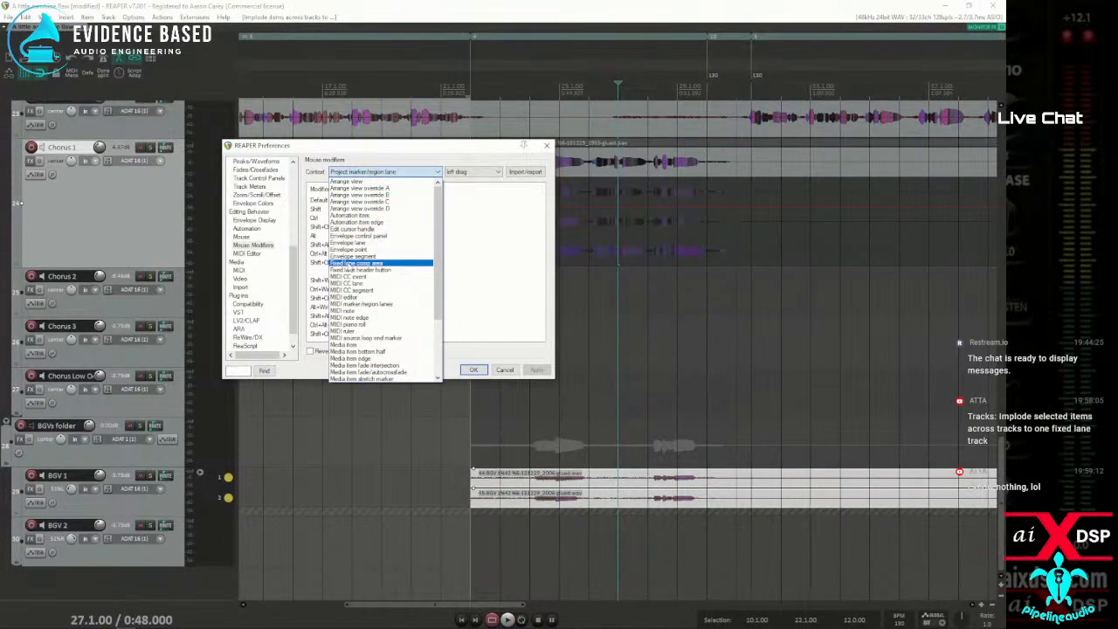
{"action": "left_click", "coordinate": [349, 263]}
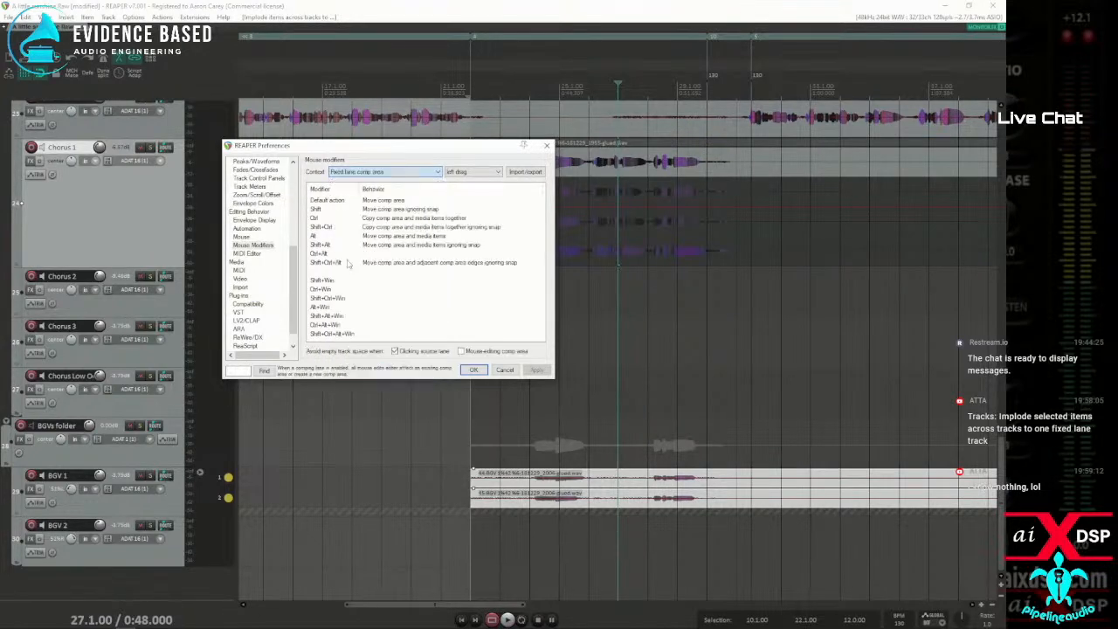
Enable fixed item lanes on Chorus 1 and select its item, moving the preferences window aside during the edit and back into view
{"action": "left_click_drag", "start_coordinate": [397, 146], "coordinate": [0, 179]}
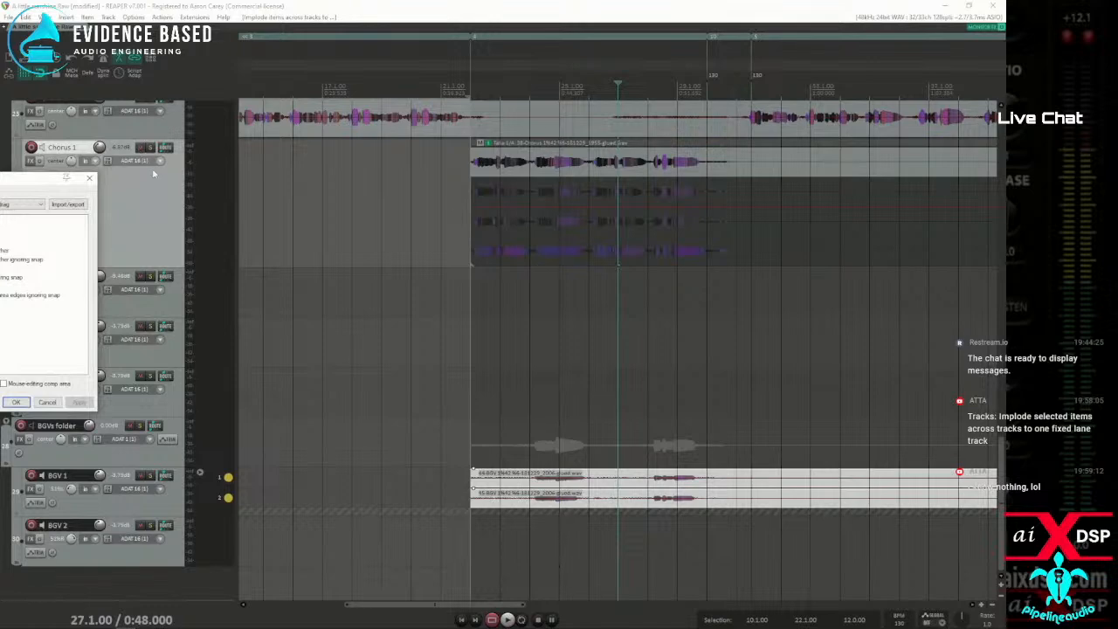
{"action": "right_click", "coordinate": [161, 192]}
{"action": "mouse_move", "coordinate": [182, 200]}
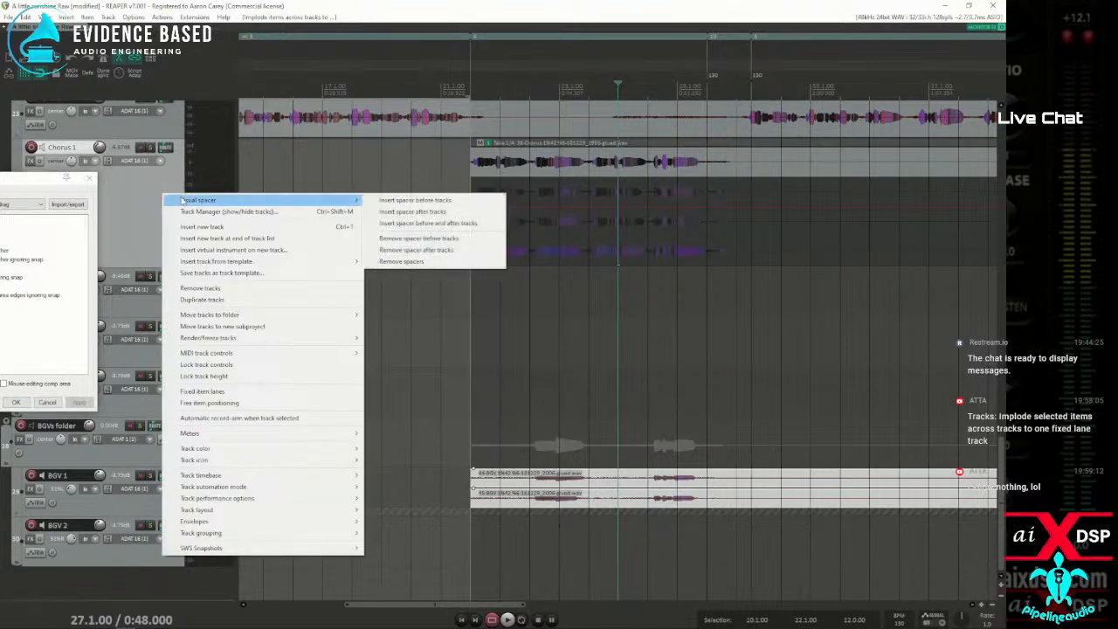
{"action": "left_click", "coordinate": [204, 391]}
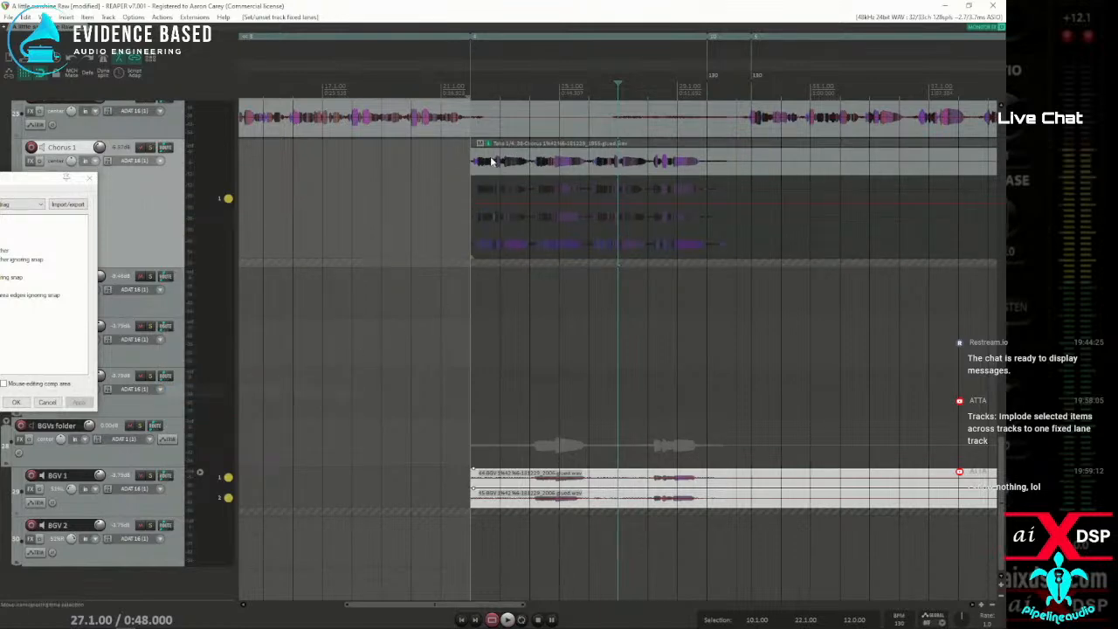
{"action": "left_click", "coordinate": [499, 163]}
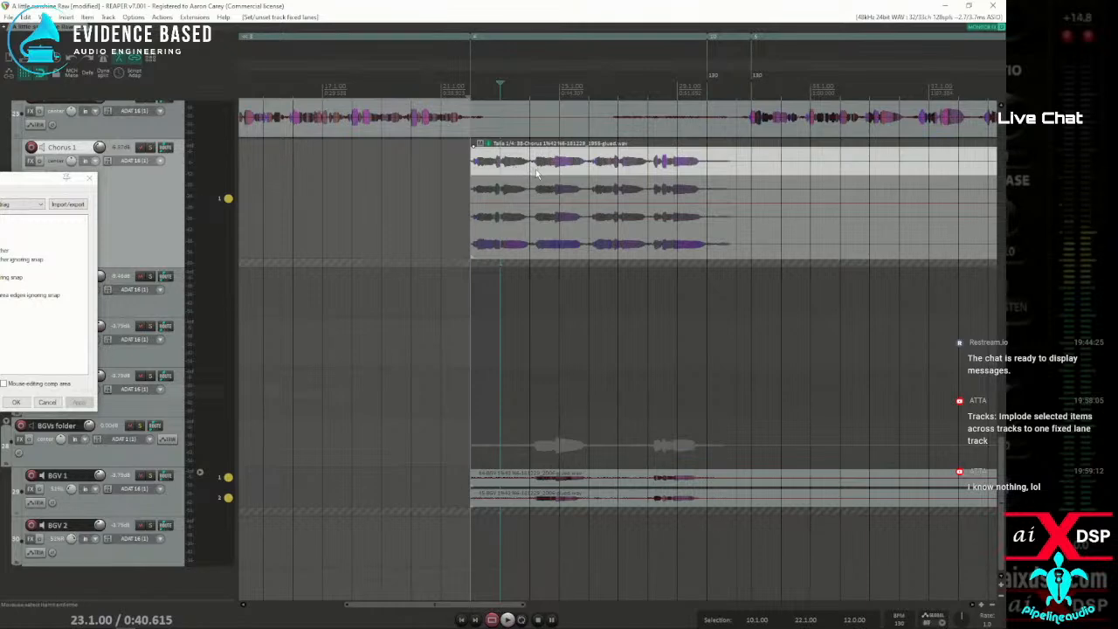
{"action": "left_click_drag", "start_coordinate": [4, 178], "coordinate": [255, 158]}
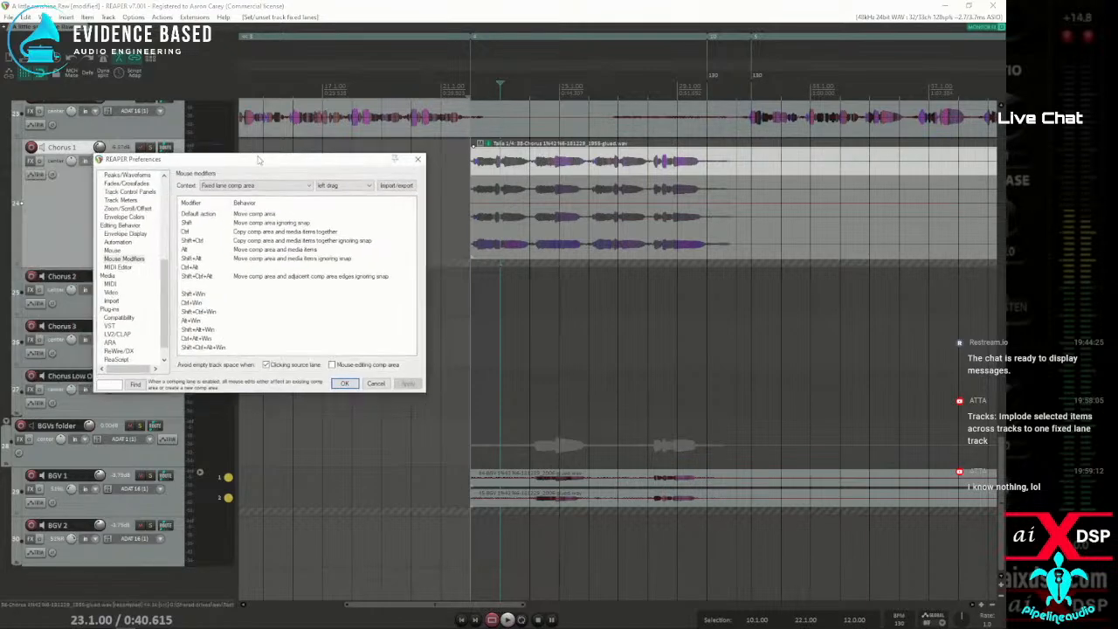
Review the left click, left drag and double click mouse modifiers for Fixed lane comp area, and move the preferences window aside
{"action": "left_click", "coordinate": [363, 187]}
{"action": "left_click", "coordinate": [341, 200]}
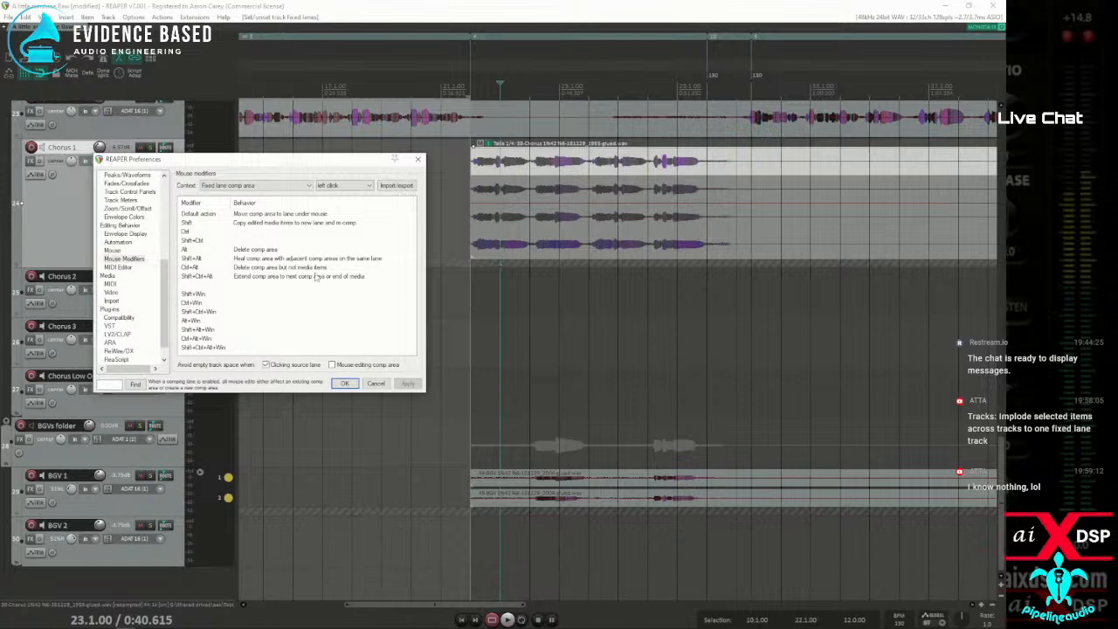
{"action": "left_click", "coordinate": [345, 186]}
{"action": "left_click", "coordinate": [330, 194]}
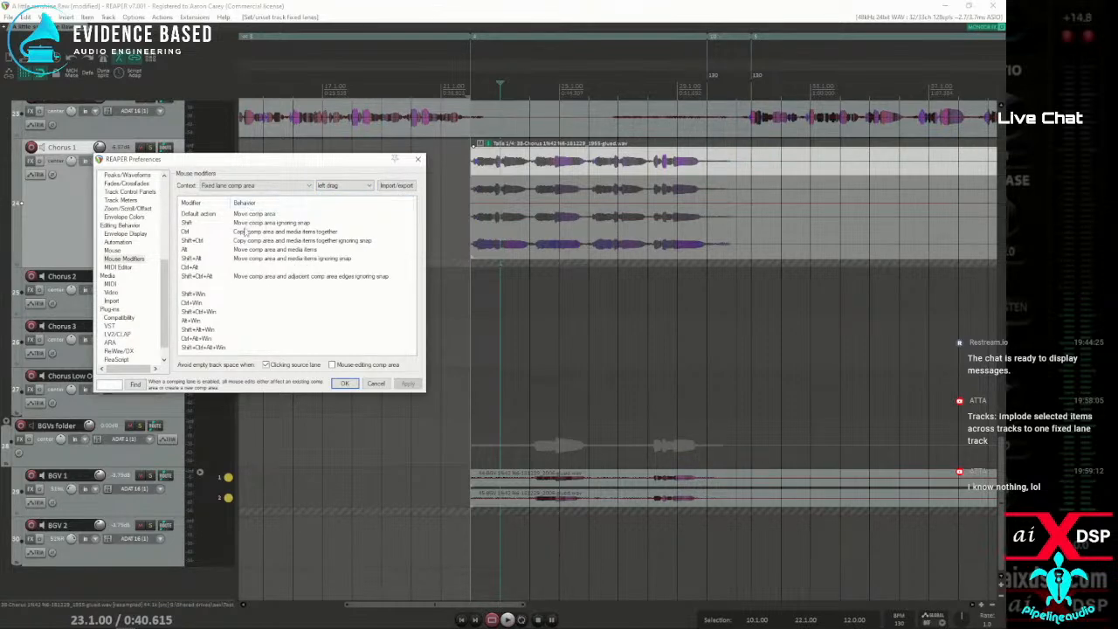
{"action": "left_click", "coordinate": [338, 188]}
{"action": "left_click", "coordinate": [327, 212]}
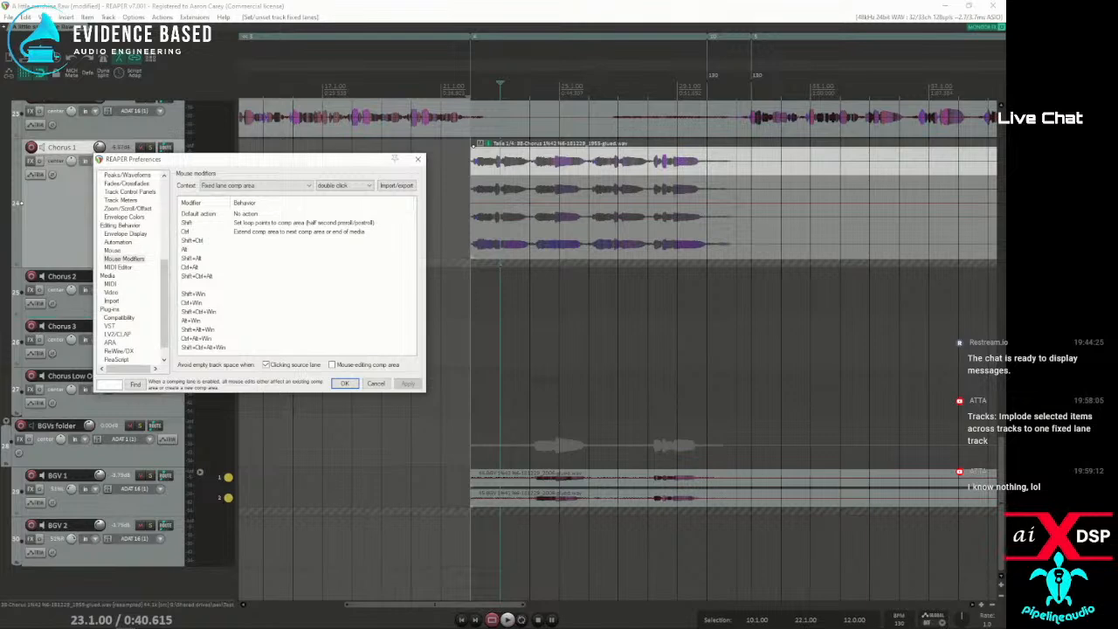
{"action": "left_click_drag", "start_coordinate": [321, 164], "coordinate": [0, 161]}
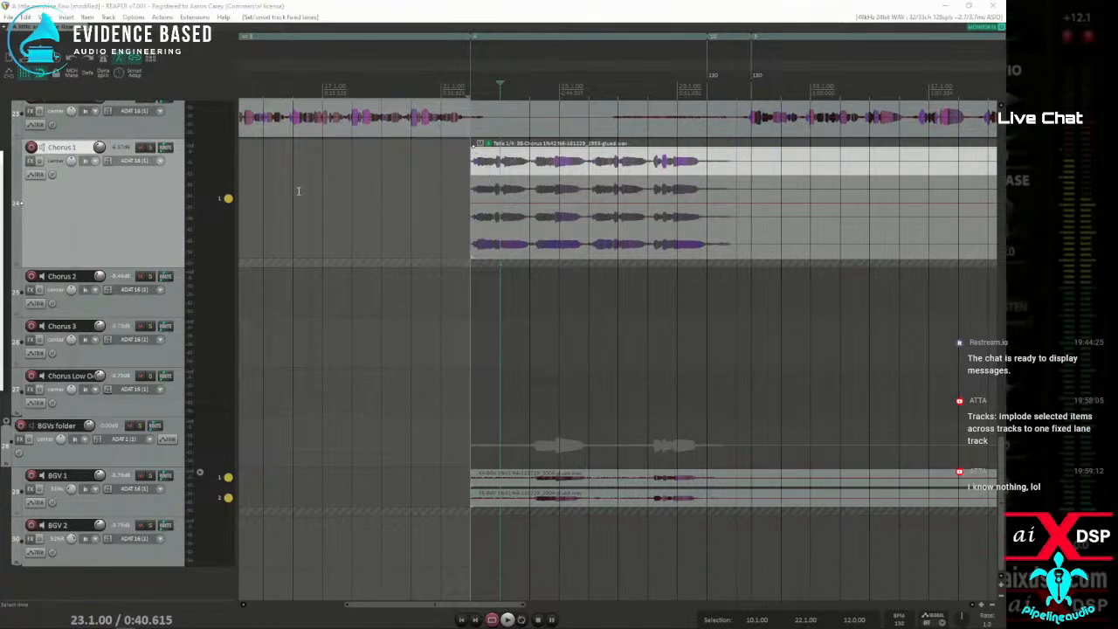
Make the second, third and fourth takes of the Chorus 1 item active in turn
{"action": "left_click", "coordinate": [499, 197]}
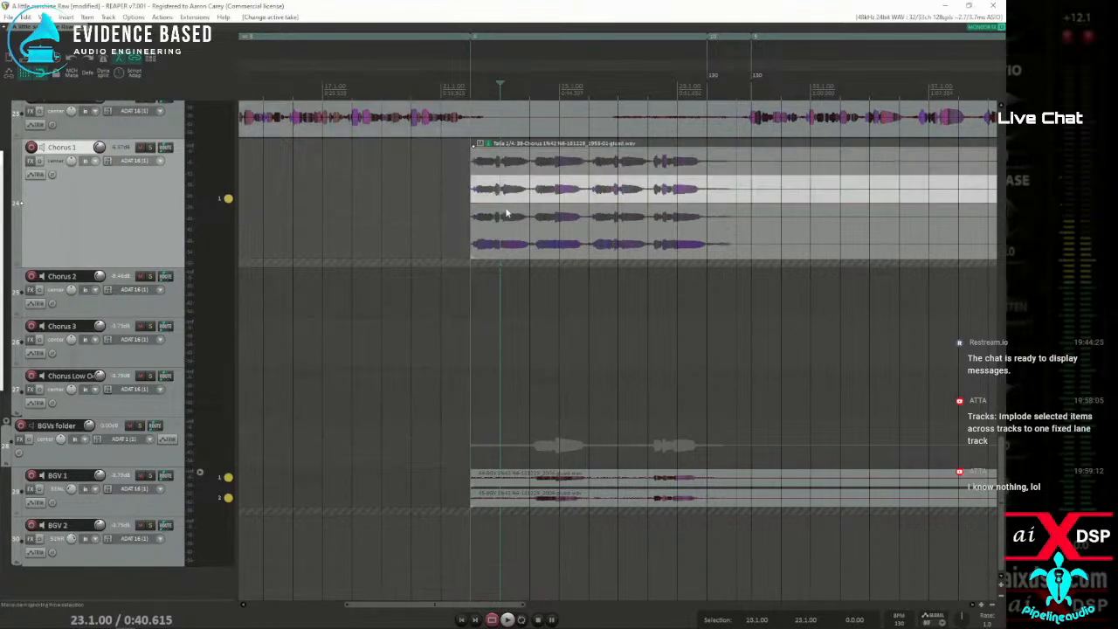
{"action": "left_click", "coordinate": [509, 219]}
{"action": "left_click", "coordinate": [520, 247]}
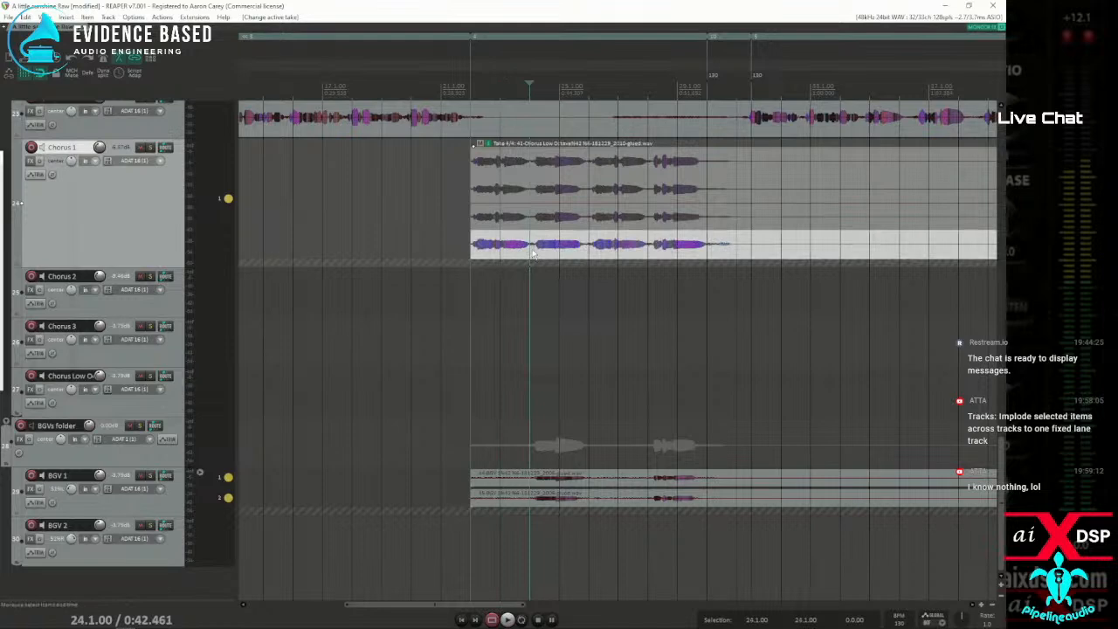
Split the Chorus 1 item into four sections at the gaps between phrases, starting at 24.1.00 and ending at 28.1.00
{"action": "left_click", "coordinate": [529, 173]}
{"action": "key", "text": "s"}
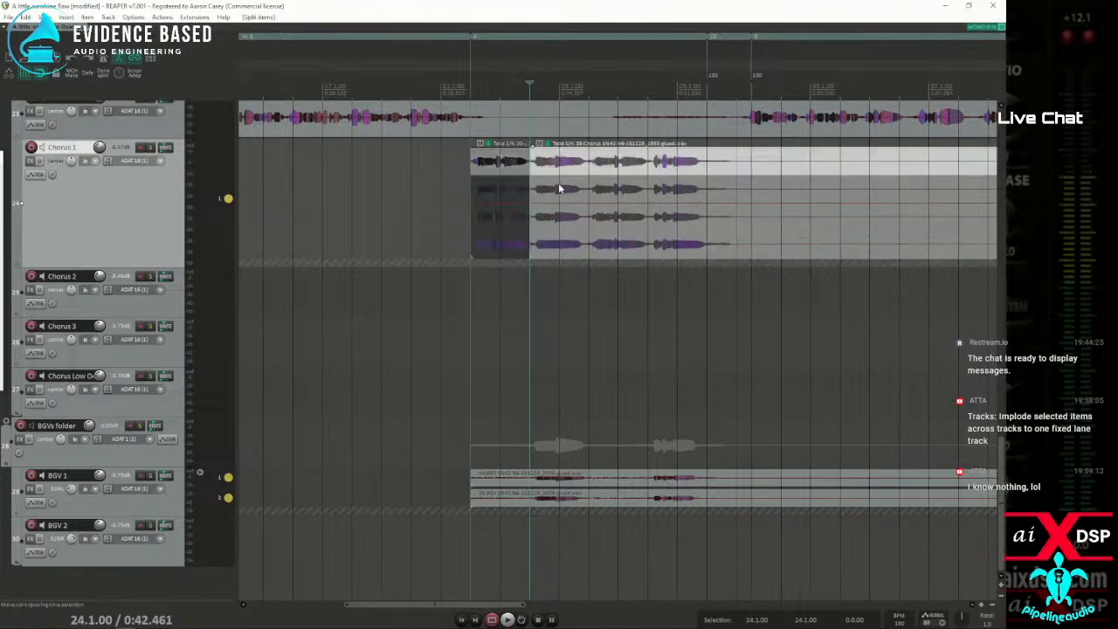
{"action": "left_click", "coordinate": [589, 191]}
{"action": "key", "text": "s"}
{"action": "left_click", "coordinate": [649, 197]}
{"action": "key", "text": "s"}
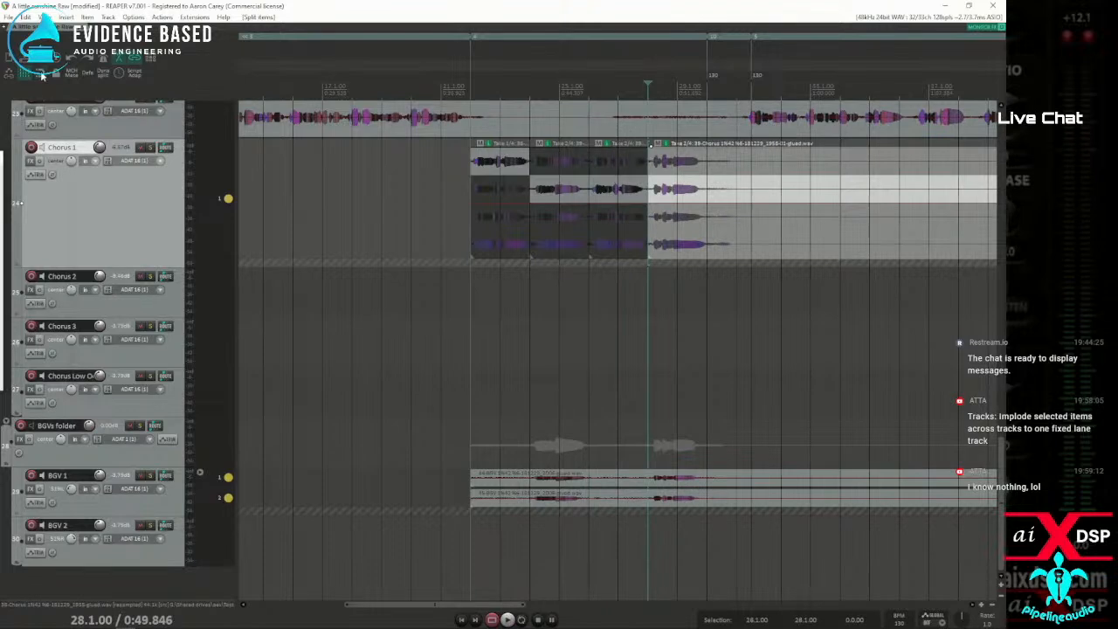
Comp the split Chorus 1 item with take 1 for the first section, take 2 for the second and take 3 for the last
{"action": "left_click", "coordinate": [515, 162]}
{"action": "left_click", "coordinate": [558, 186]}
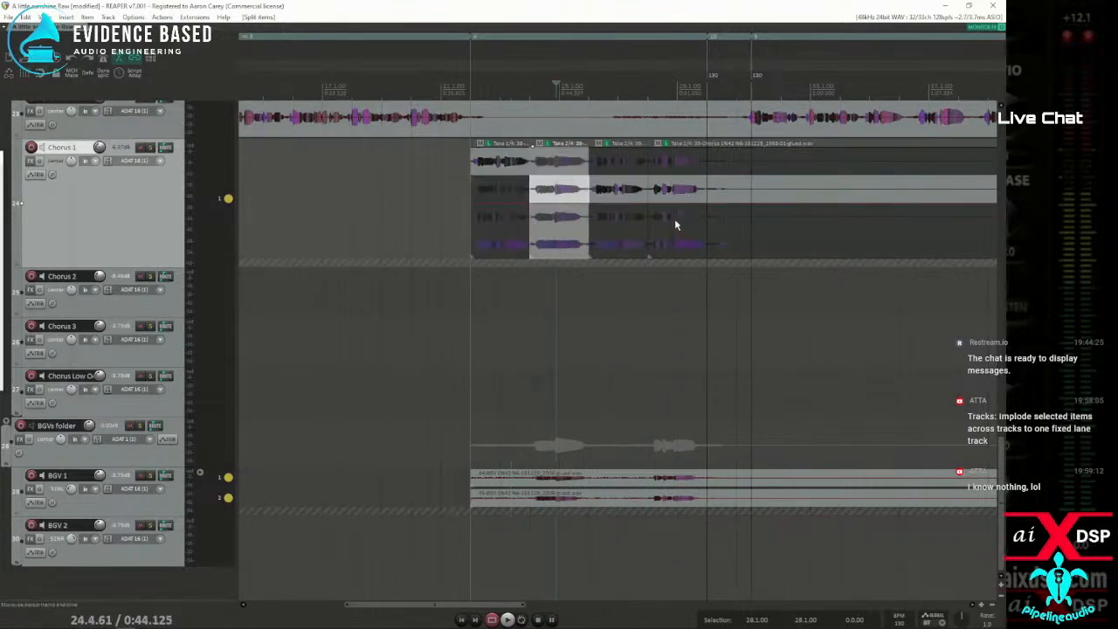
{"action": "left_click", "coordinate": [672, 217]}
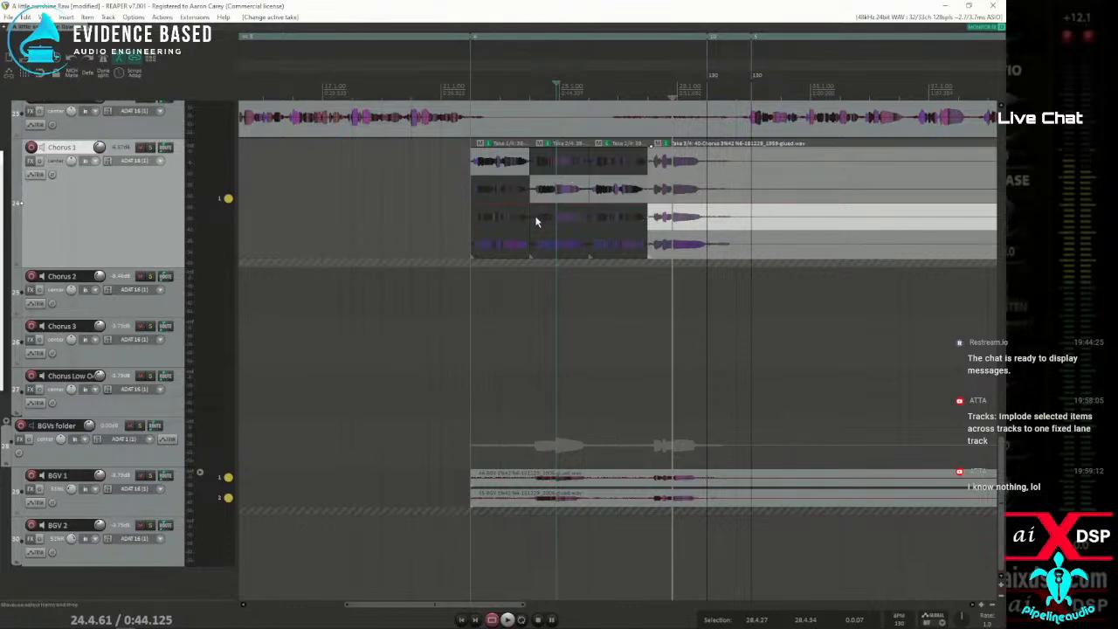
Toggle the display of all takes off and on, look up the action assigned to Ctrl+L, and close the action list
{"action": "key", "text": "ctrl+l"}
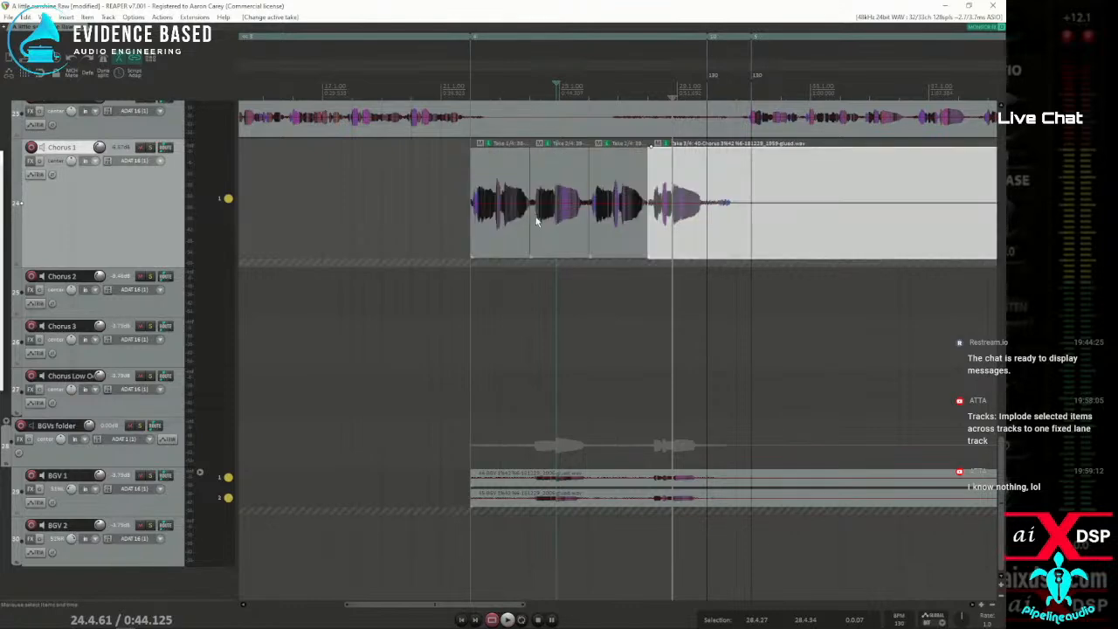
{"action": "key", "text": "ctrl+l"}
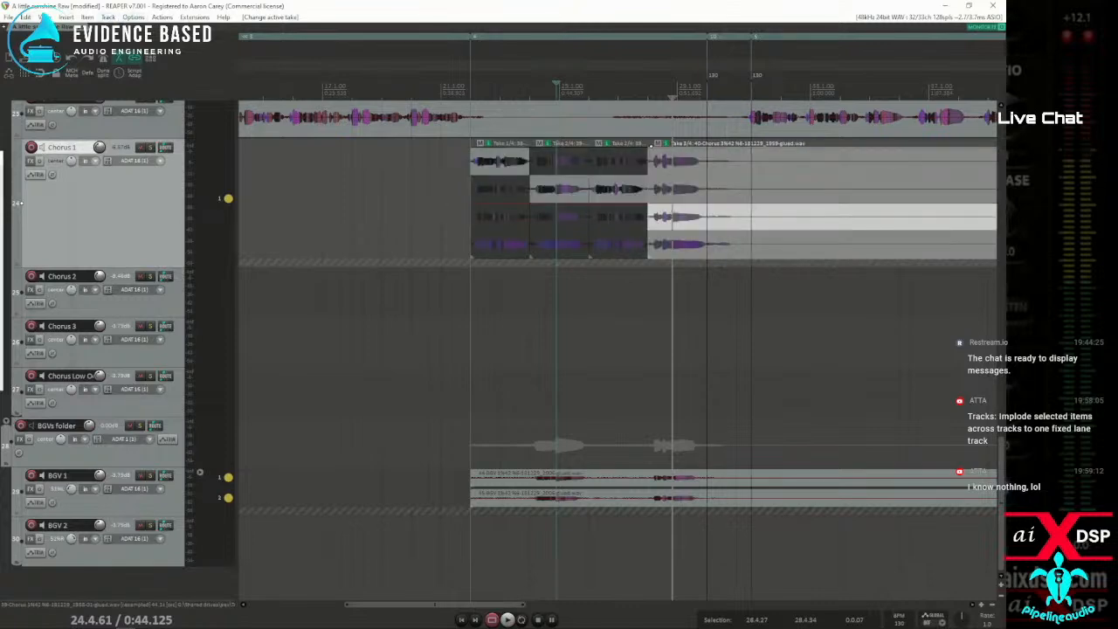
{"action": "left_click", "coordinate": [162, 17]}
{"action": "left_click", "coordinate": [214, 26]}
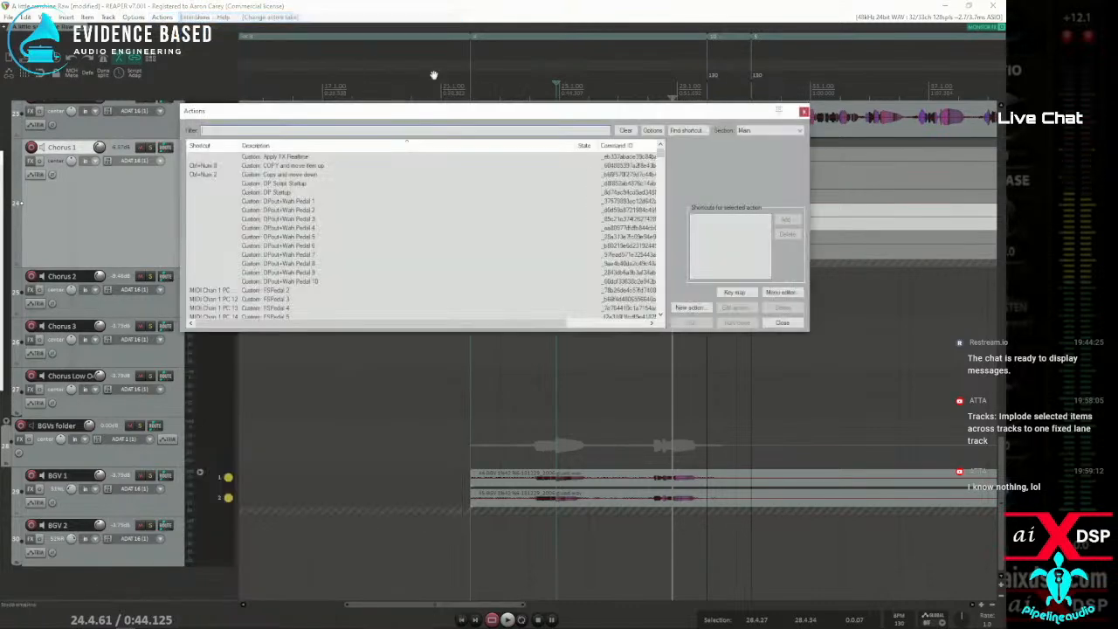
{"action": "left_click", "coordinate": [683, 131]}
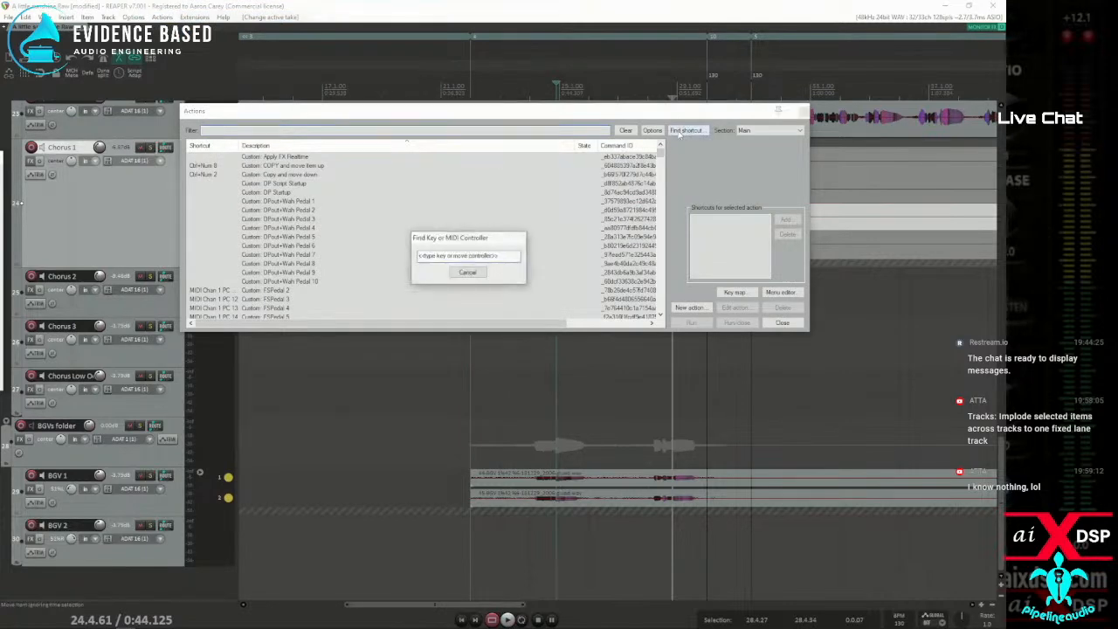
{"action": "key", "text": "ctrl+p"}
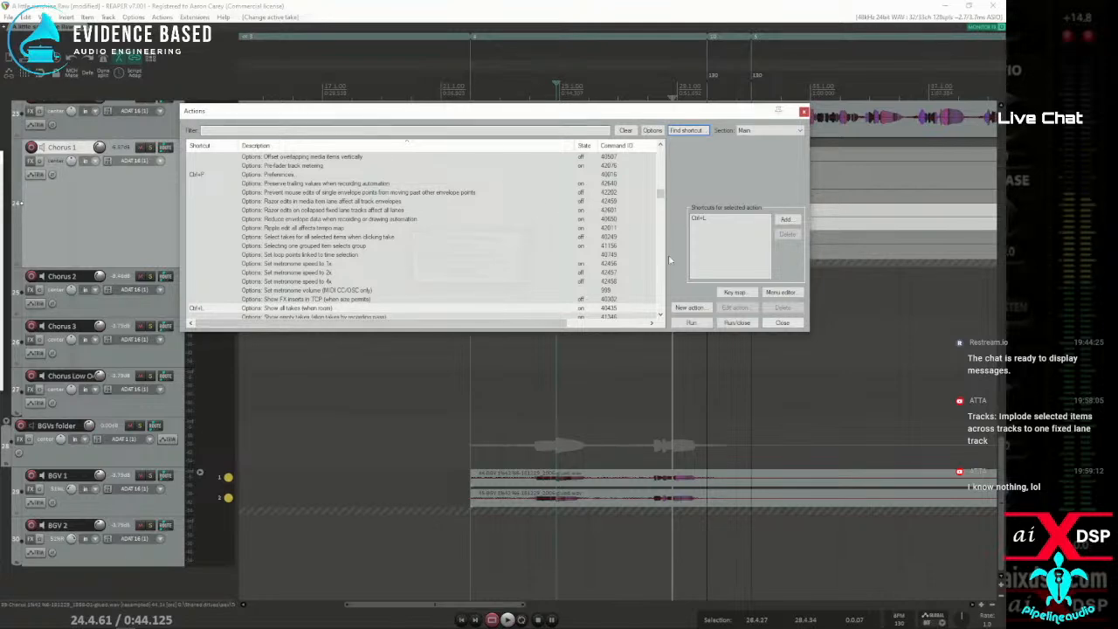
{"action": "left_click", "coordinate": [790, 323]}
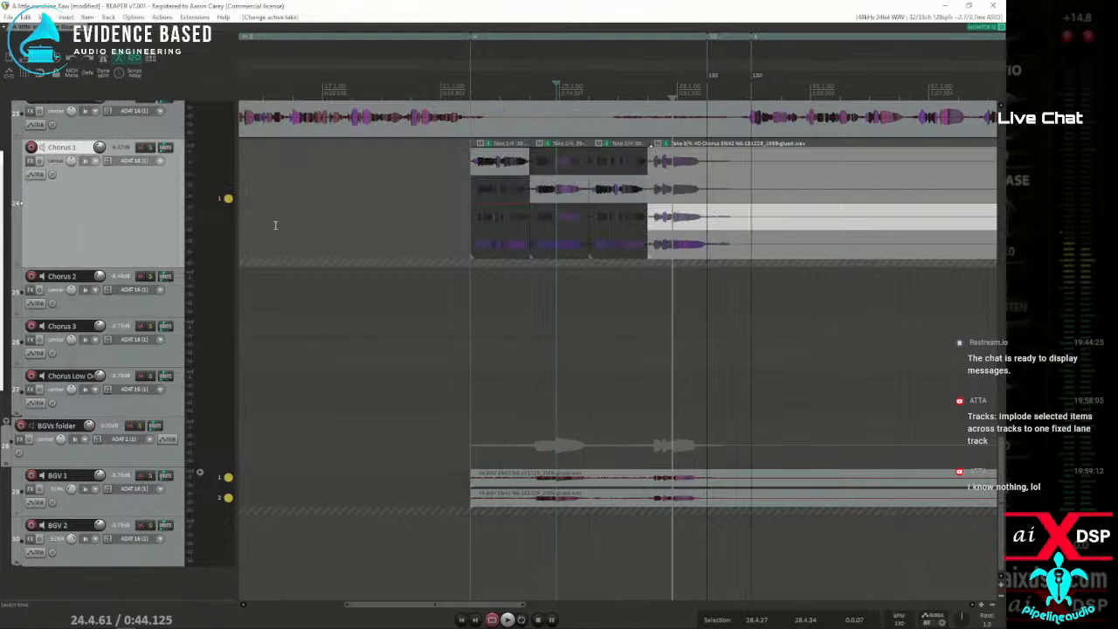
Bring the browser over the project and search the Cockos forums for the keyword swipe
{"action": "left_click_drag", "start_coordinate": [0, 131], "coordinate": [524, 73]}
{"action": "scroll", "coordinate": [459, 181], "scroll_direction": "up", "scroll_amount": 20}
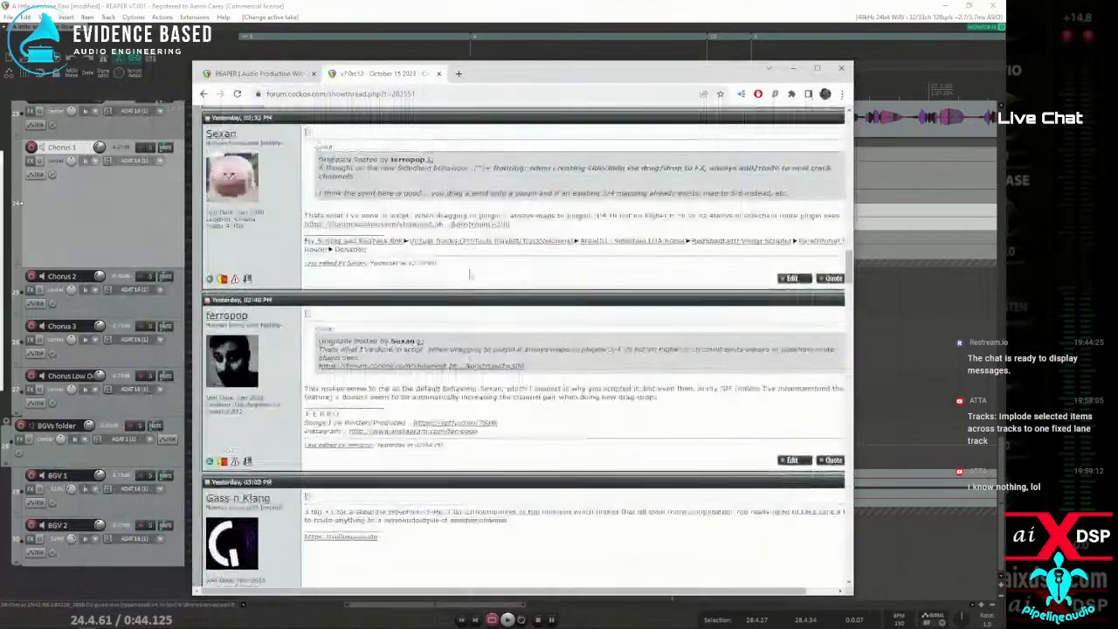
{"action": "scroll", "coordinate": [465, 269], "scroll_direction": "up", "scroll_amount": 10}
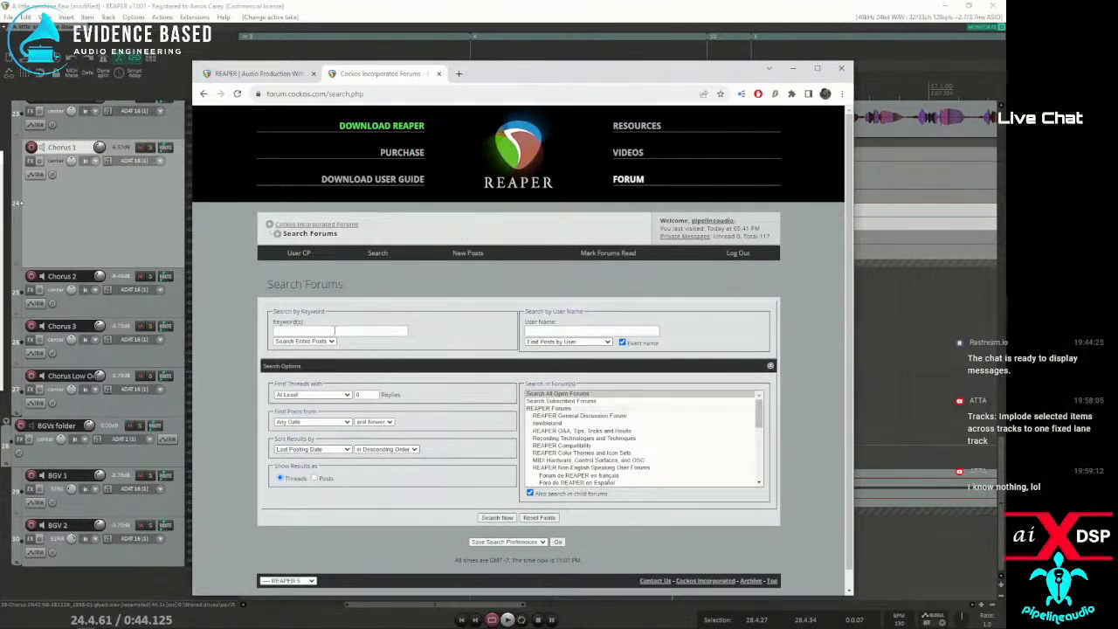
{"action": "left_click", "coordinate": [334, 331]}
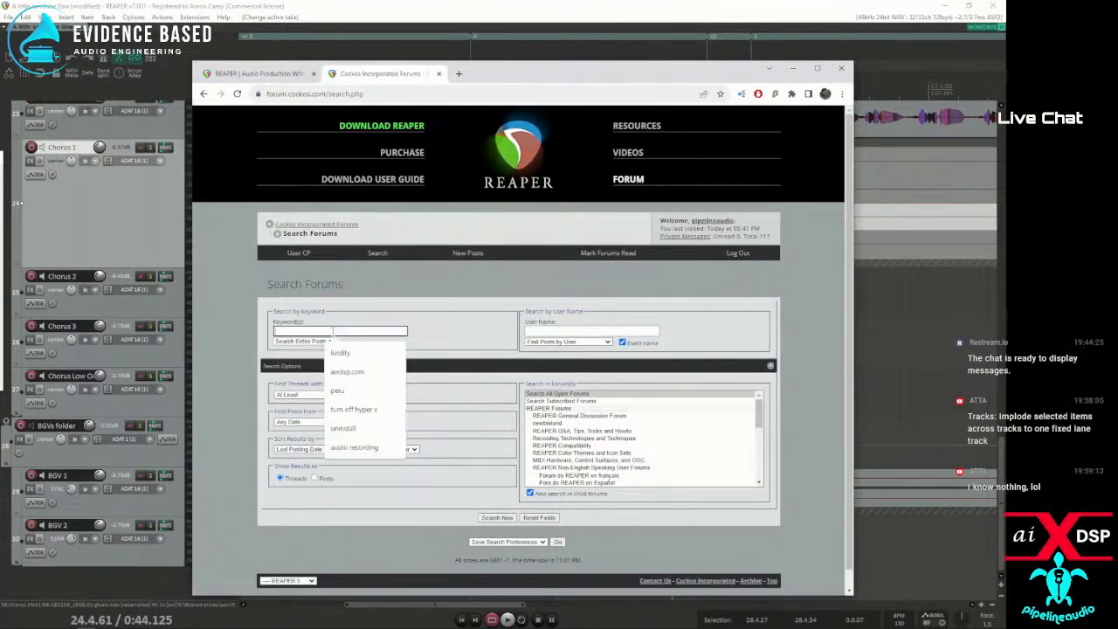
{"action": "type", "text": "swi"}
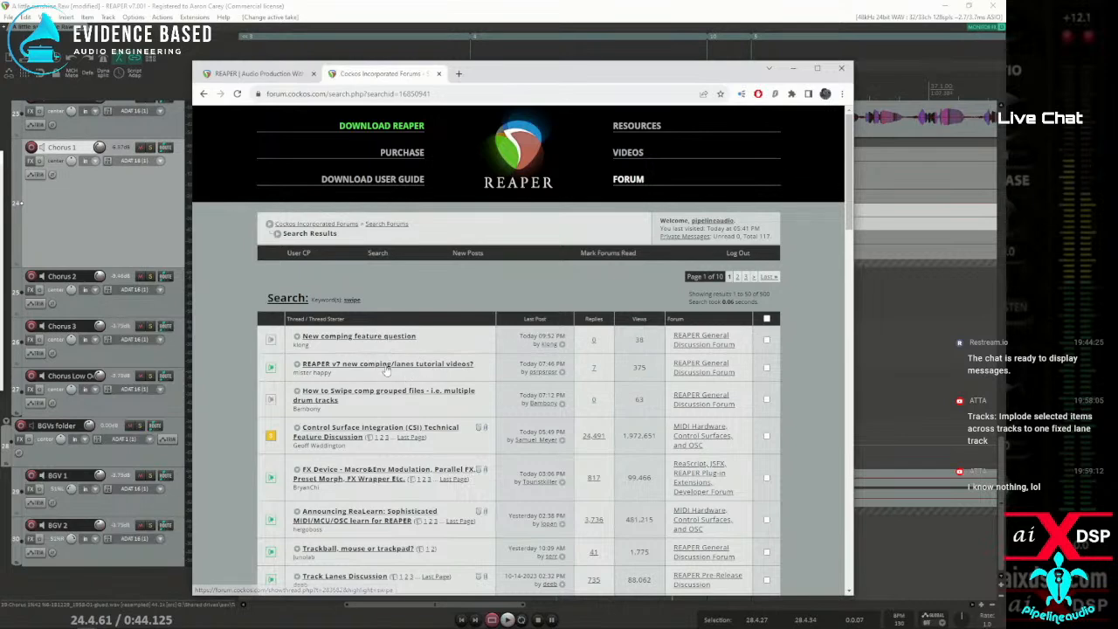
Open the thread "REAPER v7 new comping/lanes tutorial videos?" in a new tab, read its replies, and move the browser aside
{"action": "right_click", "coordinate": [381, 361]}
{"action": "left_click", "coordinate": [415, 367]}
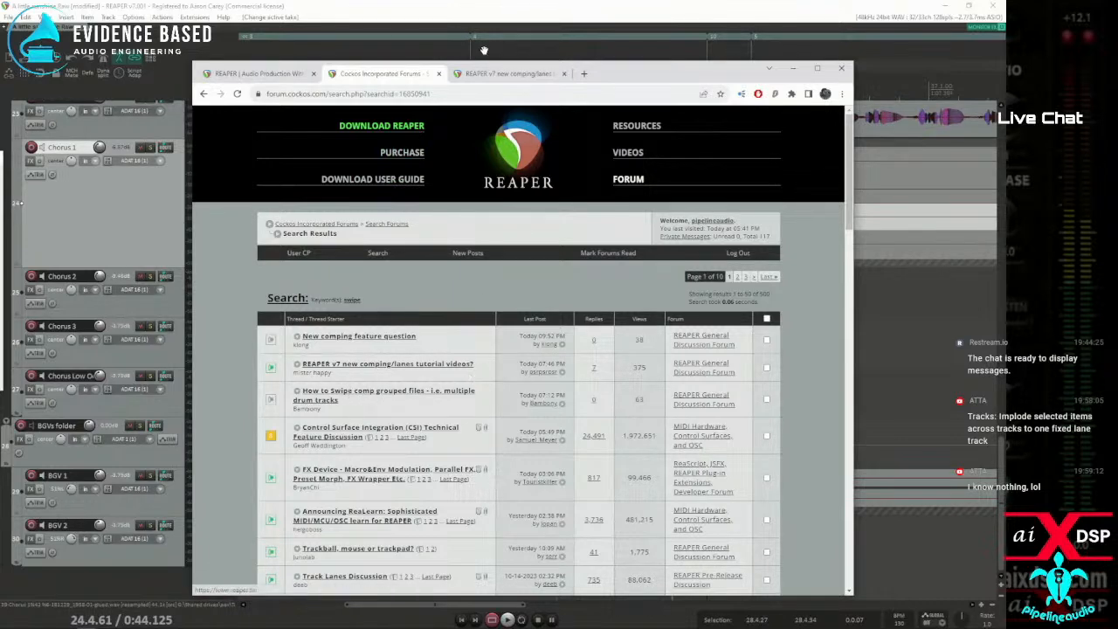
{"action": "left_click", "coordinate": [492, 77]}
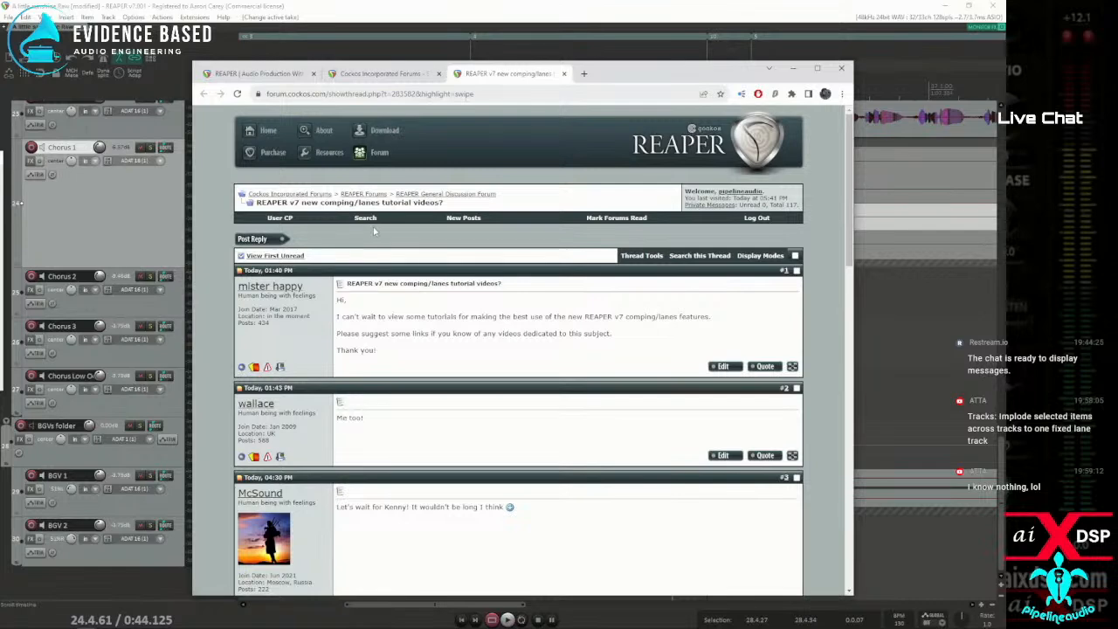
{"action": "scroll", "coordinate": [393, 284], "scroll_direction": "down", "scroll_amount": 2}
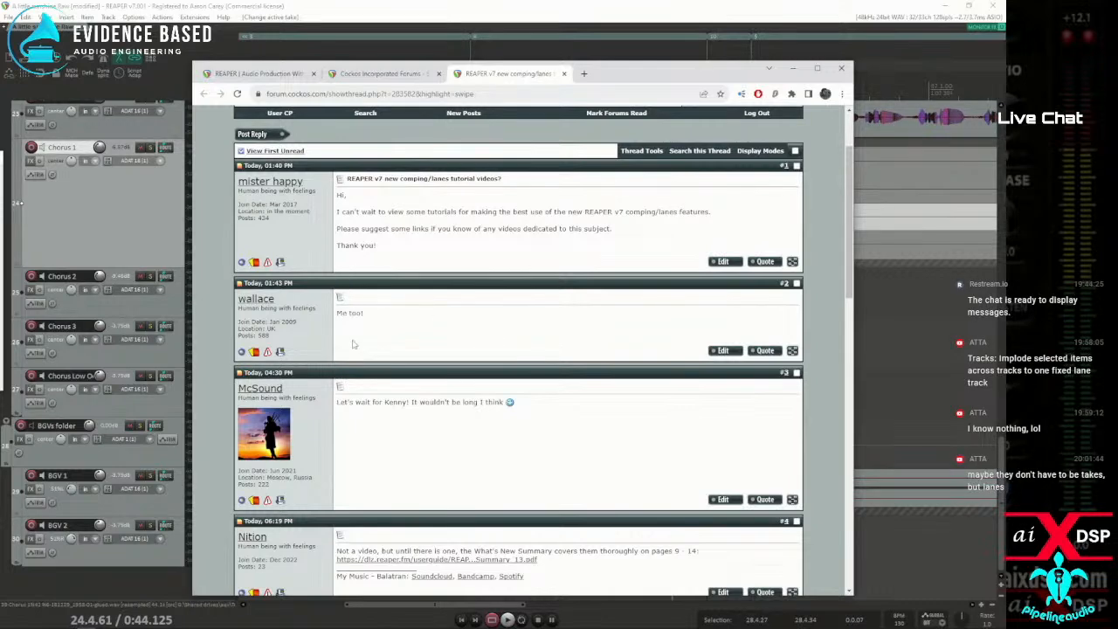
{"action": "scroll", "coordinate": [352, 344], "scroll_direction": "down", "scroll_amount": 2}
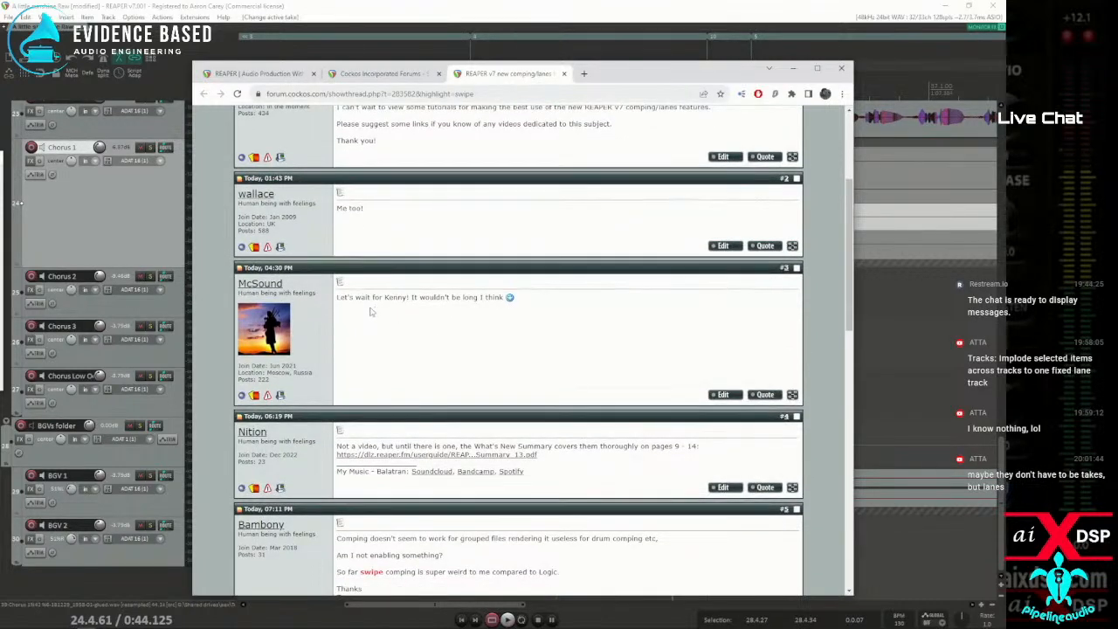
{"action": "scroll", "coordinate": [403, 350], "scroll_direction": "down", "scroll_amount": 2}
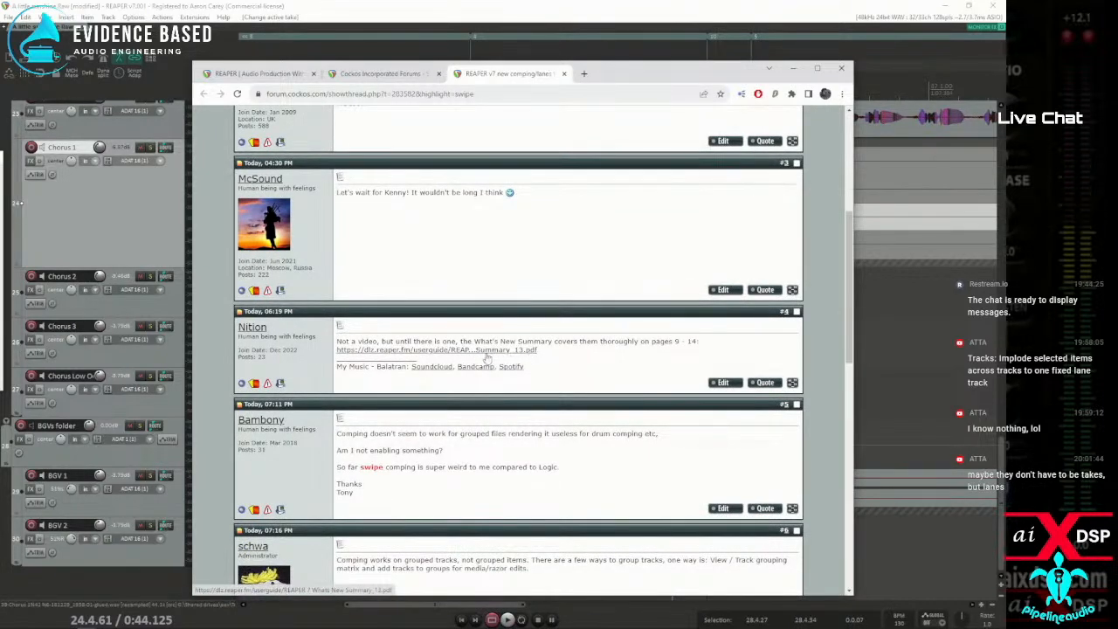
{"action": "scroll", "coordinate": [440, 356], "scroll_direction": "down", "scroll_amount": 2}
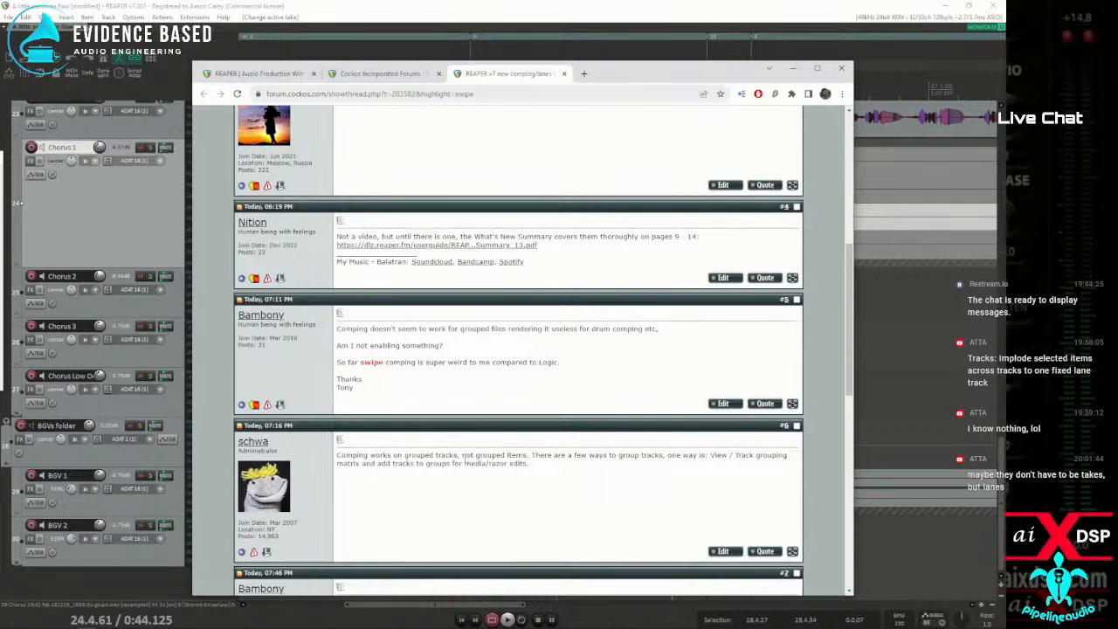
{"action": "scroll", "coordinate": [463, 455], "scroll_direction": "down", "scroll_amount": 3}
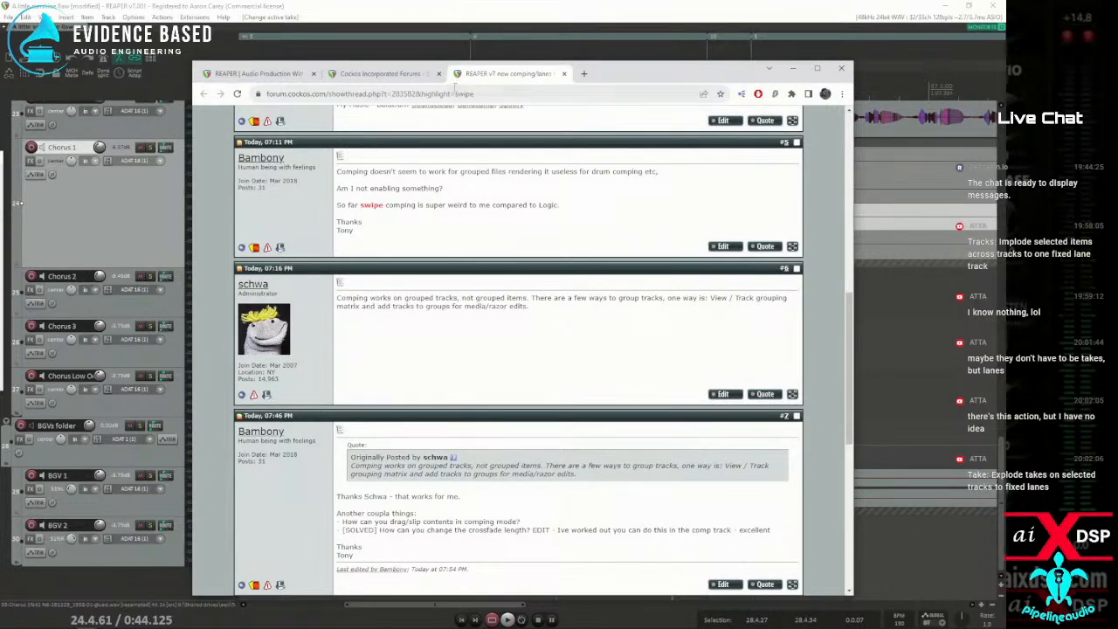
{"action": "left_click_drag", "start_coordinate": [622, 75], "coordinate": [0, 113]}
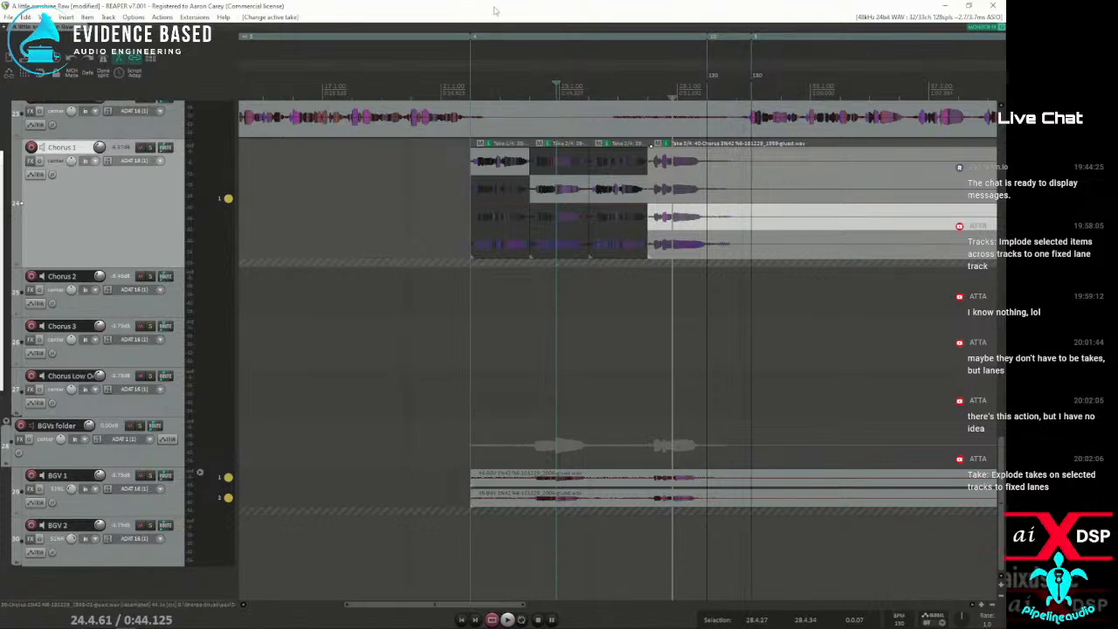
Undo the take, split, fixed lane and implode edits back to the separate Chorus and BGV tracks
{"action": "key", "text": "ctrl+z"}
{"action": "key", "text": "ctrl+z"}
{"action": "key", "text": "ctrl+z"}
{"action": "key", "text": "ctrl+z"}
{"action": "key", "text": "ctrl+z"}
{"action": "key", "text": "ctrl+z"}
{"action": "key", "text": "ctrl+z"}
{"action": "key", "text": "ctrl+z"}
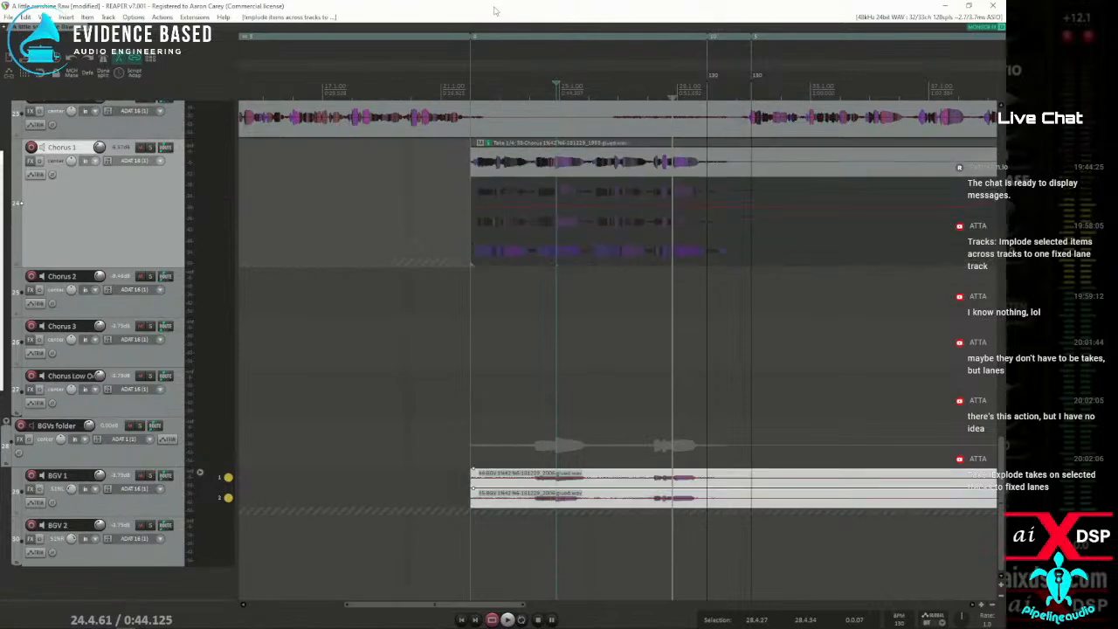
{"action": "key", "text": "ctrl+z"}
{"action": "key", "text": "ctrl+z"}
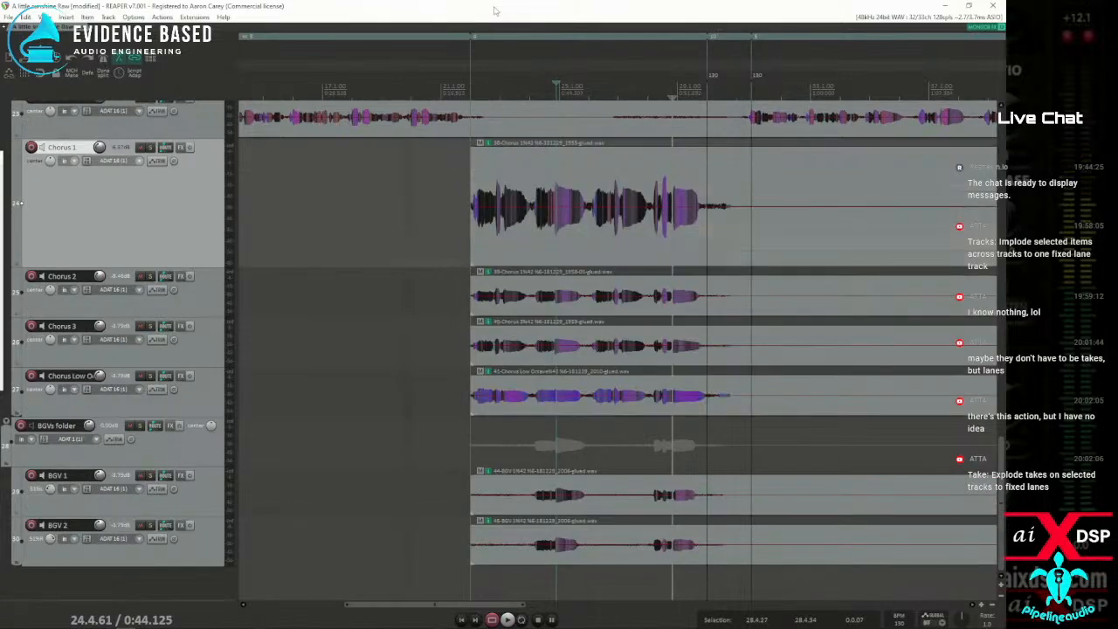
Select the items on Chorus 1, Chorus 2, Chorus 3 and the low octave chorus track and group them
{"action": "left_click_drag", "start_coordinate": [418, 191], "coordinate": [749, 423]}
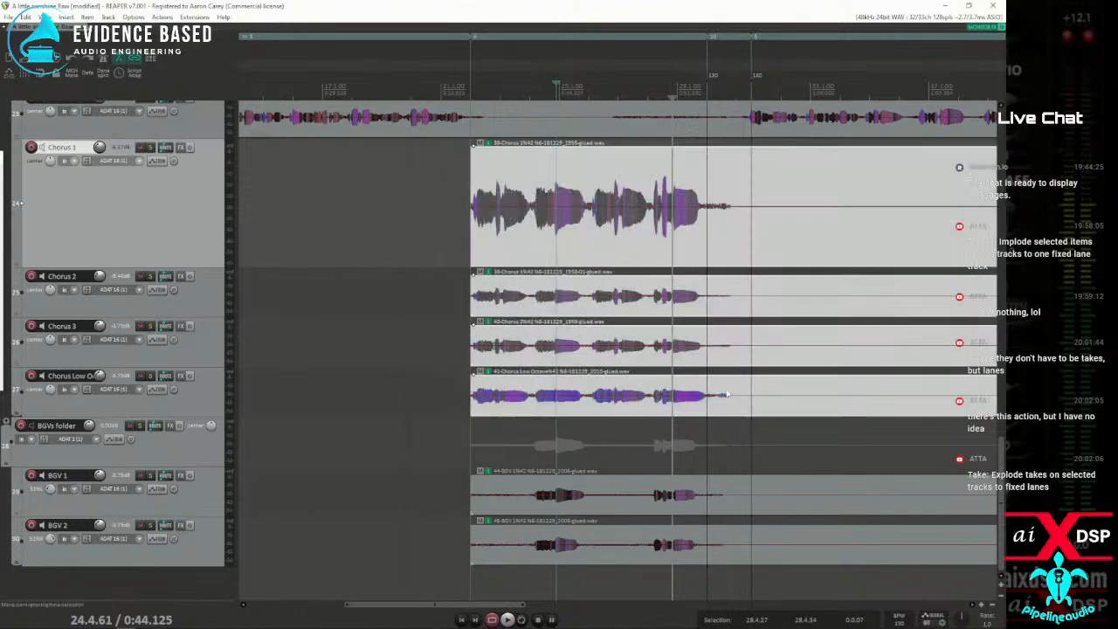
{"action": "key", "text": "ctrl+g"}
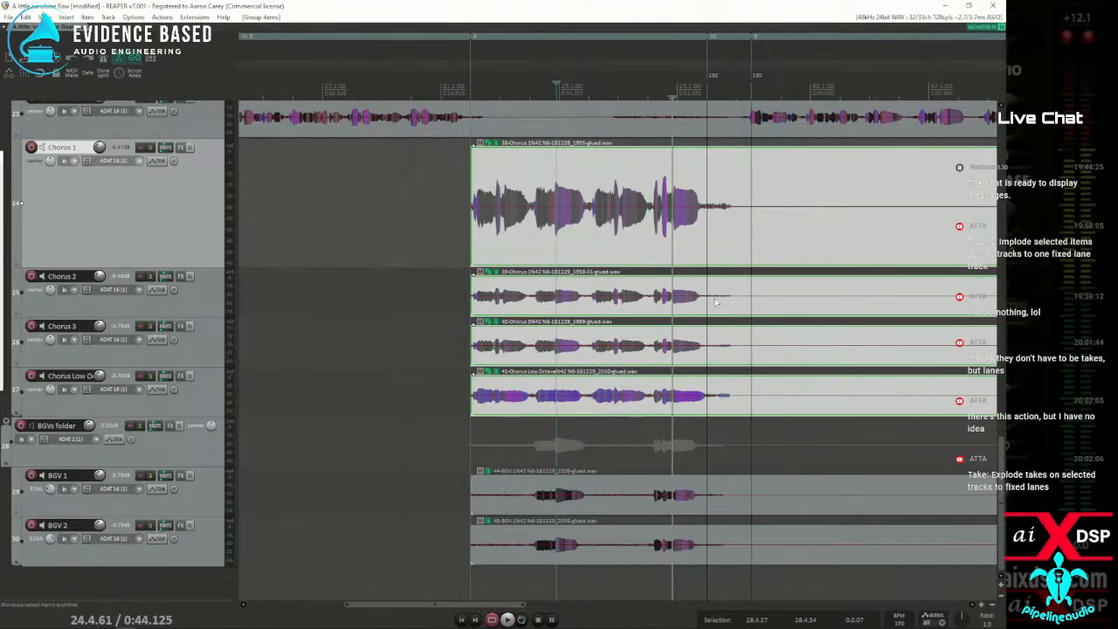
Bring back the forum thread in the browser, open the linked REAPER 7 What's New Summary PDF, and return to the thread
{"action": "left_click_drag", "start_coordinate": [0, 33], "coordinate": [597, 25]}
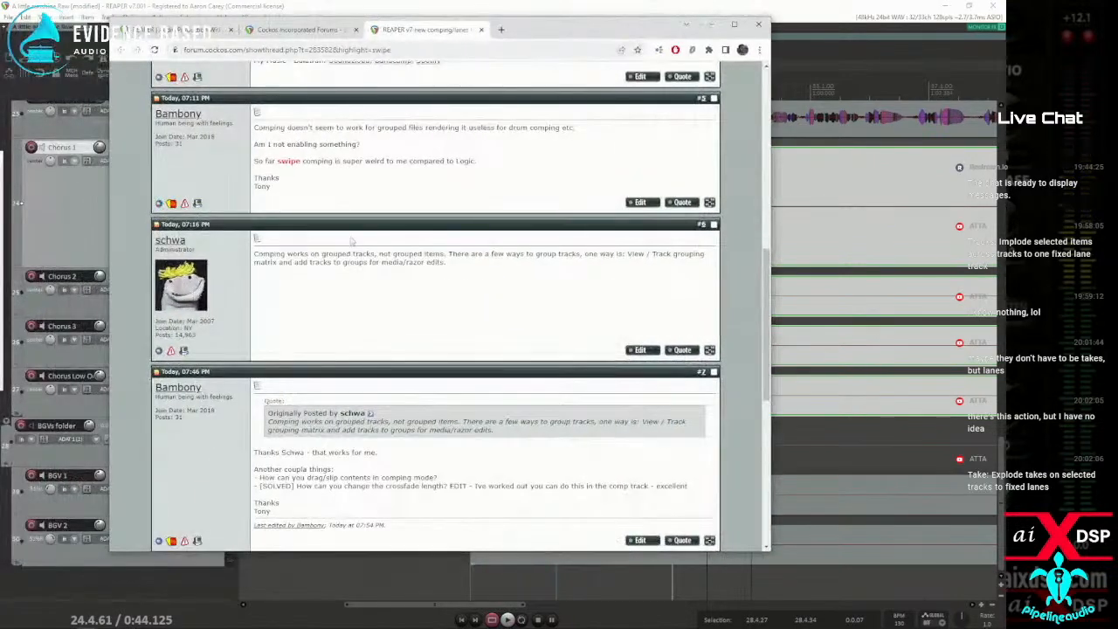
{"action": "scroll", "coordinate": [367, 300], "scroll_direction": "up", "scroll_amount": 5}
{"action": "left_click", "coordinate": [345, 309]}
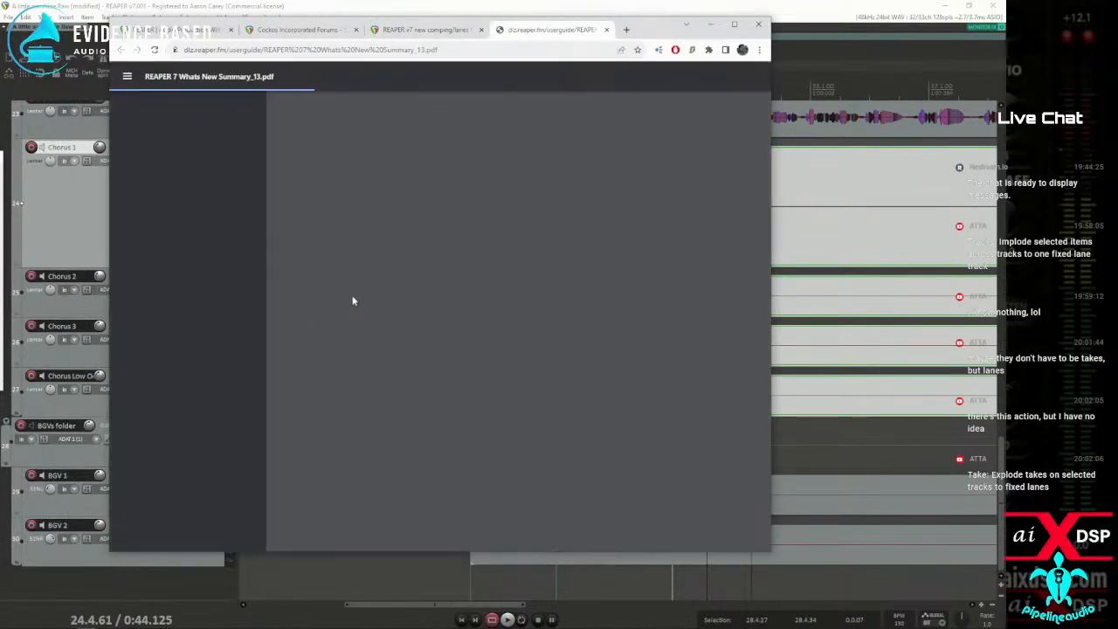
{"action": "left_click", "coordinate": [397, 30]}
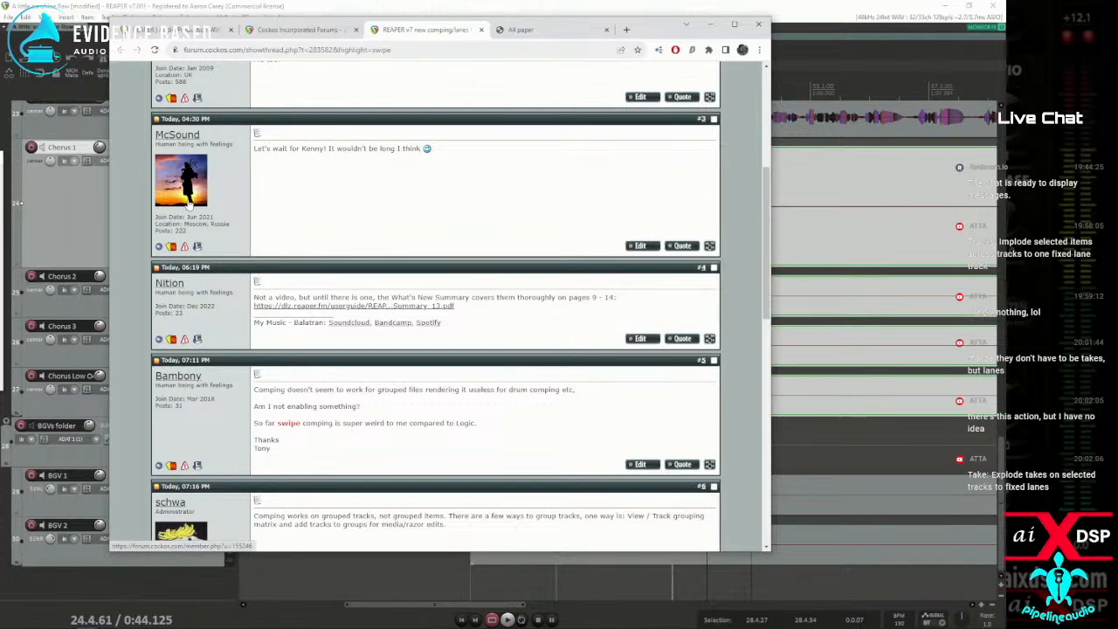
Switch to the REAPER 7 What's New Summary PDF in the browser and go to its Recording and Layering Media Items section
{"action": "key", "text": "alt+Tab"}
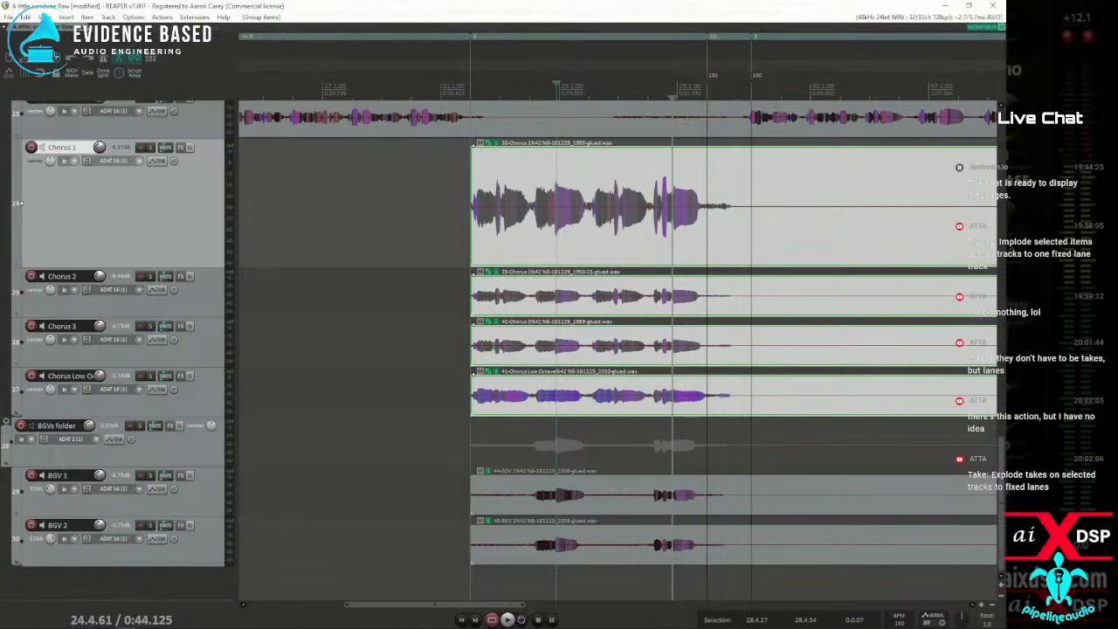
{"action": "key", "text": "alt+Tab"}
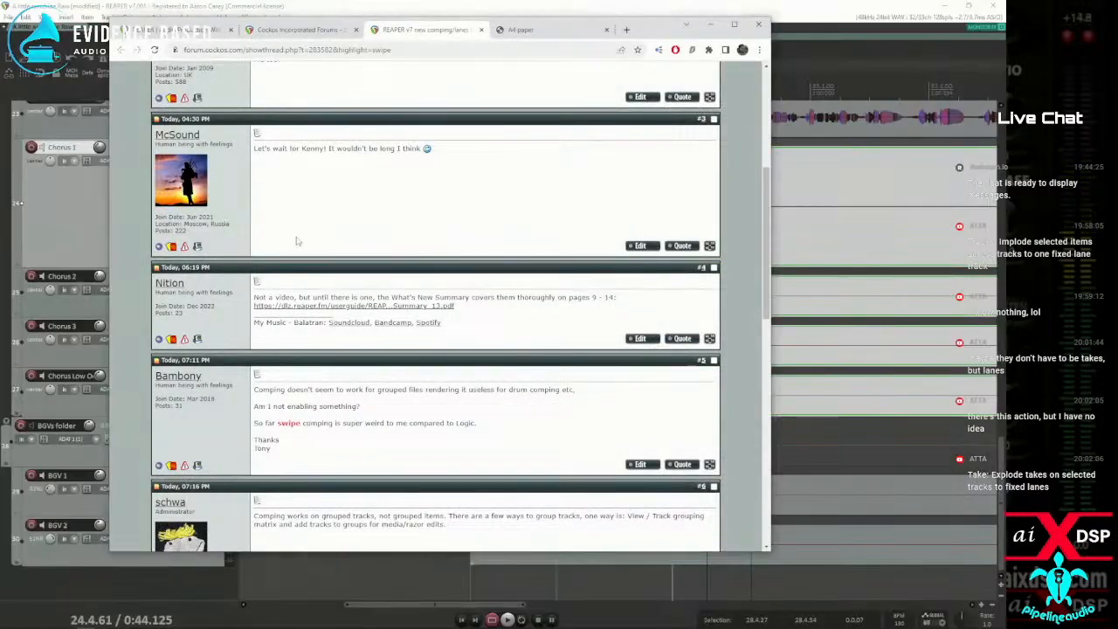
{"action": "left_click", "coordinate": [522, 29]}
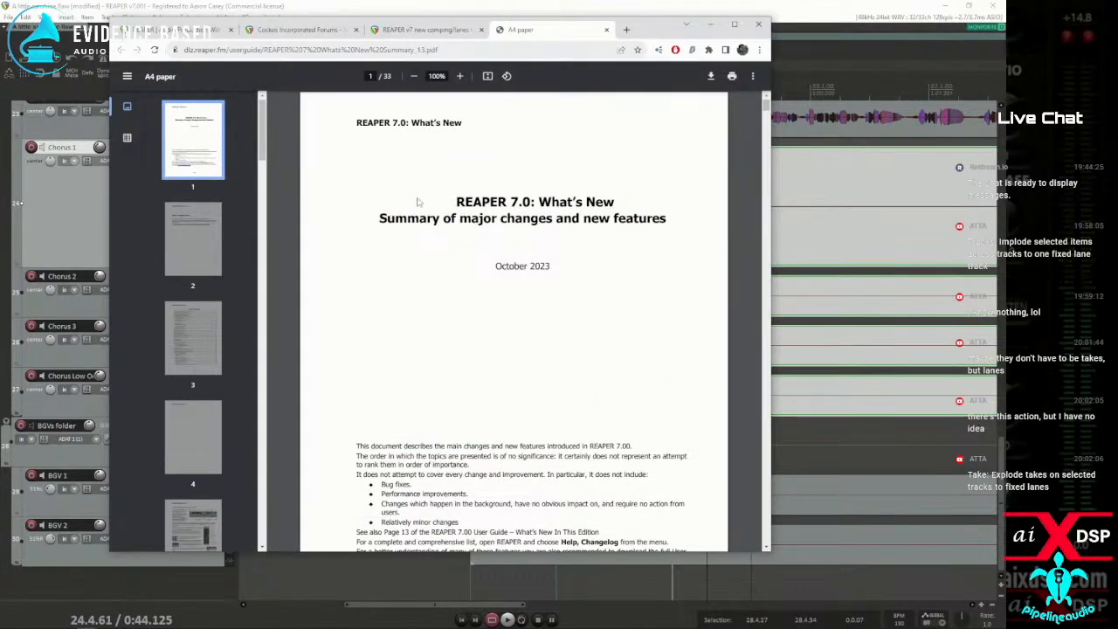
{"action": "scroll", "coordinate": [422, 192], "scroll_direction": "down", "scroll_amount": 10}
{"action": "scroll", "coordinate": [422, 185], "scroll_direction": "down", "scroll_amount": 5}
{"action": "scroll", "coordinate": [423, 187], "scroll_direction": "up", "scroll_amount": 3}
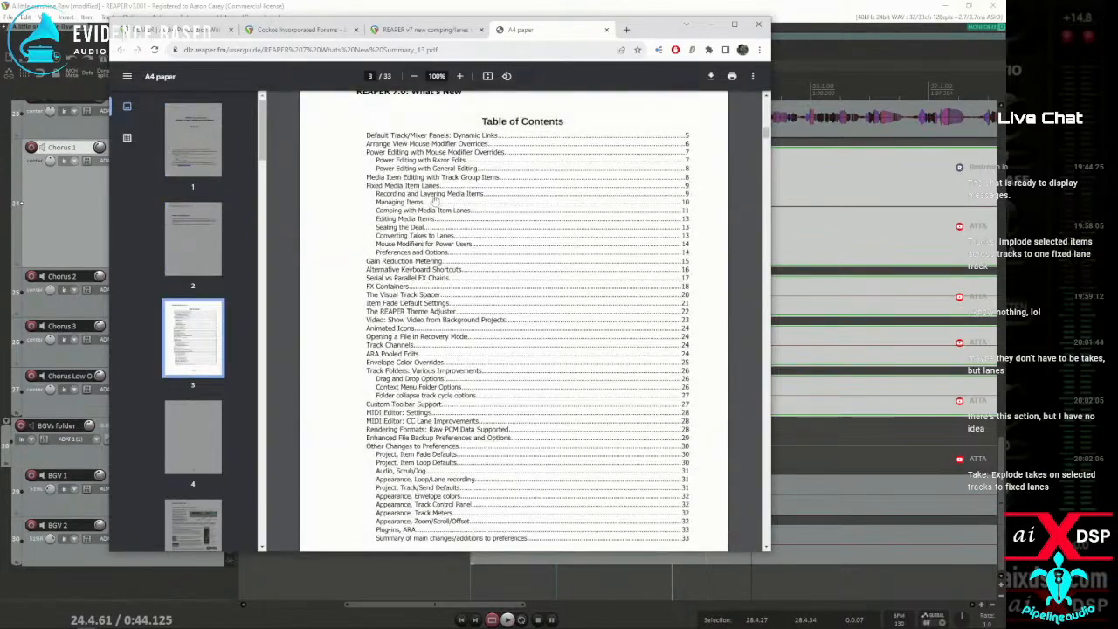
{"action": "left_click", "coordinate": [425, 196]}
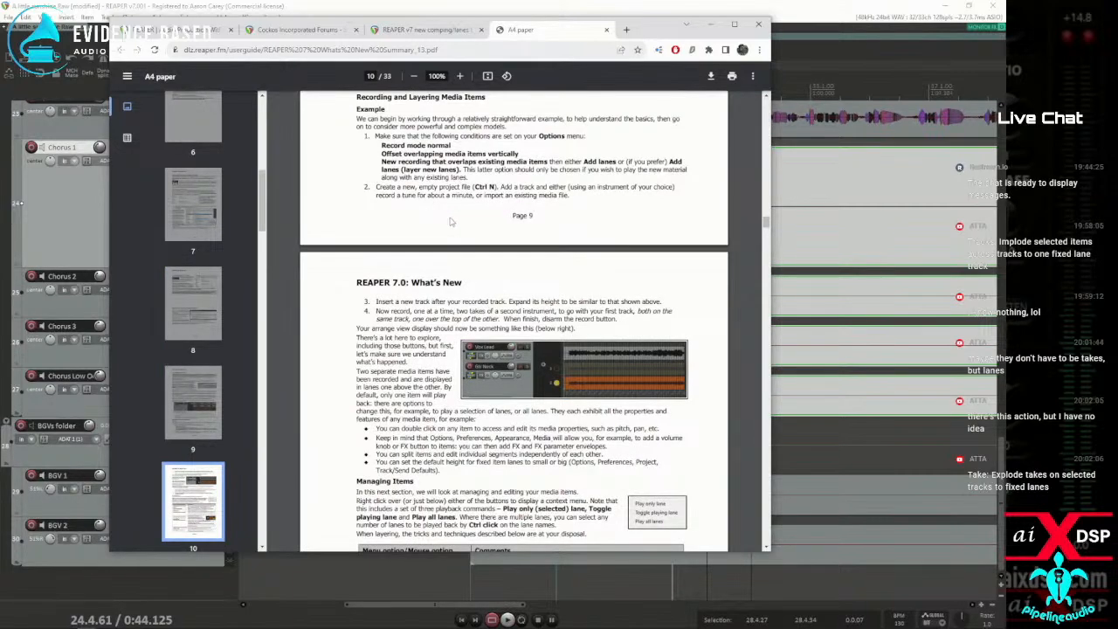
{"action": "scroll", "coordinate": [445, 218], "scroll_direction": "up", "scroll_amount": 1}
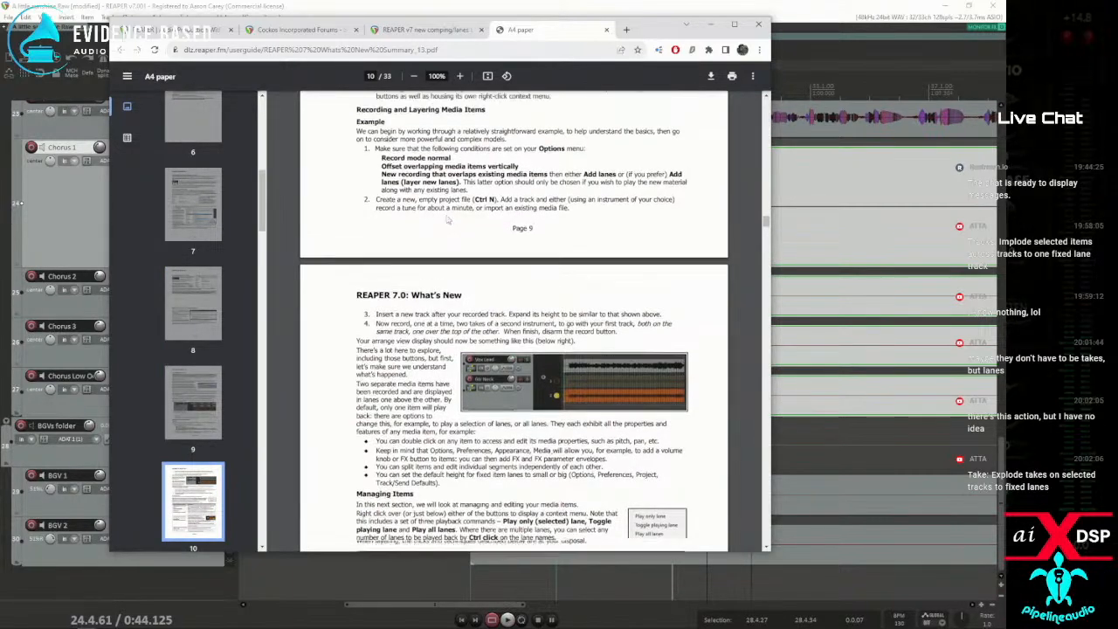
{"action": "scroll", "coordinate": [445, 218], "scroll_direction": "down", "scroll_amount": 1}
Bookmark the PDF in All Bookmarks and search the document for "swipe"
{"action": "key", "text": "ctrl+d"}
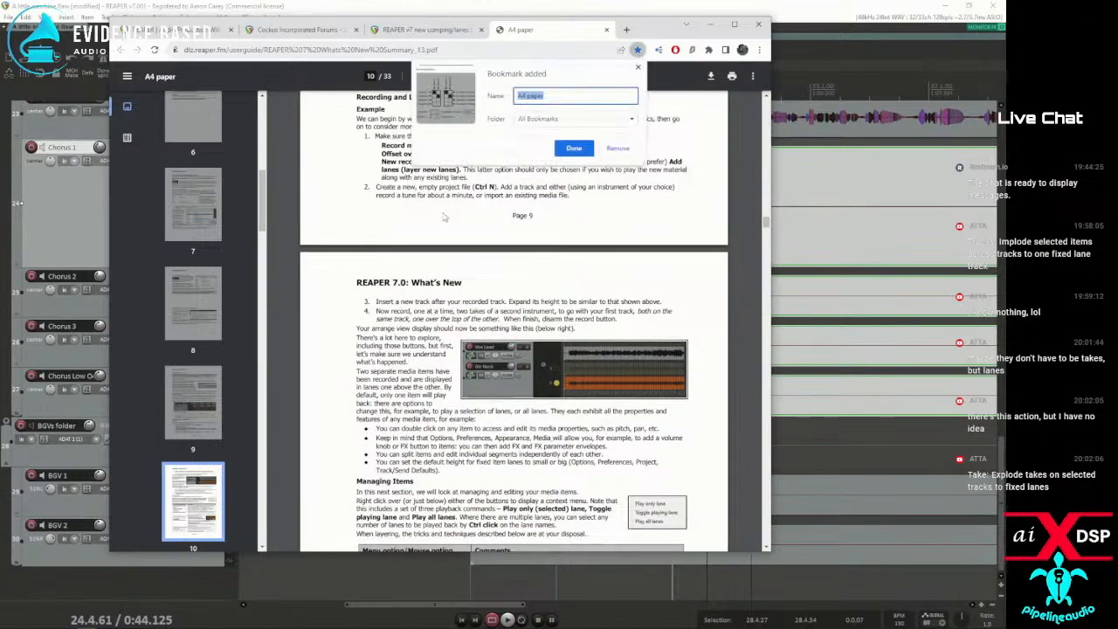
{"action": "left_click", "coordinate": [638, 69]}
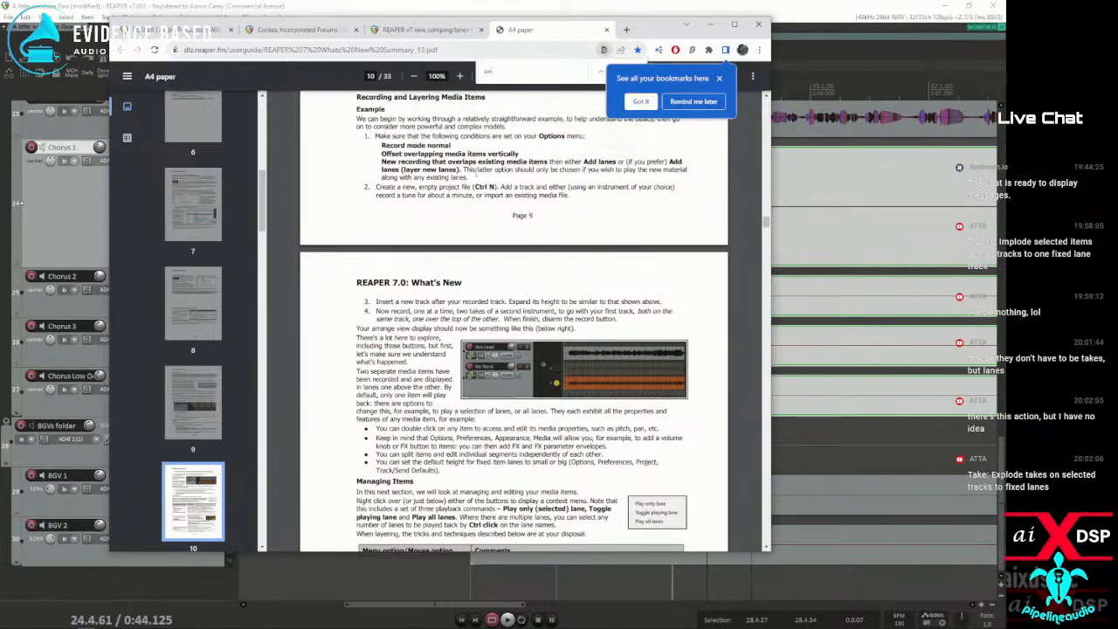
{"action": "left_click", "coordinate": [718, 78]}
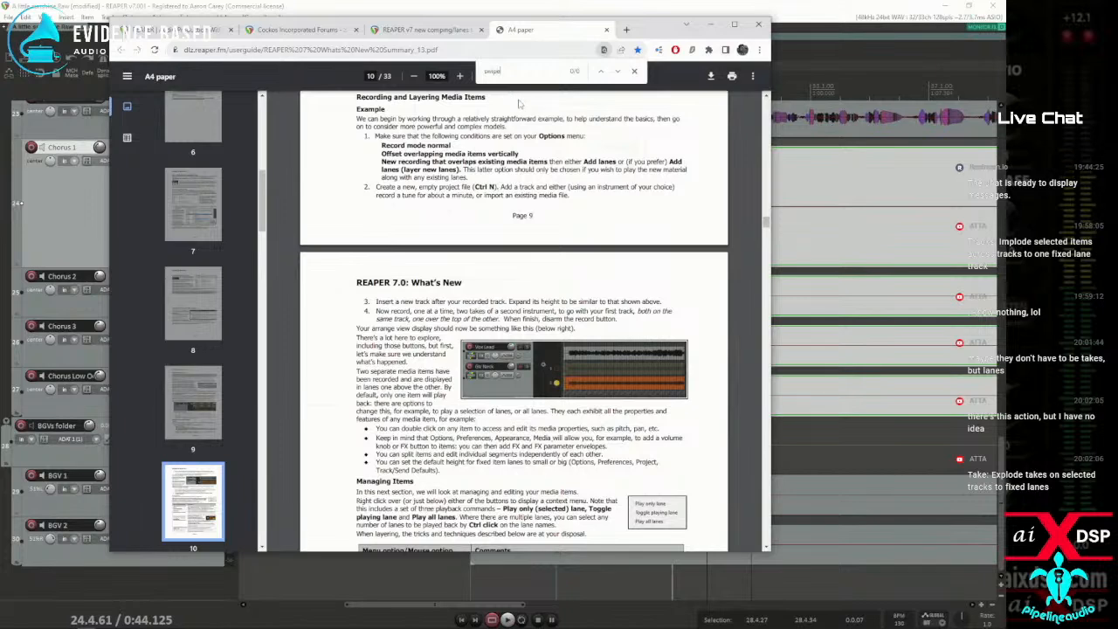
Search the PDF for "comp" instead and go through the first matches in the fixed media item lanes pages
{"action": "left_click_drag", "start_coordinate": [511, 75], "coordinate": [387, 79]}
{"action": "key", "text": "BackSpace"}
{"action": "type", "text": "p"}
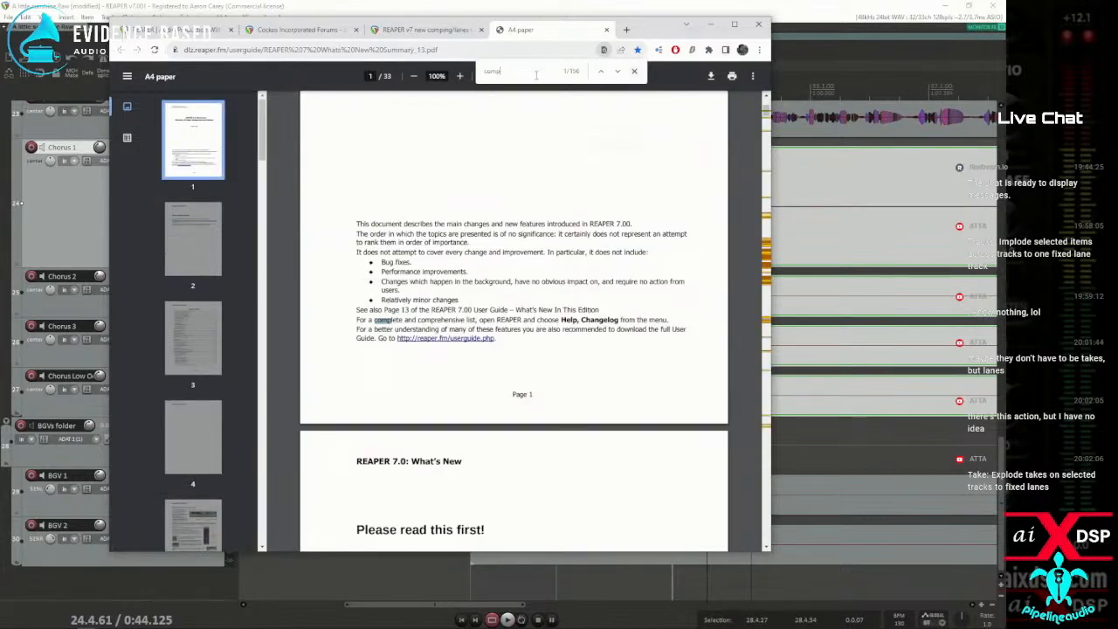
{"action": "left_click", "coordinate": [614, 74]}
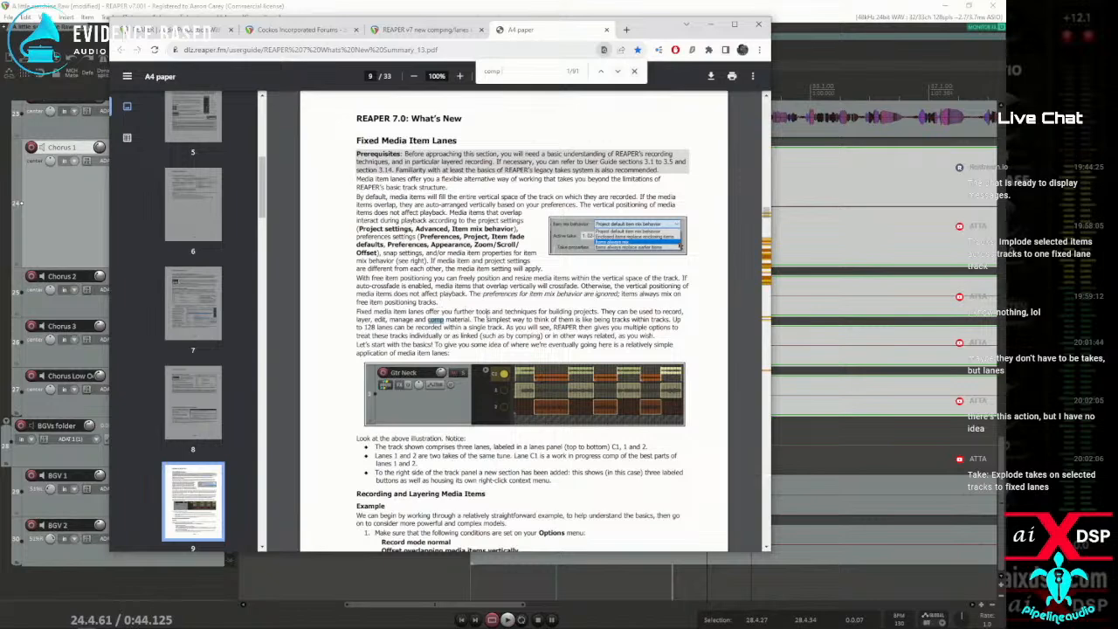
{"action": "scroll", "coordinate": [480, 337], "scroll_direction": "down", "scroll_amount": 3}
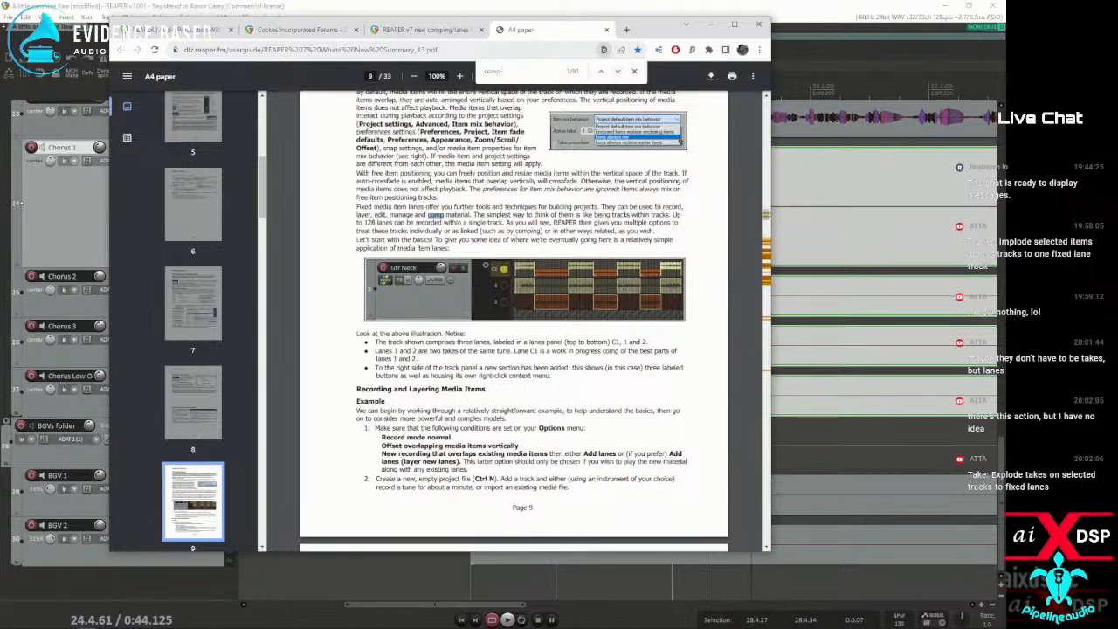
{"action": "left_click", "coordinate": [618, 72]}
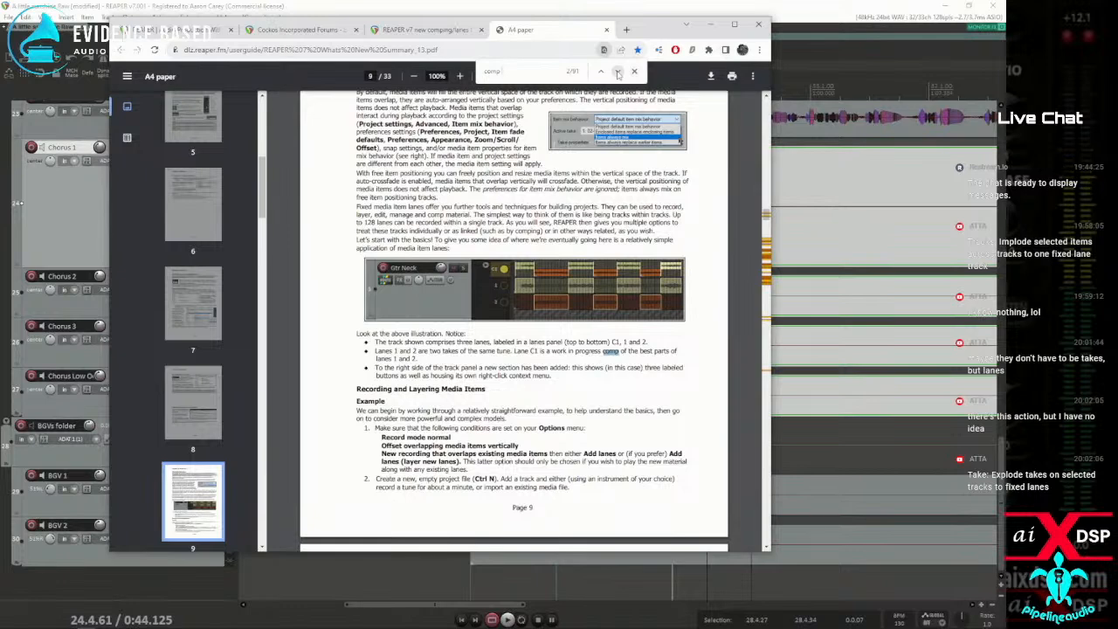
{"action": "left_click", "coordinate": [617, 73]}
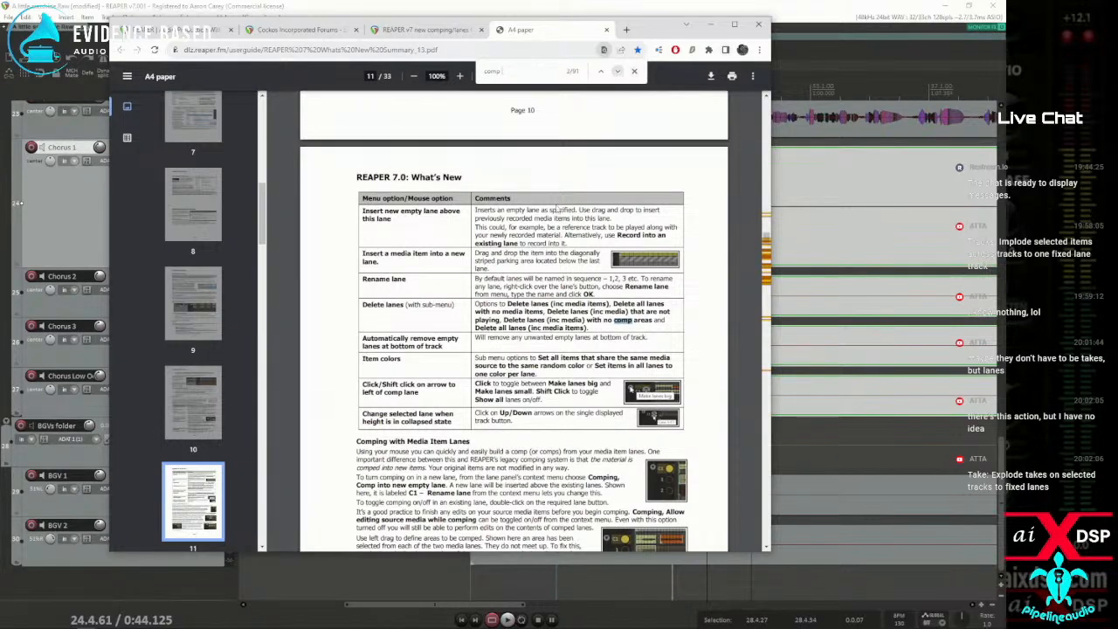
Read the Comping with Media Item Lanes section and the comp command tables, and move the browser aside
{"action": "scroll", "coordinate": [587, 154], "scroll_direction": "down", "scroll_amount": 3}
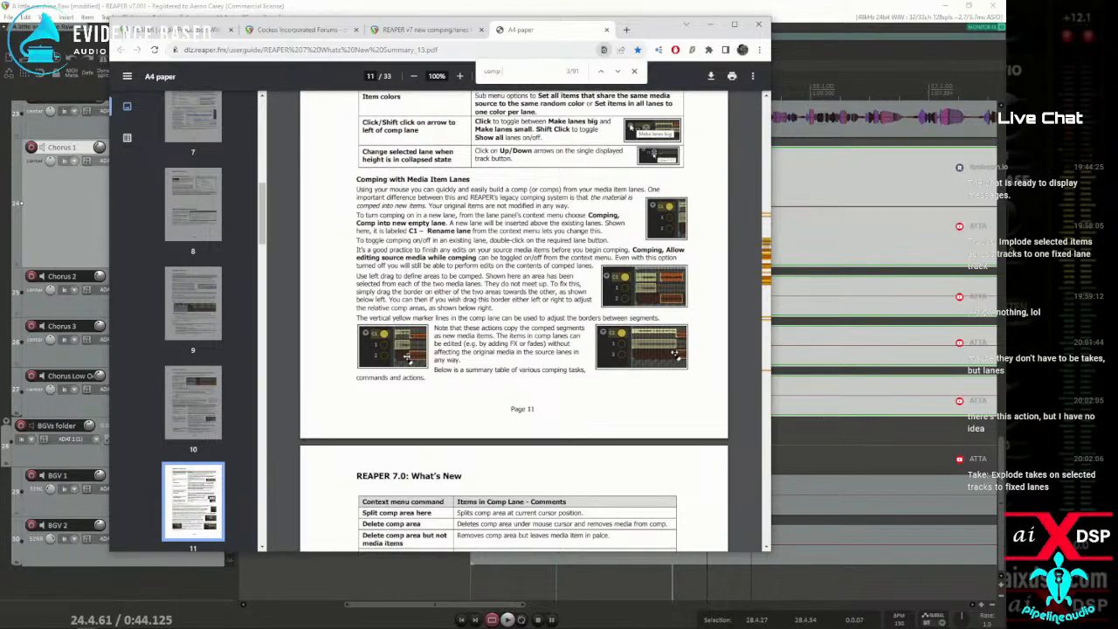
{"action": "scroll", "coordinate": [465, 303], "scroll_direction": "down", "scroll_amount": 3}
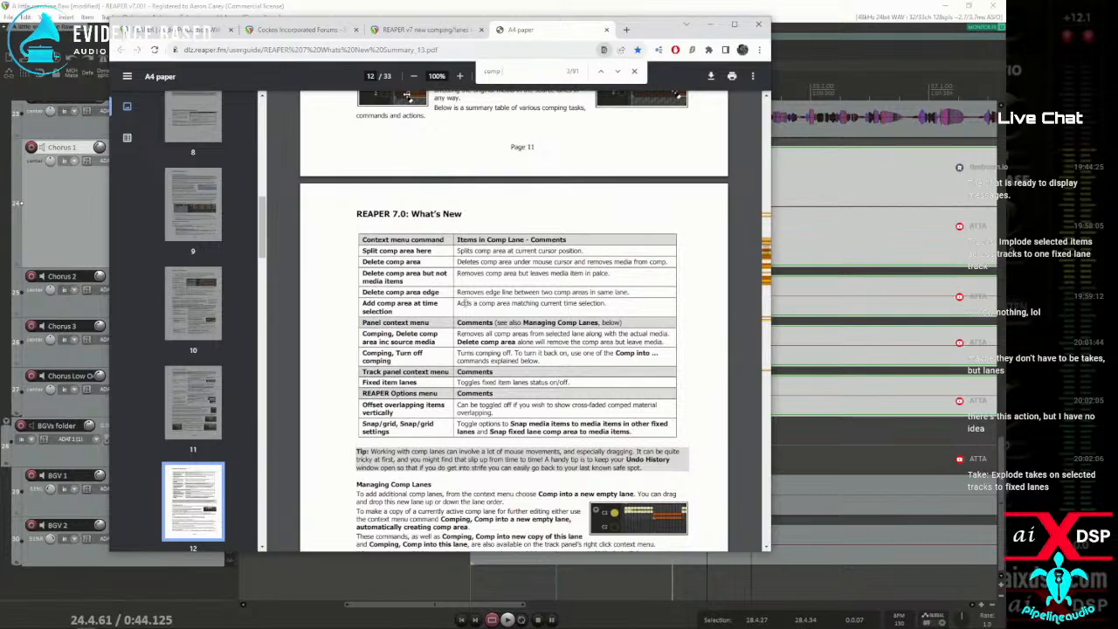
{"action": "scroll", "coordinate": [466, 303], "scroll_direction": "down", "scroll_amount": 2}
{"action": "scroll", "coordinate": [515, 321], "scroll_direction": "up", "scroll_amount": 5}
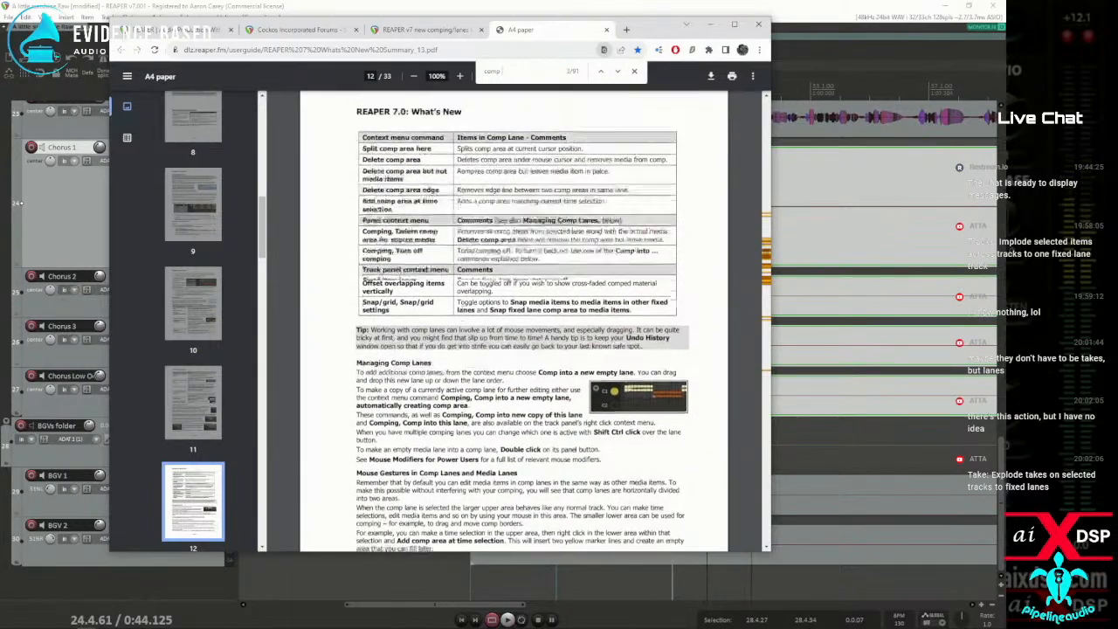
{"action": "scroll", "coordinate": [514, 320], "scroll_direction": "up", "scroll_amount": 1}
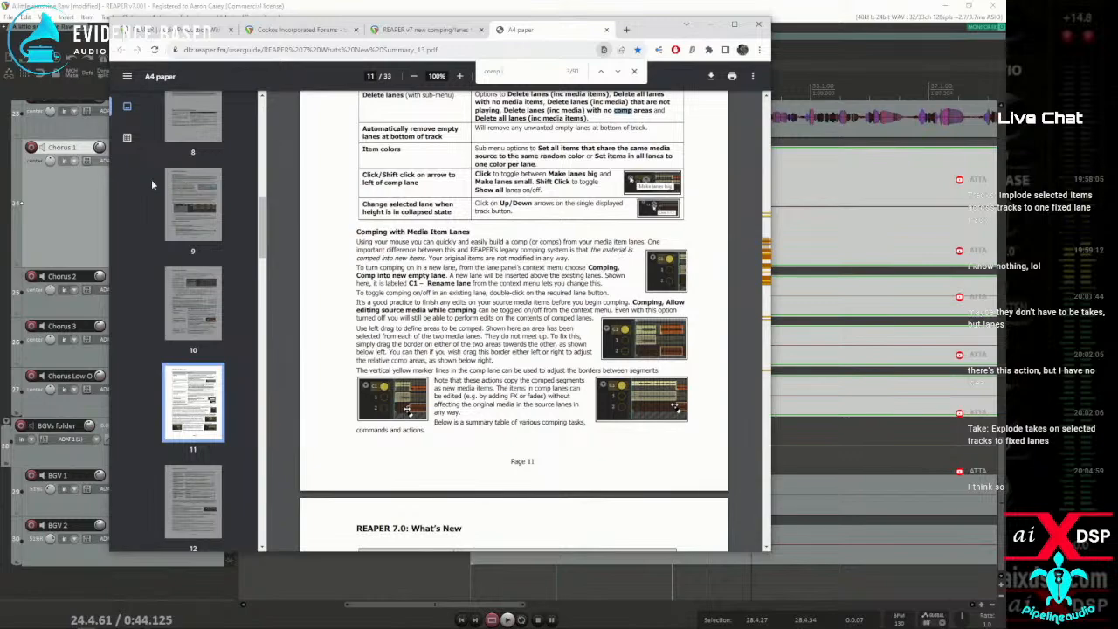
{"action": "left_click_drag", "start_coordinate": [651, 36], "coordinate": [0, 74]}
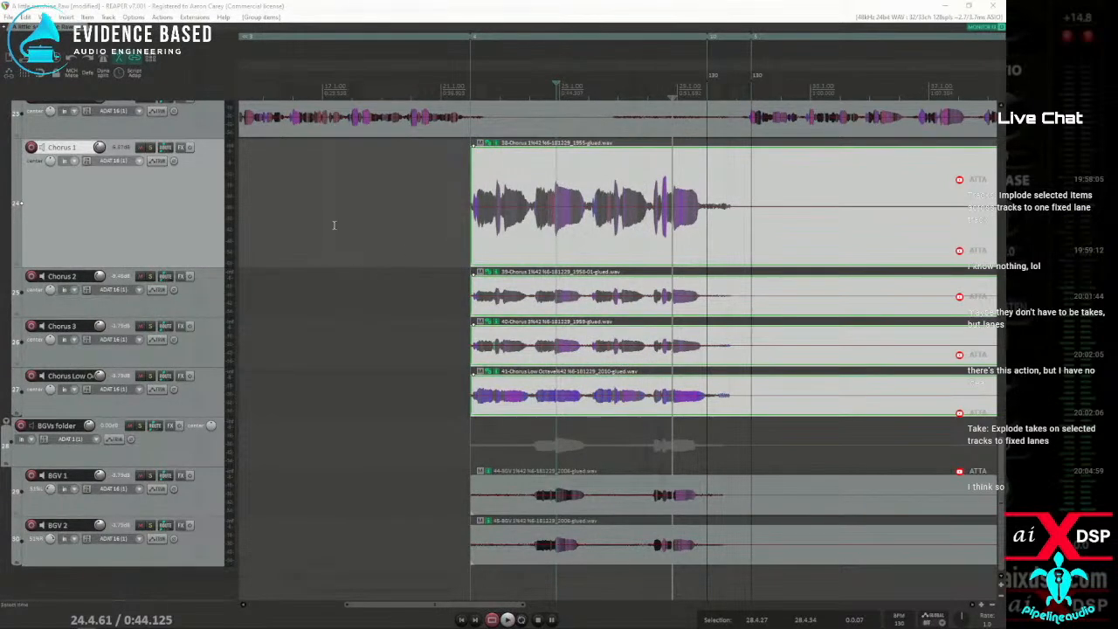
Filter the actions for "tracks fixed" and run "Tracks: Implode selected items across tracks to one fixed lane track" on the four chorus items
{"action": "left_click_drag", "start_coordinate": [413, 197], "coordinate": [779, 415]}
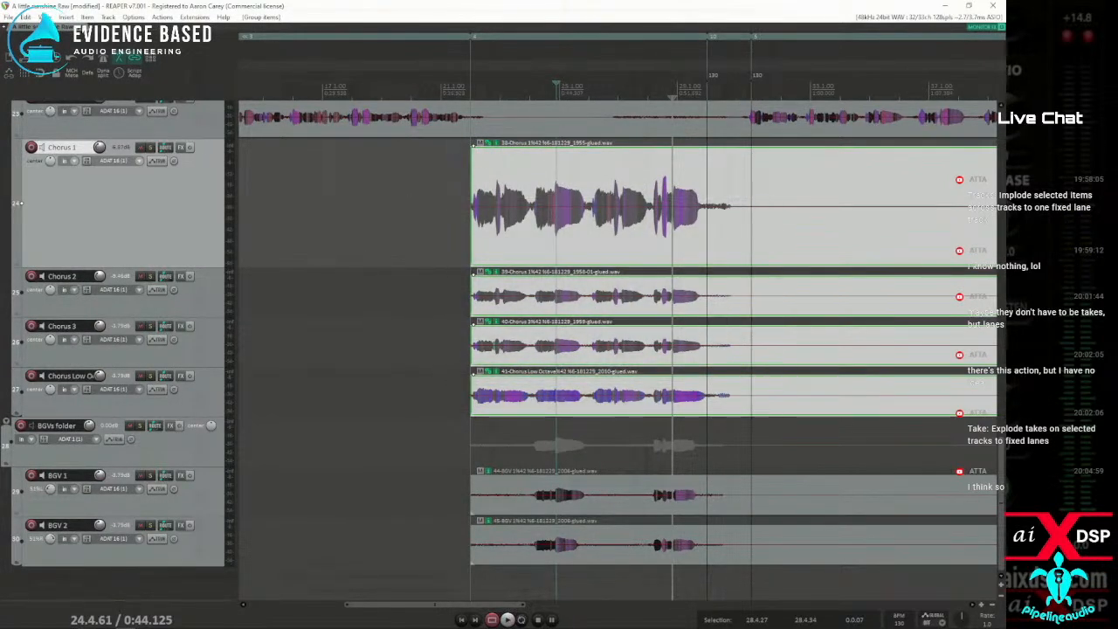
{"action": "left_click", "coordinate": [162, 17]}
{"action": "left_click", "coordinate": [220, 19]}
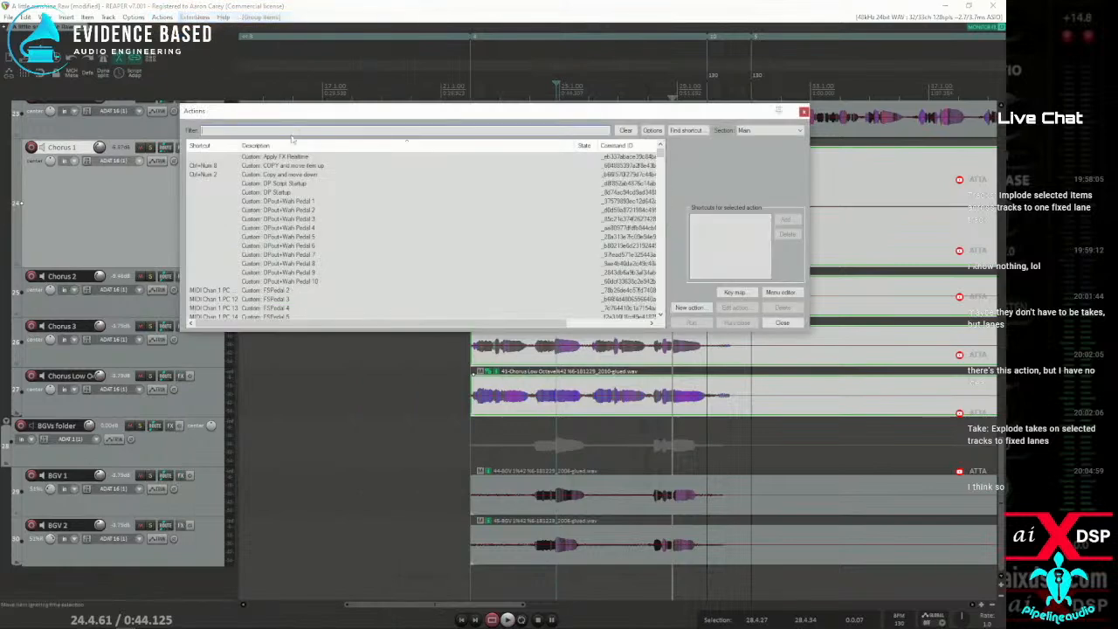
{"action": "type", "text": "tracks"}
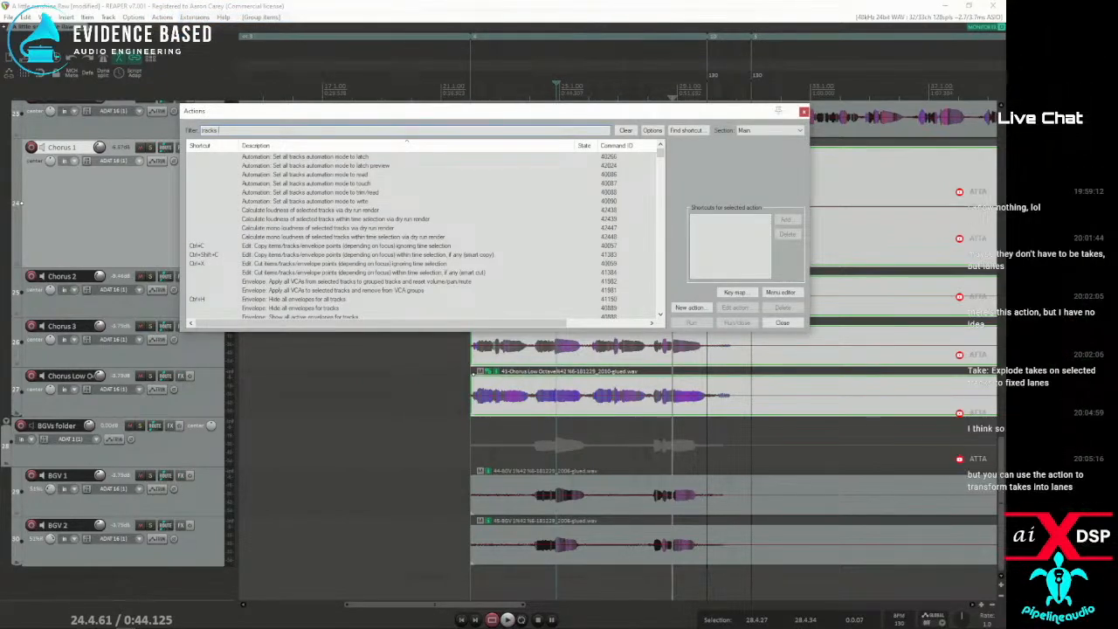
{"action": "type", "text": " lanes"}
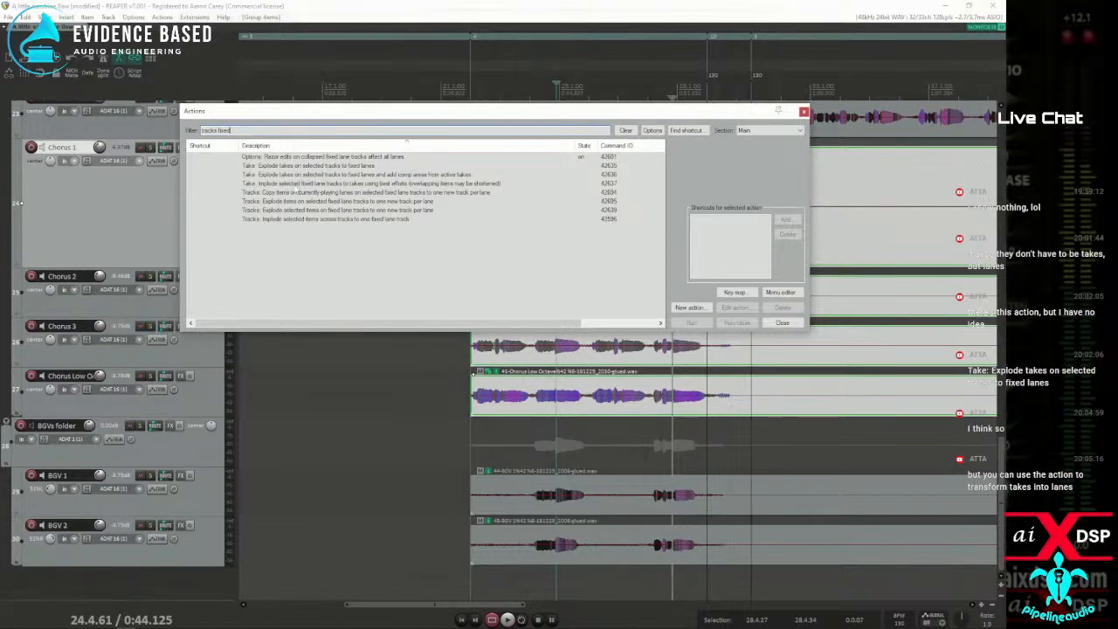
{"action": "left_click", "coordinate": [295, 184]}
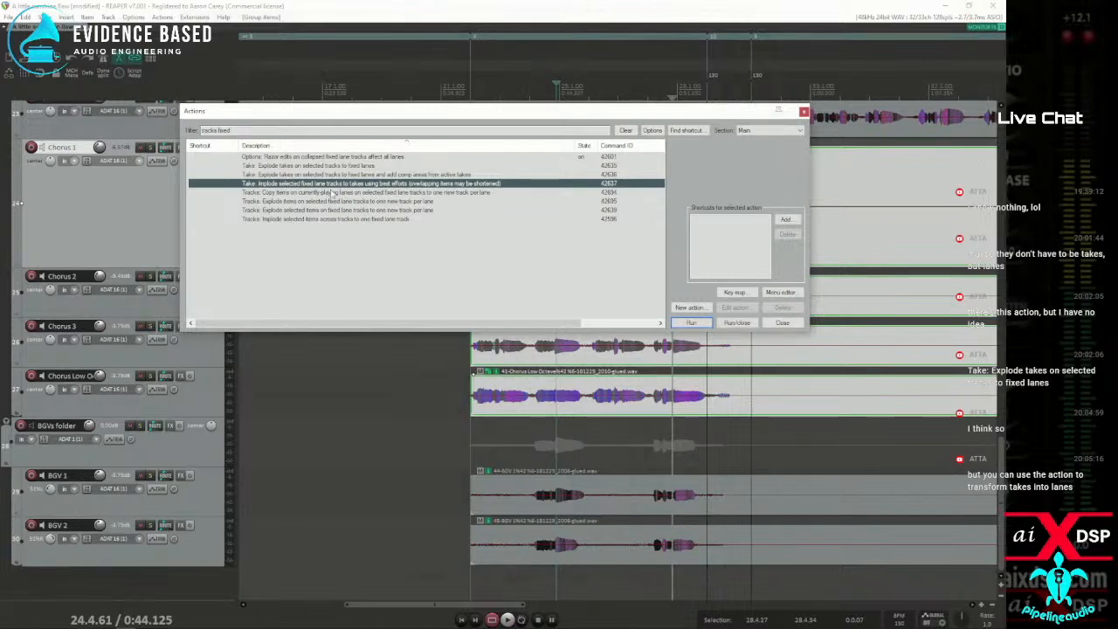
{"action": "left_click", "coordinate": [289, 219]}
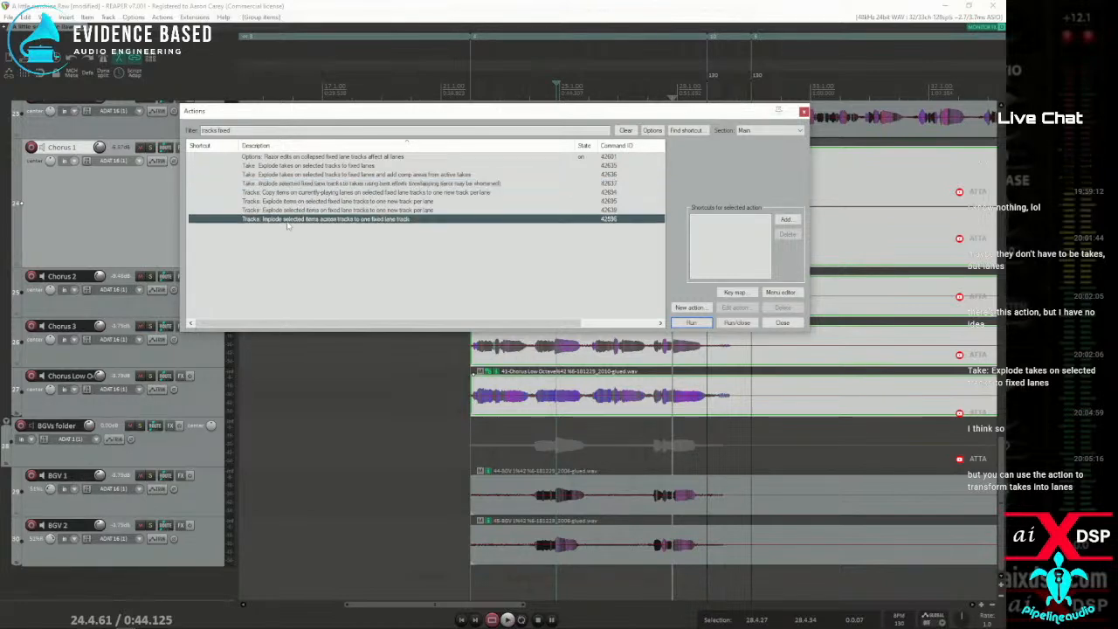
{"action": "left_click", "coordinate": [701, 323]}
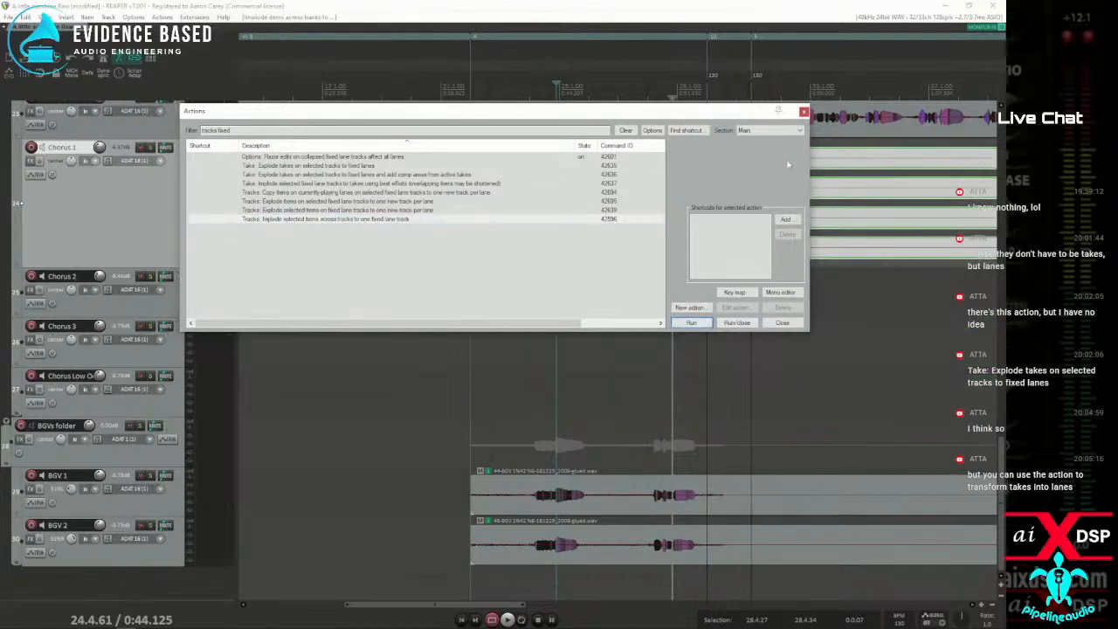
{"action": "left_click", "coordinate": [789, 324]}
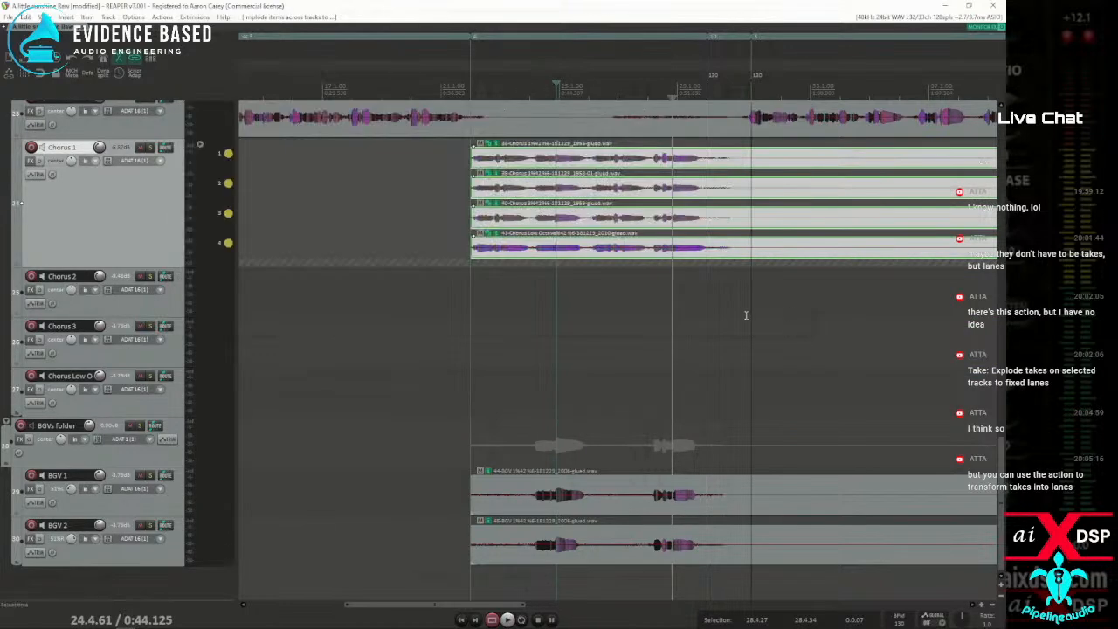
Place the edit cursor at 23.1.18 near the start of the chorus items and increase the Chorus 1 track's height
{"action": "scroll", "coordinate": [766, 319], "scroll_direction": "down", "scroll_amount": 2}
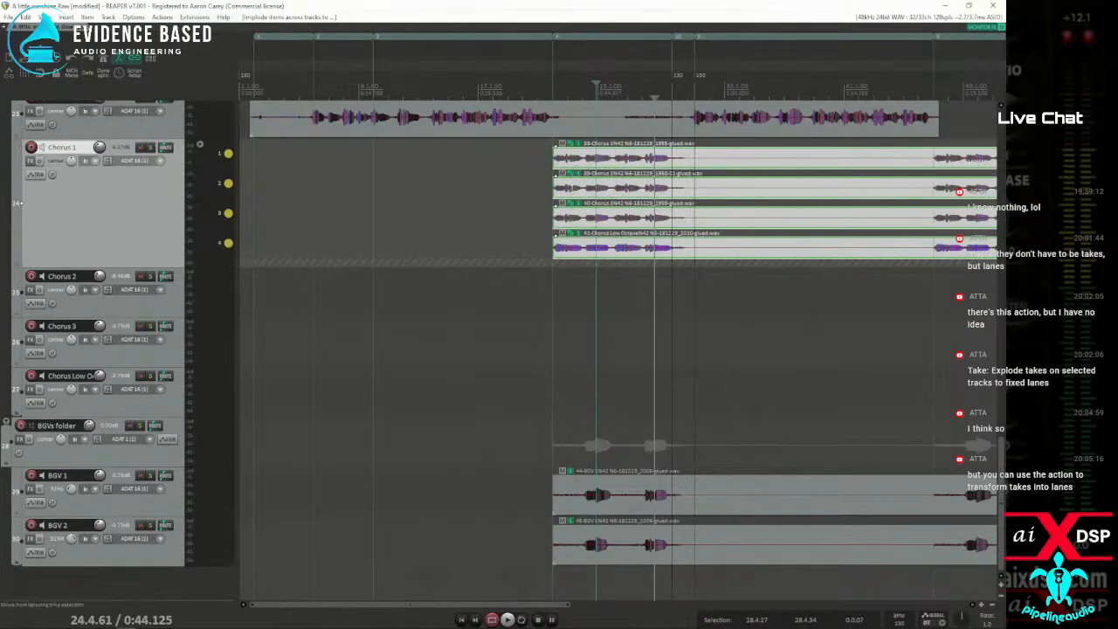
{"action": "left_click", "coordinate": [569, 187]}
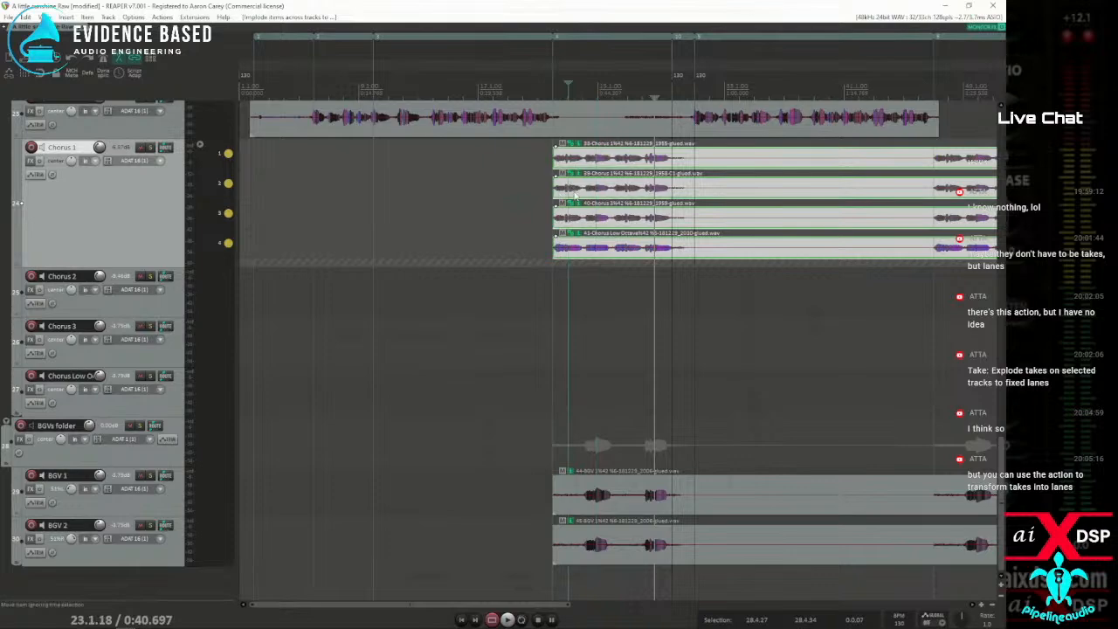
{"action": "left_click_drag", "start_coordinate": [150, 267], "coordinate": [150, 358]}
Reread the PDF's Comping with Media Item Lanes section and check the Chorus 1 item, track and empty-area options for a comping command
{"action": "left_click_drag", "start_coordinate": [0, 66], "coordinate": [375, 45]}
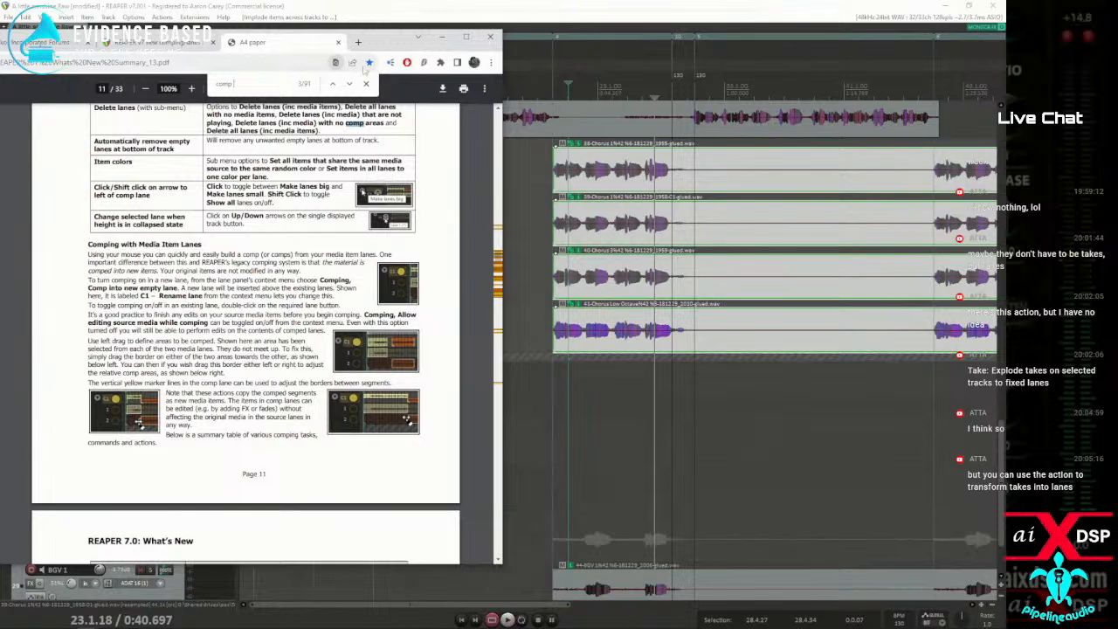
{"action": "left_click_drag", "start_coordinate": [385, 41], "coordinate": [0, 71]}
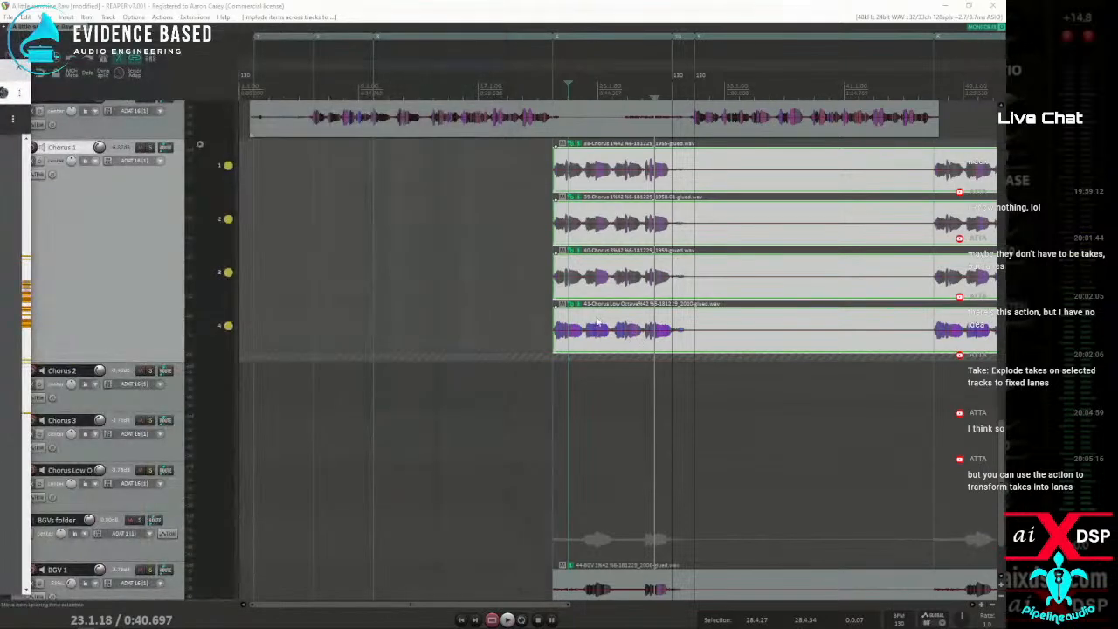
{"action": "right_click", "coordinate": [580, 356]}
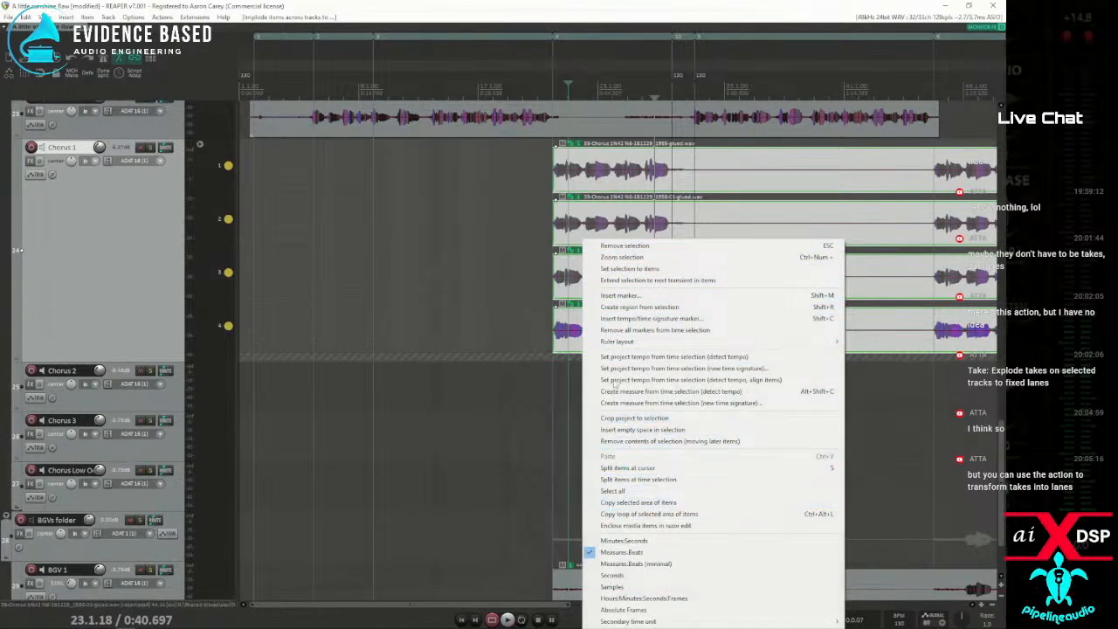
{"action": "right_click", "coordinate": [598, 164]}
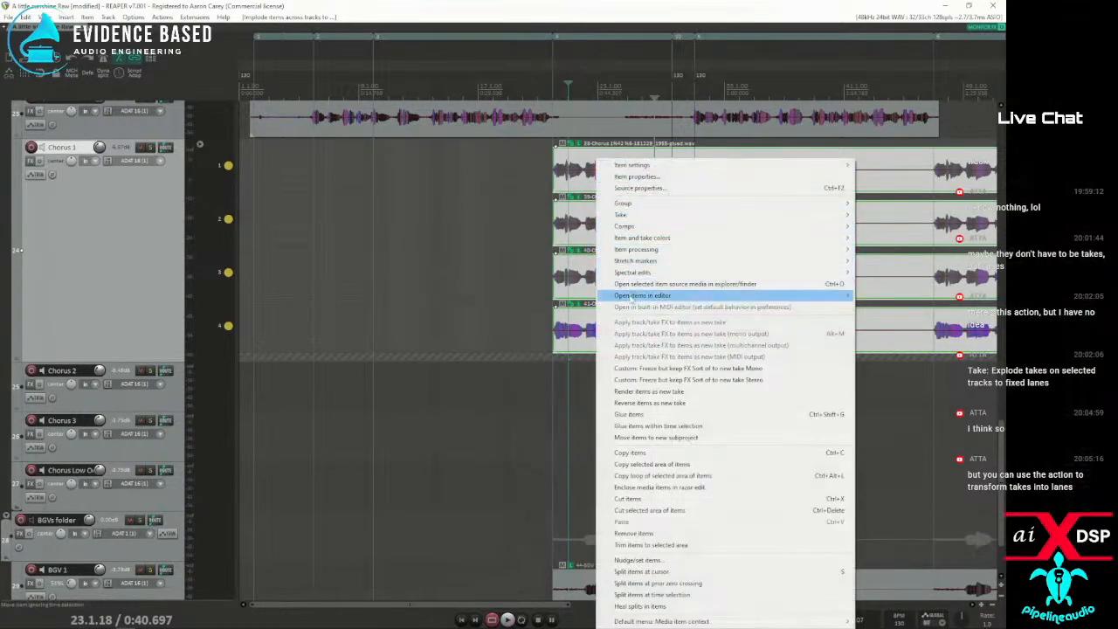
{"action": "right_click", "coordinate": [131, 216]}
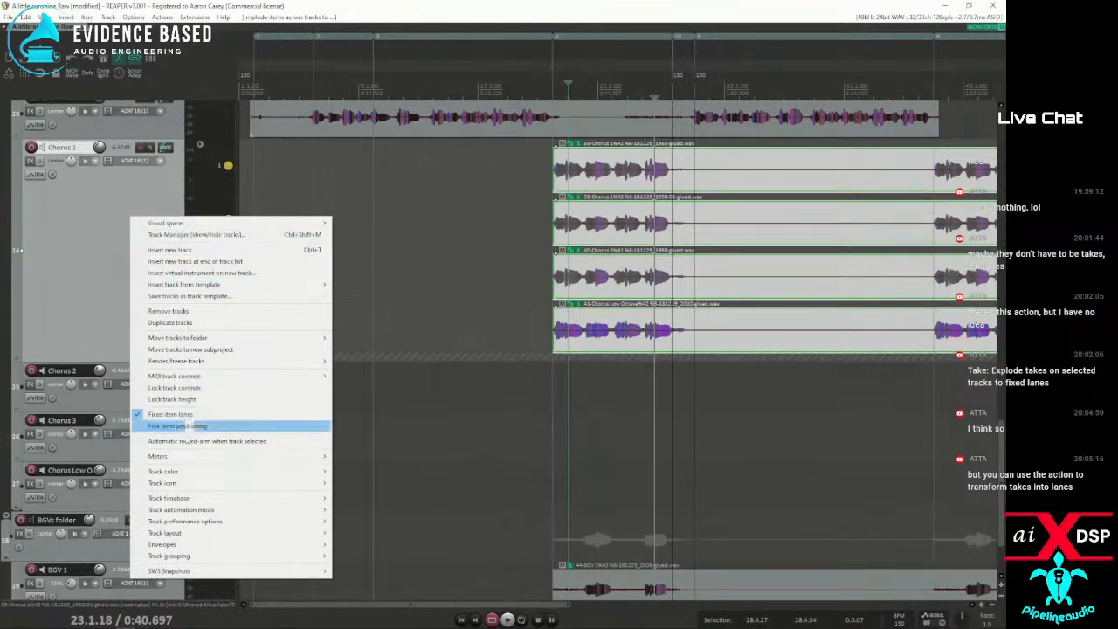
{"action": "key", "text": "Escape"}
{"action": "right_click", "coordinate": [512, 154]}
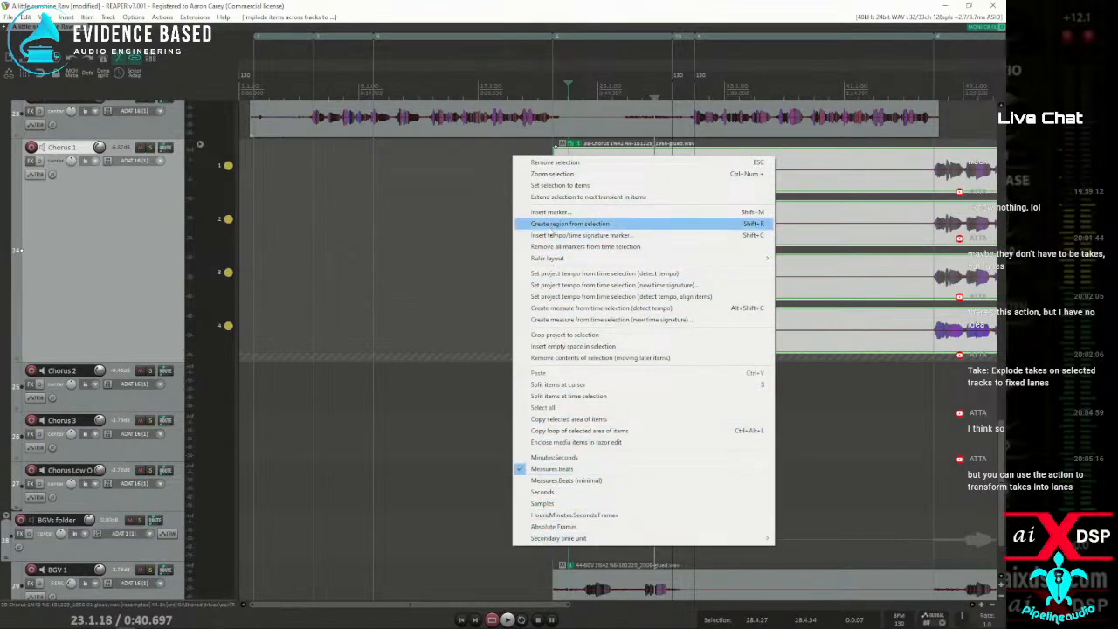
{"action": "left_click", "coordinate": [452, 360]}
{"action": "right_click", "coordinate": [451, 360]}
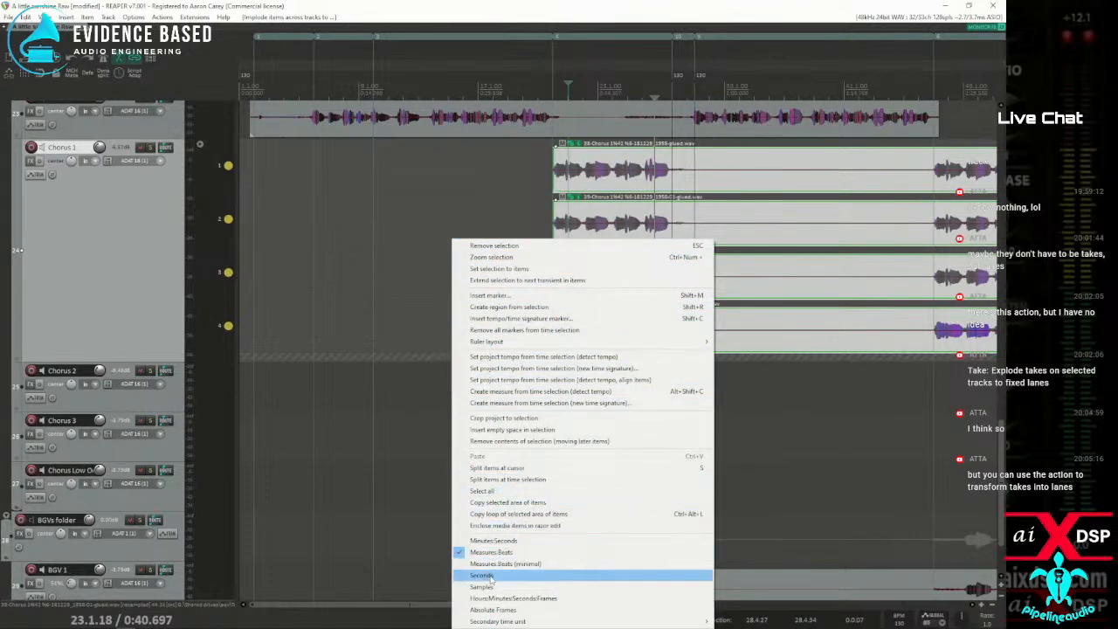
{"action": "left_click_drag", "start_coordinate": [0, 77], "coordinate": [342, 46]}
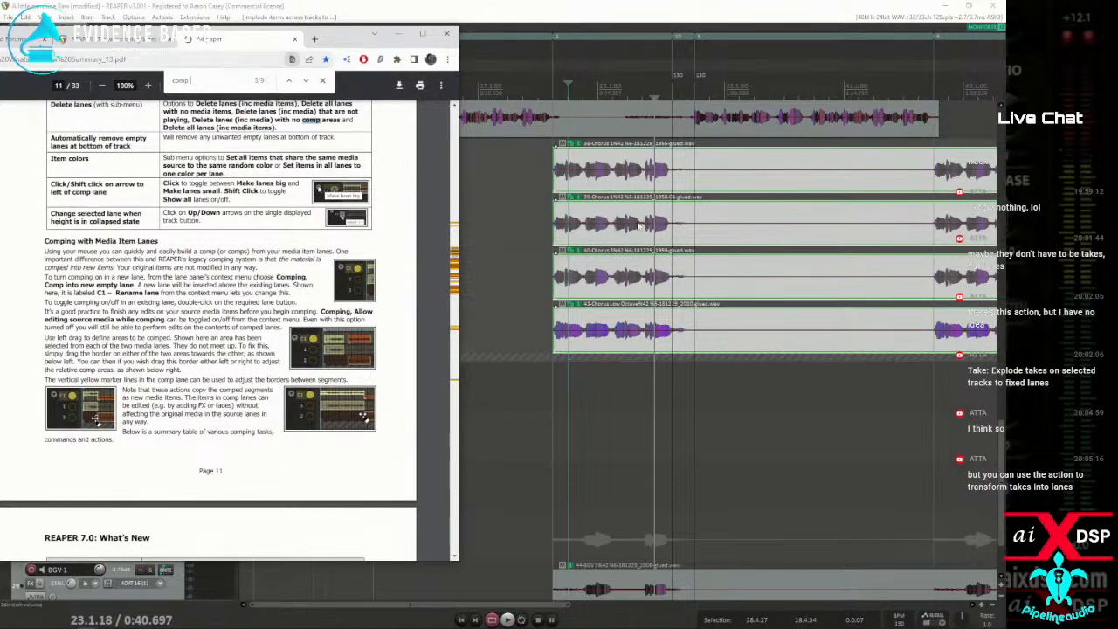
{"action": "left_click", "coordinate": [375, 35]}
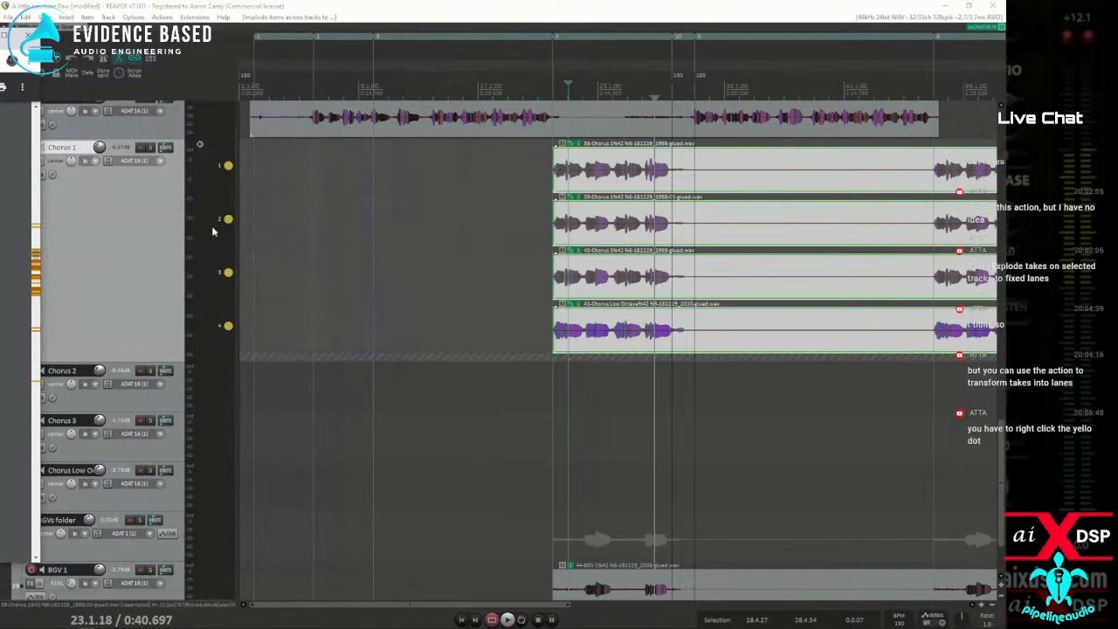
Turn on comping for the Chorus 1 track from lane 1, using Comp into new empty lane
{"action": "right_click", "coordinate": [211, 179]}
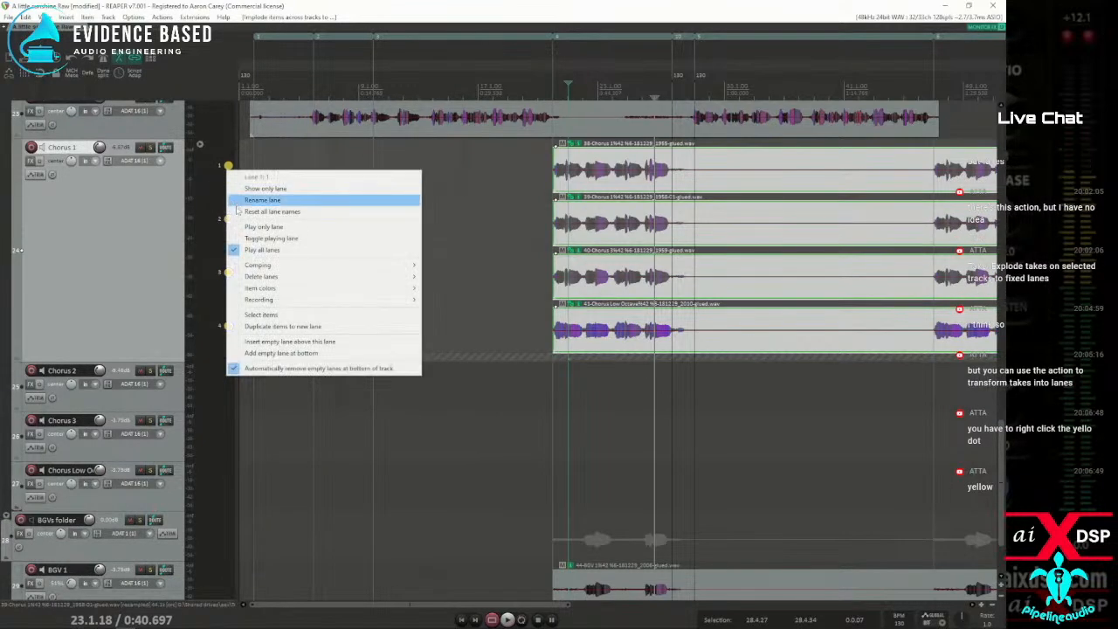
{"action": "mouse_move", "coordinate": [261, 268]}
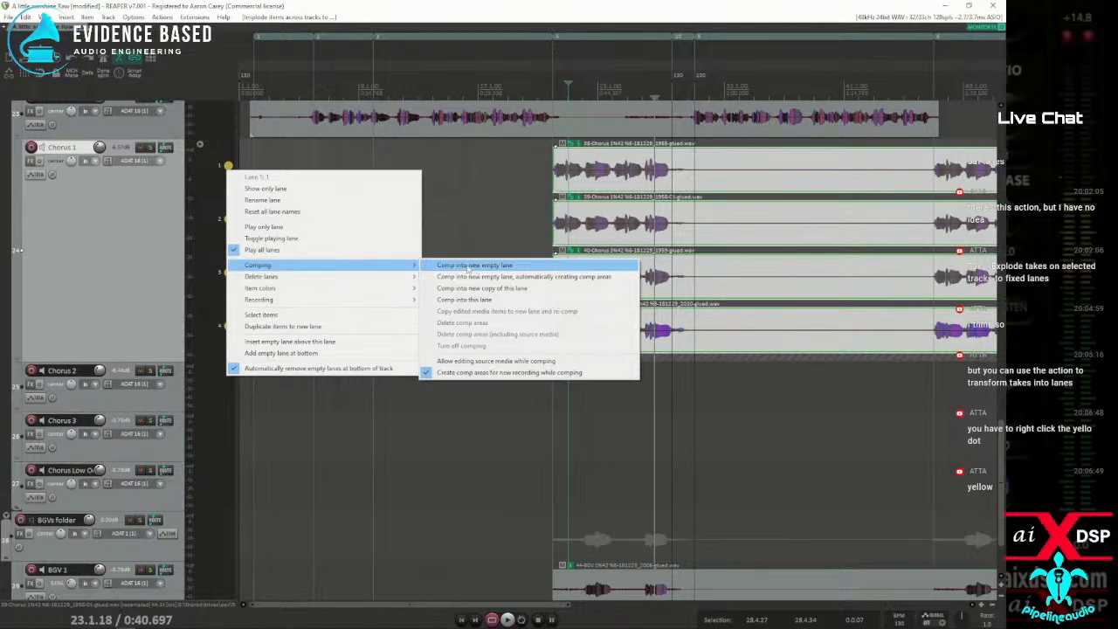
{"action": "key", "text": "Escape"}
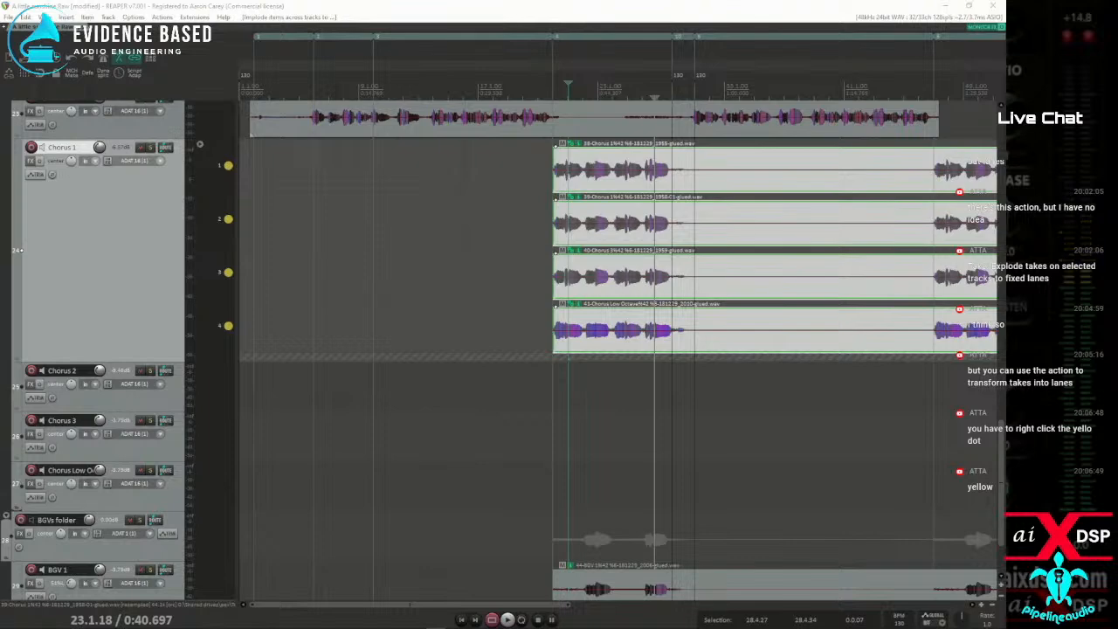
{"action": "right_click", "coordinate": [227, 166]}
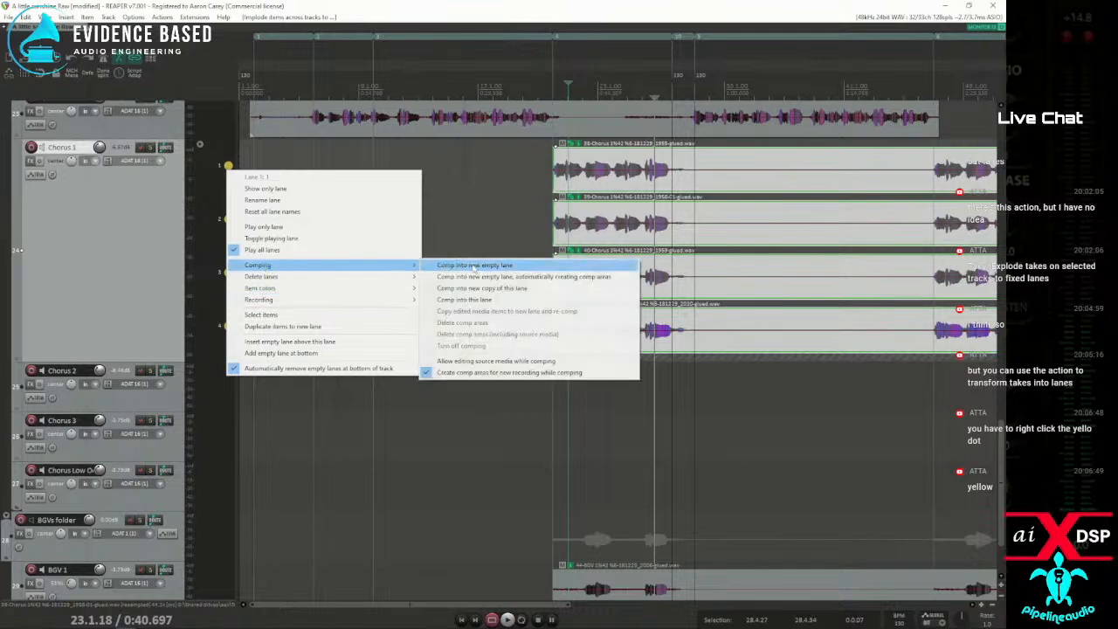
{"action": "left_click", "coordinate": [476, 265]}
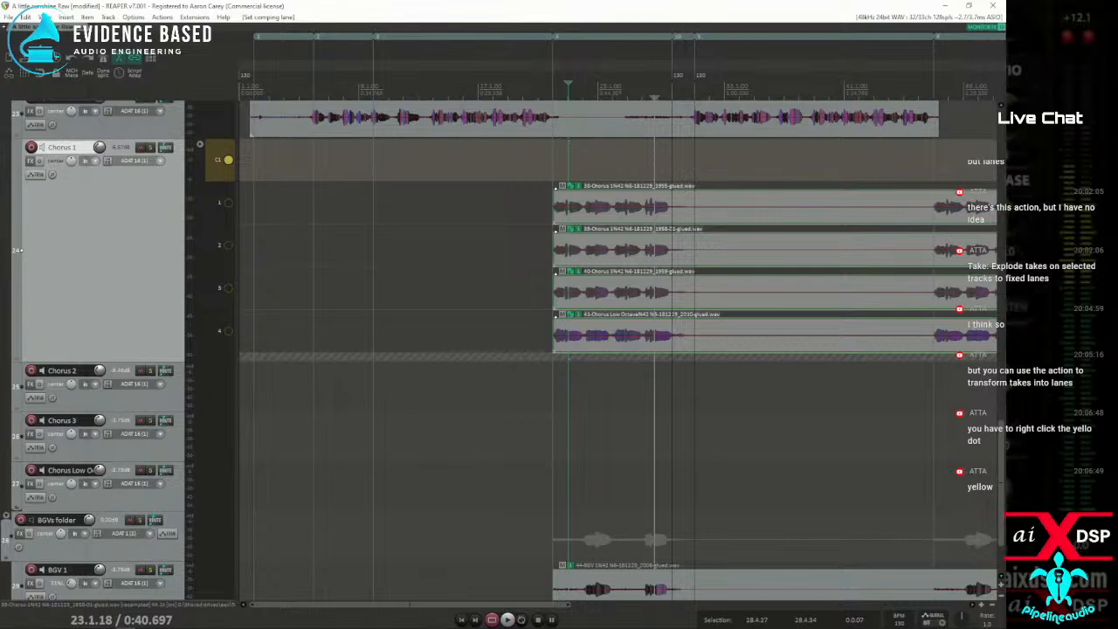
Rename the comping lane C1 on the Chorus 1 track as "comp"
{"action": "right_click", "coordinate": [225, 165]}
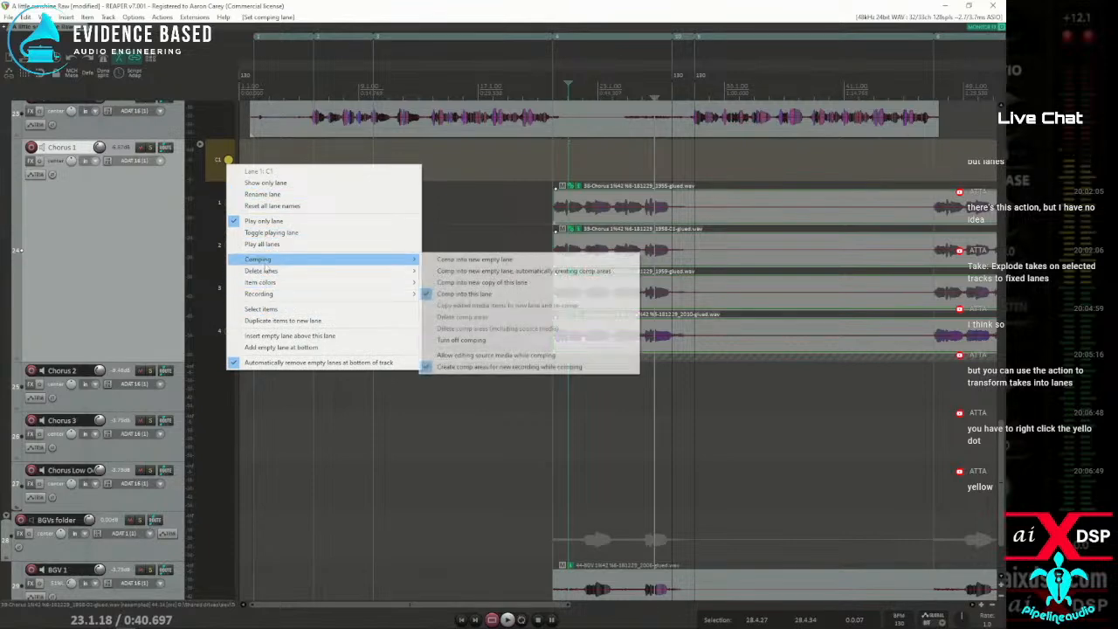
{"action": "left_click", "coordinate": [264, 194]}
{"action": "type", "text": "comp"}
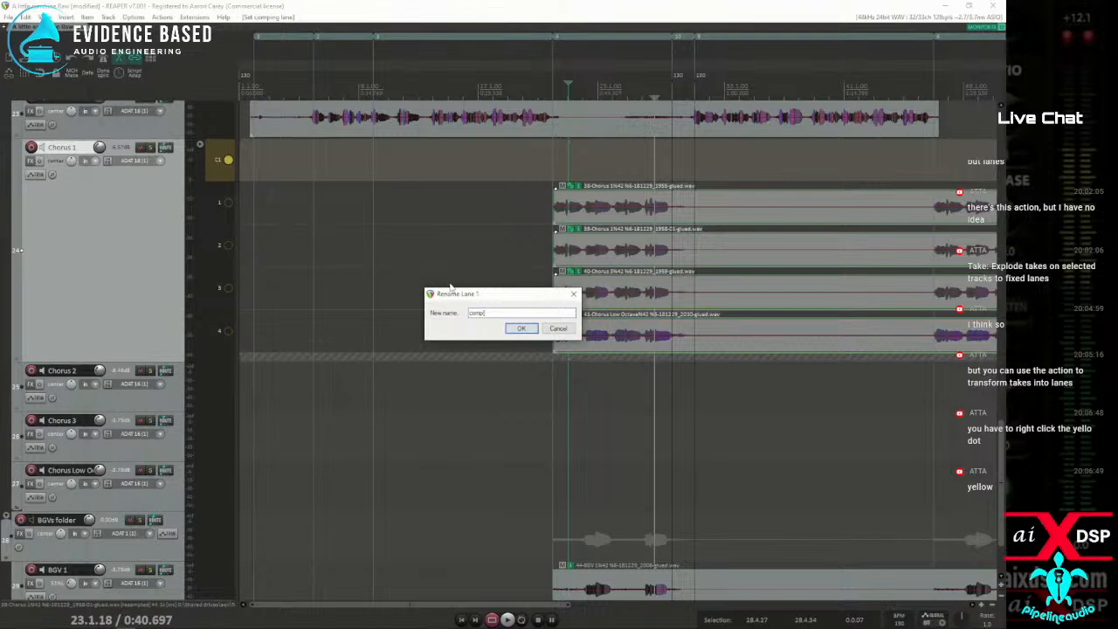
{"action": "left_click", "coordinate": [521, 329]}
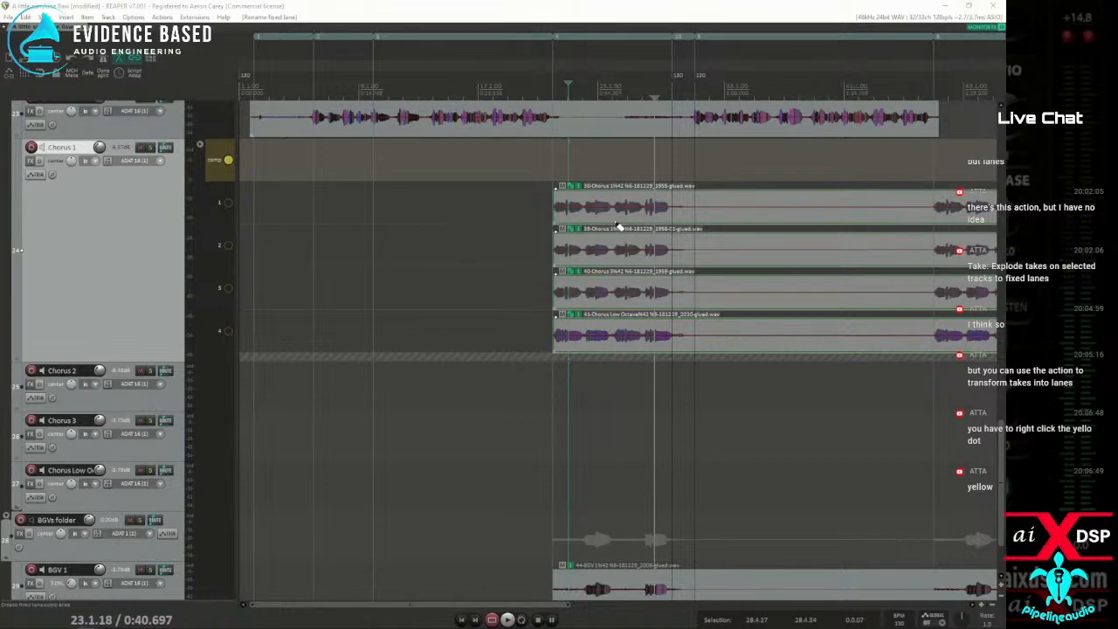
Swipe adjoining comp areas on lanes 1, 2 and 3 over the first chorus phrases, from about bar 24 to bar 31
{"action": "left_click_drag", "start_coordinate": [591, 219], "coordinate": [659, 255]}
{"action": "left_click_drag", "start_coordinate": [674, 256], "coordinate": [690, 258]}
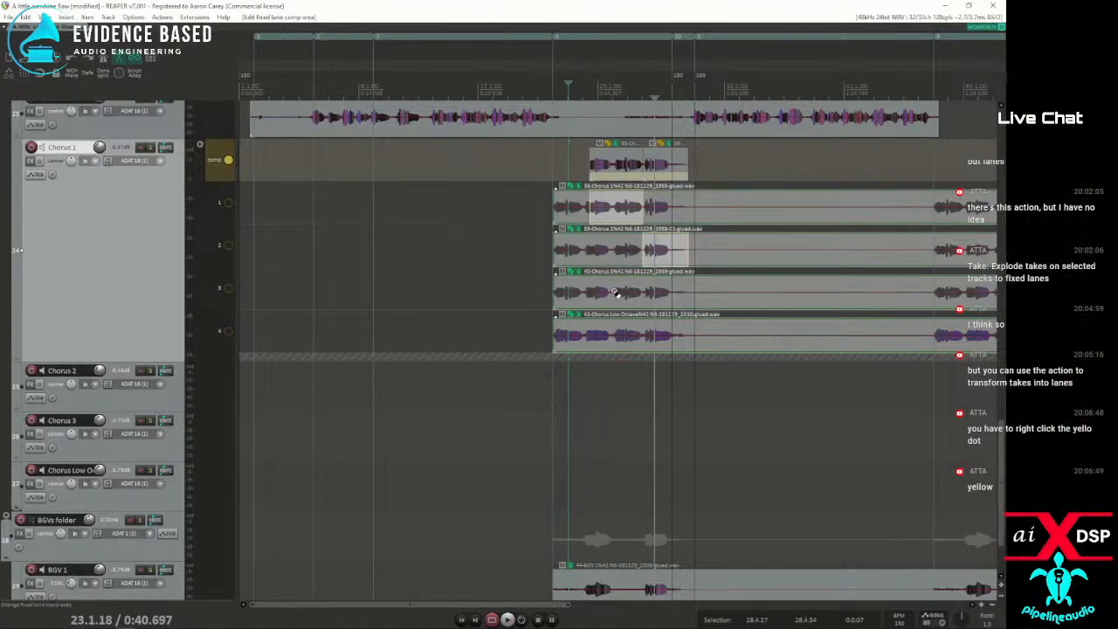
{"action": "left_click_drag", "start_coordinate": [632, 298], "coordinate": [658, 296]}
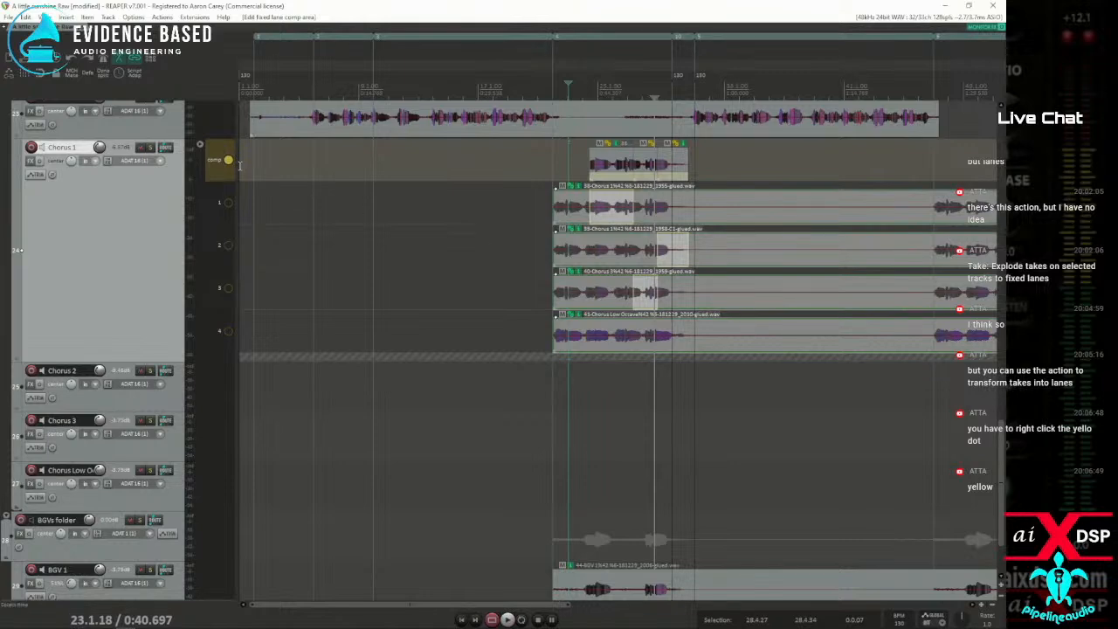
Switch the Chorus 1 track's playing lane from the comp lane to source lane 1, followed by source lane 2
{"action": "left_click", "coordinate": [228, 201]}
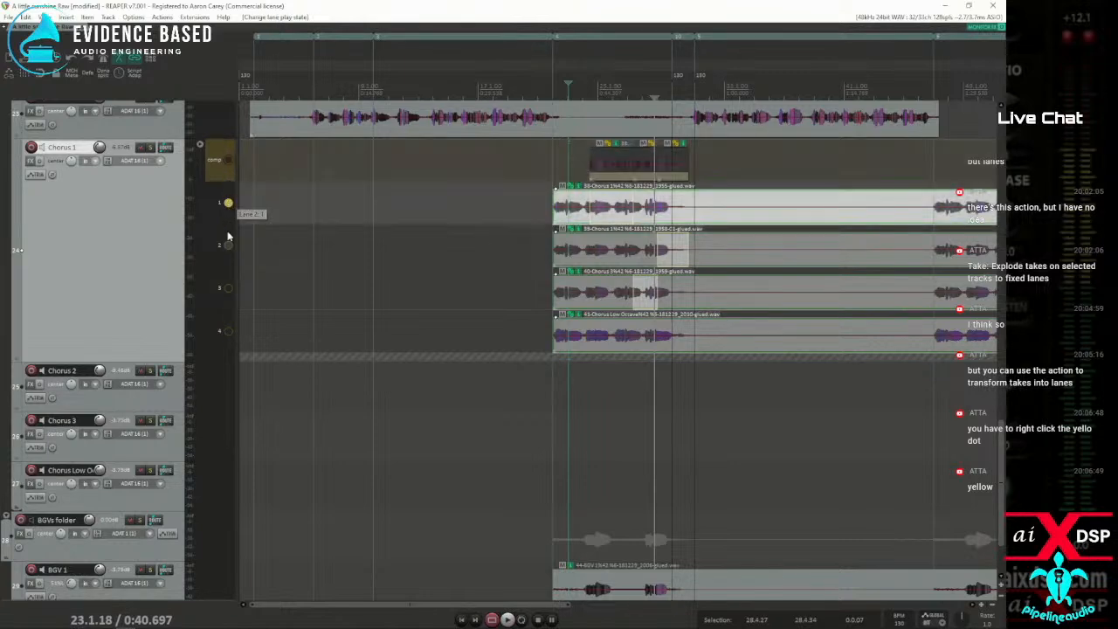
{"action": "left_click", "coordinate": [228, 244]}
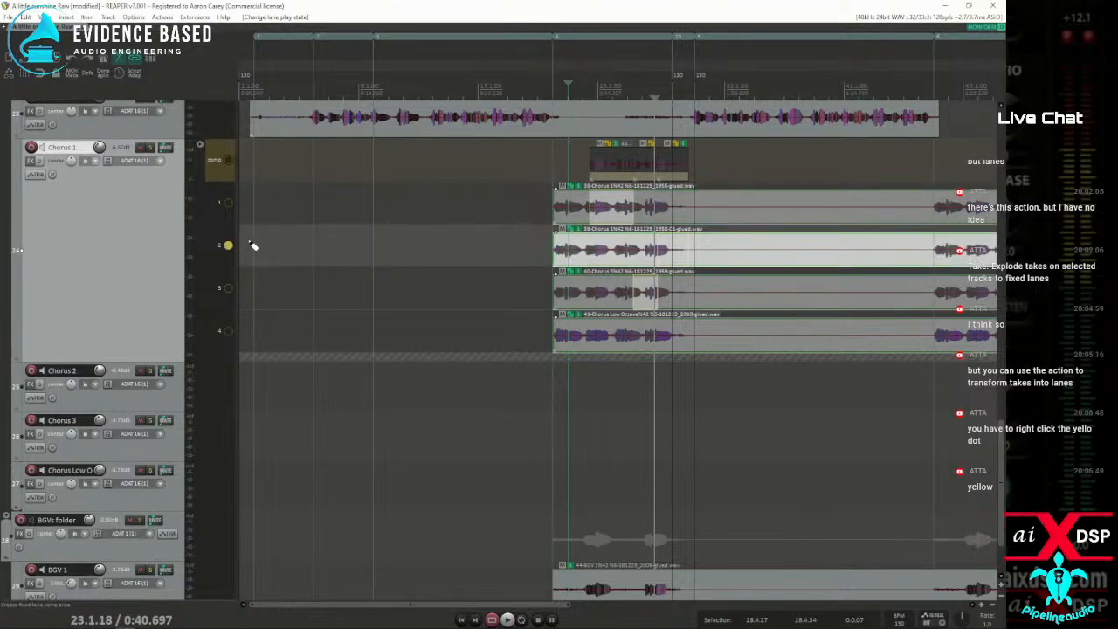
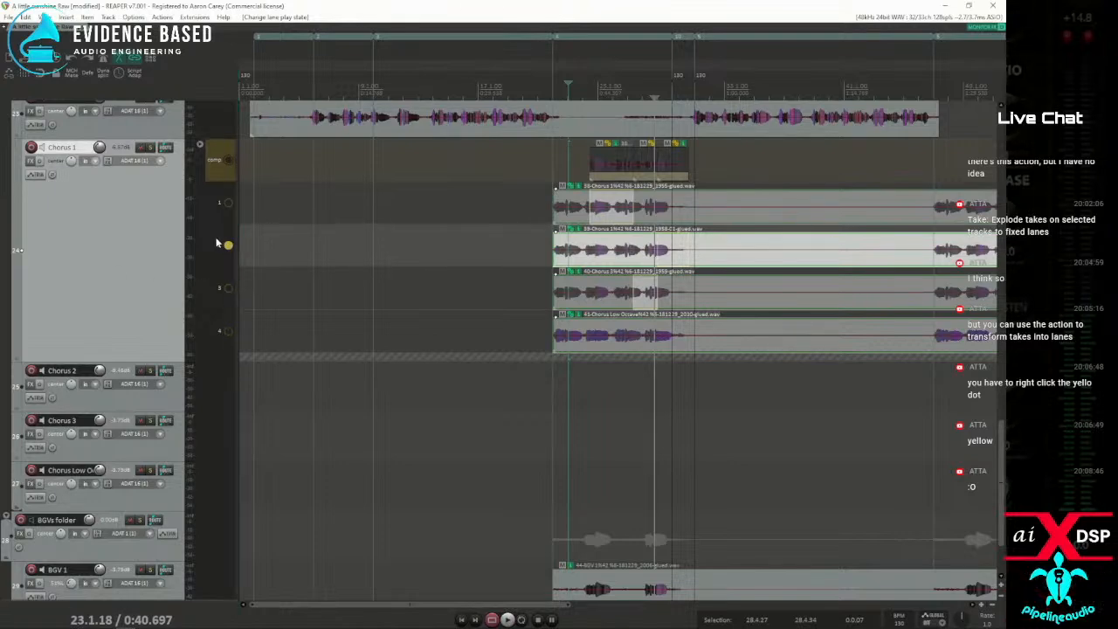
Allow editing source media while comping on the Chorus 1 track and move its grouped source items about one bar earlier
{"action": "right_click", "coordinate": [210, 175]}
{"action": "mouse_move", "coordinate": [268, 262]}
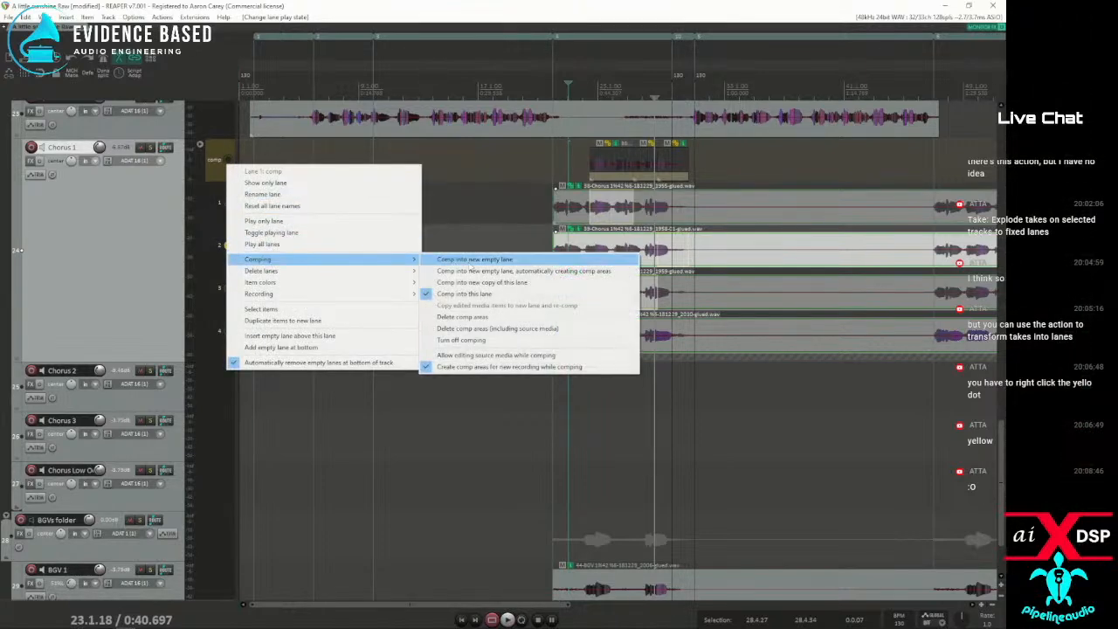
{"action": "left_click", "coordinate": [455, 358]}
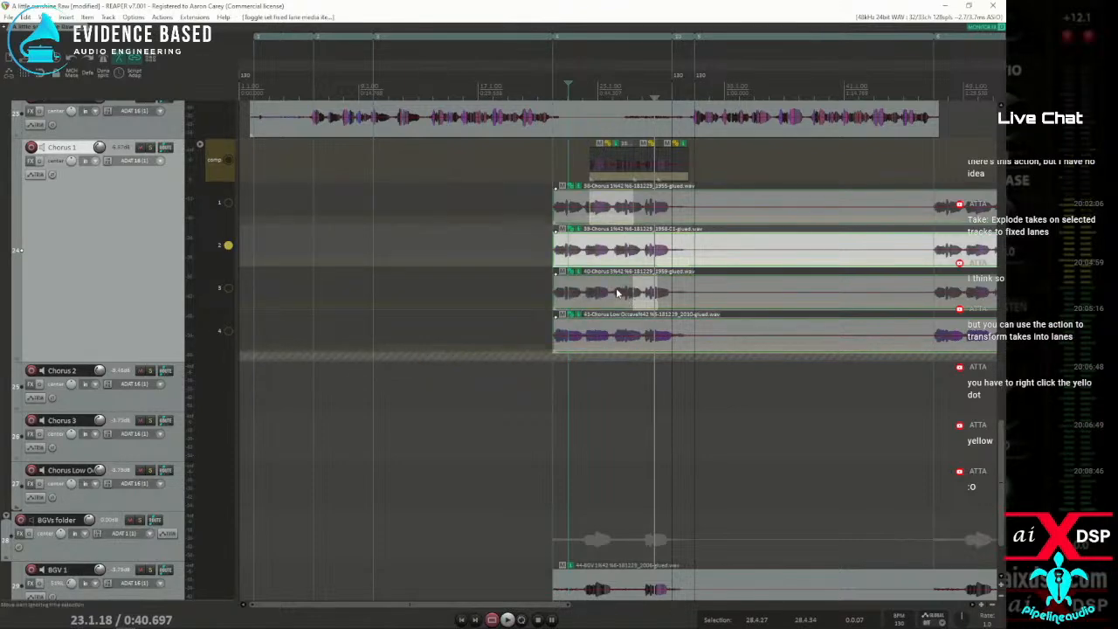
{"action": "left_click_drag", "start_coordinate": [630, 244], "coordinate": [606, 246]}
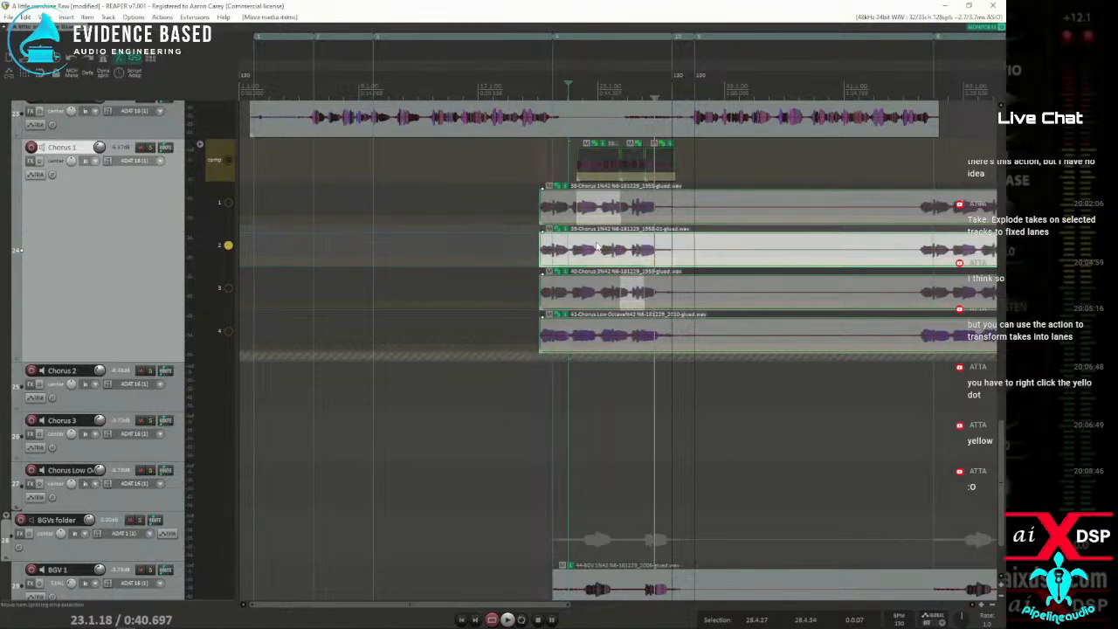
Ungroup the Chorus 1 source items, and shift the lane 2 and lane 3 items earlier and the lane 4 item later
{"action": "left_click_drag", "start_coordinate": [550, 199], "coordinate": [703, 344]}
{"action": "key", "text": "u"}
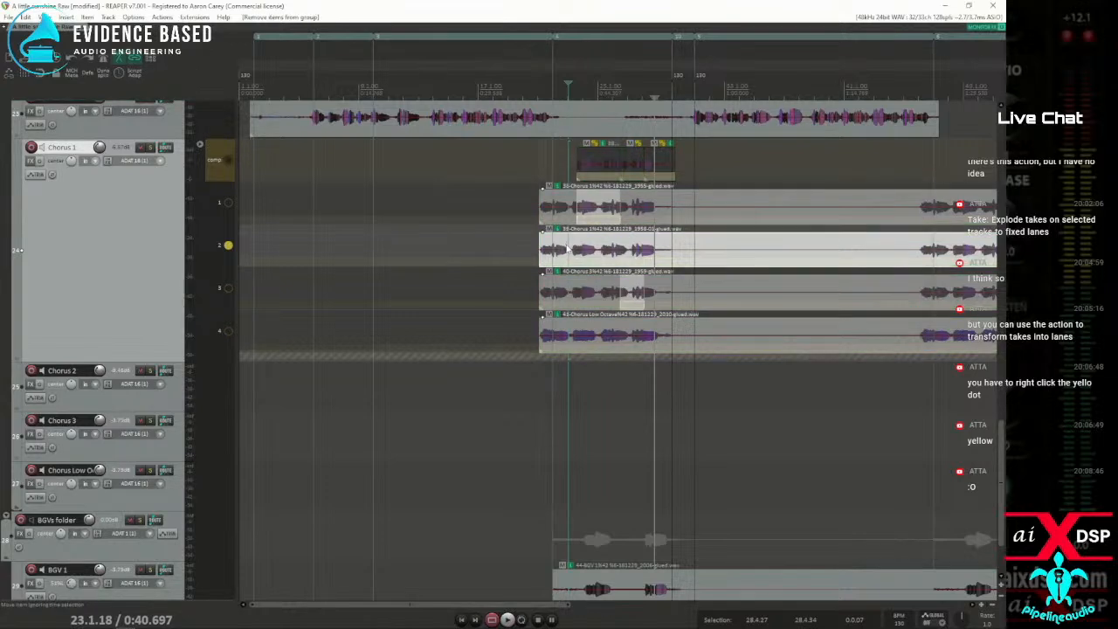
{"action": "left_click", "coordinate": [615, 242]}
{"action": "left_click_drag", "start_coordinate": [625, 243], "coordinate": [594, 248]}
{"action": "left_click_drag", "start_coordinate": [672, 286], "coordinate": [632, 290]}
{"action": "left_click_drag", "start_coordinate": [673, 327], "coordinate": [699, 327]}
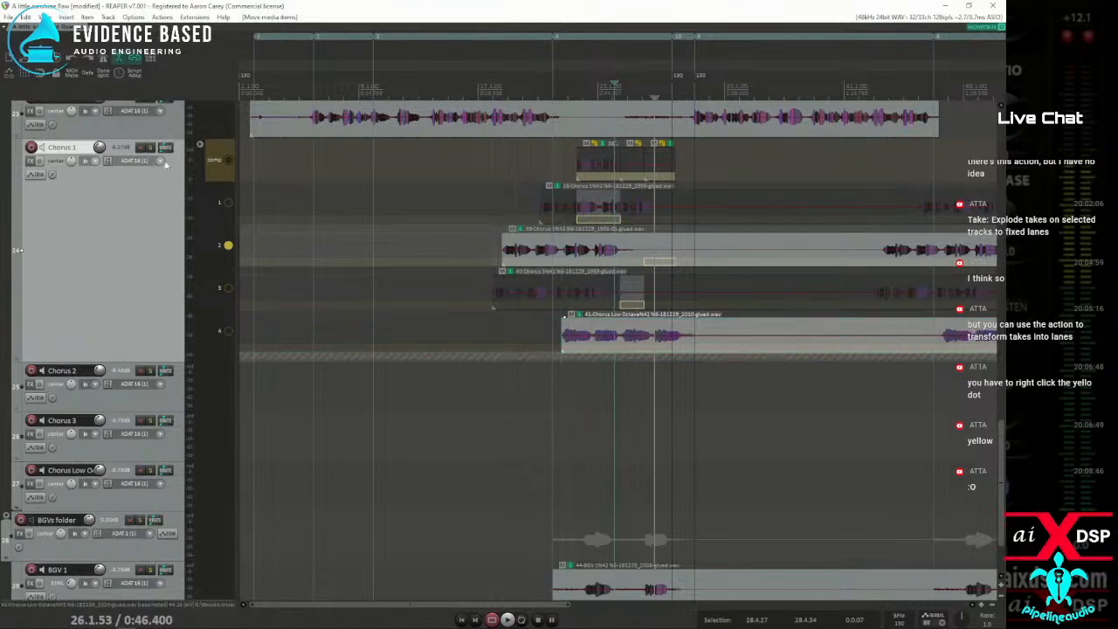
With only the comp lane playing and source media editing turned off, swipe a lane 1 comp area from about bar 27 to bar 28.5
{"action": "left_click", "coordinate": [228, 160]}
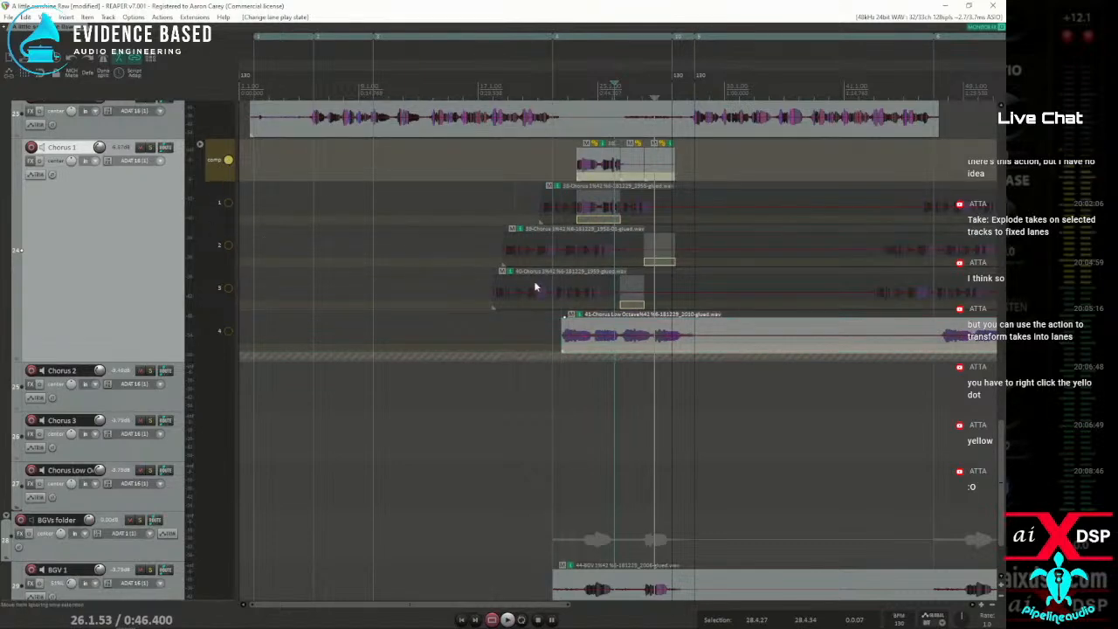
{"action": "right_click", "coordinate": [227, 162]}
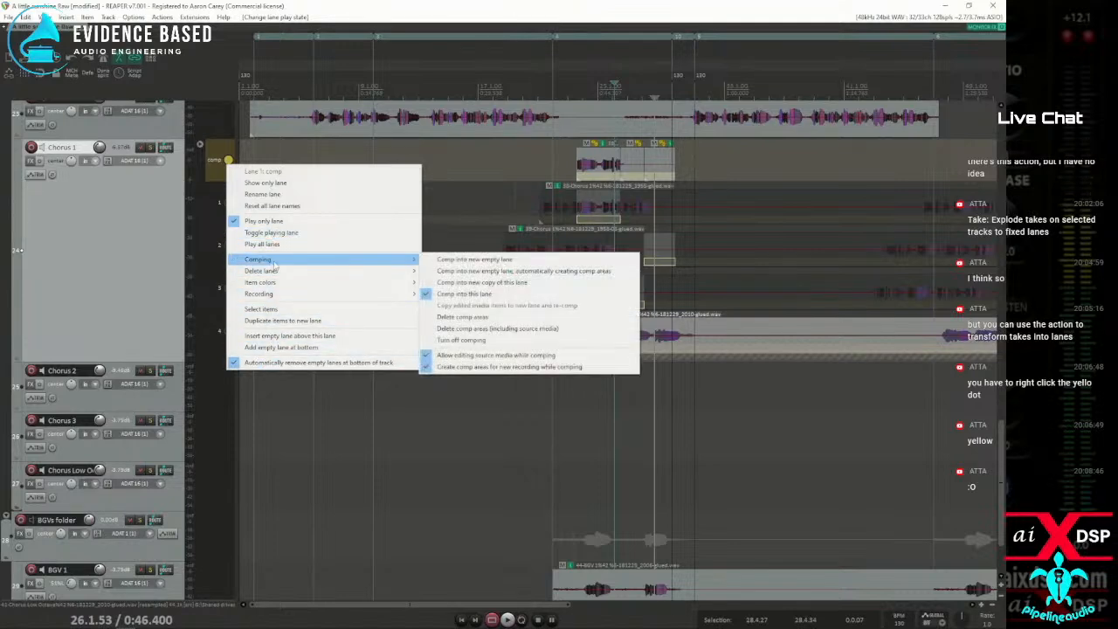
{"action": "left_click", "coordinate": [455, 355]}
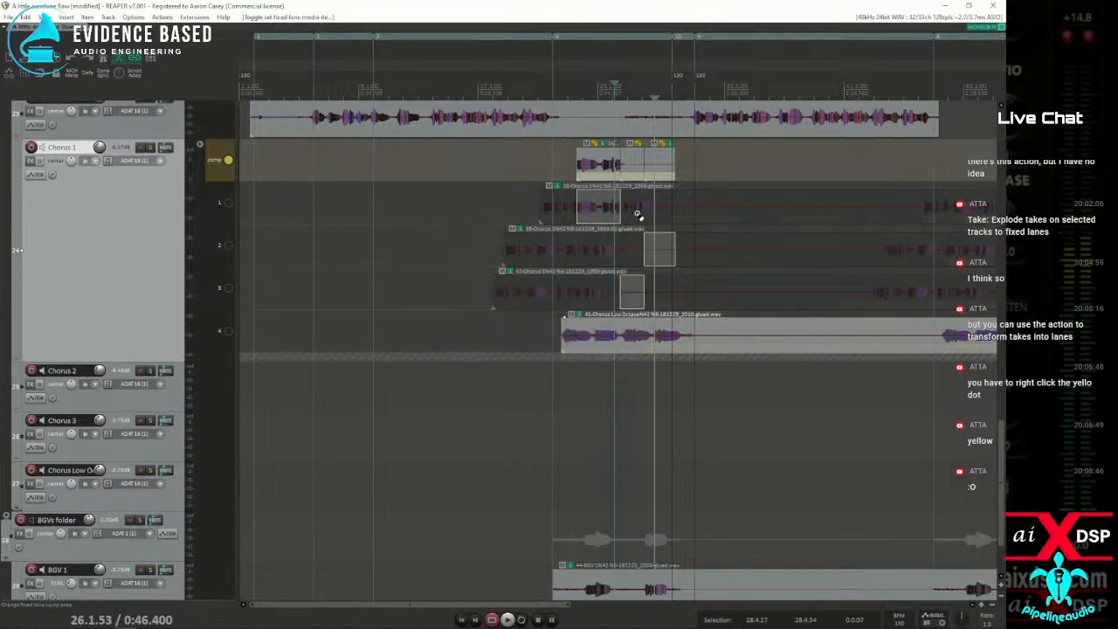
{"action": "left_click_drag", "start_coordinate": [629, 217], "coordinate": [651, 220]}
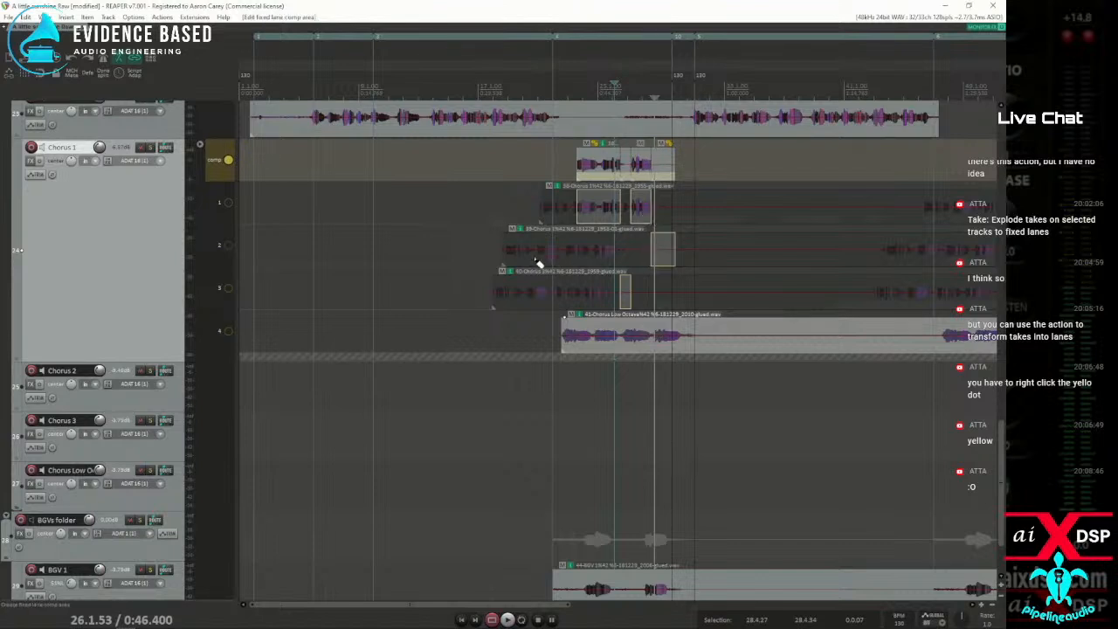
Set source lanes 1 to 4 of the Chorus 1 track to play together with the comp lane
{"action": "left_click", "coordinate": [228, 202]}
{"action": "left_click", "coordinate": [228, 161]}
{"action": "left_click", "coordinate": [228, 203]}
{"action": "left_click", "coordinate": [228, 245]}
{"action": "left_click", "coordinate": [227, 286]}
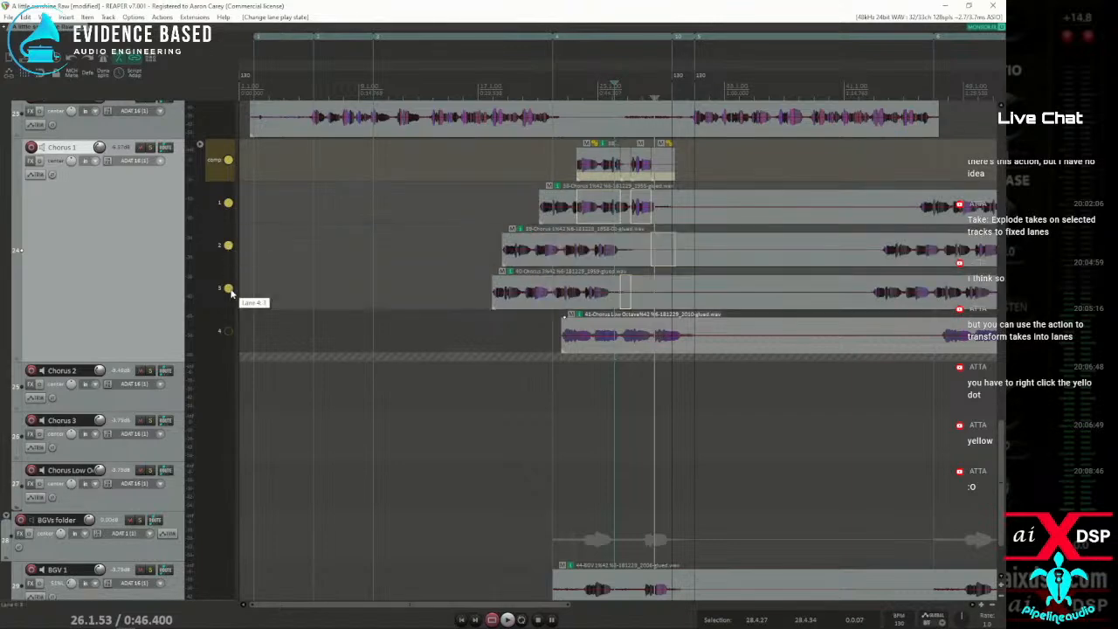
{"action": "left_click", "coordinate": [227, 330]}
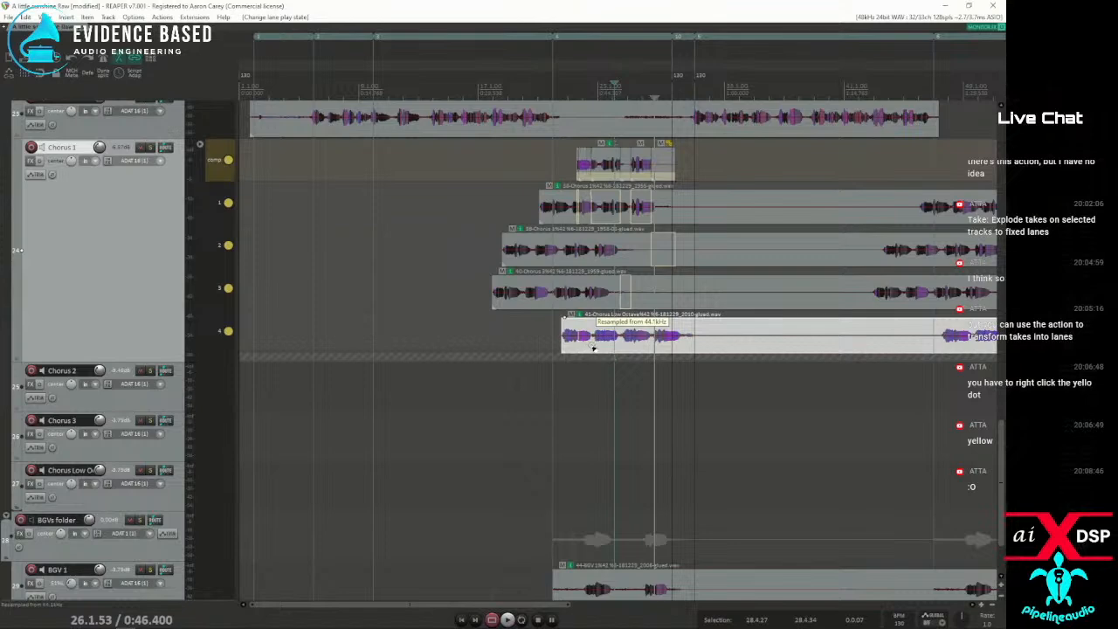
Swipe comp areas on lane 4 across the first chorus phrases and on lane 3 from about bar 38 to bar 46
{"action": "left_click_drag", "start_coordinate": [592, 347], "coordinate": [578, 349]}
{"action": "left_click_drag", "start_coordinate": [655, 348], "coordinate": [689, 341]}
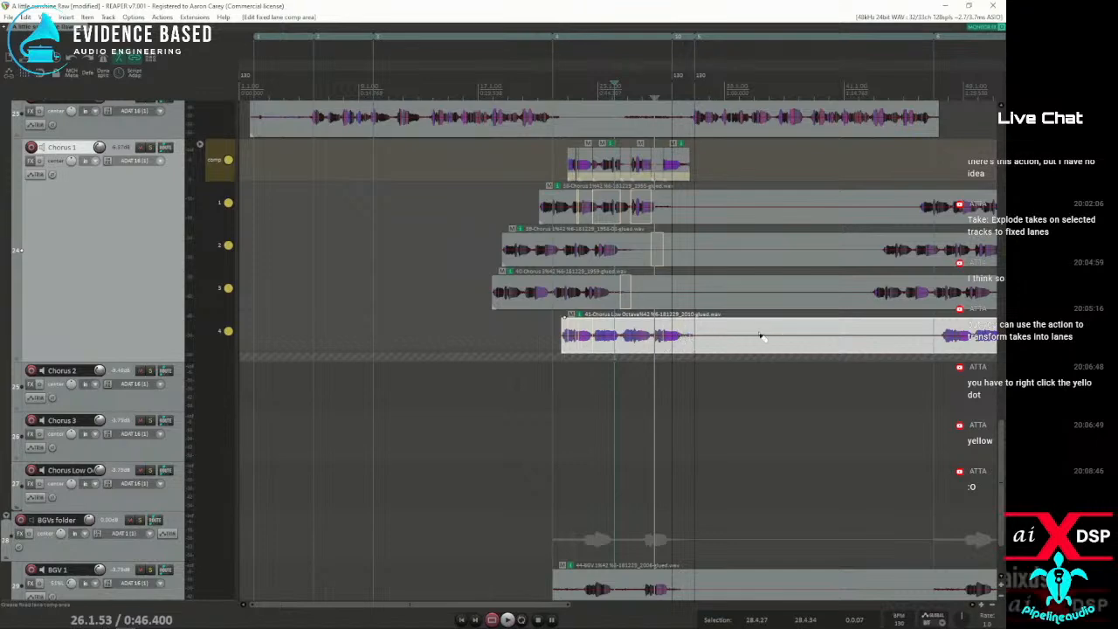
{"action": "scroll", "coordinate": [721, 311], "scroll_direction": "down", "scroll_amount": 2}
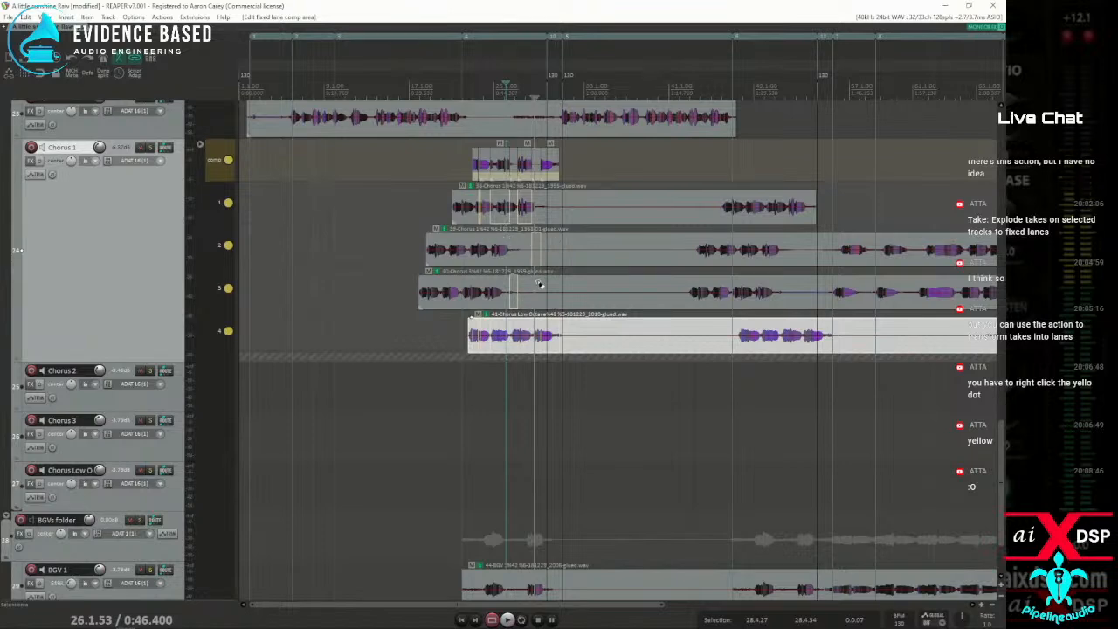
{"action": "left_click_drag", "start_coordinate": [516, 345], "coordinate": [558, 343]}
{"action": "left_click_drag", "start_coordinate": [646, 293], "coordinate": [738, 303]}
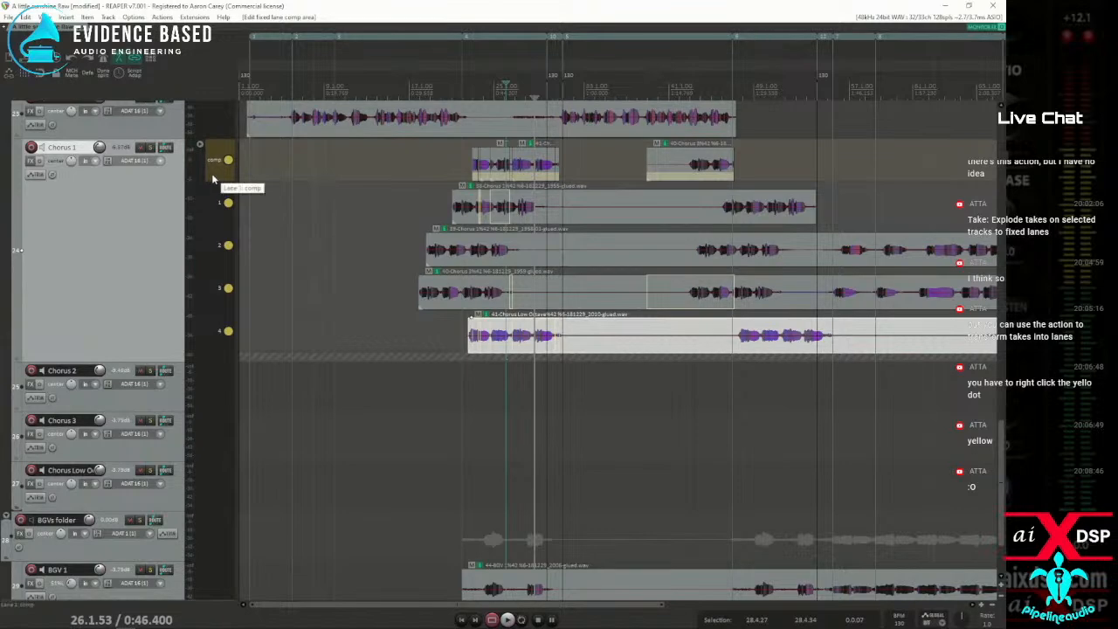
Look up the left-drag mouse modifiers for the Fixed lane comp area context in the preferences
{"action": "left_click", "coordinate": [134, 16]}
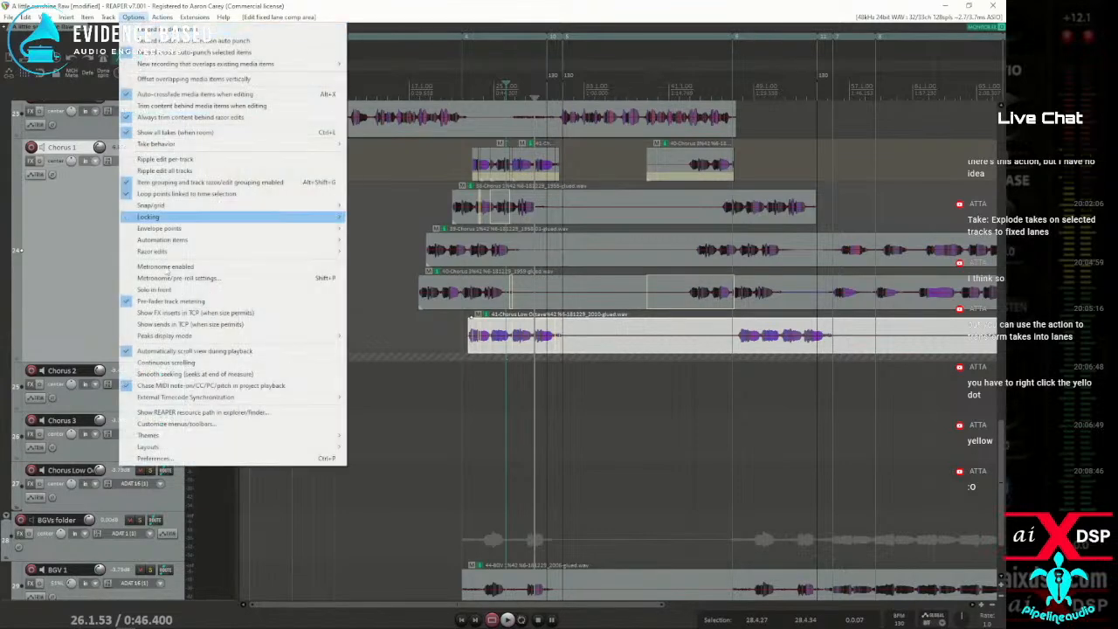
{"action": "left_click", "coordinate": [168, 458]}
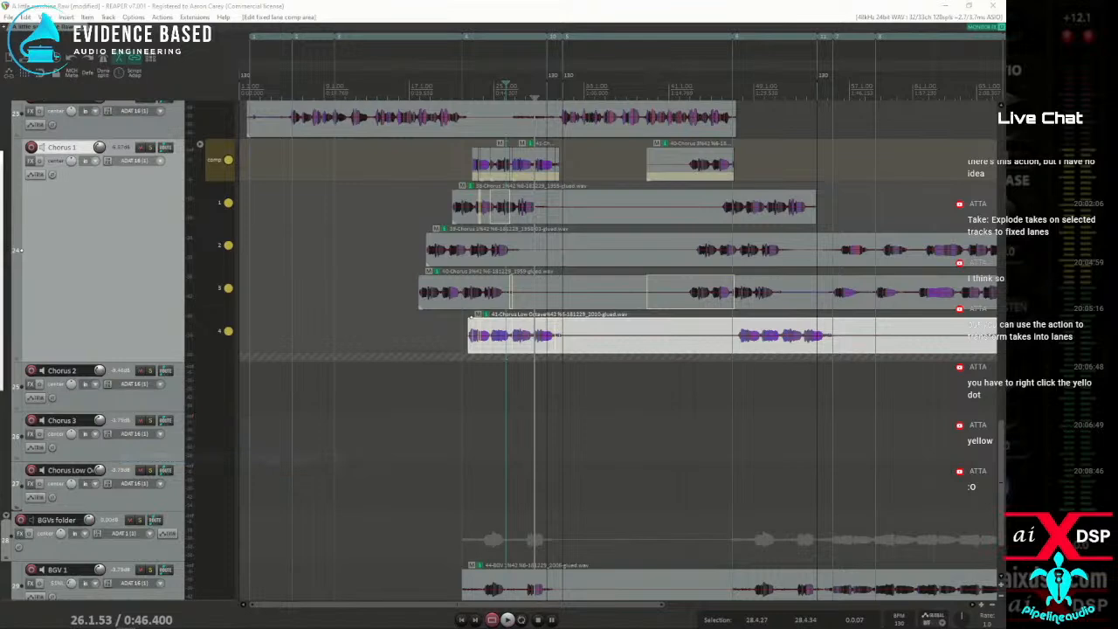
{"action": "left_click", "coordinate": [430, 203]}
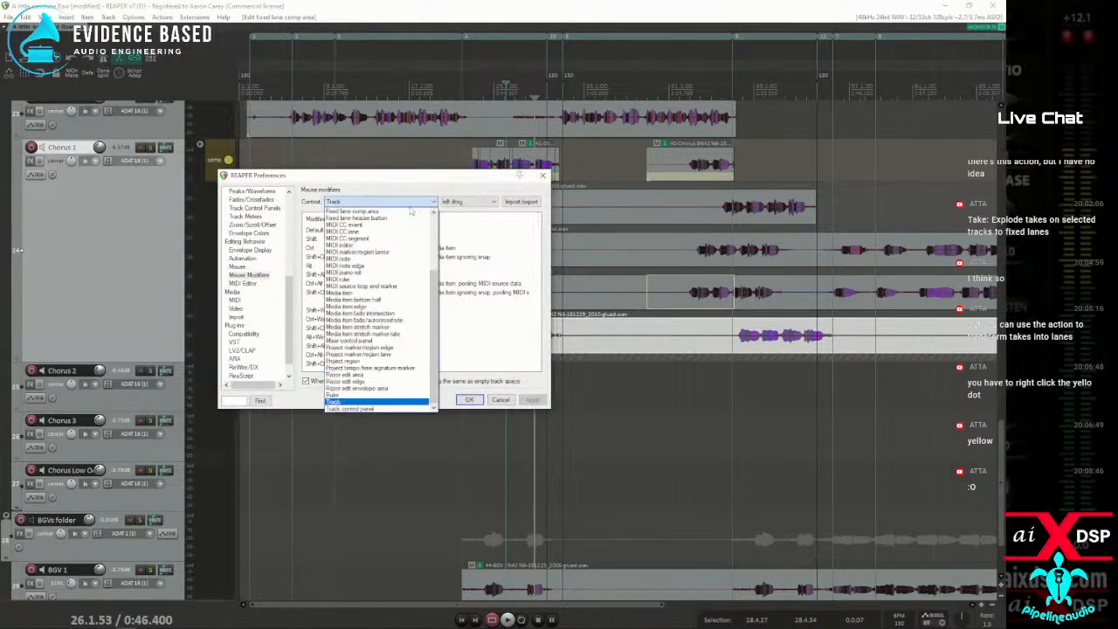
{"action": "left_click", "coordinate": [351, 211]}
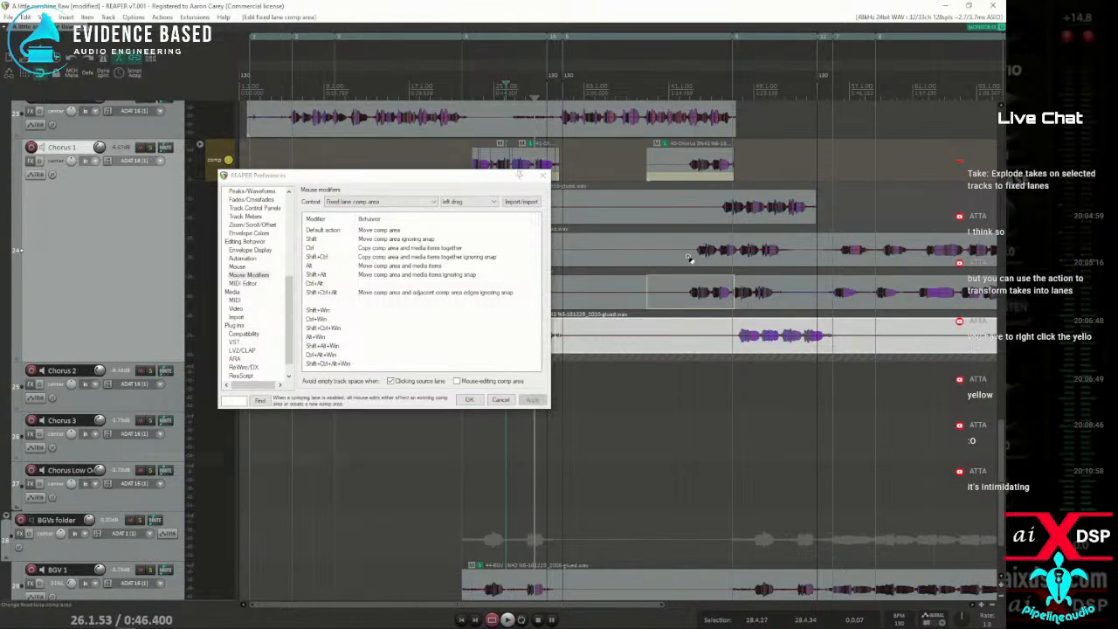
Swipe alternating comp areas on lanes 2 and 3 leading through the second chorus, between about bar 33 and bar 51
{"action": "left_click_drag", "start_coordinate": [643, 257], "coordinate": [704, 256]}
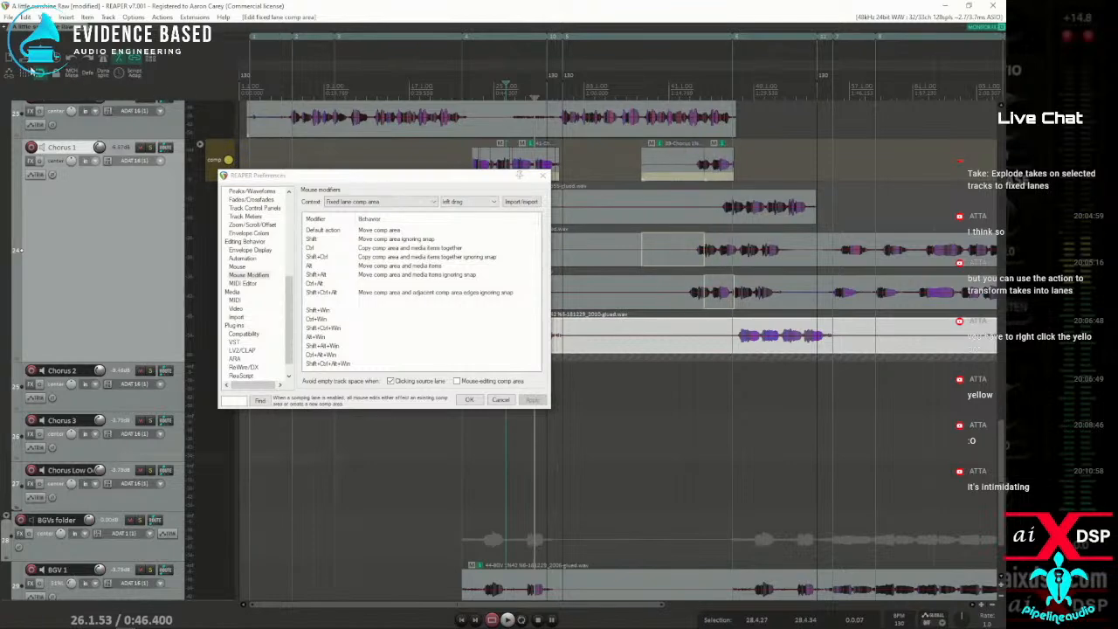
{"action": "left_click_drag", "start_coordinate": [606, 259], "coordinate": [638, 260]}
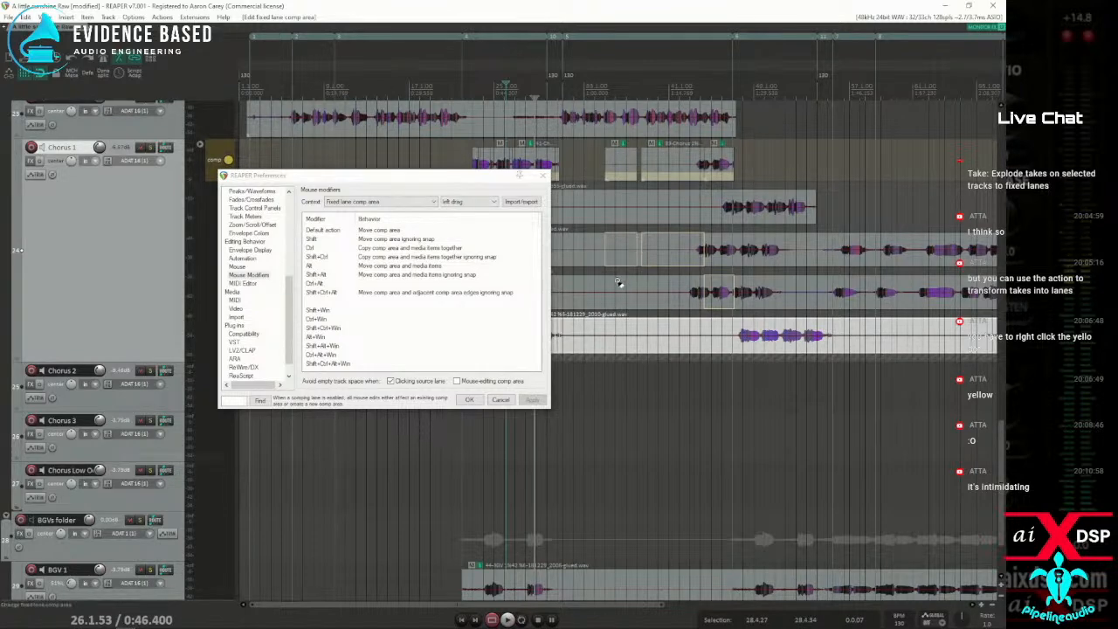
{"action": "left_click_drag", "start_coordinate": [601, 286], "coordinate": [648, 291]}
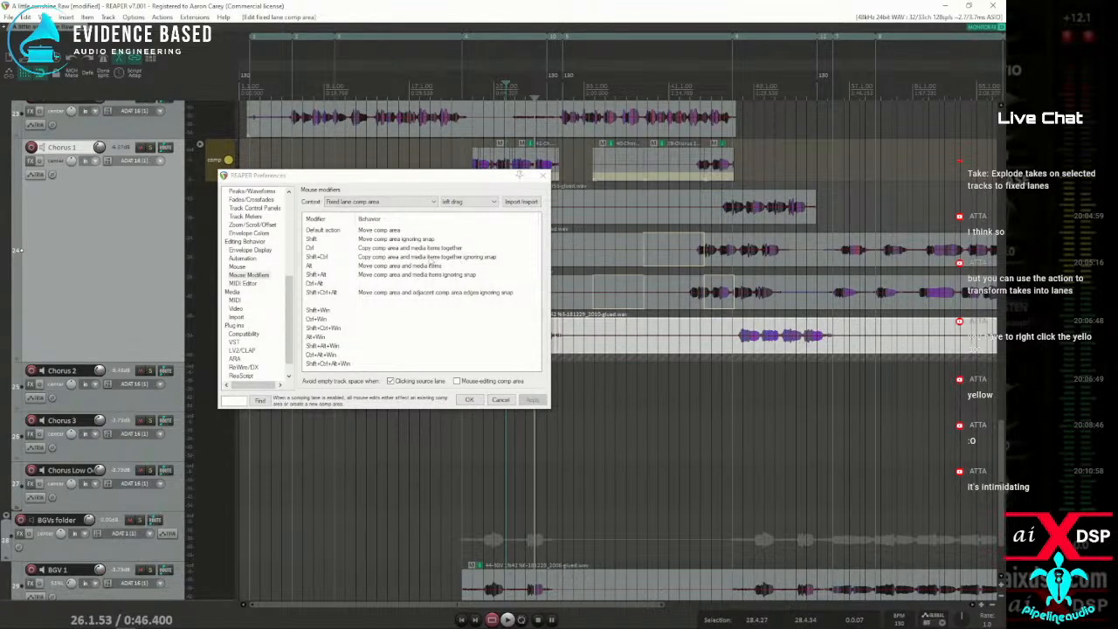
{"action": "left_click_drag", "start_coordinate": [690, 296], "coordinate": [784, 301]}
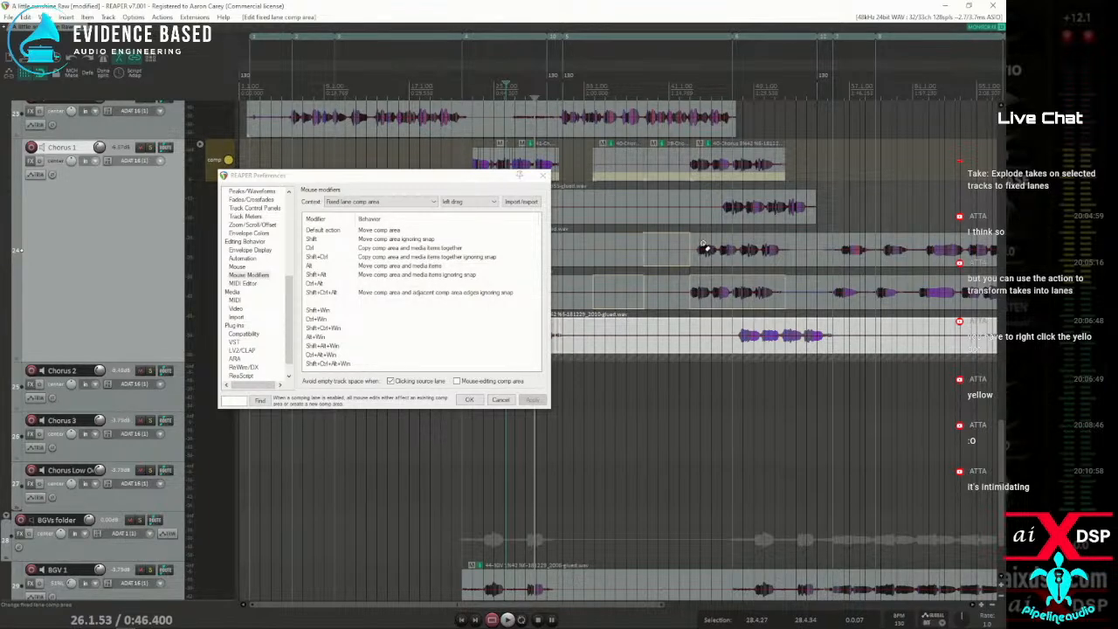
{"action": "left_click_drag", "start_coordinate": [706, 249], "coordinate": [777, 255]}
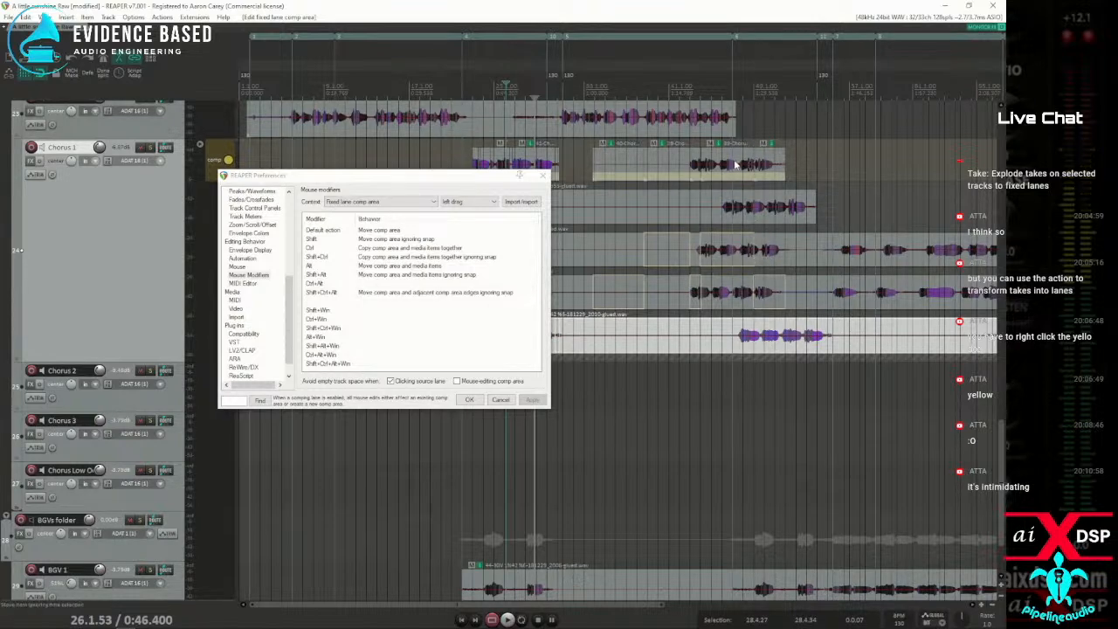
Slip the audio inside the comp item near bar 38 about two bars earlier, and move and copy lane 2 comp media near the second chorus
{"action": "mouse_move", "coordinate": [736, 164]}
{"action": "left_mouse_down"}
{"action": "mouse_move", "coordinate": [759, 167]}
{"action": "mouse_move", "coordinate": [737, 166]}
{"action": "left_mouse_up"}
{"action": "left_click_drag", "start_coordinate": [670, 165], "coordinate": [645, 165]}
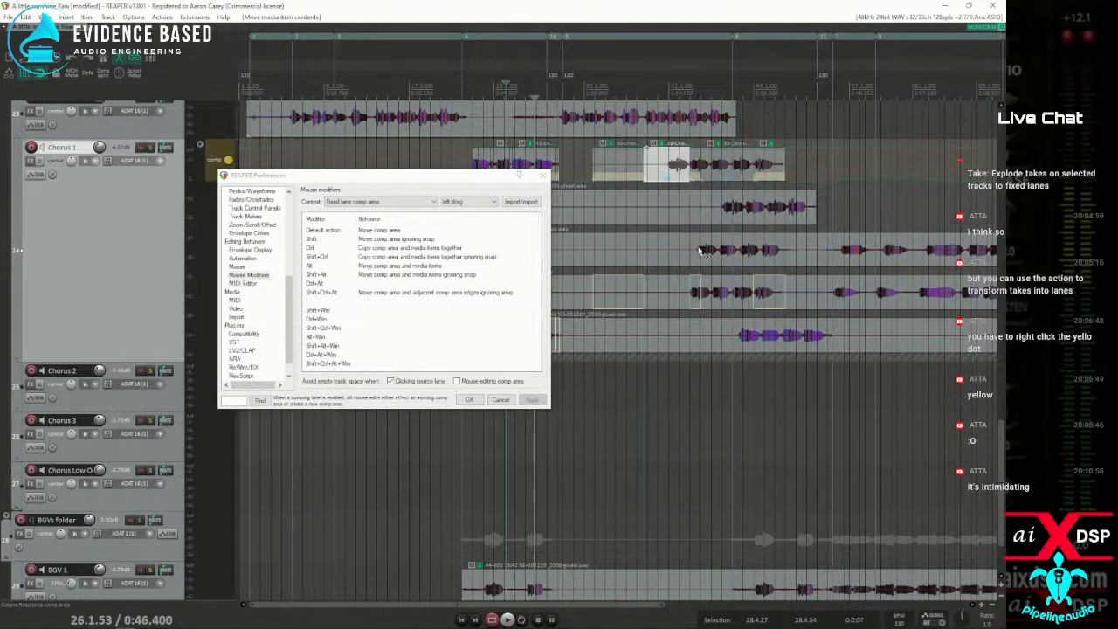
{"action": "mouse_move", "coordinate": [709, 244]}
{"action": "left_mouse_down"}
{"action": "mouse_move", "coordinate": [643, 240]}
{"action": "mouse_move", "coordinate": [727, 243]}
{"action": "mouse_move", "coordinate": [675, 249]}
{"action": "left_mouse_up"}
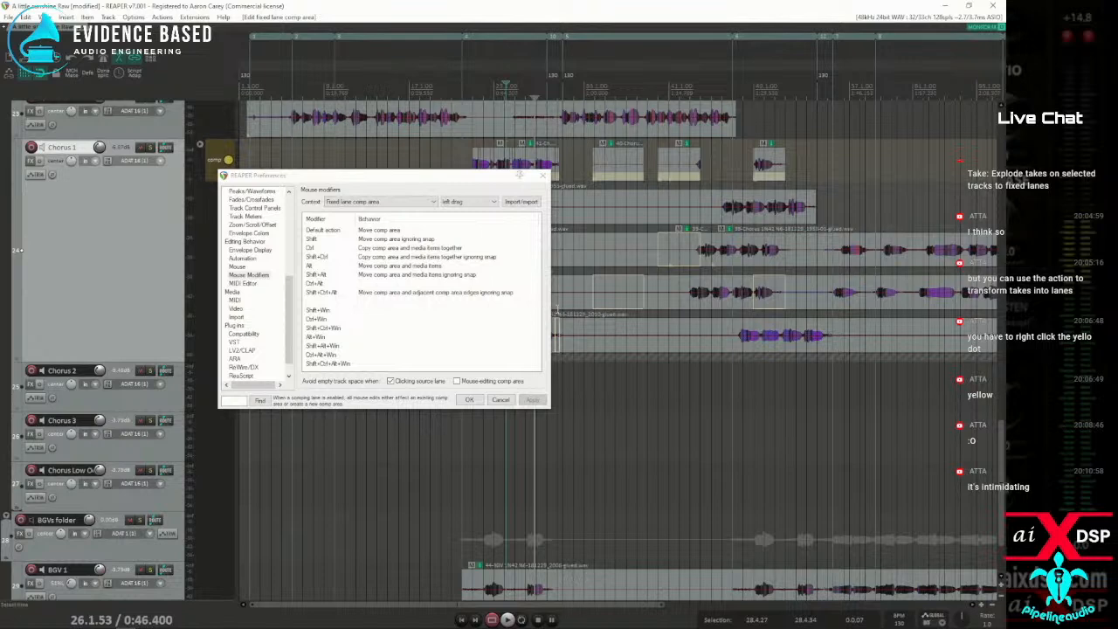
{"action": "left_click_drag", "start_coordinate": [693, 249], "coordinate": [738, 174]}
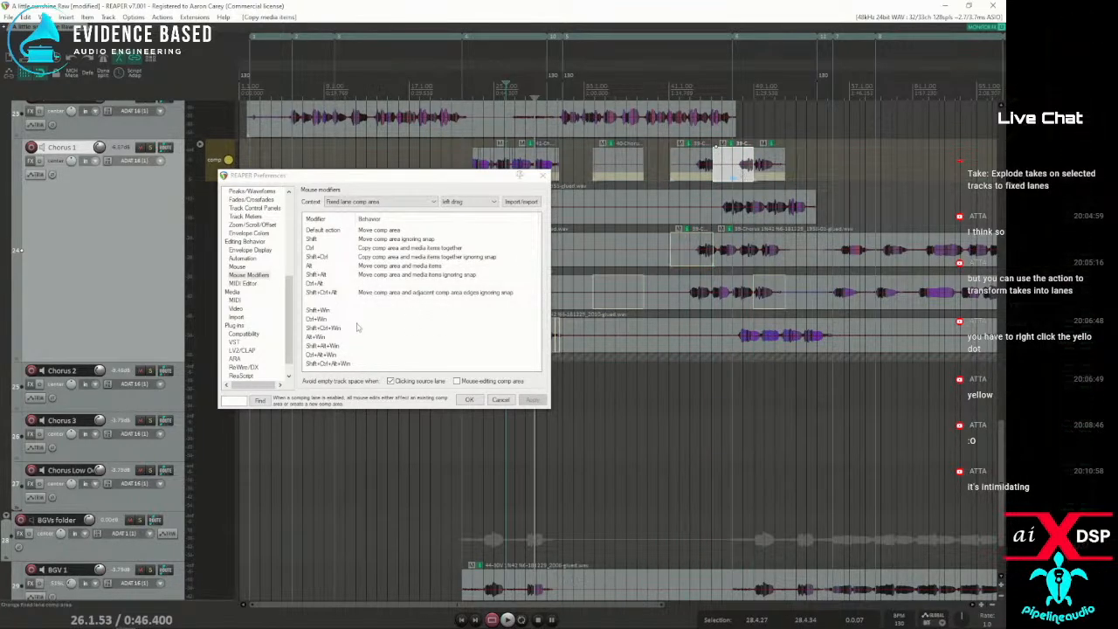
Look up the left-click modifiers for the Fixed lane comp area context, keeping the preferences window clear of the lanes
{"action": "left_click", "coordinate": [471, 202]}
{"action": "left_click", "coordinate": [470, 216]}
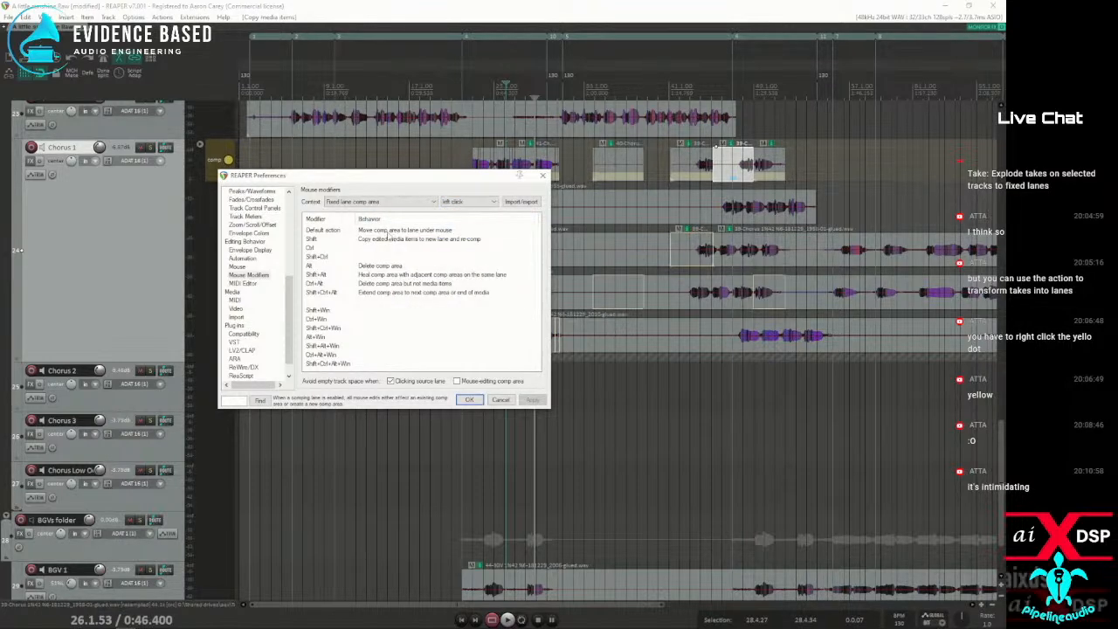
{"action": "left_click_drag", "start_coordinate": [397, 177], "coordinate": [228, 162]}
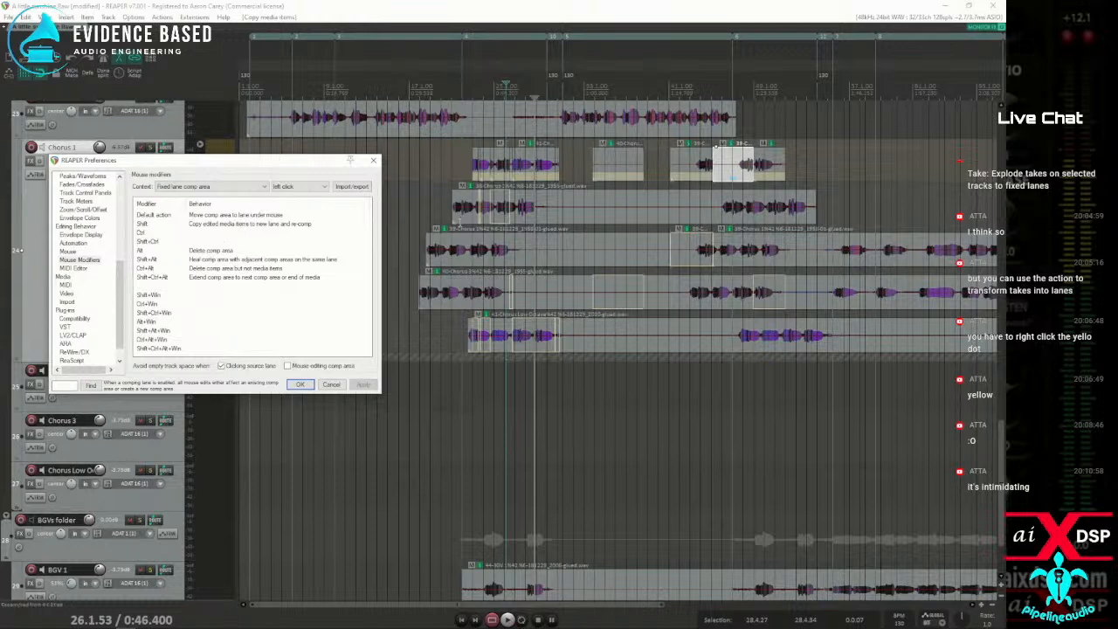
Swipe new comp areas on lanes 1, 2 and 3 around the first chorus, between about bar 19 and bar 33
{"action": "mouse_move", "coordinate": [557, 220]}
{"action": "left_mouse_down"}
{"action": "mouse_move", "coordinate": [571, 220]}
{"action": "mouse_move", "coordinate": [542, 220]}
{"action": "mouse_move", "coordinate": [560, 222]}
{"action": "left_mouse_up"}
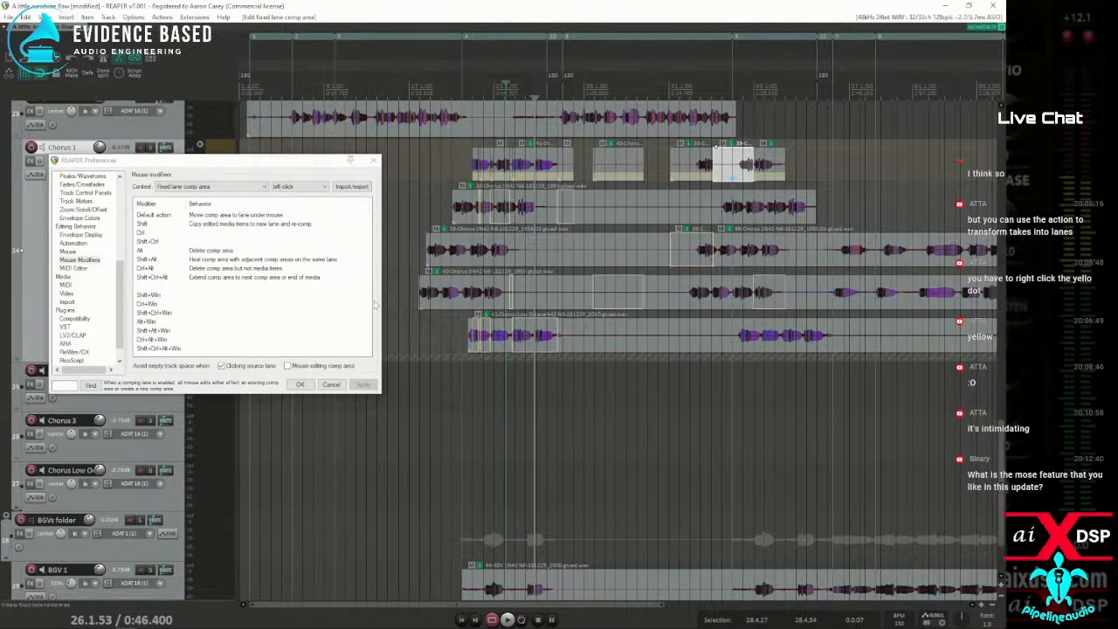
{"action": "mouse_move", "coordinate": [470, 261]}
{"action": "left_mouse_down"}
{"action": "mouse_move", "coordinate": [560, 267]}
{"action": "mouse_move", "coordinate": [512, 260]}
{"action": "mouse_move", "coordinate": [535, 263]}
{"action": "left_mouse_up"}
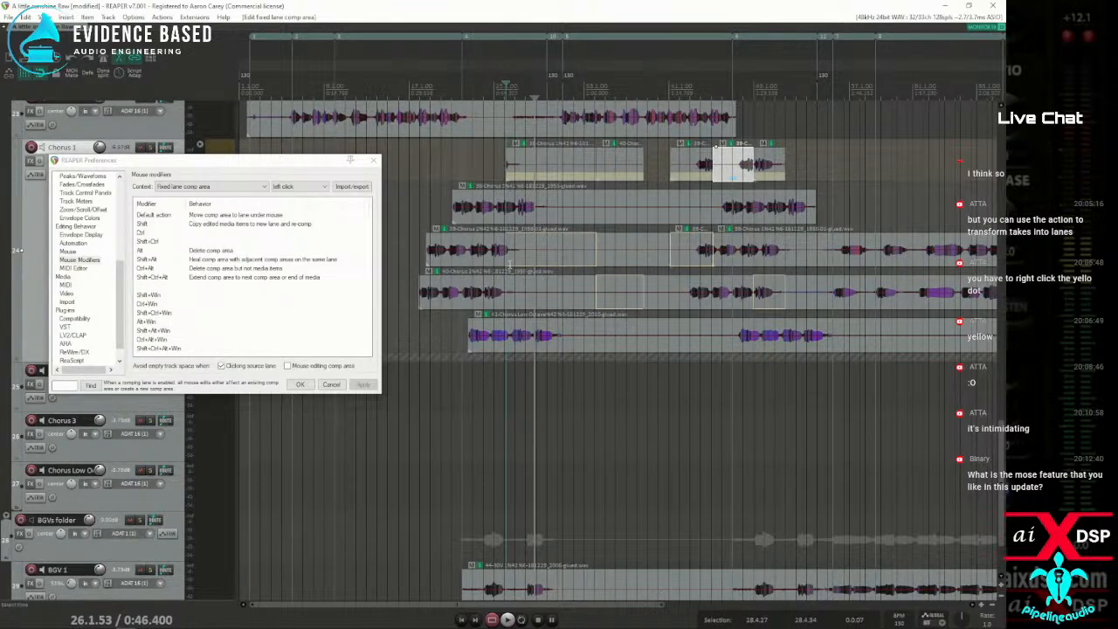
{"action": "left_click_drag", "start_coordinate": [444, 294], "coordinate": [491, 297]}
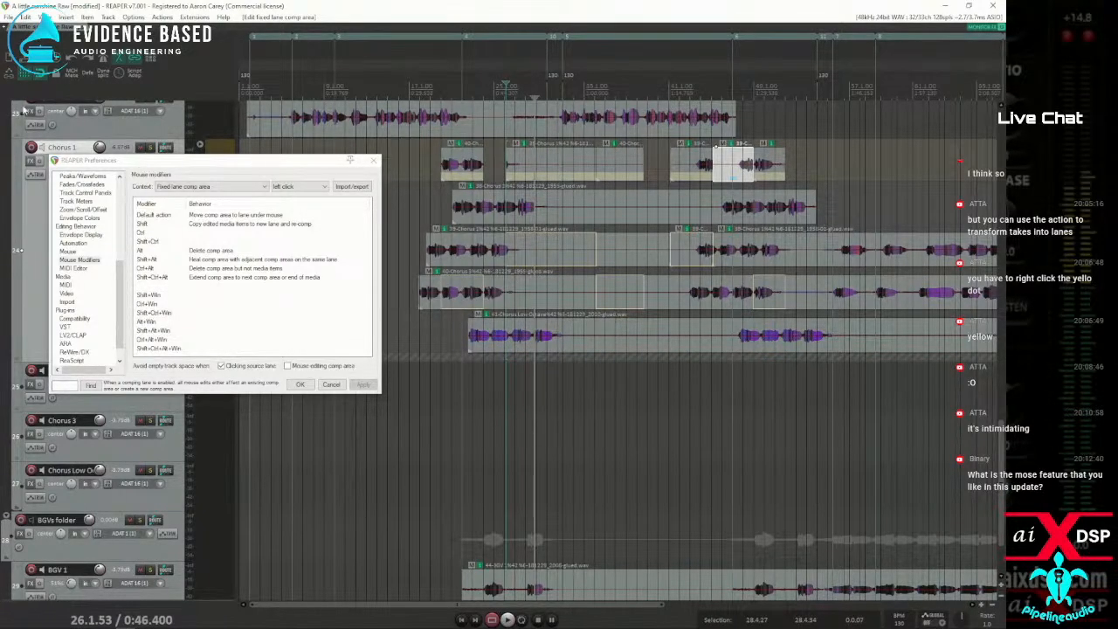
Toggle the grid and snap options and try moving and copying the comp areas with their media on lanes 2 and 3
{"action": "left_click", "coordinate": [24, 75]}
{"action": "left_click", "coordinate": [43, 75]}
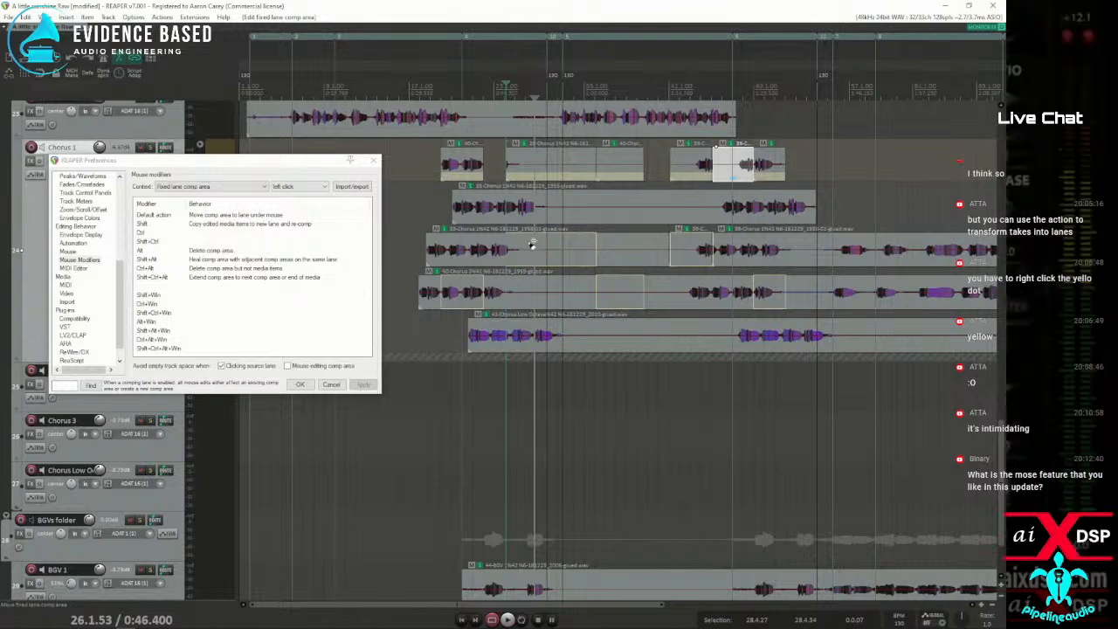
{"action": "left_click_drag", "start_coordinate": [534, 244], "coordinate": [578, 242]}
{"action": "left_click_drag", "start_coordinate": [497, 289], "coordinate": [565, 290]}
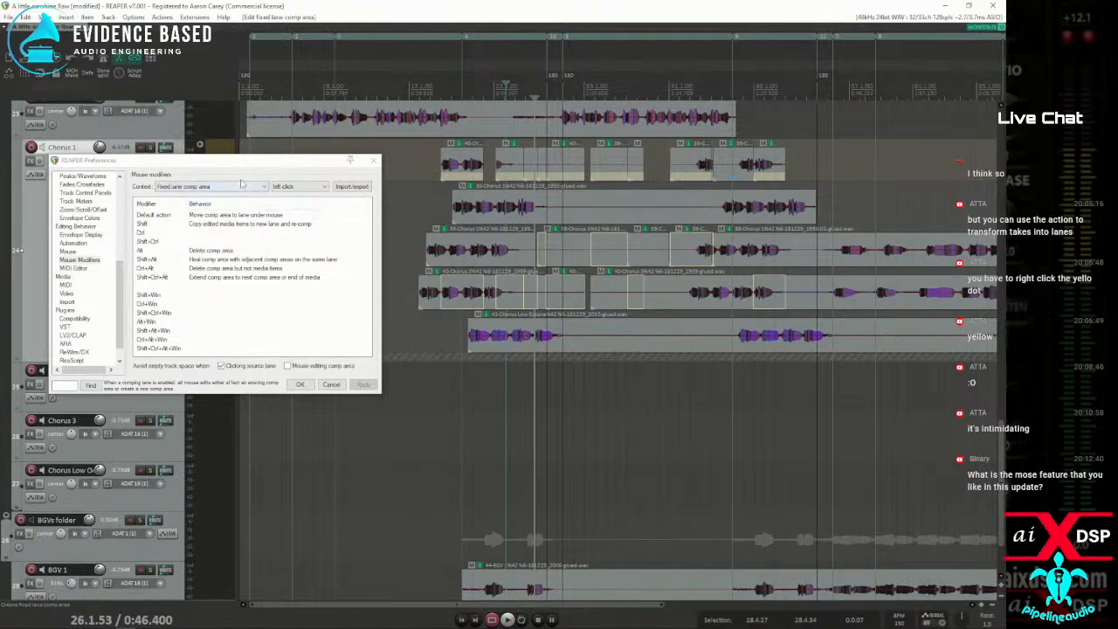
Close the preferences without changes and split the fixed lane comp areas near the first chorus
{"action": "left_click", "coordinate": [330, 384]}
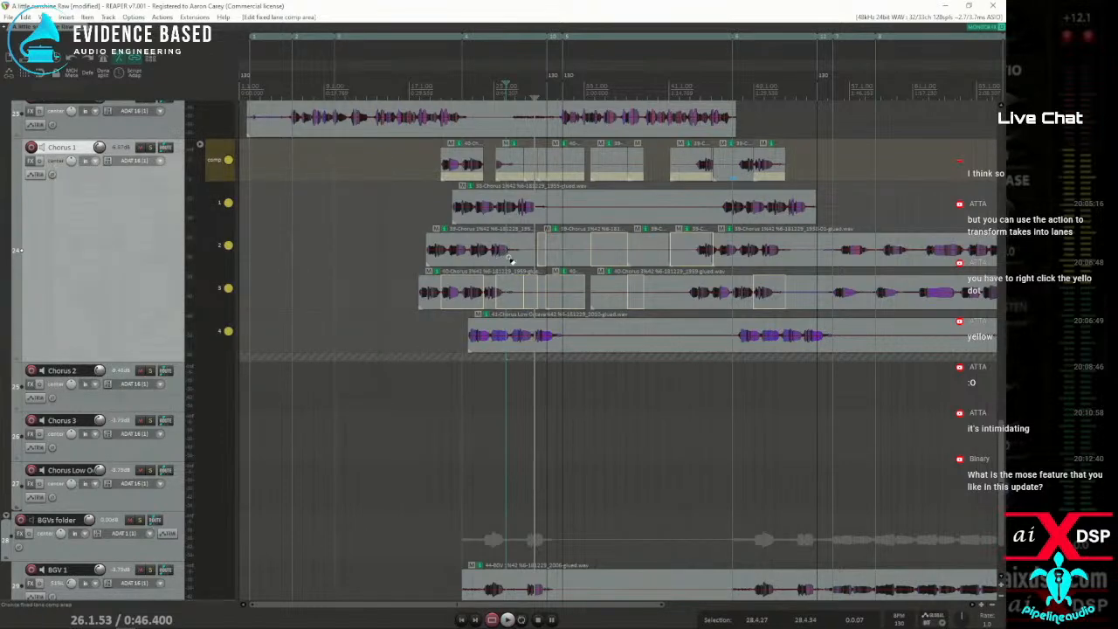
{"action": "key", "text": "s"}
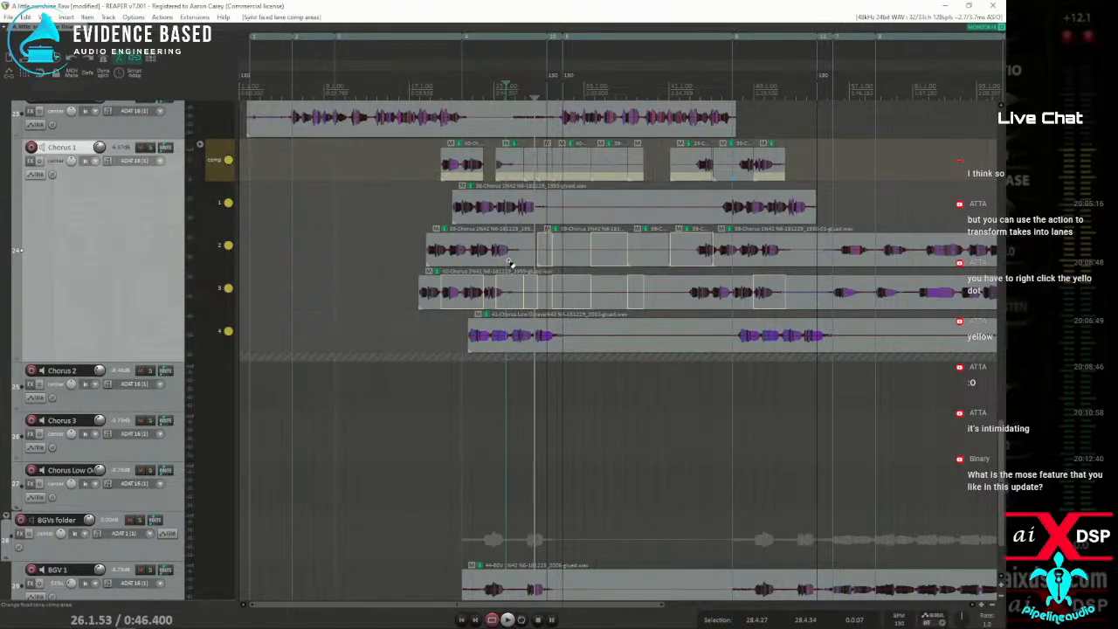
Undo the comp area edits and media moves on the Chorus 1 track until the comp lane is empty again
{"action": "key", "text": "ctrl+z"}
{"action": "key", "text": "ctrl+z"}
{"action": "key", "text": "ctrl+z"}
{"action": "key", "text": "ctrl+z"}
{"action": "key", "text": "ctrl+z"}
{"action": "key", "text": "ctrl+z"}
{"action": "key", "text": "ctrl+z"}
{"action": "key", "text": "ctrl+z"}
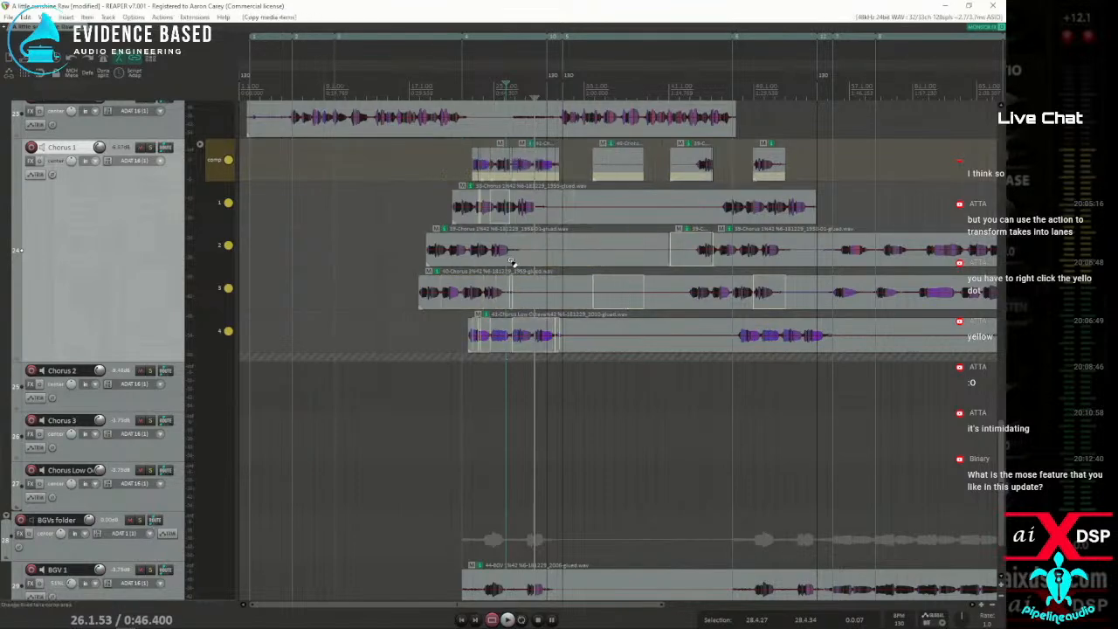
{"action": "key", "text": "ctrl+z"}
{"action": "key", "text": "ctrl+z"}
{"action": "key", "text": "ctrl+z"}
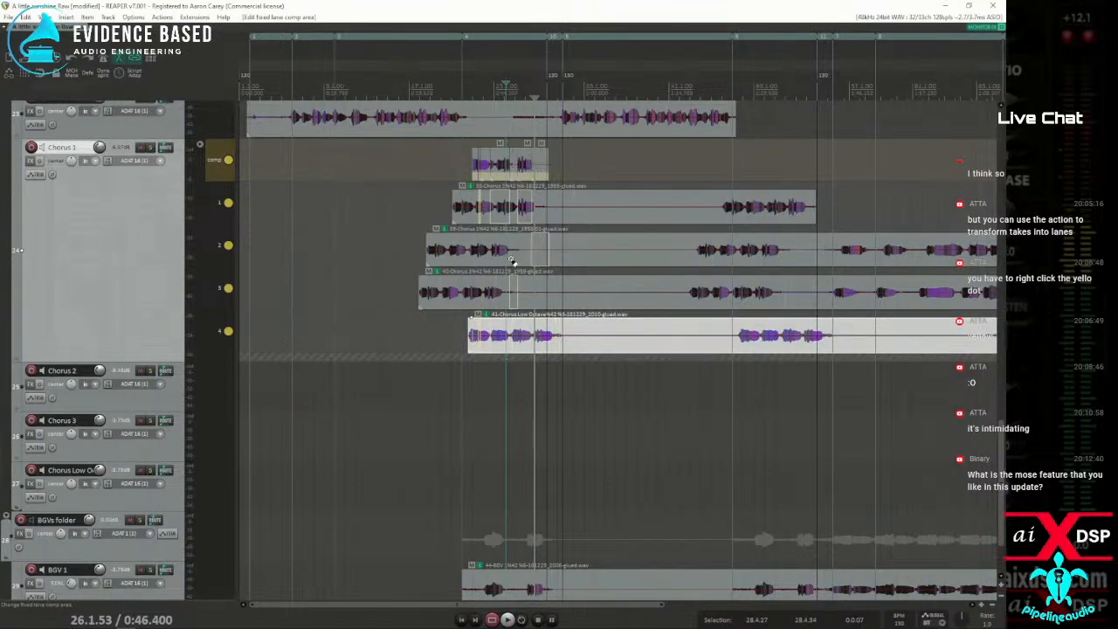
{"action": "key", "text": "ctrl+z"}
{"action": "key", "text": "ctrl+z"}
{"action": "key", "text": "ctrl+z"}
{"action": "key", "text": "ctrl+z"}
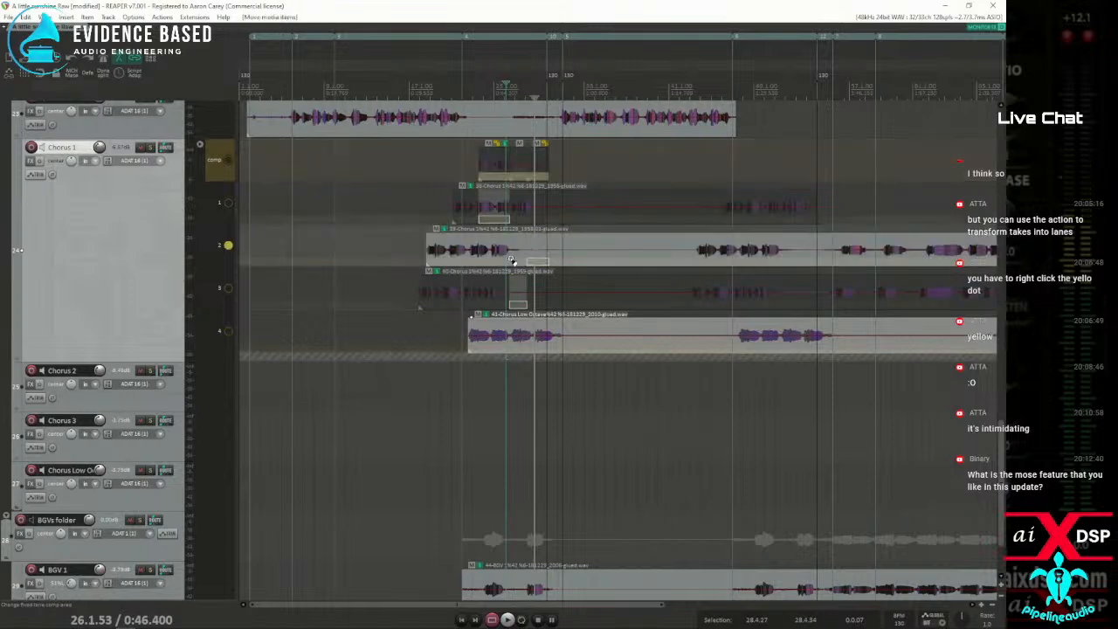
{"action": "key", "text": "ctrl+z"}
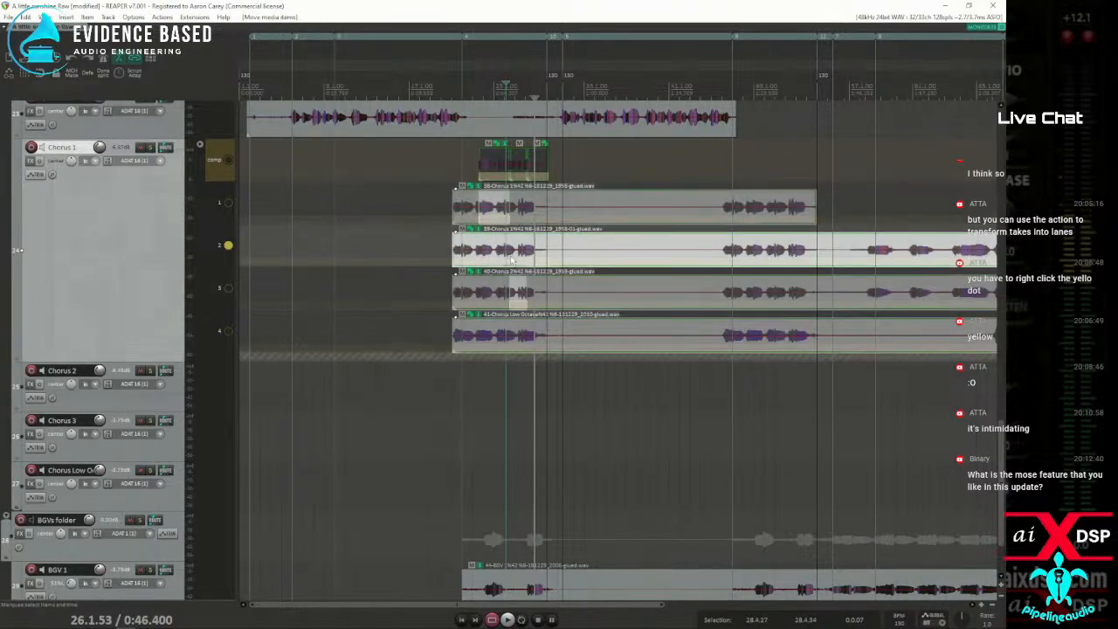
{"action": "key", "text": "ctrl+z"}
{"action": "key", "text": "ctrl+z"}
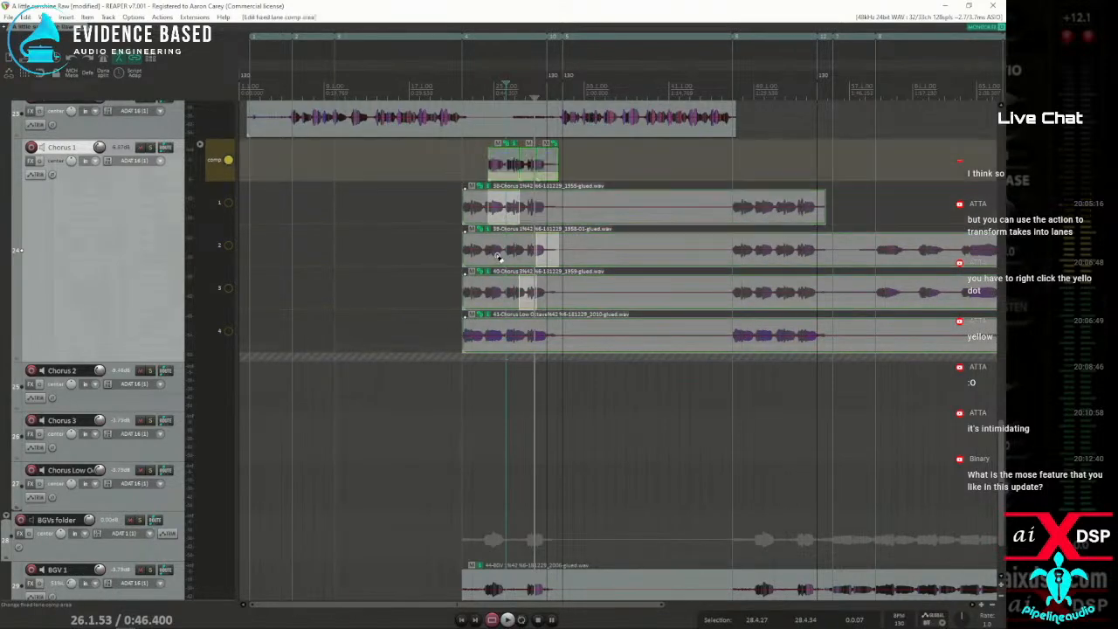
{"action": "key", "text": "ctrl+z"}
Ungroup the chorus items on lanes 1 to 4 and turn off comping on the Chorus 1 track
{"action": "left_click_drag", "start_coordinate": [438, 190], "coordinate": [679, 343]}
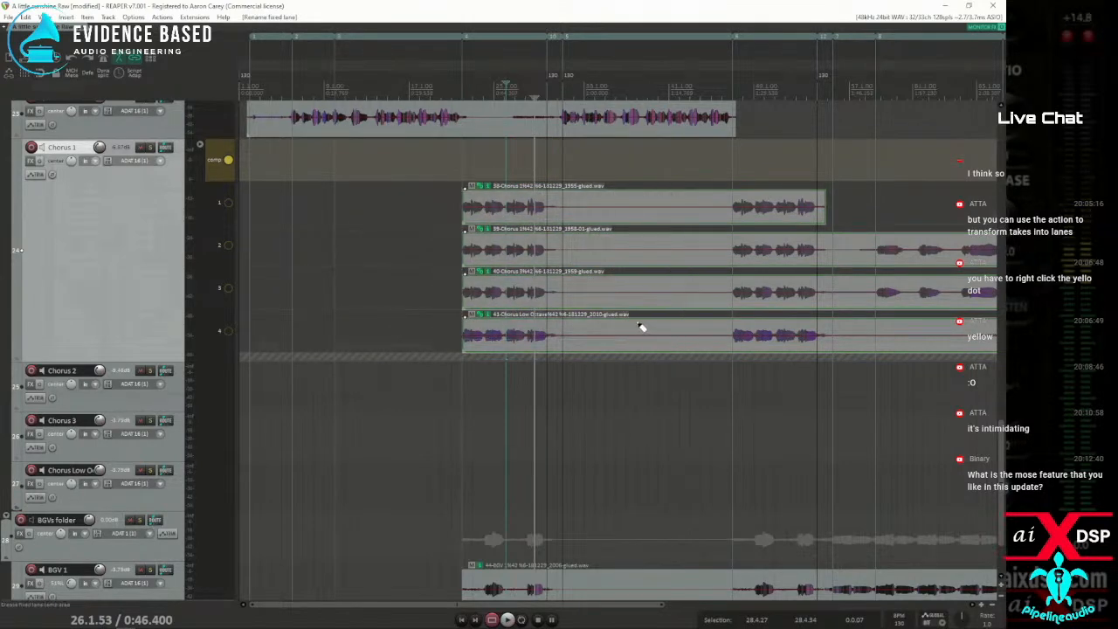
{"action": "key", "text": "u"}
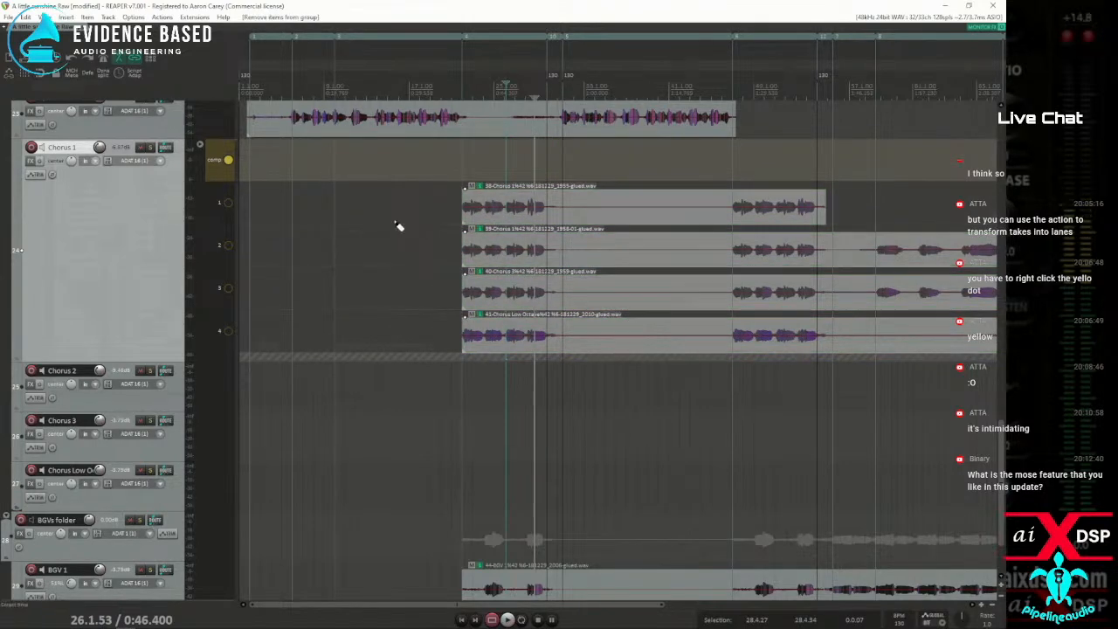
{"action": "right_click", "coordinate": [212, 179]}
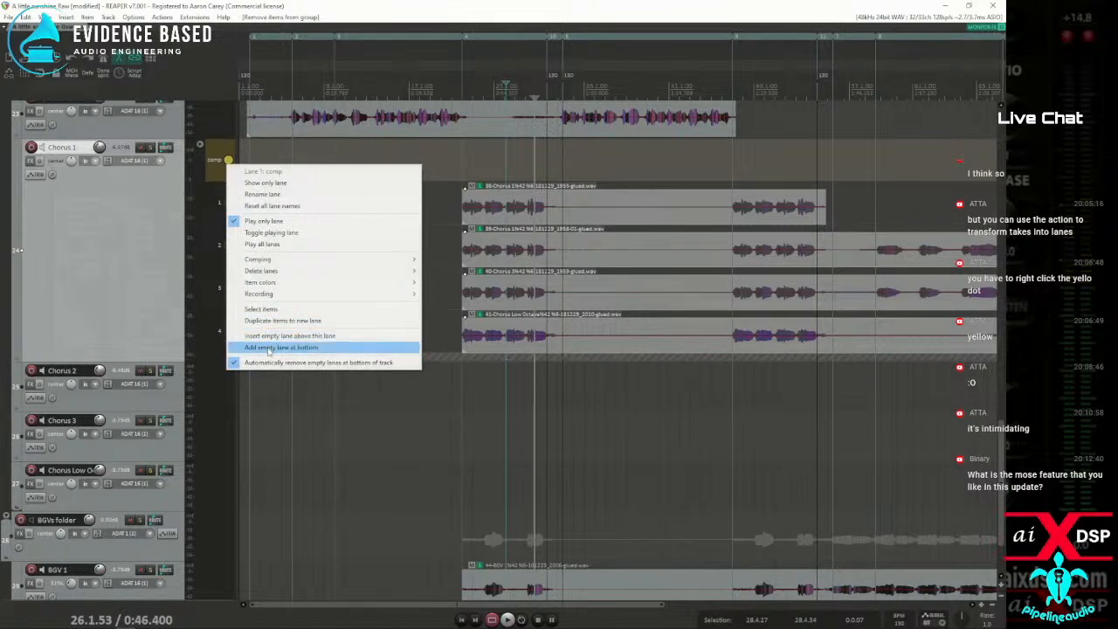
{"action": "mouse_move", "coordinate": [263, 264]}
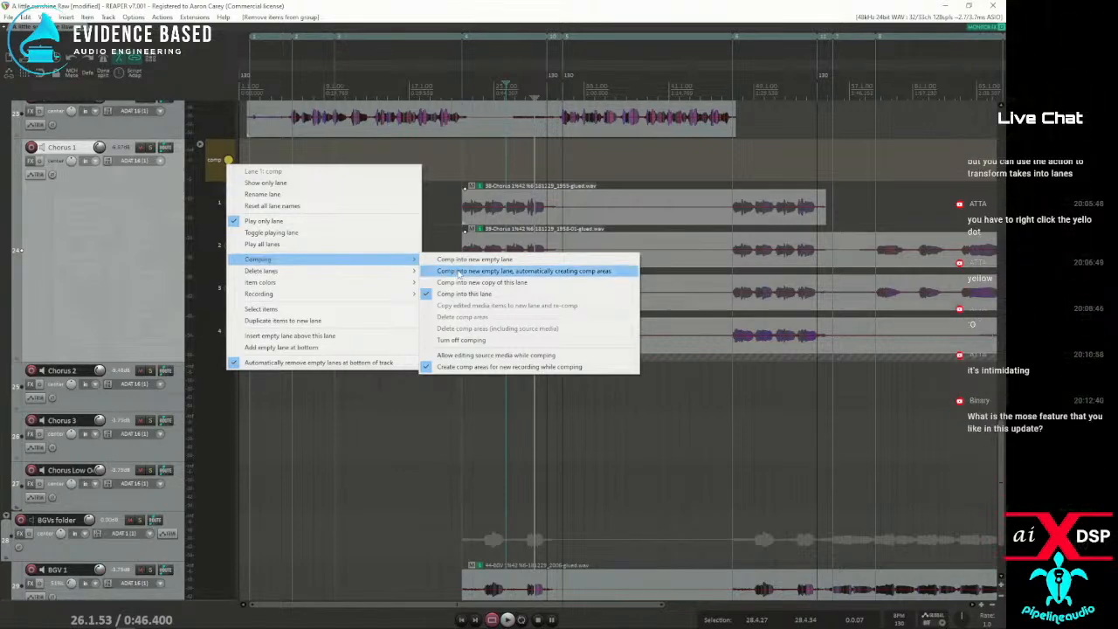
{"action": "left_click", "coordinate": [463, 340]}
Shift the items on the four chorus lanes slightly later and set comping to go into the comp lane again
{"action": "mouse_move", "coordinate": [504, 206]}
{"action": "left_mouse_down"}
{"action": "mouse_move", "coordinate": [538, 204]}
{"action": "mouse_move", "coordinate": [514, 204]}
{"action": "left_mouse_up"}
{"action": "right_click", "coordinate": [227, 161]}
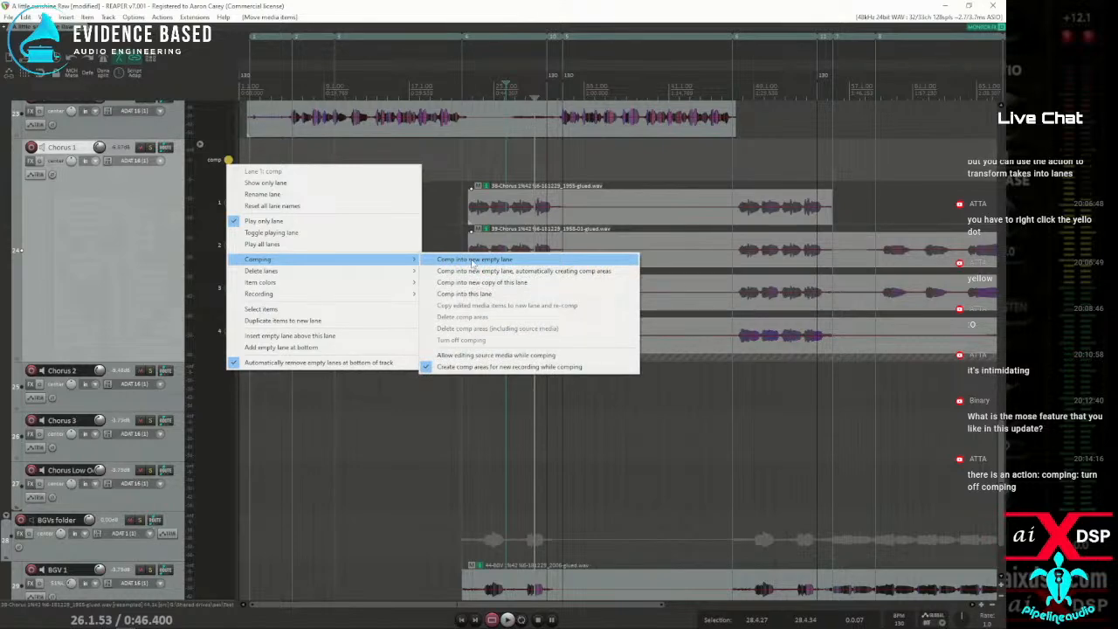
{"action": "left_click", "coordinate": [473, 260]}
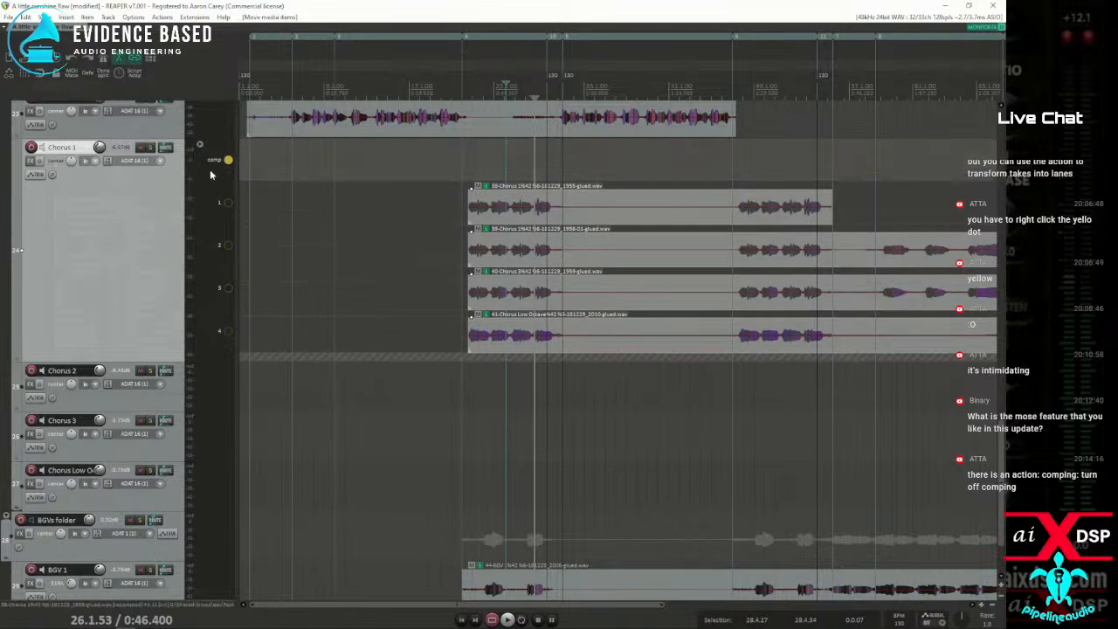
{"action": "right_click", "coordinate": [226, 162]}
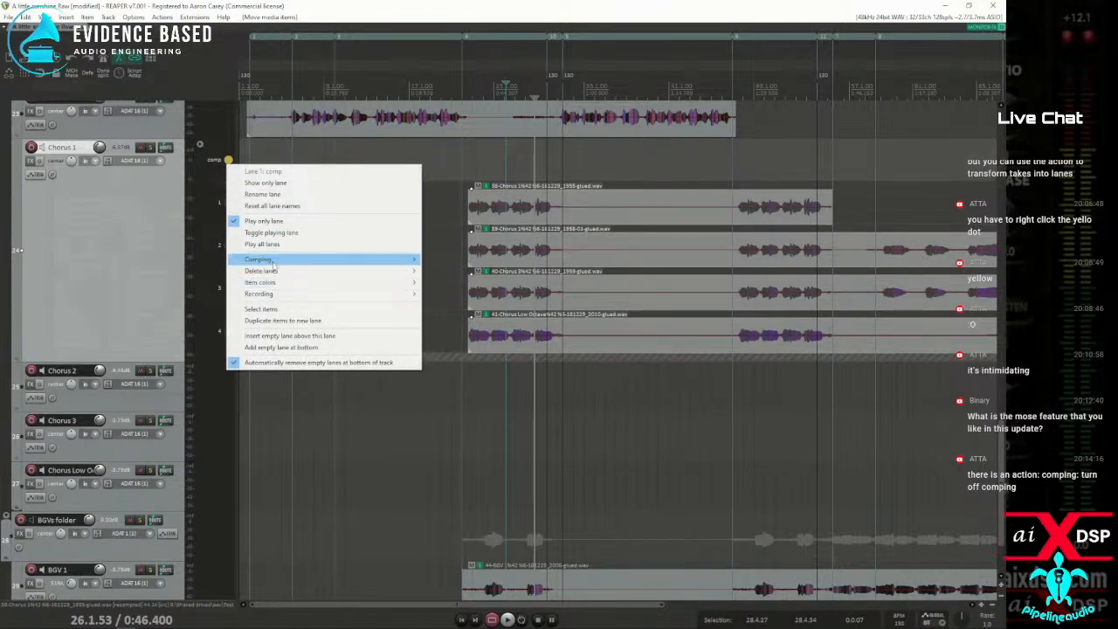
{"action": "mouse_move", "coordinate": [275, 261]}
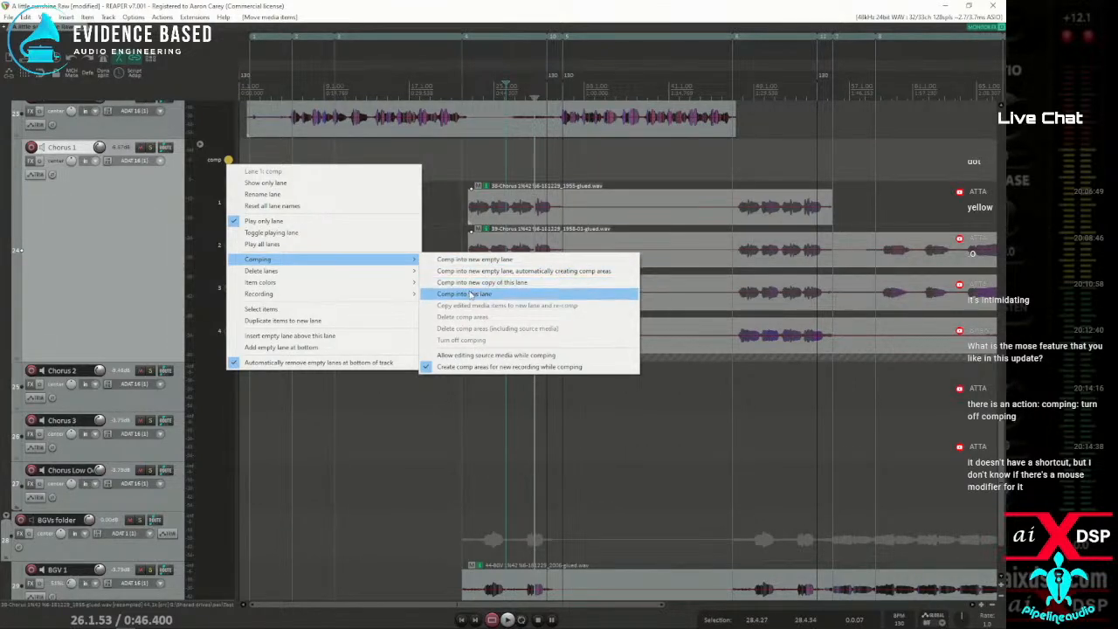
{"action": "left_click", "coordinate": [470, 295]}
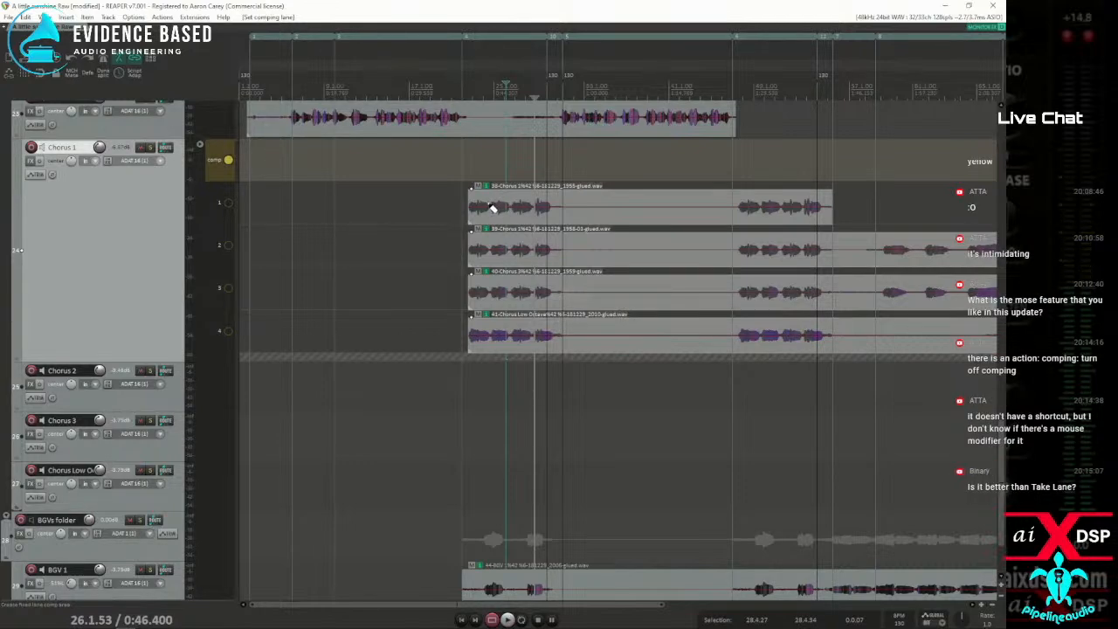
Look up the action assigned to Alt+C in the action list and filter the list by "comp off"
{"action": "left_click", "coordinate": [161, 17]}
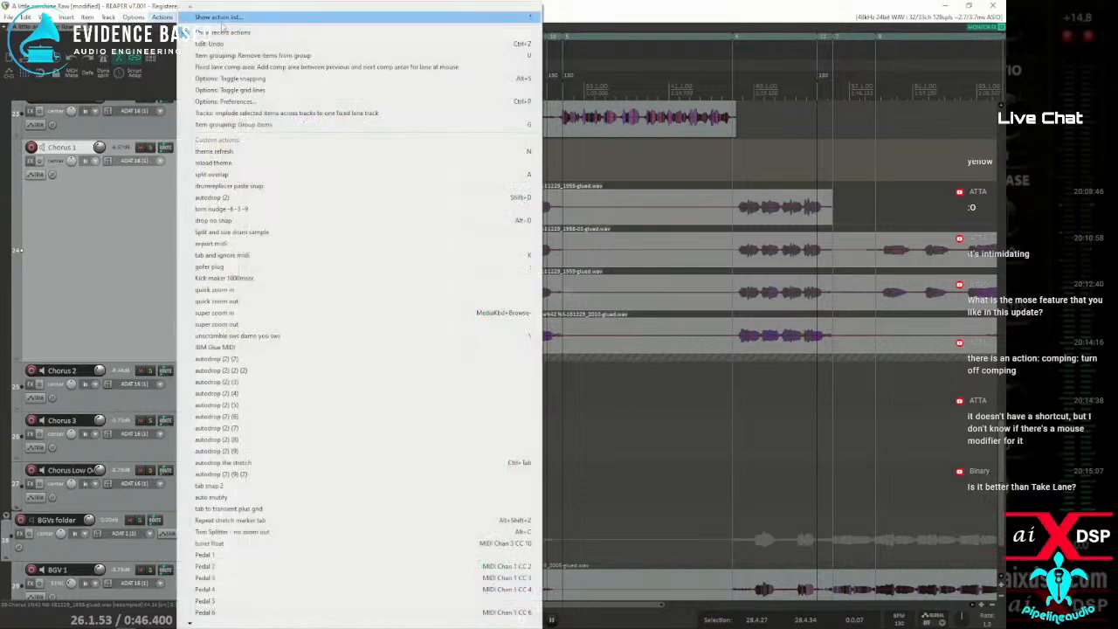
{"action": "left_click", "coordinate": [225, 26]}
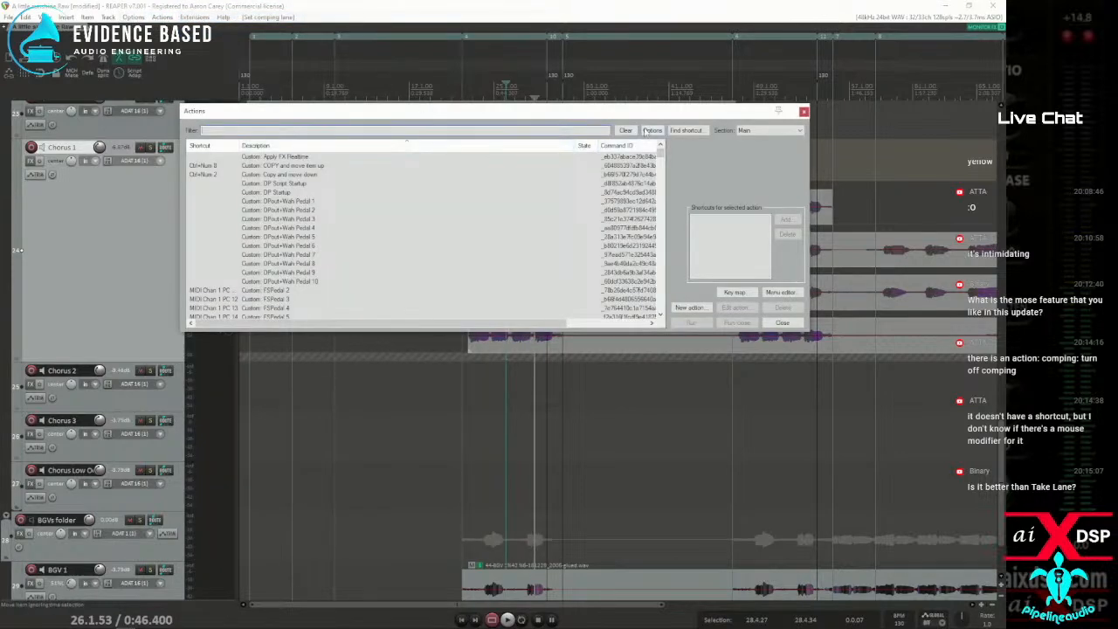
{"action": "left_click", "coordinate": [684, 130]}
{"action": "key", "text": "alt+c"}
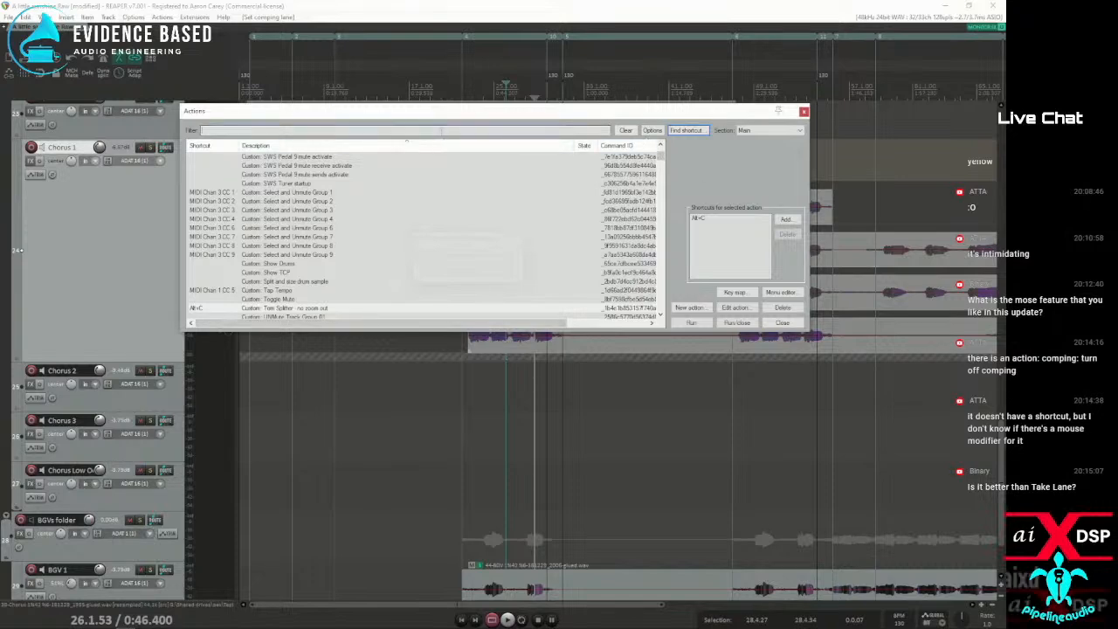
{"action": "type", "text": "comp"}
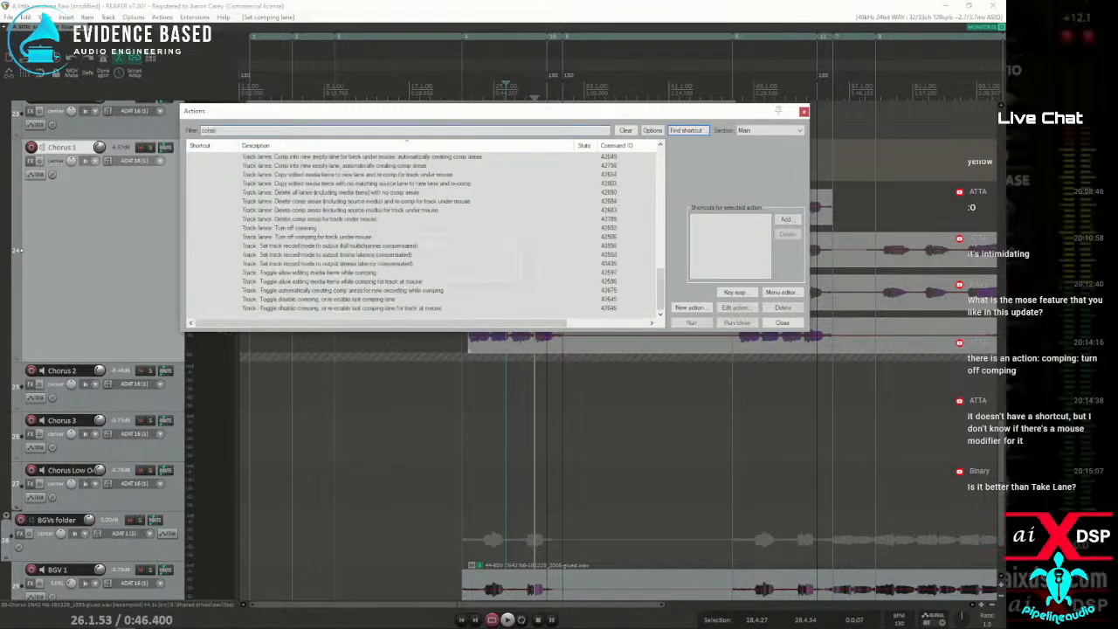
{"action": "type", "text": " off"}
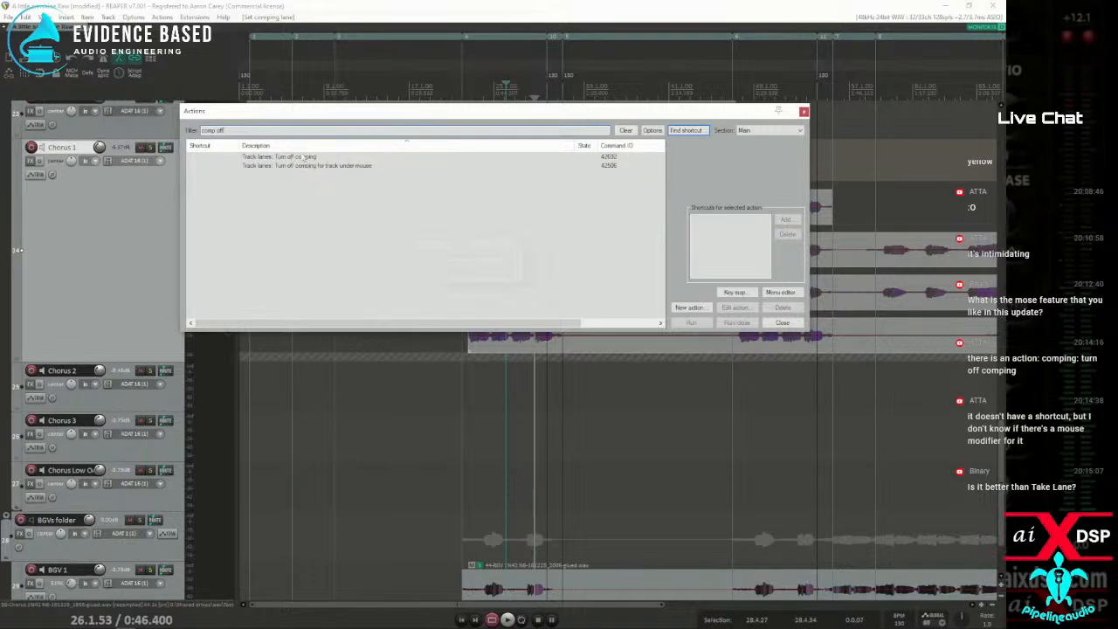
Assign the Alt+C shortcut to "Track lanes: Turn off comping", overriding its existing mapping, and close the action list
{"action": "left_click", "coordinate": [291, 159]}
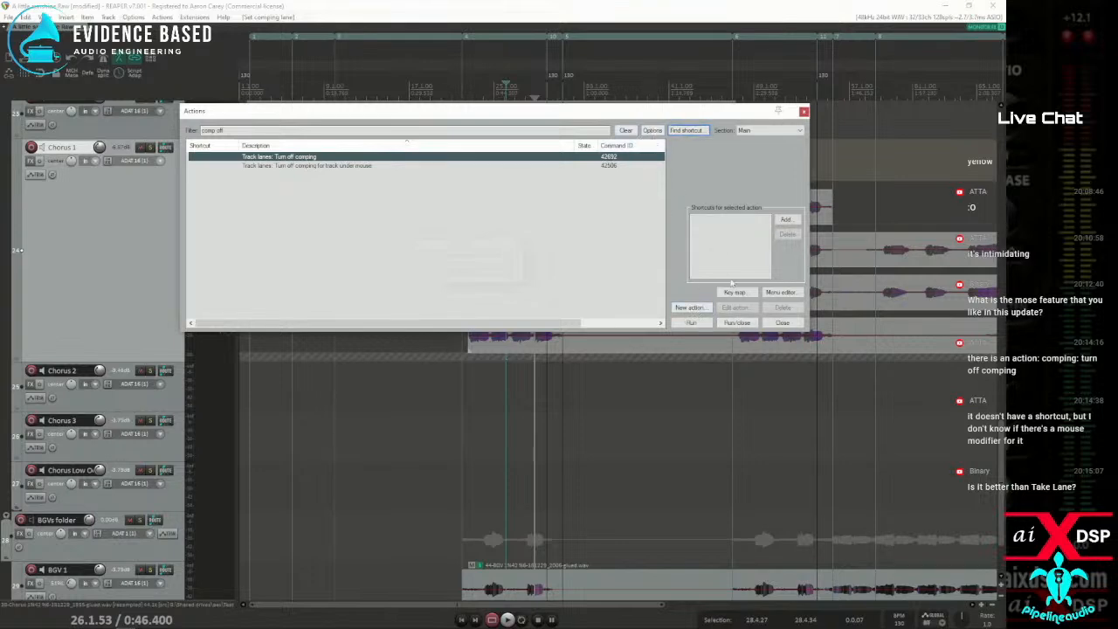
{"action": "left_click", "coordinate": [786, 220]}
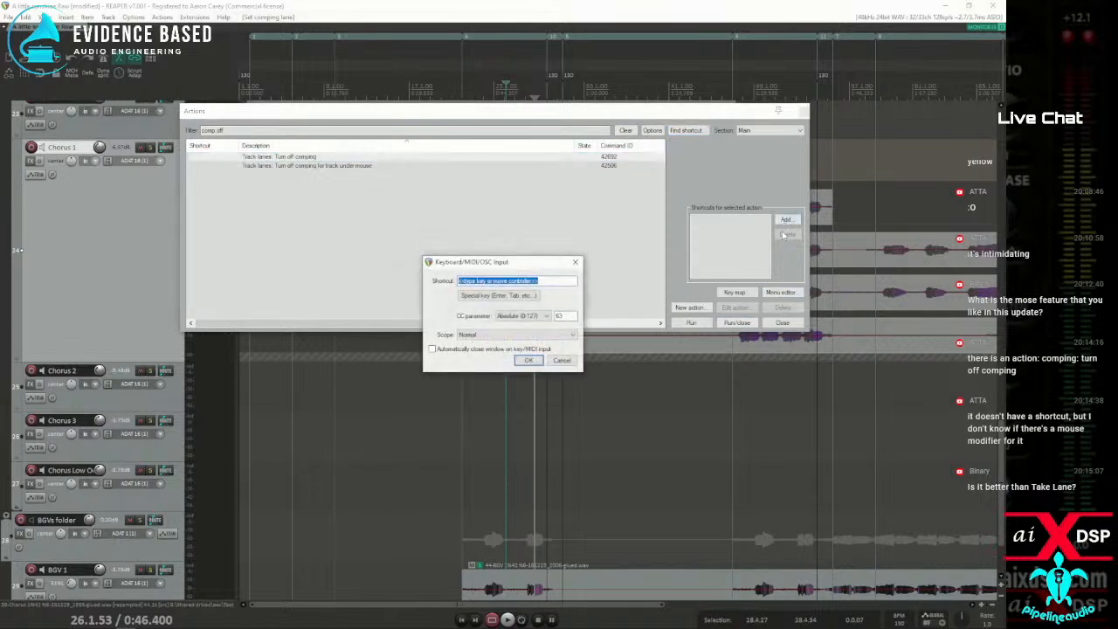
{"action": "key", "text": "alt+c"}
{"action": "left_click", "coordinate": [536, 359]}
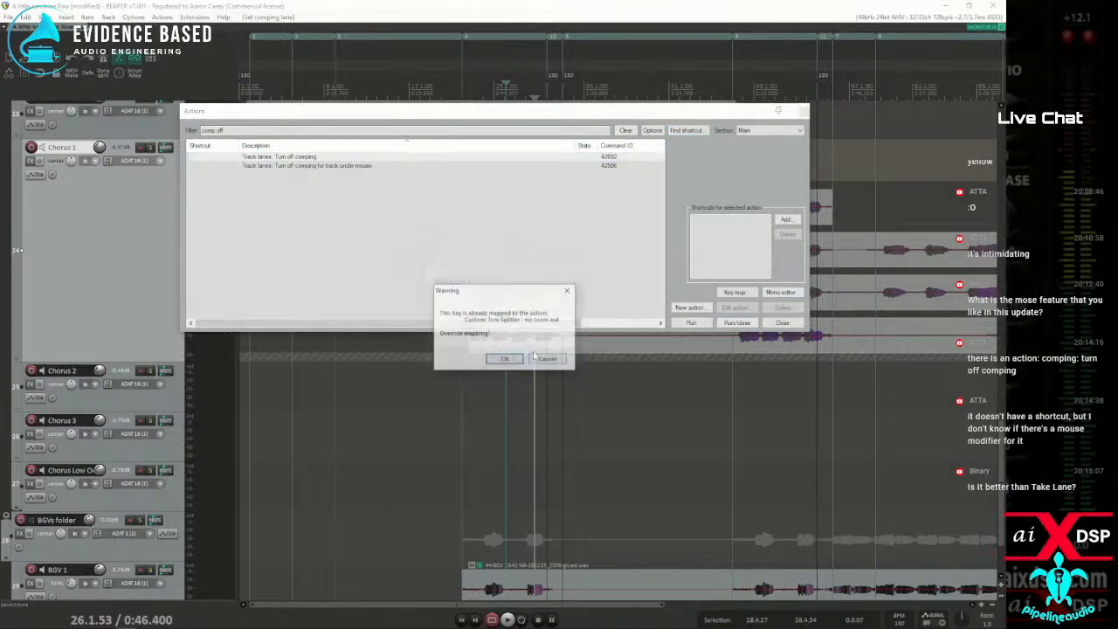
{"action": "left_click", "coordinate": [510, 359]}
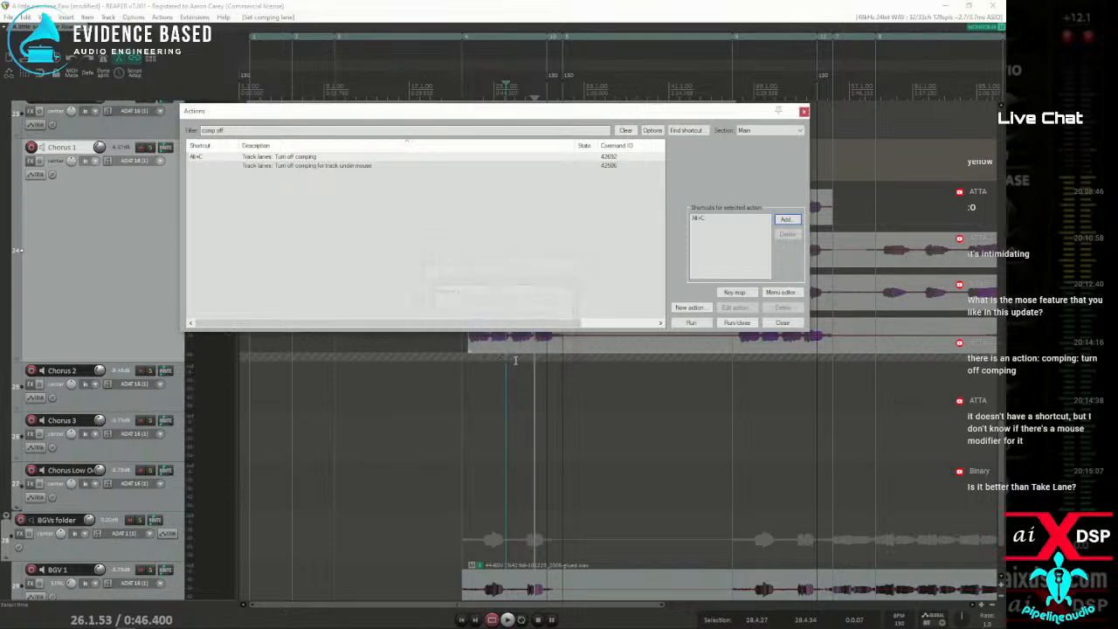
{"action": "left_click", "coordinate": [782, 323]}
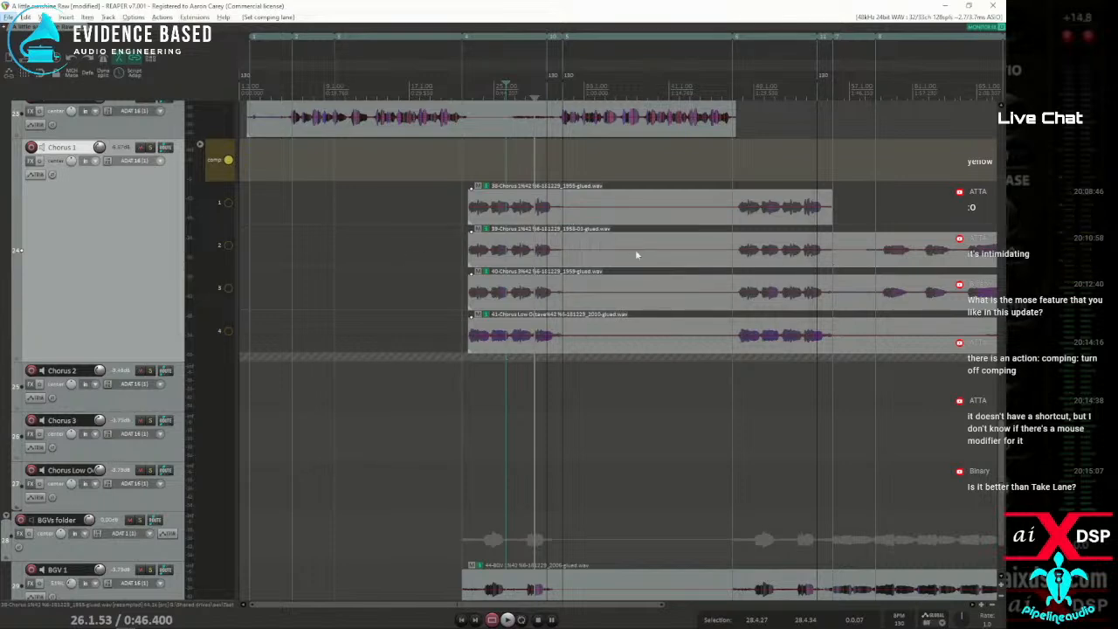
Create a comp area spanning the whole vocal item on lane 1 of the Chorus 1 track
{"action": "double_click", "coordinate": [525, 210]}
{"action": "scroll", "coordinate": [527, 208], "scroll_direction": "up", "scroll_amount": 5}
{"action": "scroll", "coordinate": [536, 210], "scroll_direction": "down", "scroll_amount": 7}
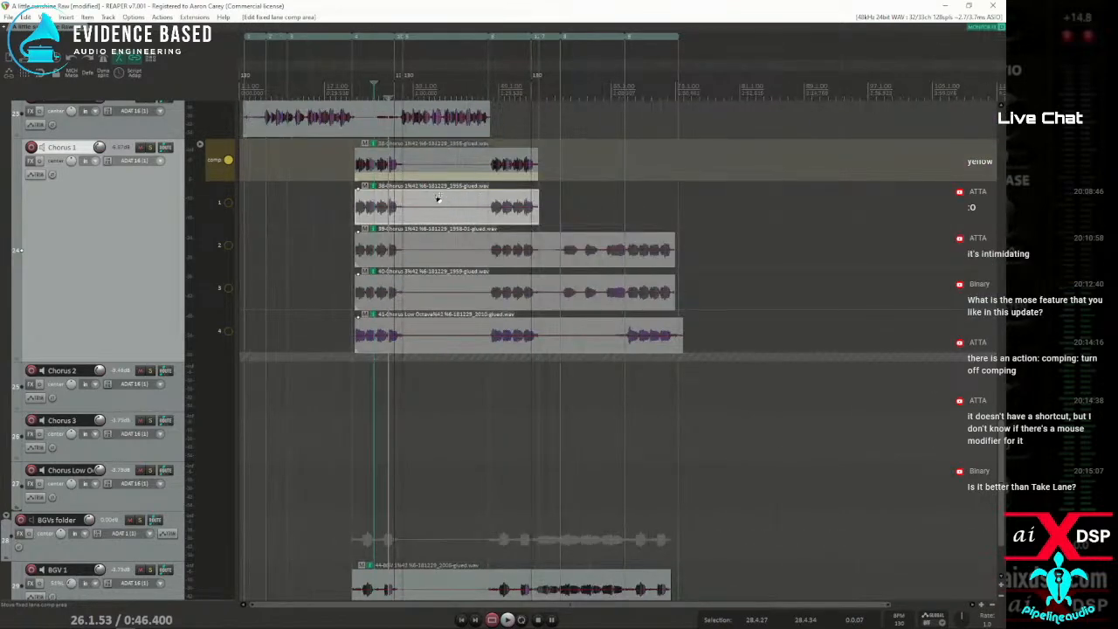
Shift the lane 1 comp area earlier and swipe short comp areas on lanes 2, 3 and 4 across the first chorus
{"action": "mouse_move", "coordinate": [368, 221]}
{"action": "left_mouse_down"}
{"action": "mouse_move", "coordinate": [385, 222]}
{"action": "mouse_move", "coordinate": [355, 221]}
{"action": "mouse_move", "coordinate": [388, 220]}
{"action": "mouse_move", "coordinate": [369, 221]}
{"action": "left_mouse_up"}
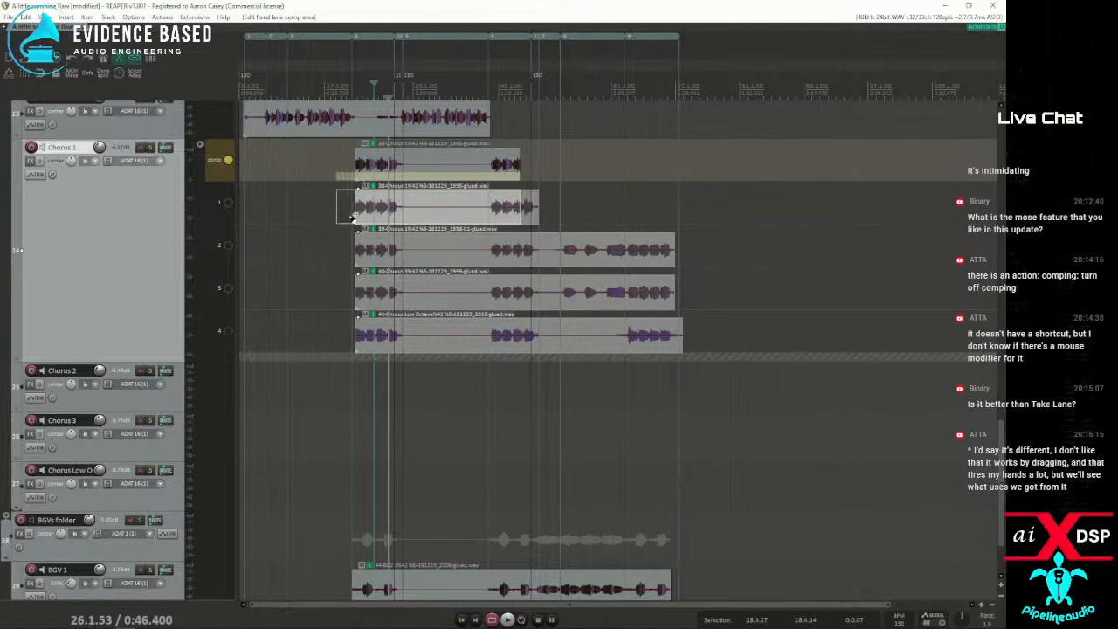
{"action": "left_click_drag", "start_coordinate": [402, 264], "coordinate": [410, 266]}
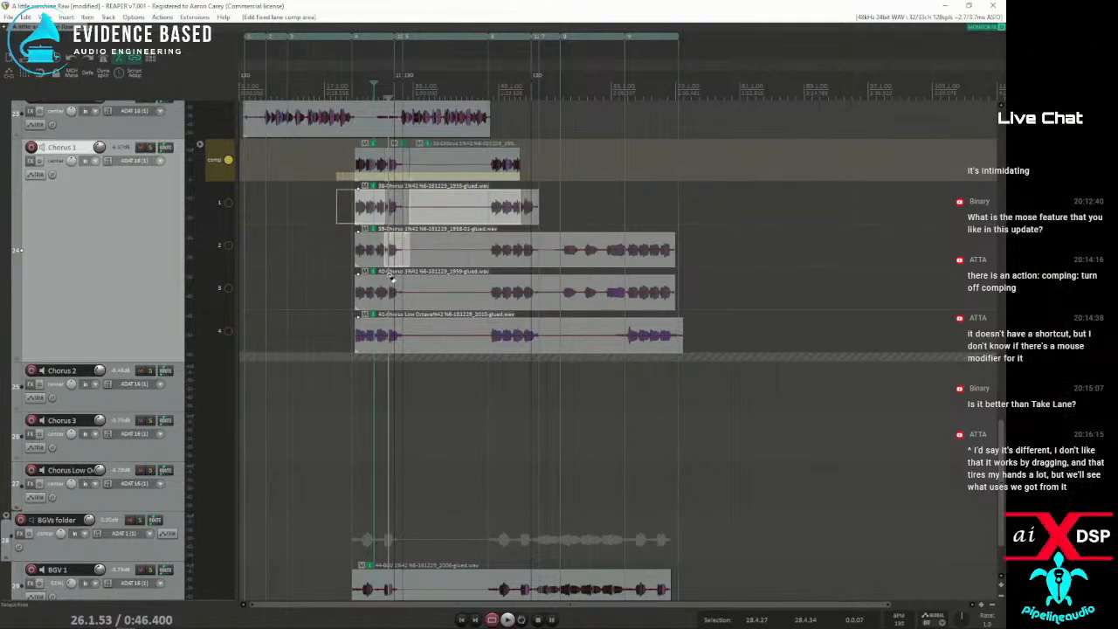
{"action": "left_click_drag", "start_coordinate": [366, 302], "coordinate": [382, 302]}
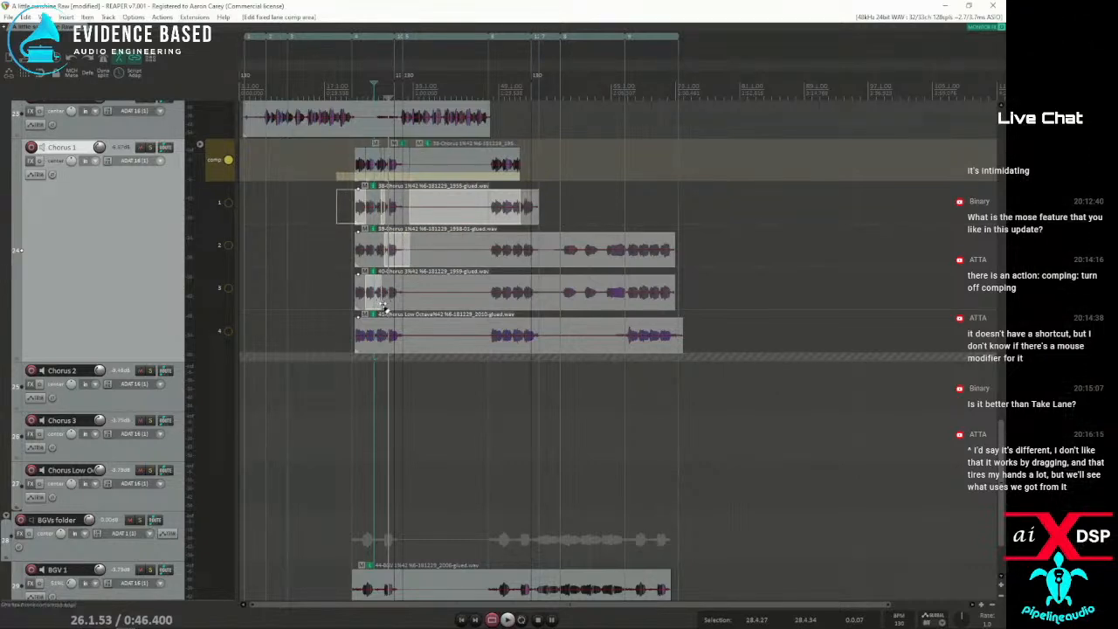
{"action": "left_click_drag", "start_coordinate": [387, 343], "coordinate": [406, 346]}
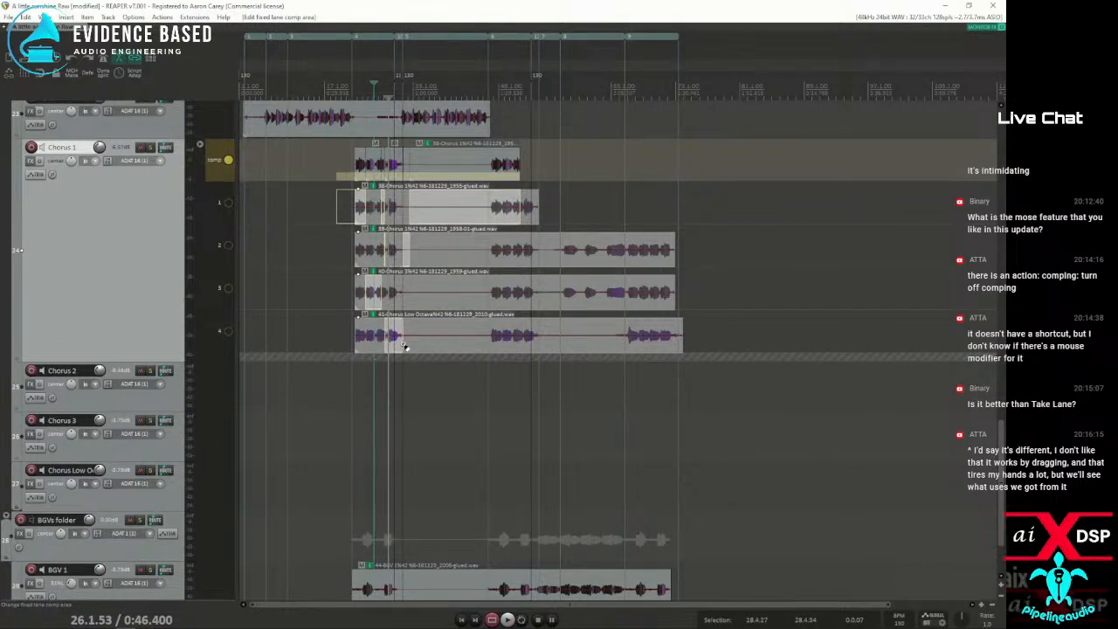
{"action": "left_click_drag", "start_coordinate": [363, 258], "coordinate": [376, 259]}
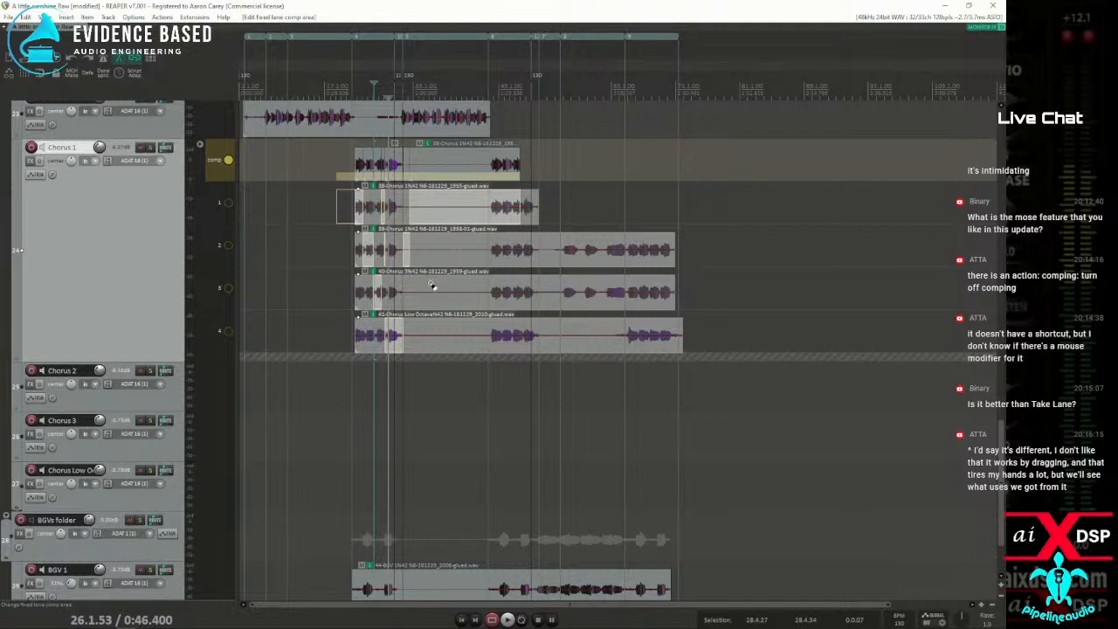
Revert the project through the undo history to the first comp area edit made after comping was re-enabled
{"action": "key", "text": "ctrl+z"}
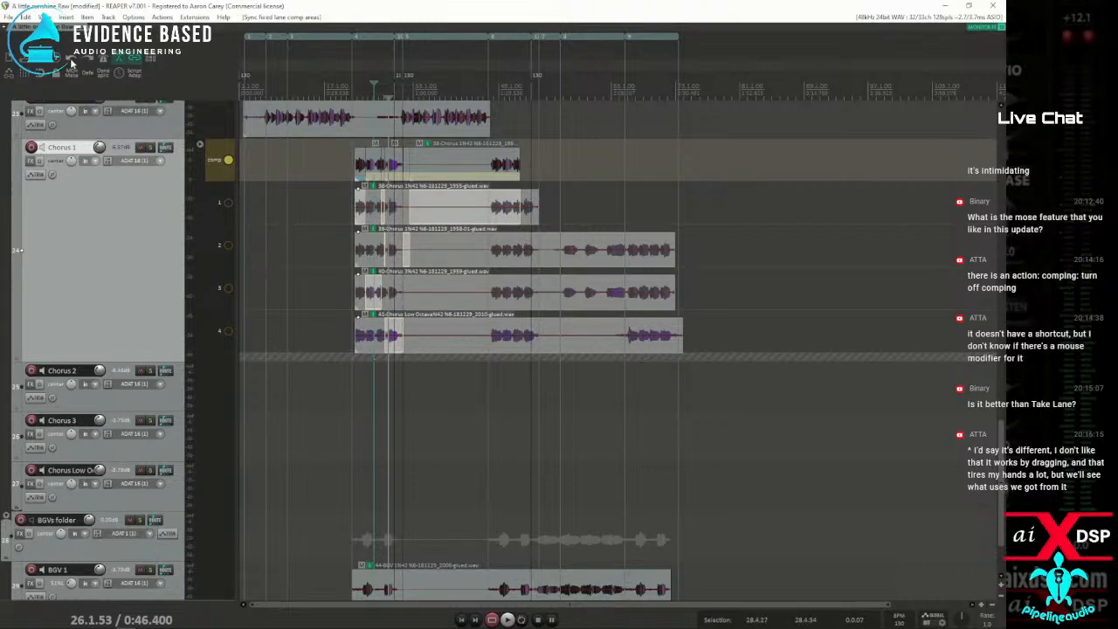
{"action": "left_click", "coordinate": [501, 259]}
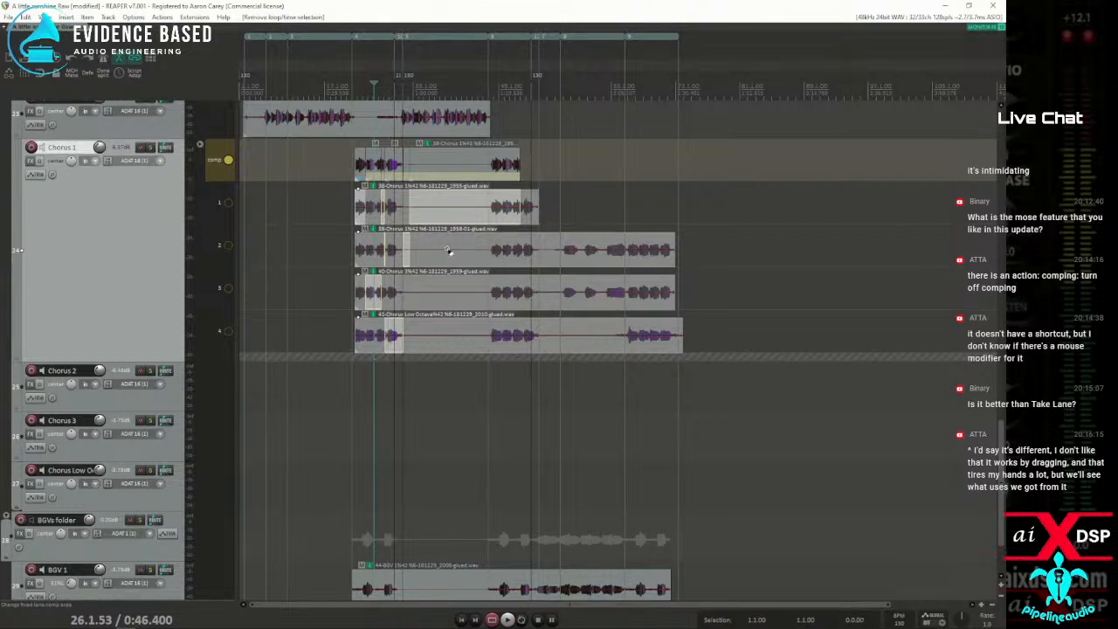
{"action": "left_click", "coordinate": [70, 63]}
{"action": "left_click", "coordinate": [26, 17]}
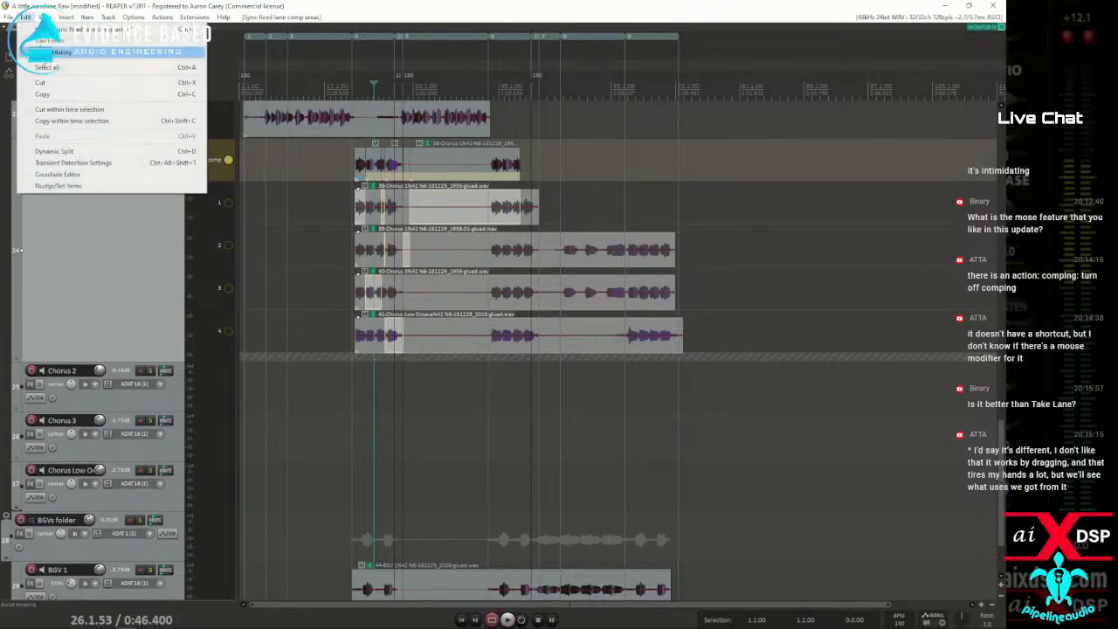
{"action": "left_click", "coordinate": [55, 54]}
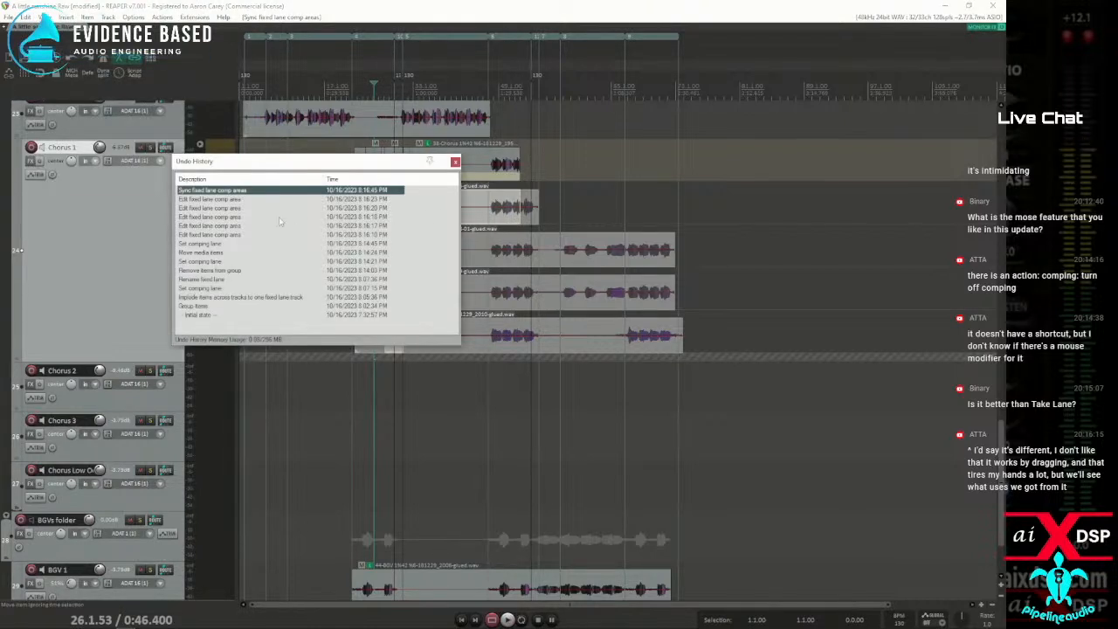
{"action": "left_click", "coordinate": [209, 235]}
{"action": "left_click", "coordinate": [455, 162]}
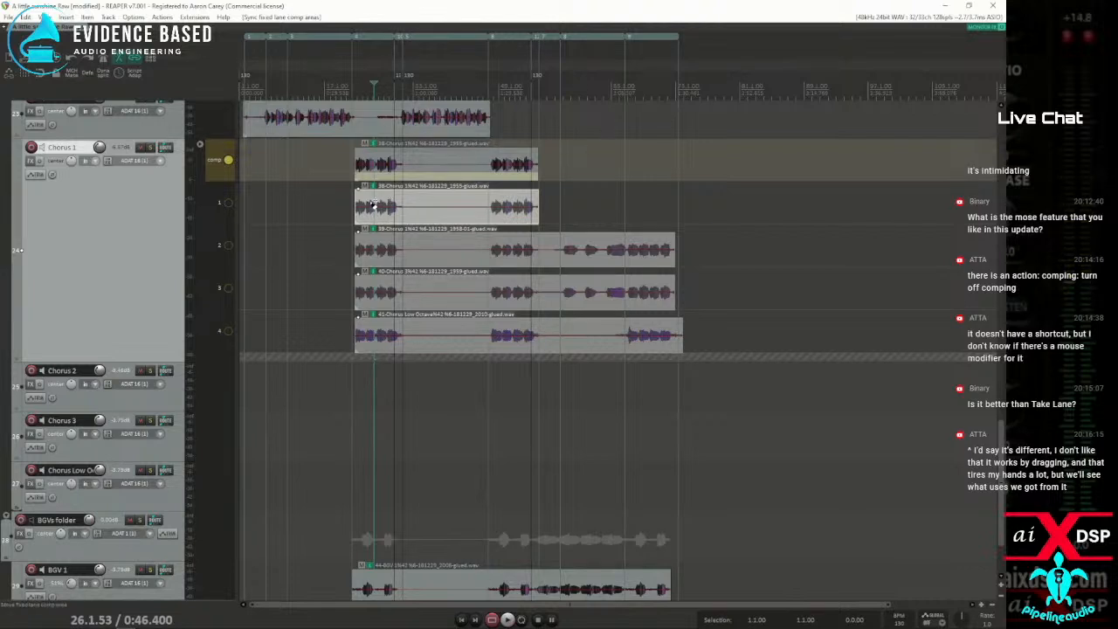
Turn off comping on Chorus 1 and move the grouped items on lanes 1 to 4 slightly later
{"action": "scroll", "coordinate": [373, 204], "scroll_direction": "up", "scroll_amount": 5}
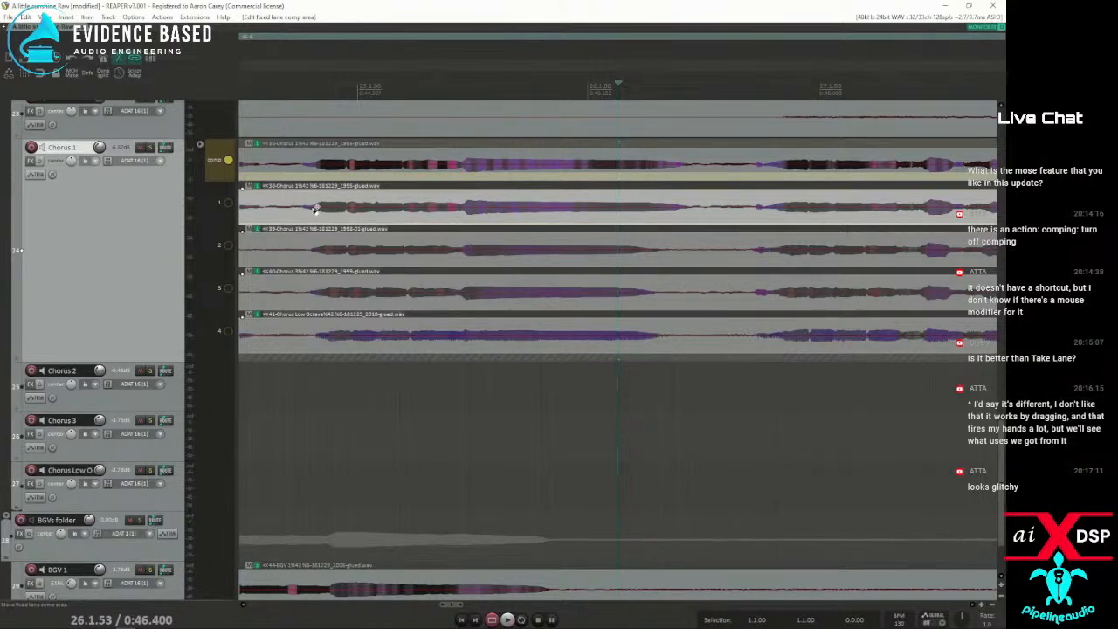
{"action": "key", "text": "ctrl+z"}
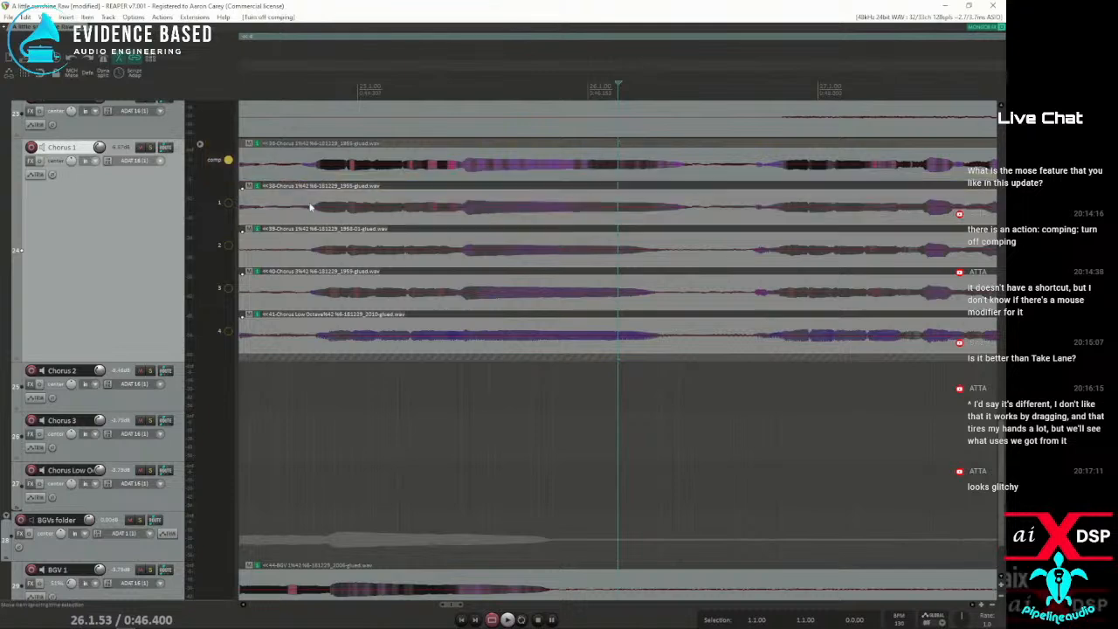
{"action": "left_click_drag", "start_coordinate": [310, 204], "coordinate": [365, 206]}
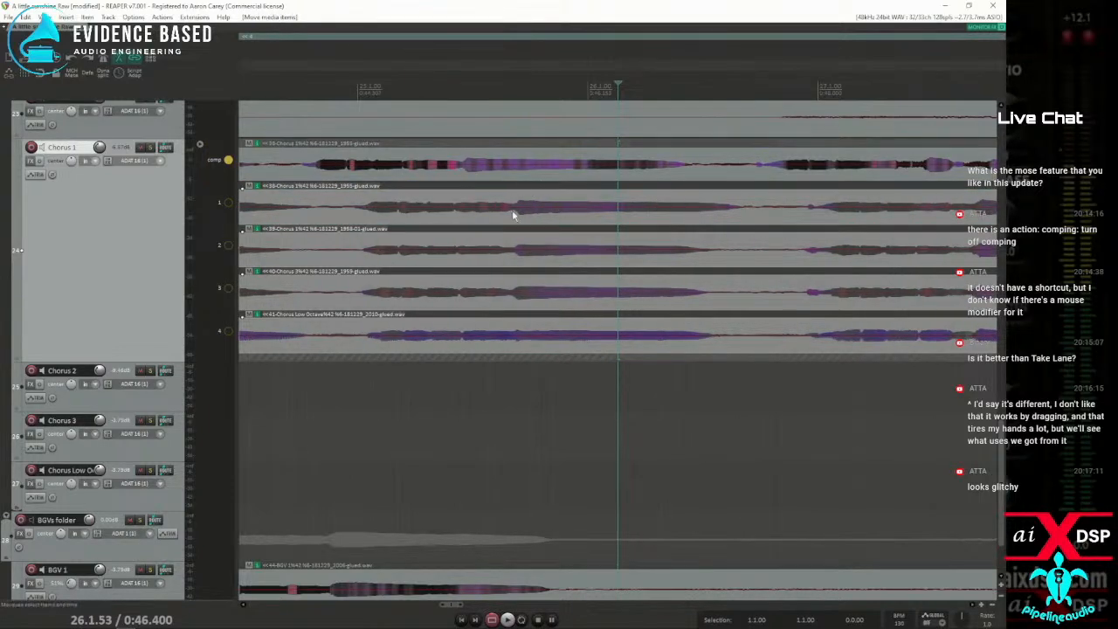
Run Turn off comping again, mark a time selection from about 24.4.88 to 25.2.83, and select the comp lane item, then the lane 1 item
{"action": "key", "text": "ctrl+z"}
{"action": "left_click_drag", "start_coordinate": [351, 211], "coordinate": [463, 210]}
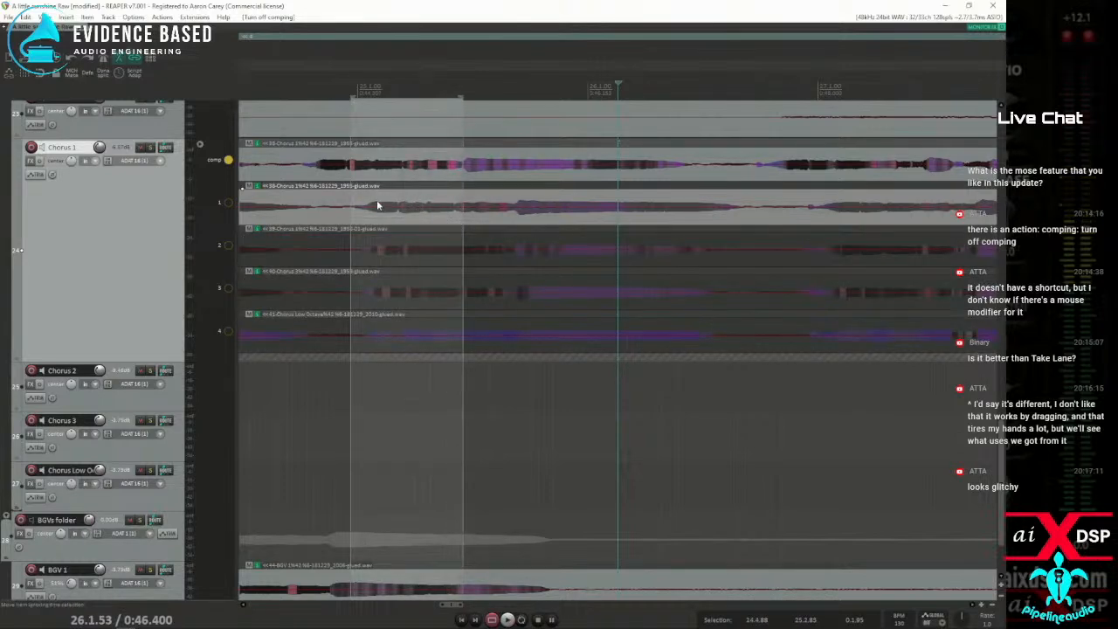
{"action": "left_click", "coordinate": [368, 170]}
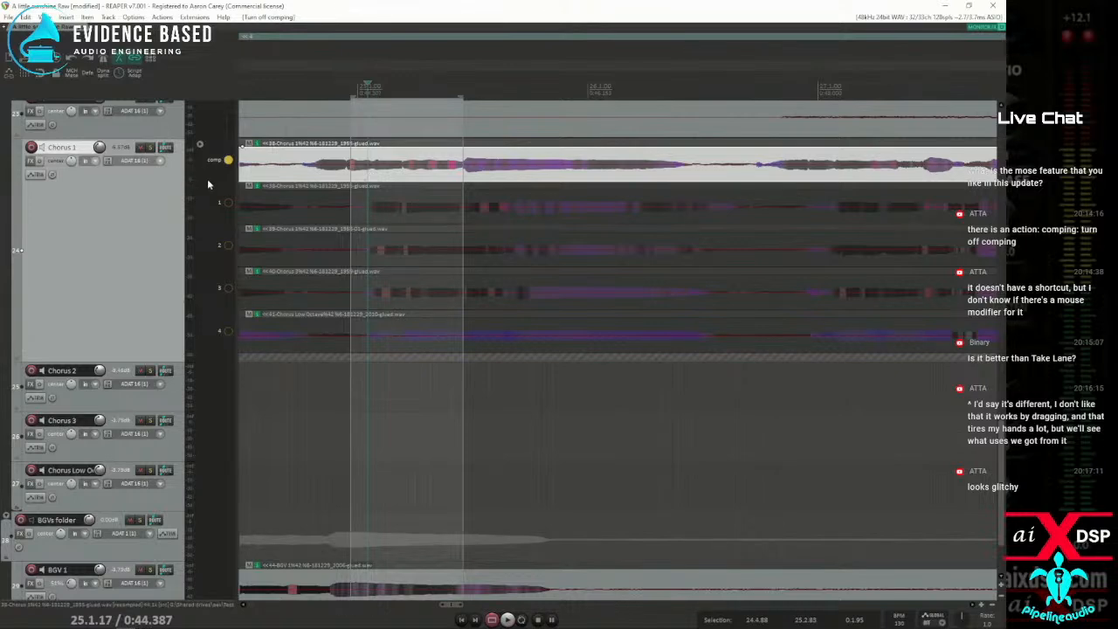
{"action": "left_click", "coordinate": [345, 211]}
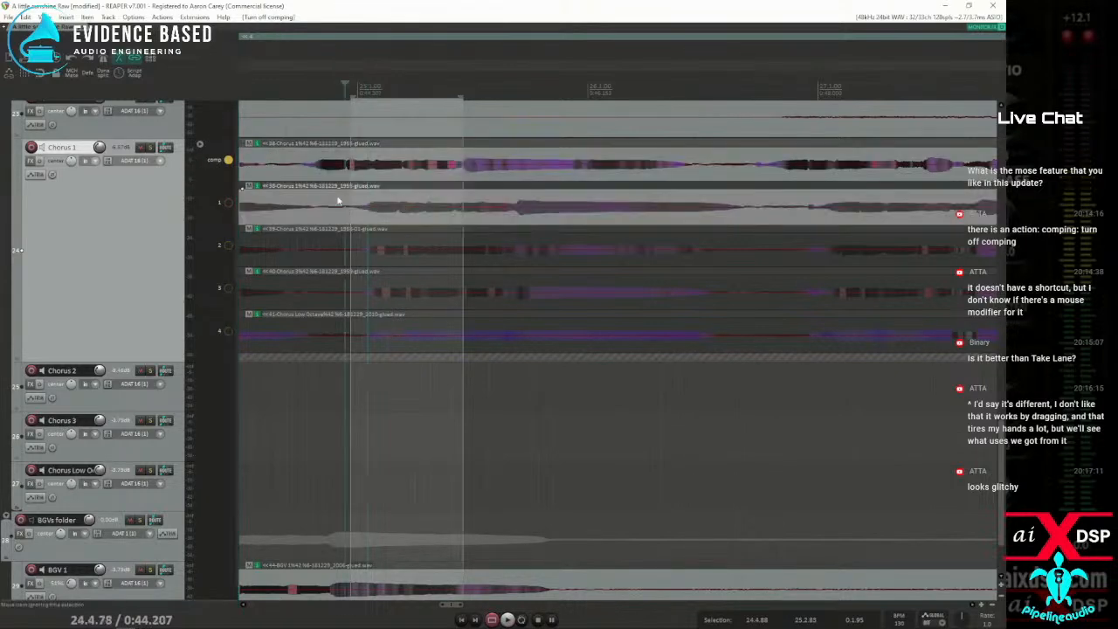
Switch playback to lane 1, return it to the comp lane, and mark a time selection from about 25.1.60 to 25.3.08
{"action": "left_click", "coordinate": [227, 202]}
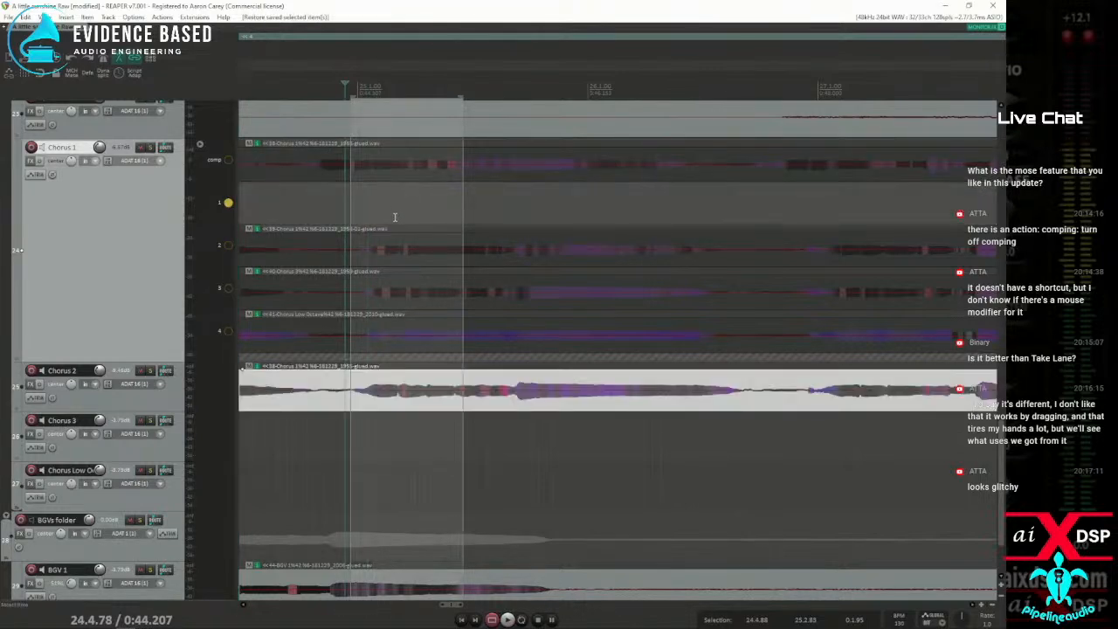
{"action": "left_click", "coordinate": [381, 197]}
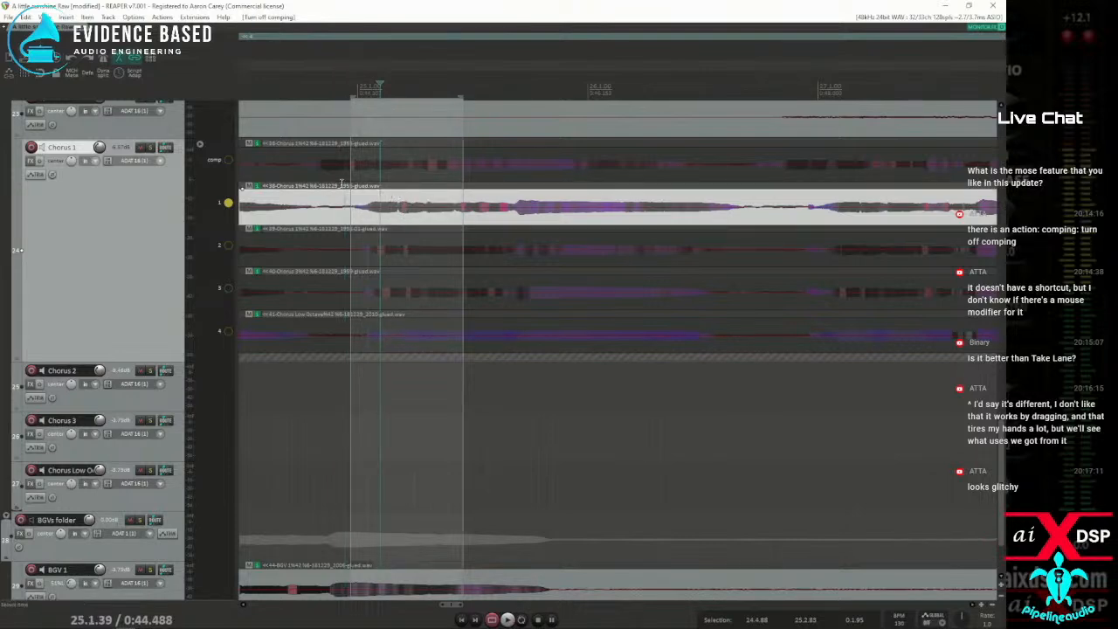
{"action": "left_click", "coordinate": [227, 160]}
{"action": "key", "text": "c"}
{"action": "left_click_drag", "start_coordinate": [392, 219], "coordinate": [480, 229]}
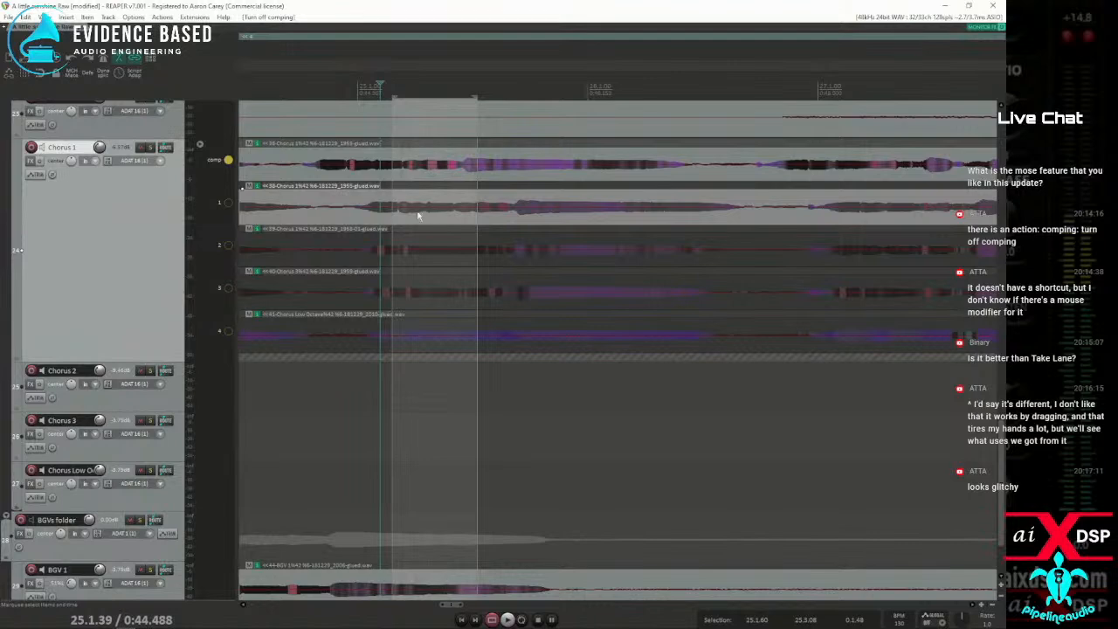
Look up the action assigned to Alt+C in the action list and close the list
{"action": "left_click", "coordinate": [161, 18]}
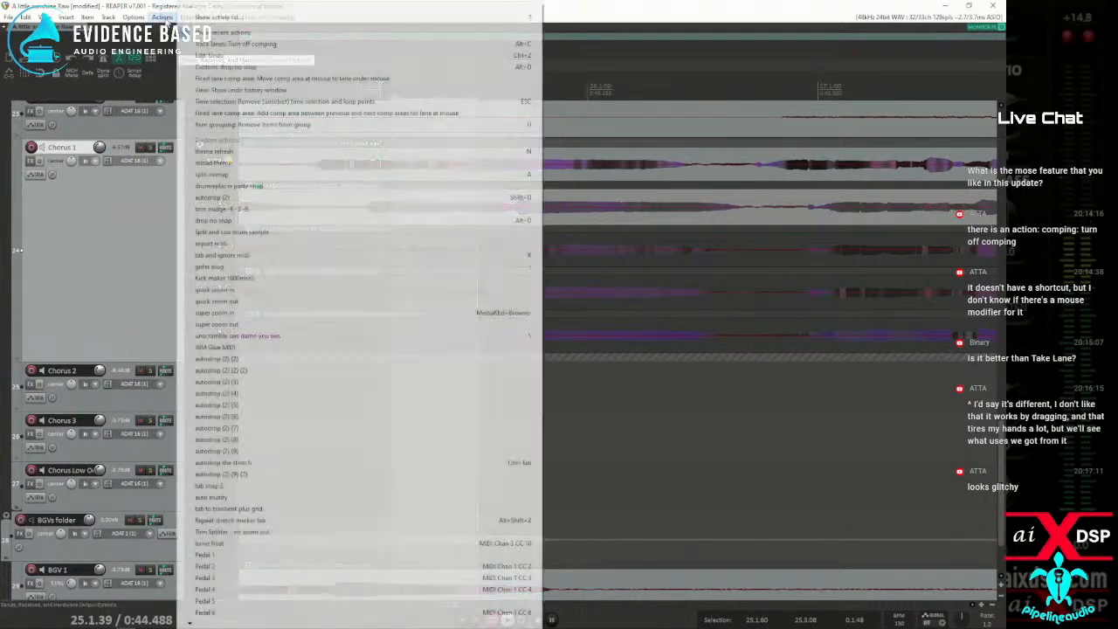
{"action": "left_click", "coordinate": [230, 17]}
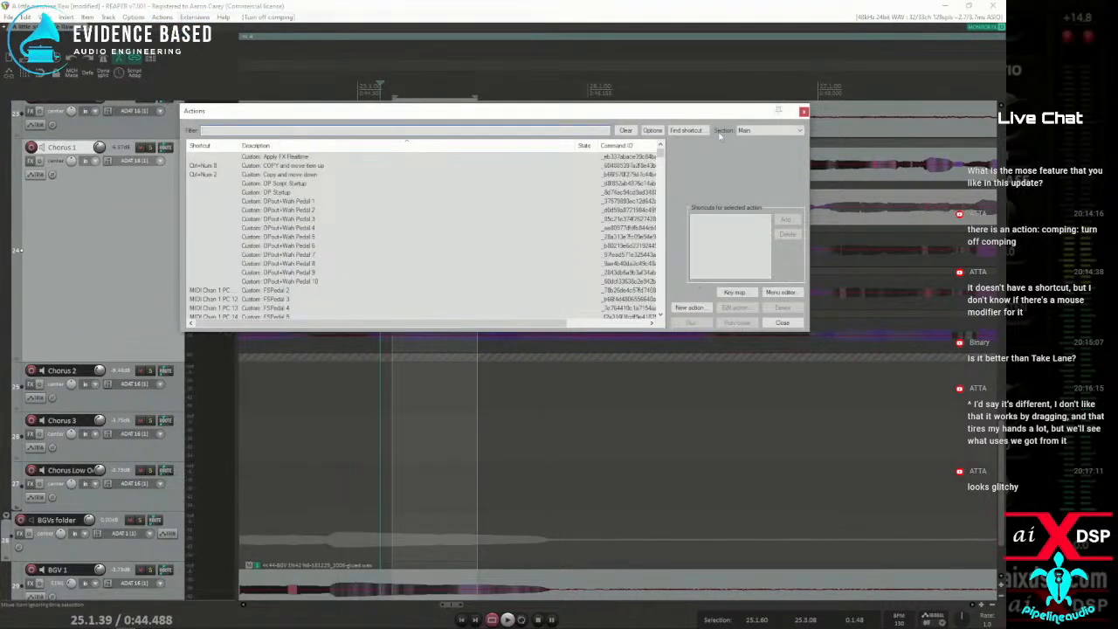
{"action": "left_click", "coordinate": [686, 130]}
{"action": "key", "text": "alt+c"}
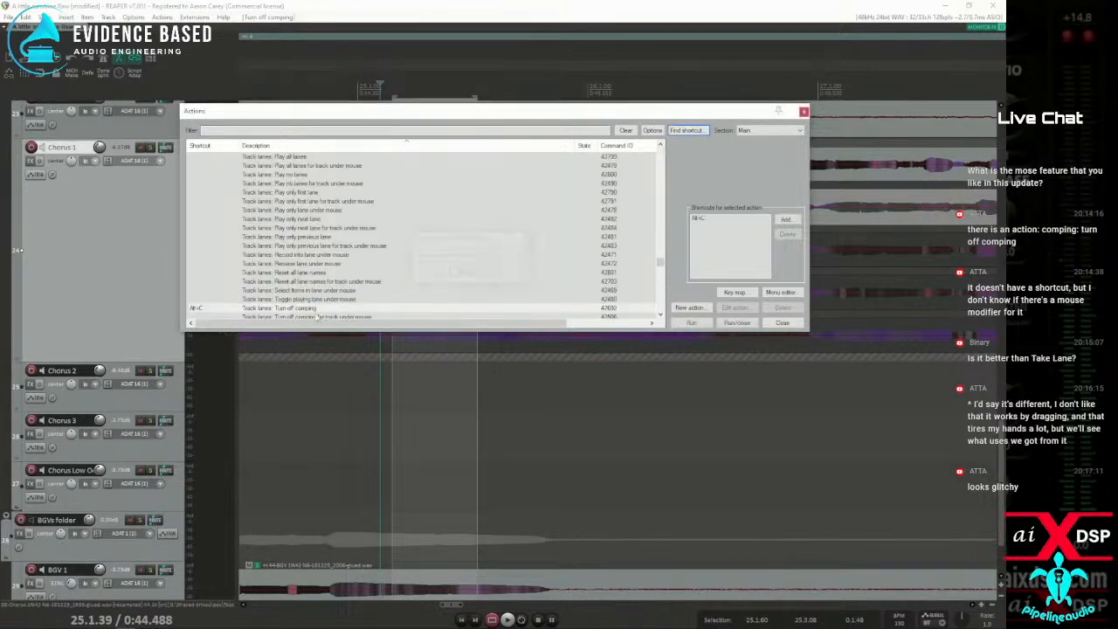
{"action": "left_click", "coordinate": [781, 323]}
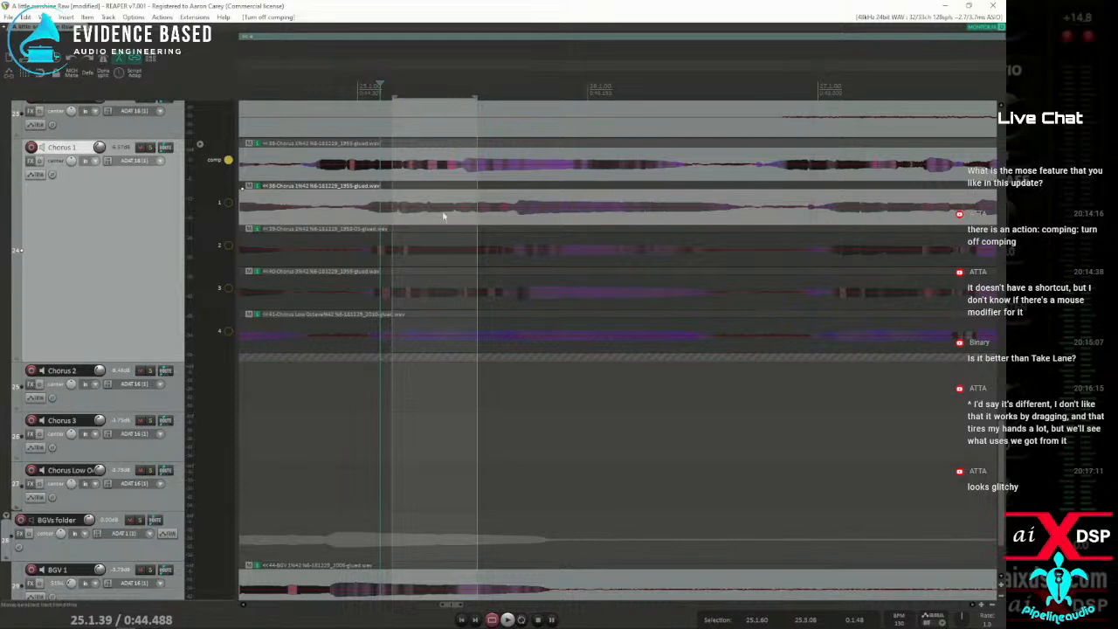
Select the comp lane item, then reselect the lane 1 item on Chorus 1
{"action": "left_click", "coordinate": [342, 160]}
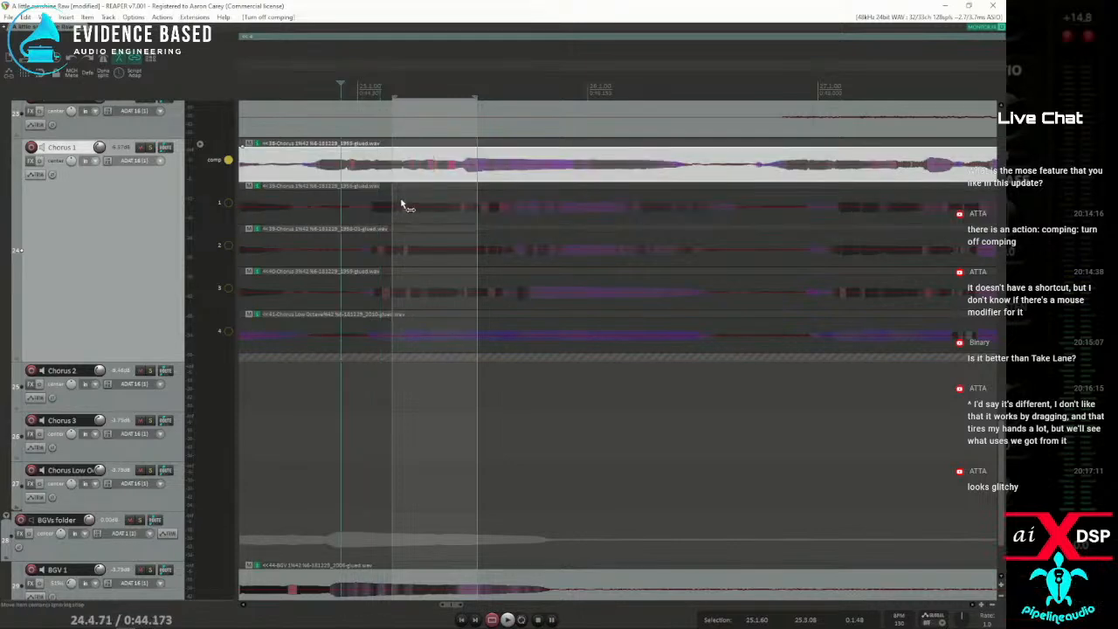
{"action": "left_click", "coordinate": [414, 207]}
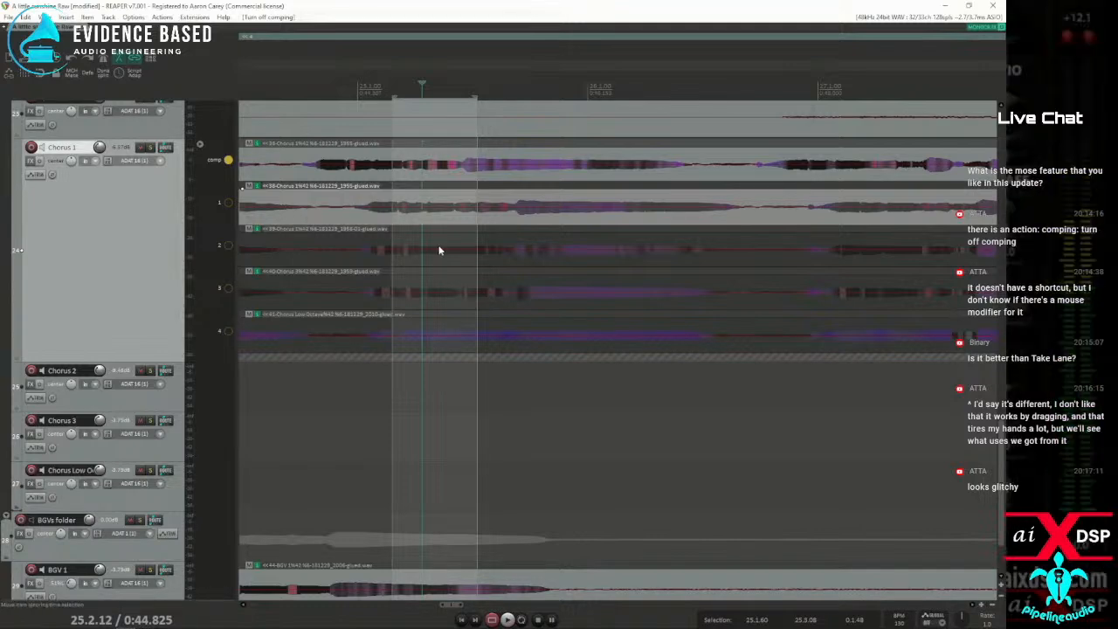
{"action": "left_click", "coordinate": [370, 198]}
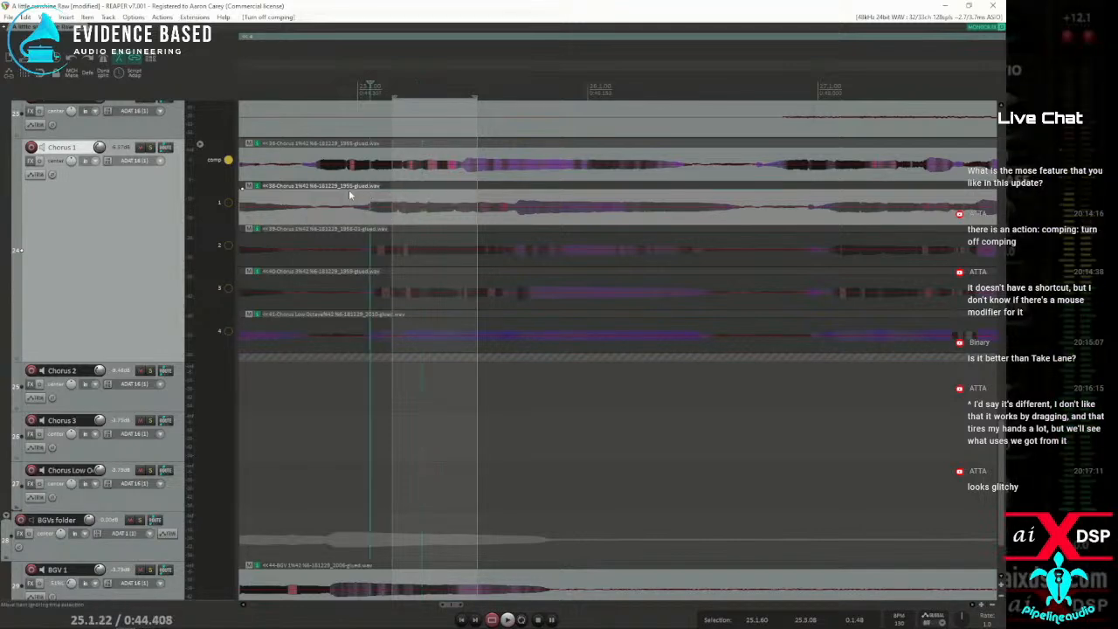
Revert the project through the undo history to the "Set comping lane" entry directly before the earliest "Move media items", and close the history
{"action": "left_click", "coordinate": [26, 16]}
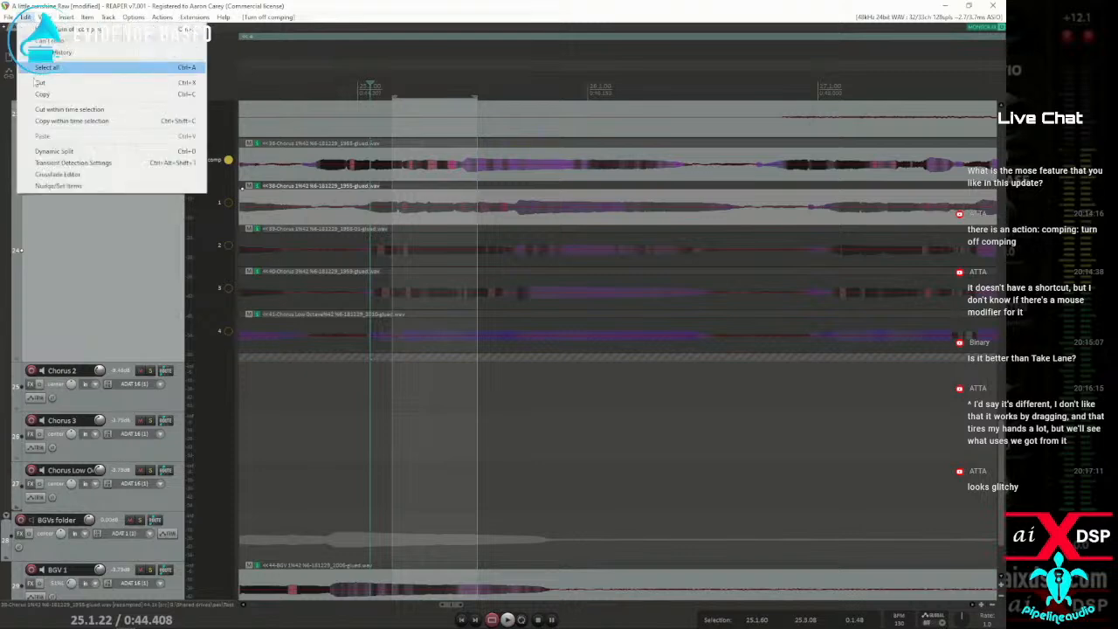
{"action": "left_click", "coordinate": [52, 51]}
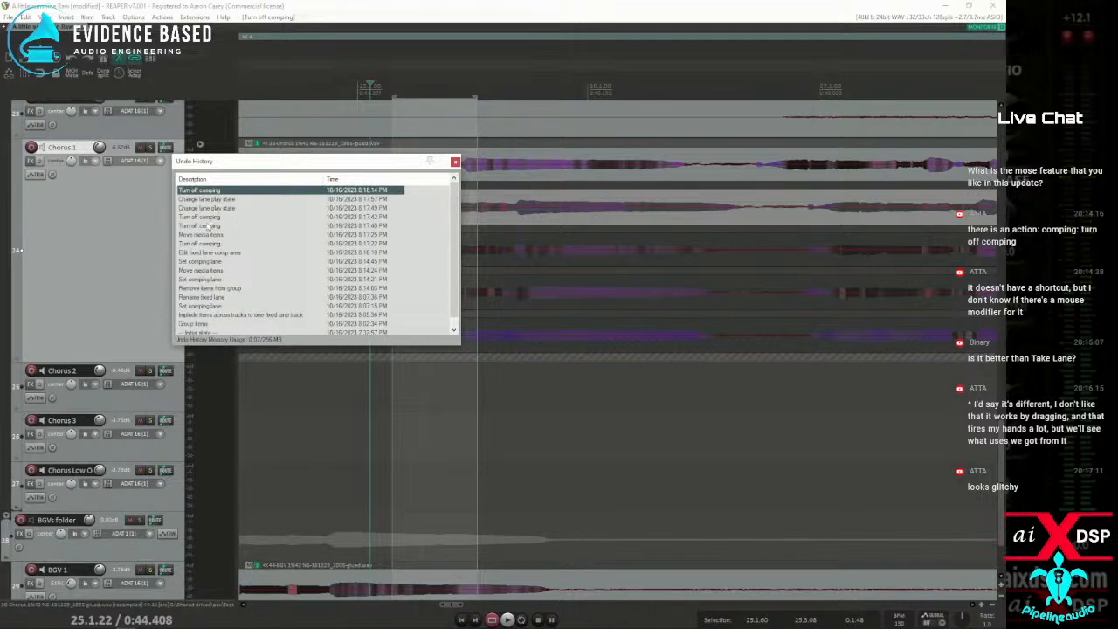
{"action": "left_click", "coordinate": [202, 279]}
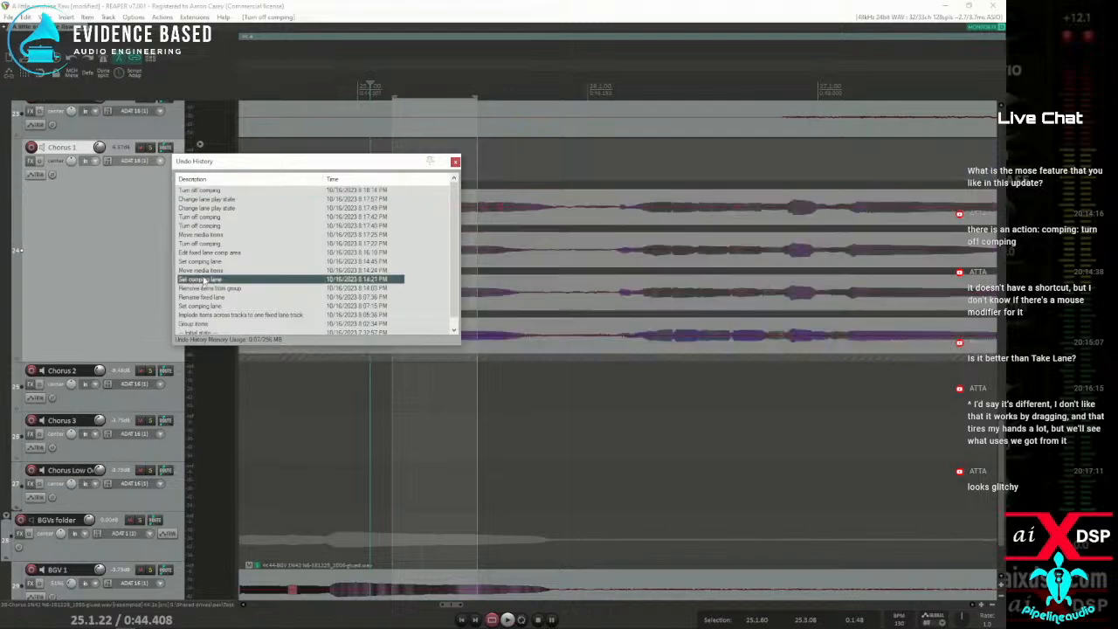
{"action": "left_click", "coordinate": [454, 161]}
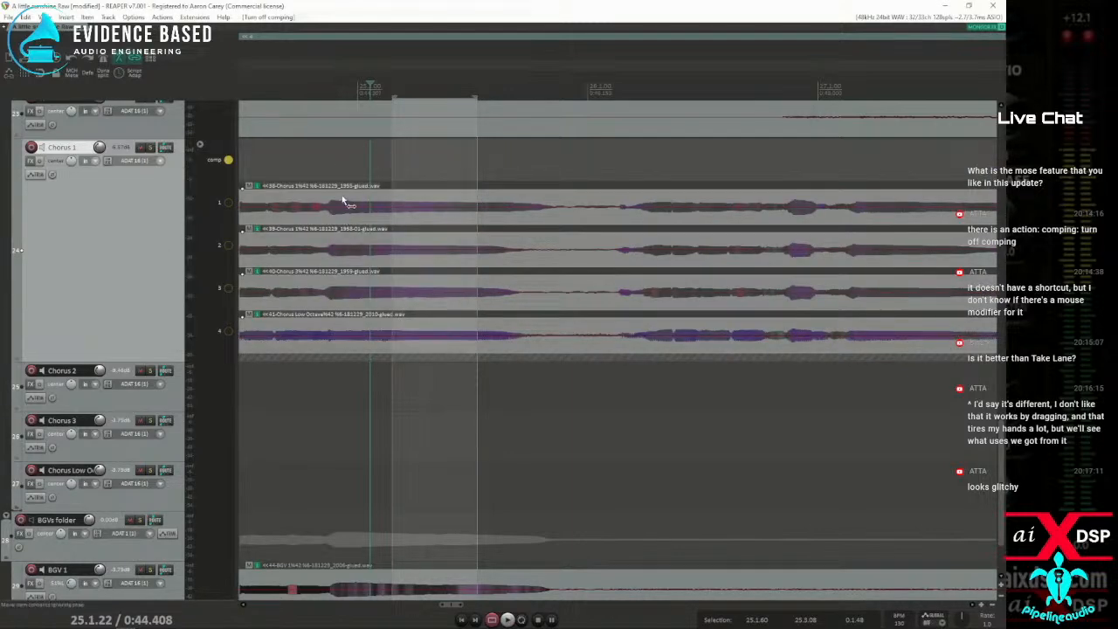
Select the lane 1 item and filter the action list for "comp lane", narrowing it to "comp into lane"
{"action": "left_click", "coordinate": [340, 218]}
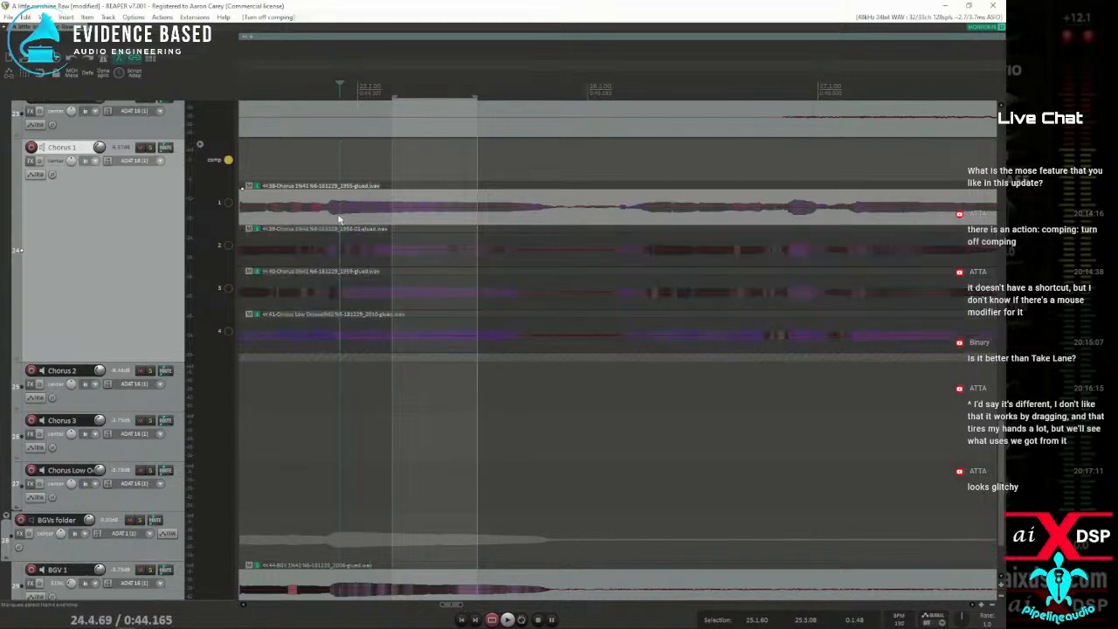
{"action": "left_click", "coordinate": [343, 201]}
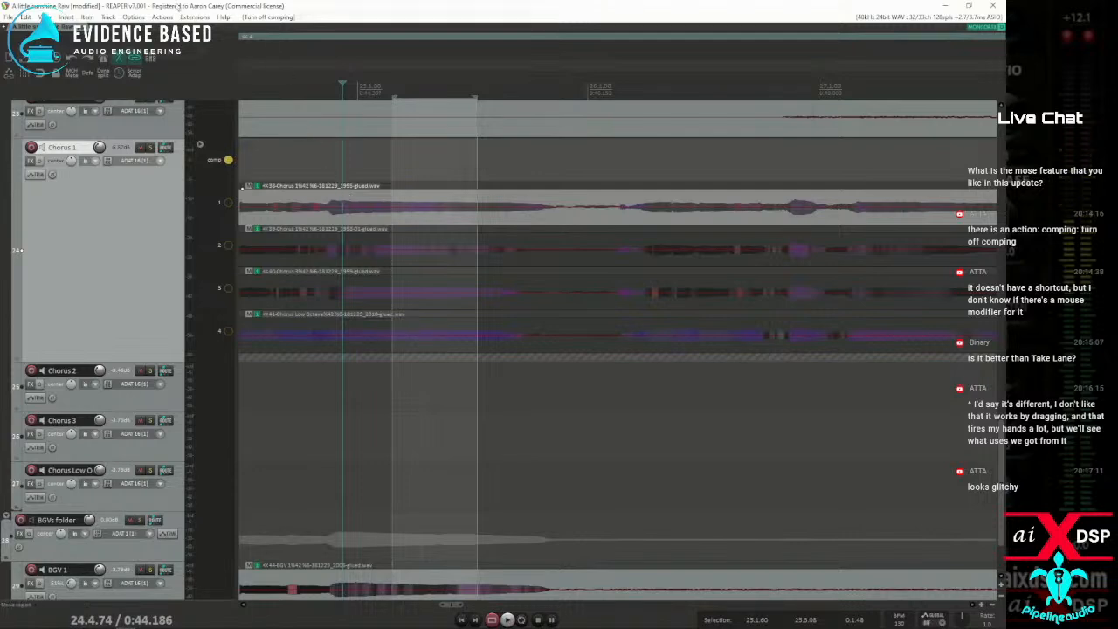
{"action": "left_click", "coordinate": [161, 17]}
{"action": "left_click", "coordinate": [236, 22]}
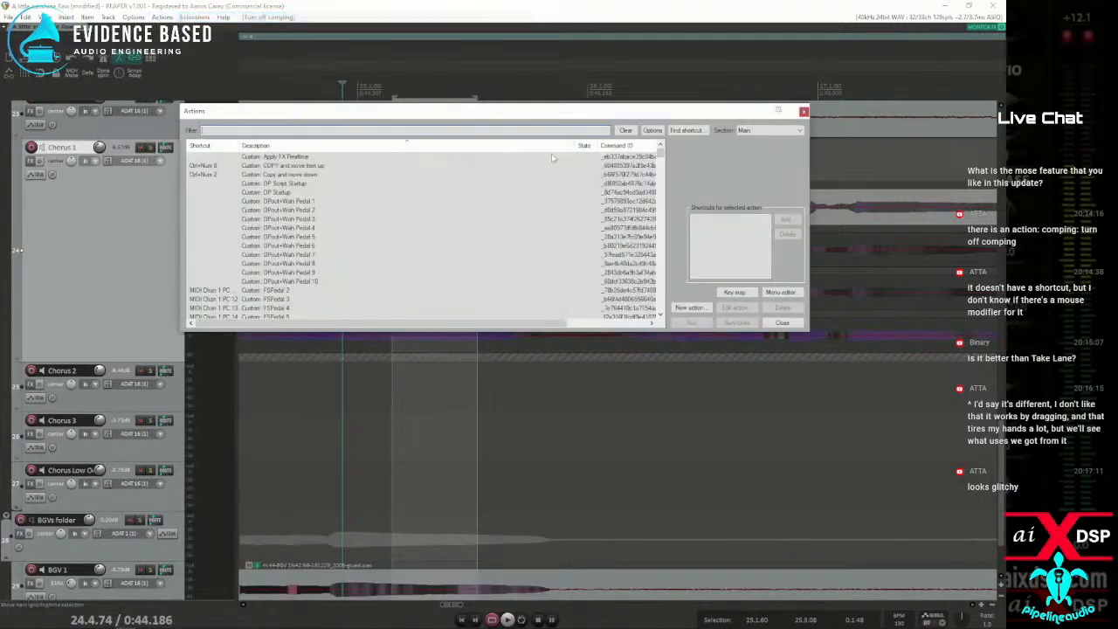
{"action": "left_click", "coordinate": [677, 131]}
{"action": "key", "text": "c"}
{"action": "left_click", "coordinate": [521, 351]}
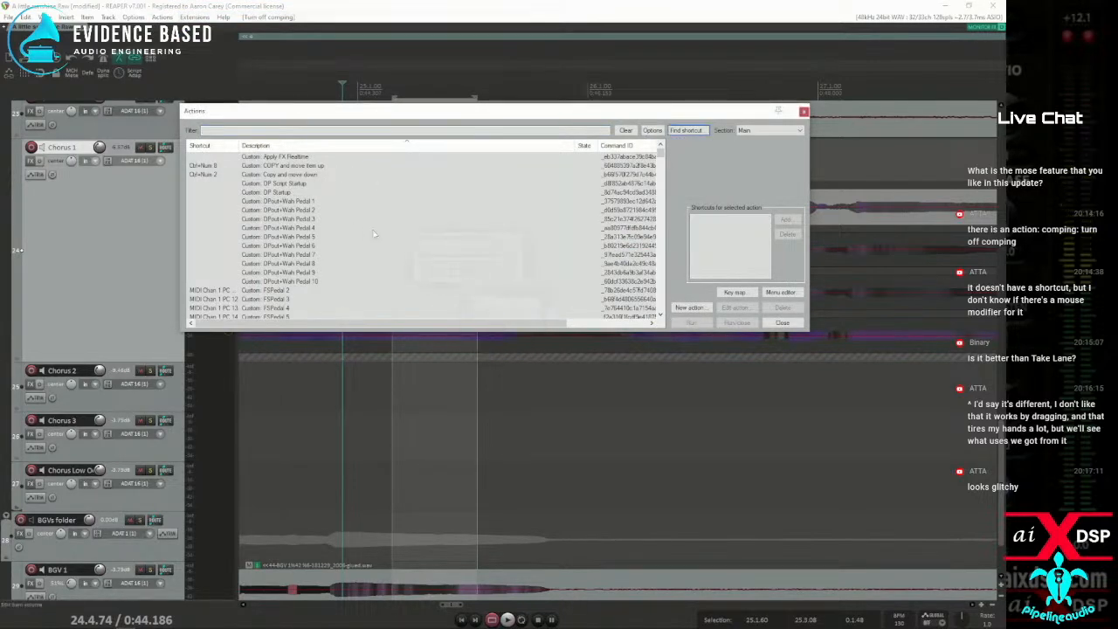
{"action": "left_click", "coordinate": [281, 131]}
{"action": "type", "text": "comp lane"}
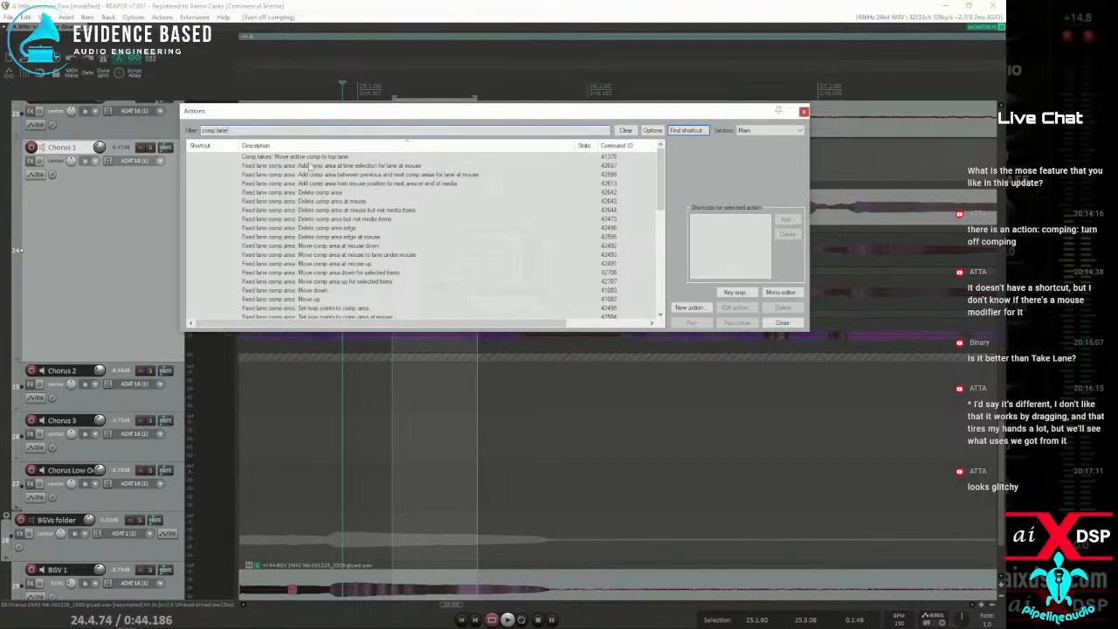
{"action": "scroll", "coordinate": [319, 255], "scroll_direction": "down", "scroll_amount": 10}
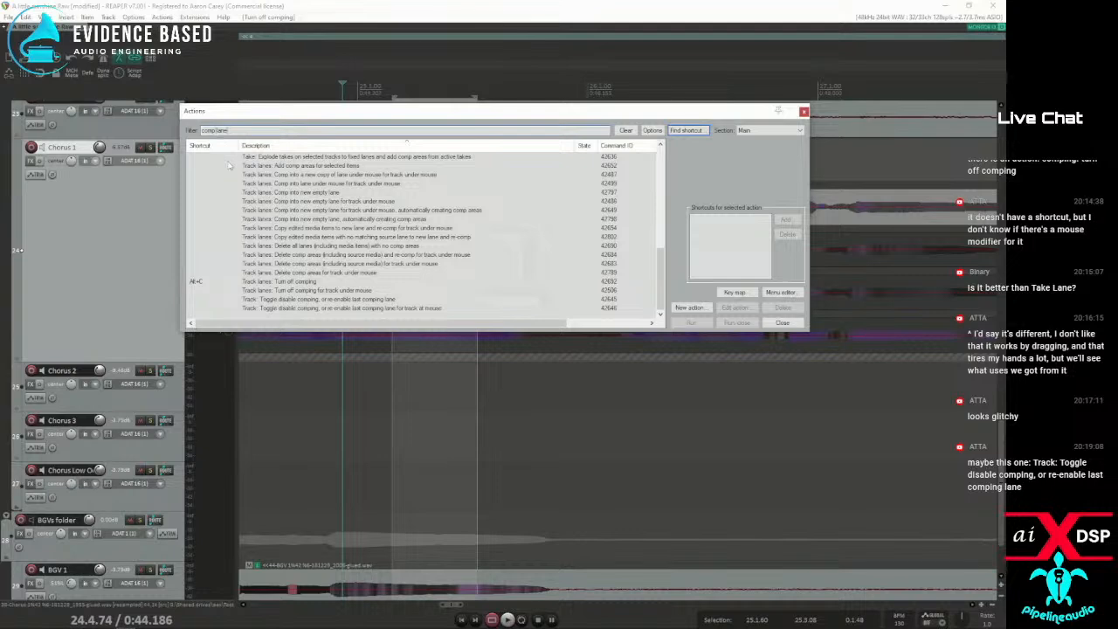
{"action": "type", "text": "into"}
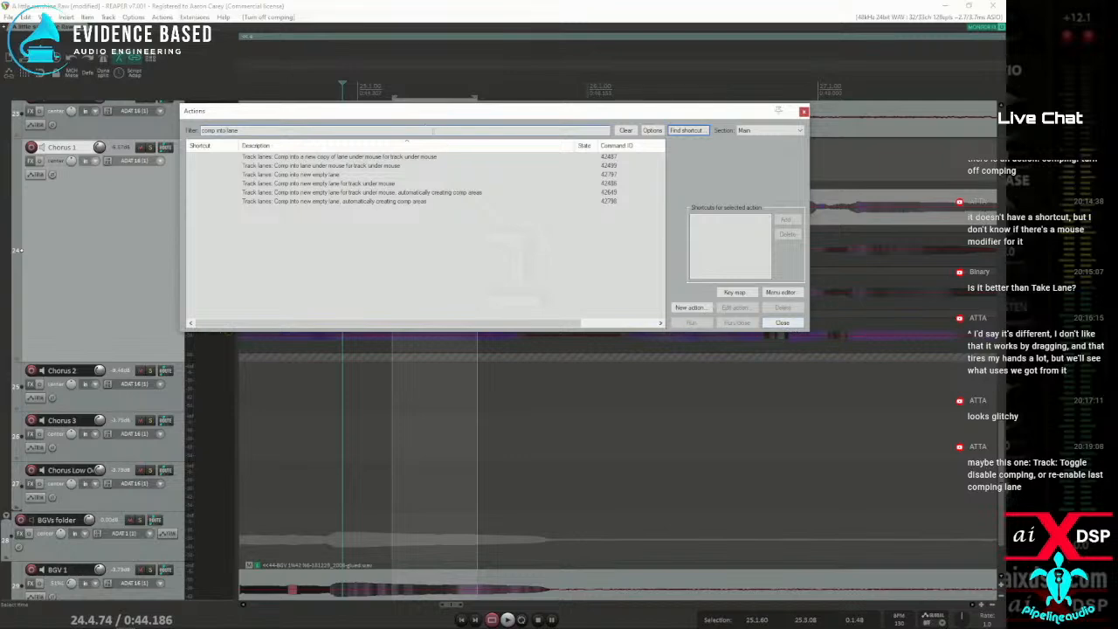
Re-enable comping on Chorus 1 by applying "Comp into this lane" to the comp lane
{"action": "left_click_drag", "start_coordinate": [417, 111], "coordinate": [645, 148]}
{"action": "right_click", "coordinate": [224, 164]}
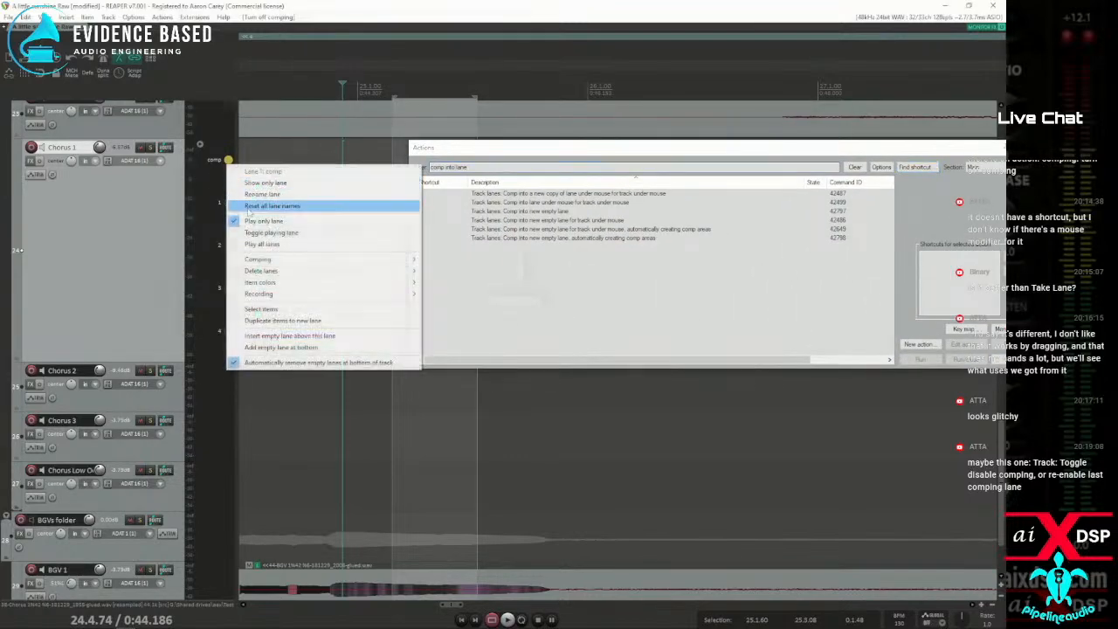
{"action": "mouse_move", "coordinate": [255, 261]}
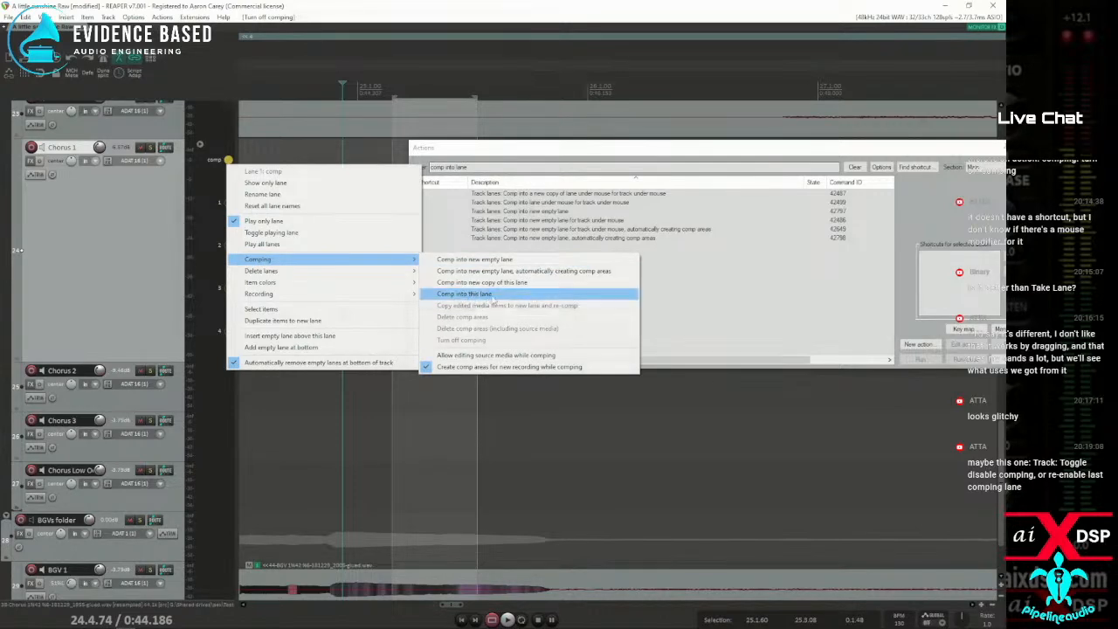
{"action": "left_click", "coordinate": [484, 296]}
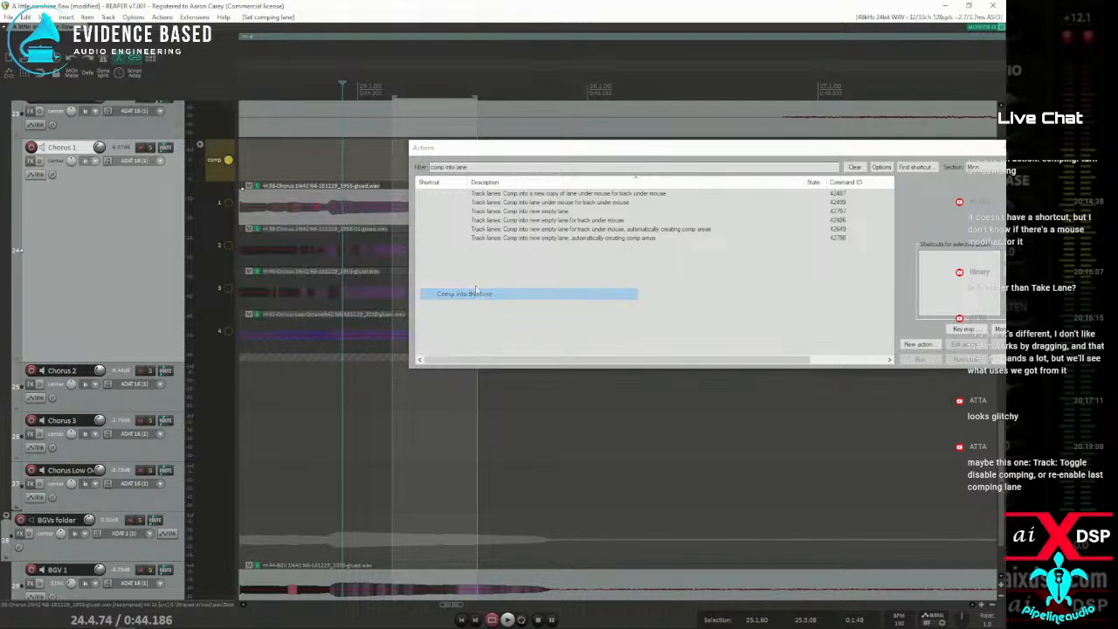
Swipe short comp areas on lanes 1 and 2 around bar 25, turn off comping, and select the lane 2 item
{"action": "left_click_drag", "start_coordinate": [489, 148], "coordinate": [421, 349]}
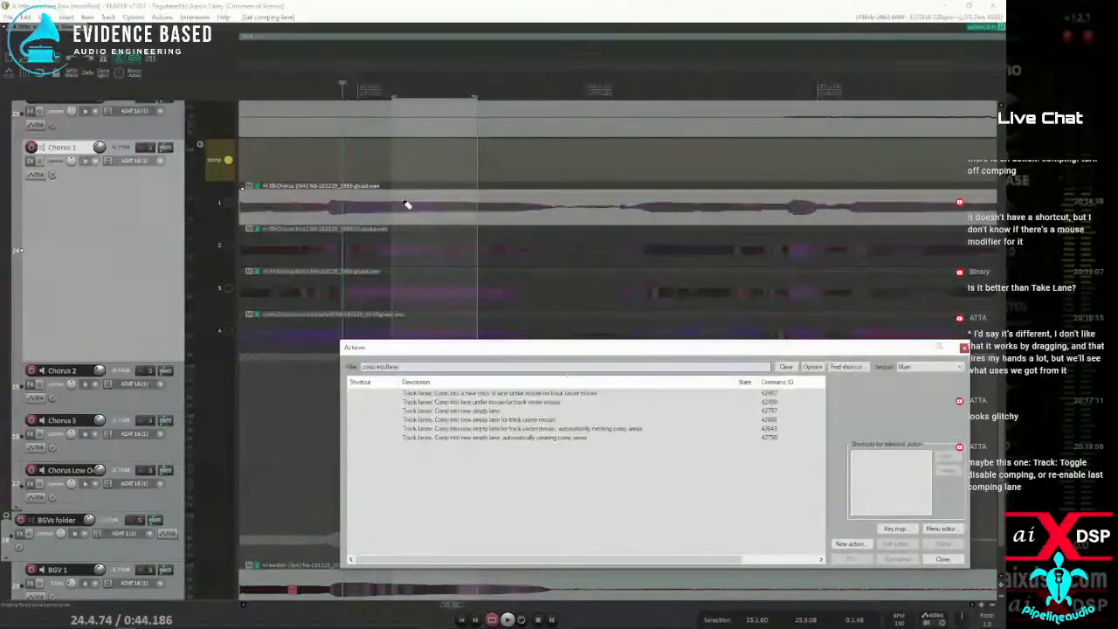
{"action": "left_click_drag", "start_coordinate": [328, 220], "coordinate": [471, 259]}
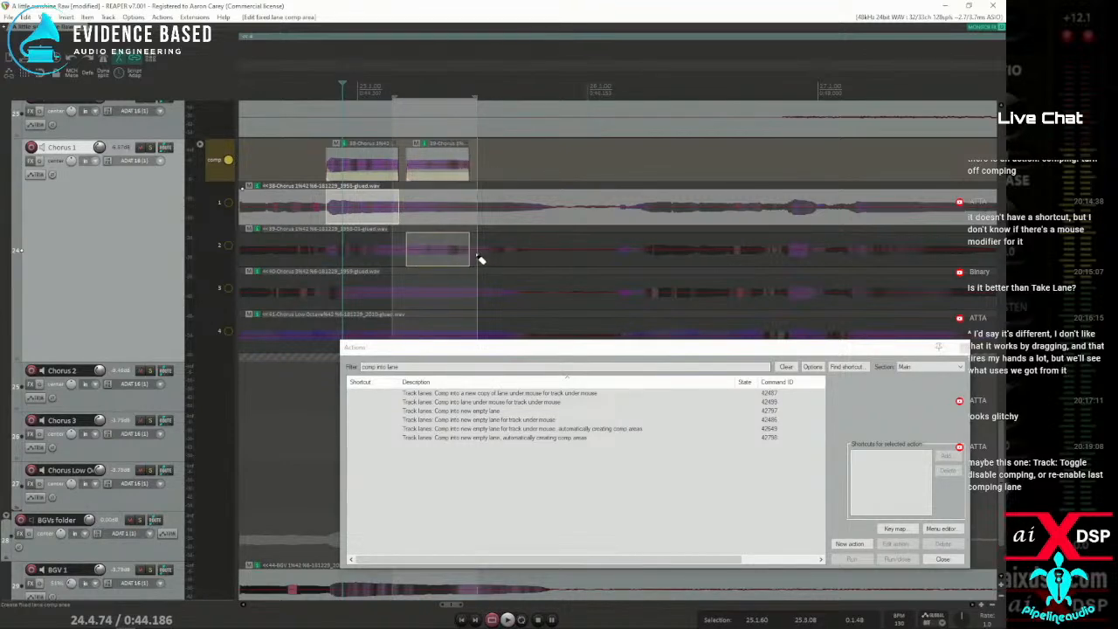
{"action": "key", "text": "alt+c"}
{"action": "mouse_move", "coordinate": [432, 243]}
{"action": "left_mouse_down"}
{"action": "mouse_move", "coordinate": [475, 243]}
{"action": "mouse_move", "coordinate": [443, 240]}
{"action": "left_mouse_up"}
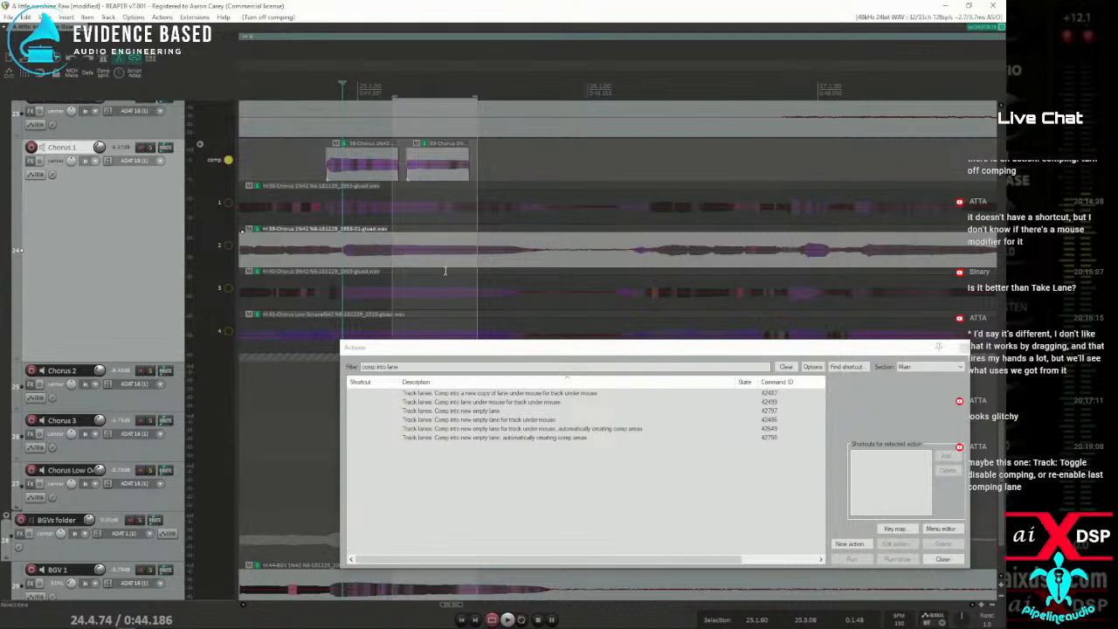
Filter the action list for "toggle comp" and select "Track: Toggle disable comping, or re-enable last comping lane"
{"action": "left_click_drag", "start_coordinate": [443, 347], "coordinate": [405, 232]}
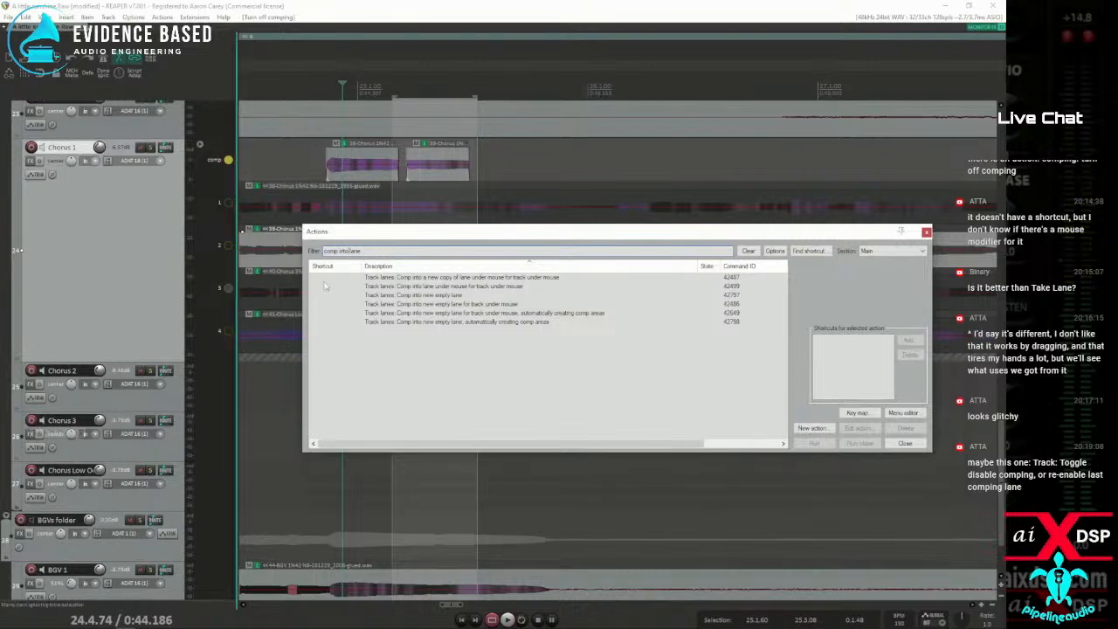
{"action": "key", "text": "ctrl+a"}
{"action": "type", "text": "toggle"}
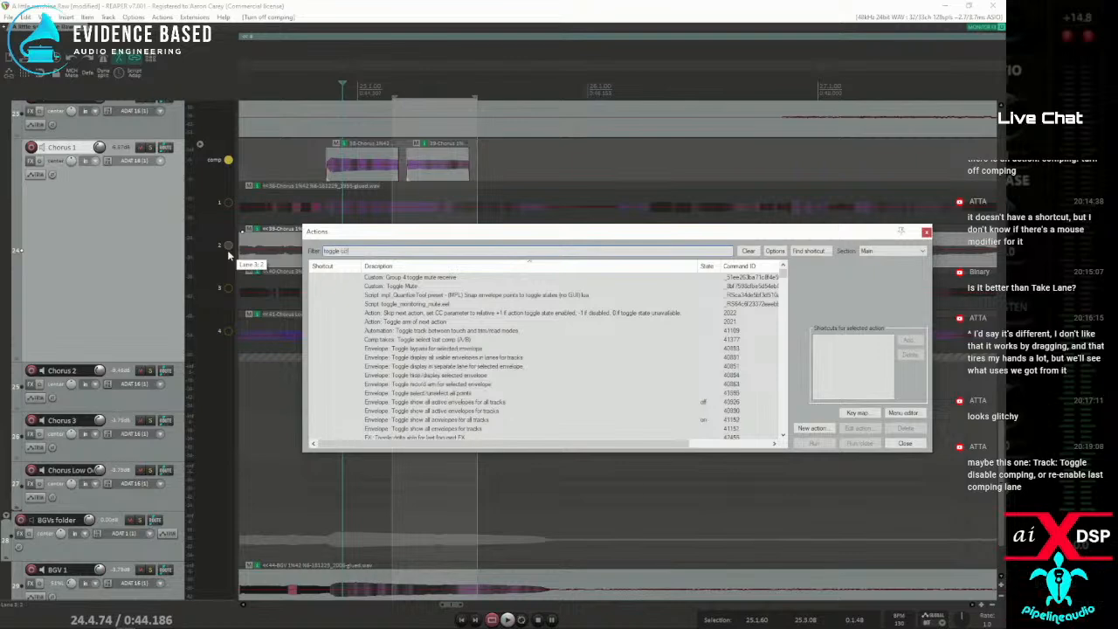
{"action": "type", "text": " comp"}
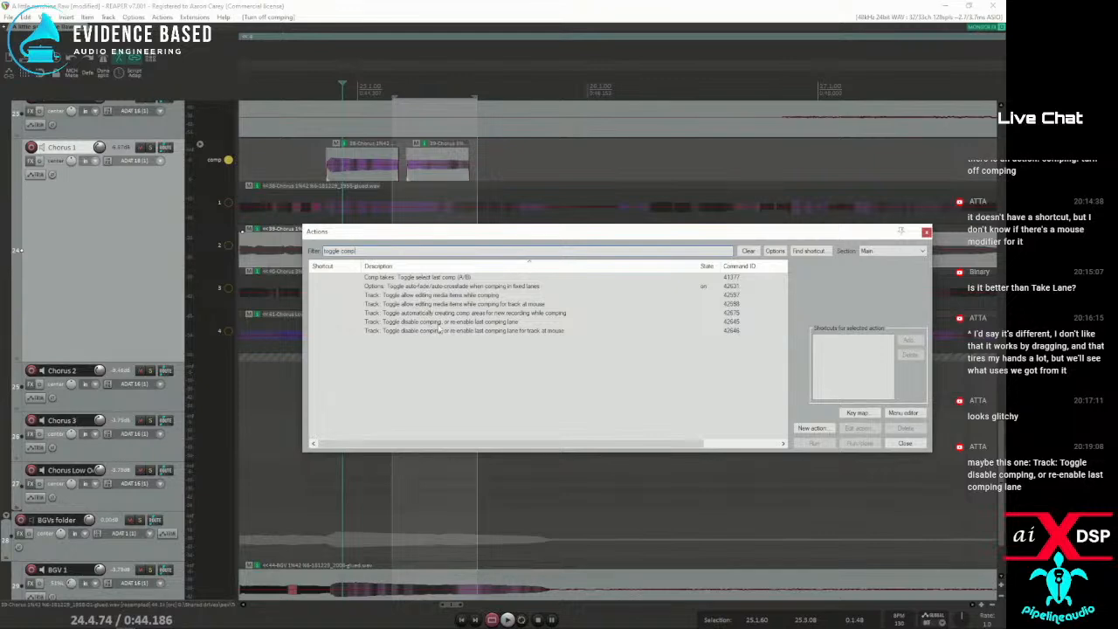
{"action": "left_click", "coordinate": [450, 323]}
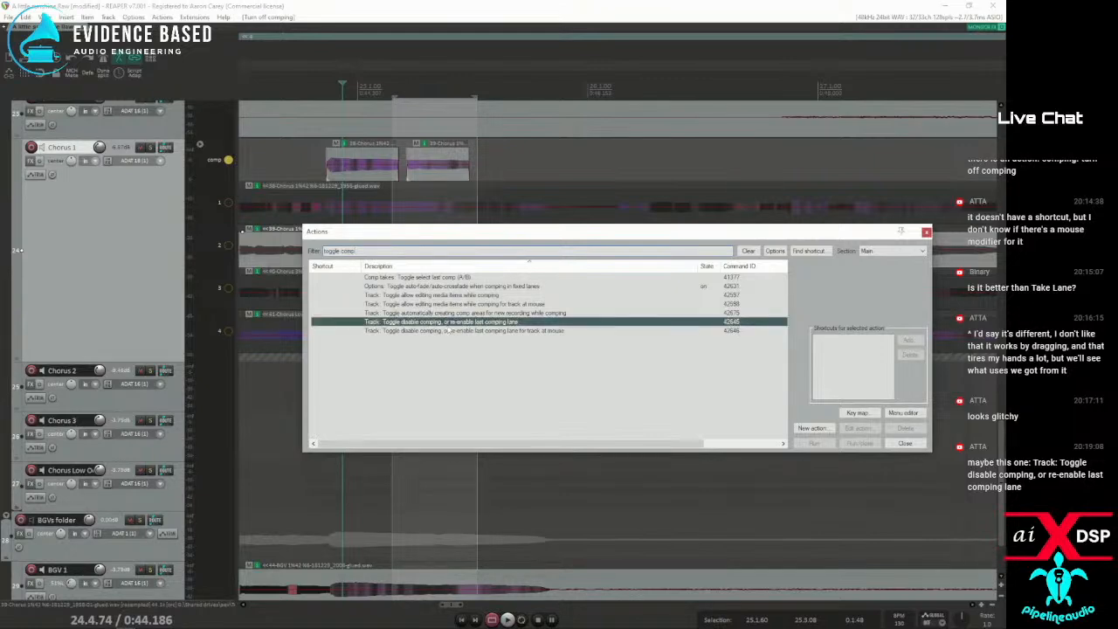
Assign the Alt+C shortcut to the selected comping toggle action, overriding its existing mapping, and close the action list
{"action": "left_click", "coordinate": [818, 253]}
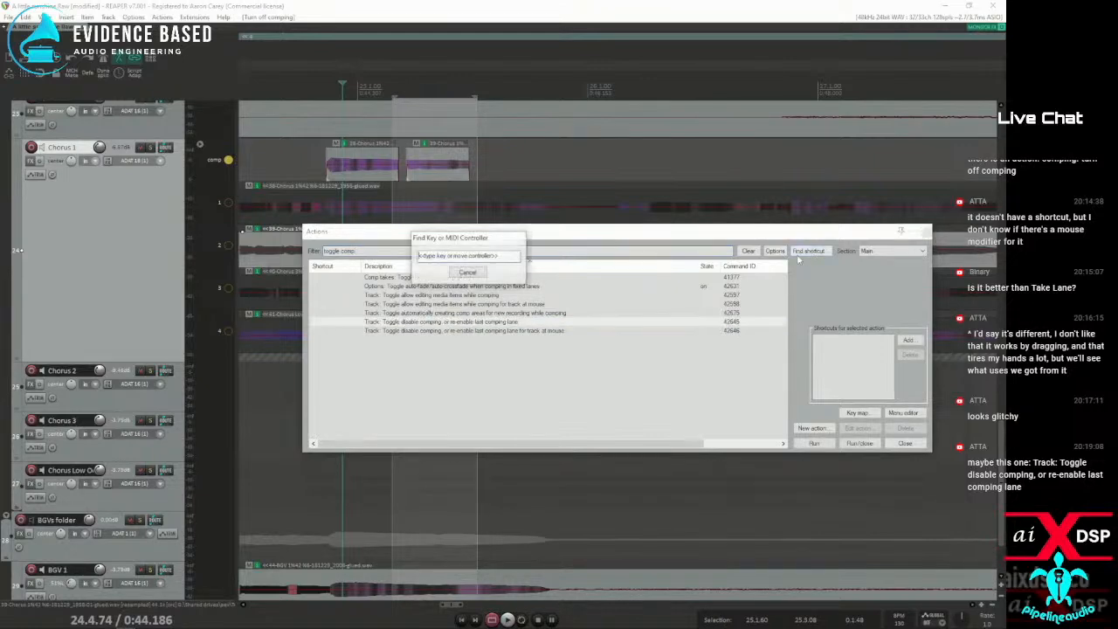
{"action": "left_click", "coordinate": [470, 273]}
{"action": "left_click", "coordinate": [915, 341]}
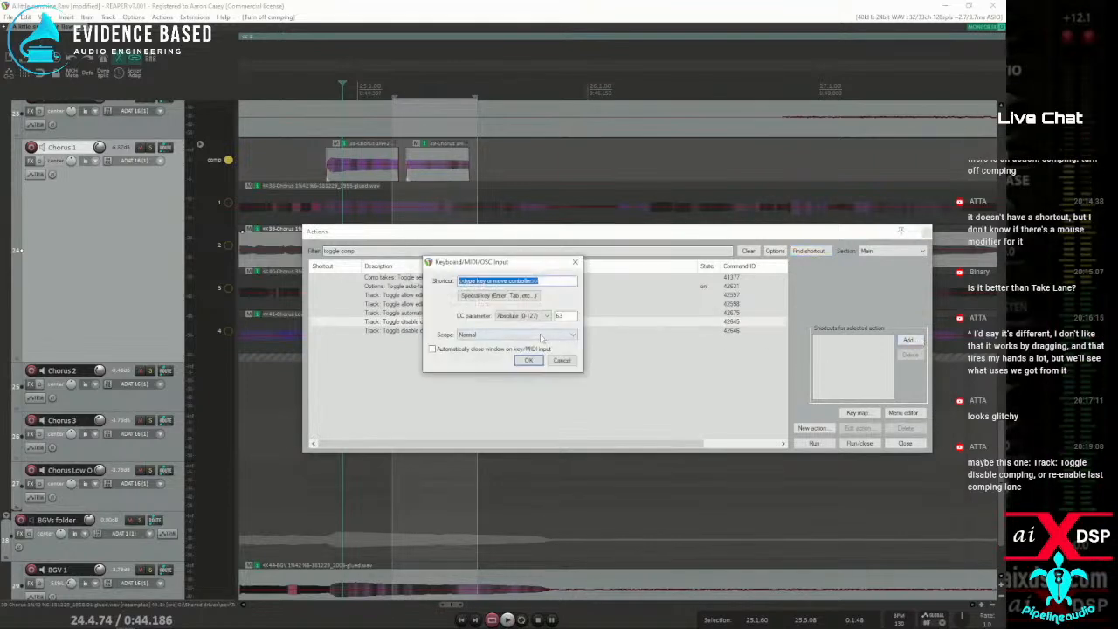
{"action": "key", "text": "alt+c"}
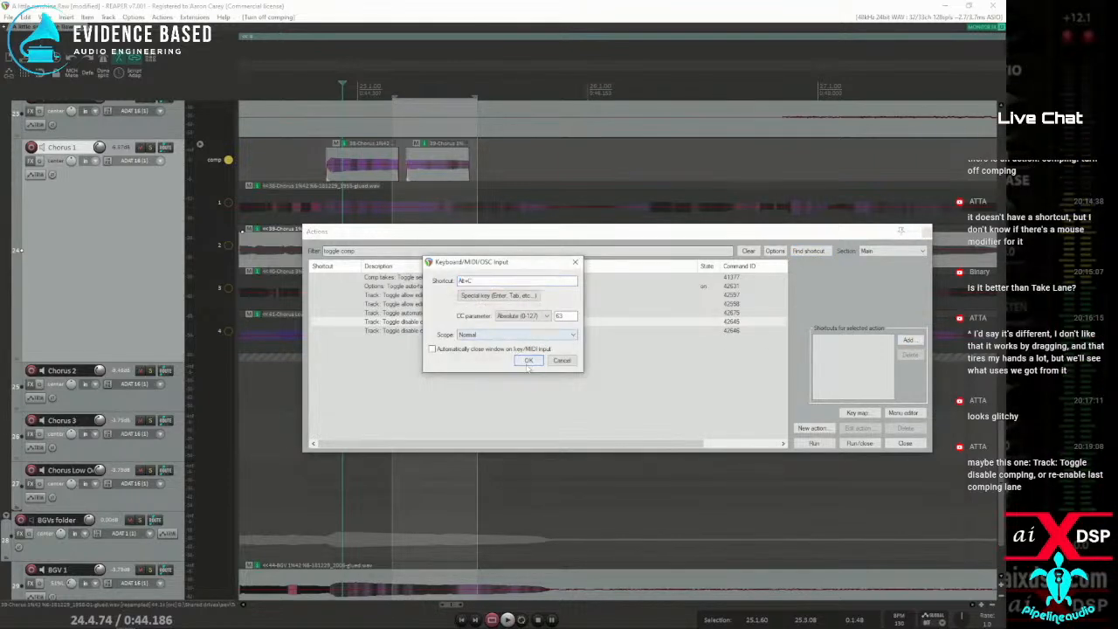
{"action": "left_click", "coordinate": [528, 361]}
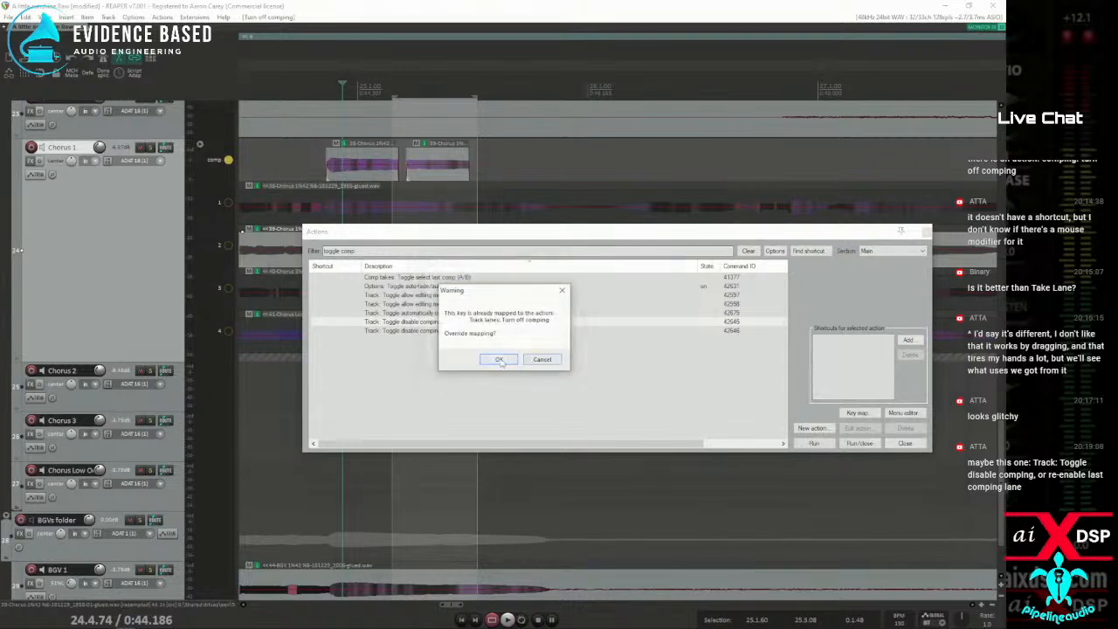
{"action": "left_click", "coordinate": [498, 359]}
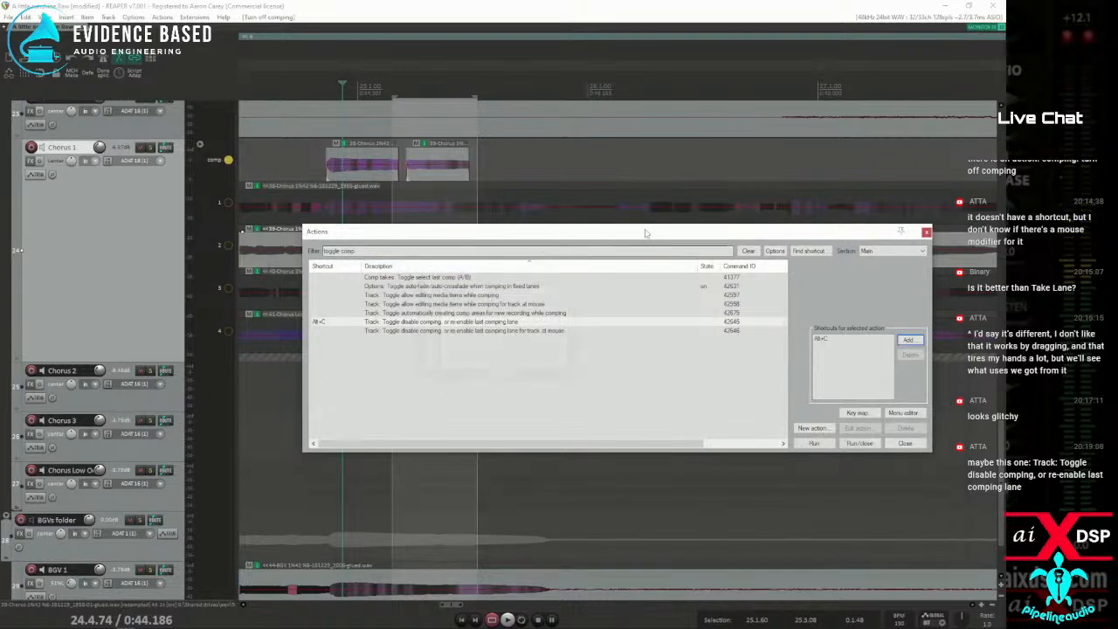
{"action": "key", "text": "Escape"}
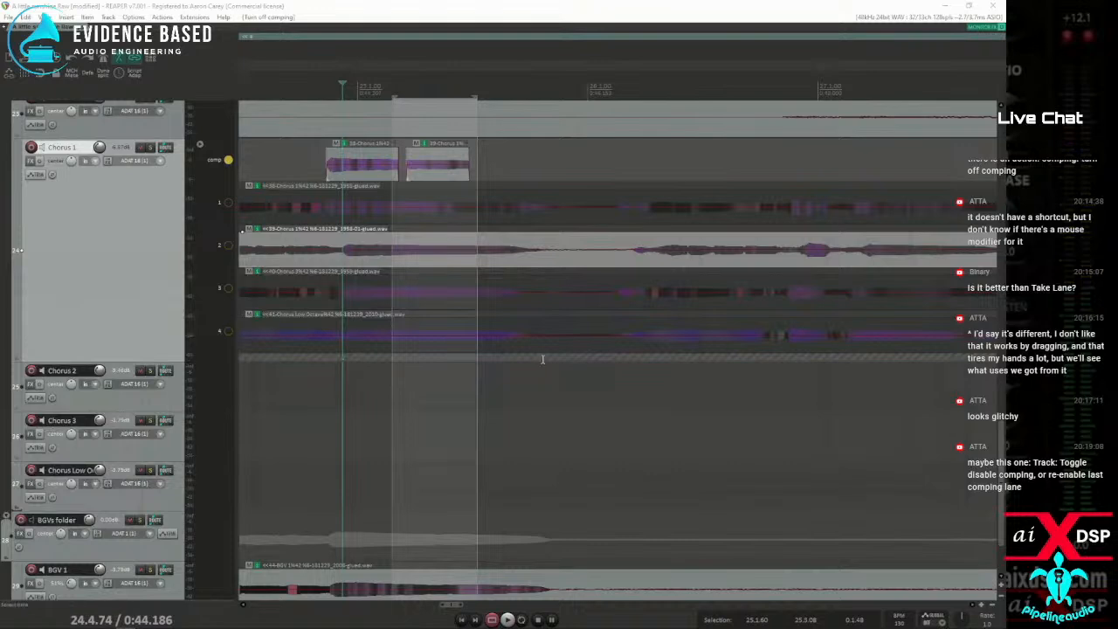
Test the comping toggle on Chorus 1, moving the lane 2 comp area earlier so it meets the lane 1 area
{"action": "left_click", "coordinate": [354, 244]}
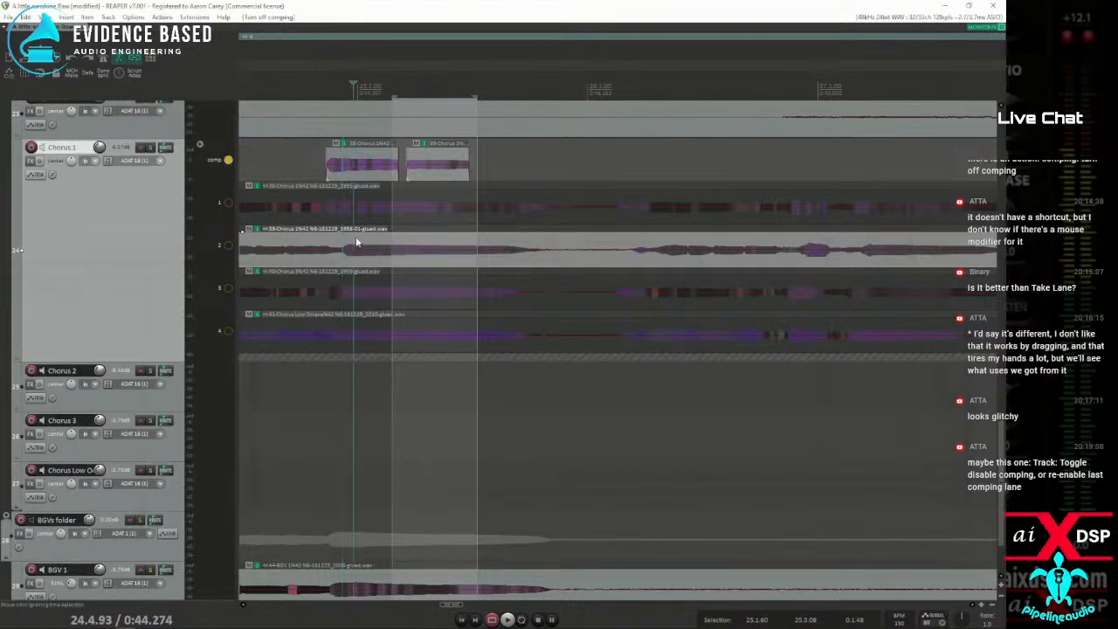
{"action": "key", "text": "ctrl+z"}
{"action": "left_click_drag", "start_coordinate": [361, 247], "coordinate": [510, 262]}
{"action": "key", "text": "alt+c"}
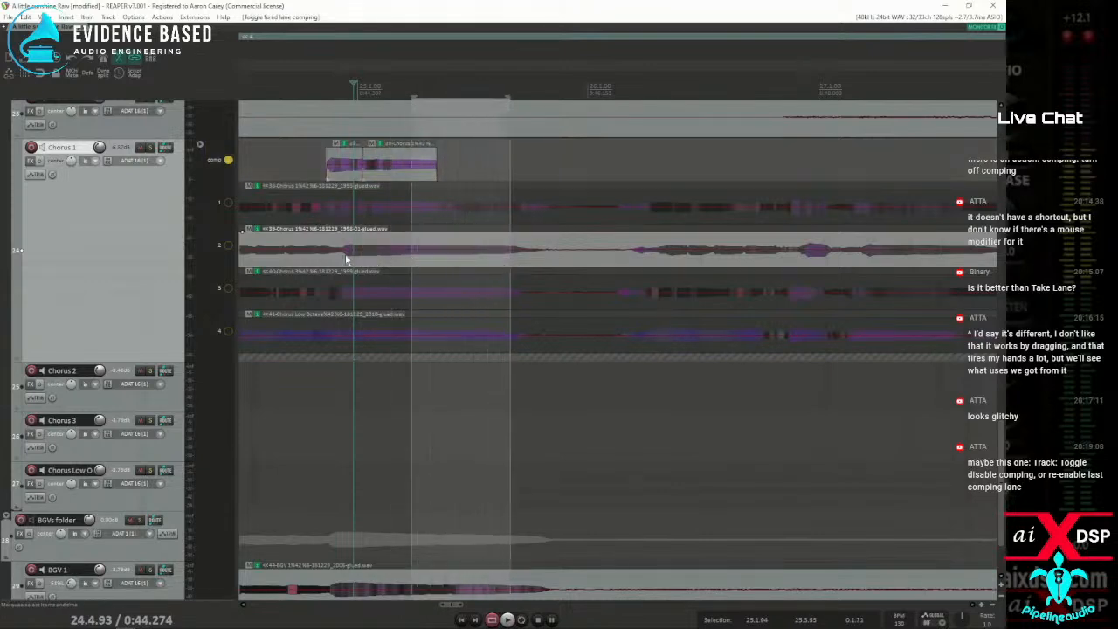
{"action": "key", "text": "alt+c"}
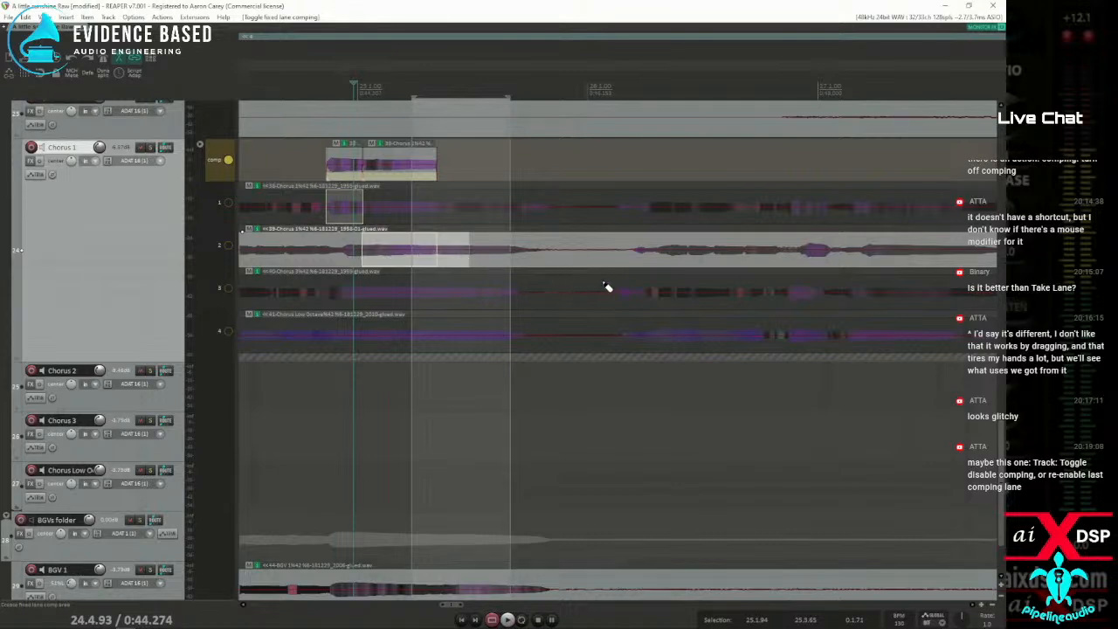
With comping off, move the Voc 1 take from the track above into a new lane 5 on Chorus 1, about 15 bars later
{"action": "scroll", "coordinate": [649, 305], "scroll_direction": "down", "scroll_amount": 3}
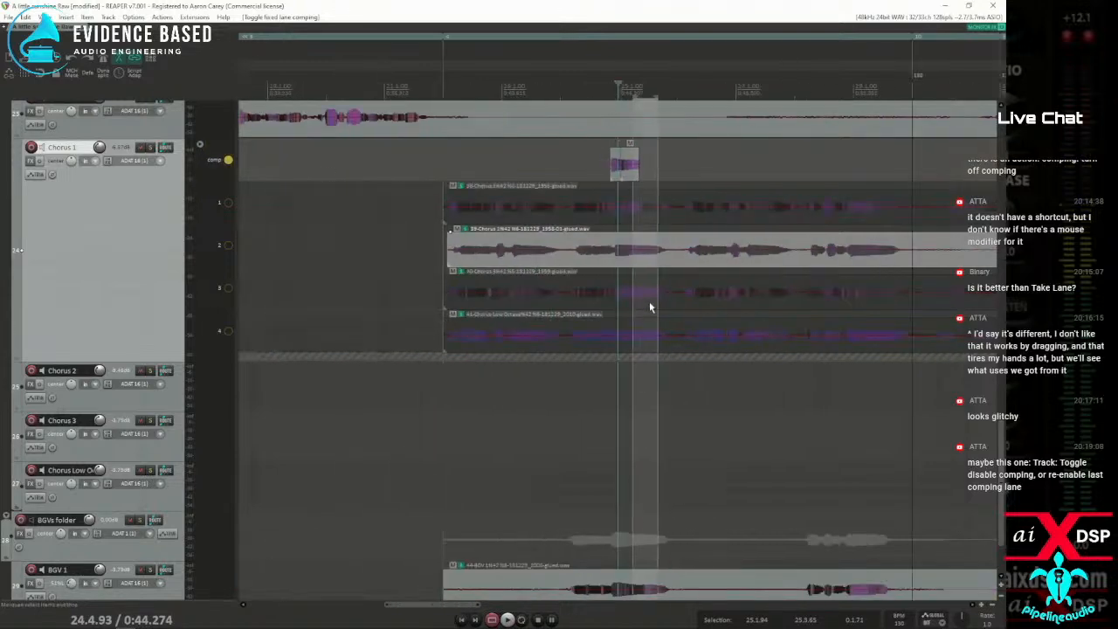
{"action": "scroll", "coordinate": [646, 304], "scroll_direction": "down", "scroll_amount": 3}
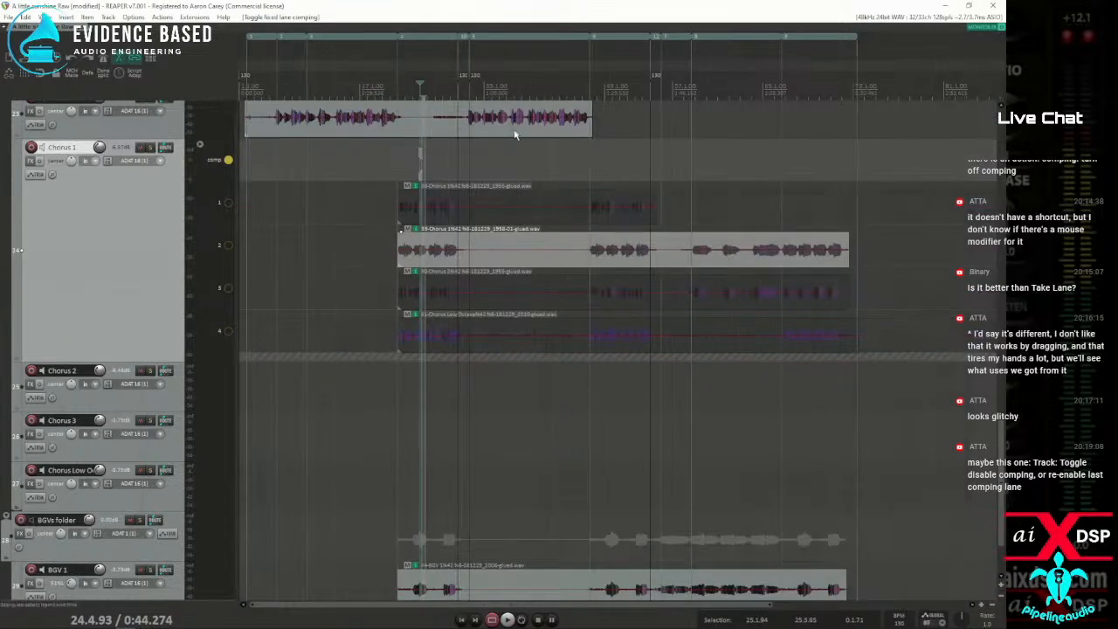
{"action": "left_click_drag", "start_coordinate": [513, 116], "coordinate": [477, 358]}
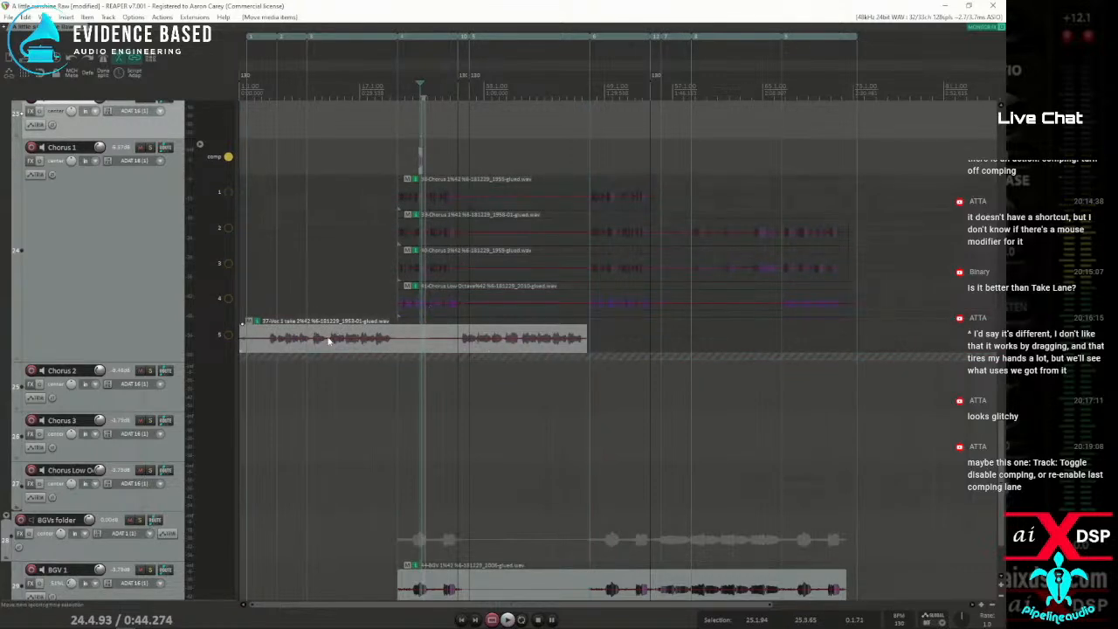
{"action": "left_click_drag", "start_coordinate": [466, 336], "coordinate": [585, 333]}
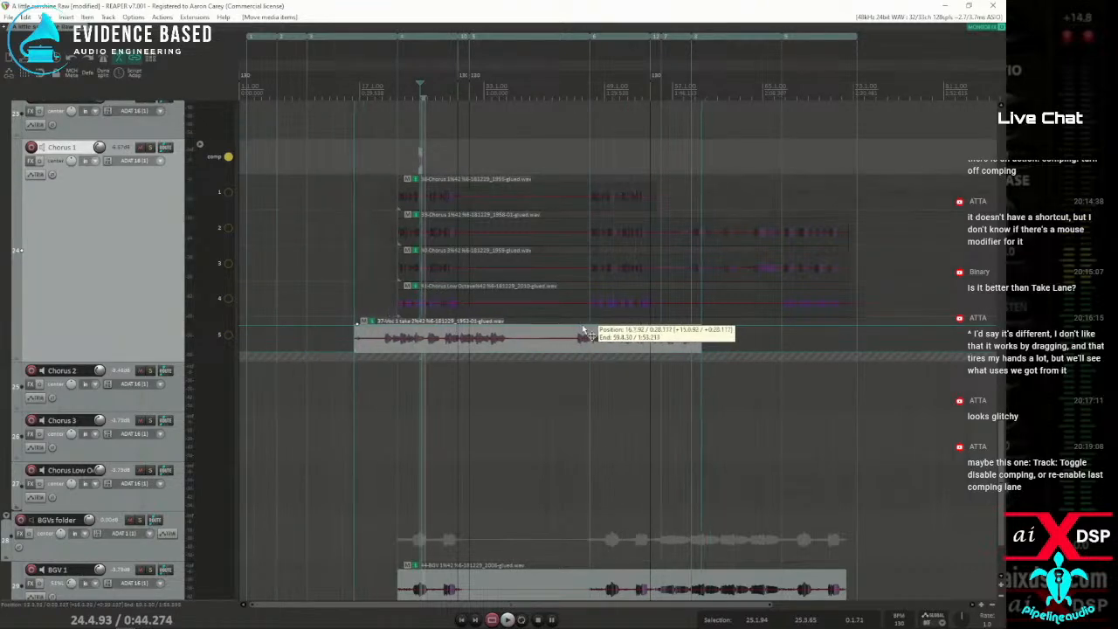
Re-enable comping on Chorus 1 and swipe short comp areas on lanes 5, 4 and 2 around bars 22 to 23
{"action": "scroll", "coordinate": [532, 231], "scroll_direction": "up", "scroll_amount": 8}
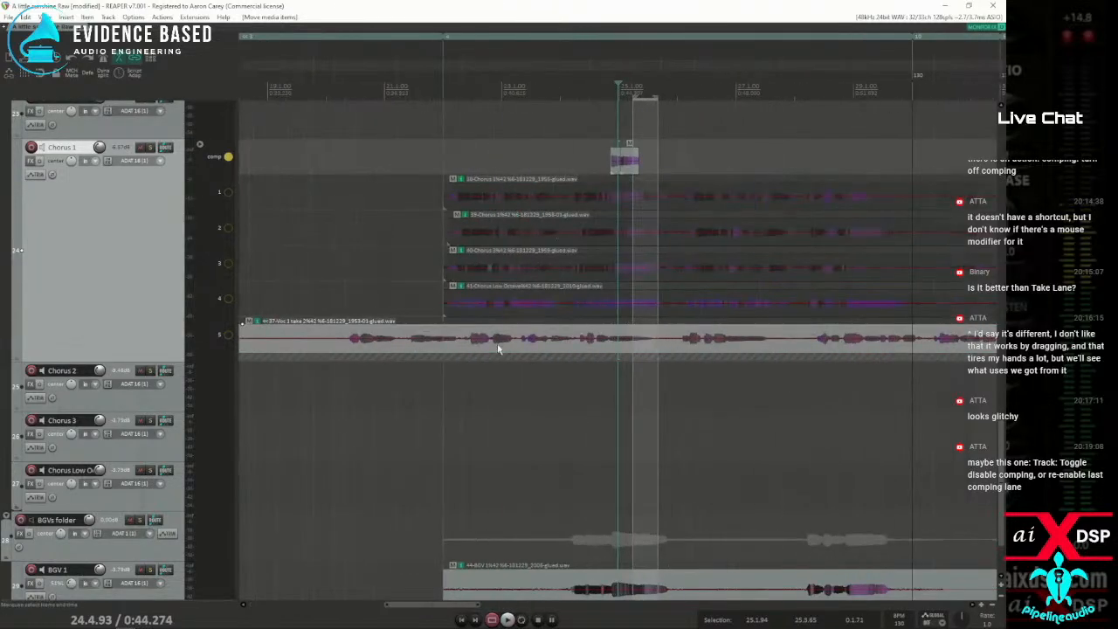
{"action": "key", "text": "c"}
{"action": "left_click_drag", "start_coordinate": [468, 334], "coordinate": [513, 311]}
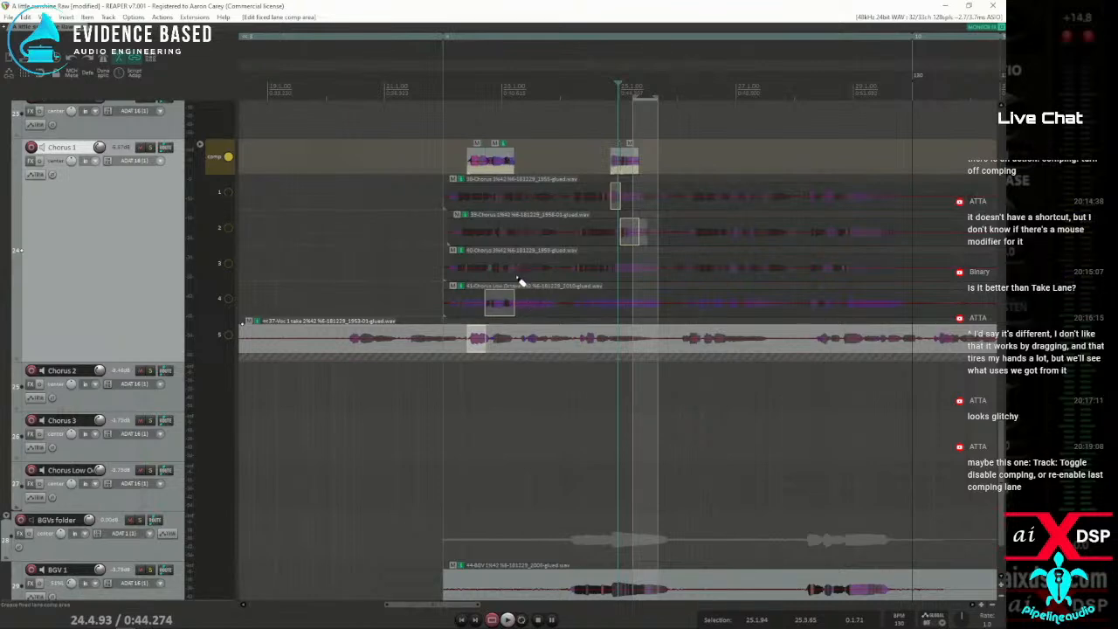
{"action": "left_click_drag", "start_coordinate": [494, 236], "coordinate": [509, 237]}
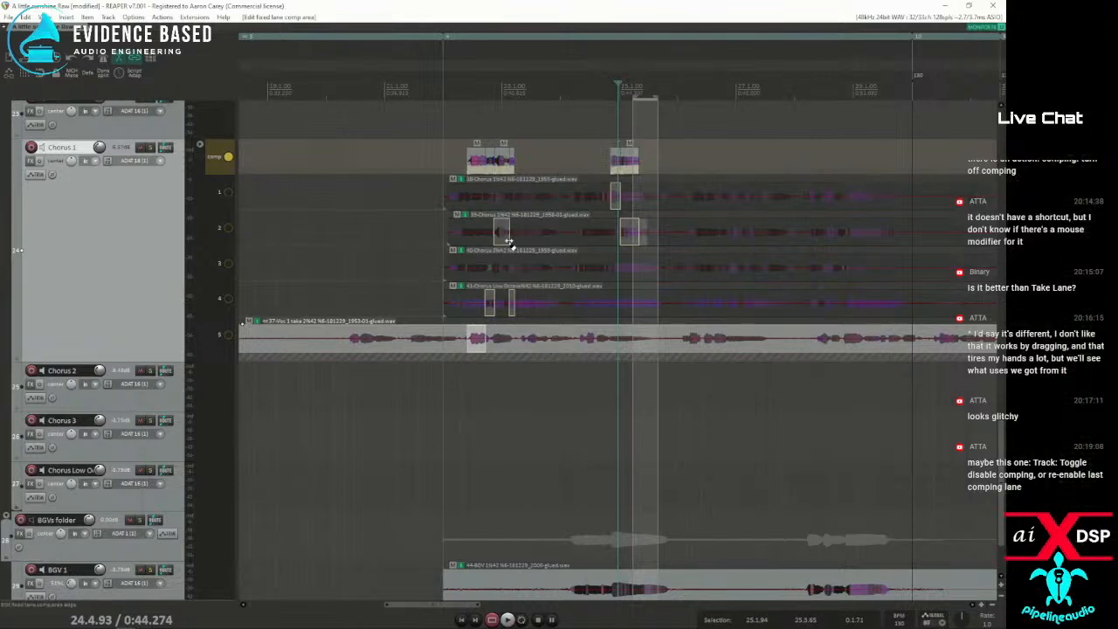
{"action": "left_click_drag", "start_coordinate": [428, 349], "coordinate": [466, 347]}
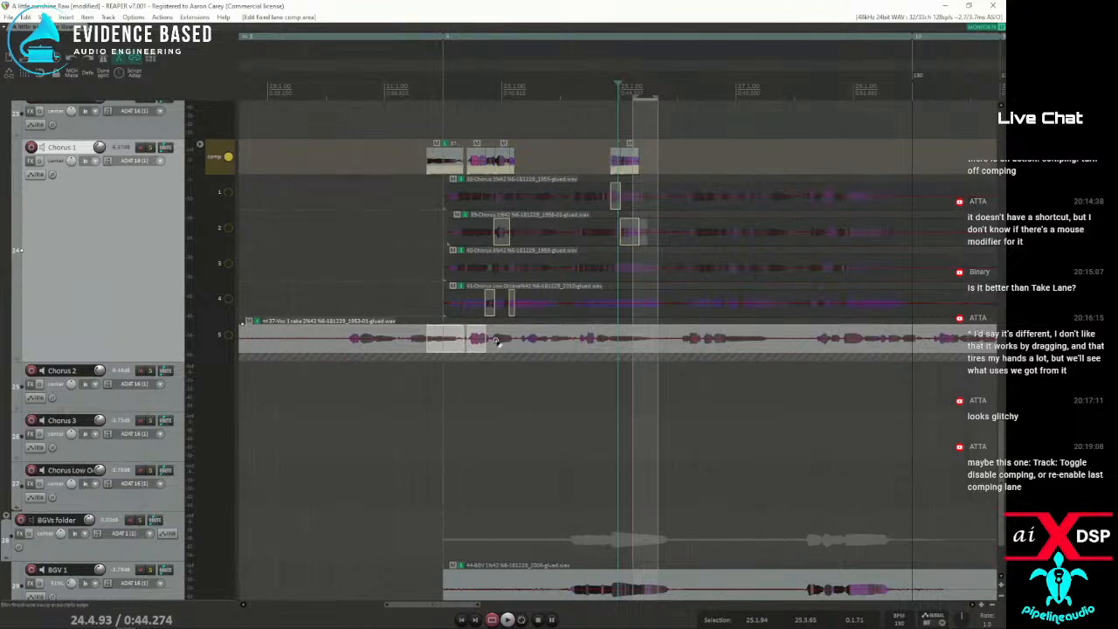
Shift the lane 5 item about one bar later with comping off, and swipe more lane 5 comp areas up to about bar 27
{"action": "key", "text": "c"}
{"action": "left_click_drag", "start_coordinate": [471, 336], "coordinate": [546, 335]}
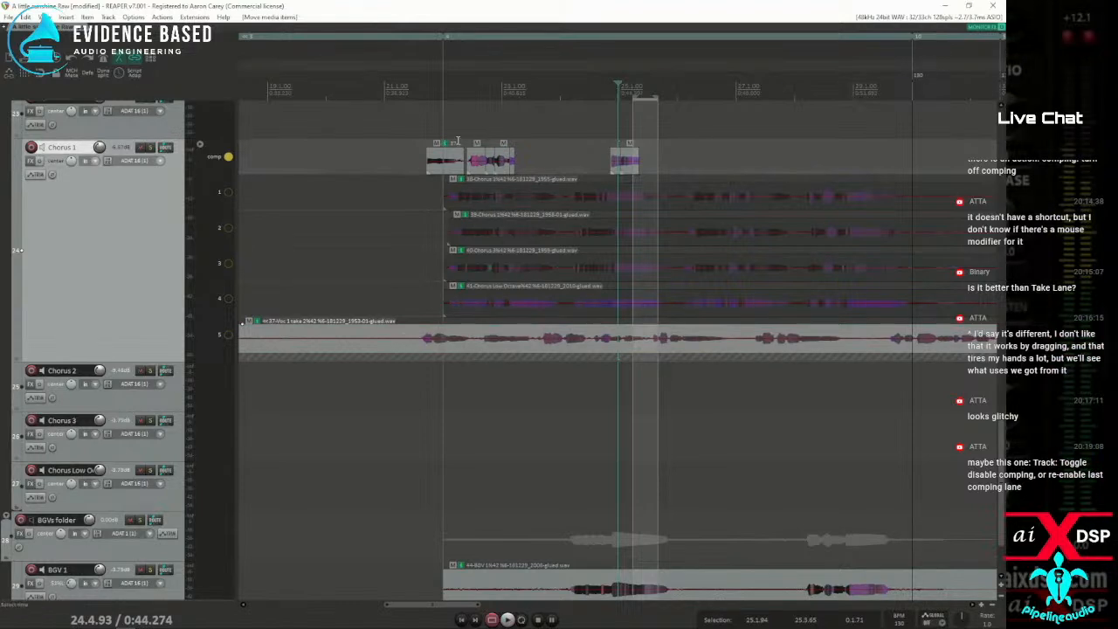
{"action": "left_click_drag", "start_coordinate": [479, 339], "coordinate": [715, 342]}
{"action": "key", "text": "c"}
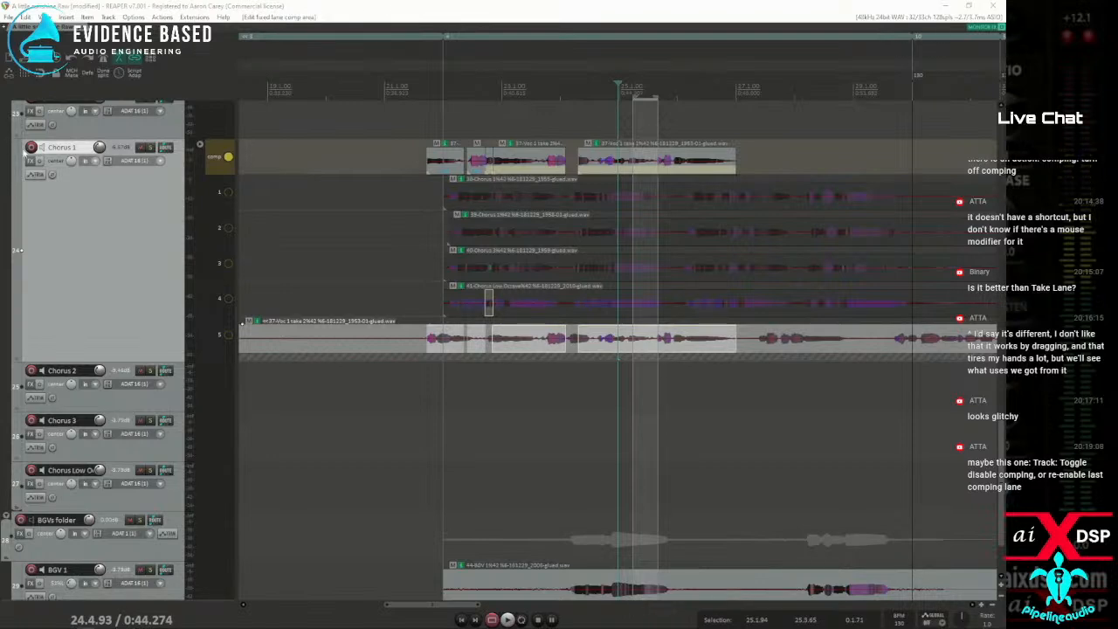
Open the recent "tweak mix 2" project without saving the current one, and dismiss the missing-effects warning
{"action": "scroll", "coordinate": [498, 142], "scroll_direction": "down", "scroll_amount": 5}
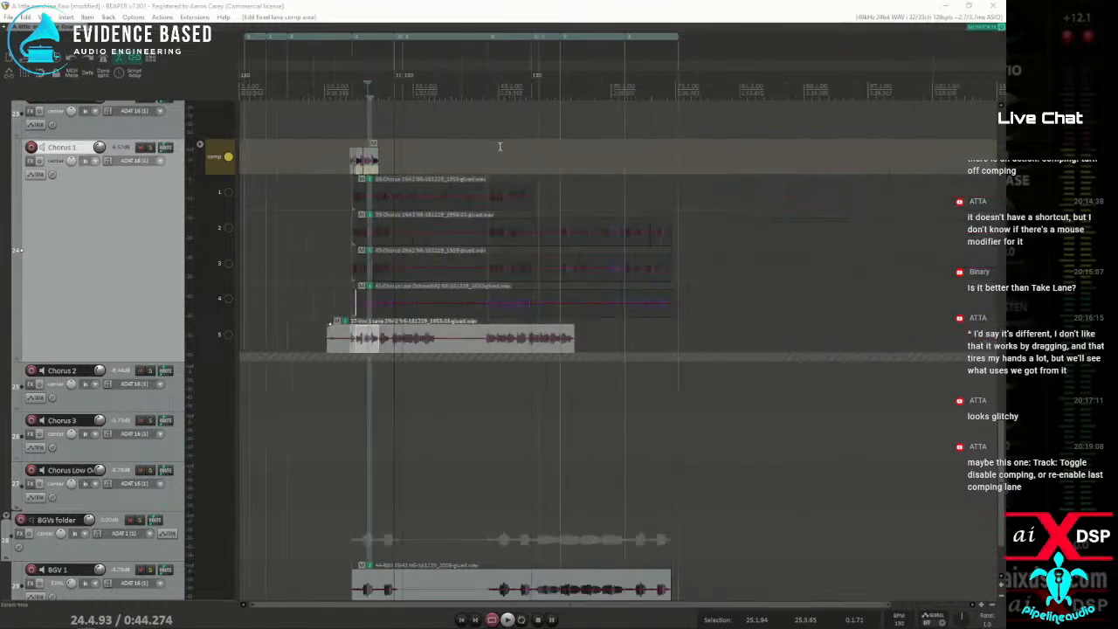
{"action": "left_click", "coordinate": [10, 16]}
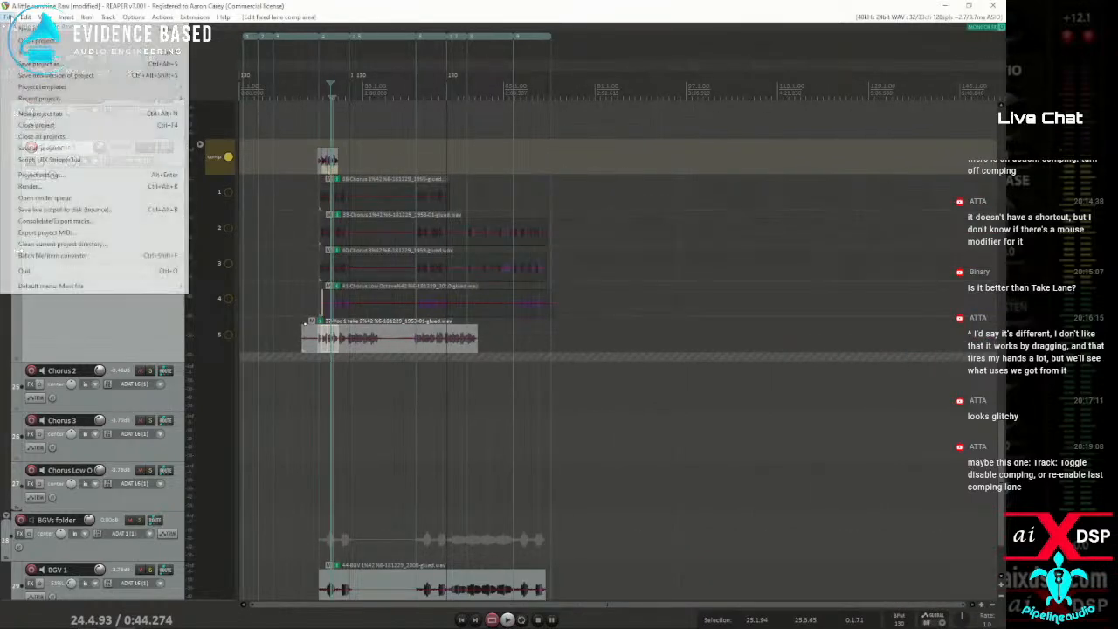
{"action": "mouse_move", "coordinate": [40, 99]}
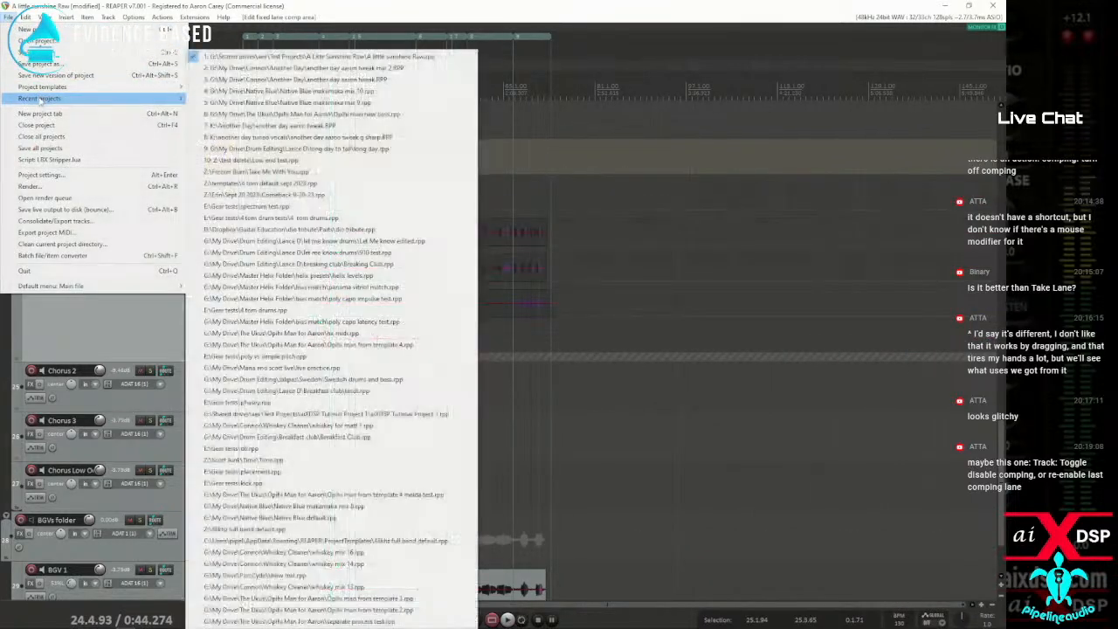
{"action": "left_click", "coordinate": [315, 69]}
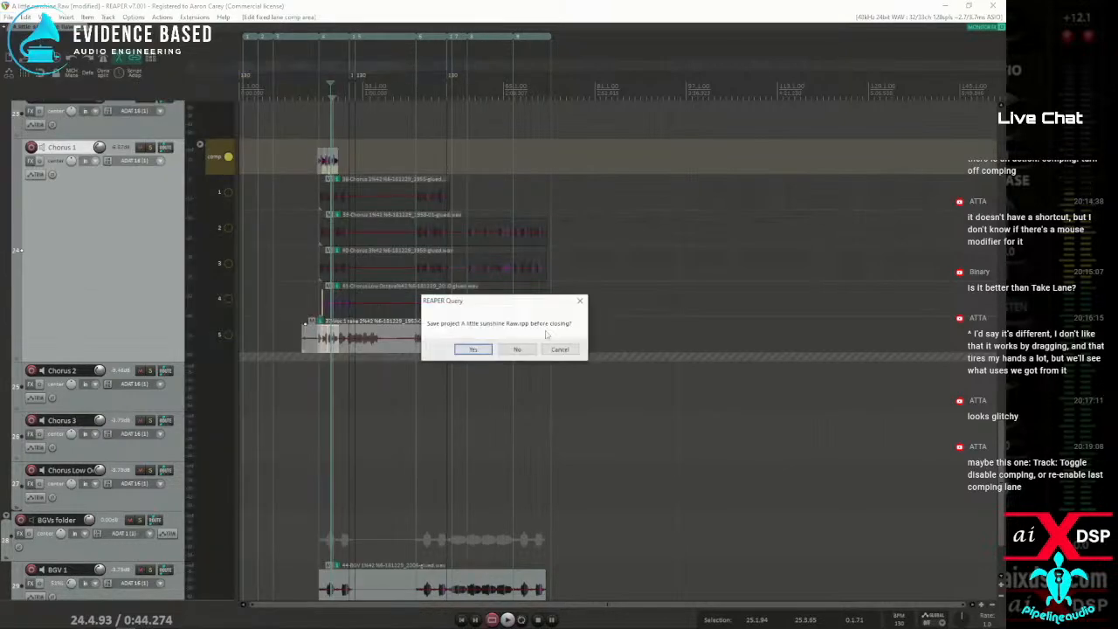
{"action": "left_click", "coordinate": [518, 348]}
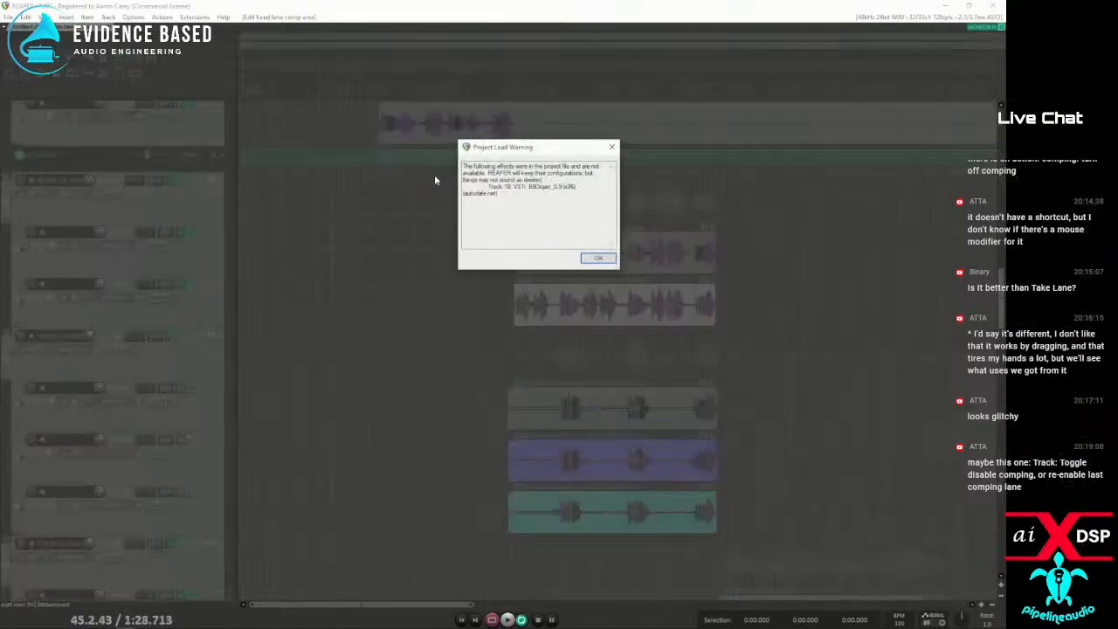
{"action": "left_click", "coordinate": [588, 258]}
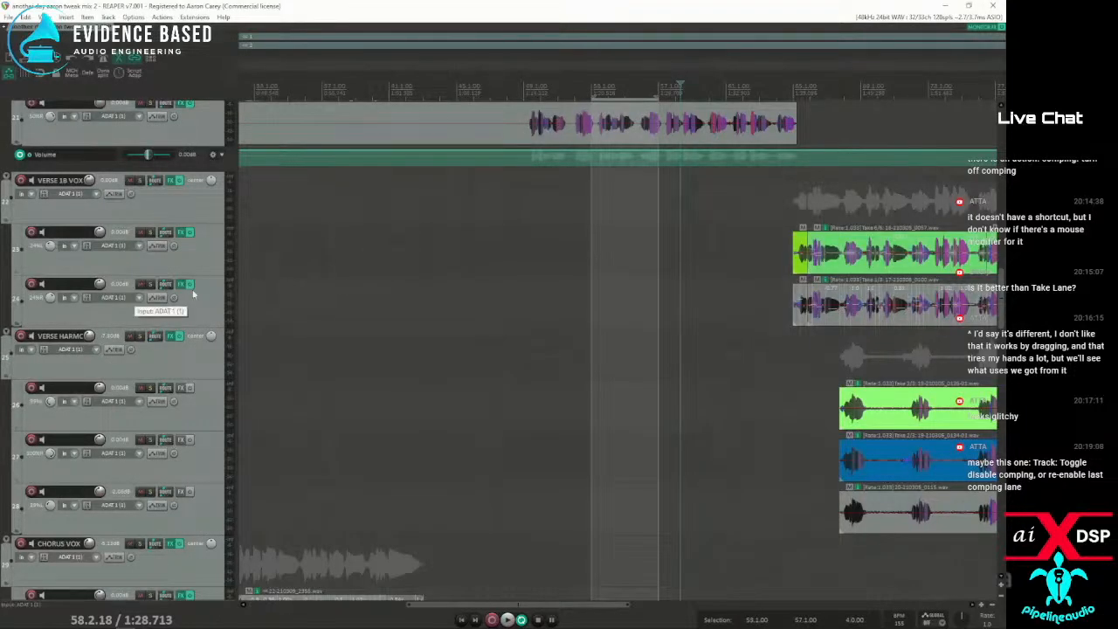
Look over the vocal tracks down to the chorus harmonies, and select the first item on track 34 for a closer look
{"action": "scroll", "coordinate": [131, 301], "scroll_direction": "down", "scroll_amount": 3}
{"action": "scroll", "coordinate": [144, 304], "scroll_direction": "down", "scroll_amount": 3}
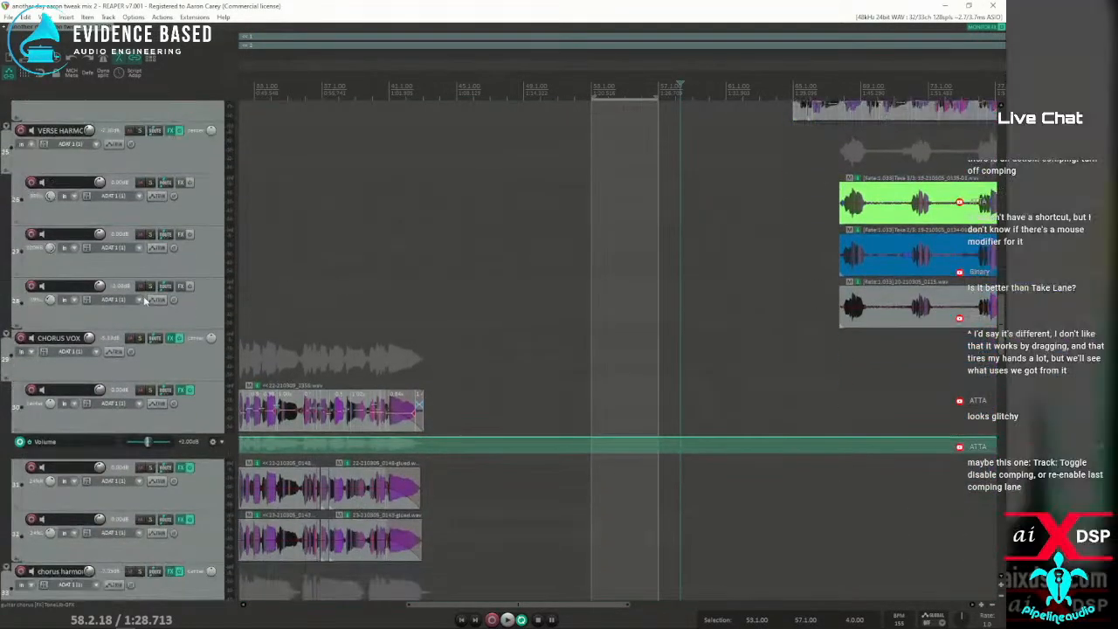
{"action": "scroll", "coordinate": [423, 305], "scroll_direction": "down", "scroll_amount": 3}
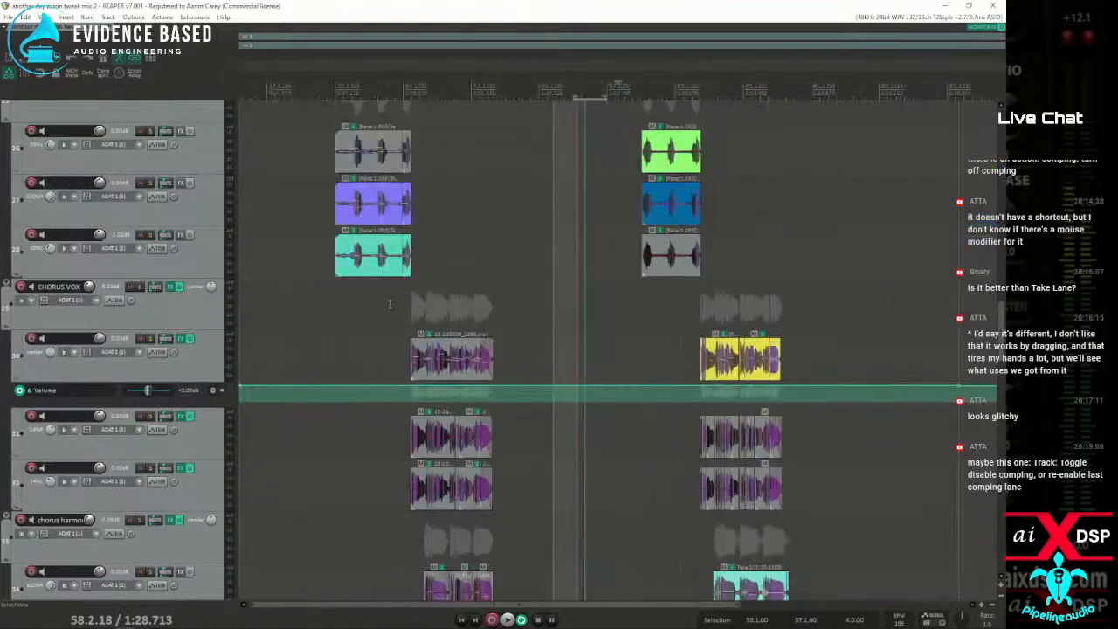
{"action": "scroll", "coordinate": [369, 303], "scroll_direction": "down", "scroll_amount": 2}
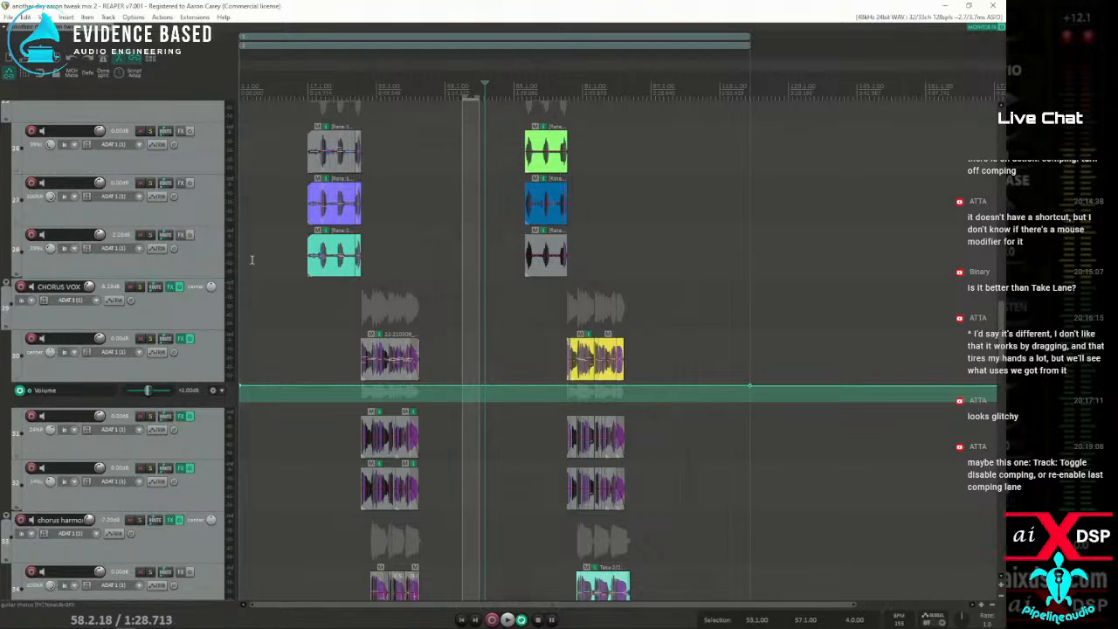
{"action": "scroll", "coordinate": [195, 301], "scroll_direction": "down", "scroll_amount": 2}
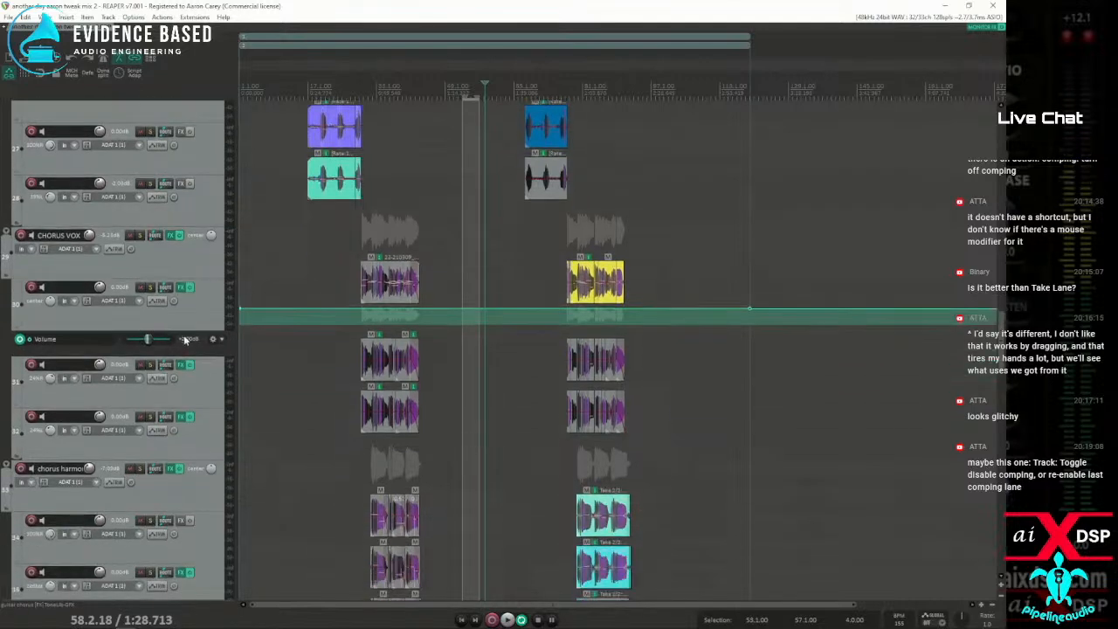
{"action": "scroll", "coordinate": [183, 330], "scroll_direction": "down", "scroll_amount": 3}
{"action": "scroll", "coordinate": [185, 316], "scroll_direction": "down", "scroll_amount": 1}
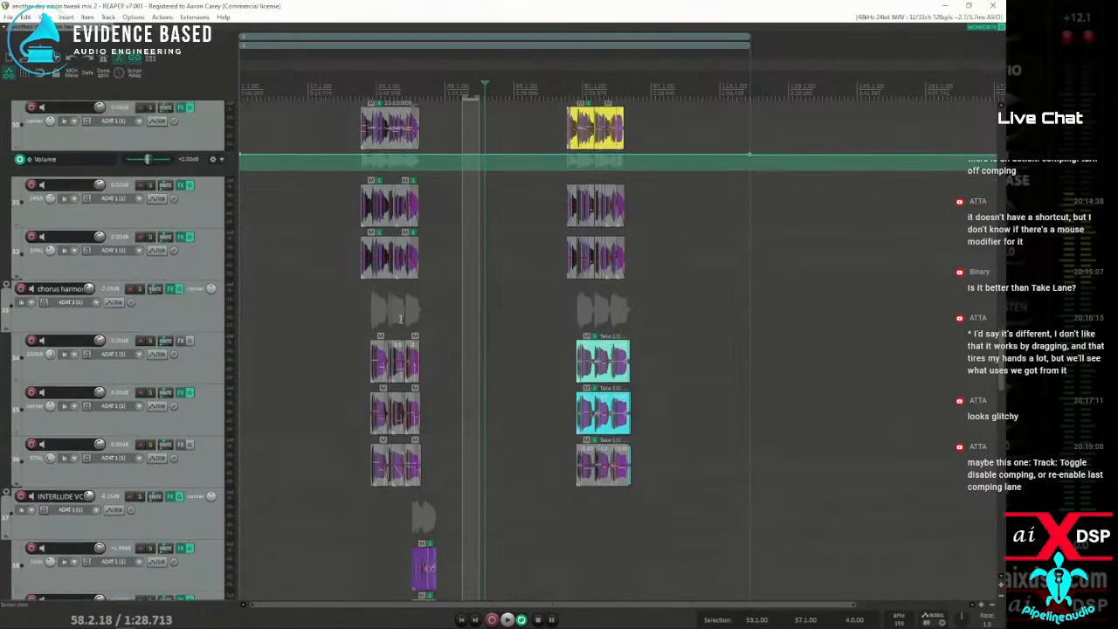
{"action": "left_click", "coordinate": [379, 350]}
{"action": "scroll", "coordinate": [410, 348], "scroll_direction": "up", "scroll_amount": 5}
{"action": "scroll", "coordinate": [409, 349], "scroll_direction": "up", "scroll_amount": 8}
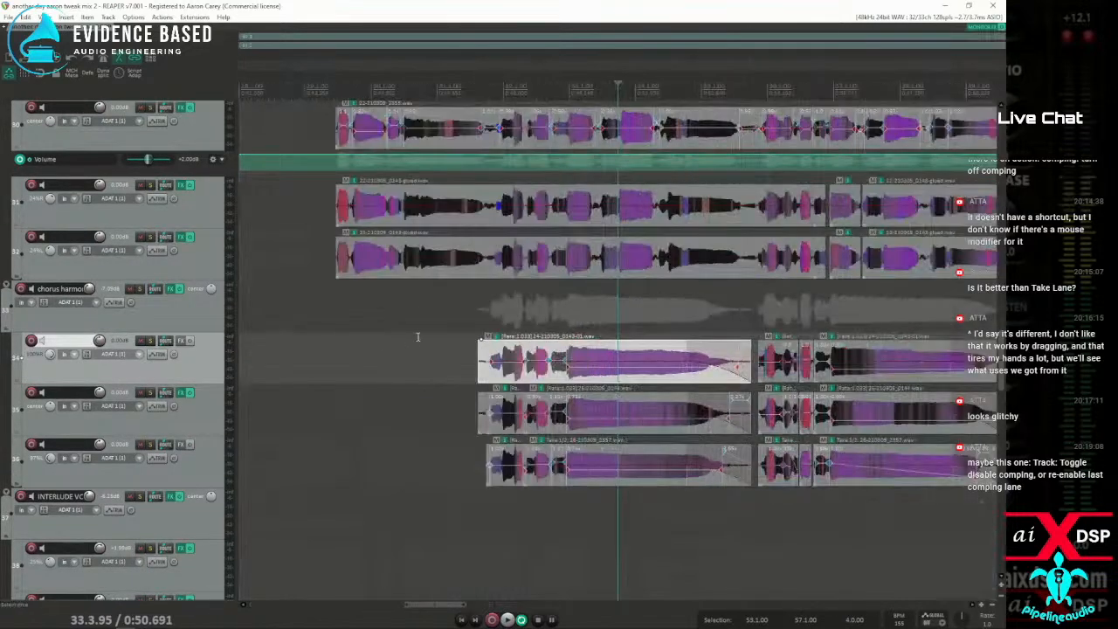
Look over the track 34 item, the interlude, bridge and outro vocal tracks, and the verse vocals
{"action": "left_click", "coordinate": [543, 358]}
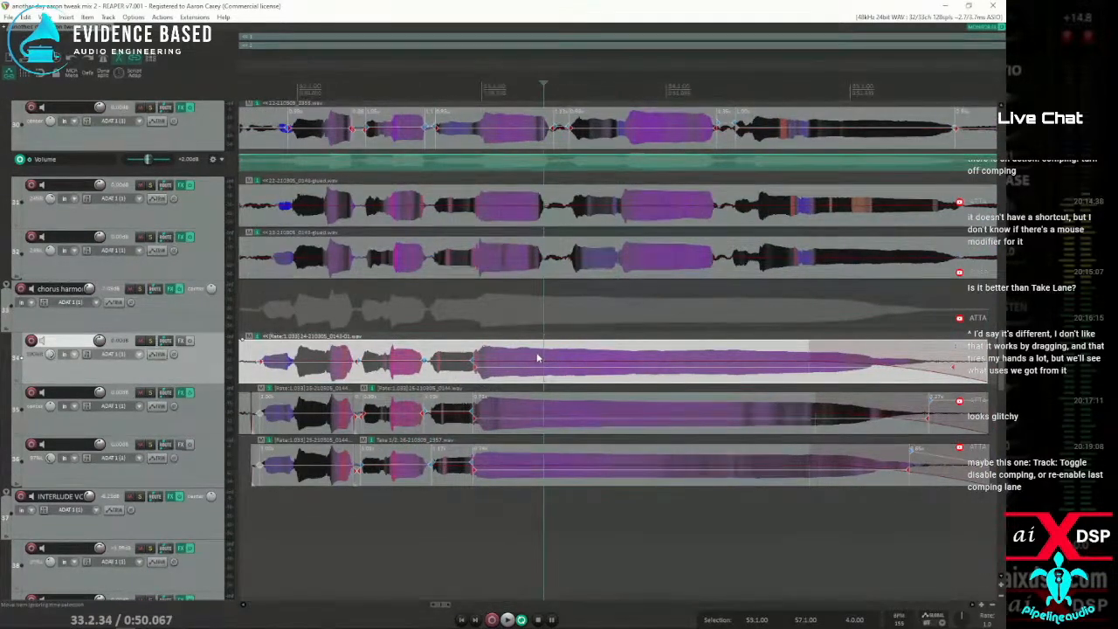
{"action": "scroll", "coordinate": [539, 358], "scroll_direction": "down", "scroll_amount": 6}
{"action": "scroll", "coordinate": [531, 346], "scroll_direction": "down", "scroll_amount": 6}
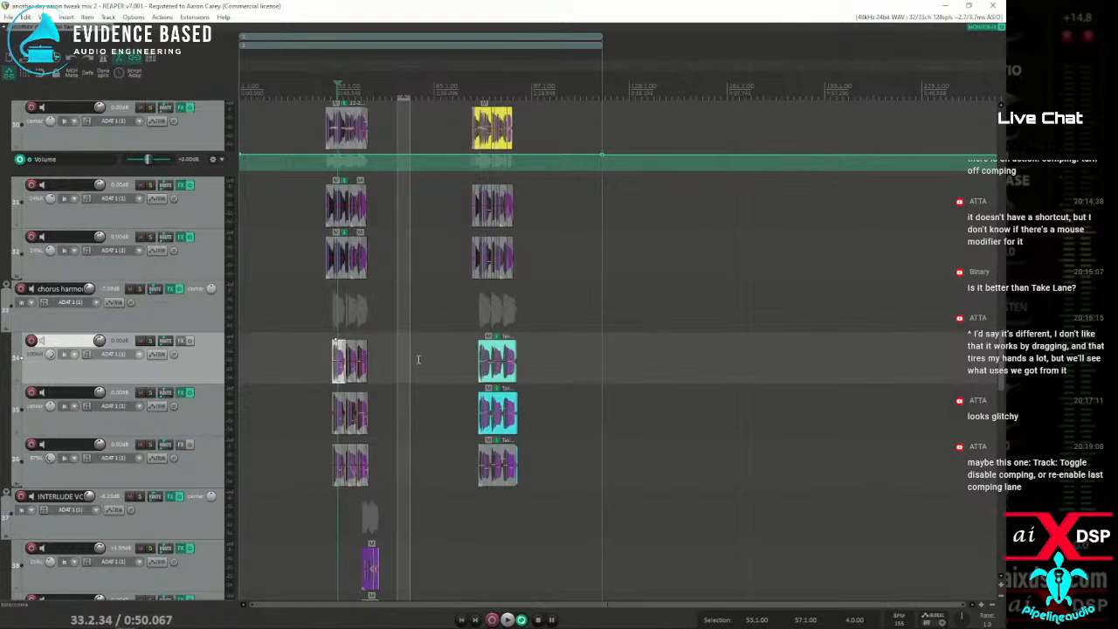
{"action": "scroll", "coordinate": [129, 415], "scroll_direction": "down", "scroll_amount": 8}
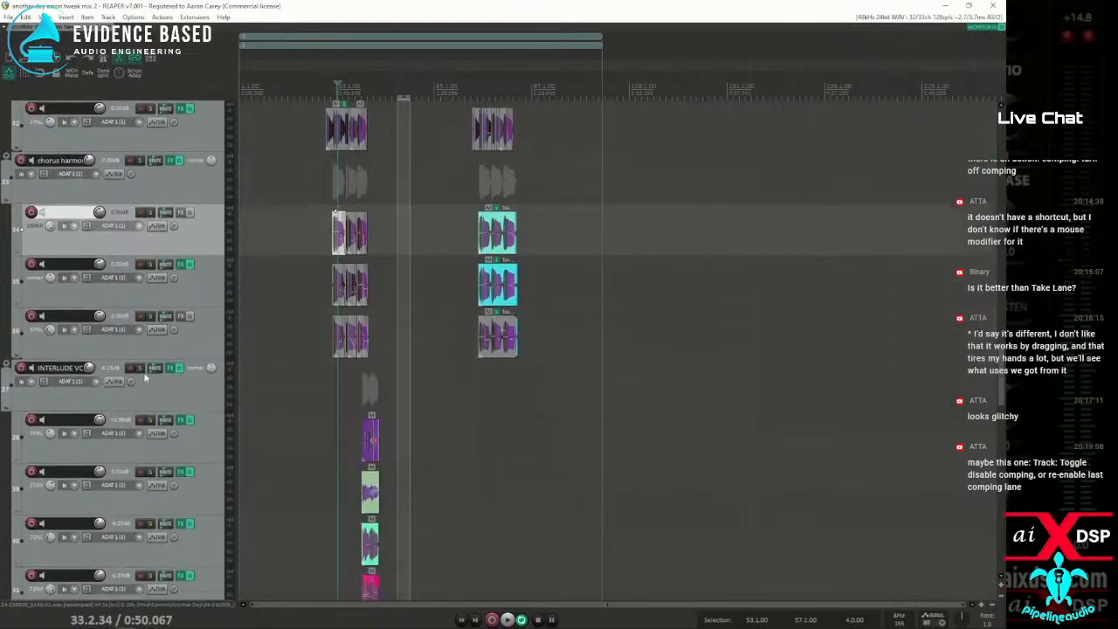
{"action": "scroll", "coordinate": [155, 370], "scroll_direction": "down", "scroll_amount": 2}
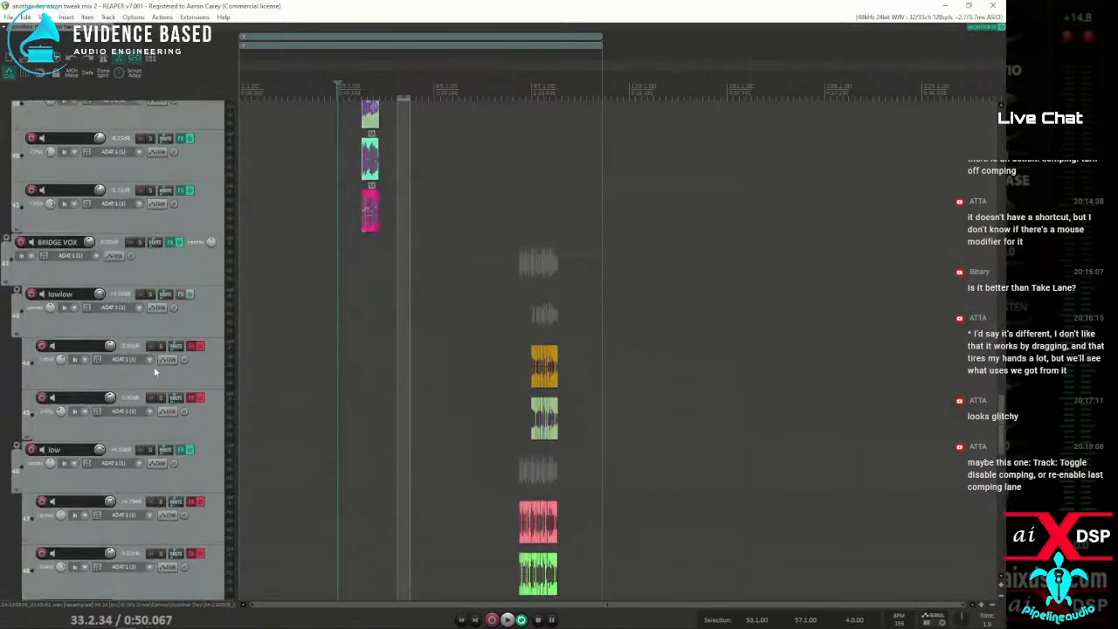
{"action": "scroll", "coordinate": [153, 366], "scroll_direction": "down", "scroll_amount": 5}
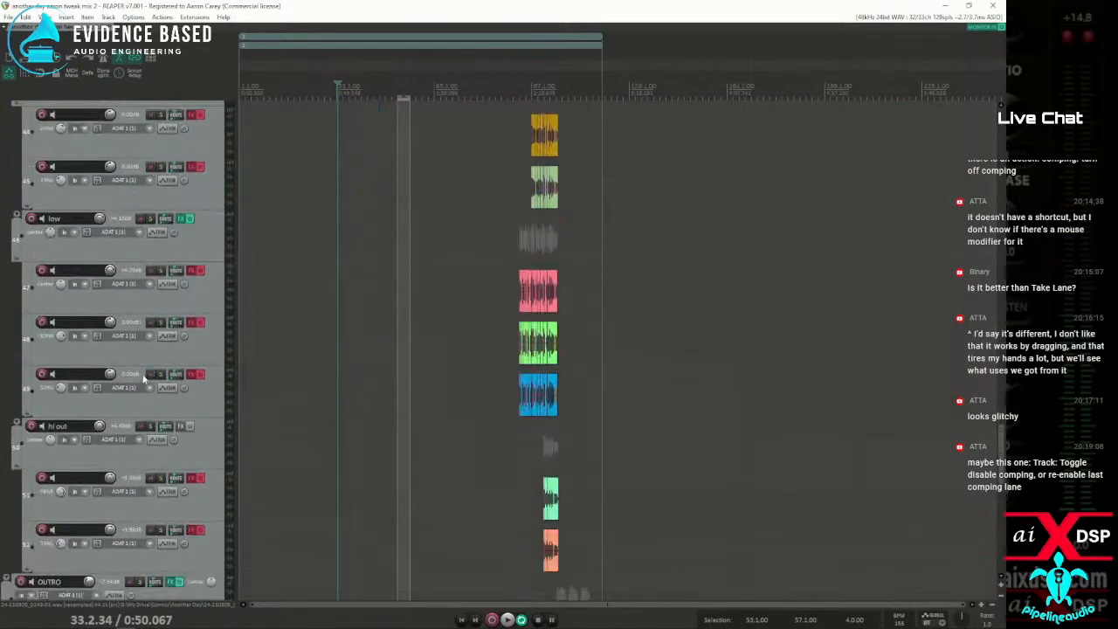
{"action": "scroll", "coordinate": [148, 366], "scroll_direction": "up", "scroll_amount": 6}
{"action": "scroll", "coordinate": [141, 364], "scroll_direction": "up", "scroll_amount": 20}
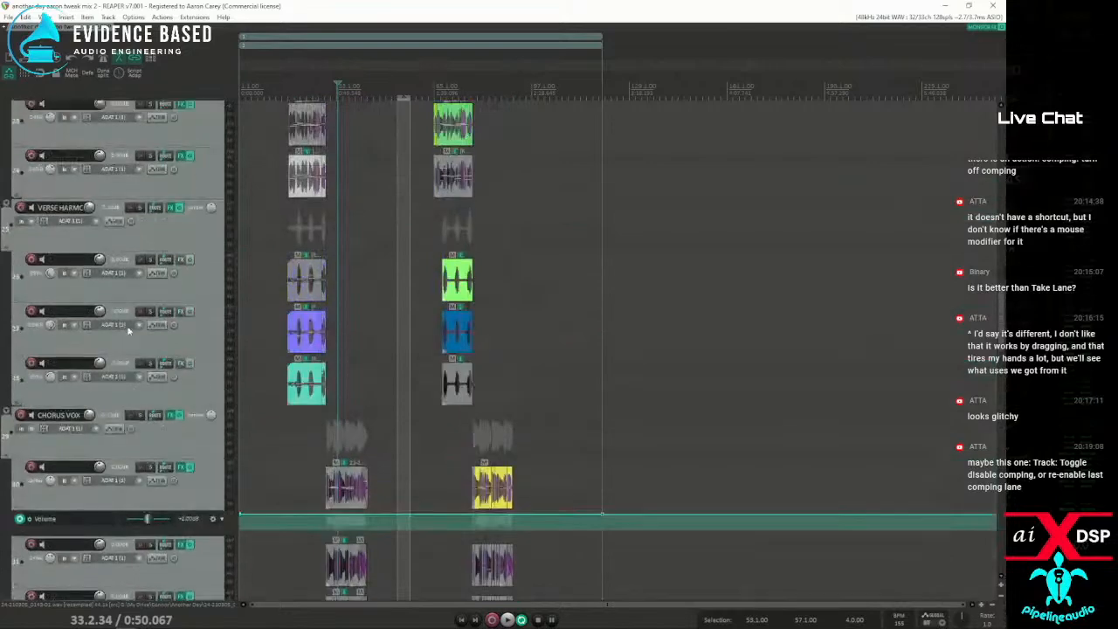
{"action": "scroll", "coordinate": [126, 323], "scroll_direction": "up", "scroll_amount": 2}
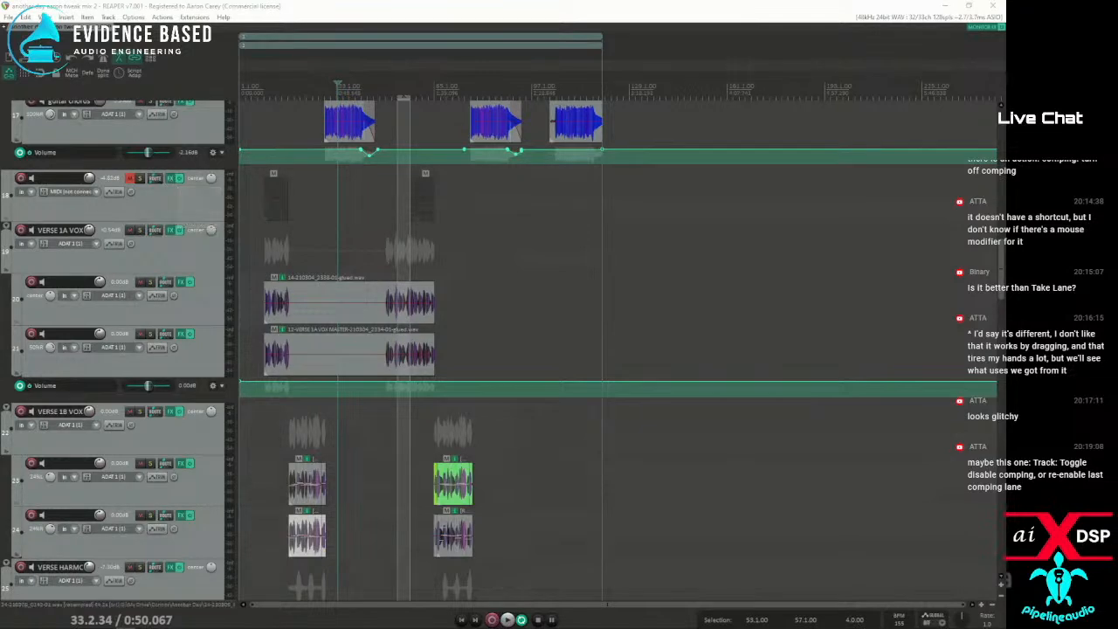
Remove the B8Organ, ReaEQ and ReaDelay effects from track 18, keeping Collab3, and close its FX chain
{"action": "left_click", "coordinate": [171, 178]}
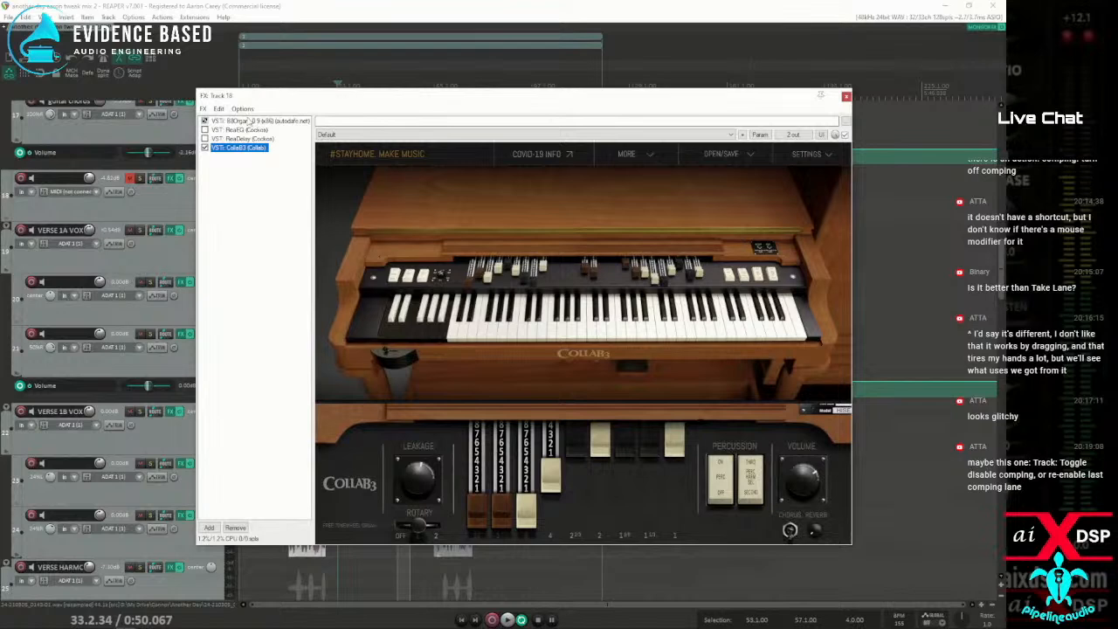
{"action": "left_click", "coordinate": [249, 121]}
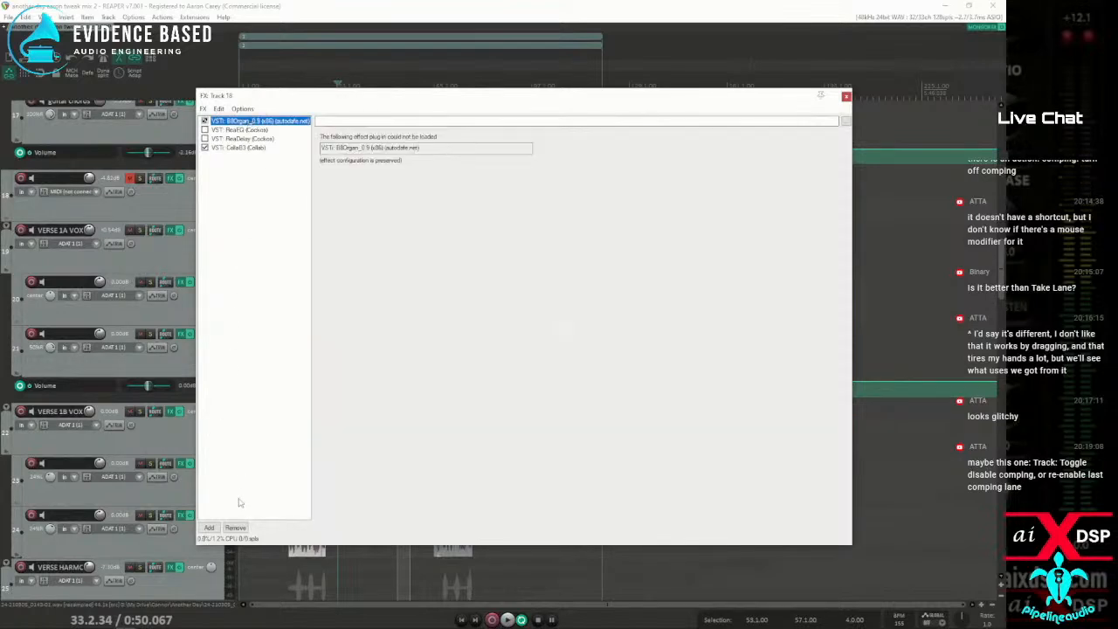
{"action": "left_click", "coordinate": [252, 139], "text": "shift"}
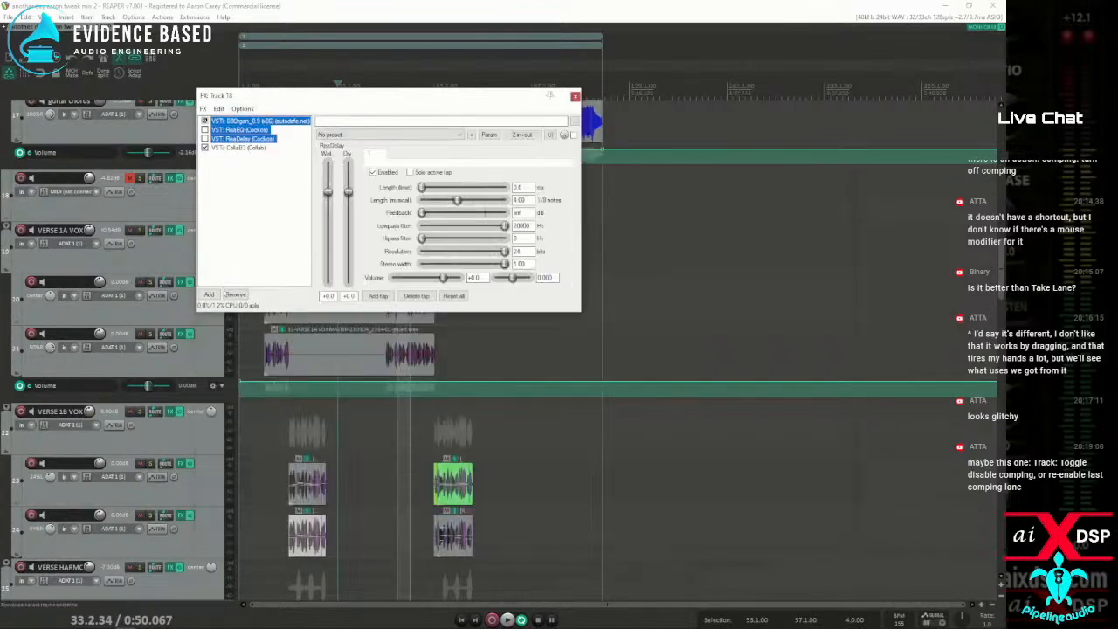
{"action": "left_click", "coordinate": [240, 295]}
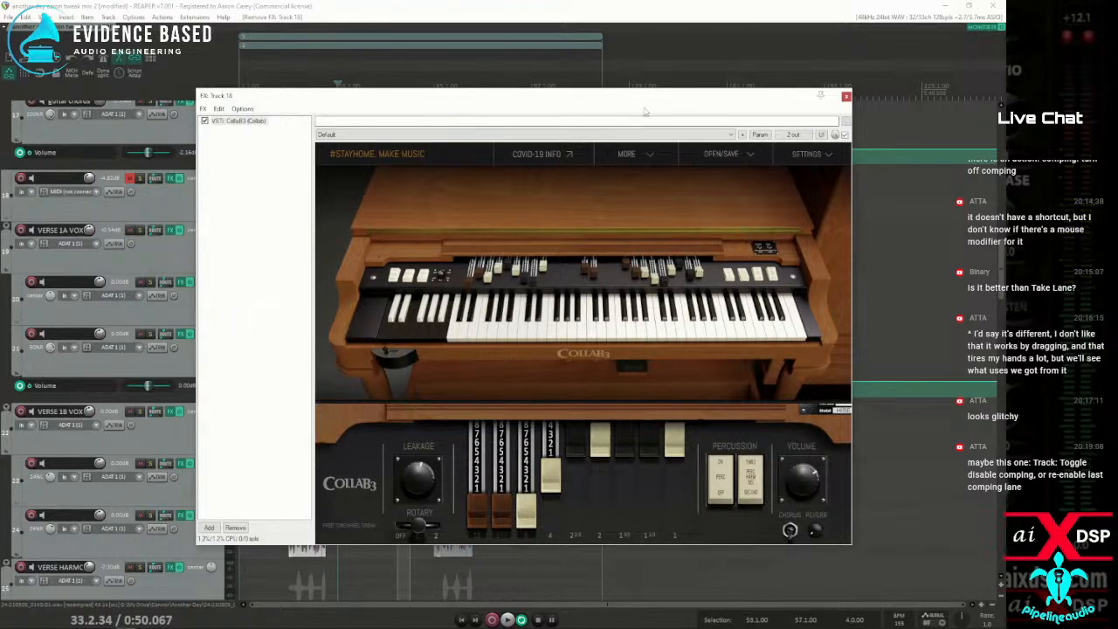
{"action": "left_click", "coordinate": [847, 96]}
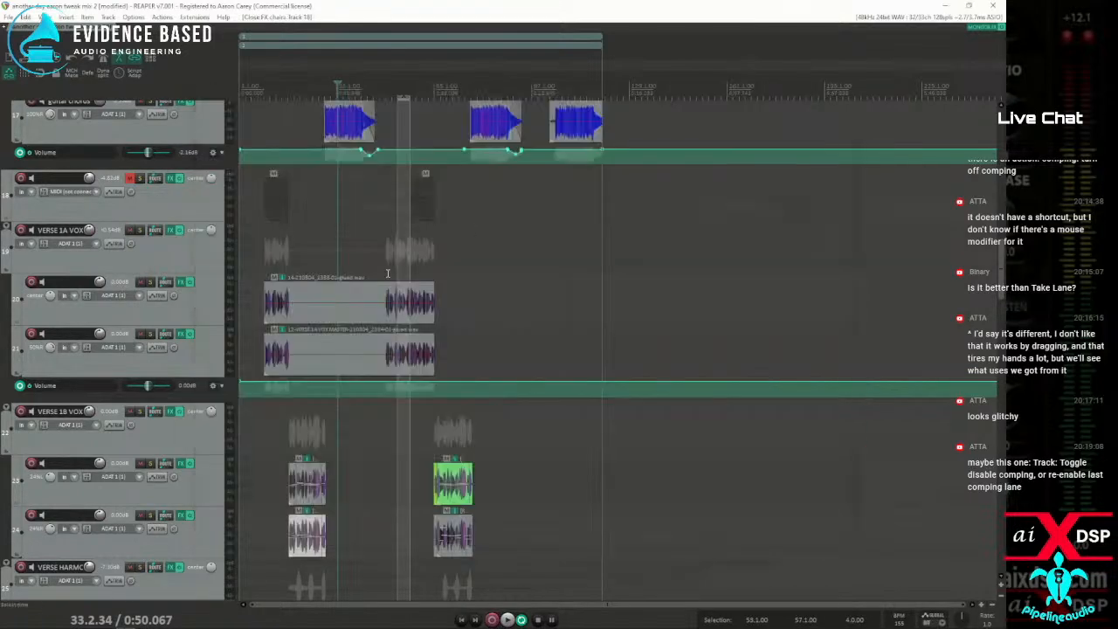
Play the song from about bar 25 and check the tracks from the drums down to the chorus vocals
{"action": "left_click", "coordinate": [318, 210]}
{"action": "key", "text": "space"}
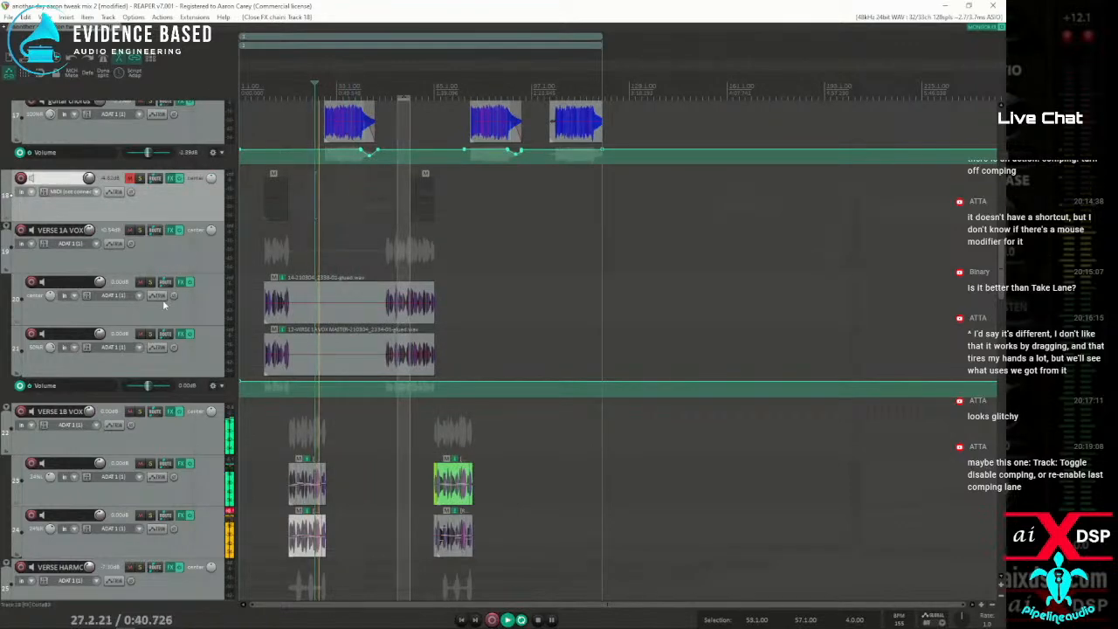
{"action": "scroll", "coordinate": [164, 305], "scroll_direction": "up", "scroll_amount": 2}
{"action": "scroll", "coordinate": [163, 305], "scroll_direction": "up", "scroll_amount": 3}
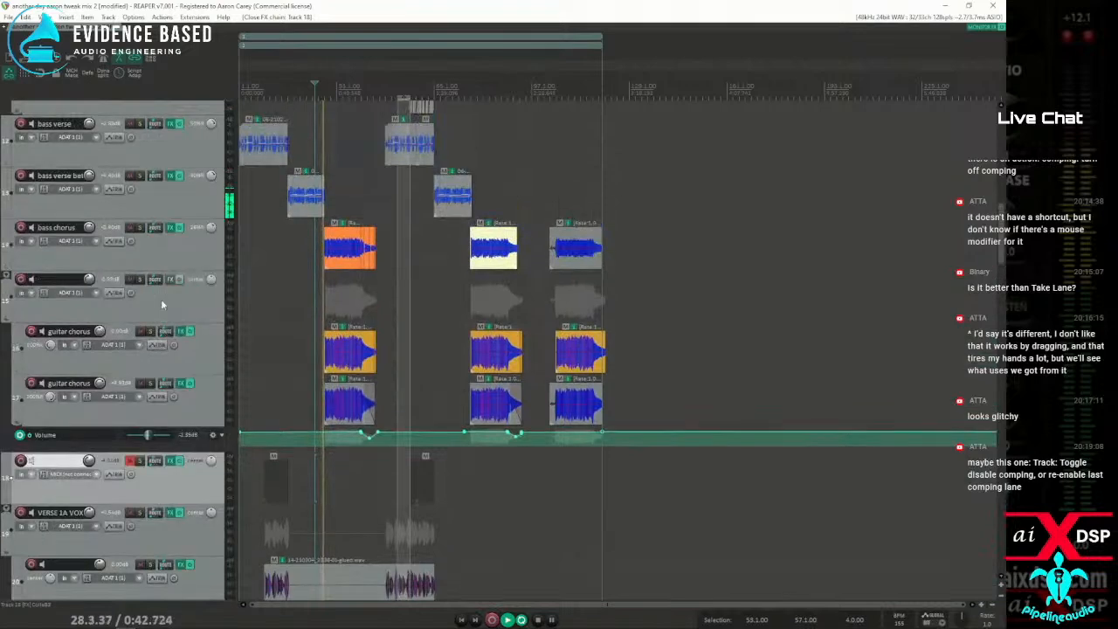
{"action": "scroll", "coordinate": [164, 300], "scroll_direction": "up", "scroll_amount": 4}
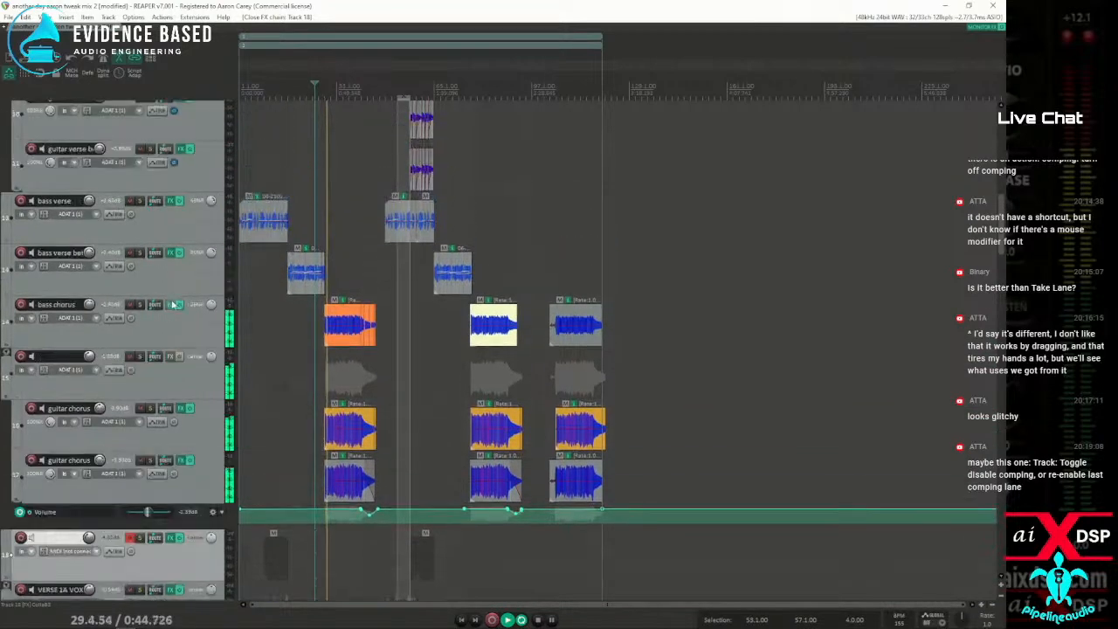
{"action": "scroll", "coordinate": [172, 301], "scroll_direction": "up", "scroll_amount": 5}
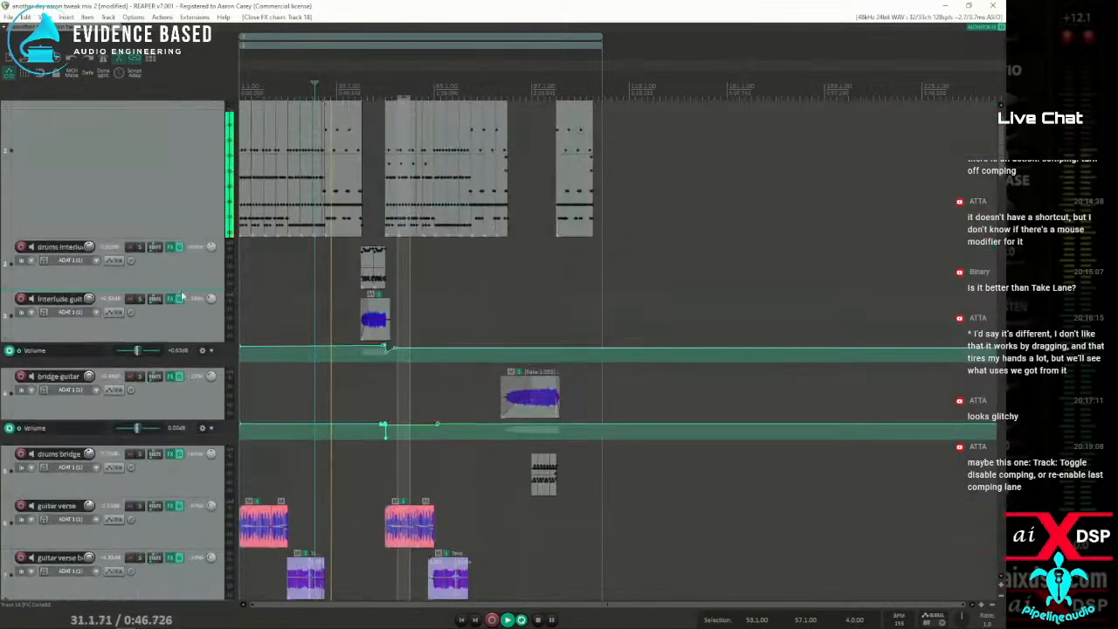
{"action": "scroll", "coordinate": [179, 285], "scroll_direction": "down", "scroll_amount": 3}
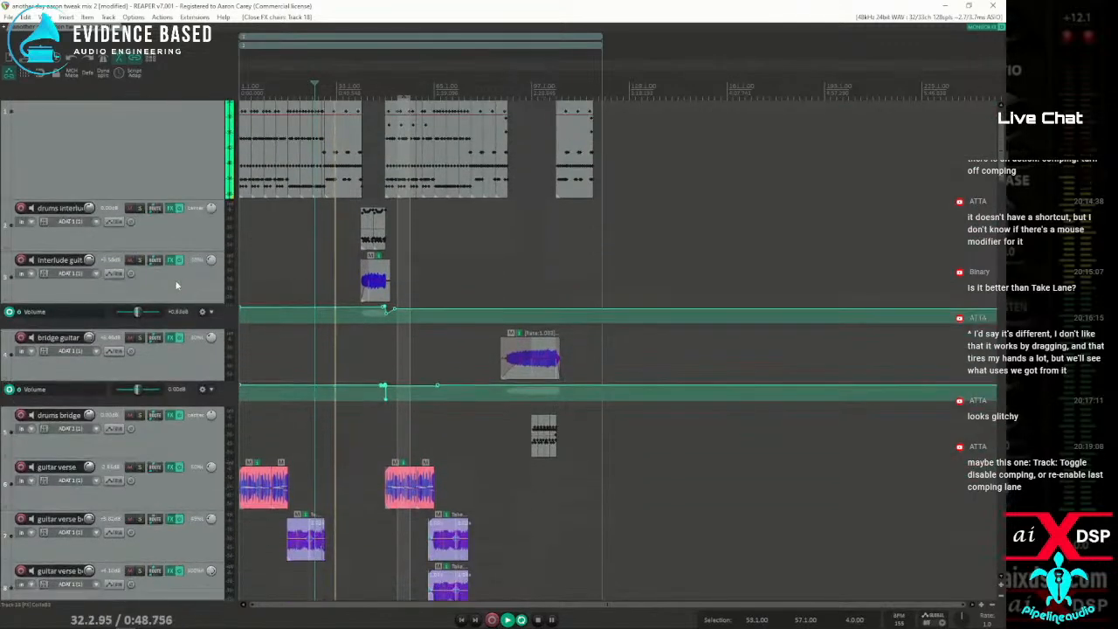
{"action": "scroll", "coordinate": [175, 284], "scroll_direction": "down", "scroll_amount": 3}
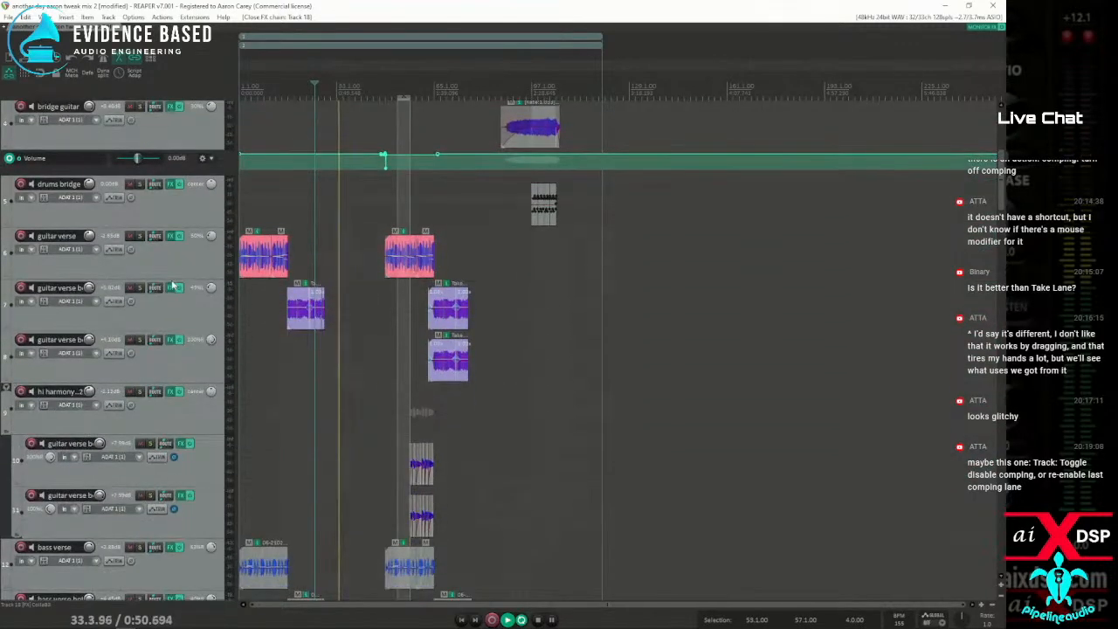
{"action": "scroll", "coordinate": [172, 286], "scroll_direction": "down", "scroll_amount": 6}
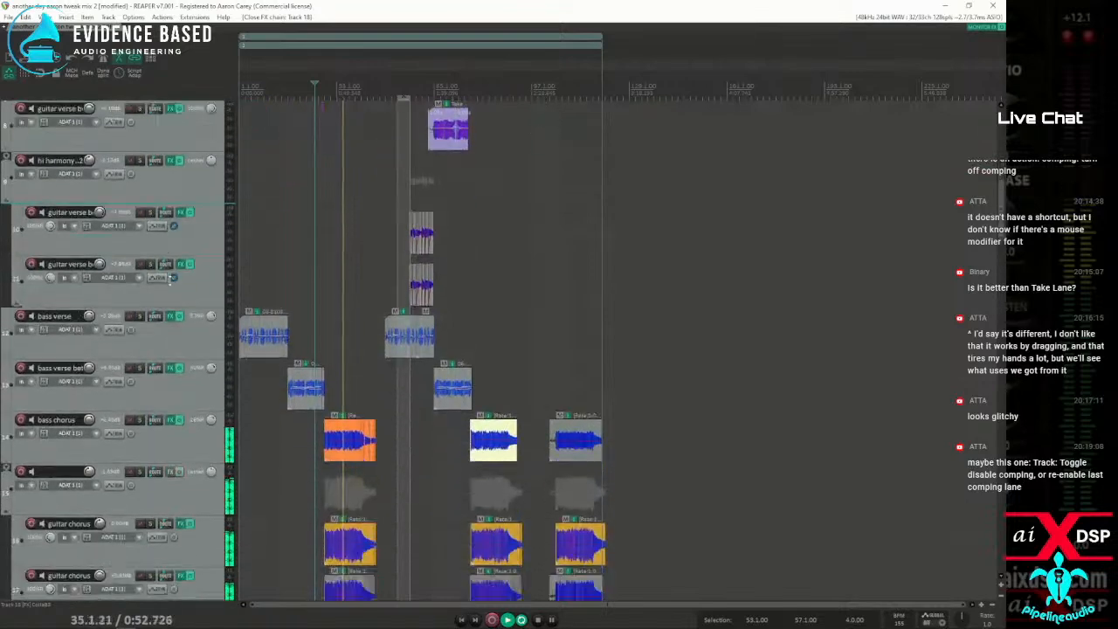
{"action": "scroll", "coordinate": [168, 281], "scroll_direction": "down", "scroll_amount": 8}
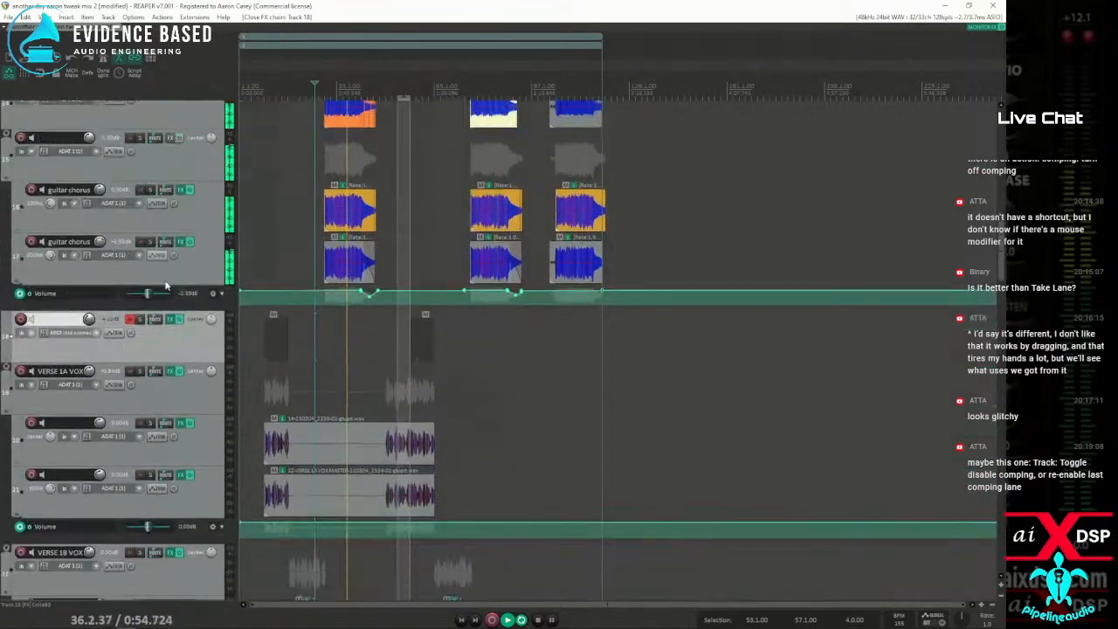
{"action": "scroll", "coordinate": [165, 290], "scroll_direction": "down", "scroll_amount": 8}
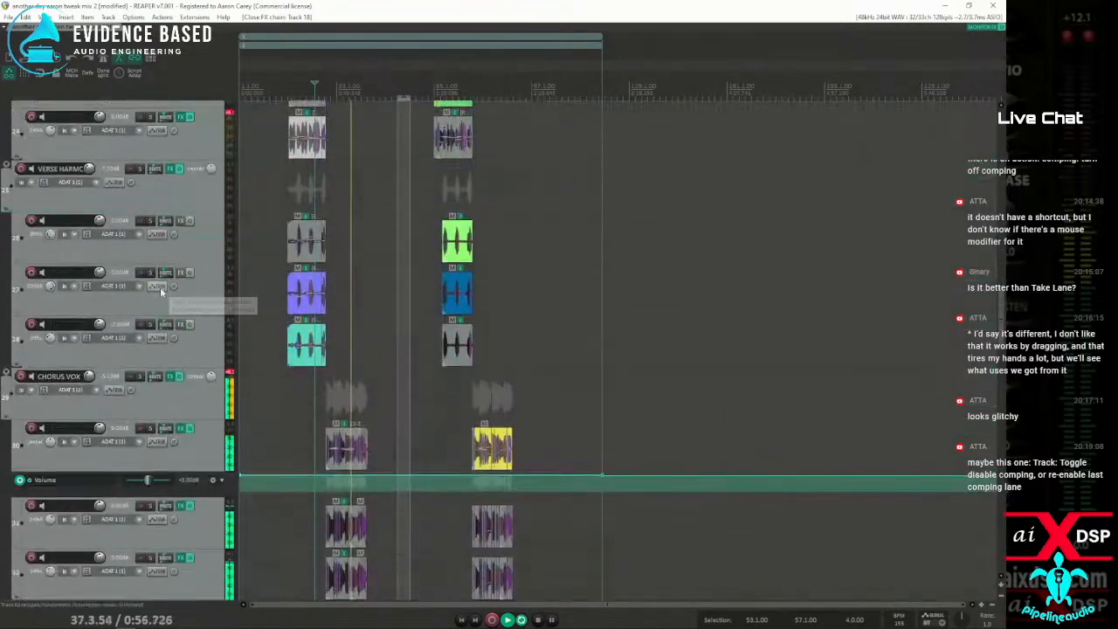
{"action": "scroll", "coordinate": [160, 286], "scroll_direction": "down", "scroll_amount": 2}
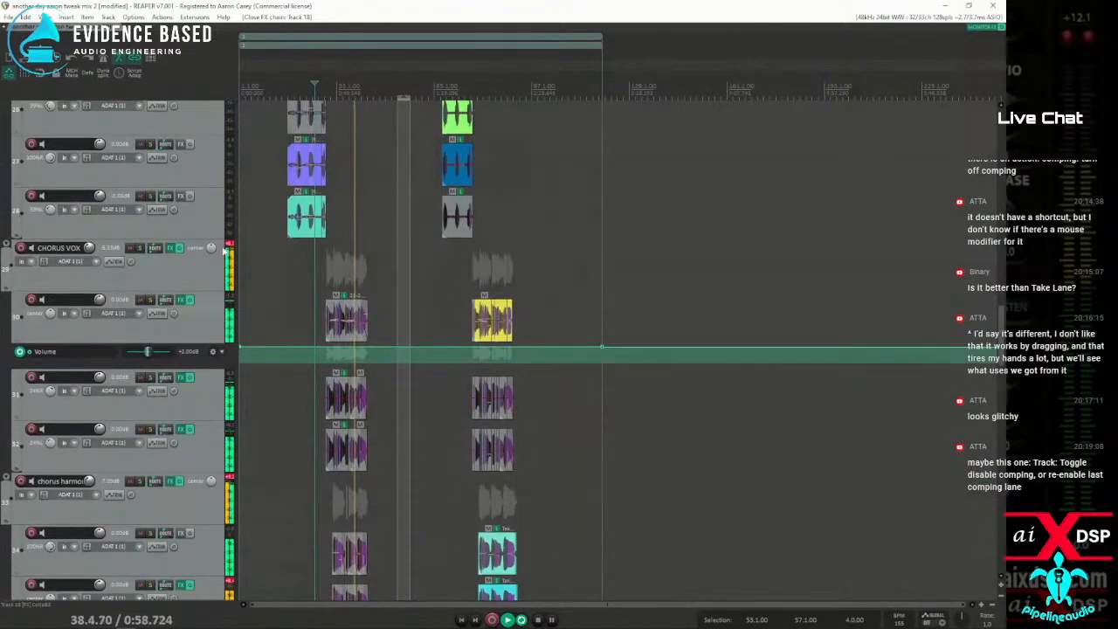
Solo the CHORUS VOX folder briefly during playback, unsolo it, and stop playback
{"action": "left_click", "coordinate": [139, 248]}
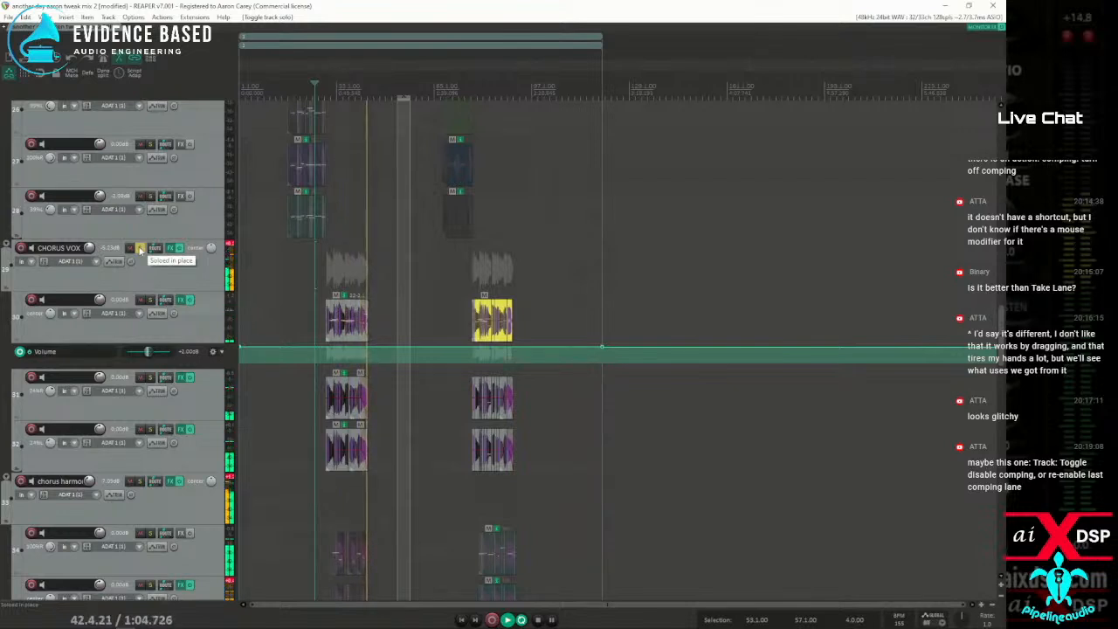
{"action": "left_click", "coordinate": [139, 248]}
{"action": "scroll", "coordinate": [175, 424], "scroll_direction": "down", "scroll_amount": 5}
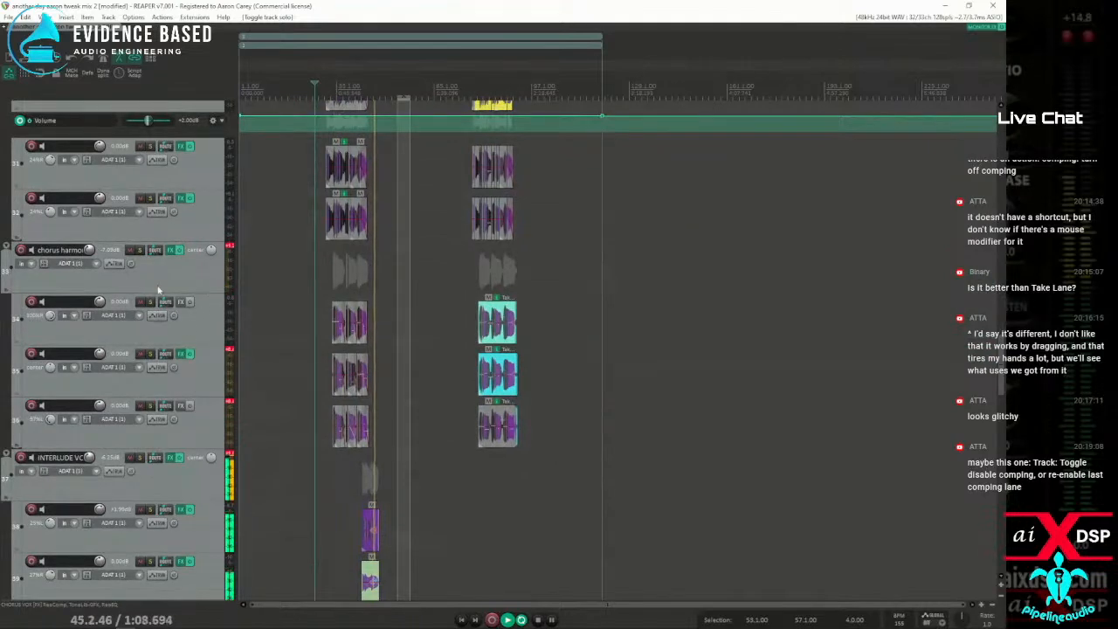
{"action": "key", "text": "space"}
Select different chorus harmony items on track 34 and examine their edits and stretch markers up close, ending on the first item
{"action": "left_click", "coordinate": [369, 323]}
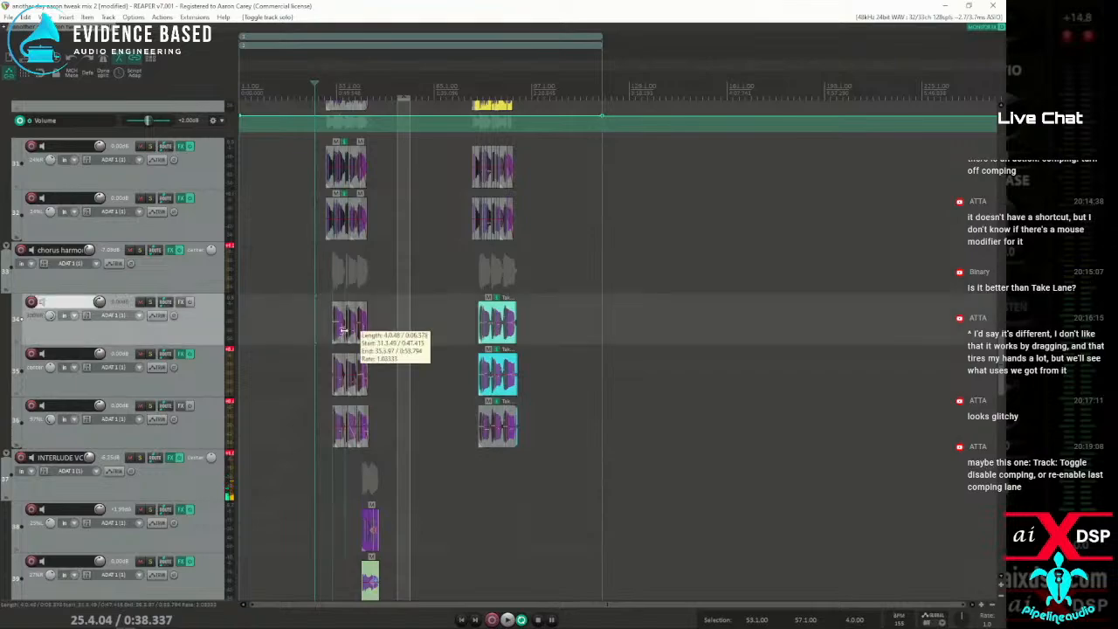
{"action": "scroll", "coordinate": [410, 331], "scroll_direction": "up", "scroll_amount": 5}
{"action": "scroll", "coordinate": [411, 331], "scroll_direction": "down", "scroll_amount": 6}
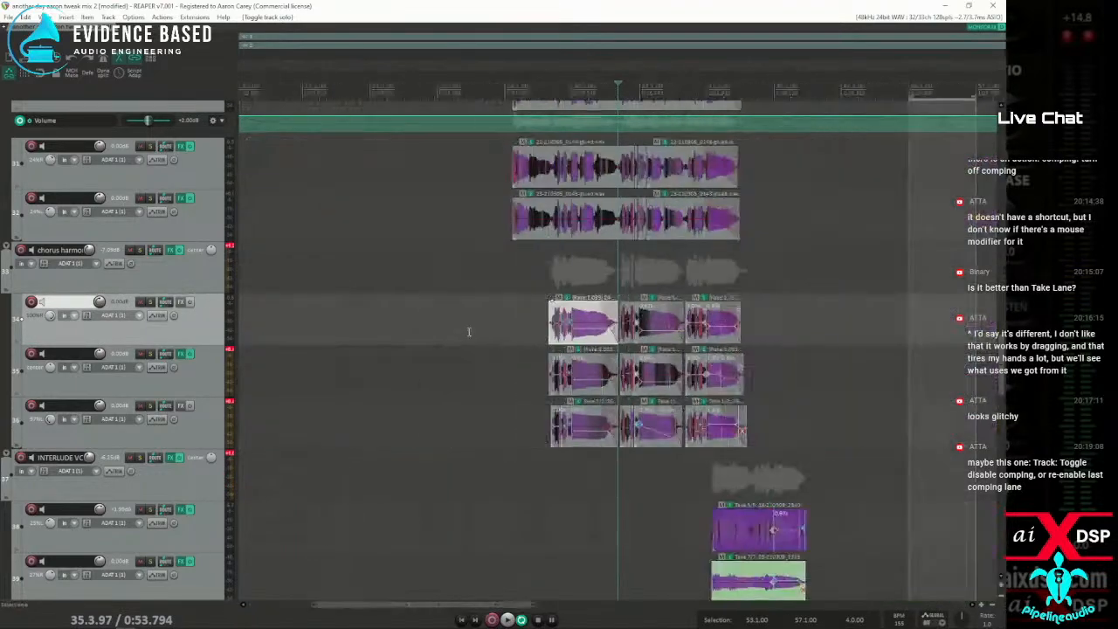
{"action": "left_click", "coordinate": [456, 321]}
{"action": "scroll", "coordinate": [472, 327], "scroll_direction": "up", "scroll_amount": 6}
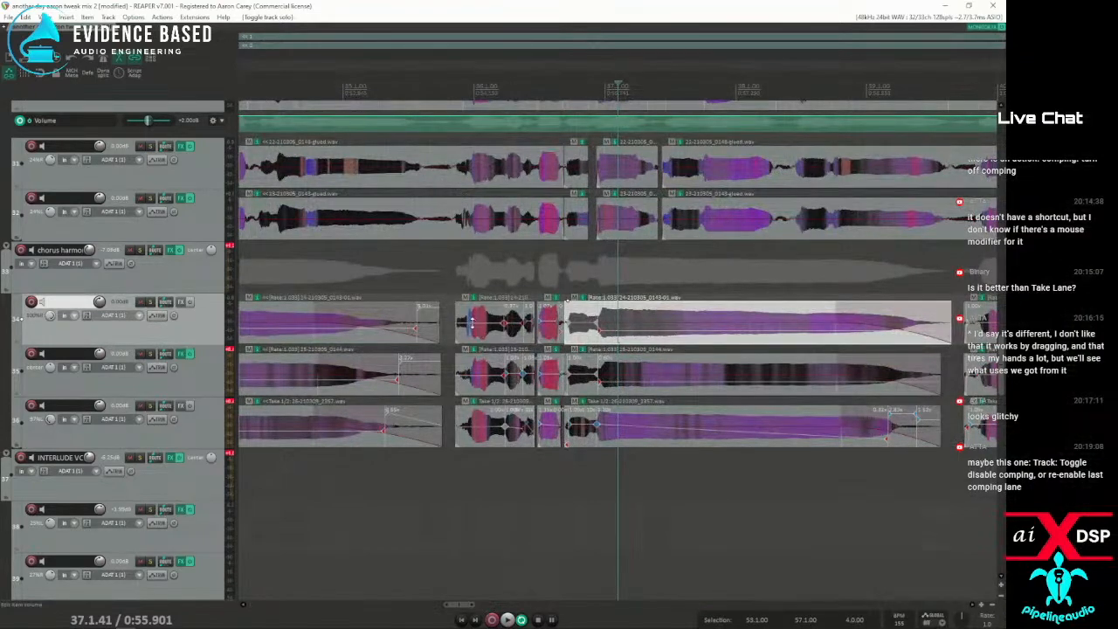
{"action": "scroll", "coordinate": [472, 322], "scroll_direction": "down", "scroll_amount": 6}
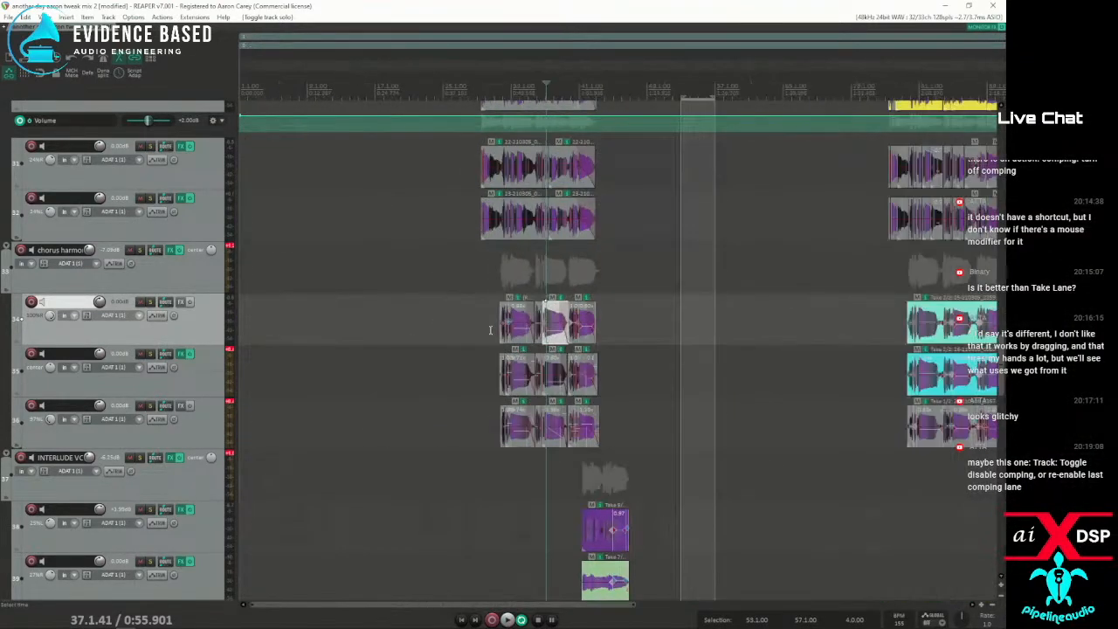
{"action": "left_click", "coordinate": [515, 347]}
{"action": "scroll", "coordinate": [498, 336], "scroll_direction": "up", "scroll_amount": 6}
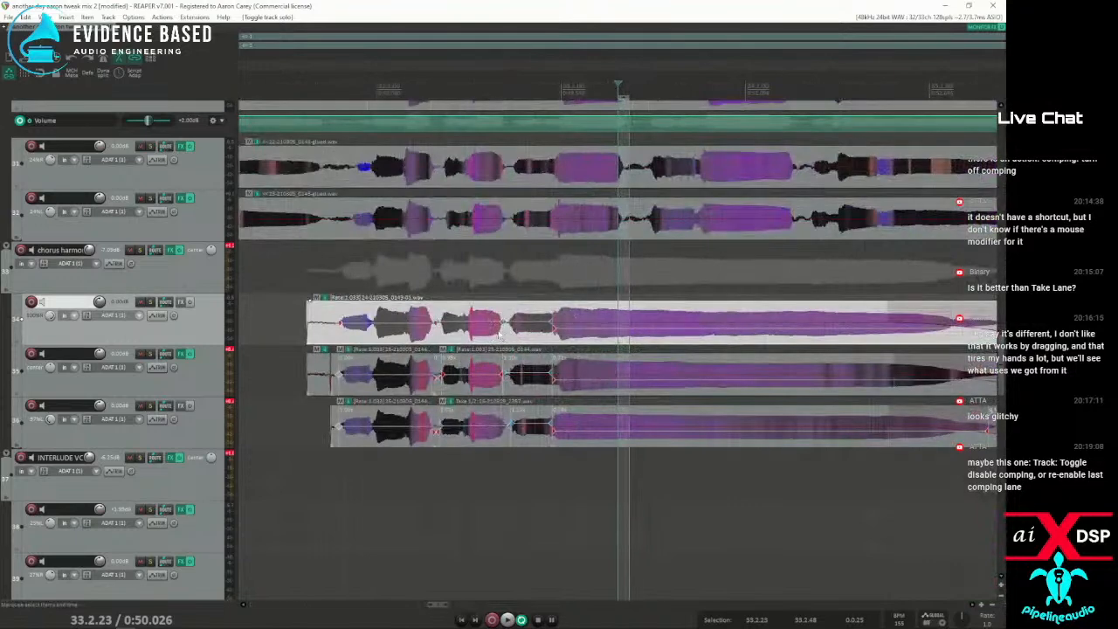
{"action": "scroll", "coordinate": [492, 327], "scroll_direction": "down", "scroll_amount": 4}
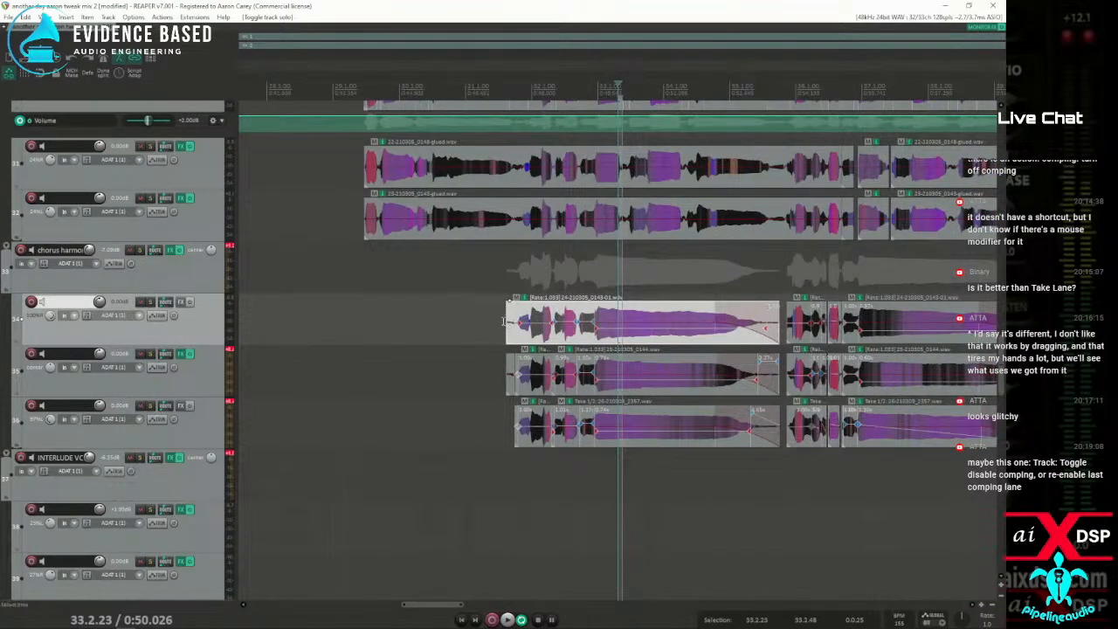
Show the grid lines and adjust the snap offset at the start of the first item on track 34
{"action": "left_click", "coordinate": [25, 74]}
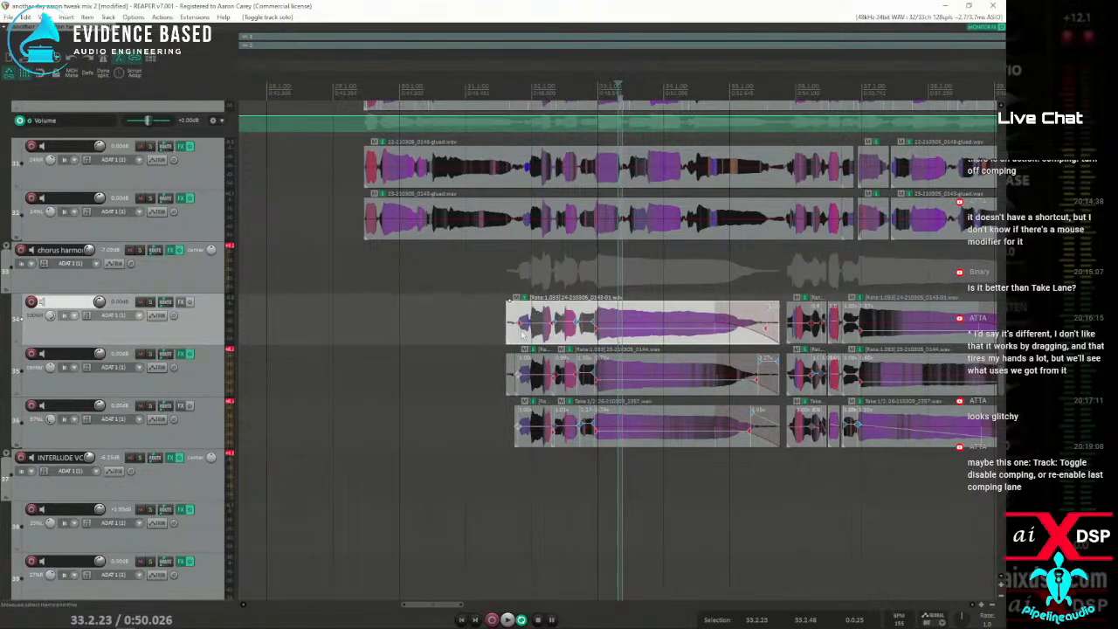
{"action": "scroll", "coordinate": [379, 347], "scroll_direction": "up", "scroll_amount": 3}
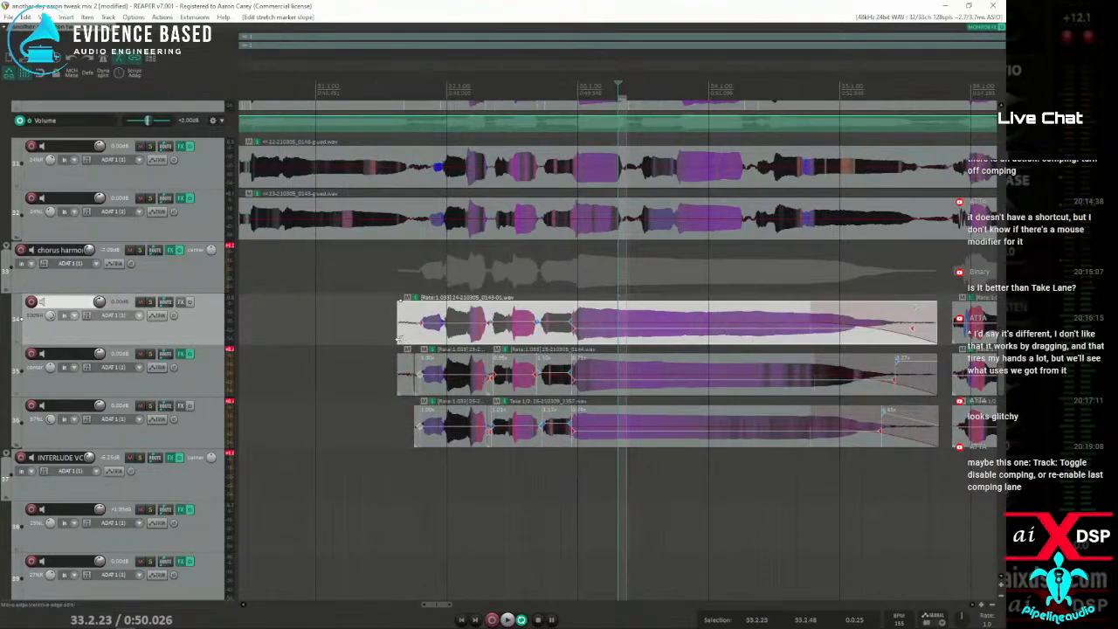
{"action": "left_click", "coordinate": [403, 338]}
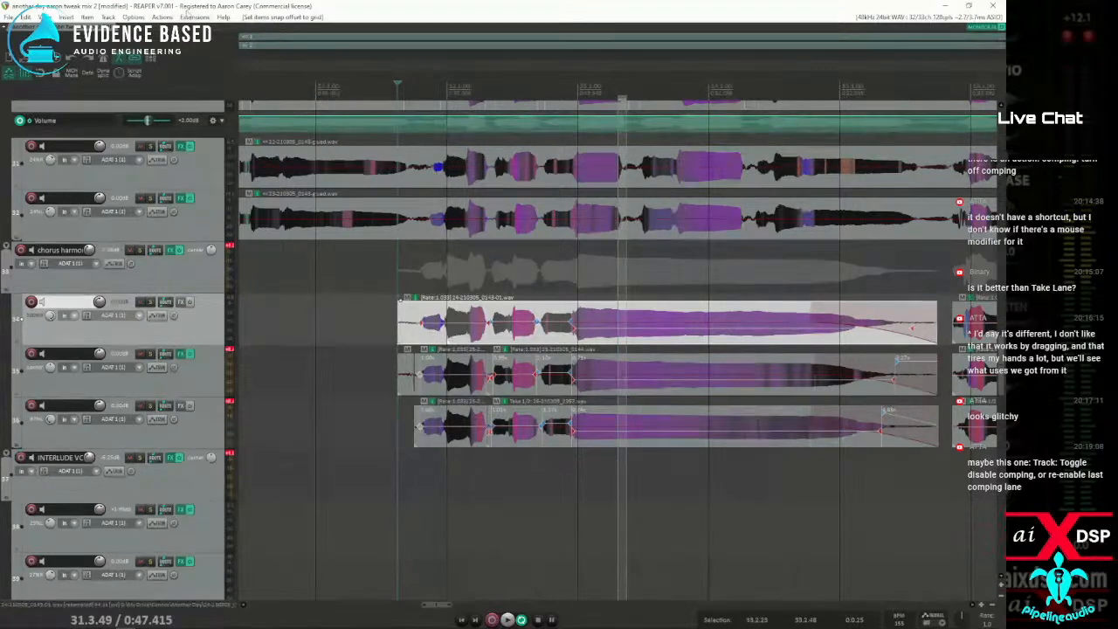
Search the actions for "tweak" and run the action that shows the theme tweak/configuration window
{"action": "left_click", "coordinate": [133, 17]}
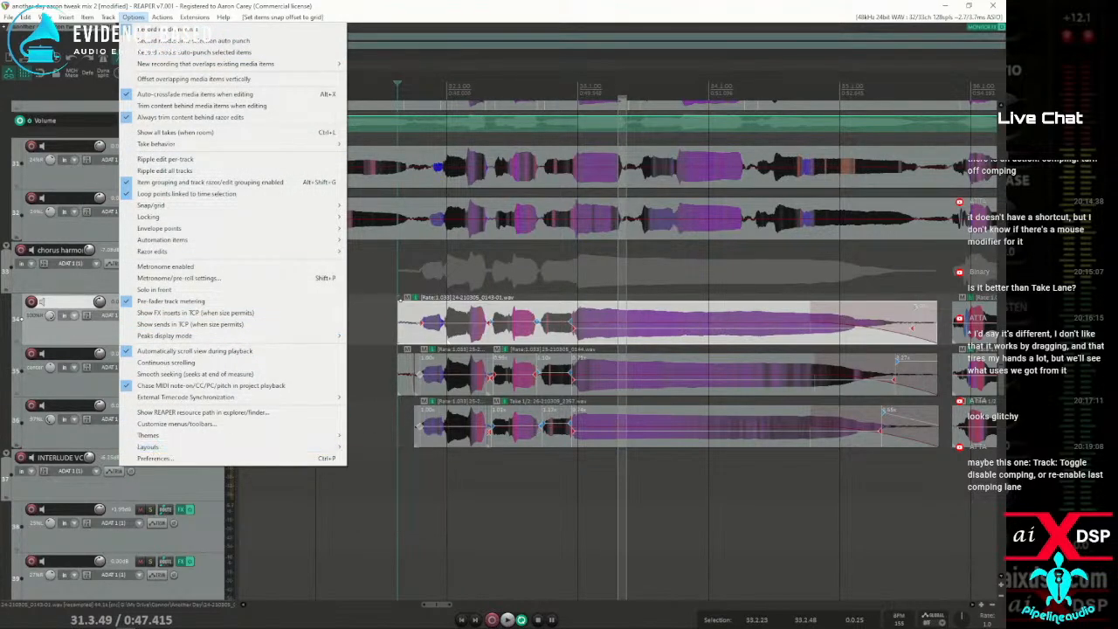
{"action": "left_click_drag", "start_coordinate": [0, 103], "coordinate": [82, 117]}
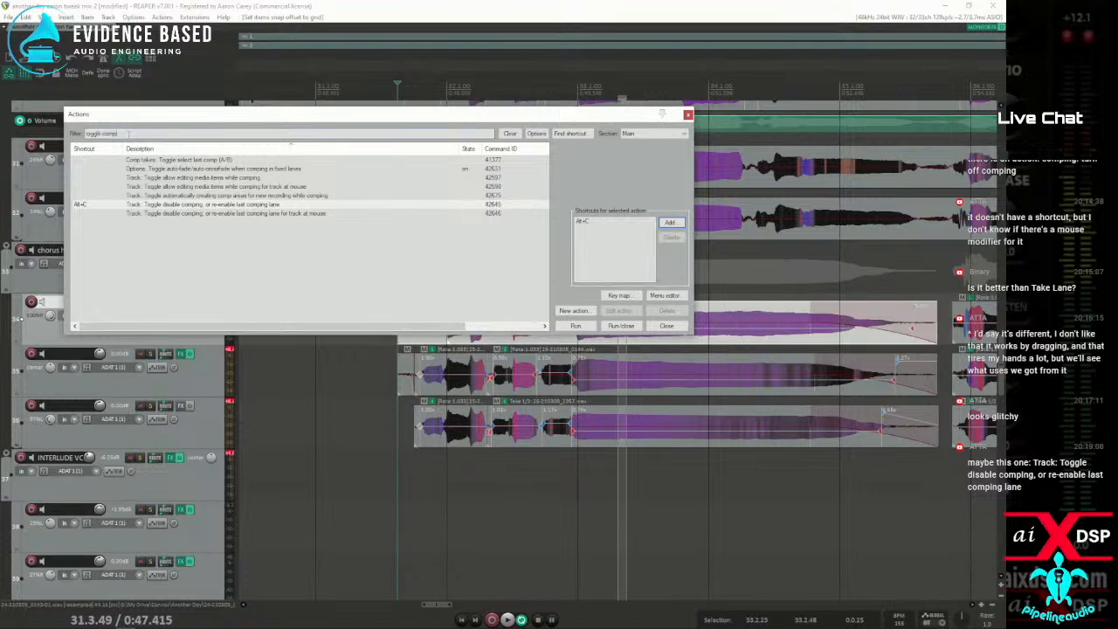
{"action": "key", "text": "BackSpace"}
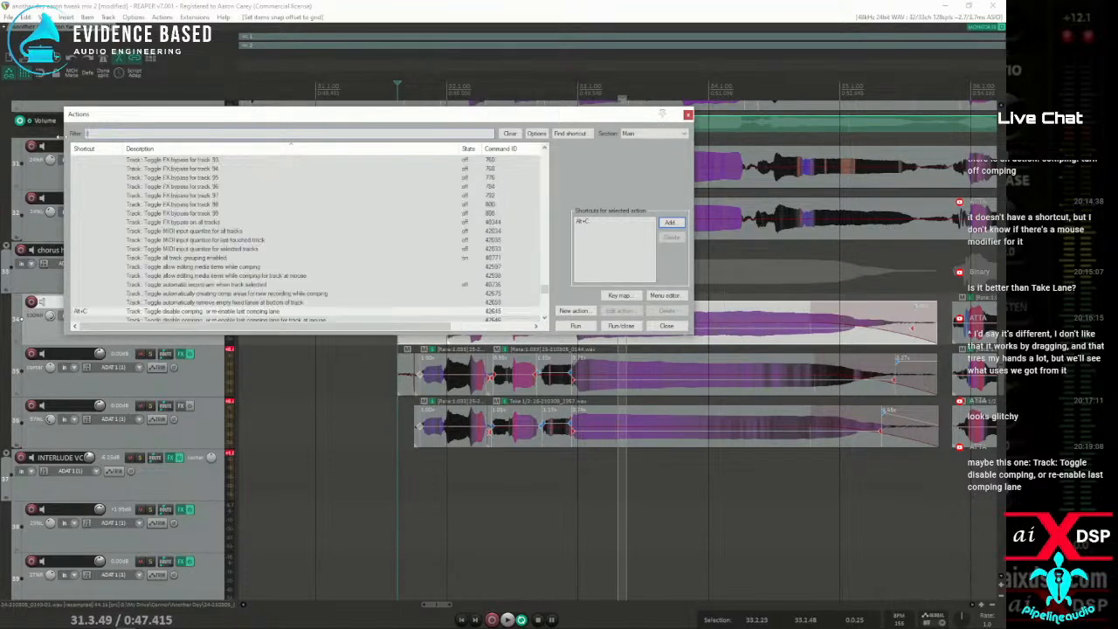
{"action": "type", "text": "tweak"}
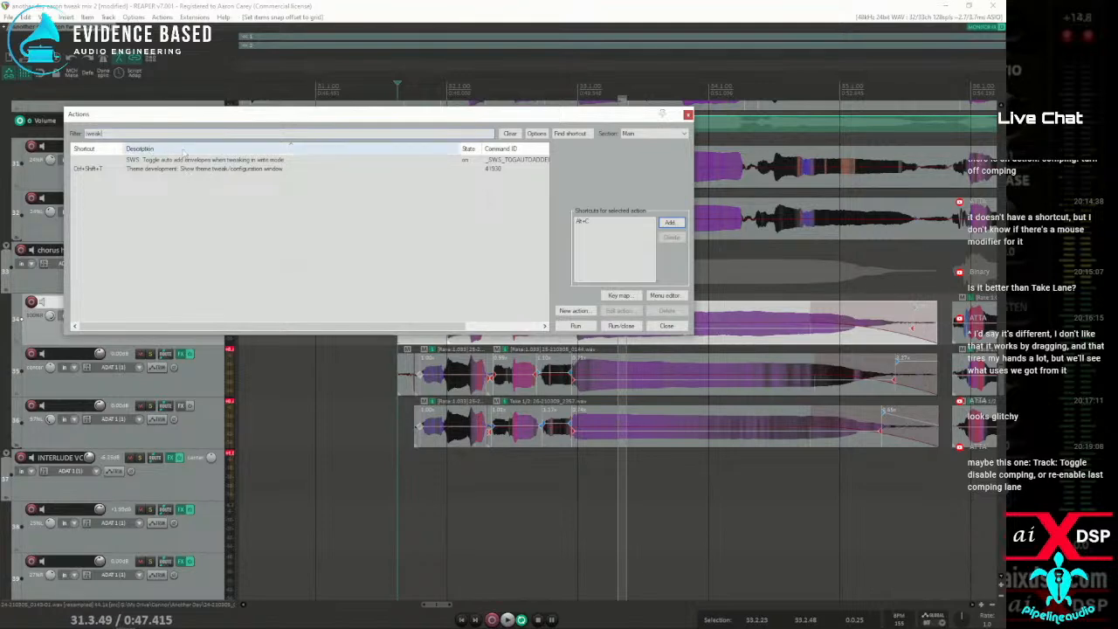
{"action": "double_click", "coordinate": [166, 169]}
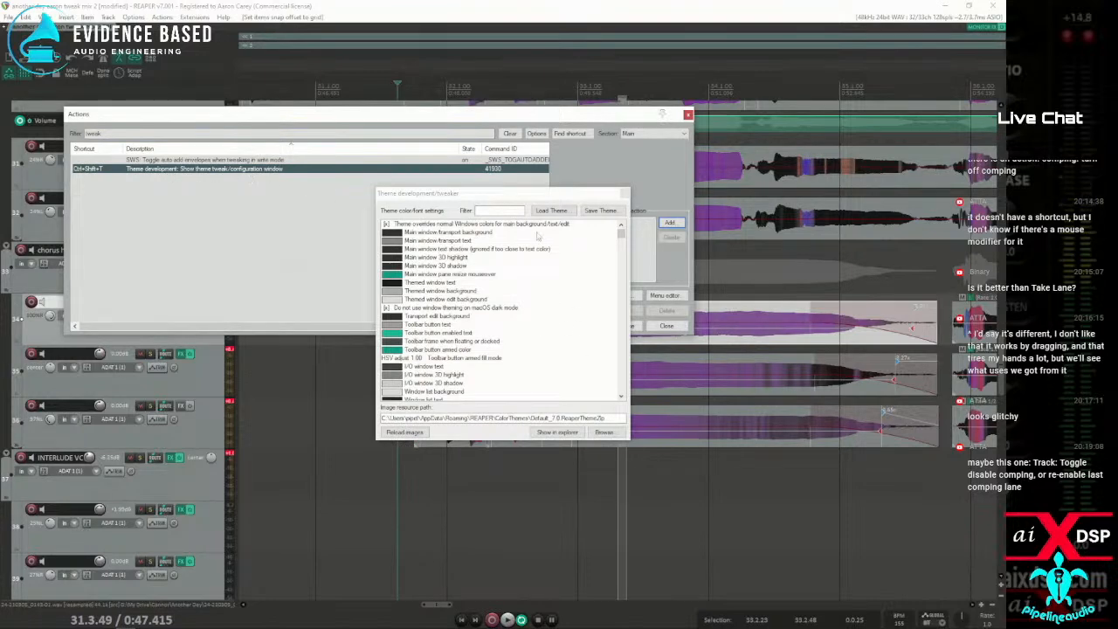
Filter the theme colour settings by "snap" and "mark", and close the theme tweaker and the actions list
{"action": "left_click_drag", "start_coordinate": [486, 198], "coordinate": [302, 175]}
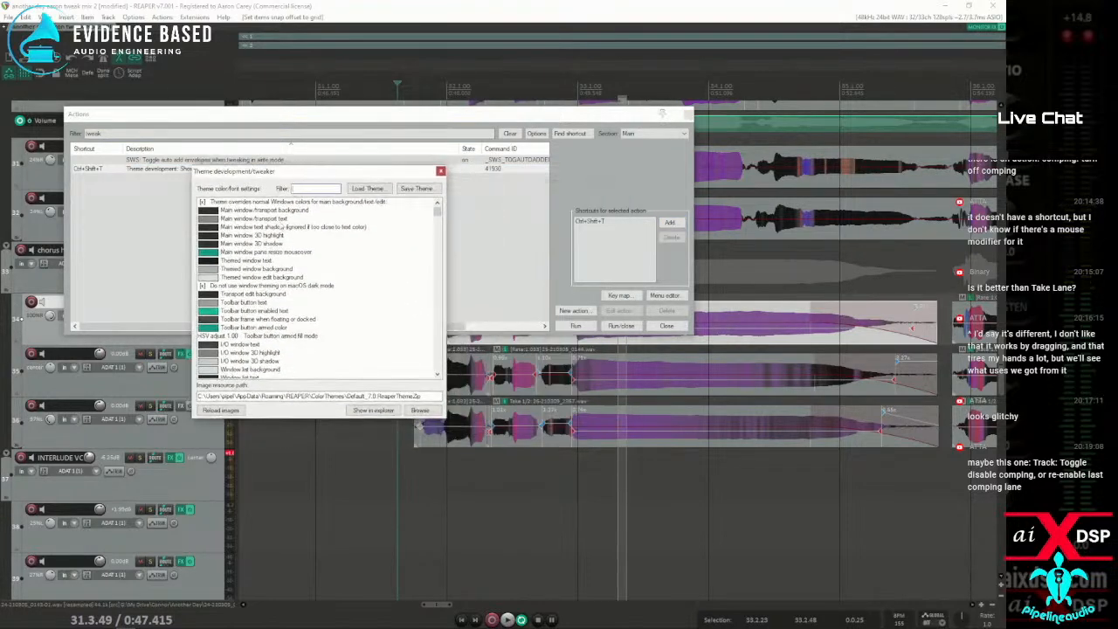
{"action": "left_click", "coordinate": [302, 188]}
{"action": "type", "text": "snap"}
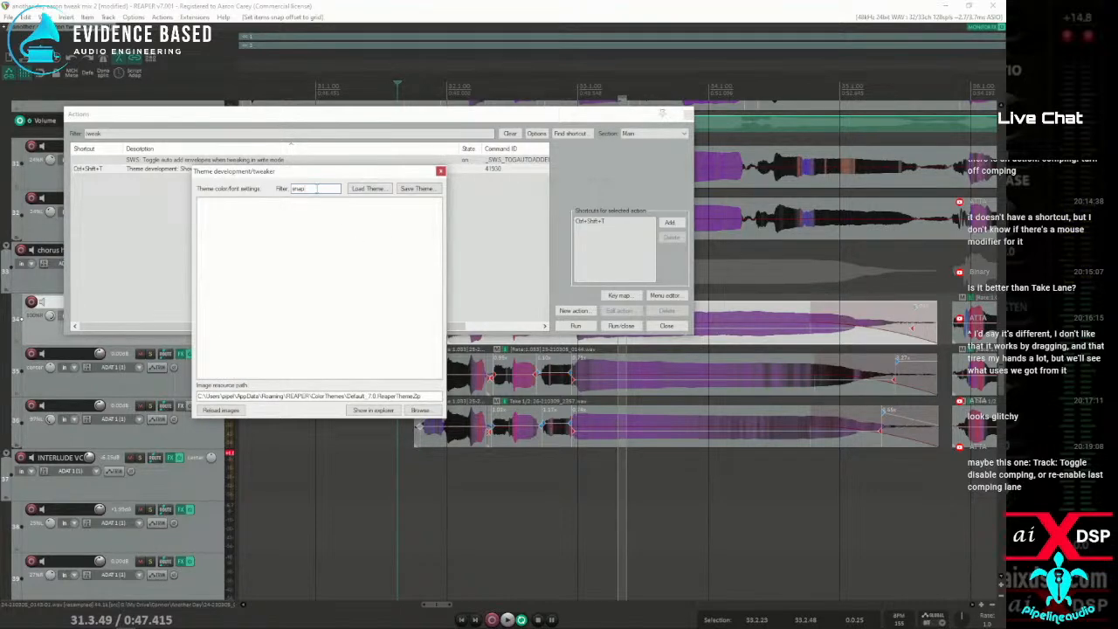
{"action": "type", "text": "mark"}
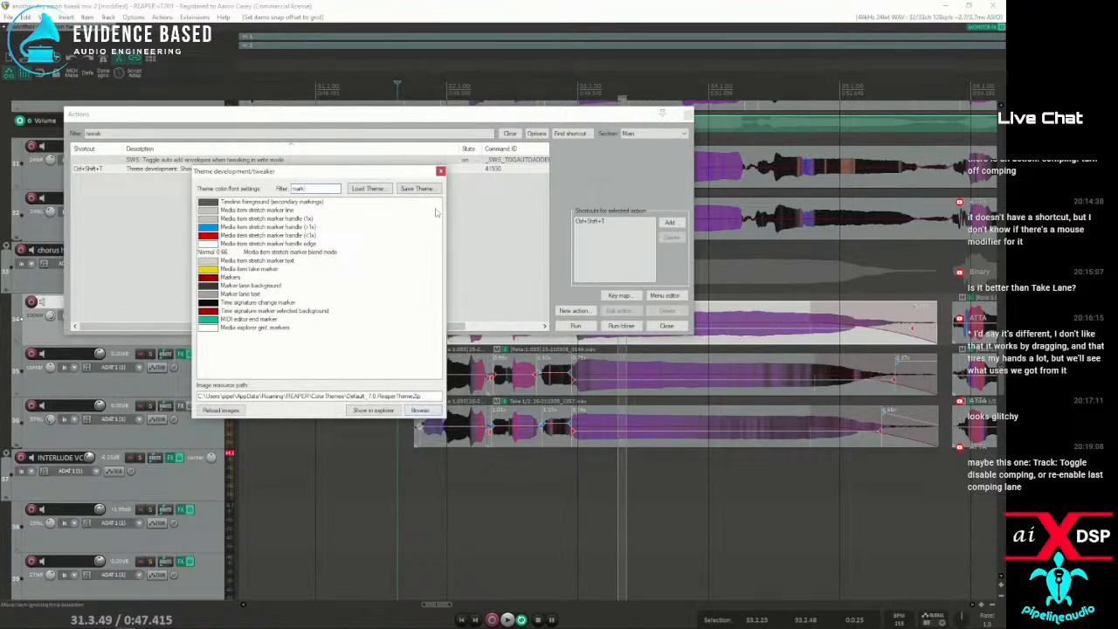
{"action": "left_click", "coordinate": [440, 172]}
{"action": "left_click", "coordinate": [687, 115]}
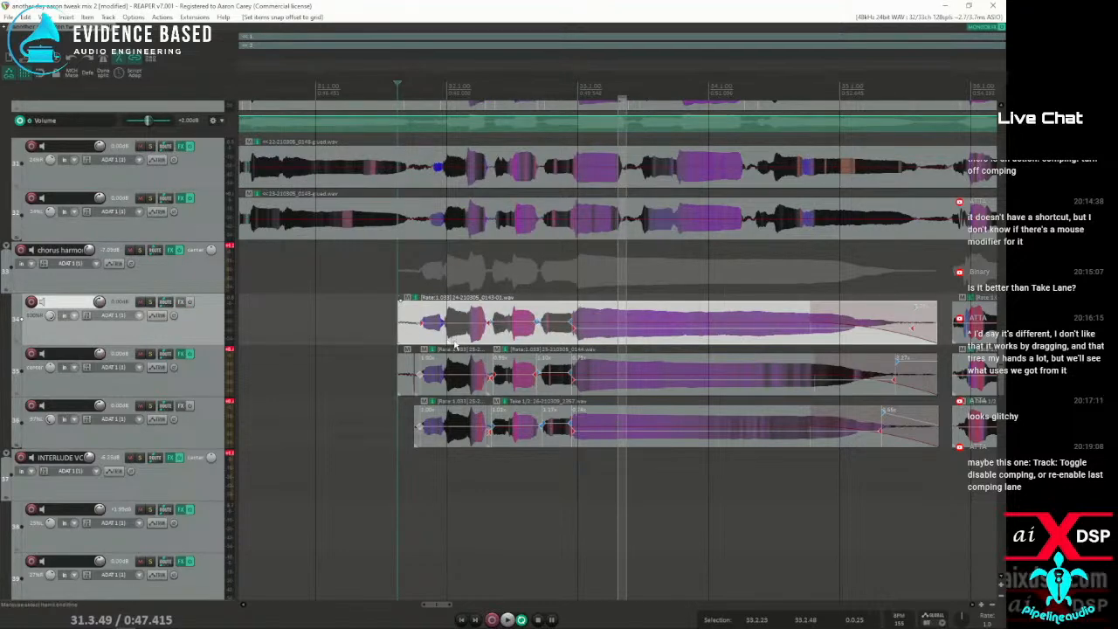
Examine the snap offset of the first item on track 34 up close against the grid line at bar 32
{"action": "left_click", "coordinate": [454, 349]}
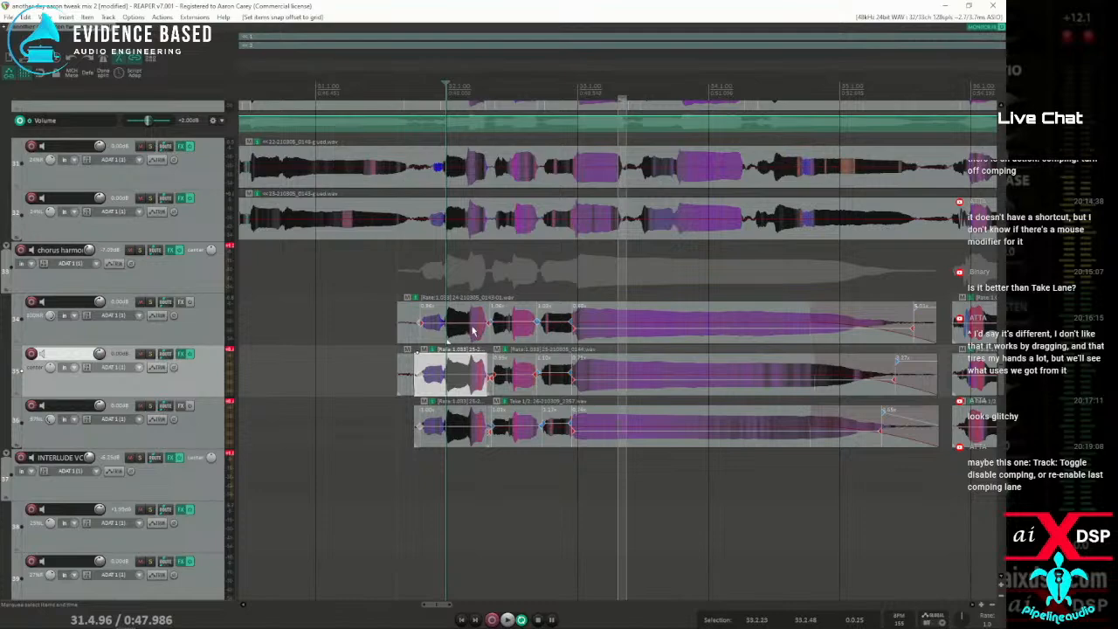
{"action": "scroll", "coordinate": [479, 328], "scroll_direction": "up", "scroll_amount": 6}
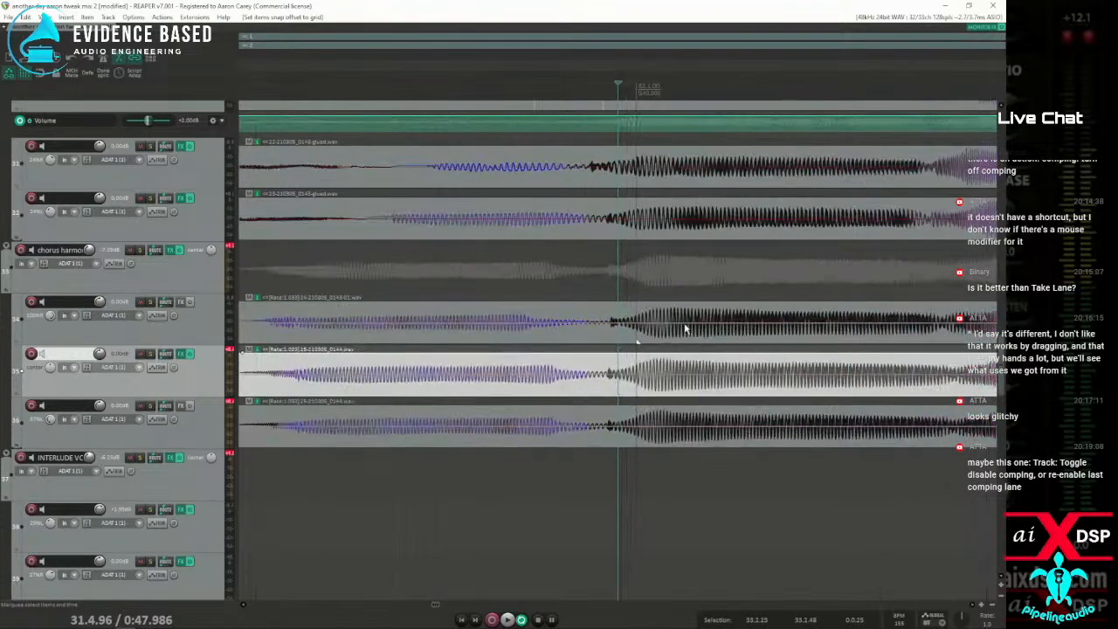
{"action": "scroll", "coordinate": [672, 323], "scroll_direction": "down", "scroll_amount": 8}
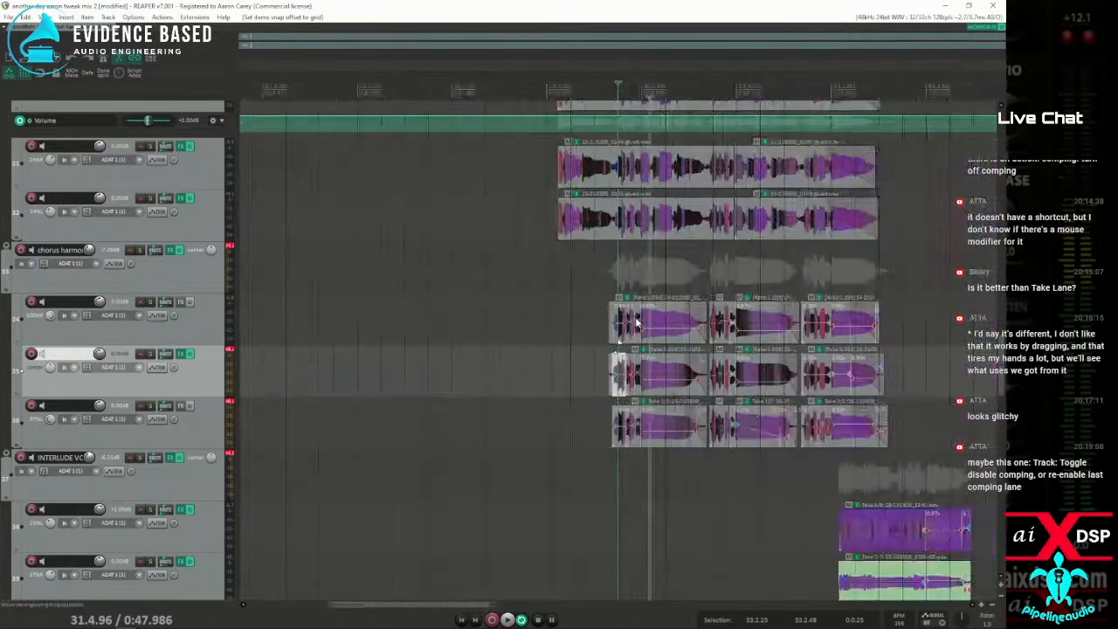
Select and copy the first chorus harmony item on track 34
{"action": "left_click", "coordinate": [644, 313]}
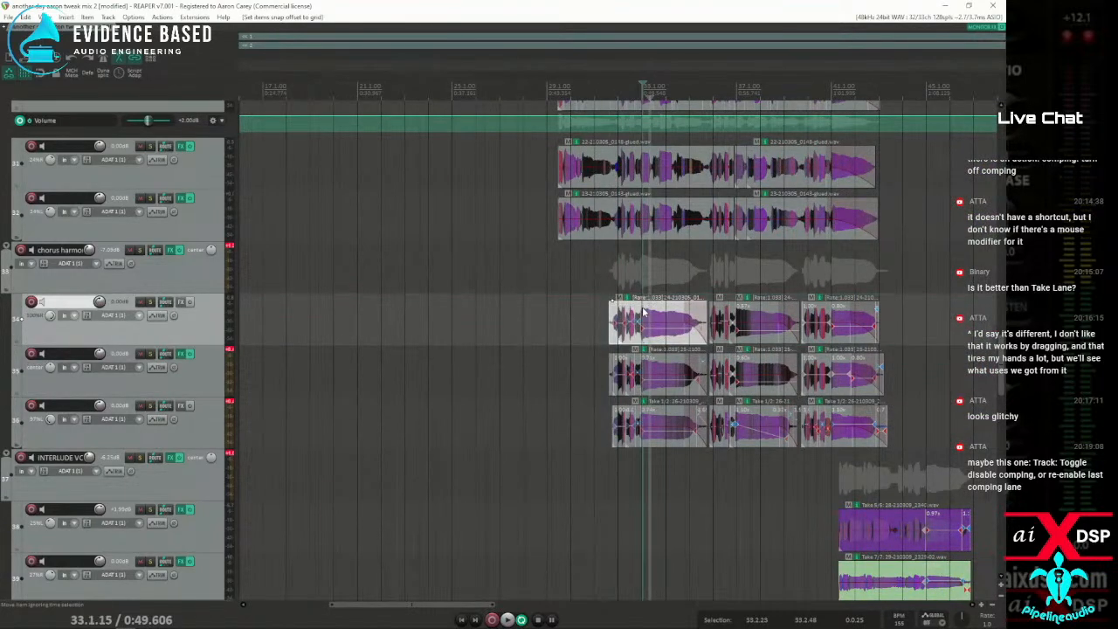
{"action": "left_click", "coordinate": [637, 311]}
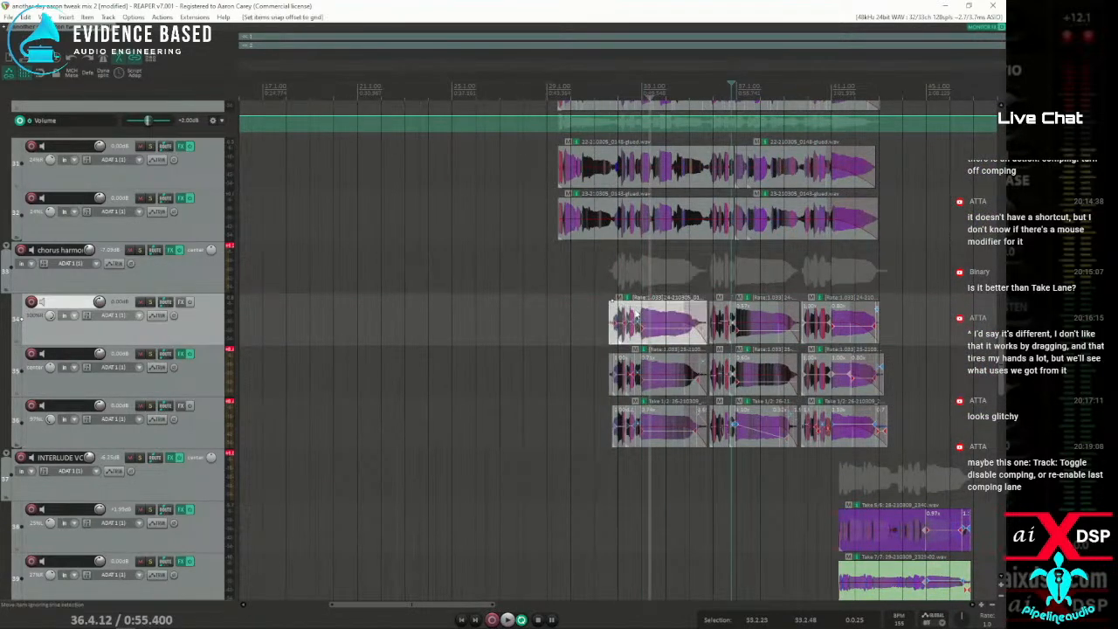
{"action": "left_click", "coordinate": [639, 311]}
Play the second chorus from about bar 79 and the first chorus from about bar 32 to compare them, and stop playback
{"action": "scroll", "coordinate": [638, 306], "scroll_direction": "down", "scroll_amount": 3}
{"action": "left_click", "coordinate": [716, 331]}
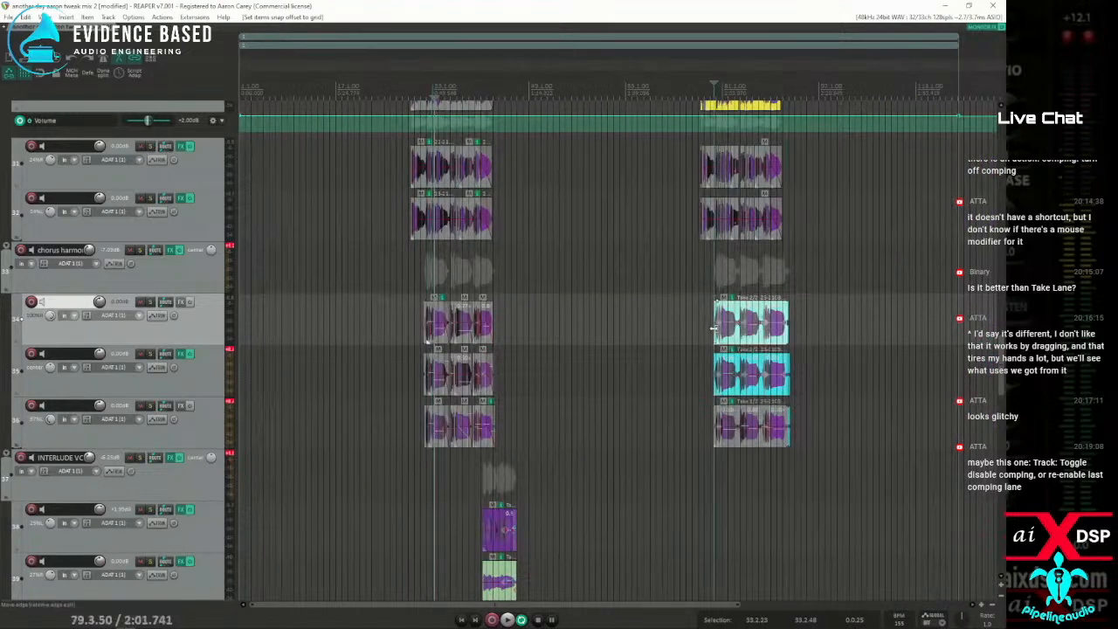
{"action": "scroll", "coordinate": [713, 331], "scroll_direction": "up", "scroll_amount": 5}
{"action": "left_click", "coordinate": [608, 323]}
{"action": "key", "text": "space"}
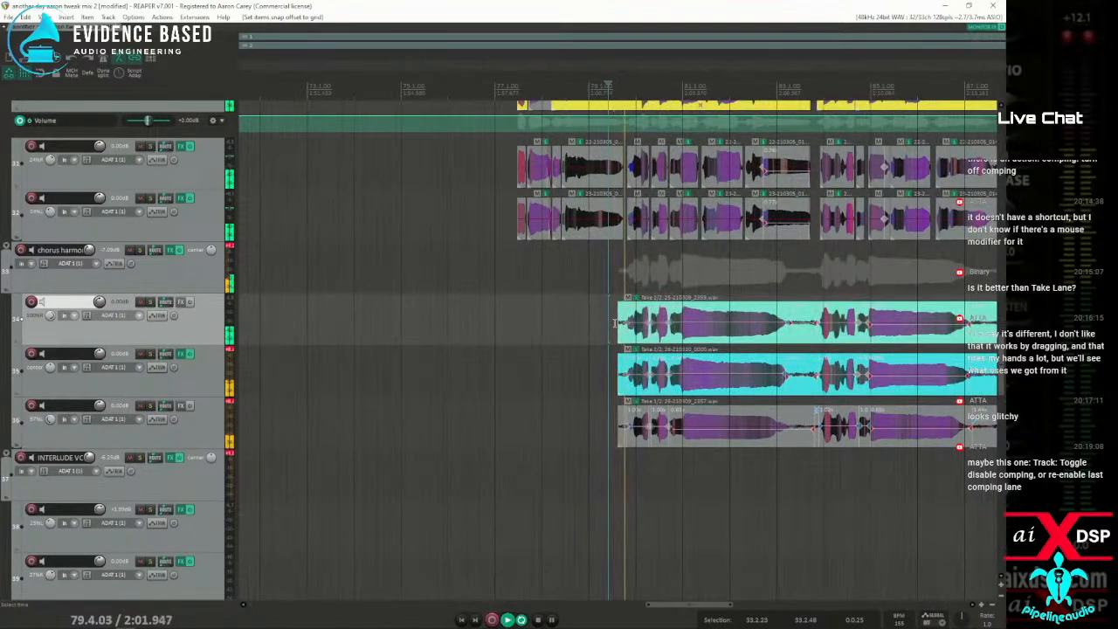
{"action": "scroll", "coordinate": [546, 319], "scroll_direction": "down", "scroll_amount": 1}
{"action": "scroll", "coordinate": [547, 320], "scroll_direction": "down", "scroll_amount": 2}
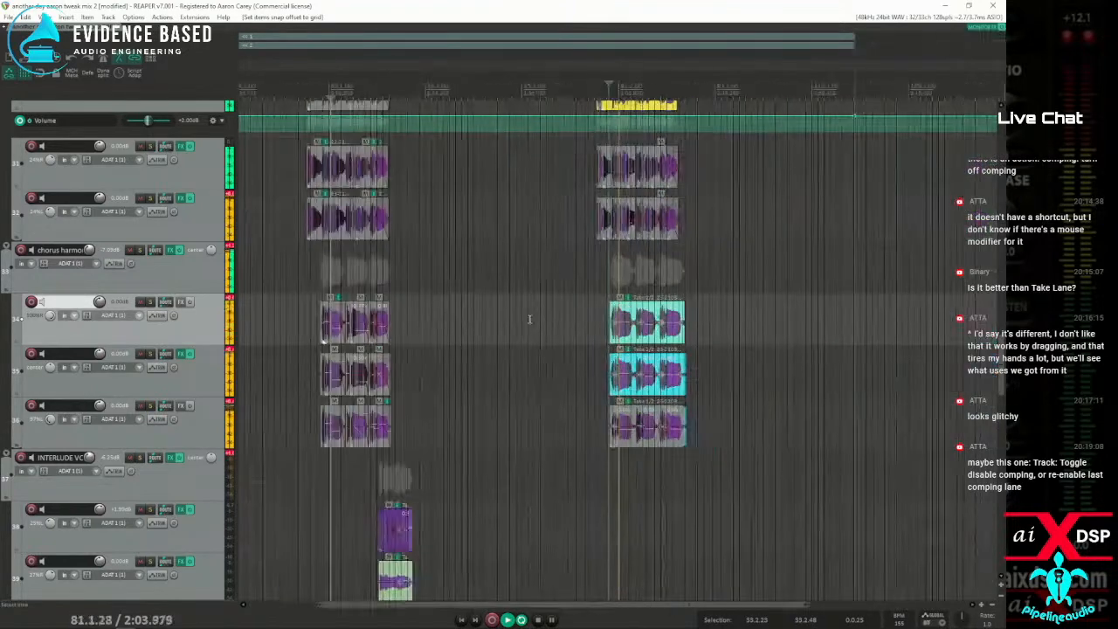
{"action": "left_click", "coordinate": [319, 286]}
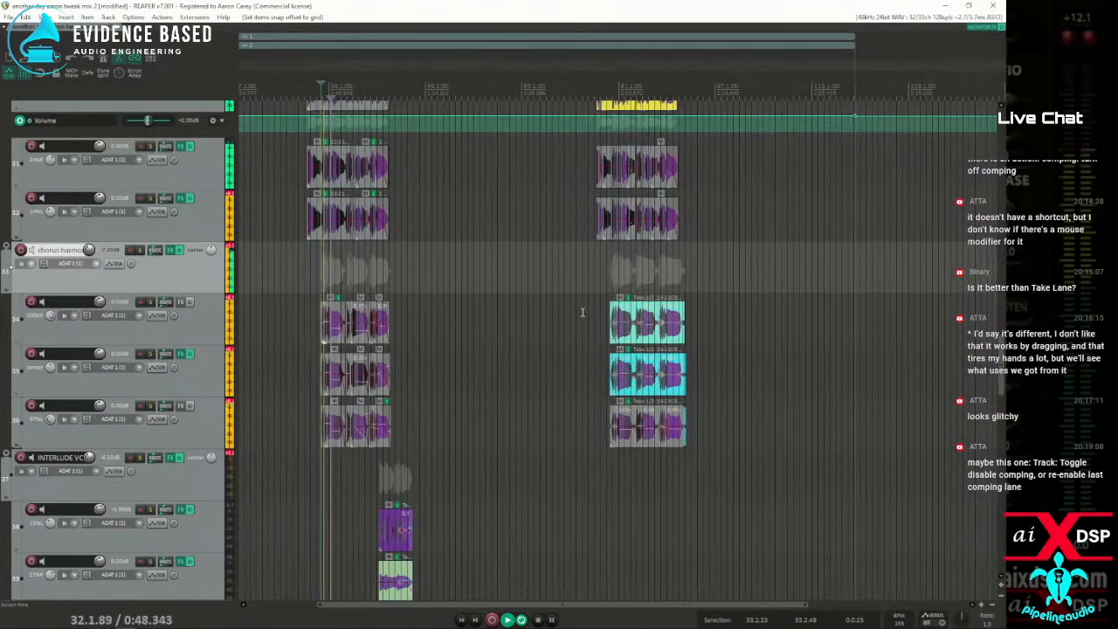
{"action": "left_click", "coordinate": [620, 318]}
Delete the second chorus harmony item on track 34 and paste the copied first chorus item with its snap offset at bar 80
{"action": "scroll", "coordinate": [620, 319], "scroll_direction": "up", "scroll_amount": 3}
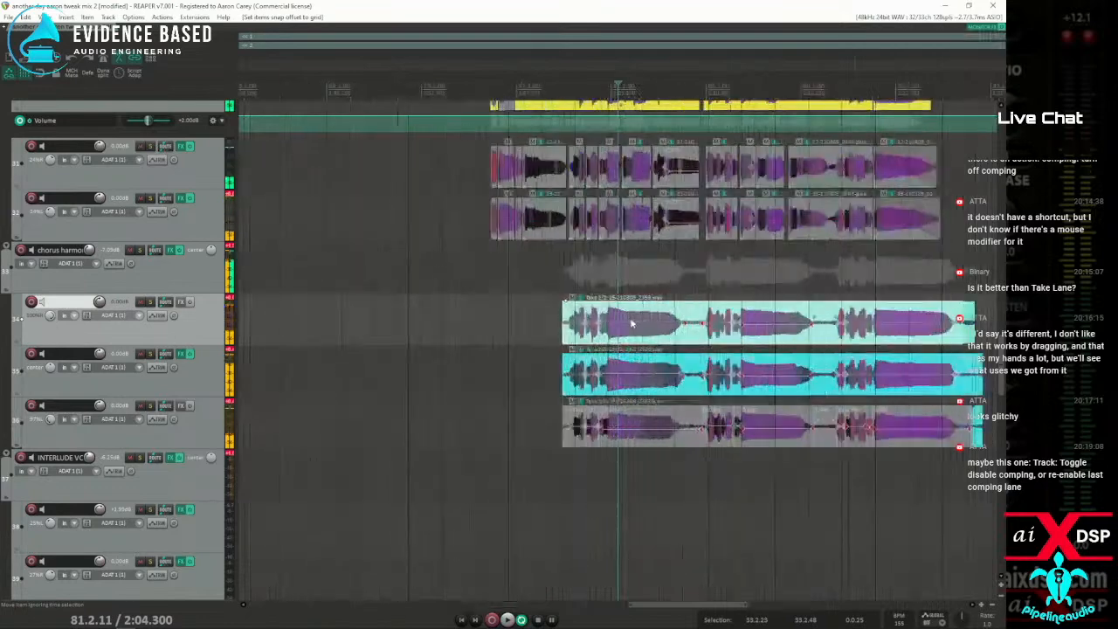
{"action": "left_click_drag", "start_coordinate": [541, 323], "coordinate": [737, 321]}
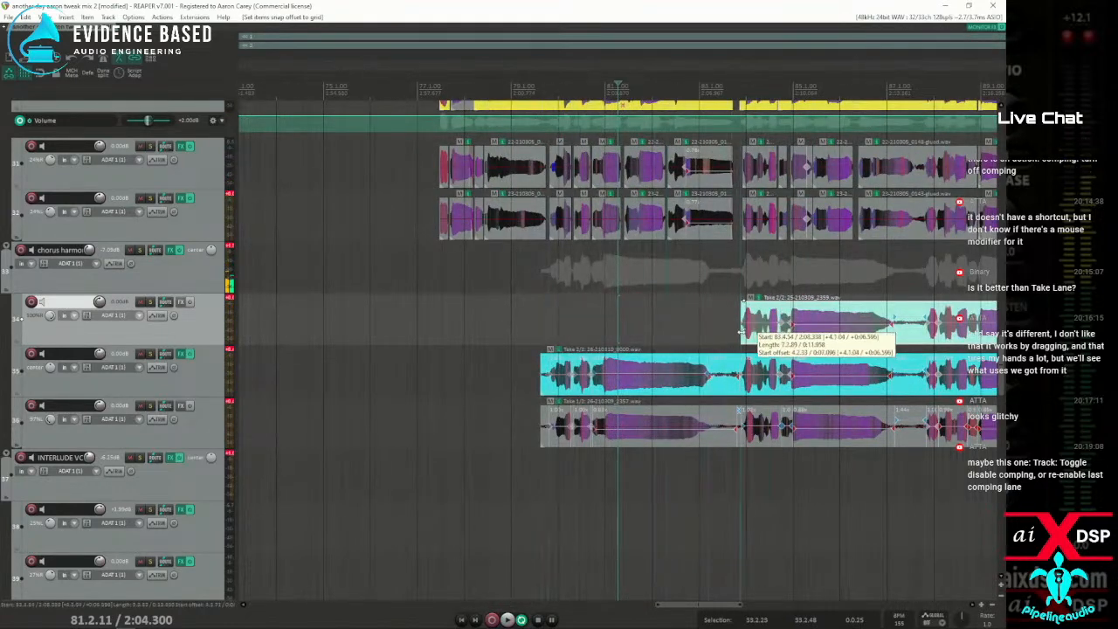
{"action": "key", "text": "Delete"}
{"action": "left_click", "coordinate": [559, 312]}
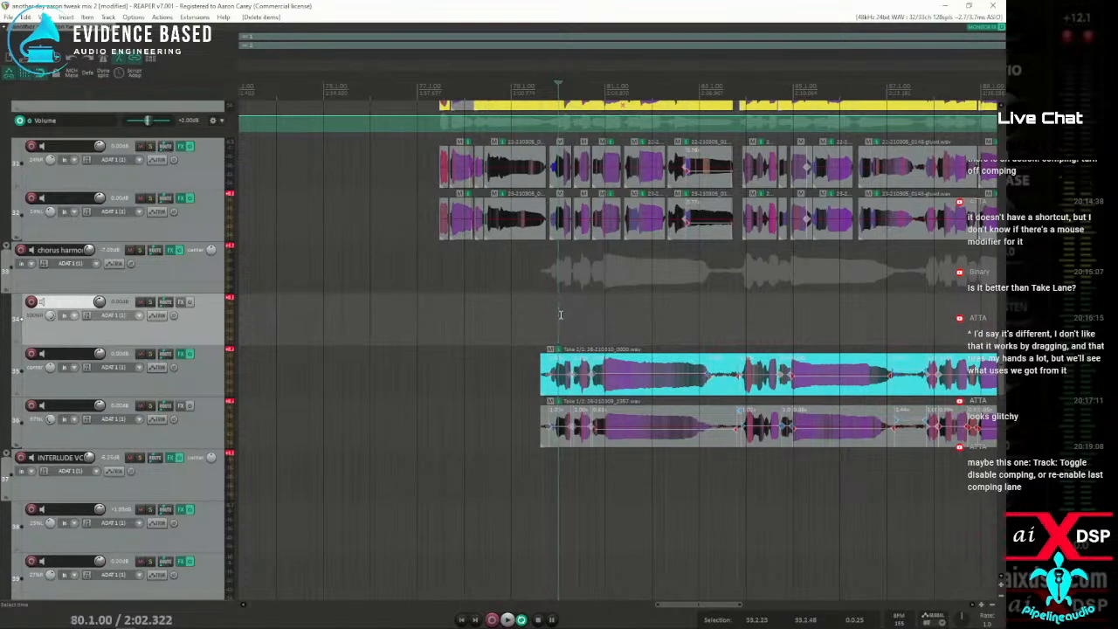
{"action": "key", "text": "ctrl+v"}
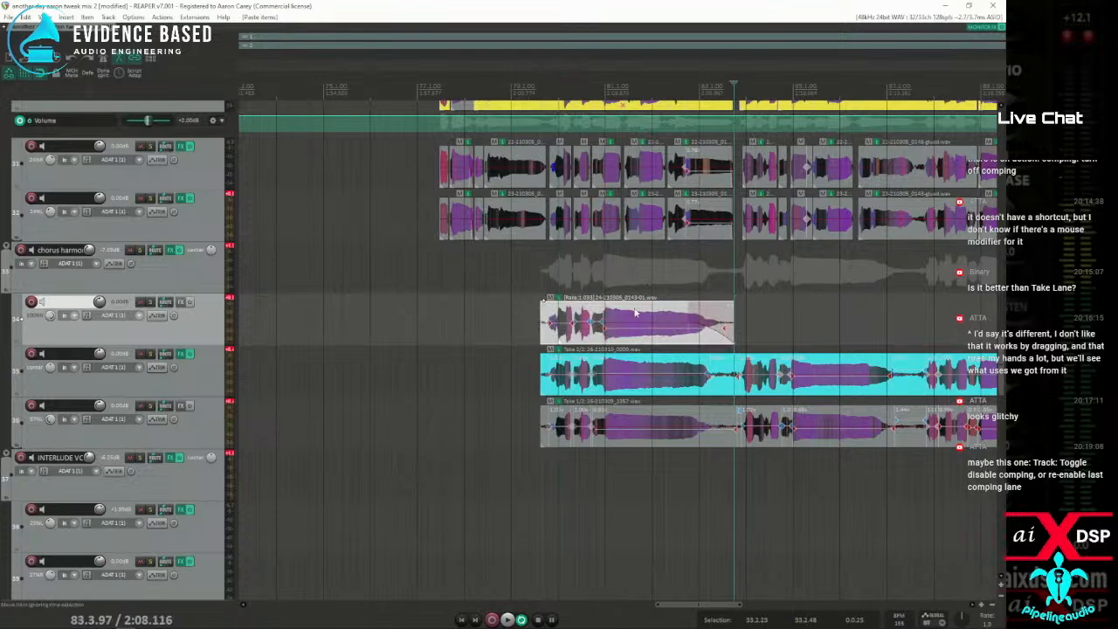
Add the RePitch VST effect to track 34 and position its window over the arrangement
{"action": "scroll", "coordinate": [568, 320], "scroll_direction": "down", "scroll_amount": 2}
{"action": "scroll", "coordinate": [559, 315], "scroll_direction": "down", "scroll_amount": 4}
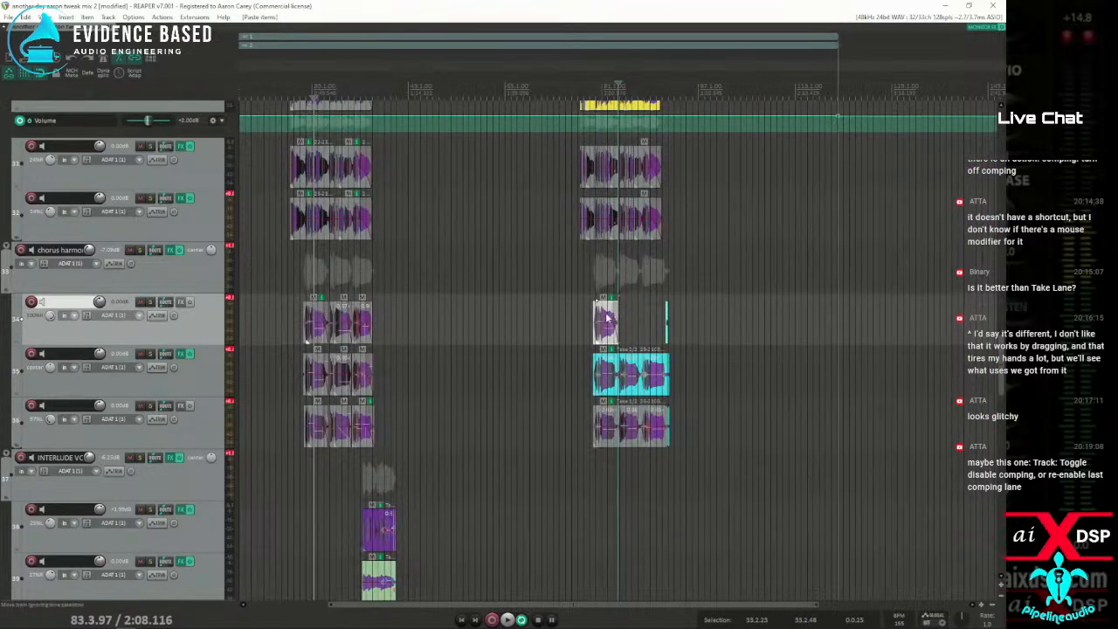
{"action": "scroll", "coordinate": [606, 319], "scroll_direction": "up", "scroll_amount": 5}
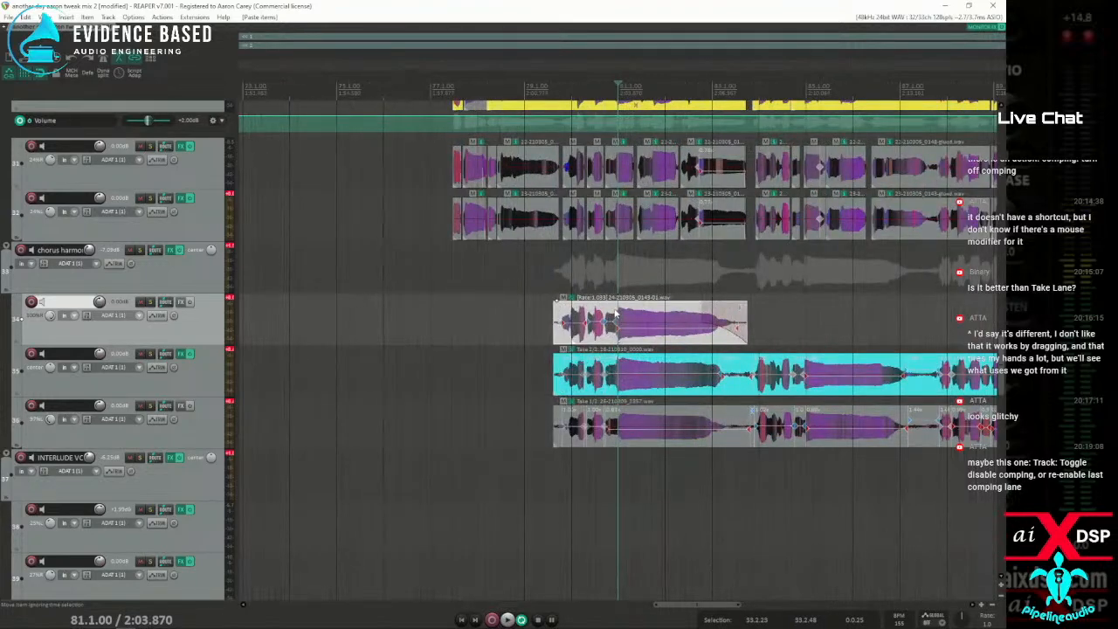
{"action": "scroll", "coordinate": [614, 313], "scroll_direction": "down", "scroll_amount": 5}
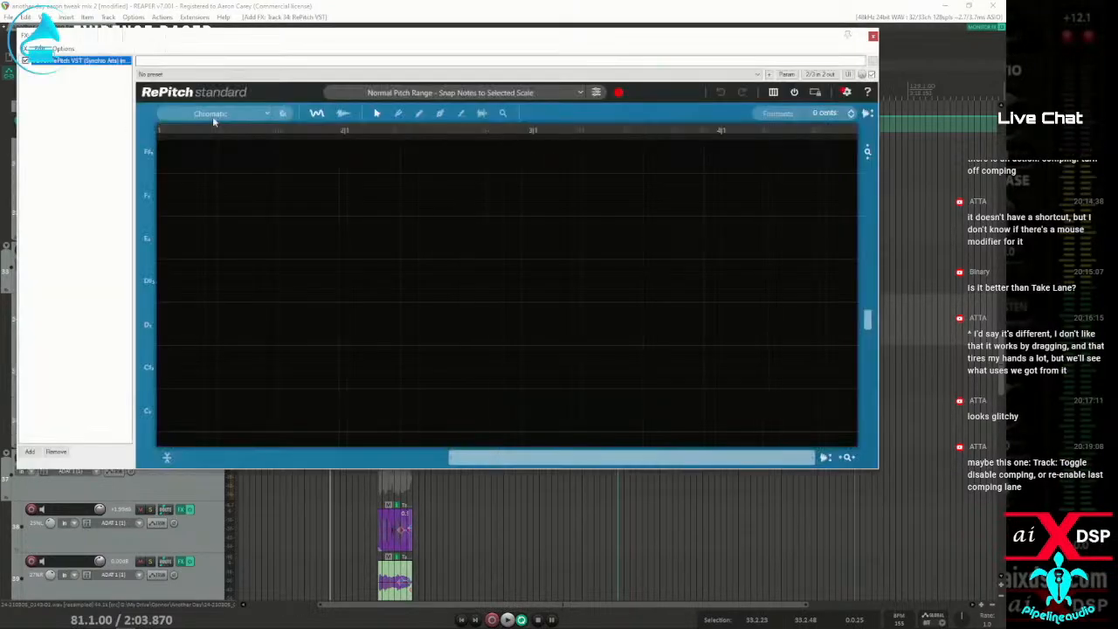
{"action": "left_click_drag", "start_coordinate": [335, 41], "coordinate": [245, 85]}
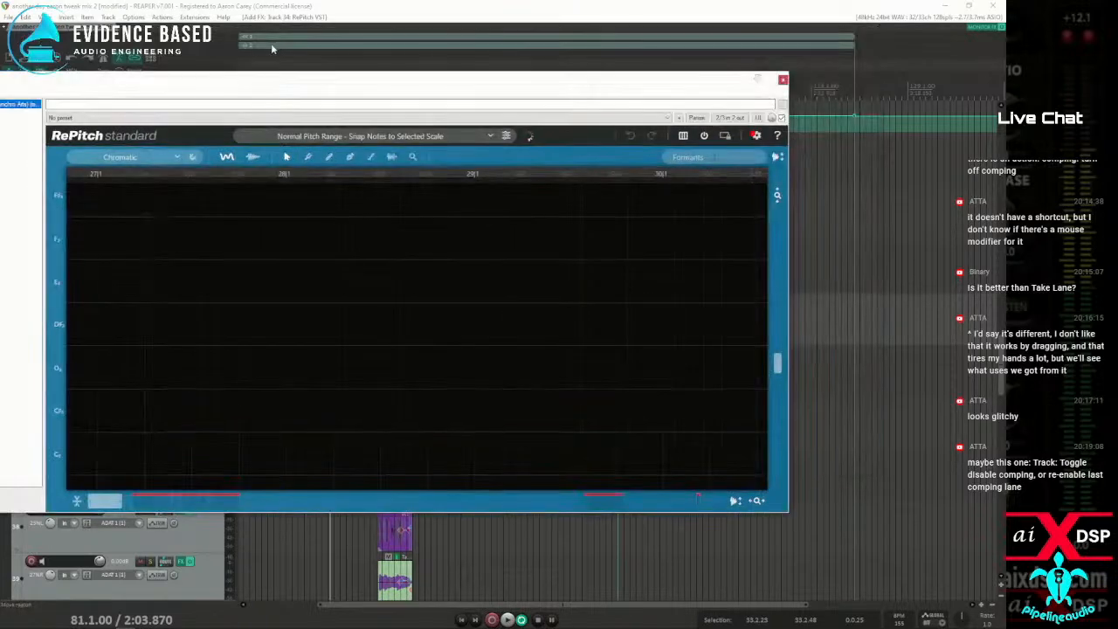
{"action": "left_click_drag", "start_coordinate": [355, 84], "coordinate": [427, 103]}
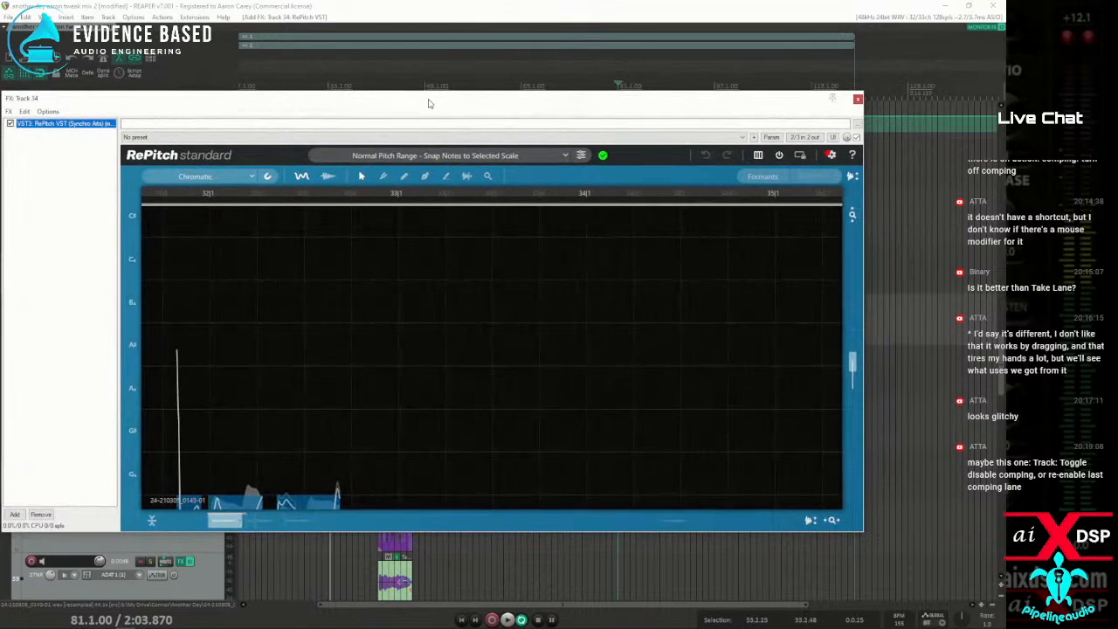
Check RePitch's settings without changing them, and bring the detected vocal notes around bars 32 to 34 into view
{"action": "left_click", "coordinate": [831, 154]}
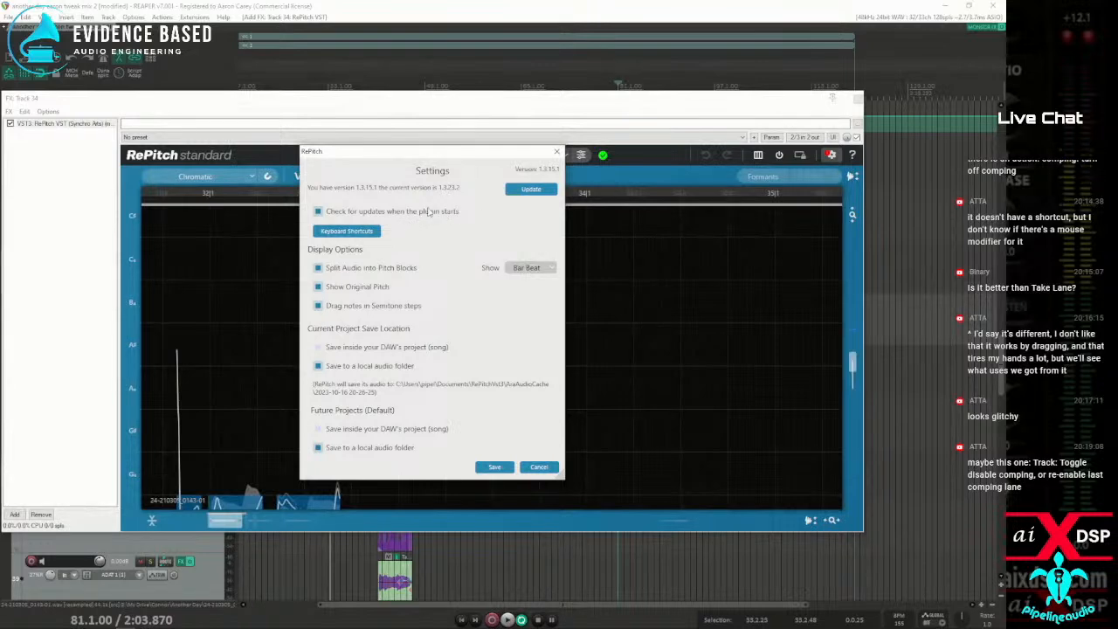
{"action": "left_click", "coordinate": [557, 153]}
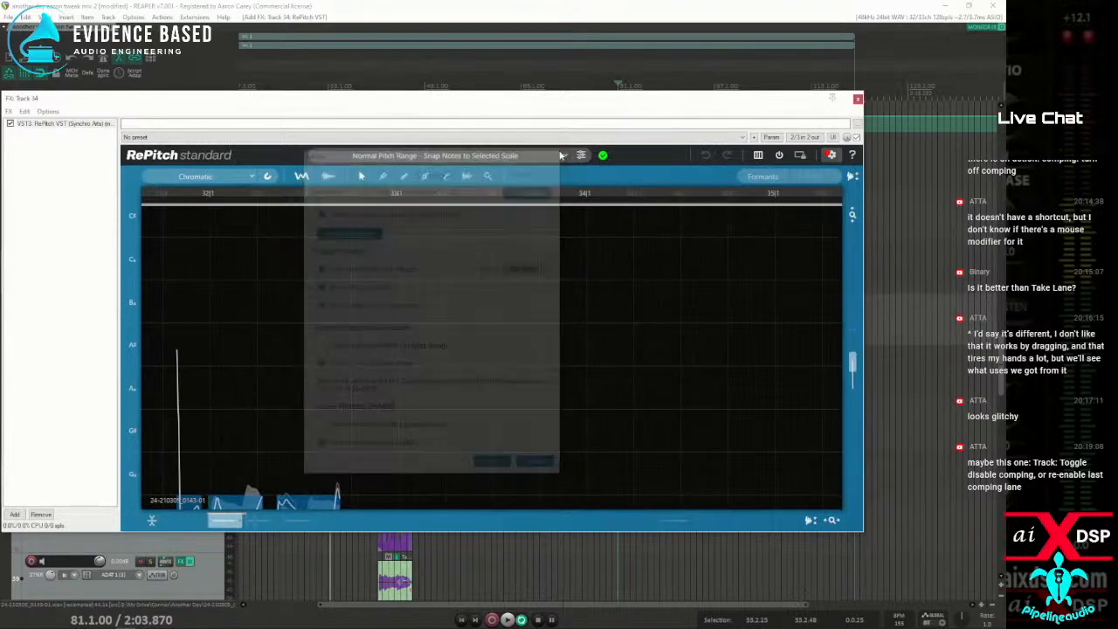
{"action": "left_click_drag", "start_coordinate": [384, 112], "coordinate": [331, 49]}
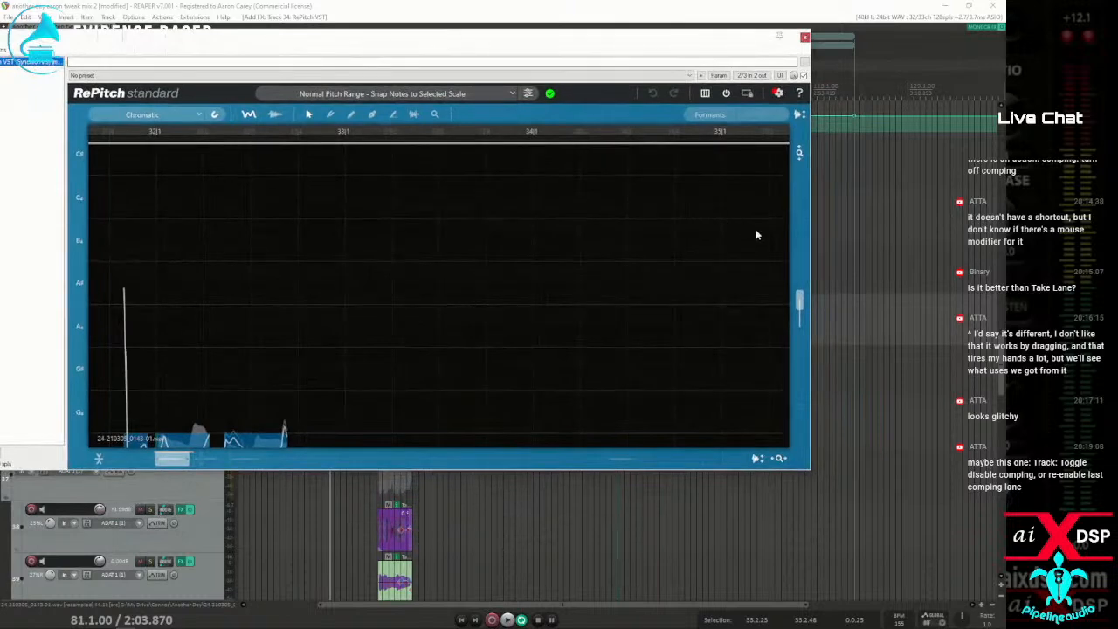
{"action": "left_click_drag", "start_coordinate": [798, 301], "coordinate": [800, 312]}
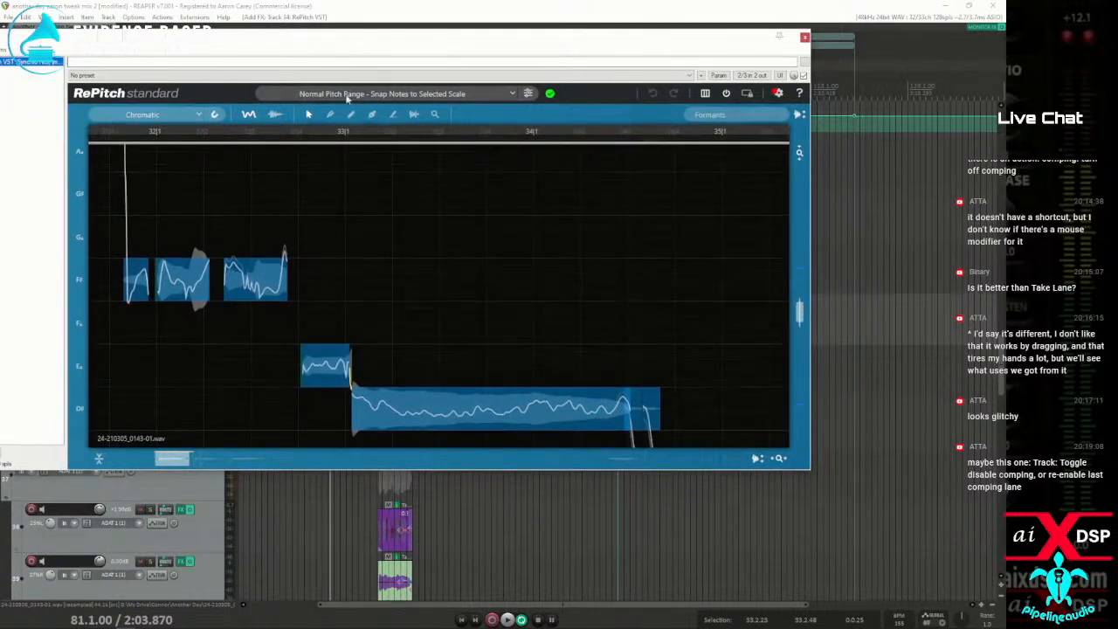
Solo track 34, make it taller, move the RePitch window below it, and select the pasted item near bar 80
{"action": "left_click_drag", "start_coordinate": [340, 48], "coordinate": [592, 373]}
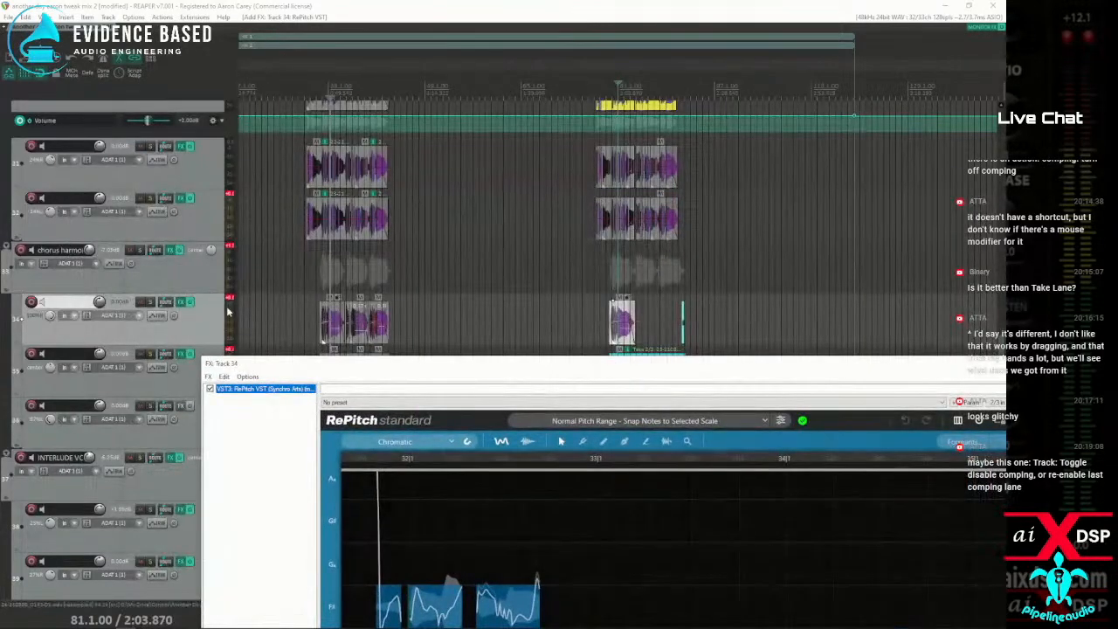
{"action": "left_click", "coordinate": [151, 301]}
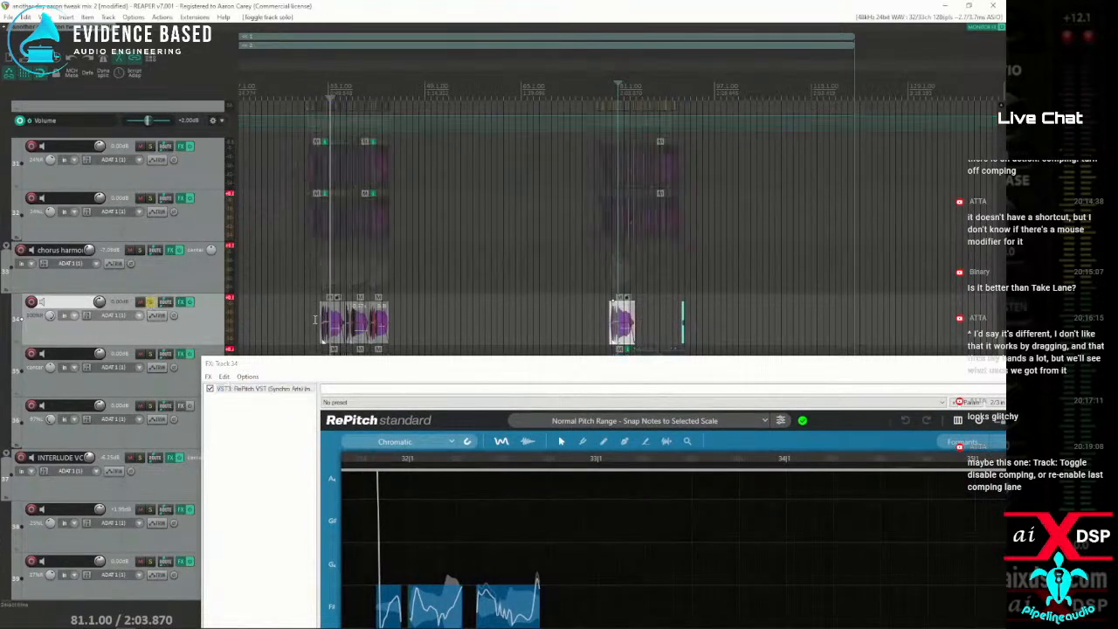
{"action": "left_click_drag", "start_coordinate": [184, 344], "coordinate": [212, 395]}
{"action": "left_click_drag", "start_coordinate": [367, 363], "coordinate": [236, 406]}
{"action": "scroll", "coordinate": [349, 343], "scroll_direction": "up", "scroll_amount": 10}
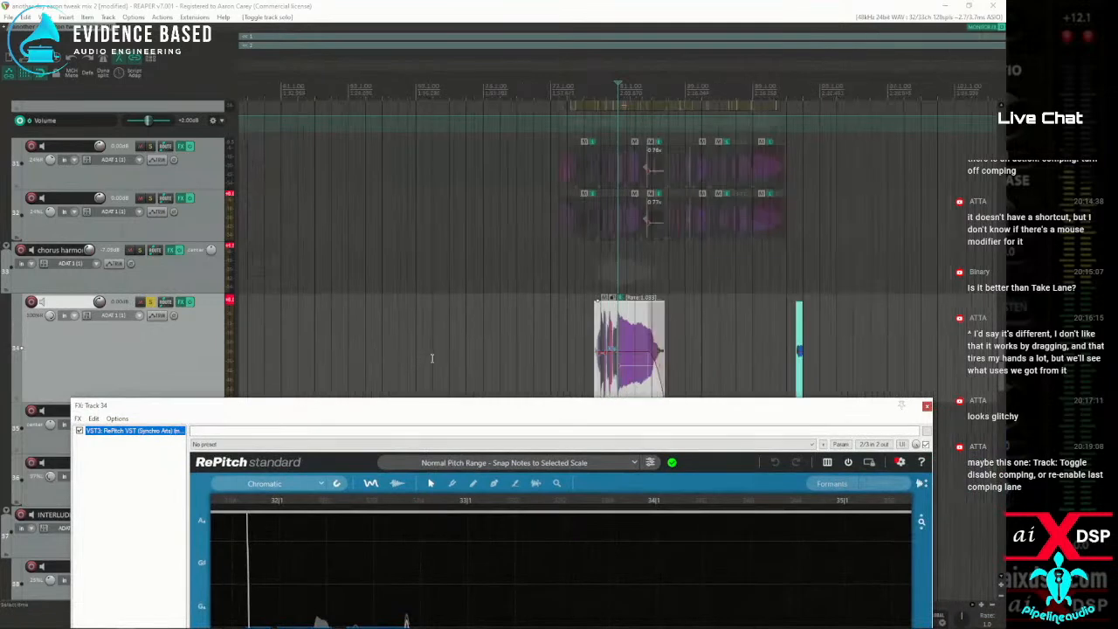
{"action": "left_click", "coordinate": [532, 319]}
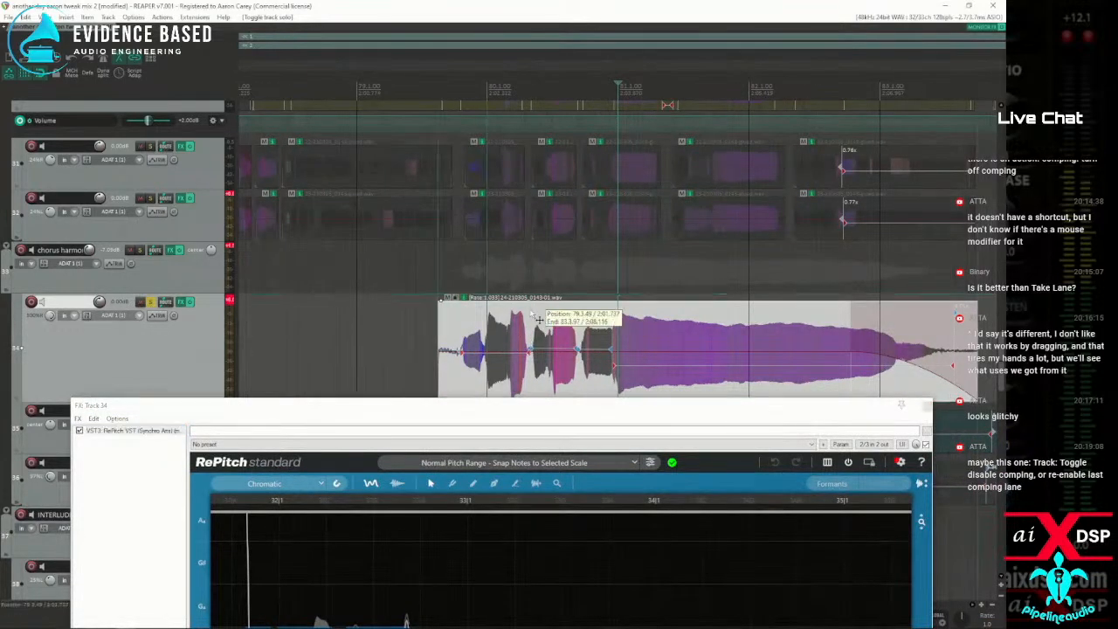
Select the first chorus item and the pasted item near bar 80 on track 34, and check their ARA pooling indicators
{"action": "scroll", "coordinate": [530, 313], "scroll_direction": "down", "scroll_amount": 10}
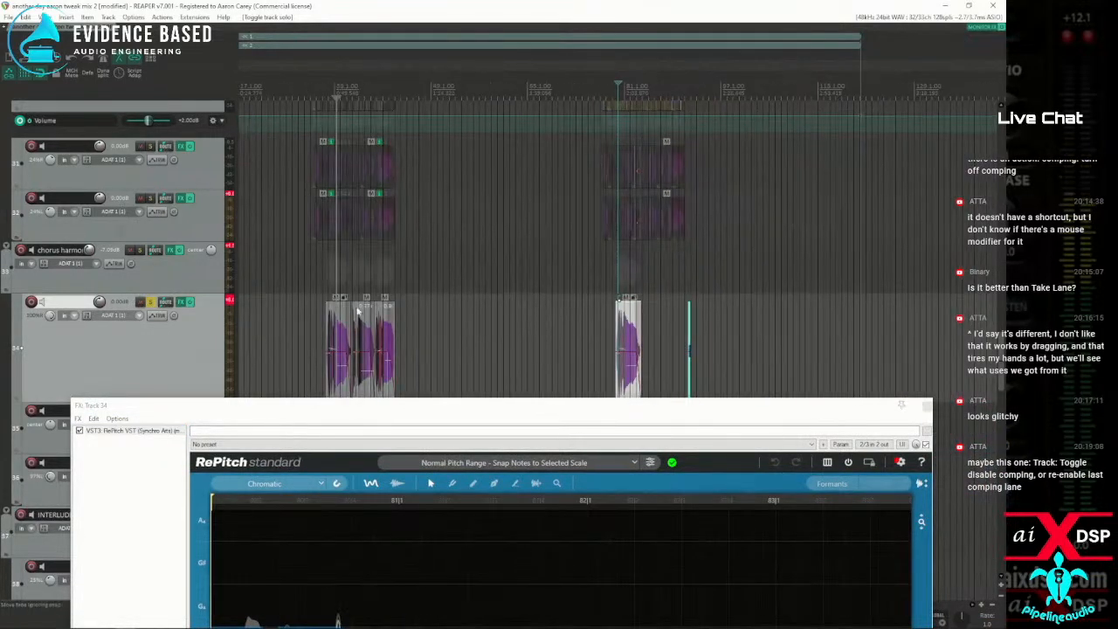
{"action": "left_click", "coordinate": [335, 316]}
{"action": "left_click", "coordinate": [626, 315]}
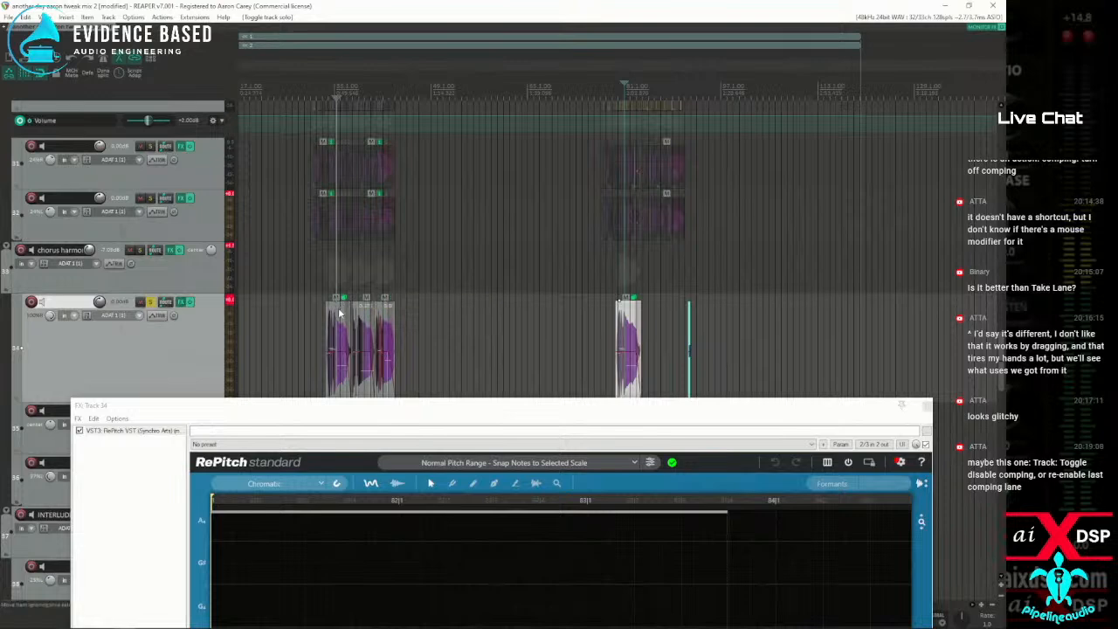
{"action": "scroll", "coordinate": [343, 301], "scroll_direction": "up", "scroll_amount": 6}
{"action": "scroll", "coordinate": [365, 317], "scroll_direction": "down", "scroll_amount": 2}
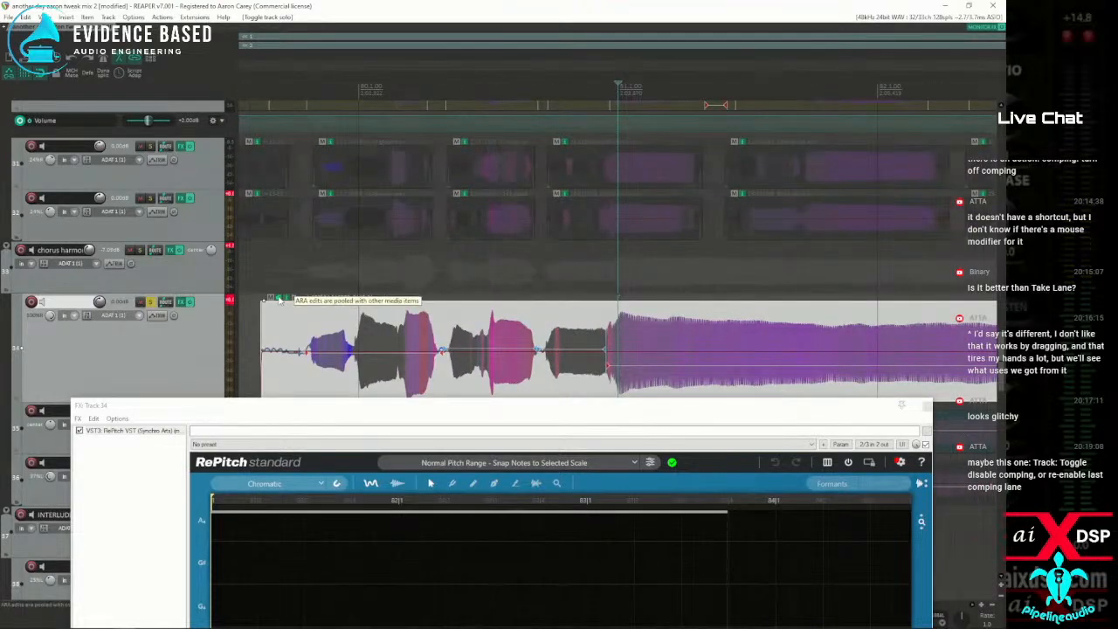
Move the RePitch window aside and play the soloed harmony at the first chorus and from bar 80 to compare them
{"action": "left_click_drag", "start_coordinate": [351, 409], "coordinate": [0, 220]}
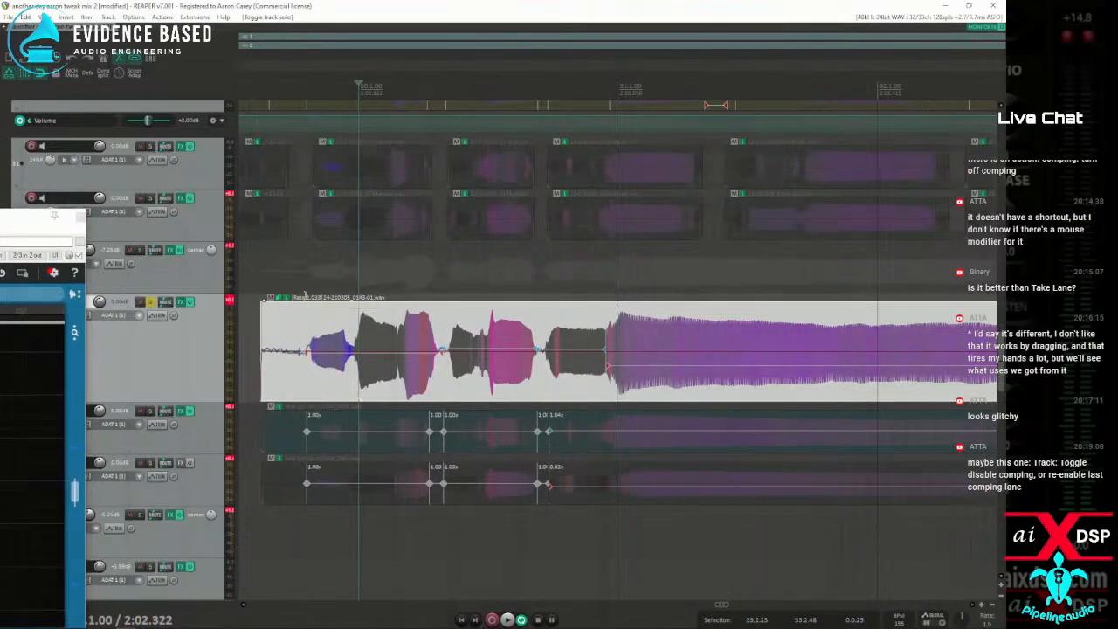
{"action": "scroll", "coordinate": [345, 295], "scroll_direction": "down", "scroll_amount": 4}
{"action": "scroll", "coordinate": [345, 295], "scroll_direction": "down", "scroll_amount": 4}
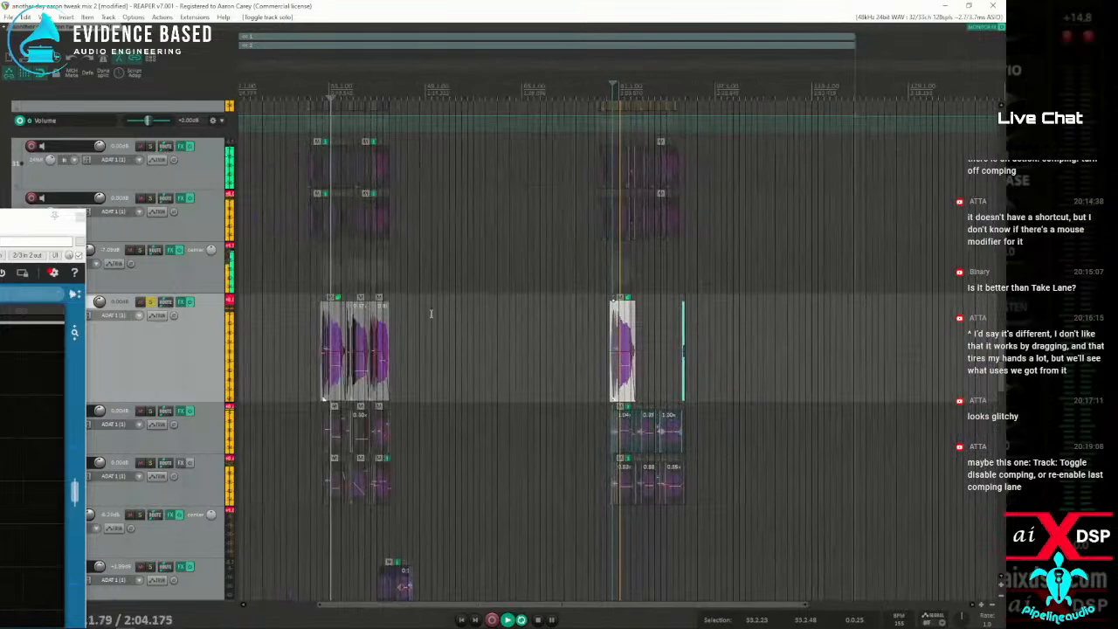
{"action": "scroll", "coordinate": [605, 271], "scroll_direction": "up", "scroll_amount": 6}
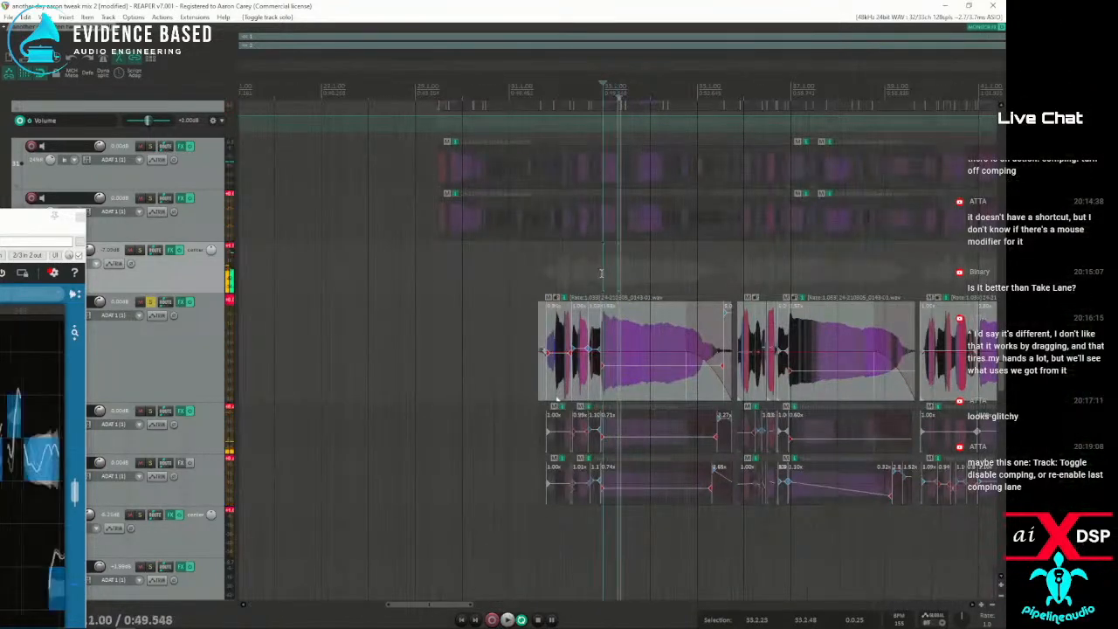
{"action": "left_click", "coordinate": [559, 260]}
{"action": "scroll", "coordinate": [560, 262], "scroll_direction": "down", "scroll_amount": 5}
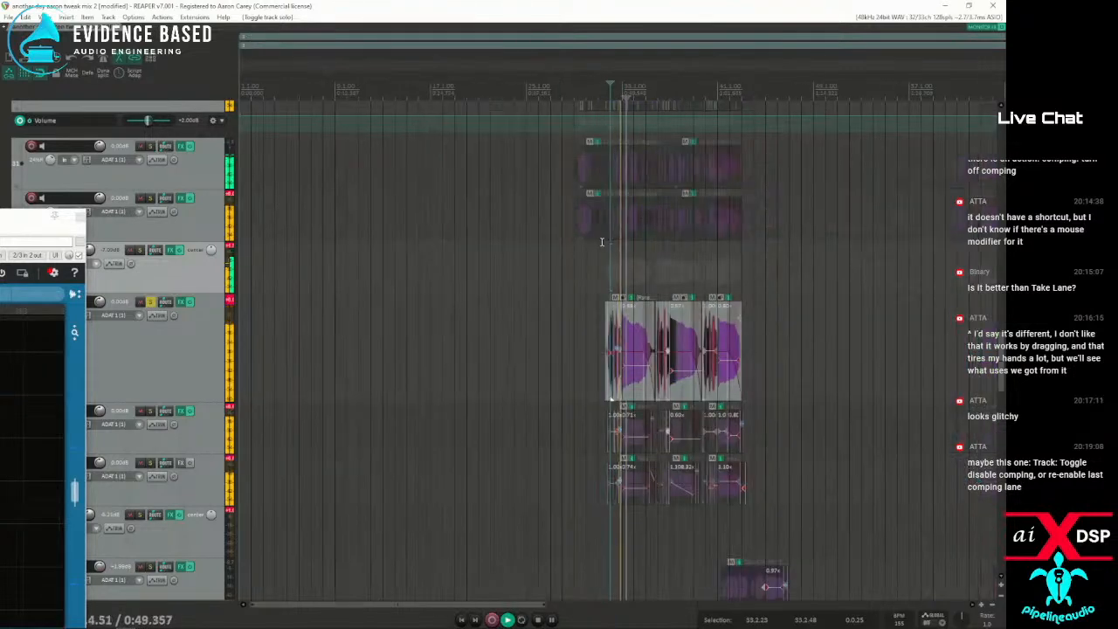
{"action": "left_click", "coordinate": [715, 269]}
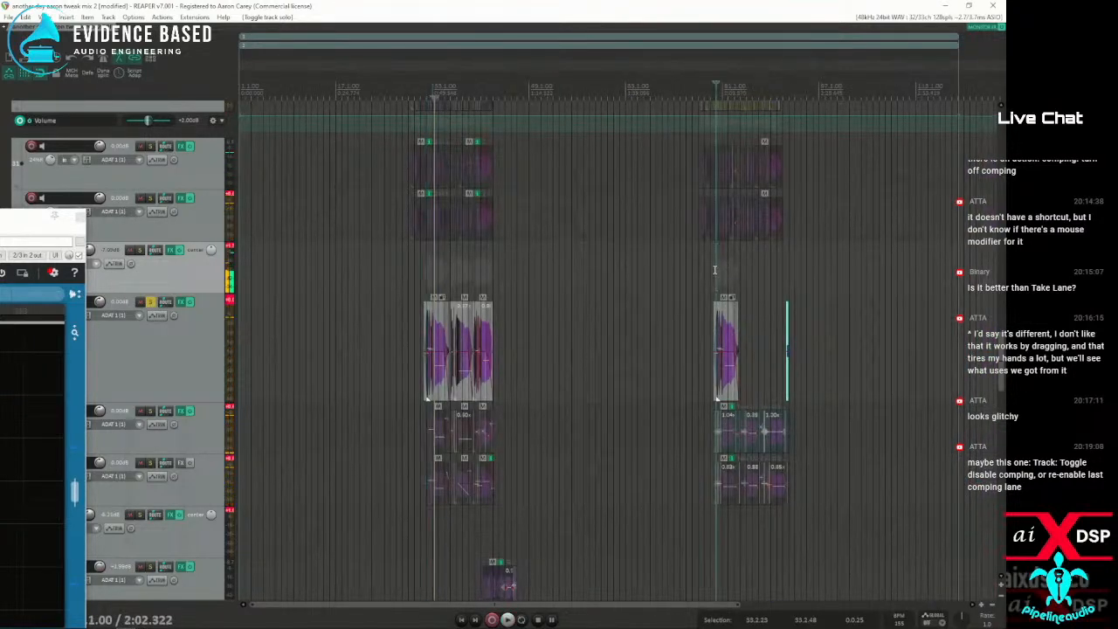
{"action": "key", "text": "space"}
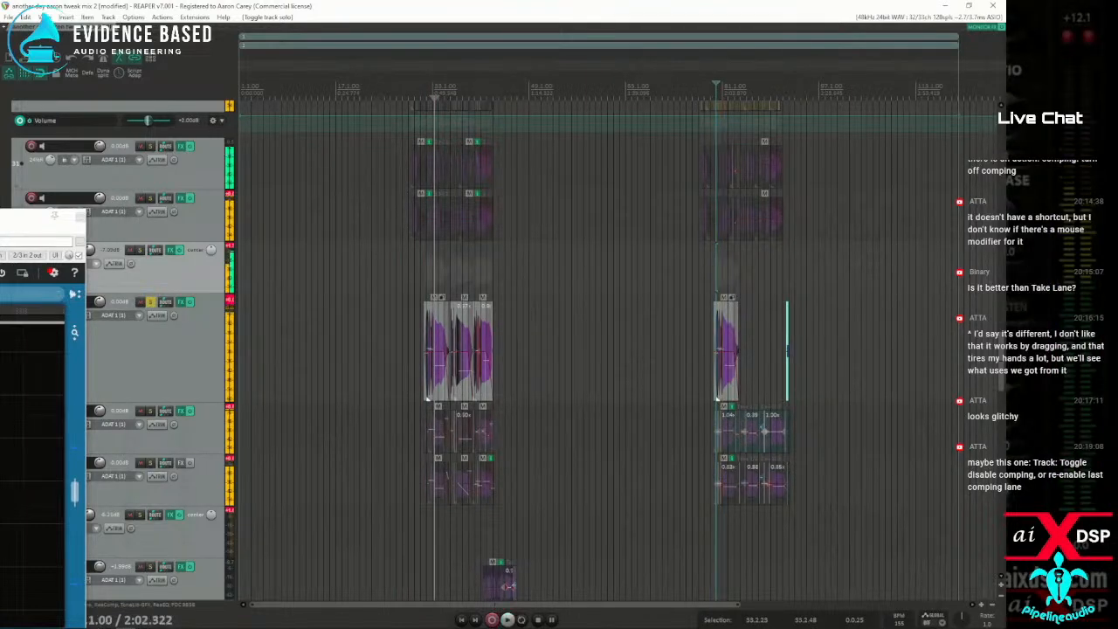
Bring RePitch back, raise all notes of the pasted phrase three semitones so the first lands on A4, audition it, and hide the window
{"action": "left_click_drag", "start_coordinate": [0, 221], "coordinate": [517, 75]}
{"action": "scroll", "coordinate": [481, 303], "scroll_direction": "down", "scroll_amount": 2}
{"action": "scroll", "coordinate": [457, 299], "scroll_direction": "up", "scroll_amount": 3}
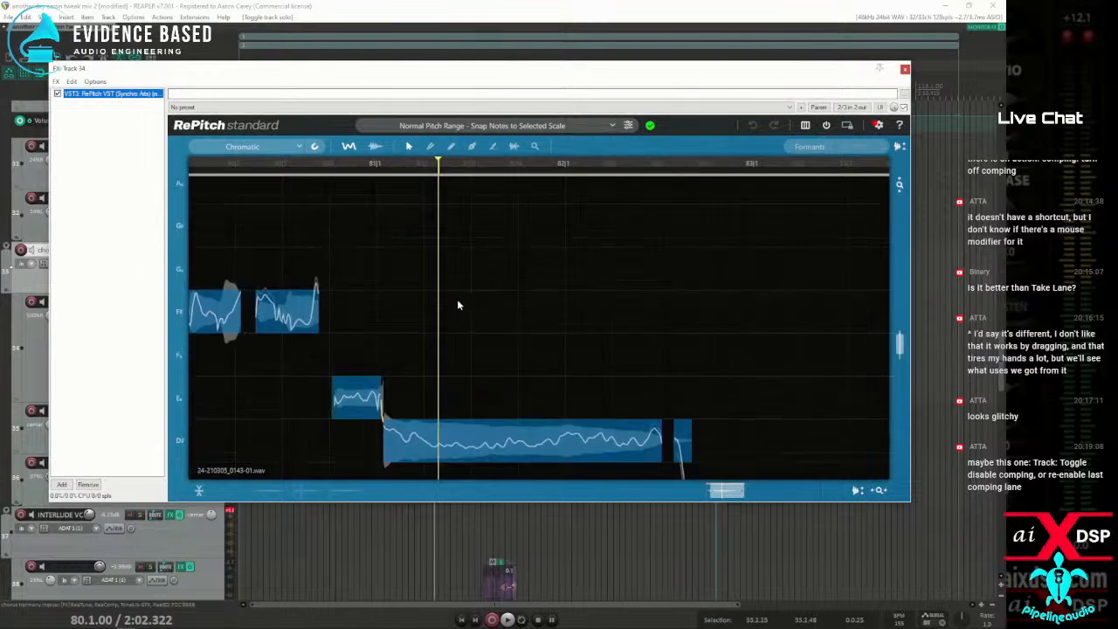
{"action": "scroll", "coordinate": [456, 300], "scroll_direction": "down", "scroll_amount": 5}
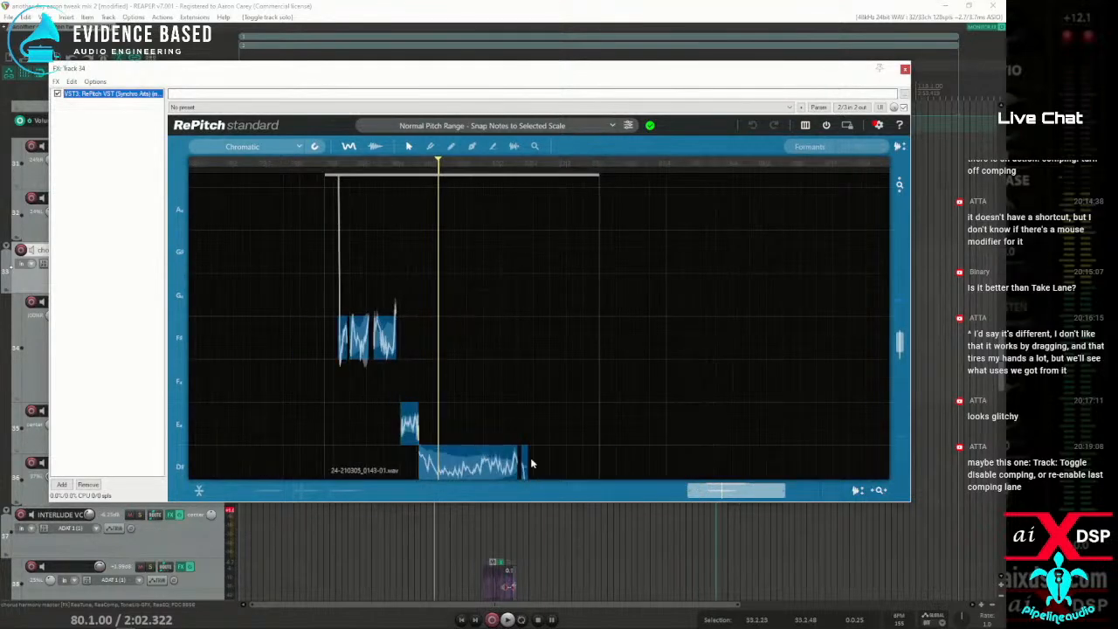
{"action": "left_click_drag", "start_coordinate": [274, 294], "coordinate": [581, 476]}
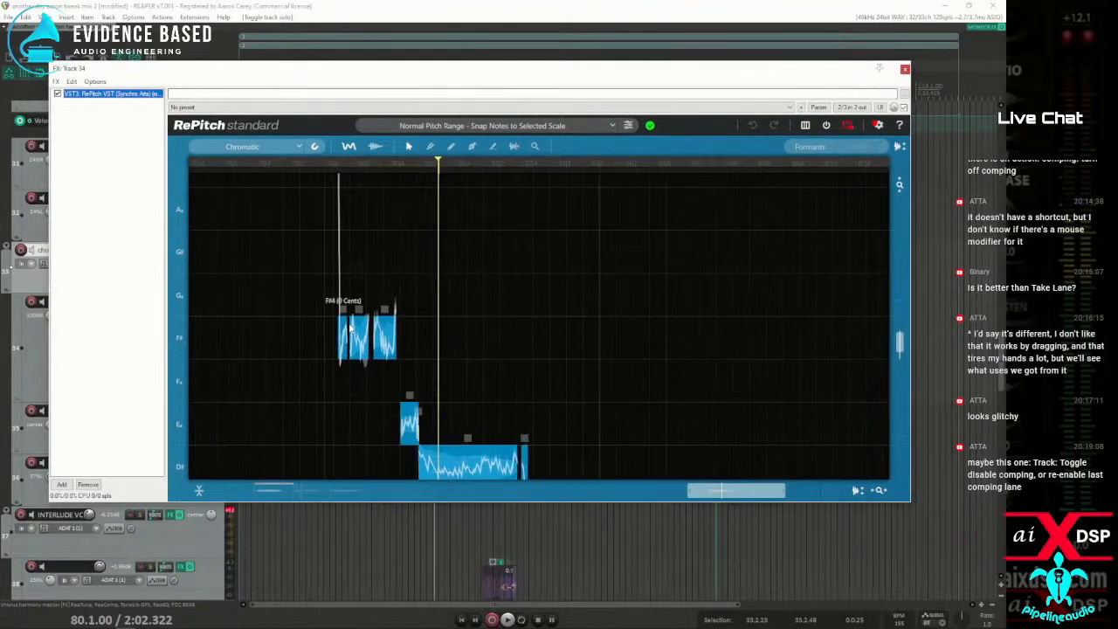
{"action": "left_click_drag", "start_coordinate": [365, 241], "coordinate": [344, 195]}
{"action": "key", "text": "space"}
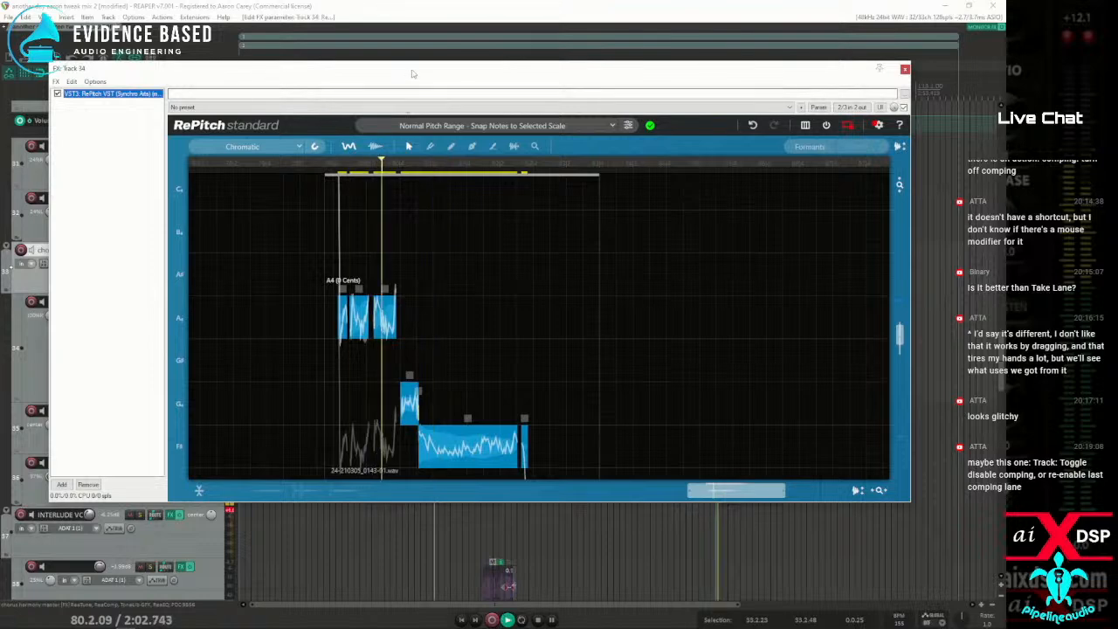
{"action": "key", "text": "space"}
{"action": "key", "text": "Escape"}
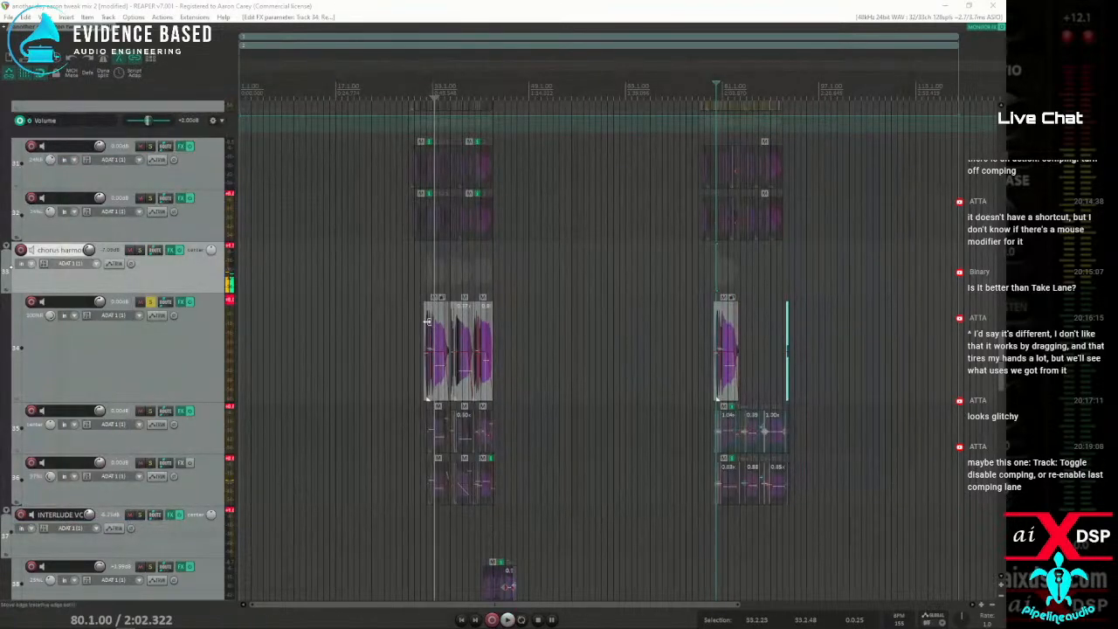
Play the soloed harmony from bar 32 and again from bar 80 to compare the pitch in both choruses
{"action": "left_click", "coordinate": [425, 265]}
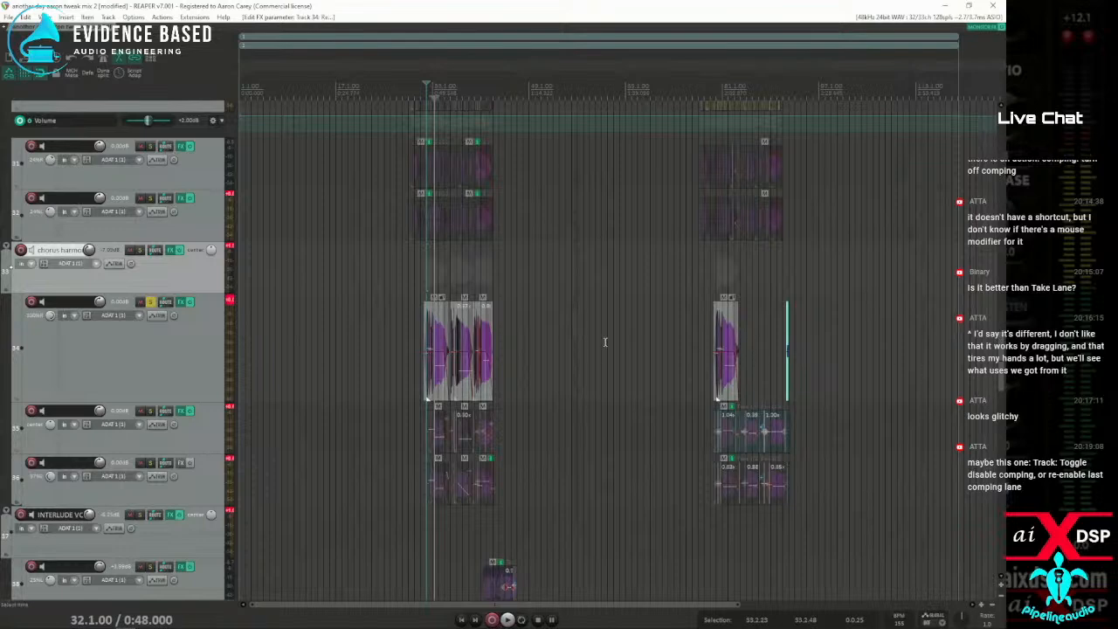
{"action": "key", "text": "space"}
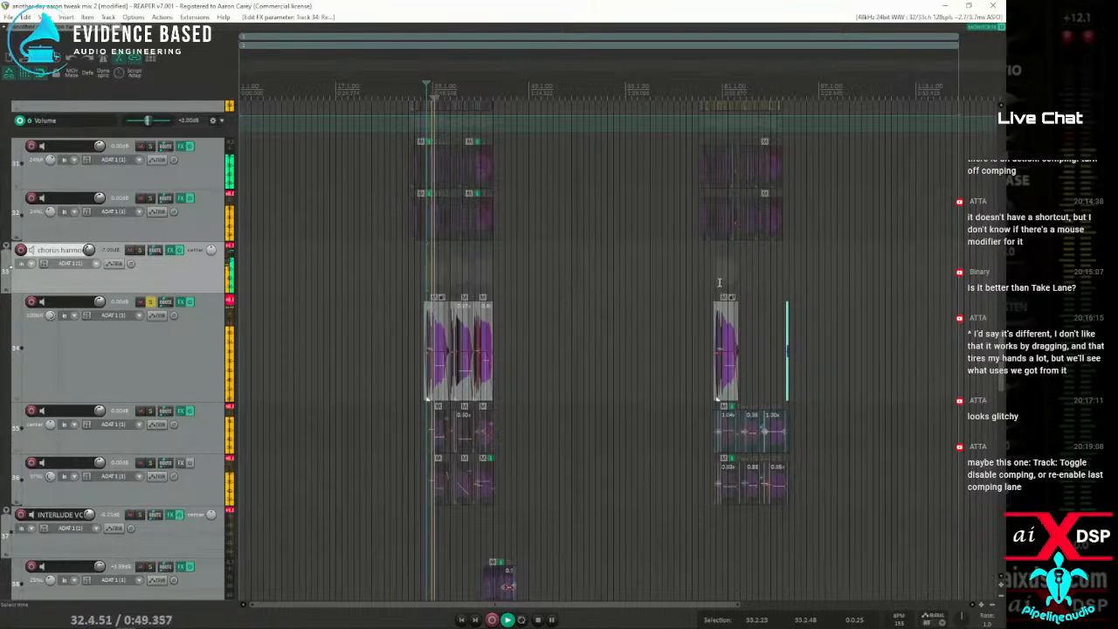
{"action": "key", "text": "space"}
{"action": "left_click", "coordinate": [716, 281]}
{"action": "key", "text": "space"}
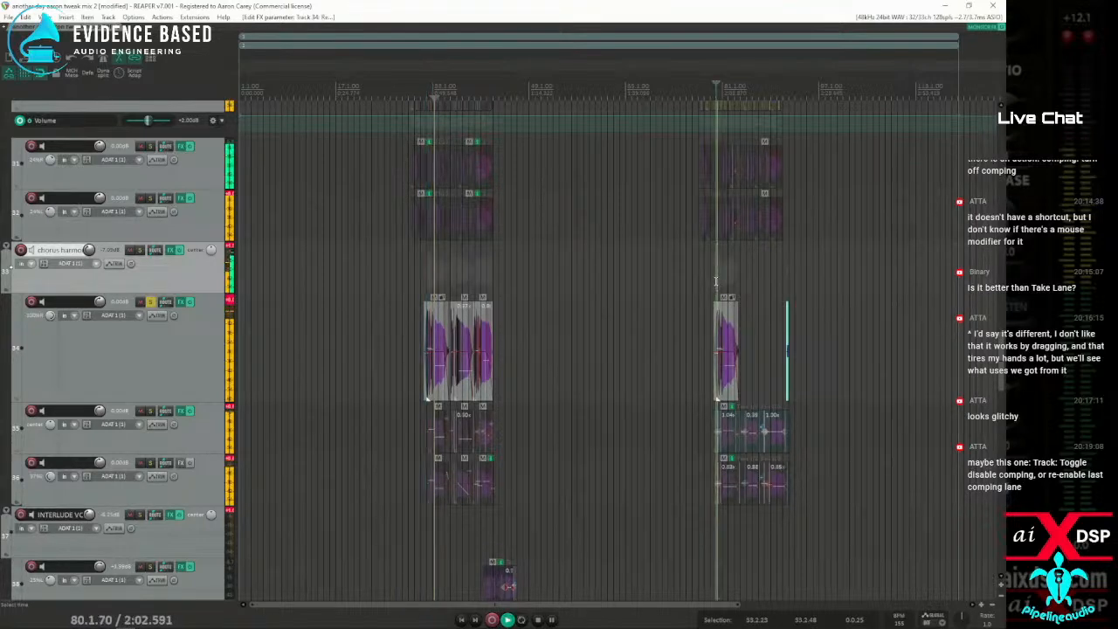
{"action": "key", "text": "space"}
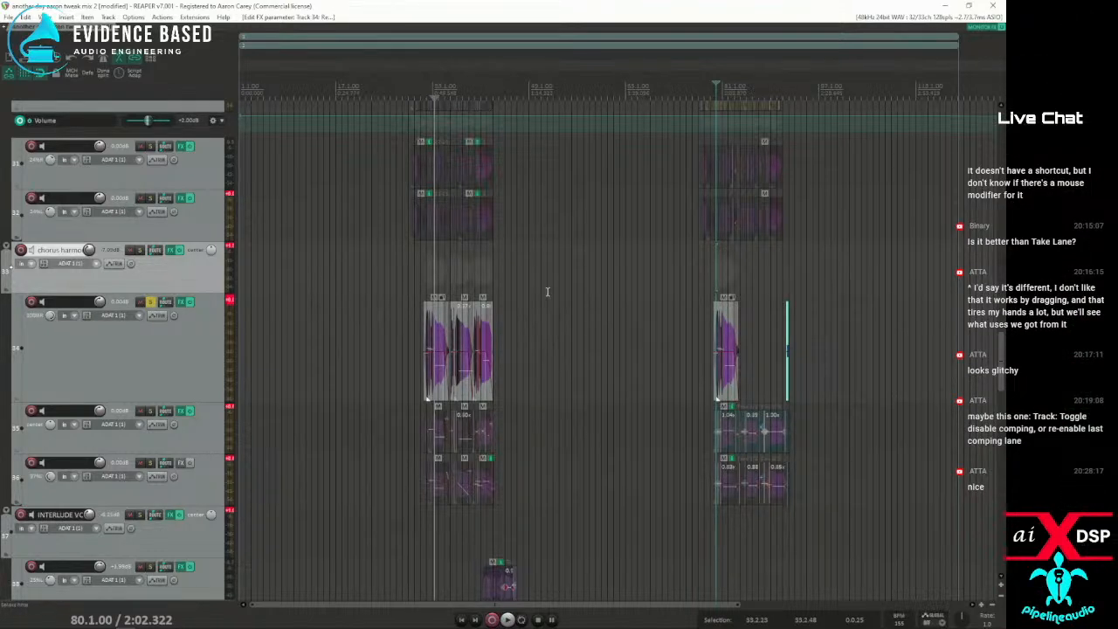
Inspect the pasted item's waveform at bar 80 and bring the whole RePitch window back over the arrangement
{"action": "scroll", "coordinate": [552, 292], "scroll_direction": "up", "scroll_amount": 10}
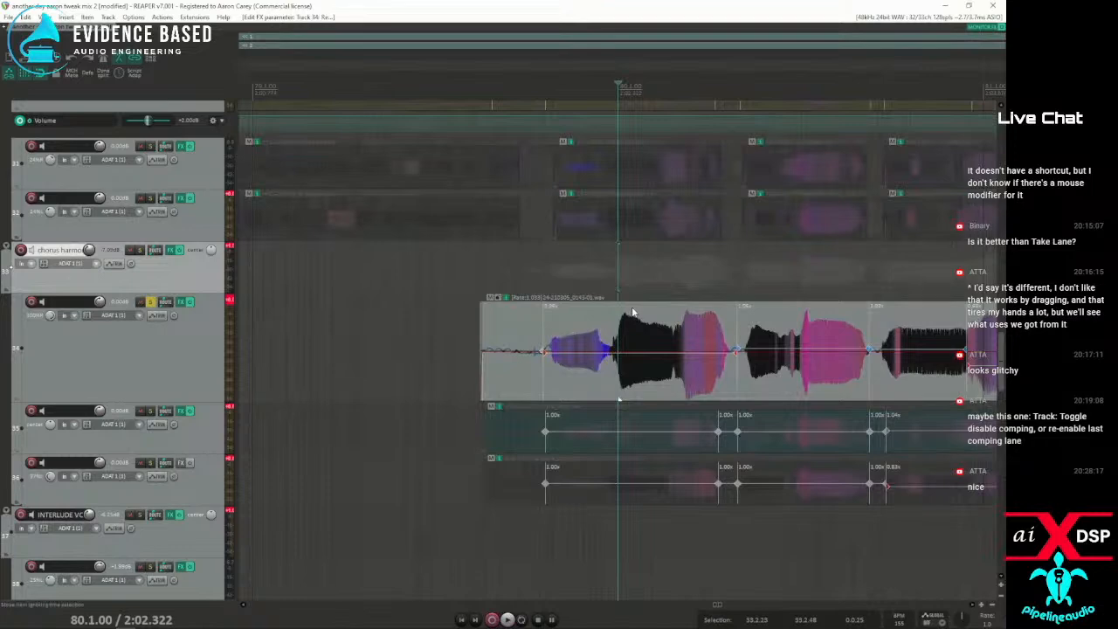
{"action": "scroll", "coordinate": [616, 290], "scroll_direction": "down", "scroll_amount": 10}
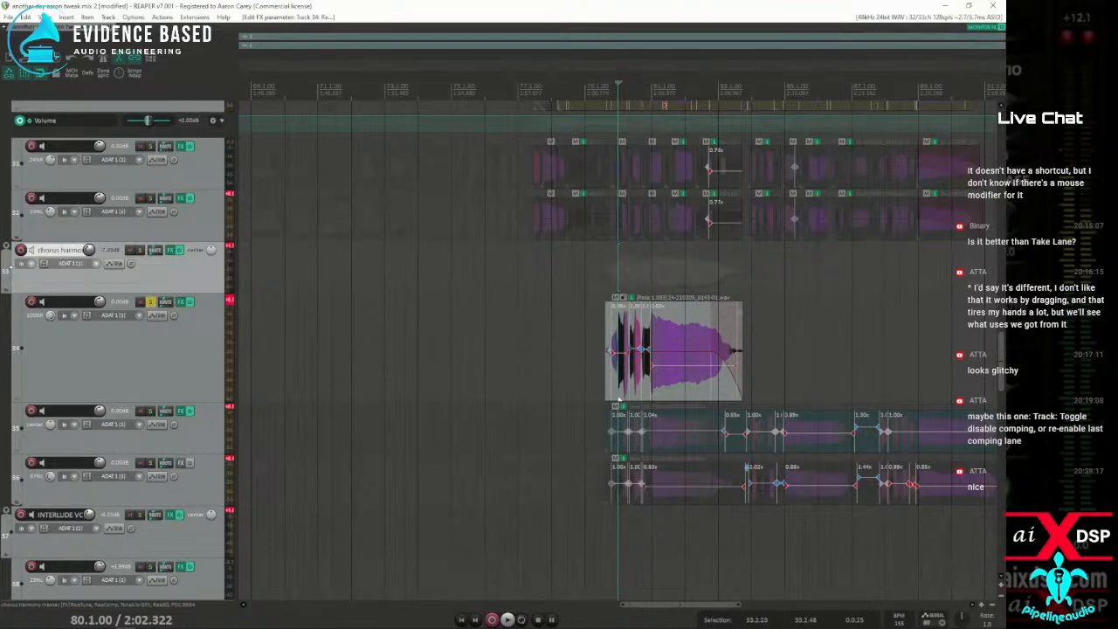
{"action": "left_click_drag", "start_coordinate": [0, 97], "coordinate": [443, 76]}
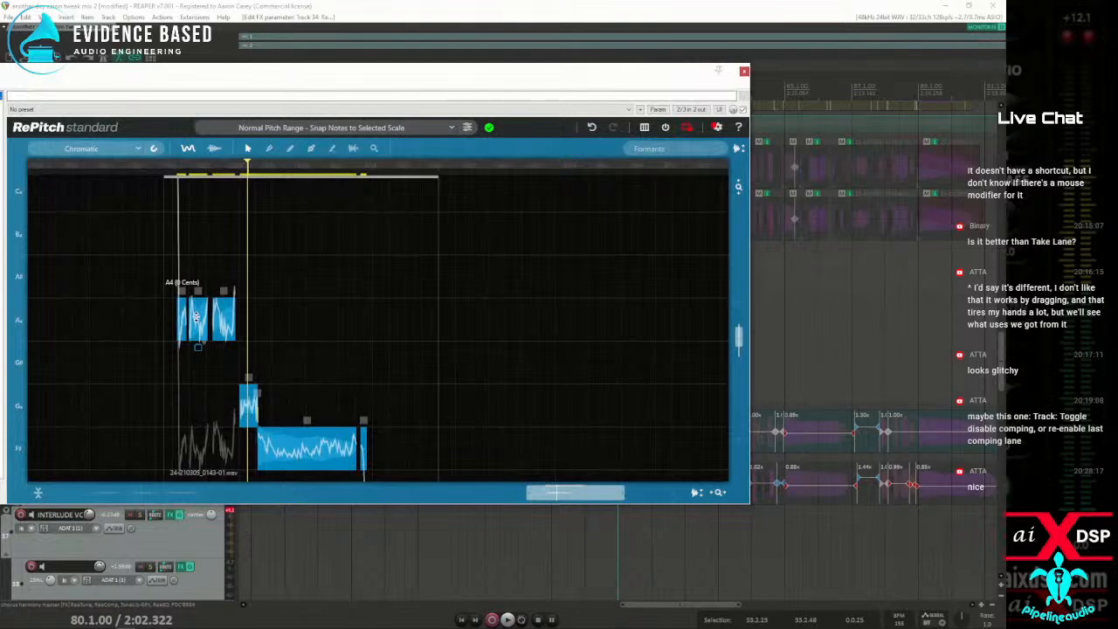
{"action": "left_click_drag", "start_coordinate": [157, 76], "coordinate": [304, 65]}
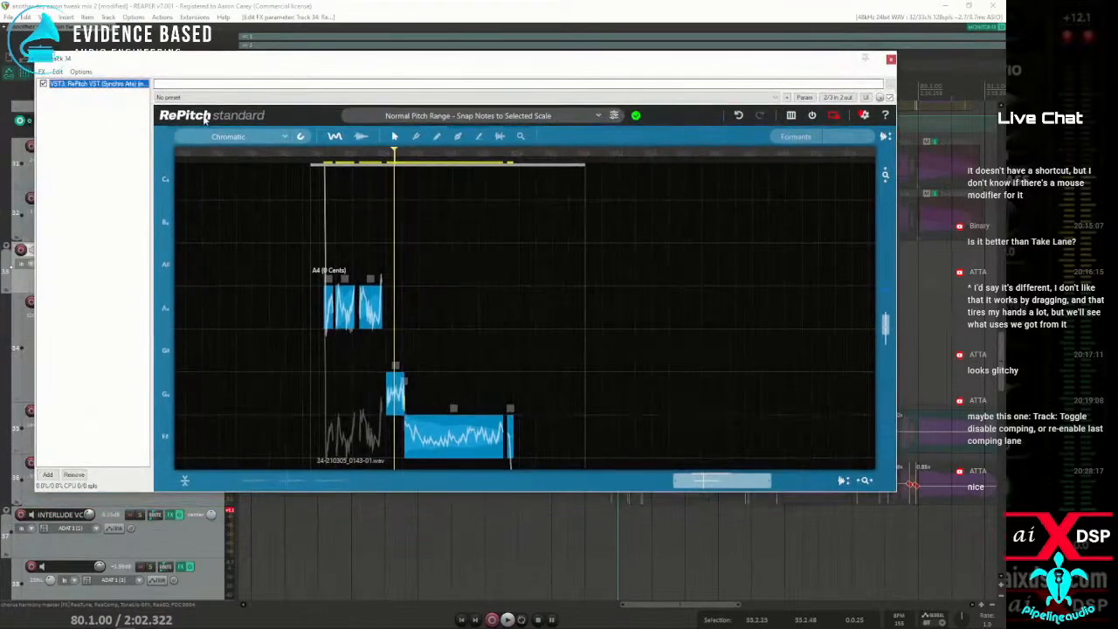
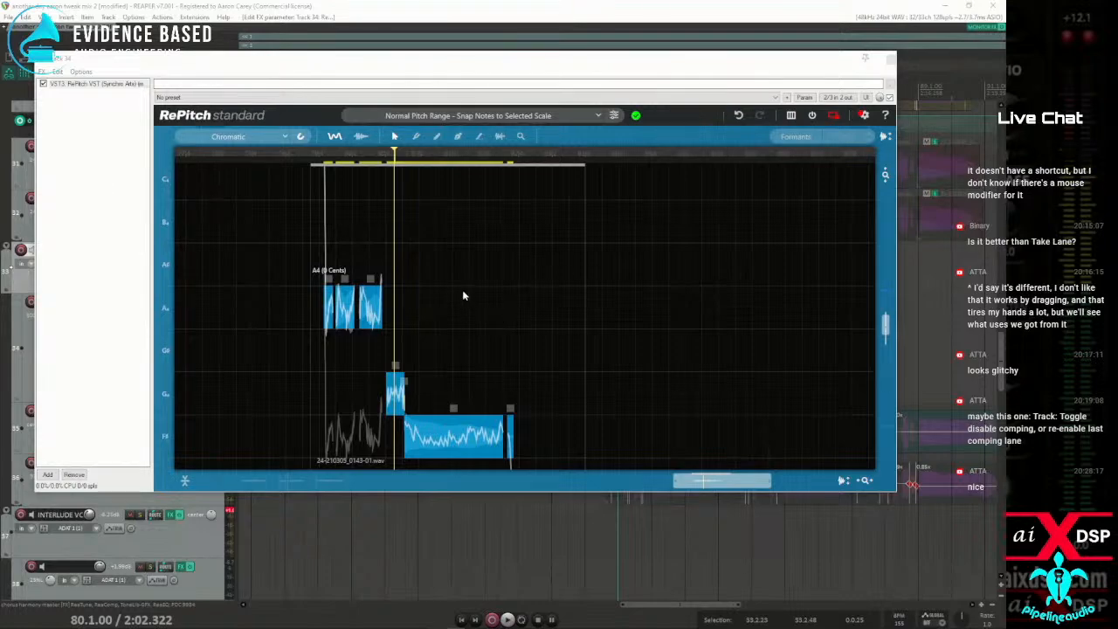
Move the RePitch window aside and try élastique 3.3.3 Efficient as the default pitch shift mode in the project settings
{"action": "left_click_drag", "start_coordinate": [586, 61], "coordinate": [569, 137]}
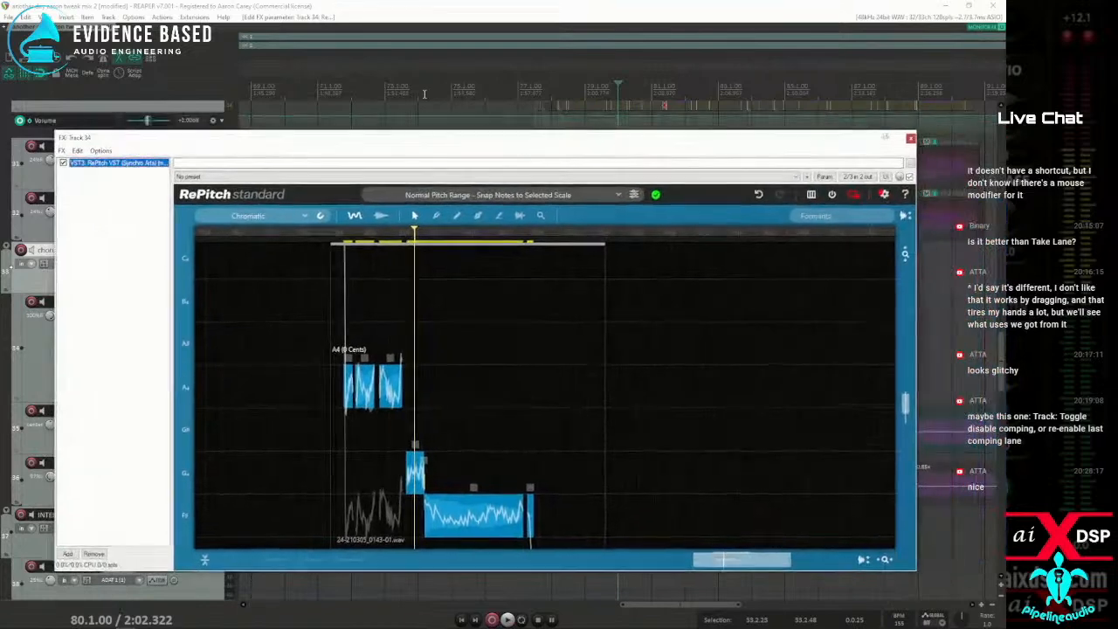
{"action": "left_click", "coordinate": [56, 55]}
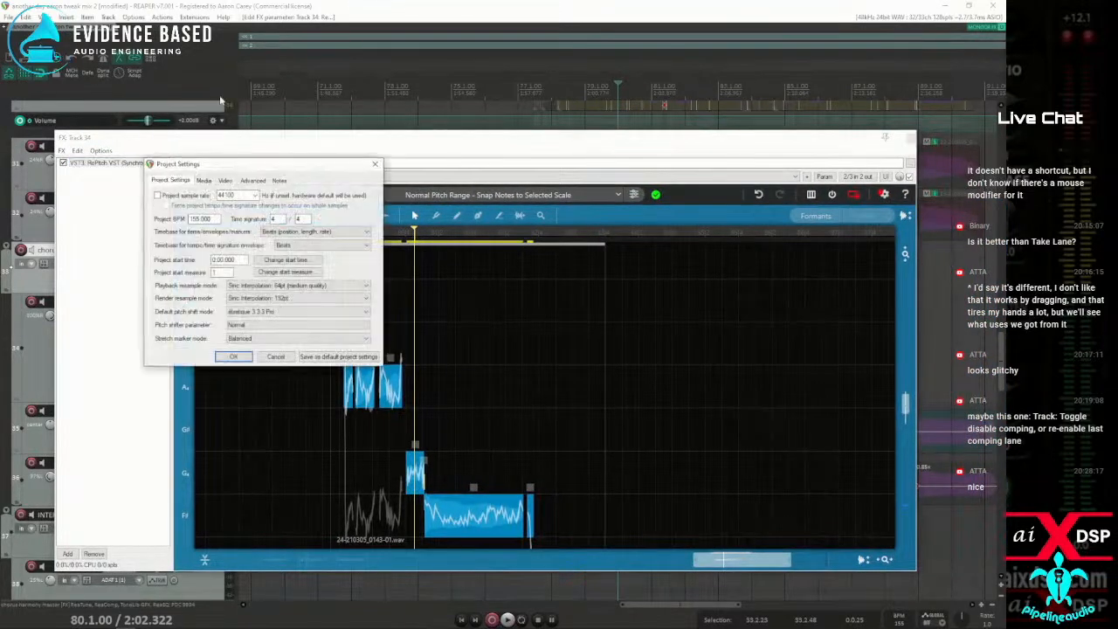
{"action": "left_click_drag", "start_coordinate": [224, 169], "coordinate": [262, 52]}
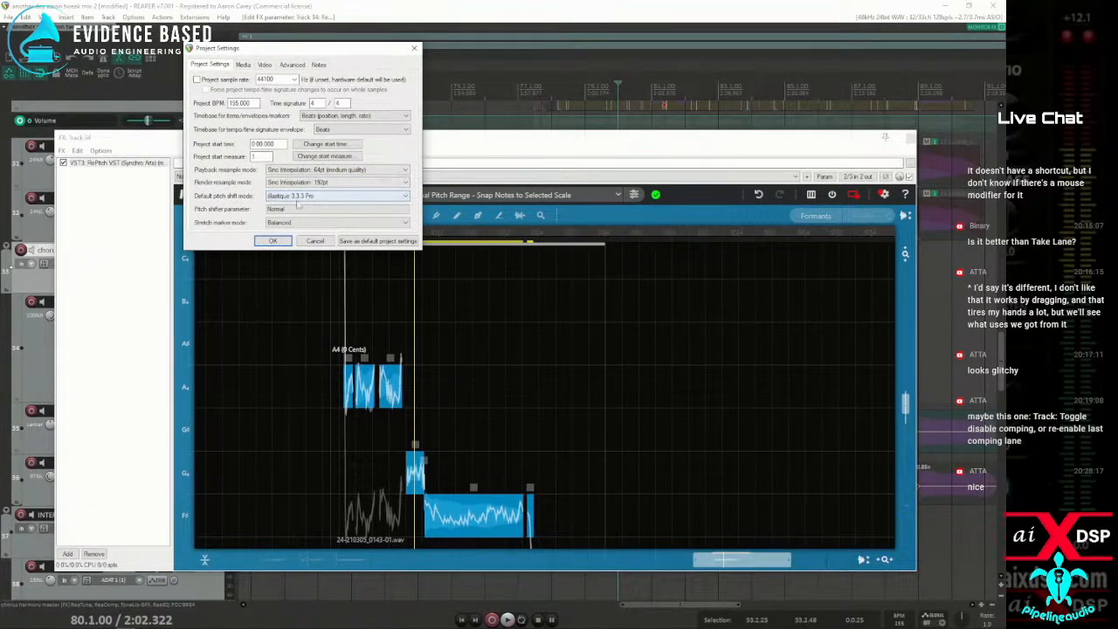
{"action": "left_click", "coordinate": [323, 199]}
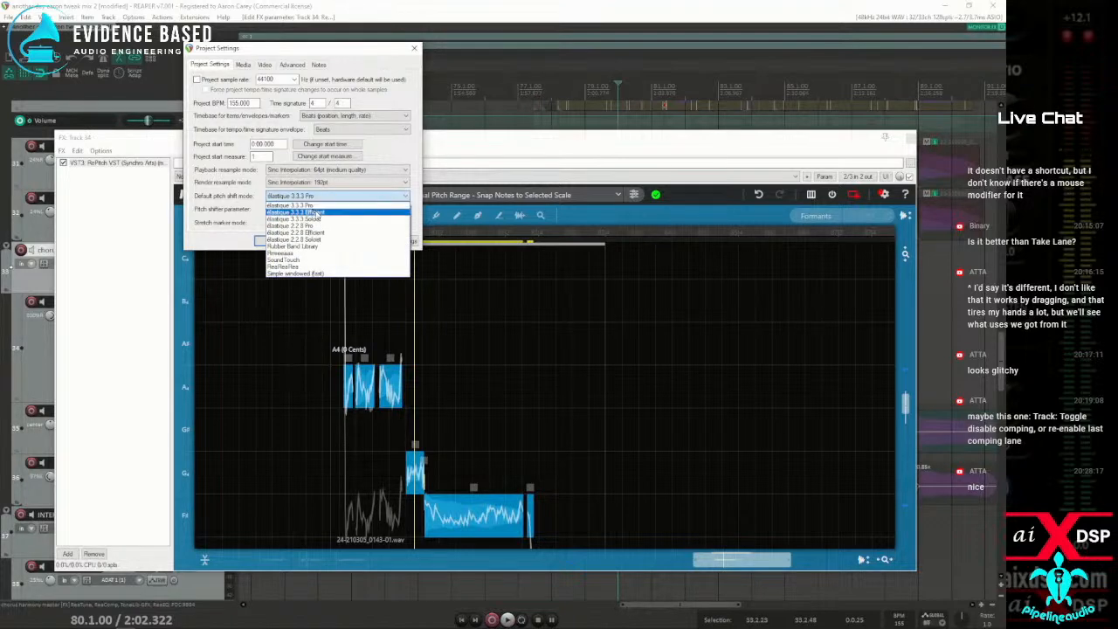
{"action": "left_click", "coordinate": [316, 213]}
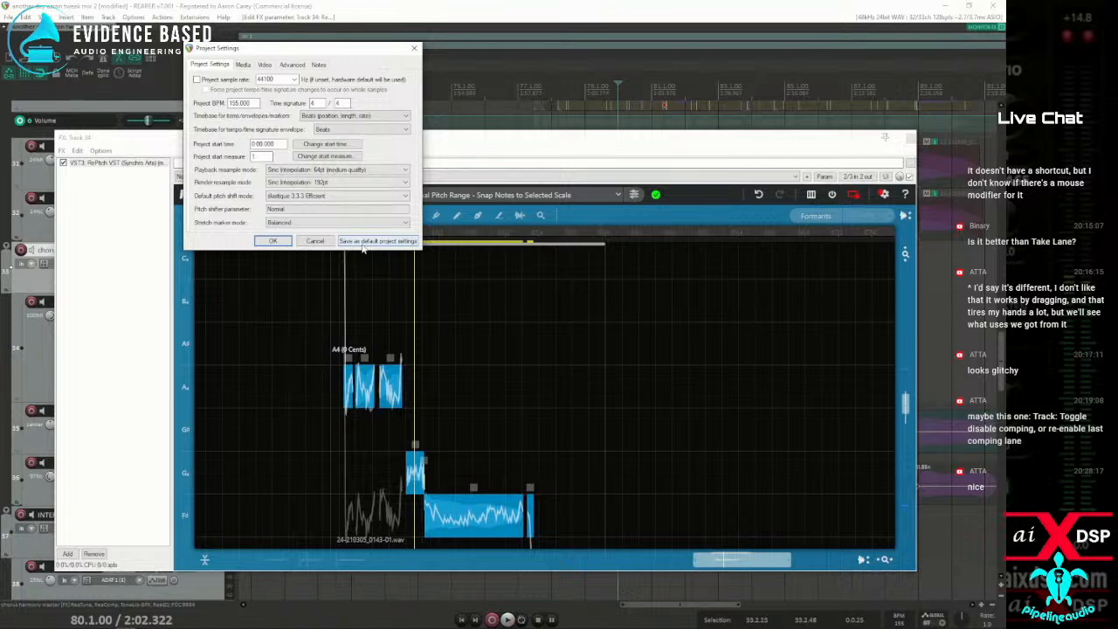
{"action": "left_click", "coordinate": [317, 241]}
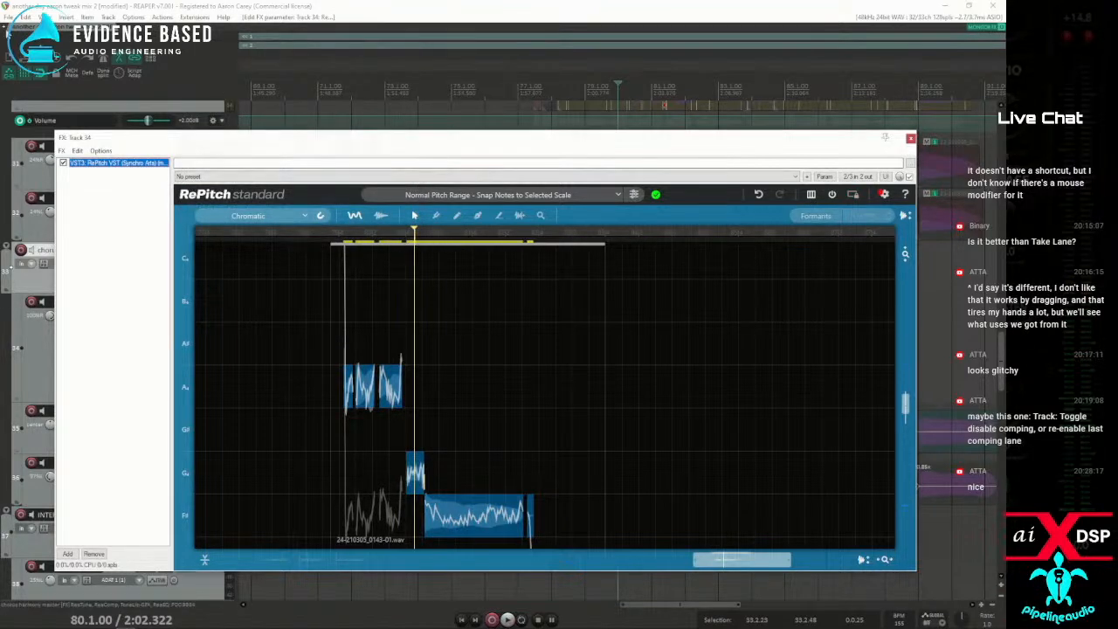
Start a new project without saving the current one and check the default pitch shift mode in its project settings
{"action": "left_click", "coordinate": [7, 59]}
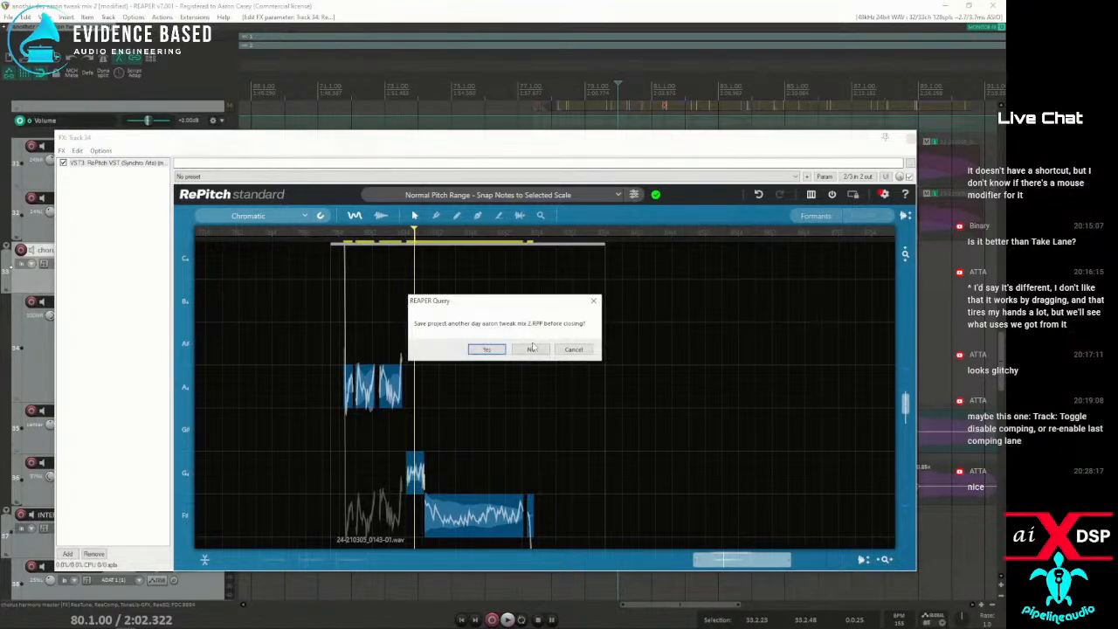
{"action": "left_click", "coordinate": [530, 349]}
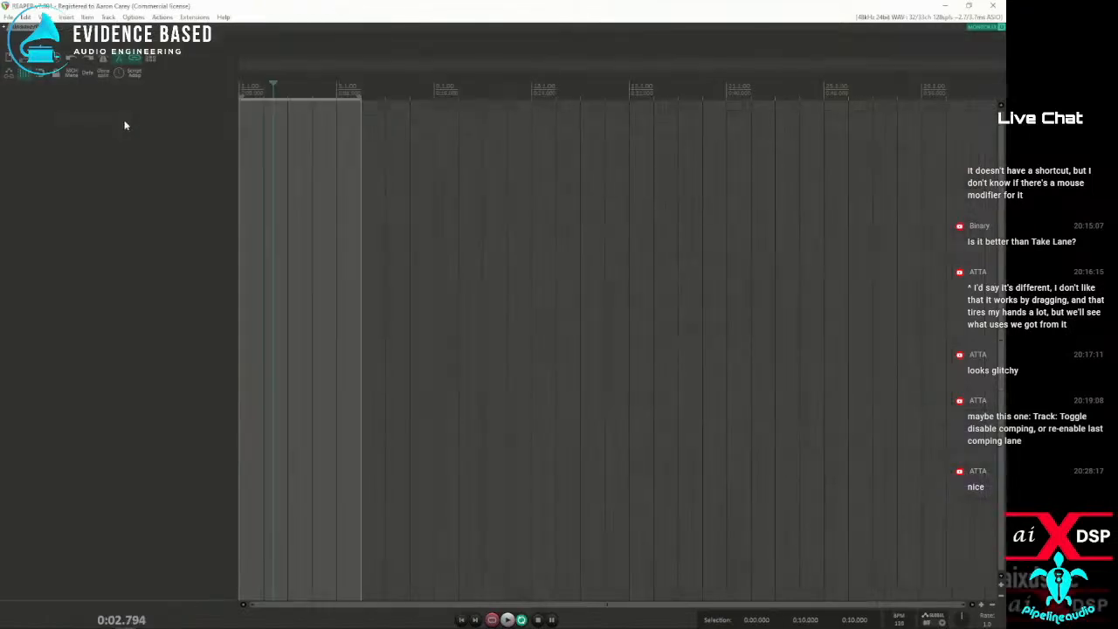
{"action": "right_click", "coordinate": [107, 117]}
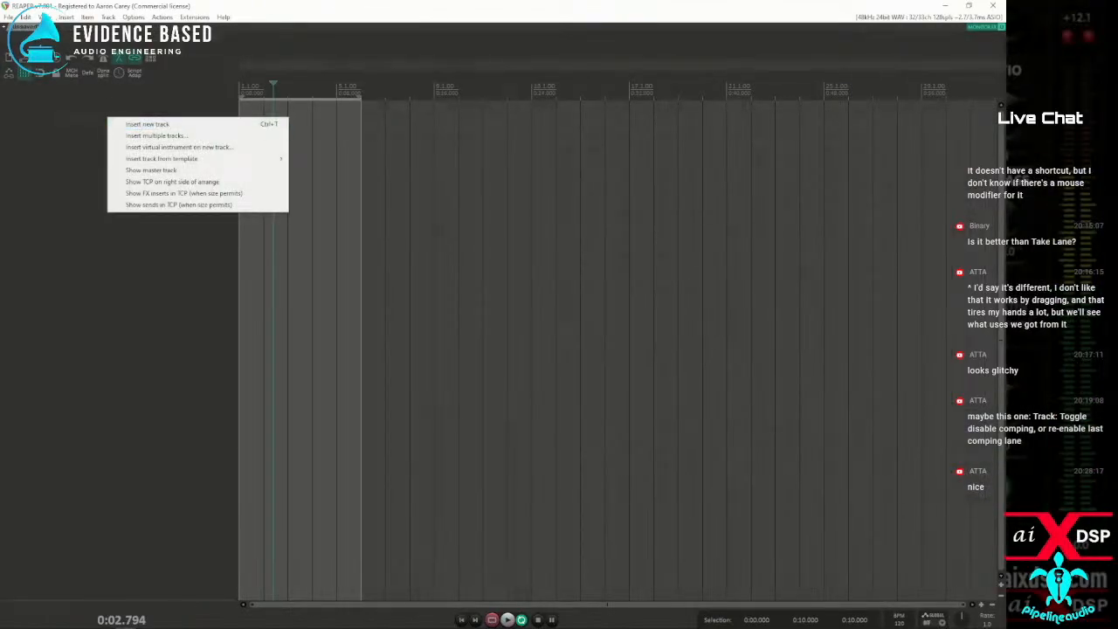
{"action": "left_click", "coordinate": [57, 37]}
{"action": "key", "text": "alt+Return"}
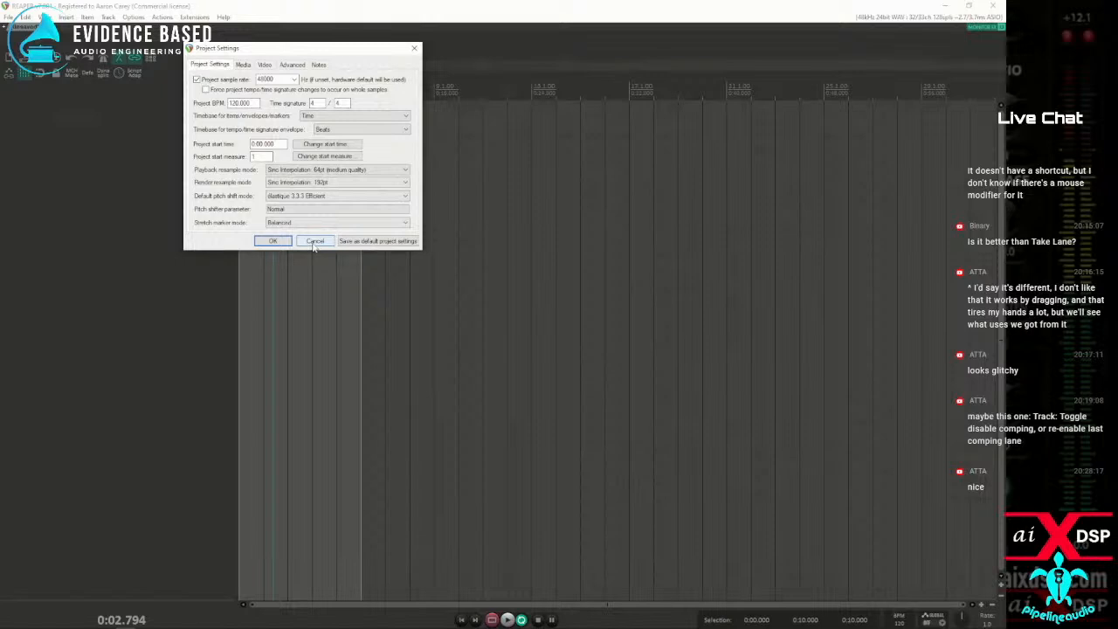
{"action": "left_click", "coordinate": [315, 241]}
Open the recent project A little sunshine Raw.rpp and solo the Drums Folder track
{"action": "left_click", "coordinate": [7, 17]}
{"action": "mouse_move", "coordinate": [52, 98]}
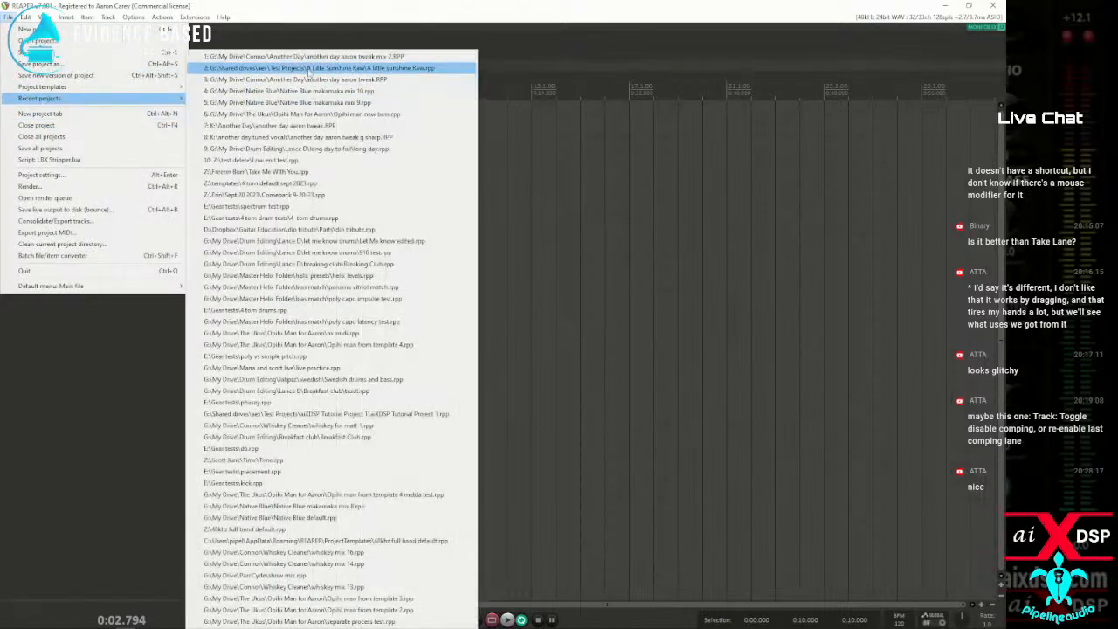
{"action": "left_click", "coordinate": [319, 69]}
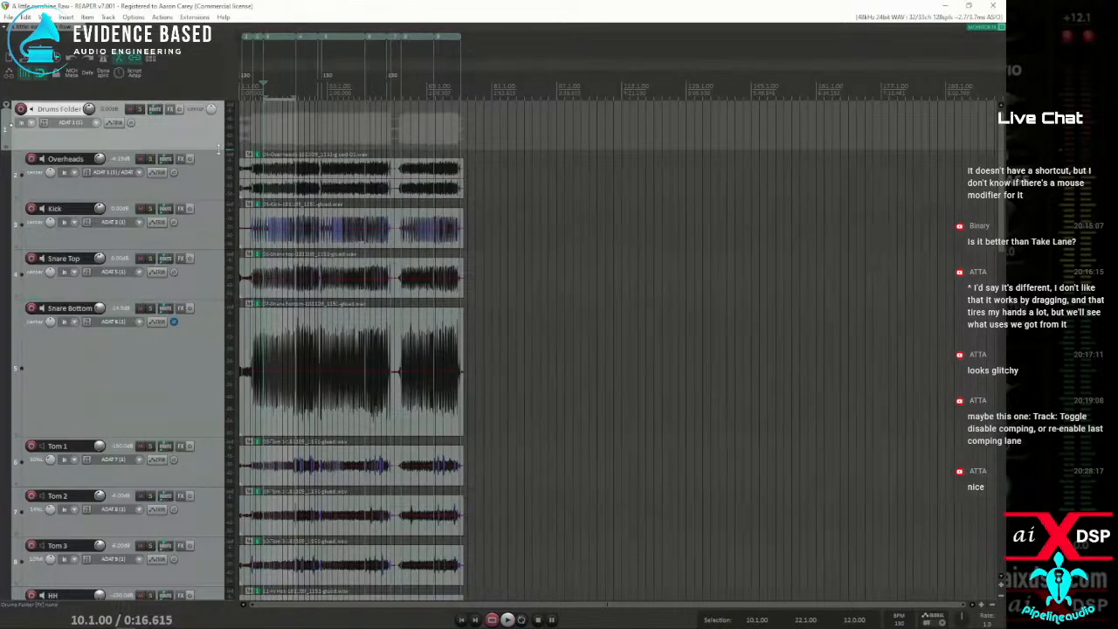
{"action": "left_click", "coordinate": [140, 108]}
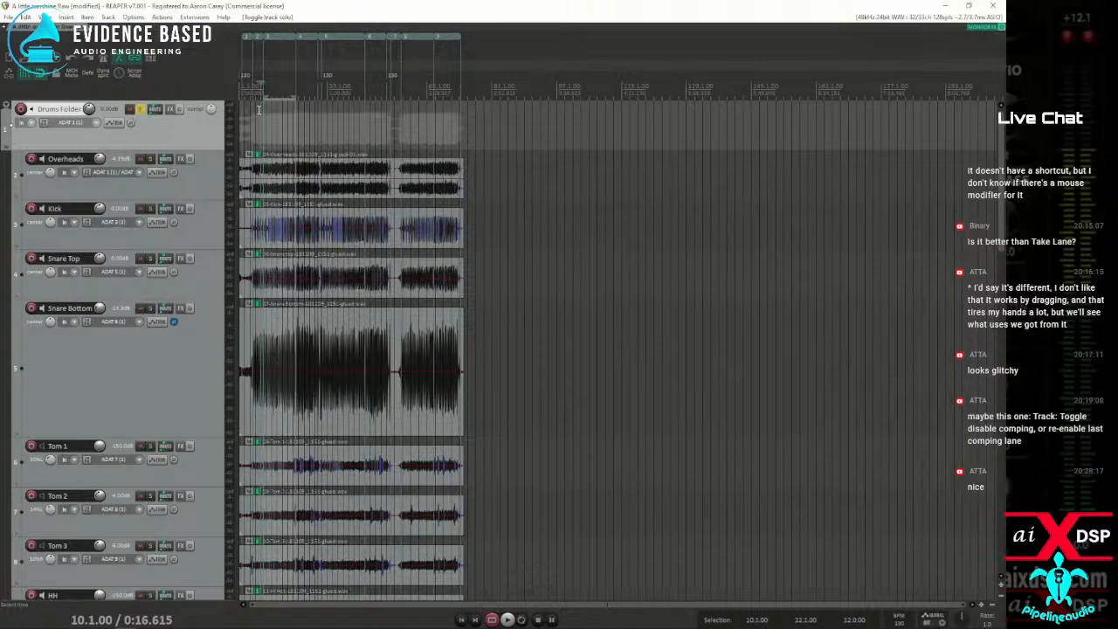
Play the soloed drums from bar 6 to hear how the groove sits
{"action": "left_click", "coordinate": [258, 110]}
{"action": "scroll", "coordinate": [258, 112], "scroll_direction": "up", "scroll_amount": 6}
{"action": "scroll", "coordinate": [403, 124], "scroll_direction": "up", "scroll_amount": 3}
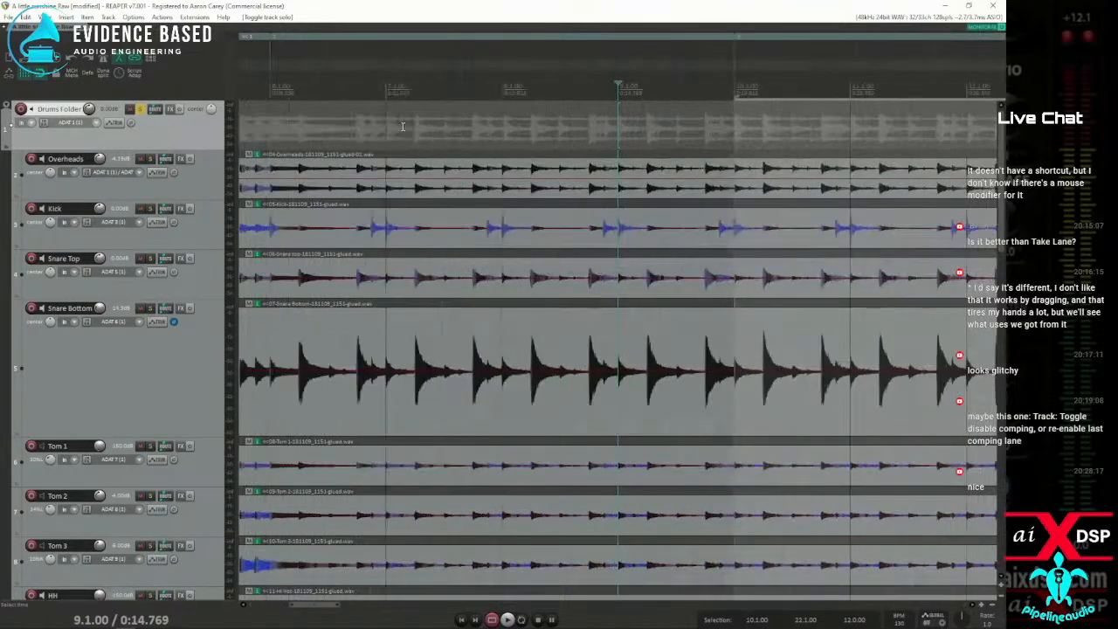
{"action": "scroll", "coordinate": [399, 125], "scroll_direction": "down", "scroll_amount": 3}
{"action": "left_click", "coordinate": [442, 137]}
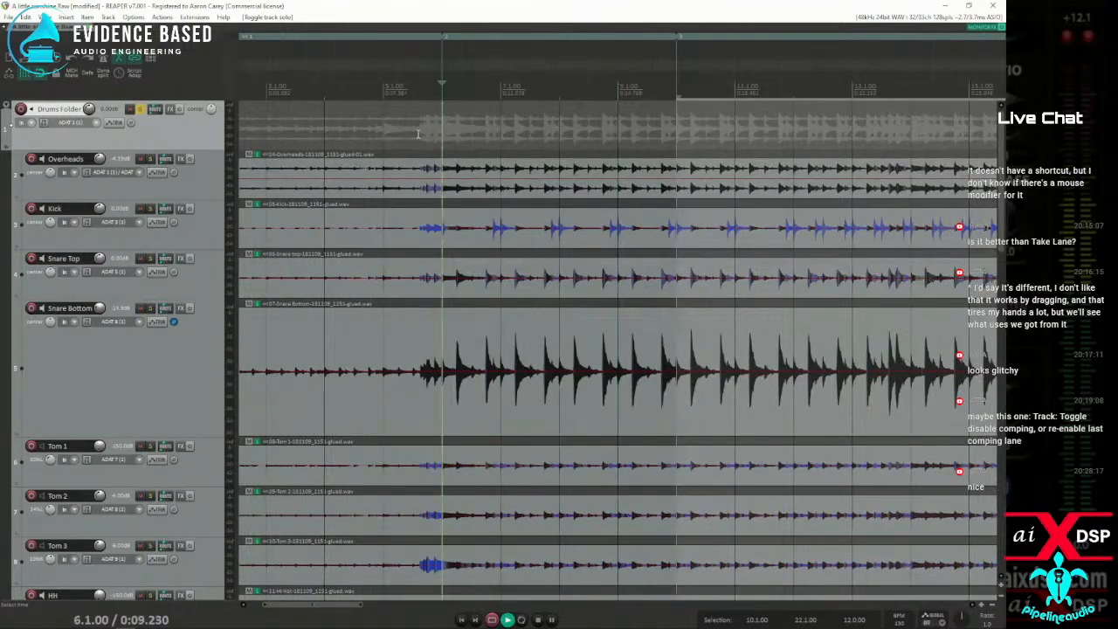
{"action": "key", "text": "space"}
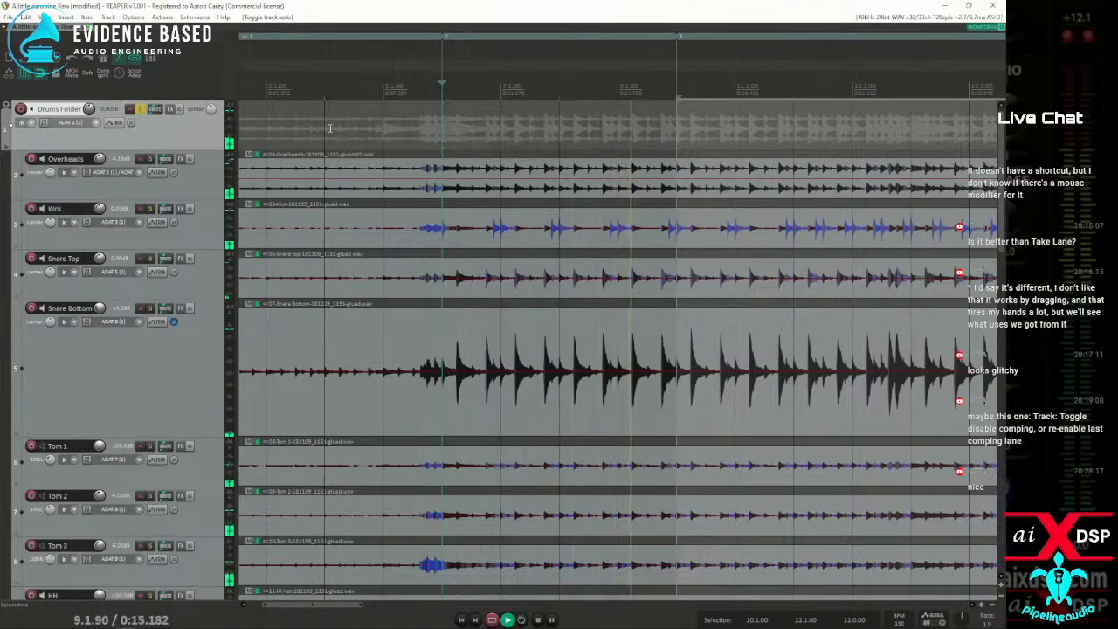
{"action": "scroll", "coordinate": [630, 205], "scroll_direction": "down", "scroll_amount": 3}
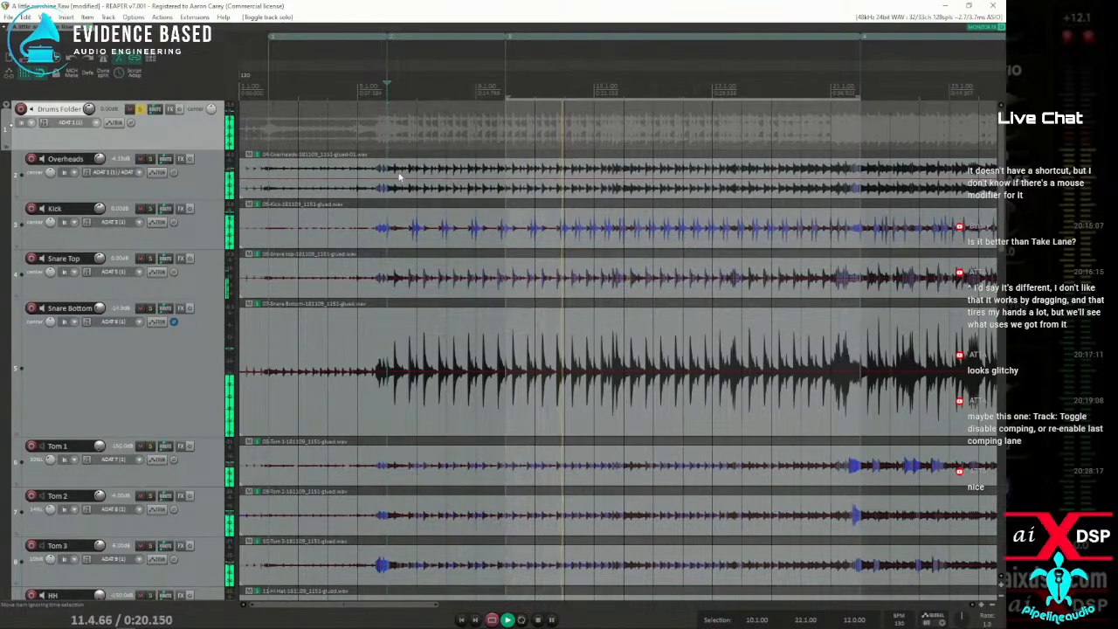
{"action": "key", "text": "space"}
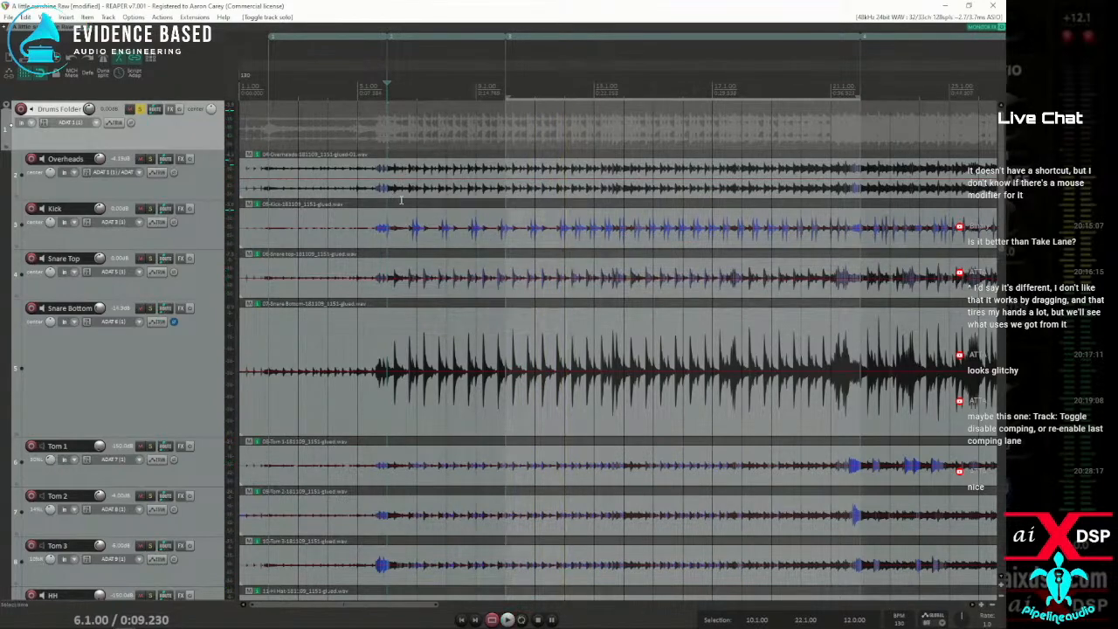
Select the Kick item and examine its waveform around bar 6 and across the whole song
{"action": "scroll", "coordinate": [535, 215], "scroll_direction": "up", "scroll_amount": 3}
{"action": "left_click", "coordinate": [535, 214]}
{"action": "scroll", "coordinate": [633, 243], "scroll_direction": "up", "scroll_amount": 1}
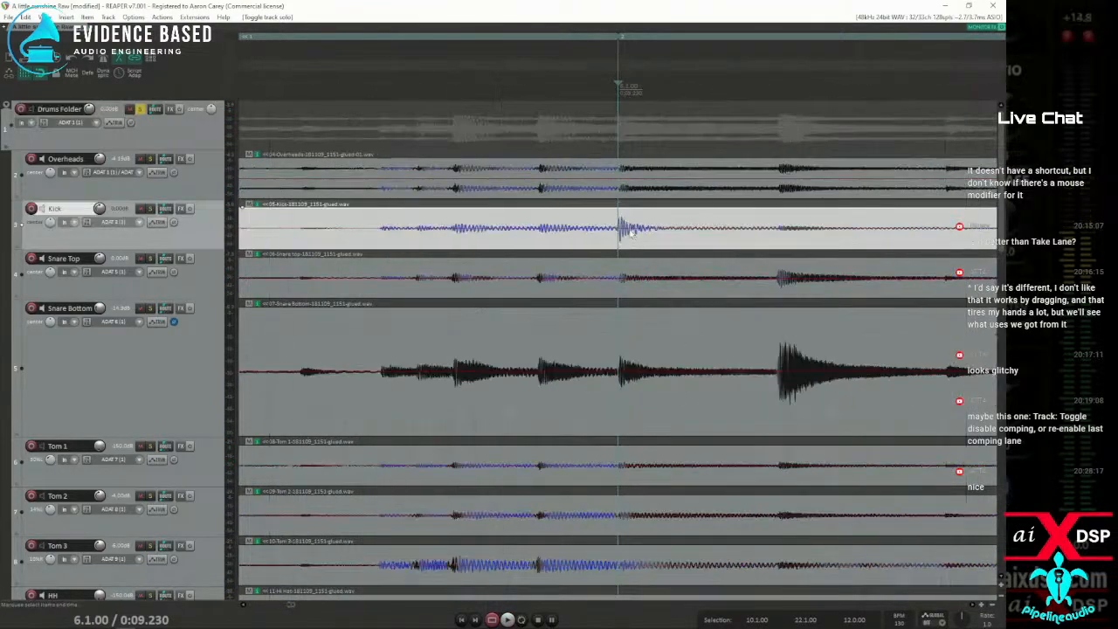
{"action": "scroll", "coordinate": [624, 229], "scroll_direction": "up", "scroll_amount": 1}
{"action": "scroll", "coordinate": [623, 229], "scroll_direction": "down", "scroll_amount": 2}
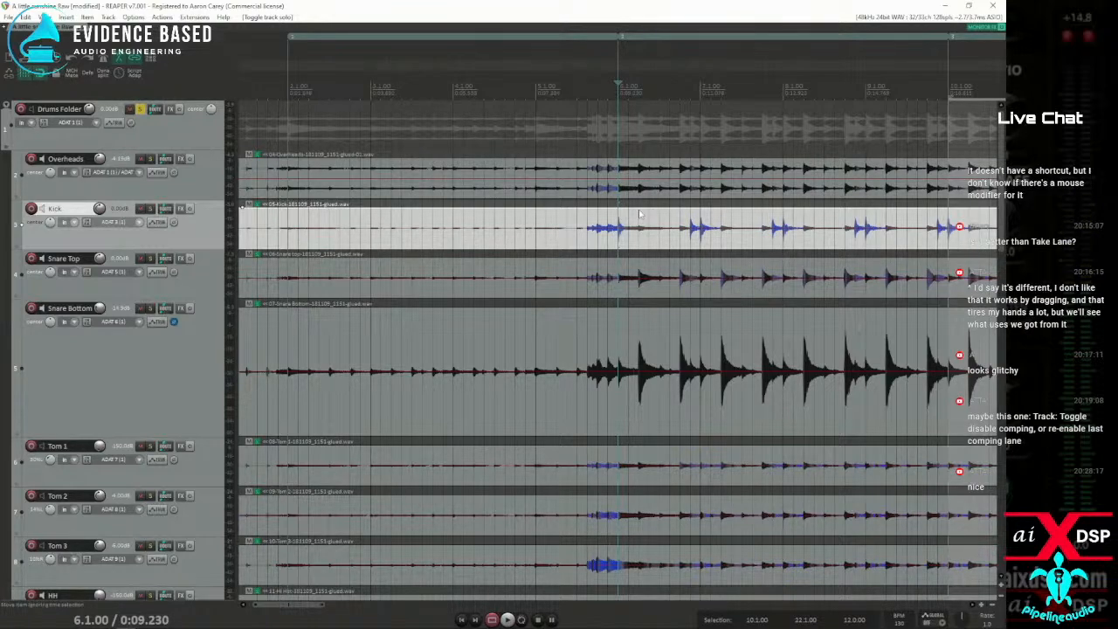
{"action": "scroll", "coordinate": [639, 214], "scroll_direction": "down", "scroll_amount": 5}
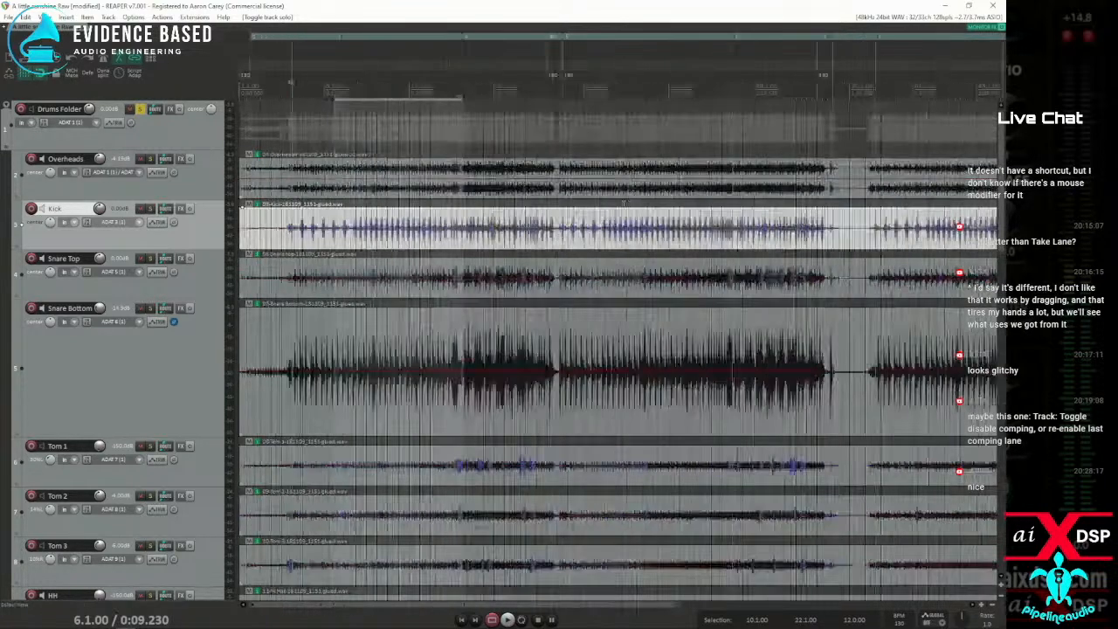
Open the recent project long day.rpp without saving changes to the current one
{"action": "left_click", "coordinate": [8, 17]}
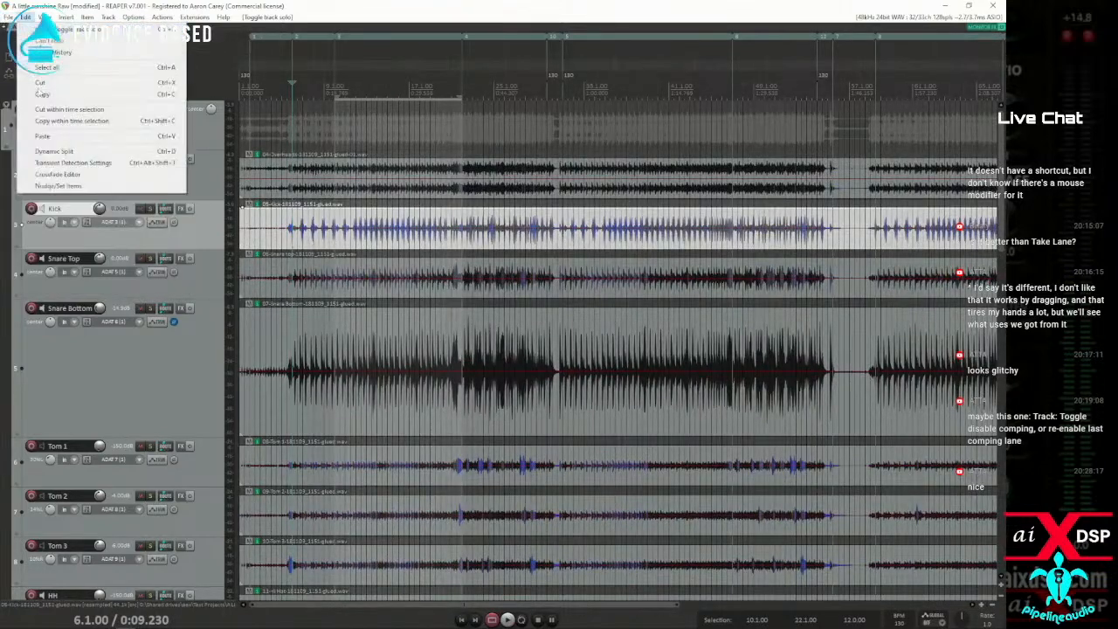
{"action": "mouse_move", "coordinate": [30, 99]}
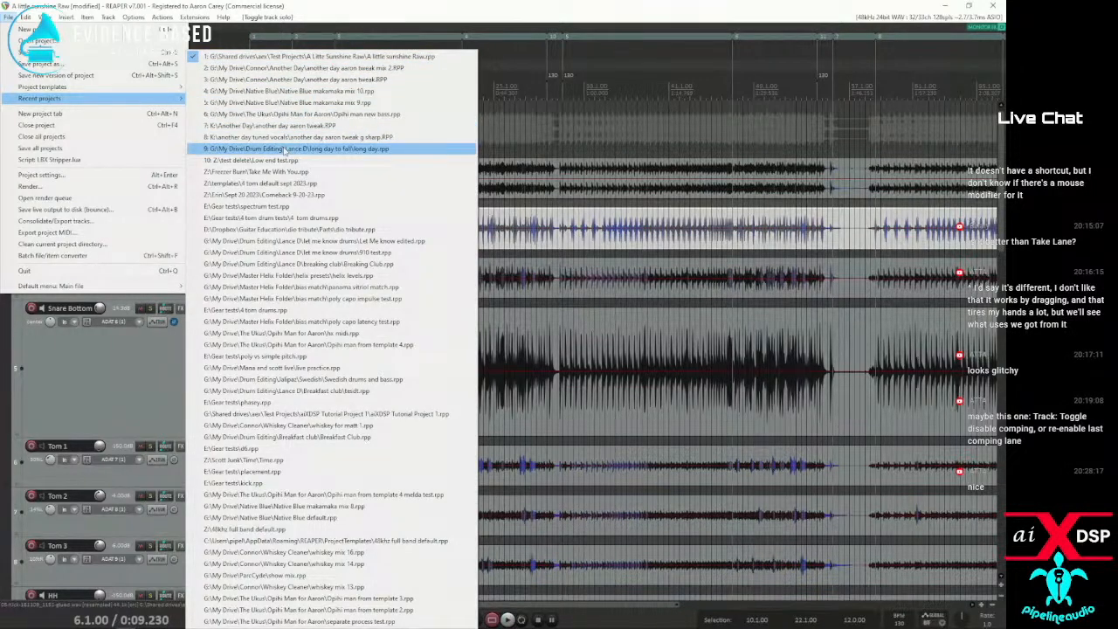
{"action": "left_click", "coordinate": [285, 149]}
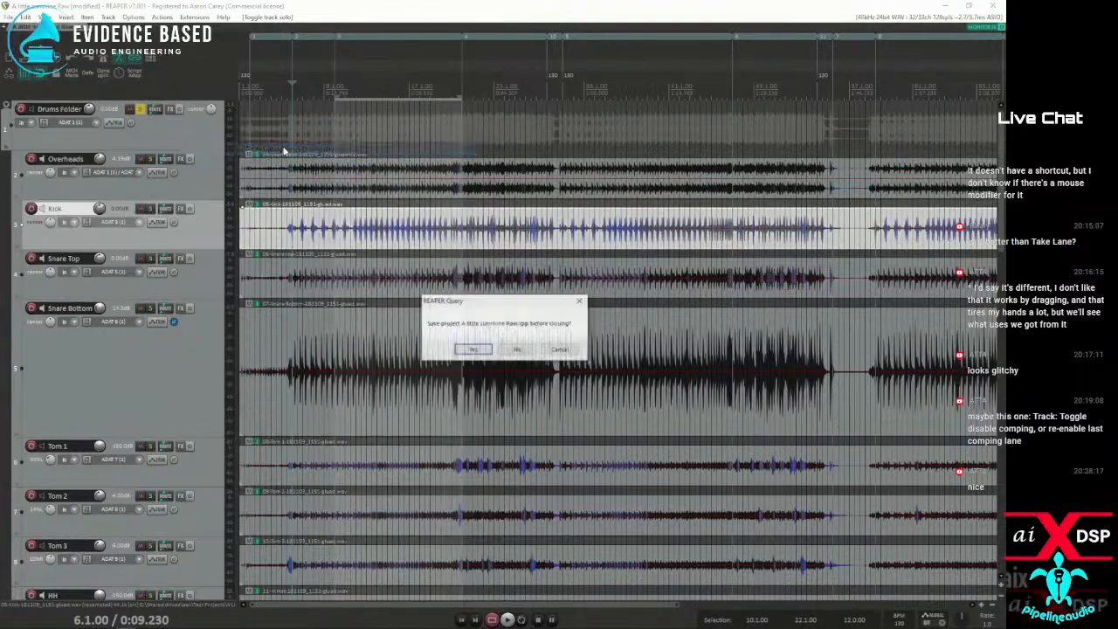
{"action": "left_click", "coordinate": [516, 350]}
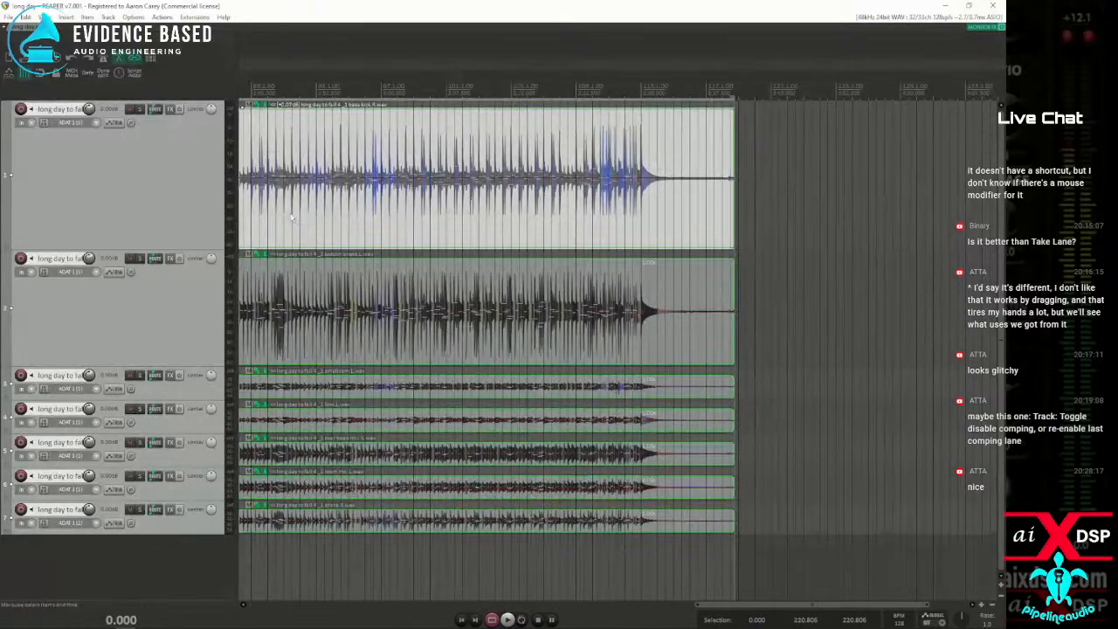
Select all drum items and remove their stretch markers within the time selection
{"action": "left_click", "coordinate": [290, 215]}
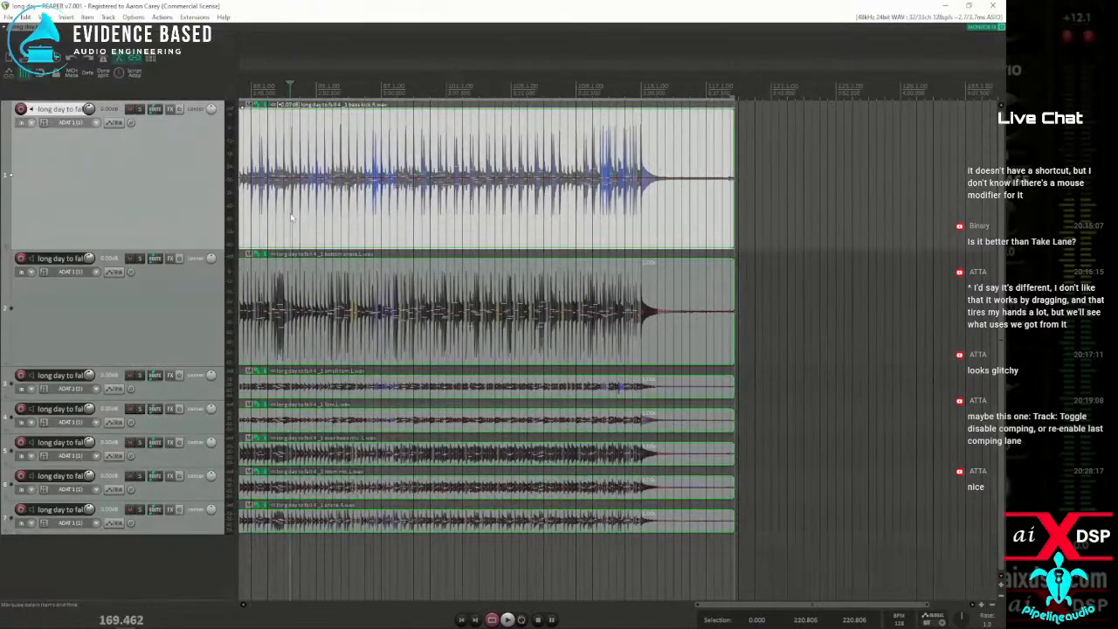
{"action": "scroll", "coordinate": [297, 217], "scroll_direction": "up", "scroll_amount": 5}
{"action": "scroll", "coordinate": [343, 225], "scroll_direction": "down", "scroll_amount": 3}
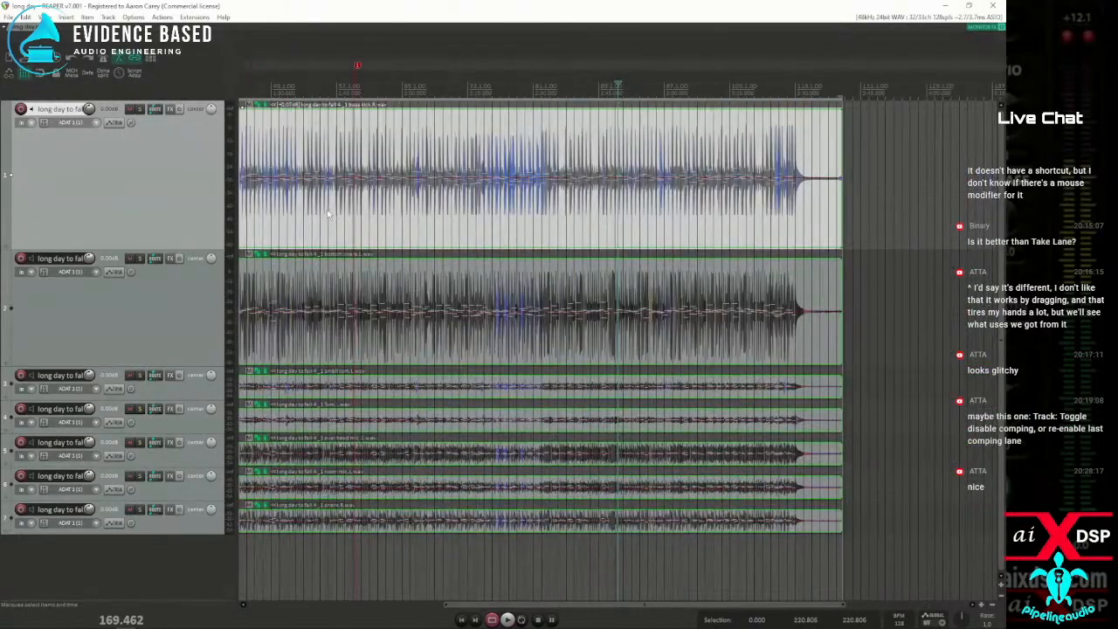
{"action": "key", "text": "ctrl+a"}
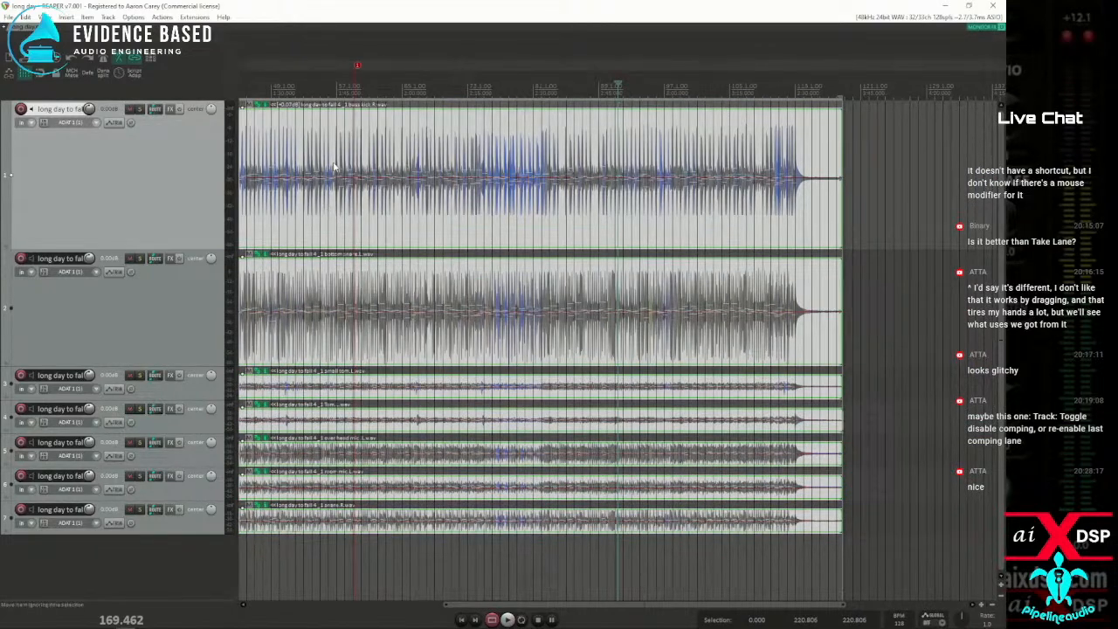
{"action": "left_click", "coordinate": [268, 206]}
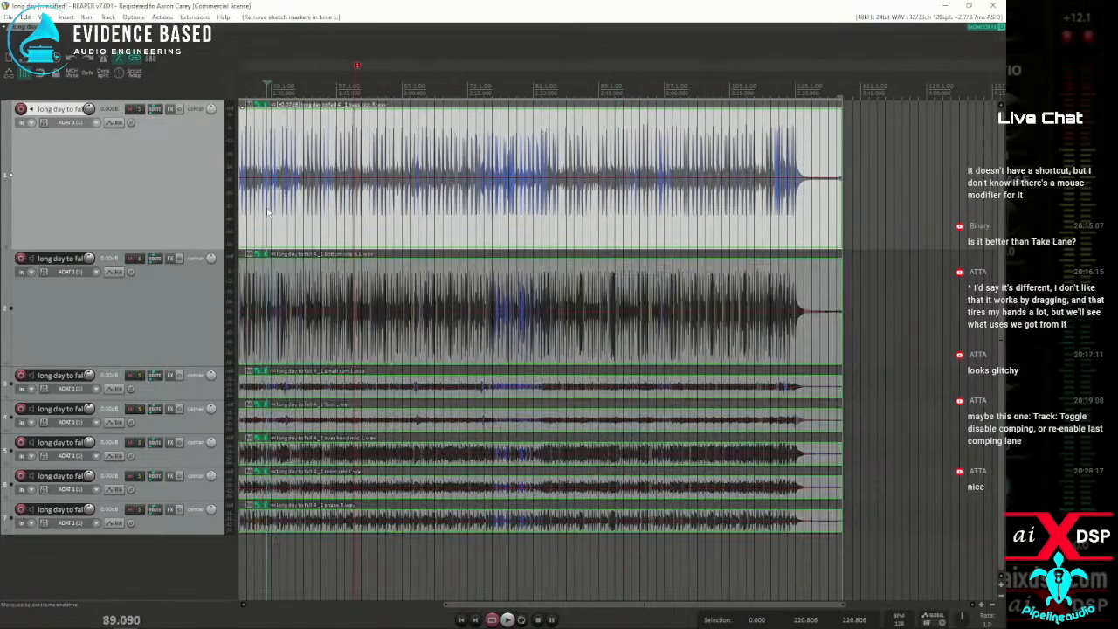
Play the drum tracks near the start of the song to hear them without stretch markers
{"action": "scroll", "coordinate": [277, 212], "scroll_direction": "up", "scroll_amount": 5}
{"action": "scroll", "coordinate": [277, 211], "scroll_direction": "down", "scroll_amount": 6}
{"action": "left_click", "coordinate": [284, 212]}
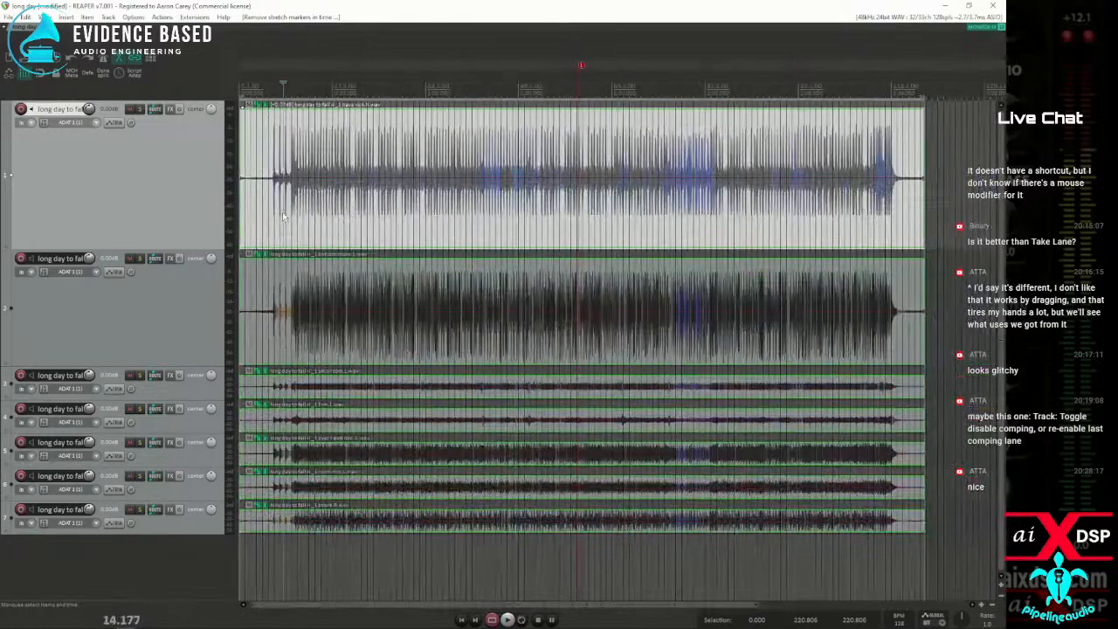
{"action": "scroll", "coordinate": [284, 212], "scroll_direction": "up", "scroll_amount": 9}
{"action": "scroll", "coordinate": [680, 233], "scroll_direction": "down", "scroll_amount": 2}
{"action": "key", "text": "space"}
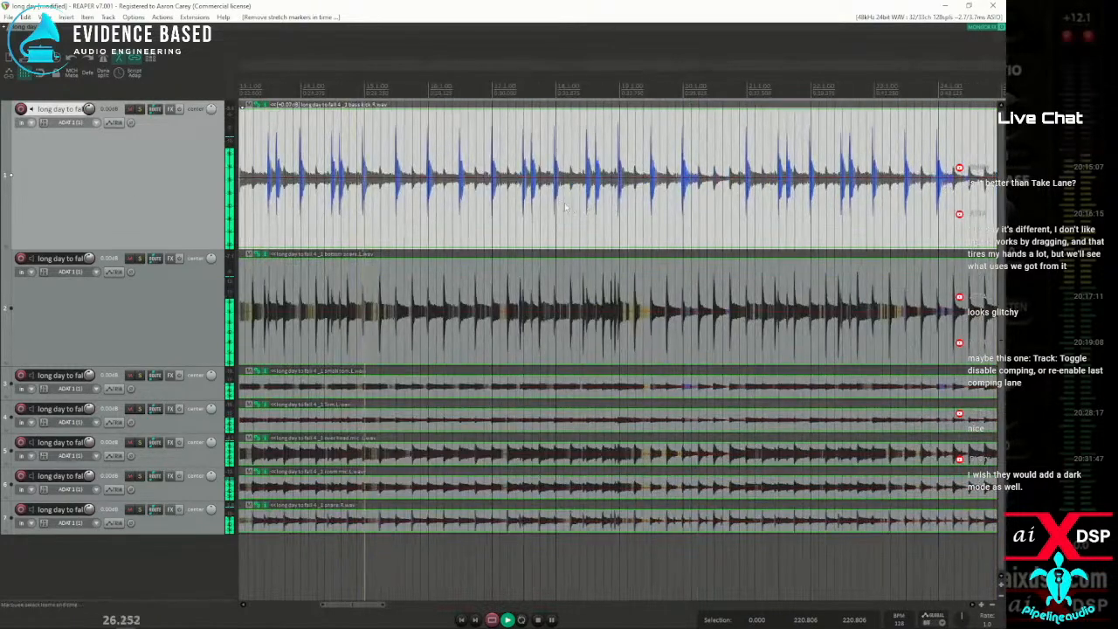
{"action": "key", "text": "space"}
Select tracks 3 to 7 and lower their volumes together to about -7 dB
{"action": "left_click", "coordinate": [283, 221]}
{"action": "scroll", "coordinate": [316, 218], "scroll_direction": "up", "scroll_amount": 5}
{"action": "scroll", "coordinate": [321, 218], "scroll_direction": "down", "scroll_amount": 5}
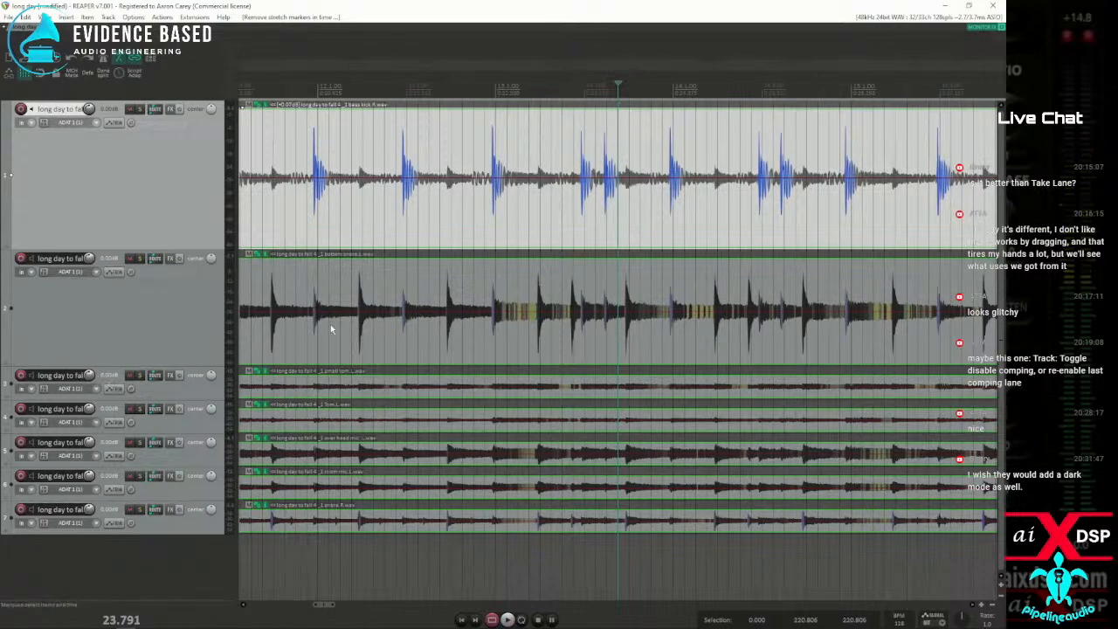
{"action": "left_click", "coordinate": [171, 395]}
{"action": "left_click_drag", "start_coordinate": [151, 535], "coordinate": [89, 382]}
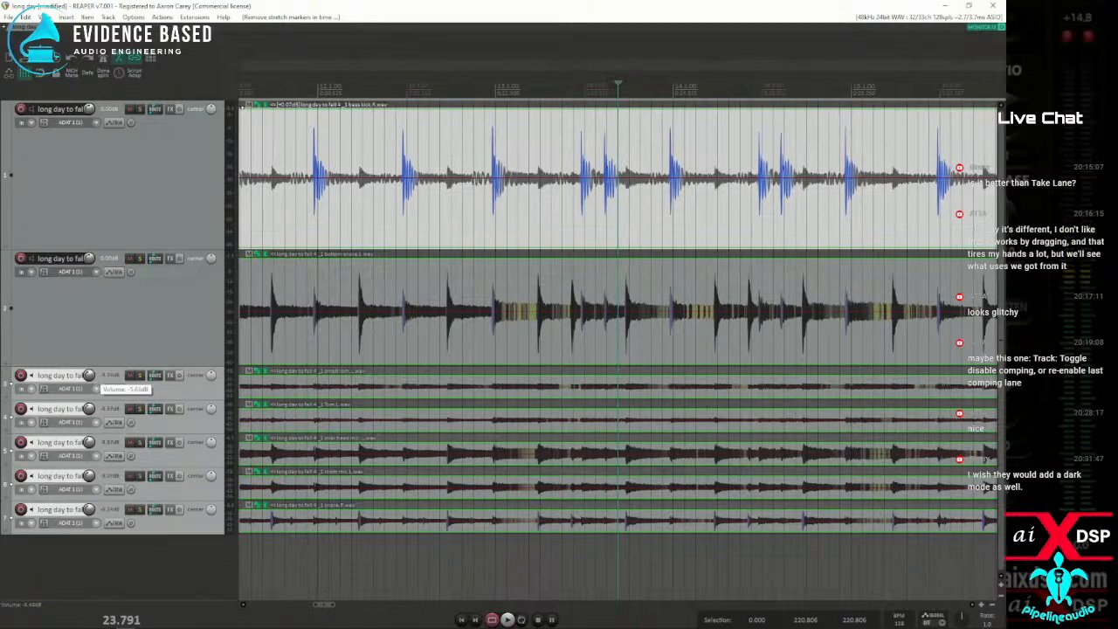
Play the rebalanced drums from just before bar 12, restarting playback once to hear the kick and snare
{"action": "left_click", "coordinate": [306, 87]}
{"action": "key", "text": "space"}
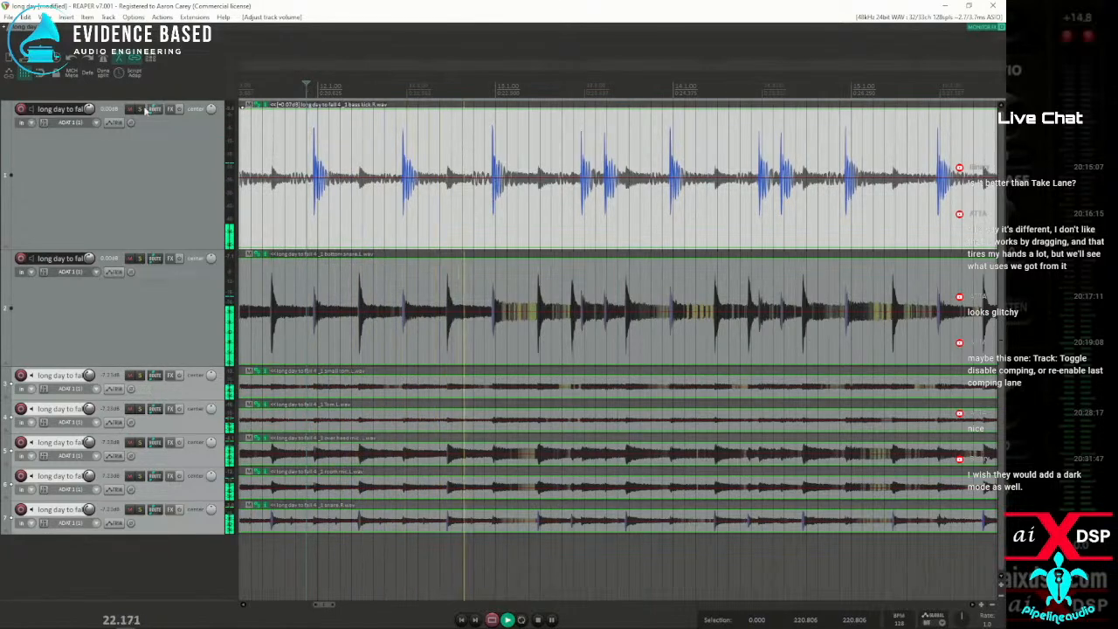
{"action": "key", "text": "space"}
{"action": "key", "text": "space"}
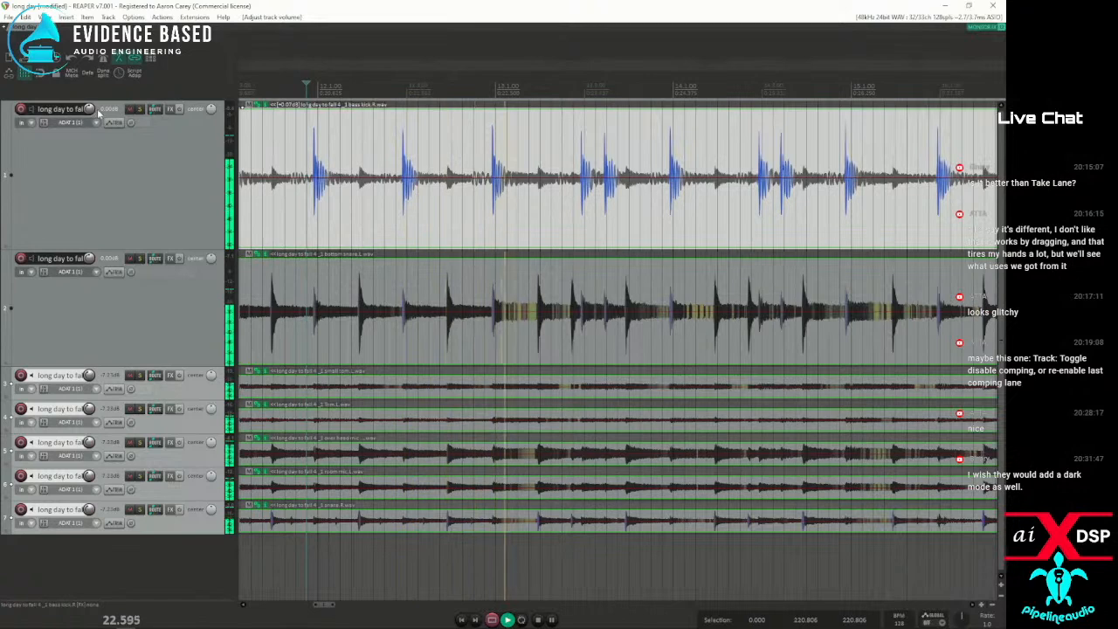
Stop playback and add stretch markers at the four kick transients from the middle of bar 10 to the start of bar 12
{"action": "key", "text": "space"}
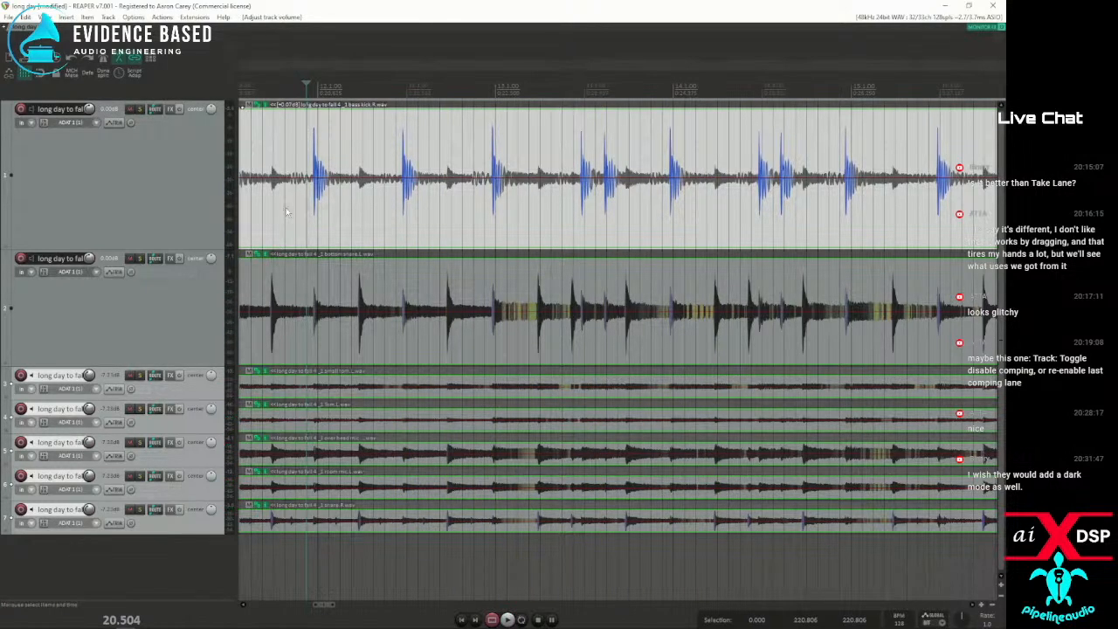
{"action": "left_click", "coordinate": [285, 211]}
{"action": "scroll", "coordinate": [369, 215], "scroll_direction": "up", "scroll_amount": 5}
{"action": "scroll", "coordinate": [374, 218], "scroll_direction": "down", "scroll_amount": 4}
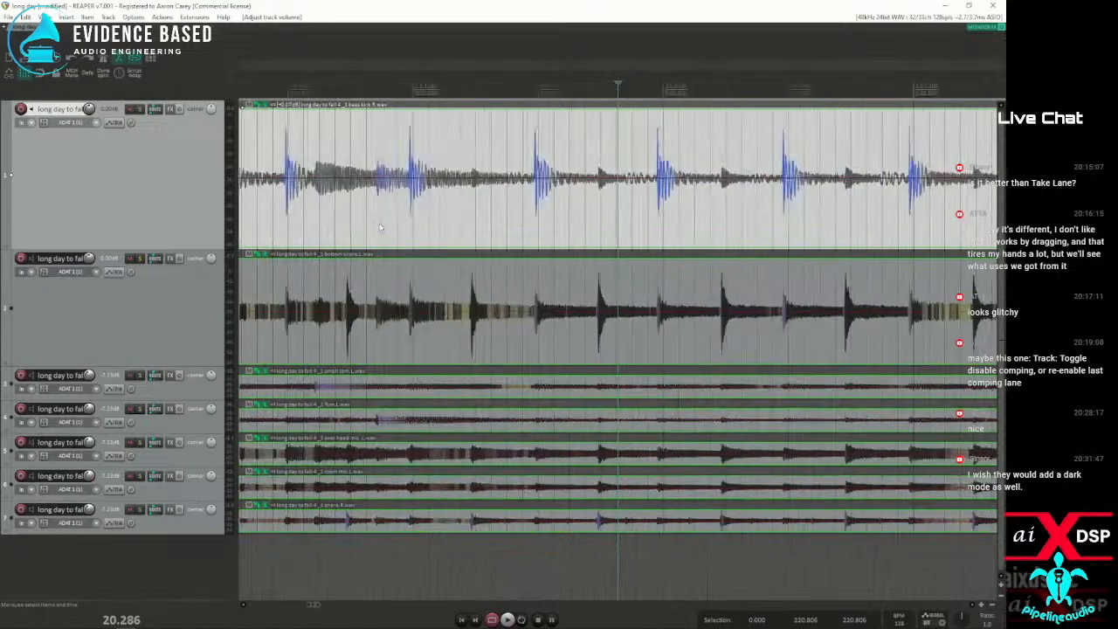
{"action": "left_click", "coordinate": [274, 234]}
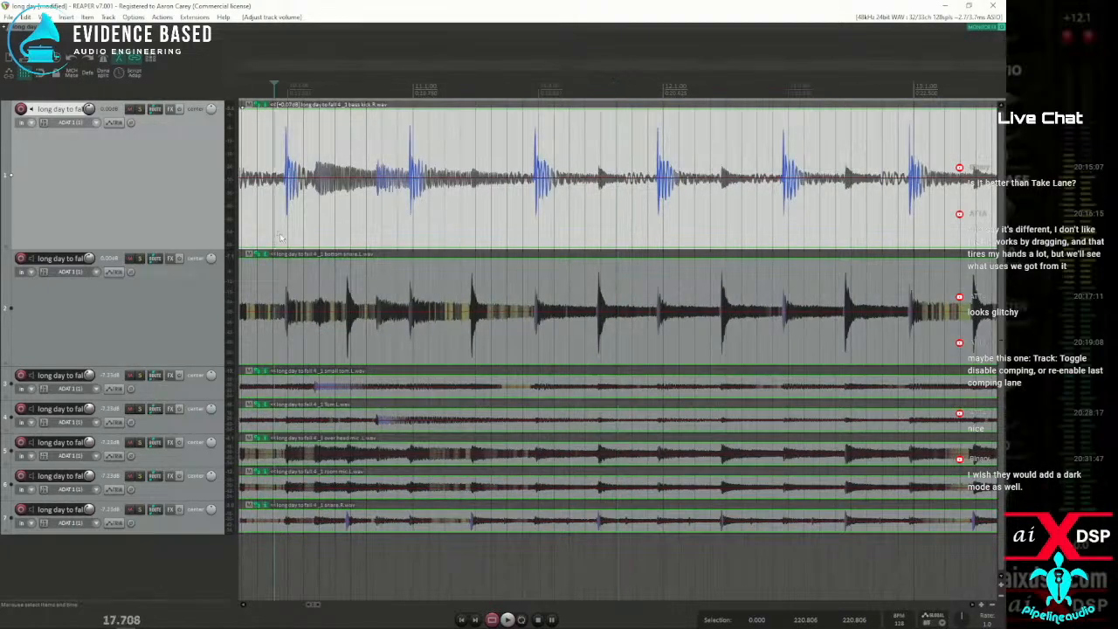
{"action": "key", "text": "Tab"}
{"action": "key", "text": "shift+w"}
{"action": "key", "text": "Tab"}
{"action": "key", "text": "shift+w"}
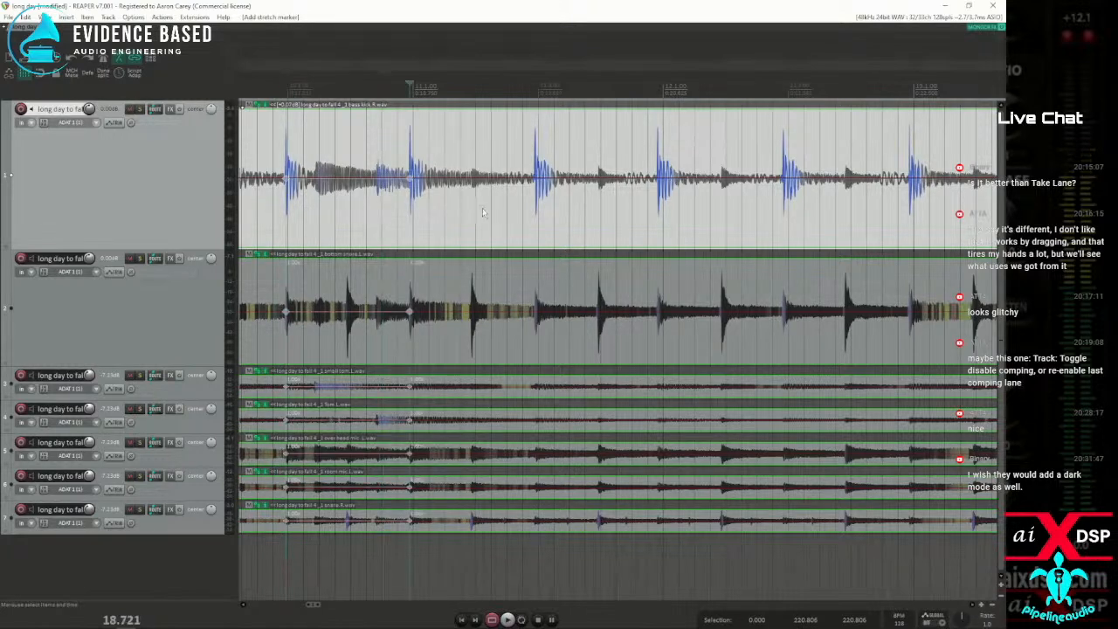
{"action": "key", "text": "Tab"}
{"action": "key", "text": "shift+w"}
{"action": "key", "text": "Tab"}
{"action": "key", "text": "shift+w"}
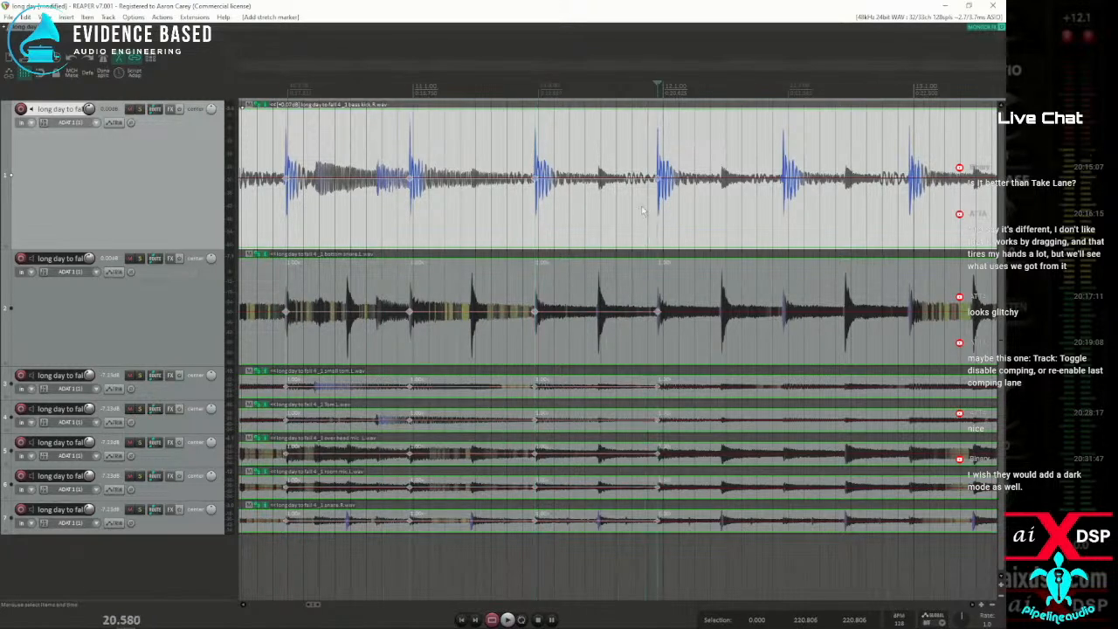
Select the time range around the four stretch markers, snap them to the grid, and play the result
{"action": "left_click_drag", "start_coordinate": [275, 218], "coordinate": [768, 236]}
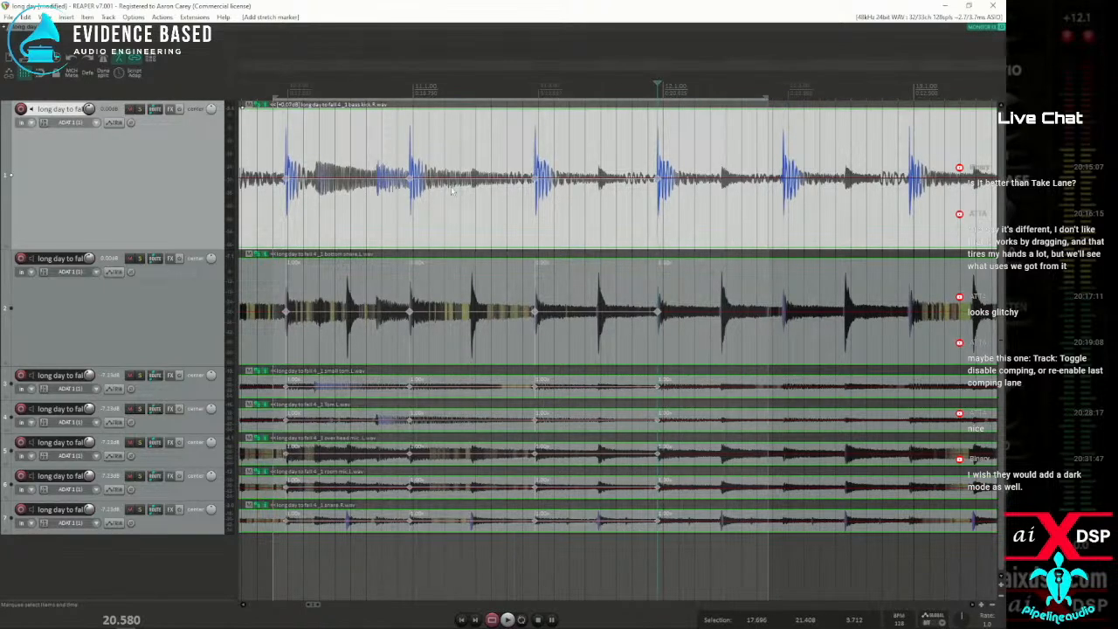
{"action": "key", "text": "q"}
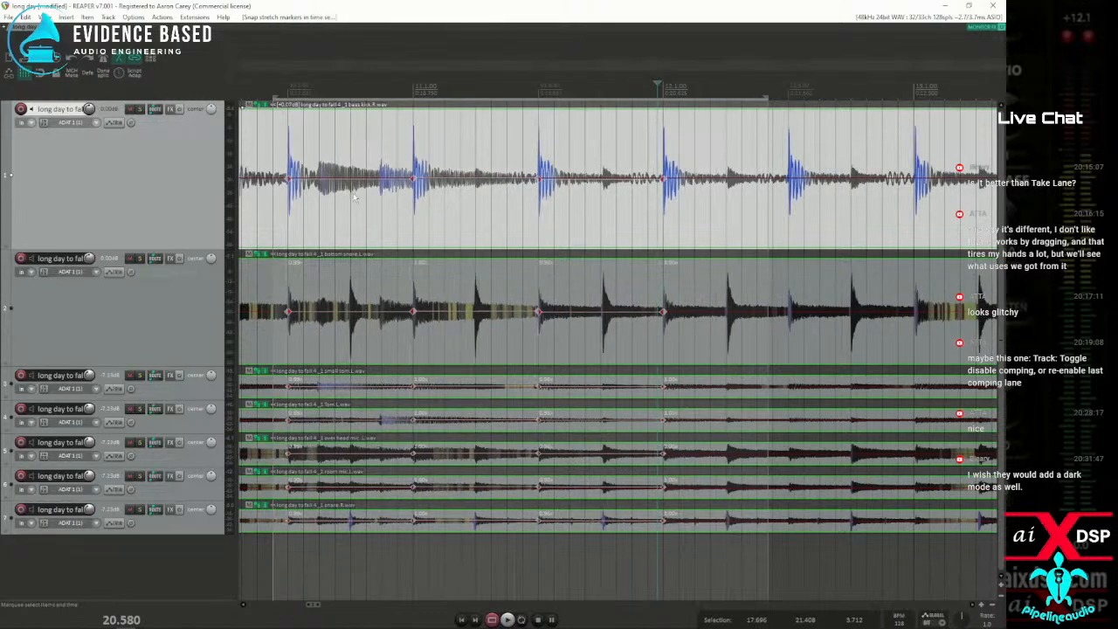
{"action": "key", "text": "space"}
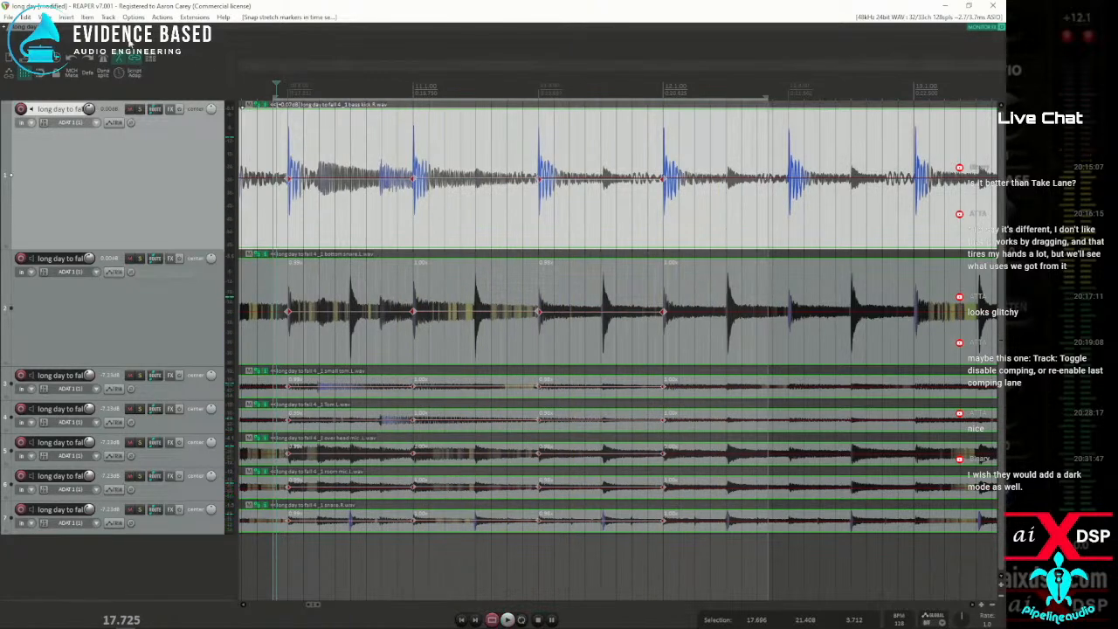
Set the project's default pitch shift mode to élastique 3.3.3 Pro and play the quantized drums briefly
{"action": "left_click", "coordinate": [54, 67]}
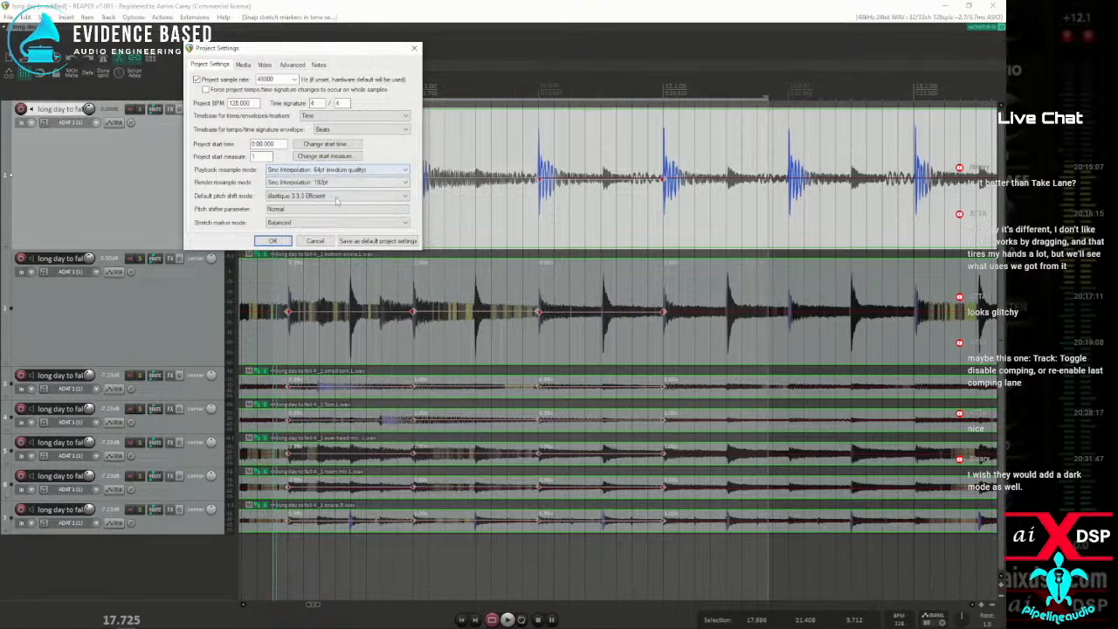
{"action": "left_click", "coordinate": [336, 196]}
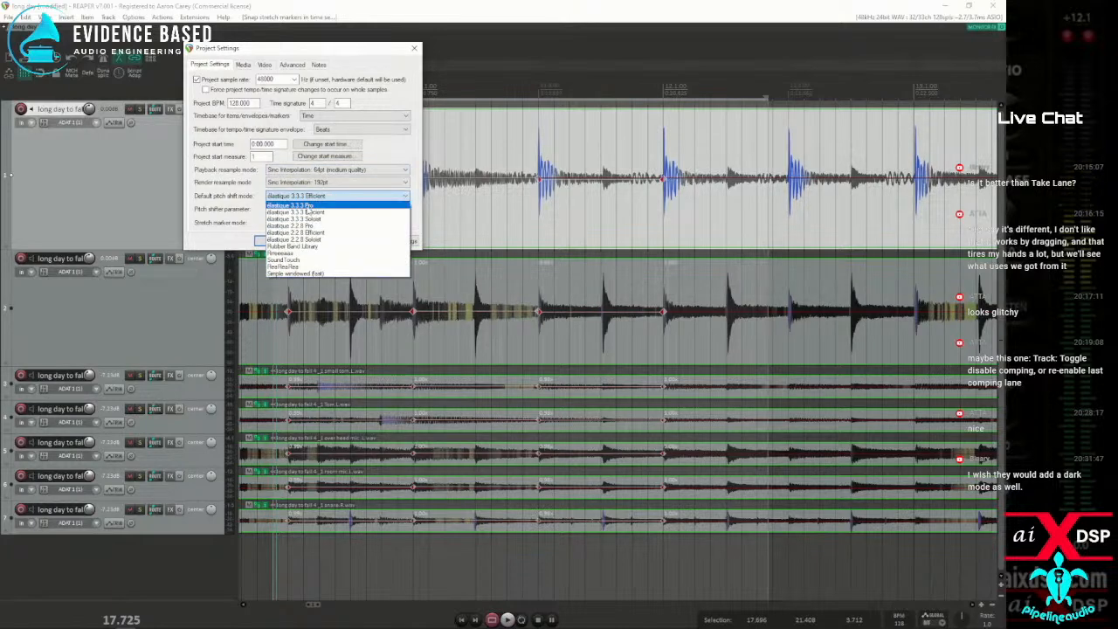
{"action": "left_click", "coordinate": [308, 206]}
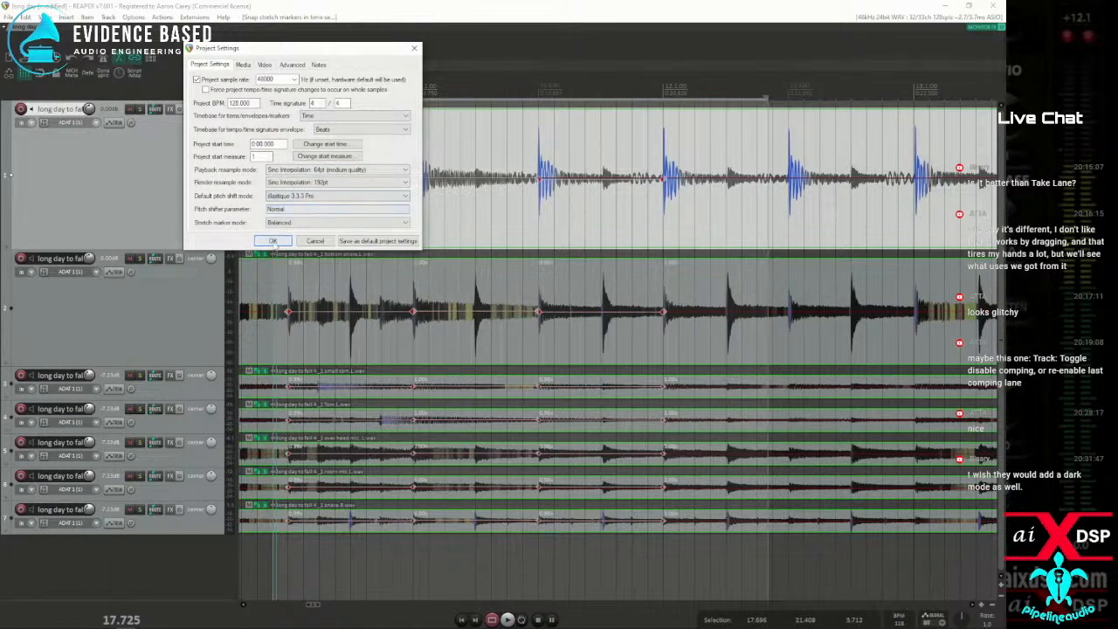
{"action": "left_click", "coordinate": [273, 242]}
{"action": "key", "text": "space"}
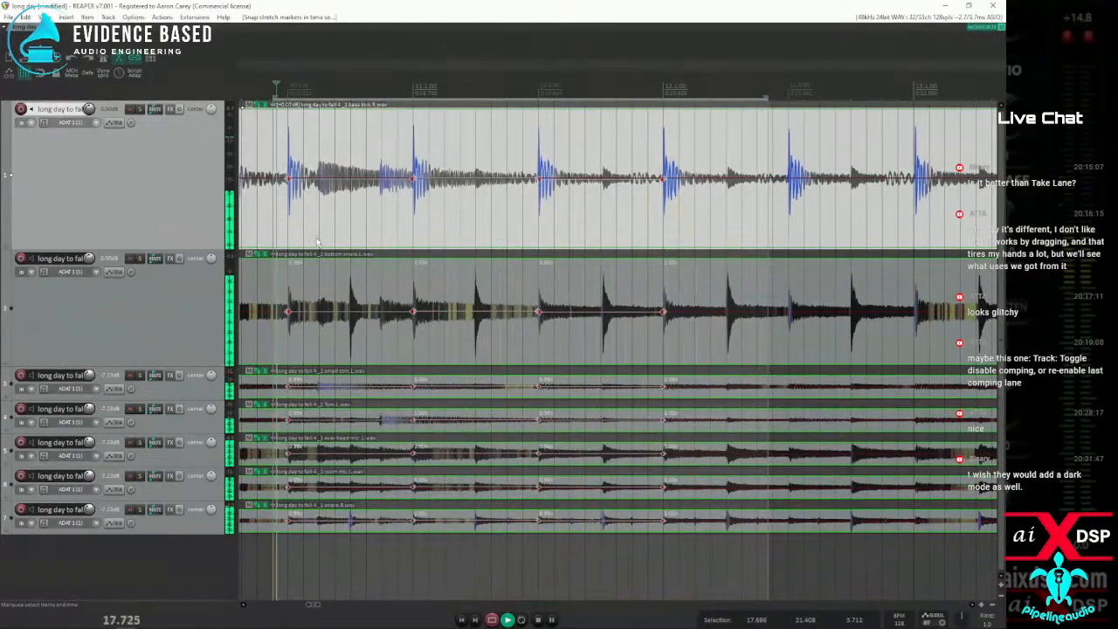
{"action": "key", "text": "space"}
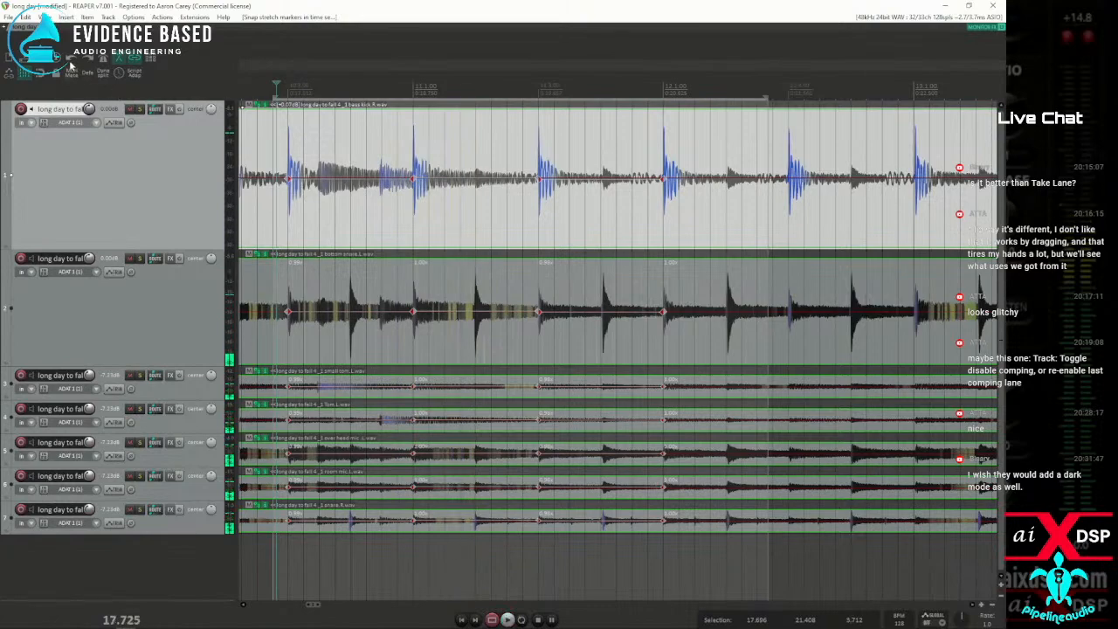
Select all seven drum items and check the pitch shift and stretch mode in their item properties without changing anything
{"action": "left_click_drag", "start_coordinate": [302, 160], "coordinate": [420, 555]}
{"action": "right_click", "coordinate": [332, 145]}
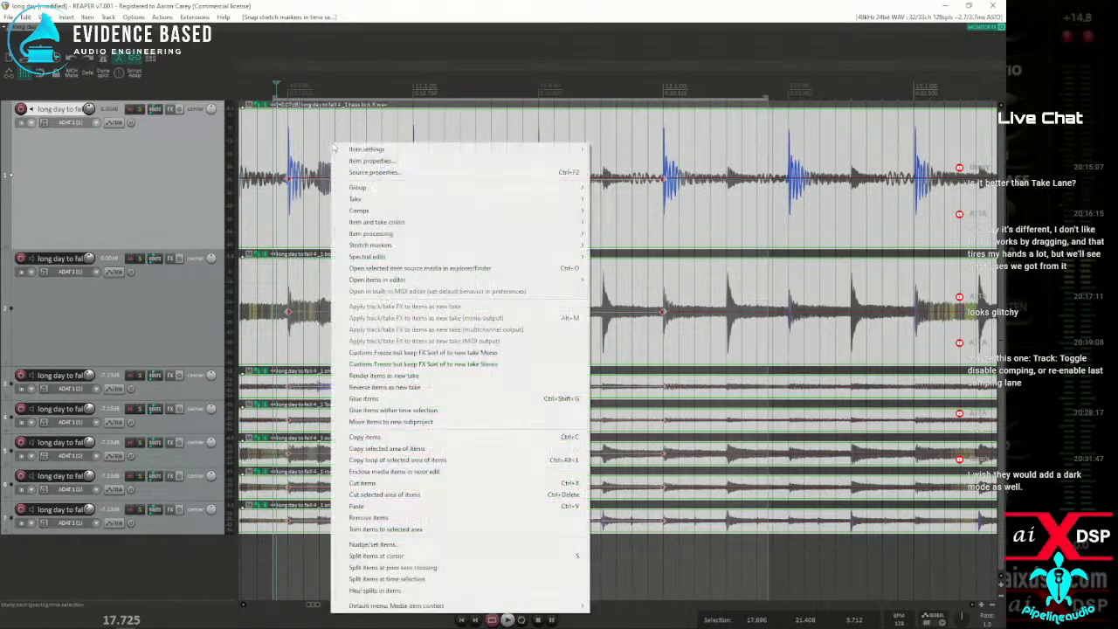
{"action": "mouse_move", "coordinate": [373, 150]}
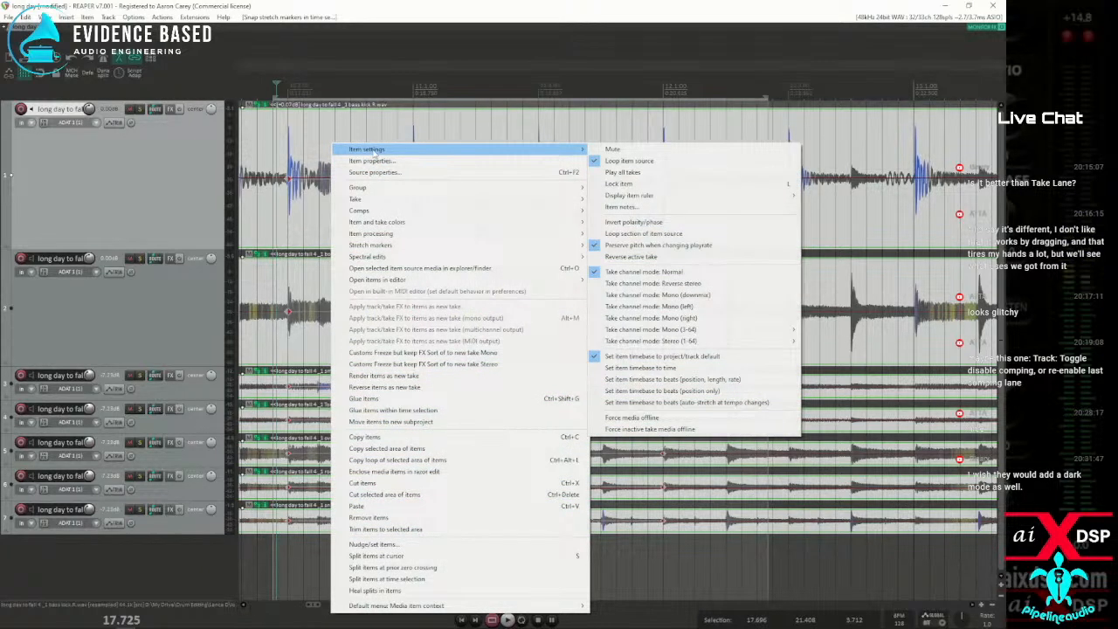
{"action": "left_click", "coordinate": [375, 162]}
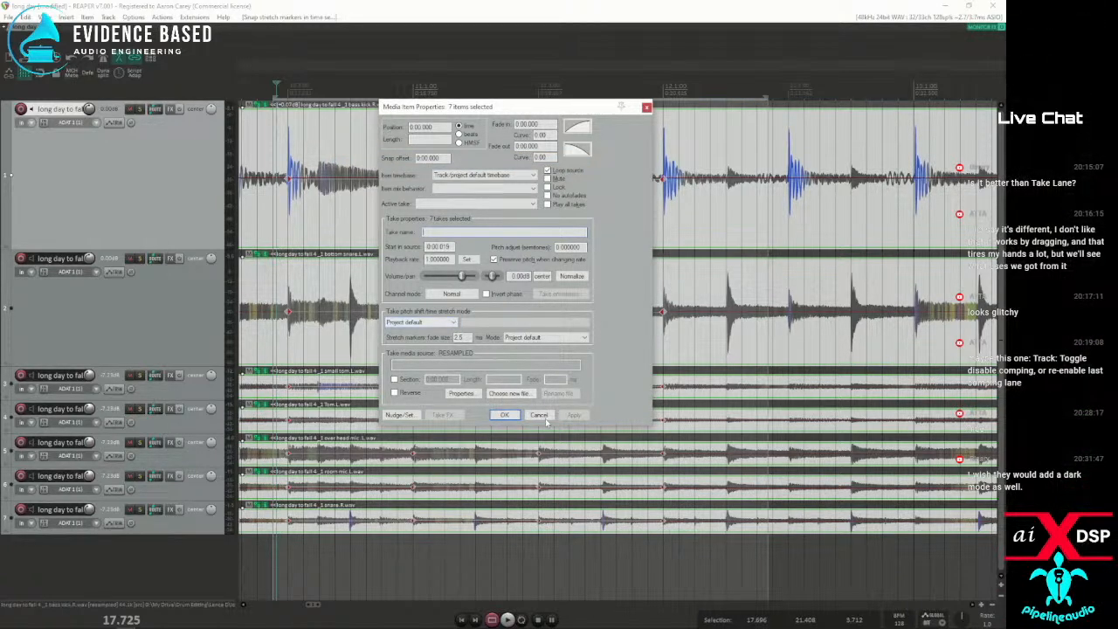
{"action": "left_click", "coordinate": [542, 417]}
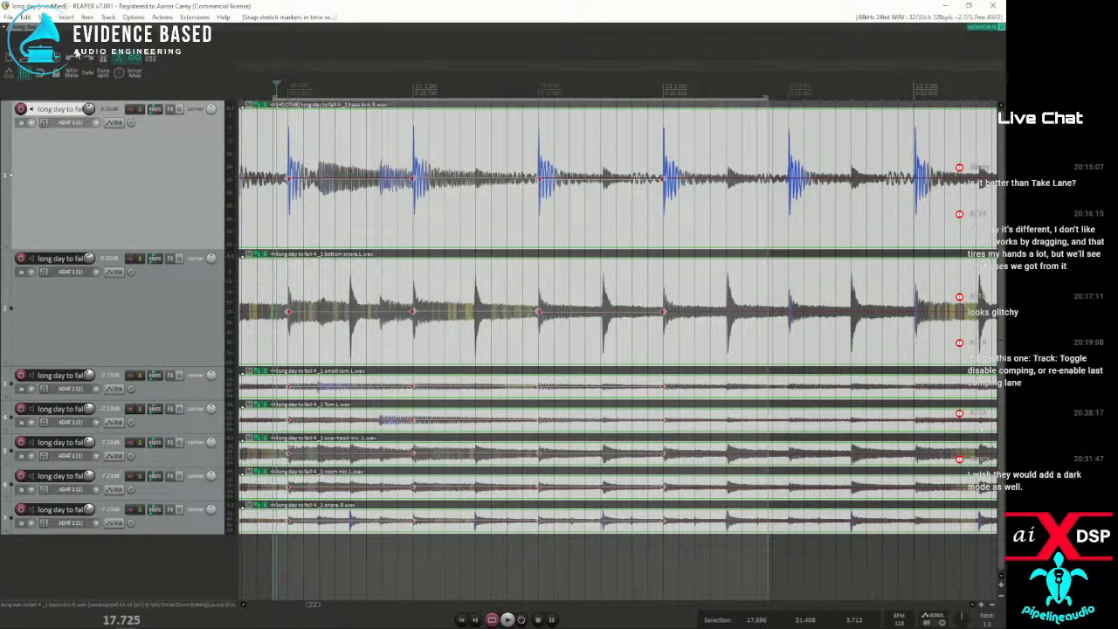
Set the project's default pitch shift mode to Simple windowed (fast)
{"action": "key", "text": "alt+Return"}
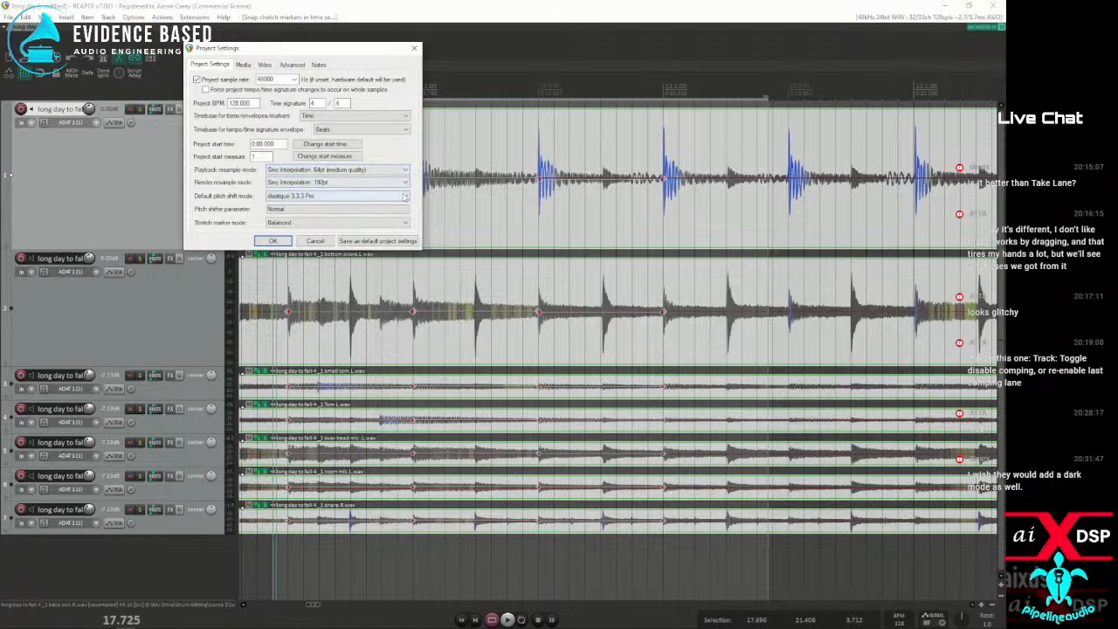
{"action": "left_click", "coordinate": [406, 197]}
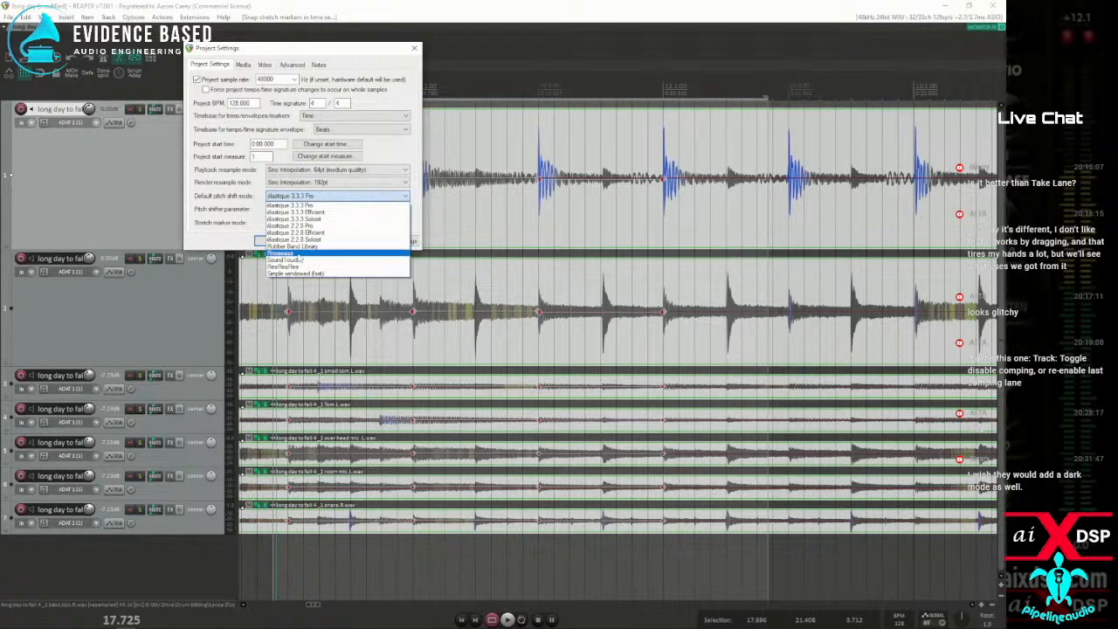
{"action": "left_click", "coordinate": [298, 274]}
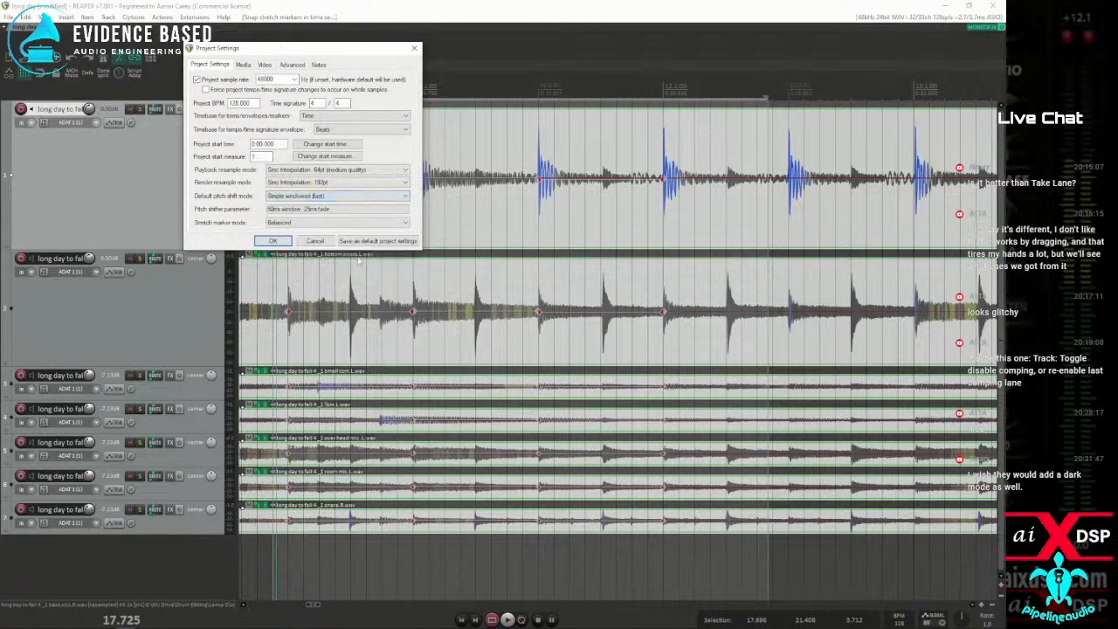
{"action": "left_click", "coordinate": [273, 240]}
Play the quantized drums twice from the middle of bar 10 to hear the changed pitch shift mode
{"action": "key", "text": "space"}
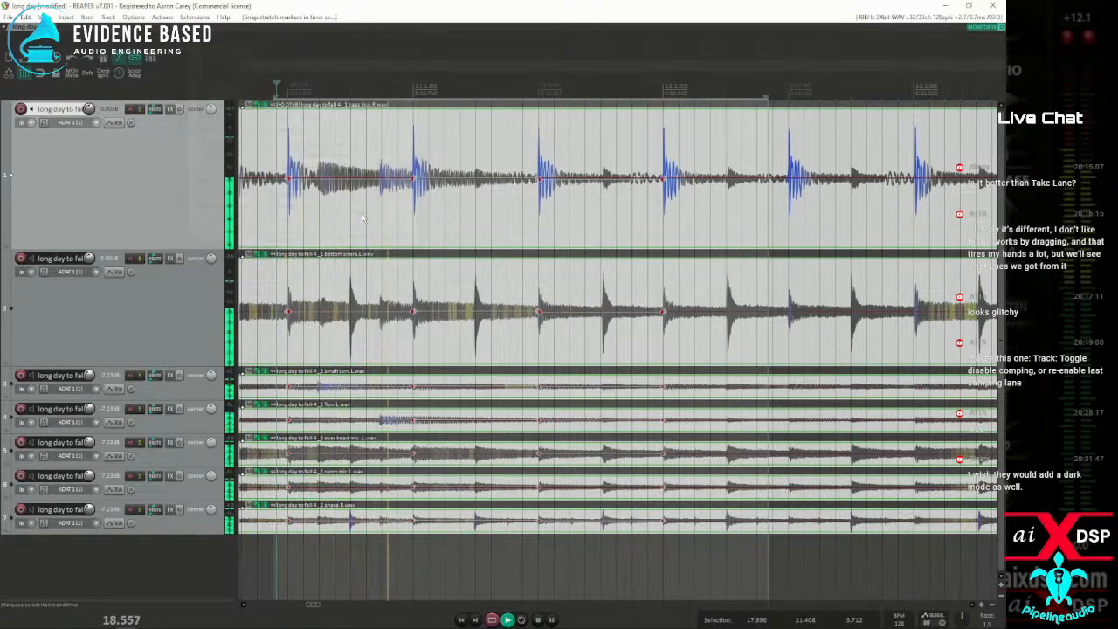
{"action": "key", "text": "space"}
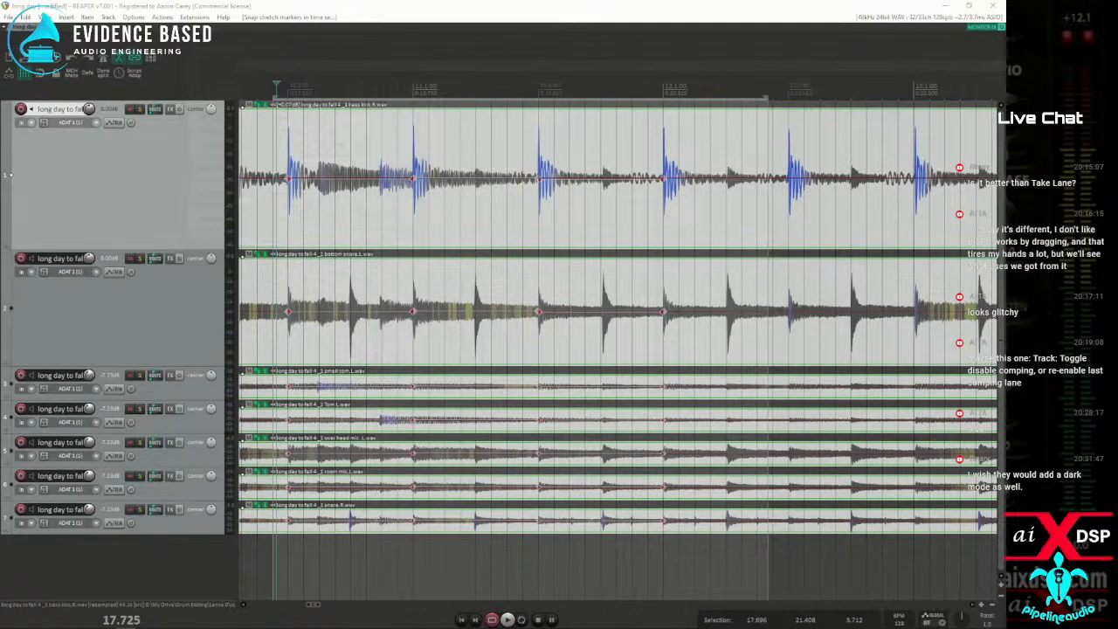
{"action": "key", "text": "space"}
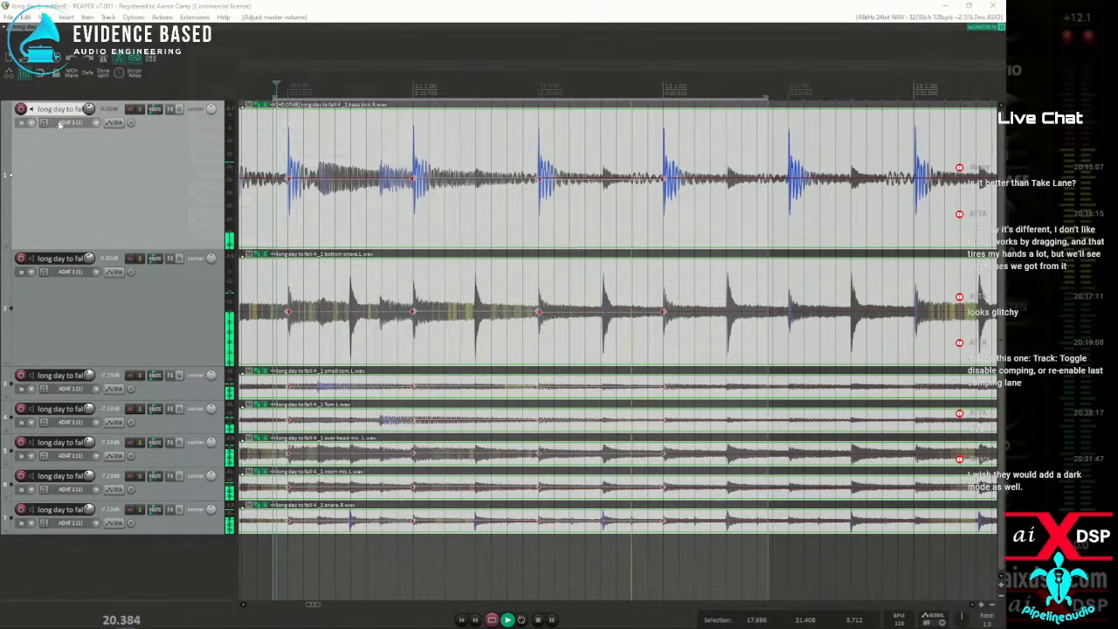
{"action": "key", "text": "space"}
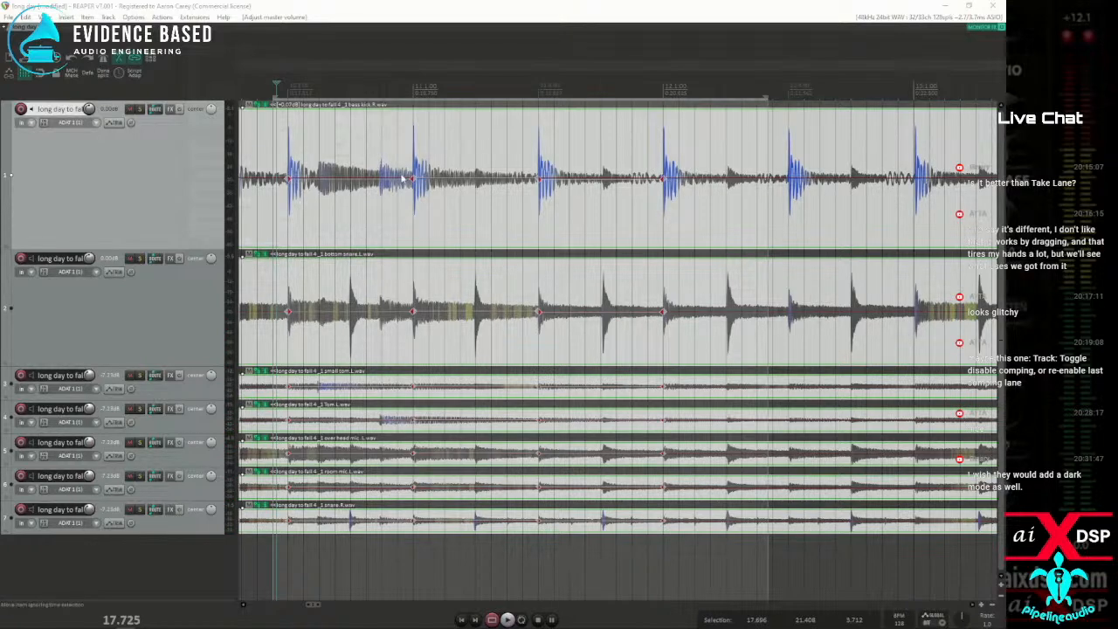
Add stretch markers at the kick transients from the middle of bar 12 to the start of bar 14
{"action": "scroll", "coordinate": [617, 208], "scroll_direction": "down", "scroll_amount": 2}
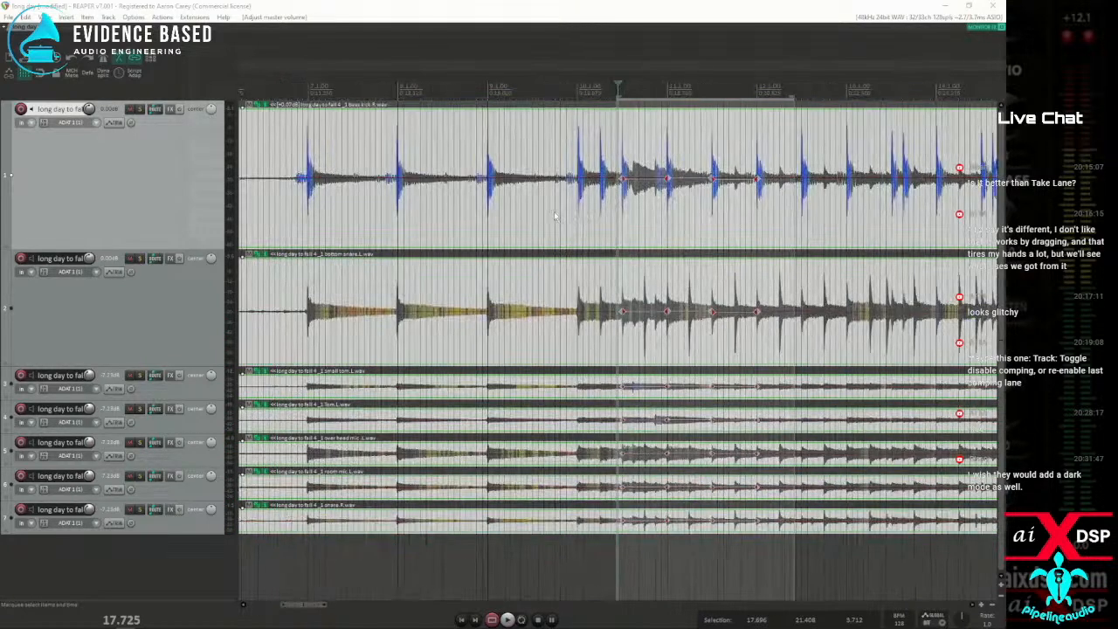
{"action": "key", "text": "alt+g"}
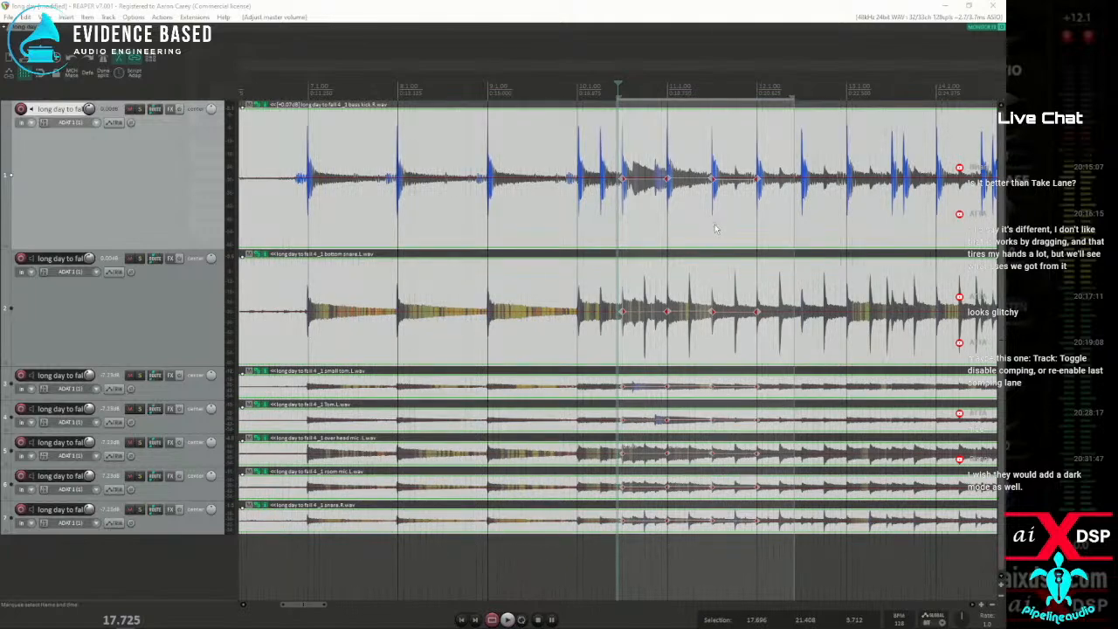
{"action": "left_click", "coordinate": [727, 229]}
{"action": "scroll", "coordinate": [682, 229], "scroll_direction": "up", "scroll_amount": 3}
{"action": "scroll", "coordinate": [669, 229], "scroll_direction": "down", "scroll_amount": 1}
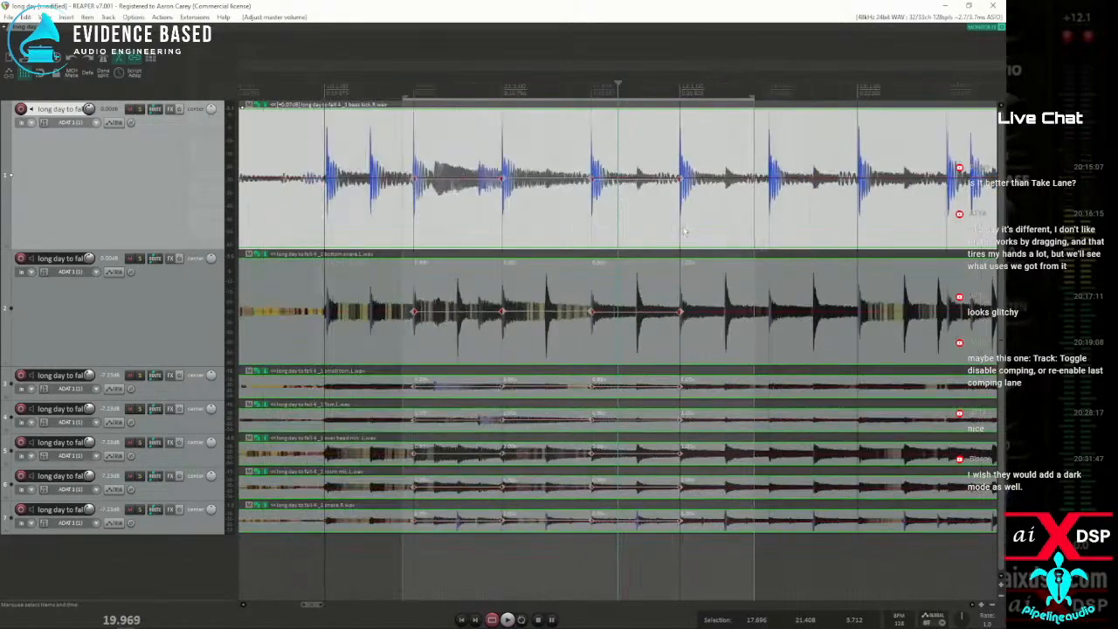
{"action": "left_click", "coordinate": [761, 231]}
{"action": "key", "text": "Tab"}
{"action": "key", "text": "shift+w"}
{"action": "scroll", "coordinate": [758, 225], "scroll_direction": "up", "scroll_amount": 2}
{"action": "key", "text": "Tab"}
{"action": "key", "text": "shift+w"}
{"action": "key", "text": "Tab"}
{"action": "key", "text": "shift+w"}
{"action": "key", "text": "Tab"}
{"action": "key", "text": "shift+w"}
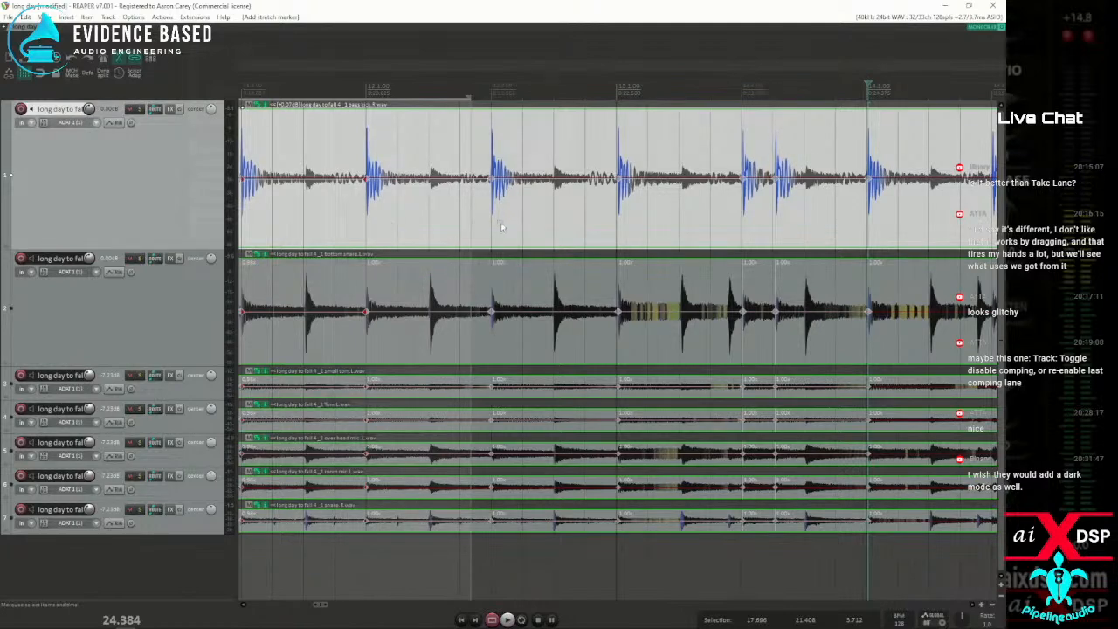
Select the range from mid bar 12 to just past bar 14's start, snap its stretch markers to the grid, and play it
{"action": "left_click_drag", "start_coordinate": [482, 223], "coordinate": [913, 234]}
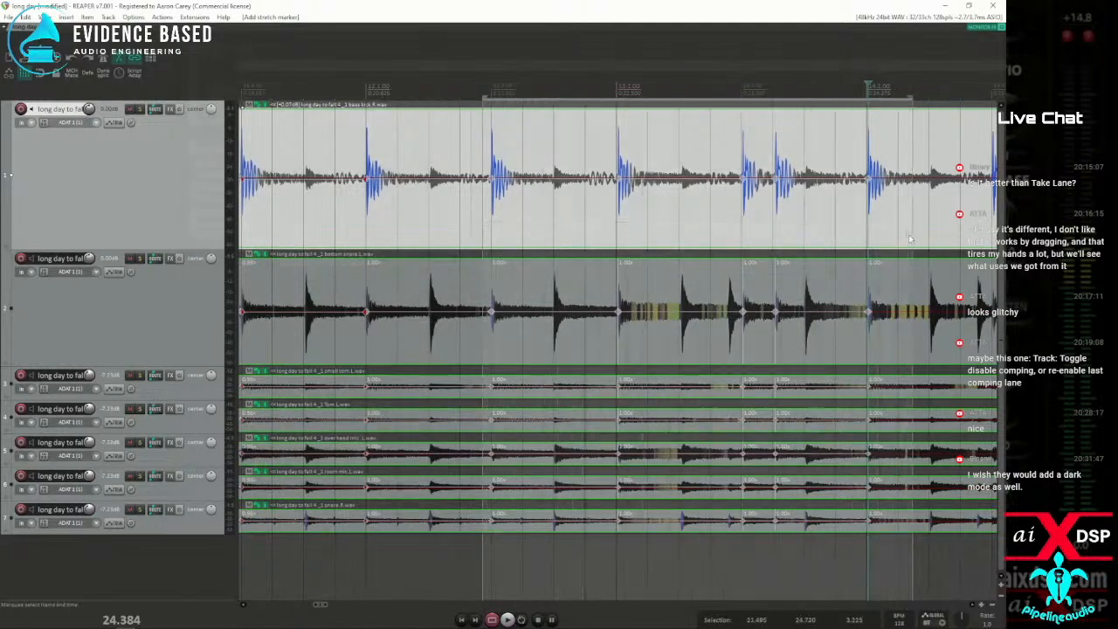
{"action": "key", "text": "q"}
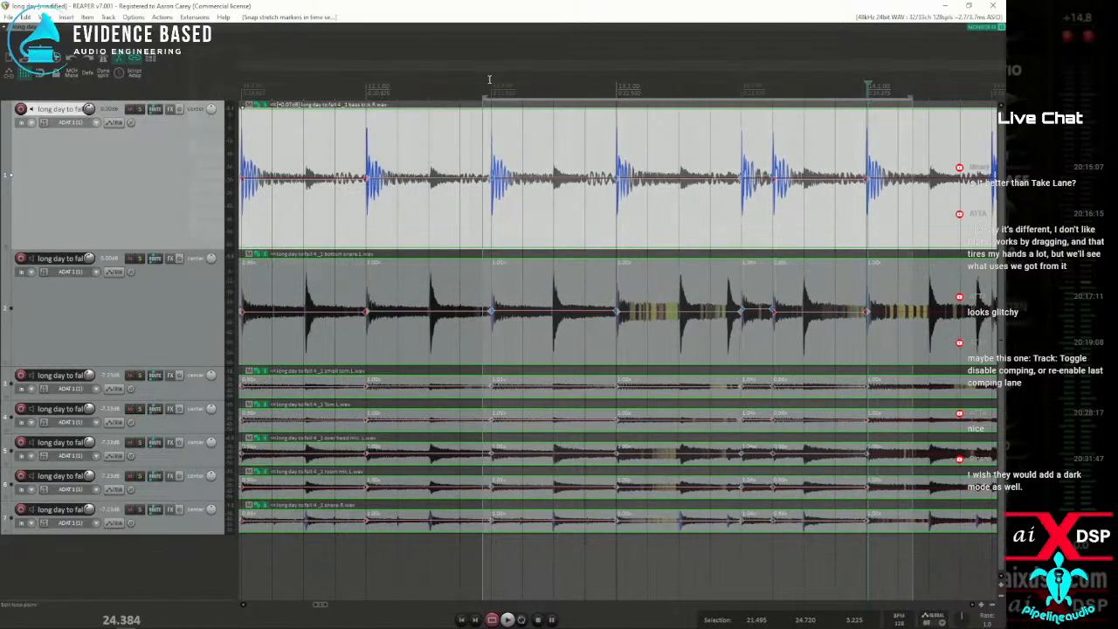
{"action": "left_click", "coordinate": [489, 80]}
{"action": "key", "text": "space"}
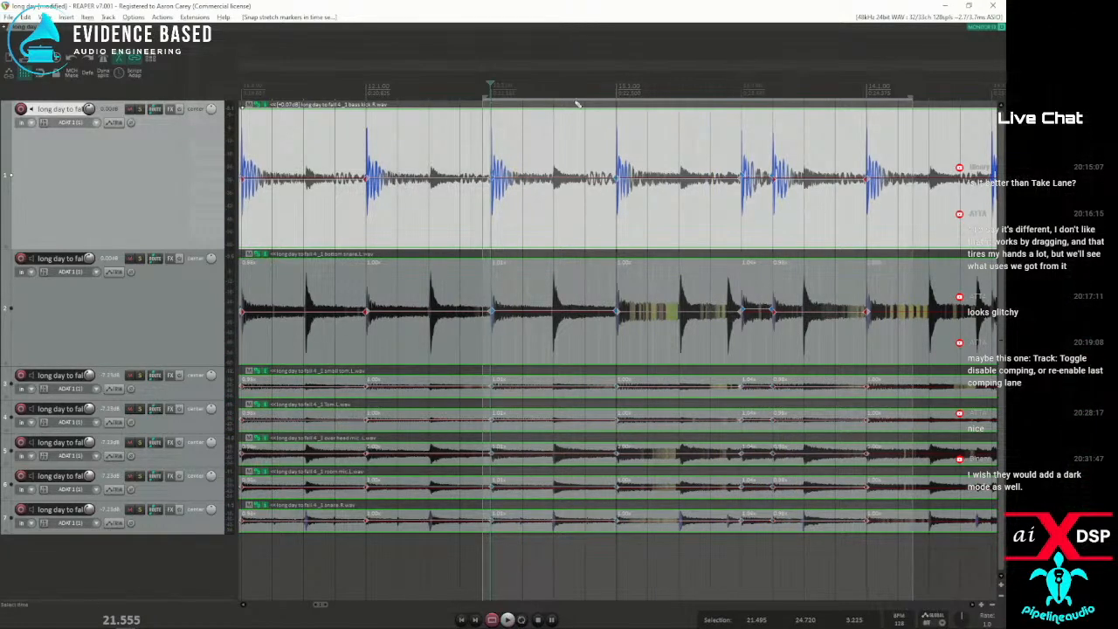
Undo the last stretch marker snapping and play the same passage from the middle of bar 12 for comparison
{"action": "key", "text": "ctrl+z"}
{"action": "key", "text": "space"}
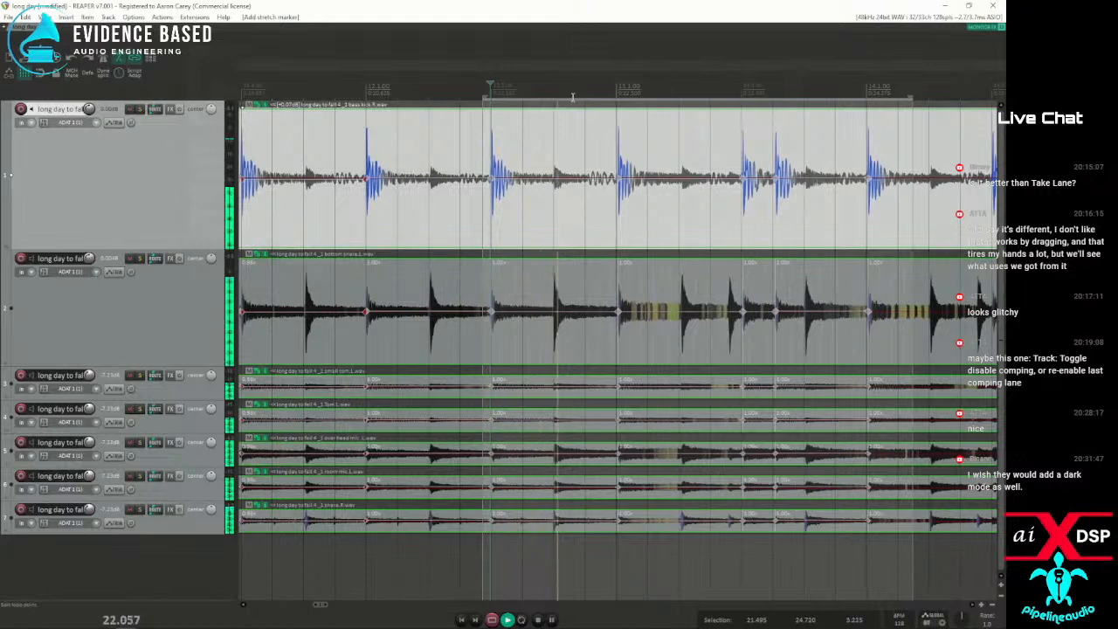
{"action": "key", "text": "space"}
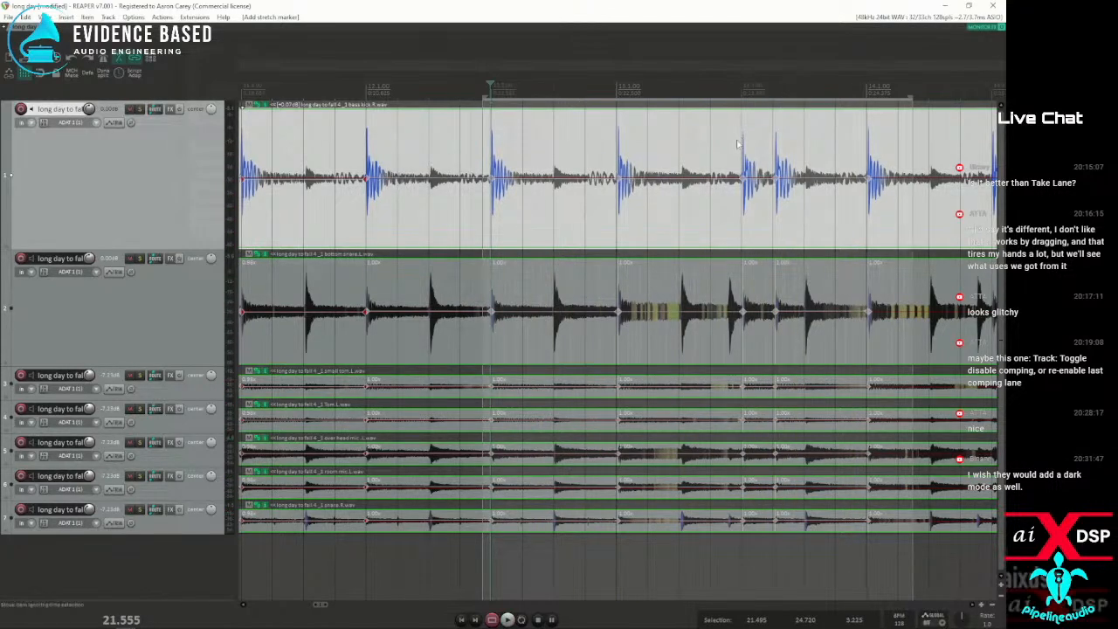
Add stretch markers at each kick transient from the middle of bar 14 through the second half of bar 17
{"action": "scroll", "coordinate": [739, 138], "scroll_direction": "down", "scroll_amount": 3}
{"action": "left_click", "coordinate": [850, 216]}
{"action": "key", "text": "Tab"}
{"action": "key", "text": "shift+w"}
{"action": "key", "text": "Tab"}
{"action": "key", "text": "shift+w"}
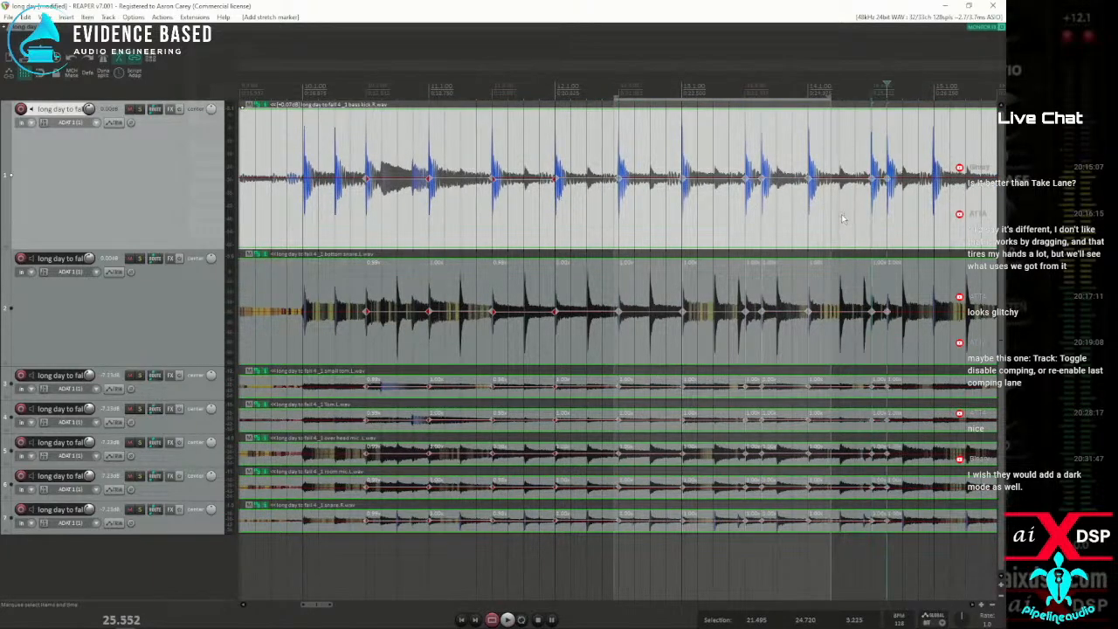
{"action": "key", "text": "Tab"}
{"action": "key", "text": "shift+w"}
{"action": "key", "text": "Tab"}
{"action": "key", "text": "shift+w"}
{"action": "key", "text": "Tab"}
{"action": "key", "text": "shift+w"}
{"action": "key", "text": "Tab"}
{"action": "key", "text": "shift+w"}
{"action": "key", "text": "Tab"}
{"action": "key", "text": "shift+w"}
{"action": "key", "text": "Tab"}
{"action": "key", "text": "shift+w"}
{"action": "key", "text": "Tab"}
{"action": "key", "text": "shift+w"}
{"action": "key", "text": "Tab"}
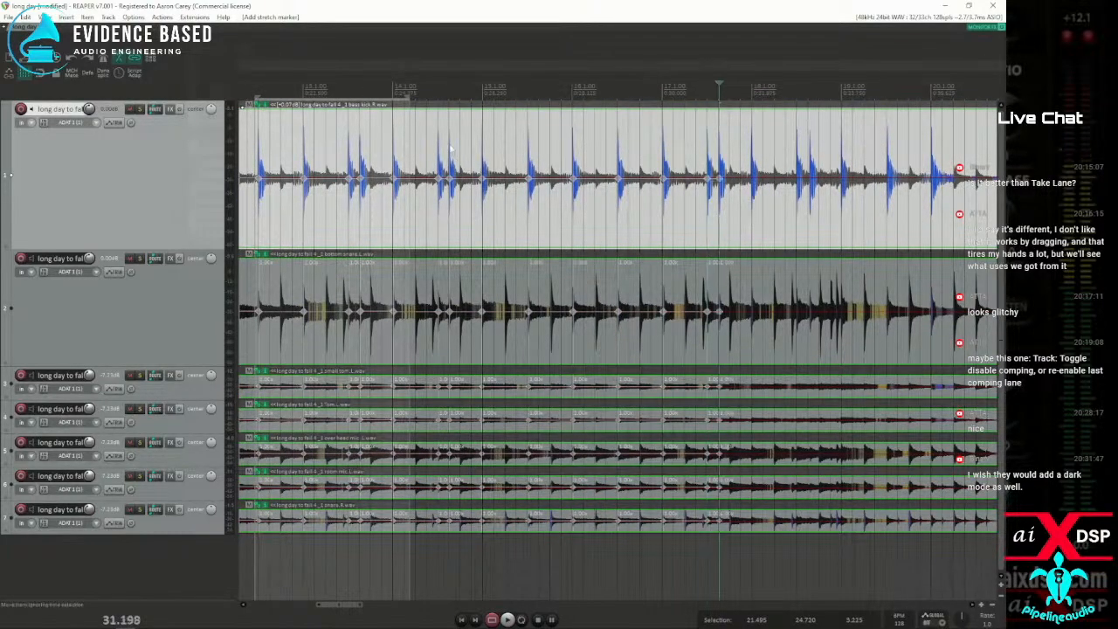
Snap the stretch markers from just before bar 15 to the second half of bar 17 to the grid and play that range
{"action": "left_click_drag", "start_coordinate": [477, 88], "coordinate": [738, 114]}
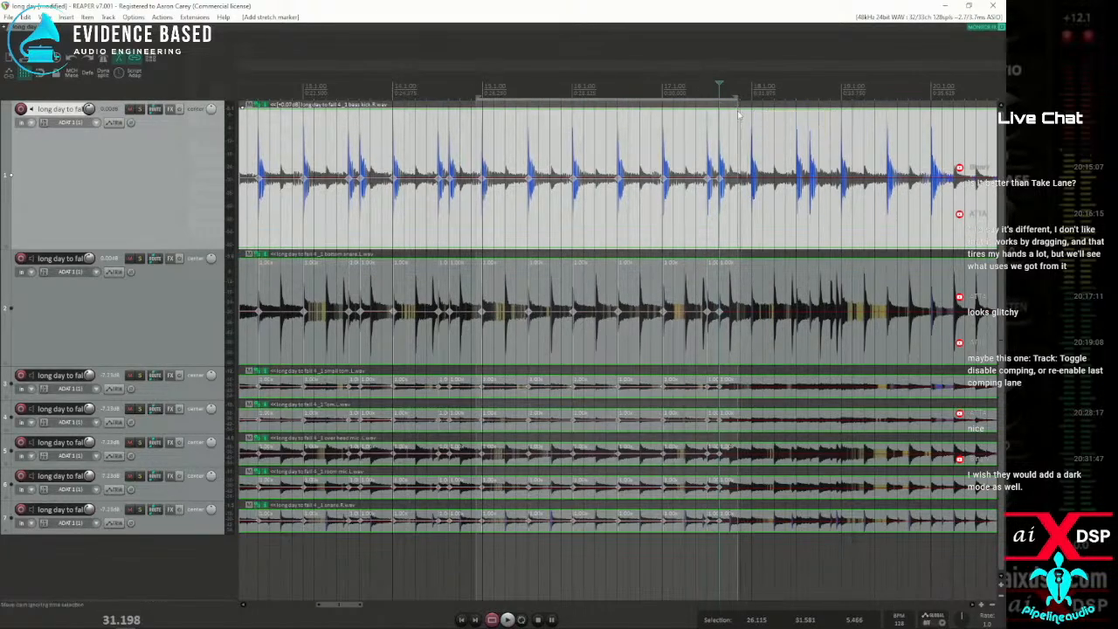
{"action": "key", "text": "q"}
{"action": "left_click", "coordinate": [473, 87]}
{"action": "key", "text": "space"}
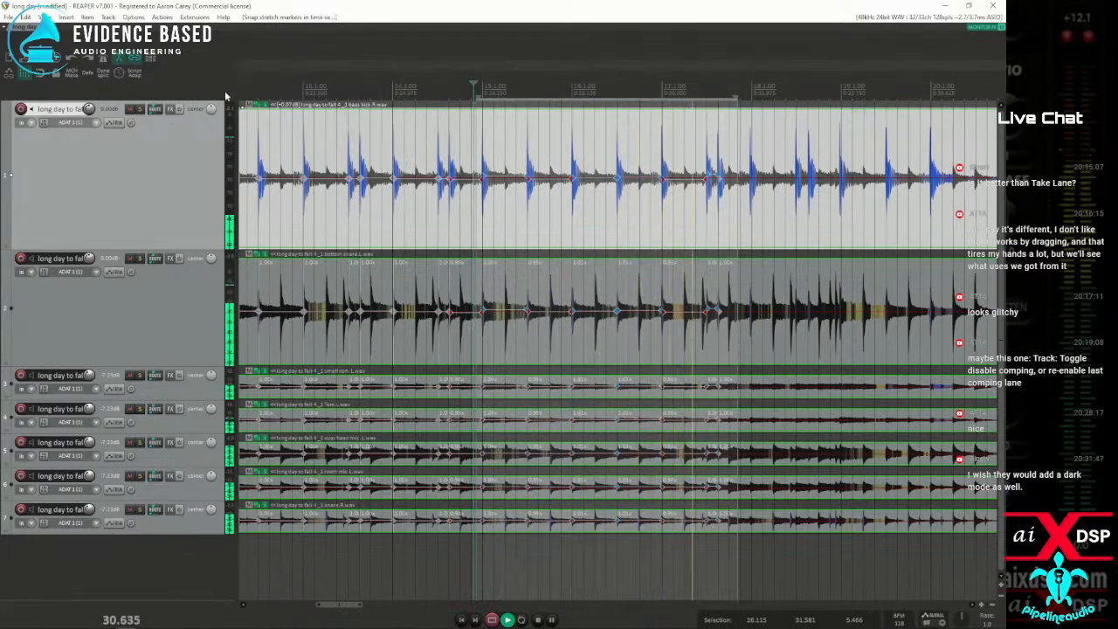
{"action": "key", "text": "space"}
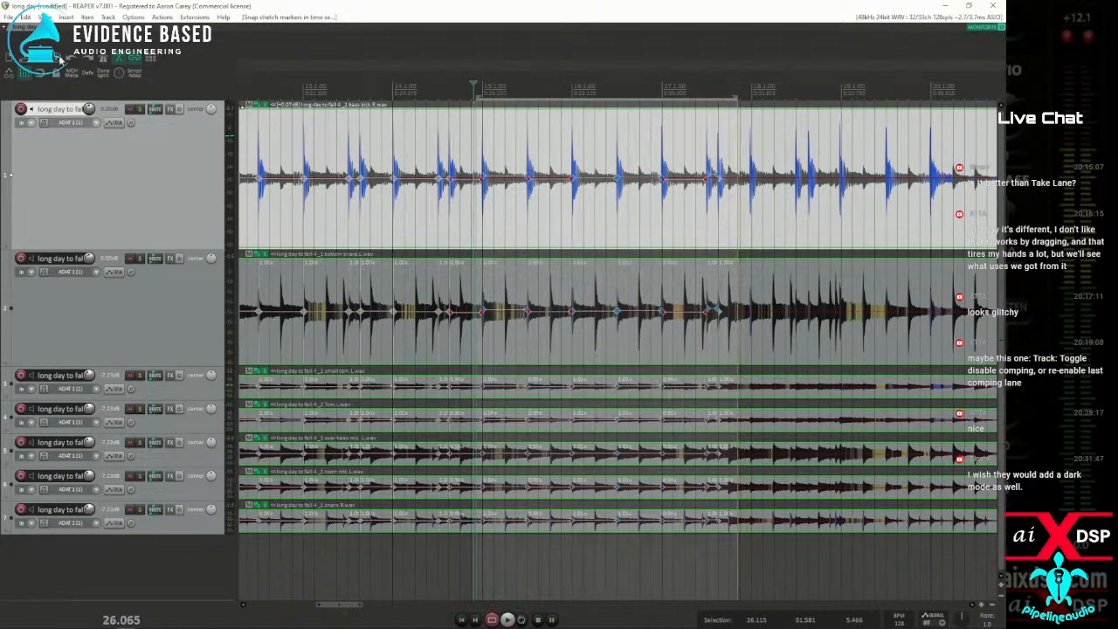
Set the project's default pitch shift mode to SoundTouch and play the quantized passage from just before bar 15
{"action": "key", "text": "alt+Return"}
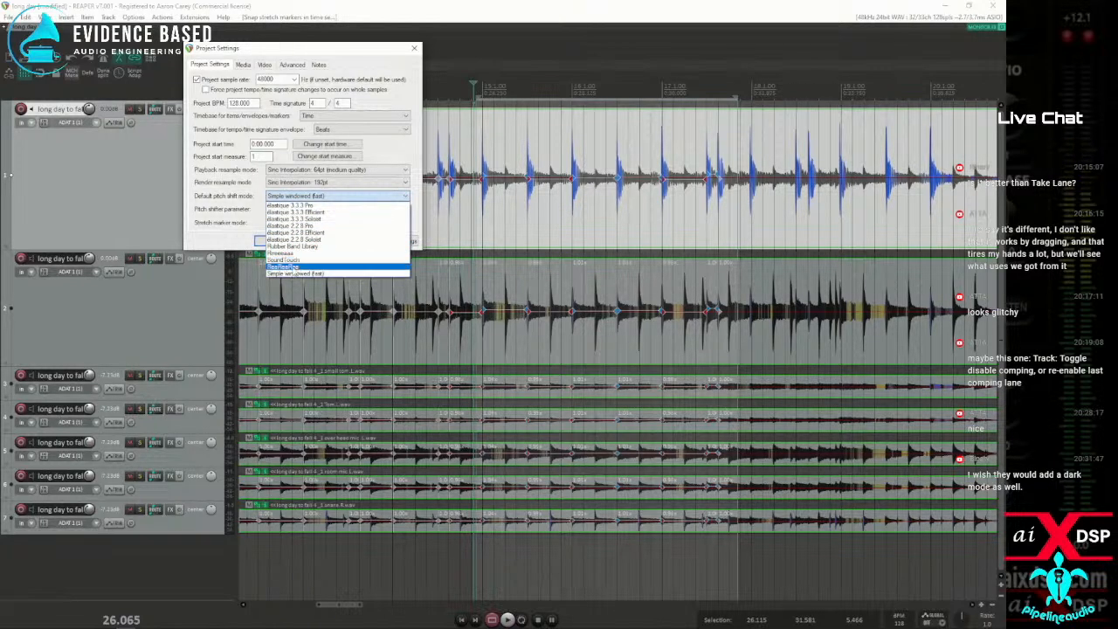
{"action": "left_click", "coordinate": [294, 260]}
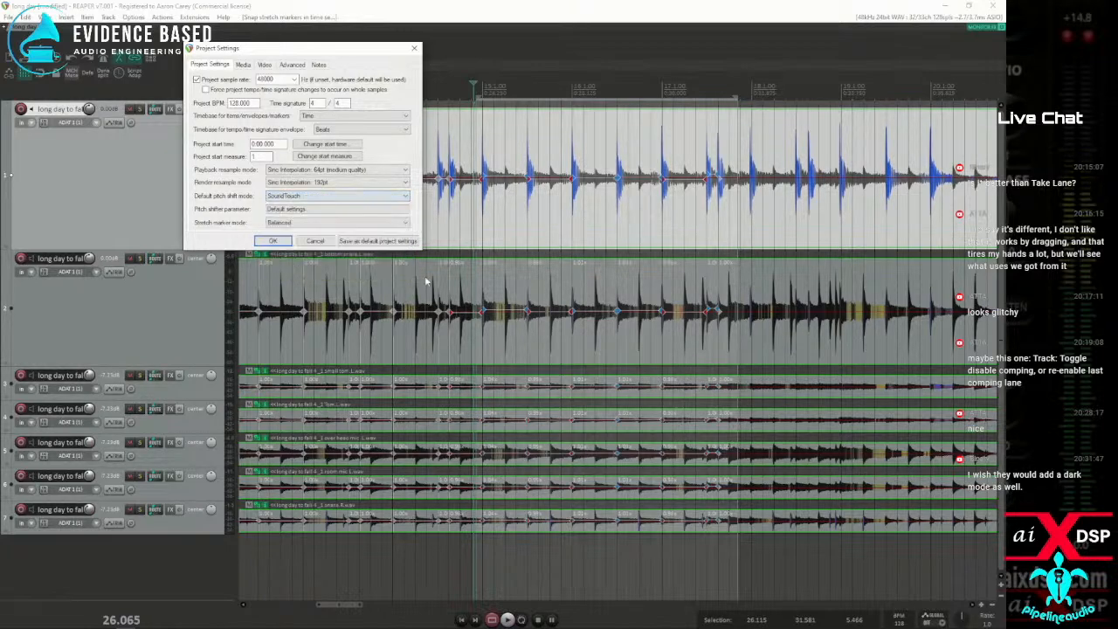
{"action": "left_click", "coordinate": [273, 241]}
{"action": "key", "text": "space"}
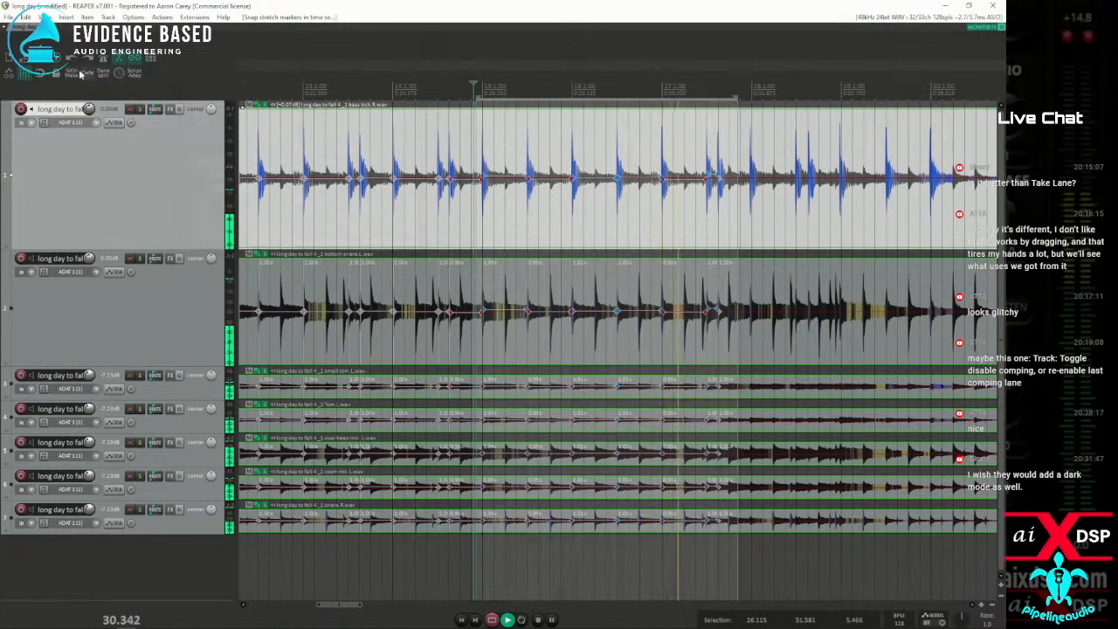
{"action": "key", "text": "space"}
{"action": "key", "text": "space"}
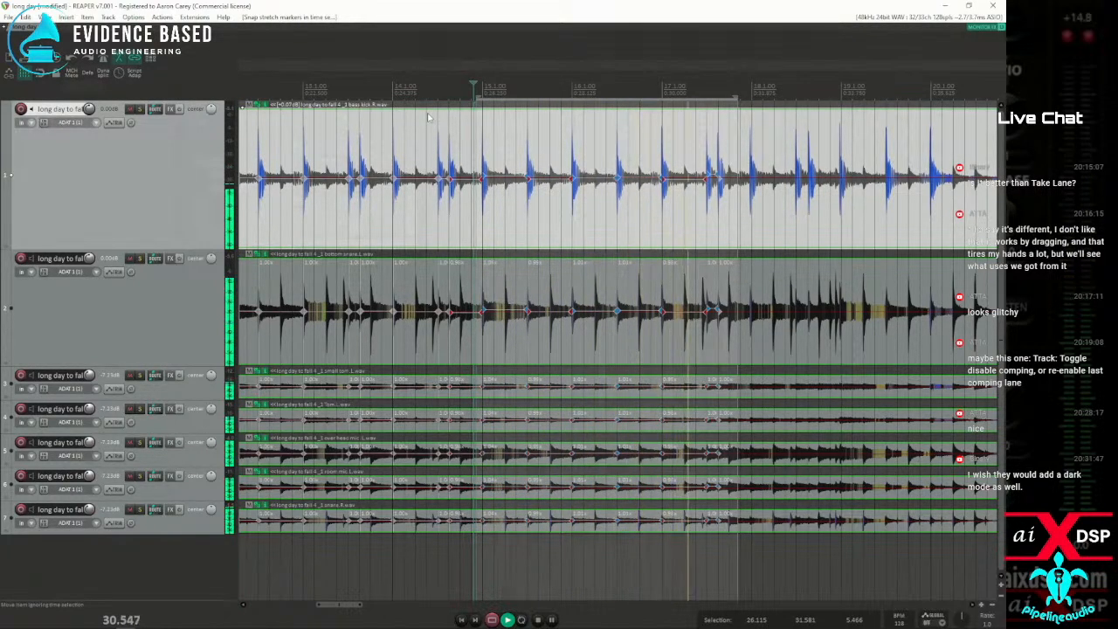
{"action": "key", "text": "space"}
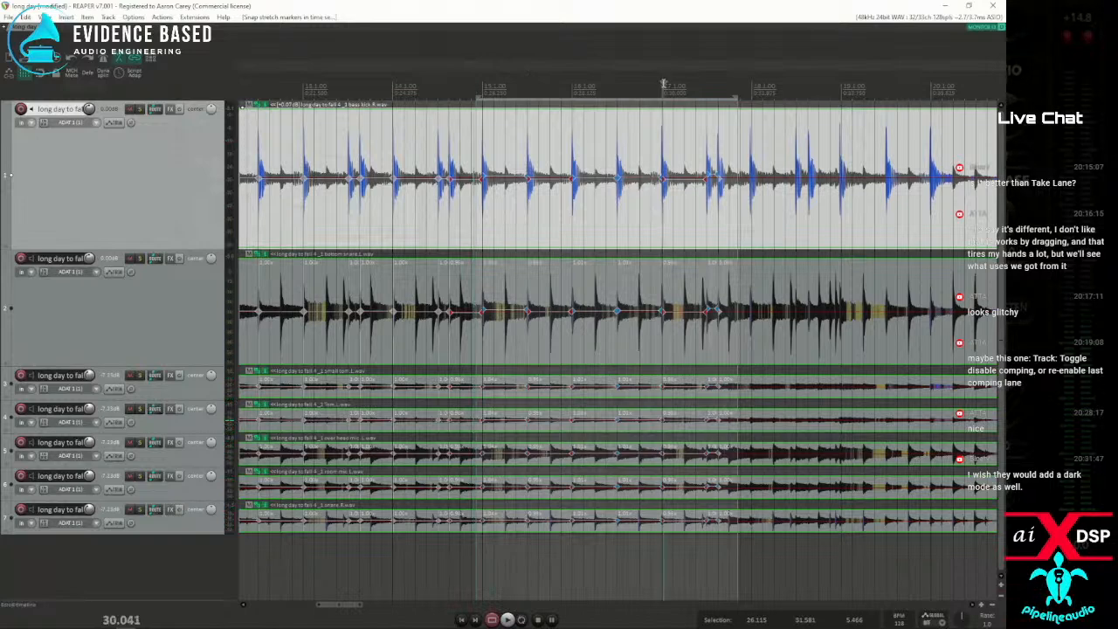
Play the passage in bar 17, then select from the second half of bar 16 to bar 18 for closer listening
{"action": "left_click_drag", "start_coordinate": [658, 91], "coordinate": [741, 93]}
{"action": "key", "text": "space"}
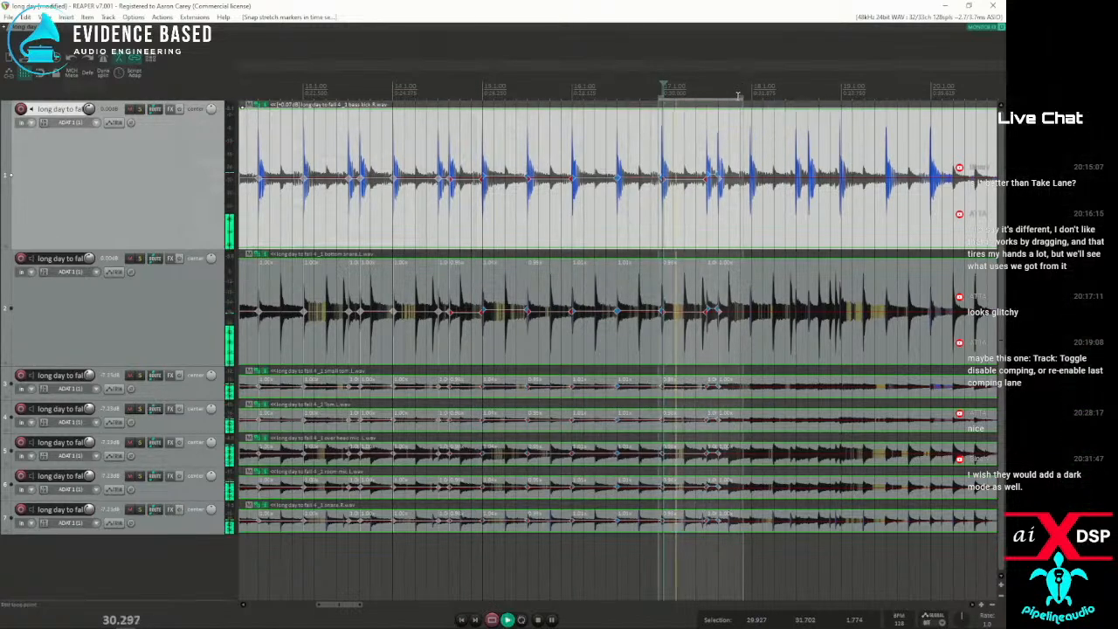
{"action": "key", "text": "space"}
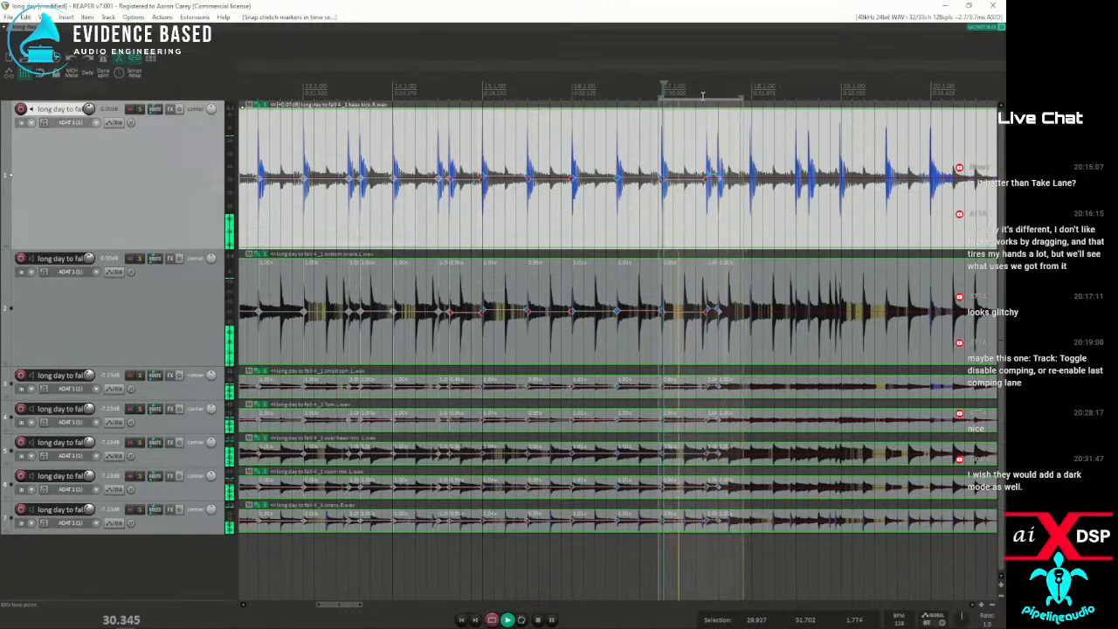
{"action": "key", "text": "space"}
{"action": "left_click_drag", "start_coordinate": [628, 91], "coordinate": [751, 91]}
{"action": "key", "text": "space"}
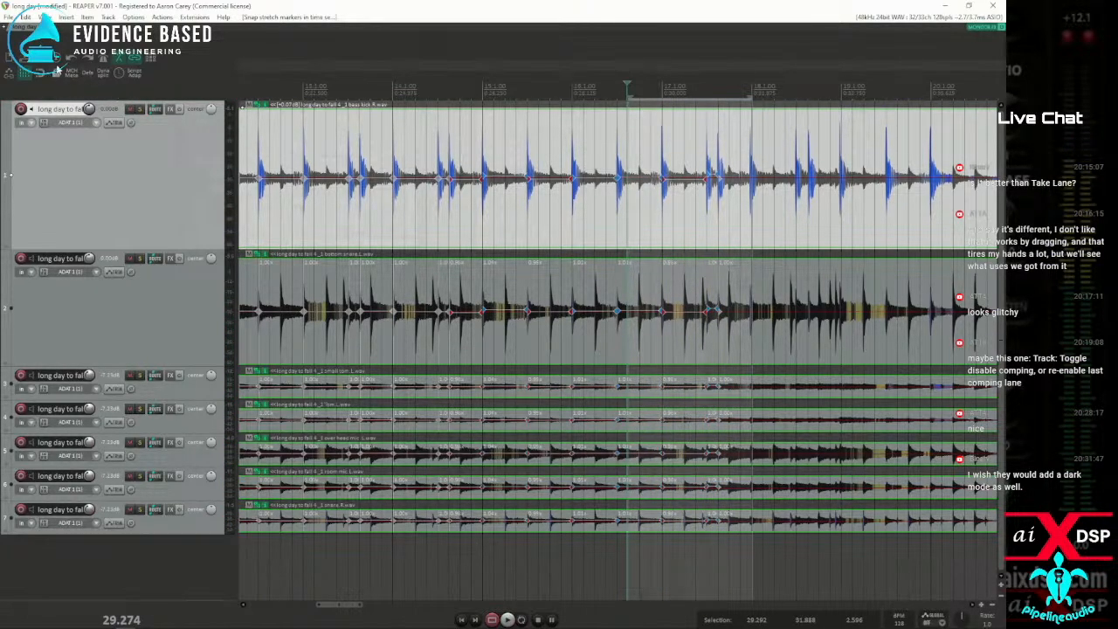
Set the project's default pitch shift mode to élastique 3.3.3 Efficient and play from the second half of bar 16
{"action": "key", "text": "alt+Return"}
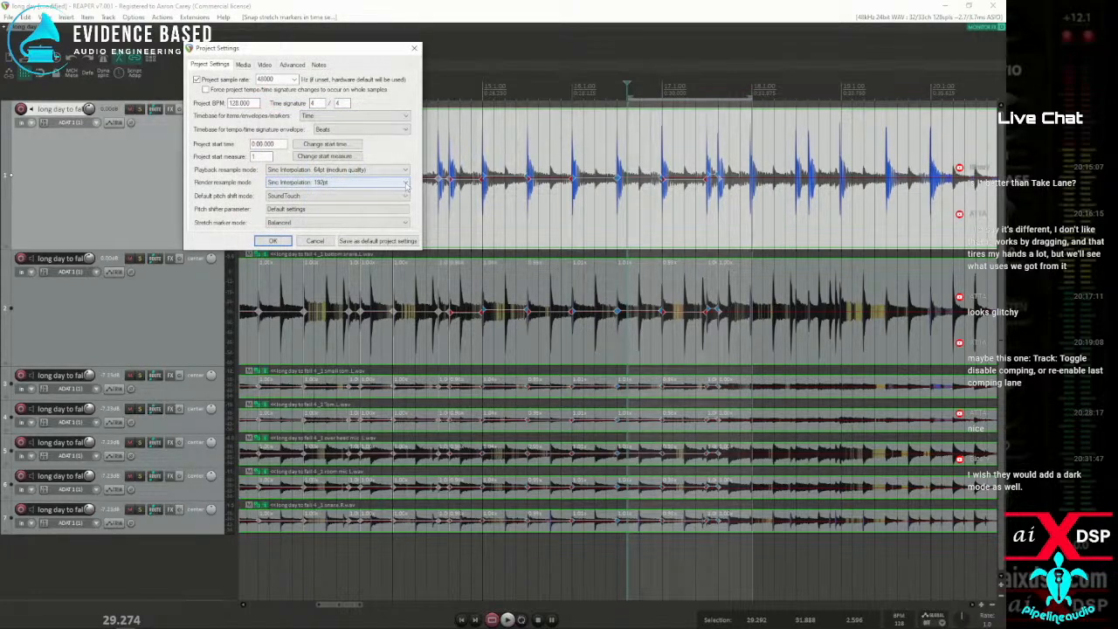
{"action": "left_click", "coordinate": [406, 196]}
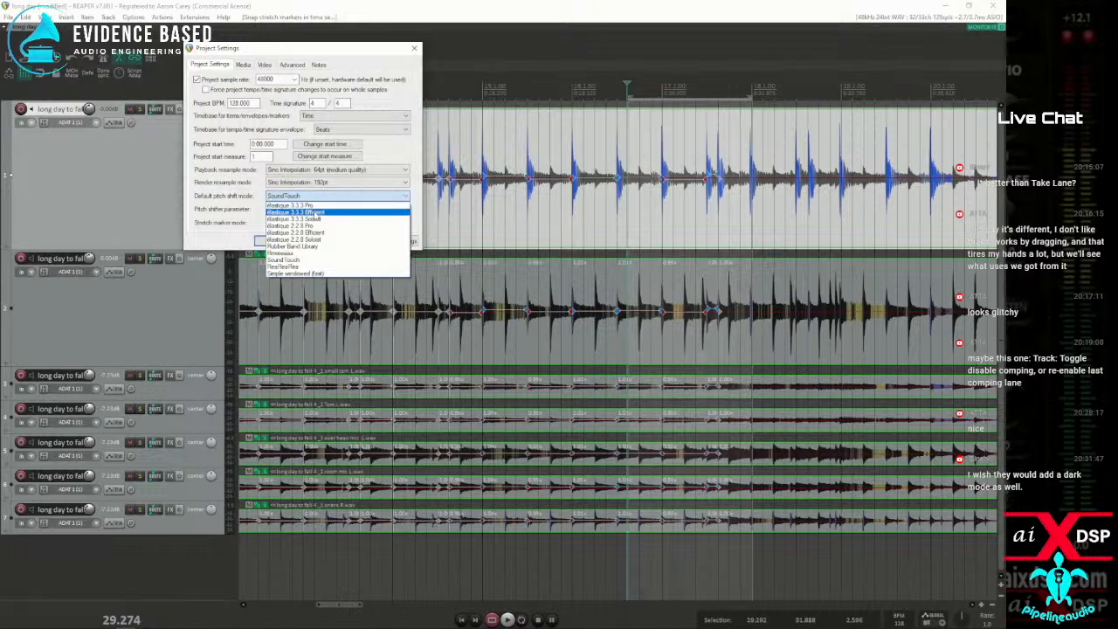
{"action": "left_click", "coordinate": [392, 215]}
{"action": "left_click", "coordinate": [272, 242]}
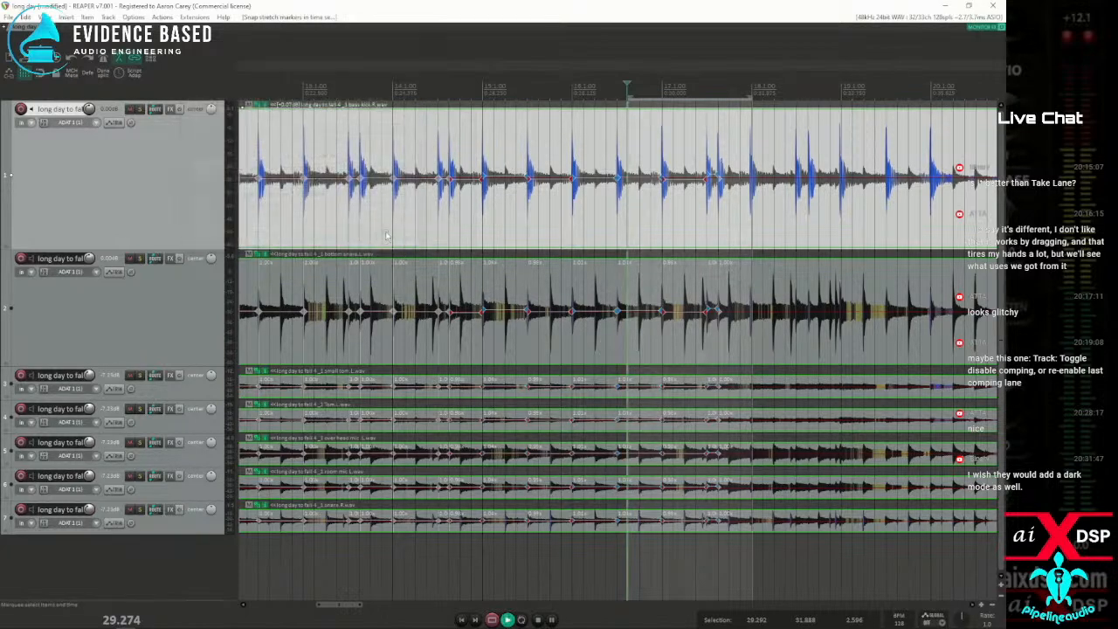
{"action": "key", "text": "space"}
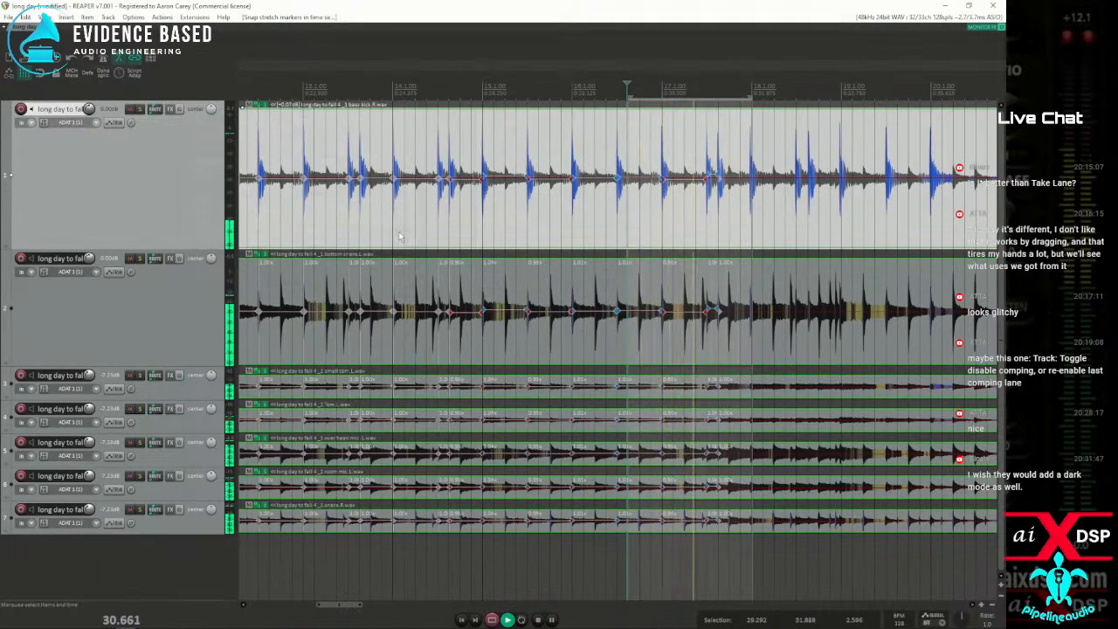
Examine the bottom snare waveform around the double kick in bar 17 and replay from the second half of bar 16
{"action": "left_click", "coordinate": [709, 330]}
{"action": "scroll", "coordinate": [690, 330], "scroll_direction": "up", "scroll_amount": 5}
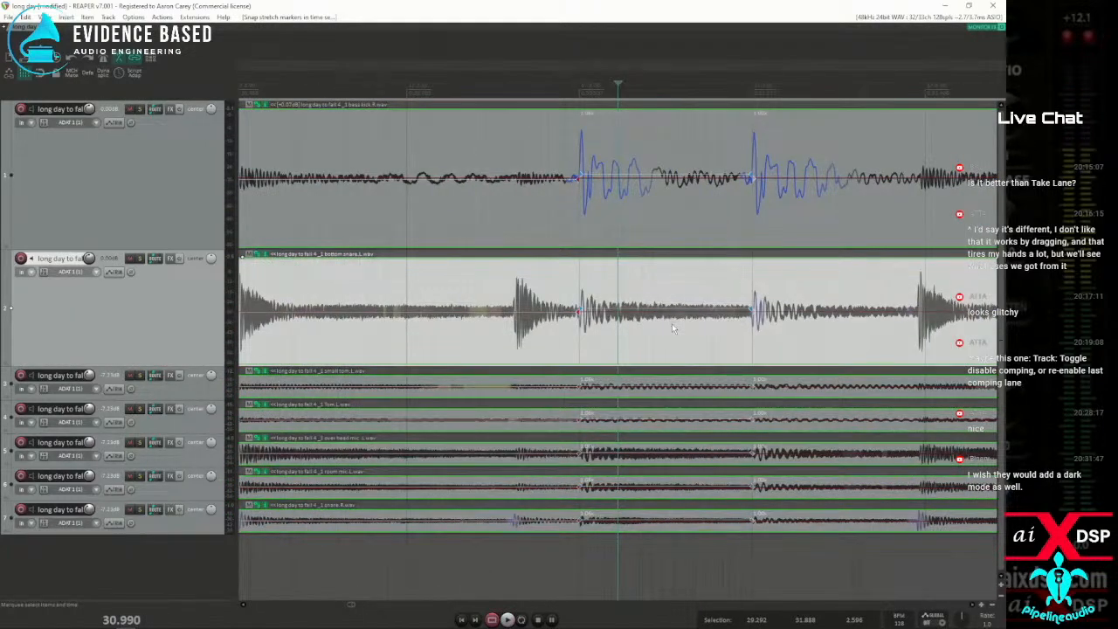
{"action": "scroll", "coordinate": [671, 324], "scroll_direction": "down", "scroll_amount": 3}
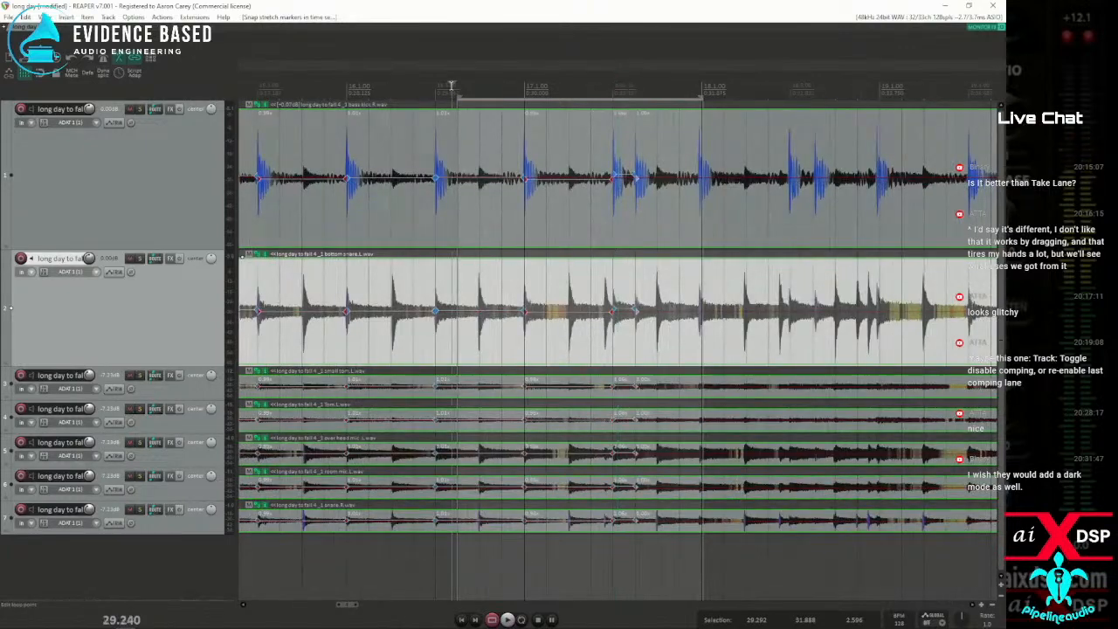
{"action": "key", "text": "space"}
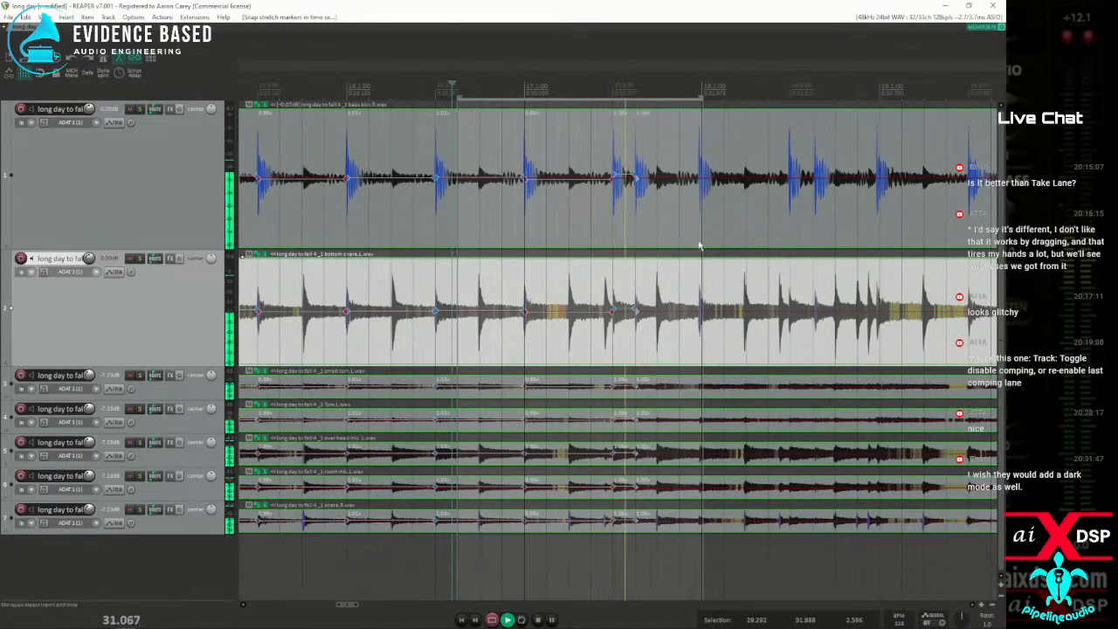
{"action": "key", "text": "space"}
Play the opening drum hits from just before bar 7
{"action": "scroll", "coordinate": [699, 244], "scroll_direction": "down", "scroll_amount": 5}
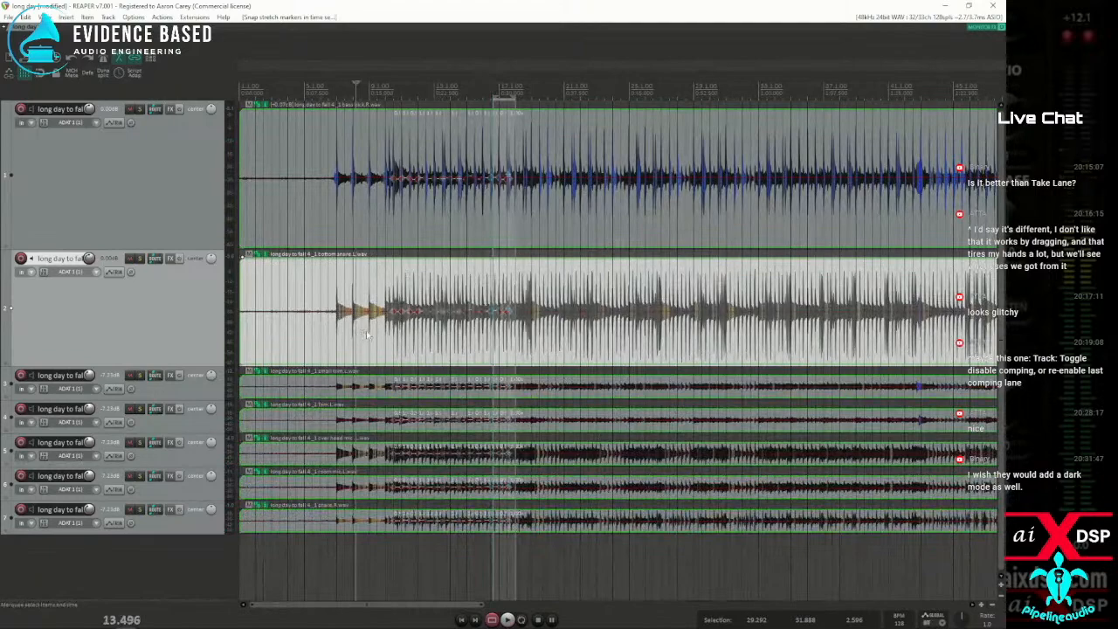
{"action": "scroll", "coordinate": [495, 291], "scroll_direction": "up", "scroll_amount": 5}
{"action": "left_click", "coordinate": [446, 91]}
{"action": "key", "text": "space"}
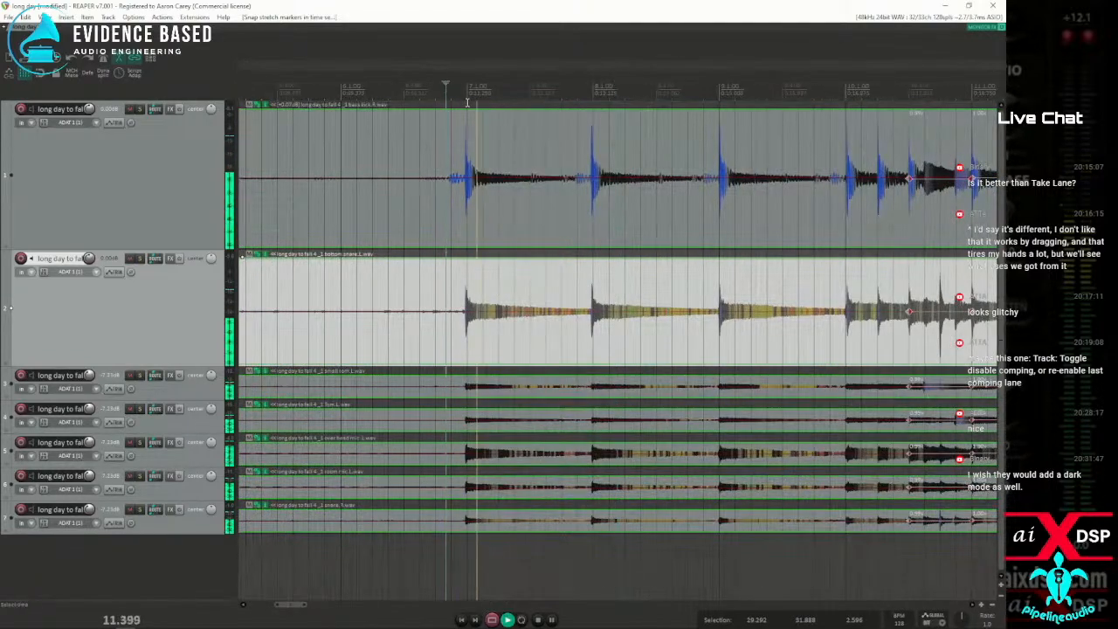
{"action": "key", "text": "space"}
Add stretch markers at the kick transients at the starts of bars 7, 8, 9 and 10
{"action": "left_click", "coordinate": [449, 201]}
{"action": "key", "text": "Tab"}
{"action": "key", "text": "shift+w"}
{"action": "key", "text": "Tab"}
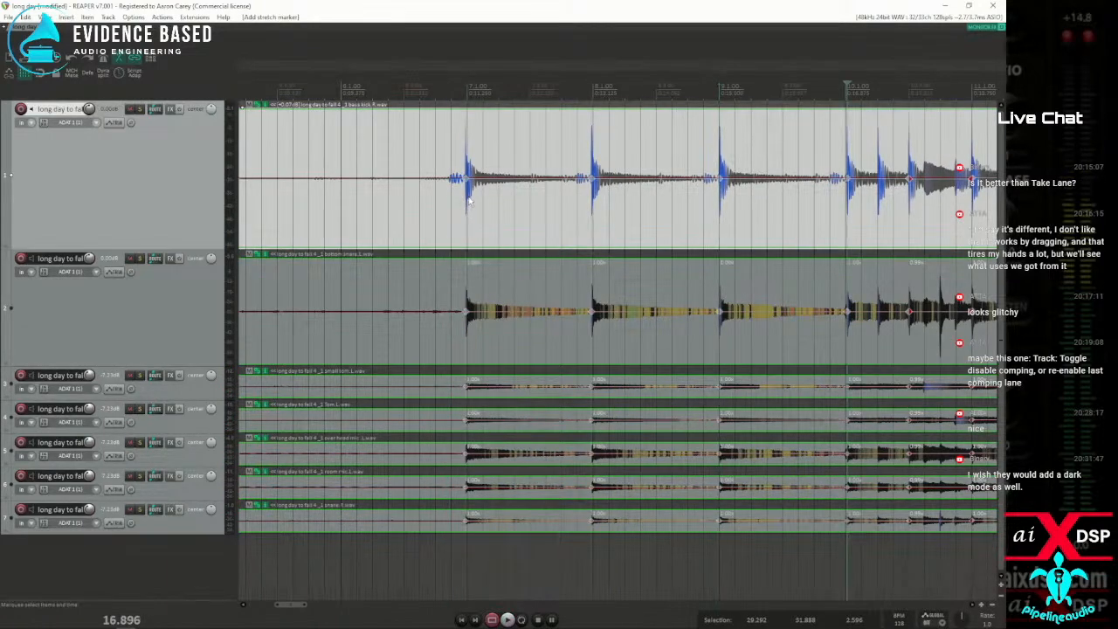
Snap the stretch markers from just before bar 7 to just past bar 10's start to the grid and play the result
{"action": "left_click_drag", "start_coordinate": [433, 206], "coordinate": [874, 237]}
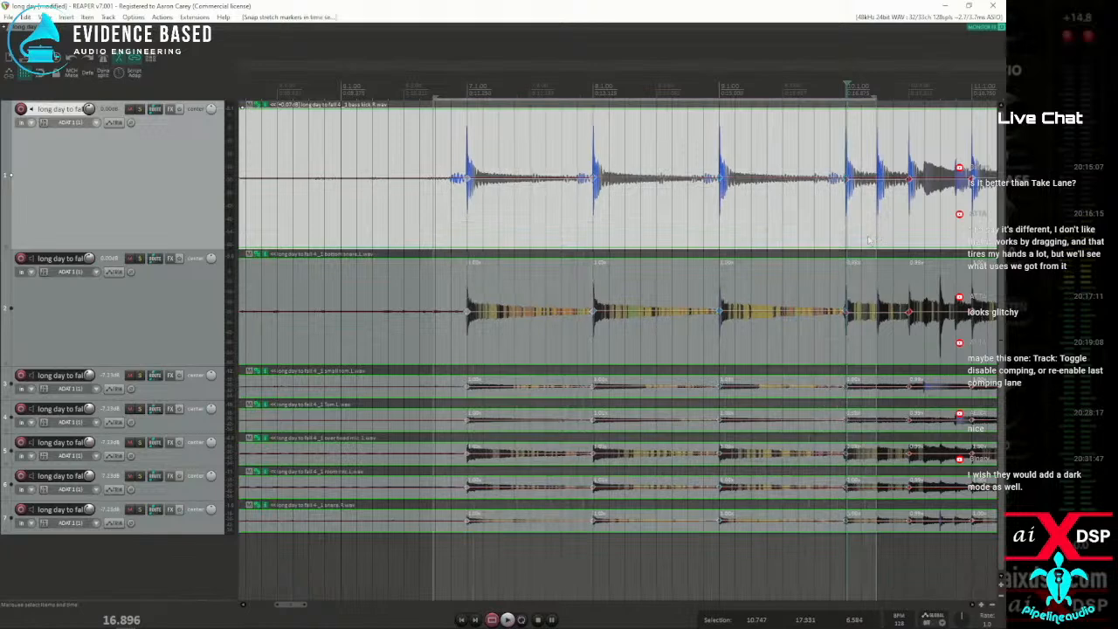
{"action": "left_click", "coordinate": [396, 215]}
{"action": "key", "text": "space"}
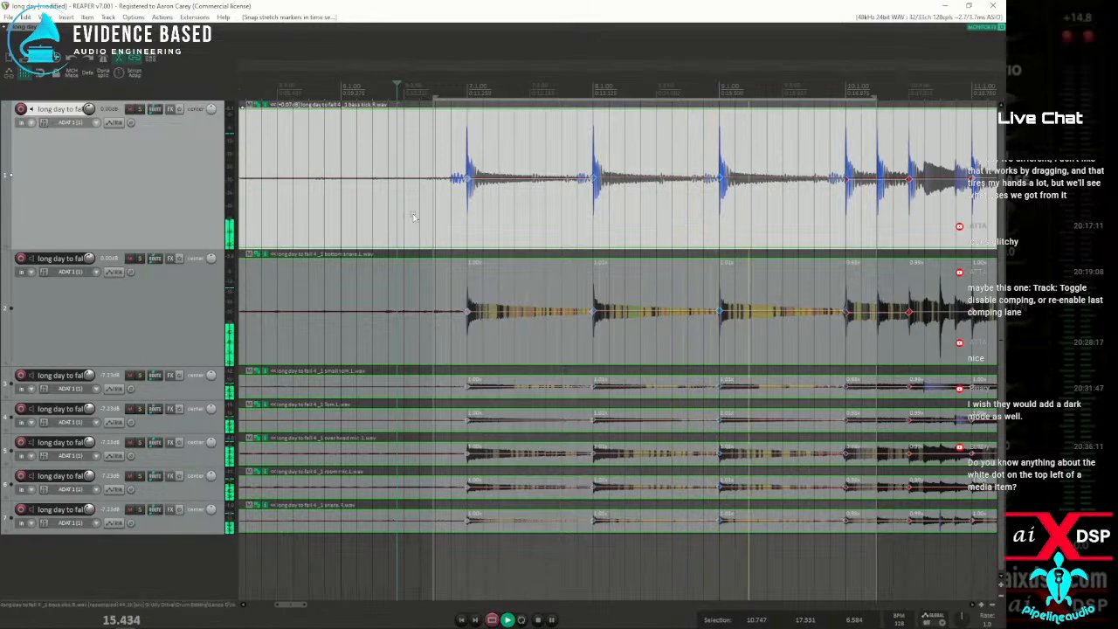
{"action": "key", "text": "space"}
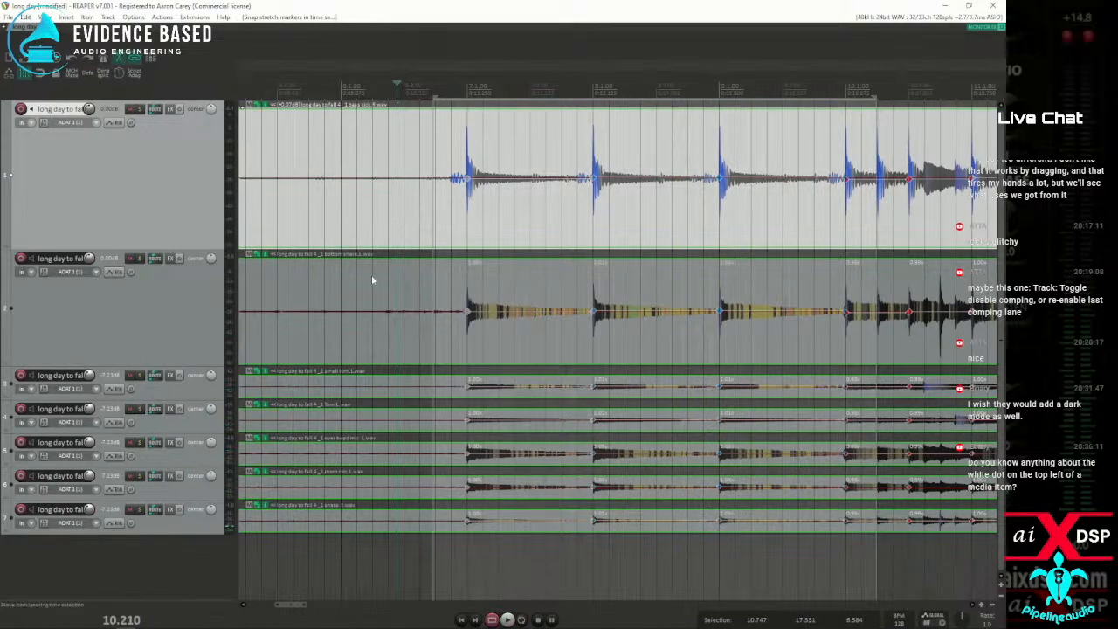
Split the grouped drum items just after bar 6's start and again in the first half of bar 5
{"action": "scroll", "coordinate": [454, 273], "scroll_direction": "down", "scroll_amount": 5}
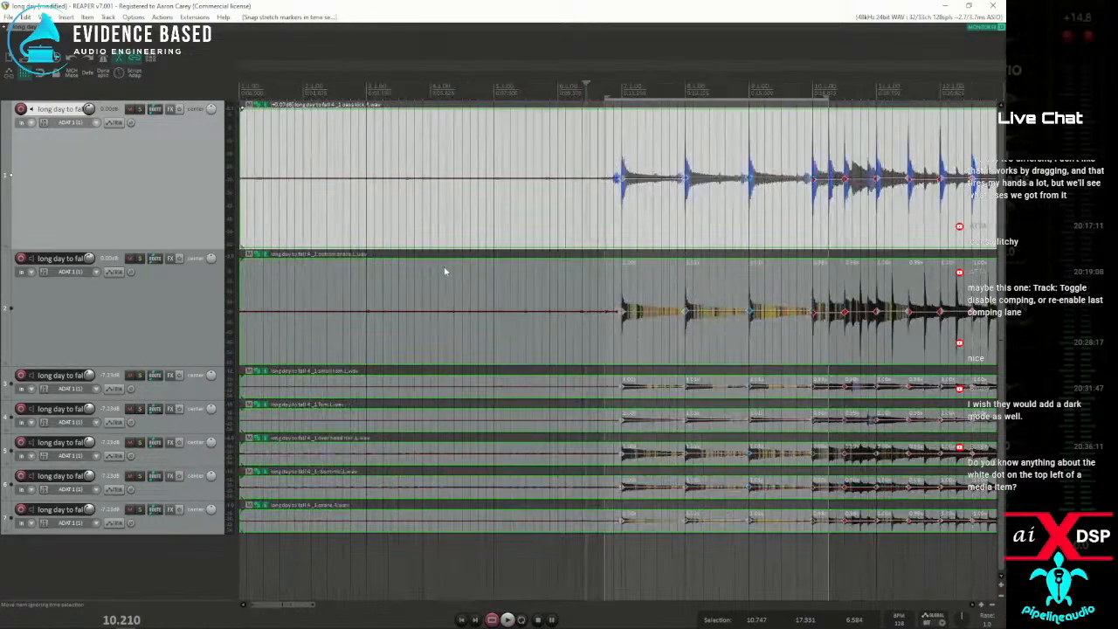
{"action": "scroll", "coordinate": [448, 276], "scroll_direction": "up", "scroll_amount": 3}
{"action": "scroll", "coordinate": [523, 282], "scroll_direction": "up", "scroll_amount": 3}
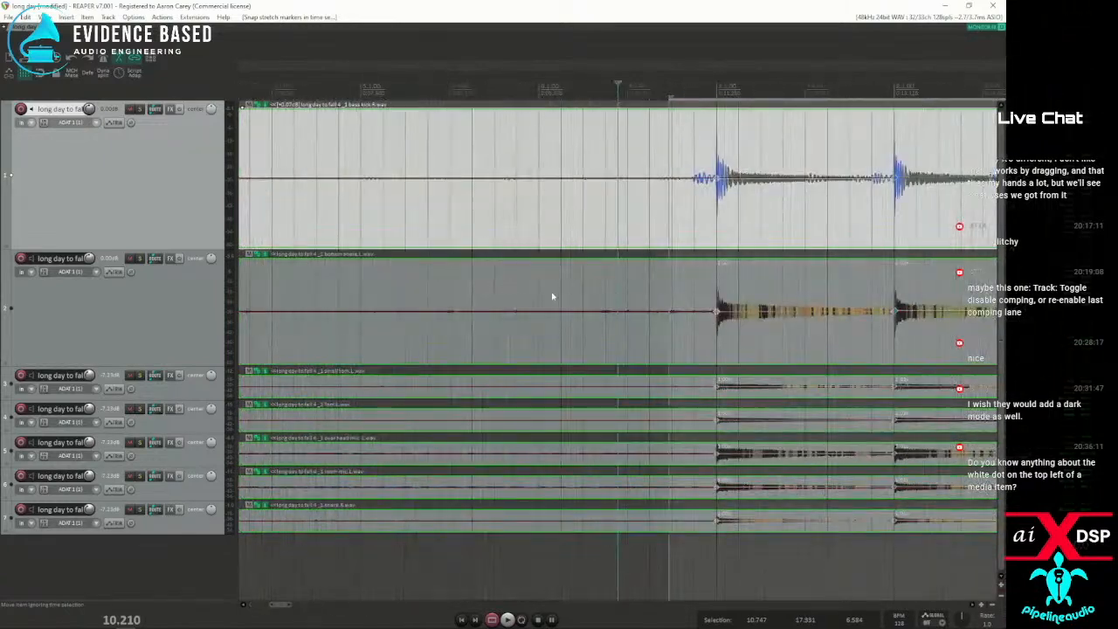
{"action": "left_click", "coordinate": [548, 296]}
{"action": "key", "text": "s"}
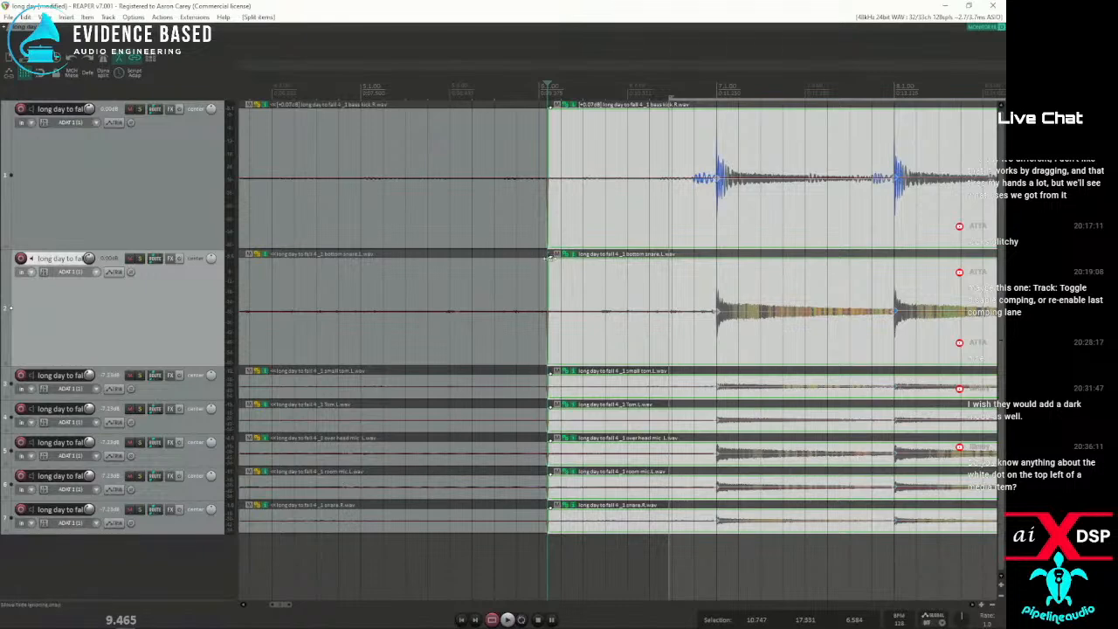
{"action": "left_click", "coordinate": [422, 290]}
{"action": "key", "text": "s"}
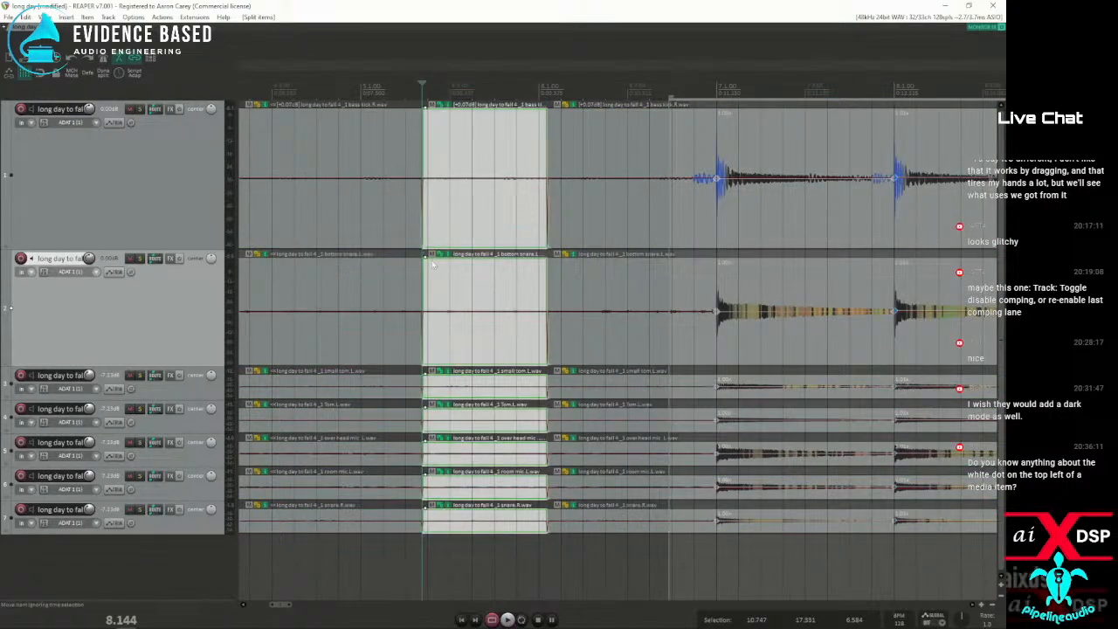
Select the kick item after the bar 6 split and set the time selection from just before bar 7 to just past bar 10's start
{"action": "left_click", "coordinate": [564, 274]}
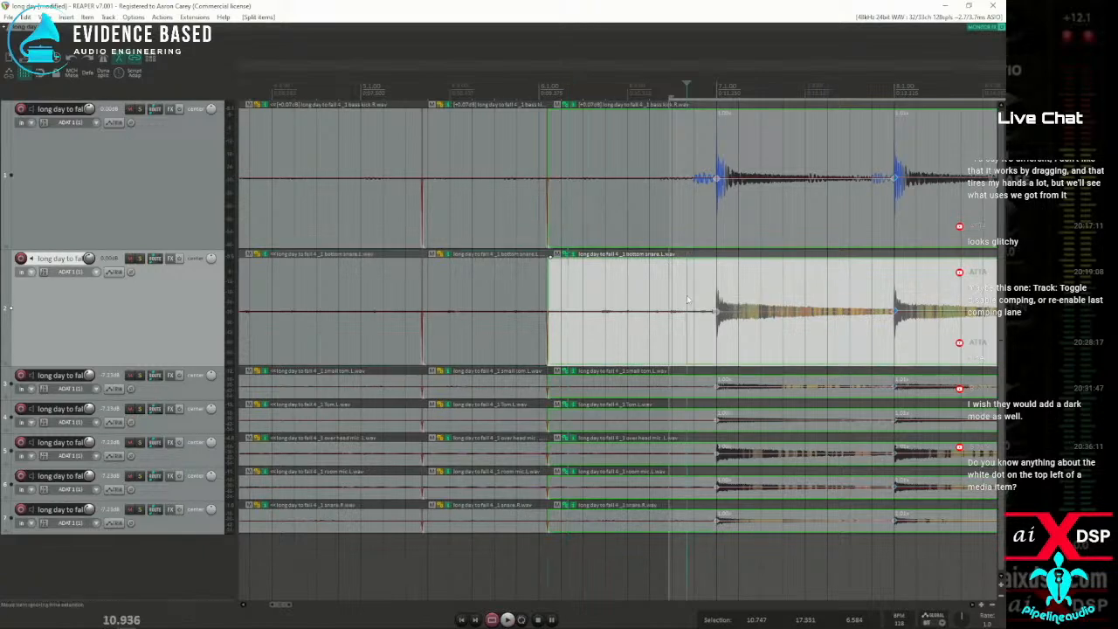
{"action": "left_click", "coordinate": [678, 201]}
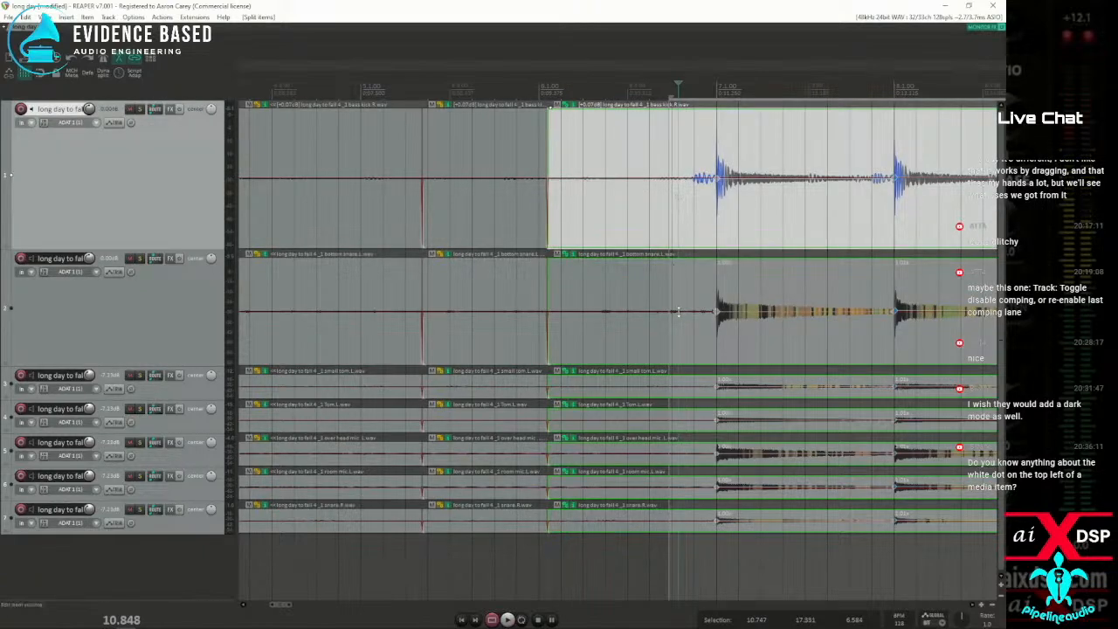
{"action": "left_click_drag", "start_coordinate": [609, 92], "coordinate": [889, 96]}
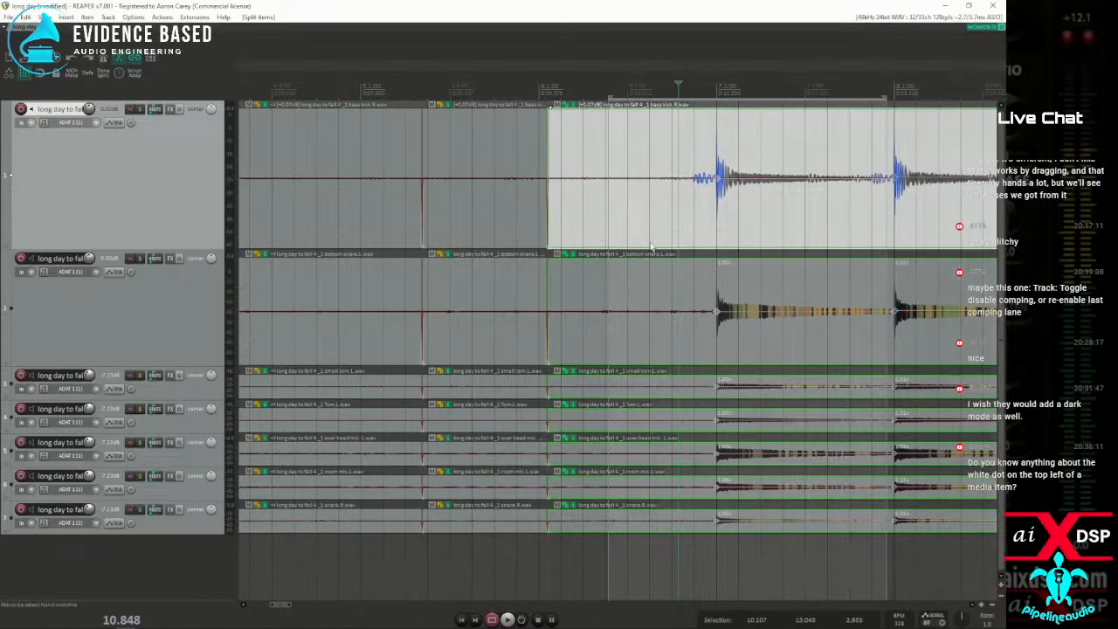
{"action": "scroll", "coordinate": [753, 218], "scroll_direction": "down", "scroll_amount": 3}
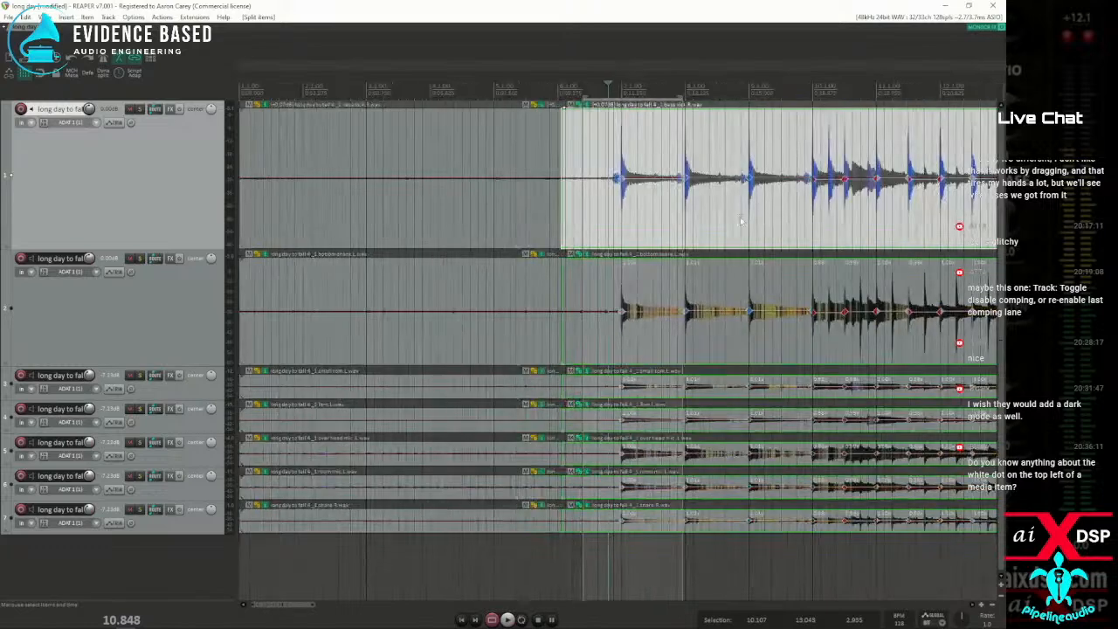
{"action": "left_click_drag", "start_coordinate": [612, 226], "coordinate": [821, 227]}
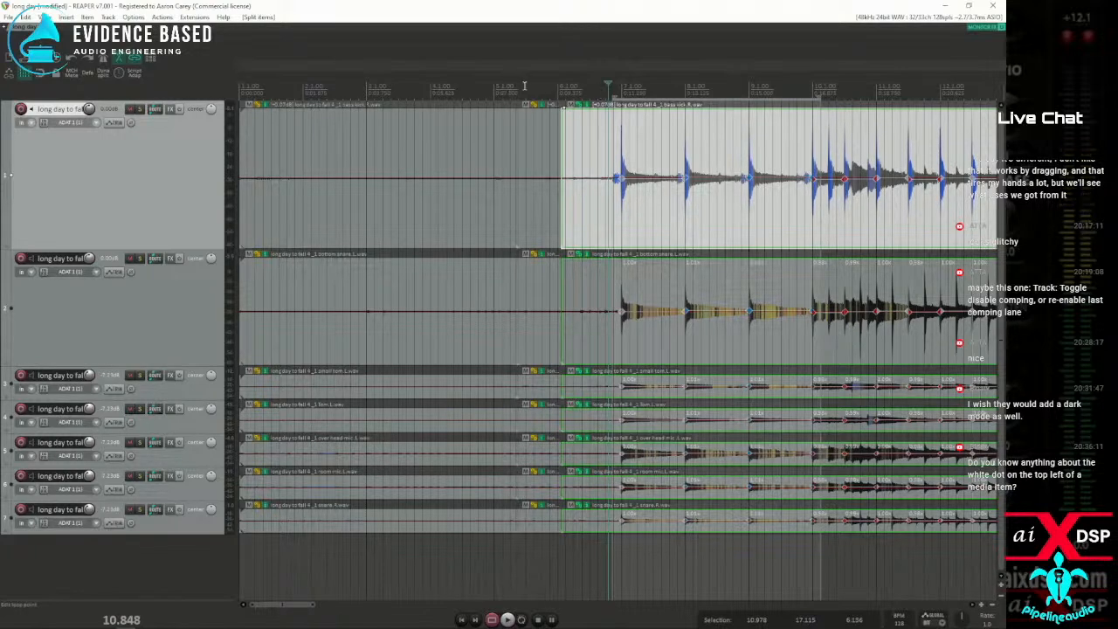
Play the time selection and set the default pitch shift mode to Simple windowed (fast) and the stretch marker mode to No pre-echo reduction
{"action": "key", "text": "space"}
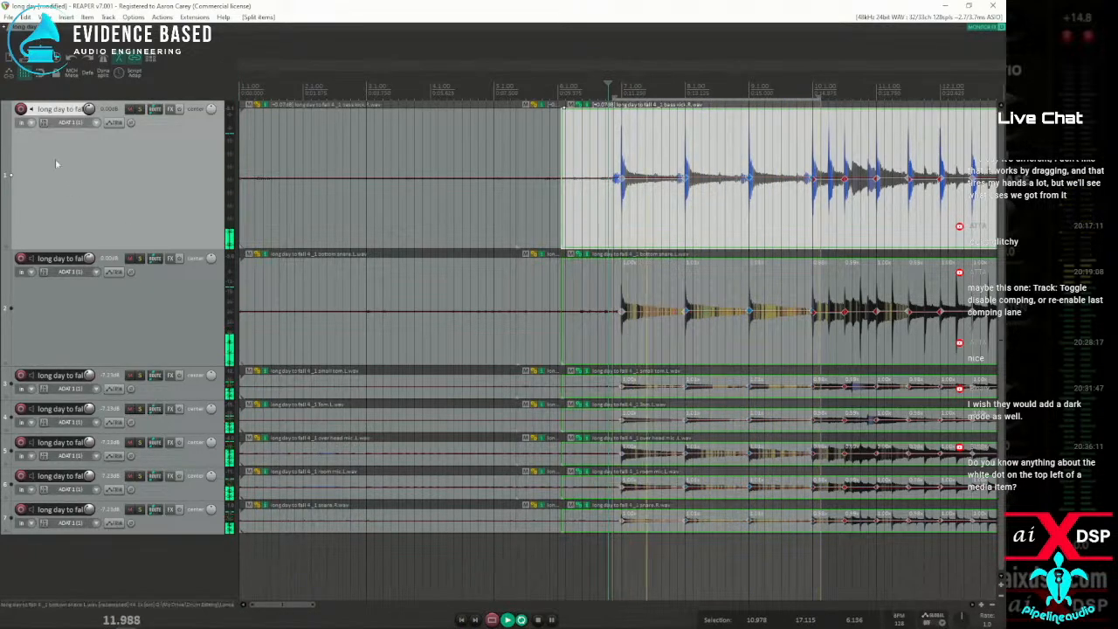
{"action": "key", "text": "alt+Return"}
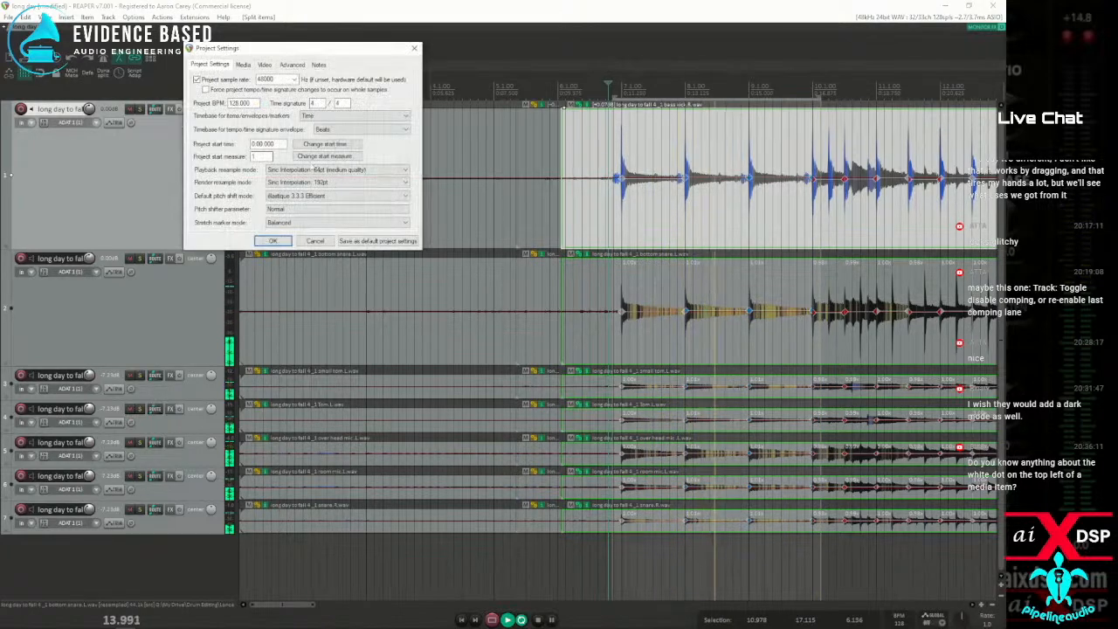
{"action": "left_click", "coordinate": [328, 197]}
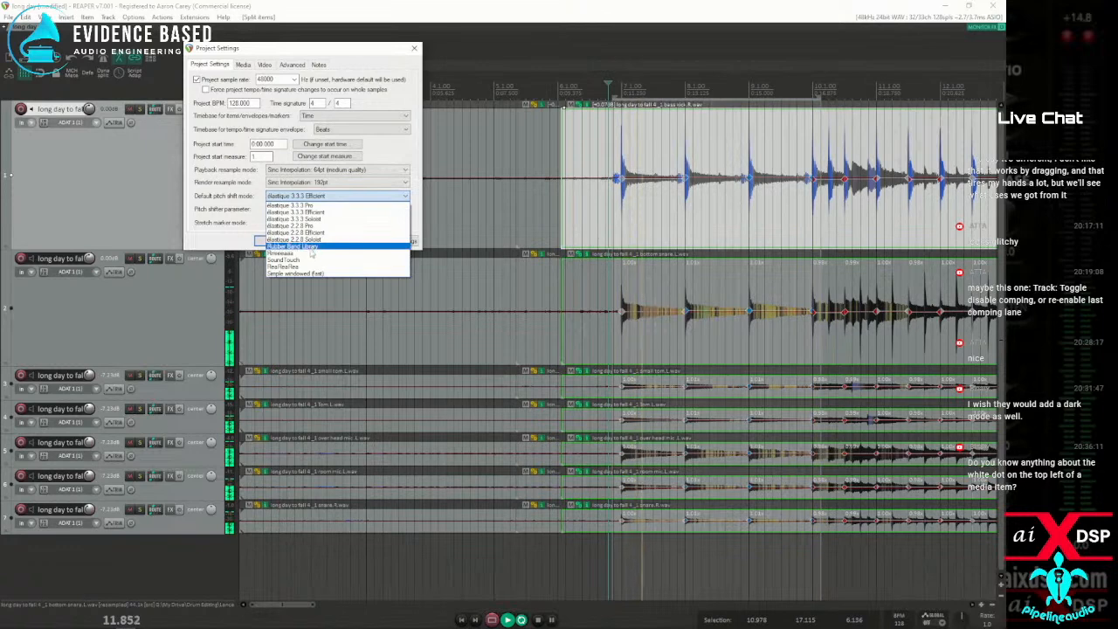
{"action": "left_click", "coordinate": [297, 273]}
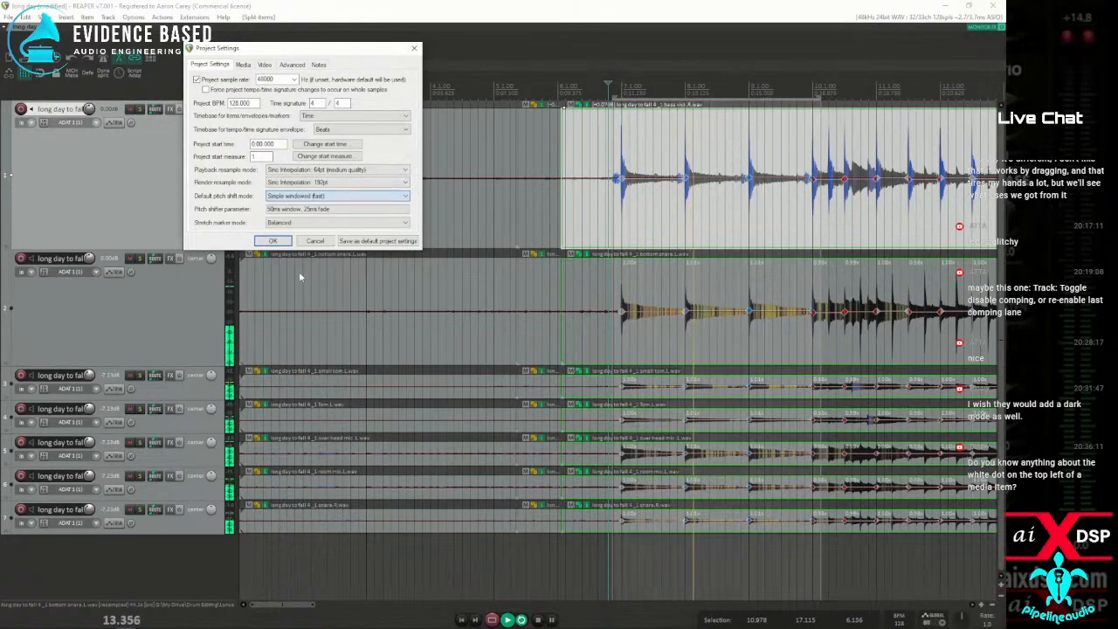
{"action": "left_click", "coordinate": [297, 224]}
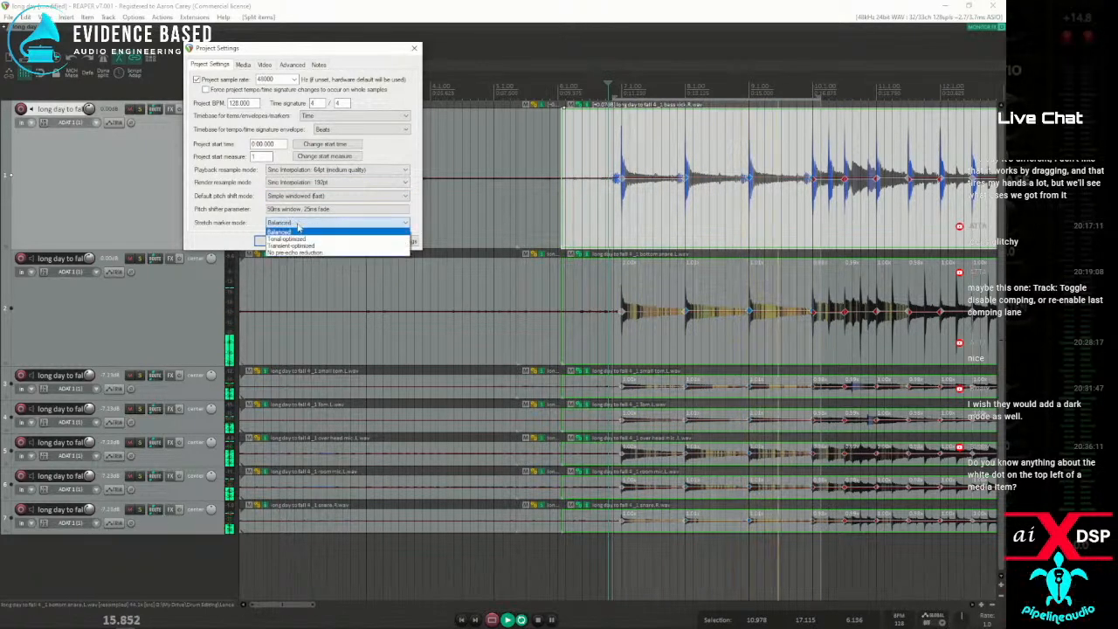
{"action": "left_click", "coordinate": [292, 252]}
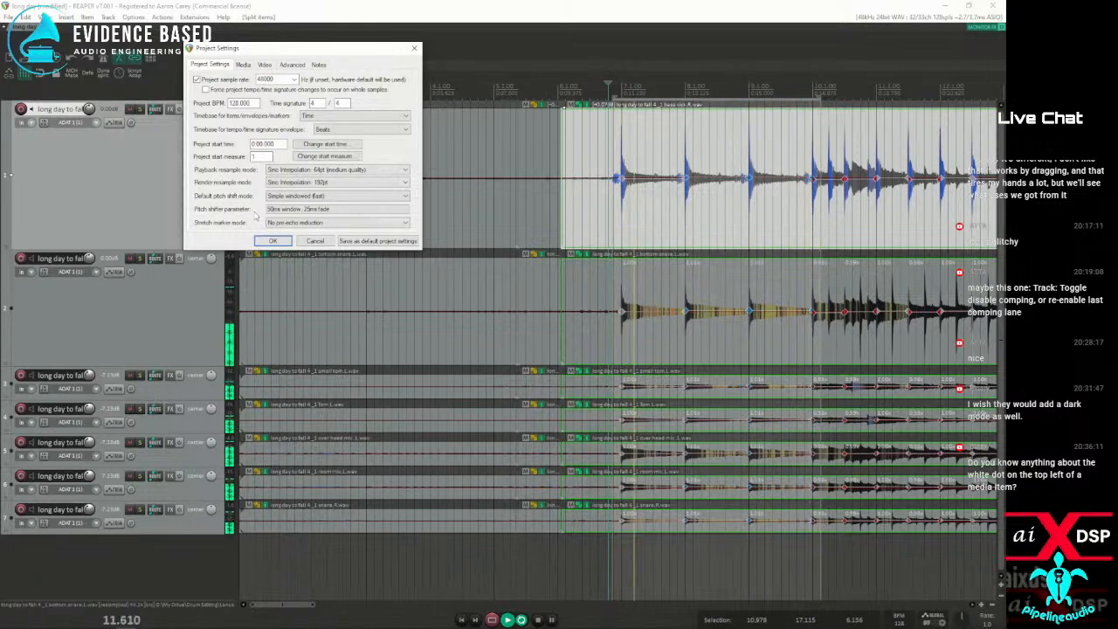
Try Transient-optimized as the stretch marker mode, and apply No pre-echo reduction instead
{"action": "left_click", "coordinate": [279, 222]}
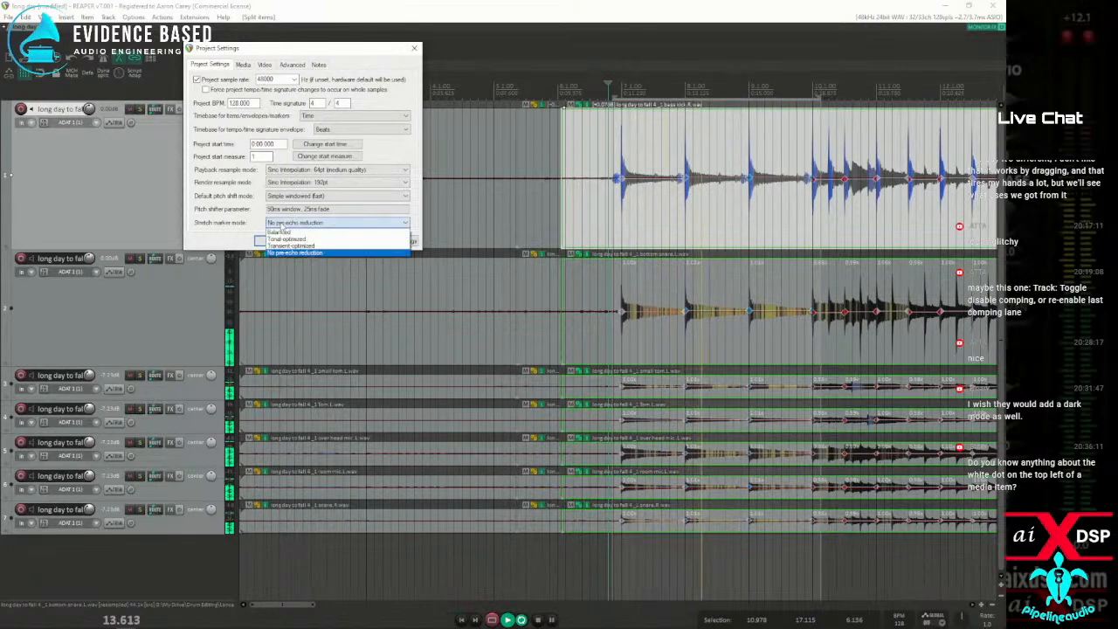
{"action": "left_click", "coordinate": [284, 246]}
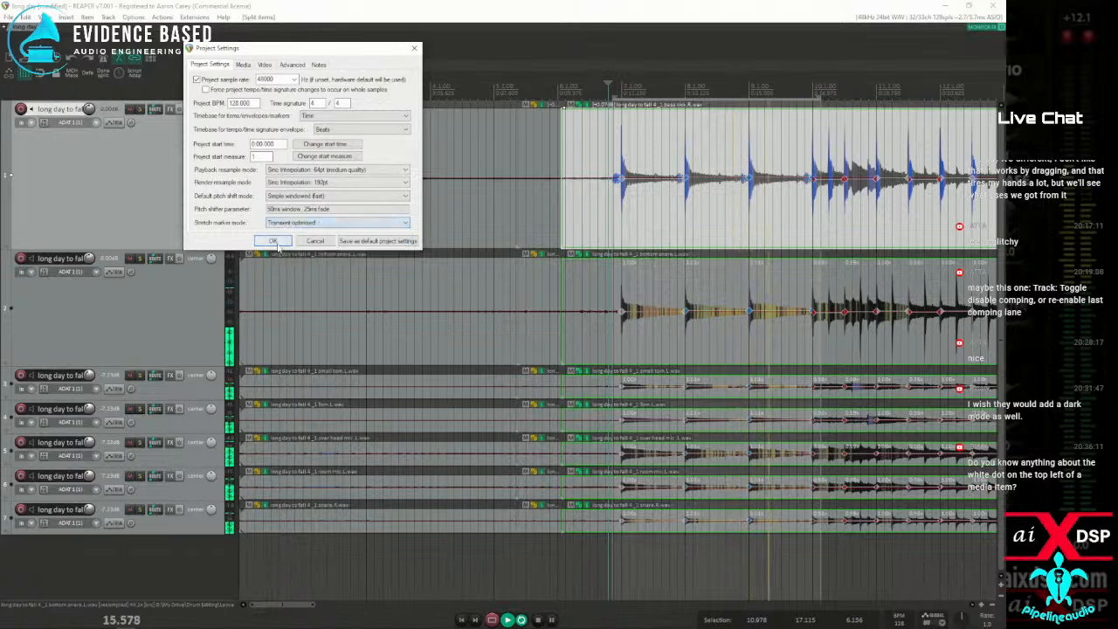
{"action": "left_click", "coordinate": [289, 223]}
{"action": "left_click", "coordinate": [287, 253]}
{"action": "left_click", "coordinate": [269, 242]}
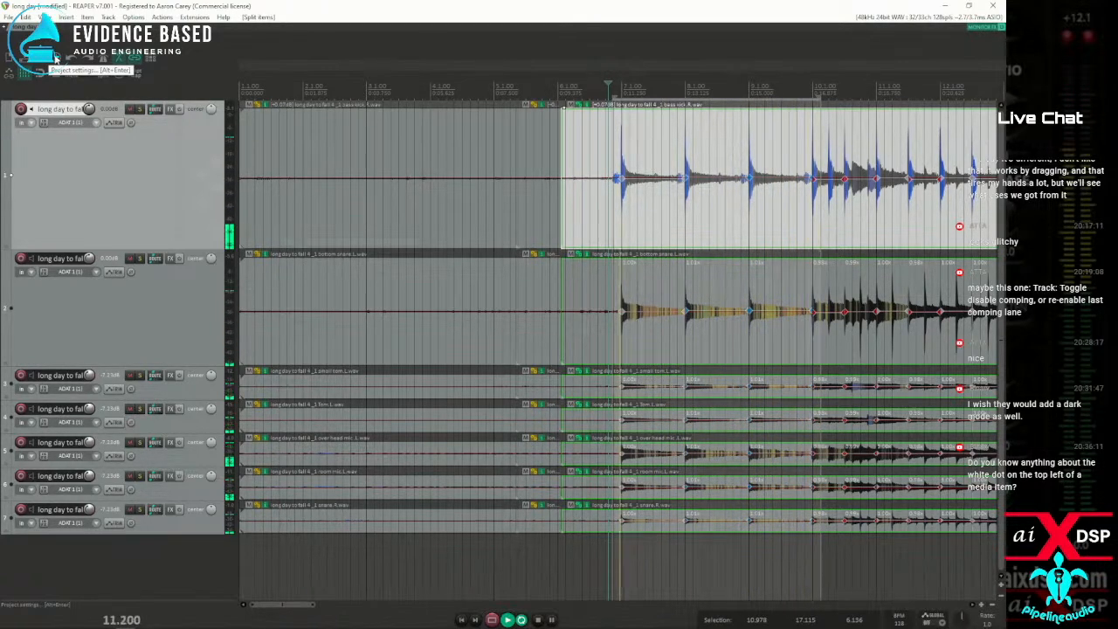
Apply the Tonal-optimized stretch marker mode in the project settings while the time selection plays
{"action": "left_click", "coordinate": [39, 68]}
{"action": "left_click", "coordinate": [288, 222]}
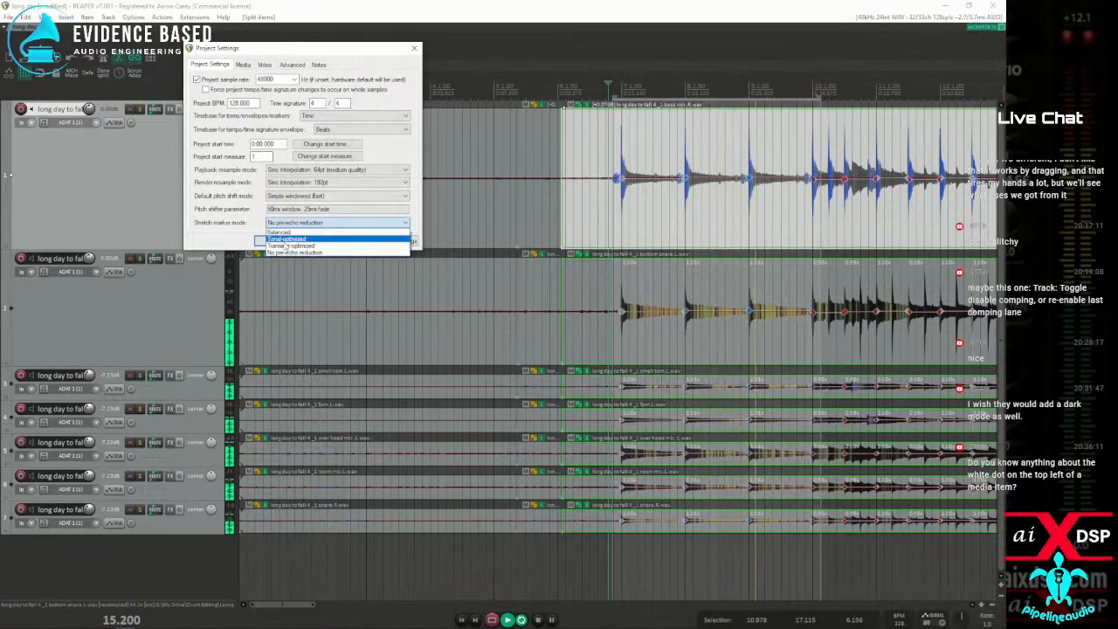
{"action": "left_click", "coordinate": [291, 238]}
{"action": "left_click", "coordinate": [273, 241]}
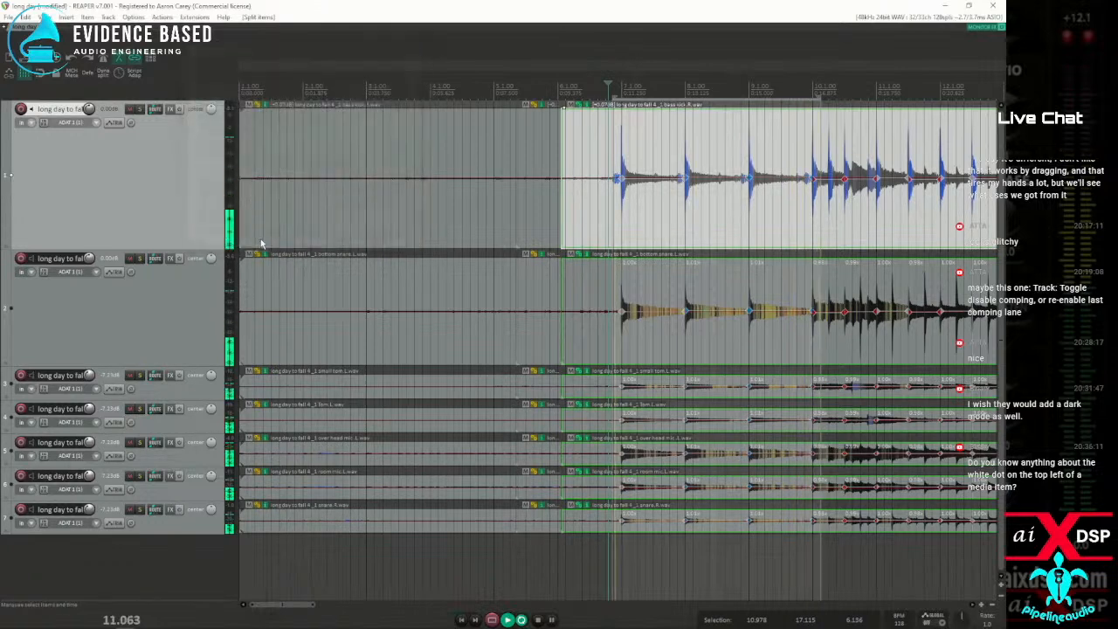
Apply ReaReaRea as the project's default pitch shift mode, and switch the stretch marker mode to Transient-optimized after listening
{"action": "left_click", "coordinate": [54, 59]}
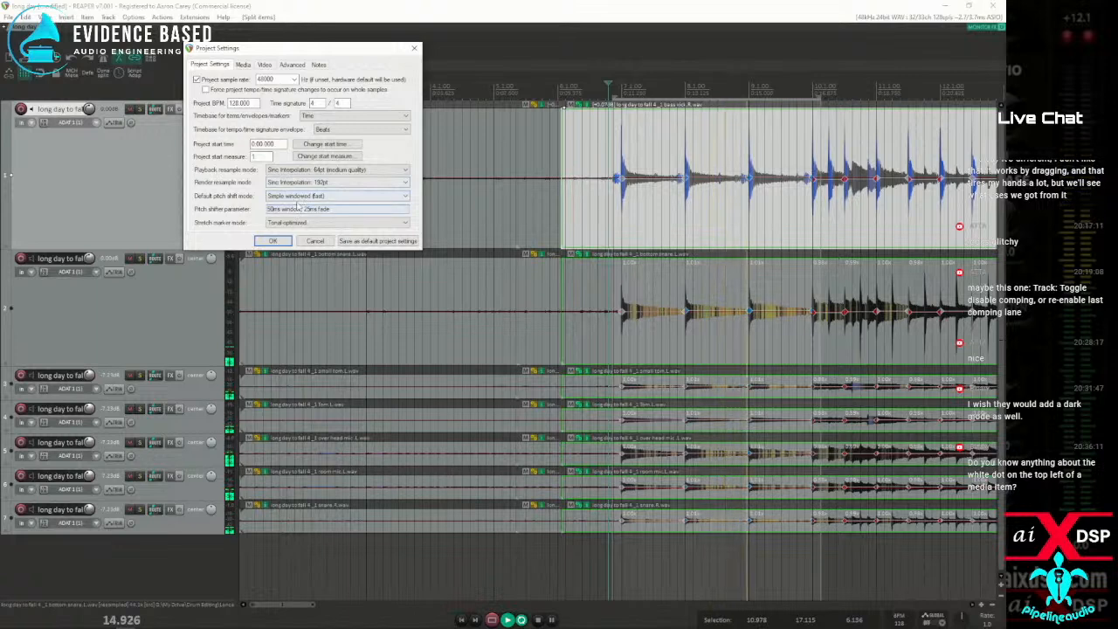
{"action": "left_click", "coordinate": [298, 198]}
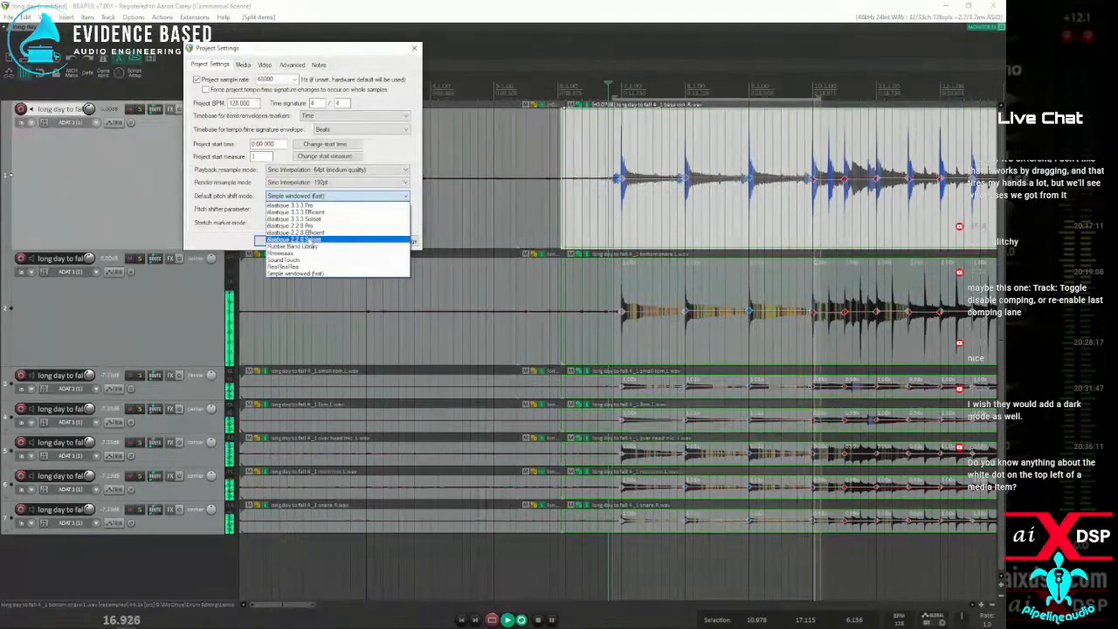
{"action": "left_click", "coordinate": [296, 266]}
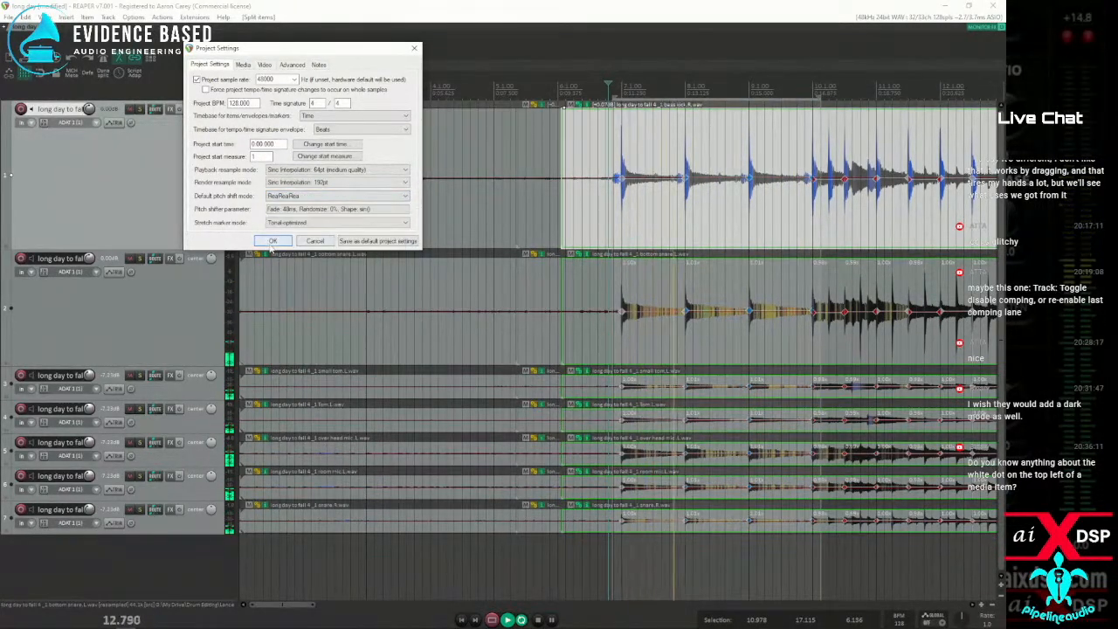
{"action": "left_click", "coordinate": [273, 241]}
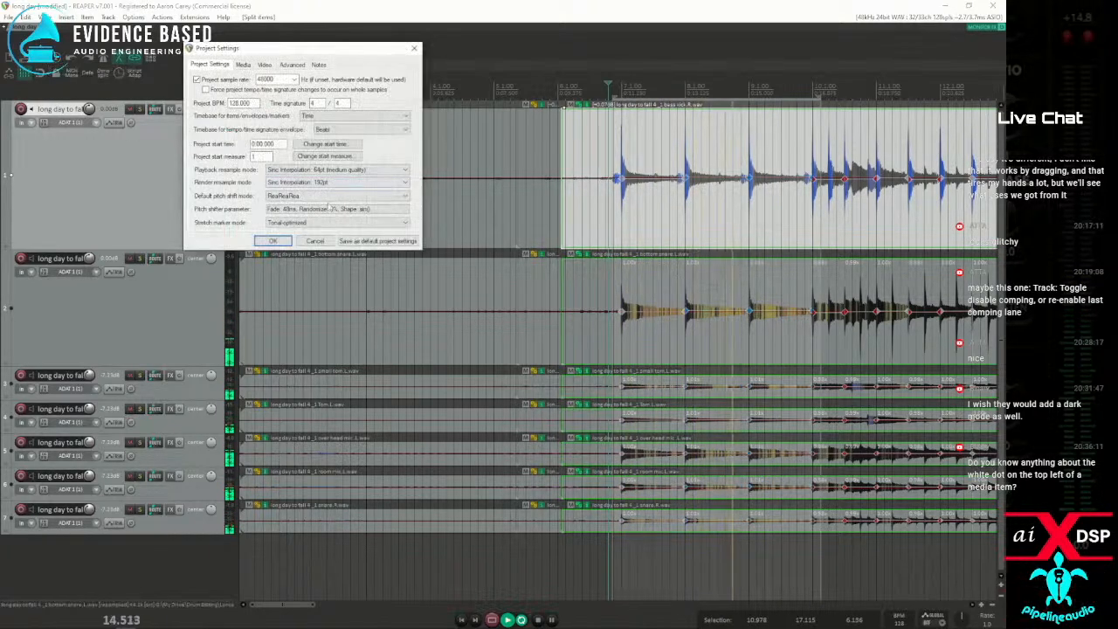
{"action": "left_click", "coordinate": [313, 225]}
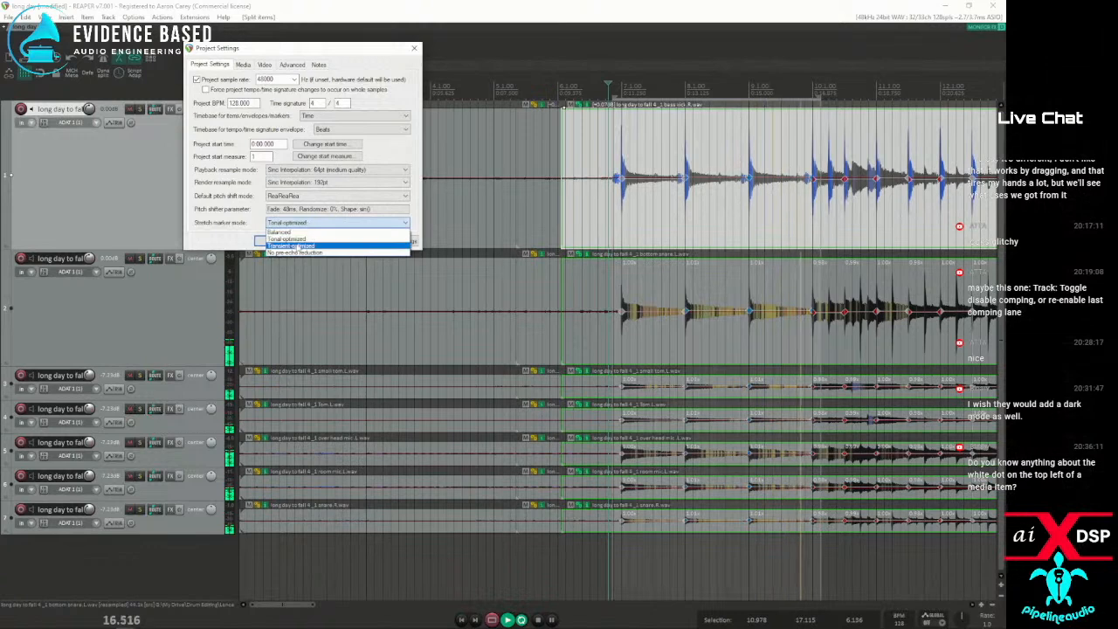
{"action": "left_click", "coordinate": [294, 246]}
{"action": "left_click", "coordinate": [273, 241]}
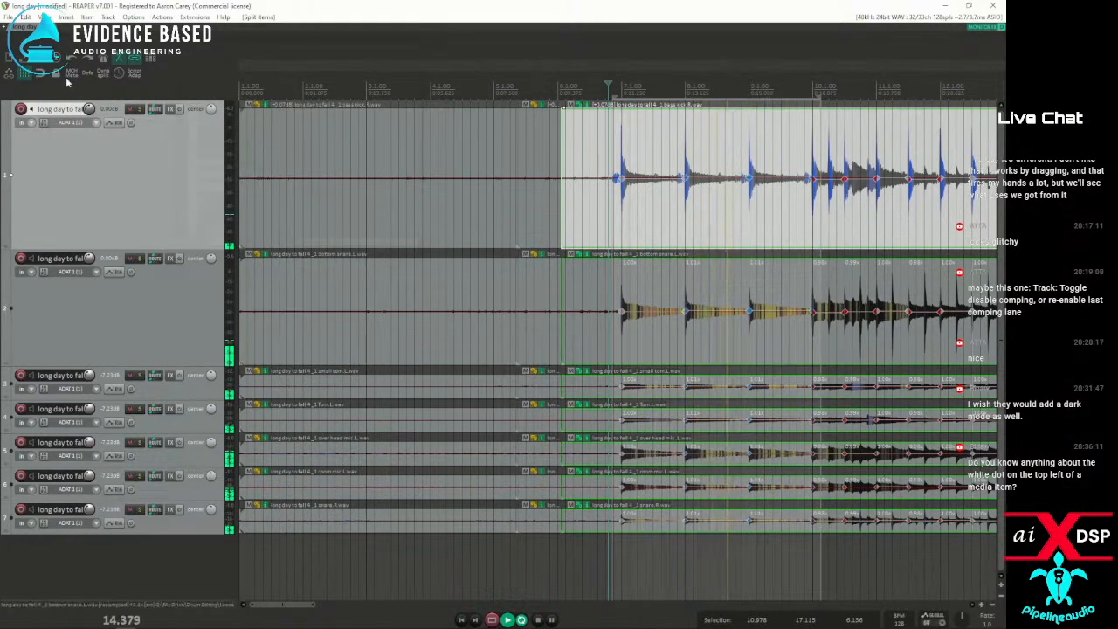
Apply élastique 3.3.3 Efficient as the project's default pitch shift mode, and set the stretch marker mode to Balanced after listening
{"action": "left_click", "coordinate": [56, 59]}
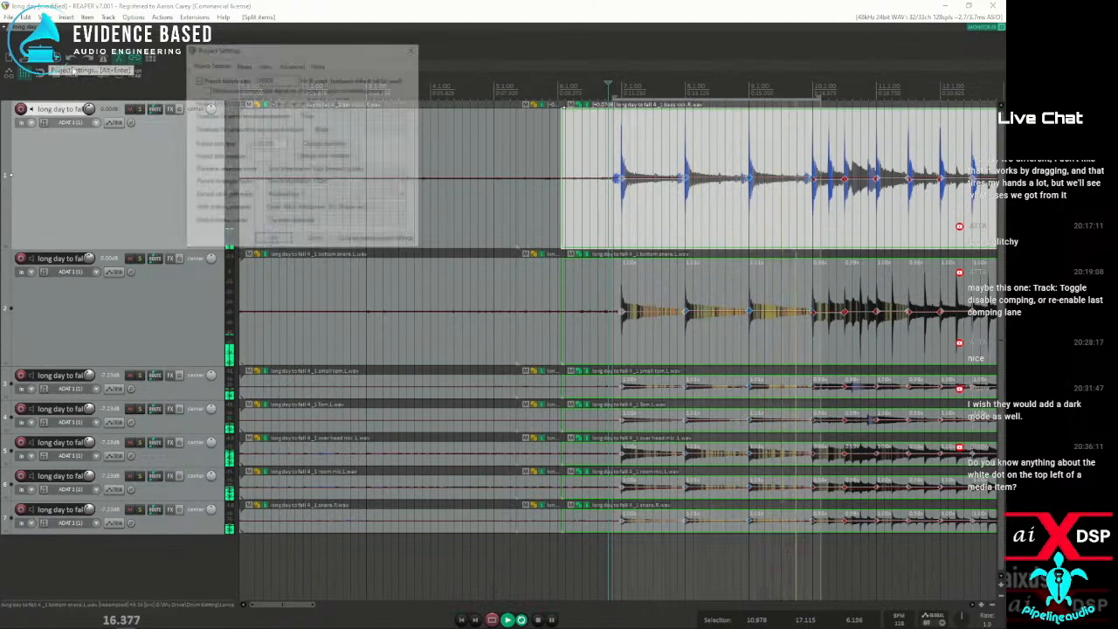
{"action": "left_click", "coordinate": [302, 196]}
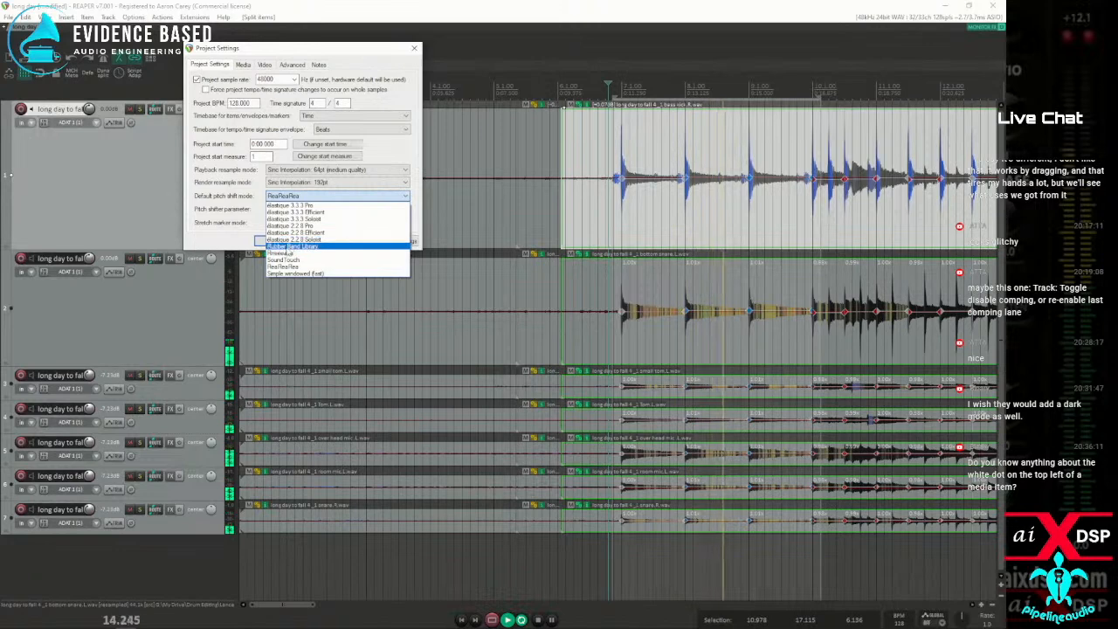
{"action": "left_click", "coordinate": [310, 213]}
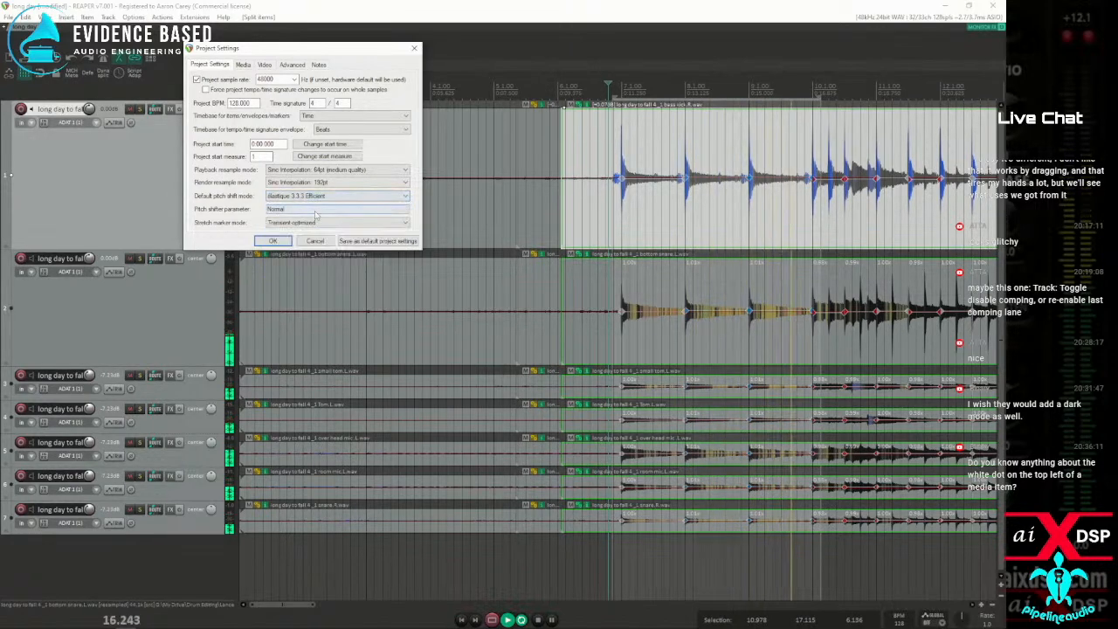
{"action": "left_click", "coordinate": [273, 242]}
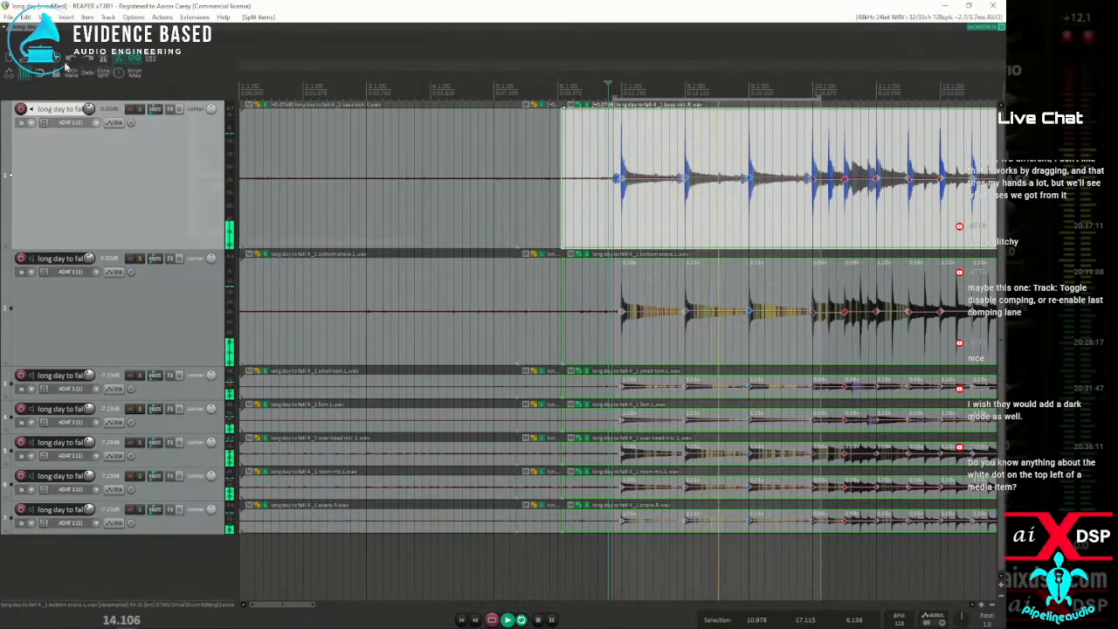
{"action": "key", "text": "alt+Return"}
{"action": "left_click", "coordinate": [278, 221]}
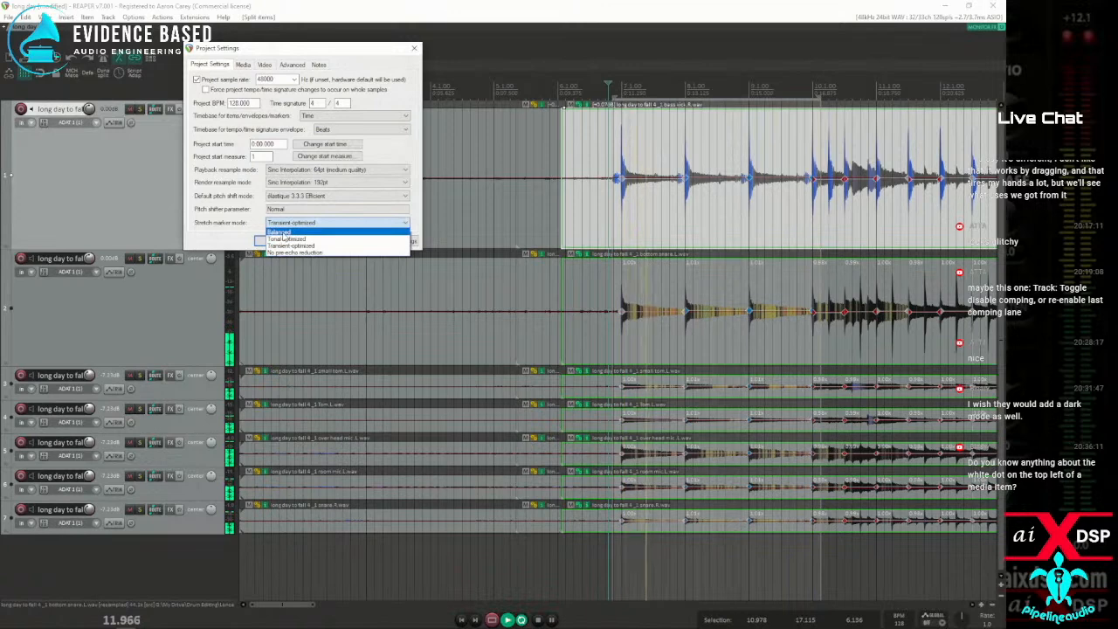
{"action": "left_click", "coordinate": [283, 233]}
{"action": "left_click", "coordinate": [264, 241]}
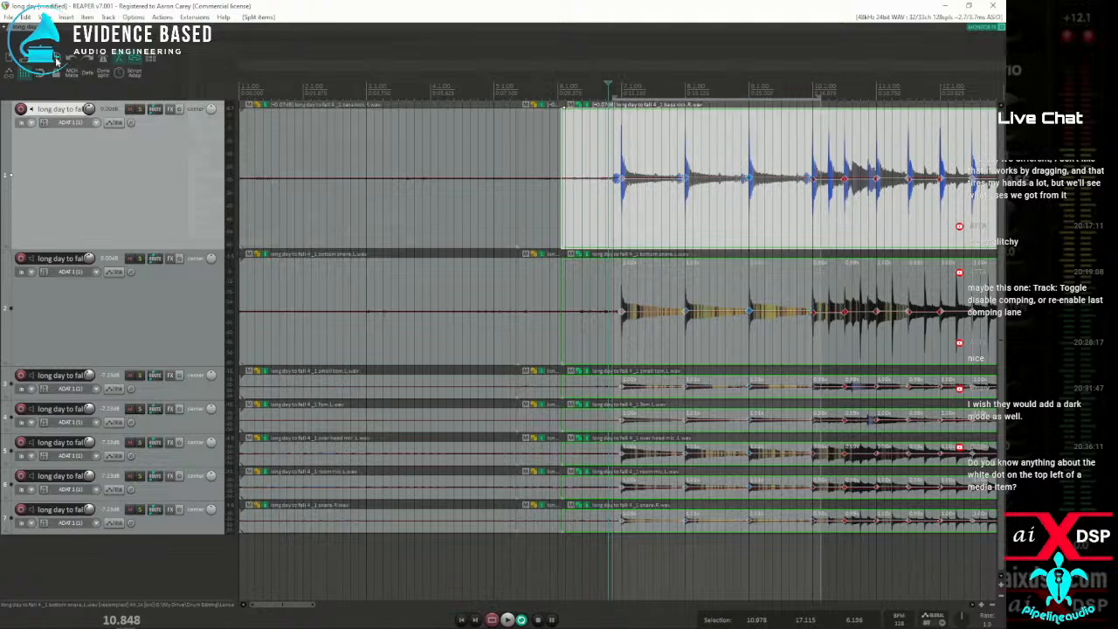
Examine the pitch shifter parameter options for élastique 3.3.3 Efficient and close the project settings
{"action": "key", "text": "alt+Return"}
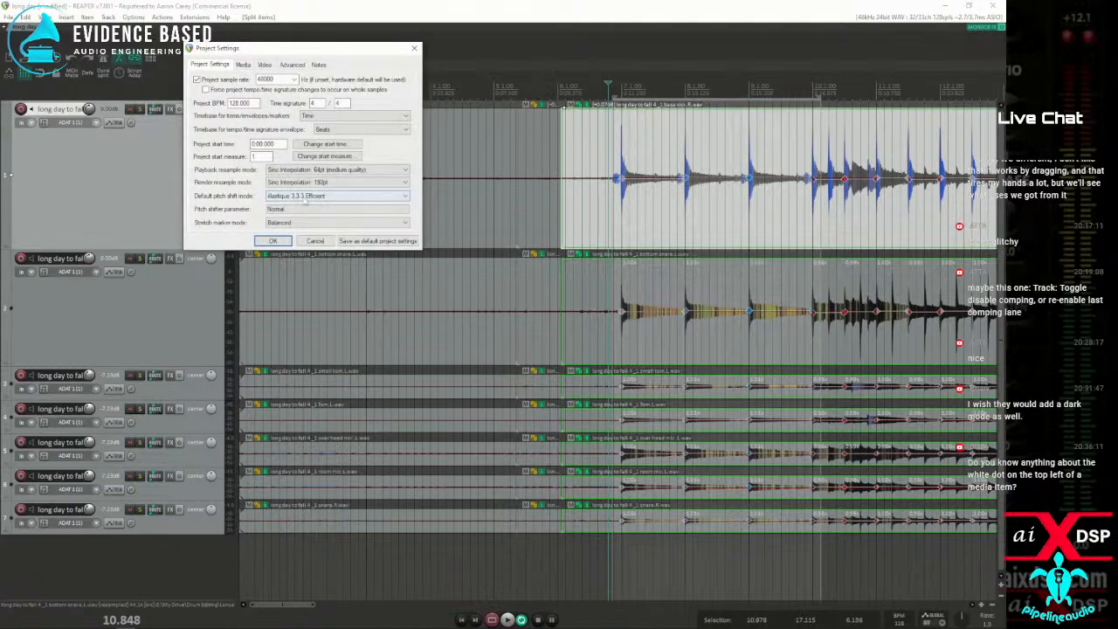
{"action": "left_click", "coordinate": [283, 209]}
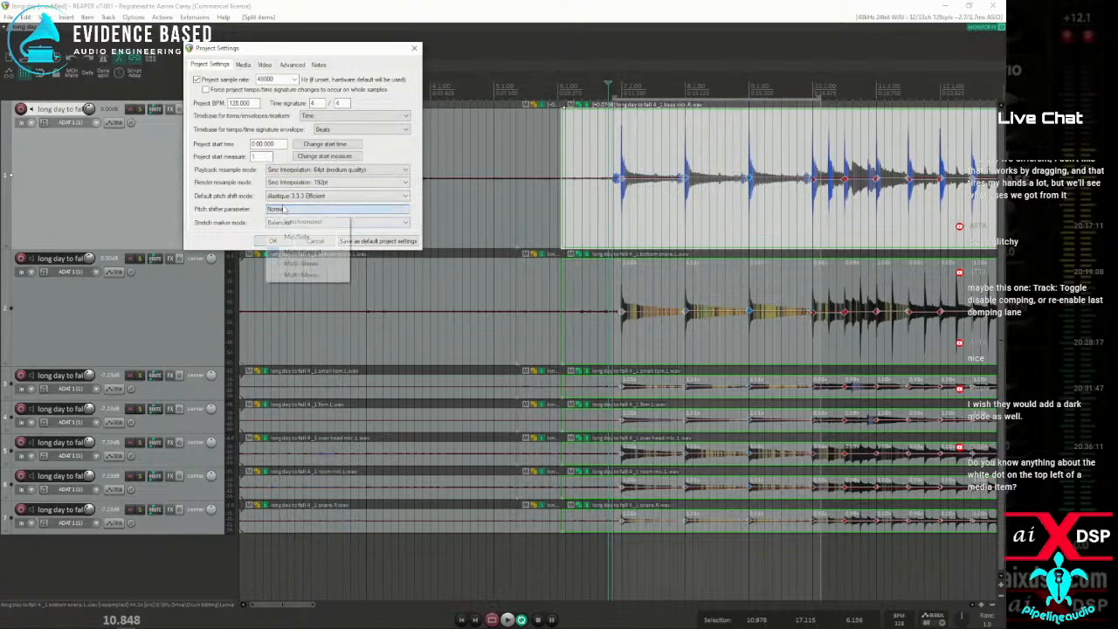
{"action": "left_click", "coordinate": [234, 243]}
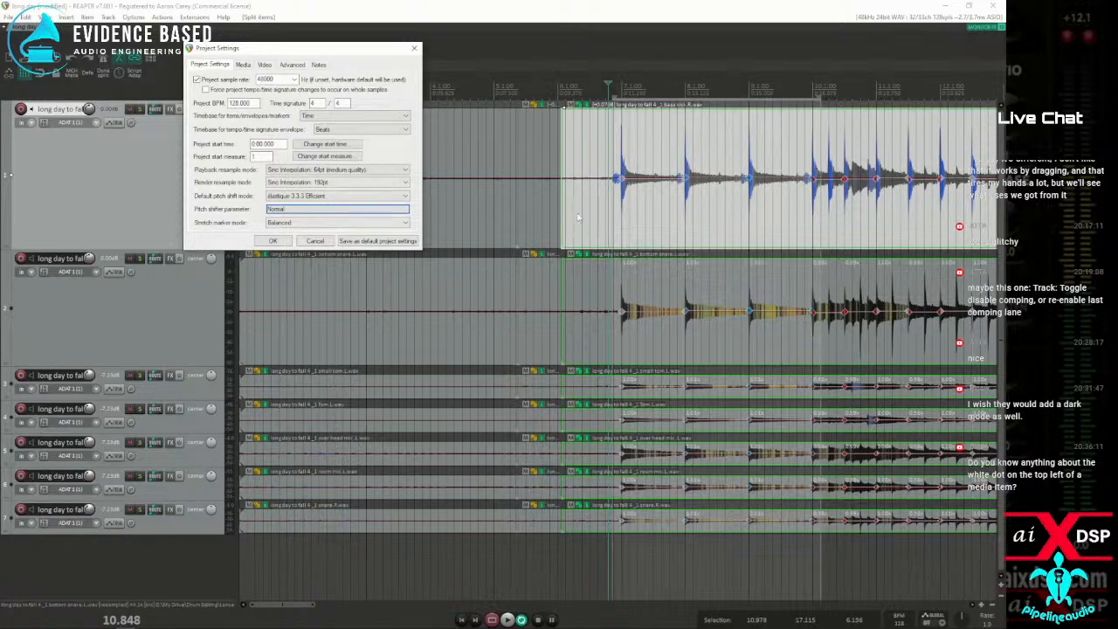
{"action": "key", "text": "space"}
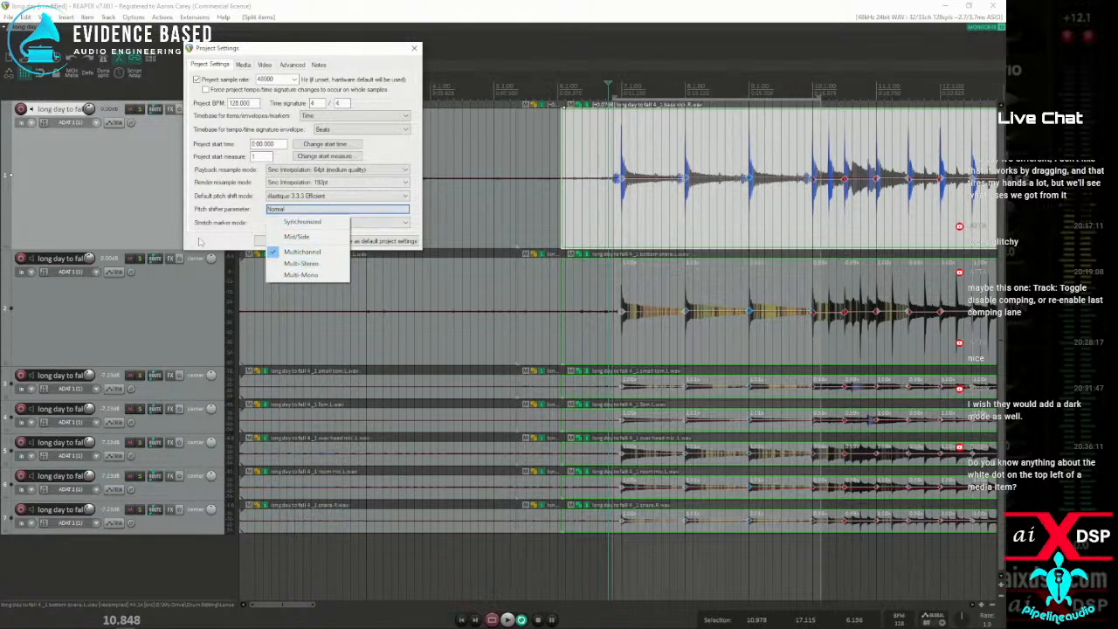
{"action": "left_click", "coordinate": [211, 251]}
{"action": "left_click", "coordinate": [287, 246]}
Play the stretched drums from about the middle of bar 6 and stop playback
{"action": "left_click", "coordinate": [590, 212]}
{"action": "key", "text": "space"}
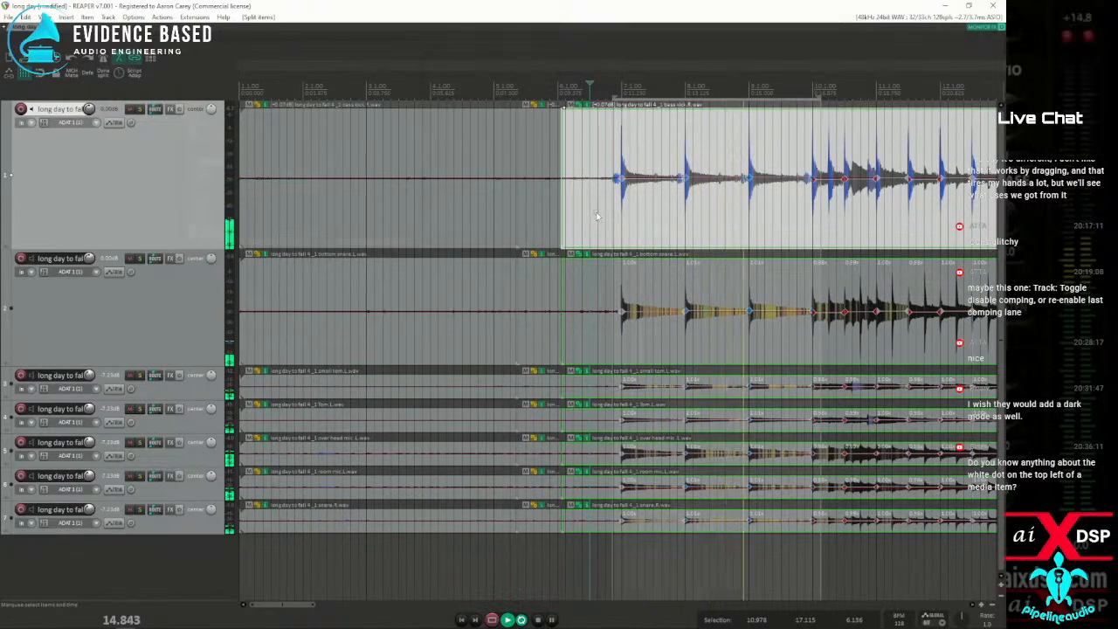
{"action": "key", "text": "space"}
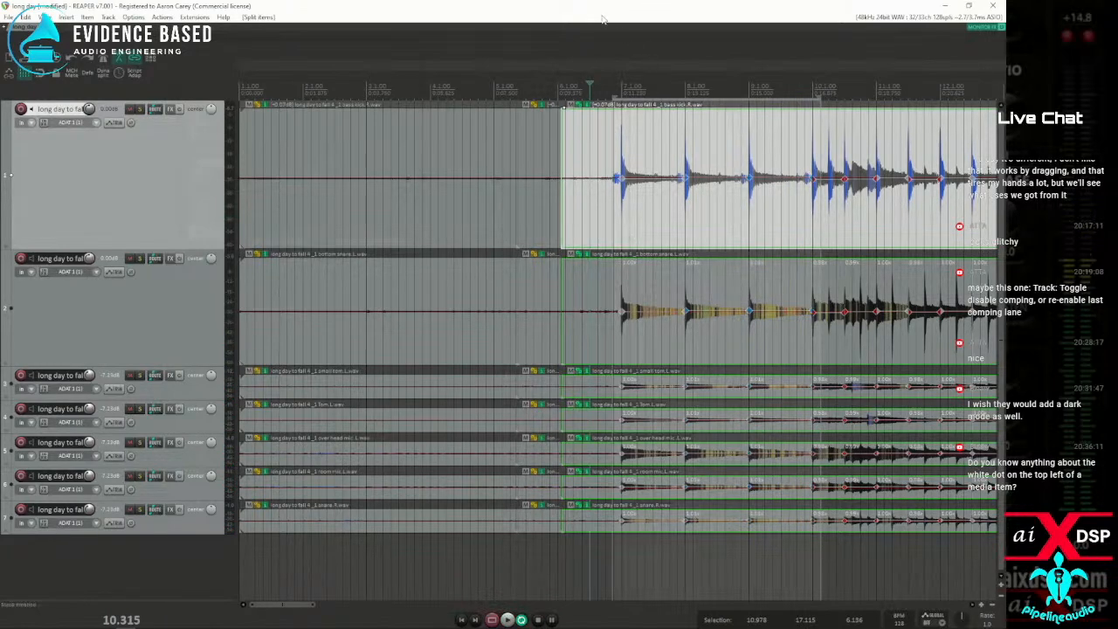
Try removing the stretch markers inside the time selection, and undo the removal to compare the playback
{"action": "key", "text": "alt+w"}
{"action": "key", "text": "space"}
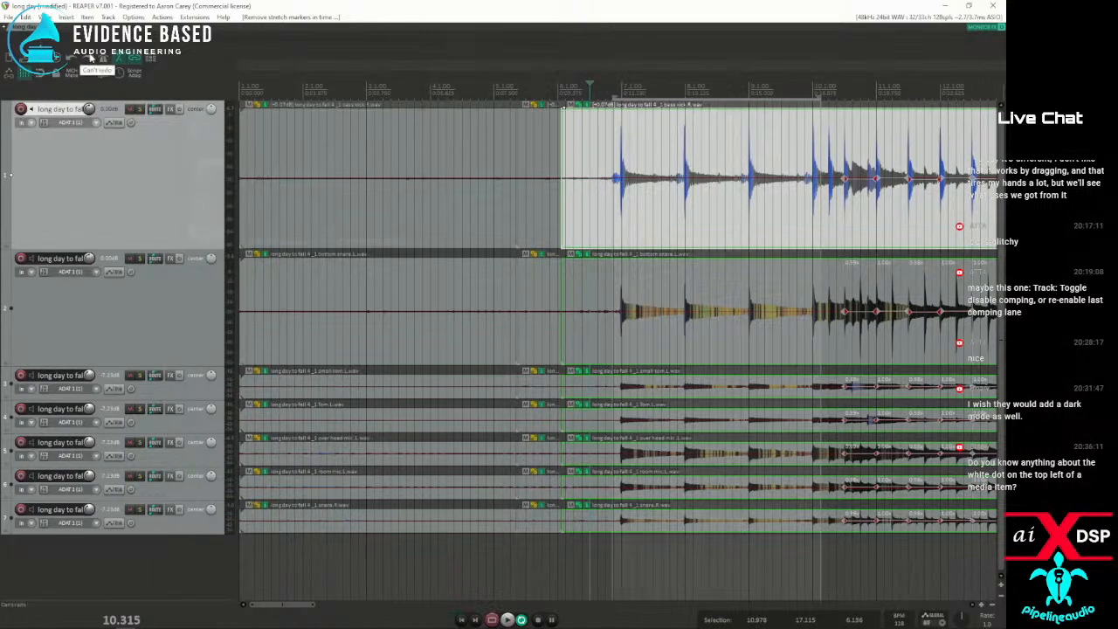
{"action": "left_click", "coordinate": [76, 59]}
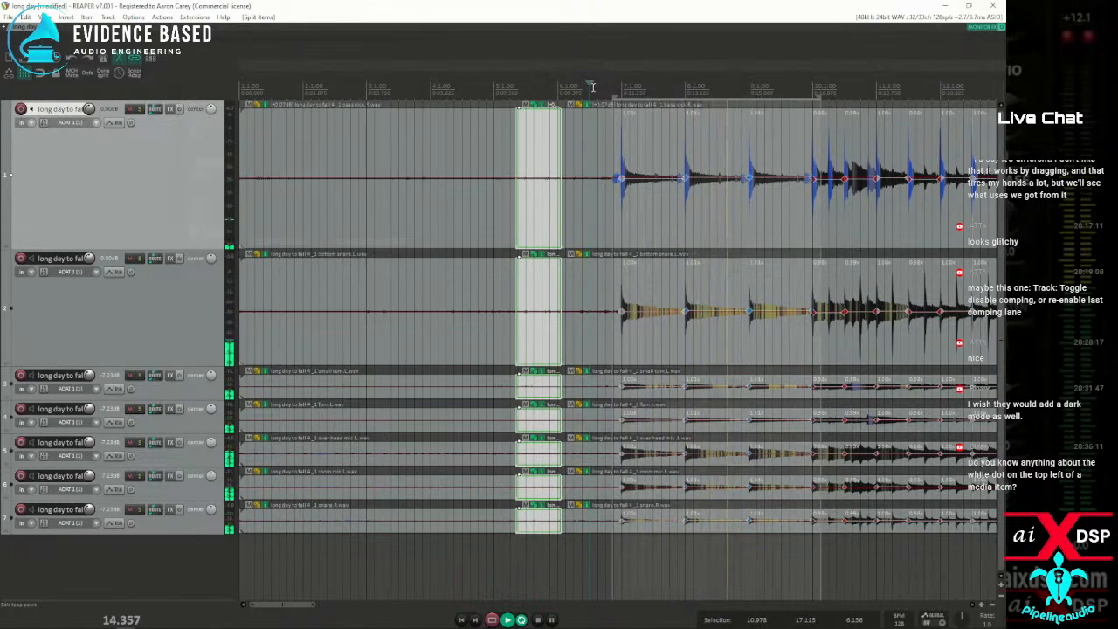
{"action": "key", "text": "space"}
Apply élastique 3.3.3 Soloist as the project's default pitch shift mode
{"action": "left_click", "coordinate": [56, 60]}
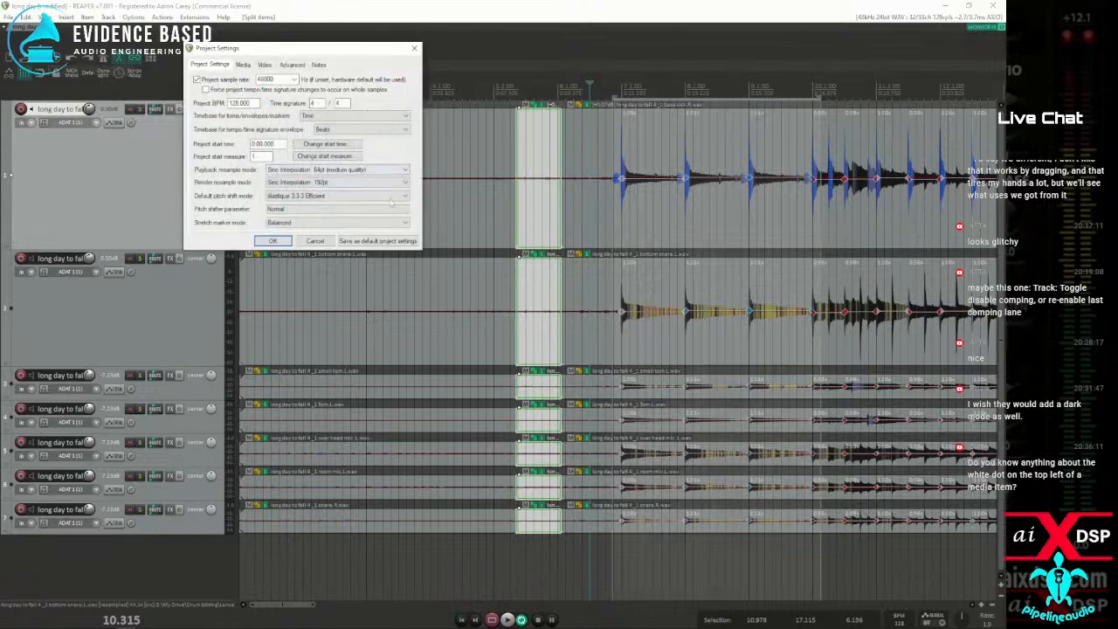
{"action": "left_click", "coordinate": [343, 200]}
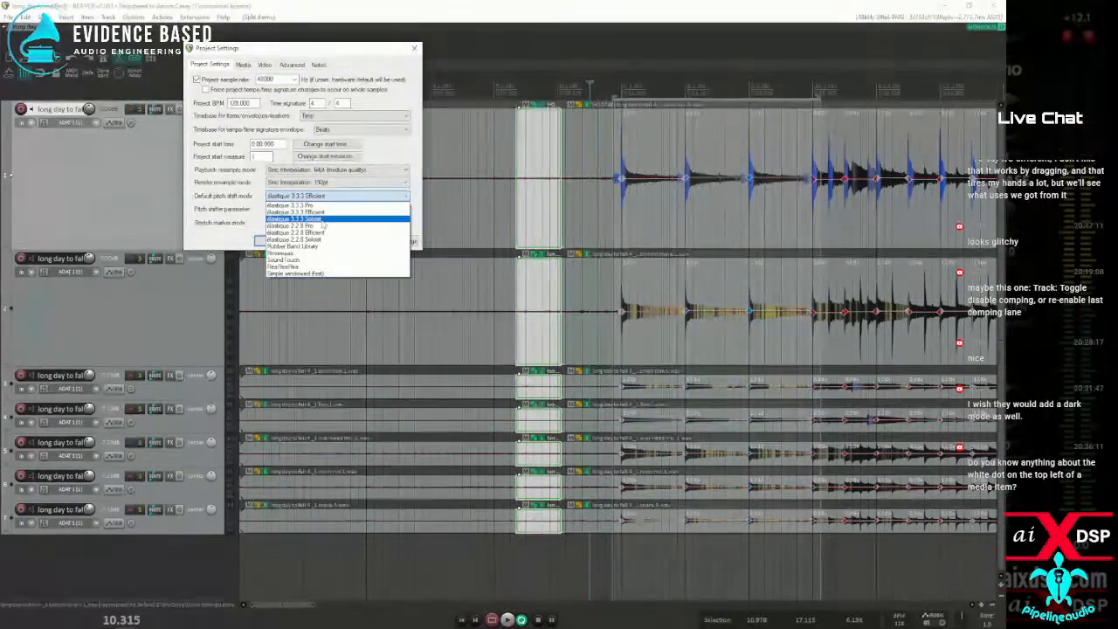
{"action": "left_click", "coordinate": [323, 218]}
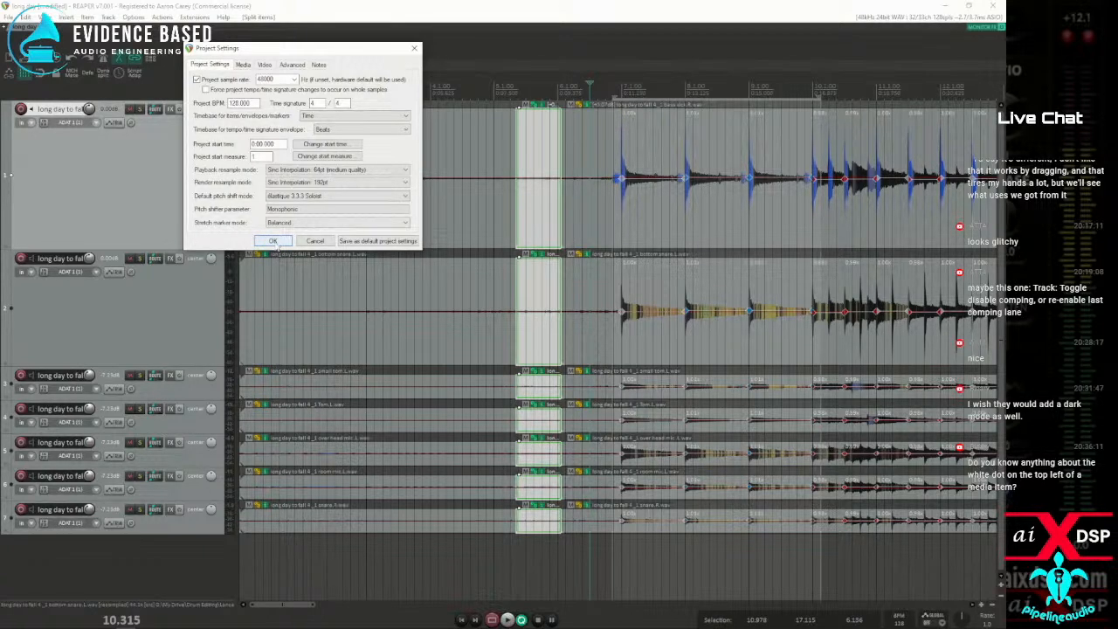
{"action": "left_click", "coordinate": [271, 241]}
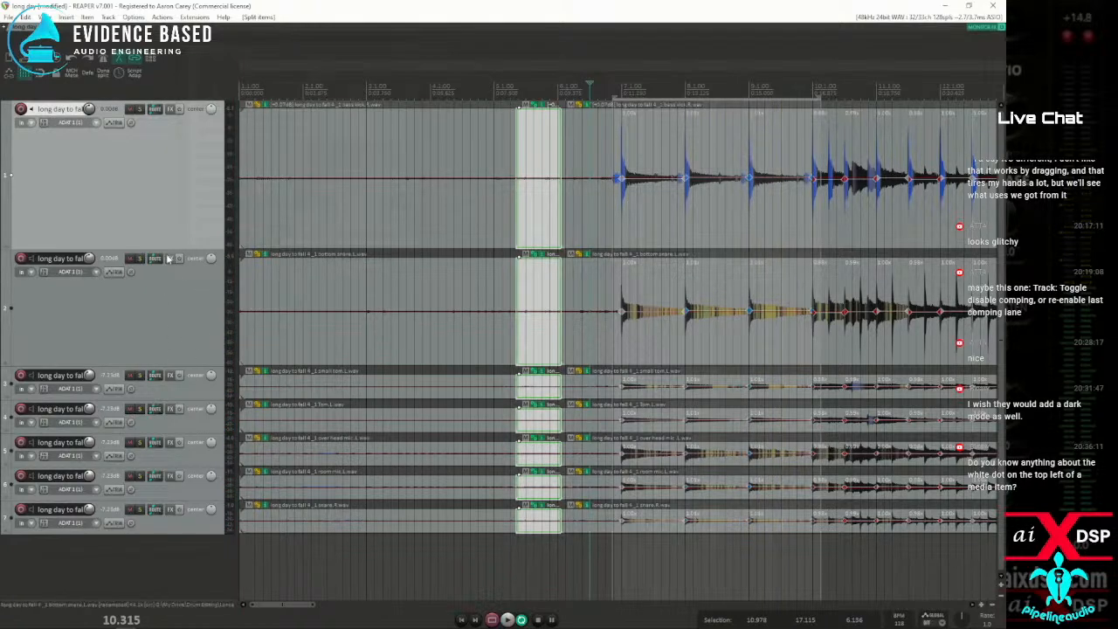
Audition the drums with the bottom snare and overhead tracks muted in turn, and lower the overhead track's volume
{"action": "left_click", "coordinate": [131, 259]}
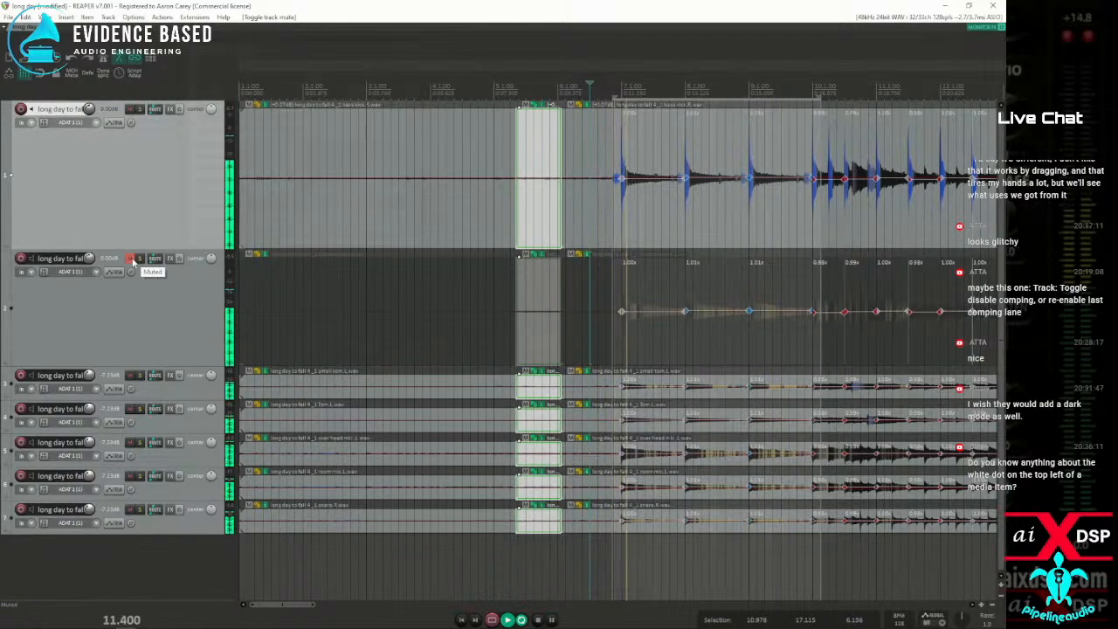
{"action": "left_click", "coordinate": [131, 259]}
{"action": "left_click", "coordinate": [129, 443]}
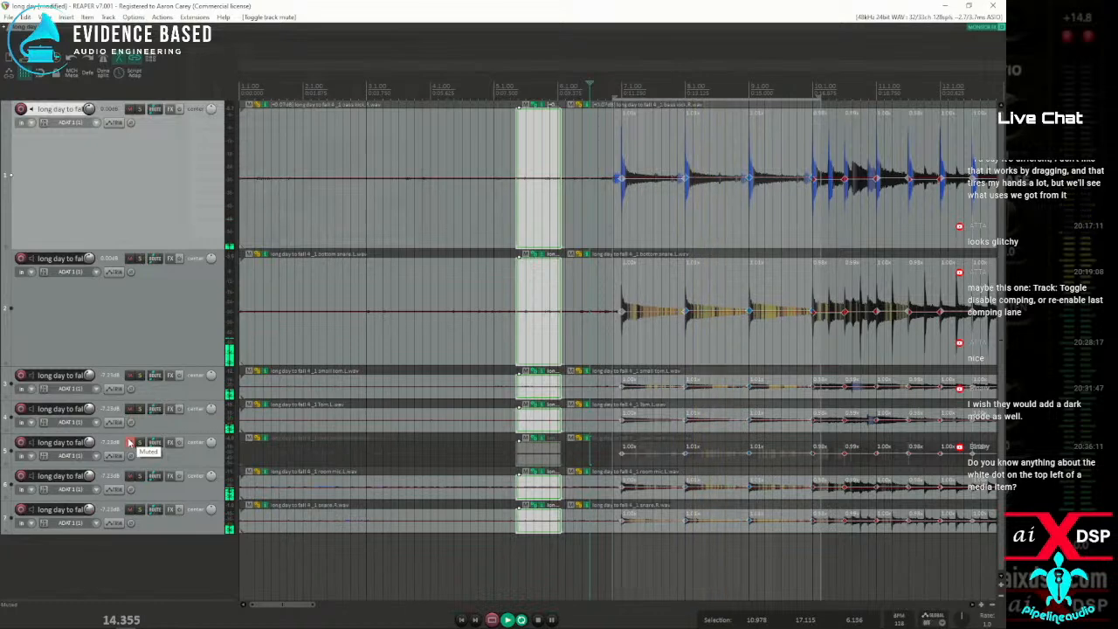
{"action": "left_click", "coordinate": [129, 443]}
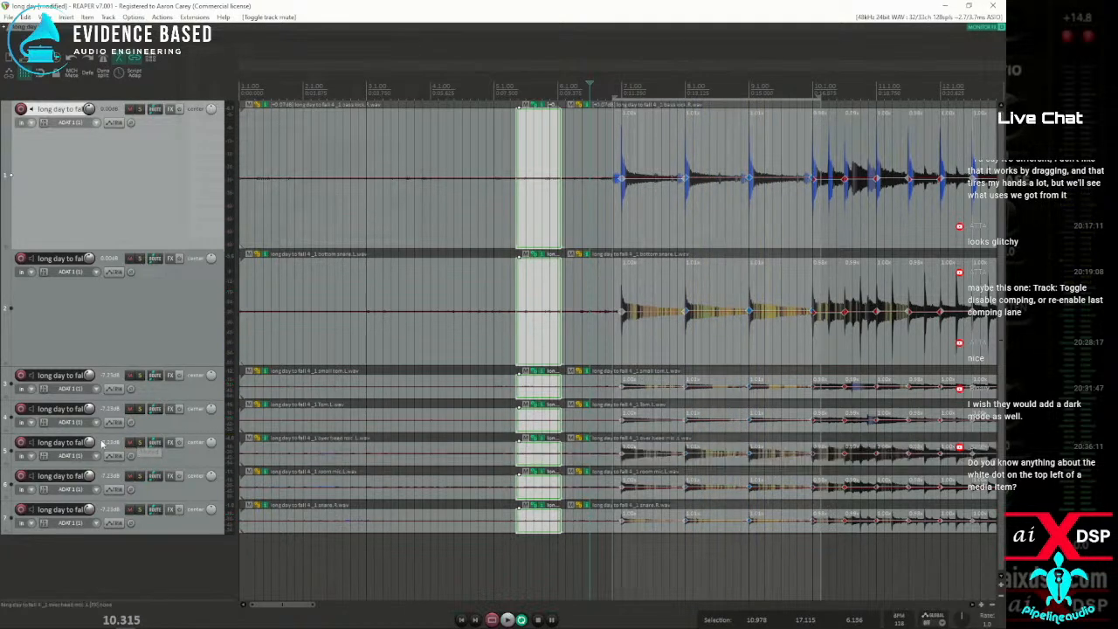
{"action": "key", "text": "space"}
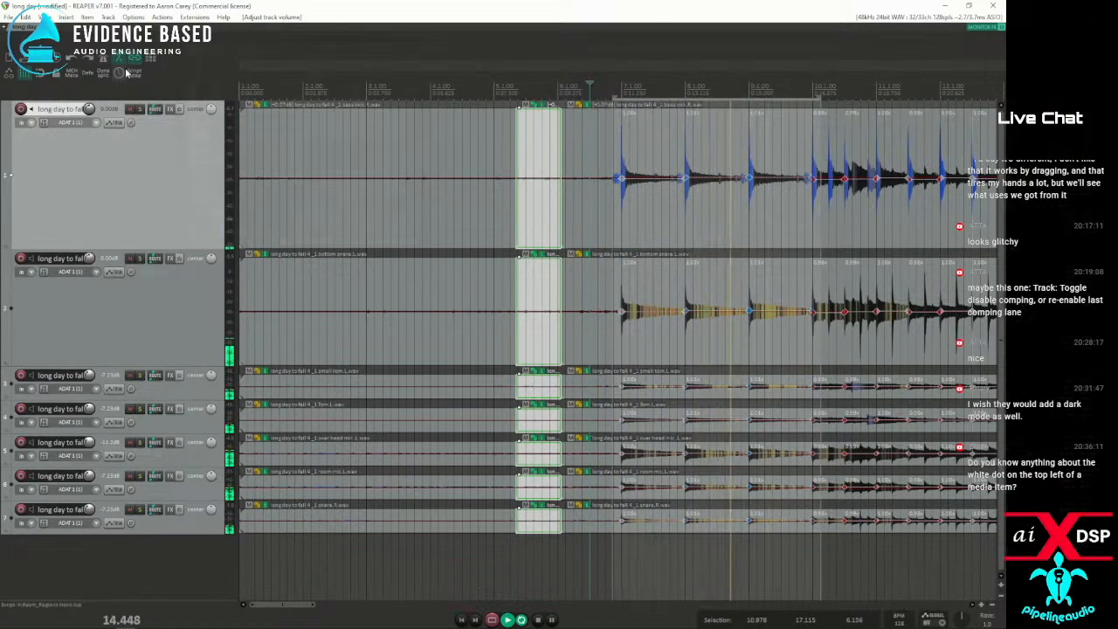
{"action": "key", "text": "space"}
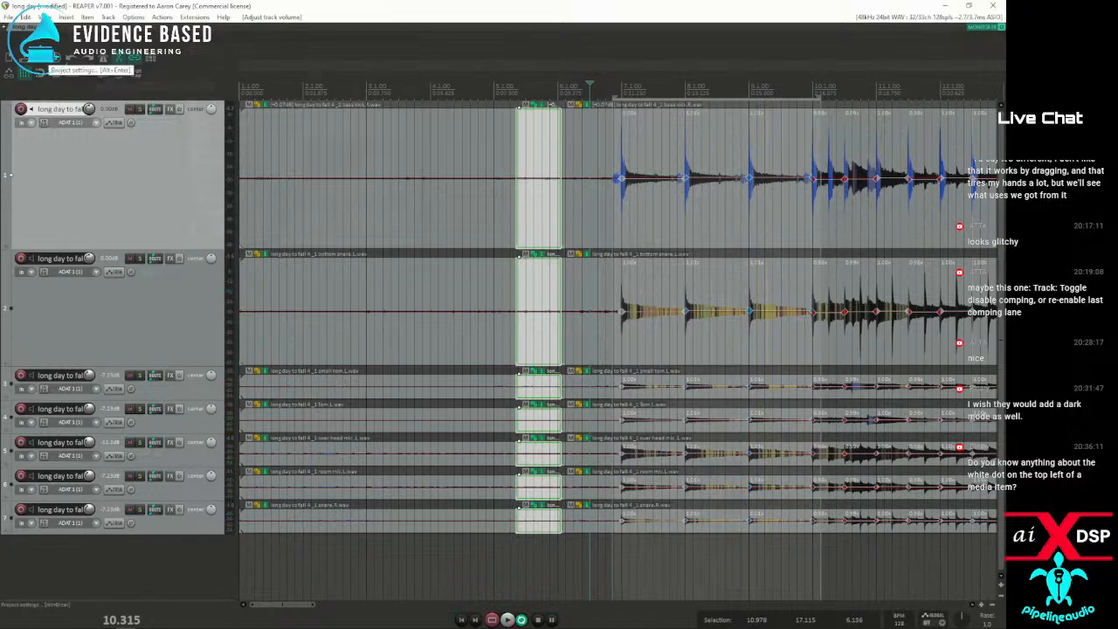
Apply élastique 3.3.3 Pro as the default pitch shift mode in the project settings
{"action": "left_click", "coordinate": [53, 59]}
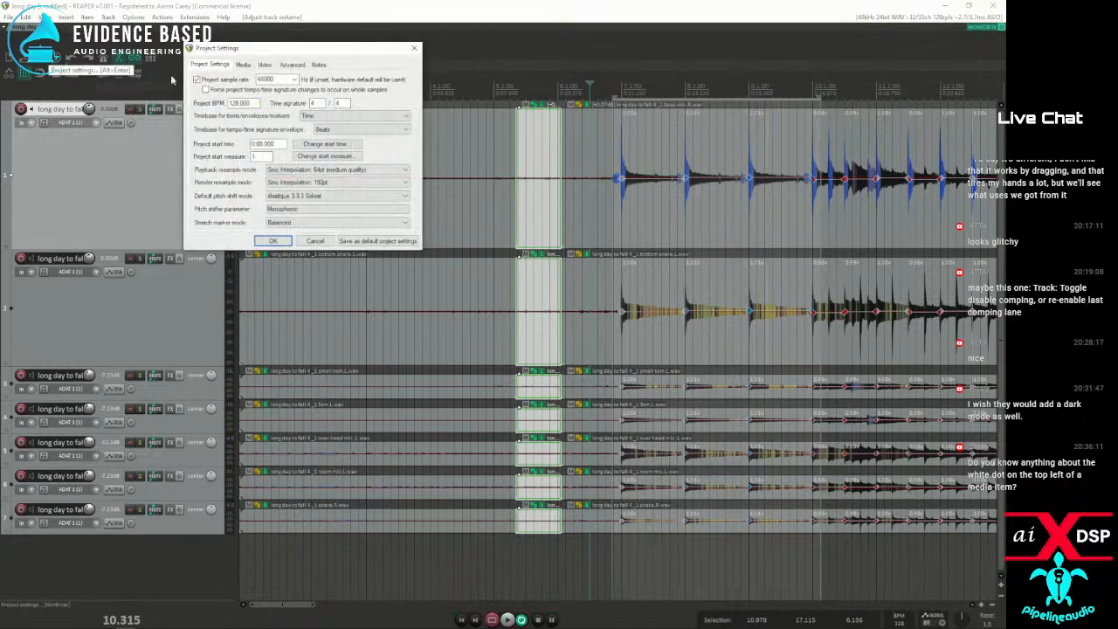
{"action": "left_click", "coordinate": [312, 198]}
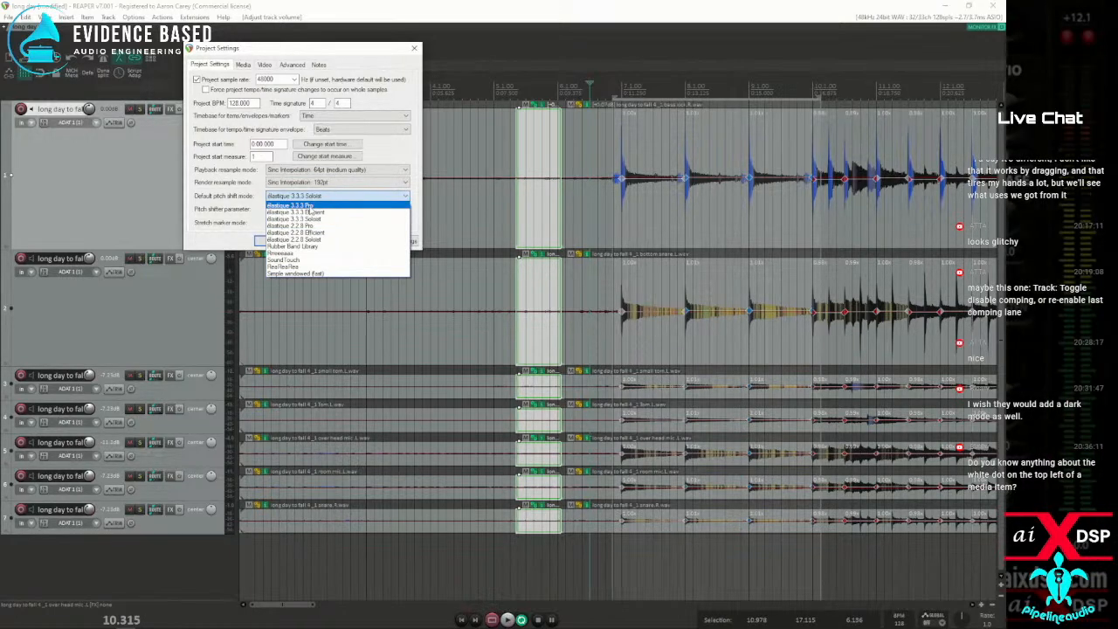
{"action": "left_click", "coordinate": [308, 207]}
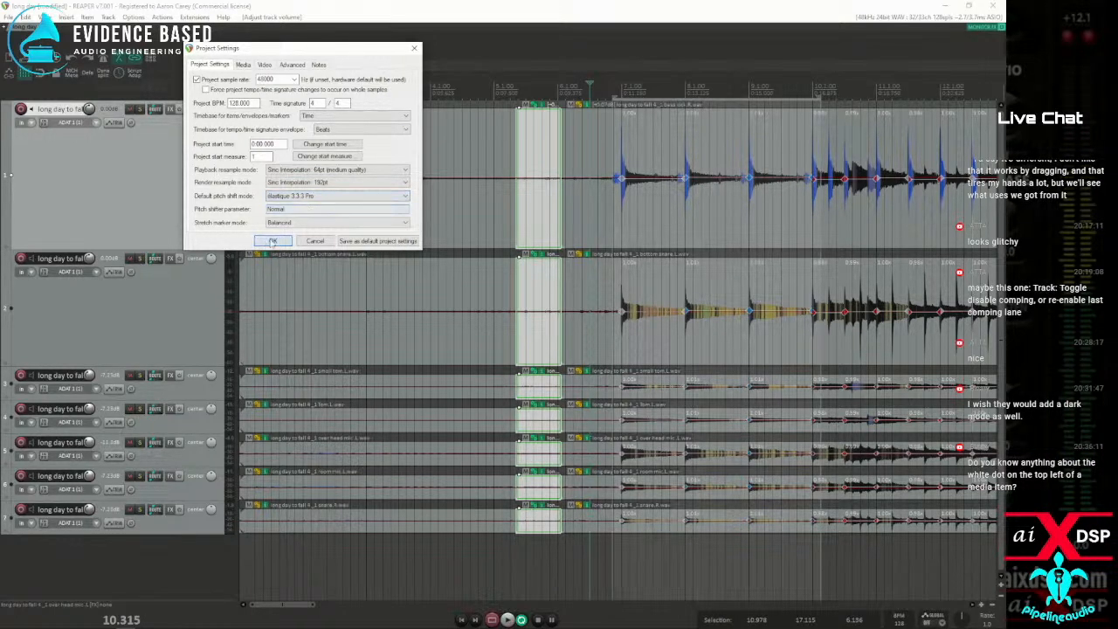
{"action": "left_click", "coordinate": [272, 241]}
Play the stretched drums from the current cursor and again from just before bar 8 to judge the Pro mode
{"action": "key", "text": "space"}
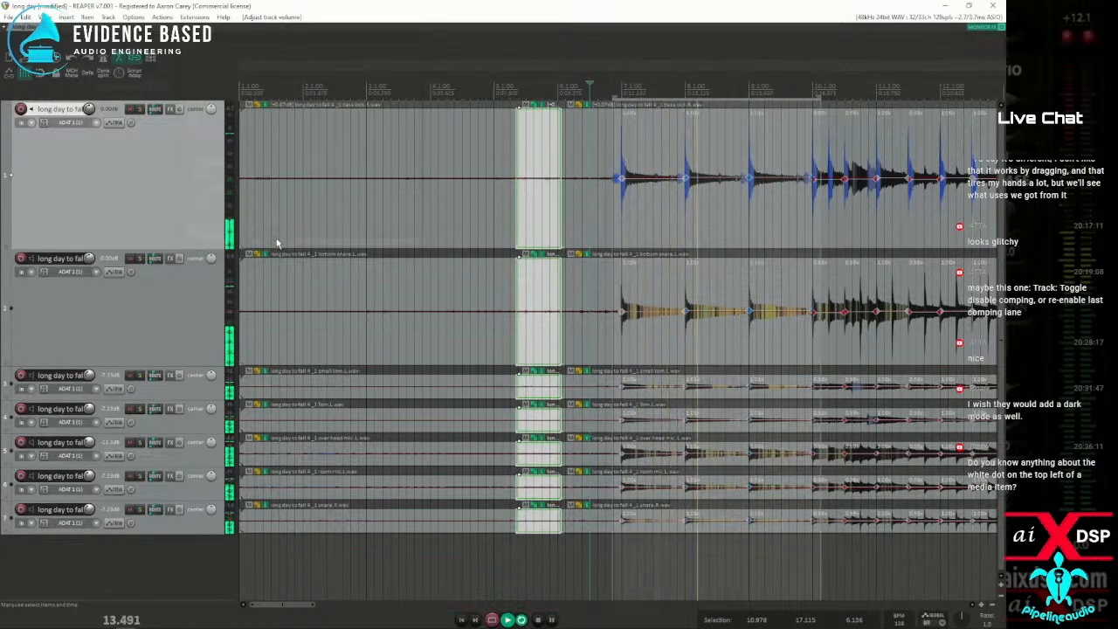
{"action": "key", "text": "space"}
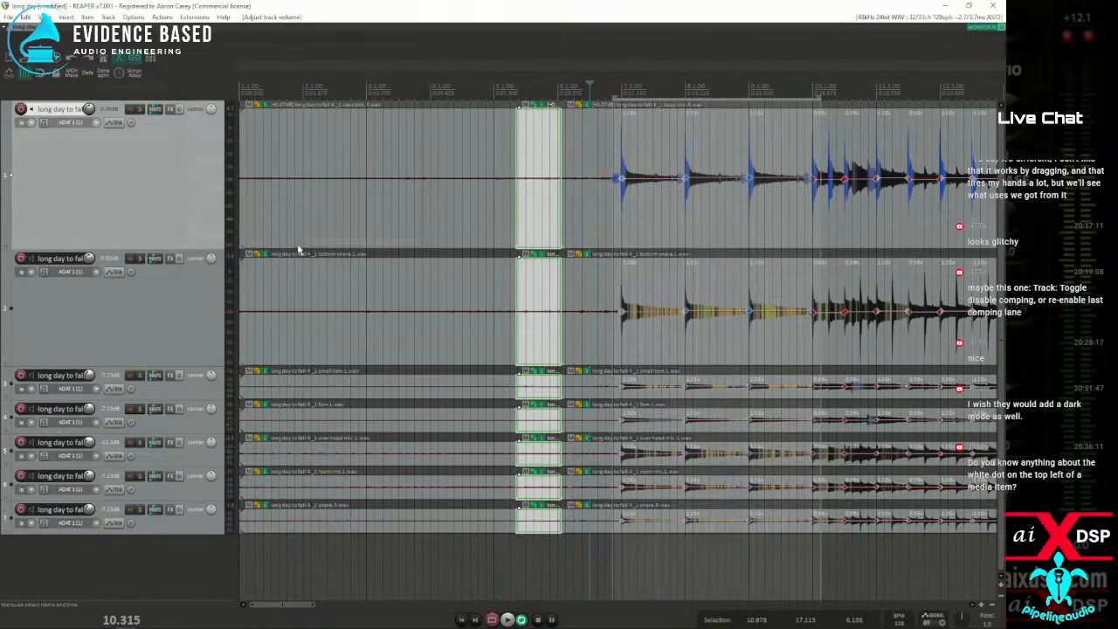
{"action": "key", "text": "space"}
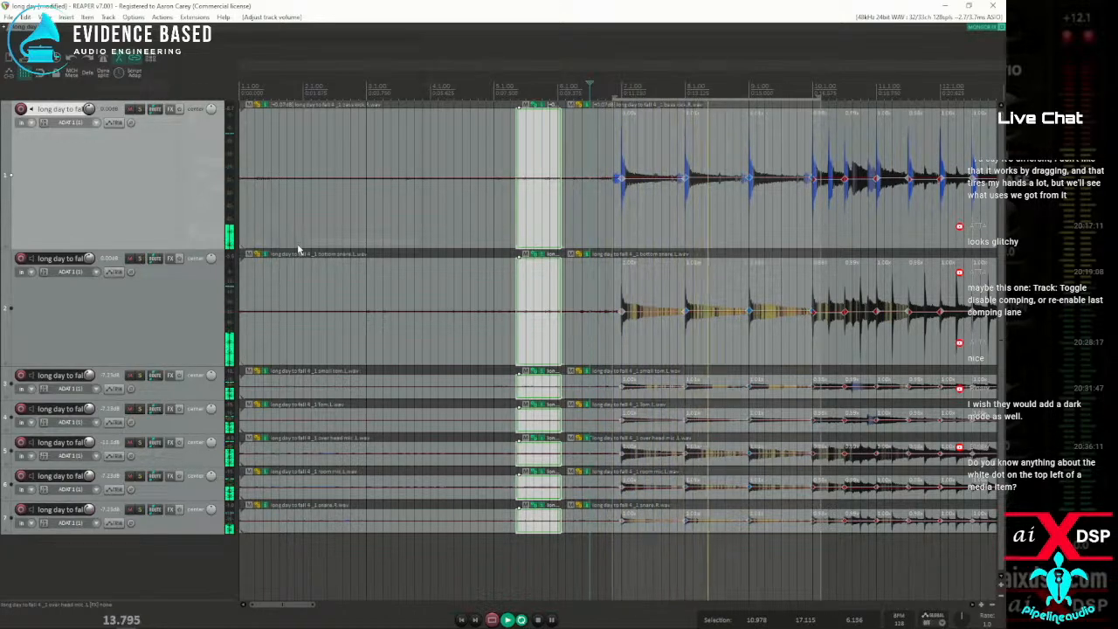
{"action": "left_click", "coordinate": [677, 88]}
{"action": "key", "text": "space"}
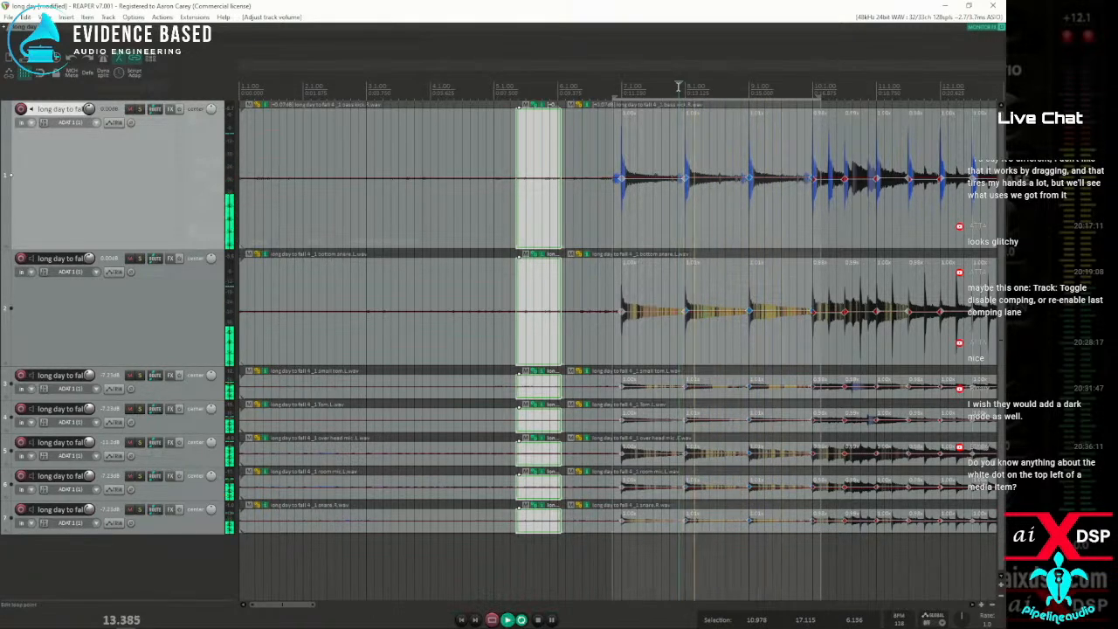
Change the project's default pitch shift mode to élastique 3.3.3 Efficient and accept the settings
{"action": "left_click", "coordinate": [57, 59]}
{"action": "left_click", "coordinate": [330, 197]}
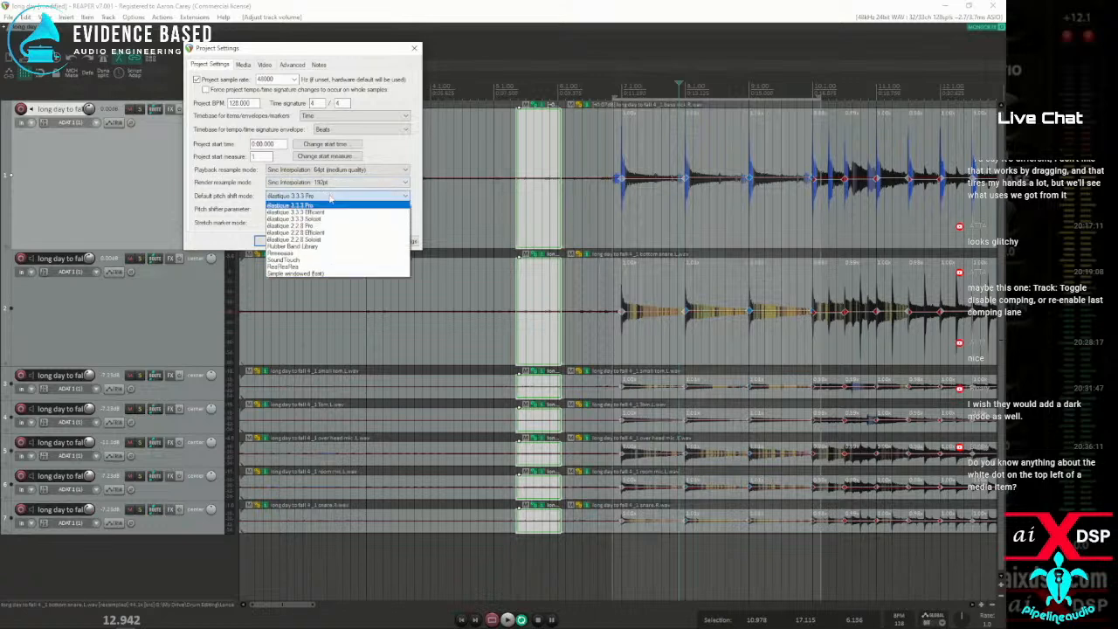
{"action": "left_click", "coordinate": [316, 215]}
{"action": "left_click", "coordinate": [271, 241]}
Play the drums repeatedly from just before bar 8 to judge the Efficient mode
{"action": "key", "text": "space"}
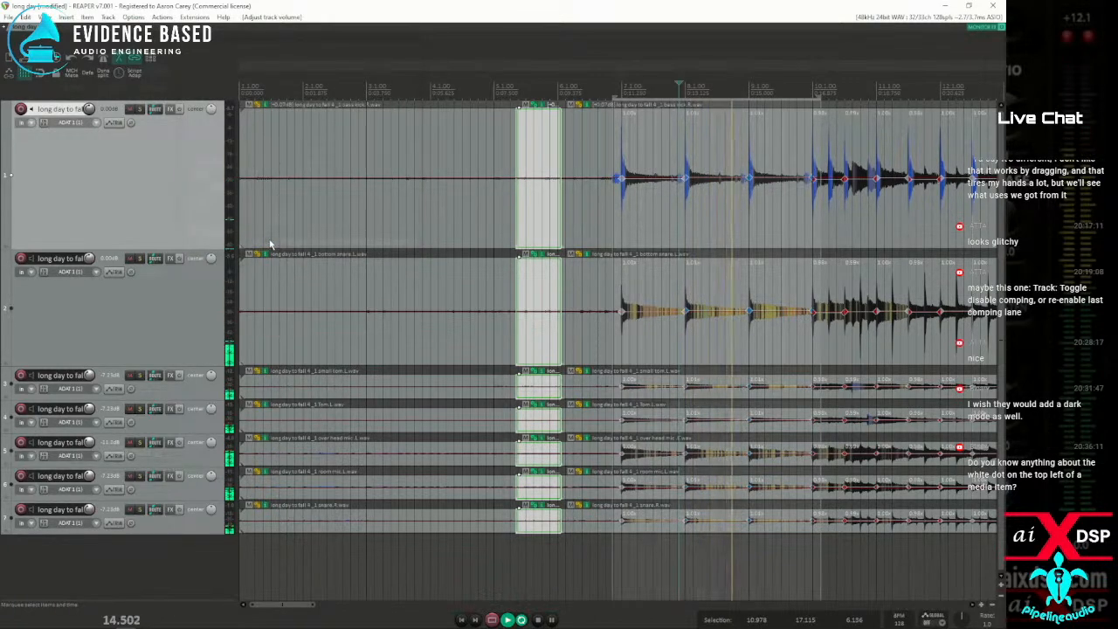
{"action": "key", "text": "space"}
{"action": "key", "text": "space"}
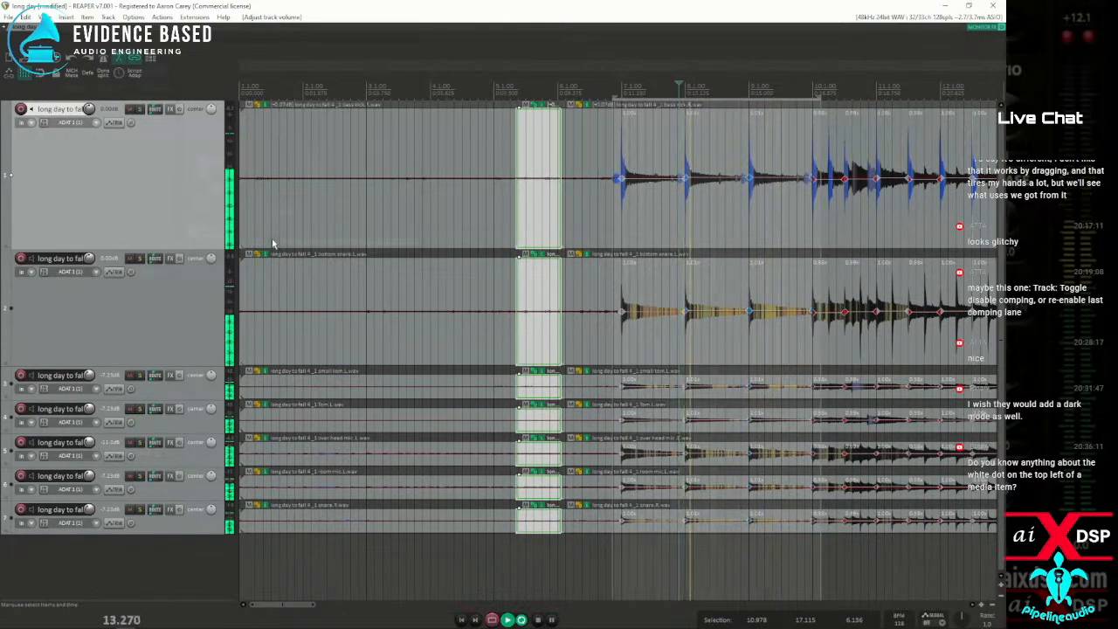
{"action": "key", "text": "space"}
{"action": "key", "text": "space"}
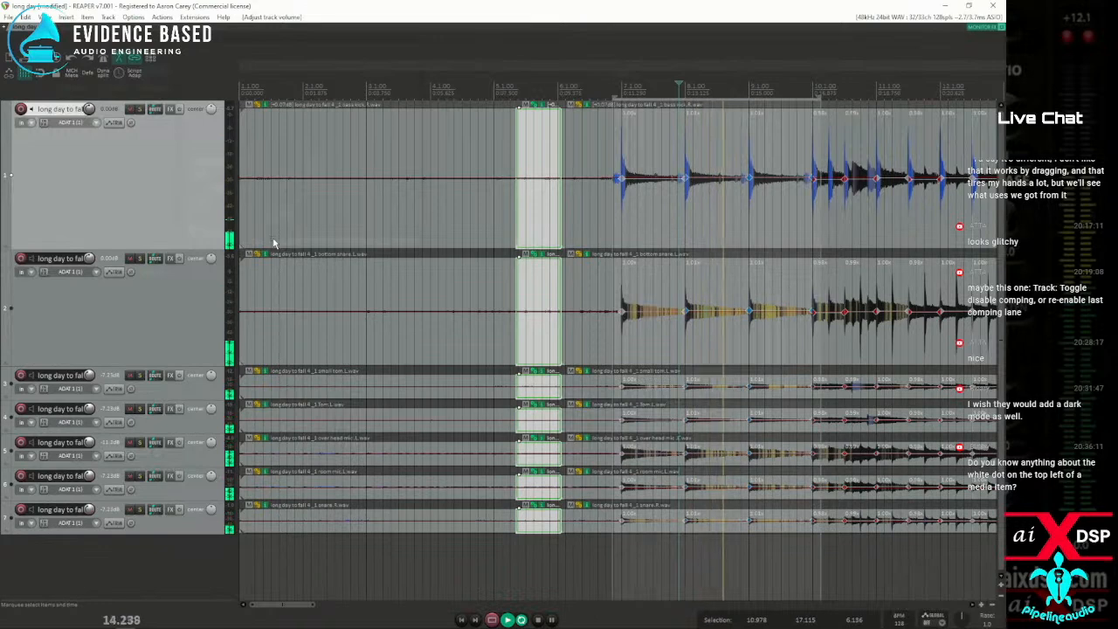
{"action": "key", "text": "space"}
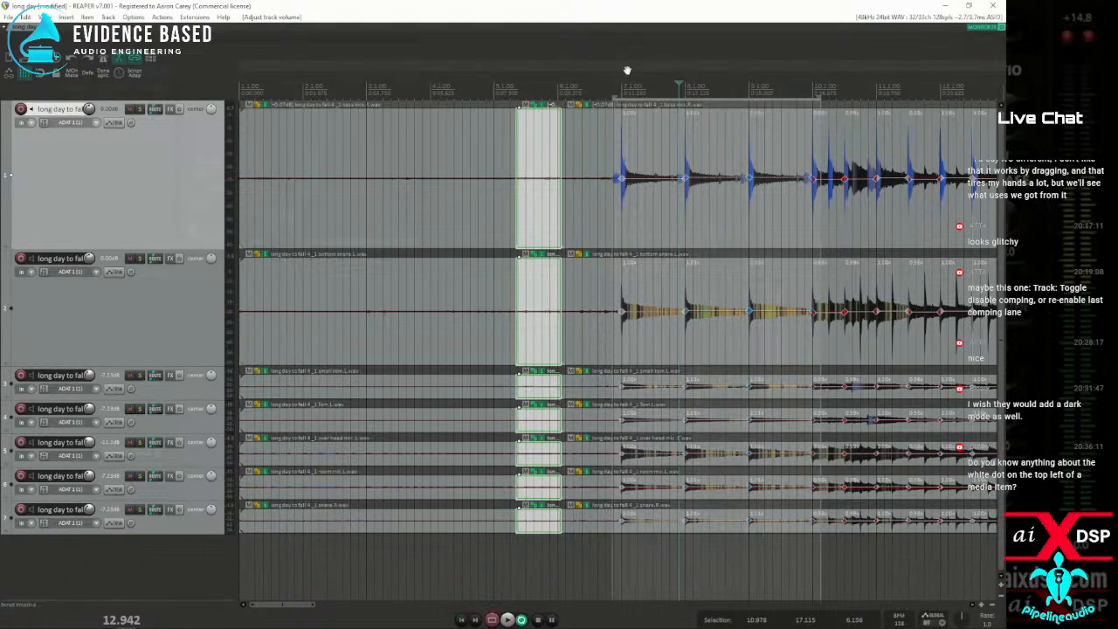
Try removing the stretch markers in the time selection on all drum items, undo the removal, and play both versions for comparison
{"action": "left_click_drag", "start_coordinate": [604, 146], "coordinate": [848, 553]}
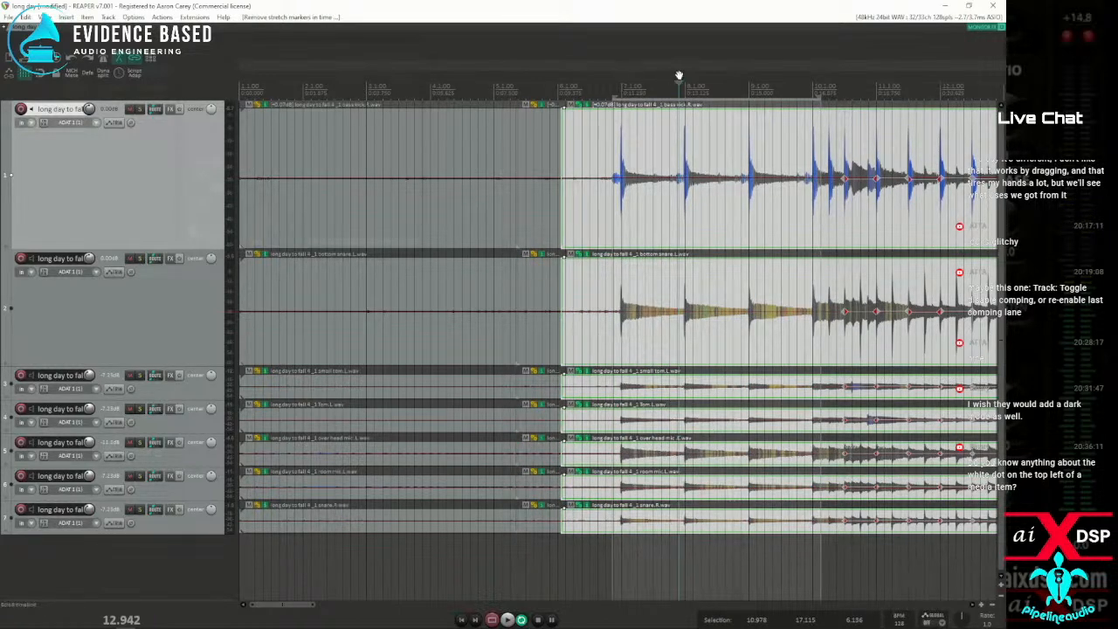
{"action": "key", "text": "space"}
{"action": "key", "text": "ctrl+z"}
{"action": "key", "text": "space"}
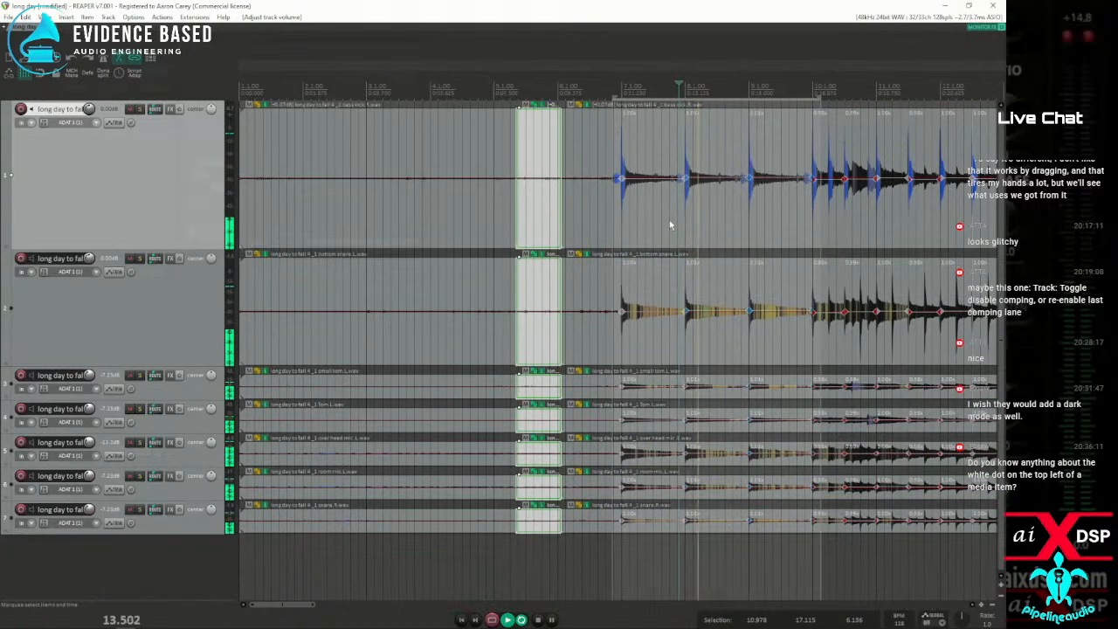
{"action": "key", "text": "space"}
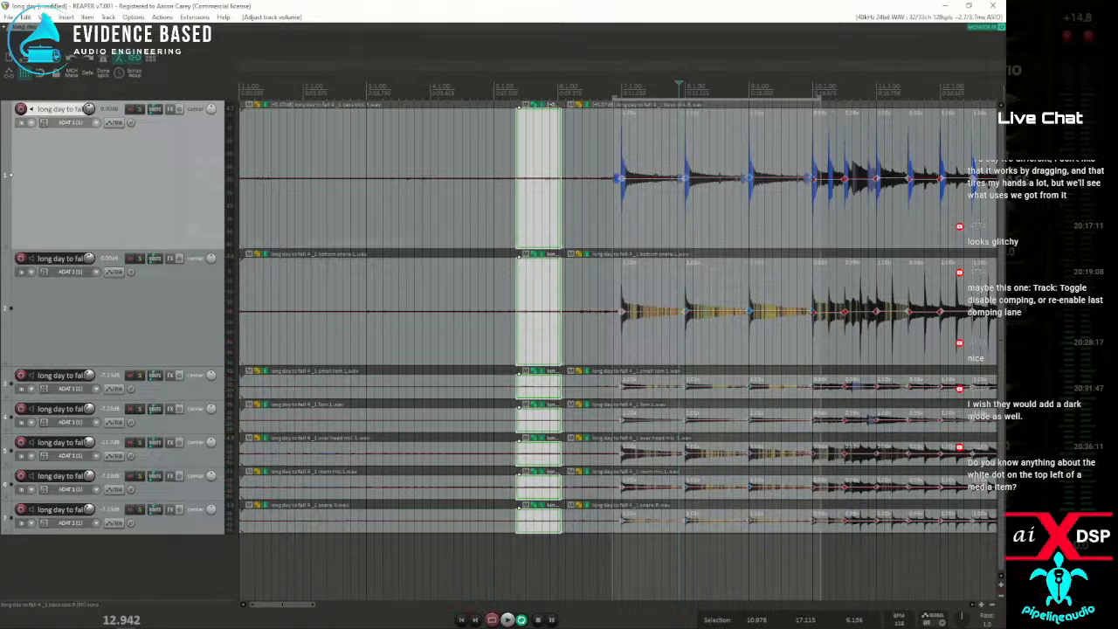
Switch the project's default pitch shift mode to élastique 3.3.3 Soloist and accept the settings
{"action": "key", "text": "alt+Return"}
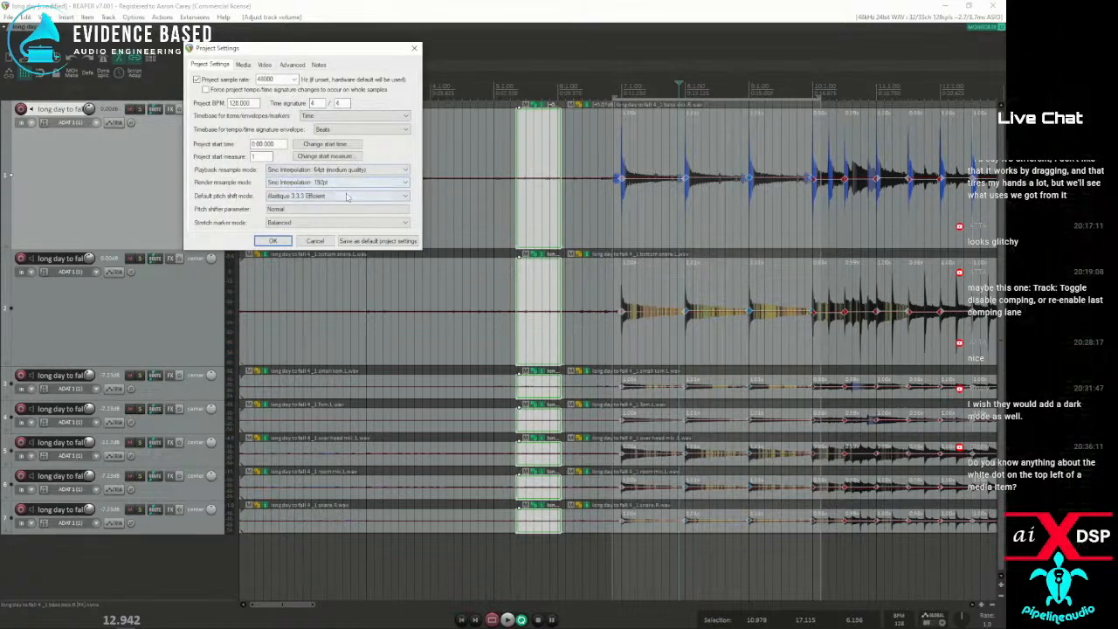
{"action": "left_click", "coordinate": [346, 196]}
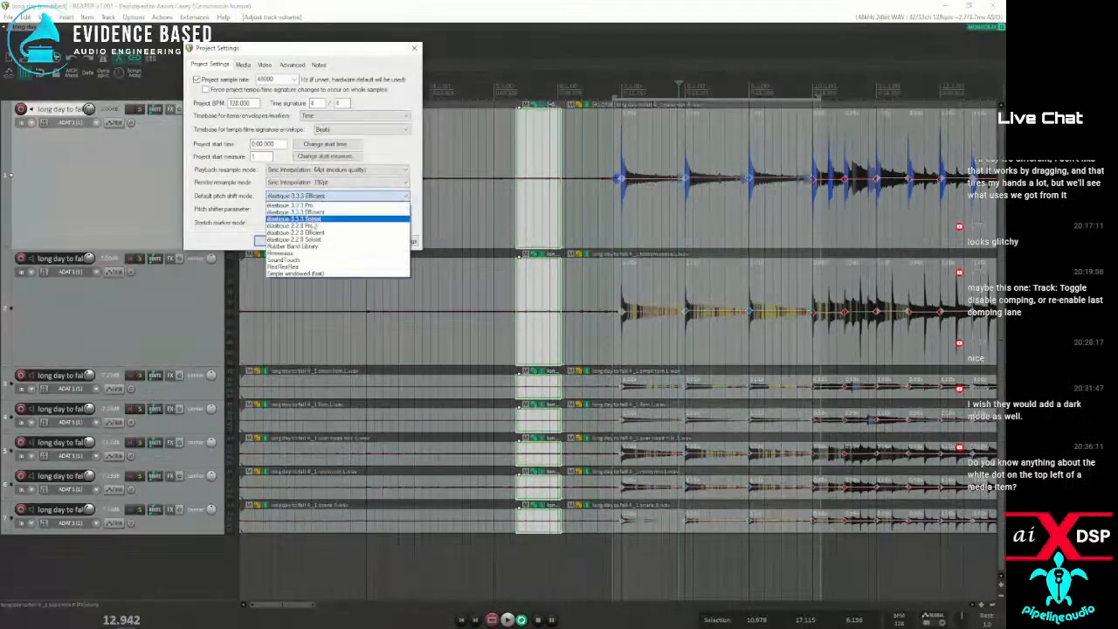
{"action": "left_click", "coordinate": [312, 218]}
{"action": "left_click", "coordinate": [277, 242]}
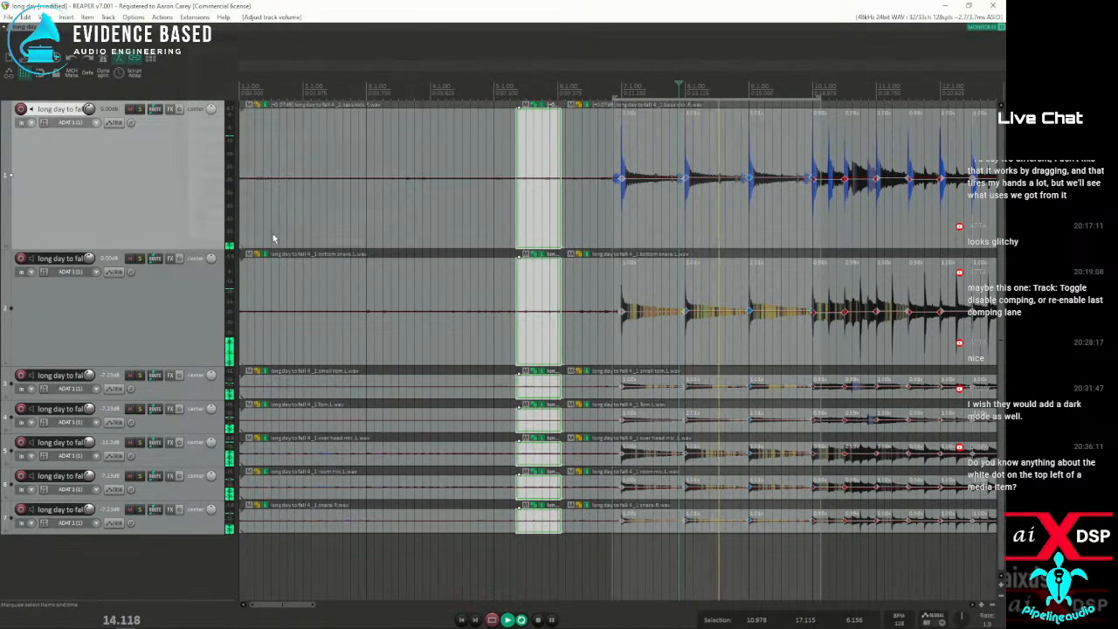
Play the drums repeatedly from just before bar 8 to judge the Soloist mode
{"action": "key", "text": "space"}
{"action": "key", "text": "space"}
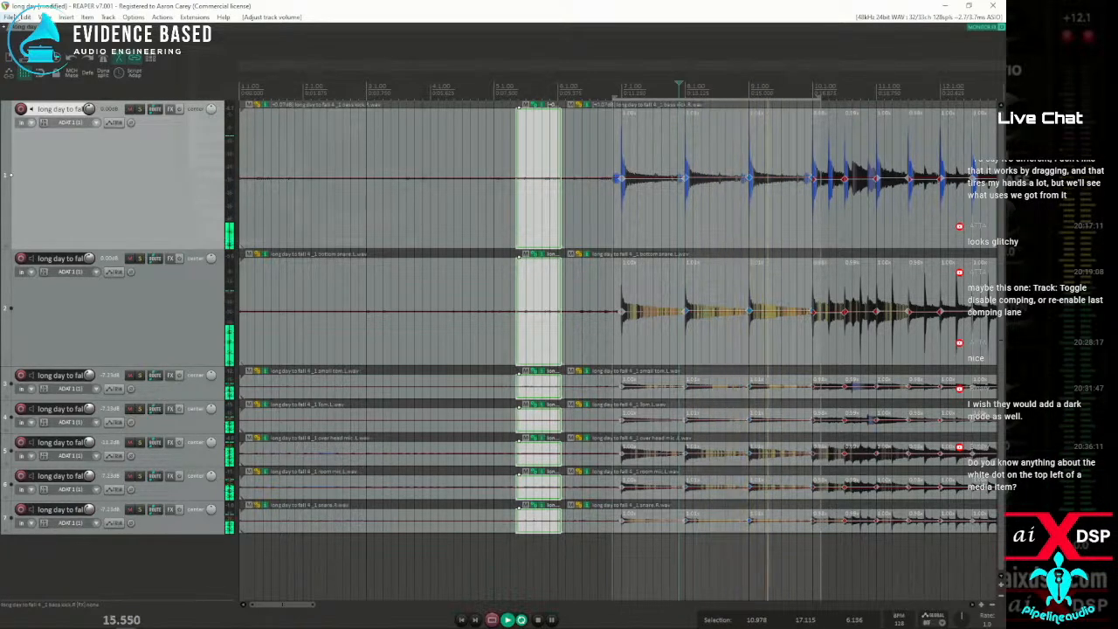
{"action": "key", "text": "space"}
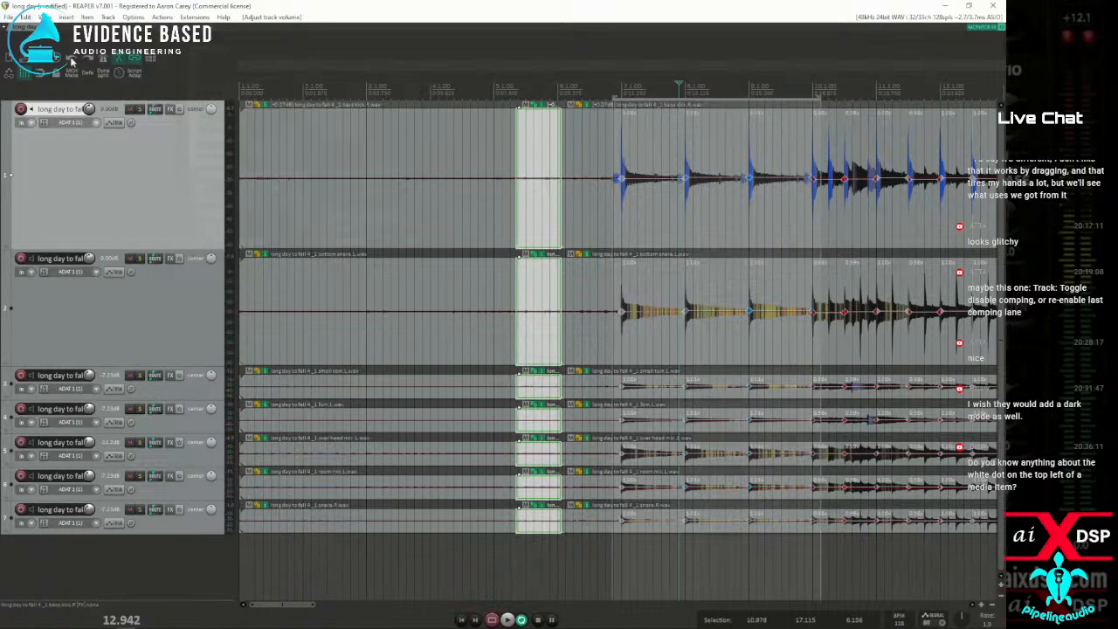
{"action": "key", "text": "space"}
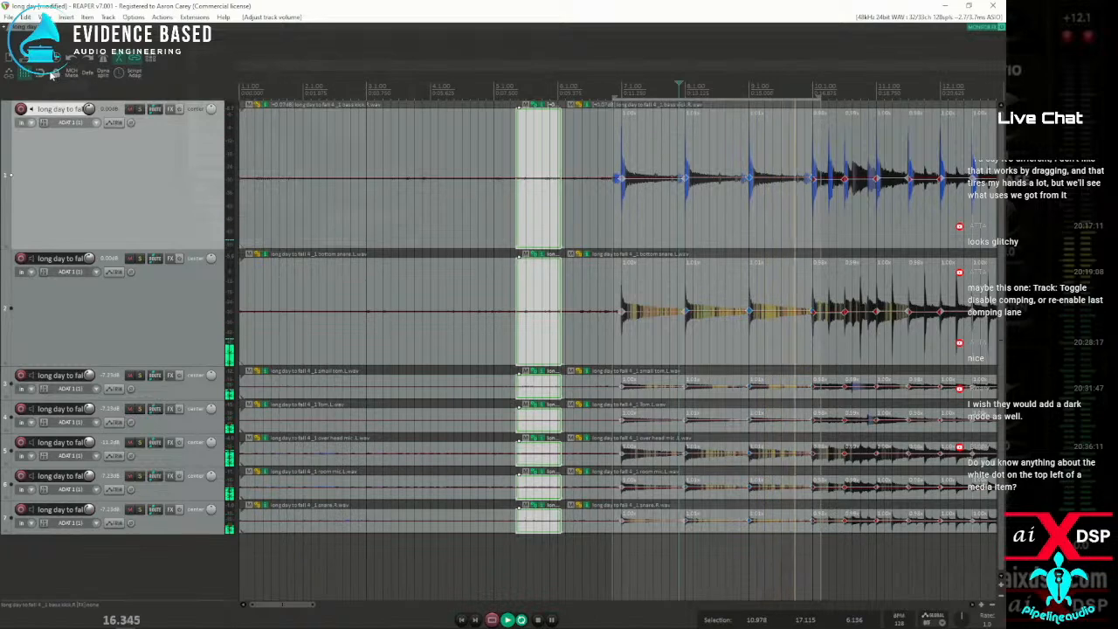
{"action": "key", "text": "space"}
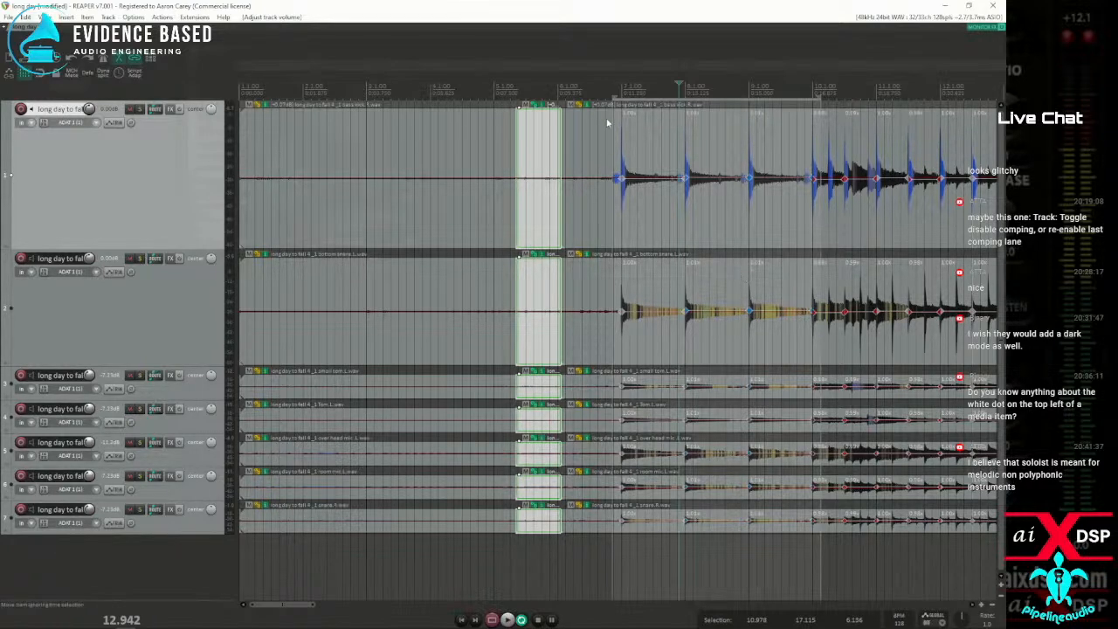
Place the edit cursor just before bar 7, and set the project to élastique 3.3.3 Pro pitch shifting with the Tonal-optimized stretch marker mode
{"action": "left_click", "coordinate": [608, 87]}
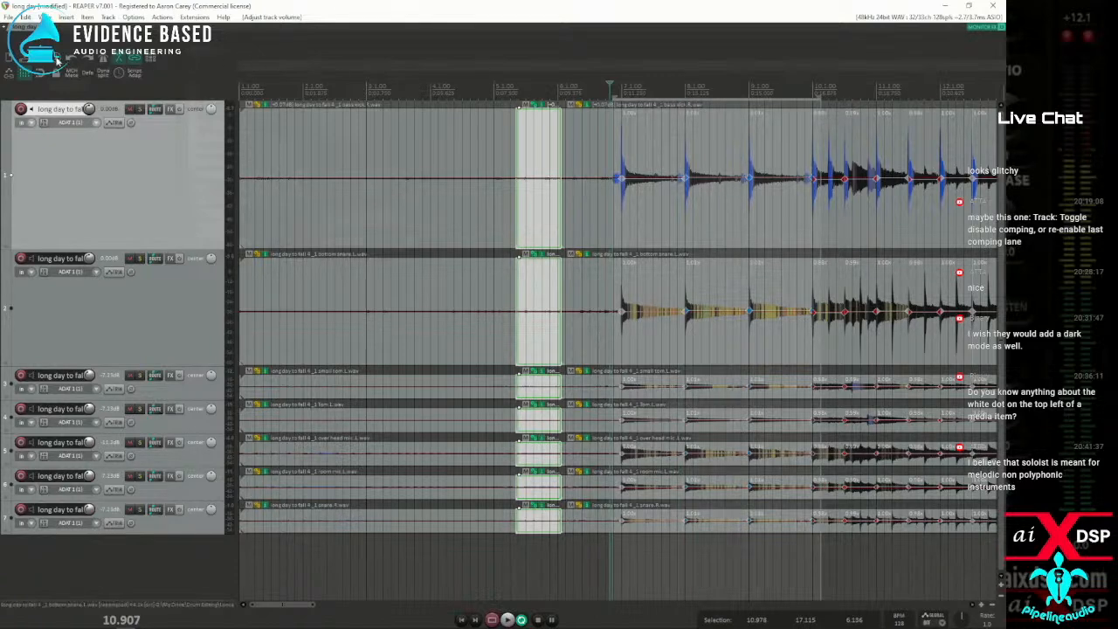
{"action": "key", "text": "alt+Return"}
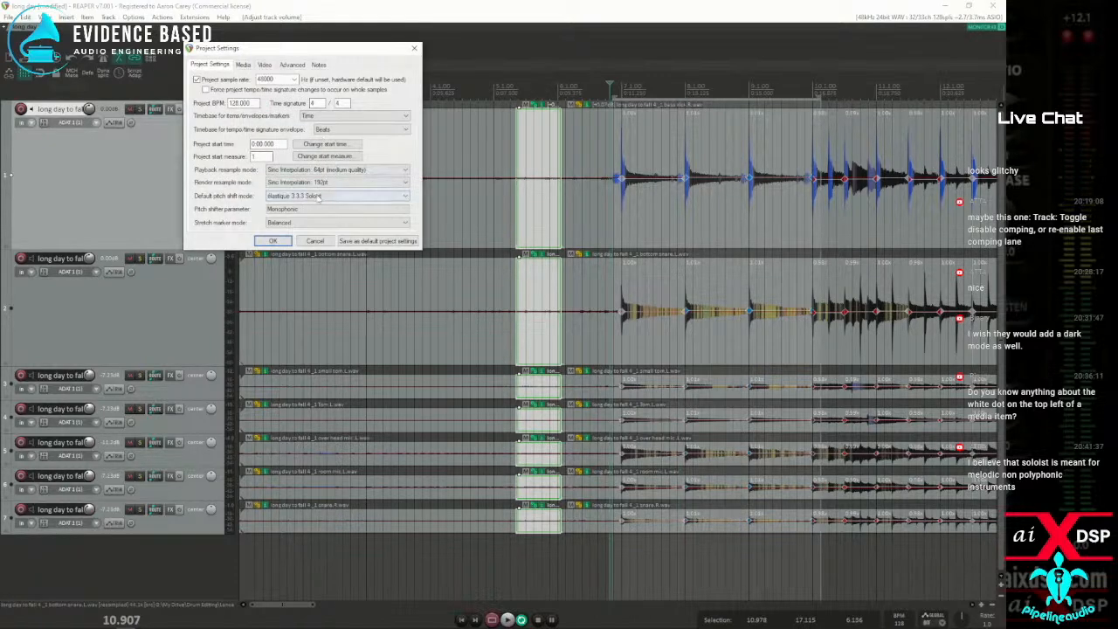
{"action": "left_click", "coordinate": [319, 195]}
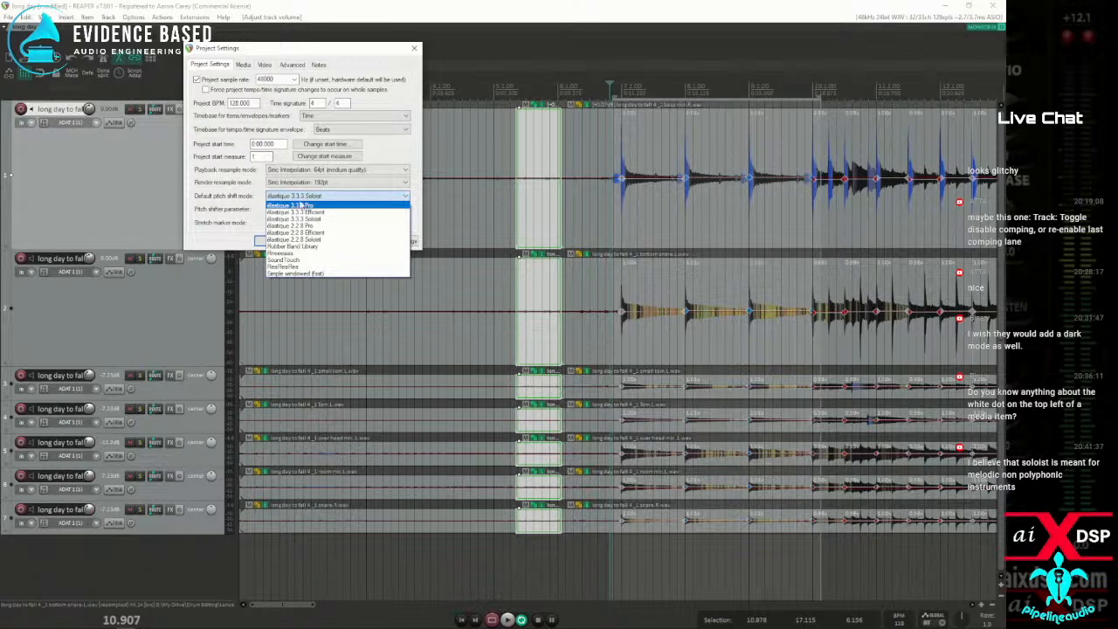
{"action": "left_click", "coordinate": [308, 218]}
{"action": "left_click", "coordinate": [310, 198]}
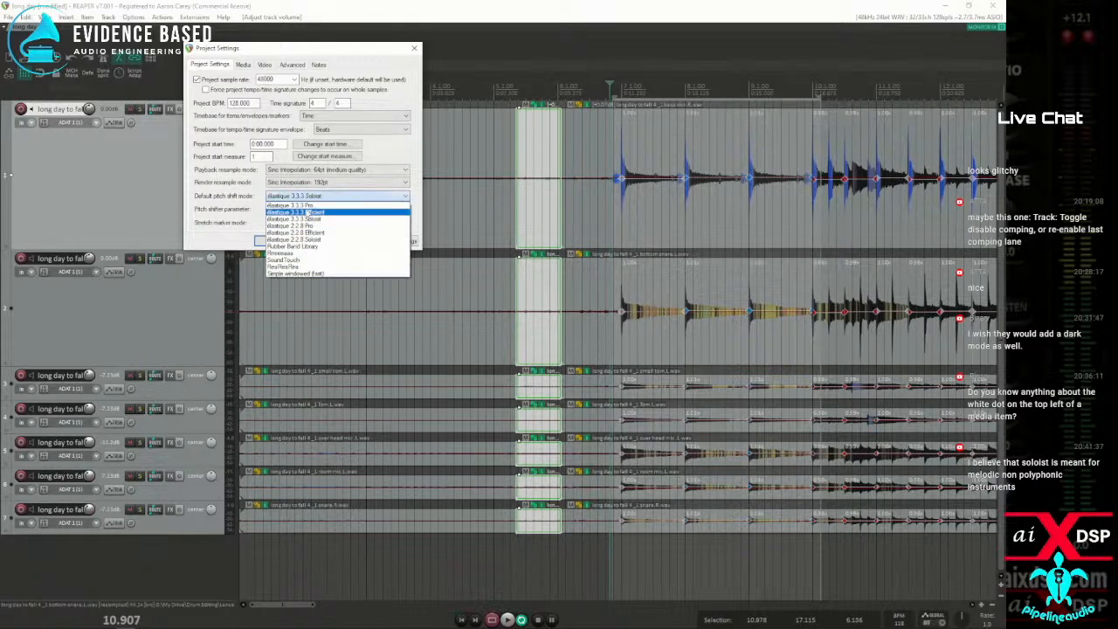
{"action": "left_click", "coordinate": [297, 206]}
{"action": "left_click", "coordinate": [304, 224]}
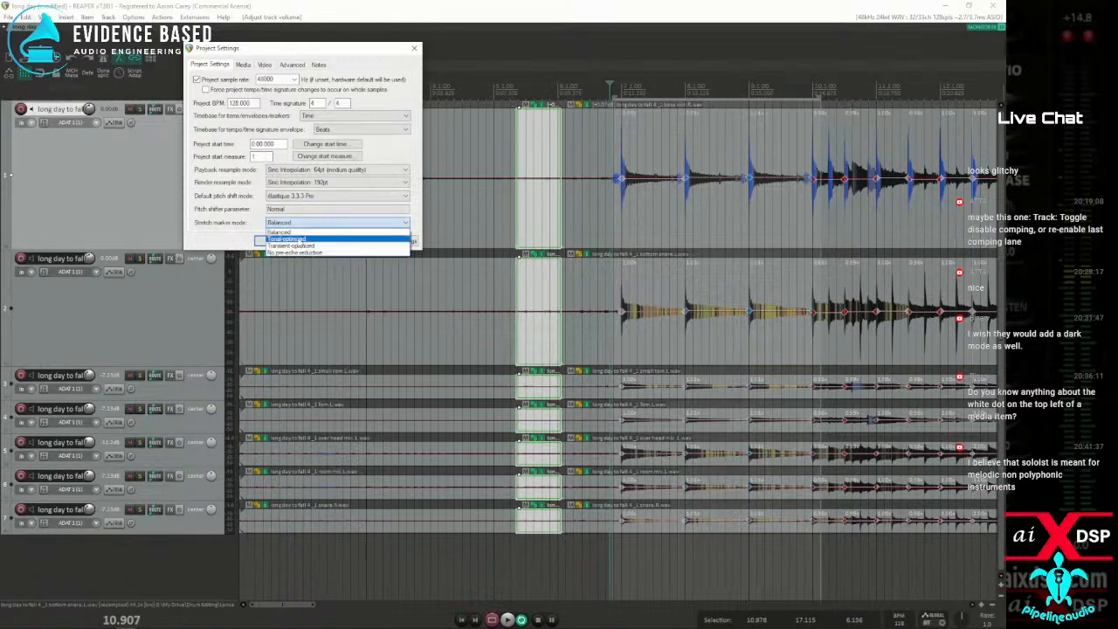
{"action": "left_click", "coordinate": [292, 238]}
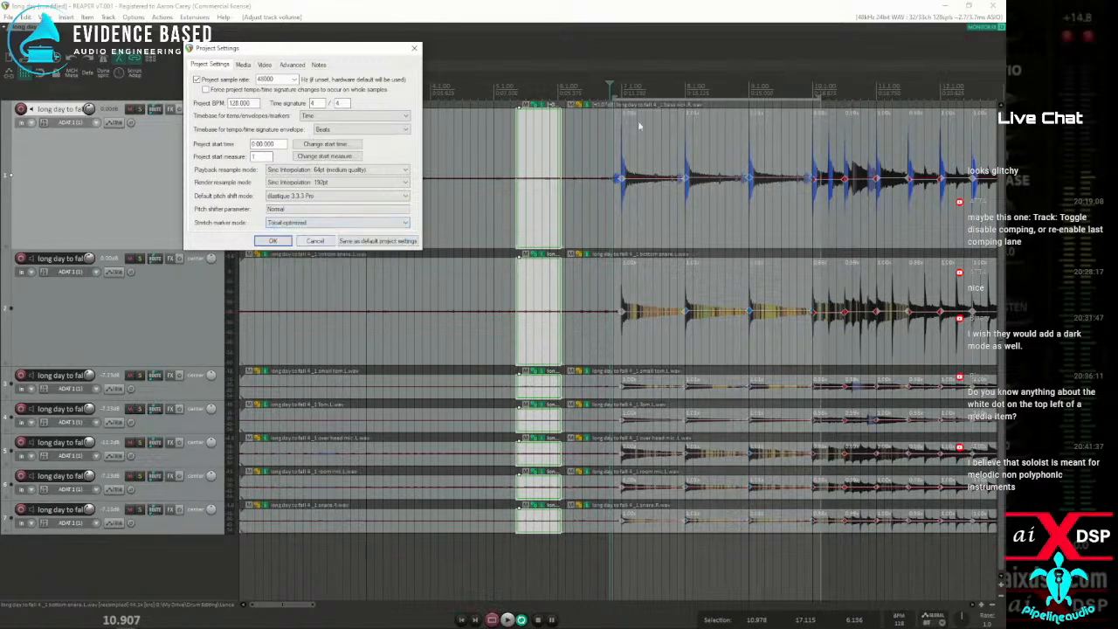
{"action": "left_click", "coordinate": [273, 241]}
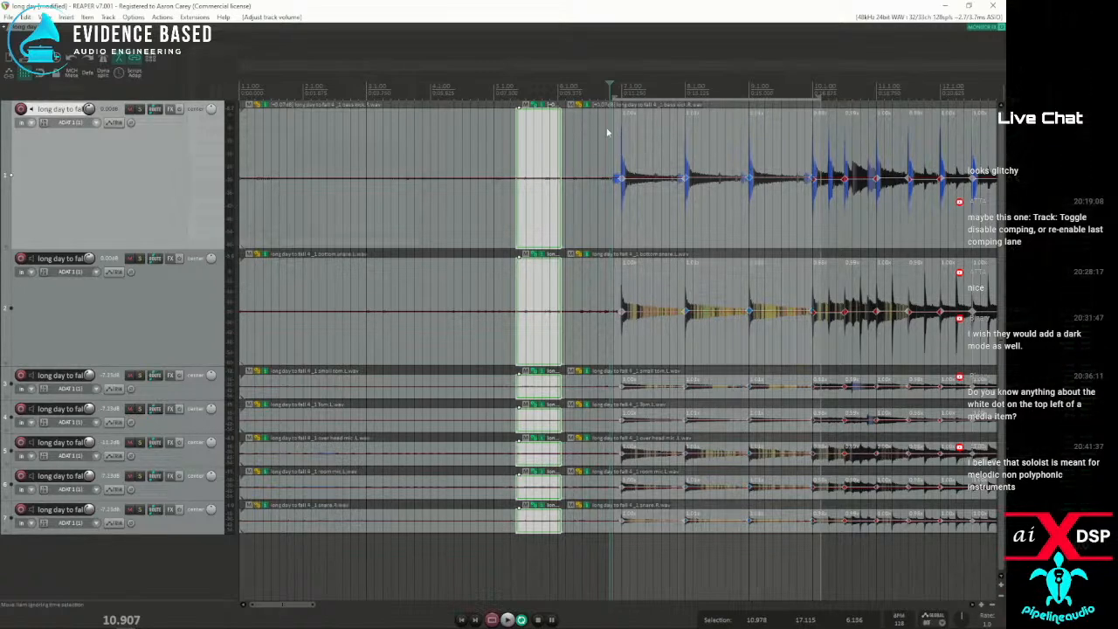
Play the drums from just before bar 7, shorten the time selection to about 10.75–12.38 s, and replay that section
{"action": "key", "text": "space"}
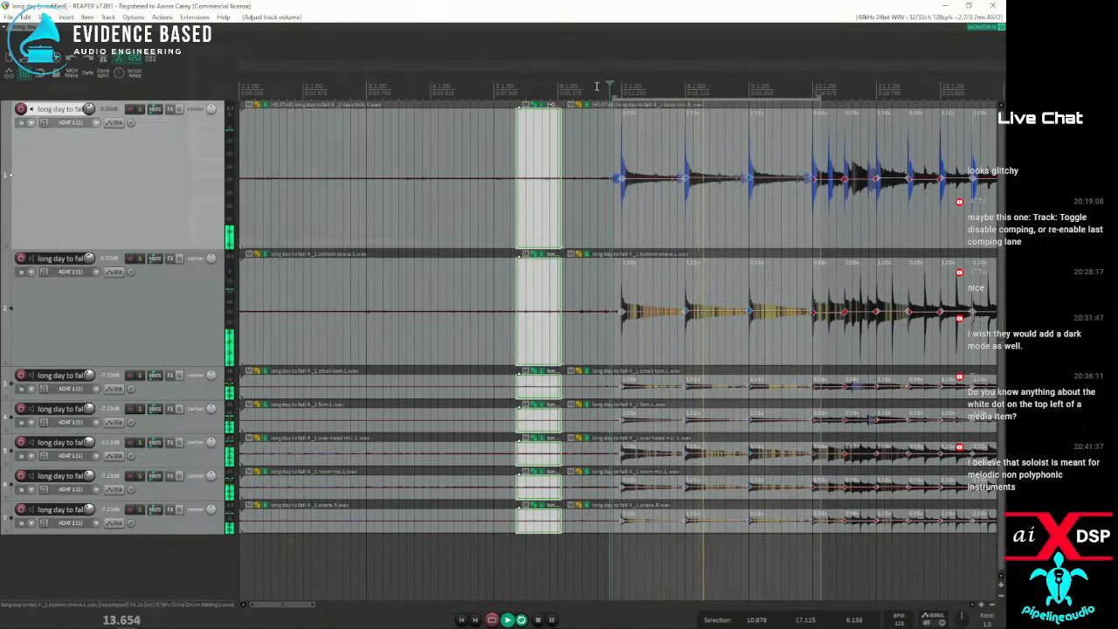
{"action": "left_click", "coordinate": [597, 86]}
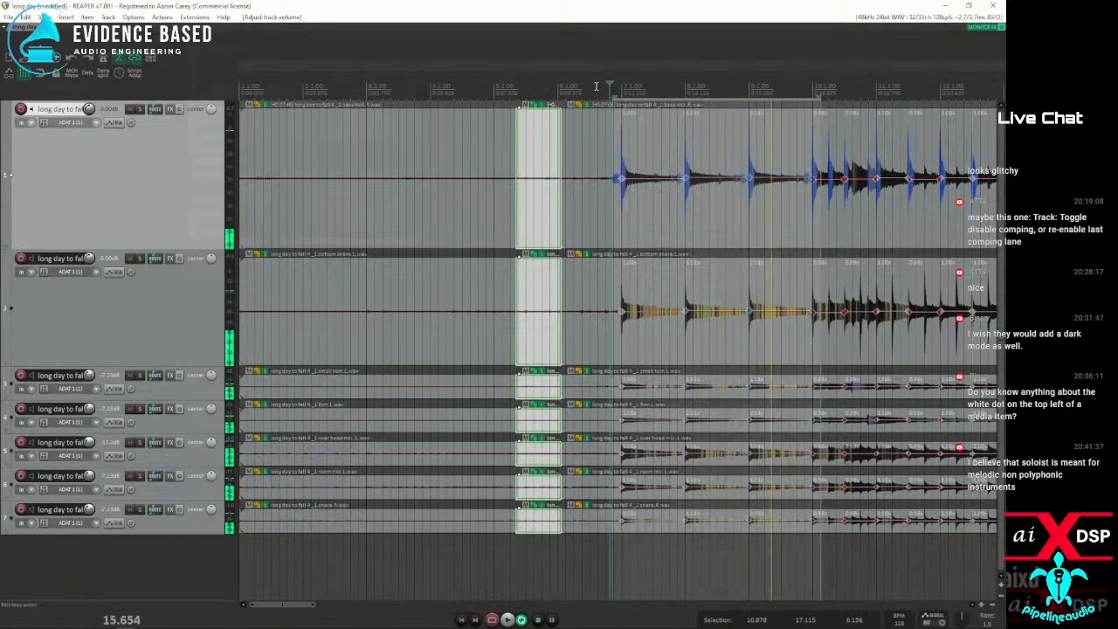
{"action": "key", "text": "space"}
{"action": "left_click_drag", "start_coordinate": [619, 93], "coordinate": [654, 96]}
{"action": "key", "text": "space"}
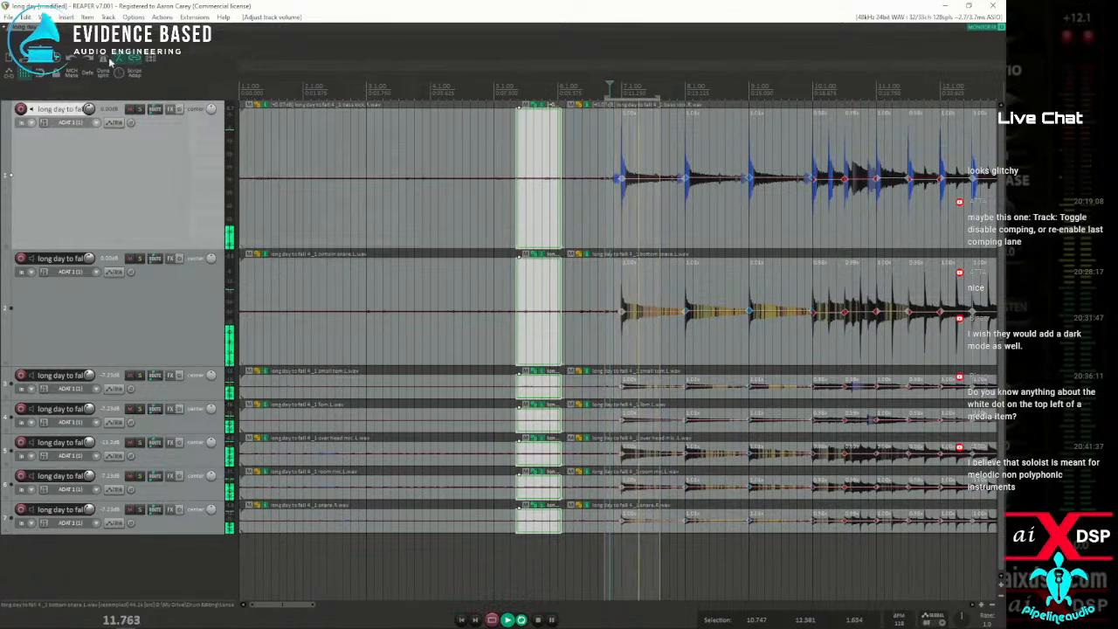
{"action": "key", "text": "space"}
Set the project's stretch marker mode to Transient optimized and play the passage at bar 7 repeatedly to judge it
{"action": "left_click", "coordinate": [54, 59]}
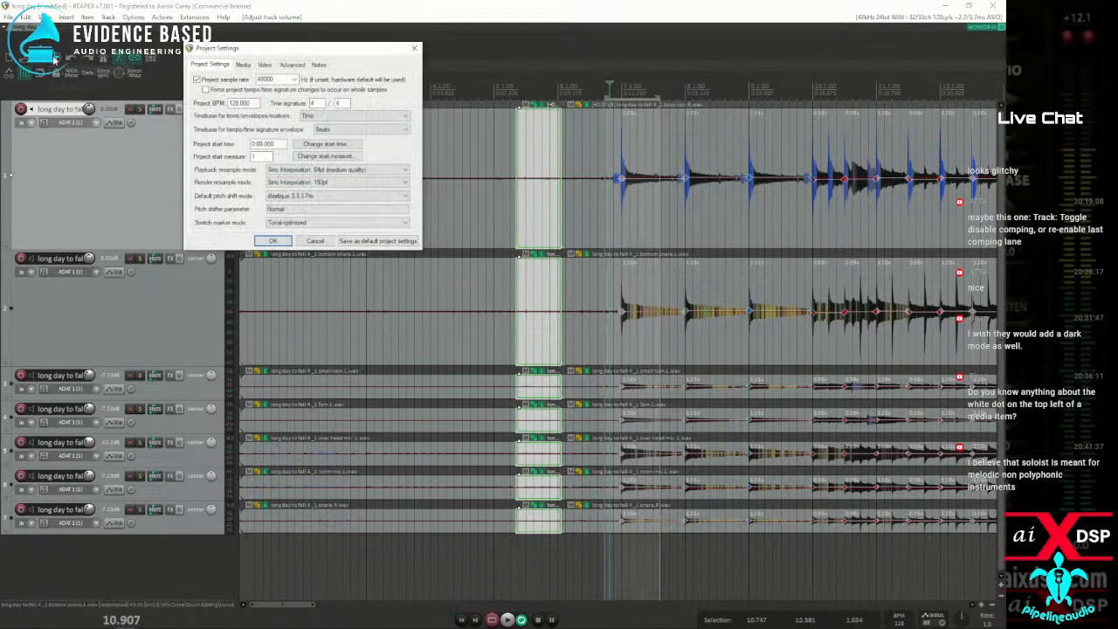
{"action": "left_click", "coordinate": [287, 225]}
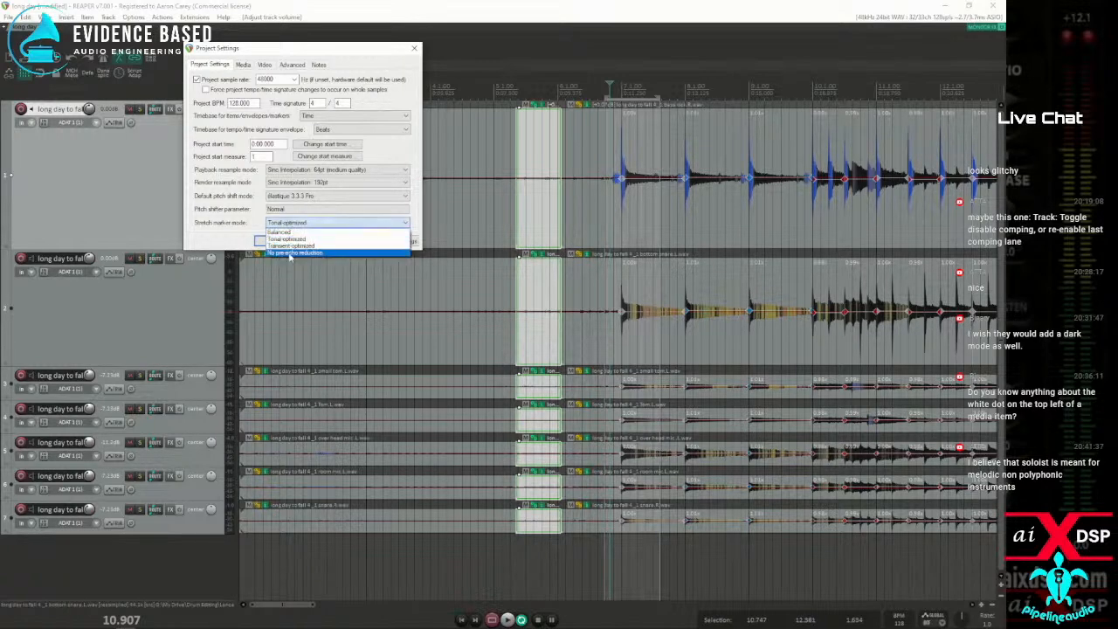
{"action": "left_click", "coordinate": [295, 248]}
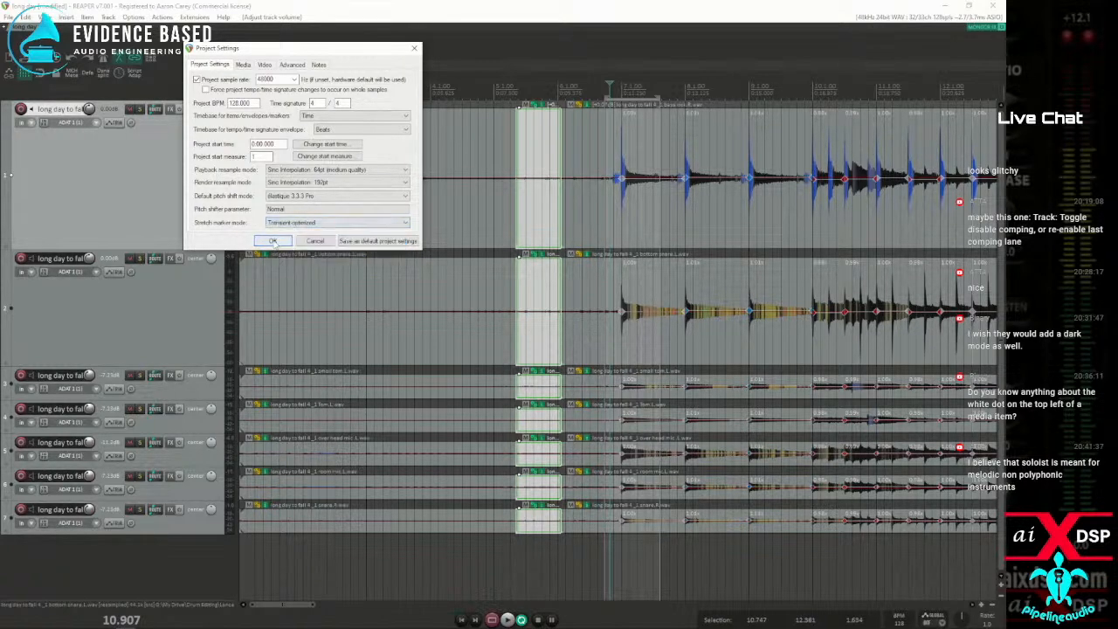
{"action": "left_click", "coordinate": [273, 241]}
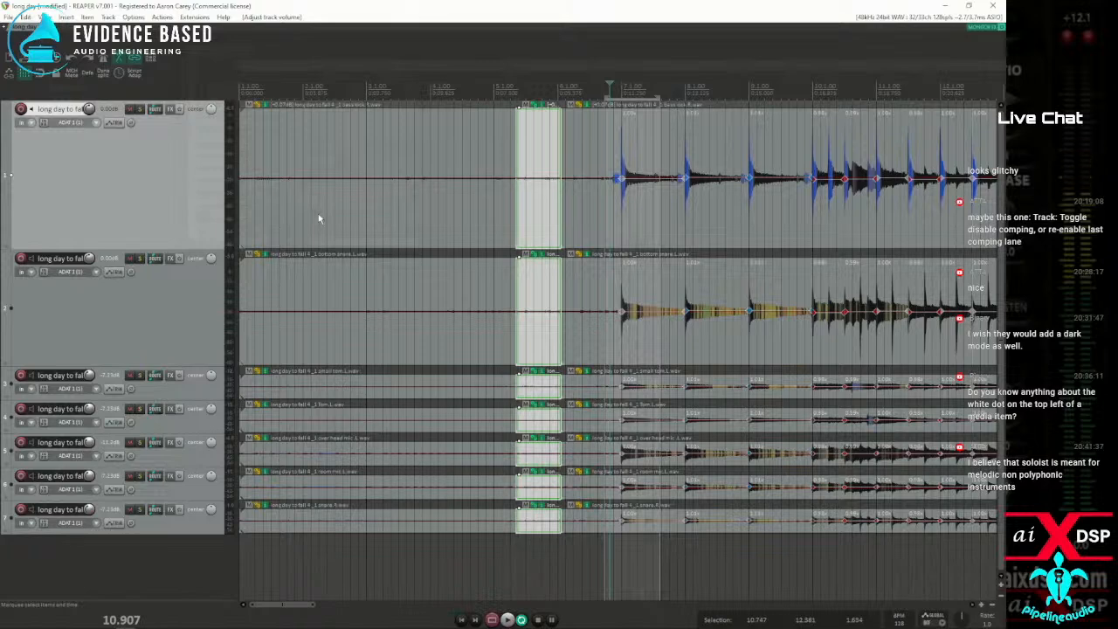
{"action": "key", "text": "space"}
{"action": "key", "text": "space"}
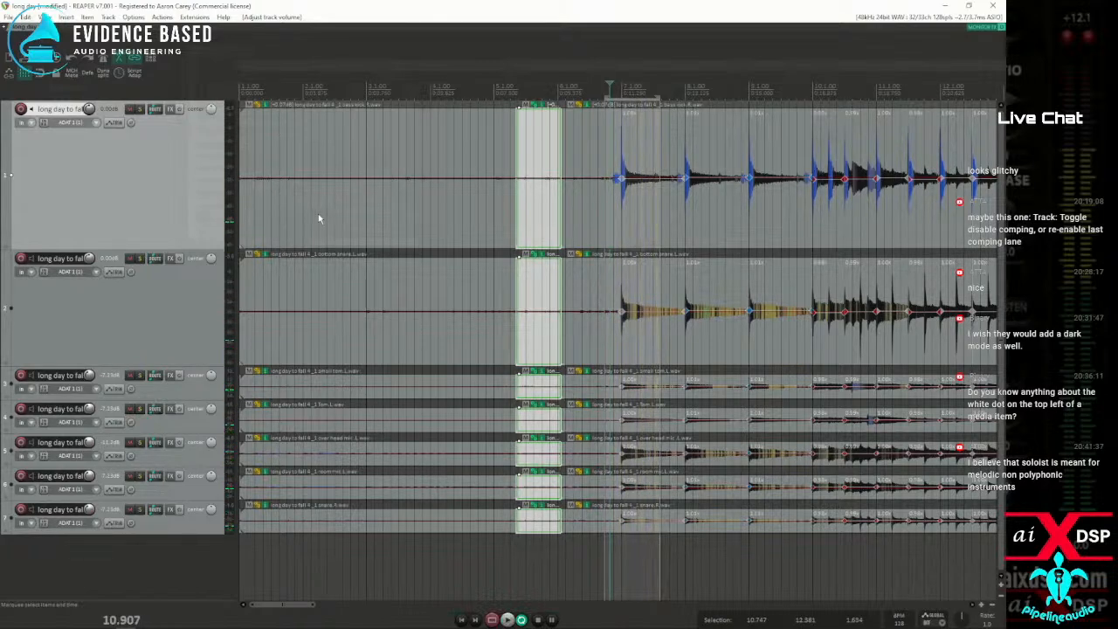
{"action": "key", "text": "space"}
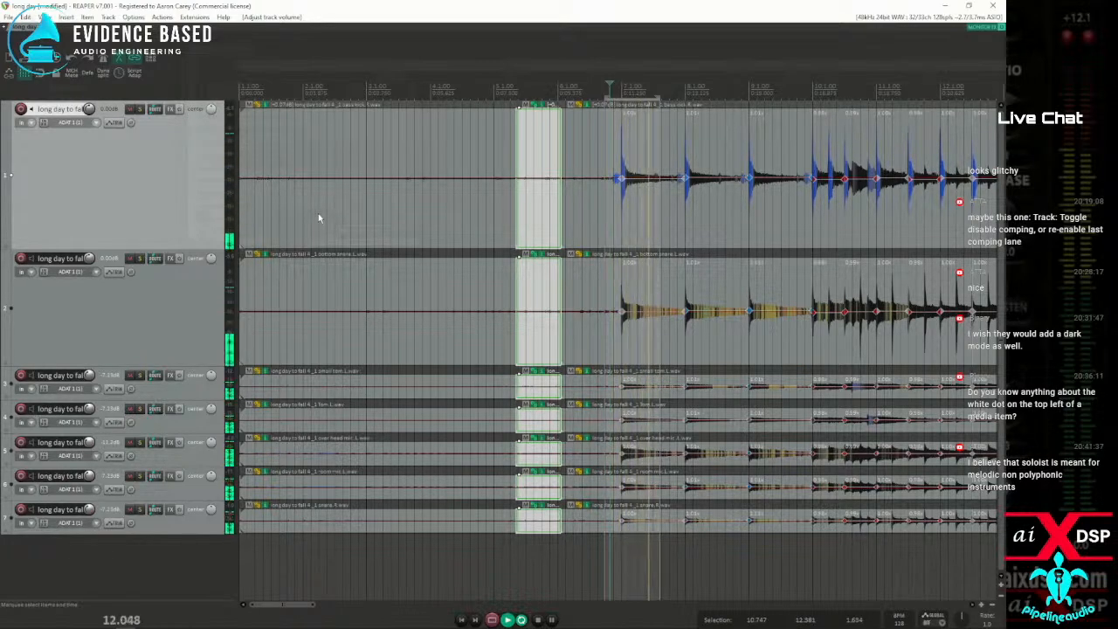
{"action": "key", "text": "space"}
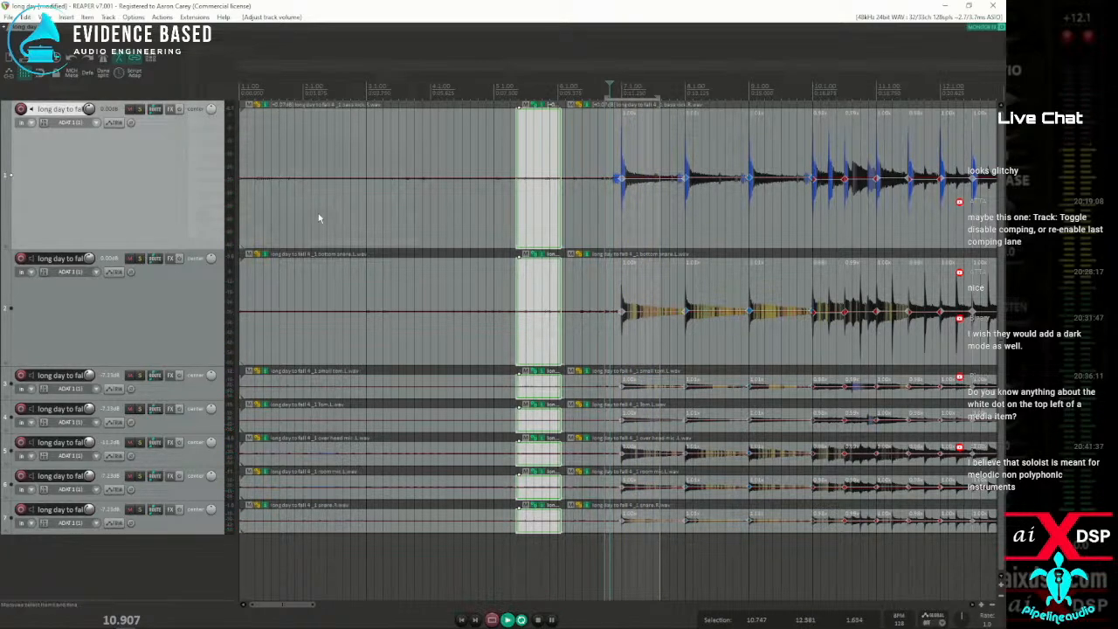
{"action": "key", "text": "space"}
{"action": "key", "text": "space"}
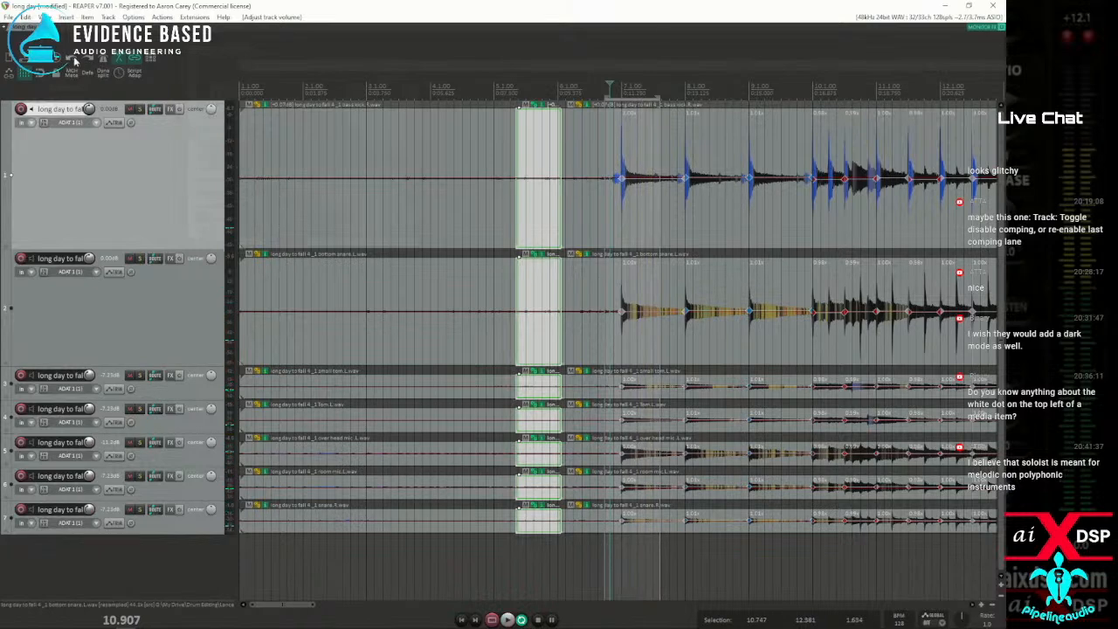
Set the project's stretch marker mode to Tonal-optimized, and audition the passage with the overhead mic track temporarily soloed
{"action": "key", "text": "alt+Return"}
{"action": "left_click", "coordinate": [282, 223]}
{"action": "left_click", "coordinate": [295, 243]}
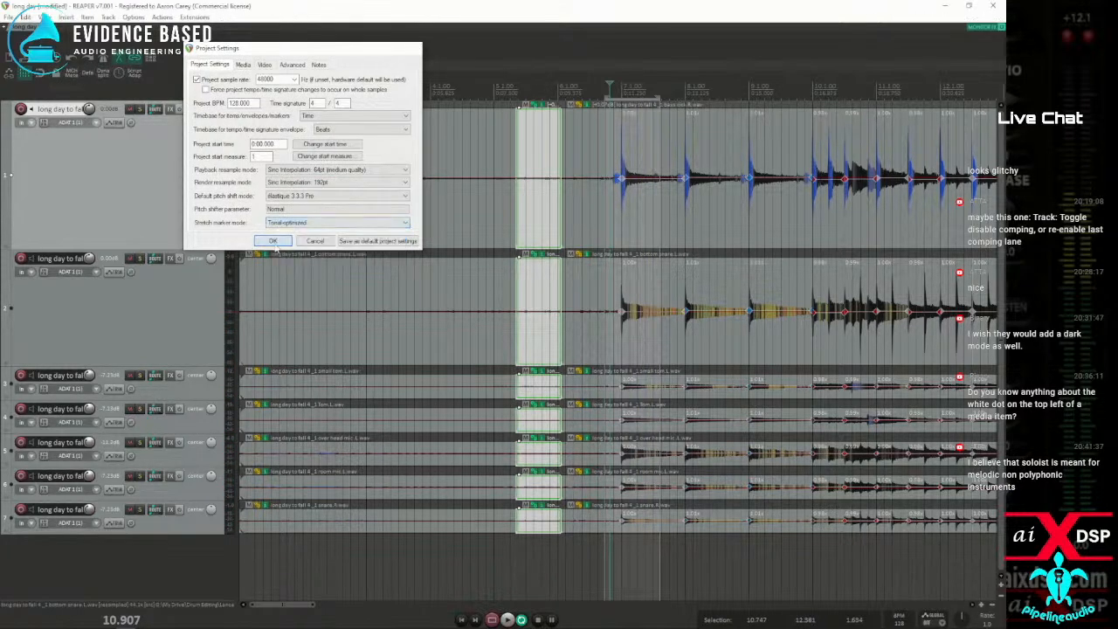
{"action": "left_click", "coordinate": [273, 242]}
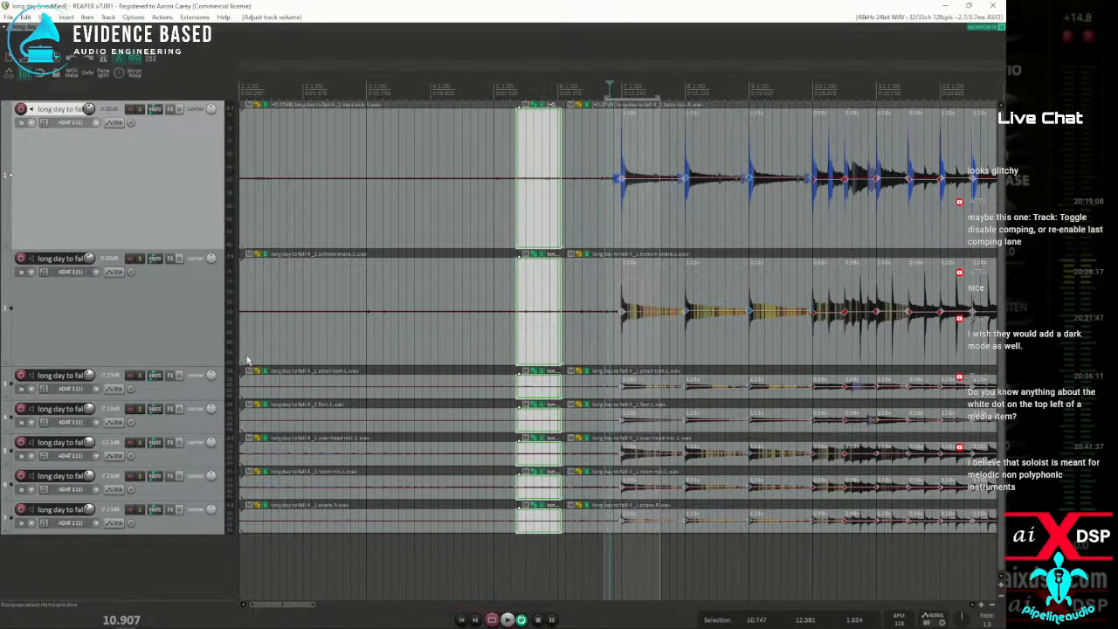
{"action": "left_click", "coordinate": [141, 443]}
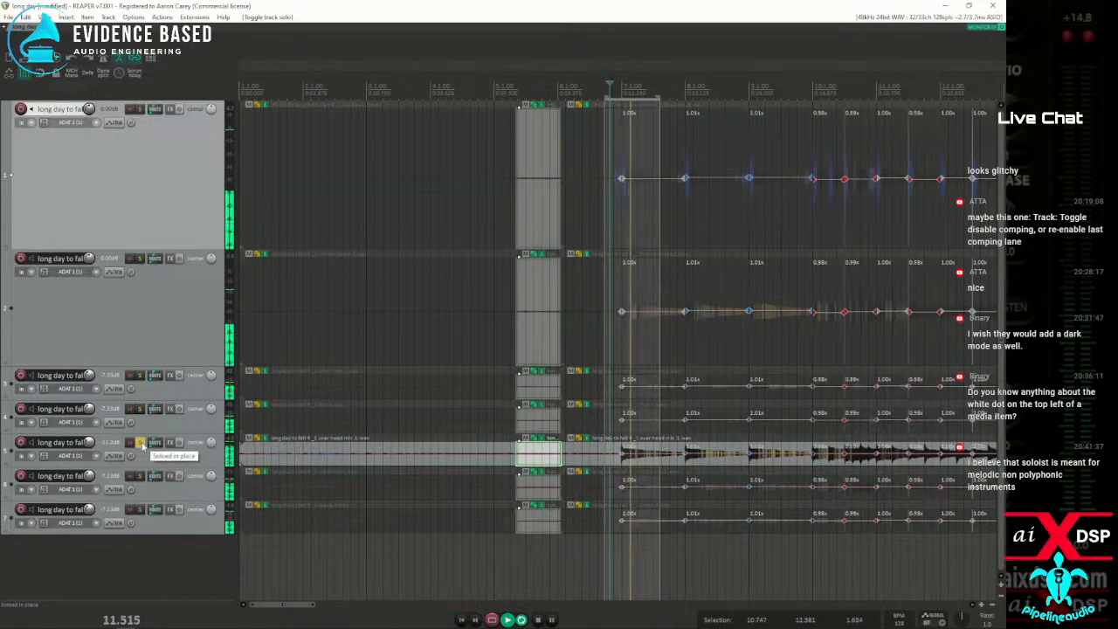
{"action": "left_click", "coordinate": [140, 443]}
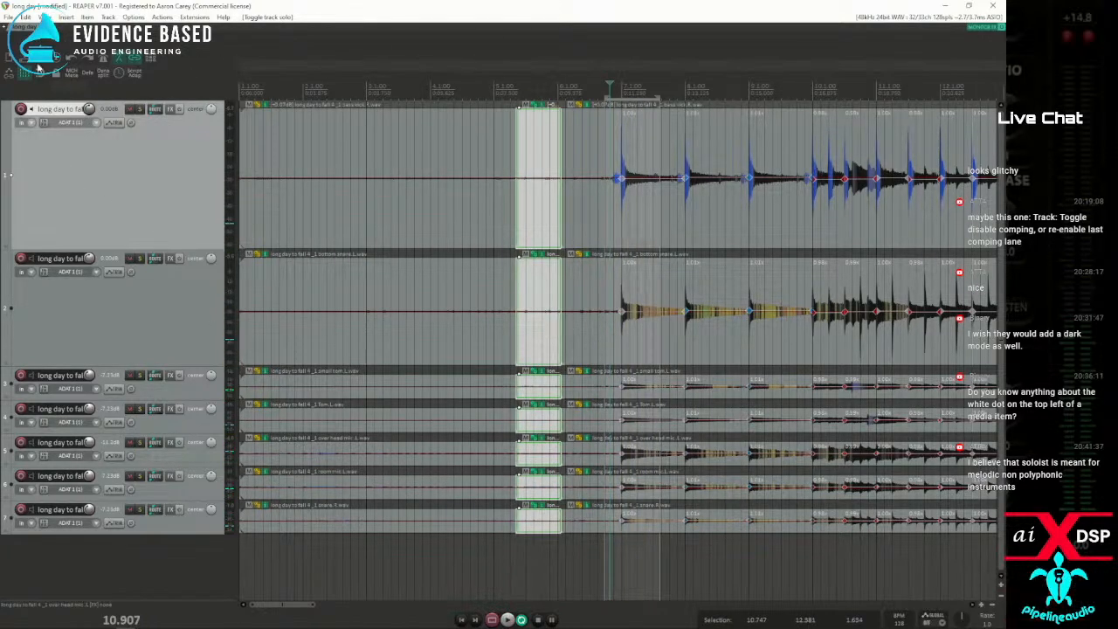
Set the project's stretch marker mode to Balanced and play the drum passage at bar 7 to judge it
{"action": "key", "text": "alt+Return"}
{"action": "left_click", "coordinate": [299, 224]}
{"action": "left_click", "coordinate": [279, 230]}
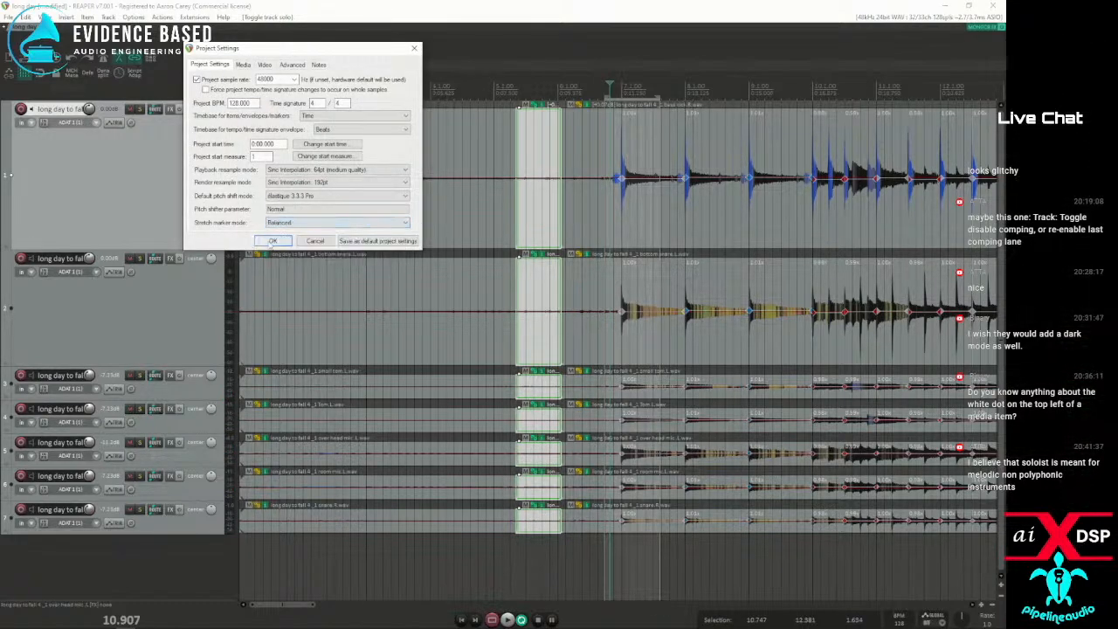
{"action": "left_click", "coordinate": [272, 241]}
{"action": "key", "text": "space"}
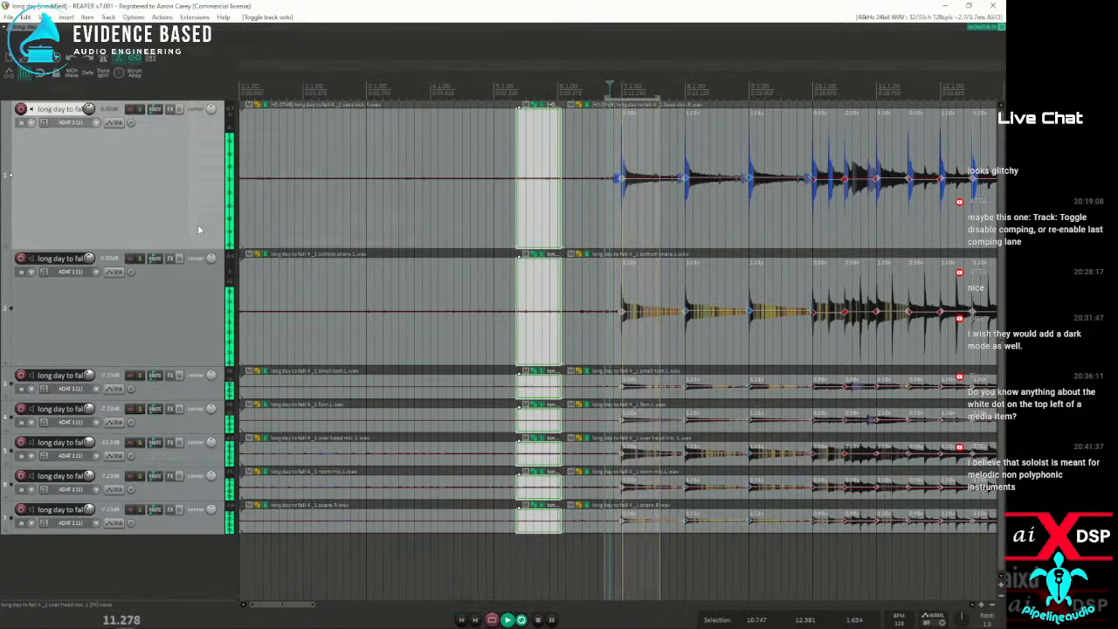
{"action": "key", "text": "space"}
Set the project's default pitch shift mode to élastique 3.3.3 Efficient and accept the settings
{"action": "left_click", "coordinate": [50, 76]}
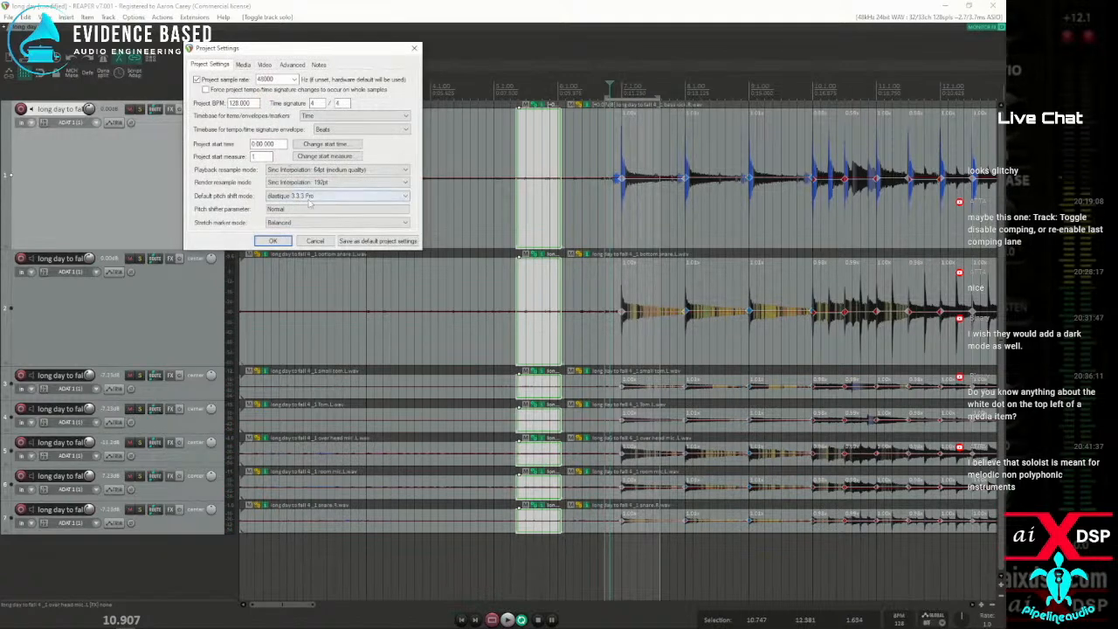
{"action": "left_click", "coordinate": [332, 196]}
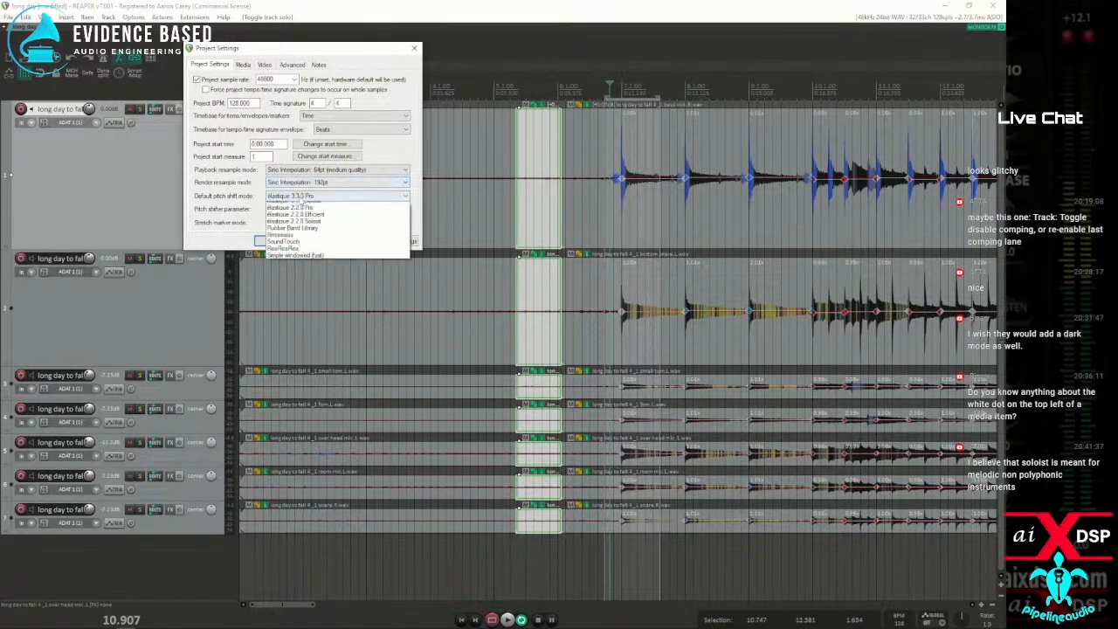
{"action": "left_click", "coordinate": [292, 220]}
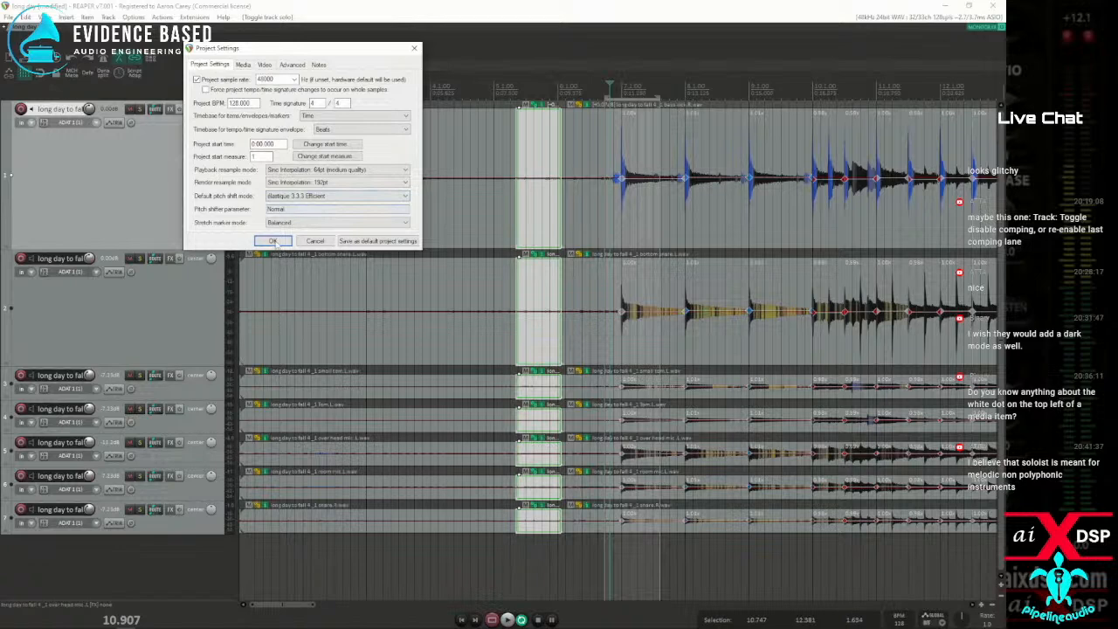
{"action": "left_click", "coordinate": [273, 241]}
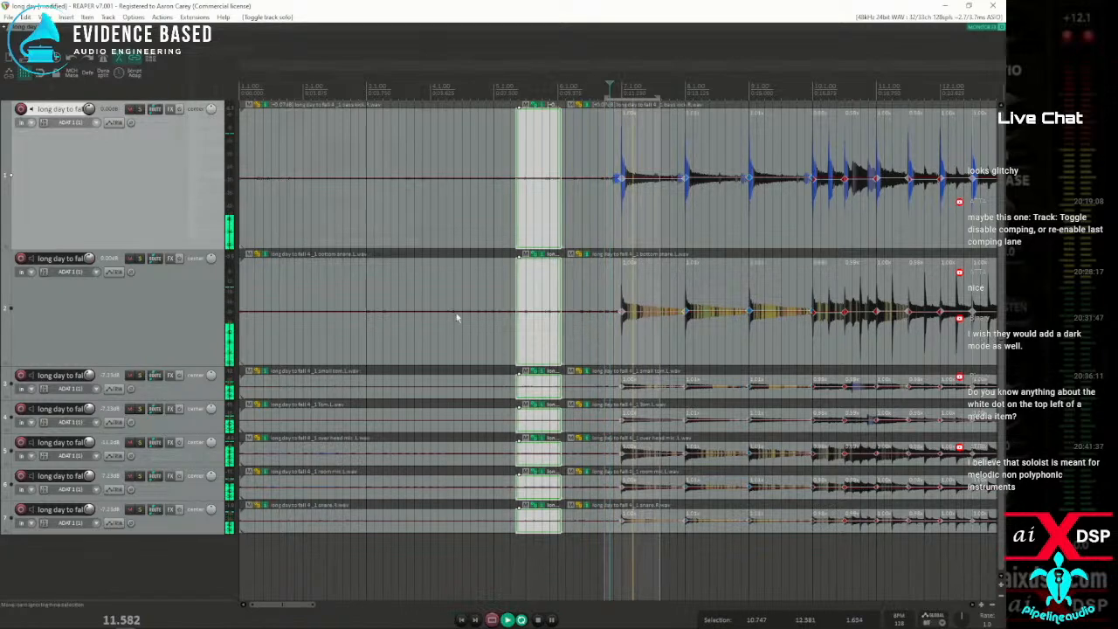
Try a deletion on the drum items with about 10.76–14.08 s selected, undo it, and replay the passage
{"action": "left_click", "coordinate": [633, 339]}
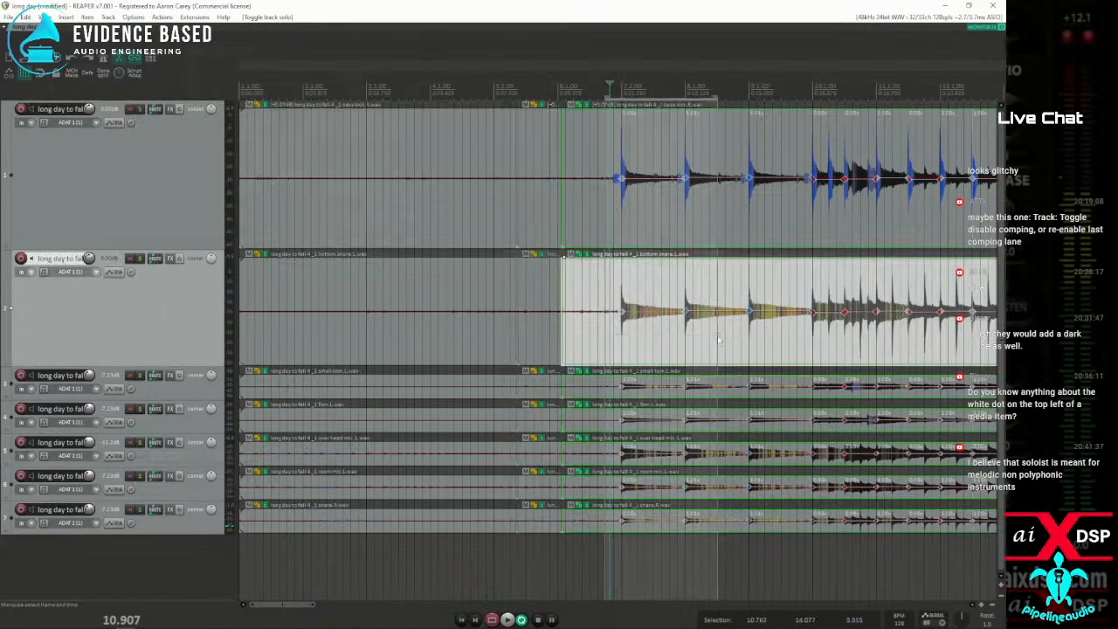
{"action": "key", "text": "Delete"}
{"action": "key", "text": "space"}
{"action": "left_click", "coordinate": [611, 85]}
{"action": "key", "text": "ctrl+z"}
{"action": "key", "text": "space"}
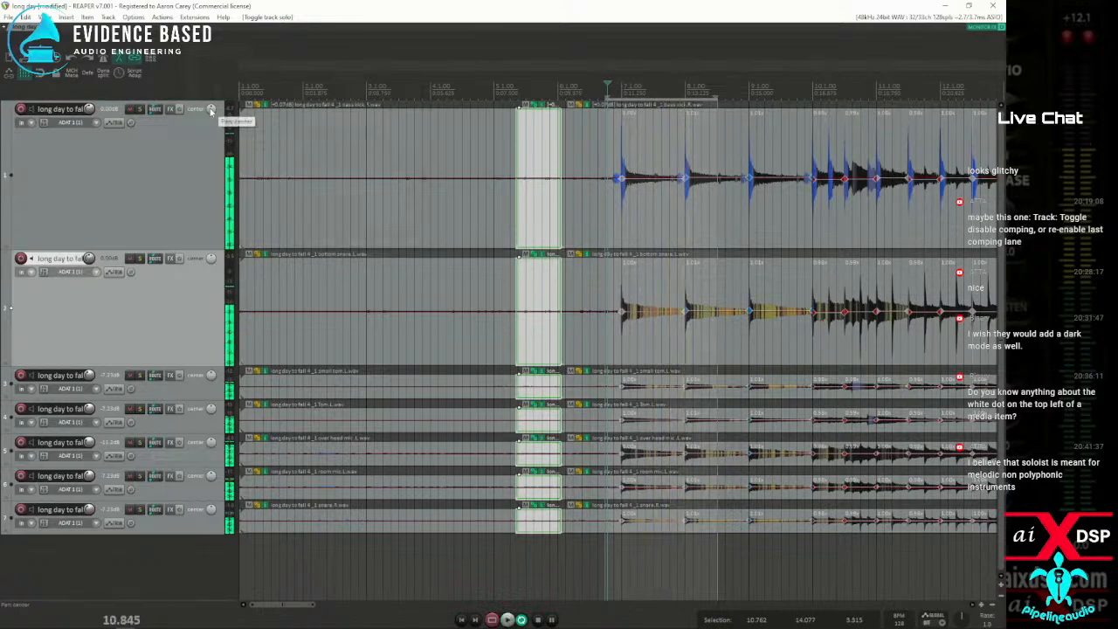
{"action": "key", "text": "space"}
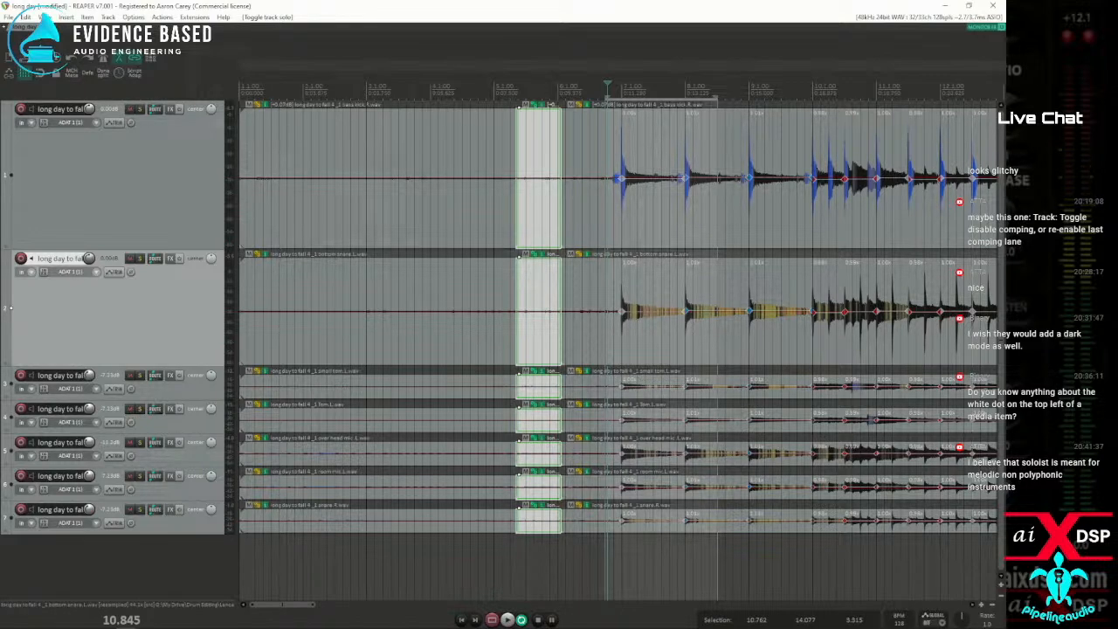
Open the program's changelog, read through the v7.0 entries, and close it
{"action": "left_click", "coordinate": [224, 18]}
{"action": "left_click", "coordinate": [253, 114]}
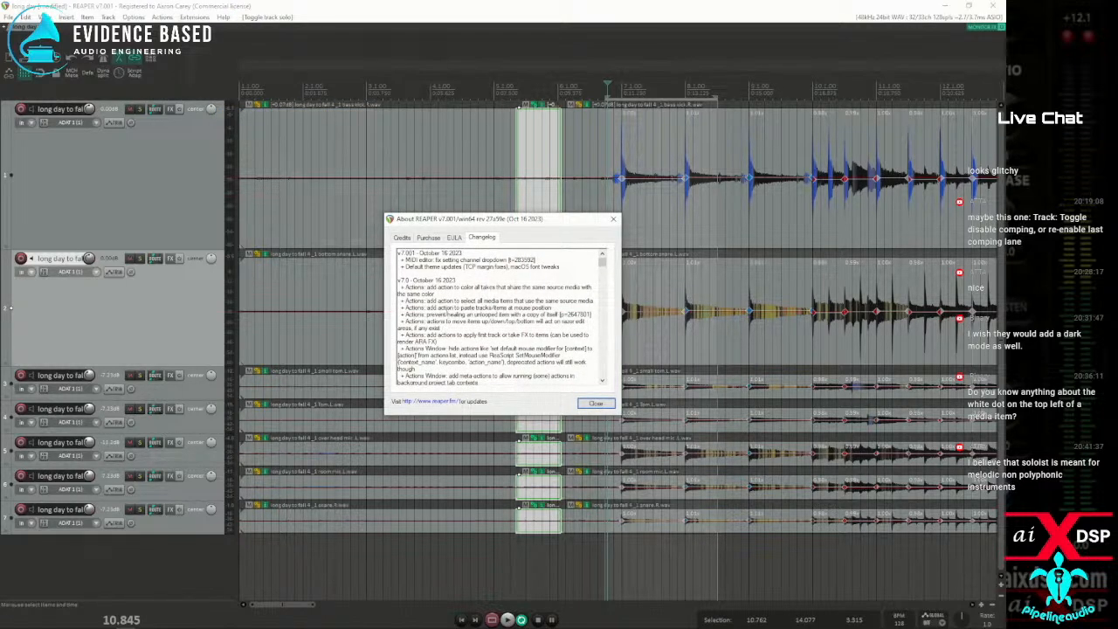
{"action": "scroll", "coordinate": [495, 317], "scroll_direction": "down", "scroll_amount": 5}
{"action": "scroll", "coordinate": [495, 317], "scroll_direction": "down", "scroll_amount": 6}
{"action": "scroll", "coordinate": [495, 317], "scroll_direction": "down", "scroll_amount": 8}
{"action": "scroll", "coordinate": [428, 300], "scroll_direction": "down", "scroll_amount": 5}
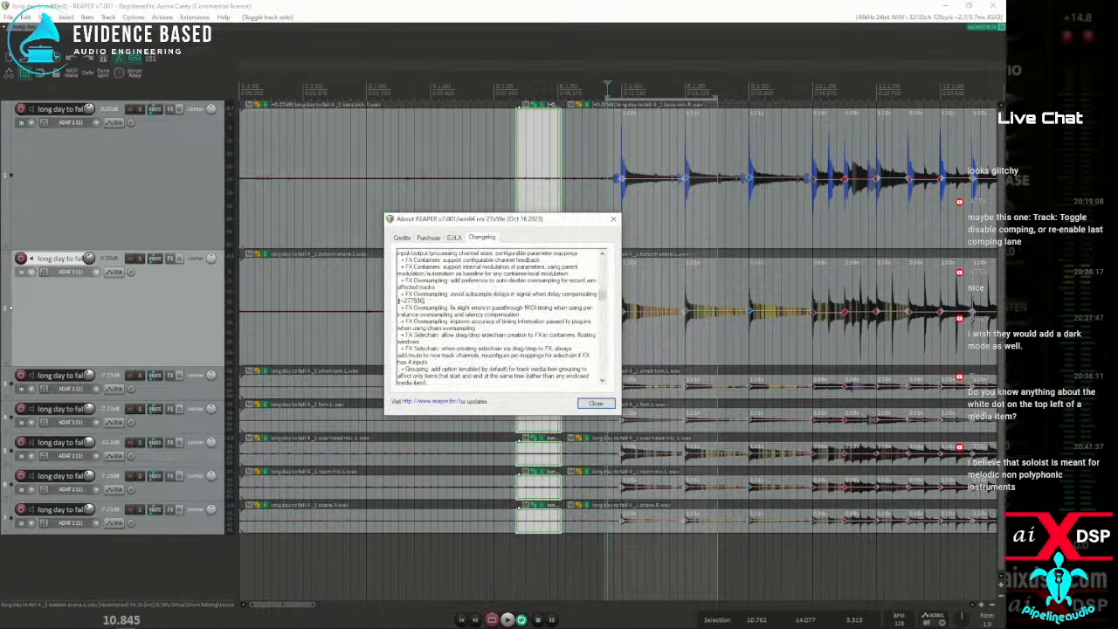
{"action": "left_click", "coordinate": [596, 403]}
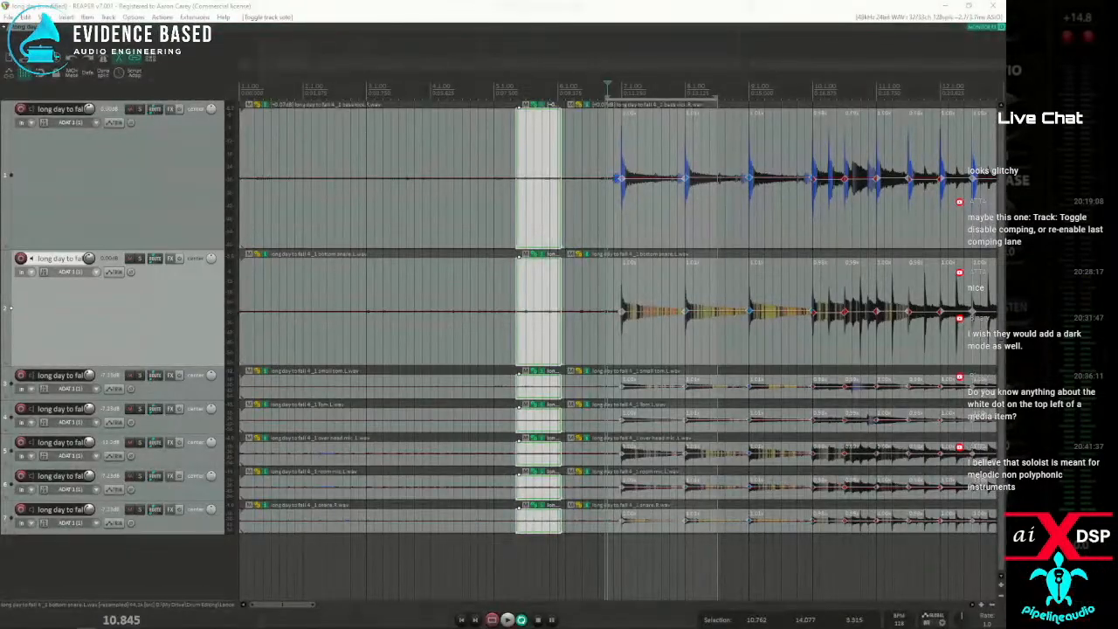
Switch to the browser, open REAPER's download page, and read through the 7.001 changelog
{"action": "left_click_drag", "start_coordinate": [0, 77], "coordinate": [718, 38]}
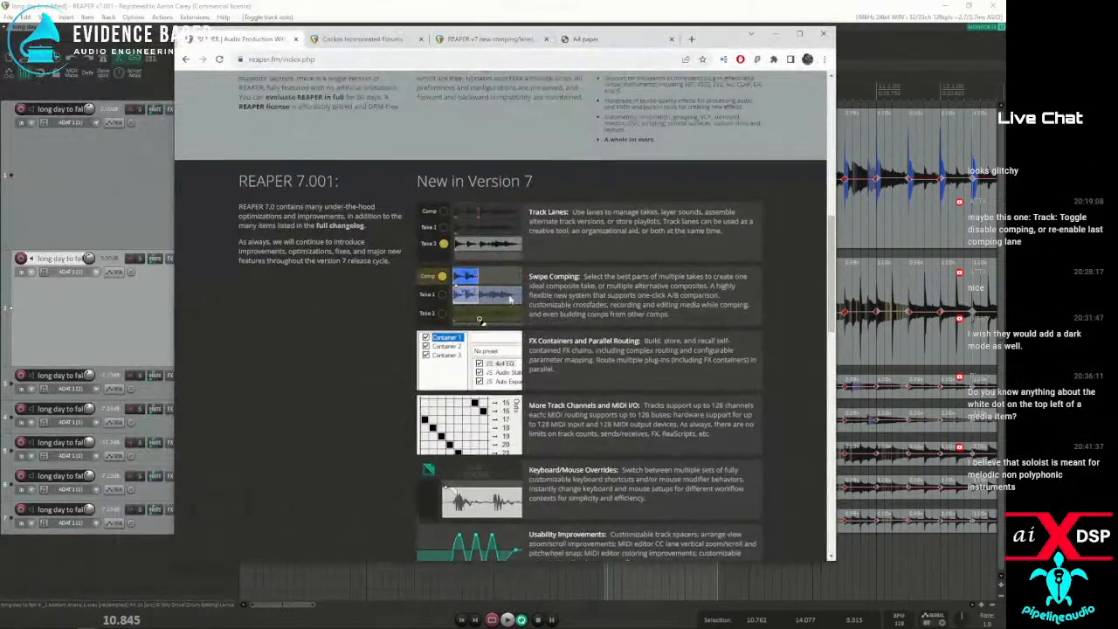
{"action": "scroll", "coordinate": [510, 301], "scroll_direction": "up", "scroll_amount": 7}
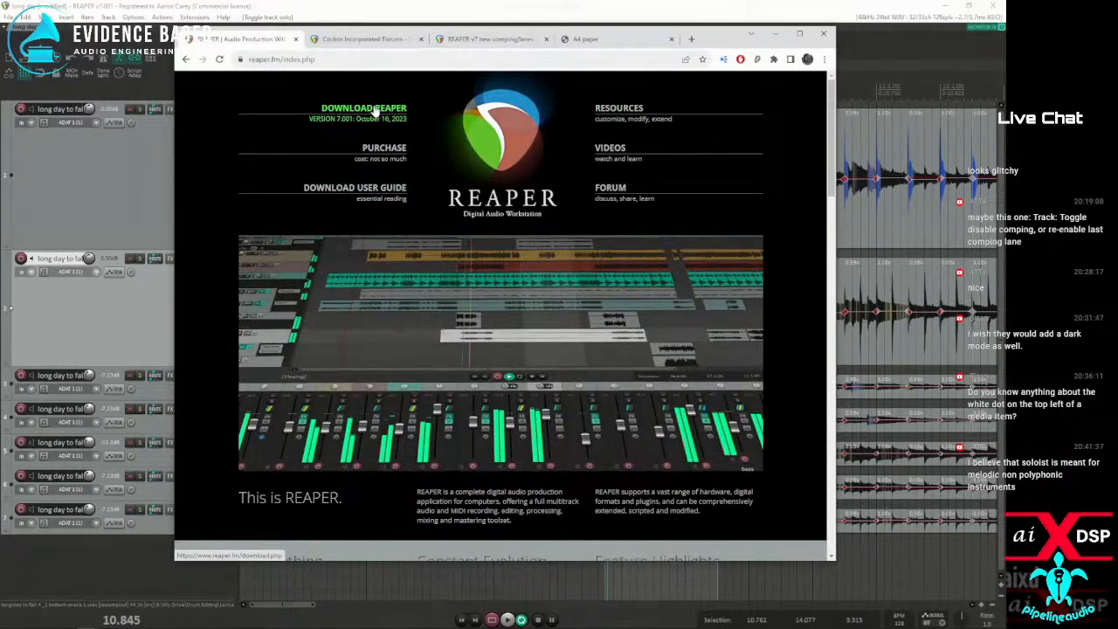
{"action": "scroll", "coordinate": [512, 350], "scroll_direction": "down", "scroll_amount": 10}
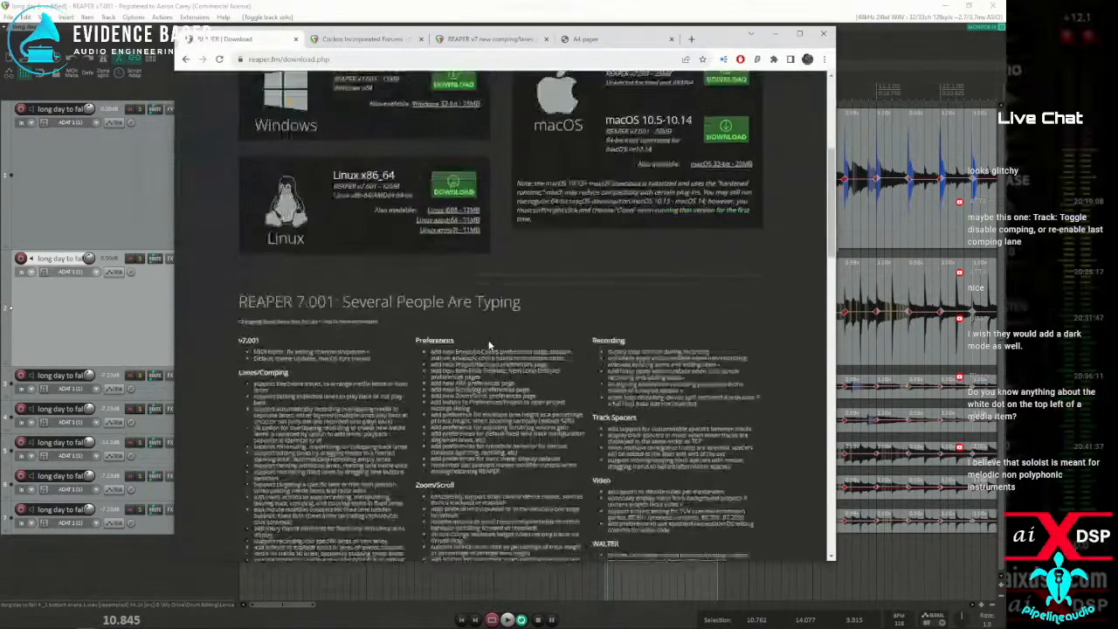
{"action": "scroll", "coordinate": [627, 226], "scroll_direction": "down", "scroll_amount": 1}
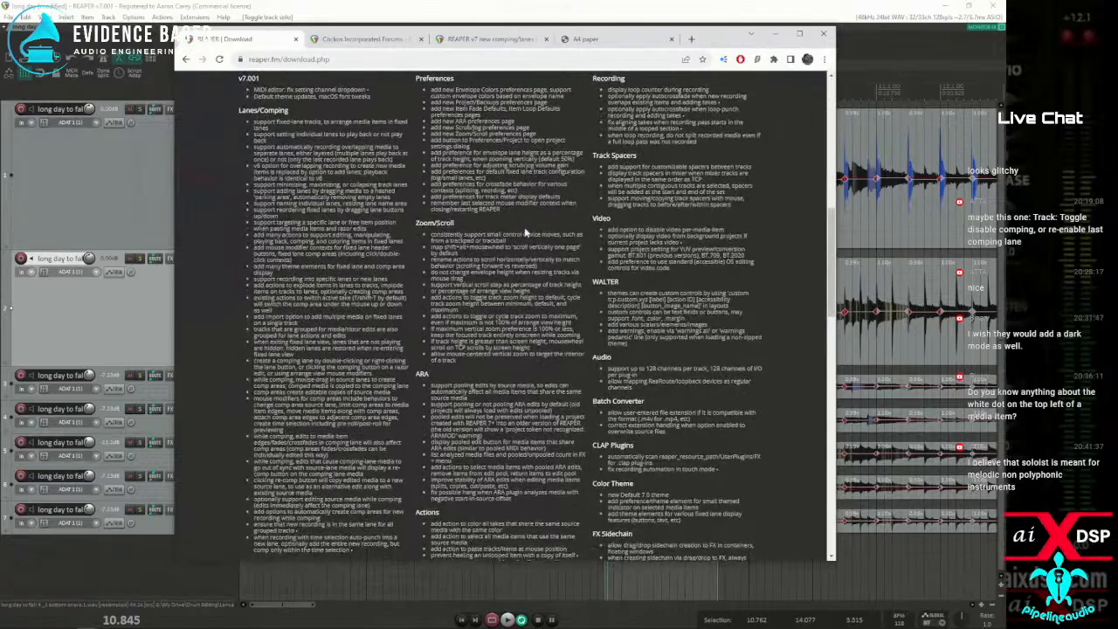
{"action": "scroll", "coordinate": [525, 232], "scroll_direction": "up", "scroll_amount": 1}
{"action": "scroll", "coordinate": [523, 229], "scroll_direction": "down", "scroll_amount": 4}
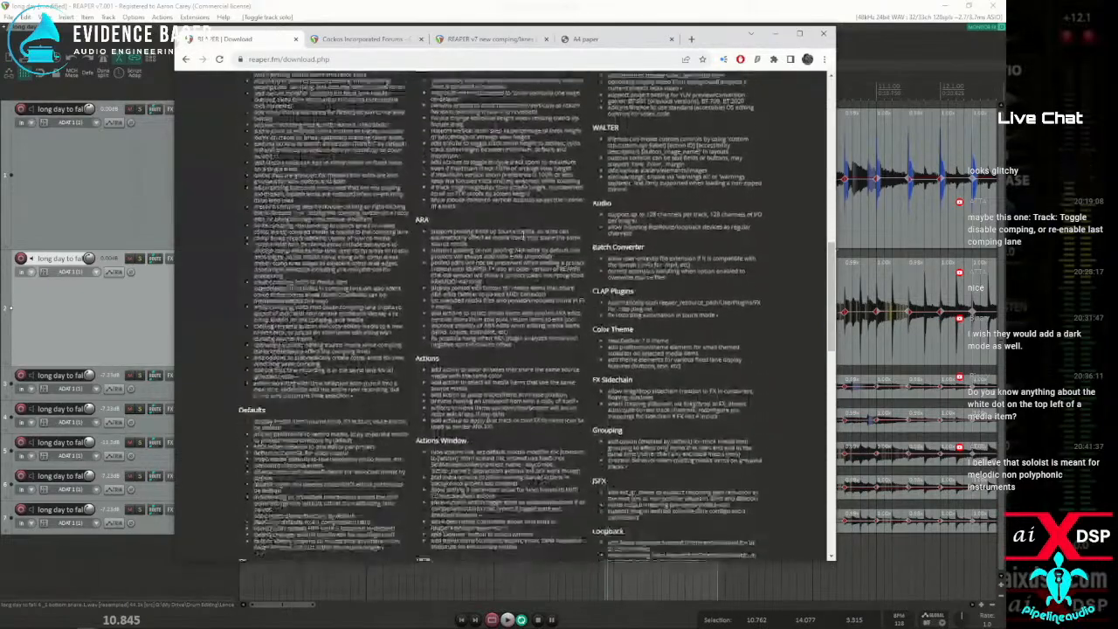
{"action": "scroll", "coordinate": [522, 234], "scroll_direction": "down", "scroll_amount": 6}
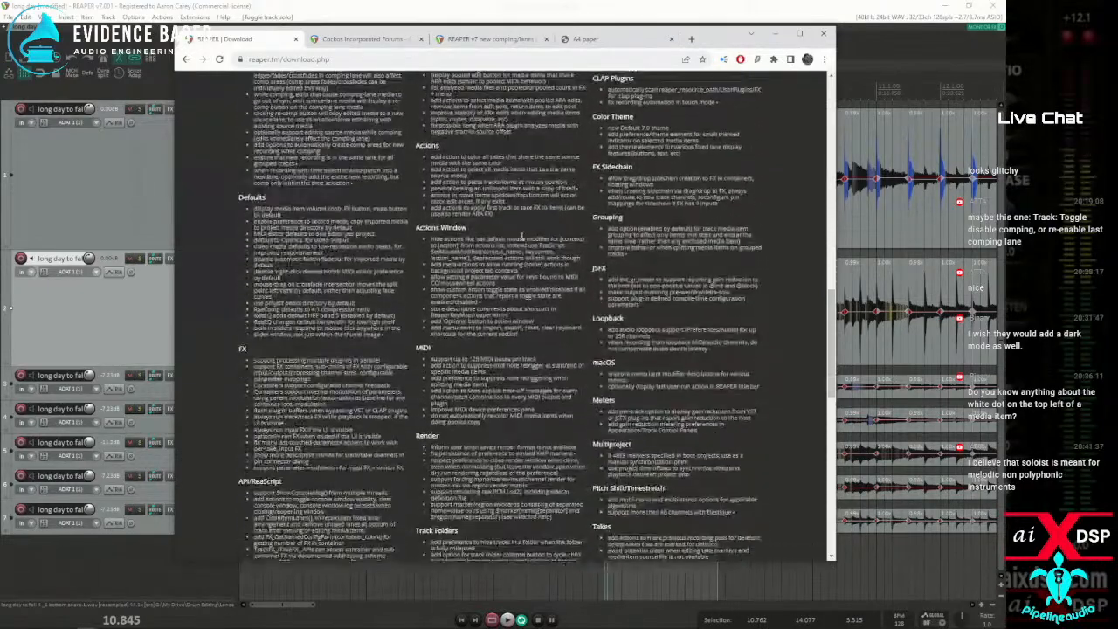
{"action": "scroll", "coordinate": [522, 234], "scroll_direction": "down", "scroll_amount": 4}
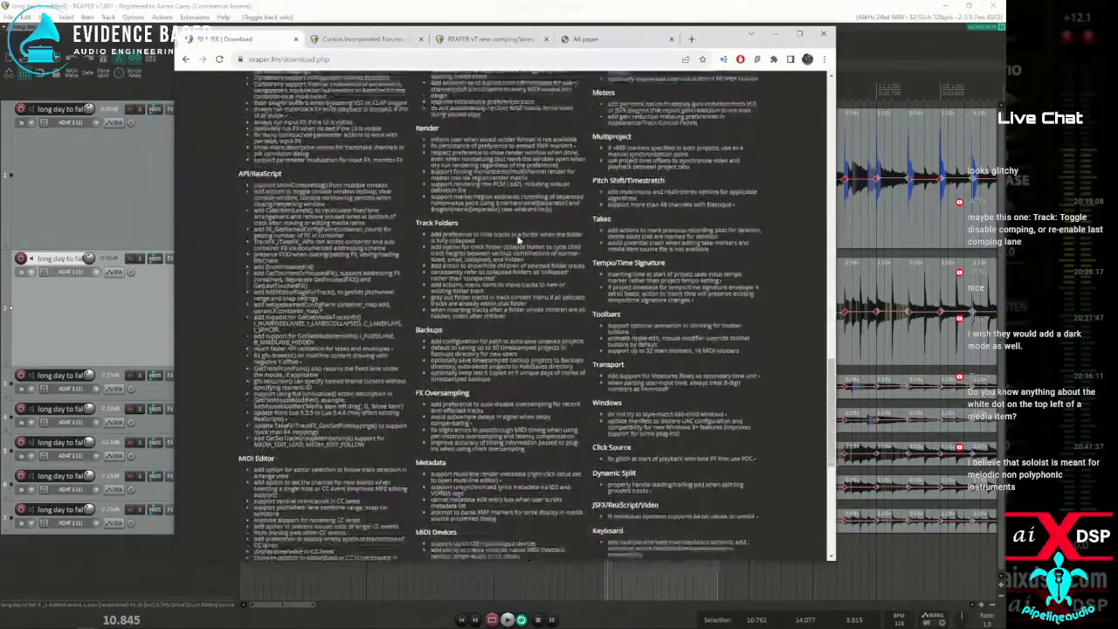
{"action": "scroll", "coordinate": [517, 234], "scroll_direction": "down", "scroll_amount": 6}
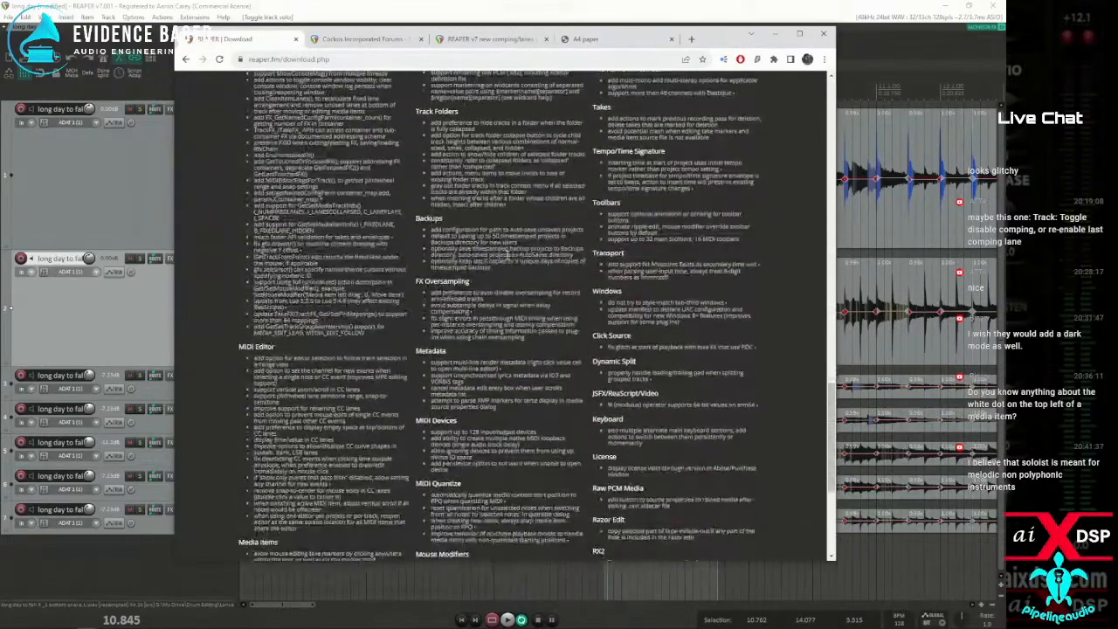
Search the changelog page for "stre" to find its time stretch entries
{"action": "scroll", "coordinate": [505, 257], "scroll_direction": "up", "scroll_amount": 9}
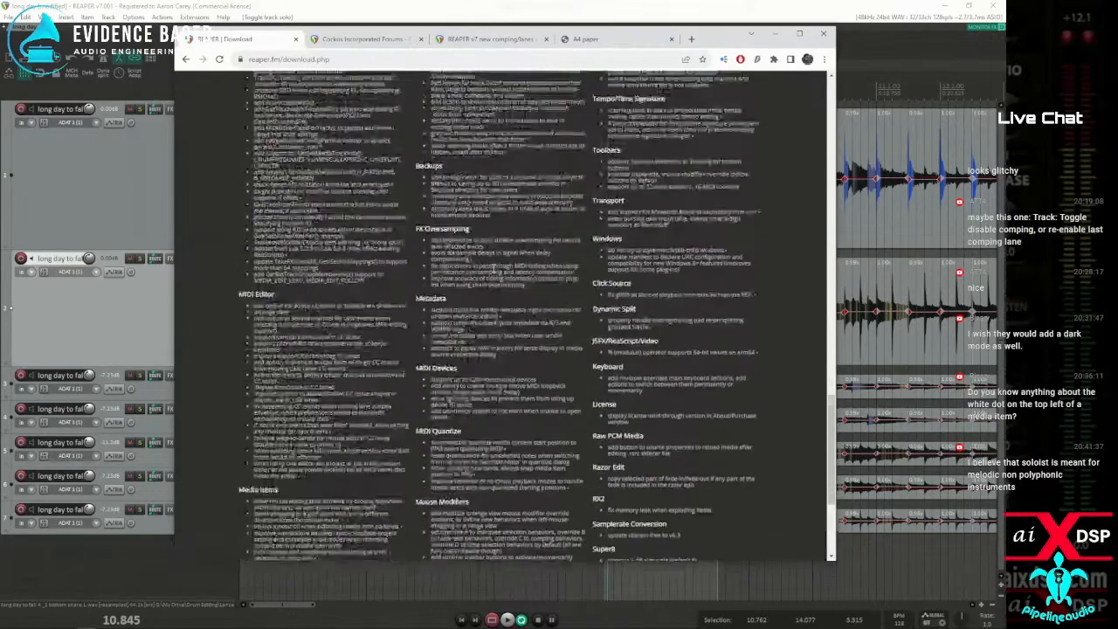
{"action": "scroll", "coordinate": [485, 273], "scroll_direction": "up", "scroll_amount": 8}
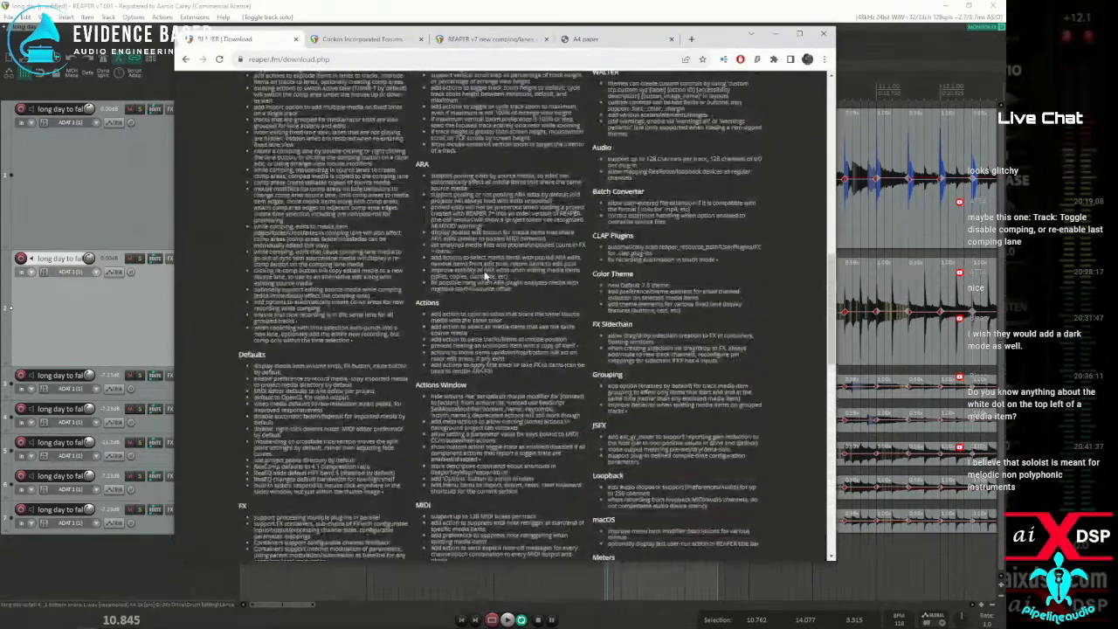
{"action": "key", "text": "ctrl+f"}
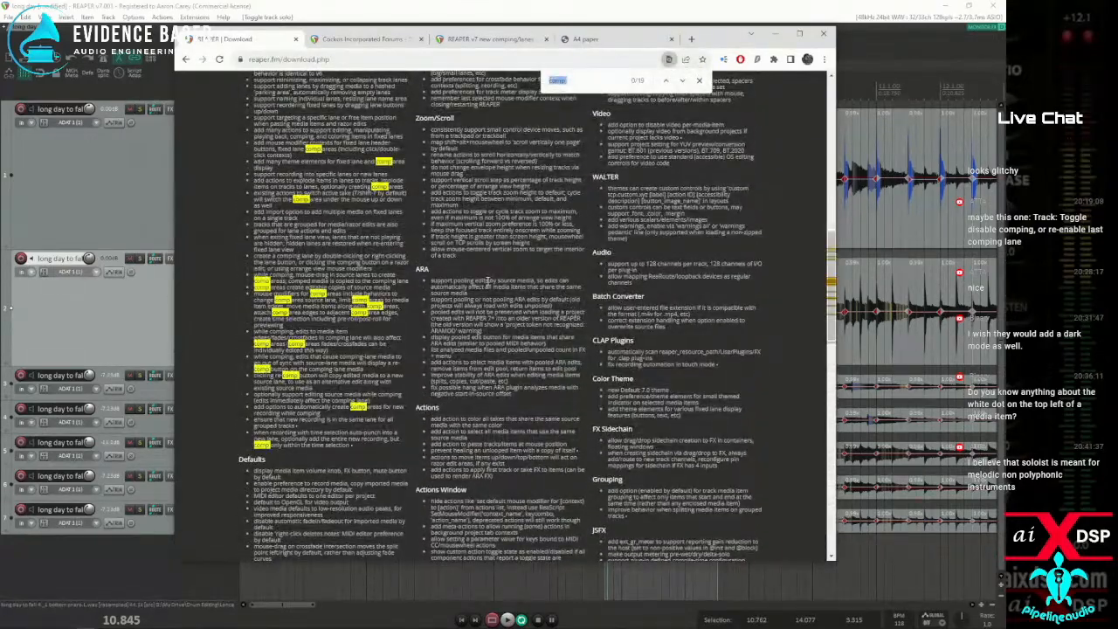
{"action": "type", "text": "stre"}
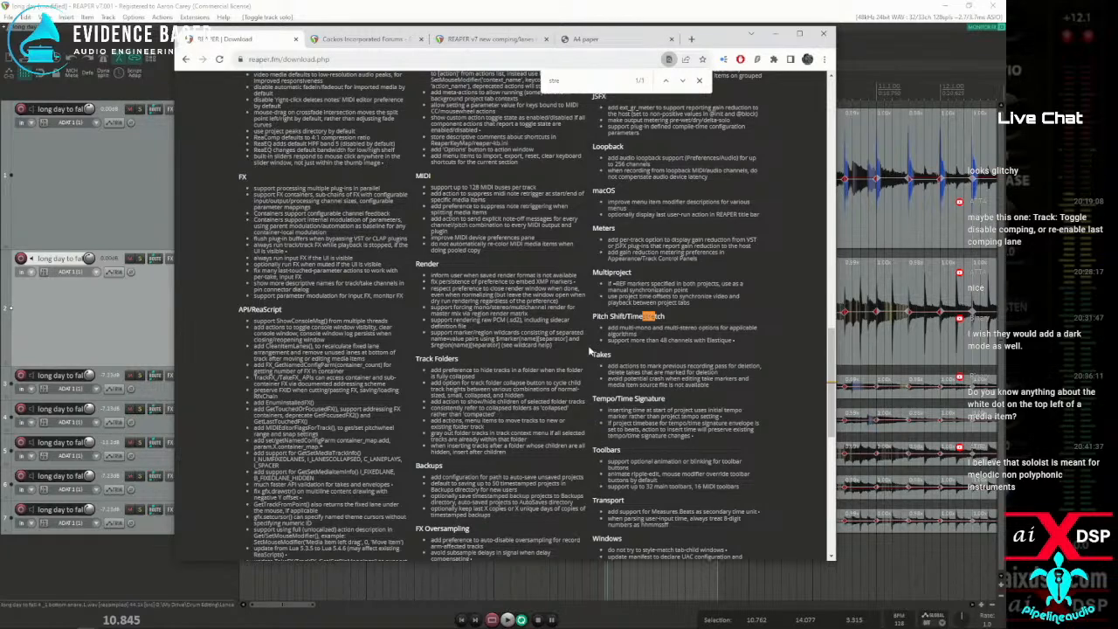
Return to REAPER, place the edit cursor at about 10.731 s just before bar 7, and play the drum passage
{"action": "left_click", "coordinate": [327, 15]}
{"action": "left_click", "coordinate": [604, 208]}
{"action": "key", "text": "space"}
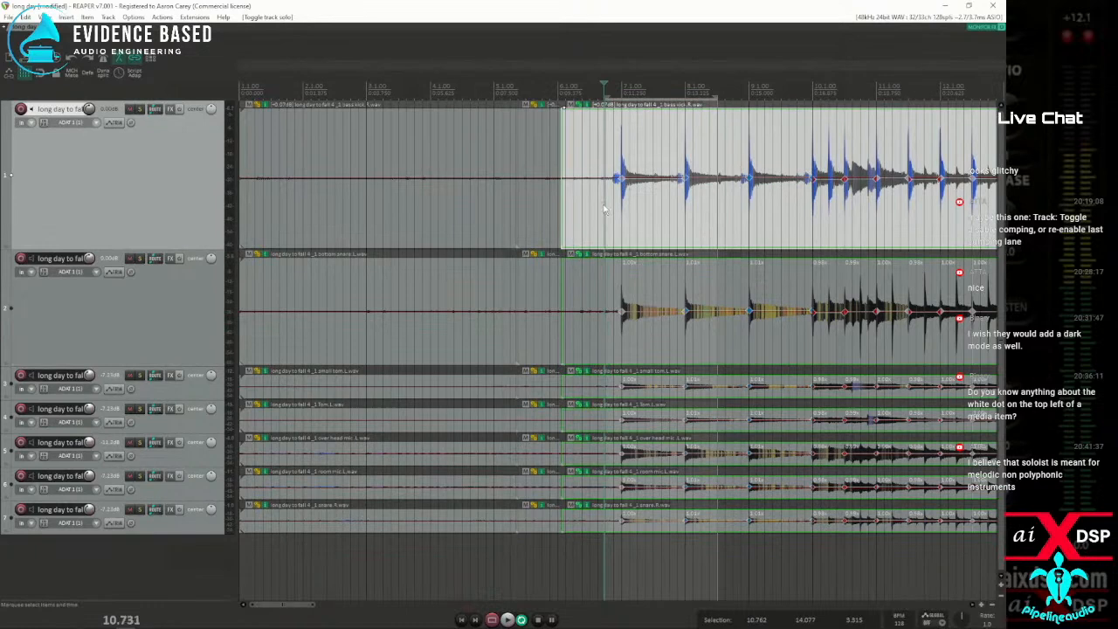
{"action": "key", "text": "space"}
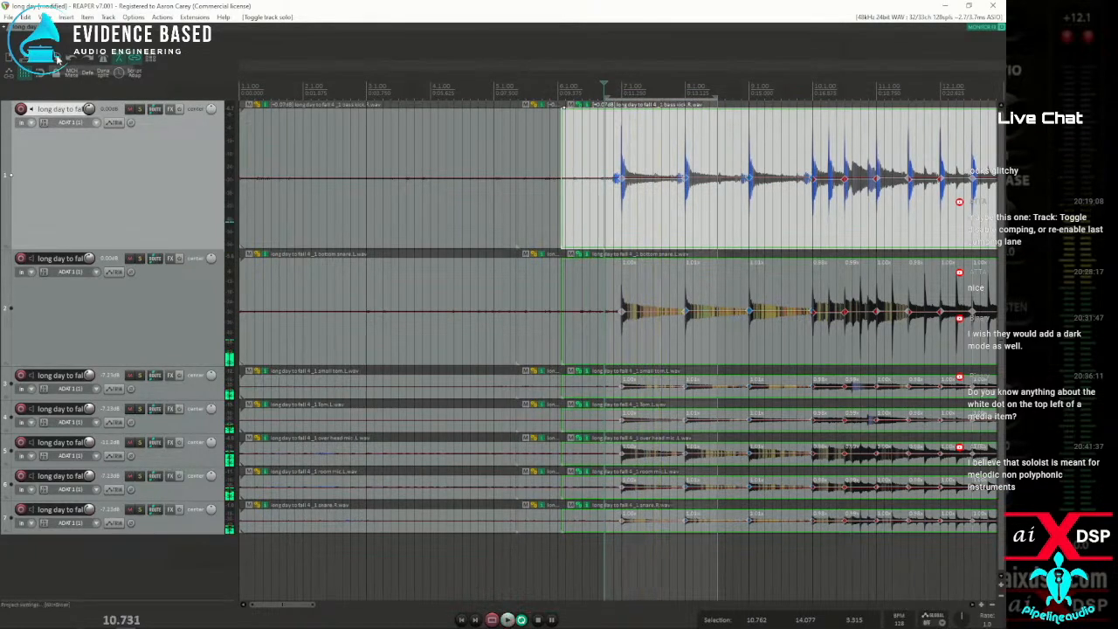
Set the project's stretch marker mode to Transient-optimized and play the drum passage at bar 7 to compare
{"action": "key", "text": "alt+Return"}
{"action": "left_click", "coordinate": [330, 223]}
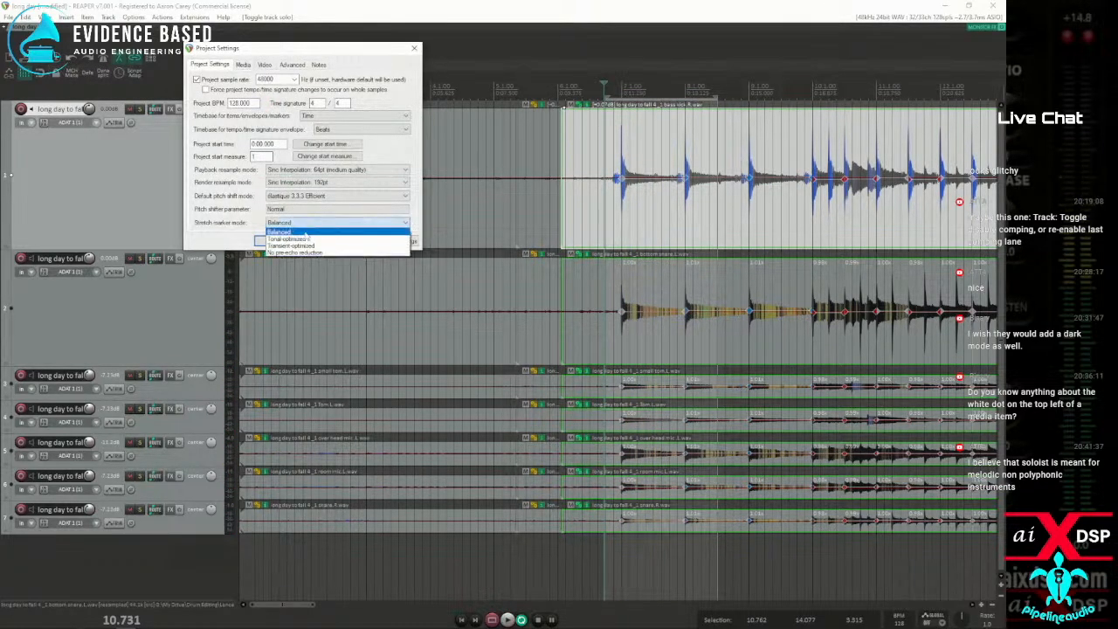
{"action": "left_click", "coordinate": [295, 245]}
{"action": "left_click", "coordinate": [275, 242]}
{"action": "key", "text": "space"}
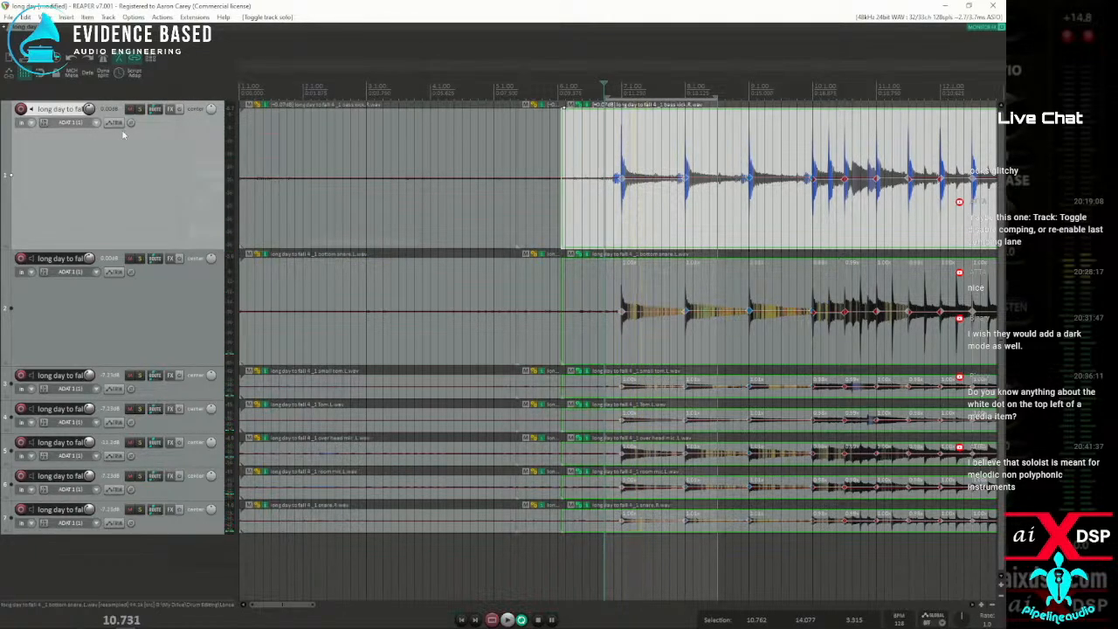
{"action": "key", "text": "space"}
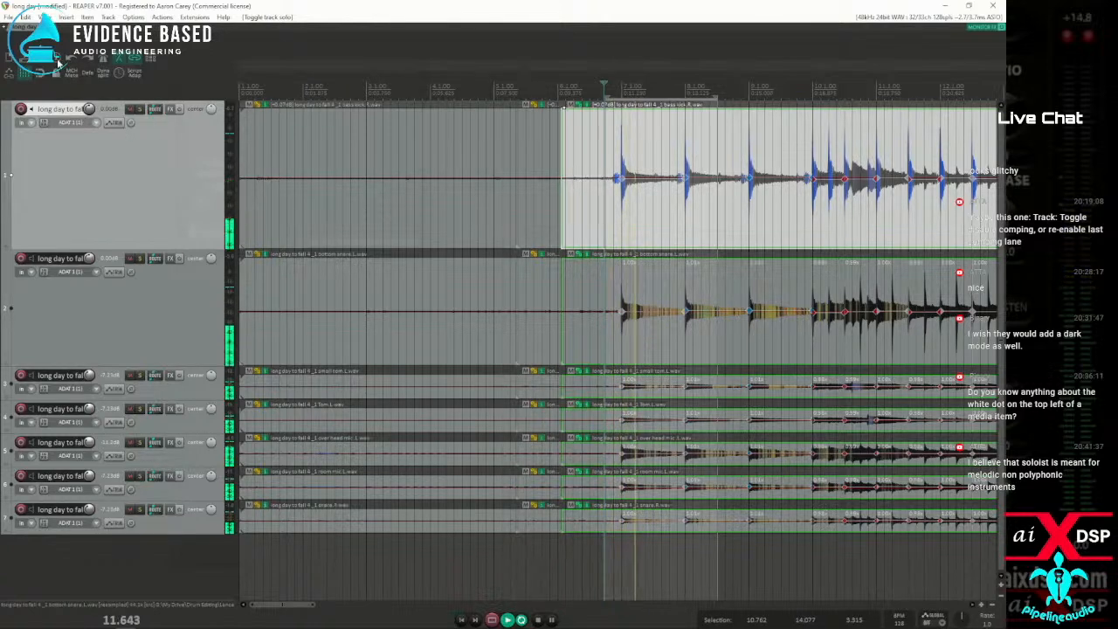
{"action": "key", "text": "space"}
Set the project's stretch marker mode back to Balanced and replay the drum passage at bar 7
{"action": "key", "text": "alt+Return"}
{"action": "left_click", "coordinate": [288, 222]}
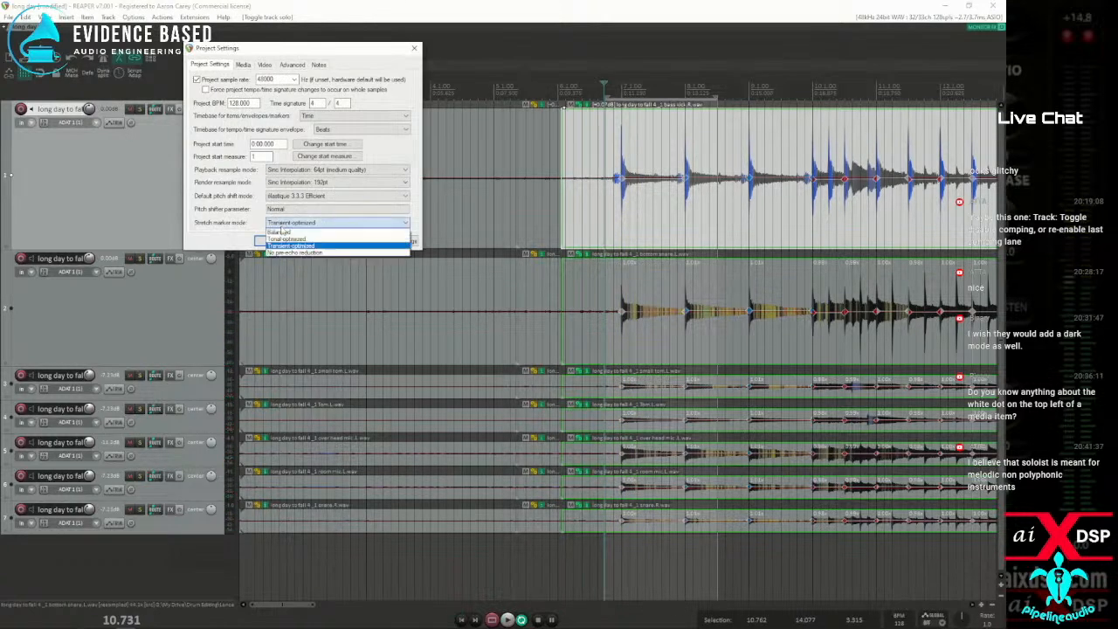
{"action": "left_click", "coordinate": [277, 232]}
{"action": "left_click", "coordinate": [262, 241]}
{"action": "key", "text": "space"}
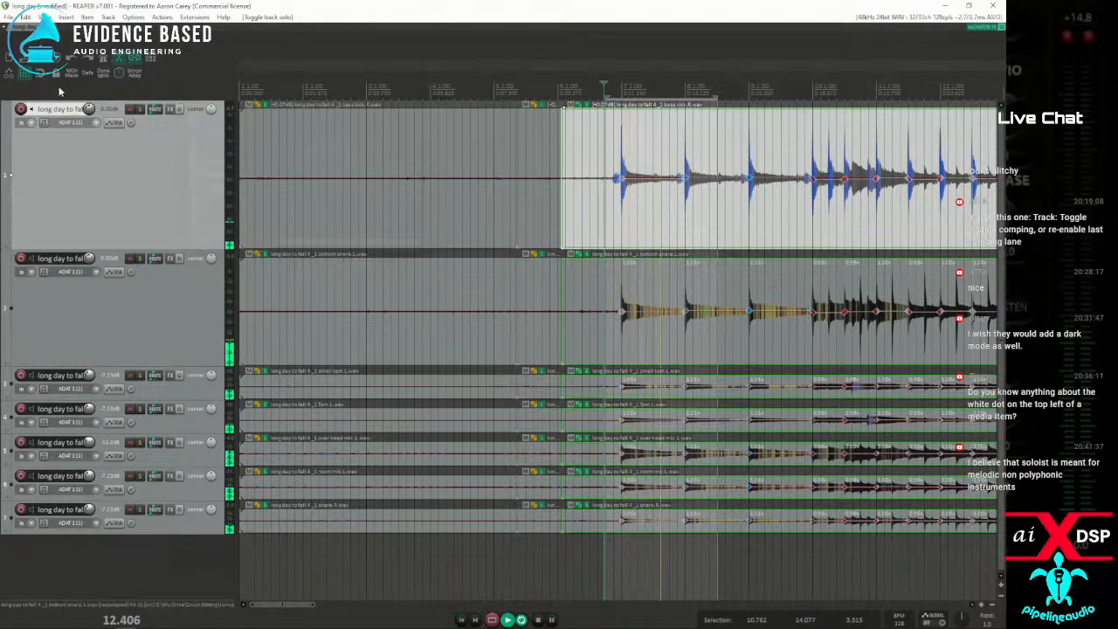
{"action": "key", "text": "space"}
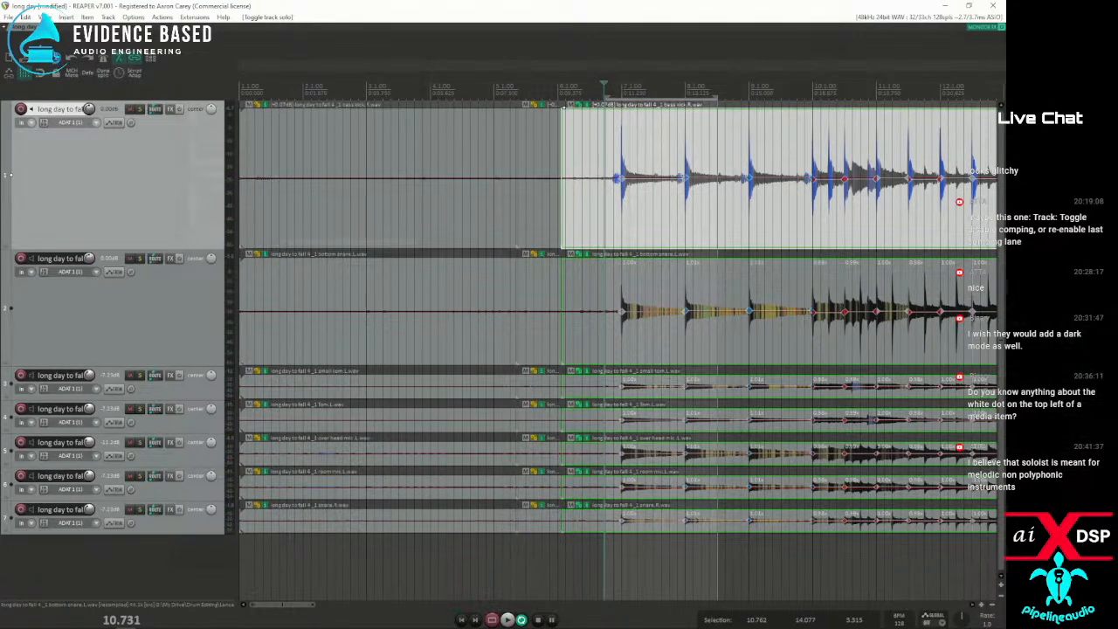
Leave the project settings and open a new empty project in its own tab
{"action": "left_click", "coordinate": [59, 65]}
{"action": "left_click", "coordinate": [316, 241]}
{"action": "left_click", "coordinate": [9, 18]}
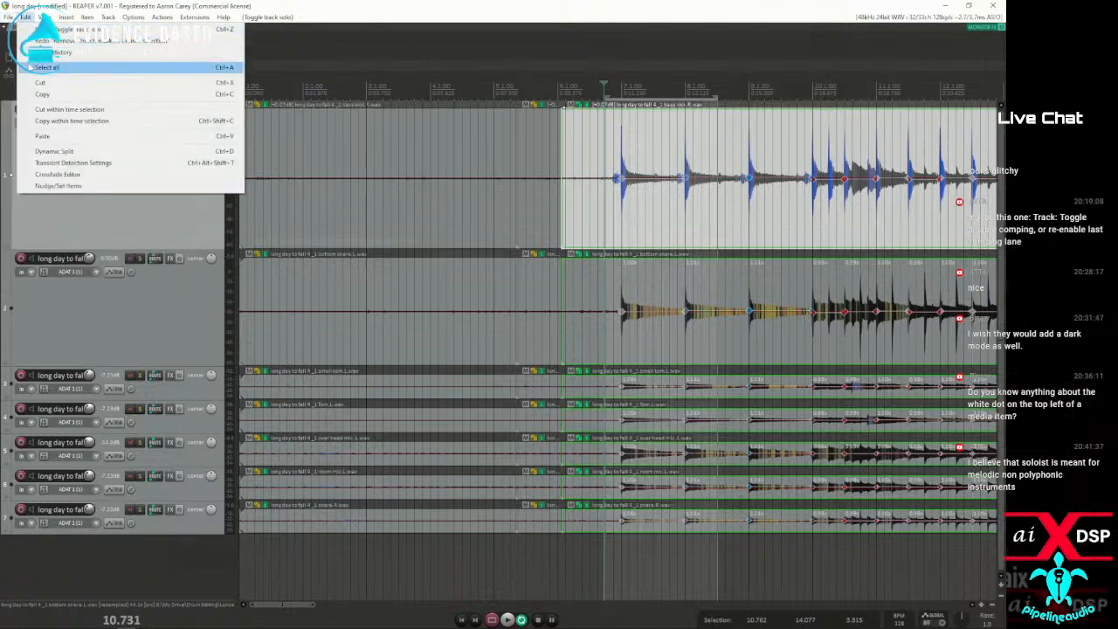
{"action": "left_click", "coordinate": [39, 112]}
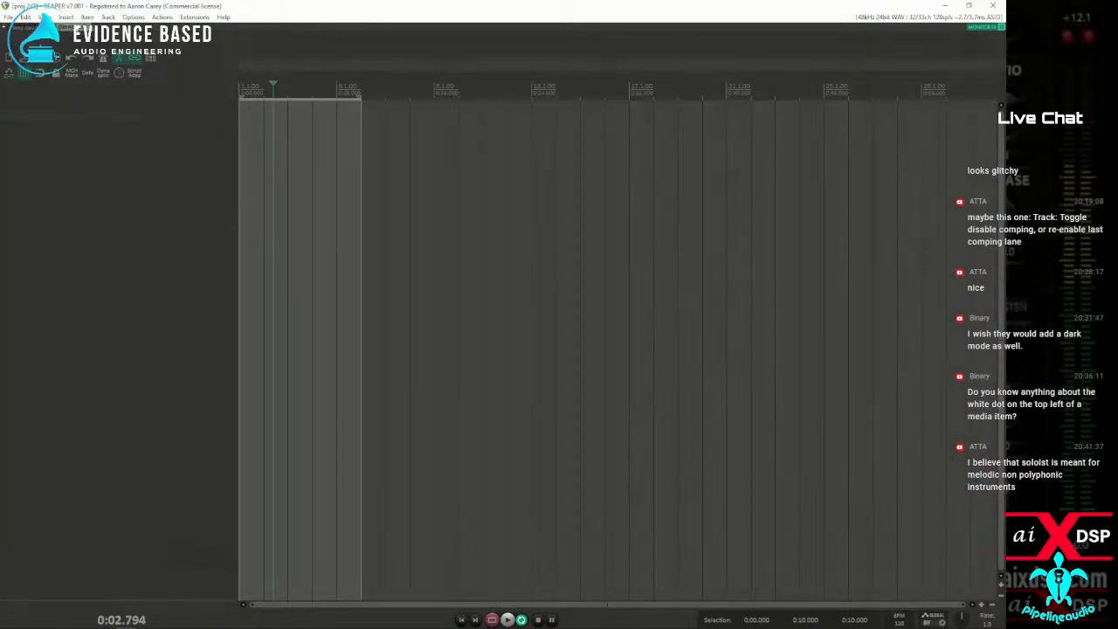
Switch between the "long day" project and the empty project, playing the drum passage in "long day"
{"action": "left_click", "coordinate": [17, 29]}
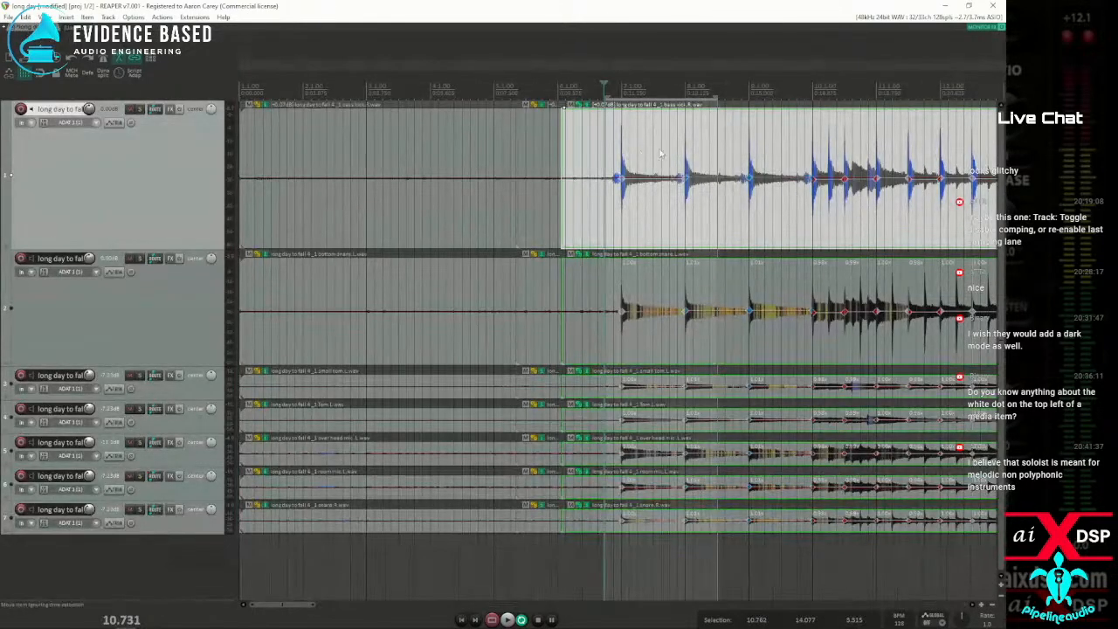
{"action": "key", "text": "space"}
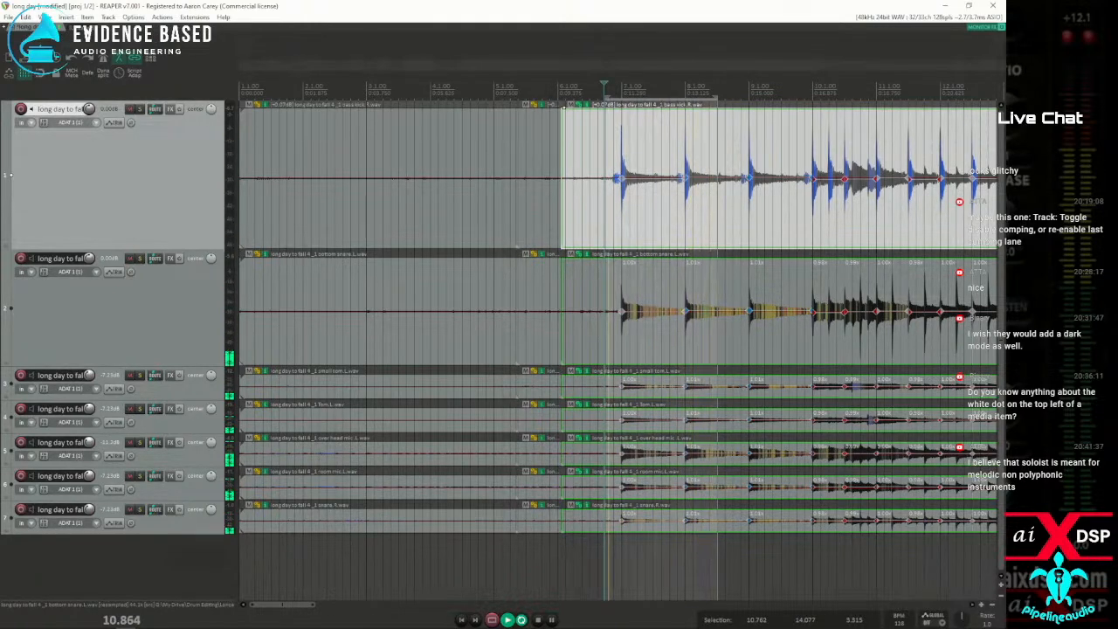
{"action": "left_click", "coordinate": [79, 27]}
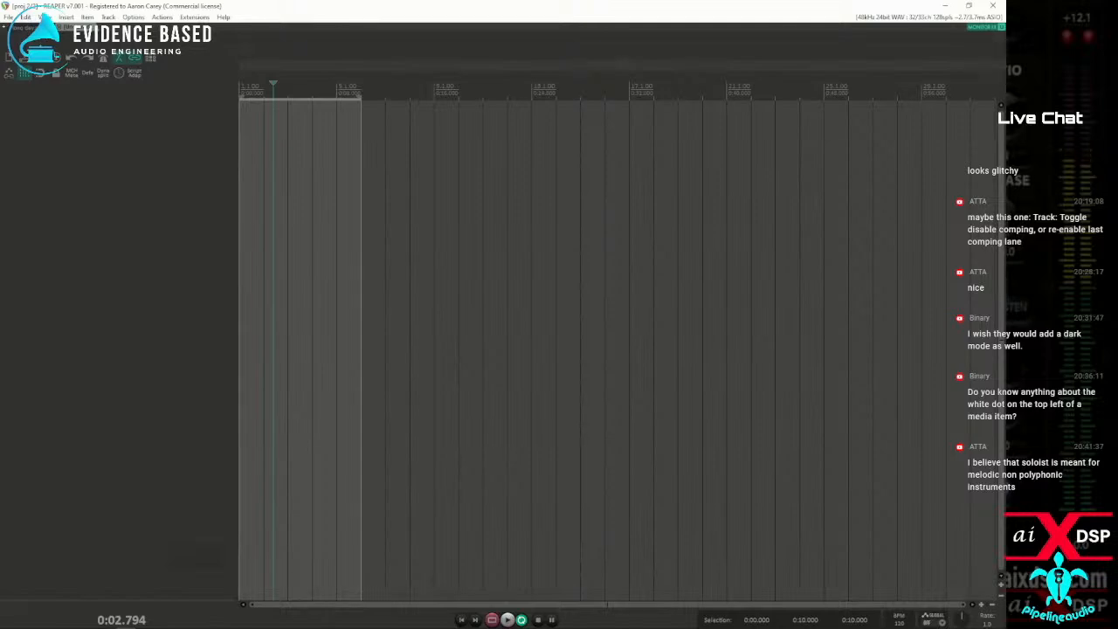
{"action": "left_click", "coordinate": [31, 27]}
{"action": "key", "text": "space"}
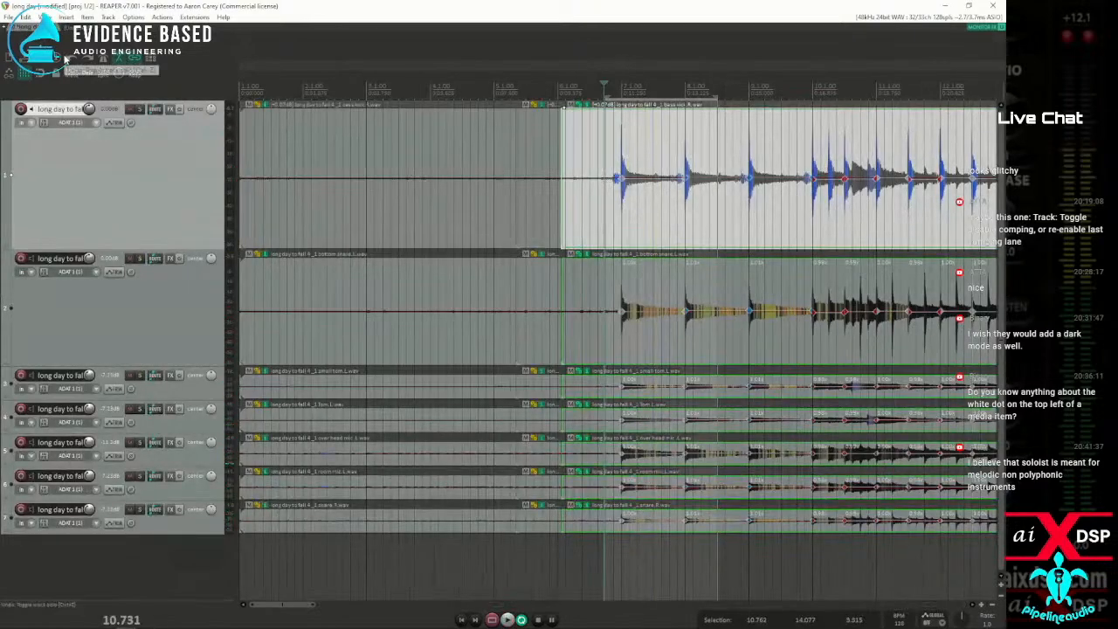
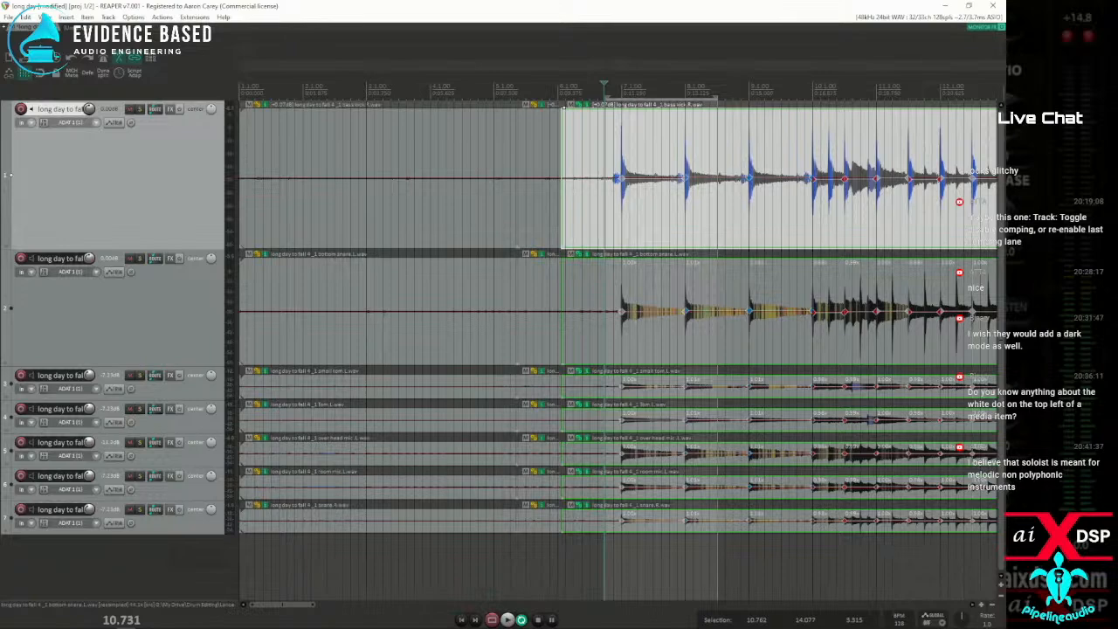
Play the quantized drum passage briefly from just before bar 7
{"action": "scroll", "coordinate": [534, 197], "scroll_direction": "down", "scroll_amount": 3}
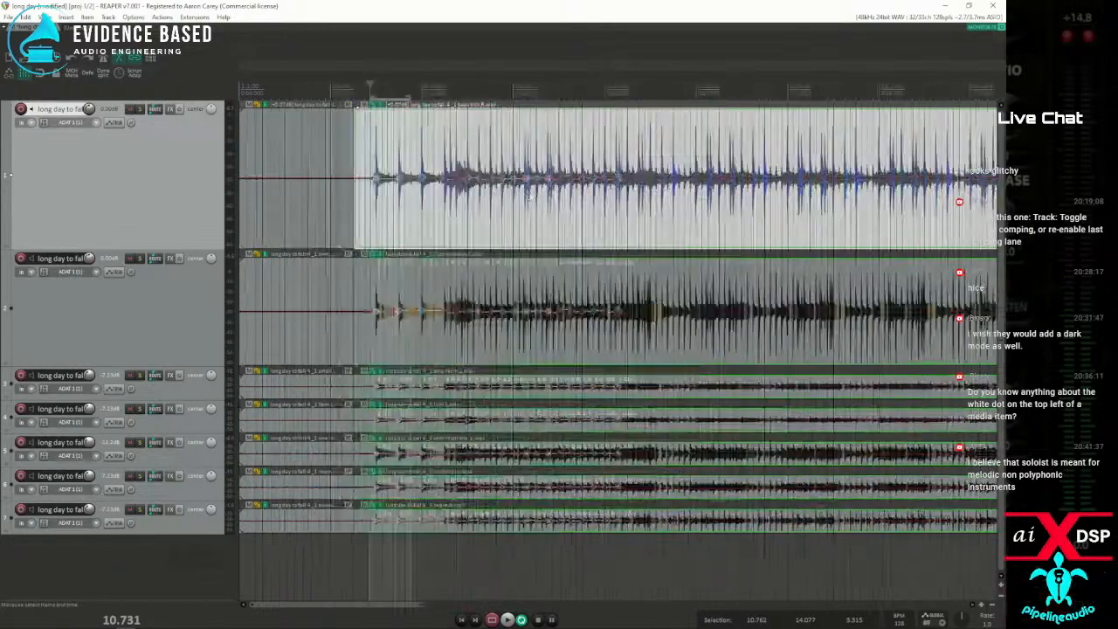
{"action": "key", "text": "space"}
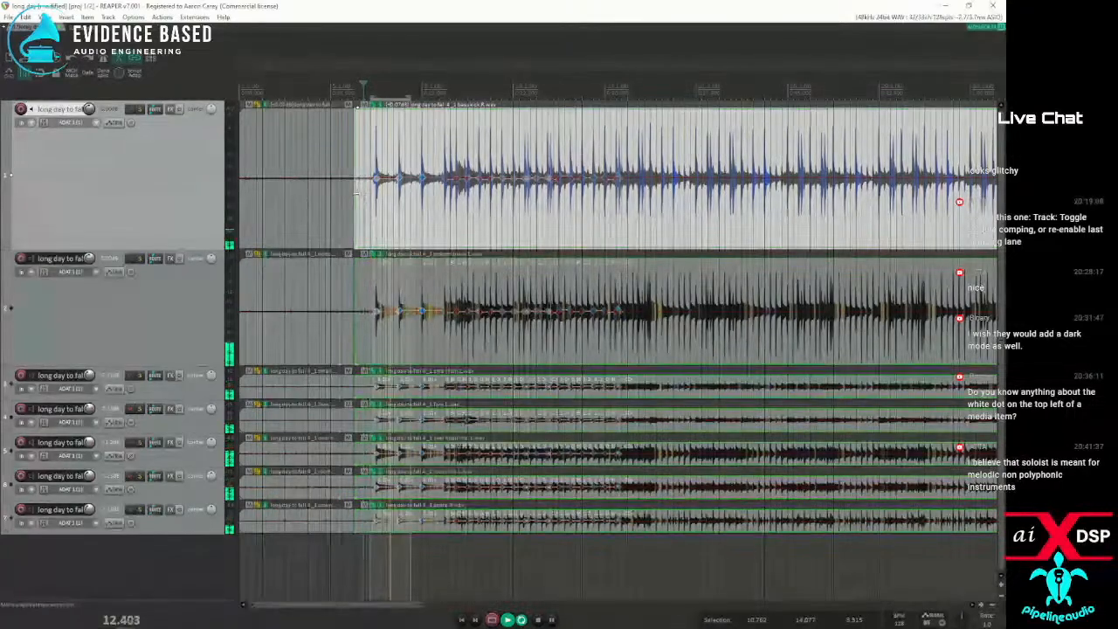
{"action": "key", "text": "space"}
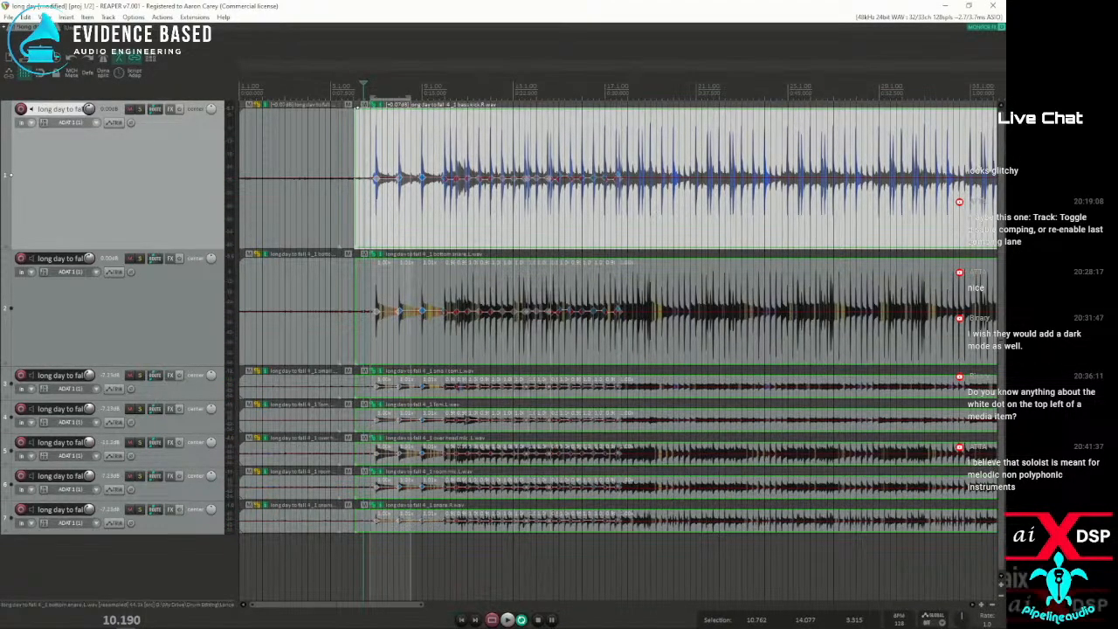
Place the edit cursor mid-song, then open the Performance Meter and make its window narrower over the arrangement
{"action": "scroll", "coordinate": [534, 233], "scroll_direction": "down", "scroll_amount": 3}
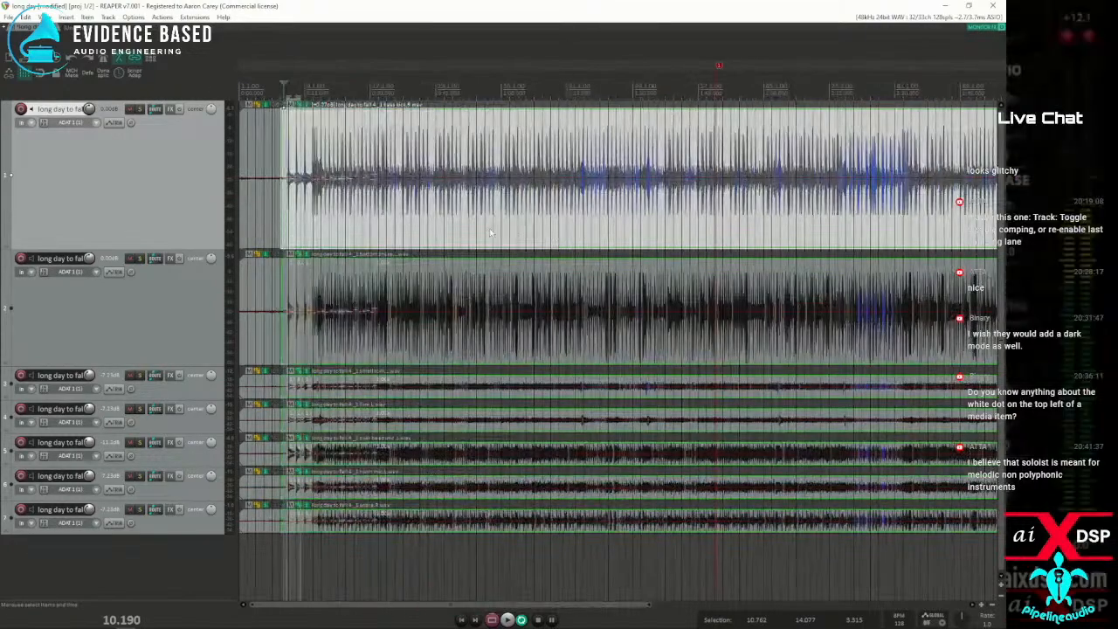
{"action": "scroll", "coordinate": [524, 233], "scroll_direction": "down", "scroll_amount": 3}
{"action": "left_click", "coordinate": [457, 231]}
{"action": "scroll", "coordinate": [457, 231], "scroll_direction": "up", "scroll_amount": 5}
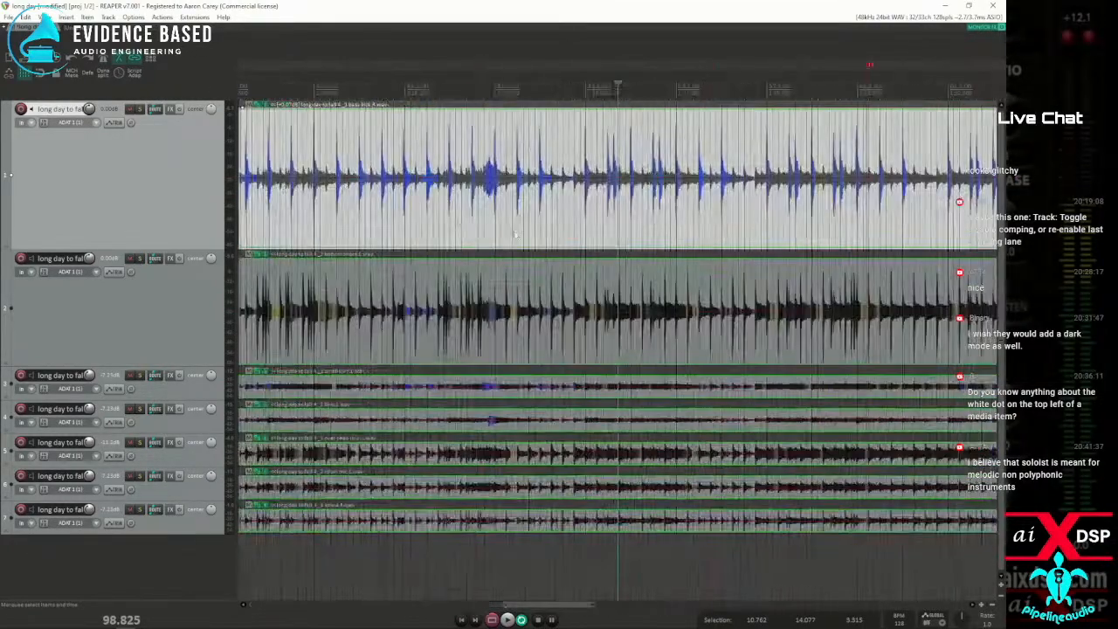
{"action": "left_click", "coordinate": [44, 16]}
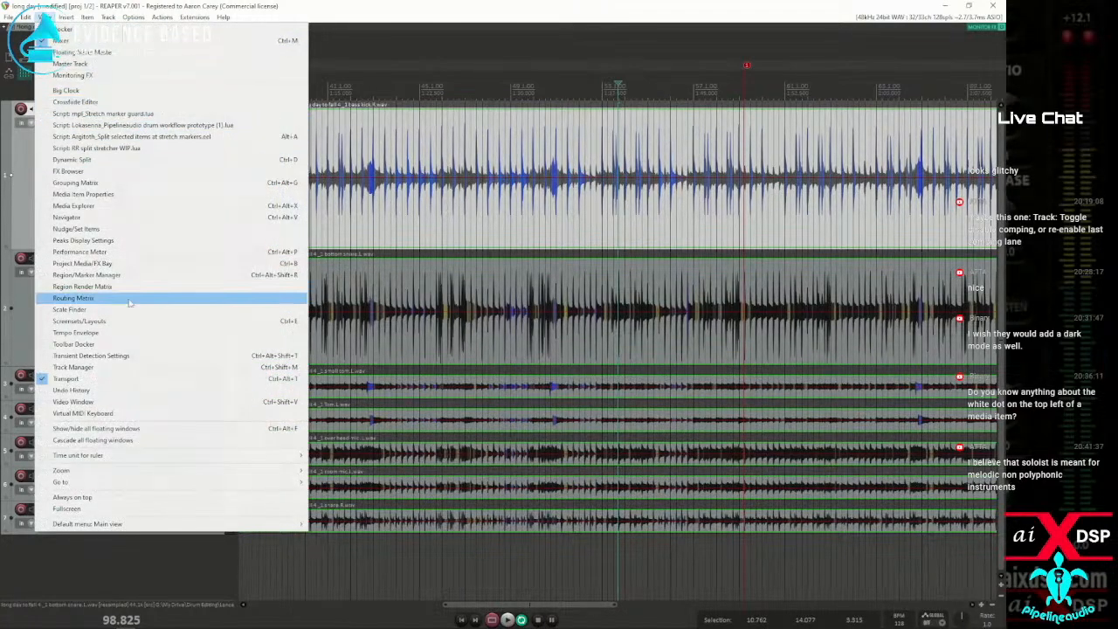
{"action": "left_click", "coordinate": [73, 251]}
{"action": "left_click_drag", "start_coordinate": [242, 226], "coordinate": [586, 93]}
{"action": "left_click_drag", "start_coordinate": [927, 250], "coordinate": [623, 250]}
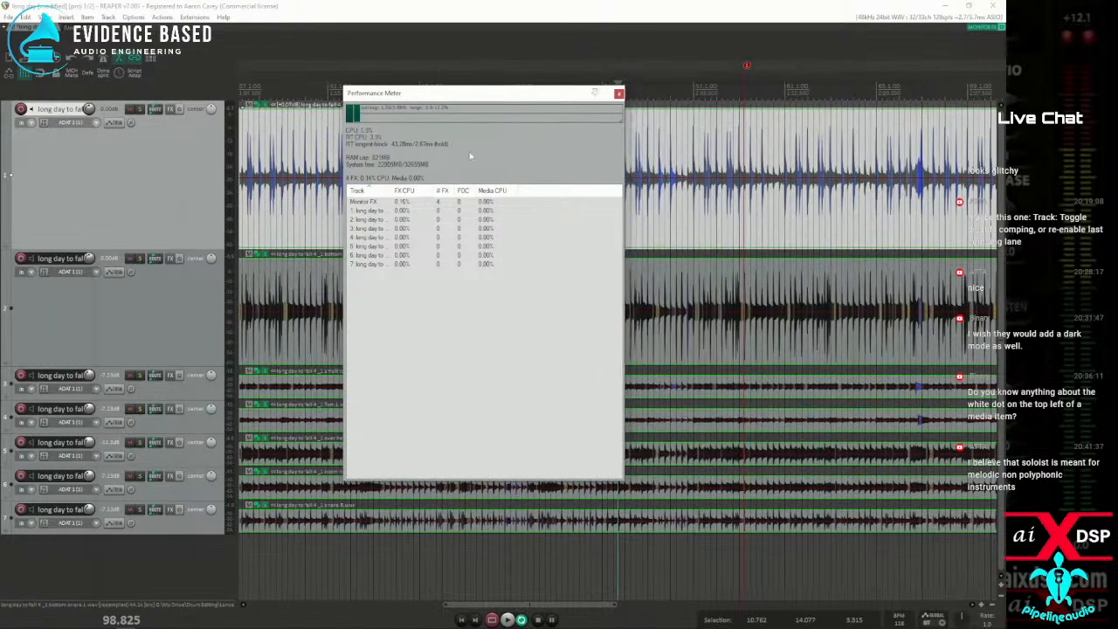
Play the drums from around bar 7 to watch their CPU load in the Performance Meter
{"action": "scroll", "coordinate": [272, 103], "scroll_direction": "down", "scroll_amount": 3}
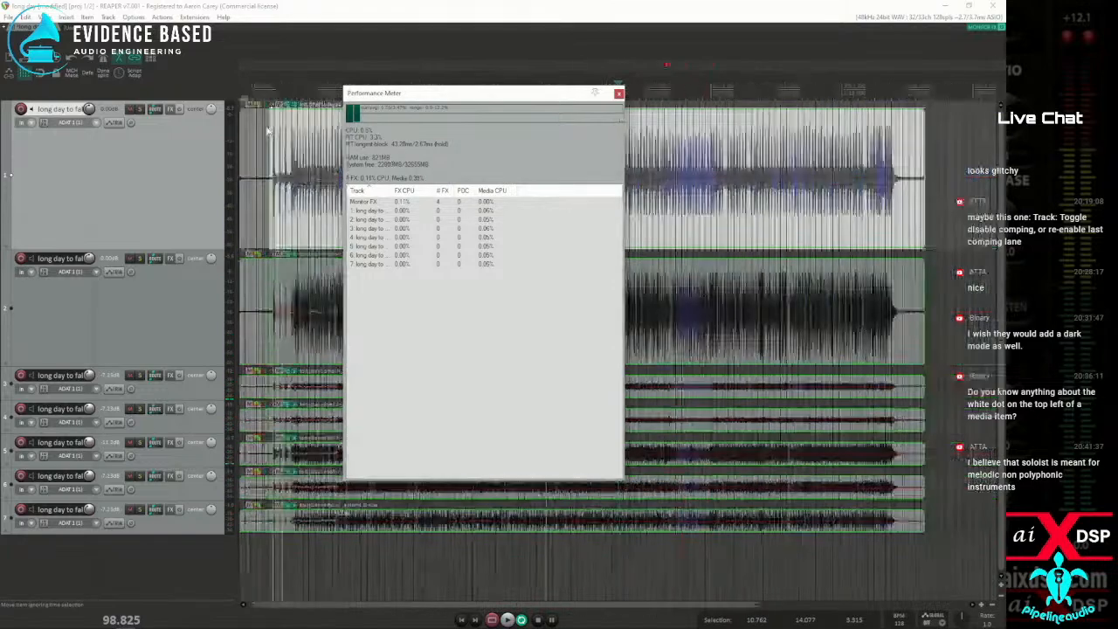
{"action": "left_click", "coordinate": [273, 90]}
{"action": "key", "text": "space"}
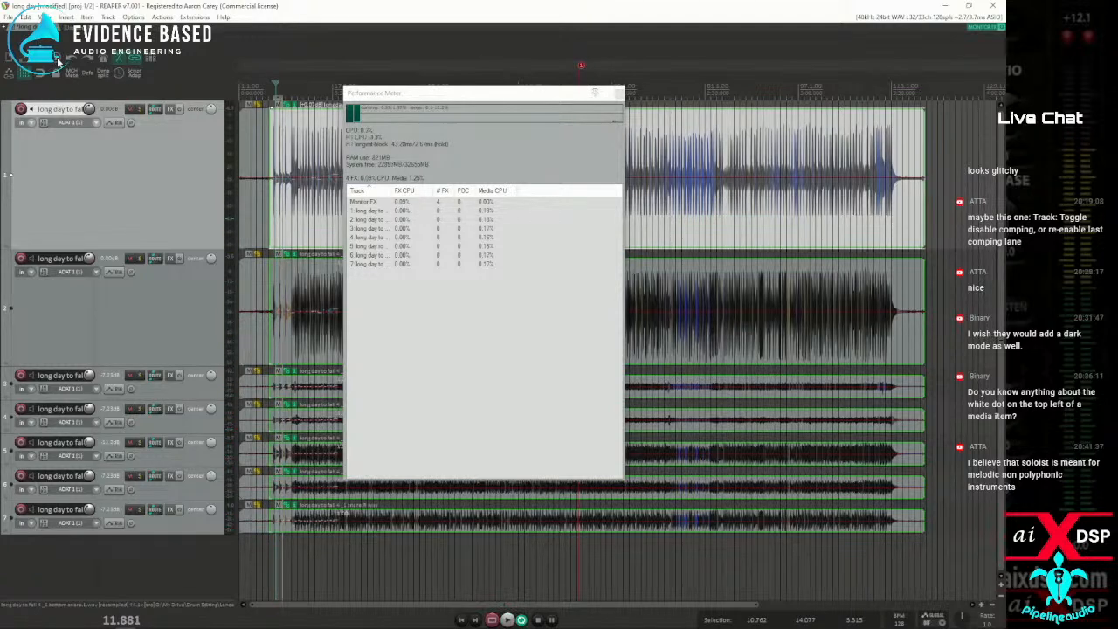
Set the default pitch shift mode to élastique 3.3.3 Pro and the stretch marker mode to Transient-optimized, replaying to check CPU load
{"action": "key", "text": "alt+Return"}
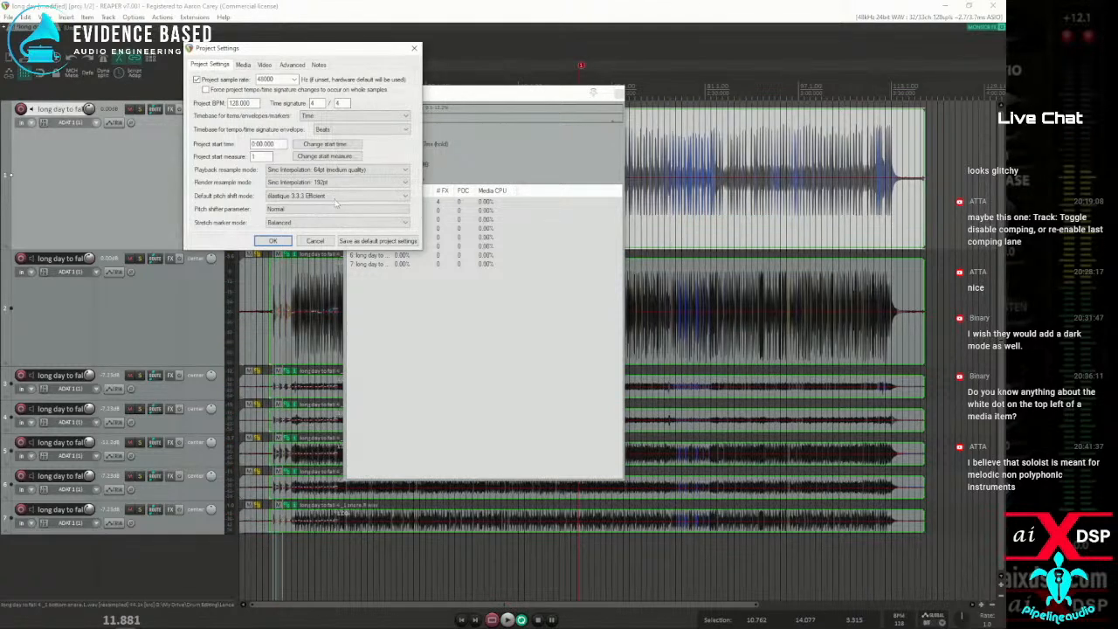
{"action": "left_click", "coordinate": [319, 196]}
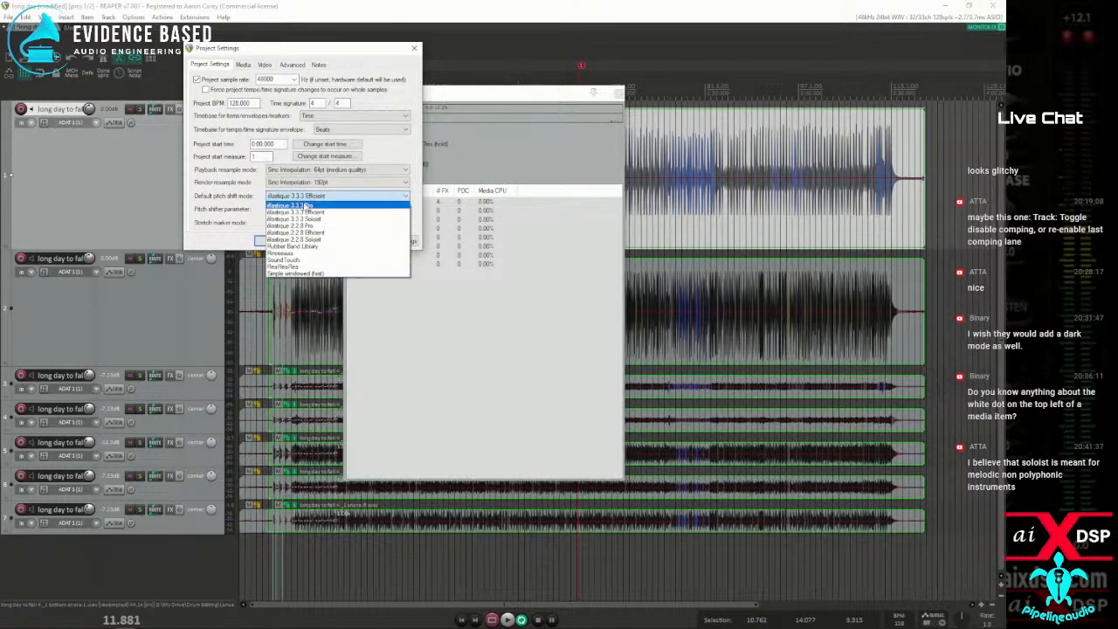
{"action": "left_click", "coordinate": [306, 206]}
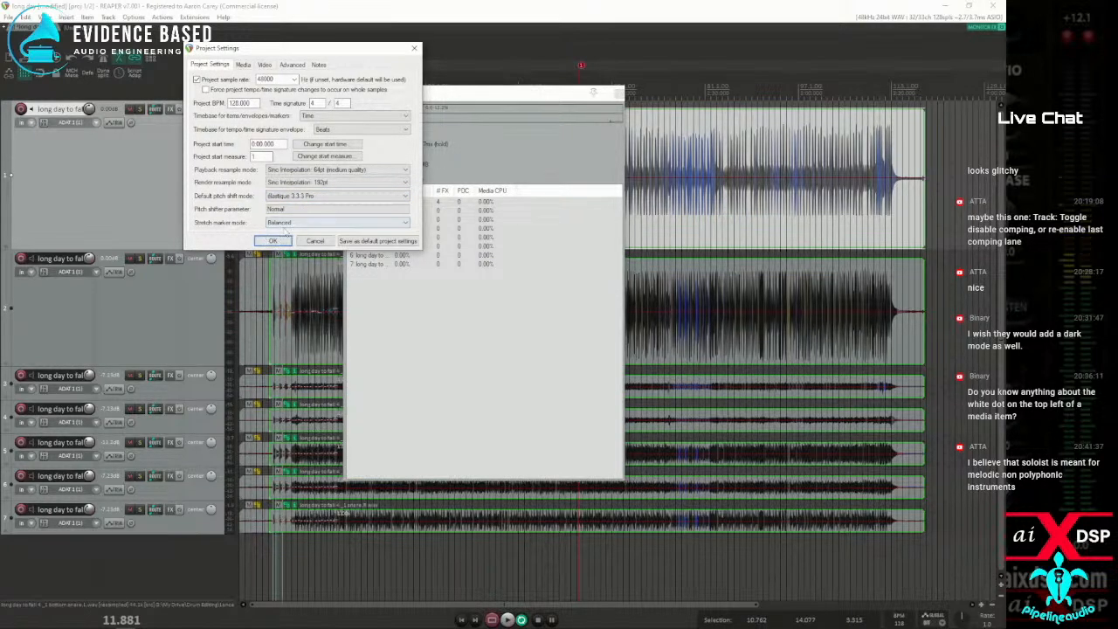
{"action": "left_click", "coordinate": [288, 223]}
{"action": "left_click", "coordinate": [272, 239]}
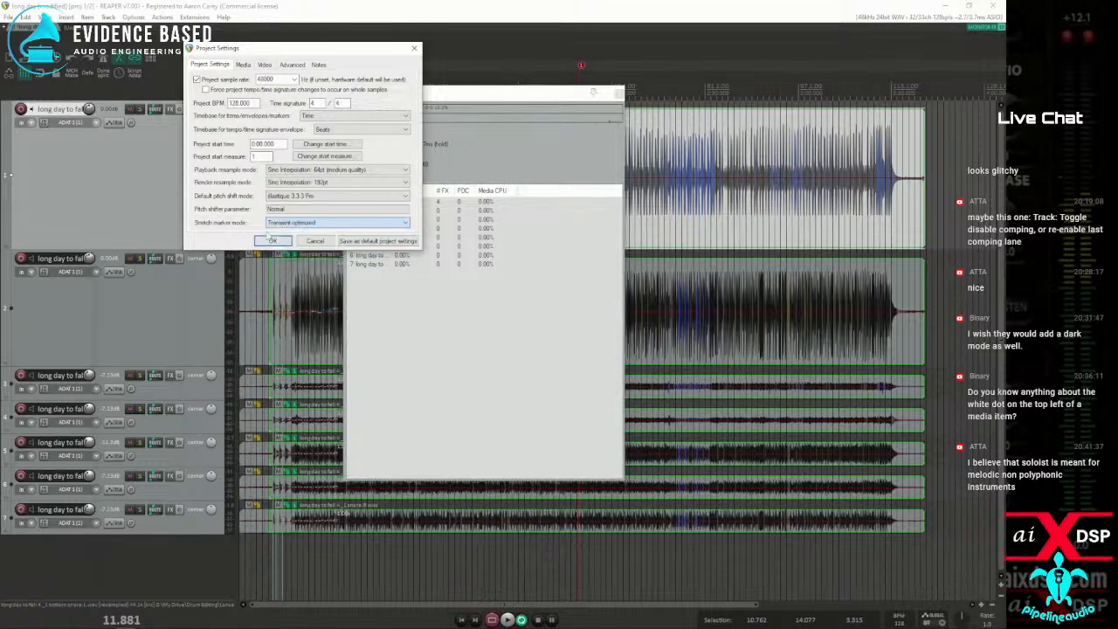
{"action": "left_click", "coordinate": [267, 241]}
{"action": "key", "text": "space"}
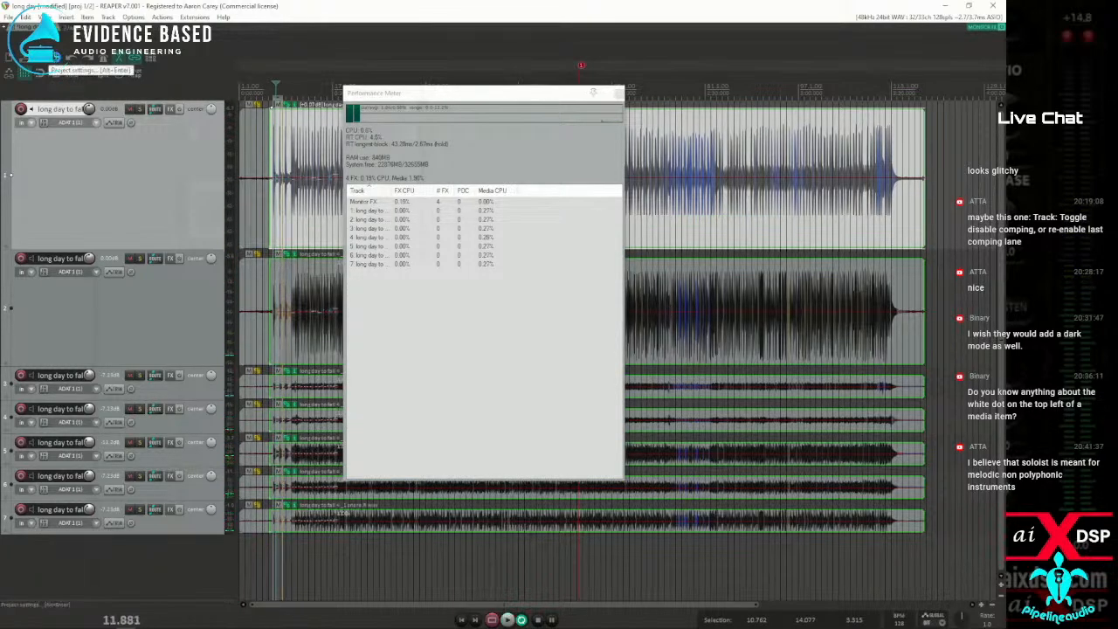
Set the project's stretch marker mode back to Balanced and replay the drums to compare CPU load
{"action": "left_click", "coordinate": [57, 61]}
{"action": "left_click", "coordinate": [301, 223]}
{"action": "left_click", "coordinate": [286, 233]}
{"action": "left_click", "coordinate": [272, 241]}
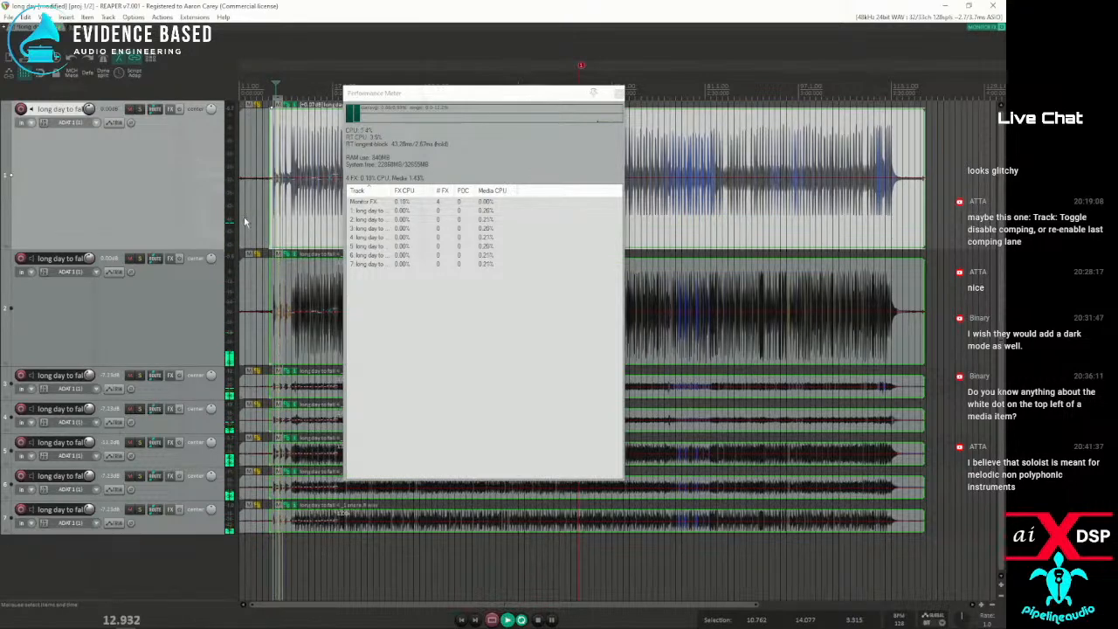
{"action": "key", "text": "space"}
Restore the default pitch shift mode to élastique 3.3.3 Efficient and replay the drums, closing the Performance Meter when done
{"action": "key", "text": "alt+Return"}
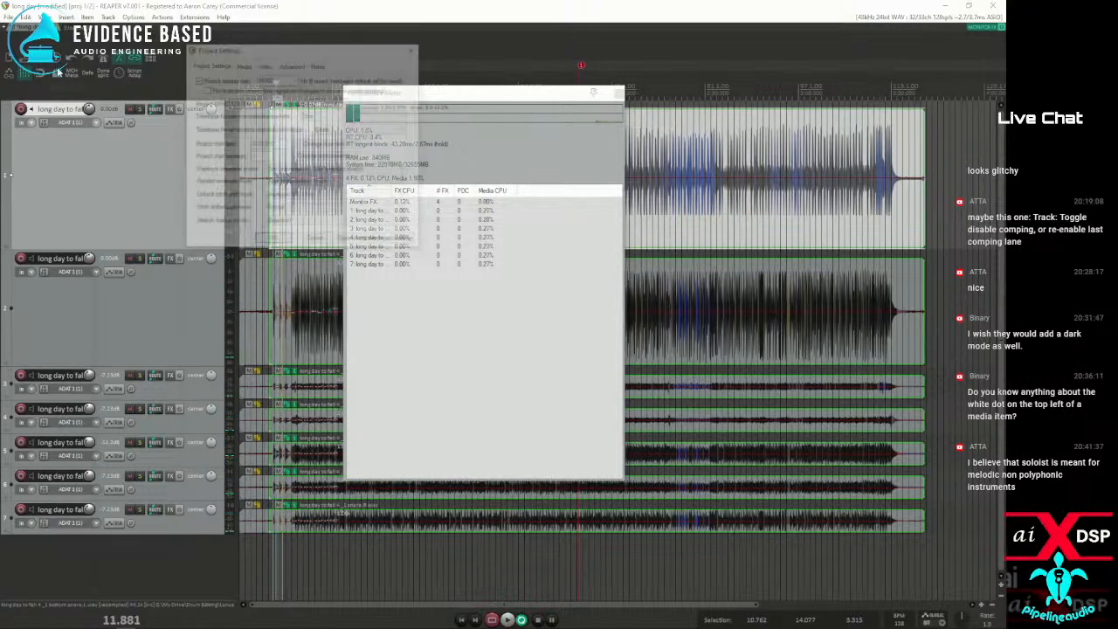
{"action": "left_click", "coordinate": [302, 197]}
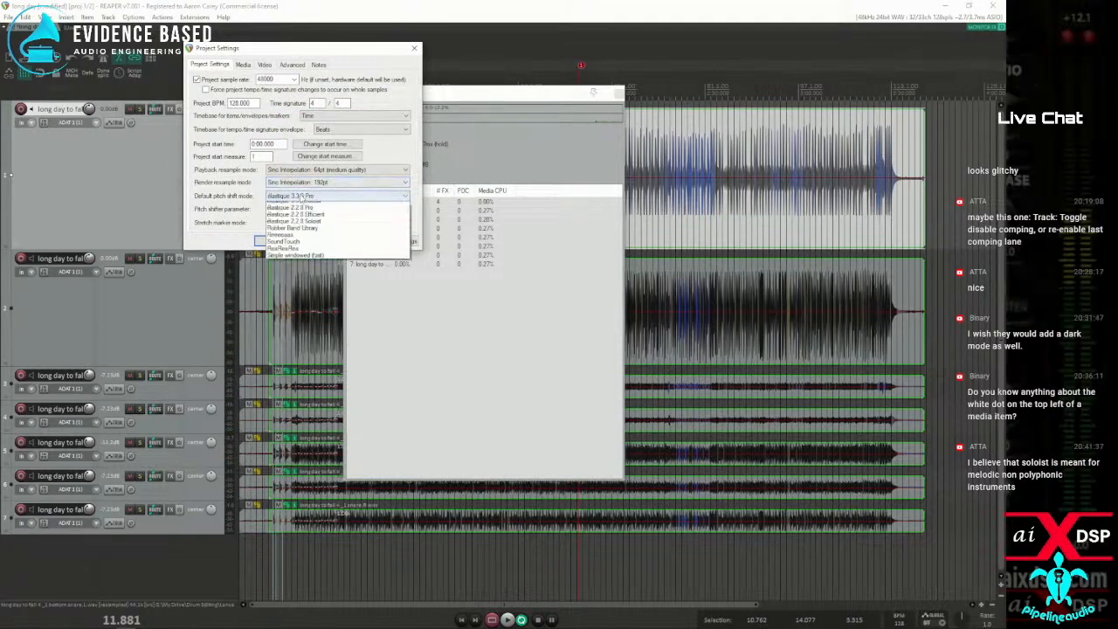
{"action": "left_click", "coordinate": [305, 212]}
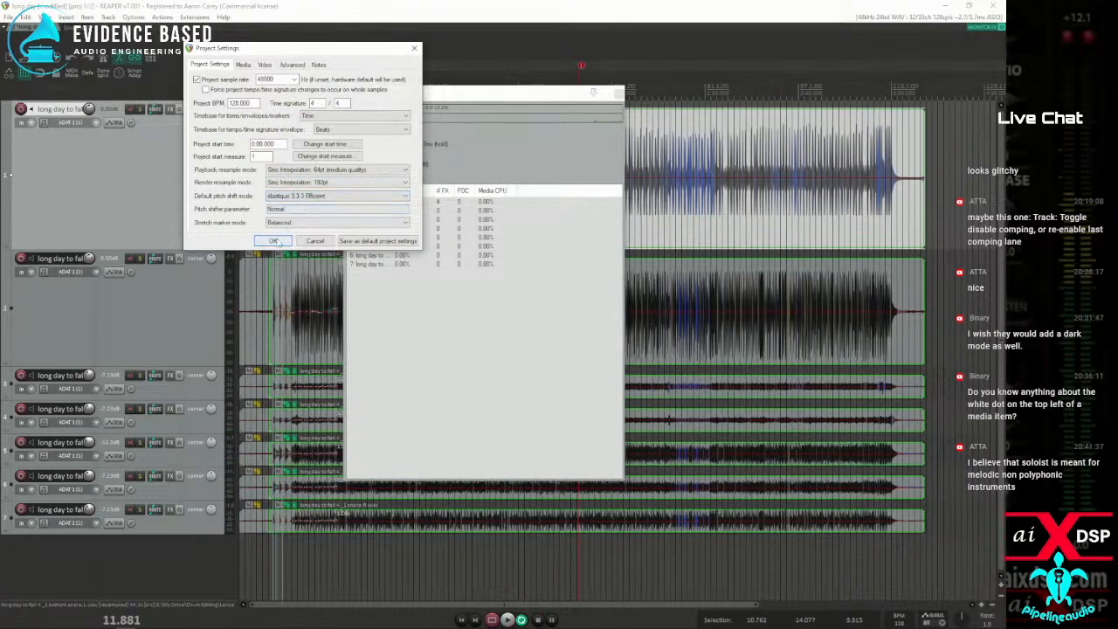
{"action": "left_click", "coordinate": [274, 242]}
{"action": "key", "text": "space"}
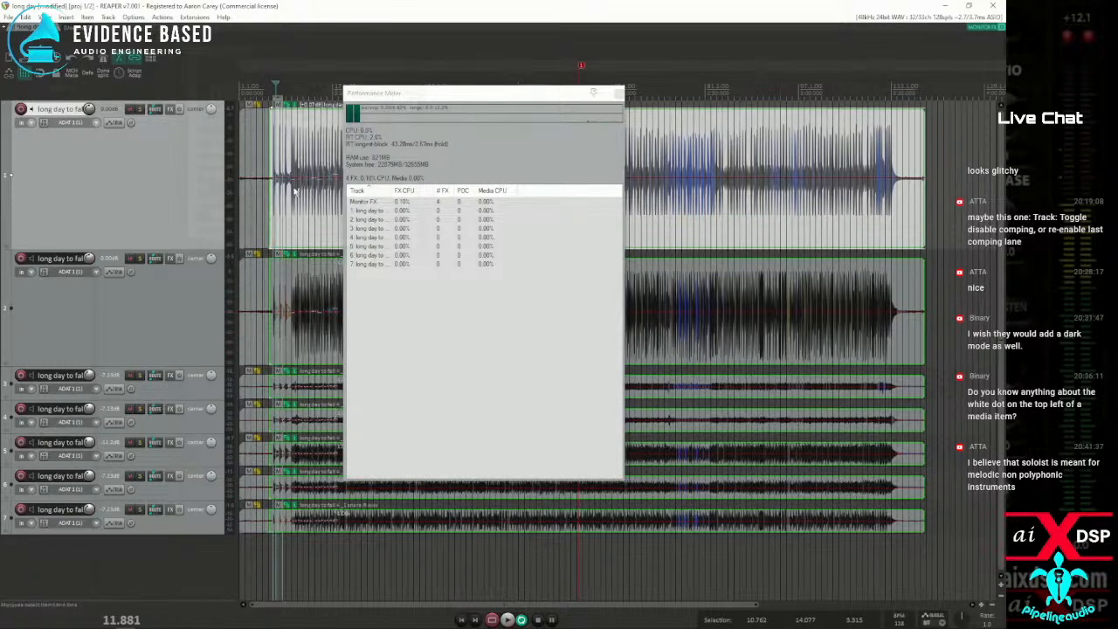
{"action": "left_click", "coordinate": [618, 94]}
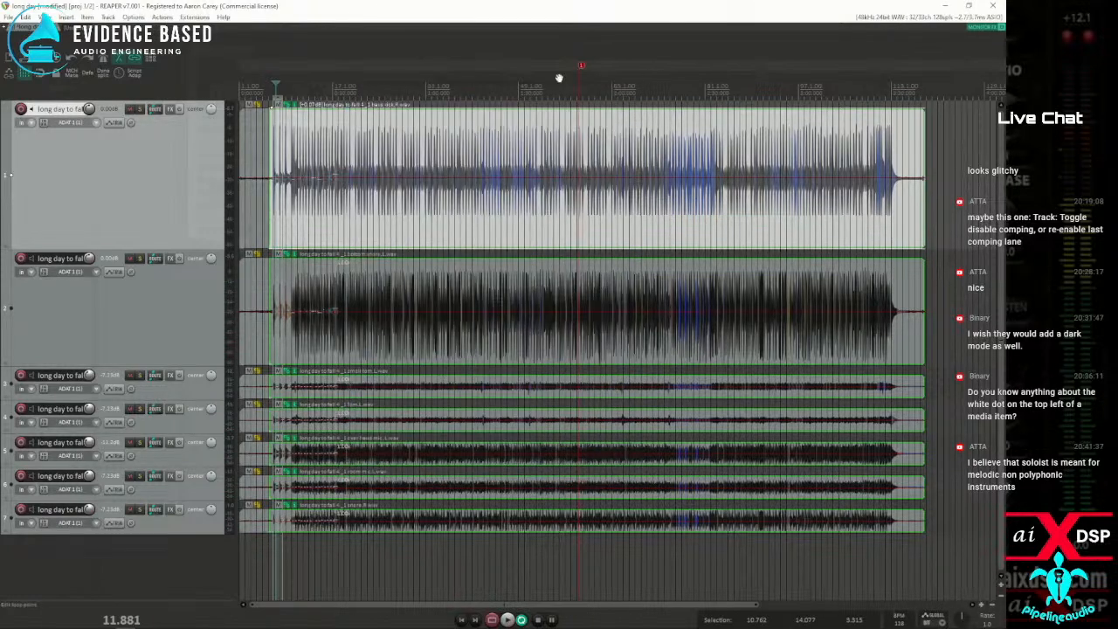
Synchronize the ReaPack packages and dismiss the transaction report
{"action": "left_click", "coordinate": [194, 16]}
{"action": "mouse_move", "coordinate": [210, 29]}
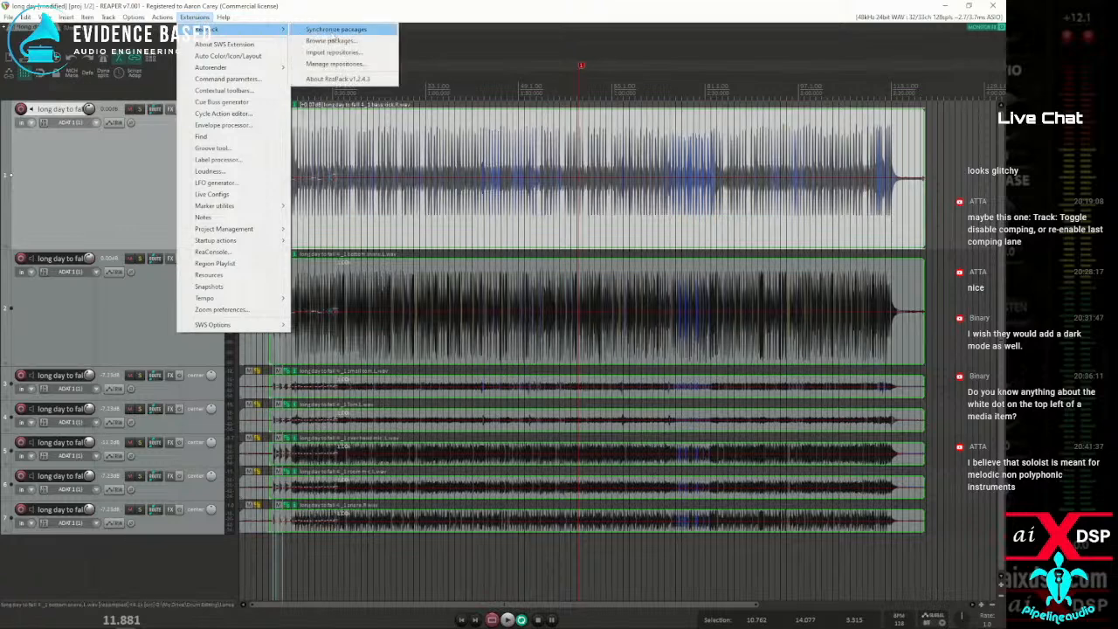
{"action": "left_click", "coordinate": [336, 29]}
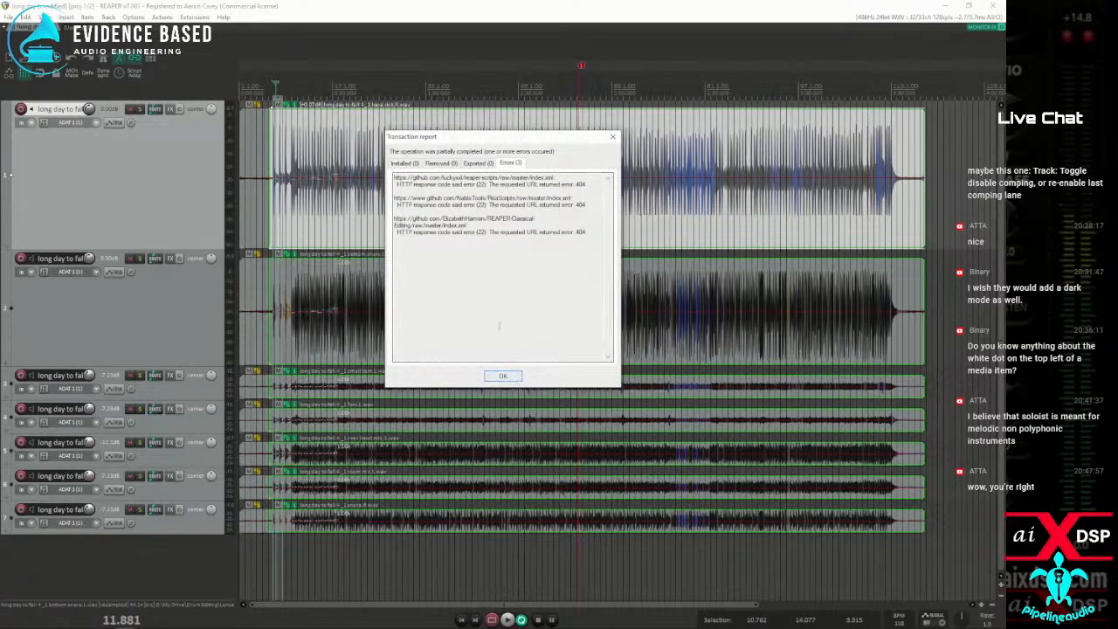
{"action": "left_click", "coordinate": [503, 375]}
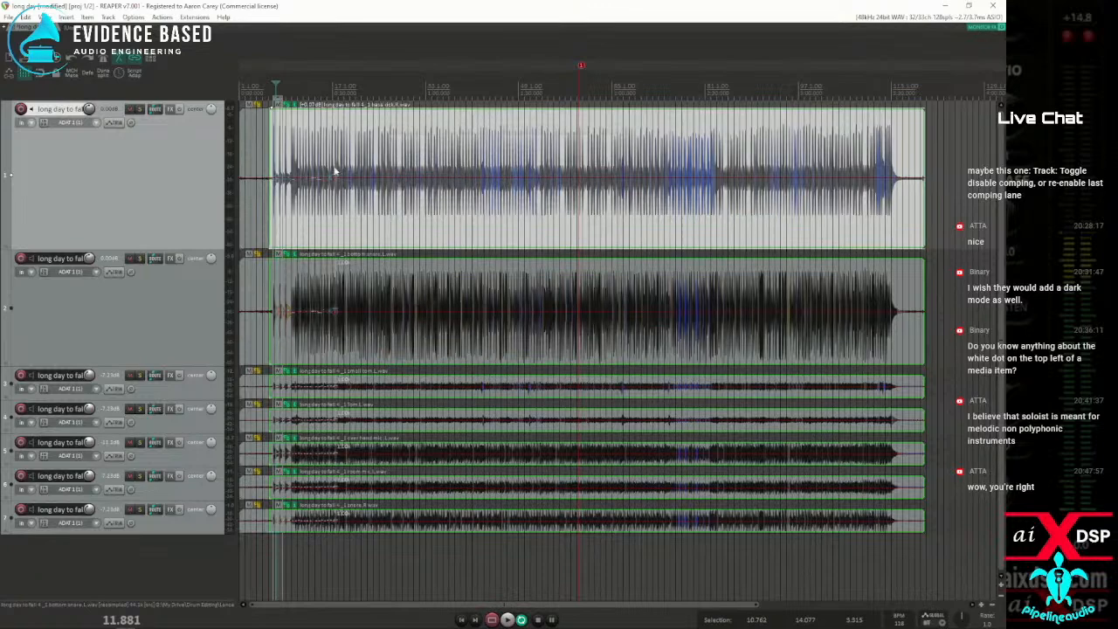
Browse the ReaPack packages filtered by "stretch" to find the stretch marker guard script
{"action": "left_click", "coordinate": [161, 17]}
{"action": "left_click", "coordinate": [225, 54]}
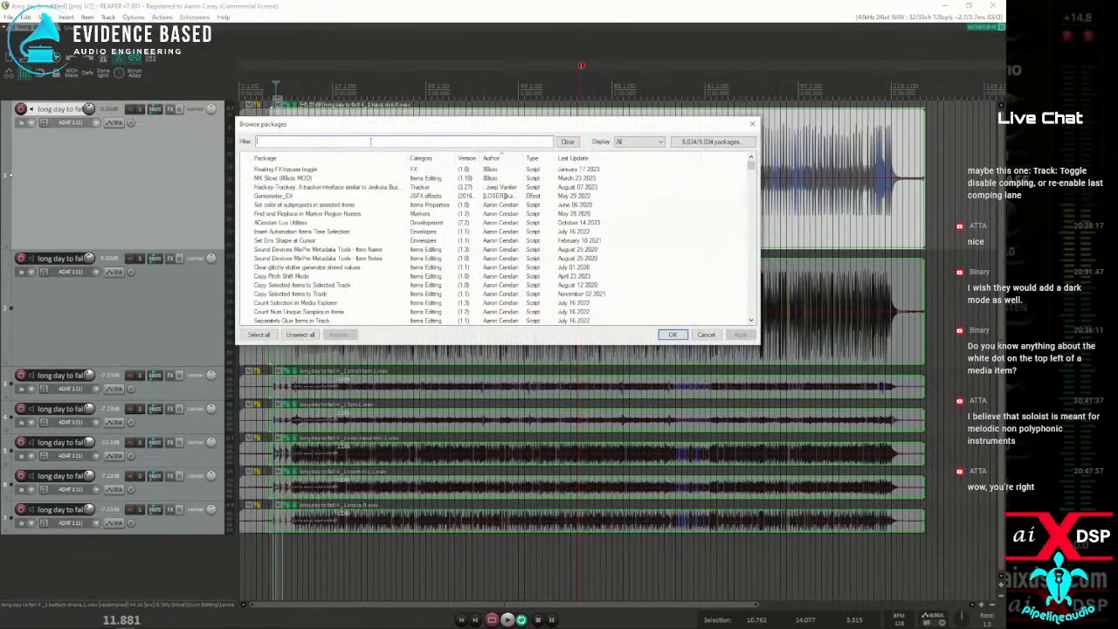
{"action": "type", "text": "stretch"}
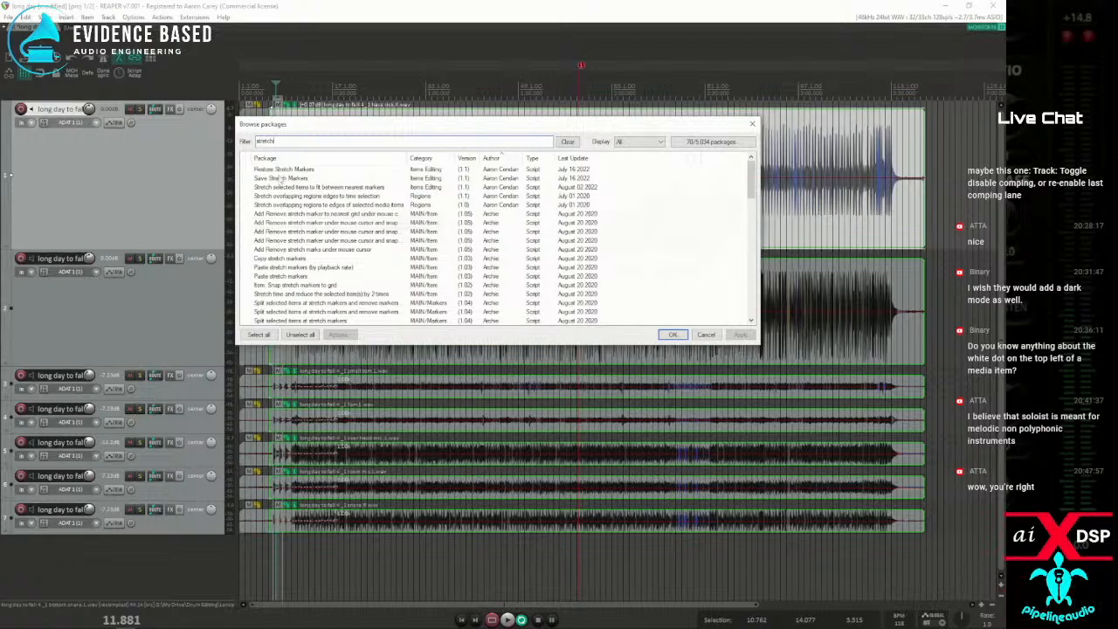
{"action": "scroll", "coordinate": [279, 179], "scroll_direction": "down", "scroll_amount": 1}
{"action": "scroll", "coordinate": [284, 188], "scroll_direction": "up", "scroll_amount": 1}
{"action": "scroll", "coordinate": [291, 196], "scroll_direction": "down", "scroll_amount": 2}
{"action": "scroll", "coordinate": [291, 196], "scroll_direction": "down", "scroll_amount": 4}
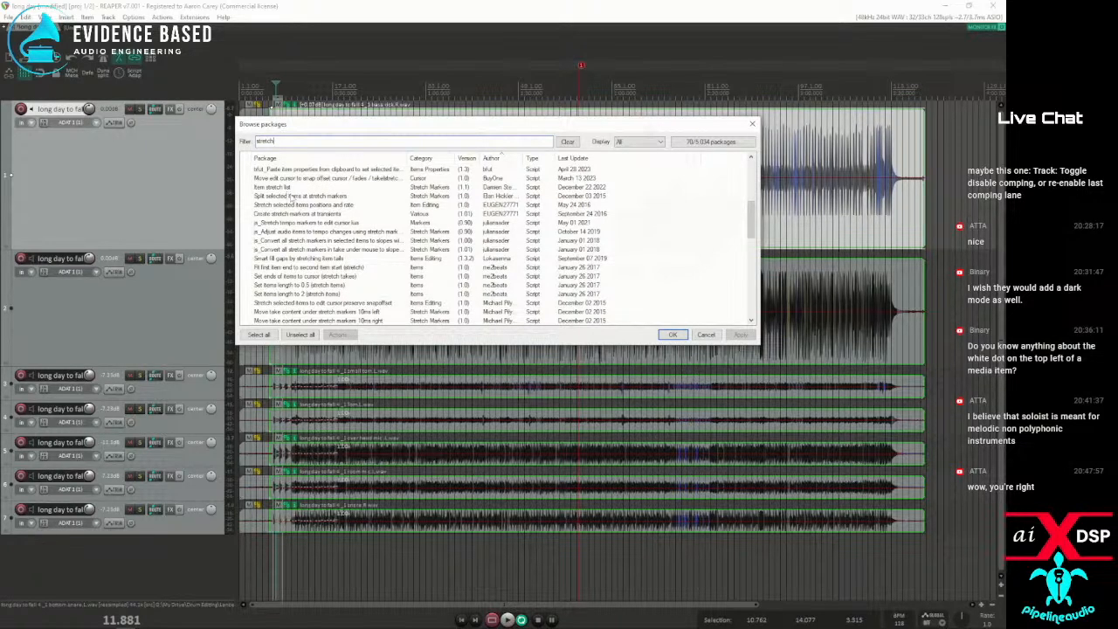
{"action": "scroll", "coordinate": [313, 238], "scroll_direction": "down", "scroll_amount": 2}
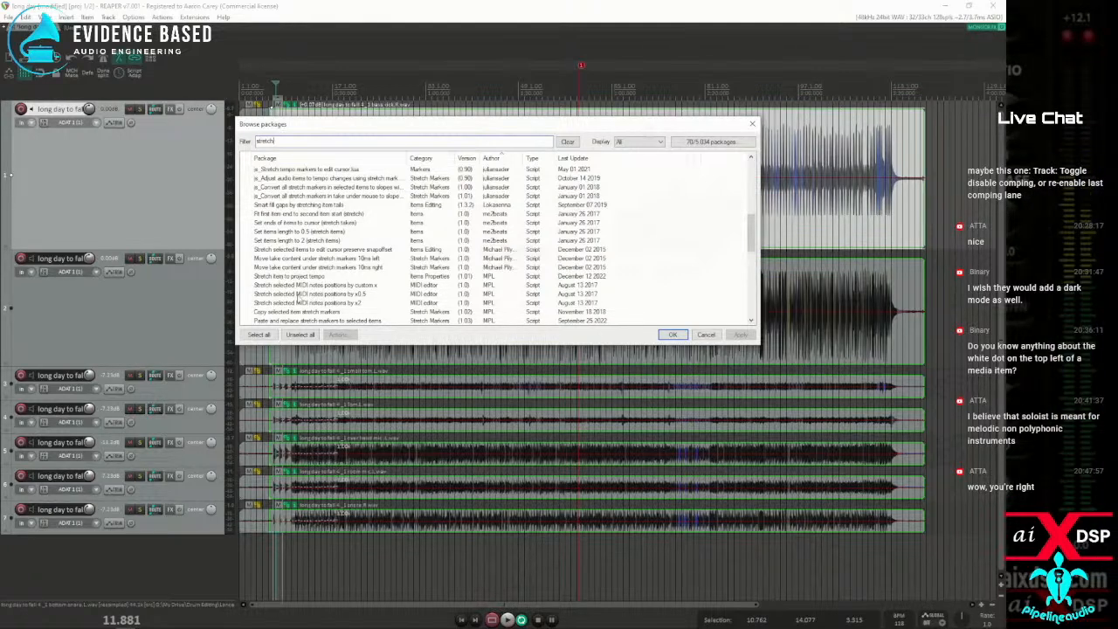
{"action": "scroll", "coordinate": [286, 295], "scroll_direction": "down", "scroll_amount": 4}
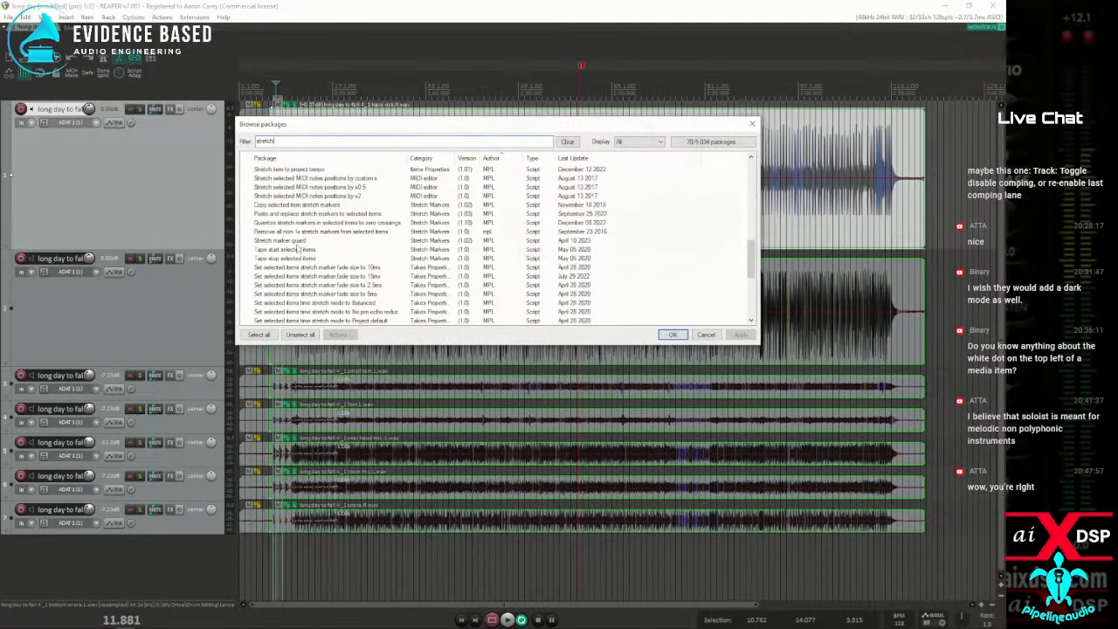
Check the documentation of MPL's Stretch marker guard package and leave the package browser without installing anything
{"action": "left_click", "coordinate": [281, 242]}
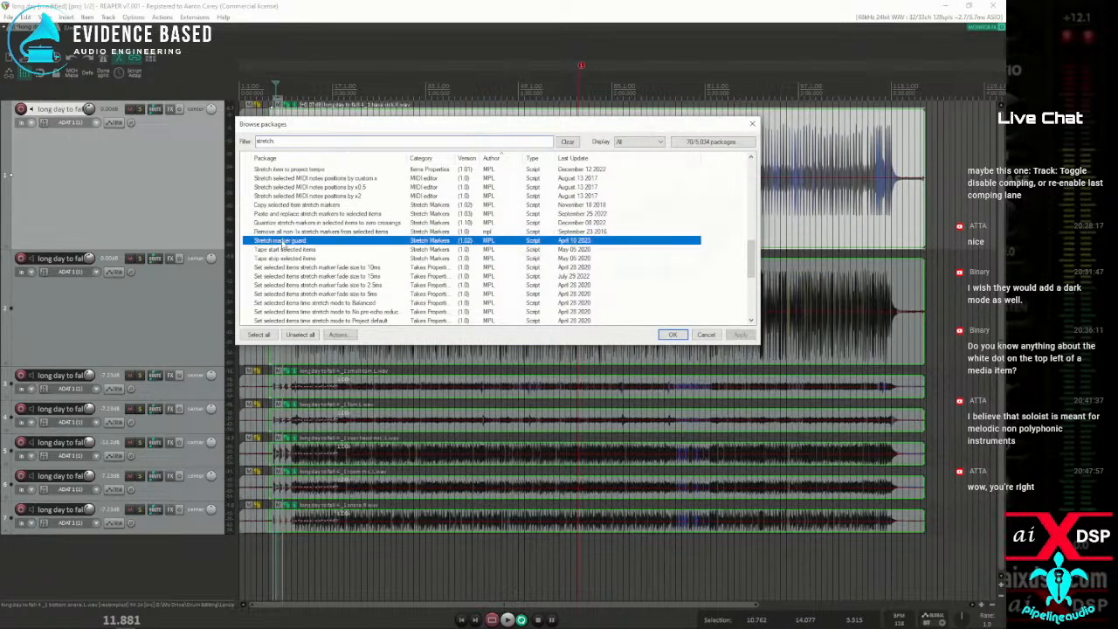
{"action": "right_click", "coordinate": [281, 244]}
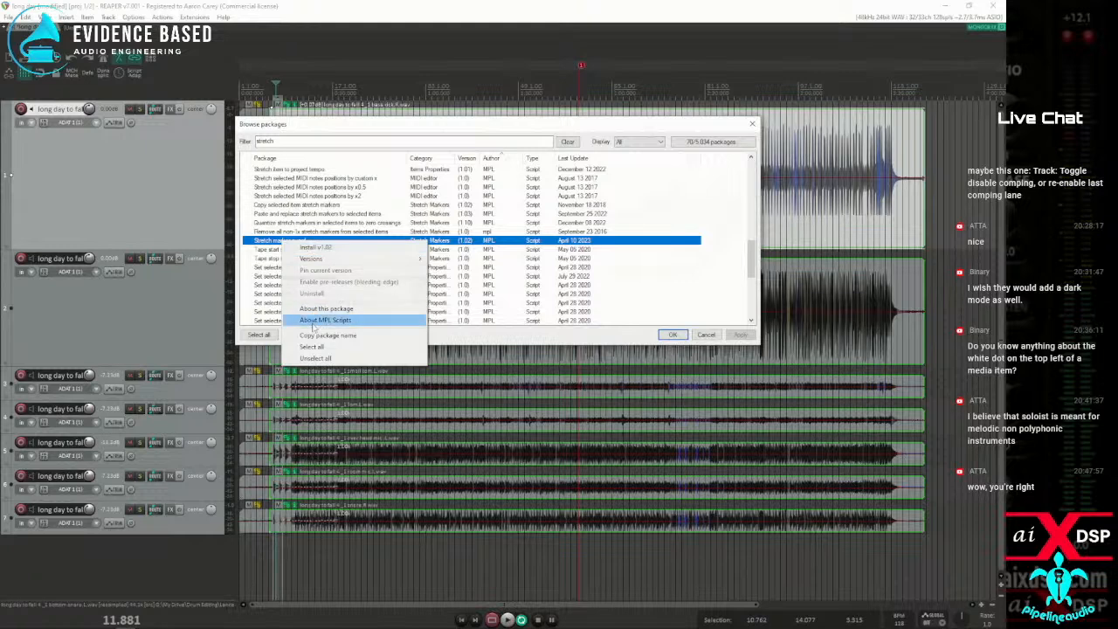
{"action": "left_click", "coordinate": [325, 308]}
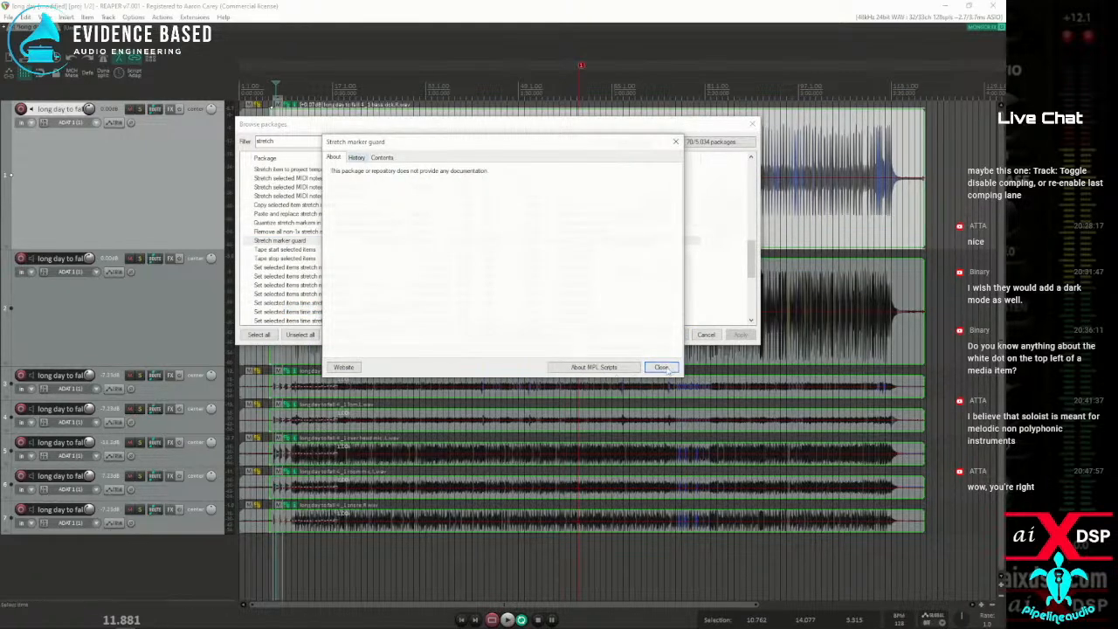
{"action": "left_click", "coordinate": [660, 368]}
{"action": "left_click", "coordinate": [287, 243]}
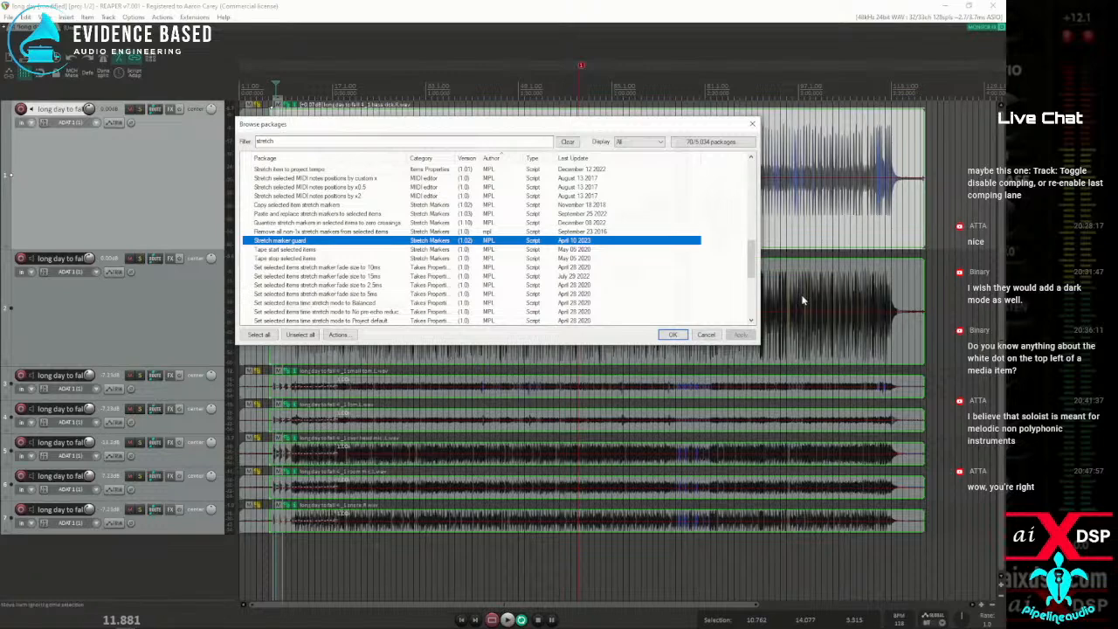
{"action": "left_click", "coordinate": [715, 336]}
Make a time selection from 10.887 to 11.845 around the first drum hit at bar 7
{"action": "left_click", "coordinate": [285, 207]}
{"action": "scroll", "coordinate": [289, 205], "scroll_direction": "up", "scroll_amount": 10}
{"action": "left_click_drag", "start_coordinate": [352, 225], "coordinate": [414, 225]}
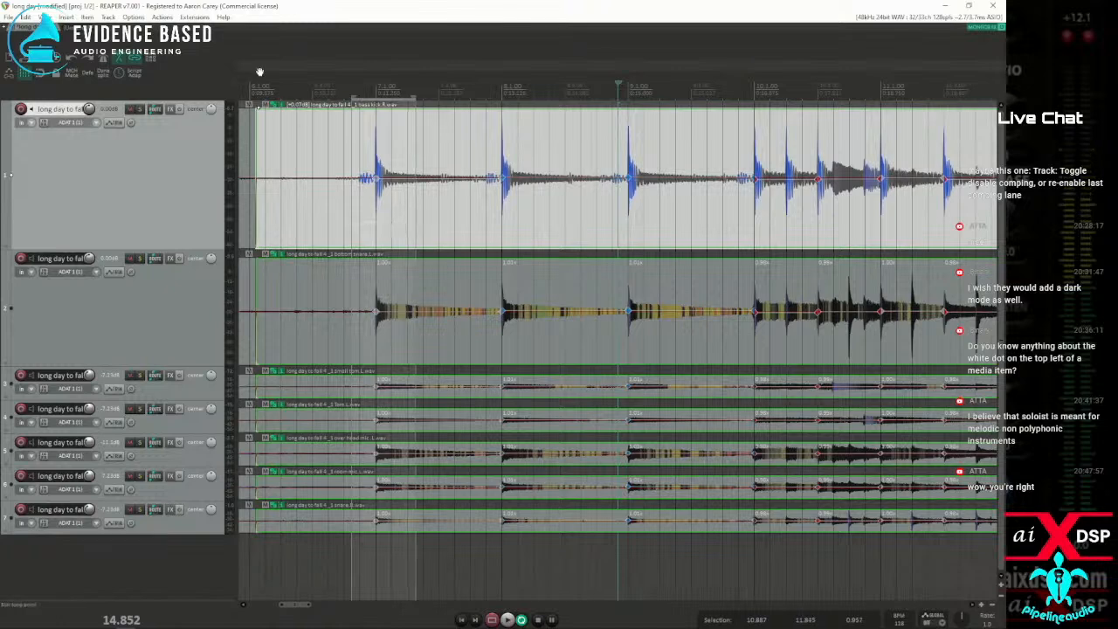
Search the action list for the guard script with the filters "guar" and "stretch gu", and close the list
{"action": "left_click", "coordinate": [163, 17]}
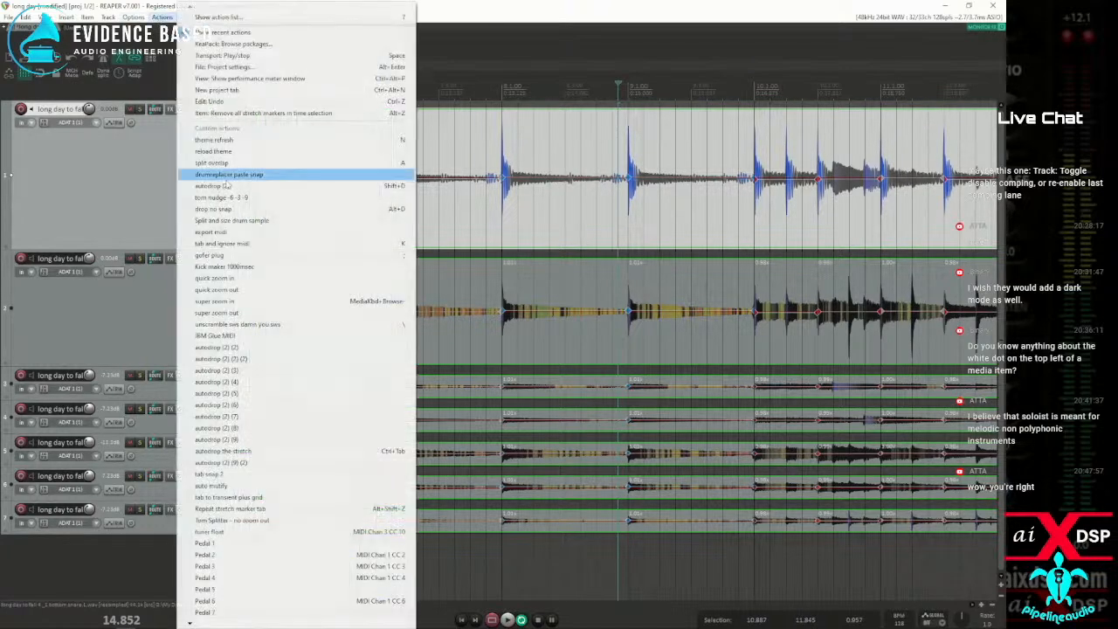
{"action": "left_click", "coordinate": [216, 16]}
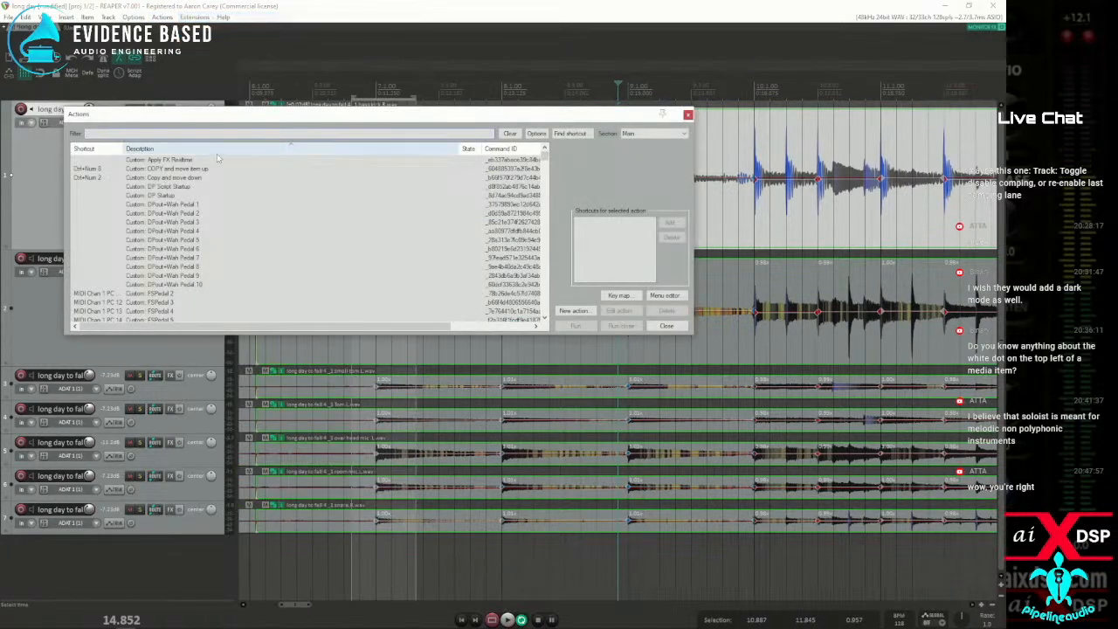
{"action": "type", "text": "guar"}
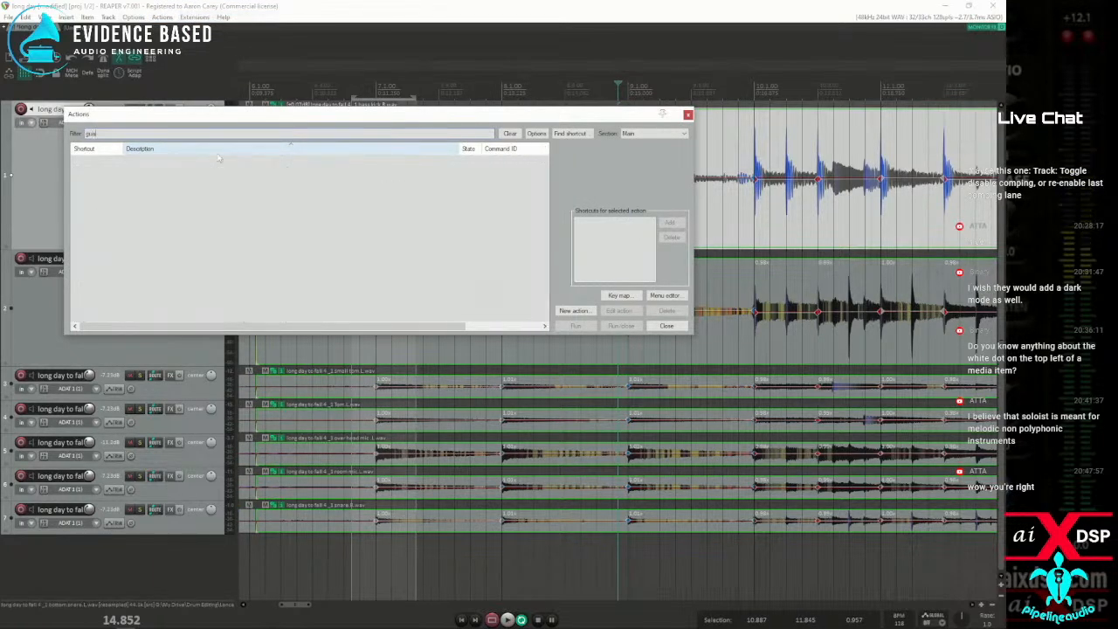
{"action": "left_click_drag", "start_coordinate": [122, 132], "coordinate": [16, 130]}
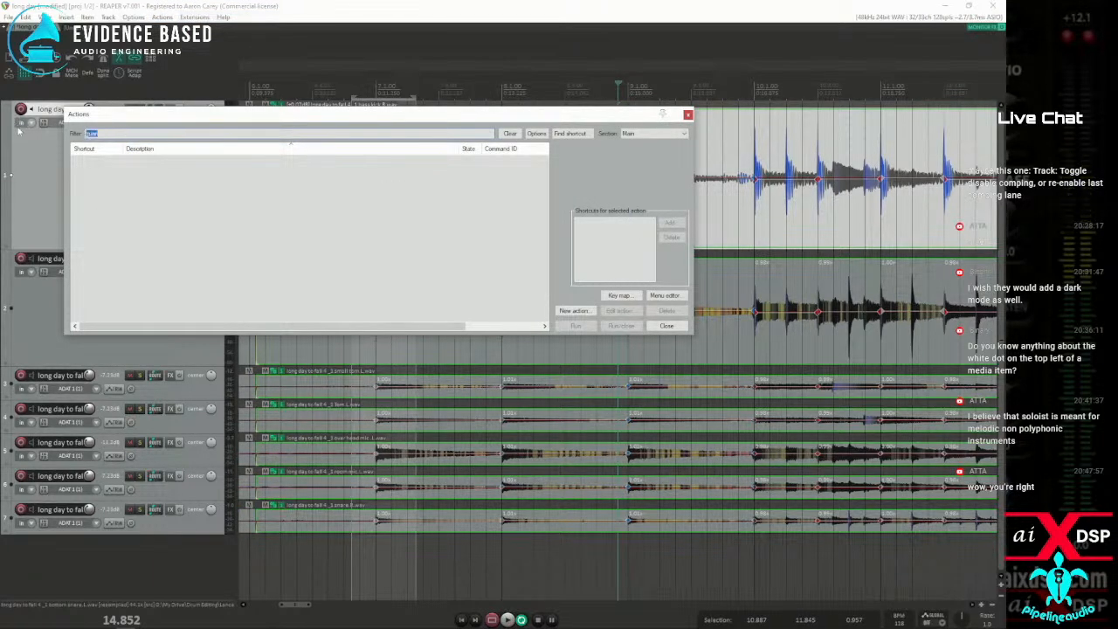
{"action": "type", "text": "stretch"}
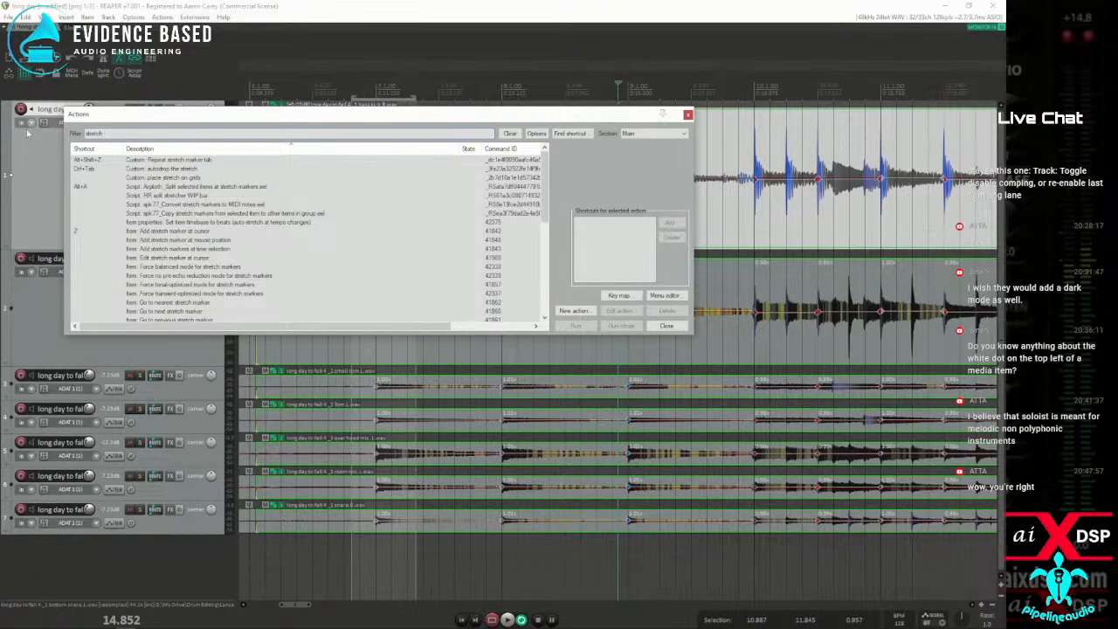
{"action": "type", "text": " g"}
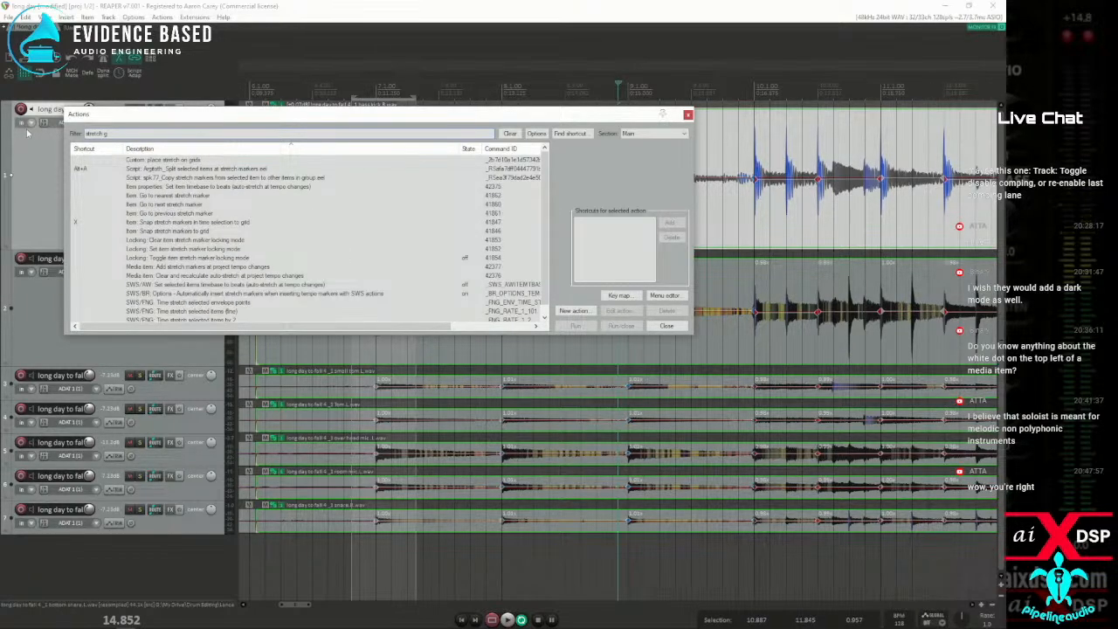
{"action": "type", "text": "u"}
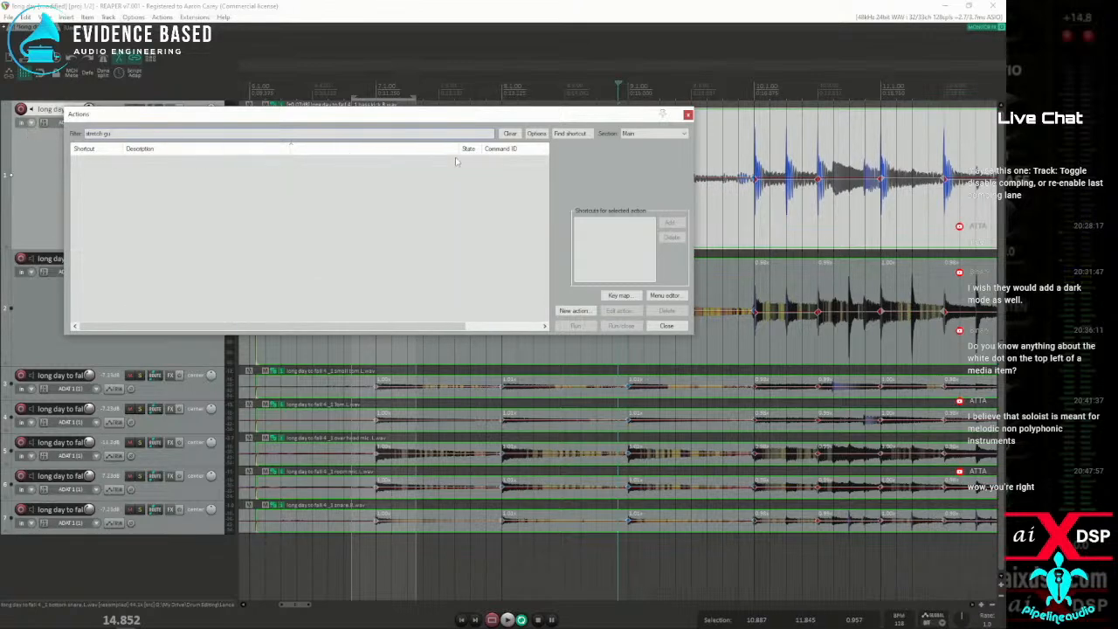
{"action": "key", "text": "Escape"}
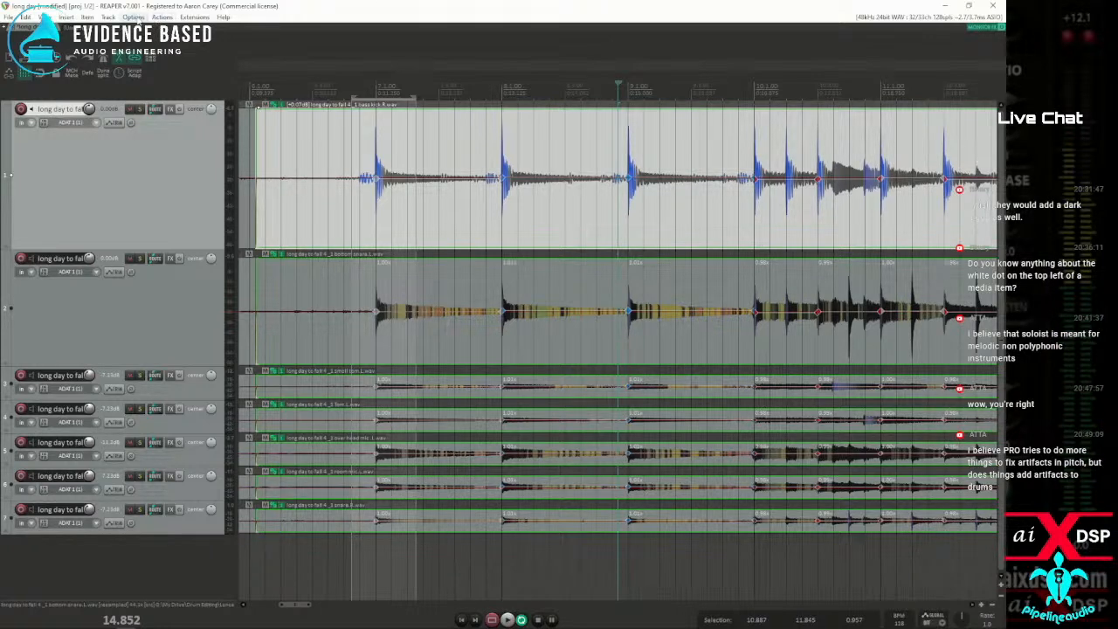
Browse the ReaPack packages filtered by "guar", dismissing the transaction report on the way
{"action": "left_click", "coordinate": [192, 18]}
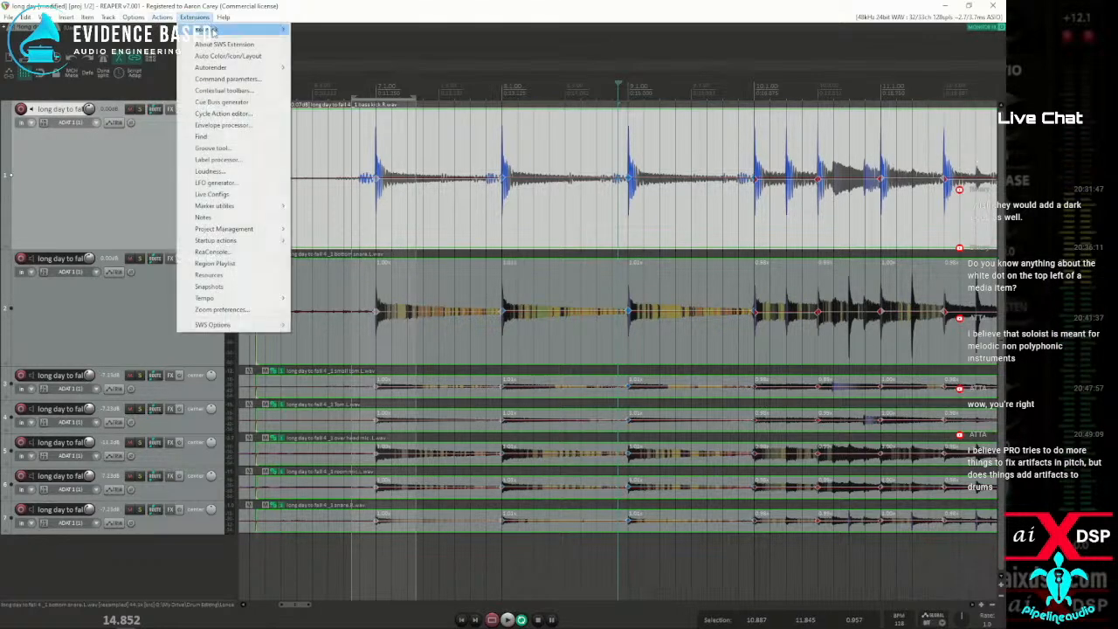
{"action": "mouse_move", "coordinate": [253, 29]}
{"action": "left_click", "coordinate": [336, 42]}
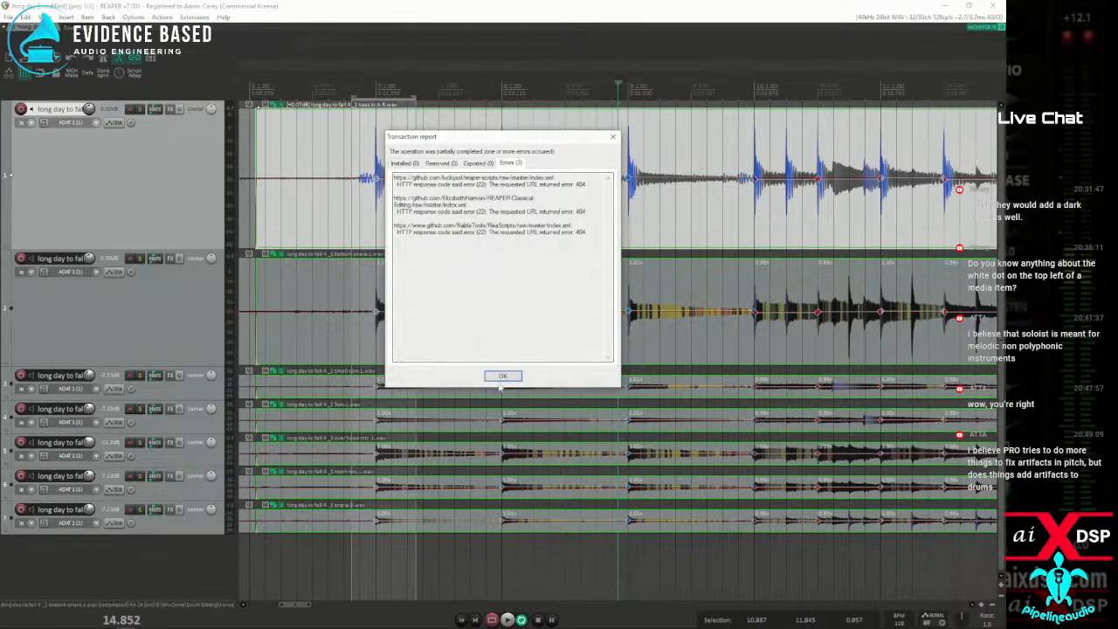
{"action": "left_click", "coordinate": [503, 377]}
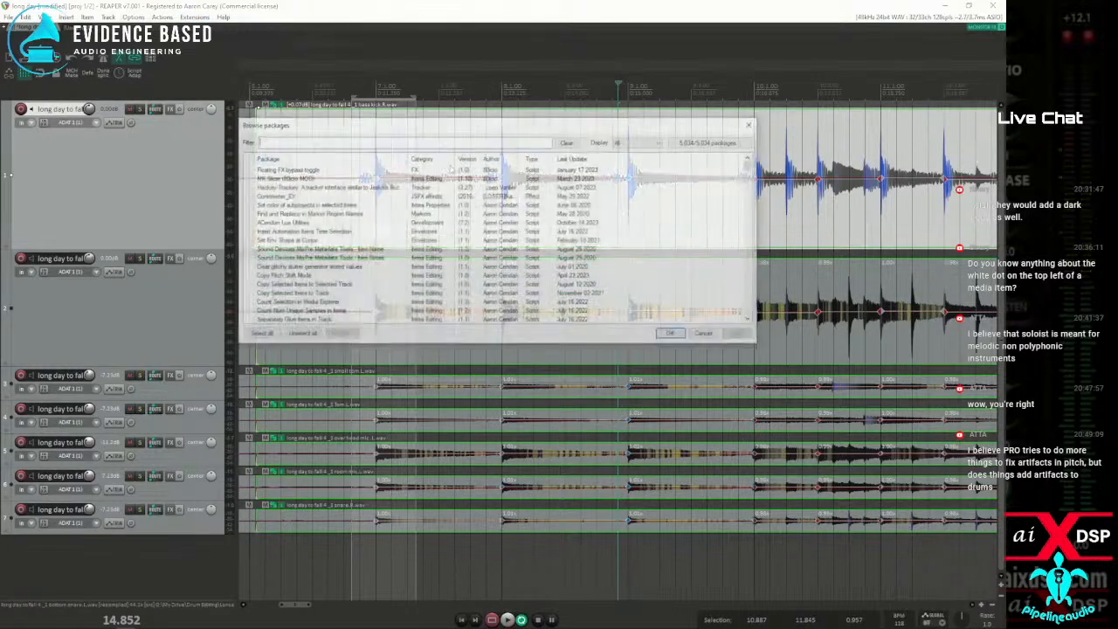
{"action": "type", "text": "guar"}
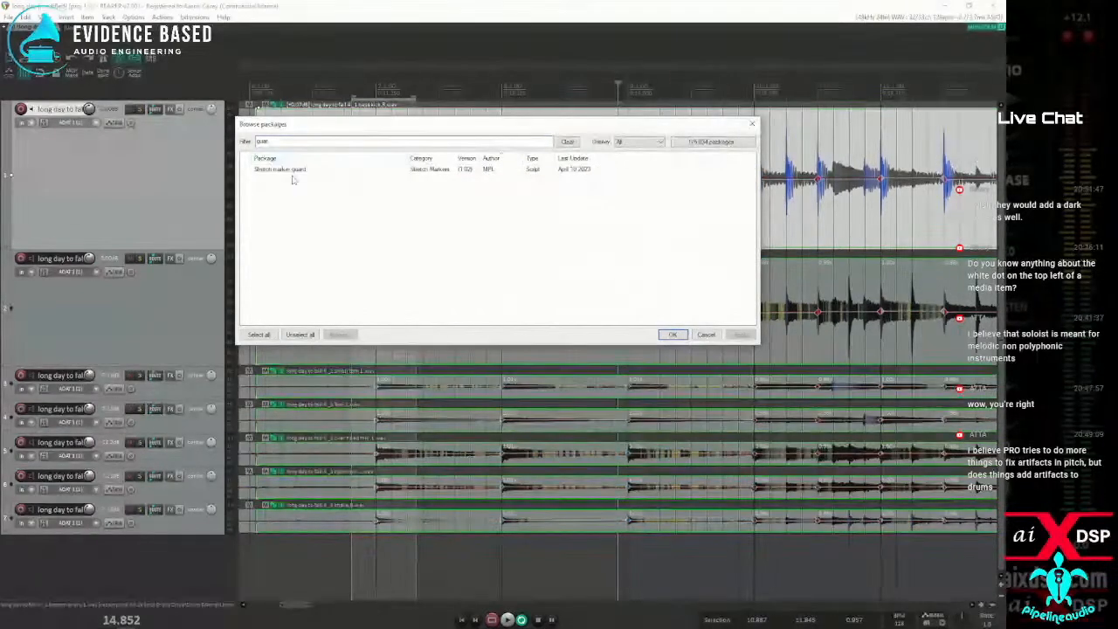
Install MPL's Stretch marker guard package, dismiss the transaction reports and leave the package browser
{"action": "left_click", "coordinate": [287, 172]}
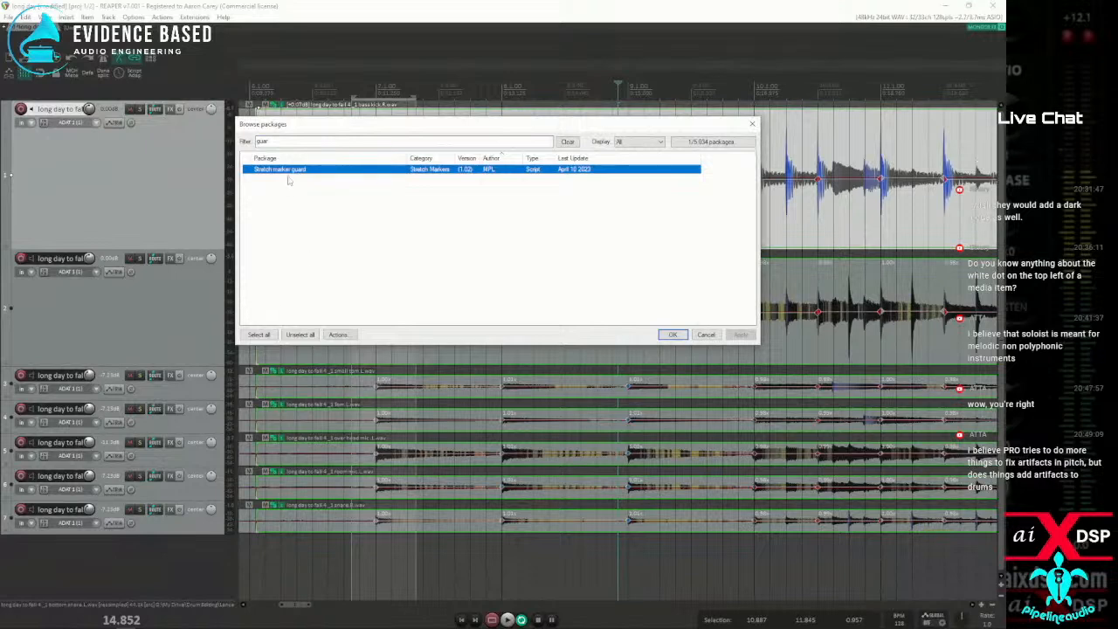
{"action": "right_click", "coordinate": [287, 173]}
{"action": "left_click", "coordinate": [313, 180]}
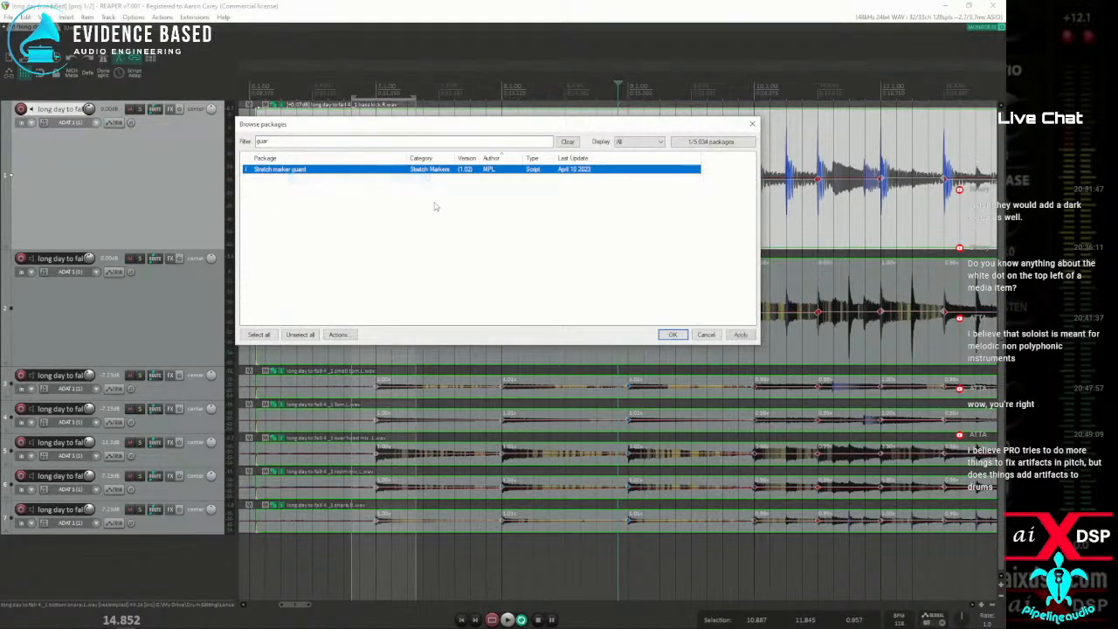
{"action": "left_click", "coordinate": [741, 334]}
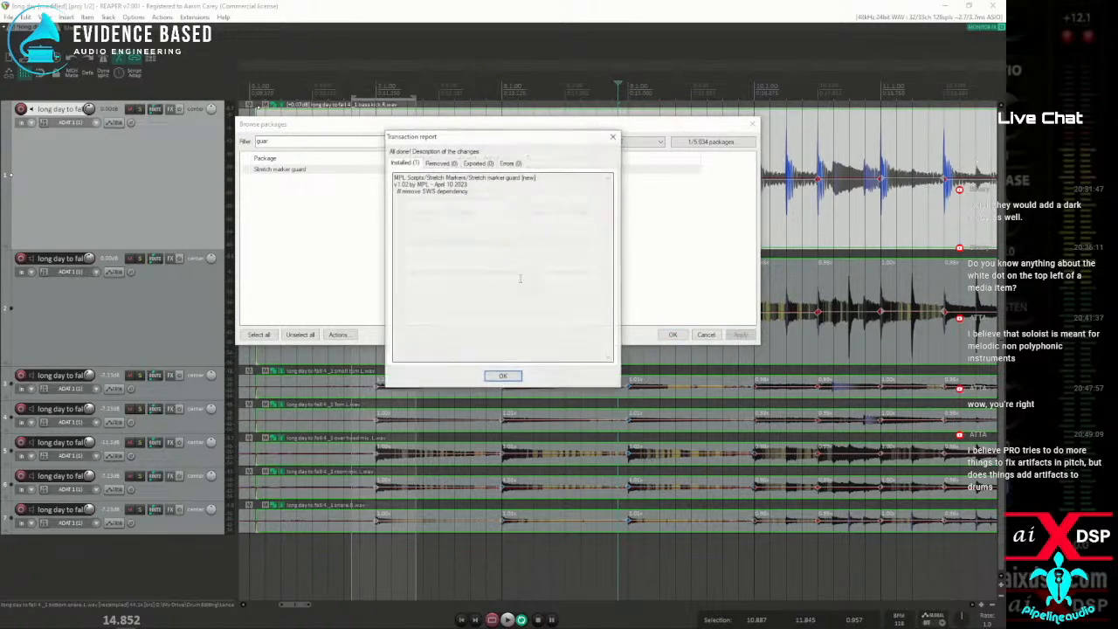
{"action": "left_click", "coordinate": [503, 381]}
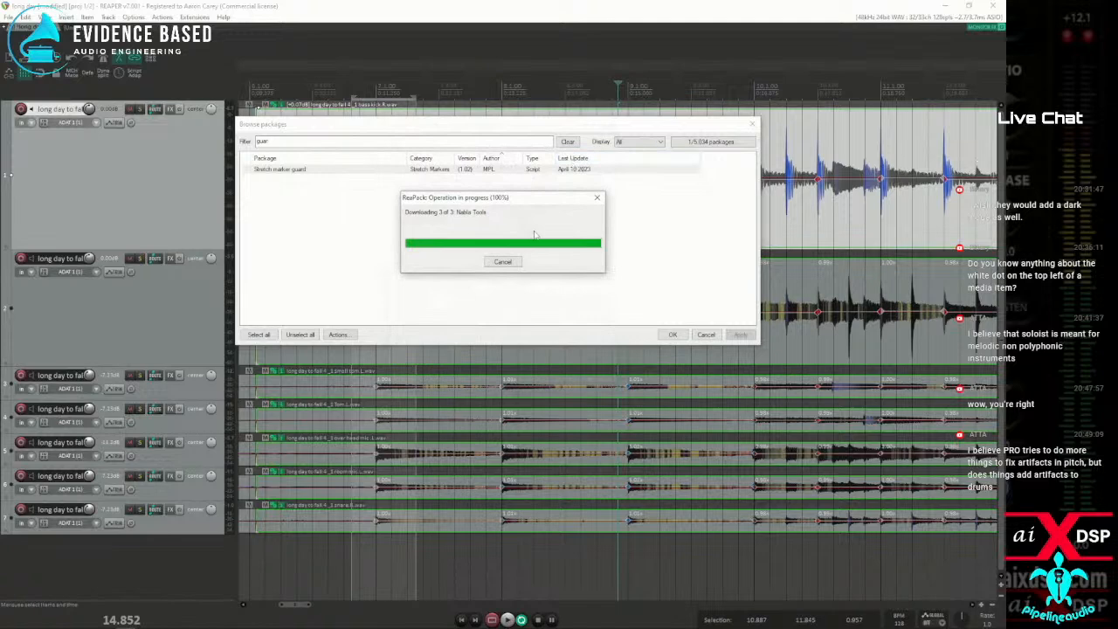
{"action": "left_click", "coordinate": [503, 376]}
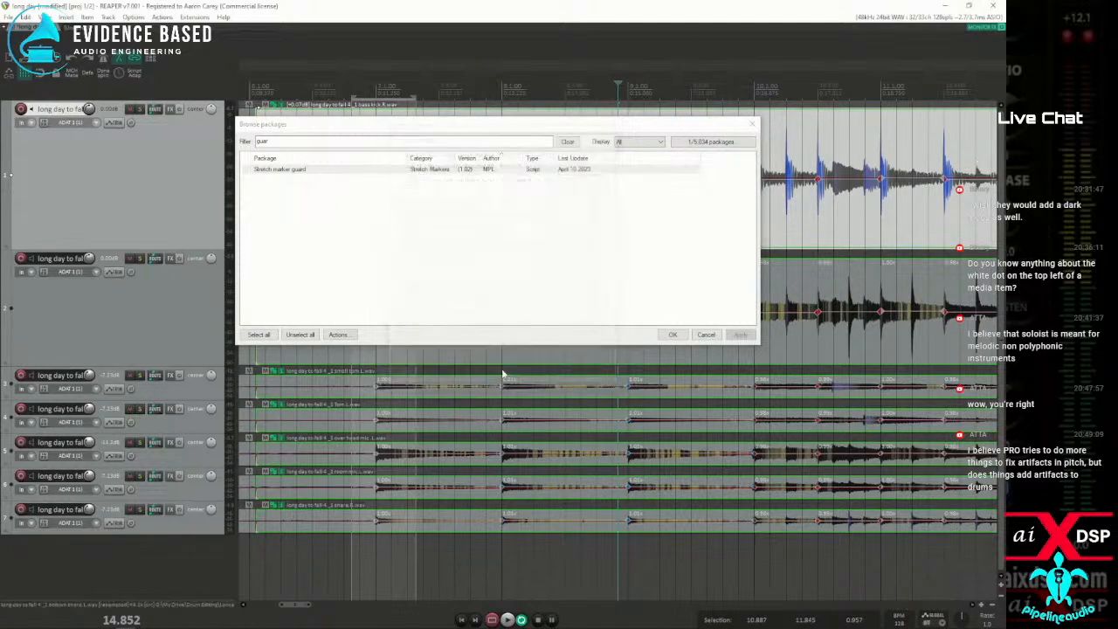
{"action": "left_click", "coordinate": [673, 335]}
Filter the action list by "gua" and run the script mpl_Stretch marker guard.lua, keeping the first track's waveform uncovered
{"action": "left_click", "coordinate": [161, 17]}
{"action": "left_click", "coordinate": [219, 14]}
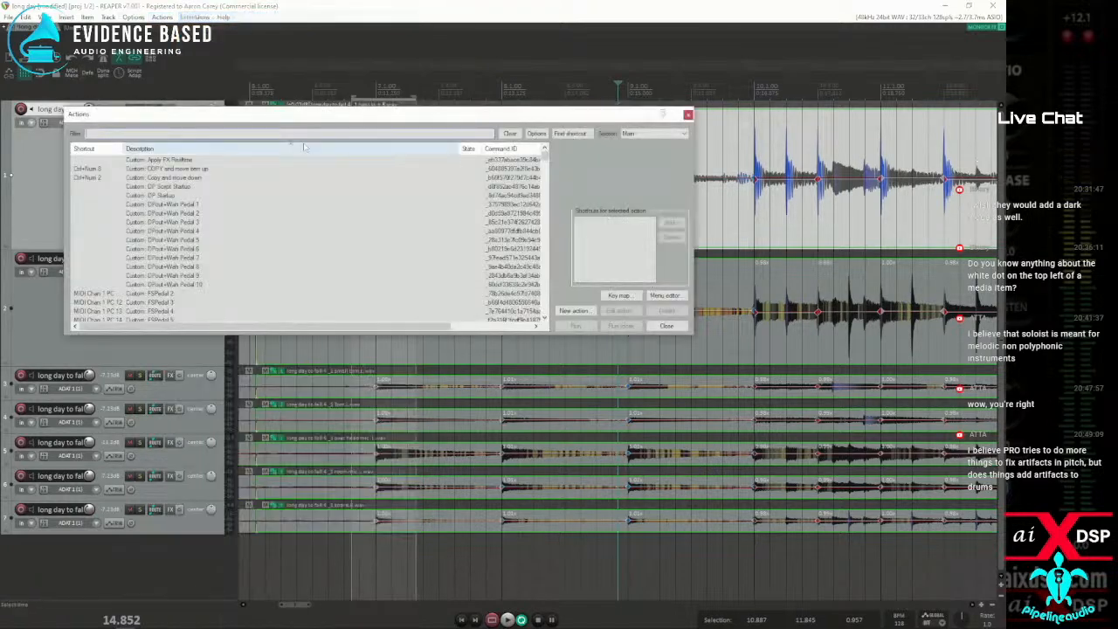
{"action": "type", "text": "guan"}
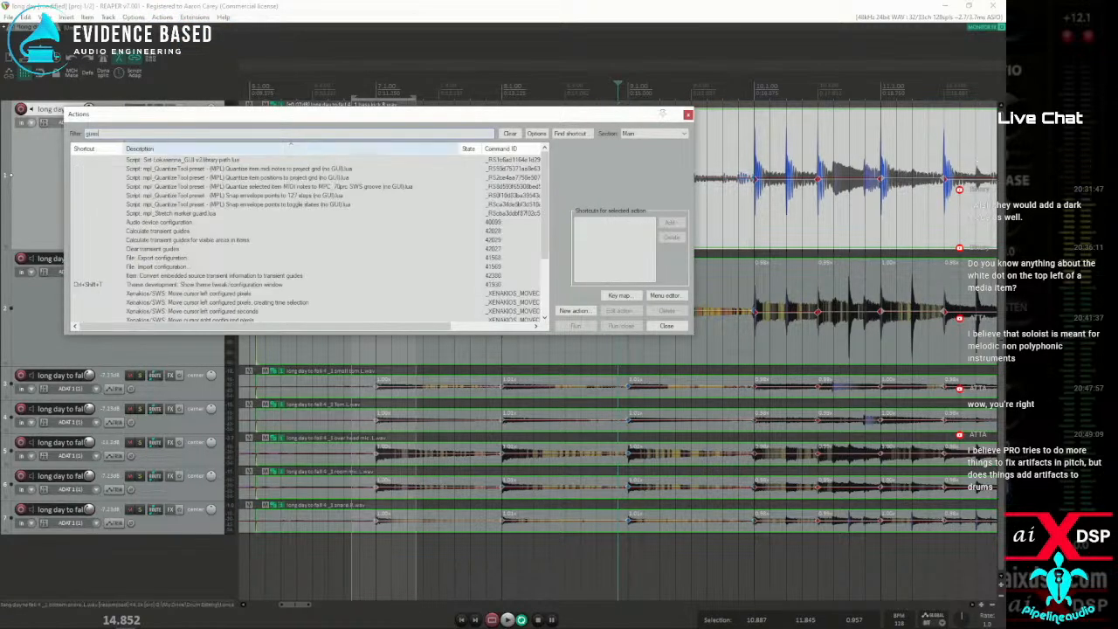
{"action": "key", "text": "BackSpace"}
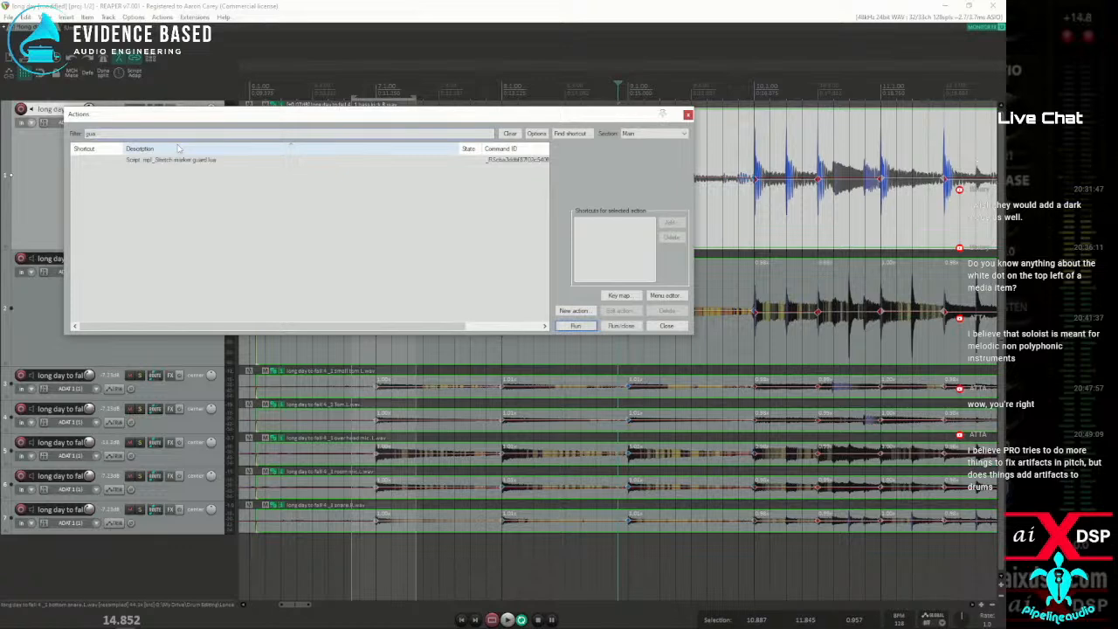
{"action": "left_click", "coordinate": [189, 162]}
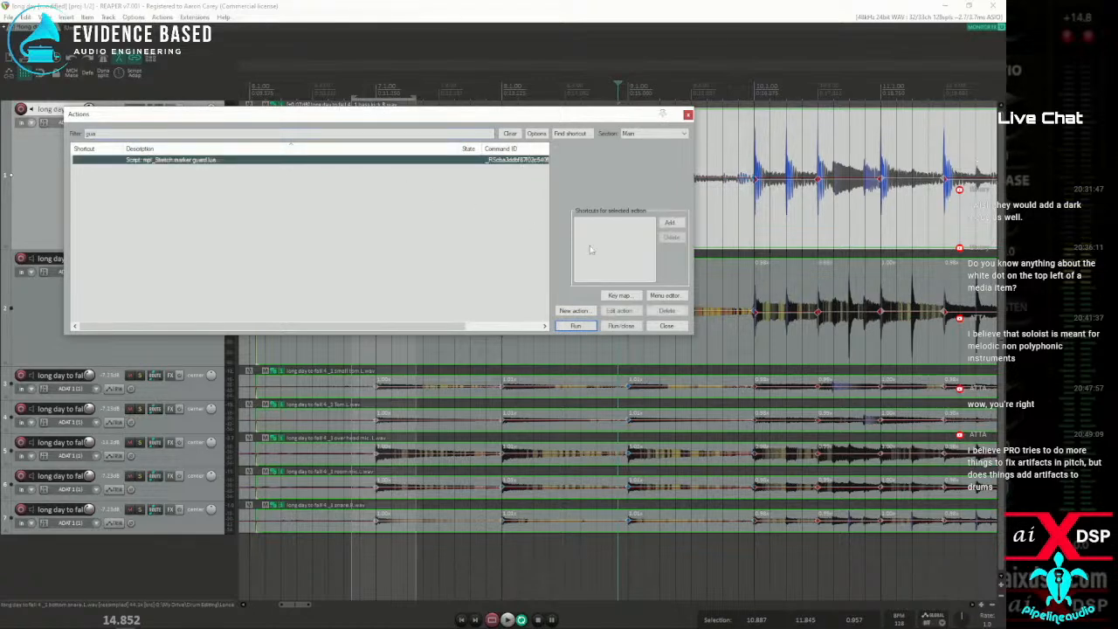
{"action": "left_click_drag", "start_coordinate": [463, 123], "coordinate": [496, 279]}
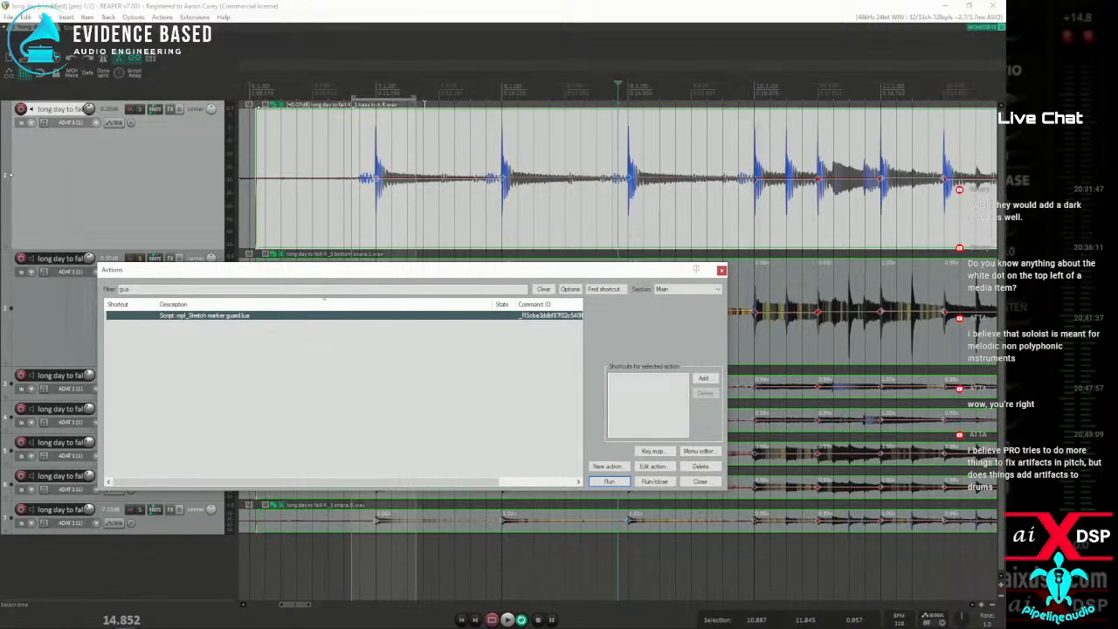
{"action": "left_click_drag", "start_coordinate": [338, 268], "coordinate": [434, 359]}
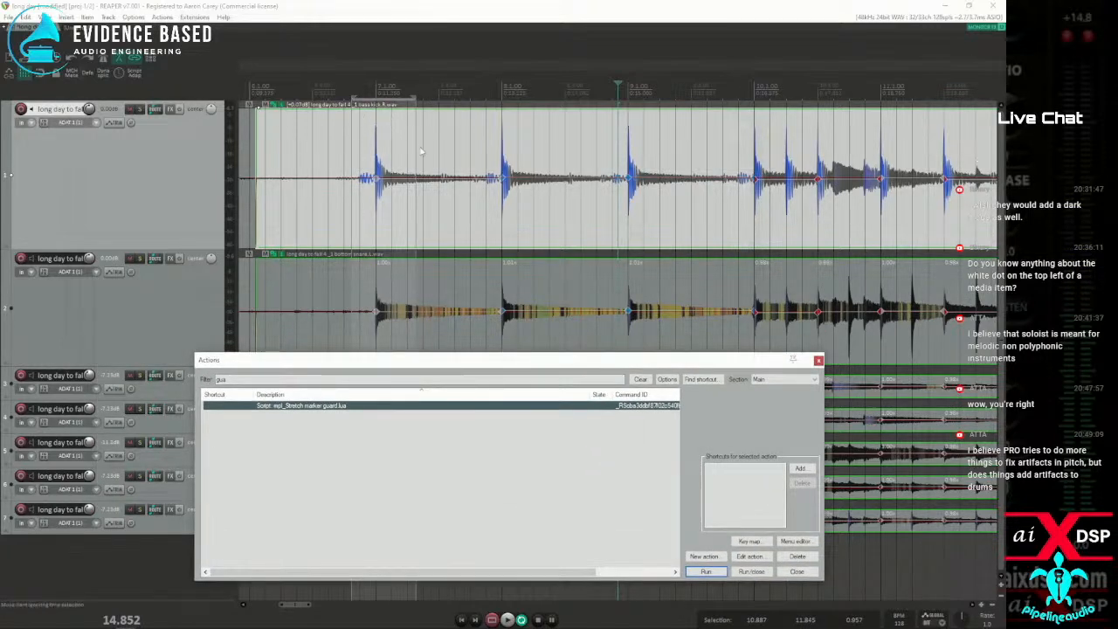
{"action": "left_click_drag", "start_coordinate": [371, 363], "coordinate": [257, 285]}
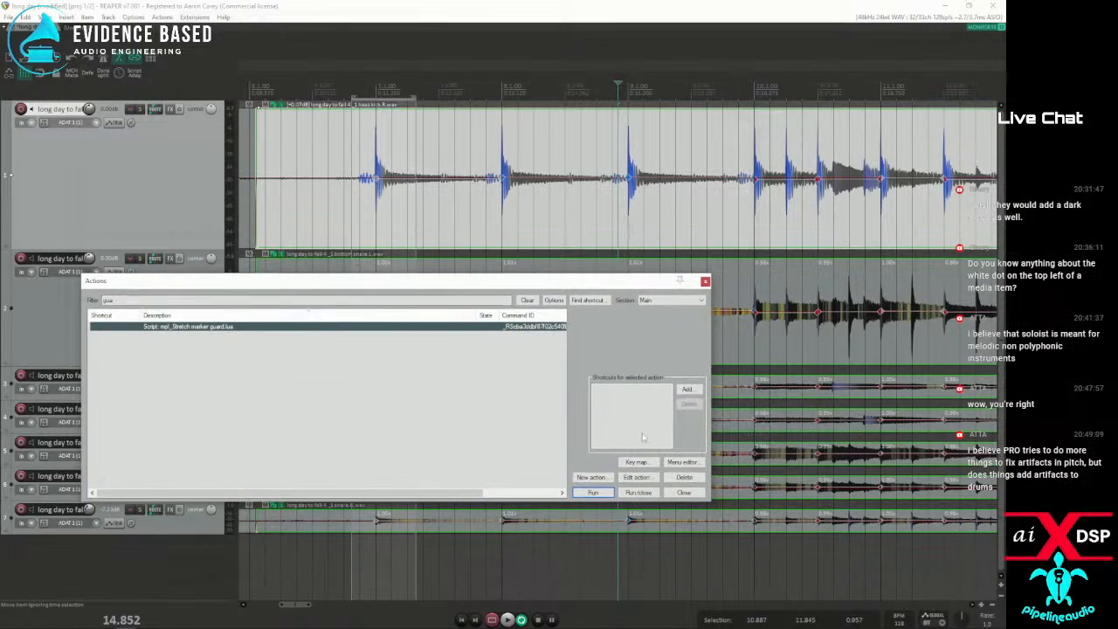
{"action": "left_click", "coordinate": [599, 495]}
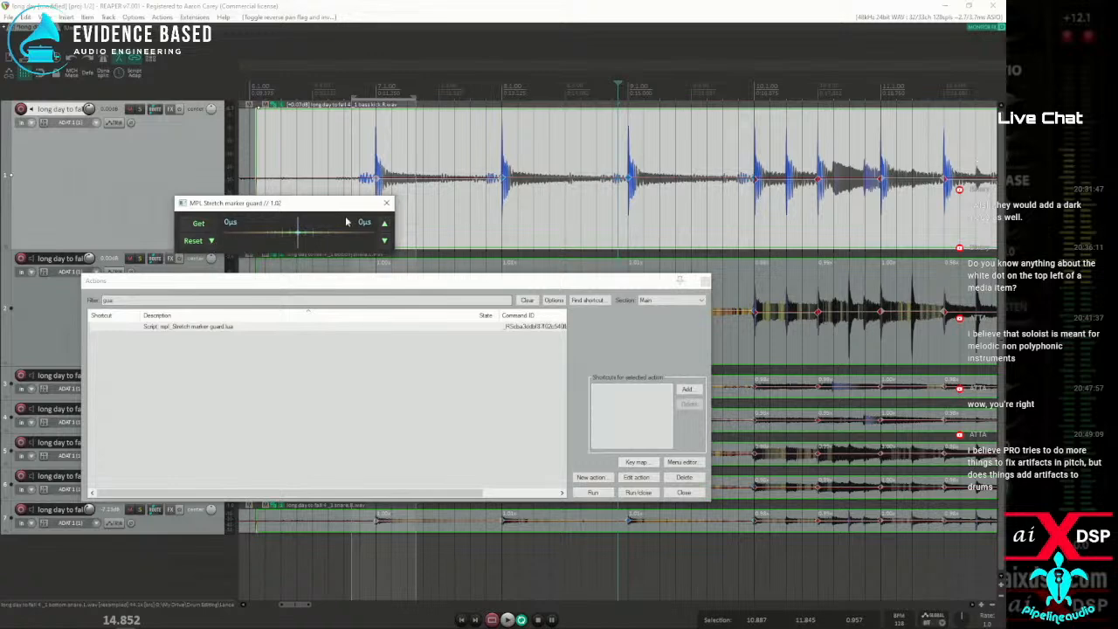
Check the Stretch marker guard's max offset, safety distance and time-selection options, and move its window off the first track's waveform
{"action": "left_click_drag", "start_coordinate": [318, 197], "coordinate": [316, 200]}
{"action": "left_click", "coordinate": [233, 232]}
{"action": "left_click", "coordinate": [296, 237]}
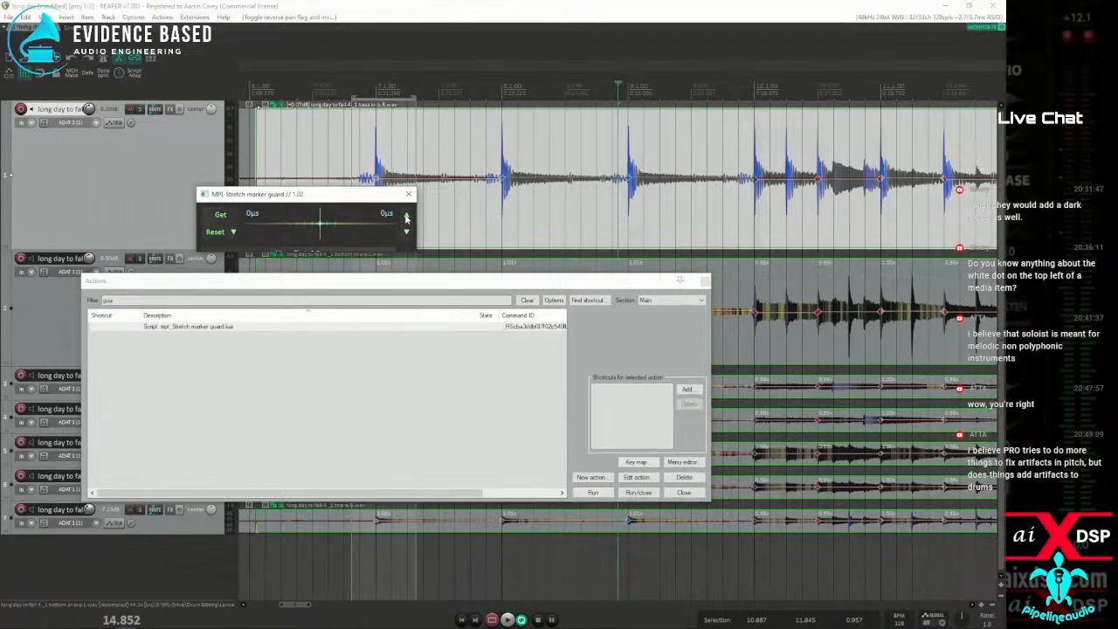
{"action": "left_click", "coordinate": [406, 231]}
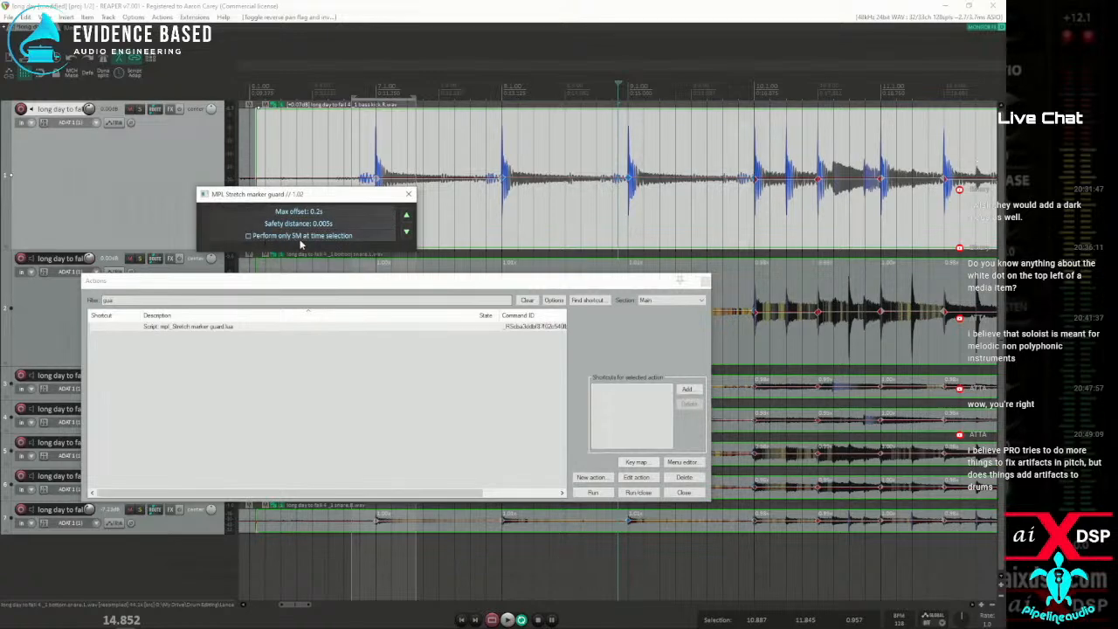
{"action": "left_click", "coordinate": [404, 216]}
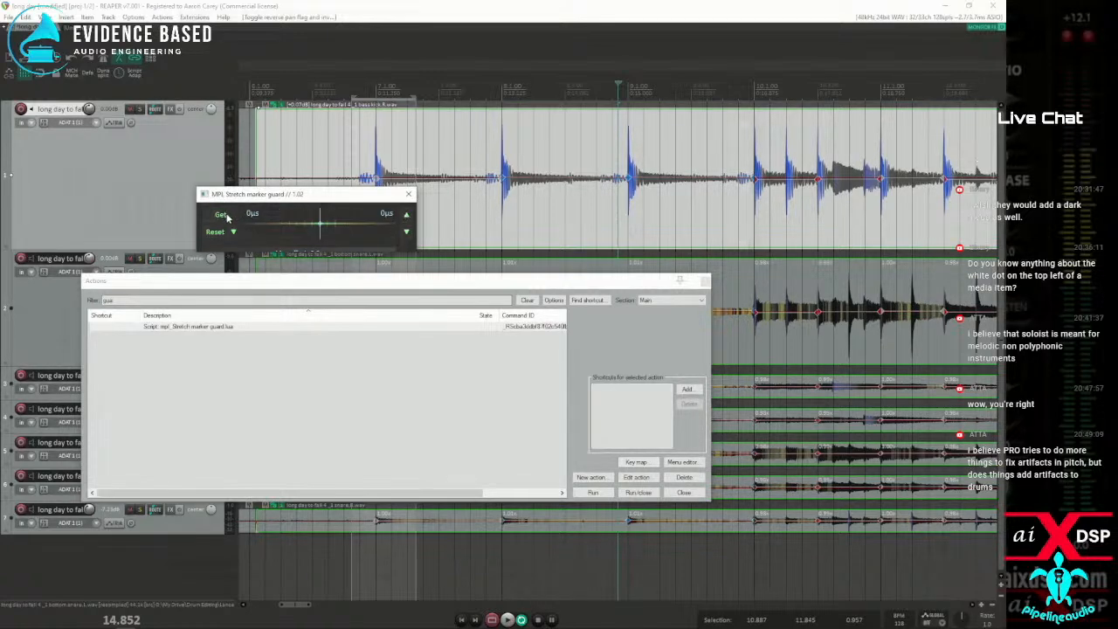
{"action": "mouse_move", "coordinate": [259, 189]}
{"action": "left_mouse_down"}
{"action": "mouse_move", "coordinate": [262, 121]}
{"action": "mouse_move", "coordinate": [260, 163]}
{"action": "mouse_move", "coordinate": [304, 235]}
{"action": "mouse_move", "coordinate": [301, 273]}
{"action": "left_mouse_up"}
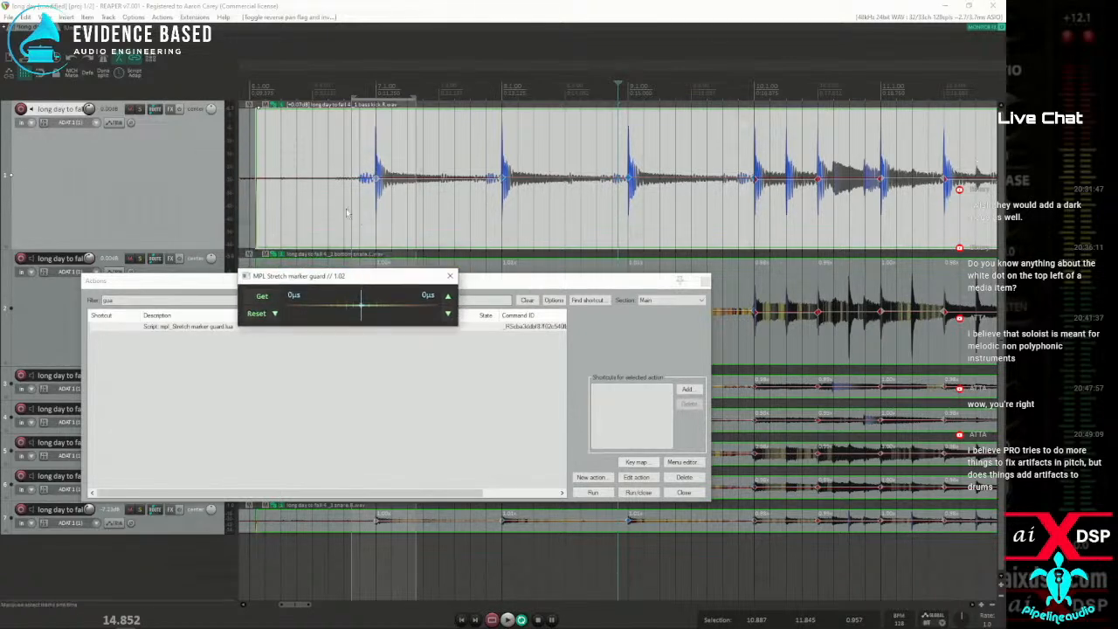
Clear the stretch markers in a time selection from 10.514 to 12.296 and add one on the drum hit at 11.254
{"action": "left_click_drag", "start_coordinate": [327, 208], "coordinate": [446, 210]}
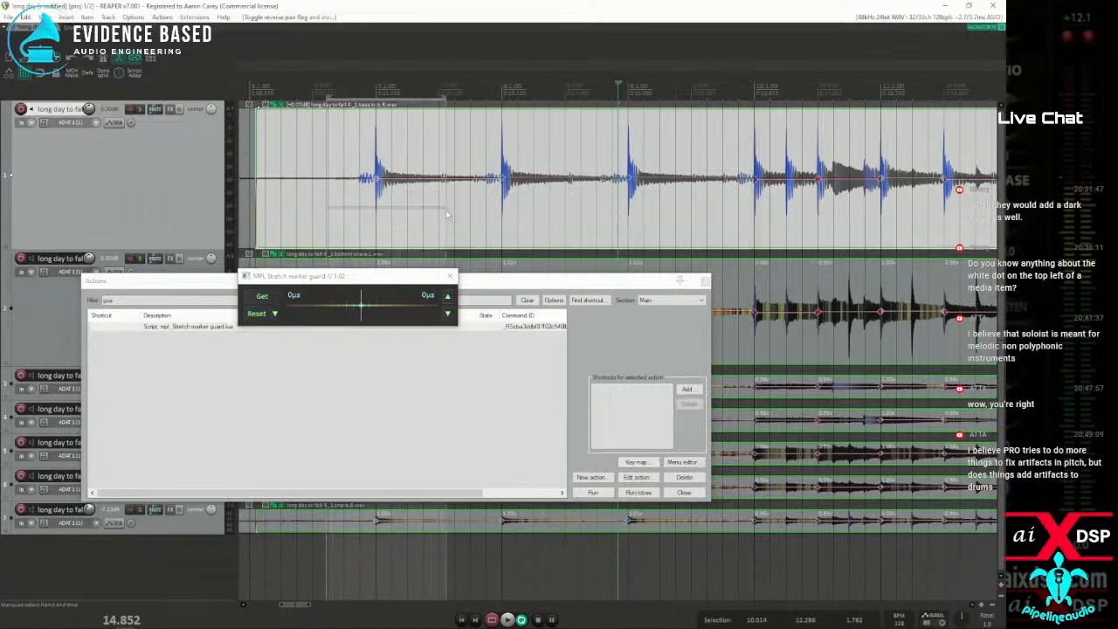
{"action": "key", "text": "shift+w"}
{"action": "left_click", "coordinate": [357, 200]}
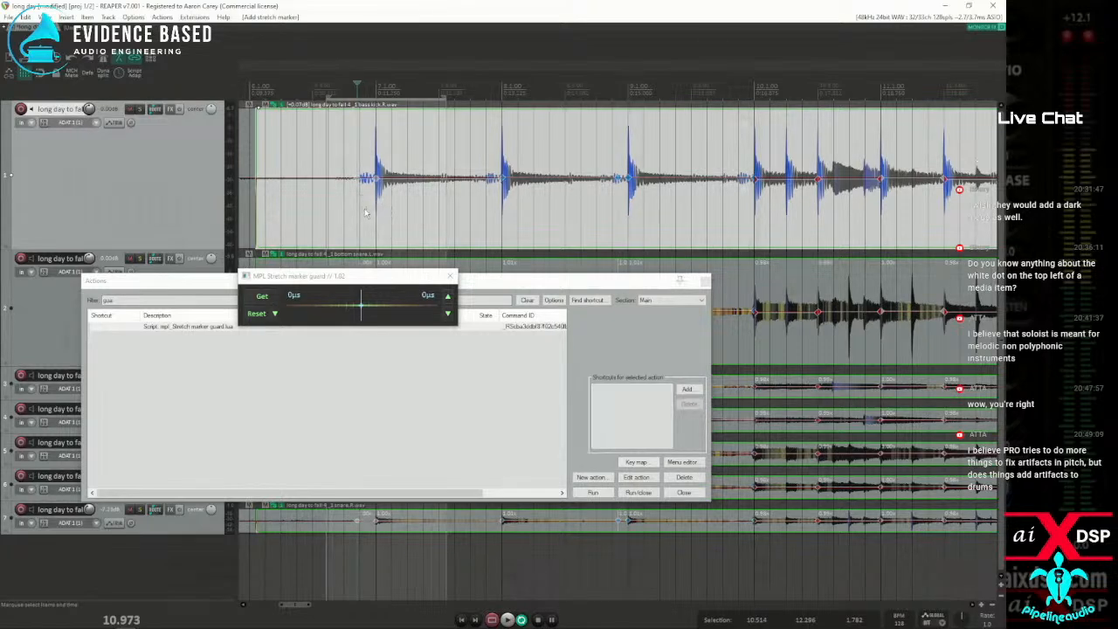
{"action": "key", "text": "alt+shift+w"}
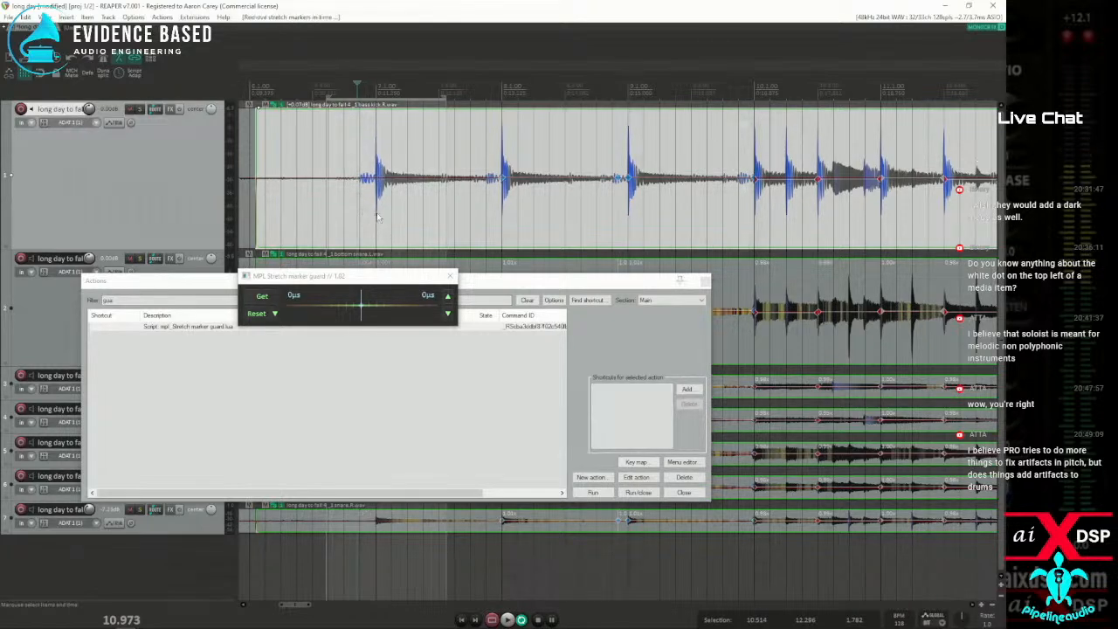
{"action": "key", "text": "Tab"}
{"action": "key", "text": "shift+w"}
Run the mpl_Stretch marker guard.lua script again, answer the task control dialog and place the script window beside the first drum hit
{"action": "left_click", "coordinate": [600, 496]}
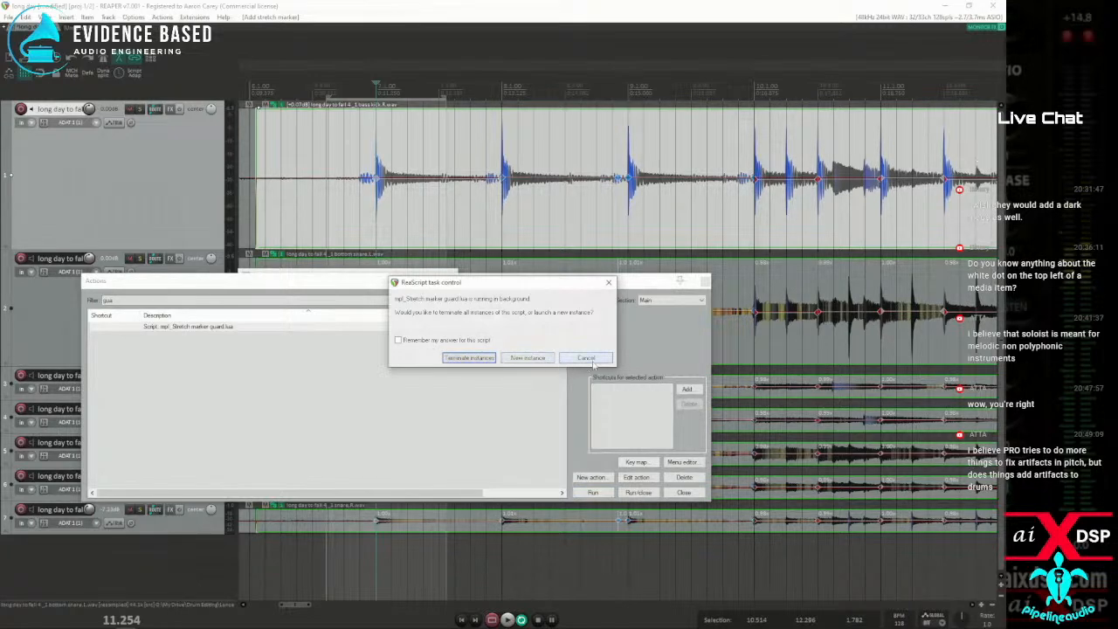
{"action": "left_click", "coordinate": [468, 357]}
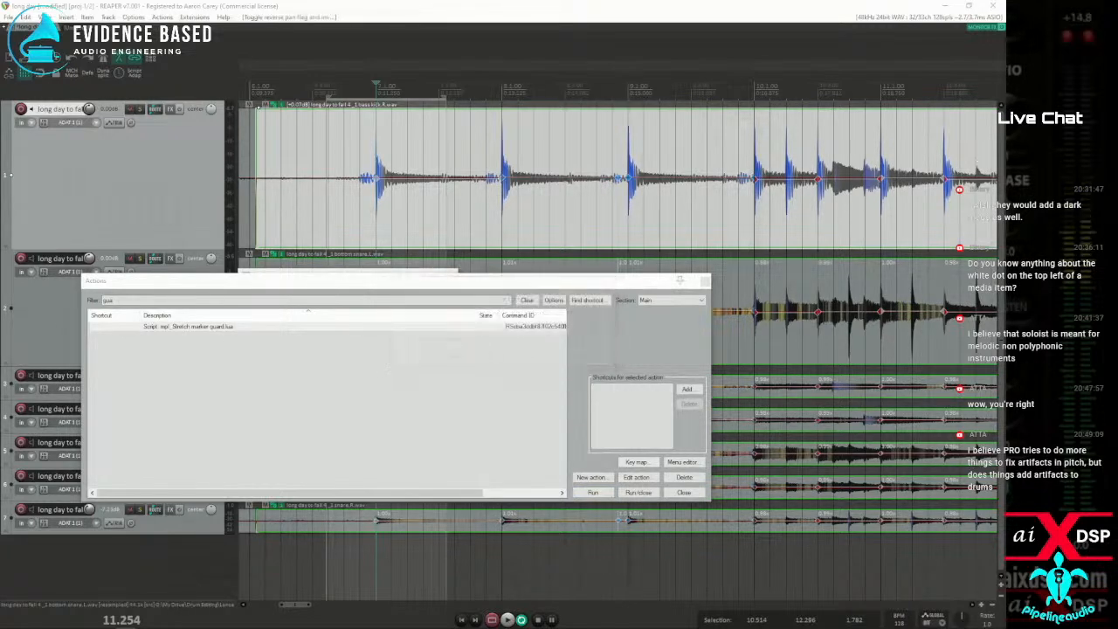
{"action": "left_click_drag", "start_coordinate": [254, 206], "coordinate": [343, 191]}
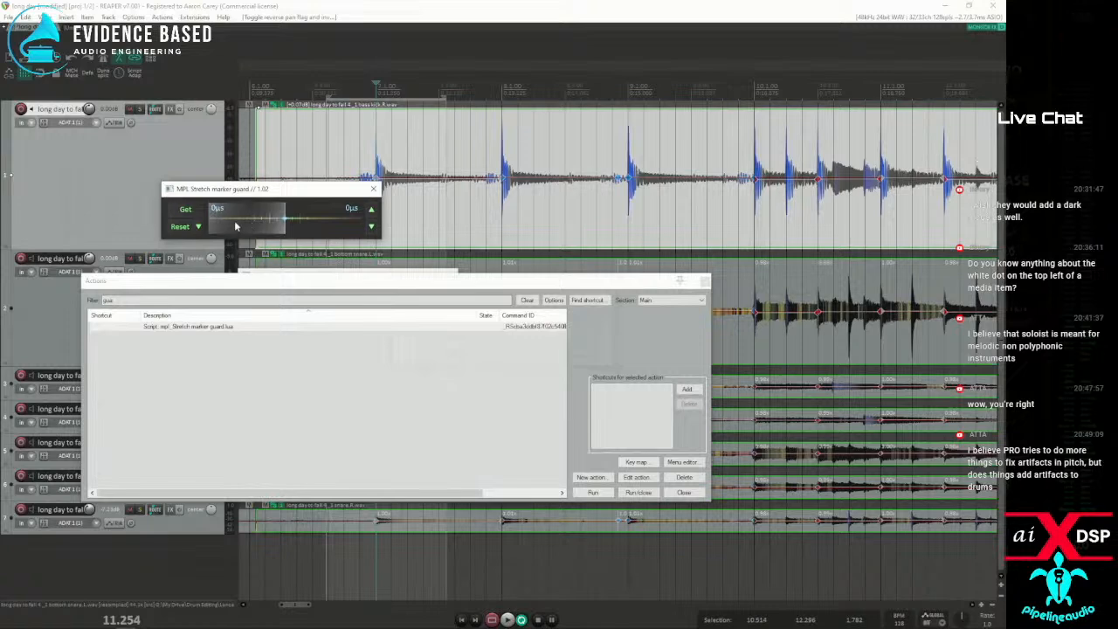
Expand the Stretch marker guard window to show its options and get the stretch markers again with the drum hit uncovered
{"action": "left_click_drag", "start_coordinate": [225, 239], "coordinate": [236, 316]}
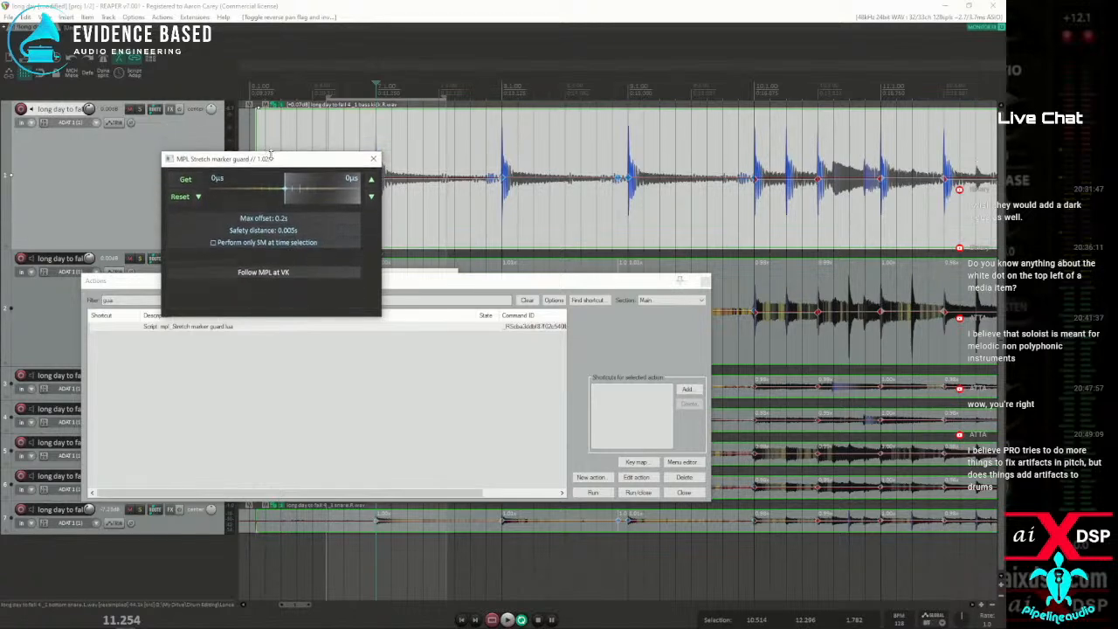
{"action": "left_click_drag", "start_coordinate": [309, 154], "coordinate": [278, 217]}
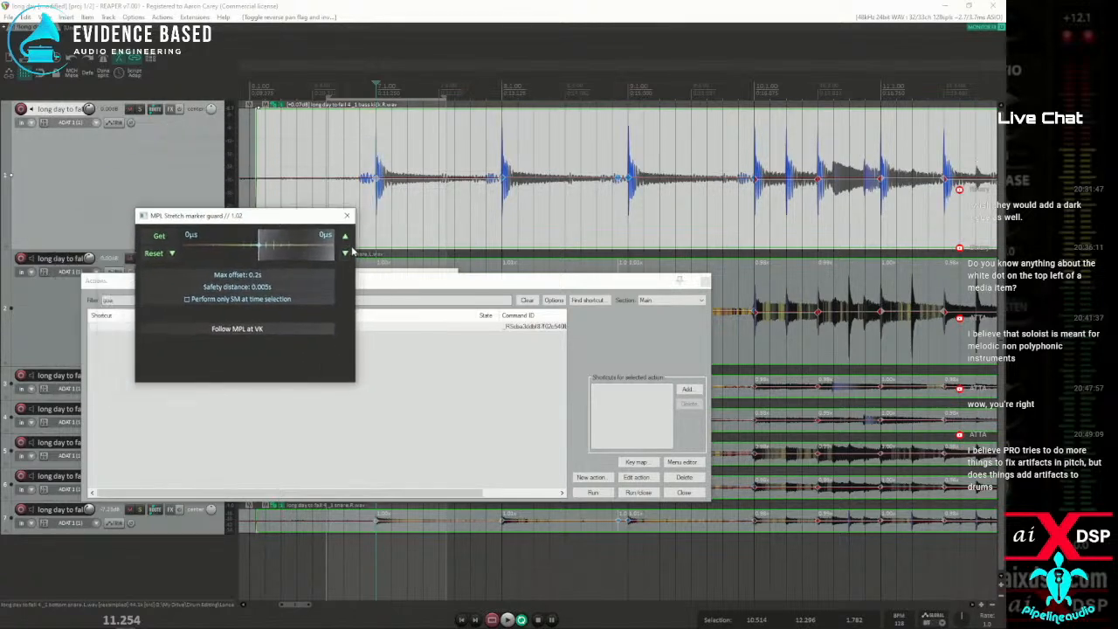
{"action": "left_click", "coordinate": [346, 250]}
{"action": "left_click", "coordinate": [346, 238]}
{"action": "left_click", "coordinate": [165, 237]}
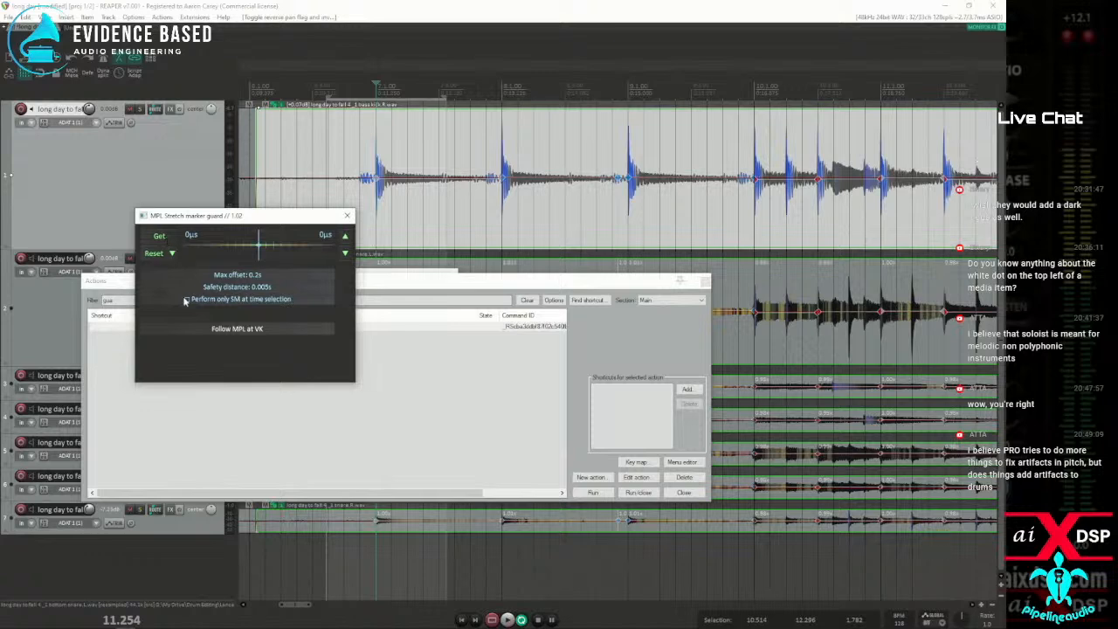
Close both Stretch marker guard windows and the action list
{"action": "left_click", "coordinate": [347, 215]}
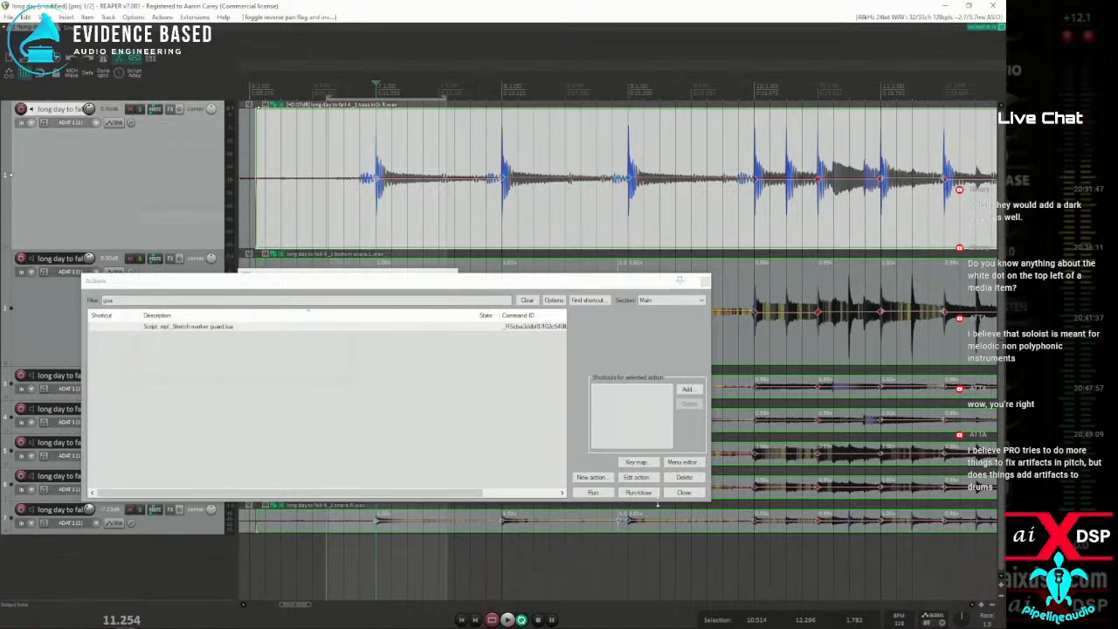
{"action": "left_click", "coordinate": [684, 493]}
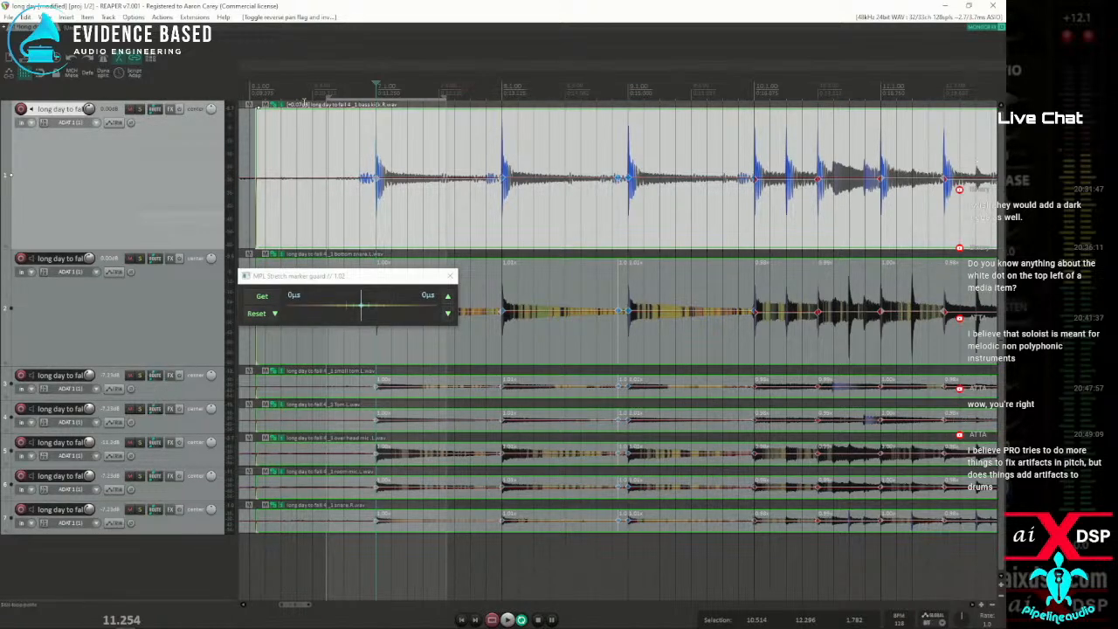
{"action": "left_click", "coordinate": [449, 276]}
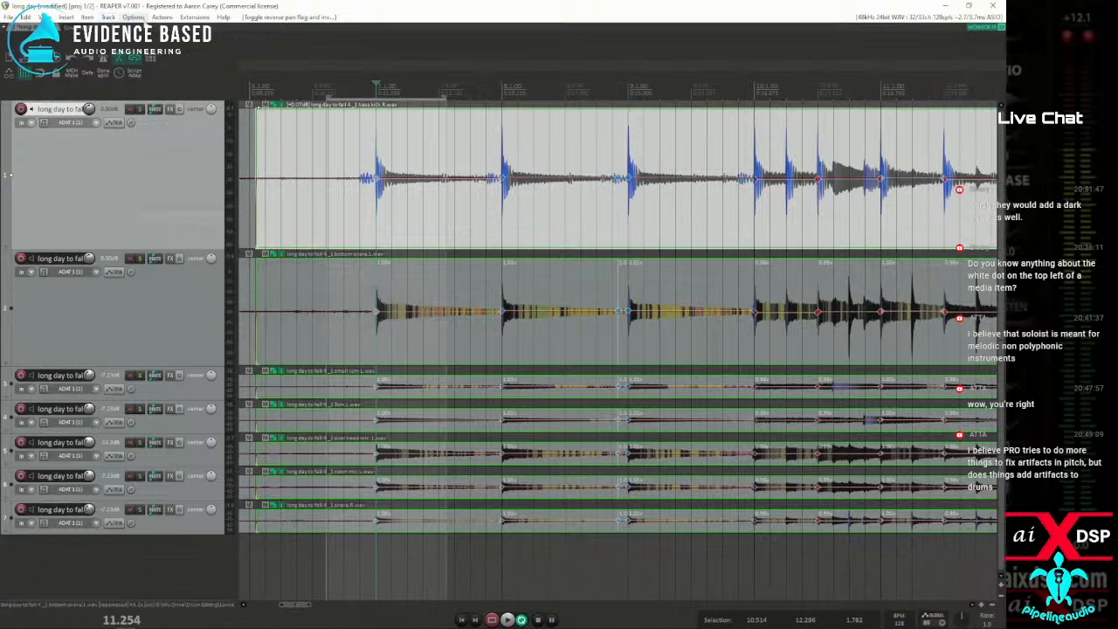
Run the Theme development: Show theme tweak/configuration window action and filter the theme settings by "time se"
{"action": "left_click", "coordinate": [162, 18]}
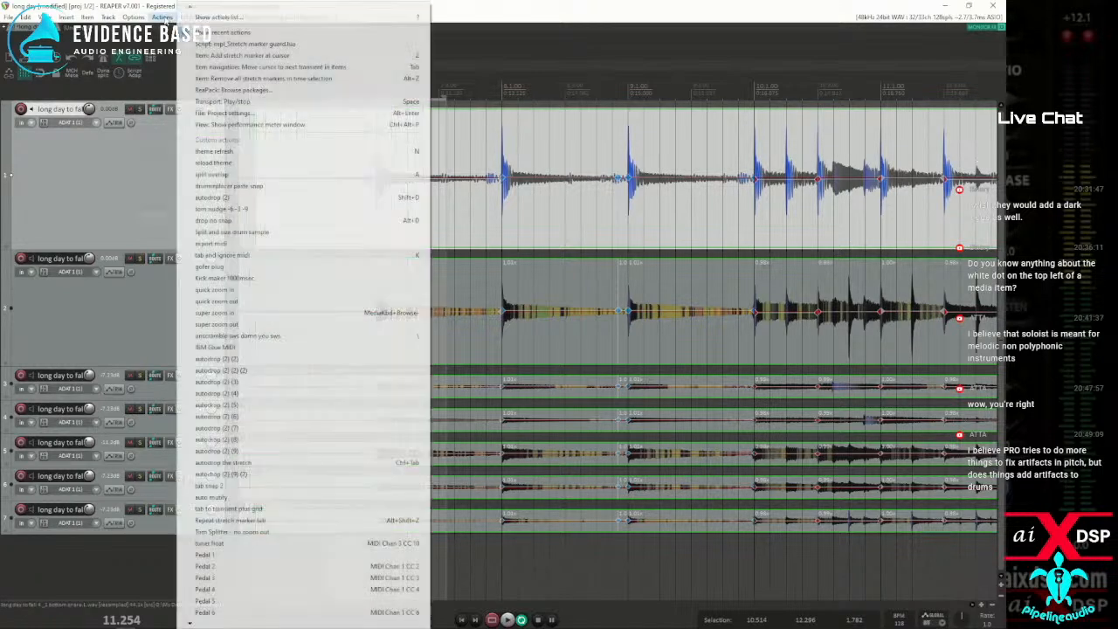
{"action": "left_click", "coordinate": [218, 27]}
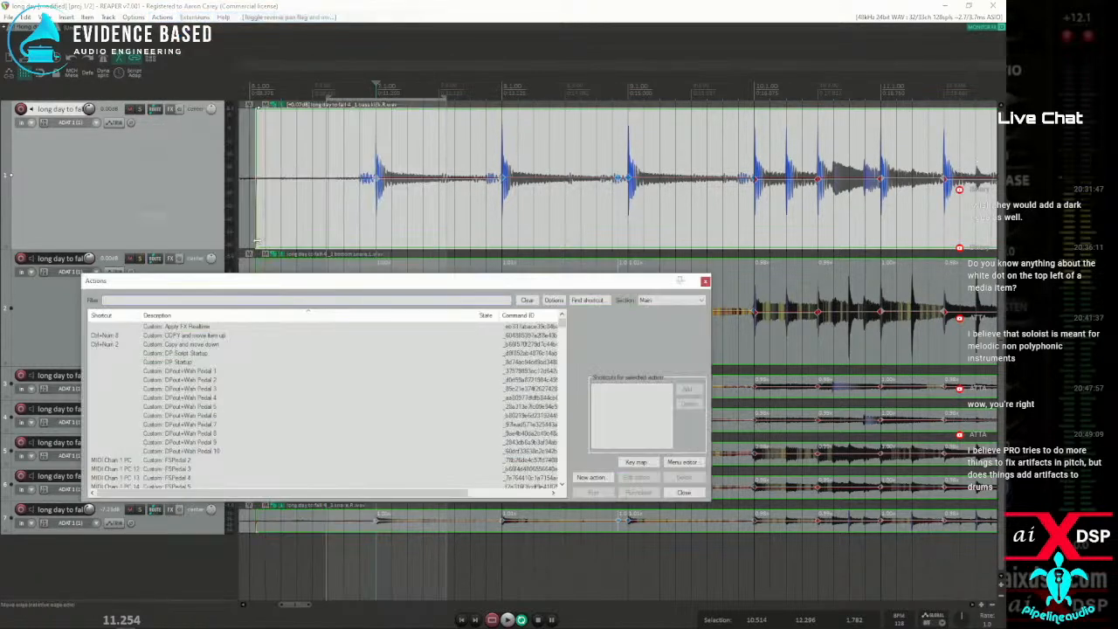
{"action": "type", "text": "tweak"}
{"action": "double_click", "coordinate": [200, 339]}
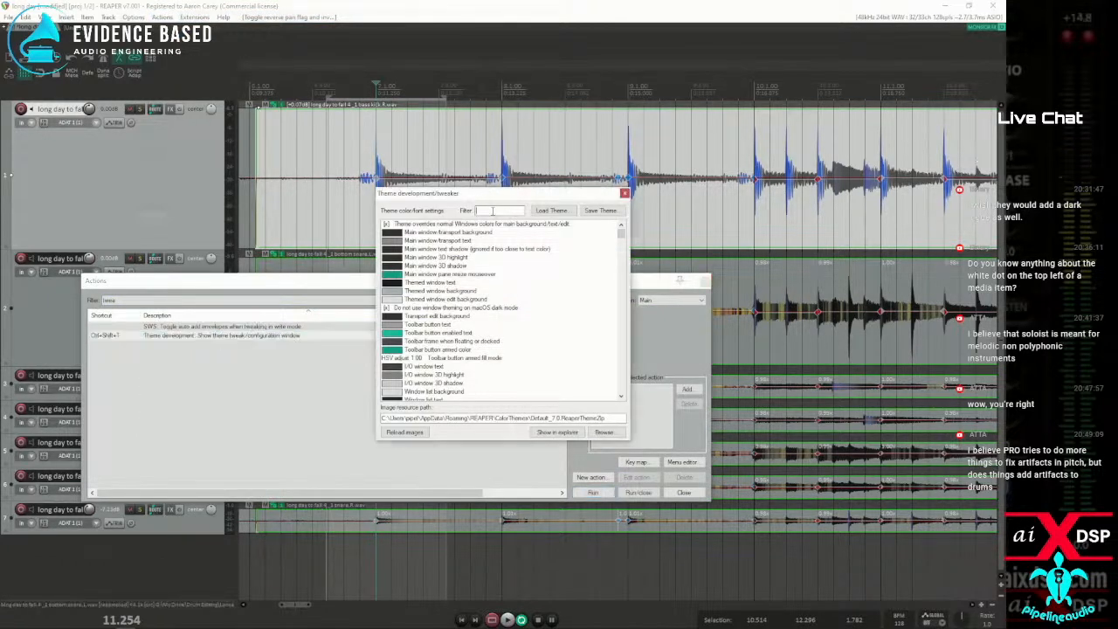
{"action": "type", "text": "loop"}
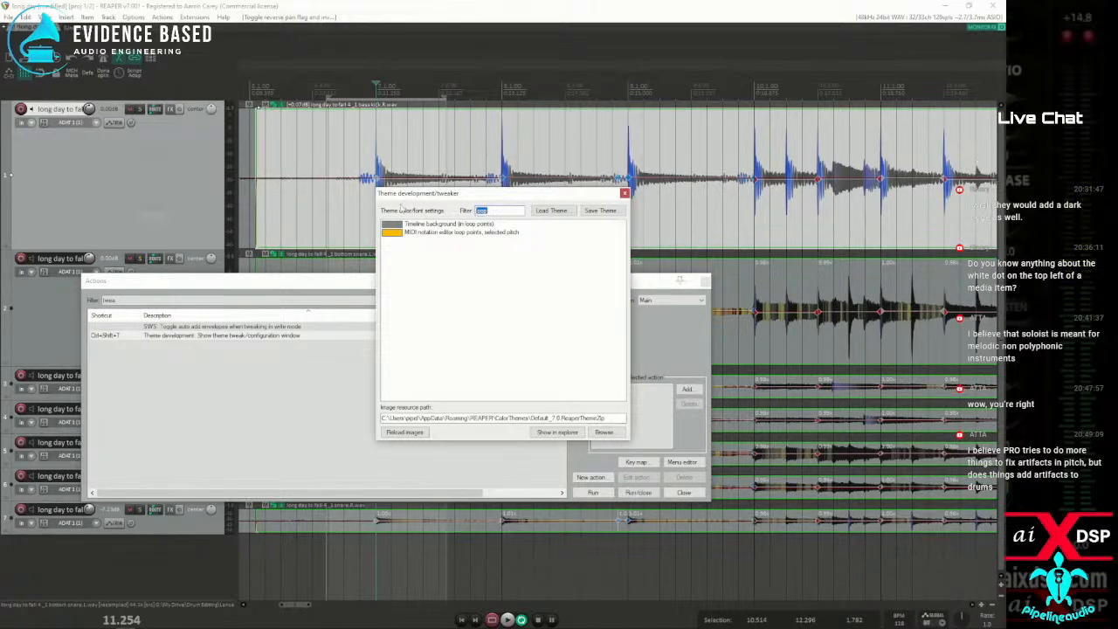
{"action": "type", "text": "timel"}
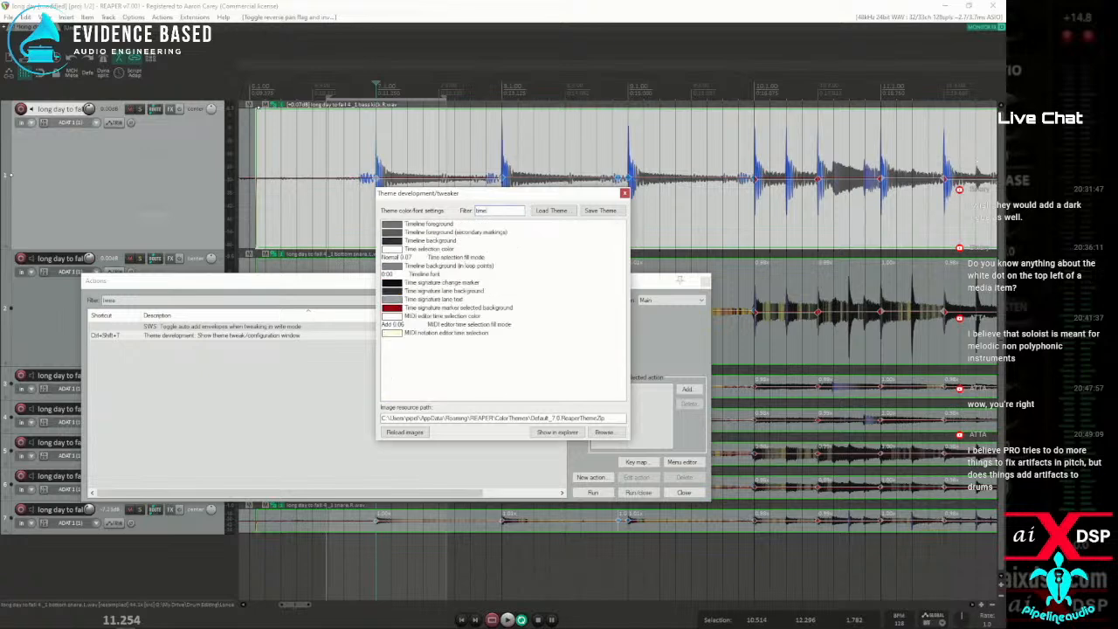
{"action": "type", "text": "e"}
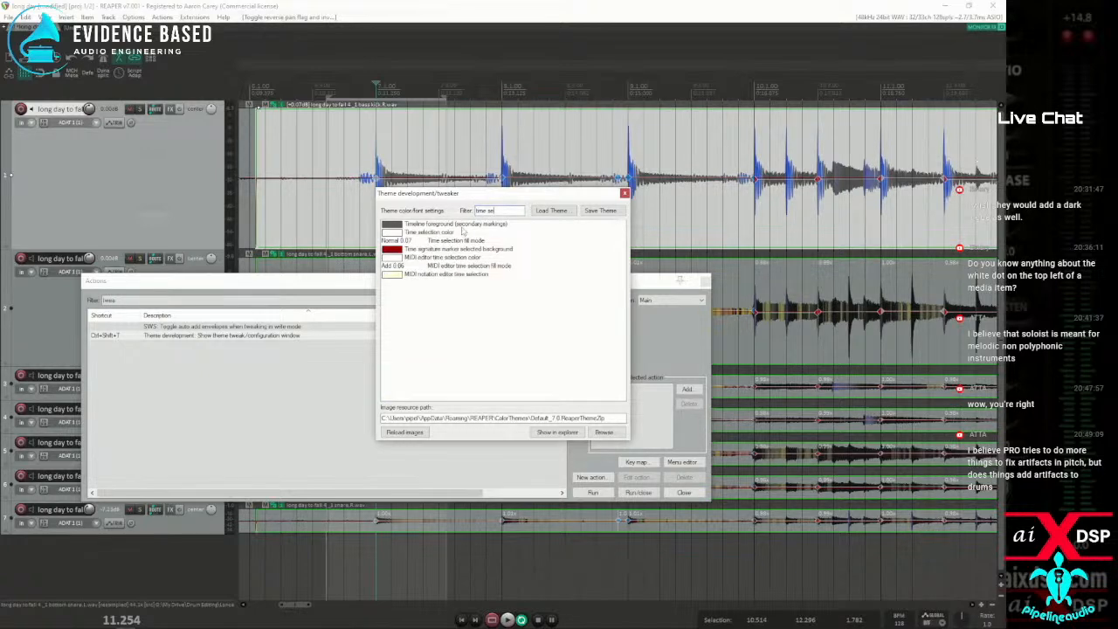
Set the Time selection color to red and move the open windows off the time selection in the arrange view
{"action": "left_click", "coordinate": [390, 234]}
{"action": "left_click_drag", "start_coordinate": [402, 143], "coordinate": [435, 157]}
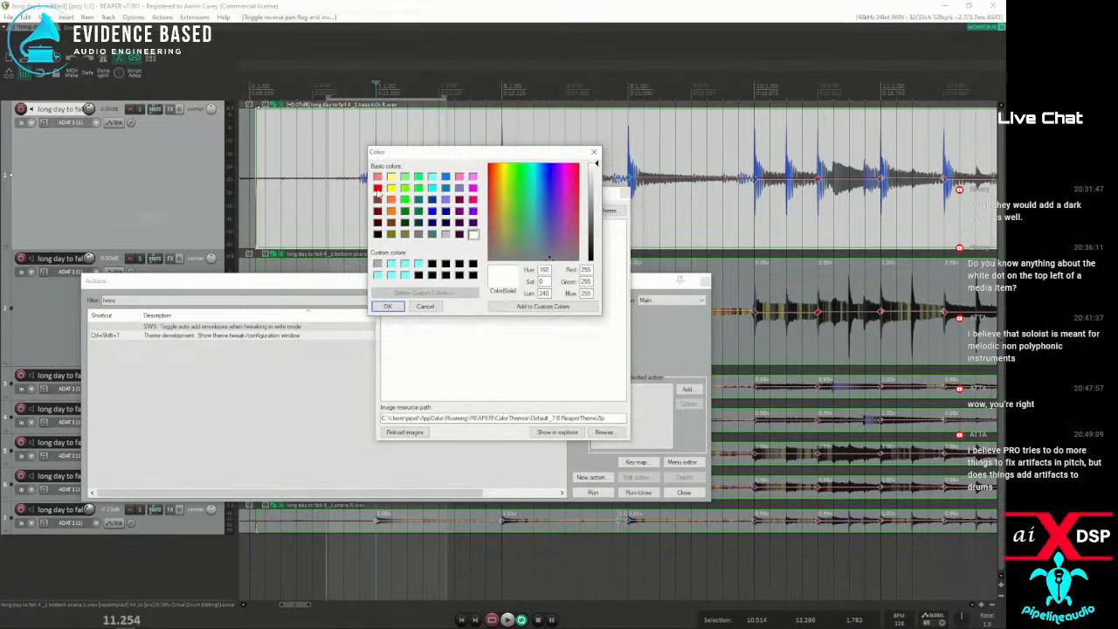
{"action": "left_click", "coordinate": [378, 187]}
{"action": "left_click", "coordinate": [388, 306]}
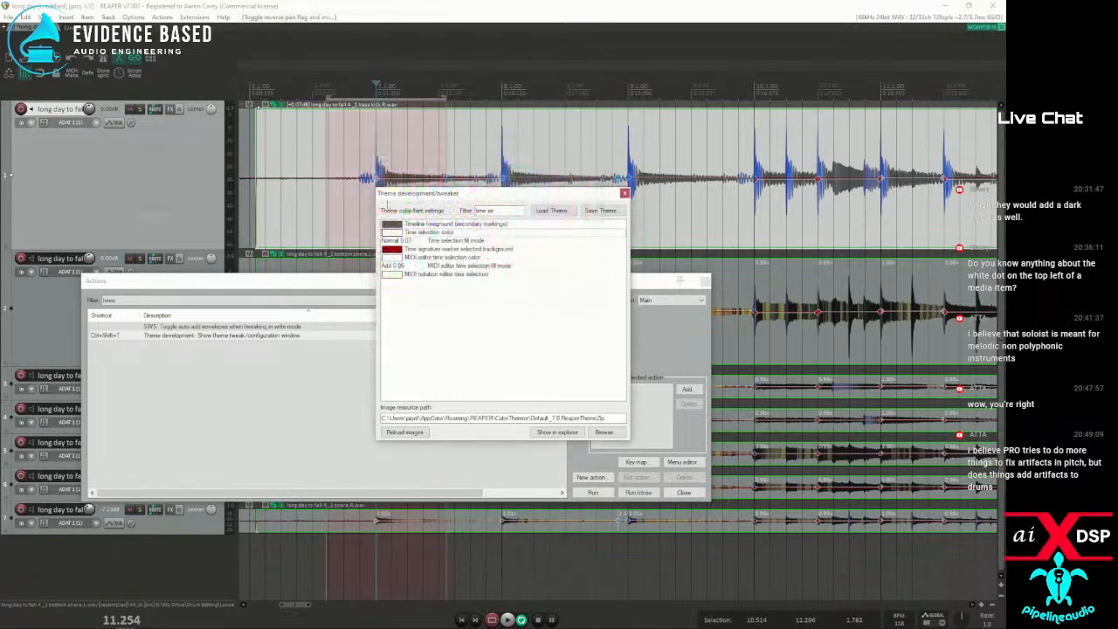
{"action": "left_click_drag", "start_coordinate": [454, 192], "coordinate": [589, 260]}
{"action": "left_click_drag", "start_coordinate": [498, 280], "coordinate": [18, 351]}
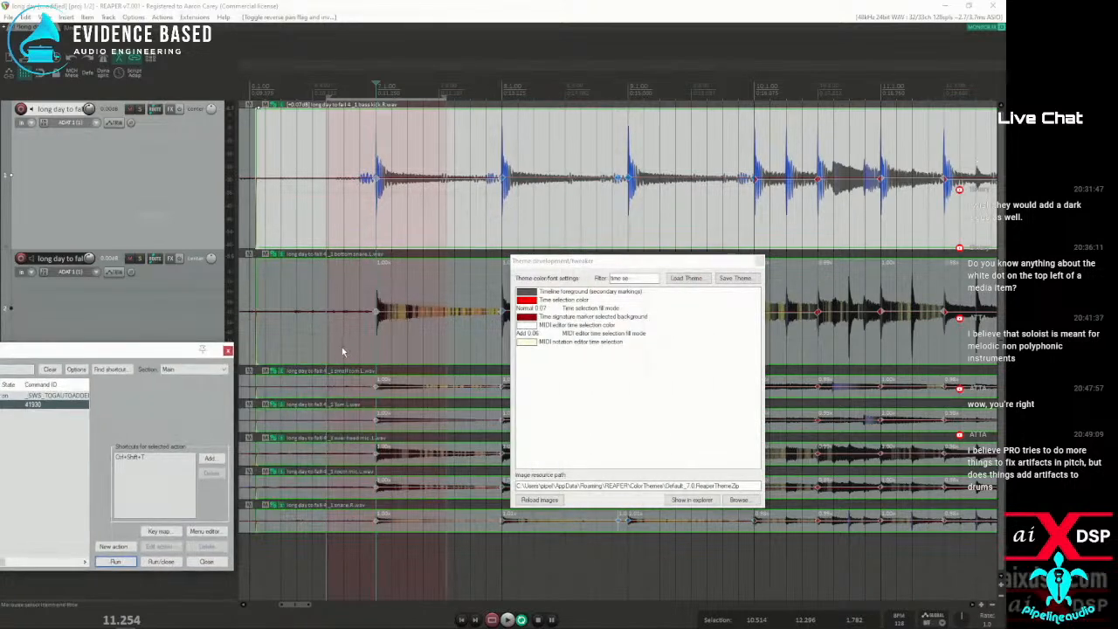
Add a stretch marker at 10.747 on the grouped drum items and shift it earlier, to just before the time selection
{"action": "left_click", "coordinate": [341, 346]}
{"action": "key", "text": "shift+w"}
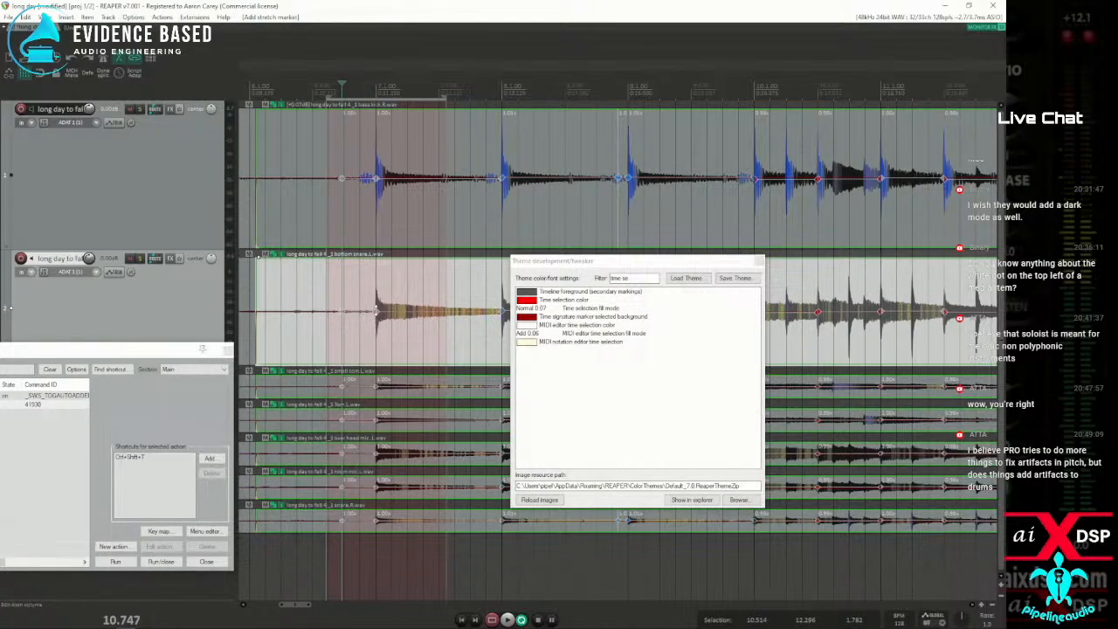
{"action": "mouse_move", "coordinate": [341, 312]}
{"action": "left_mouse_down"}
{"action": "mouse_move", "coordinate": [297, 312]}
{"action": "mouse_move", "coordinate": [312, 313]}
{"action": "left_mouse_up"}
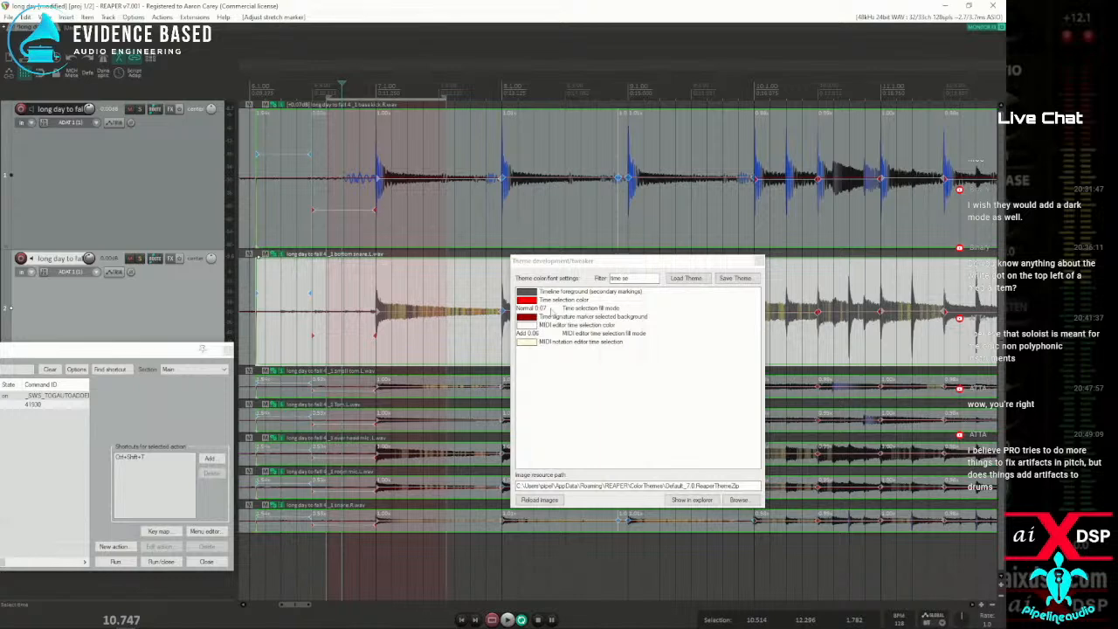
Set the alpha of the Time selection fill mode to 0.5, keeping the Normal blend
{"action": "left_click", "coordinate": [529, 309]}
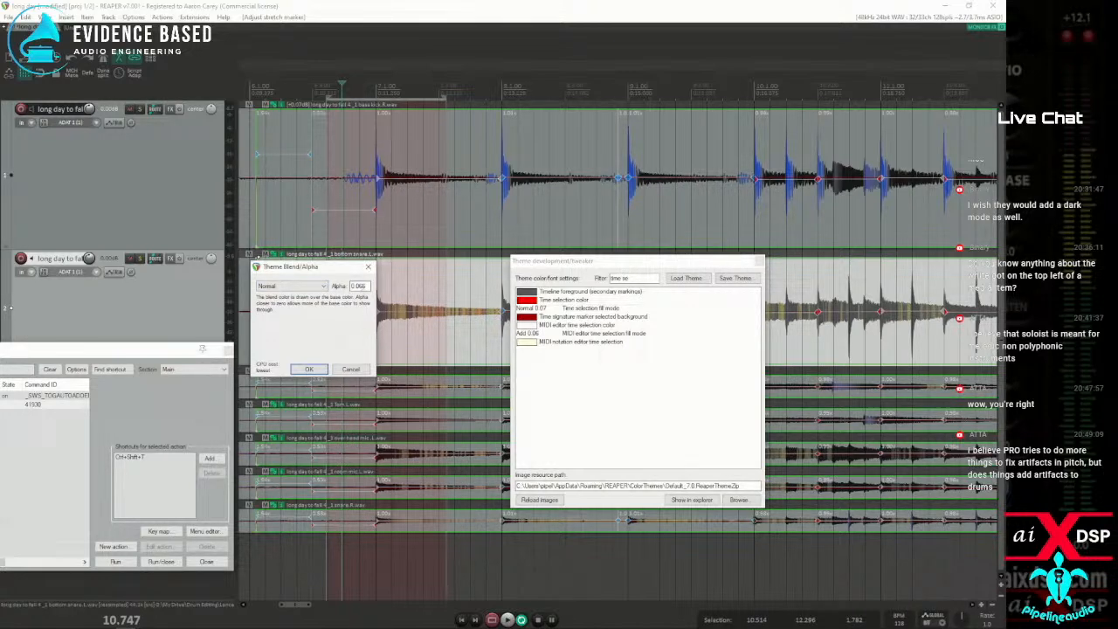
{"action": "left_click_drag", "start_coordinate": [356, 286], "coordinate": [371, 287]}
{"action": "type", "text": "5"}
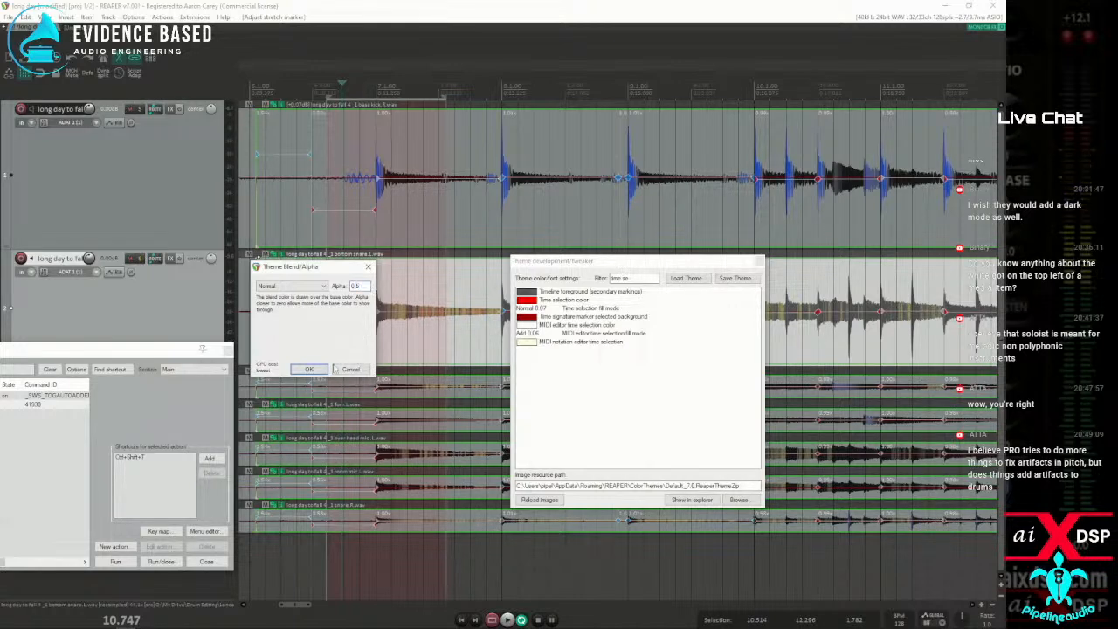
{"action": "left_click", "coordinate": [308, 369]}
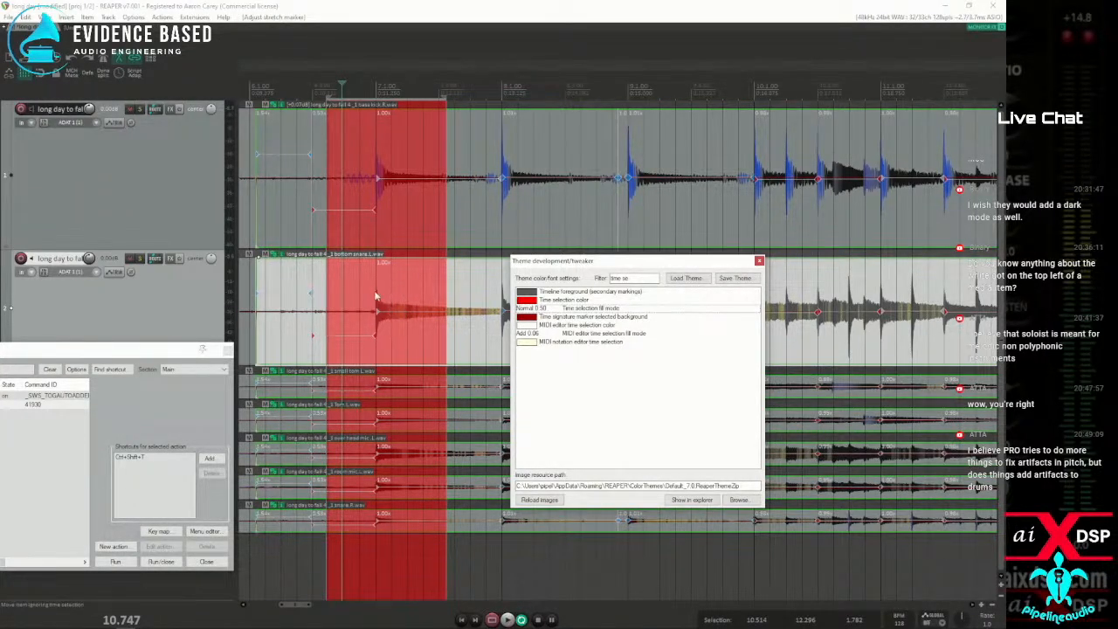
Try the Add blend and the Overlay blend for the Time selection fill mode
{"action": "left_click", "coordinate": [530, 311]}
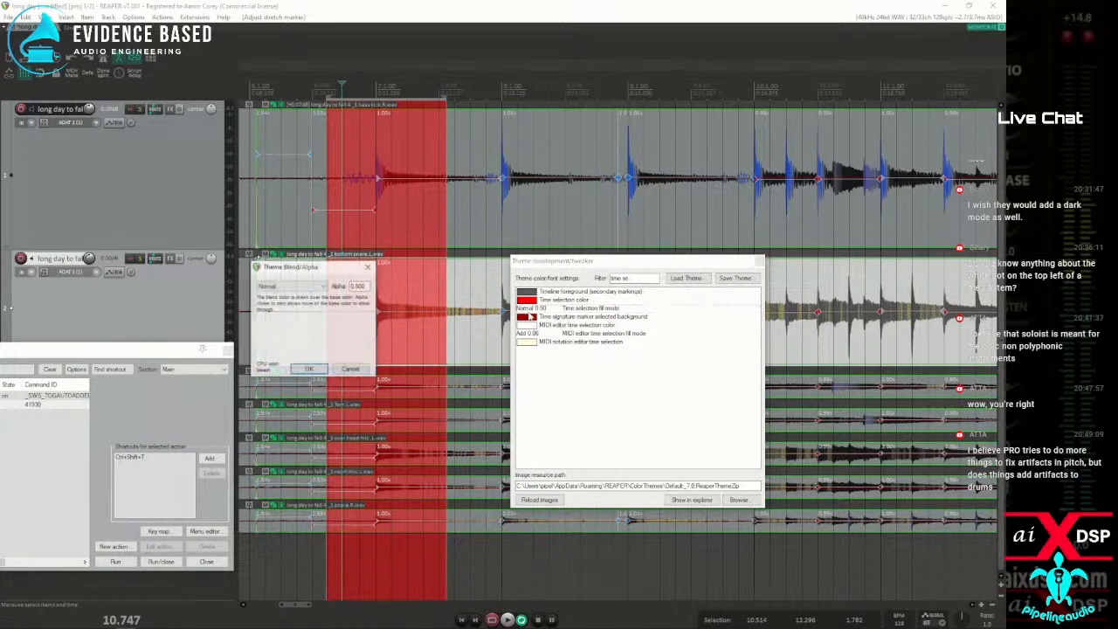
{"action": "left_click", "coordinate": [320, 289]}
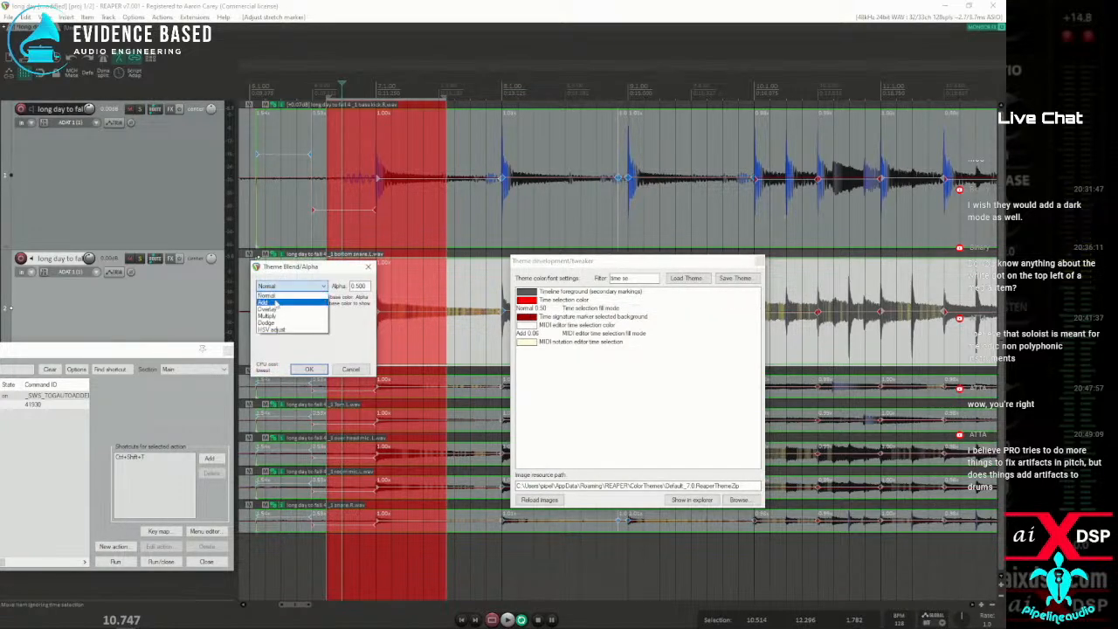
{"action": "left_click", "coordinate": [276, 302]}
{"action": "left_click", "coordinate": [314, 371]}
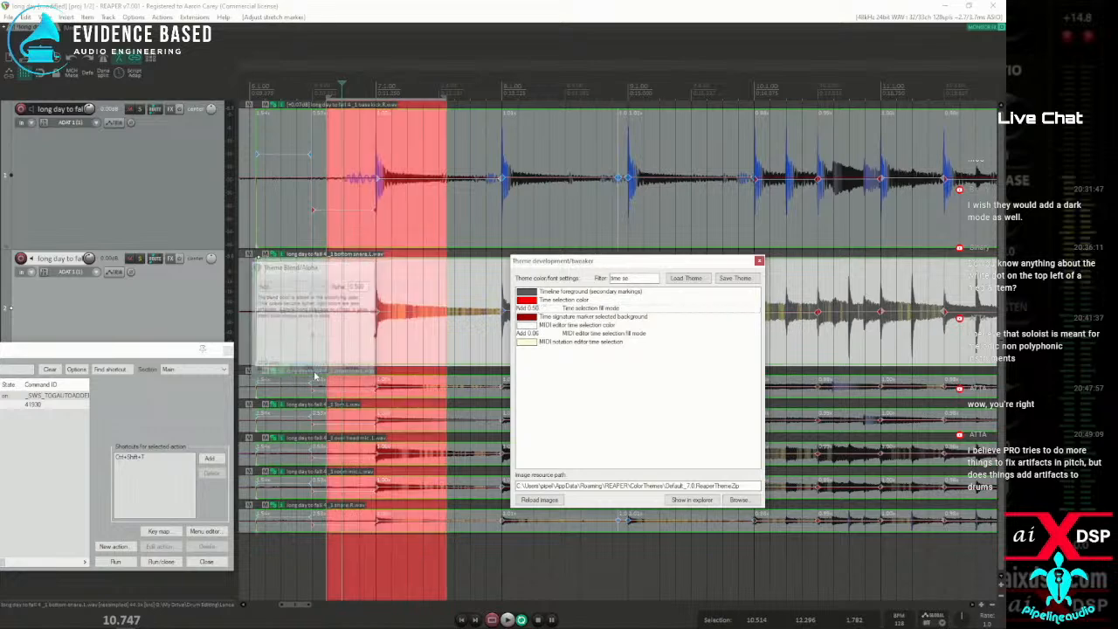
{"action": "double_click", "coordinate": [527, 309]}
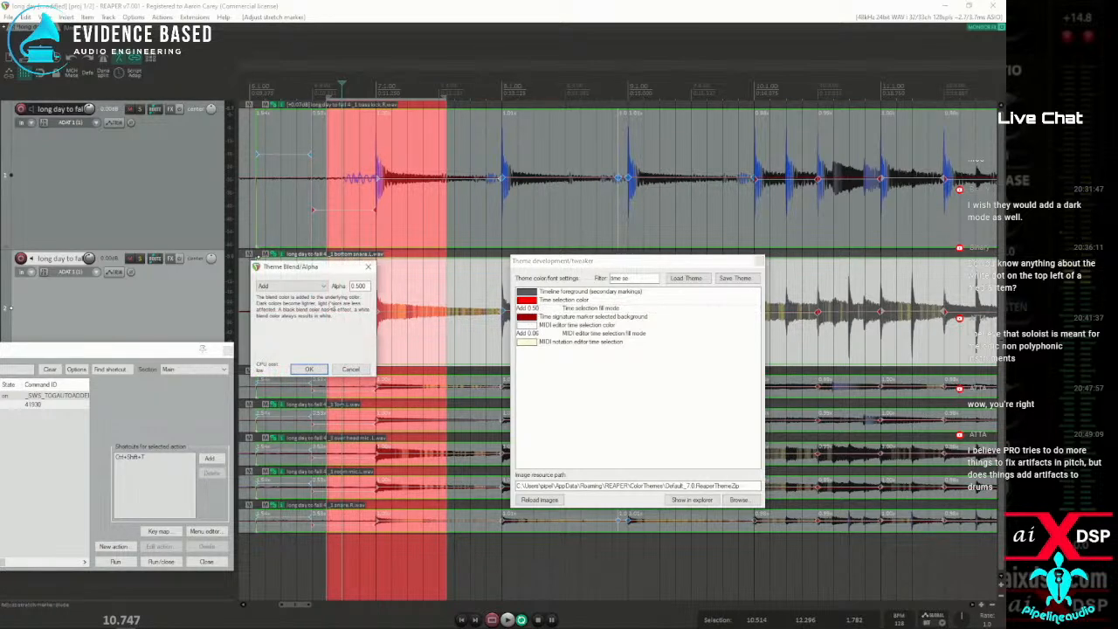
{"action": "left_click", "coordinate": [291, 287]}
{"action": "left_click", "coordinate": [278, 309]}
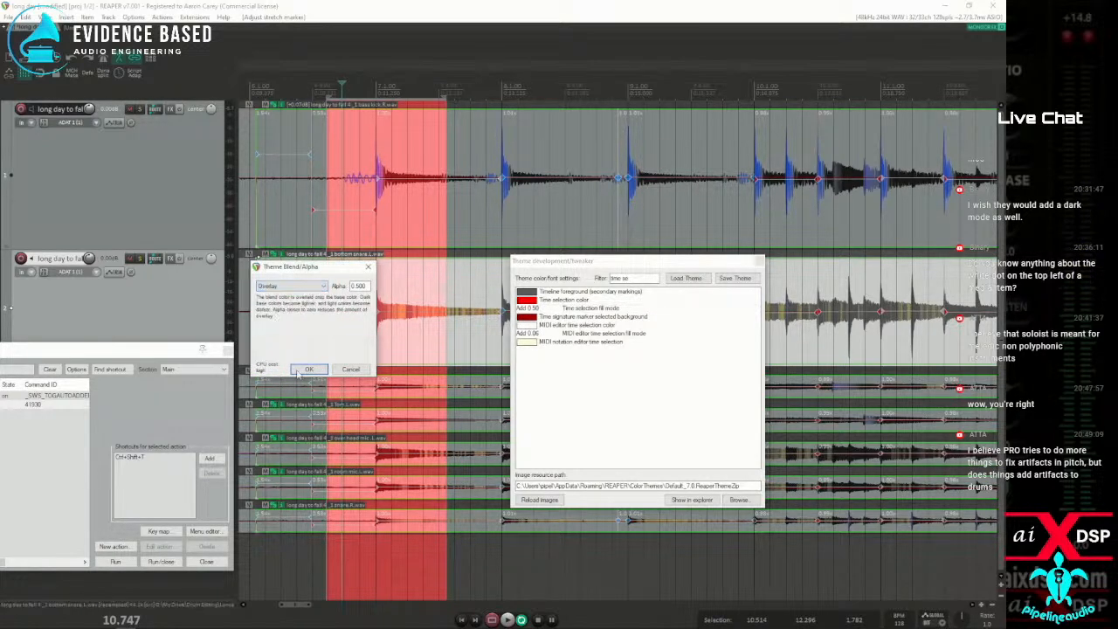
{"action": "left_click", "coordinate": [309, 369]}
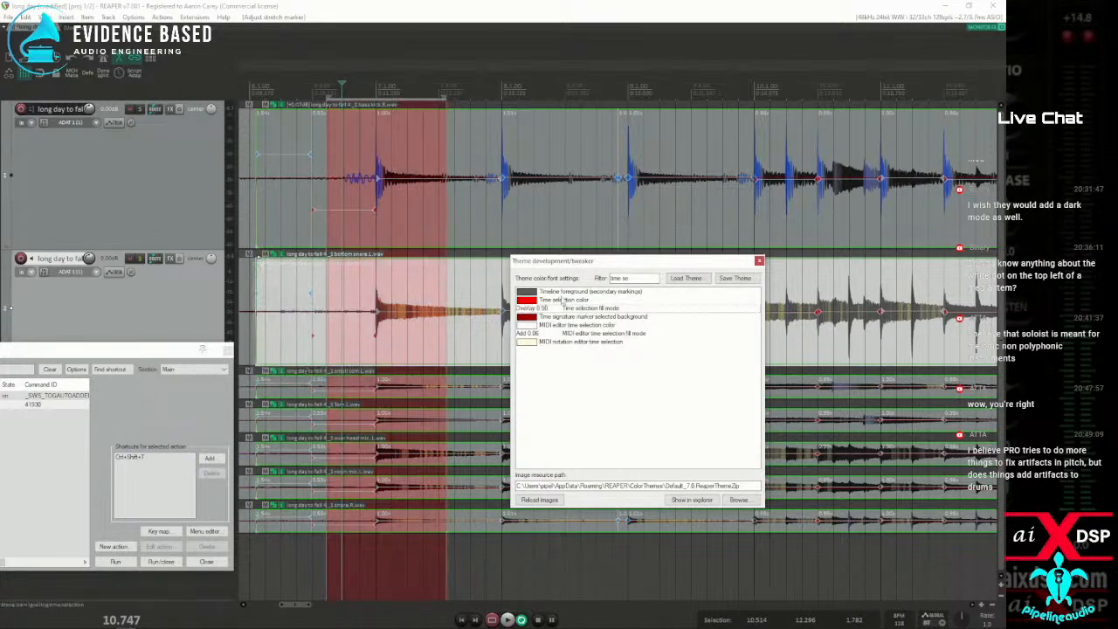
Try the Multiply blend and the Dodge blend for the Time selection fill mode
{"action": "double_click", "coordinate": [526, 310]}
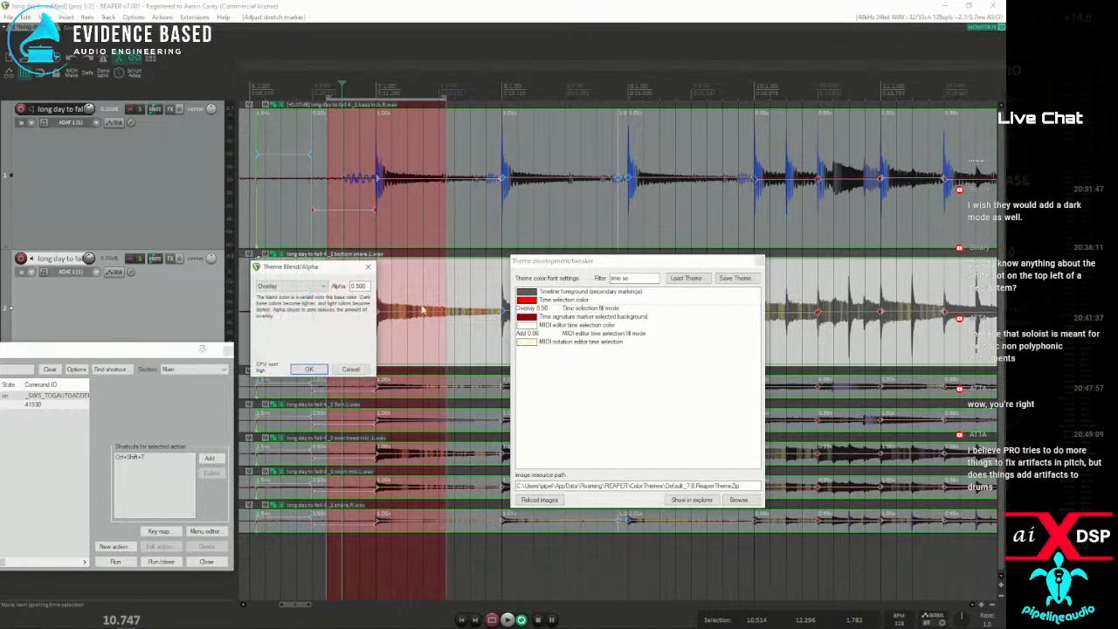
{"action": "left_click", "coordinate": [296, 289]}
{"action": "left_click", "coordinate": [279, 320]}
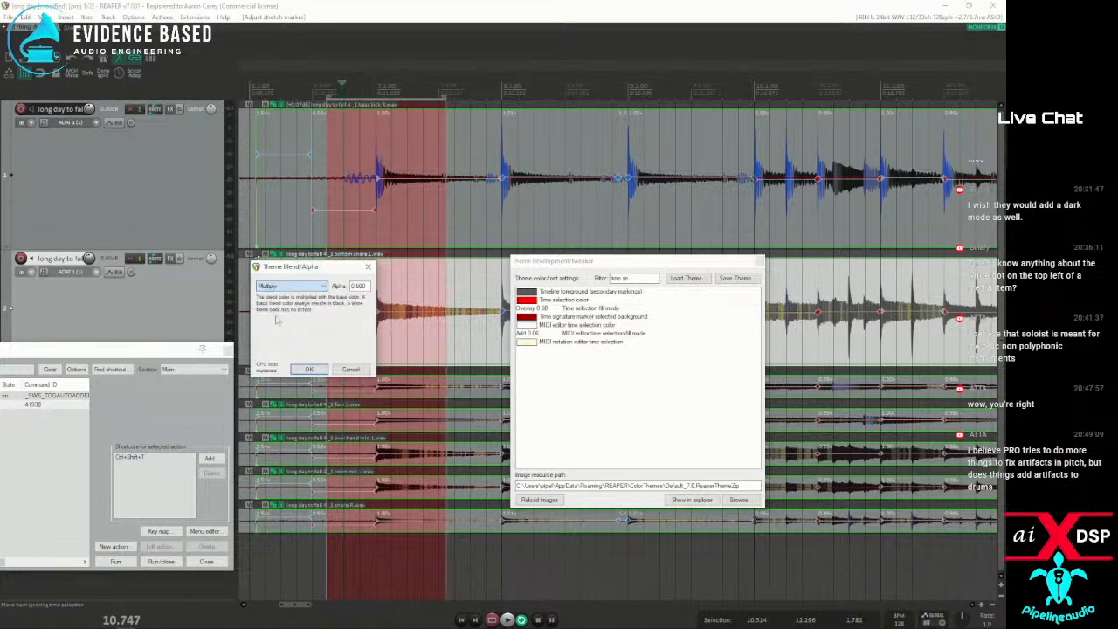
{"action": "left_click", "coordinate": [309, 369]}
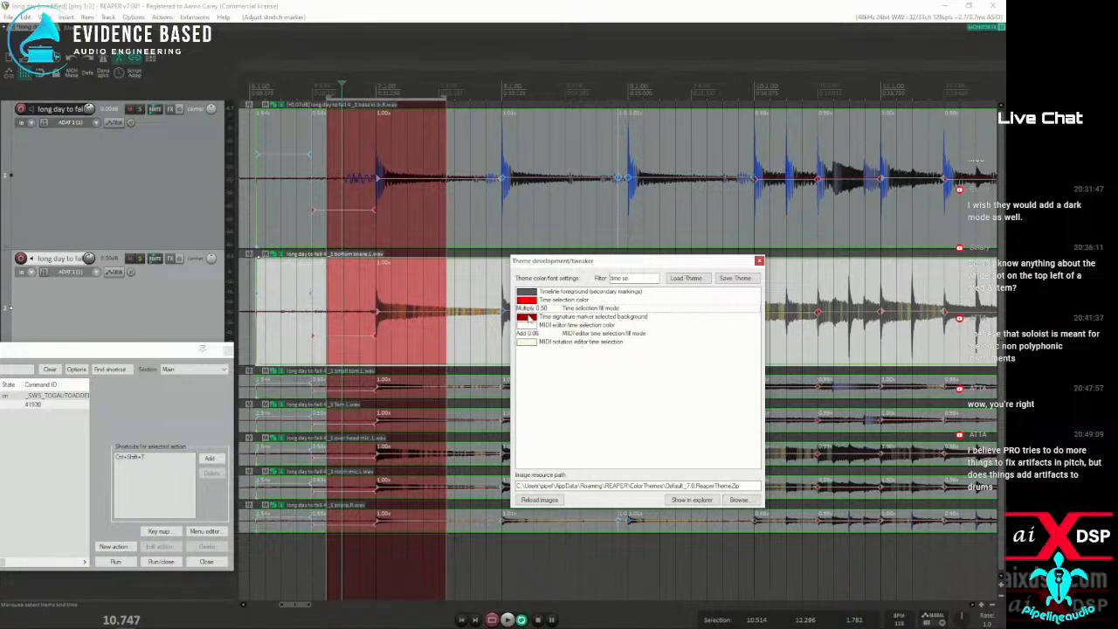
{"action": "double_click", "coordinate": [529, 309]}
{"action": "left_click", "coordinate": [290, 286]}
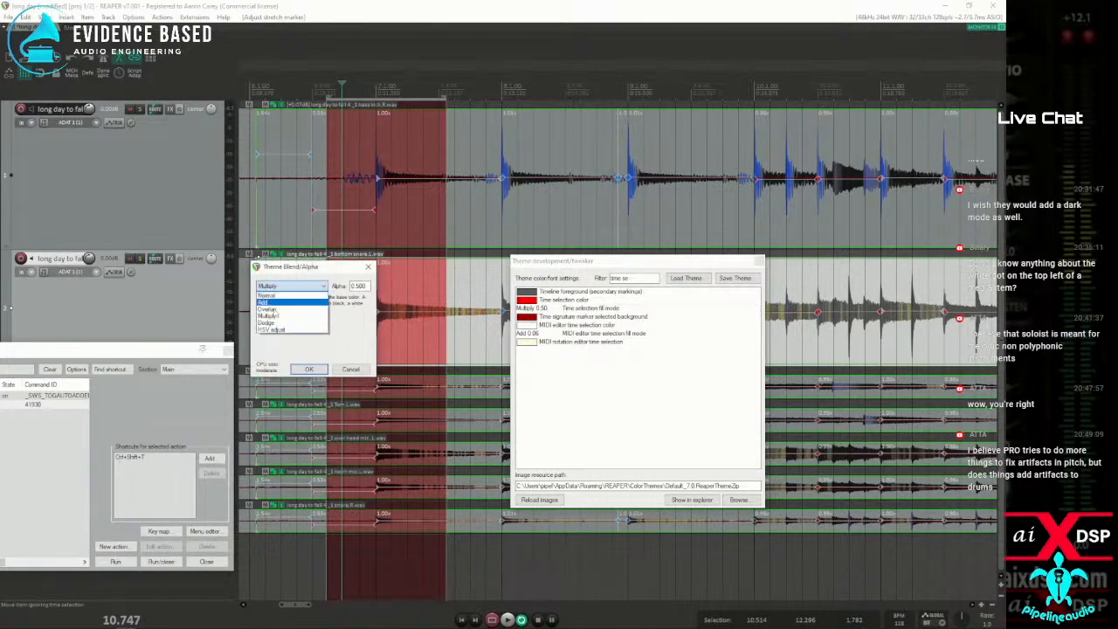
{"action": "left_click", "coordinate": [280, 323]}
{"action": "left_click", "coordinate": [308, 370]}
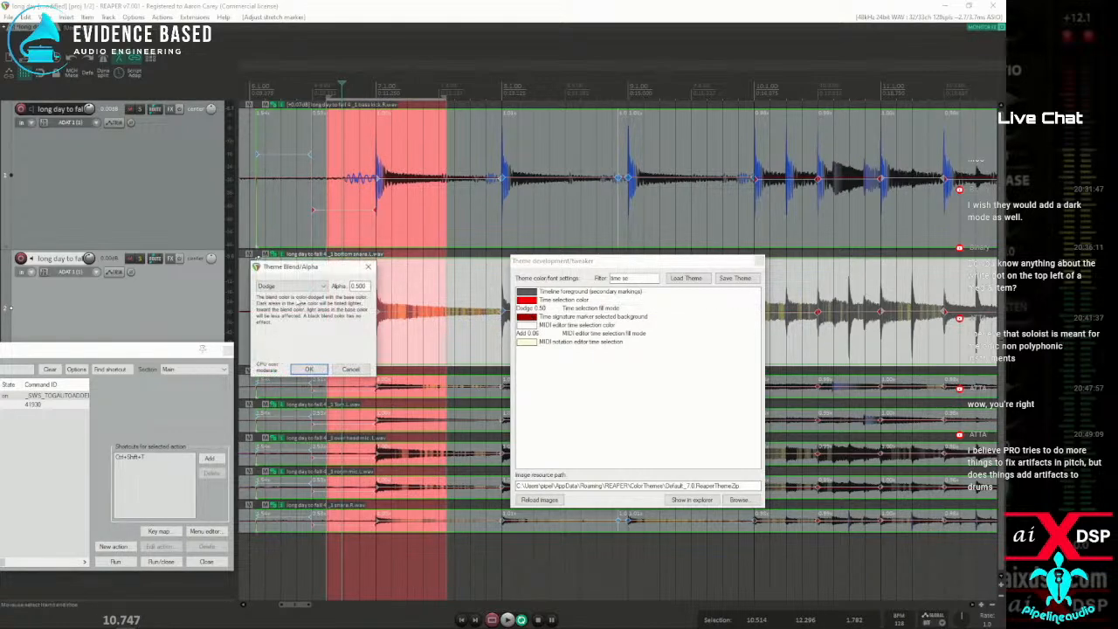
Try the HSV adjust blend for the Time selection fill mode, and return the blend to Normal
{"action": "left_click", "coordinate": [305, 291]}
{"action": "left_click", "coordinate": [281, 334]}
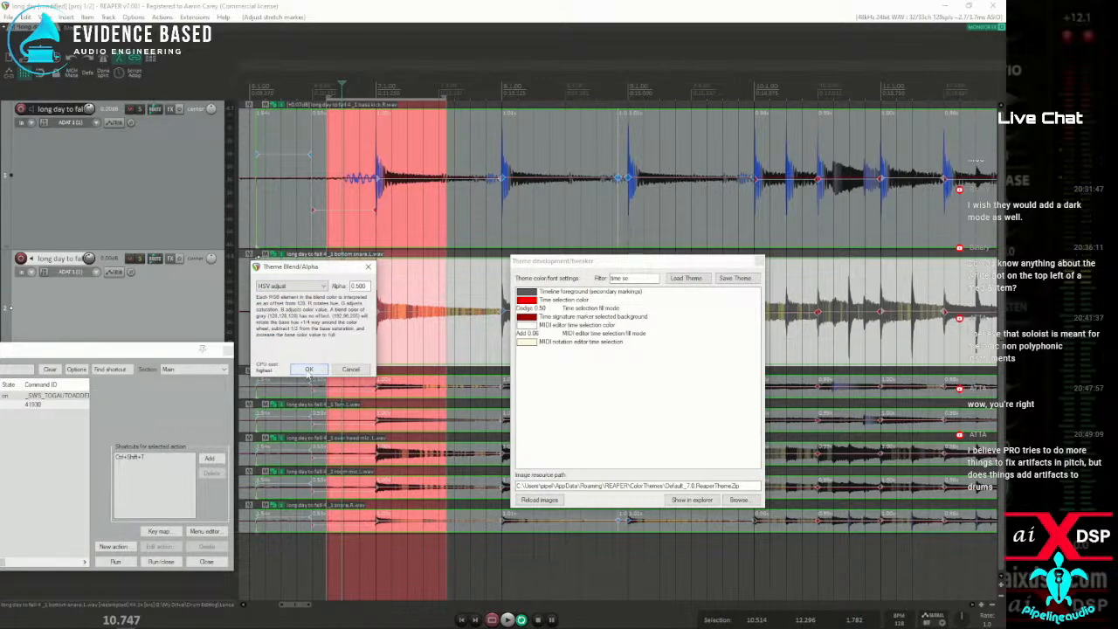
{"action": "left_click", "coordinate": [308, 370]}
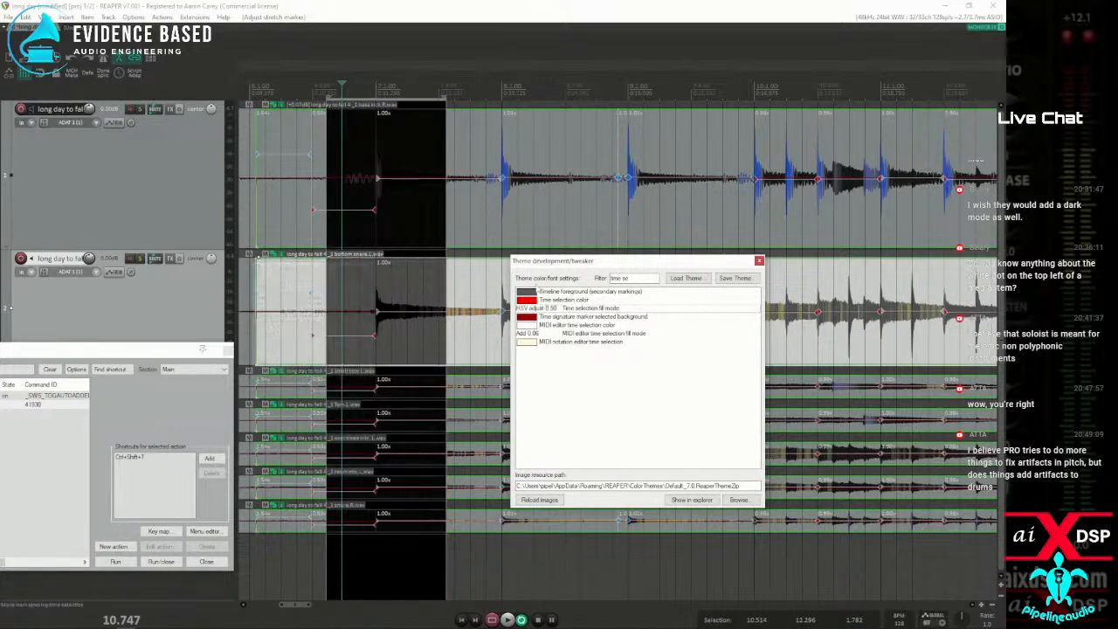
{"action": "left_click", "coordinate": [530, 316]}
{"action": "left_click", "coordinate": [310, 286]}
{"action": "left_click", "coordinate": [289, 297]}
{"action": "left_click", "coordinate": [309, 370]}
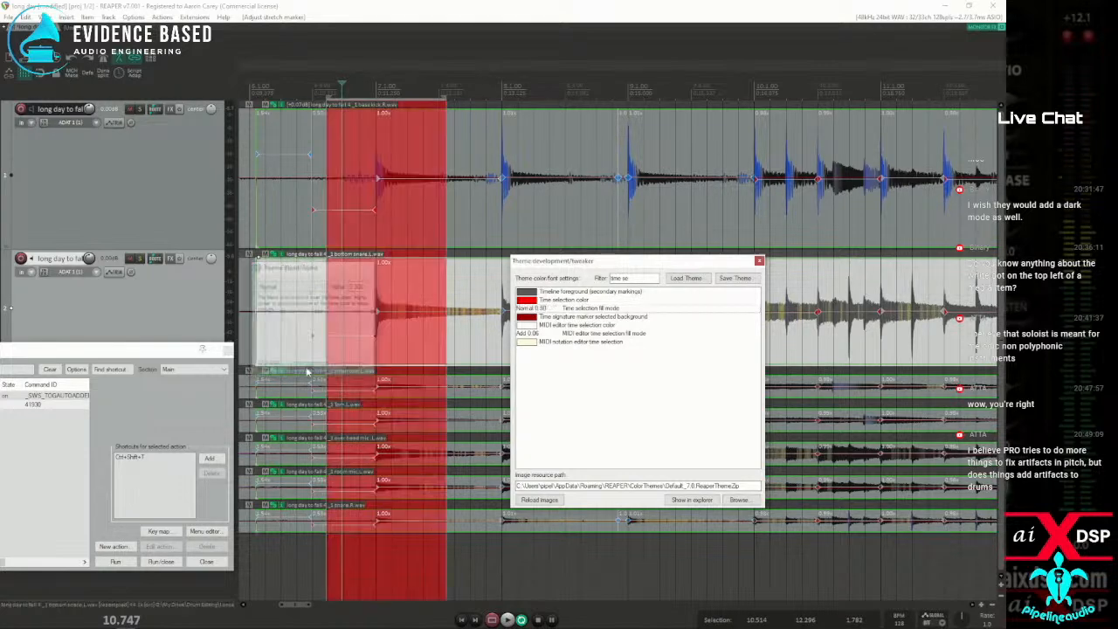
Place the edit cursor at 11.627 and examine the drum hit's waveform under the red time selection up close
{"action": "left_click", "coordinate": [402, 295]}
{"action": "scroll", "coordinate": [402, 299], "scroll_direction": "up", "scroll_amount": 5}
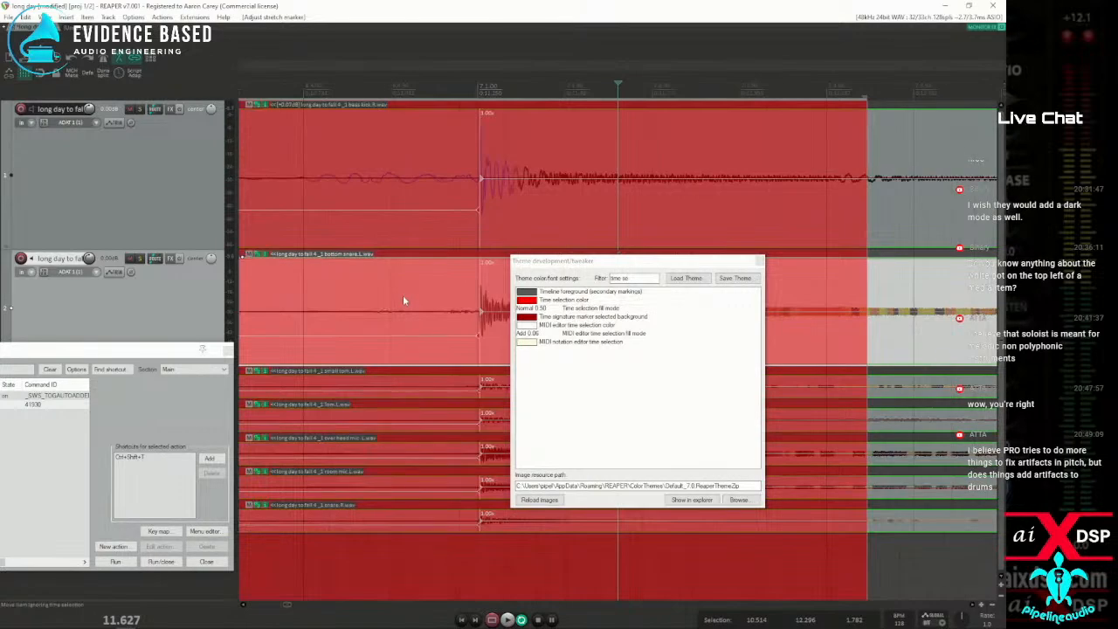
Search the preferences for "dotted" and enable Show dotted grid lines in the appearance settings
{"action": "scroll", "coordinate": [403, 295], "scroll_direction": "down", "scroll_amount": 5}
{"action": "scroll", "coordinate": [488, 282], "scroll_direction": "down", "scroll_amount": 3}
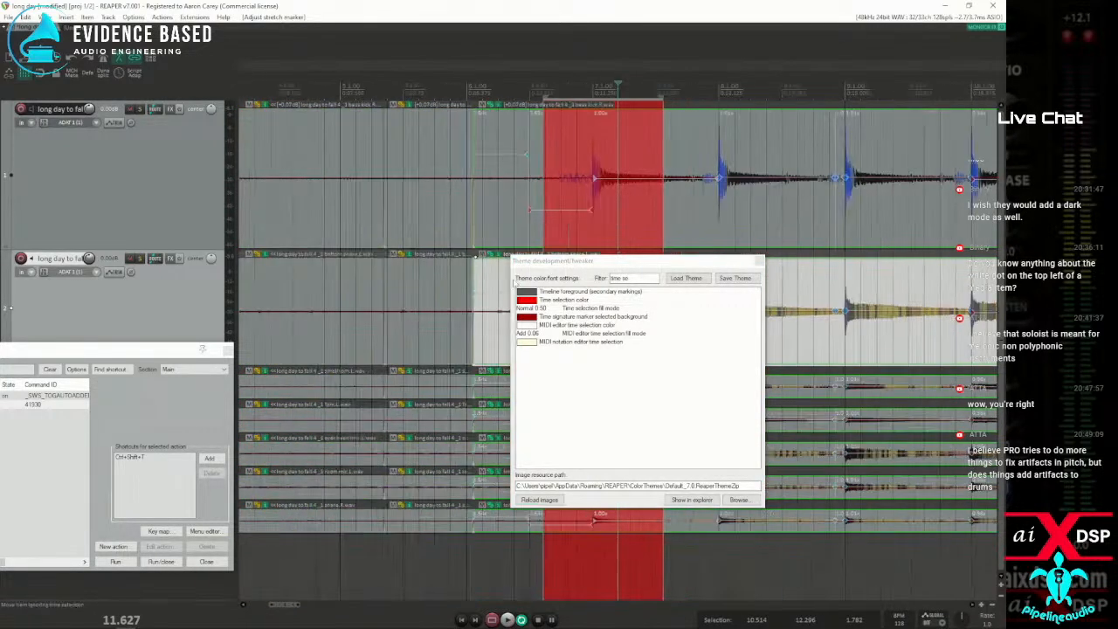
{"action": "left_click_drag", "start_coordinate": [573, 263], "coordinate": [421, 341]}
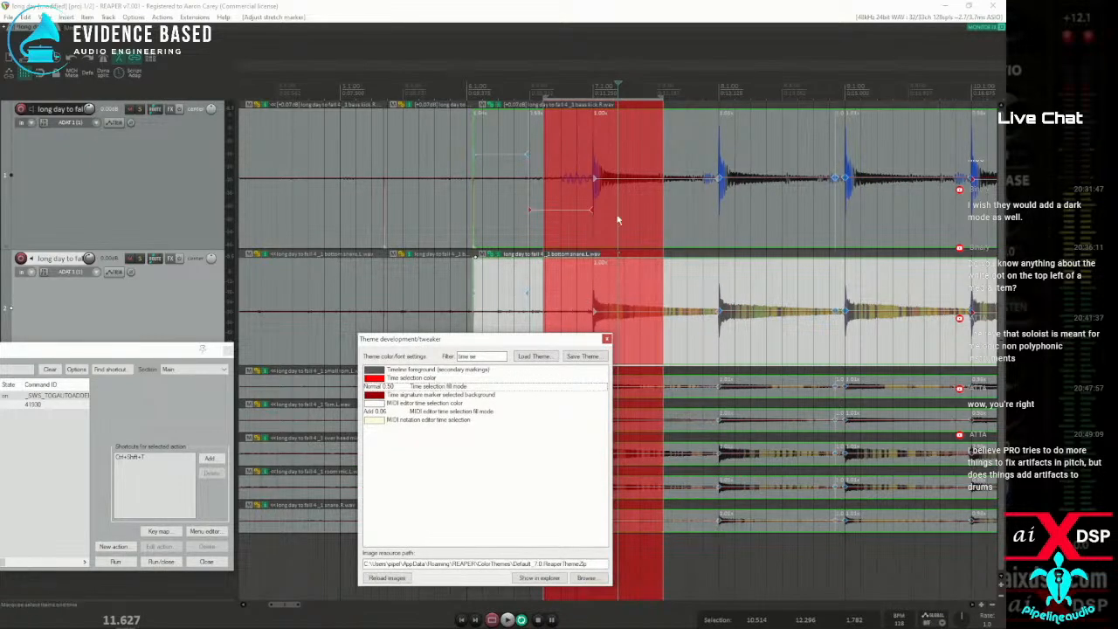
{"action": "left_click", "coordinate": [133, 18]}
{"action": "left_click", "coordinate": [152, 461]}
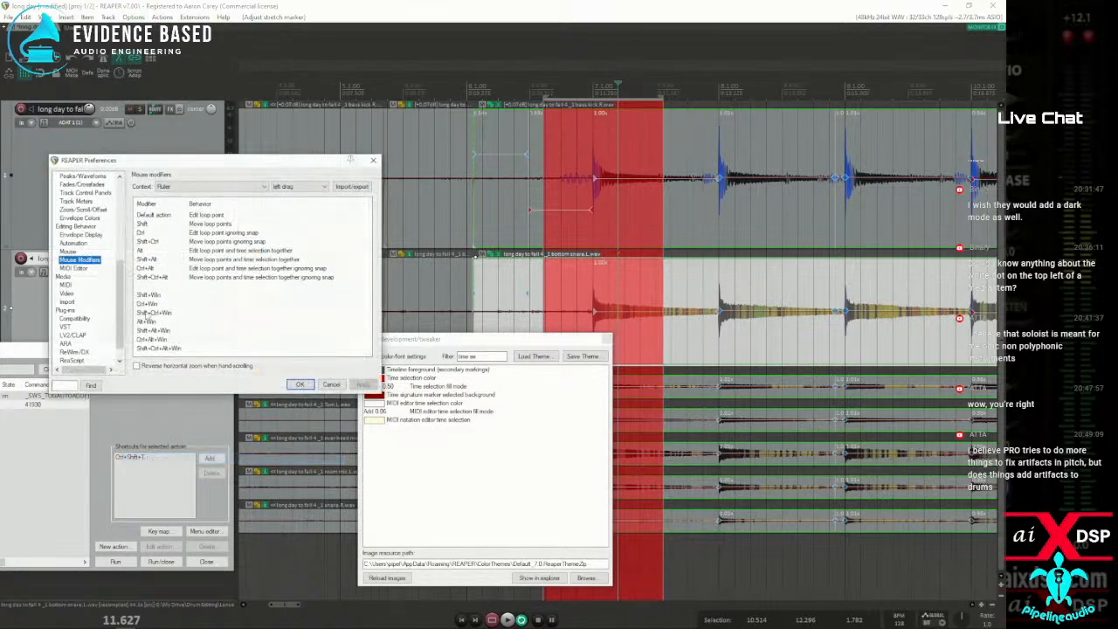
{"action": "left_click", "coordinate": [65, 385]}
{"action": "type", "text": "dotted"}
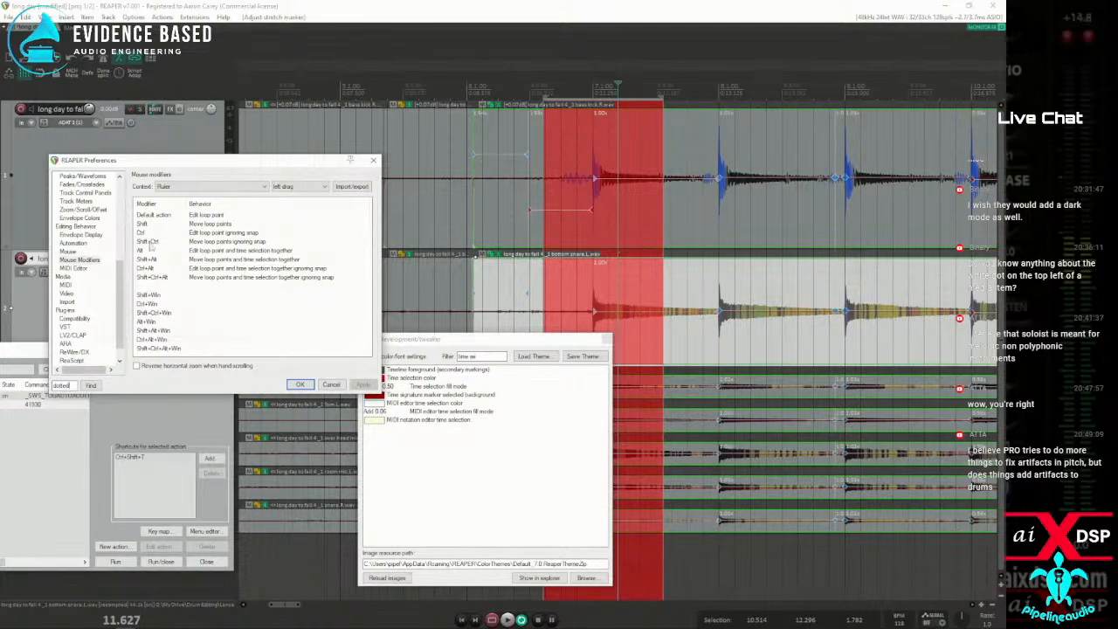
{"action": "left_click", "coordinate": [90, 385]}
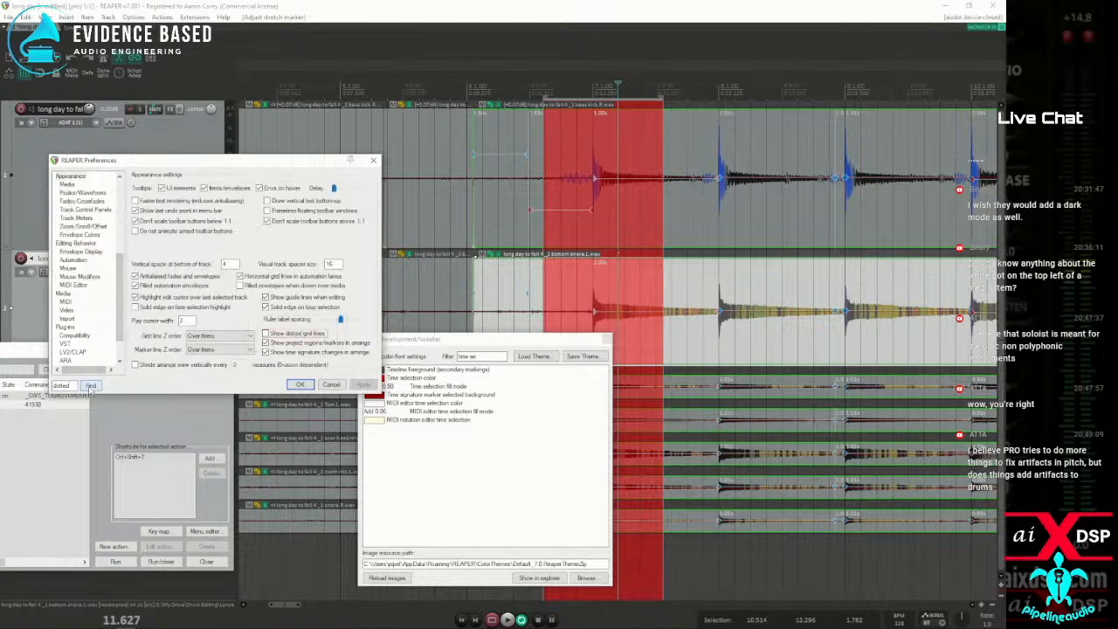
{"action": "left_click", "coordinate": [266, 333]}
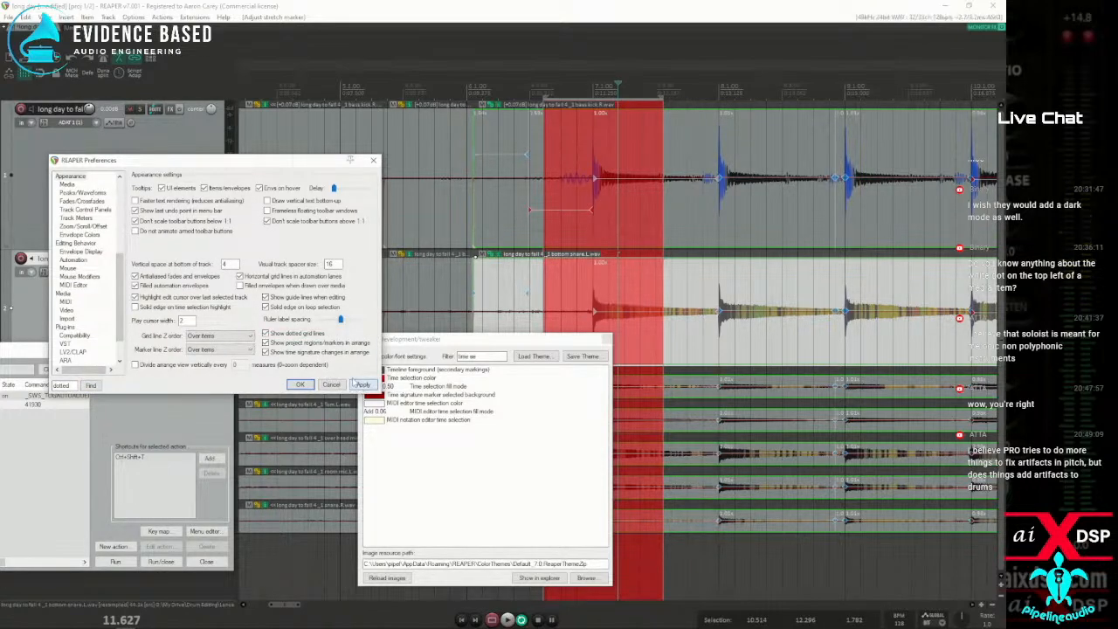
{"action": "left_click", "coordinate": [362, 386]}
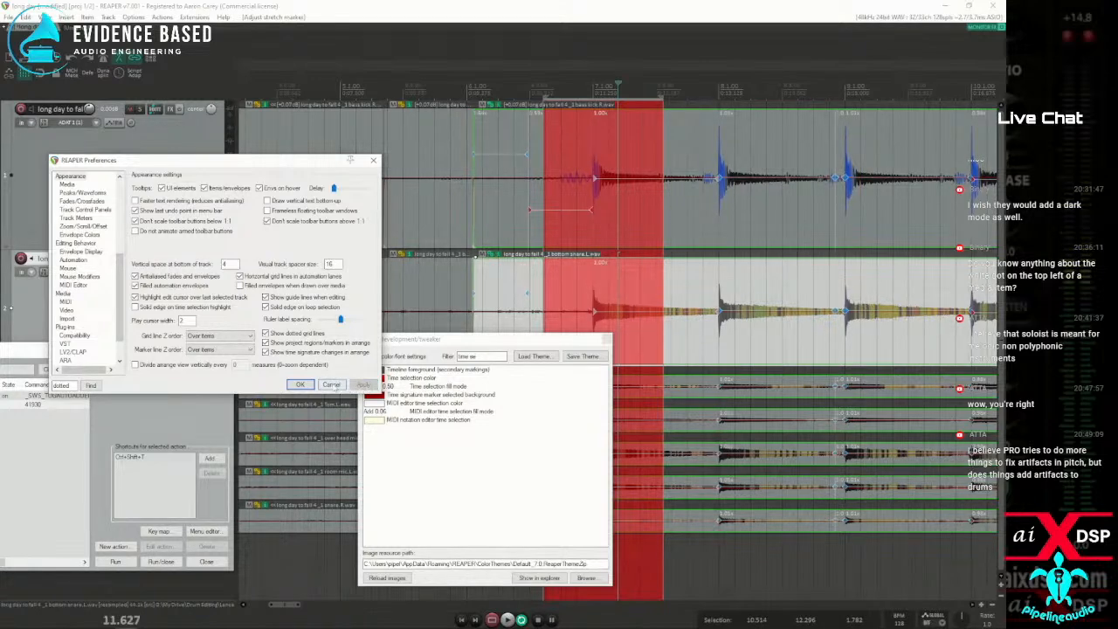
{"action": "left_click", "coordinate": [300, 385]}
Place the edit cursor at 8.700 in the short bottom snare item and examine its grid lines up close
{"action": "left_click", "coordinate": [420, 293]}
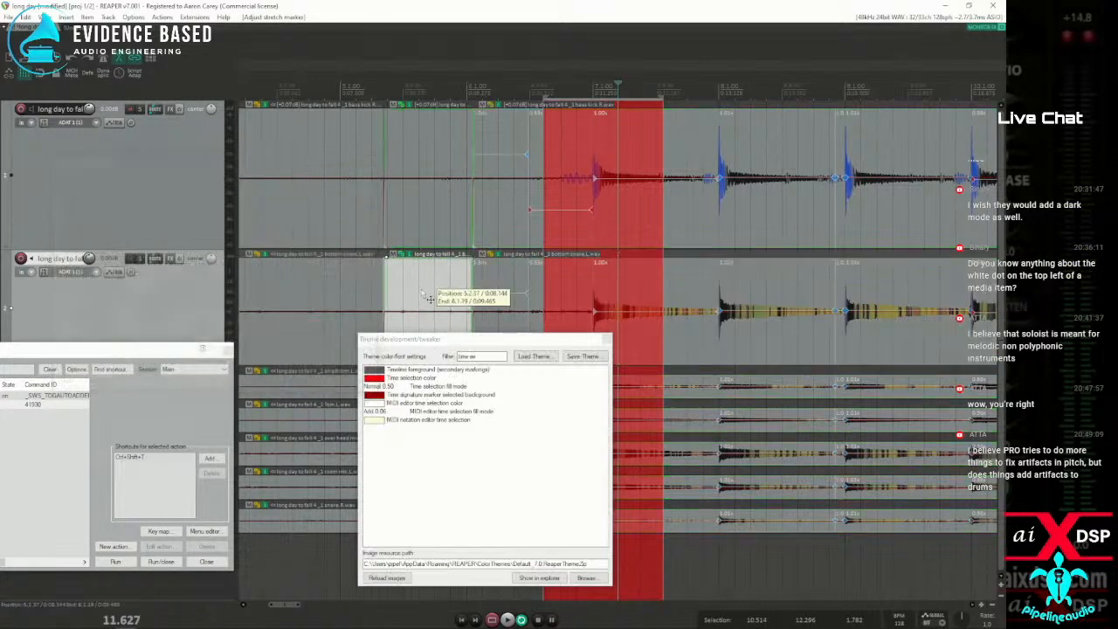
{"action": "scroll", "coordinate": [422, 293], "scroll_direction": "up", "scroll_amount": 4}
{"action": "scroll", "coordinate": [437, 294], "scroll_direction": "down", "scroll_amount": 3}
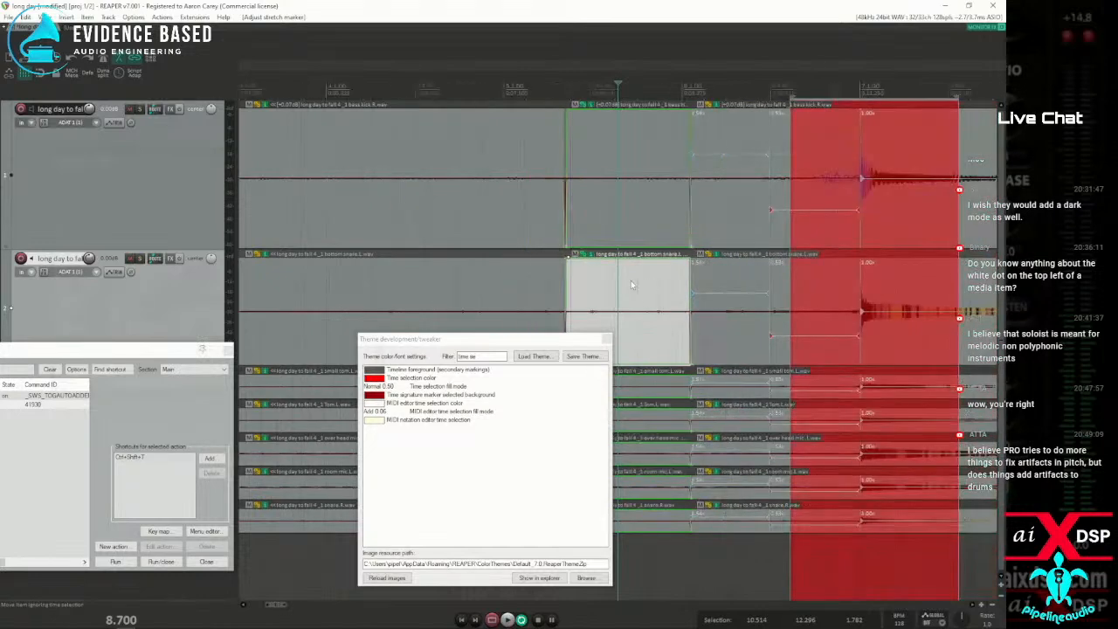
{"action": "scroll", "coordinate": [628, 288], "scroll_direction": "up", "scroll_amount": 4}
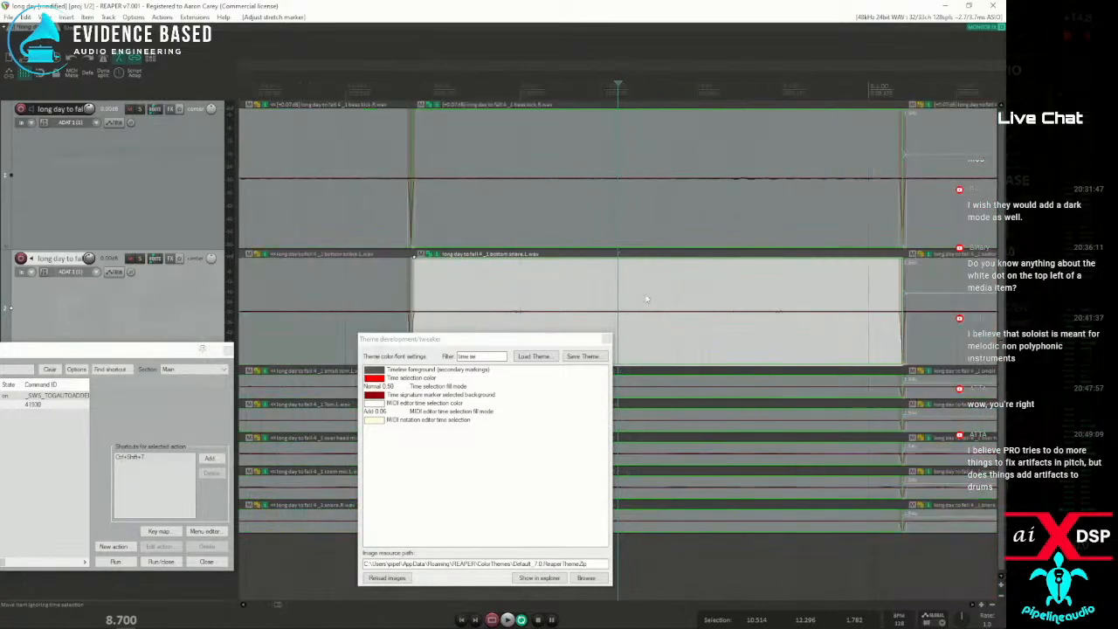
Filter the theme settings by "grid" and try an alpha of 0.5 for the Grid lines (start of beats) draw mode
{"action": "left_click", "coordinate": [375, 350]}
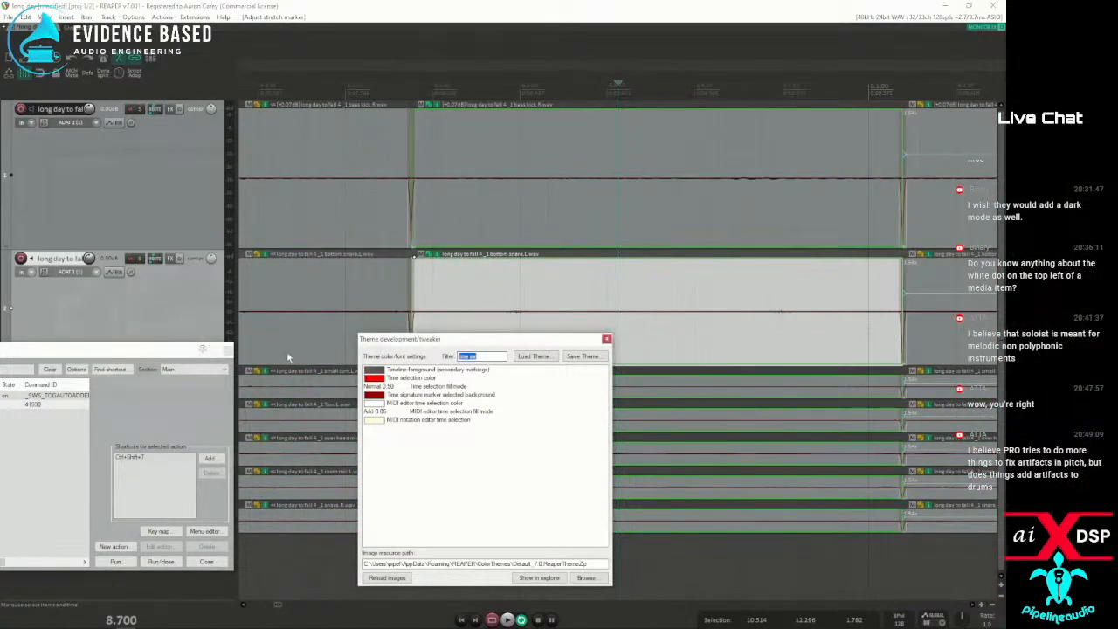
{"action": "type", "text": "grid"}
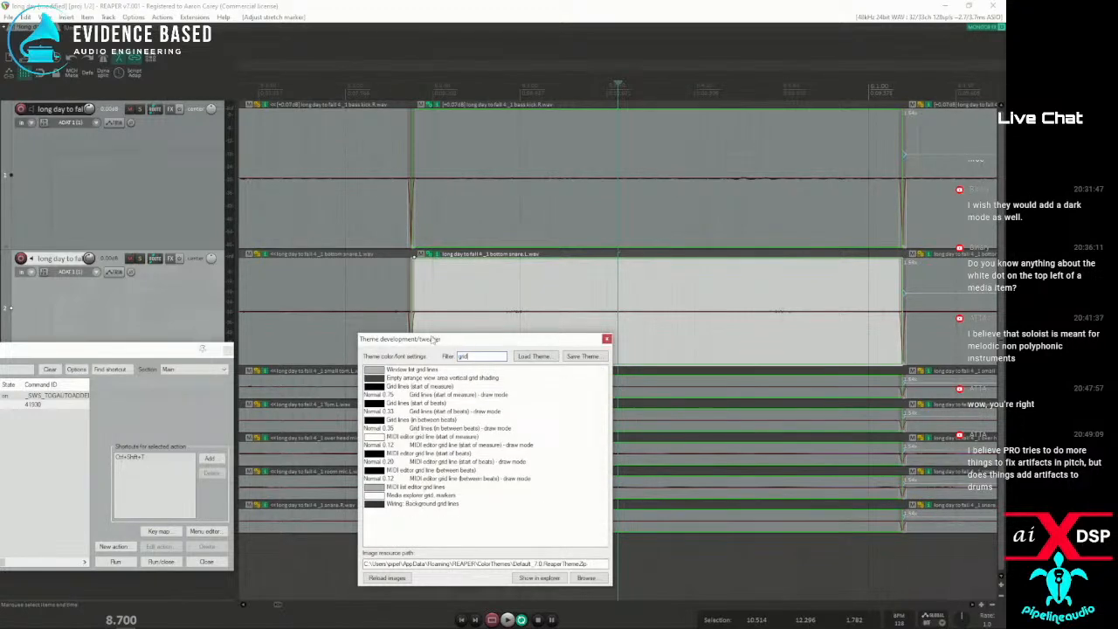
{"action": "left_click_drag", "start_coordinate": [433, 339], "coordinate": [153, 168]}
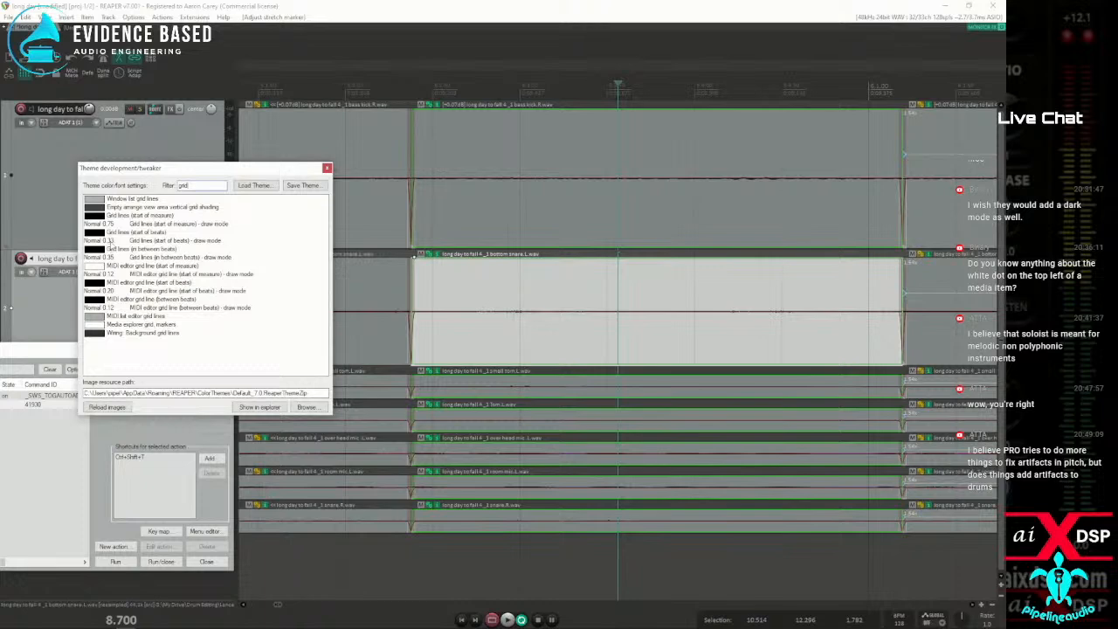
{"action": "double_click", "coordinate": [101, 240]}
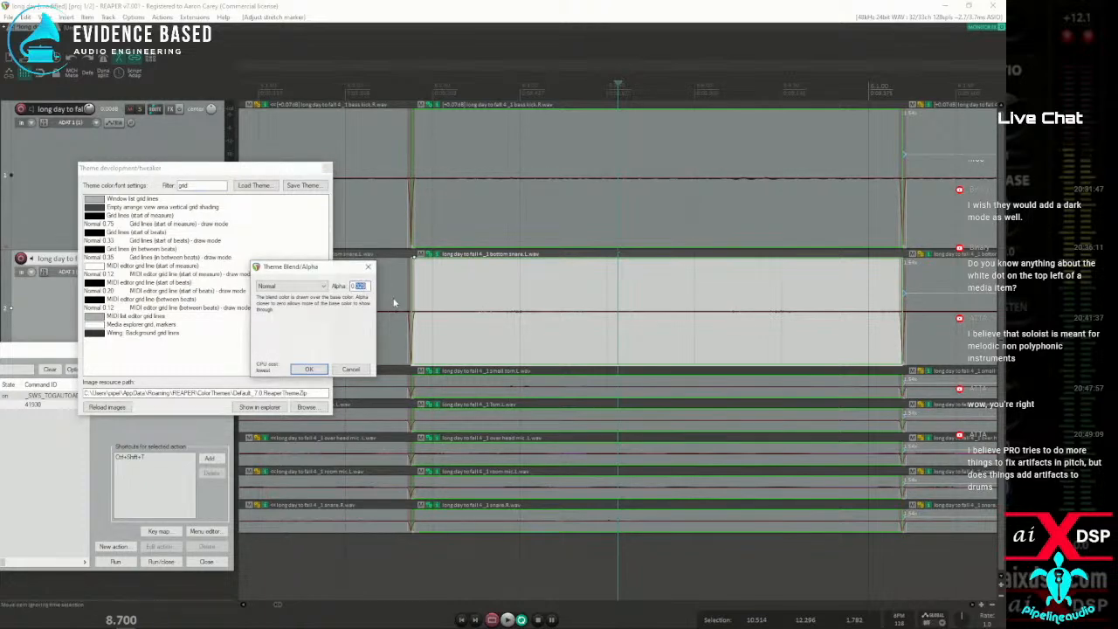
{"action": "type", "text": "0.5"}
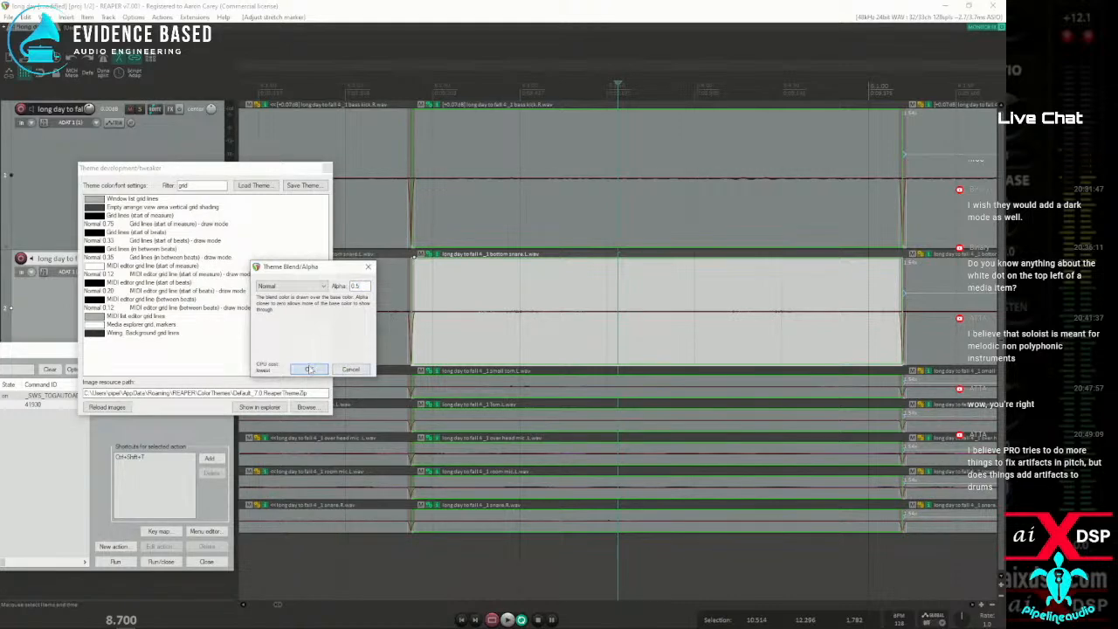
{"action": "left_click", "coordinate": [309, 369]}
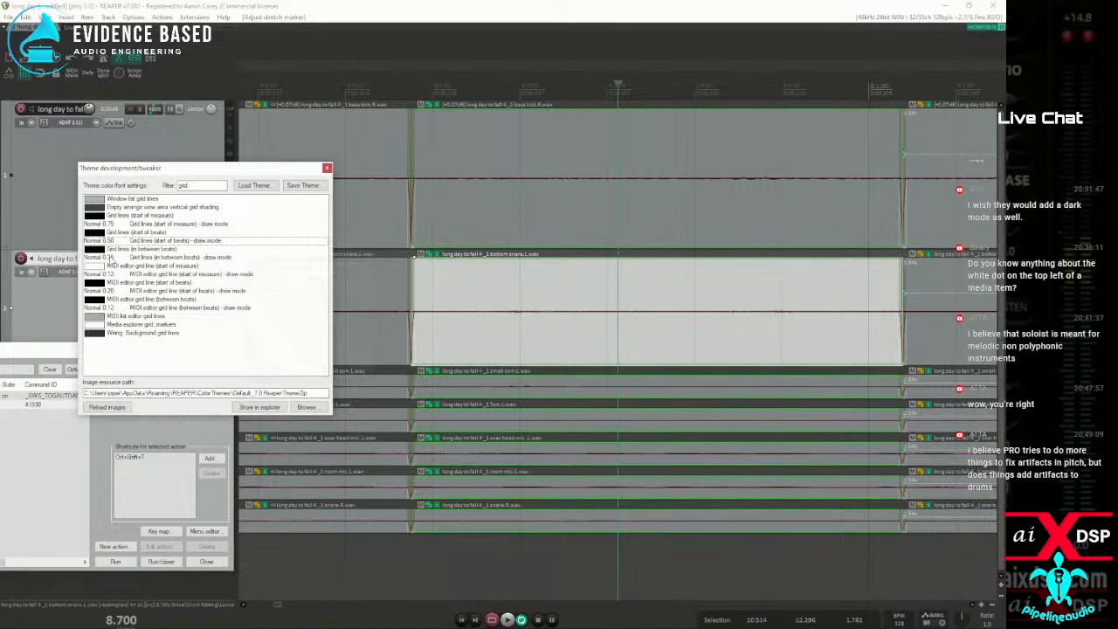
Try an alpha of 1 for the Grid lines (start of beats) draw mode
{"action": "double_click", "coordinate": [115, 240]}
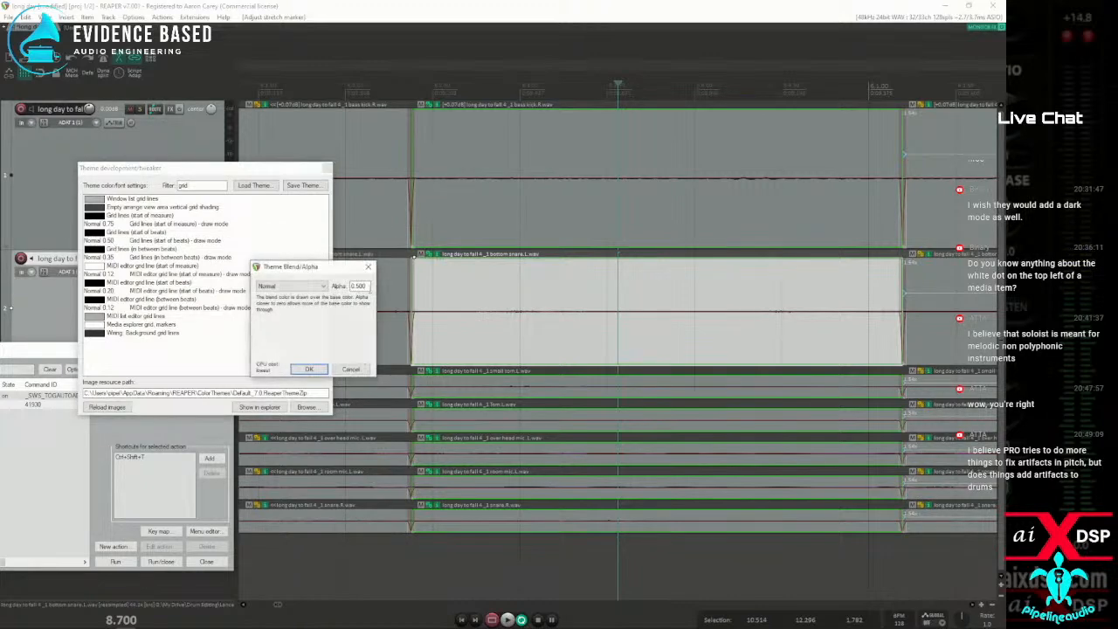
{"action": "left_click_drag", "start_coordinate": [367, 287], "coordinate": [279, 286]}
{"action": "type", "text": "1"}
{"action": "left_click", "coordinate": [309, 369]}
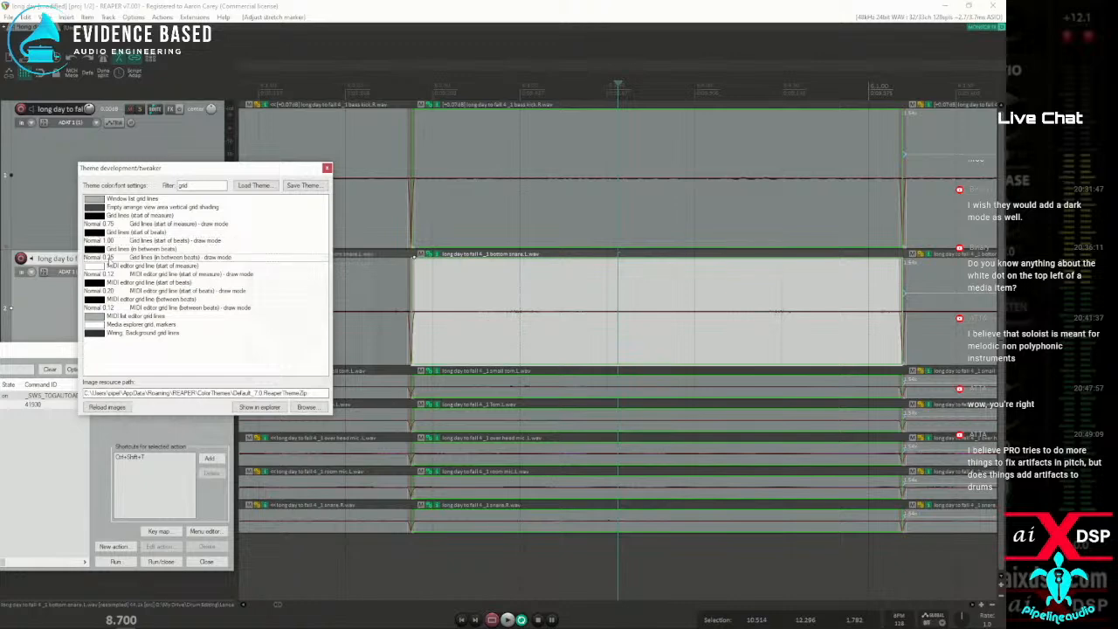
Try an alpha of 1 for the Grid lines (in between beats) draw mode and check the grid across the drum tracks
{"action": "left_click", "coordinate": [109, 258]}
{"action": "double_click", "coordinate": [353, 287]}
{"action": "type", "text": "1"}
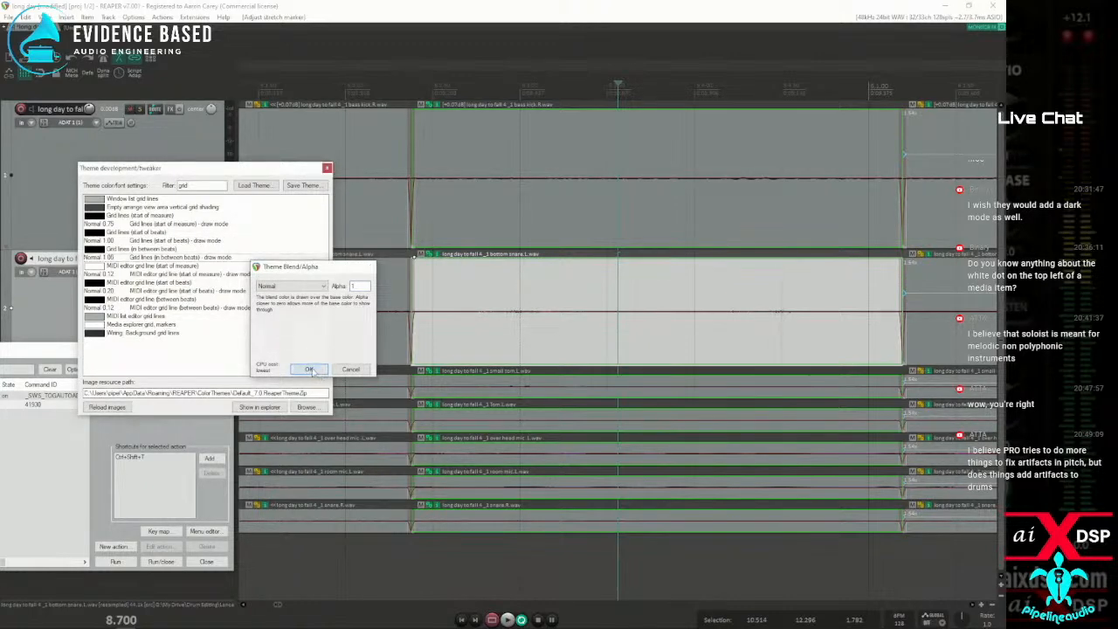
{"action": "left_click", "coordinate": [310, 369]}
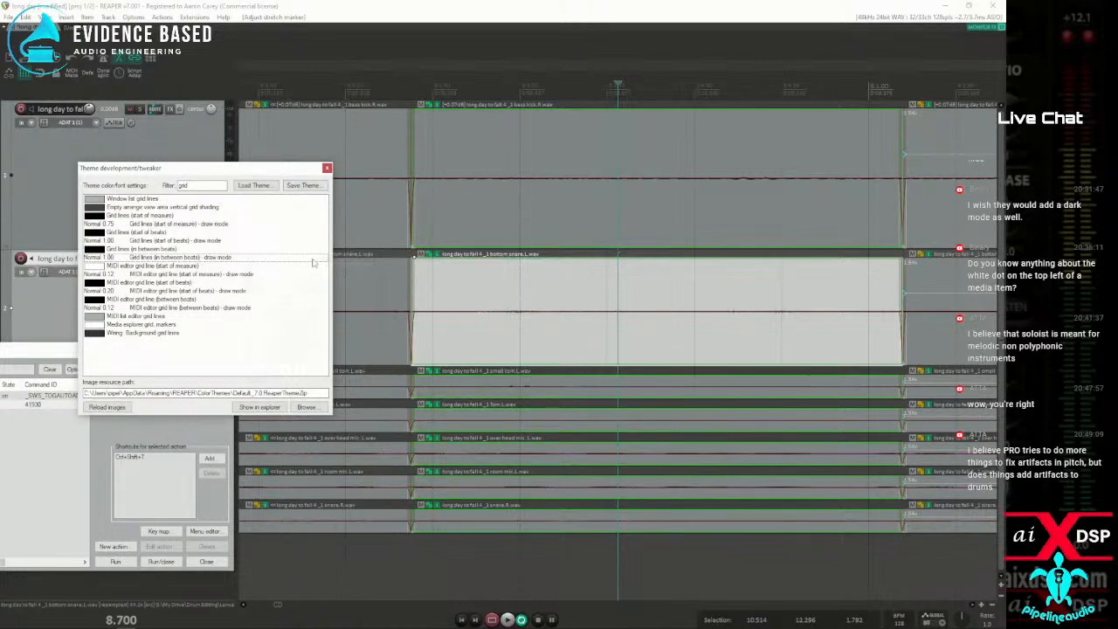
{"action": "scroll", "coordinate": [757, 183], "scroll_direction": "down", "scroll_amount": 5}
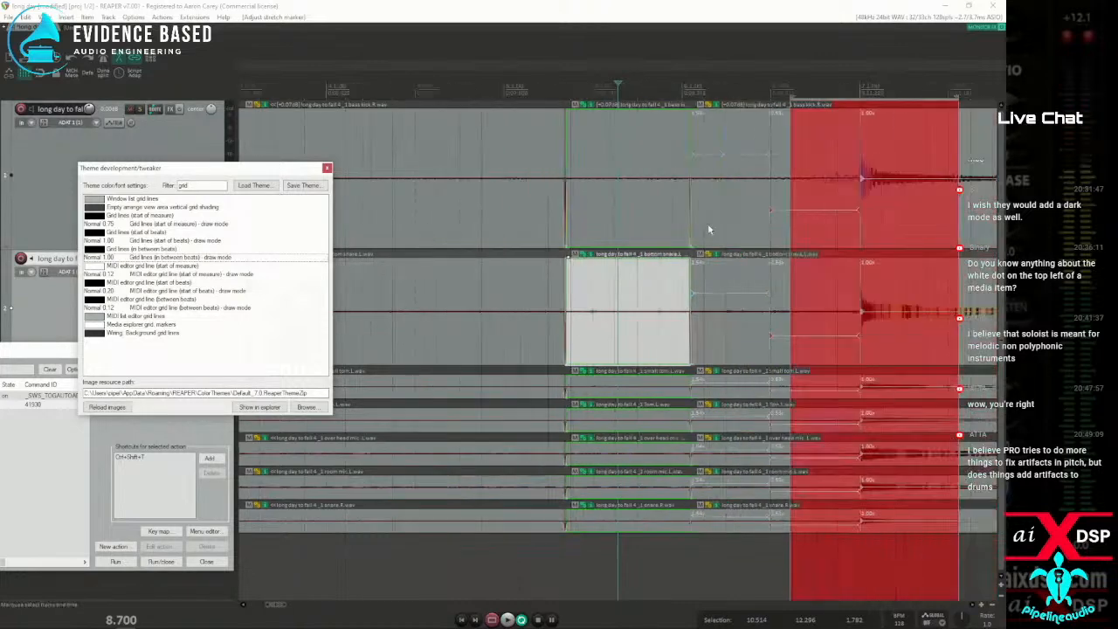
{"action": "scroll", "coordinate": [686, 222], "scroll_direction": "down", "scroll_amount": 3}
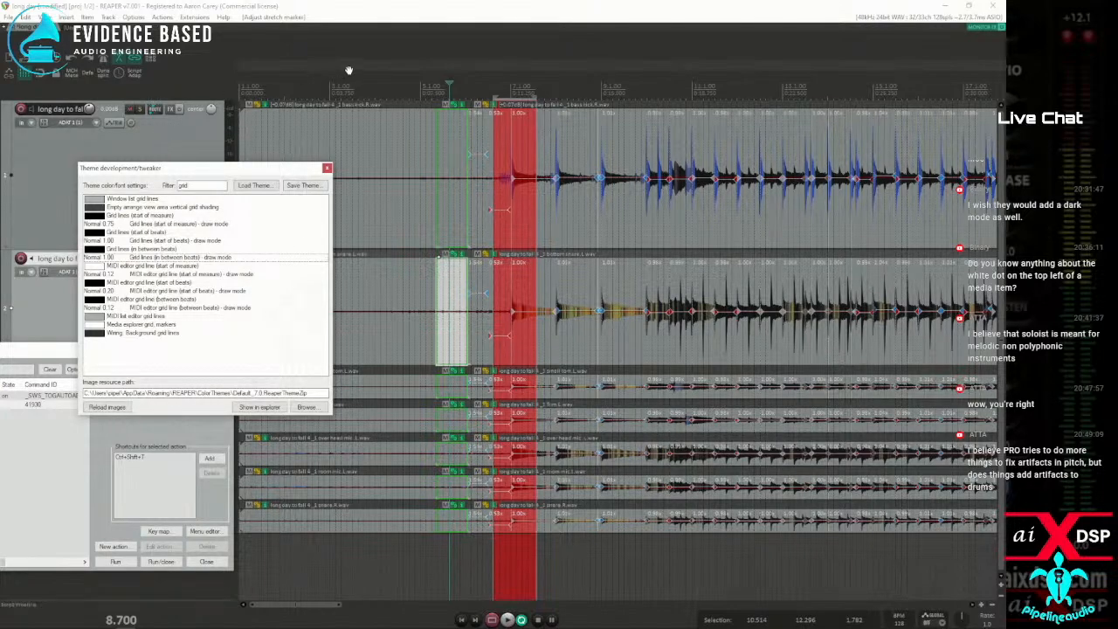
Reload the Default theme and make a time selection from 10.367 to 13.435
{"action": "left_click", "coordinate": [134, 17]}
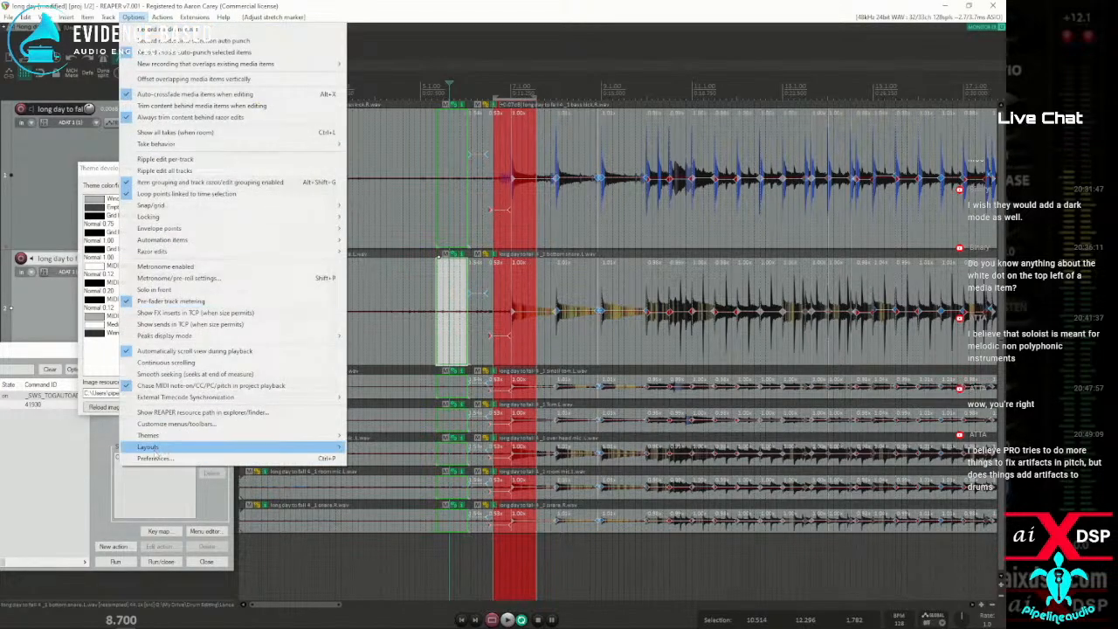
{"action": "mouse_move", "coordinate": [157, 435]}
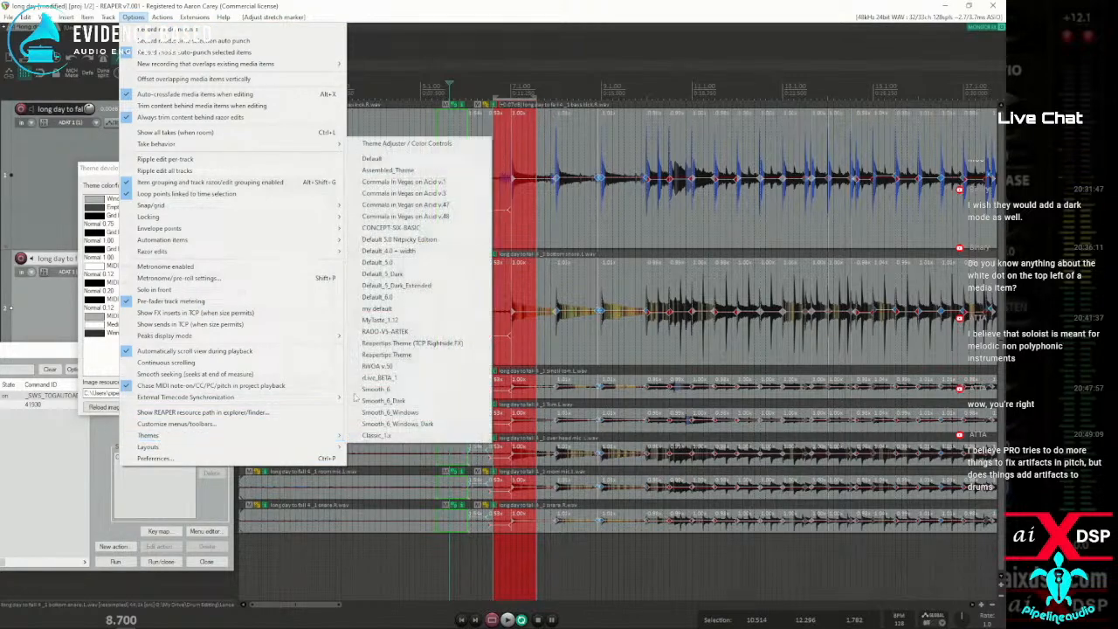
{"action": "left_click", "coordinate": [375, 158]}
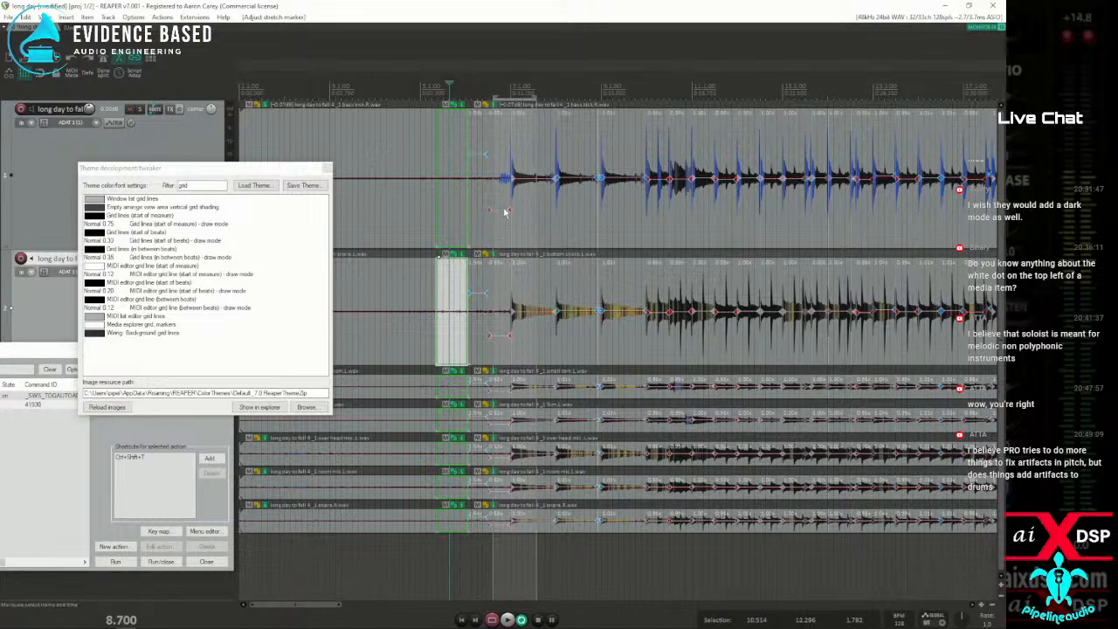
{"action": "scroll", "coordinate": [470, 227], "scroll_direction": "up", "scroll_amount": 4}
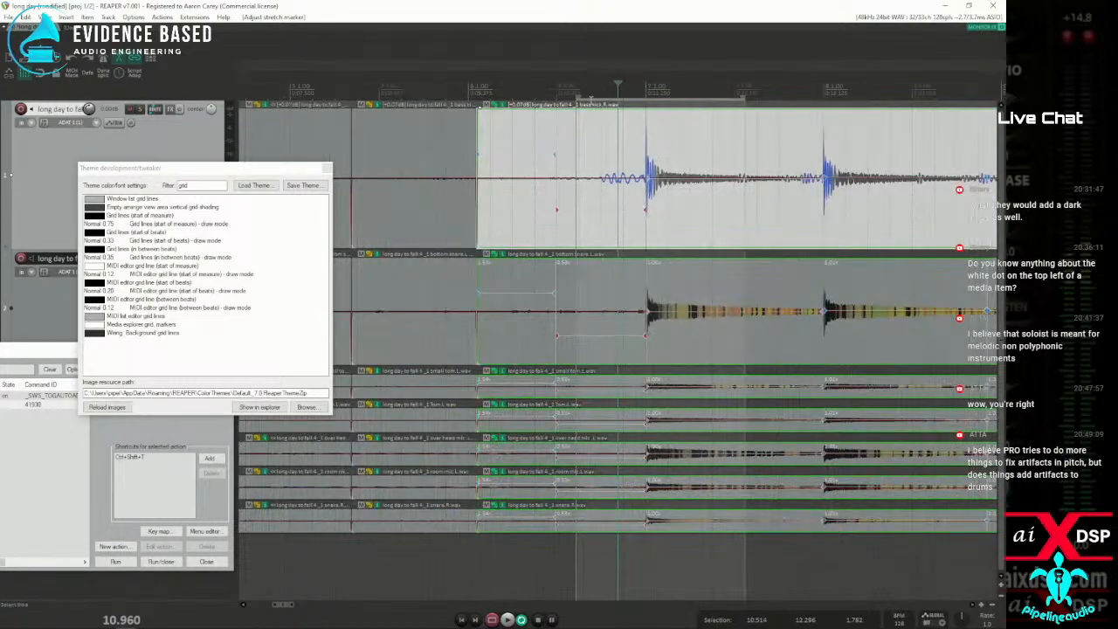
{"action": "left_click_drag", "start_coordinate": [562, 94], "coordinate": [854, 94]}
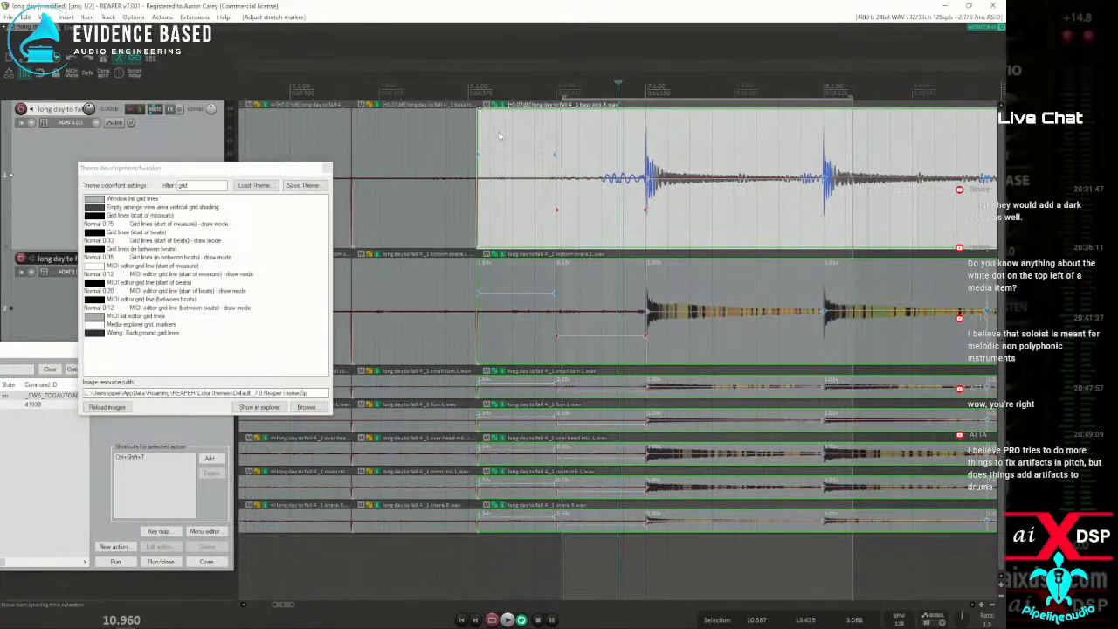
Set the Timeline background (in loop points) color to yellow, make a time selection from 10.892 to 13.955 and close the theme tweaker
{"action": "double_click", "coordinate": [199, 185]}
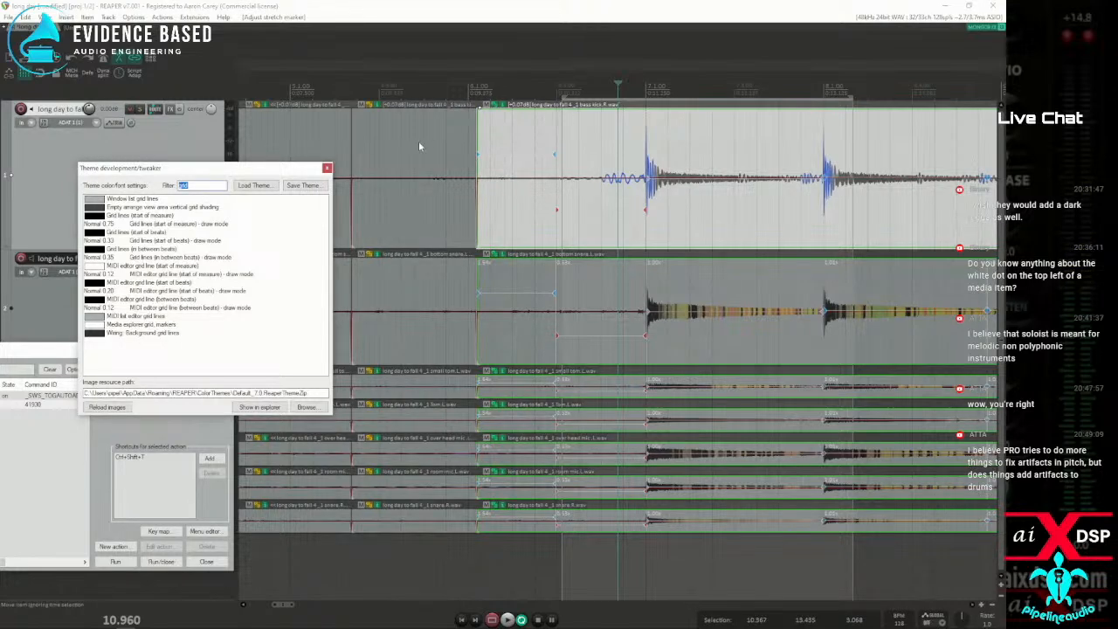
{"action": "type", "text": "loop"}
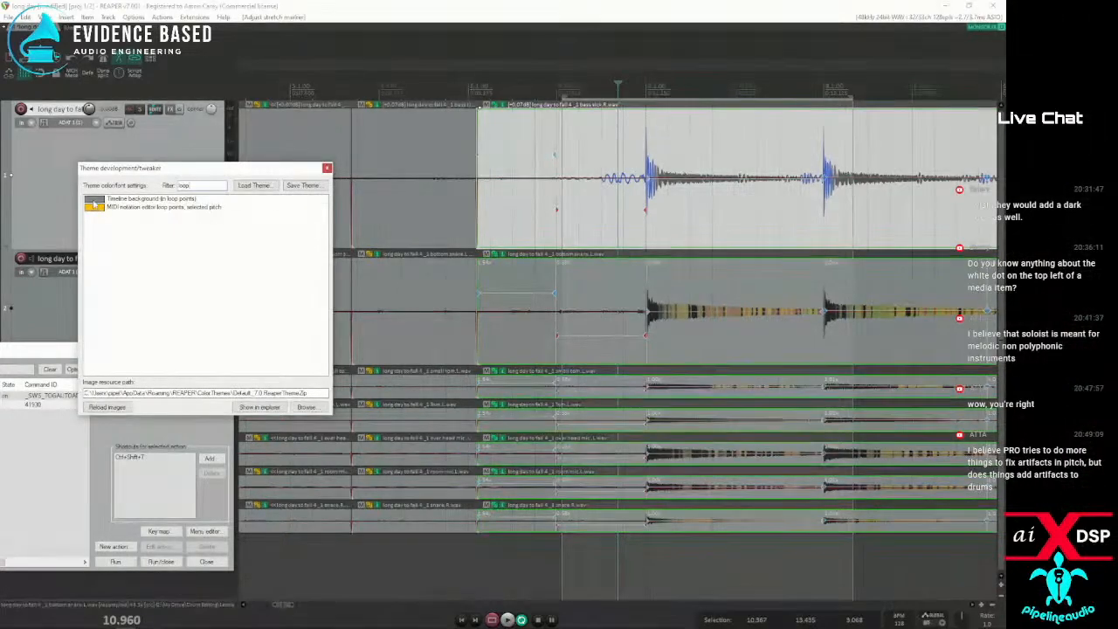
{"action": "left_click", "coordinate": [94, 205]}
{"action": "left_click", "coordinate": [391, 188]}
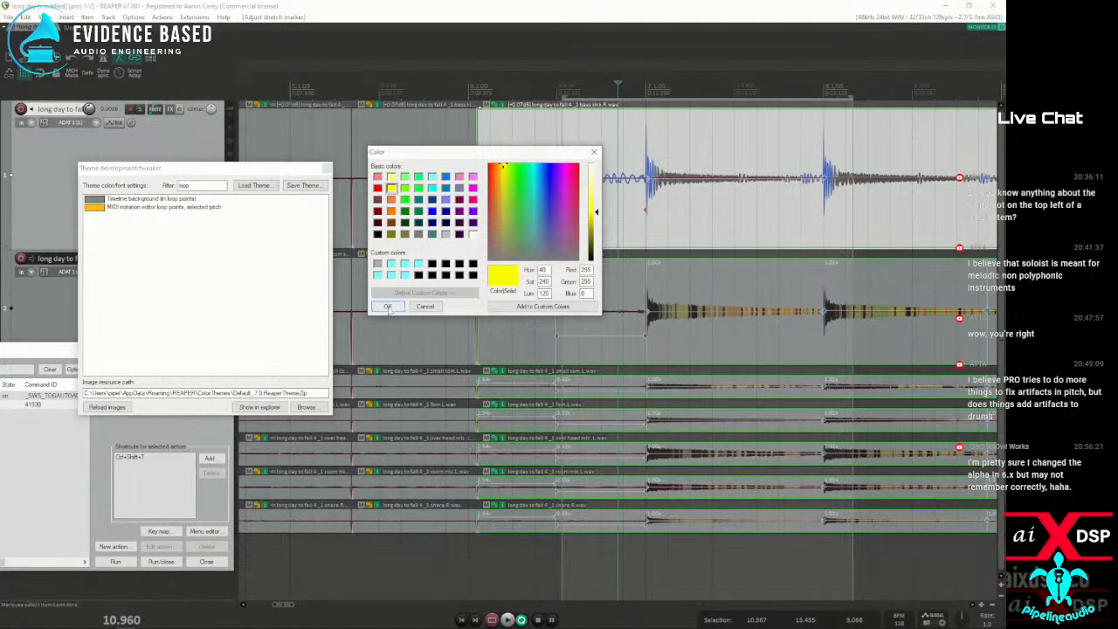
{"action": "left_click", "coordinate": [389, 308]}
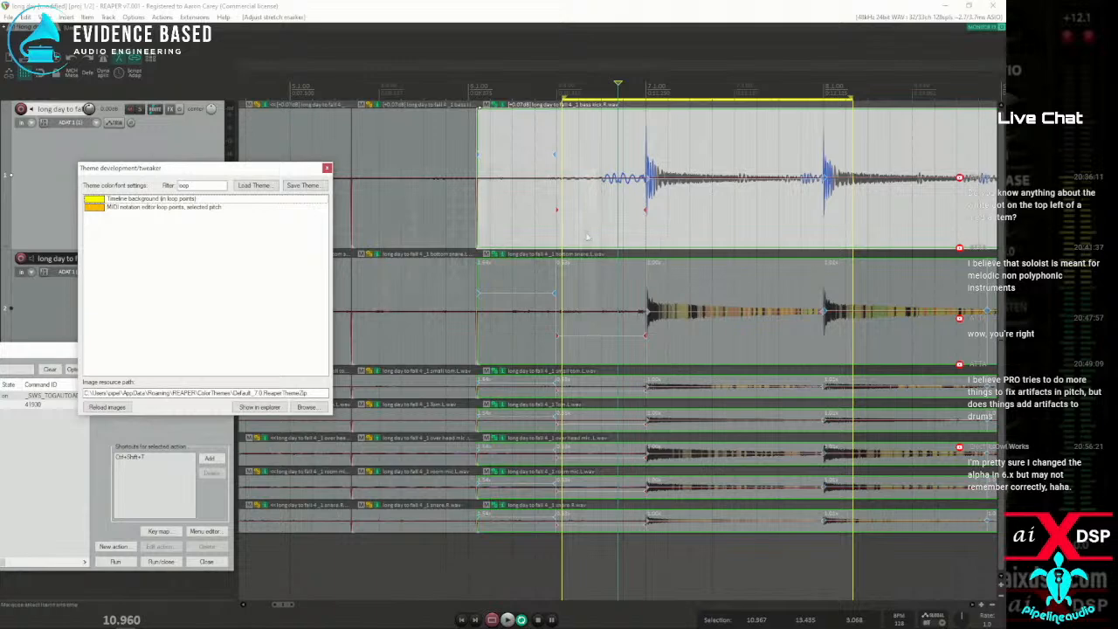
{"action": "left_click_drag", "start_coordinate": [614, 220], "coordinate": [902, 224]}
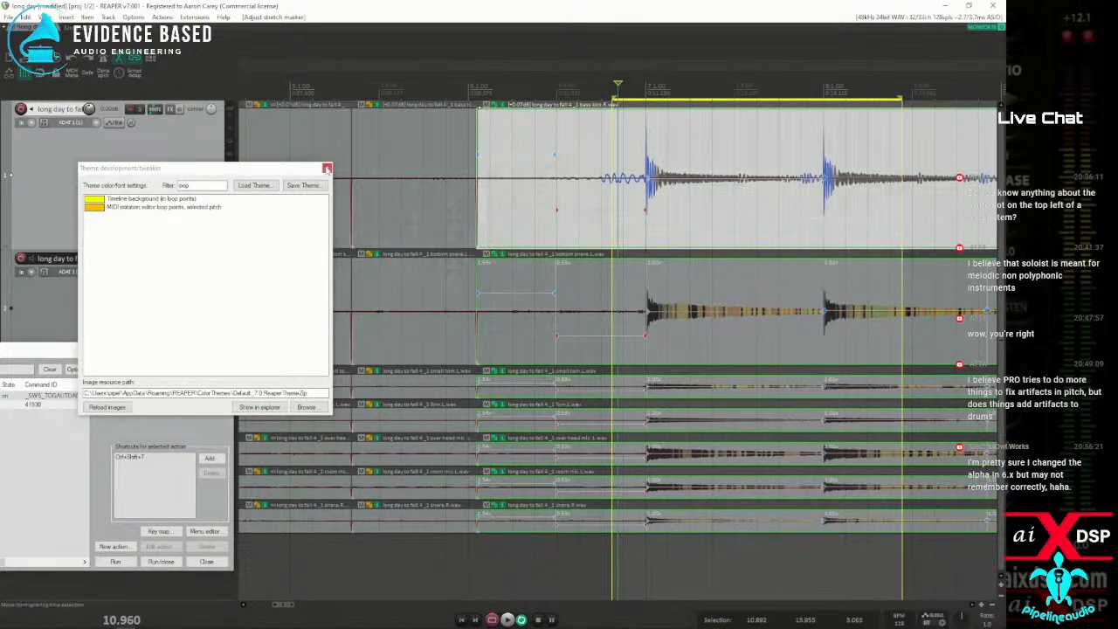
{"action": "left_click", "coordinate": [328, 167]}
Make a short time selection from 65.765 to 65.850 and examine the surrounding drum waveforms
{"action": "scroll", "coordinate": [328, 168], "scroll_direction": "down", "scroll_amount": 5}
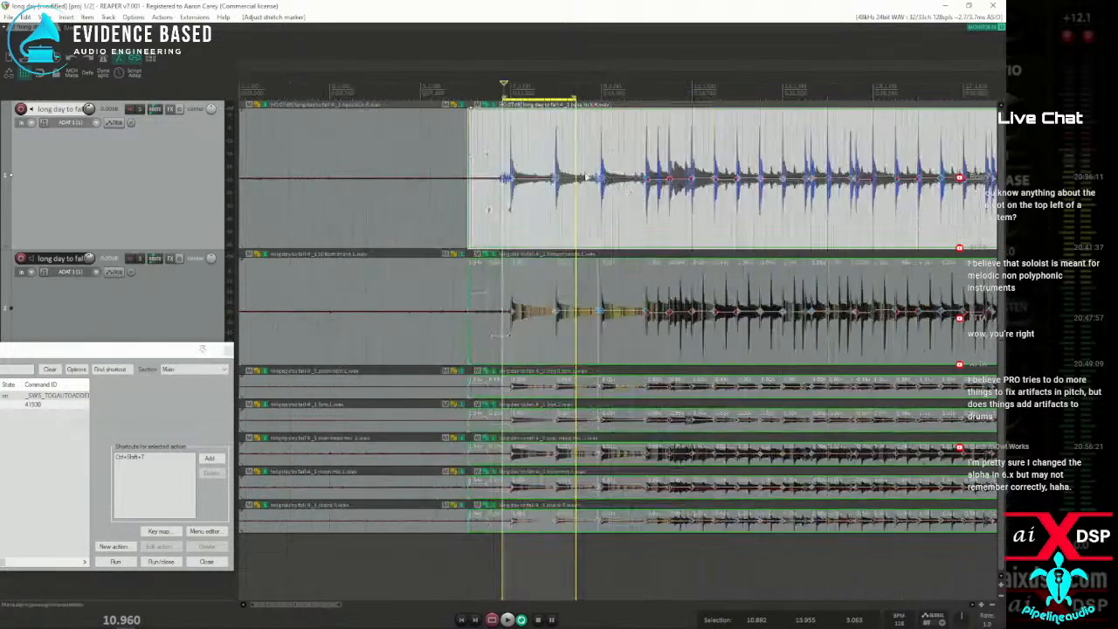
{"action": "left_click", "coordinate": [645, 249]}
{"action": "scroll", "coordinate": [644, 249], "scroll_direction": "up", "scroll_amount": 10}
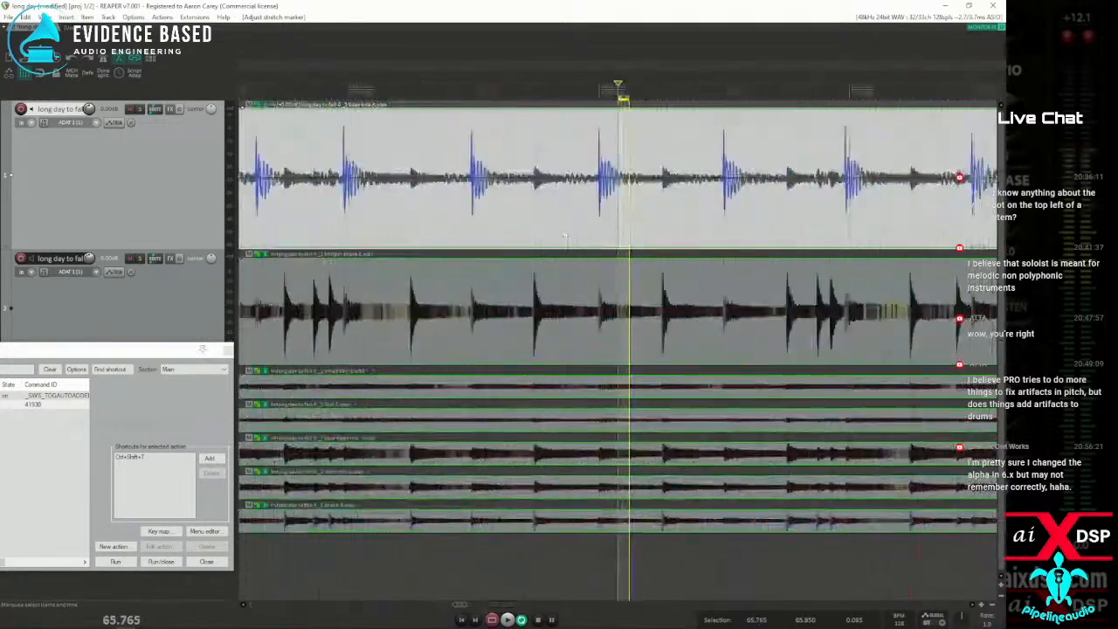
{"action": "scroll", "coordinate": [515, 246], "scroll_direction": "down", "scroll_amount": 6}
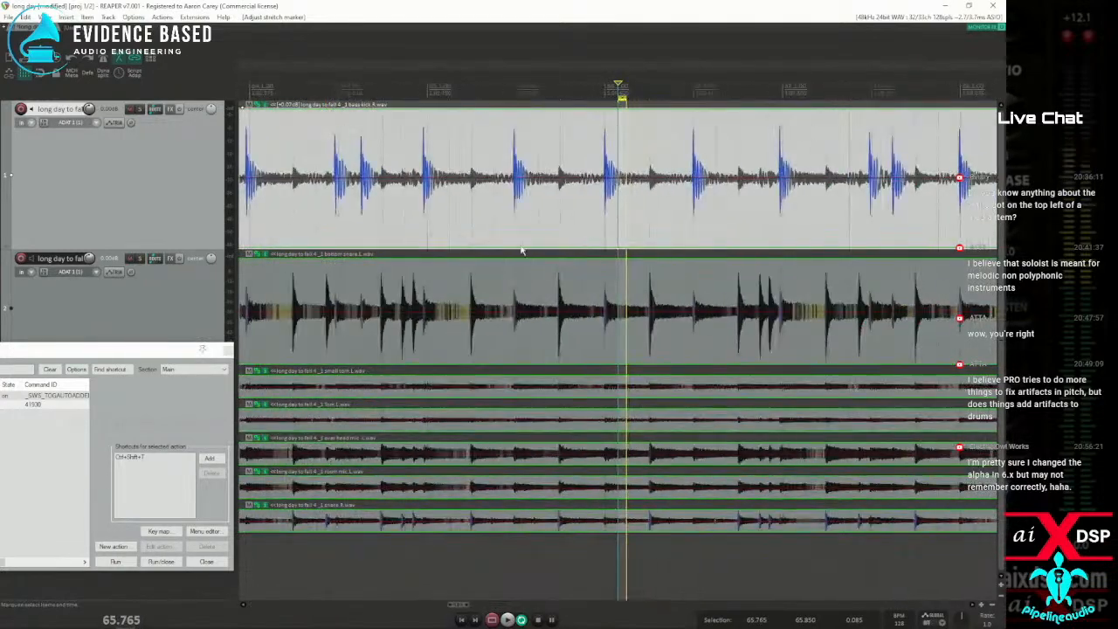
Make a time selection from 66.110 to 72.496 and open Dynamic split for the bass kick item
{"action": "left_click_drag", "start_coordinate": [635, 224], "coordinate": [940, 225]}
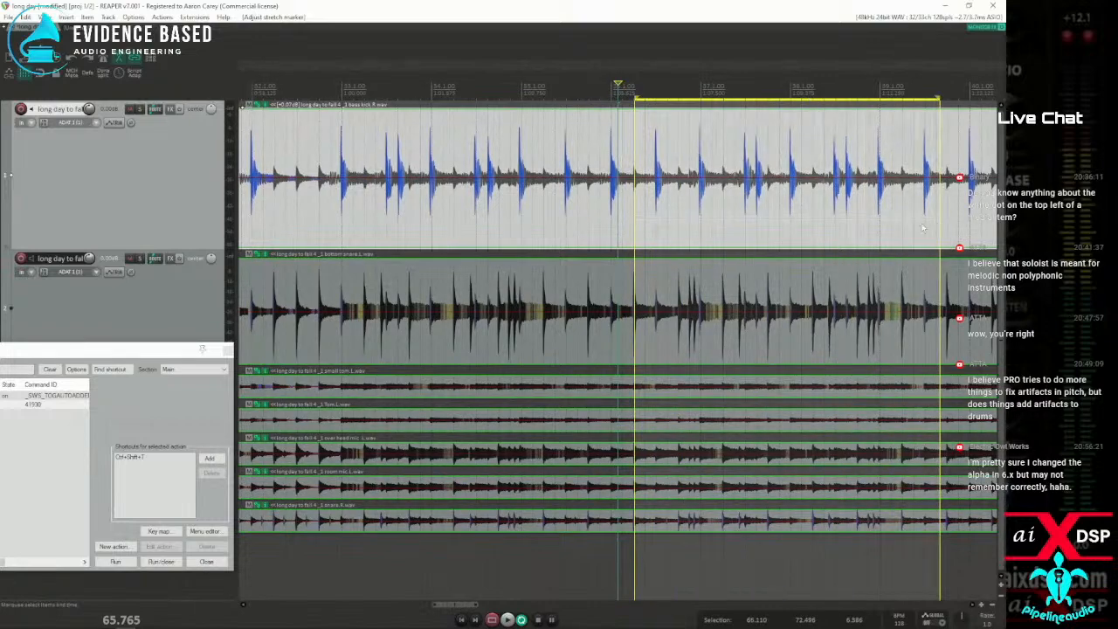
{"action": "left_click", "coordinate": [88, 18]}
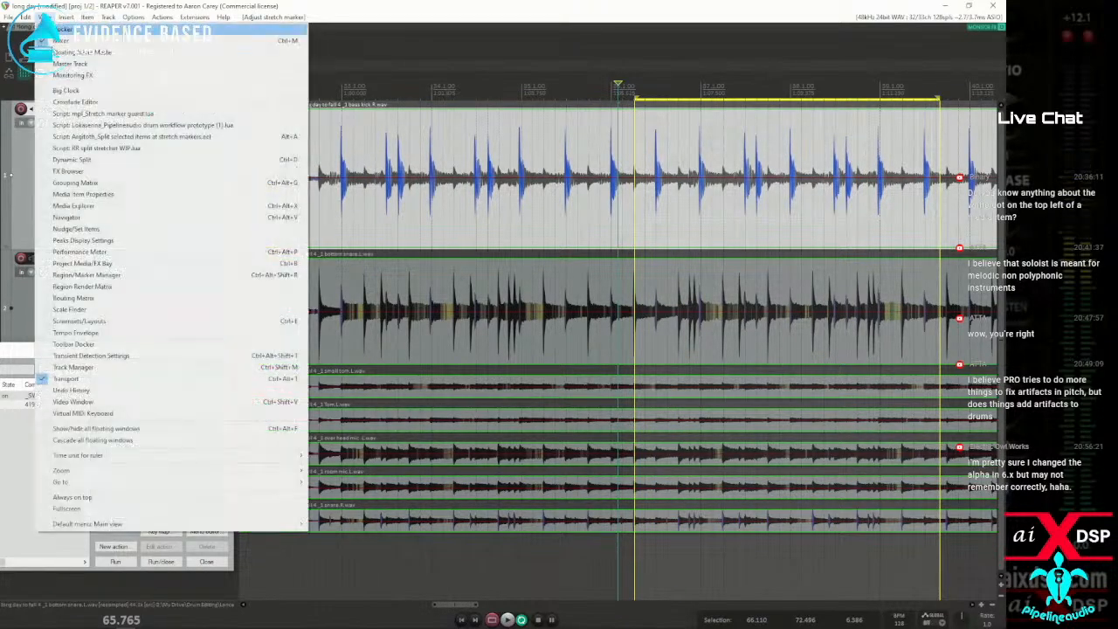
{"action": "left_click", "coordinate": [72, 157]}
{"action": "left_click_drag", "start_coordinate": [229, 80], "coordinate": [428, 116]}
{"action": "left_click", "coordinate": [689, 229]}
{"action": "scroll", "coordinate": [690, 229], "scroll_direction": "up", "scroll_amount": 2}
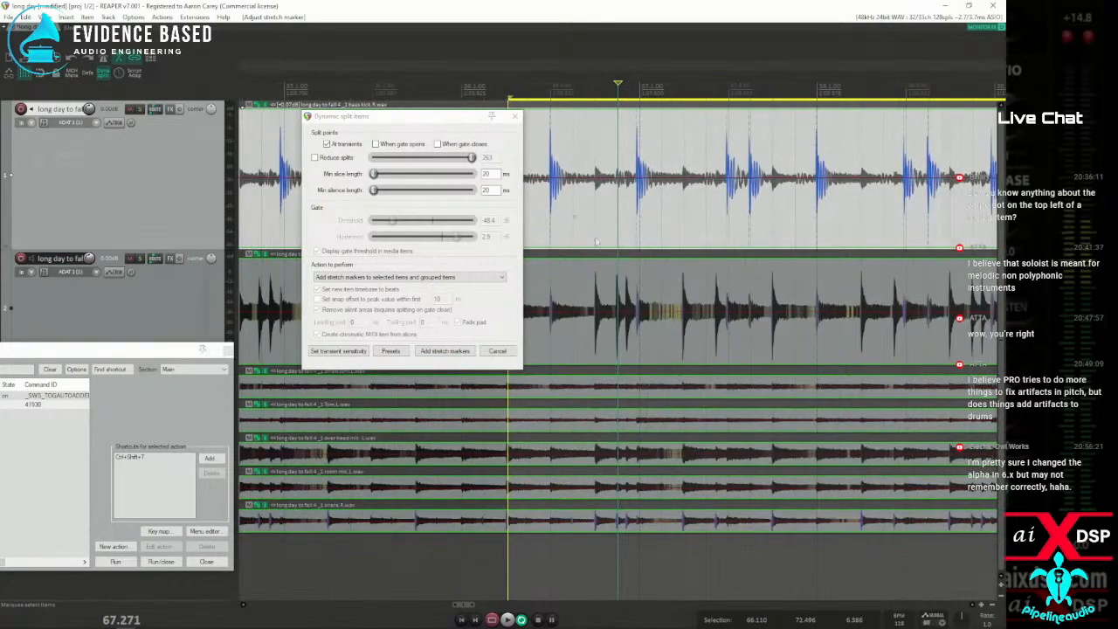
Select the bass kick and bottom snare items, add stretch markers at their transients, and undo the markers
{"action": "left_click_drag", "start_coordinate": [574, 219], "coordinate": [711, 334]}
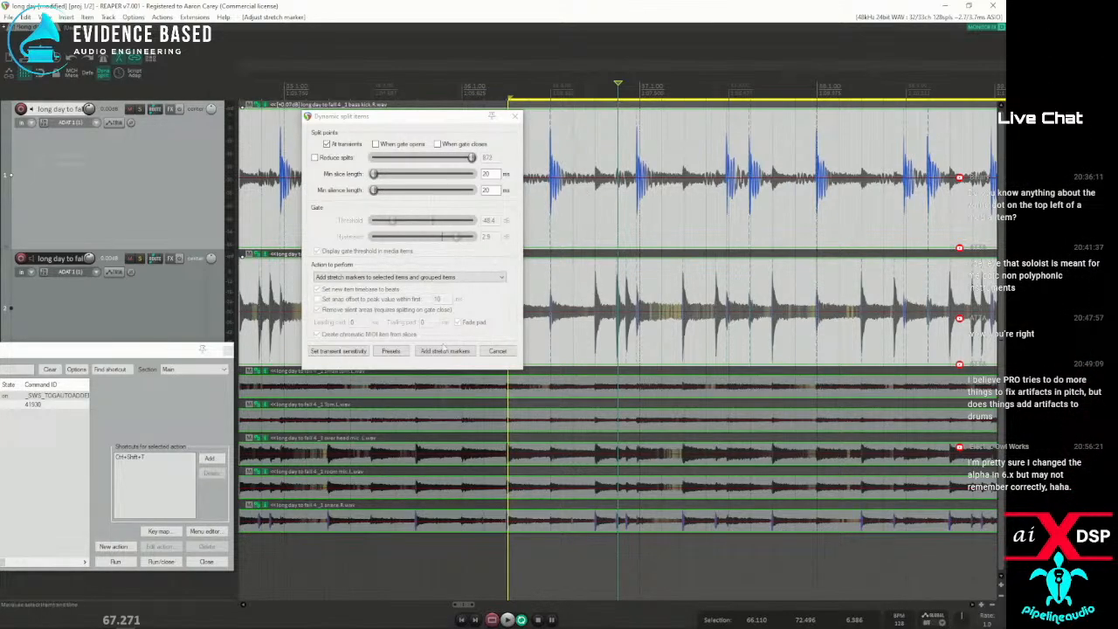
{"action": "left_click", "coordinate": [447, 351]}
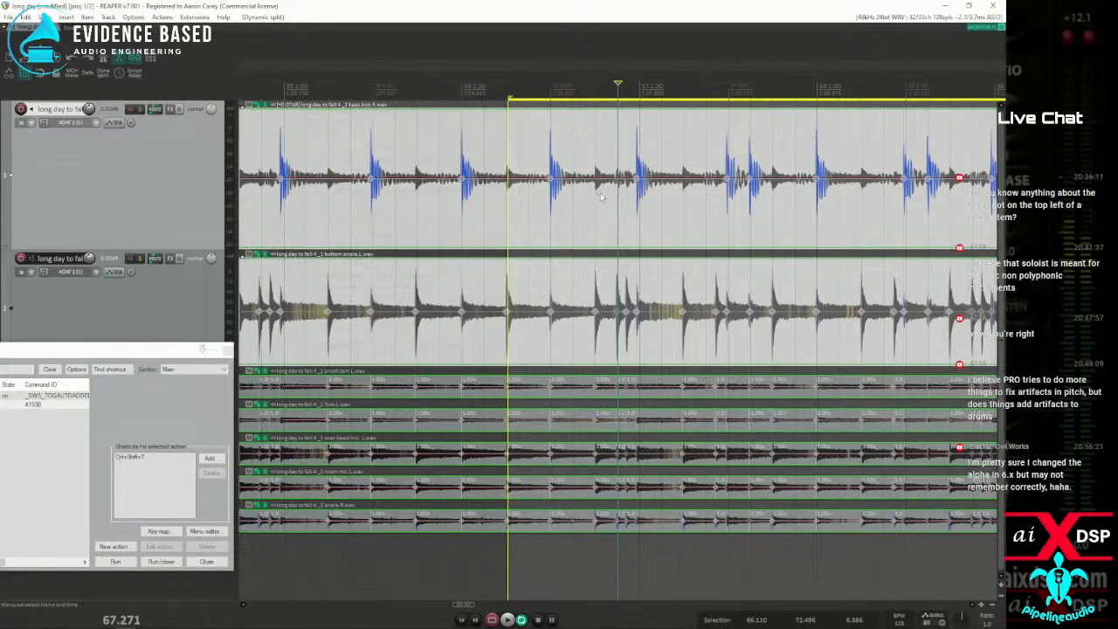
{"action": "key", "text": "ctrl+z"}
Select the items on all drum tracks and group them
{"action": "scroll", "coordinate": [601, 194], "scroll_direction": "down", "scroll_amount": 10}
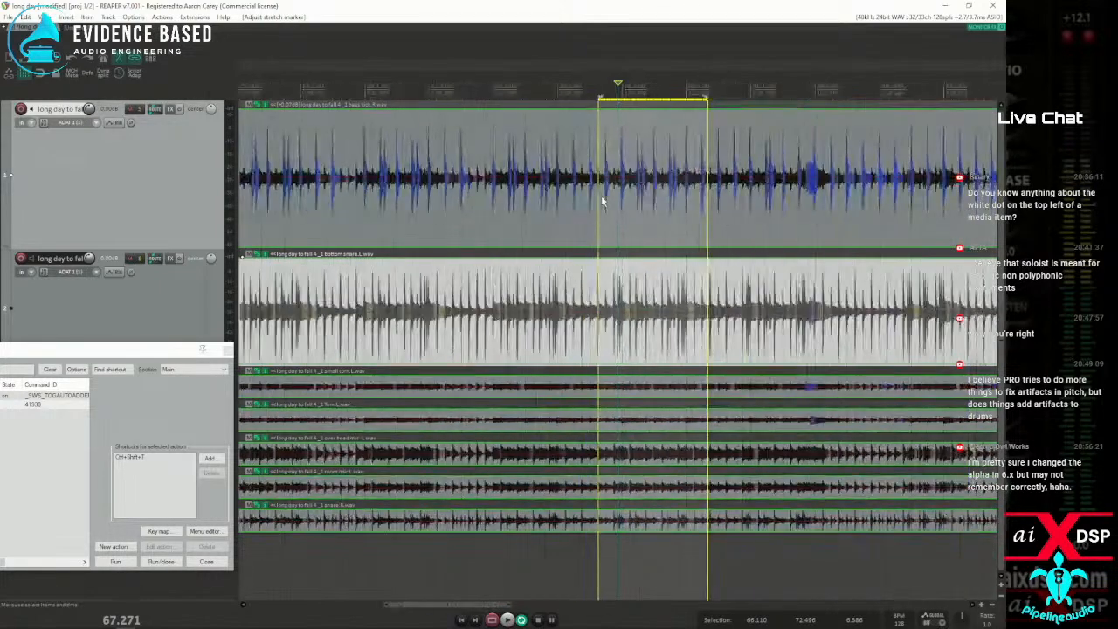
{"action": "left_click_drag", "start_coordinate": [517, 171], "coordinate": [718, 537]}
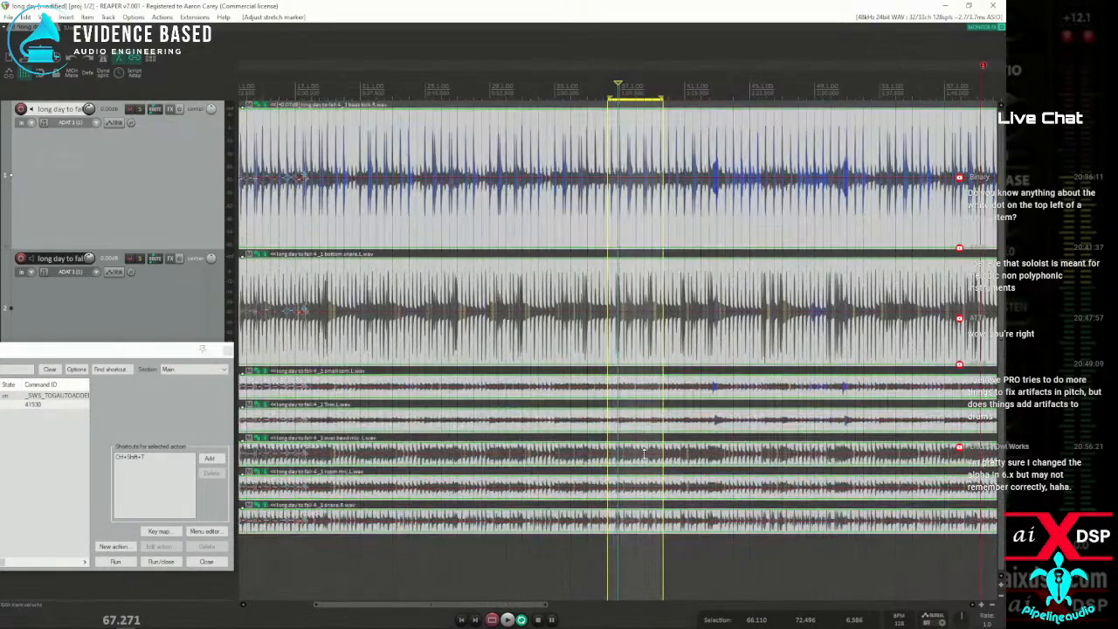
{"action": "key", "text": "ctrl+g"}
Run Dynamic split on all grouped drum items to add stretch markers at transients, and undo the markers
{"action": "scroll", "coordinate": [635, 218], "scroll_direction": "up", "scroll_amount": 5}
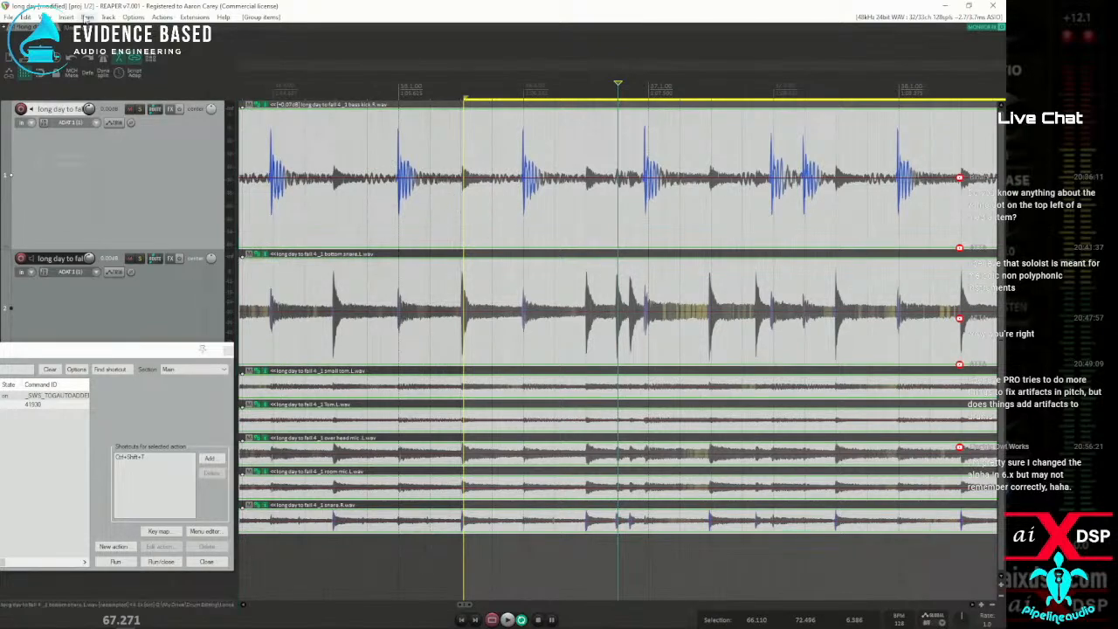
{"action": "left_click", "coordinate": [44, 17]}
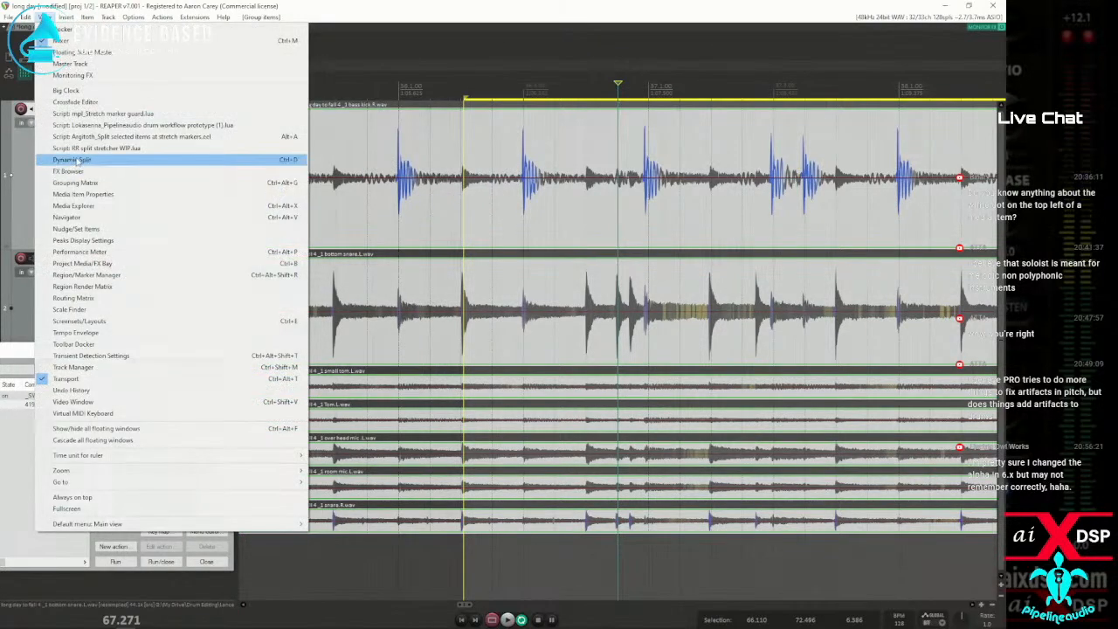
{"action": "left_click", "coordinate": [76, 159]}
{"action": "left_click_drag", "start_coordinate": [439, 127], "coordinate": [236, 126]}
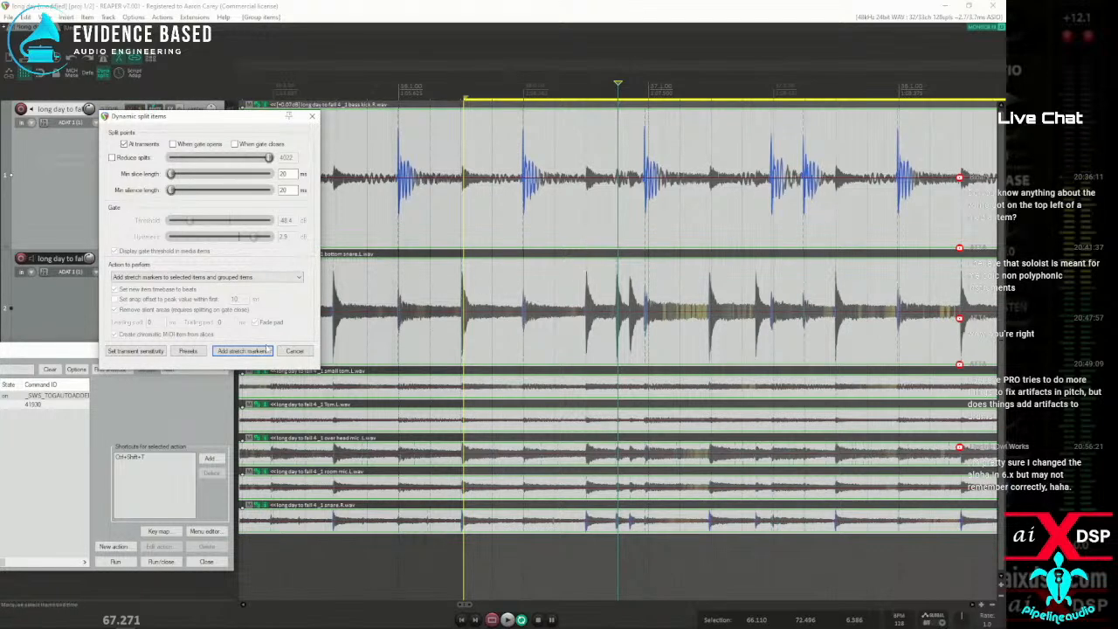
{"action": "left_click_drag", "start_coordinate": [518, 168], "coordinate": [668, 526]}
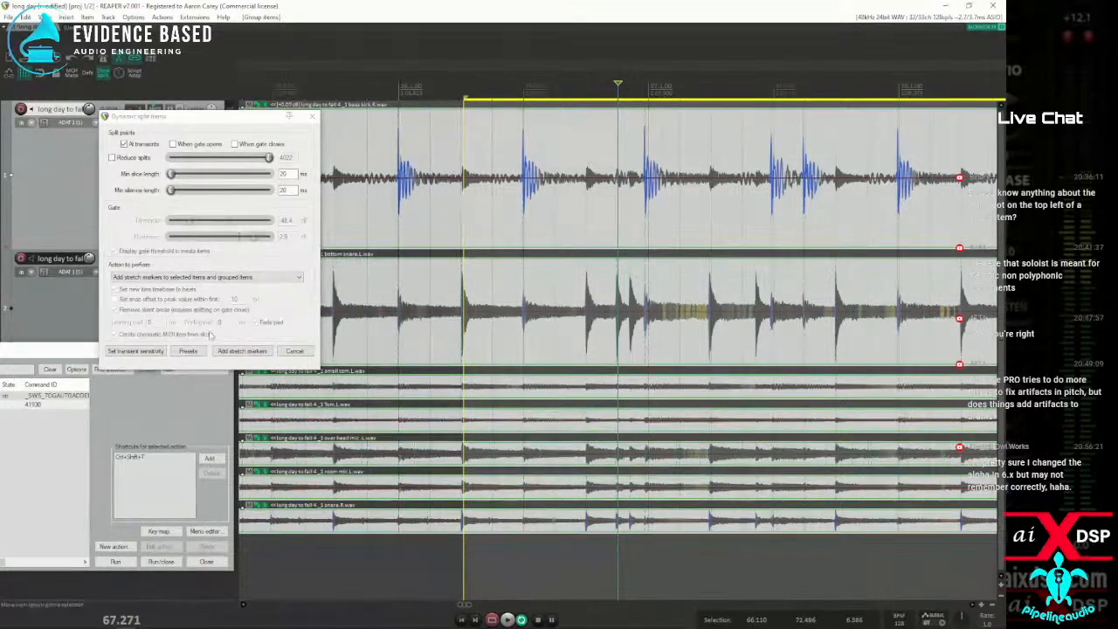
{"action": "left_click", "coordinate": [242, 351]}
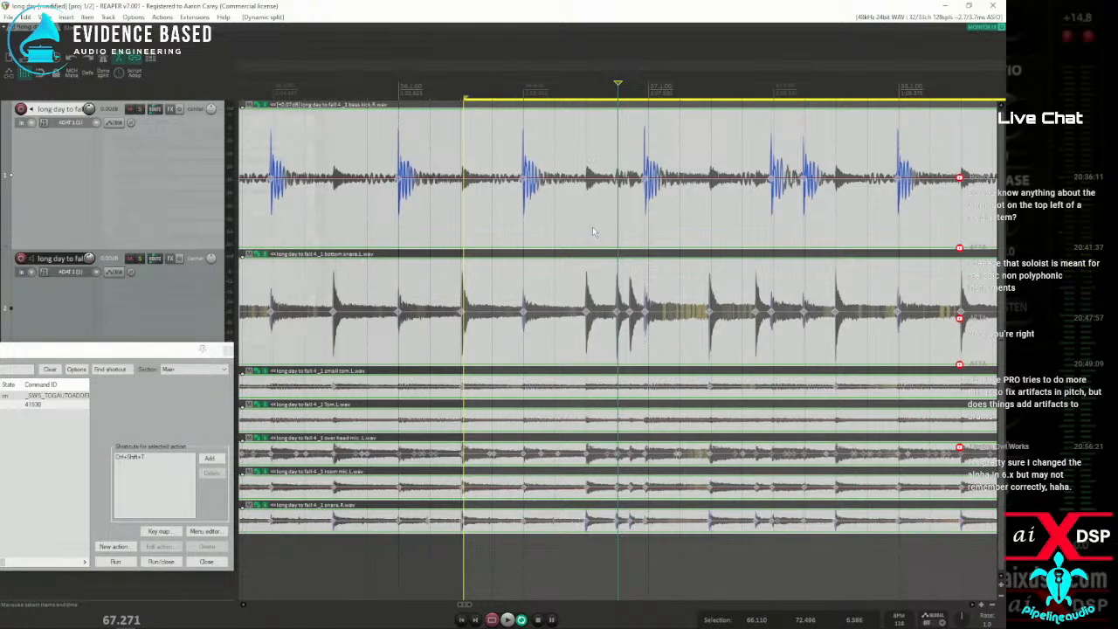
{"action": "key", "text": "ctrl+z"}
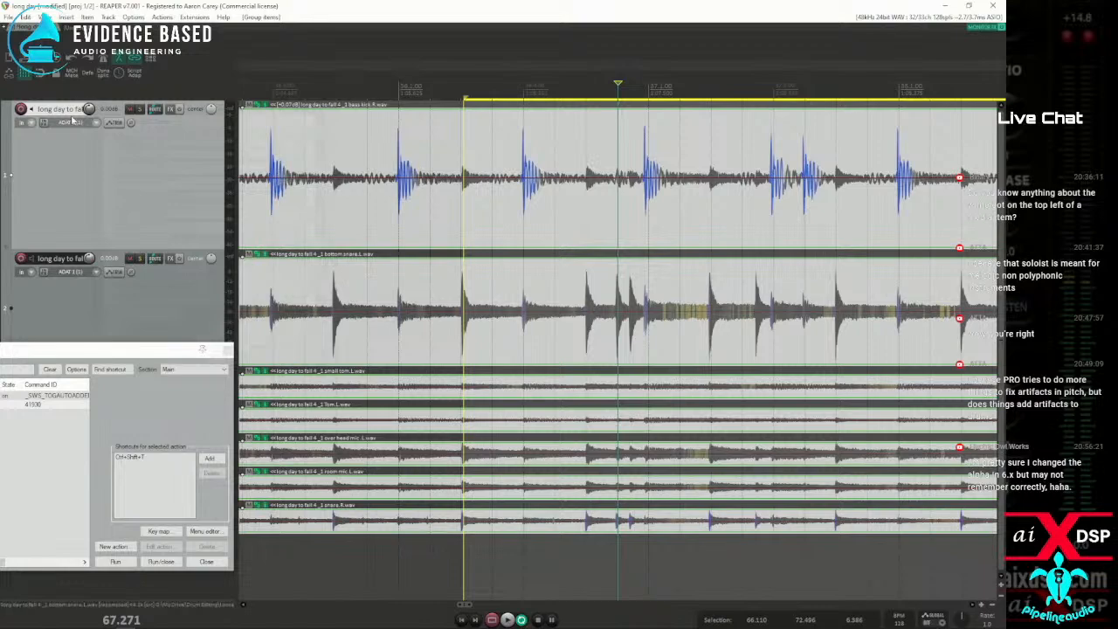
Try ungrouping the drum items and undo the ungrouping
{"action": "scroll", "coordinate": [470, 178], "scroll_direction": "down", "scroll_amount": 7}
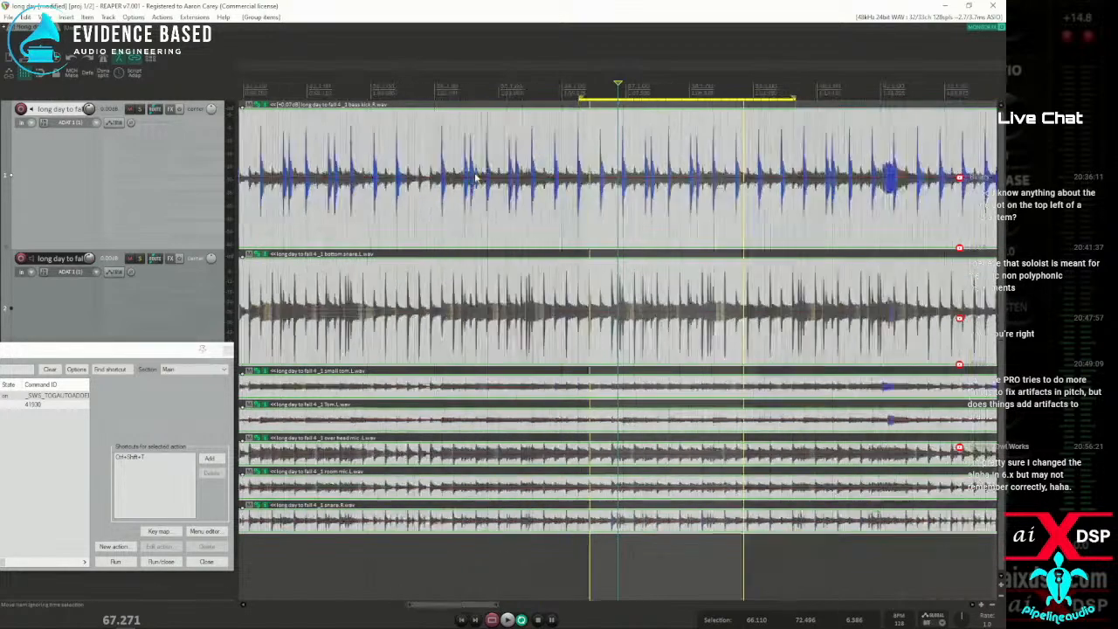
{"action": "key", "text": "u"}
{"action": "key", "text": "ctrl+z"}
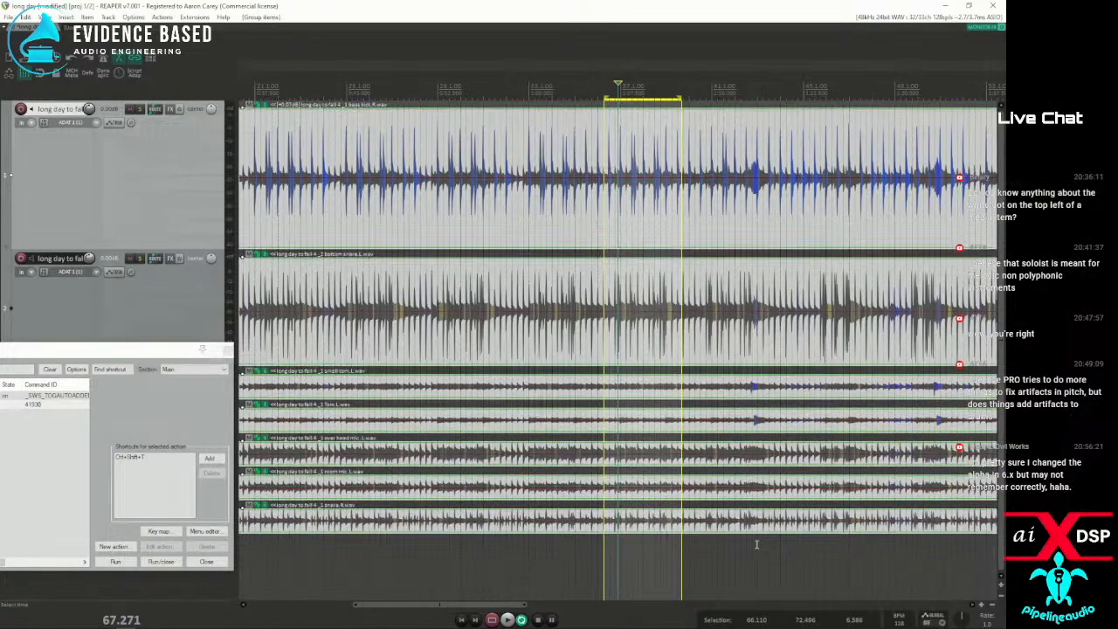
{"action": "scroll", "coordinate": [526, 253], "scroll_direction": "up", "scroll_amount": 9}
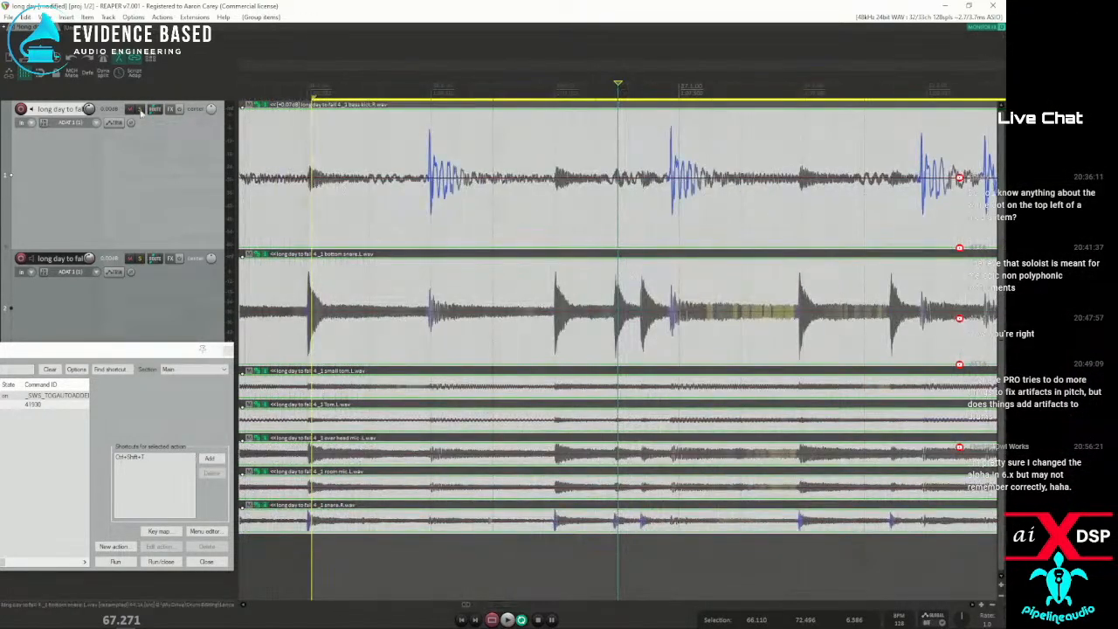
Use Dynamic split with only the bottom snare item selected to add stretch markers across the group, and undo them
{"action": "key", "text": "d"}
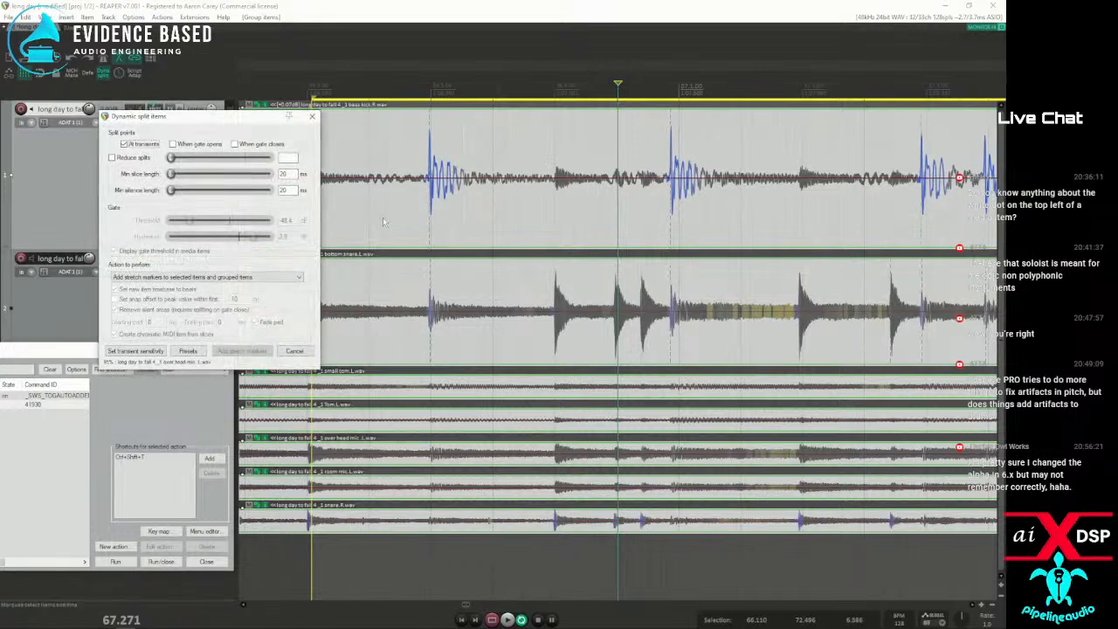
{"action": "left_click_drag", "start_coordinate": [216, 116], "coordinate": [390, 110]}
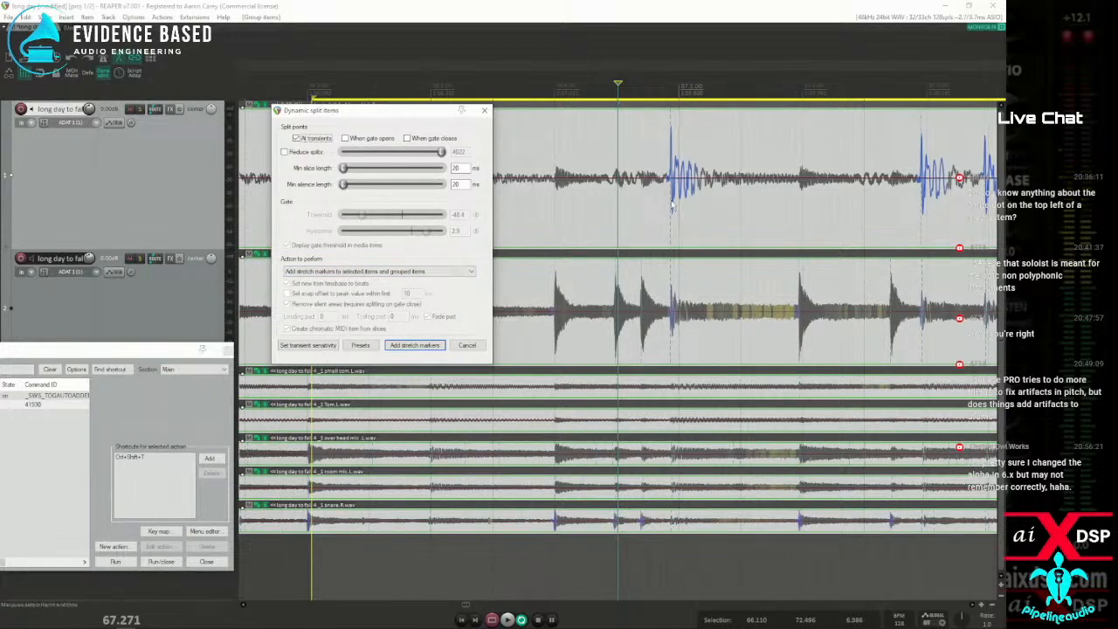
{"action": "left_click", "coordinate": [609, 235]}
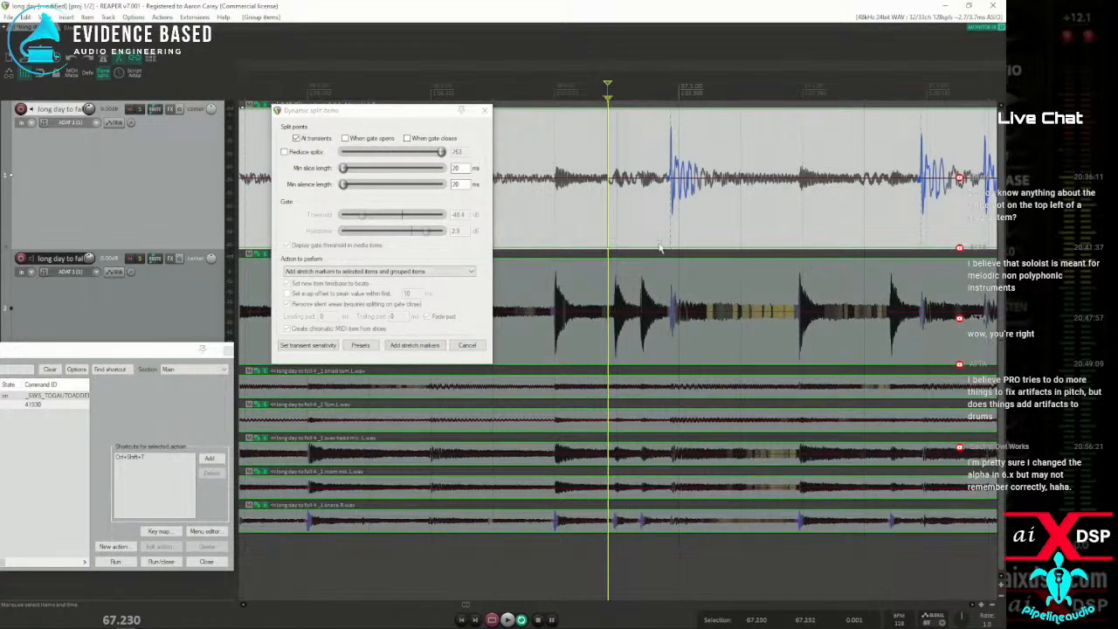
{"action": "left_click", "coordinate": [639, 279]}
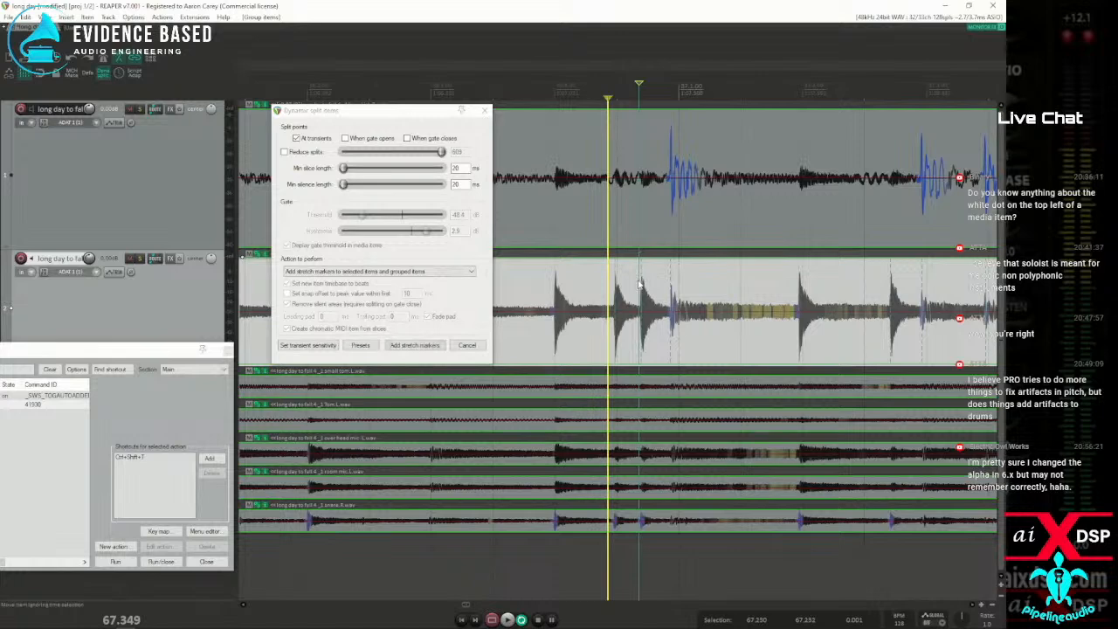
{"action": "left_click", "coordinate": [413, 346]}
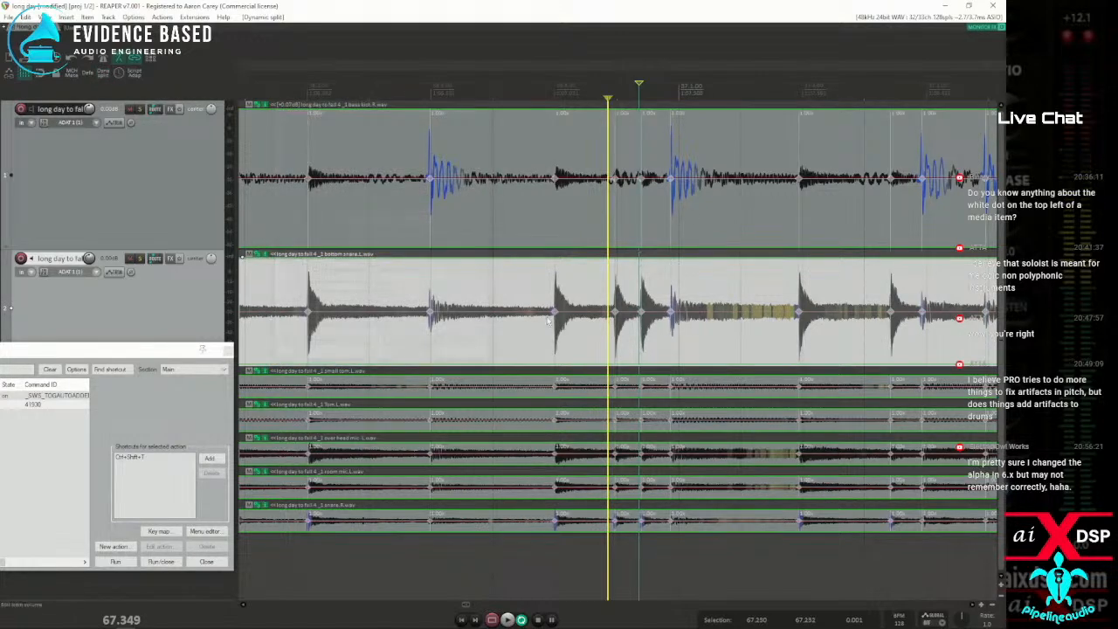
{"action": "key", "text": "ctrl+z"}
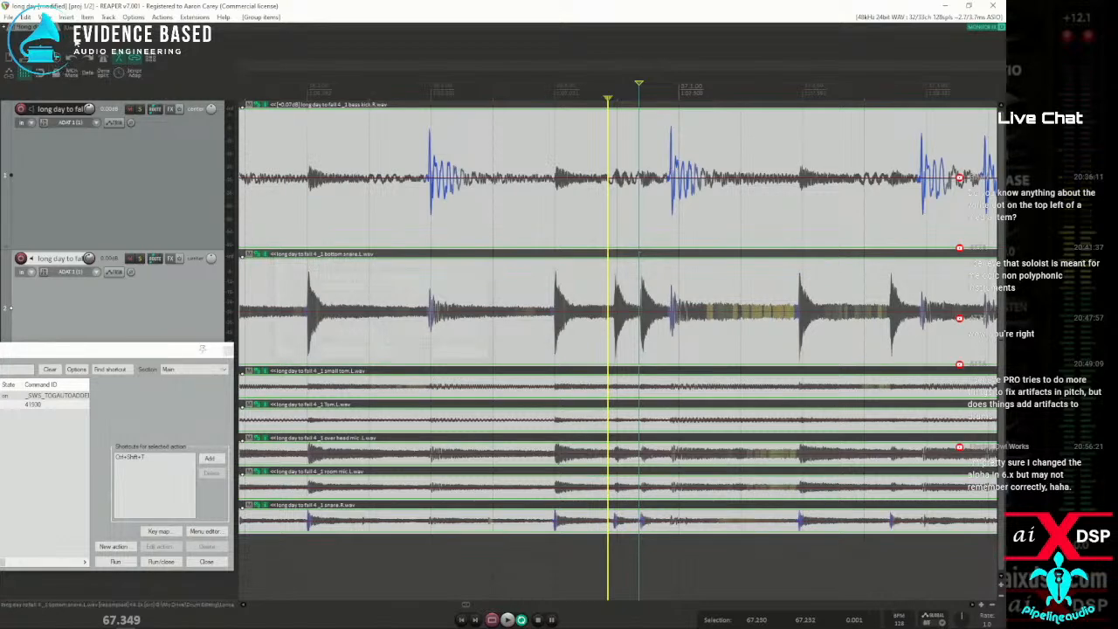
Add stretch markers at transients with all drum items selected, using a minimum slice and silence length of 20 ms
{"action": "key", "text": "d"}
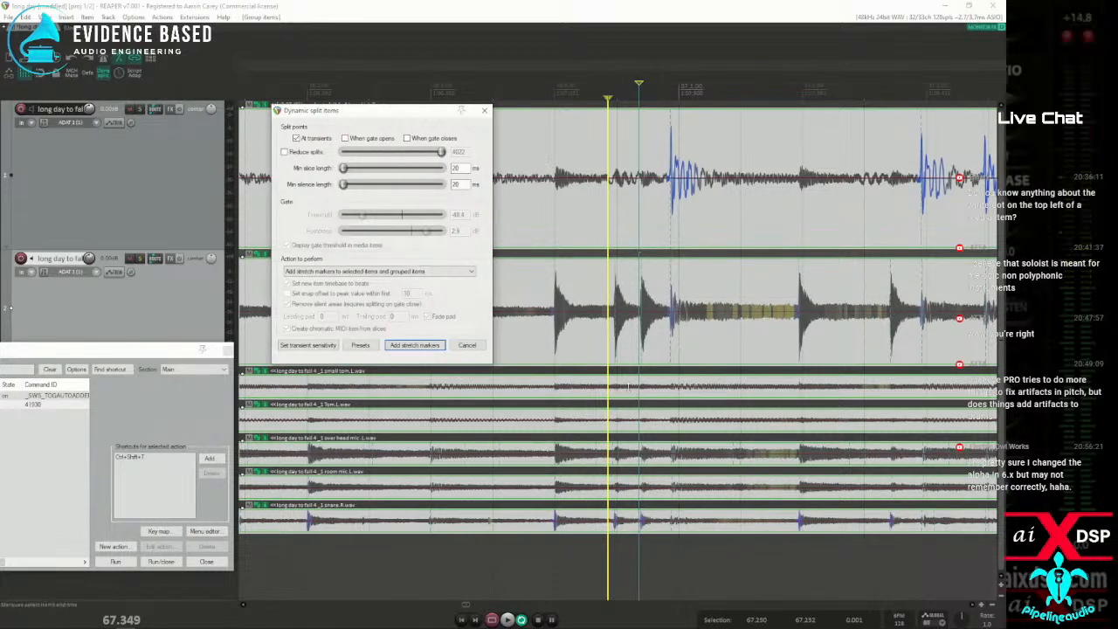
{"action": "left_click", "coordinate": [412, 346]}
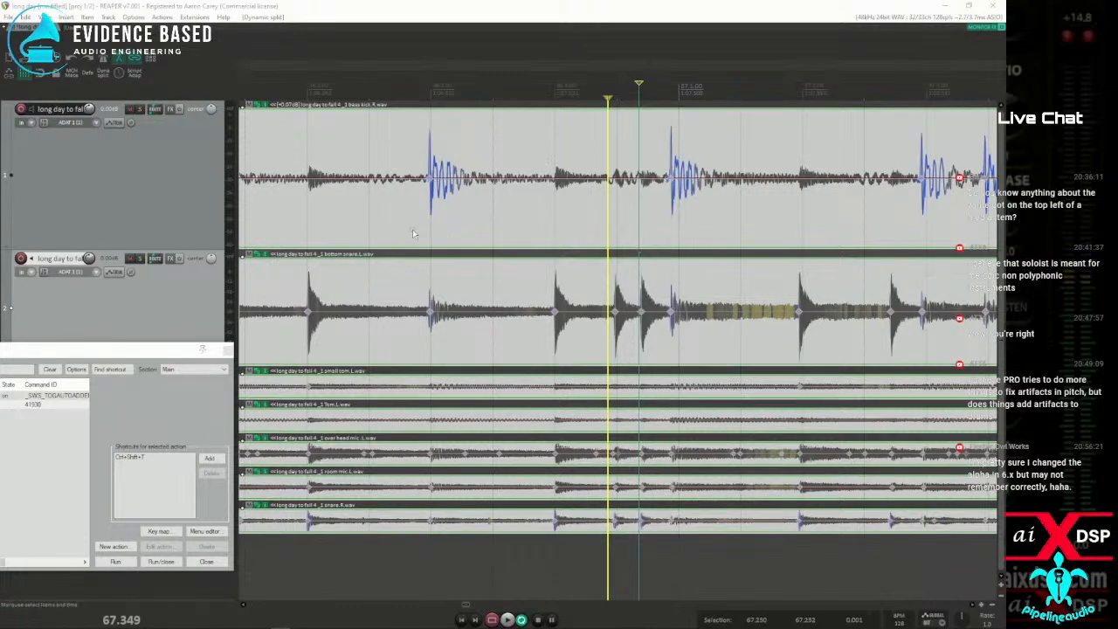
{"action": "scroll", "coordinate": [485, 270], "scroll_direction": "down", "scroll_amount": 5}
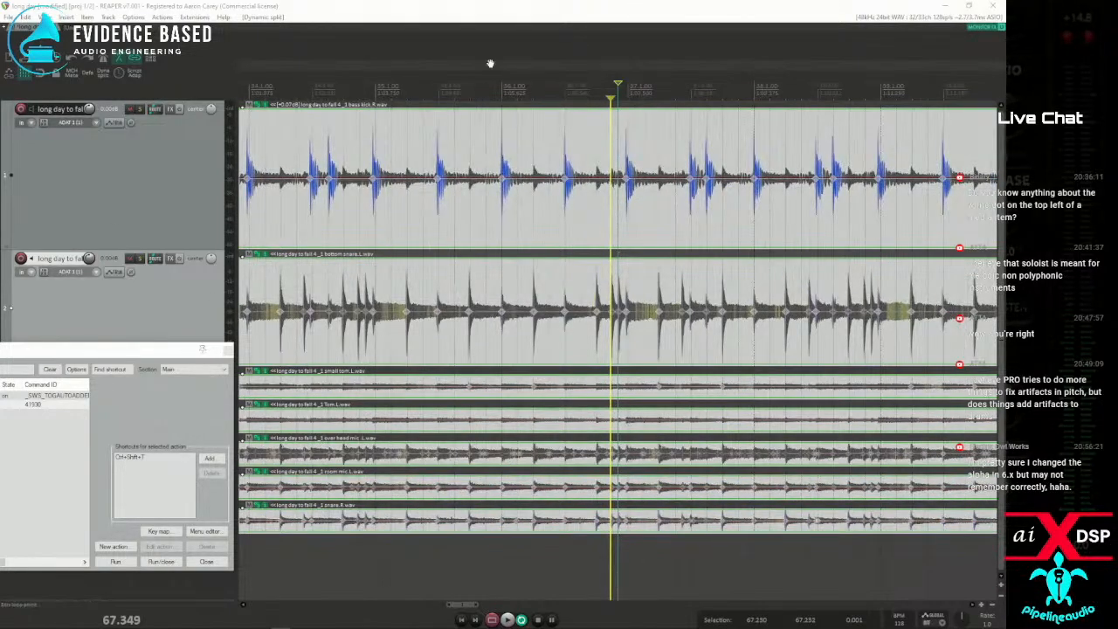
In Dynamic split, set min slice length to 484 ms and min silence length to 311 ms, keeping "Add stretch markers to selected items and grouped items"
{"action": "key", "text": "d"}
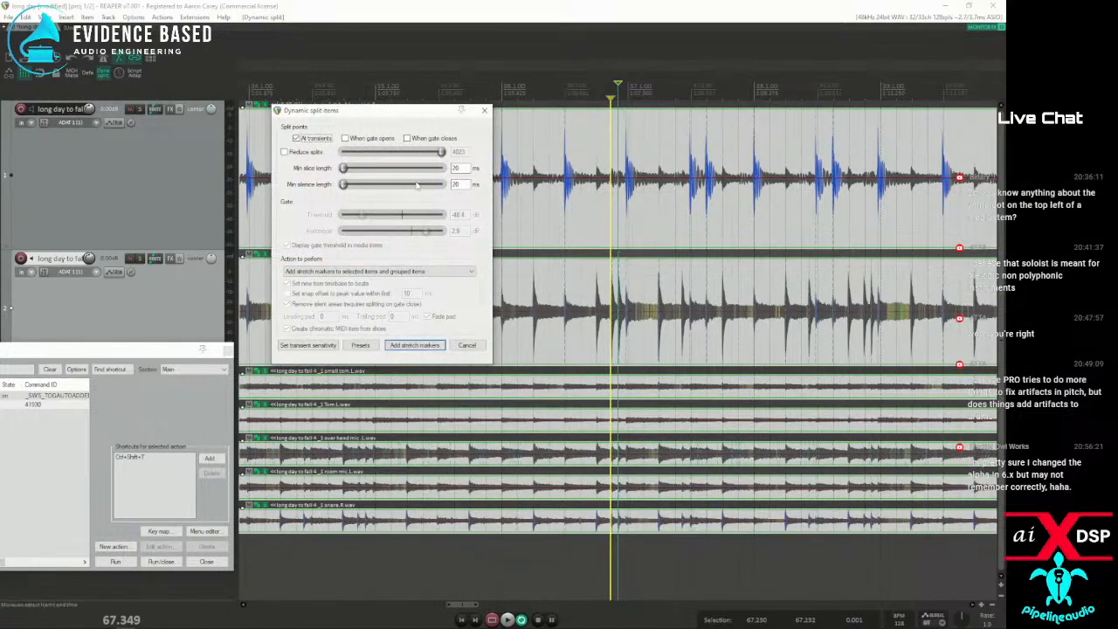
{"action": "left_click_drag", "start_coordinate": [343, 170], "coordinate": [392, 186]}
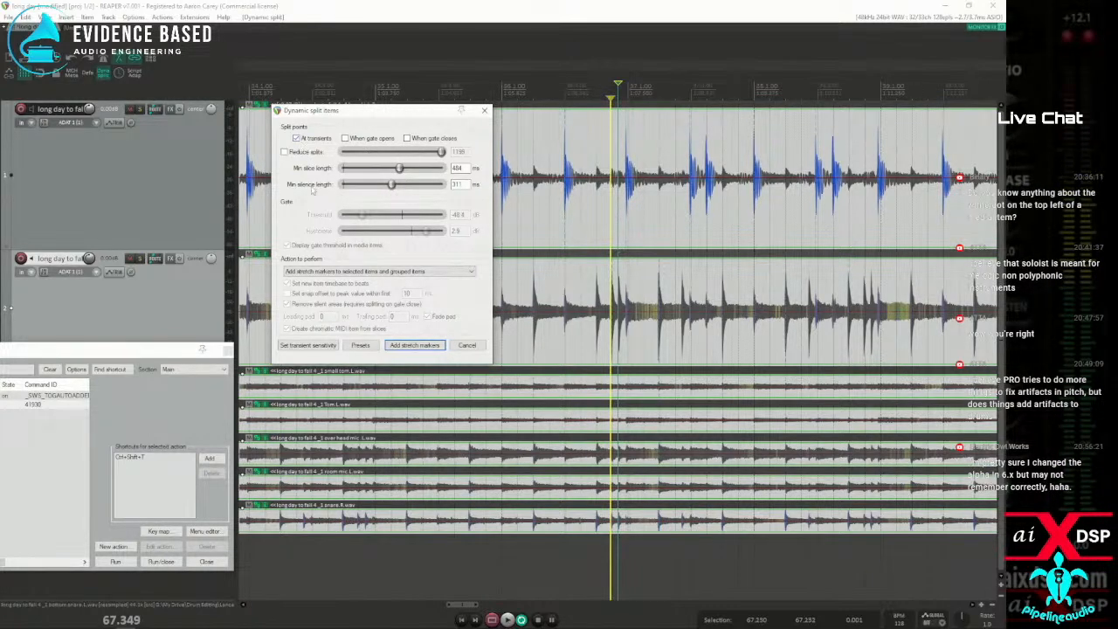
{"action": "left_click", "coordinate": [343, 271]}
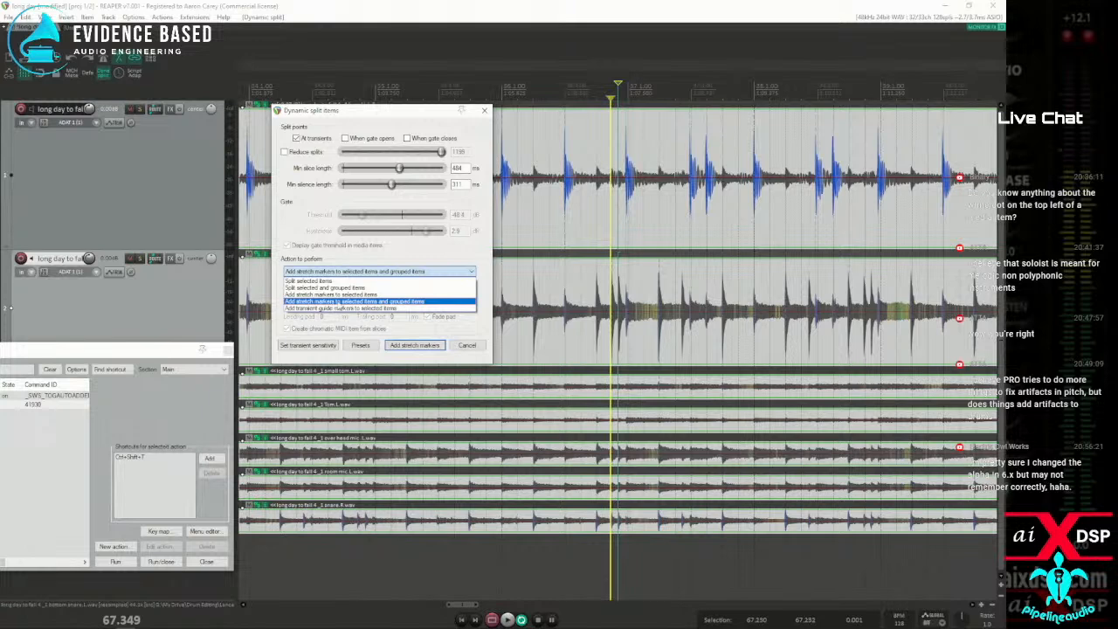
{"action": "left_click", "coordinate": [362, 302]}
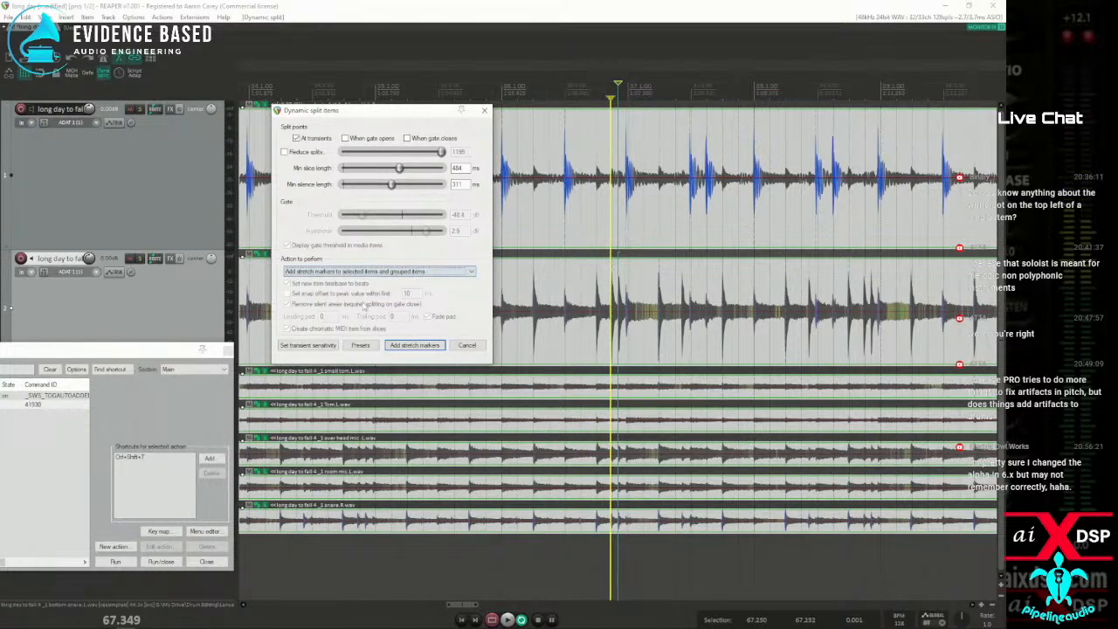
{"action": "left_click", "coordinate": [413, 271]}
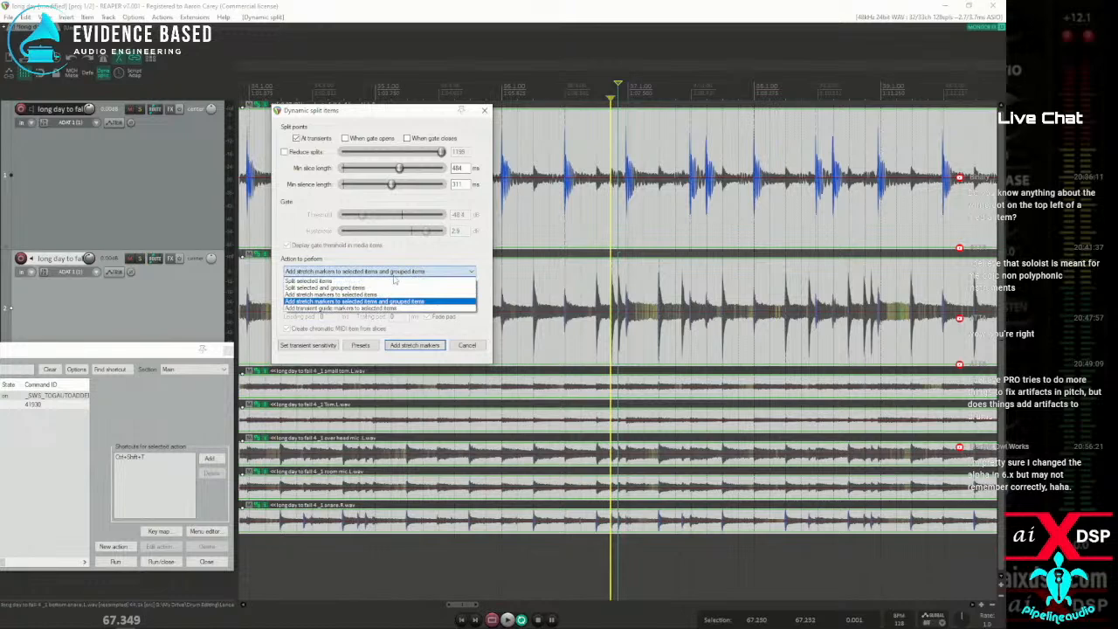
{"action": "left_click", "coordinate": [417, 302]}
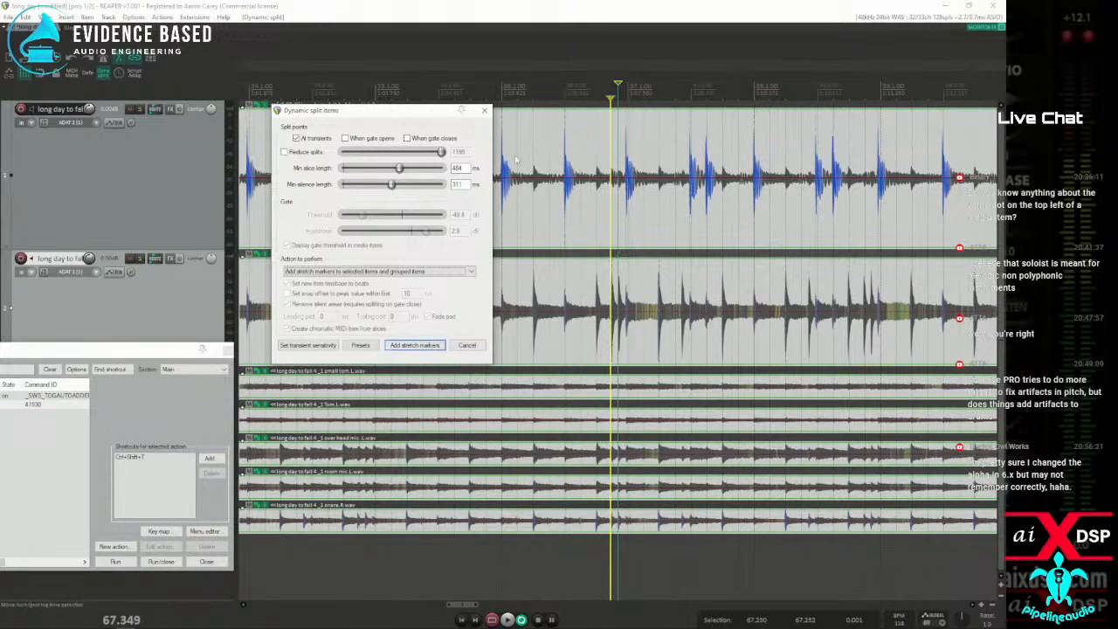
Preview the split points with different drum items selected, and undo the stretch markers already added to the drum items
{"action": "left_click_drag", "start_coordinate": [419, 116], "coordinate": [160, 103]}
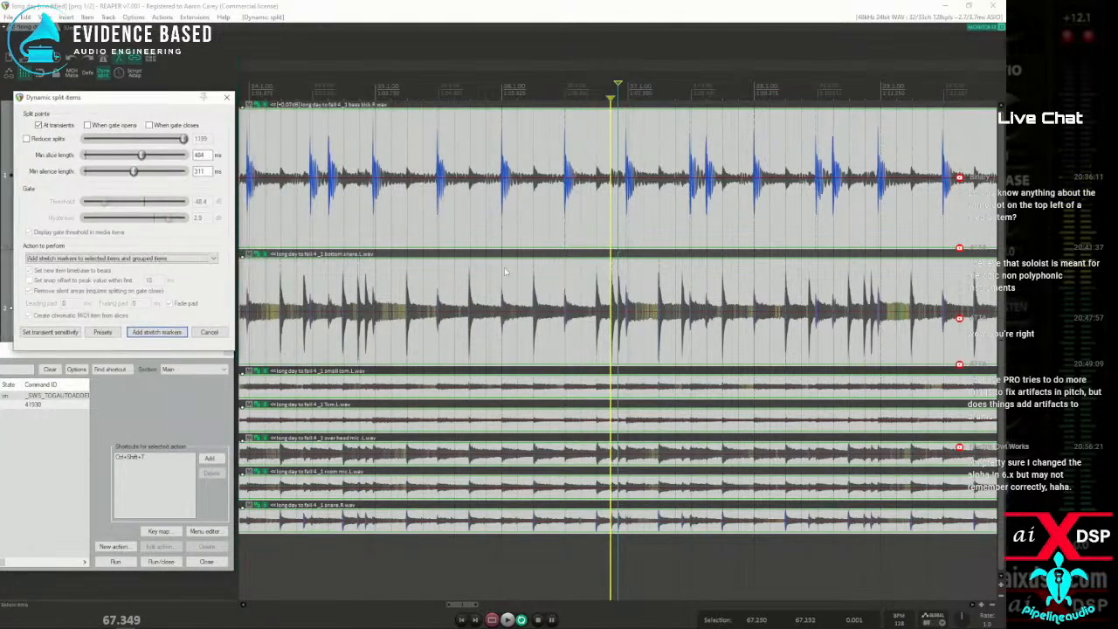
{"action": "left_click", "coordinate": [644, 334]}
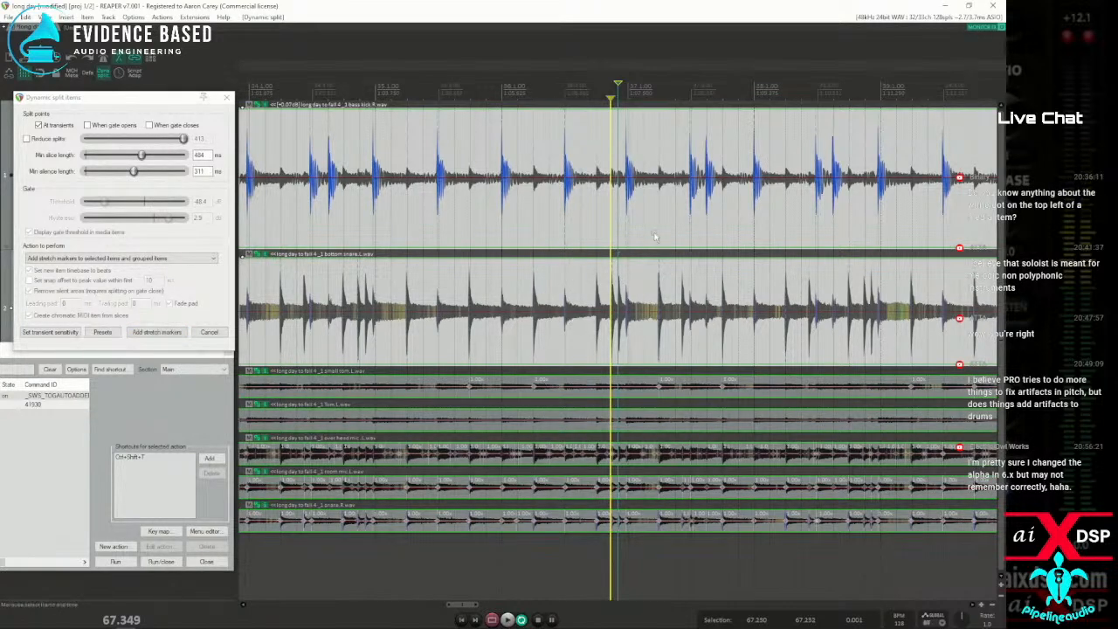
{"action": "scroll", "coordinate": [646, 234], "scroll_direction": "down", "scroll_amount": 2}
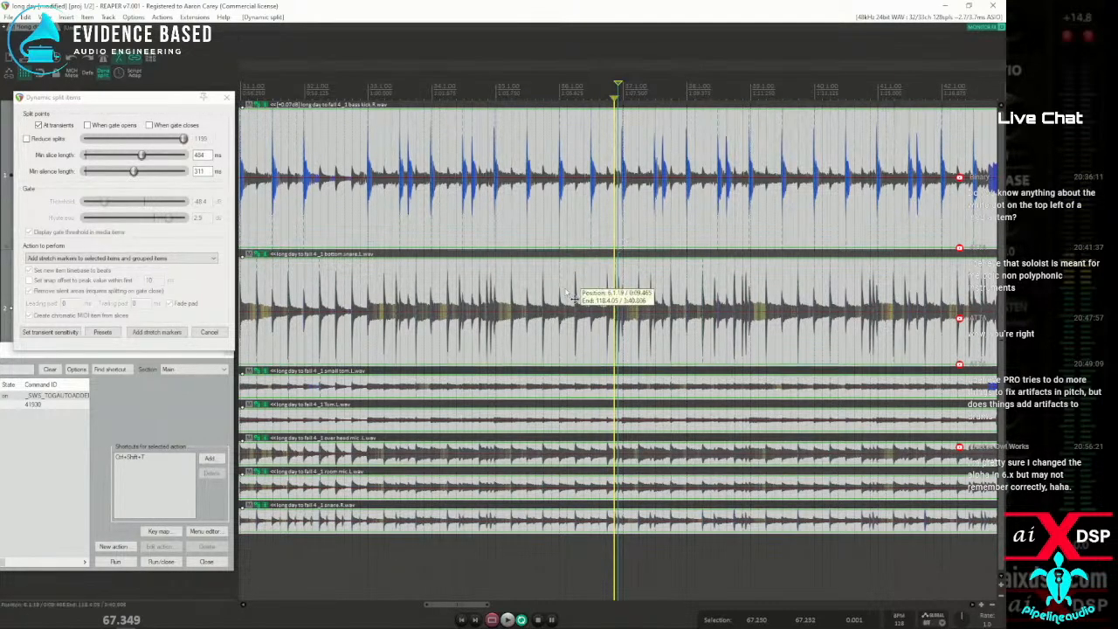
{"action": "scroll", "coordinate": [636, 292], "scroll_direction": "up", "scroll_amount": 2}
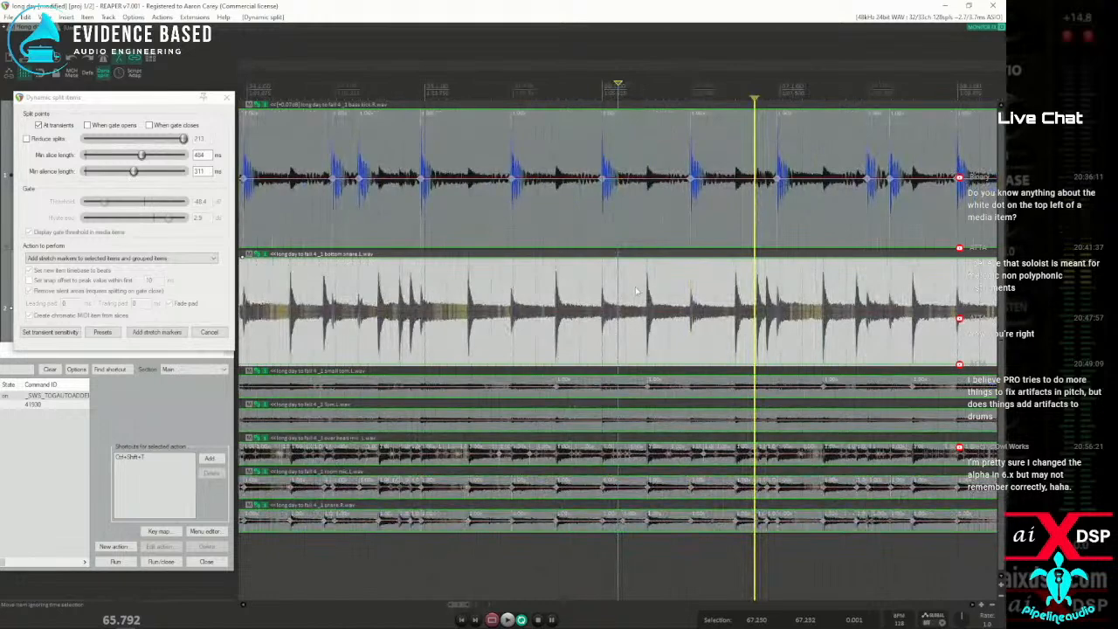
{"action": "left_click", "coordinate": [585, 231]}
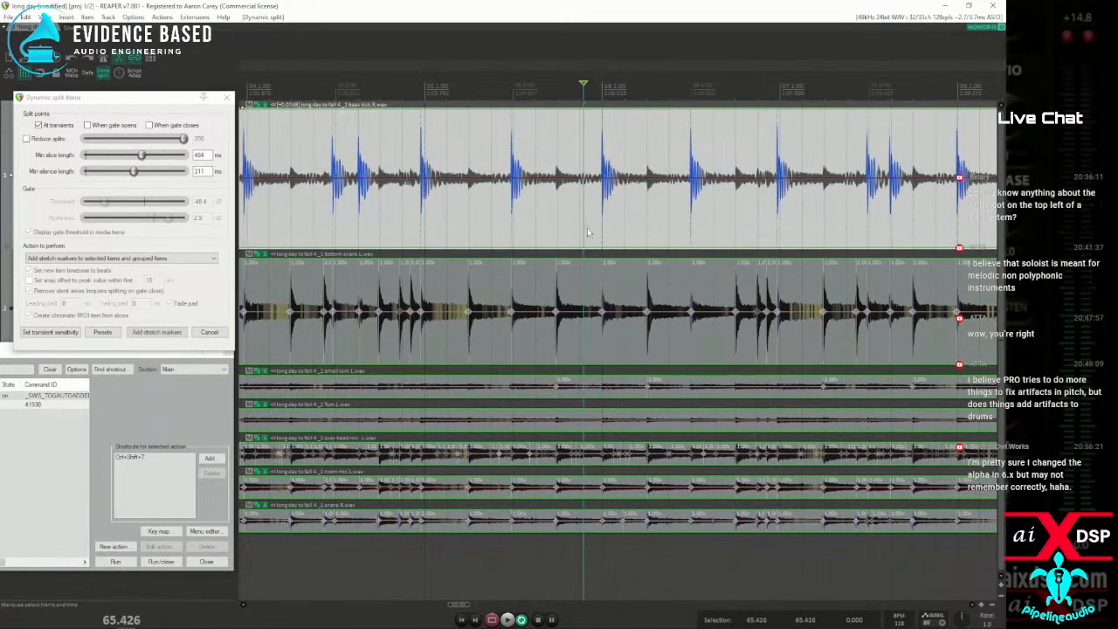
{"action": "key", "text": "ctrl+a"}
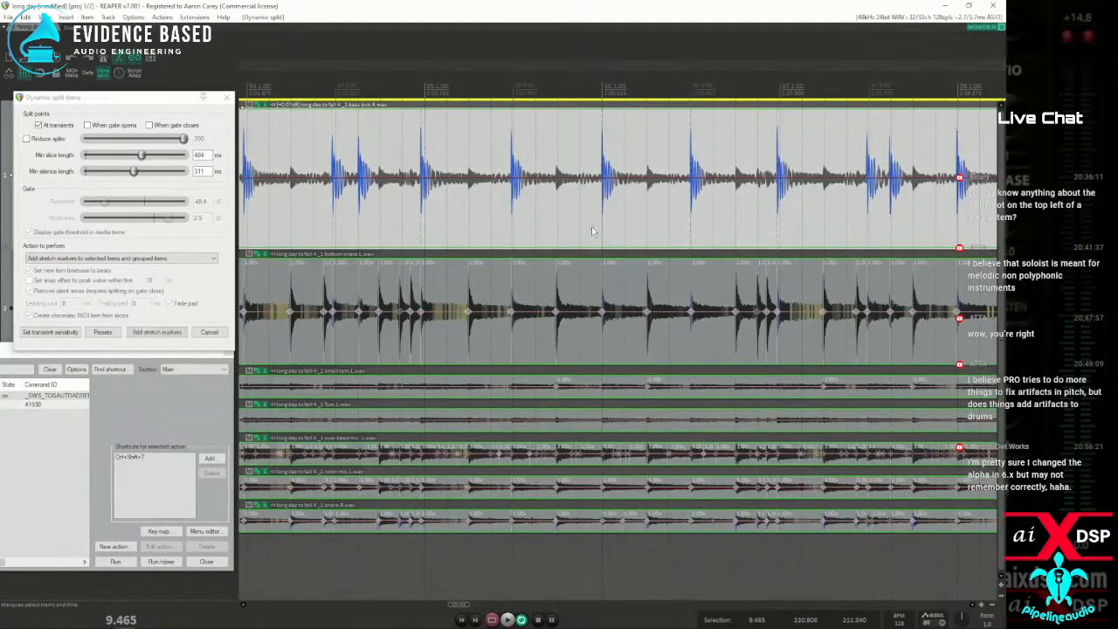
{"action": "key", "text": "ctrl+z"}
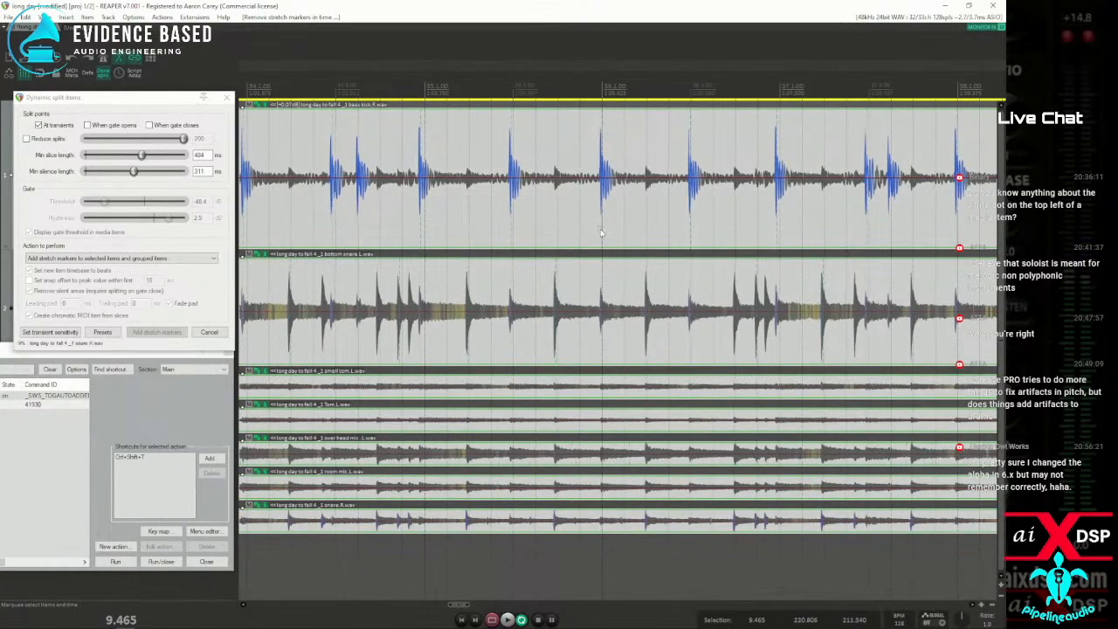
Add stretch markers across the group with the bass kick and bottom snare items selected, and remove them again
{"action": "left_click", "coordinate": [600, 233]}
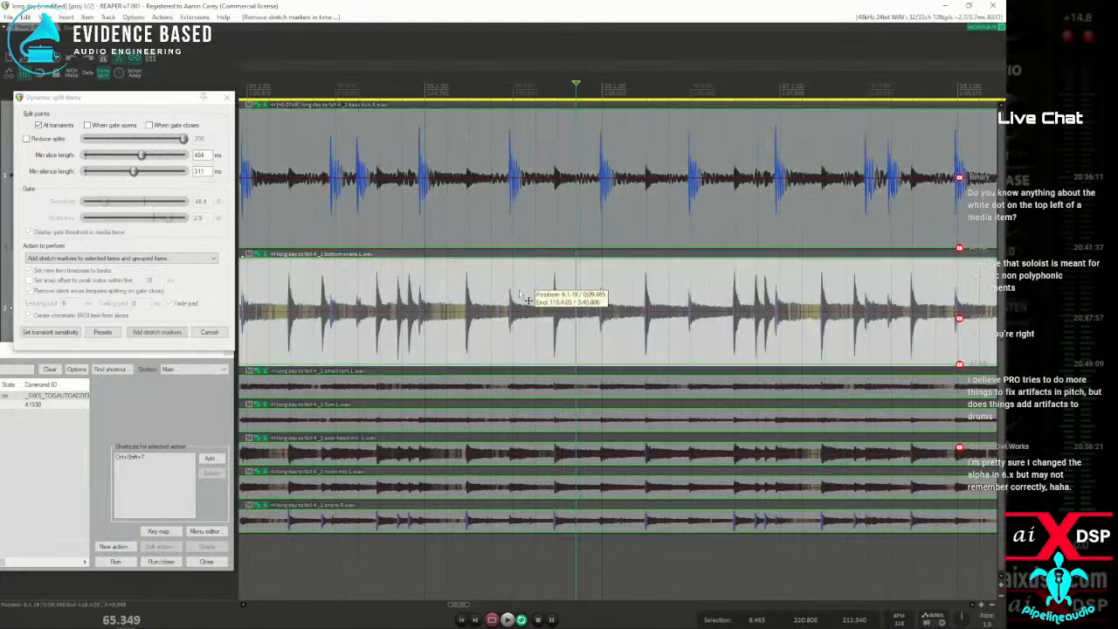
{"action": "left_click", "coordinate": [546, 229]}
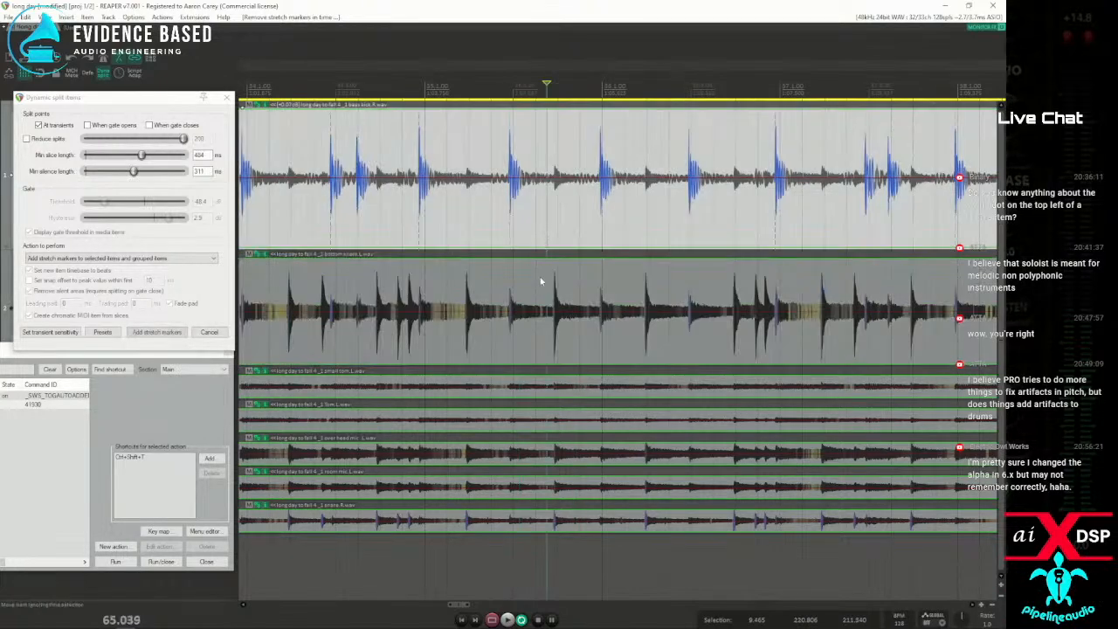
{"action": "left_click", "coordinate": [541, 281]}
{"action": "left_click_drag", "start_coordinate": [493, 191], "coordinate": [611, 314]}
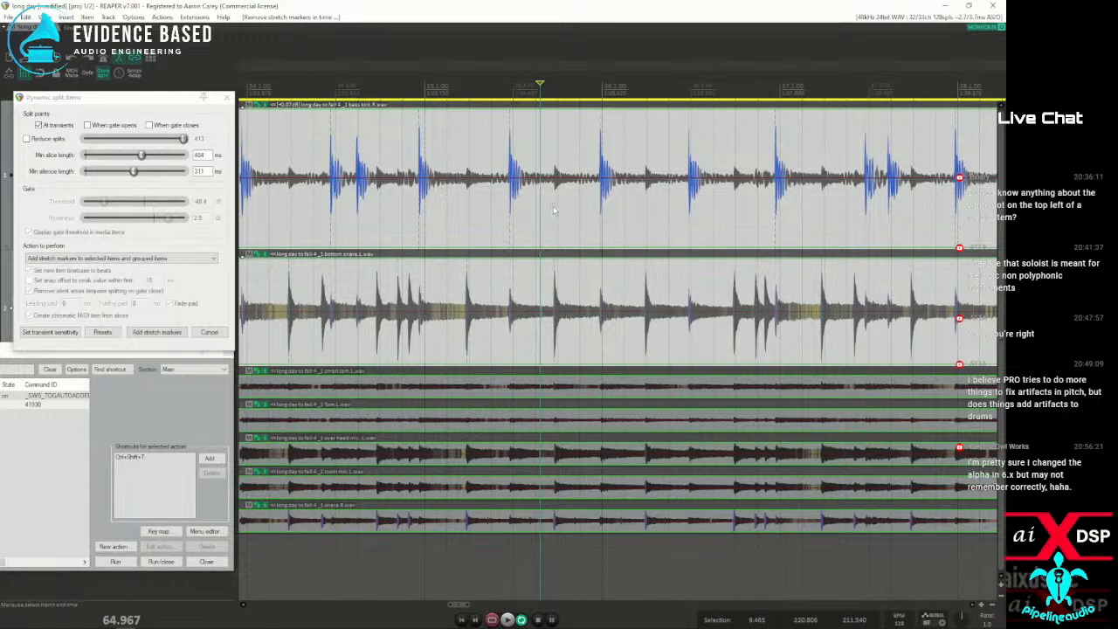
{"action": "left_click", "coordinate": [158, 332]}
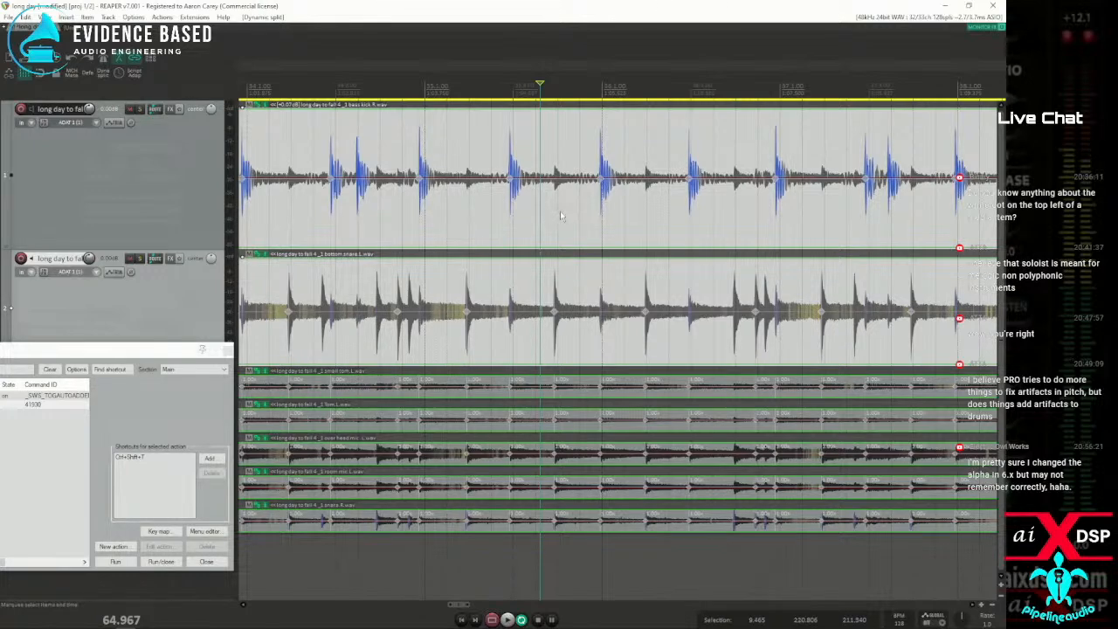
{"action": "key", "text": "ctrl+shift+t"}
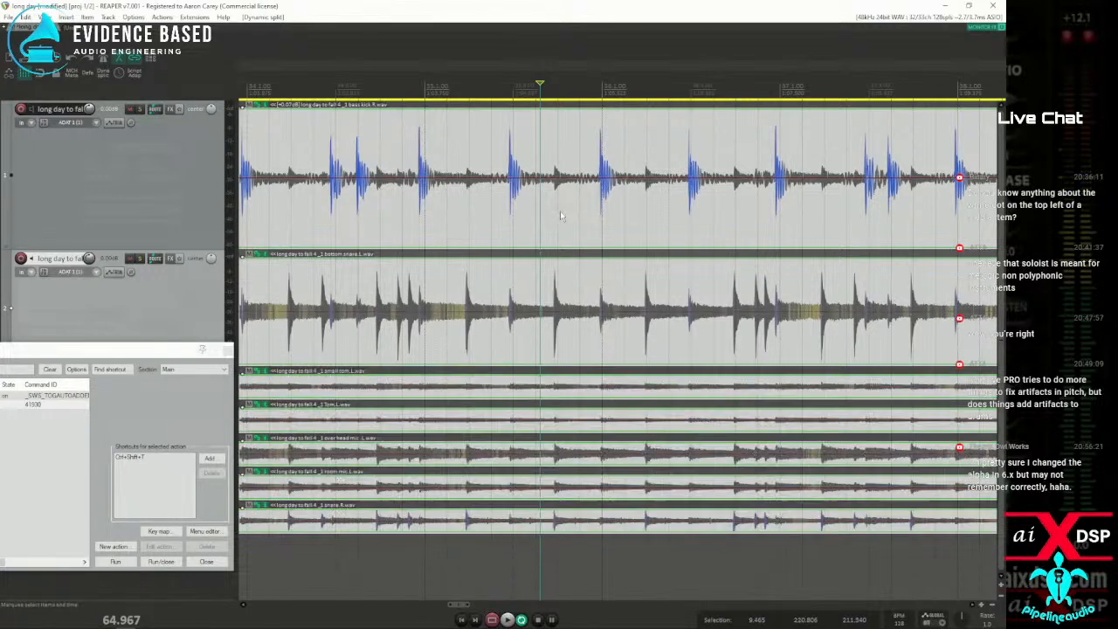
Turn on "Selecting one item selects group" in the item grouping options and test it by selecting a drum item
{"action": "right_click", "coordinate": [120, 63]}
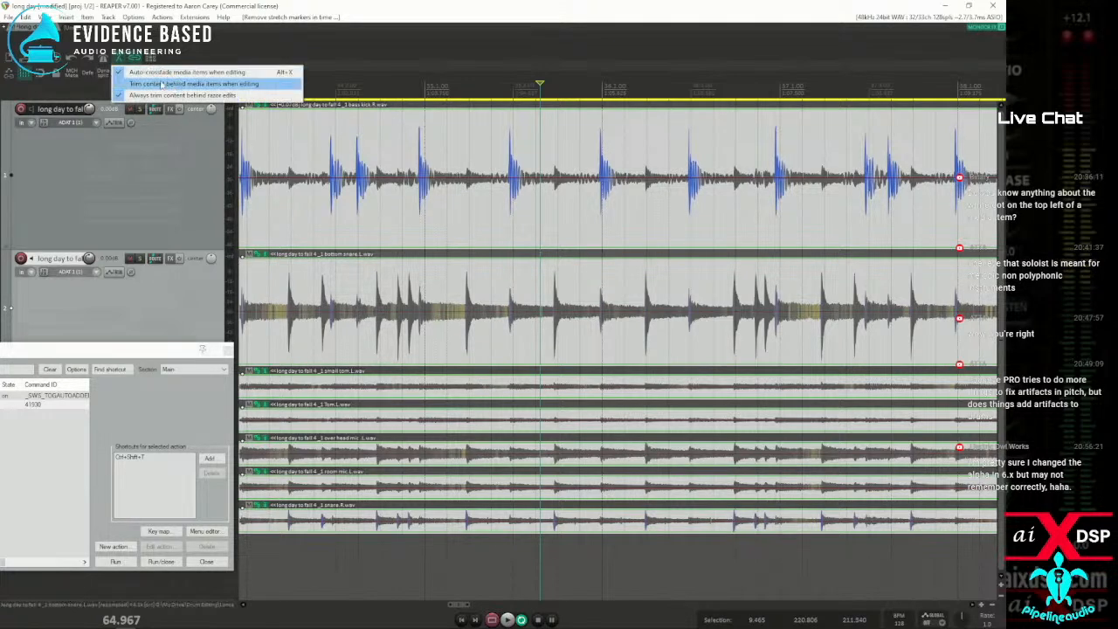
{"action": "right_click", "coordinate": [133, 58]}
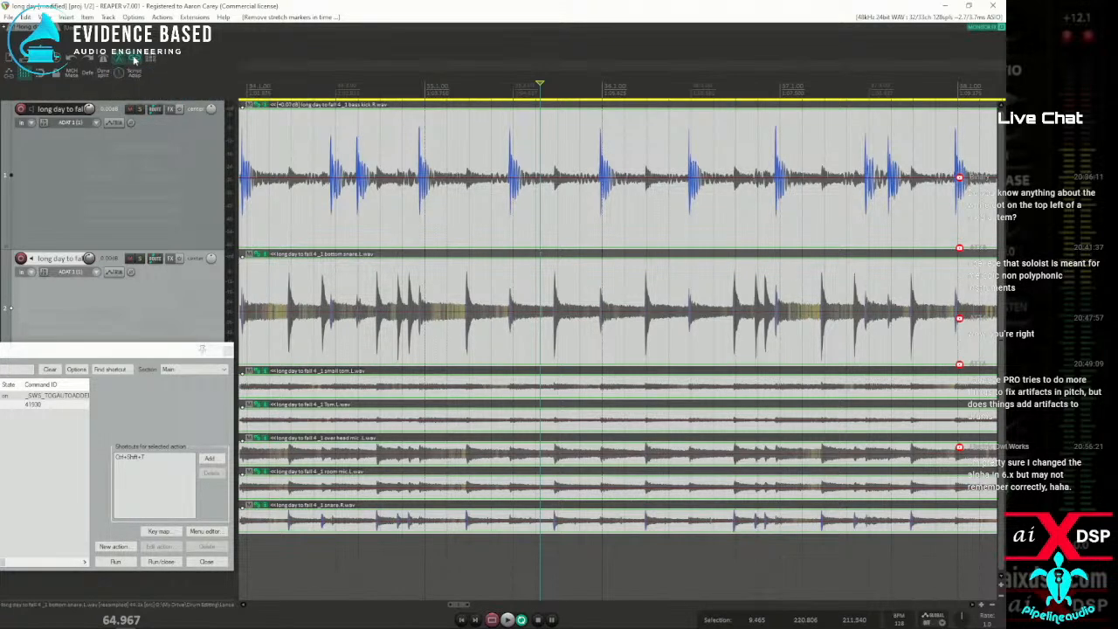
{"action": "right_click", "coordinate": [134, 59]}
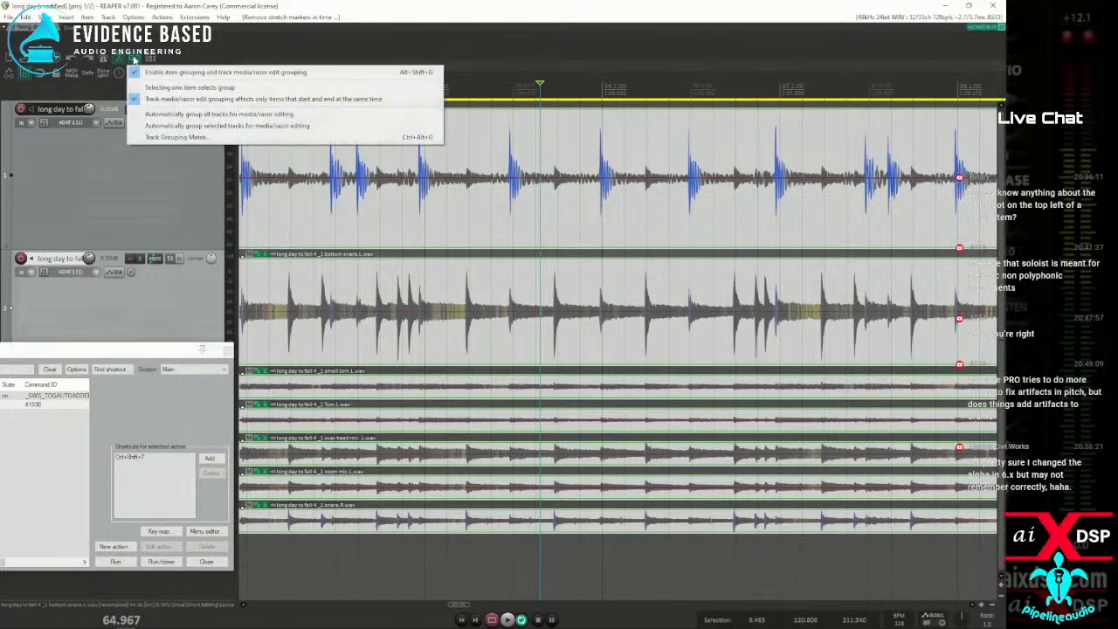
{"action": "left_click", "coordinate": [172, 88]}
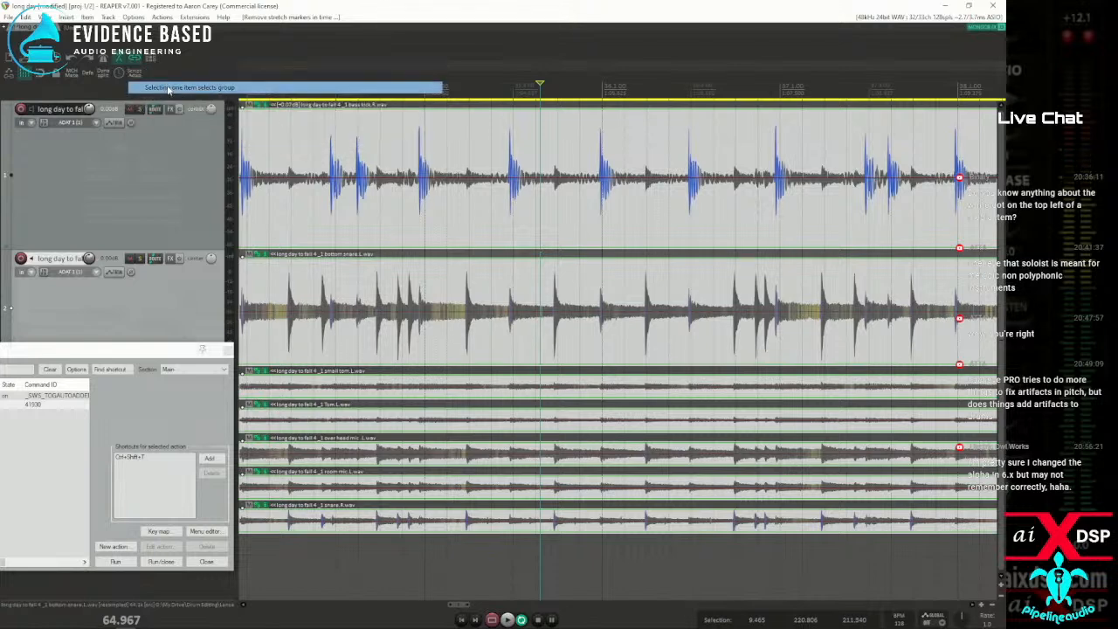
{"action": "left_click", "coordinate": [496, 219]}
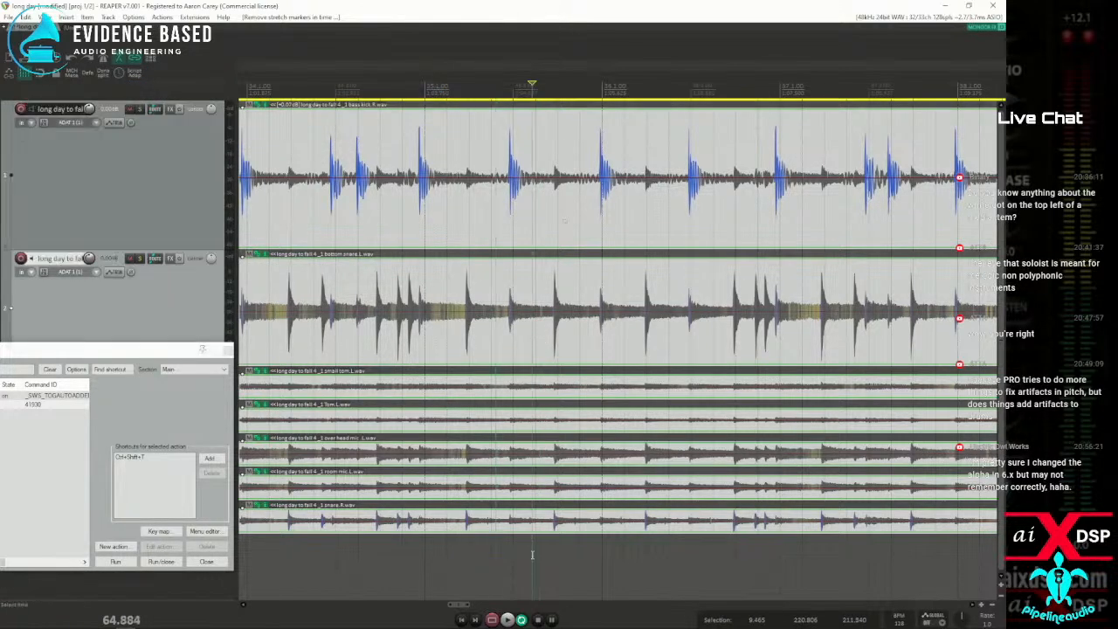
{"action": "left_click", "coordinate": [539, 429]}
{"action": "left_click", "coordinate": [539, 200]}
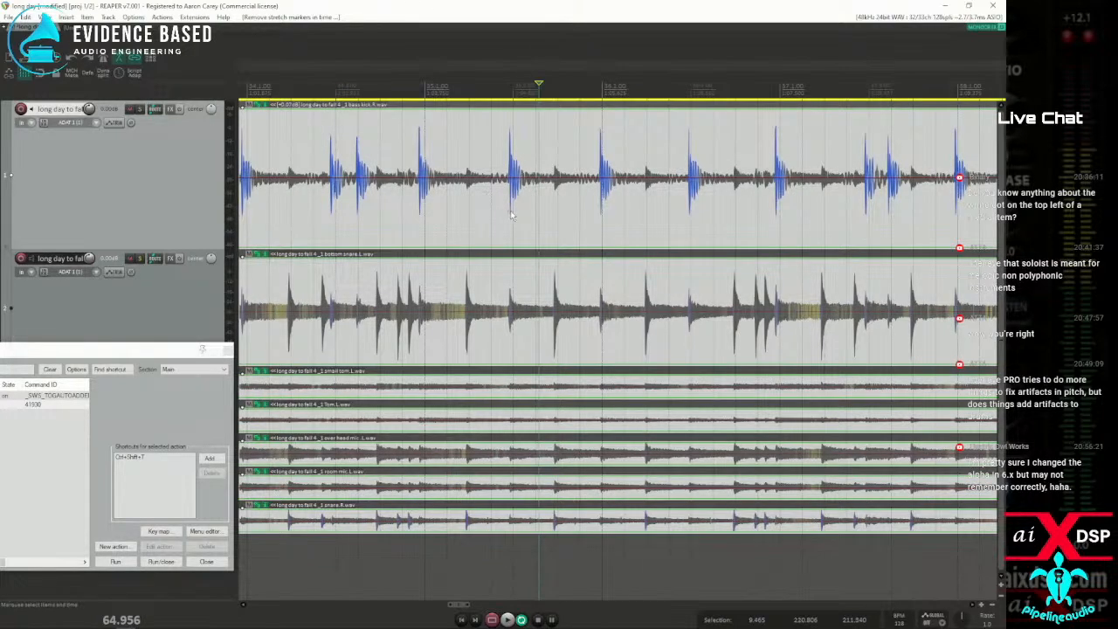
Use Dynamic split with the whole drum group selected to add stretch markers, and undo them
{"action": "key", "text": "d"}
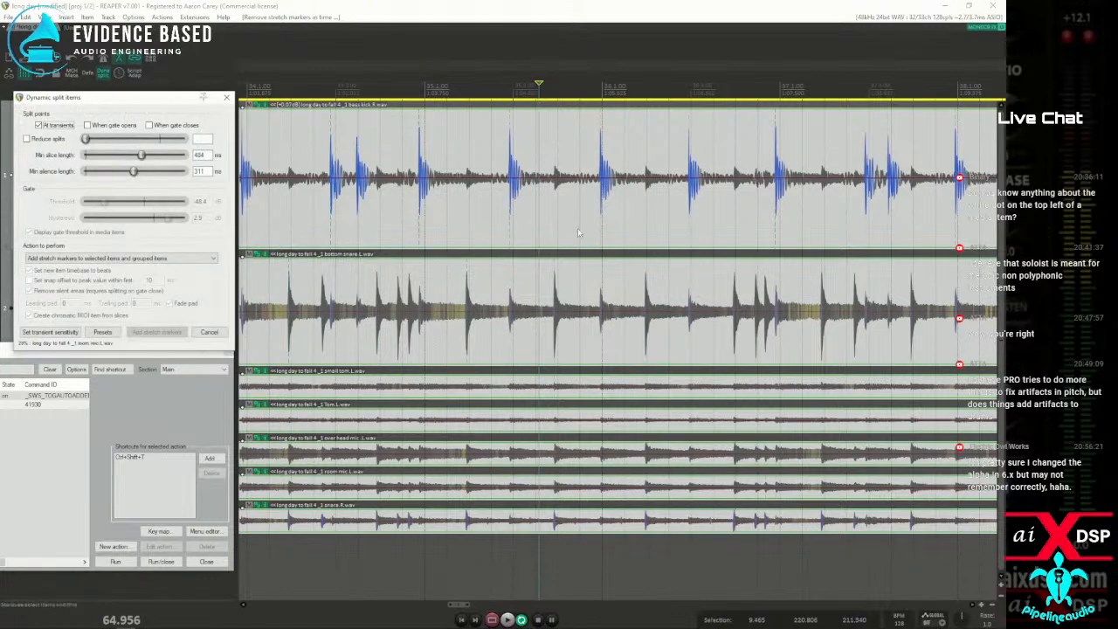
{"action": "left_click", "coordinate": [158, 334]}
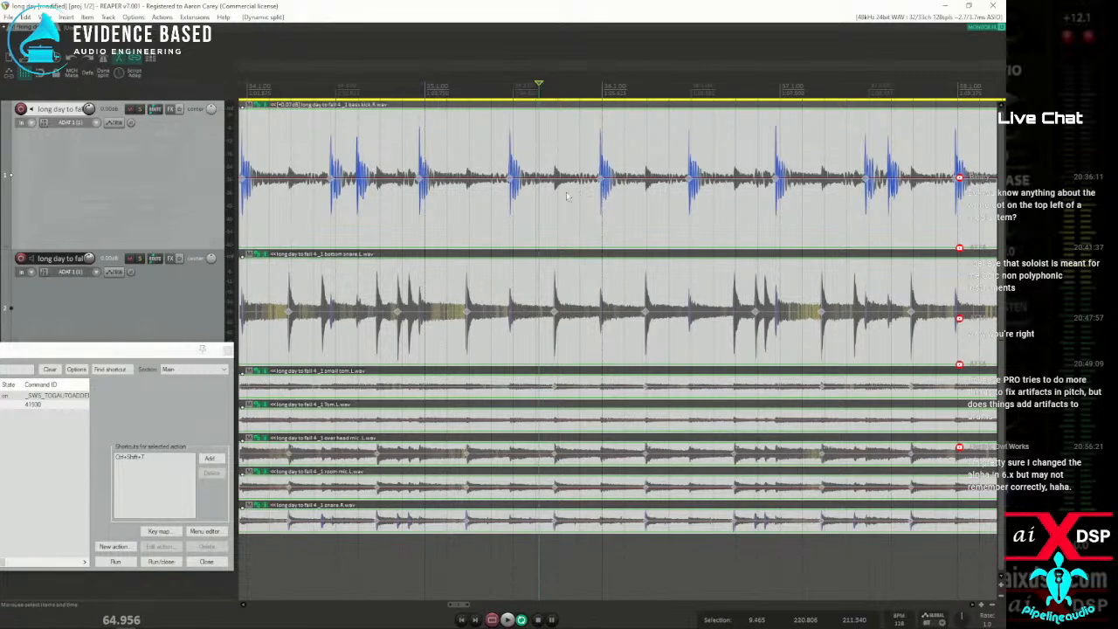
{"action": "key", "text": "ctrl+z"}
Turn off "Selecting one item selects group" in the item grouping options
{"action": "left_click", "coordinate": [547, 212]}
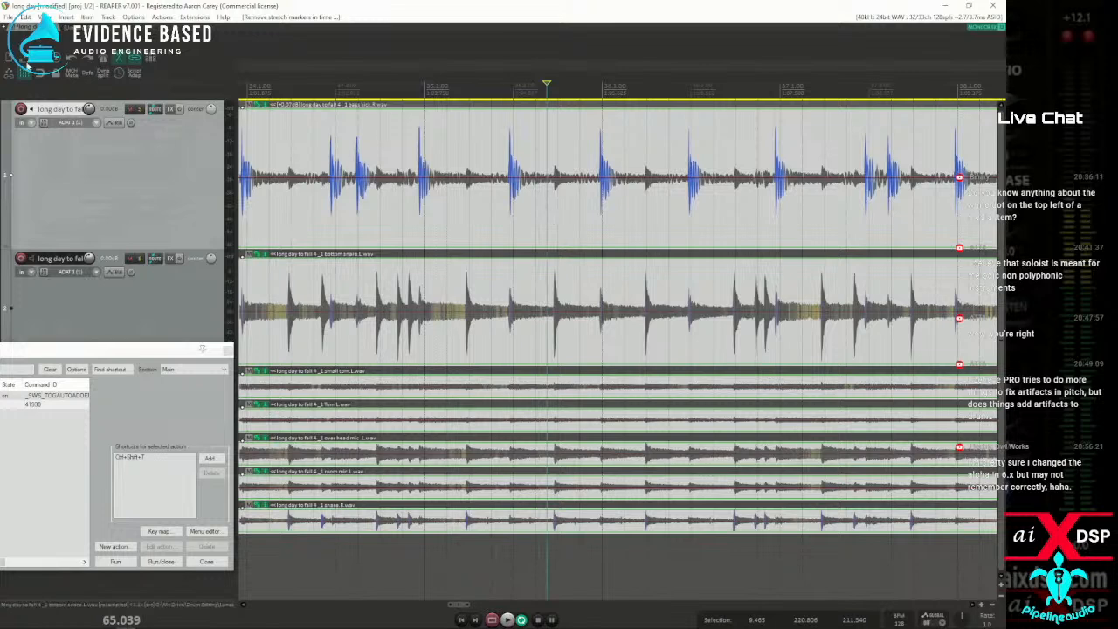
{"action": "right_click", "coordinate": [131, 63]}
{"action": "left_click", "coordinate": [159, 89]}
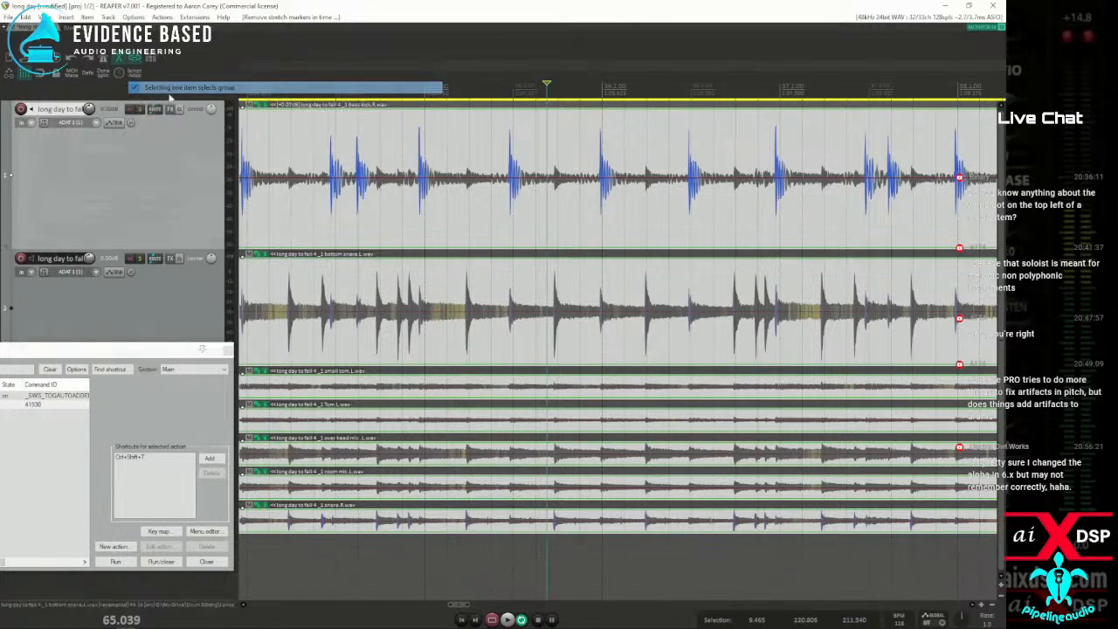
Use Dynamic split with only the bass kick item selected to add stretch markers at its transients across the group
{"action": "left_click", "coordinate": [573, 218]}
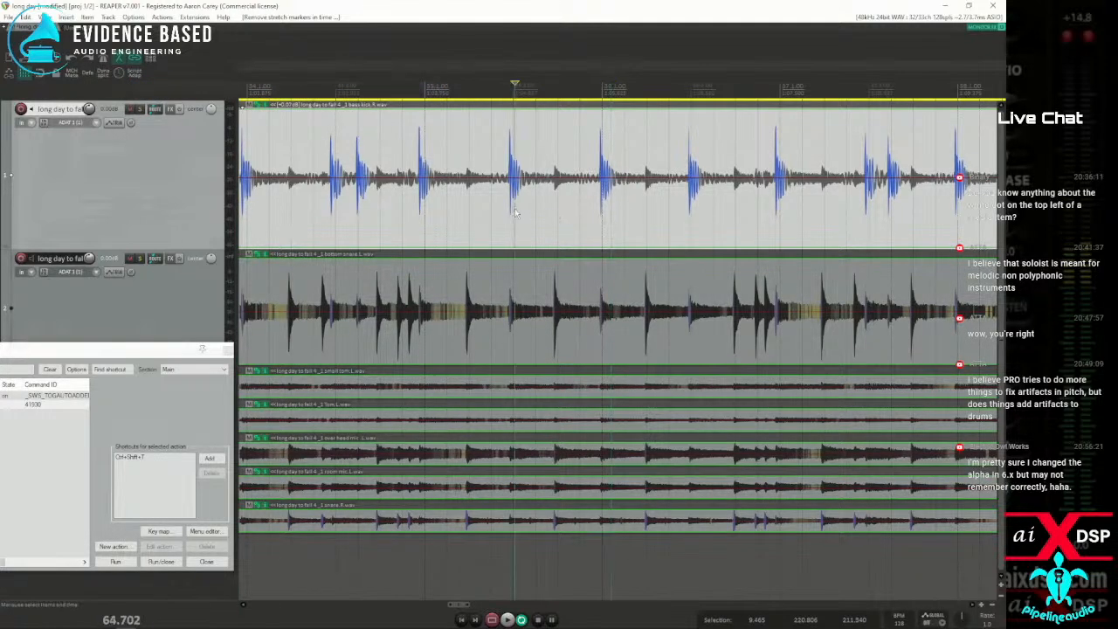
{"action": "key", "text": "d"}
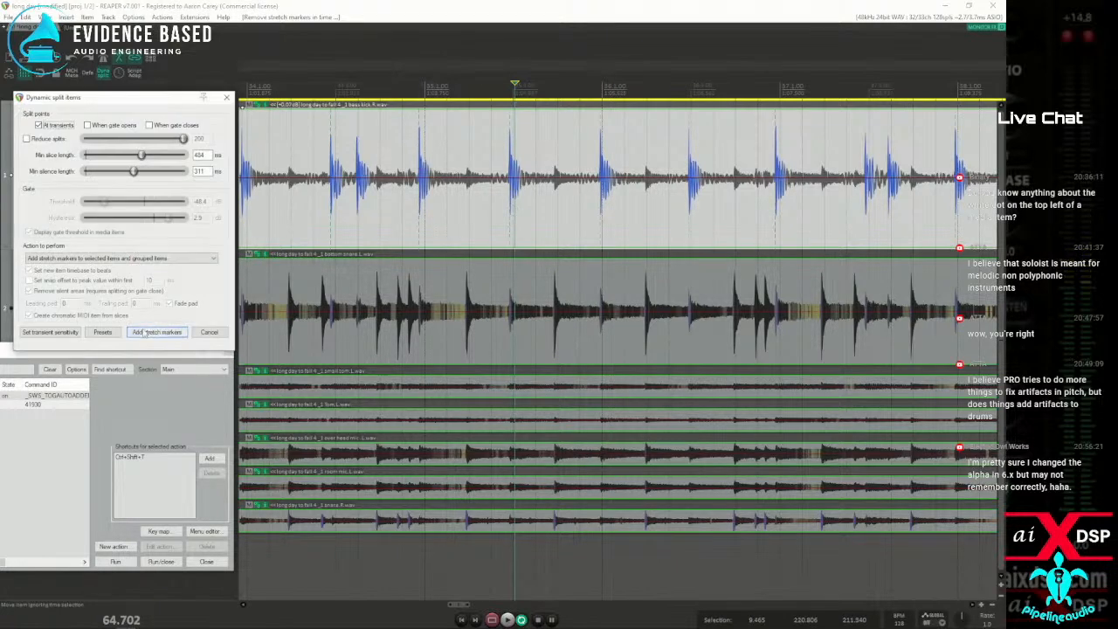
{"action": "left_click", "coordinate": [145, 332]}
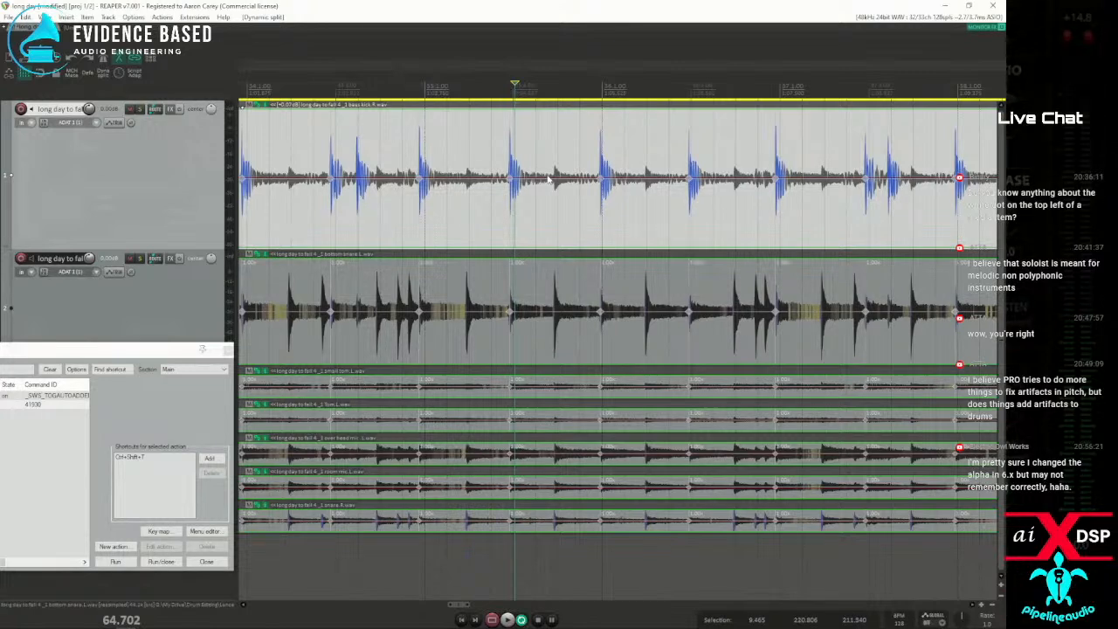
Add further stretch markers across the group from the bottom snare item's transients using Dynamic split
{"action": "left_click", "coordinate": [549, 288]}
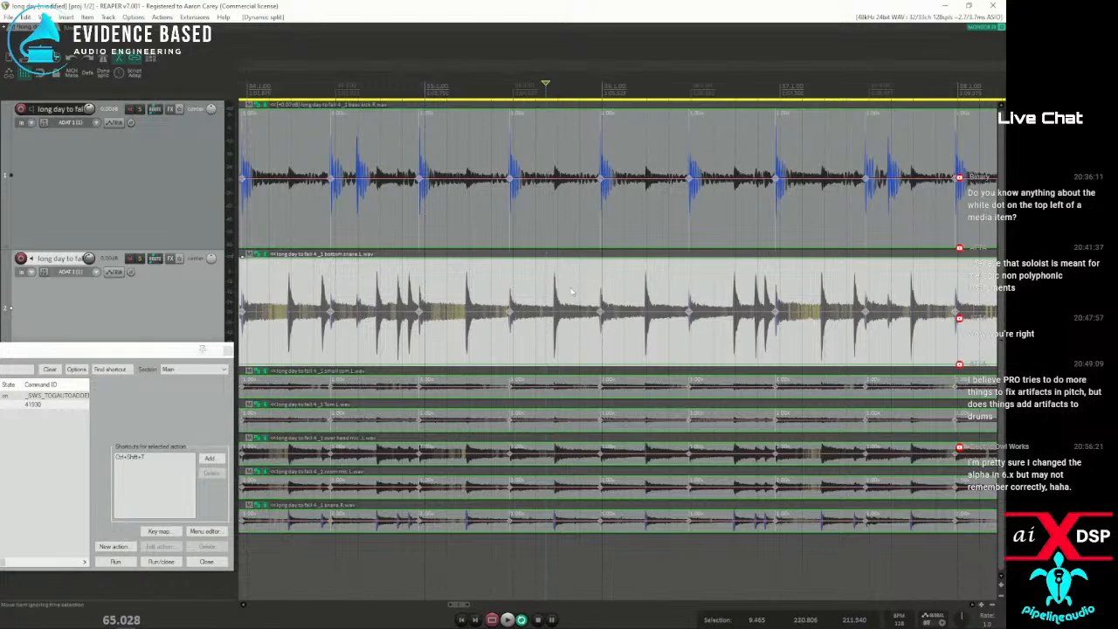
{"action": "key", "text": "d"}
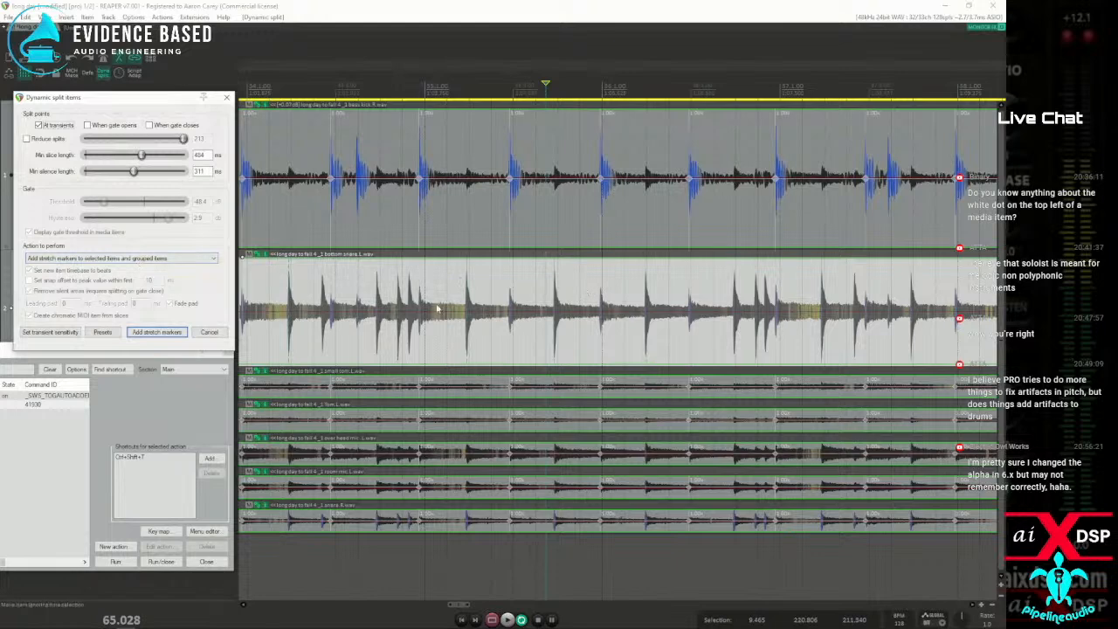
{"action": "left_click", "coordinate": [168, 333]}
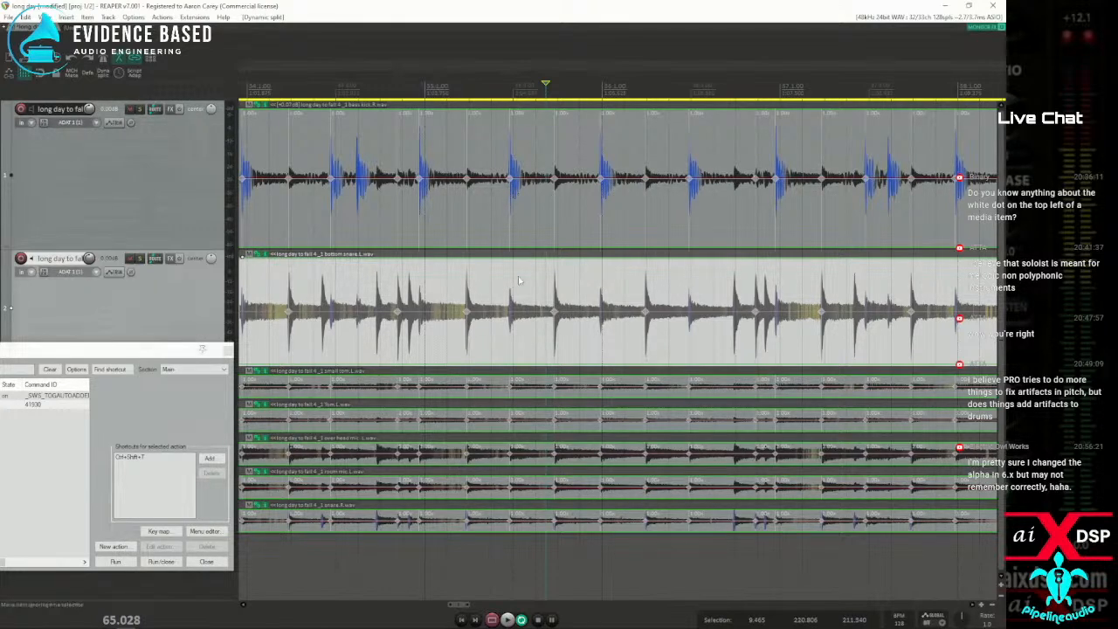
Undo both Dynamic split passes made from the kick and snare items
{"action": "scroll", "coordinate": [540, 258], "scroll_direction": "up", "scroll_amount": 2}
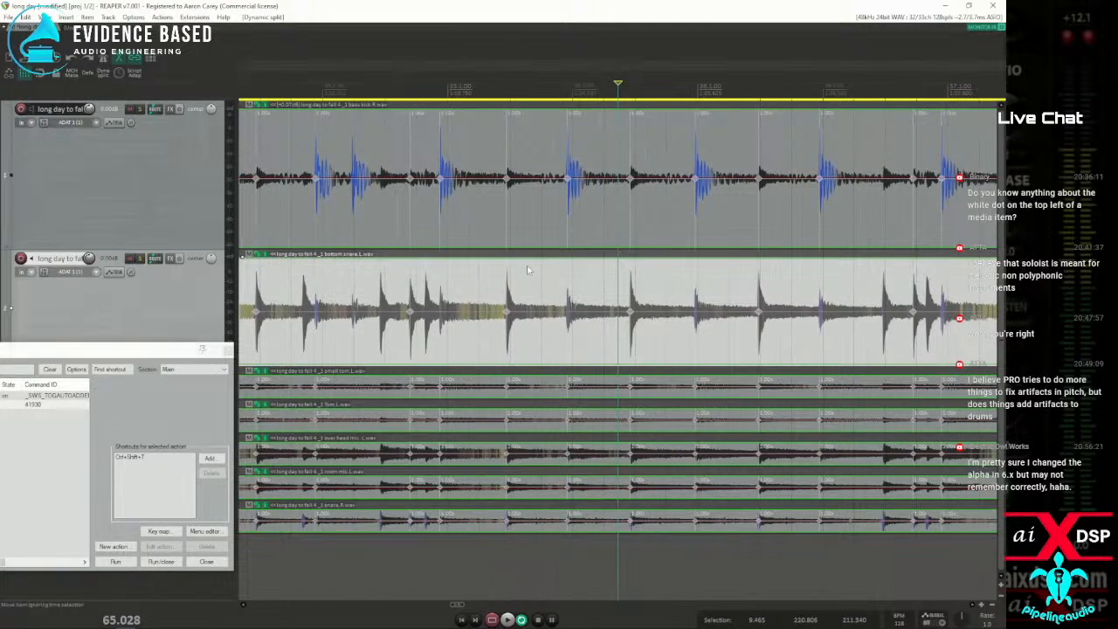
{"action": "key", "text": "ctrl+z"}
{"action": "key", "text": "ctrl+z"}
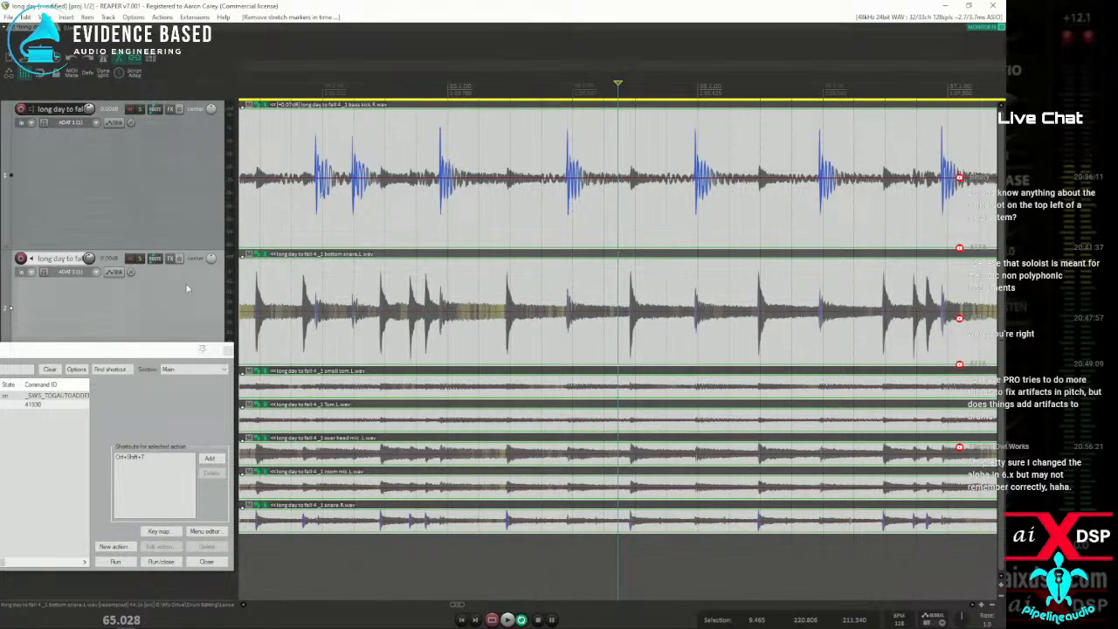
In Dynamic split for all drum items, set both the min slice length and min silence length to 20 ms
{"action": "key", "text": "d"}
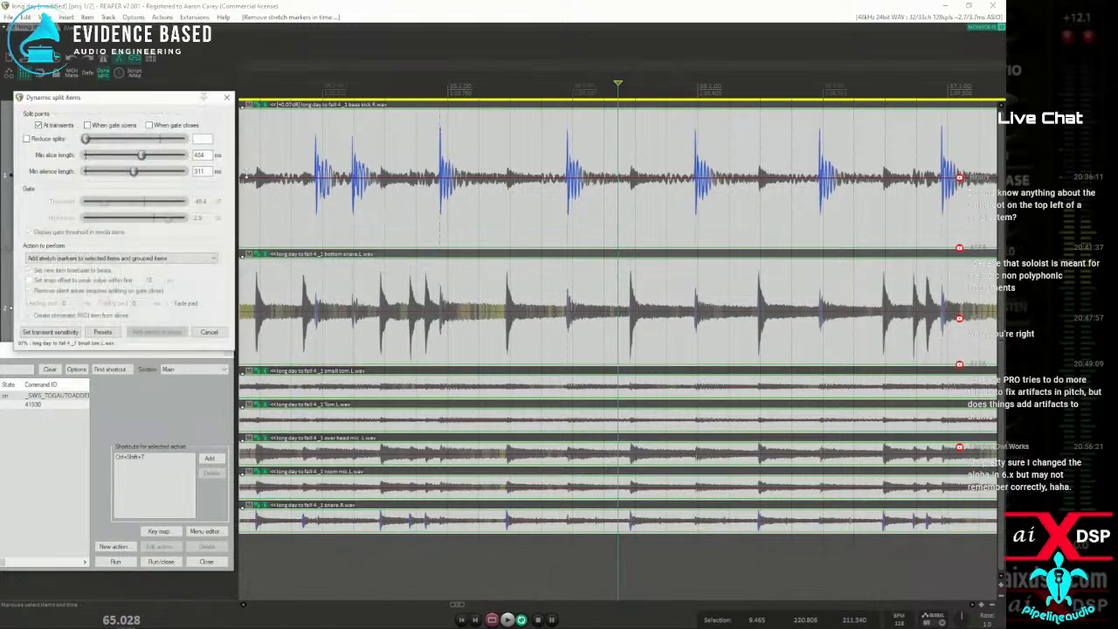
{"action": "left_click_drag", "start_coordinate": [144, 98], "coordinate": [543, 126]}
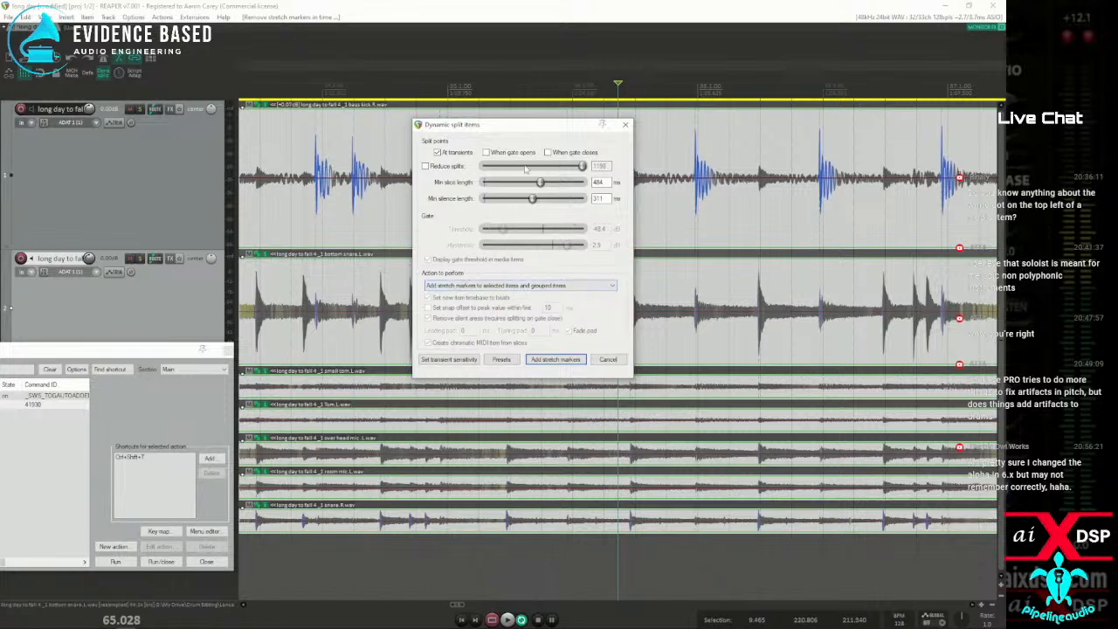
{"action": "left_click_drag", "start_coordinate": [539, 182], "coordinate": [439, 190]}
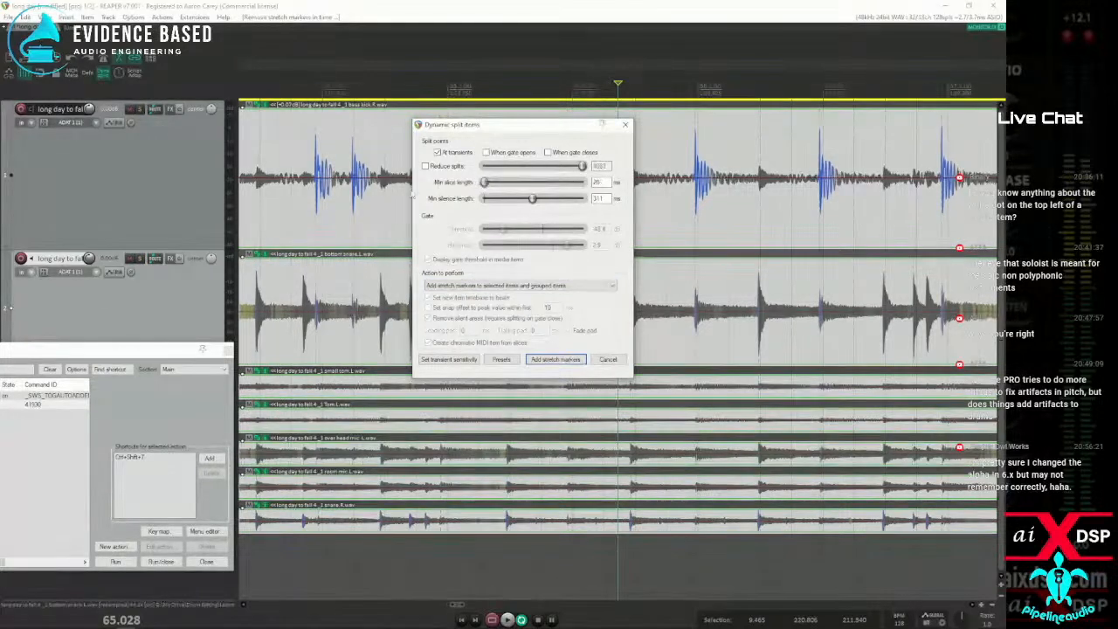
{"action": "left_click_drag", "start_coordinate": [532, 198], "coordinate": [484, 198]}
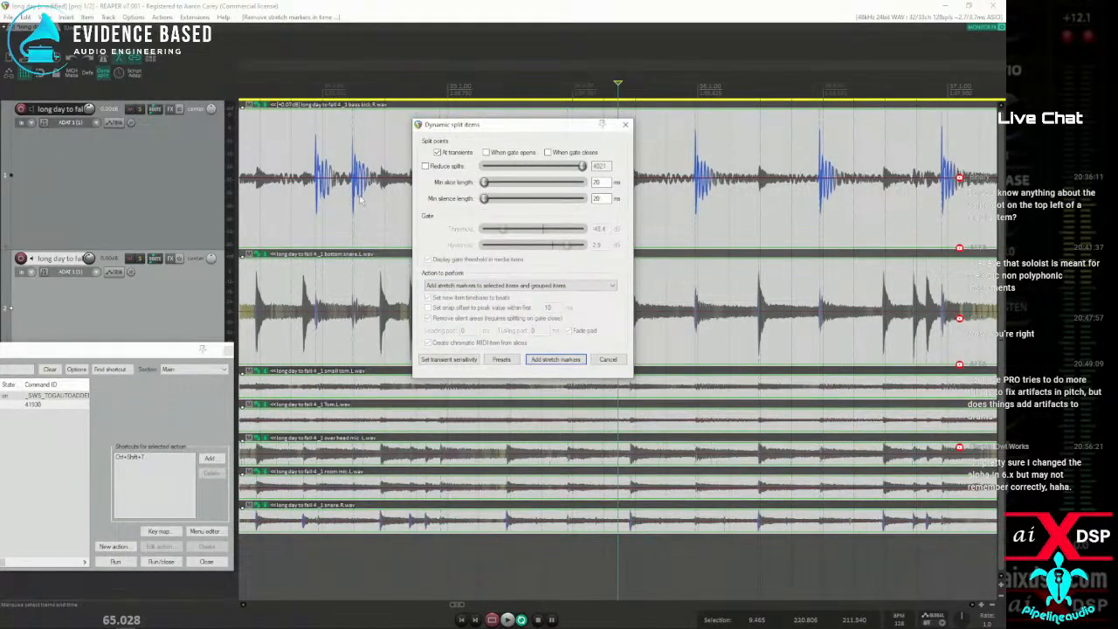
{"action": "left_click_drag", "start_coordinate": [536, 136], "coordinate": [183, 110]}
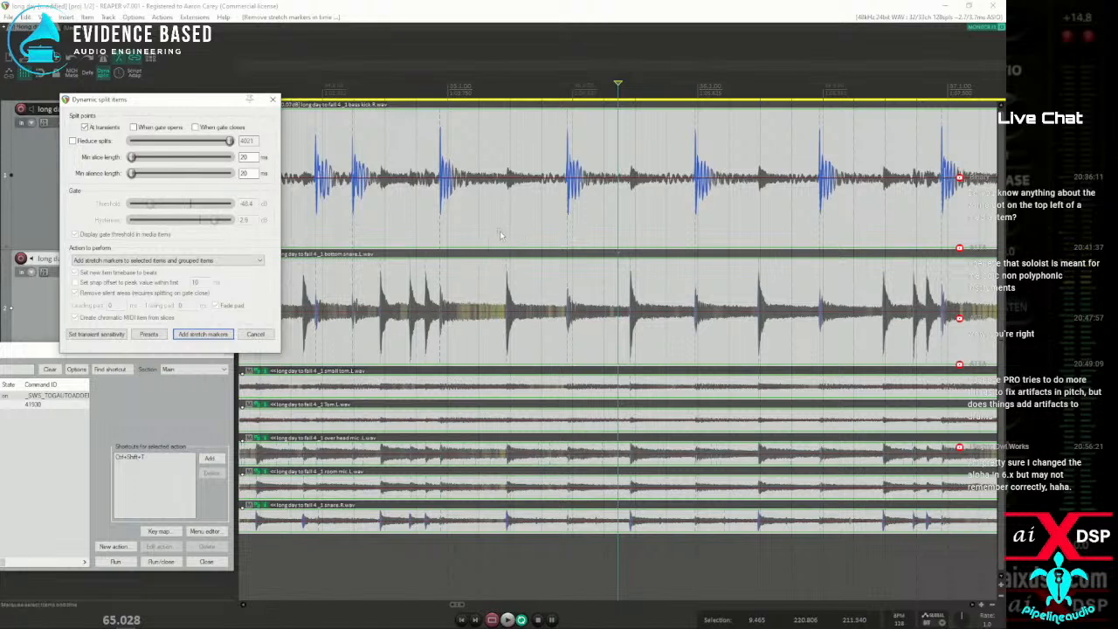
Select only the bottom snare item as the source for Dynamic split
{"action": "left_click", "coordinate": [500, 231]}
{"action": "left_click", "coordinate": [493, 295]}
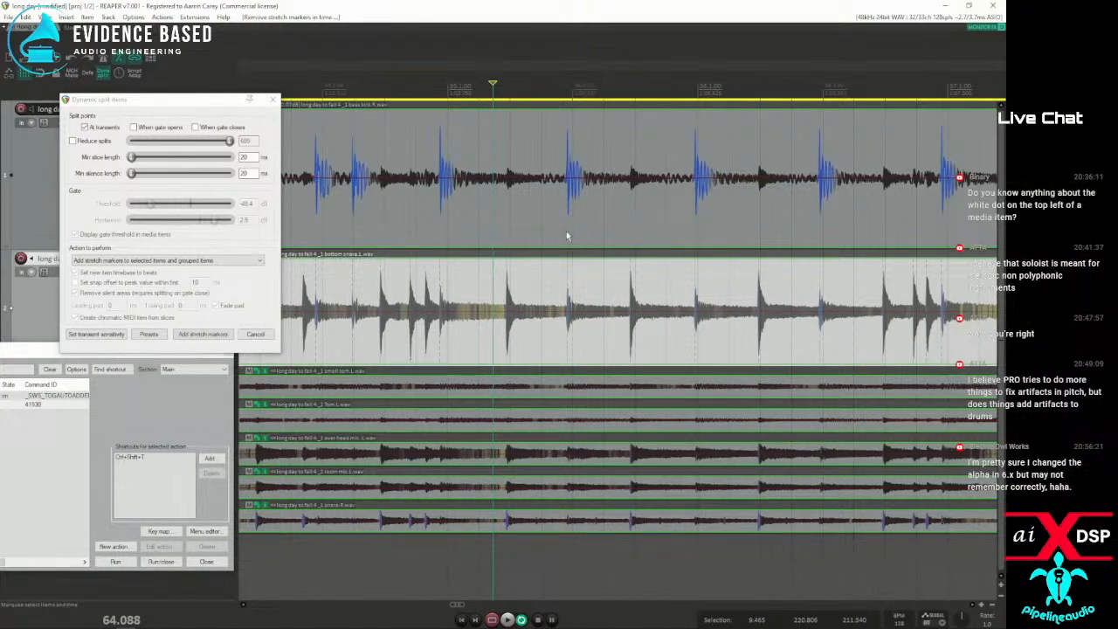
{"action": "left_click", "coordinate": [194, 17]}
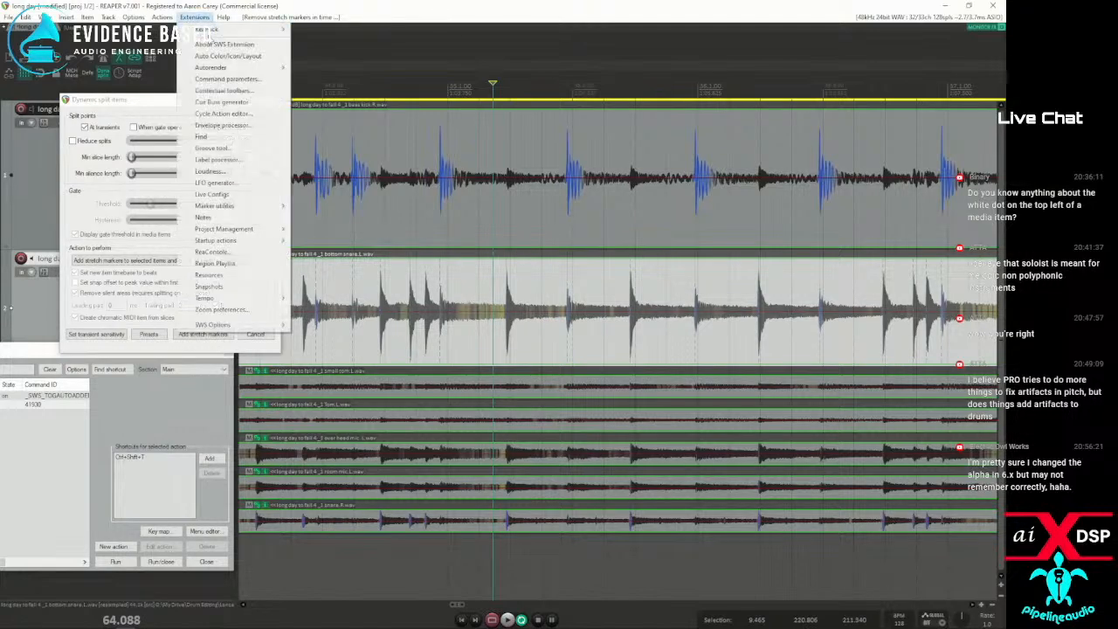
{"action": "mouse_move", "coordinate": [208, 30]}
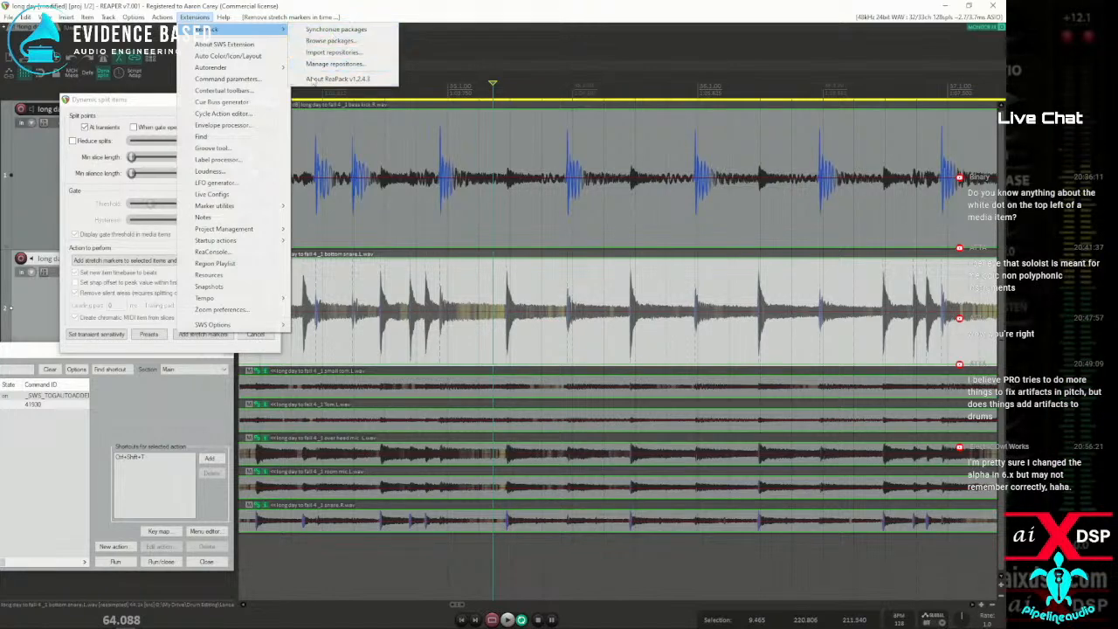
{"action": "left_click", "coordinate": [193, 17]}
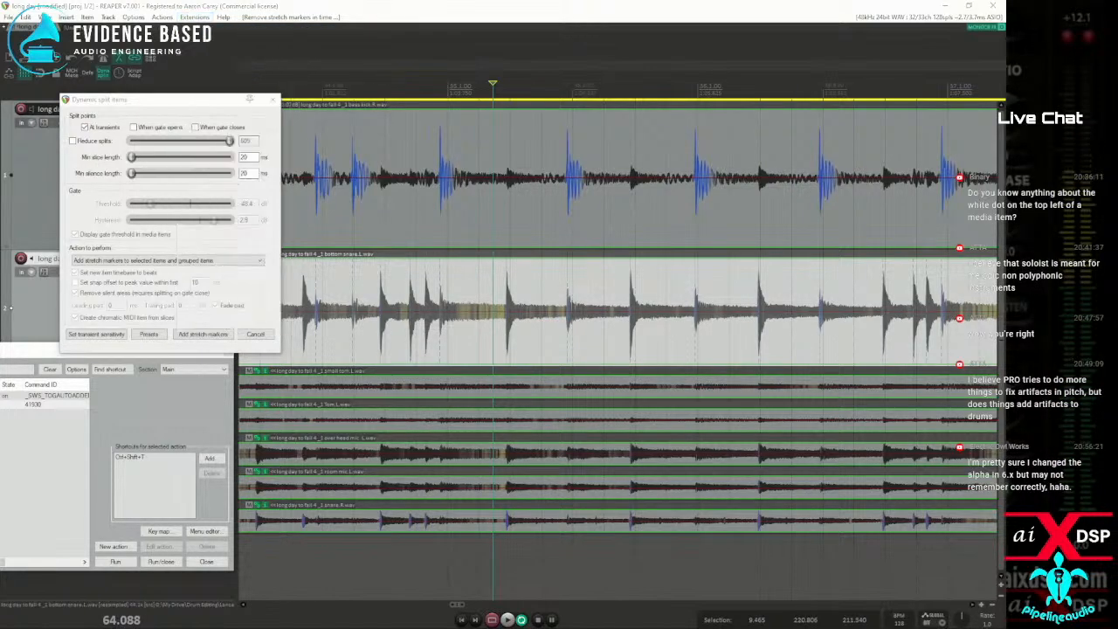
Show the REAPER resource path in the file explorer and open its ReaPack folder
{"action": "left_click", "coordinate": [132, 17]}
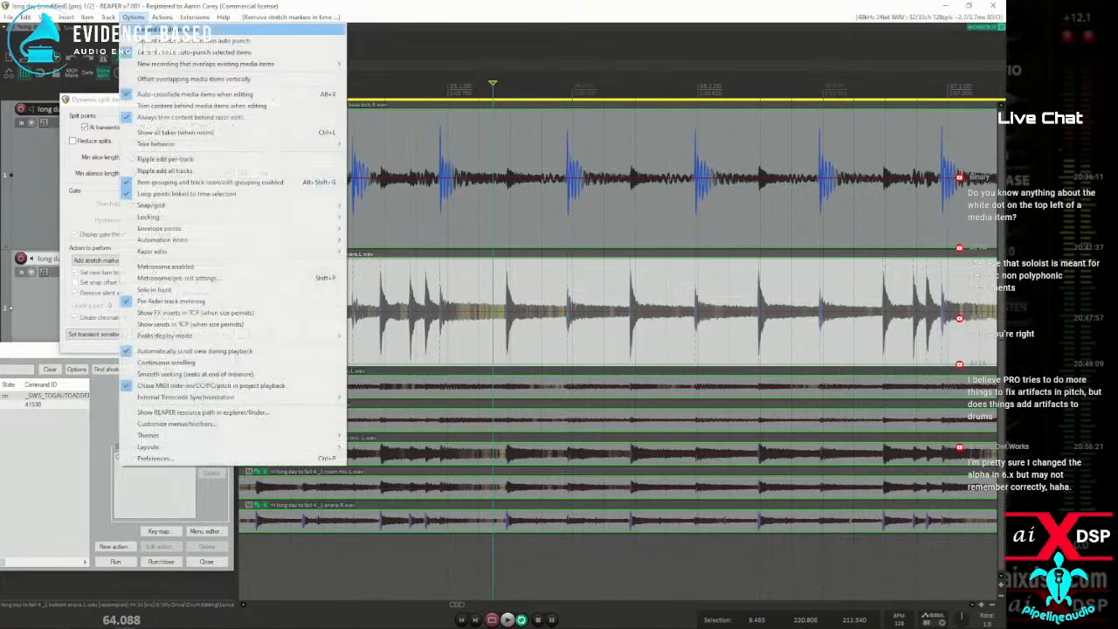
{"action": "left_click", "coordinate": [175, 414]}
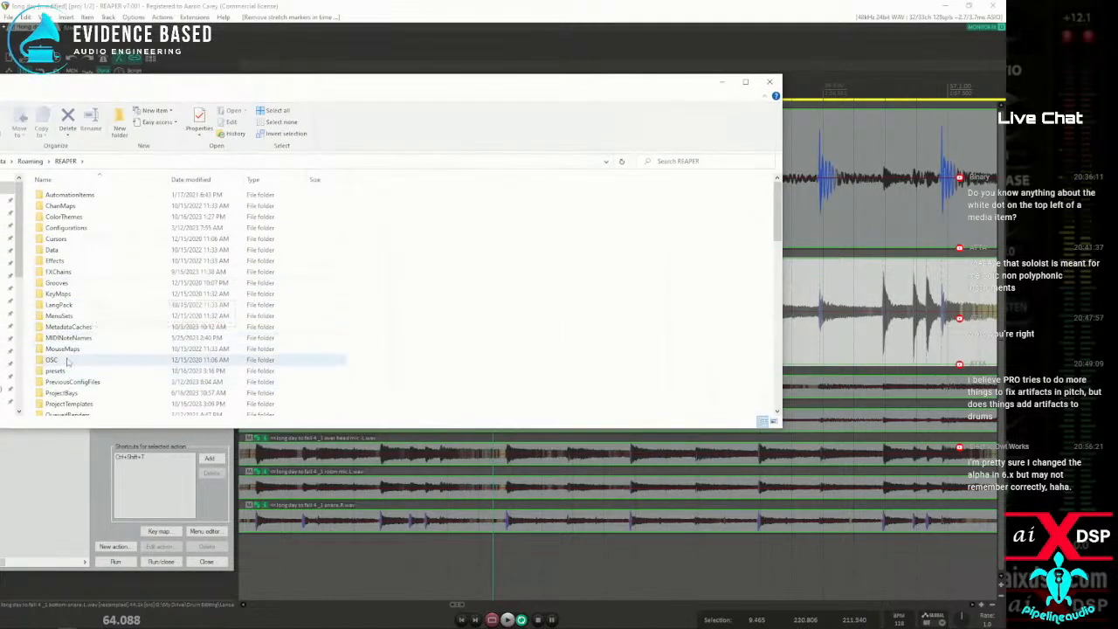
{"action": "scroll", "coordinate": [61, 366], "scroll_direction": "down", "scroll_amount": 2}
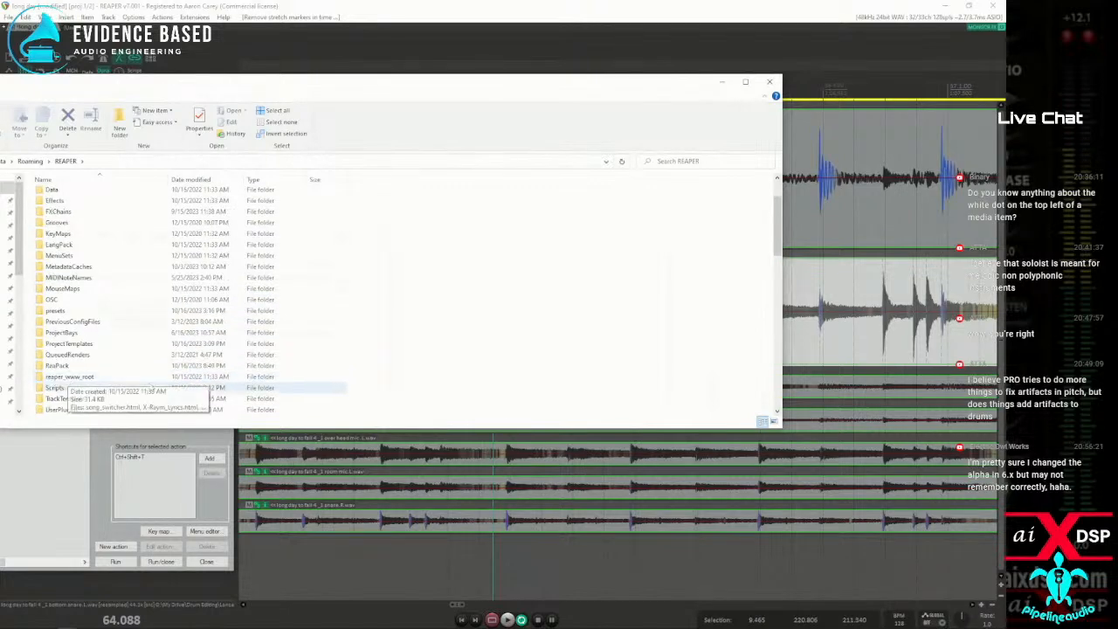
{"action": "scroll", "coordinate": [109, 380], "scroll_direction": "down", "scroll_amount": 2}
{"action": "left_click", "coordinate": [50, 300]}
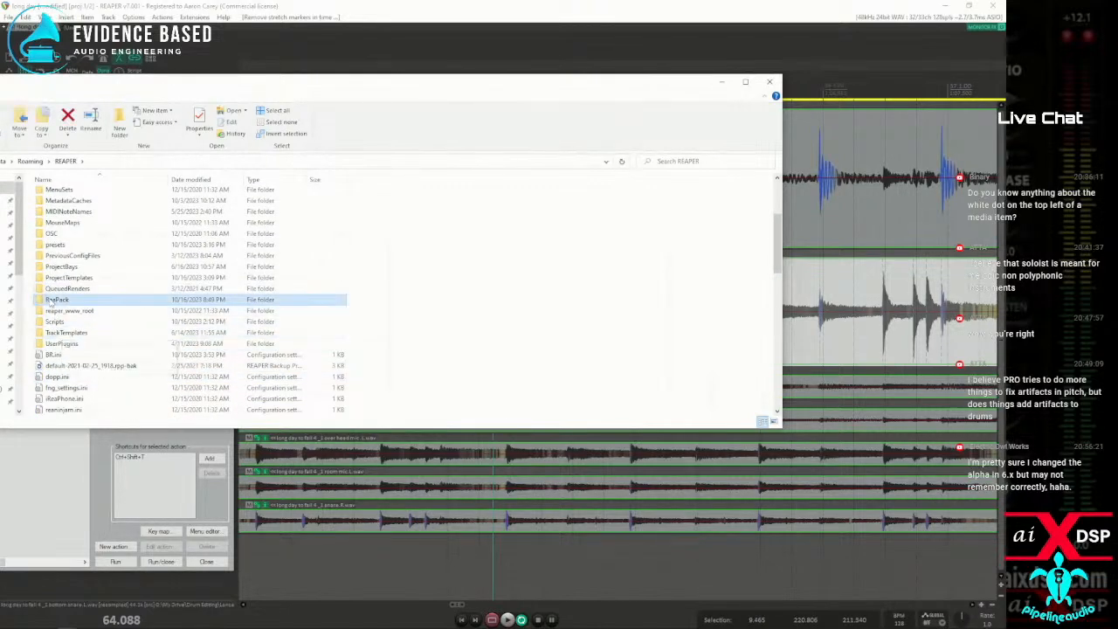
{"action": "double_click", "coordinate": [50, 300]}
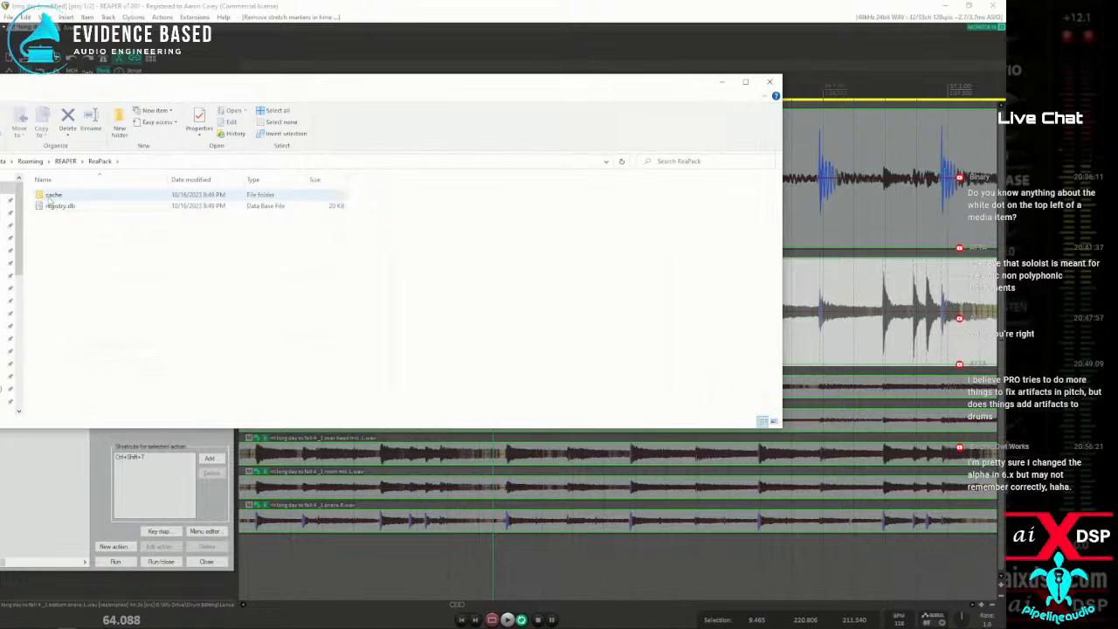
Delete the cache folder and registry.db file from the ReaPack folder and close the file explorer
{"action": "left_click_drag", "start_coordinate": [184, 289], "coordinate": [44, 175]}
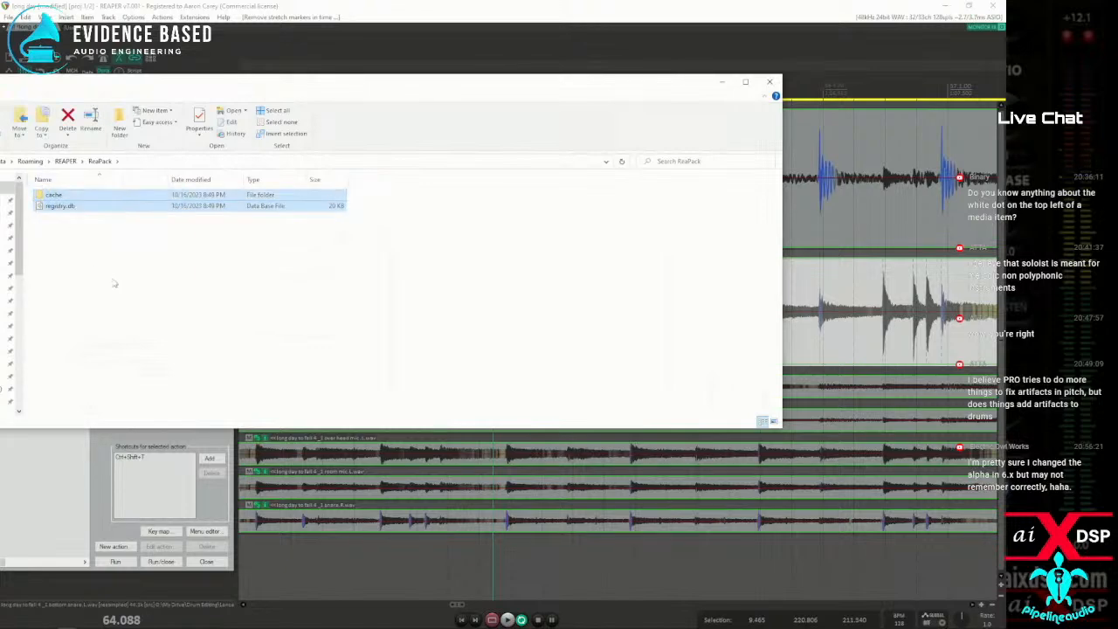
{"action": "key", "text": "Delete"}
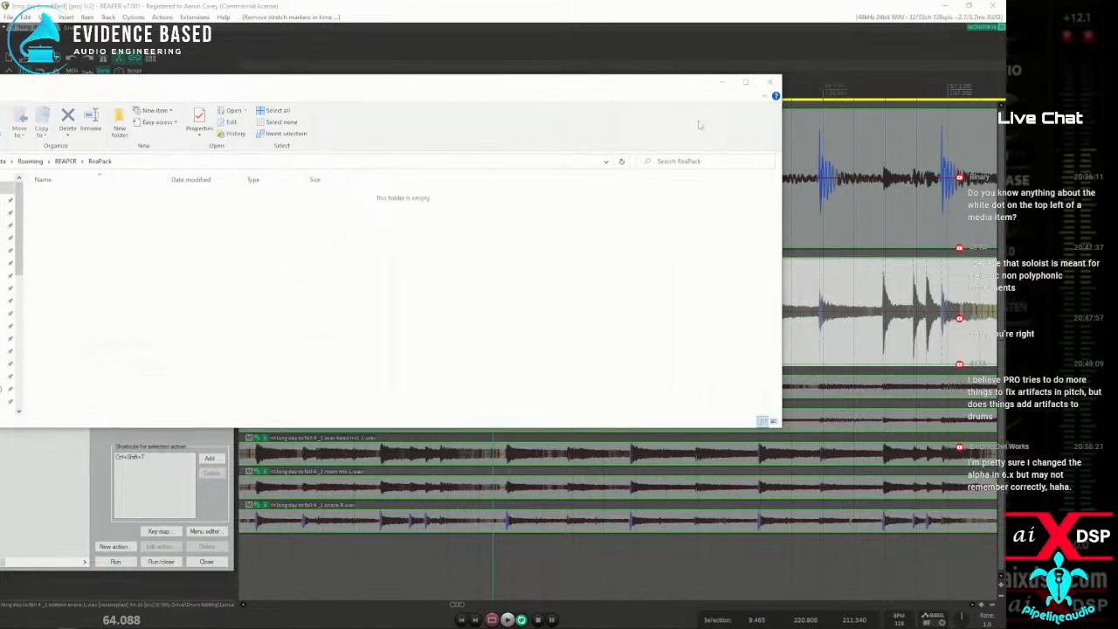
{"action": "left_click", "coordinate": [768, 83]}
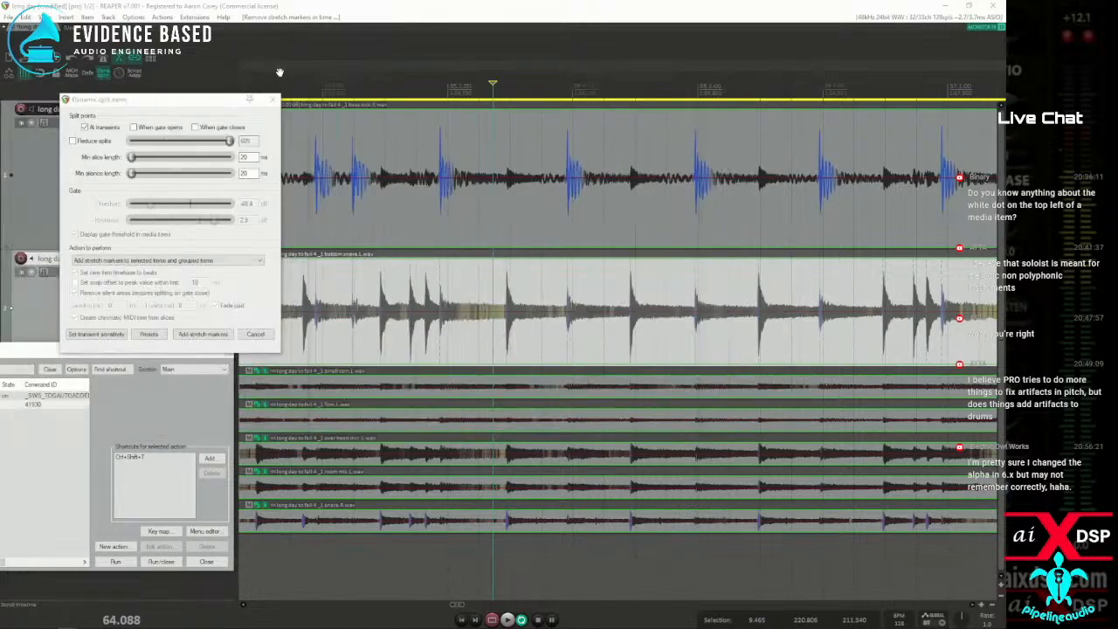
Close the Dynamic split dialog, then synchronize the ReaPack packages and dismiss the transaction report
{"action": "left_click_drag", "start_coordinate": [213, 105], "coordinate": [175, 100]}
{"action": "left_click", "coordinate": [233, 95]}
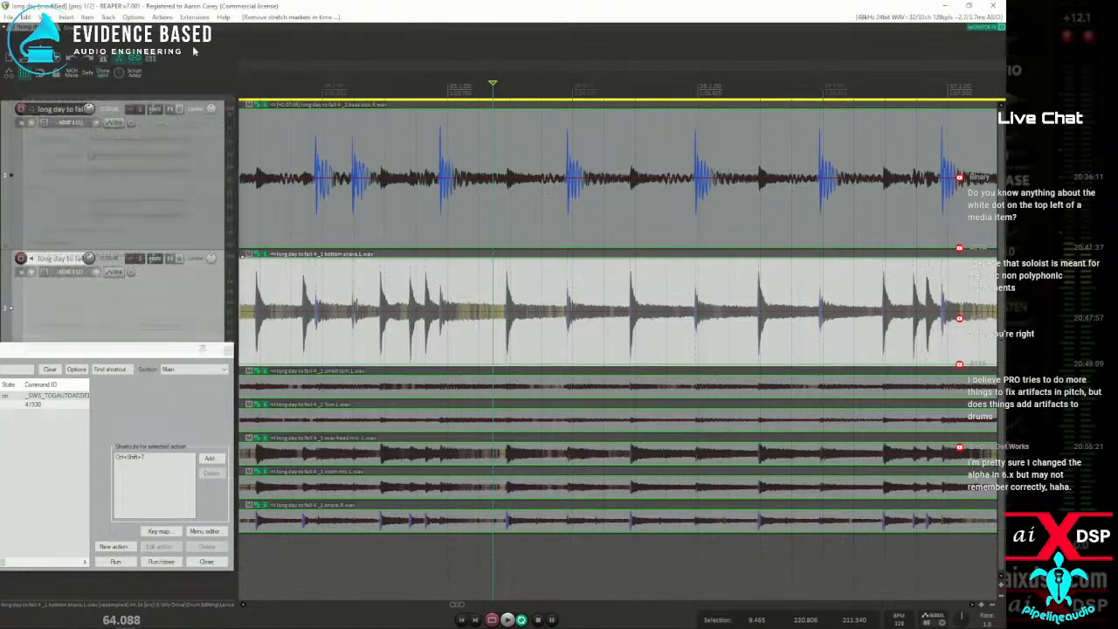
{"action": "left_click", "coordinate": [193, 17]}
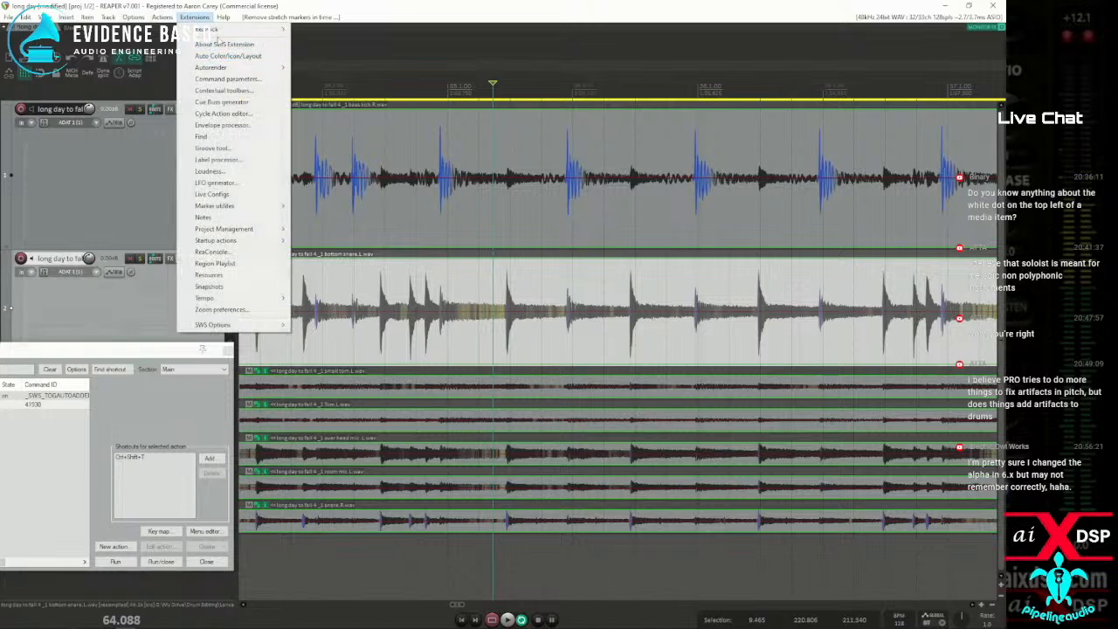
{"action": "mouse_move", "coordinate": [216, 31]}
{"action": "left_click", "coordinate": [349, 30]}
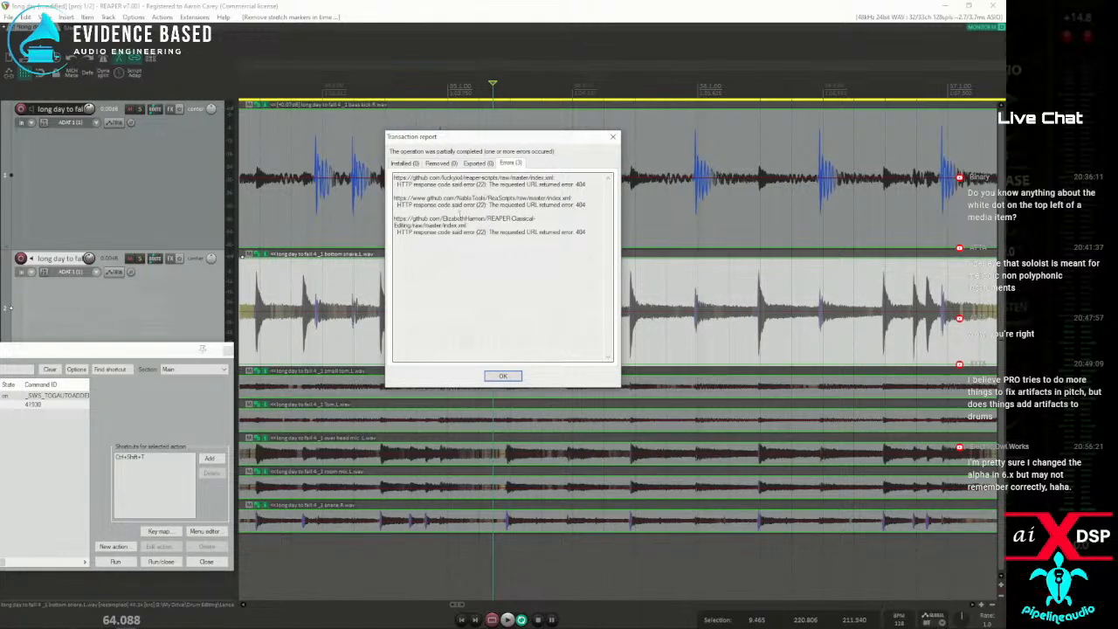
{"action": "left_click", "coordinate": [503, 377]}
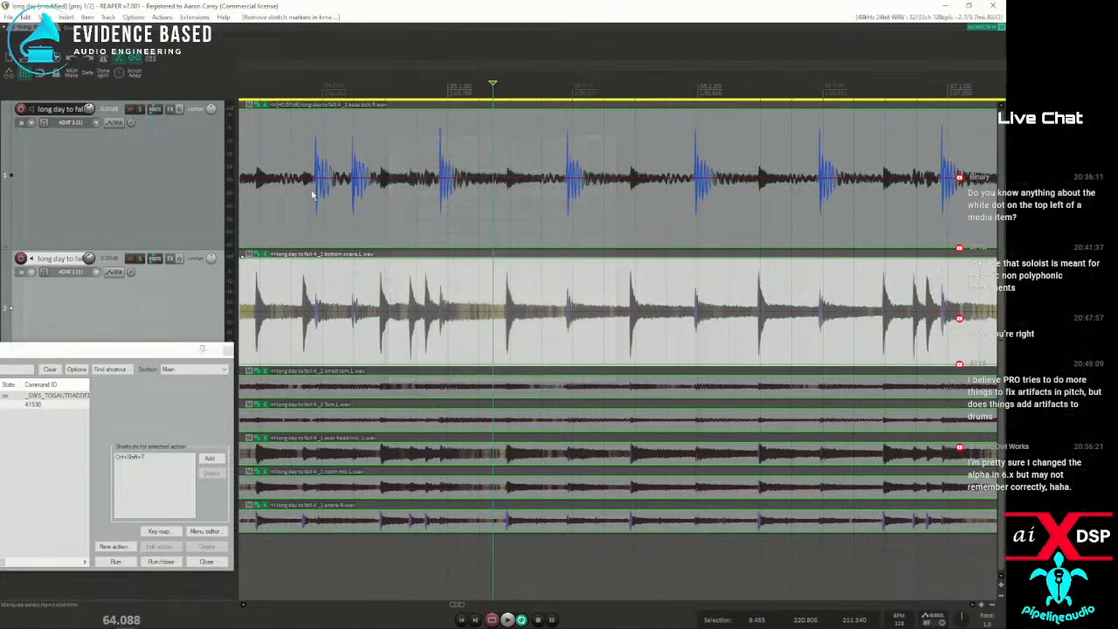
Open the ReaPack package browser and dismiss the transaction report
{"action": "left_click", "coordinate": [190, 19]}
{"action": "mouse_move", "coordinate": [223, 35]}
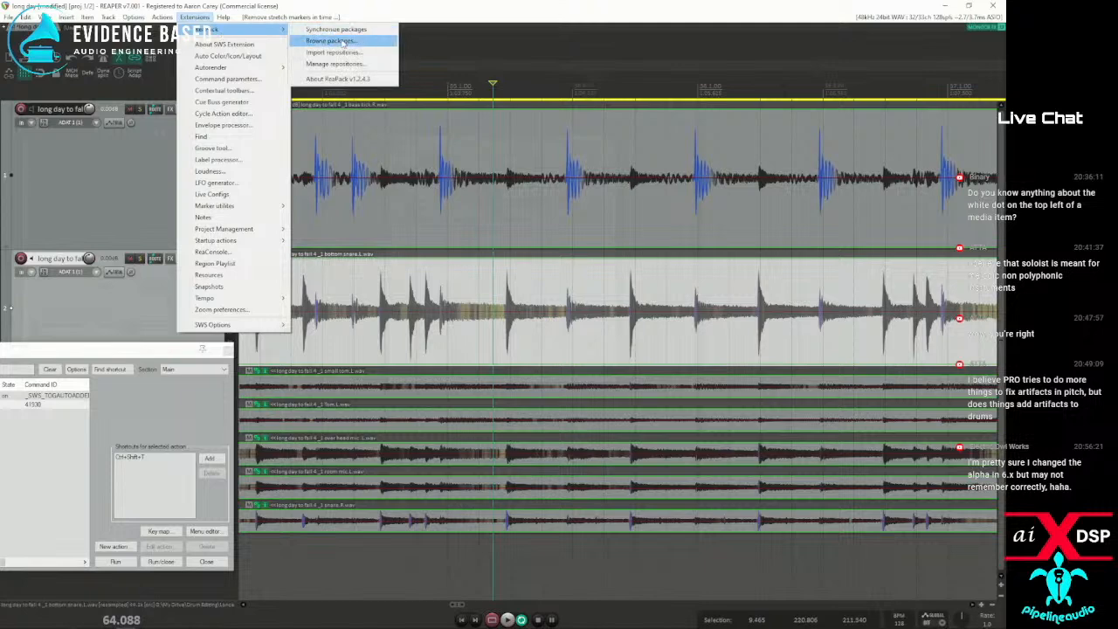
{"action": "left_click", "coordinate": [343, 41]}
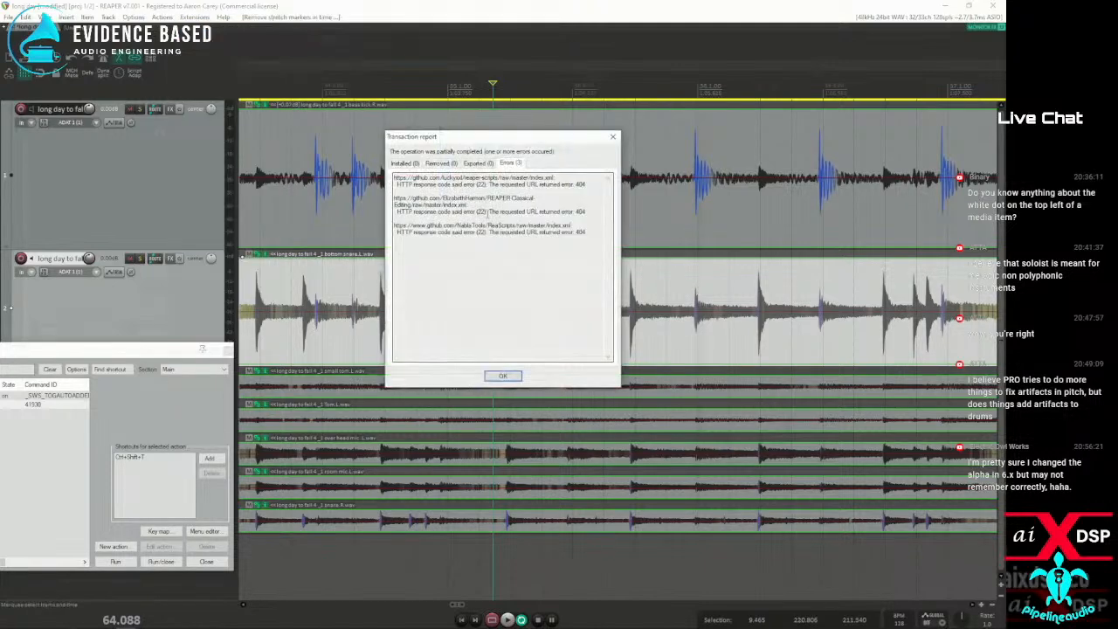
{"action": "left_click", "coordinate": [502, 375]}
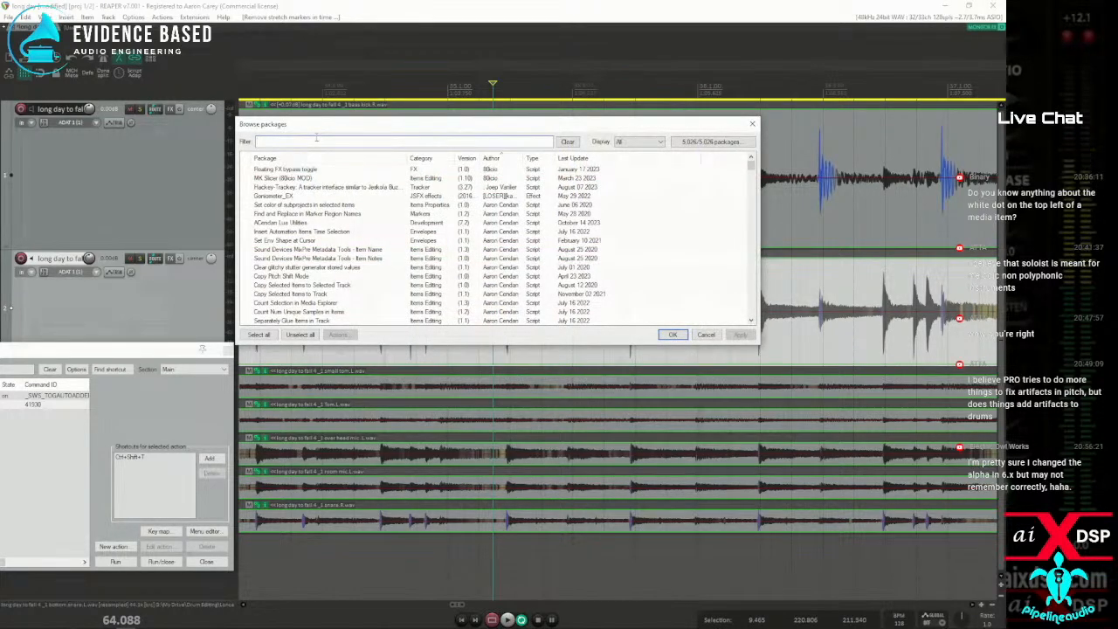
Filter the packages by "copy str" and select the script "Copy stretch markers from selected item to other items in group"
{"action": "type", "text": "copy stre"}
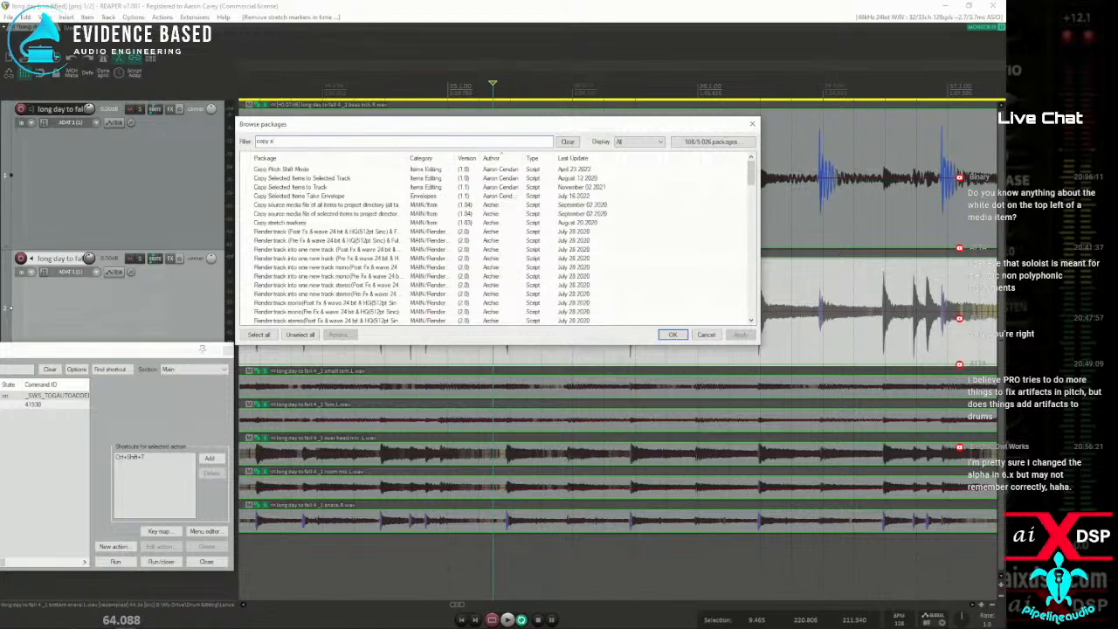
{"action": "key", "text": "BackSpace"}
{"action": "key", "text": "BackSpace"}
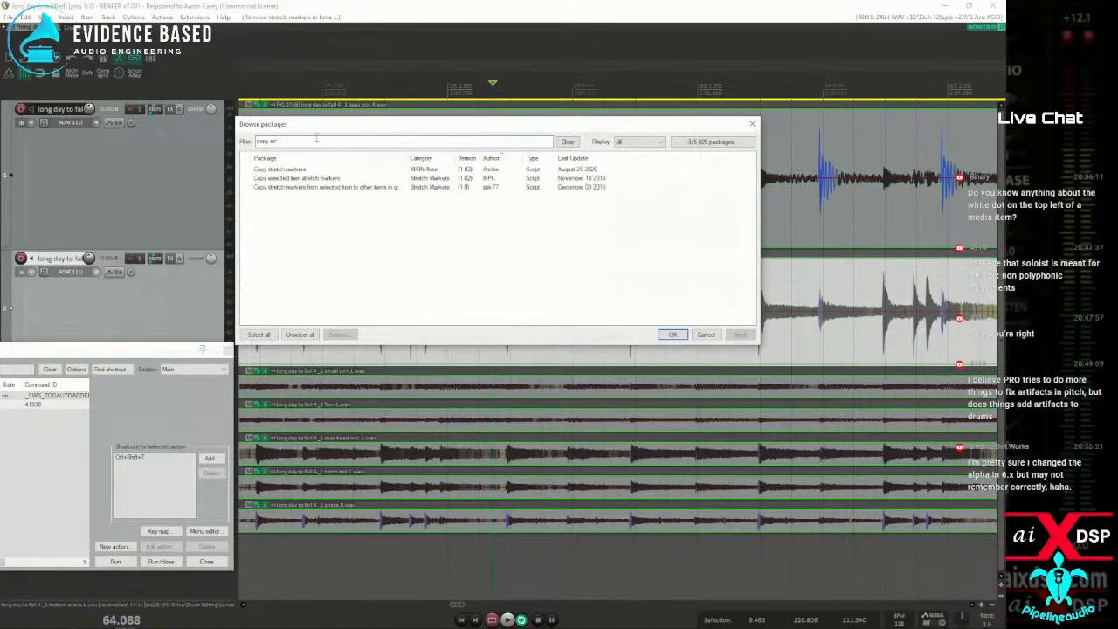
{"action": "left_click", "coordinate": [316, 188]}
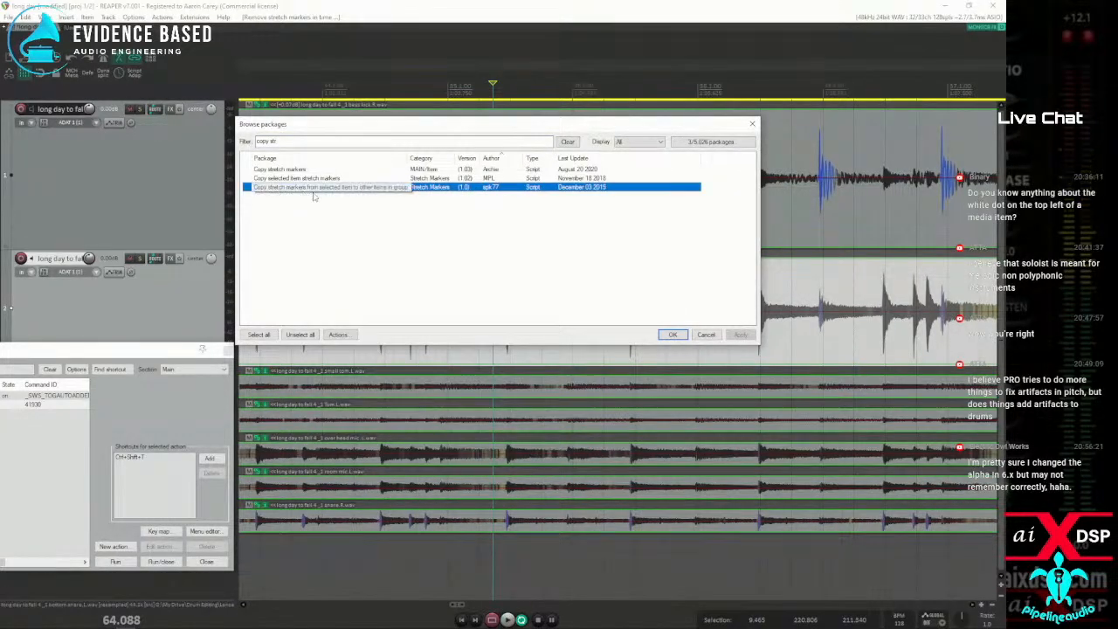
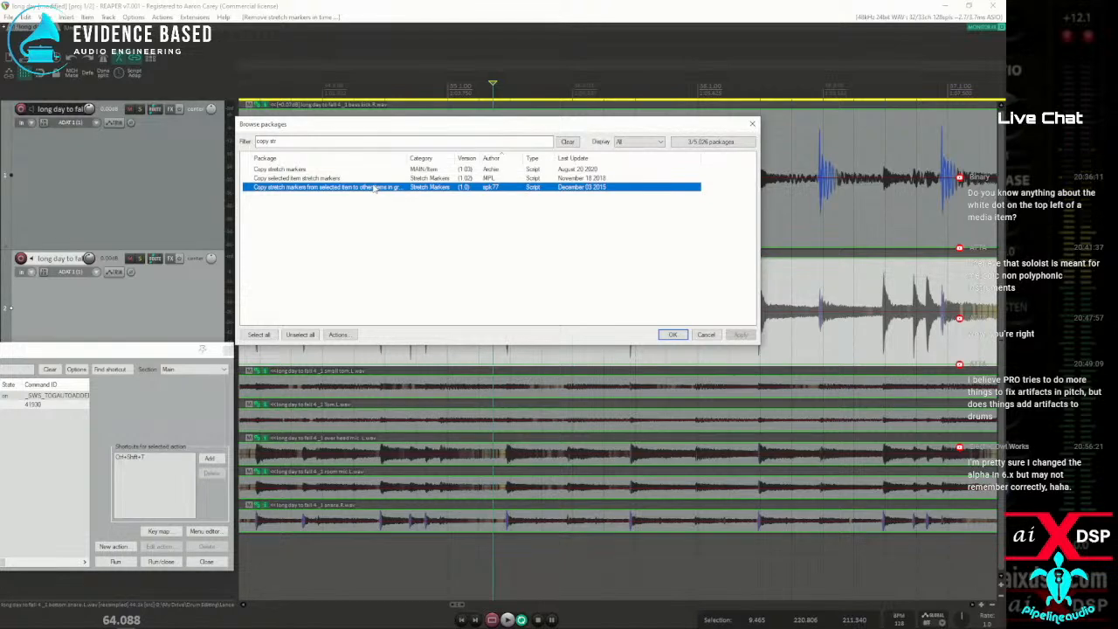
Review the available packages for copying stretch markers, including the package information for Copy selected item stretch markers
{"action": "right_click", "coordinate": [373, 187]}
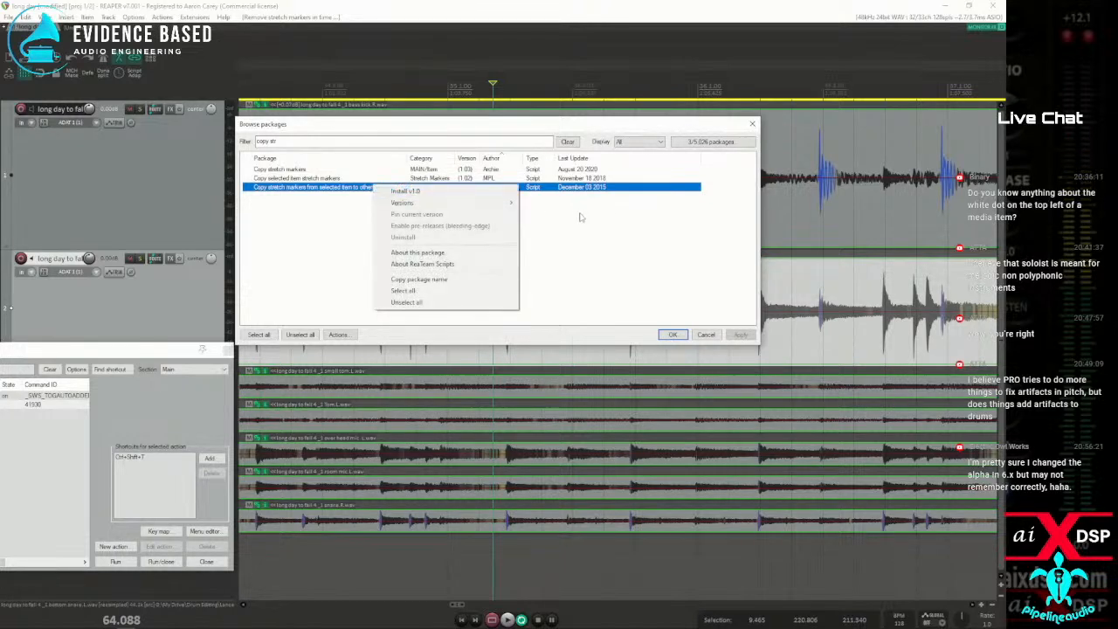
{"action": "left_click", "coordinate": [578, 215]}
{"action": "left_click", "coordinate": [294, 180]}
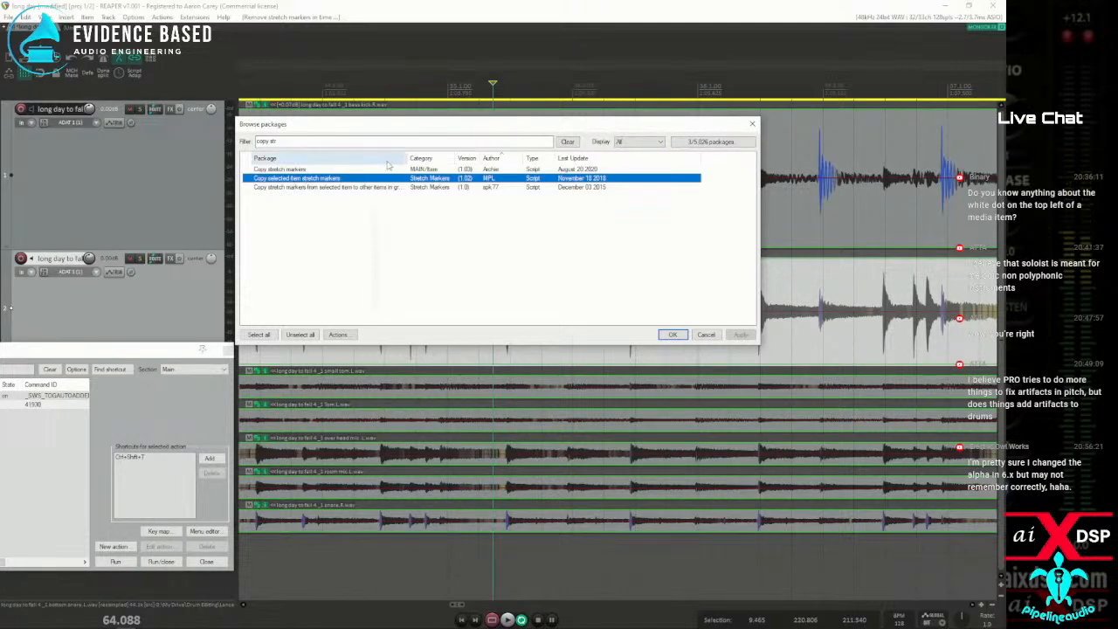
{"action": "left_click", "coordinate": [303, 170]}
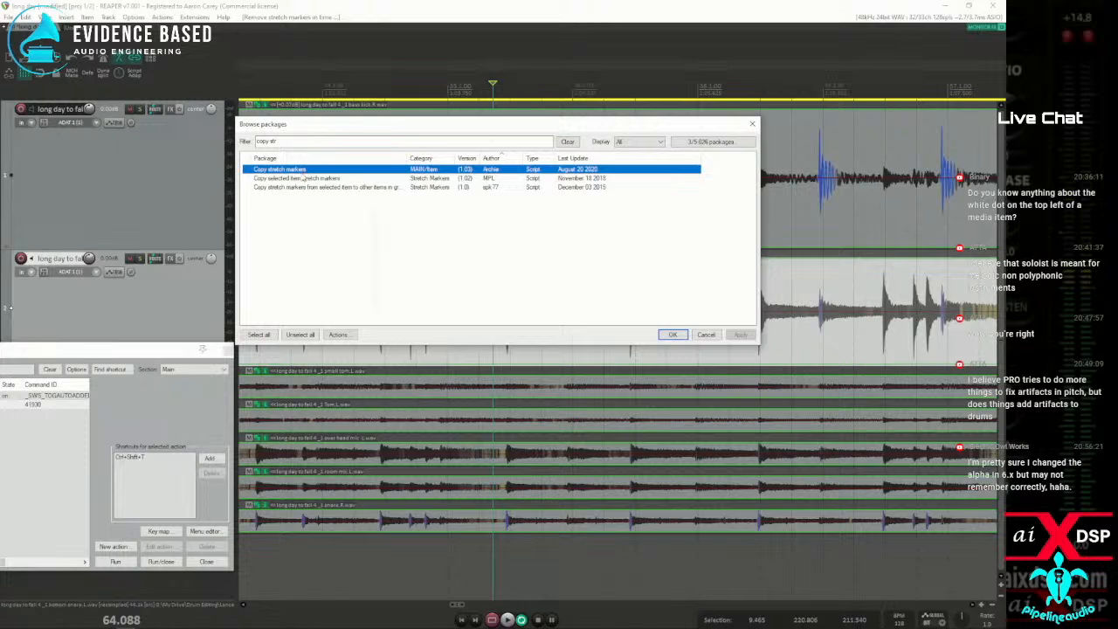
{"action": "right_click", "coordinate": [303, 177]}
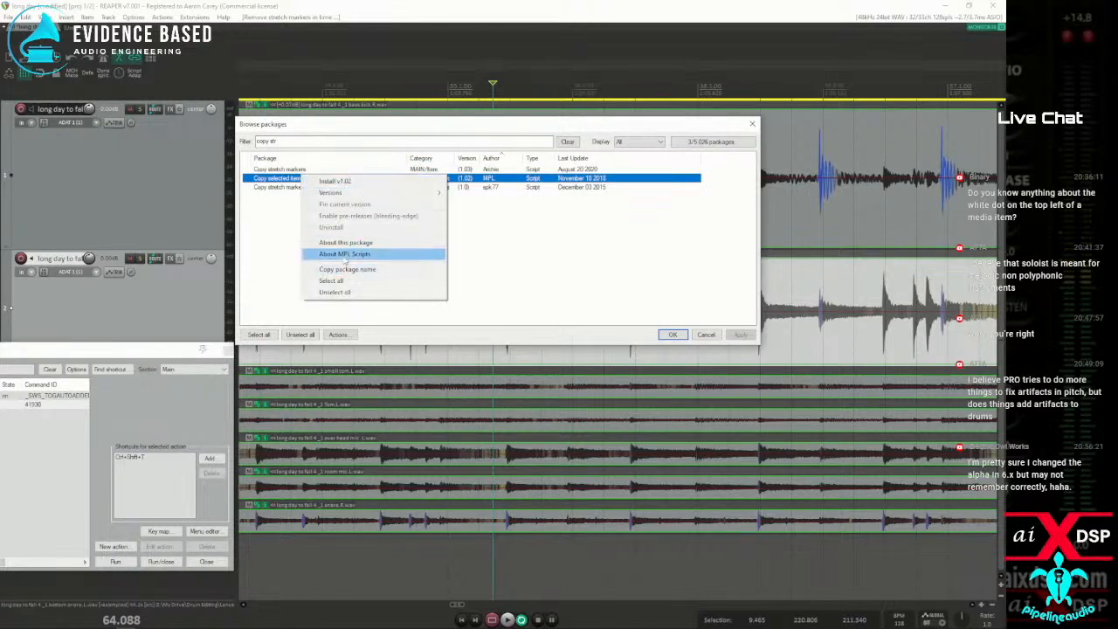
{"action": "left_click", "coordinate": [345, 242]}
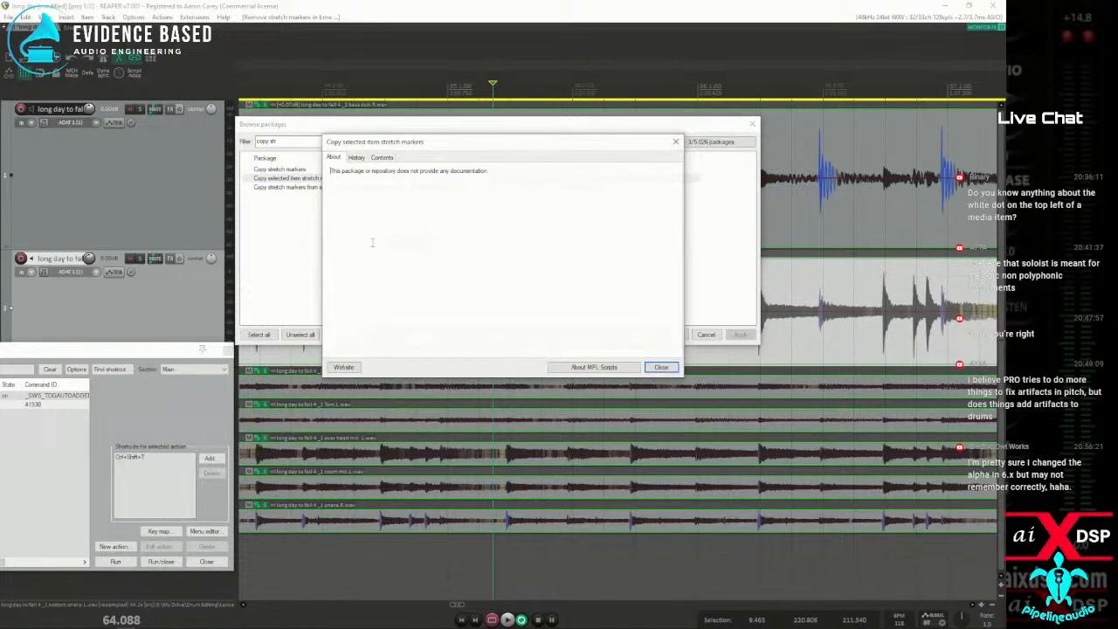
{"action": "left_click", "coordinate": [661, 367]}
{"action": "key", "text": "Escape"}
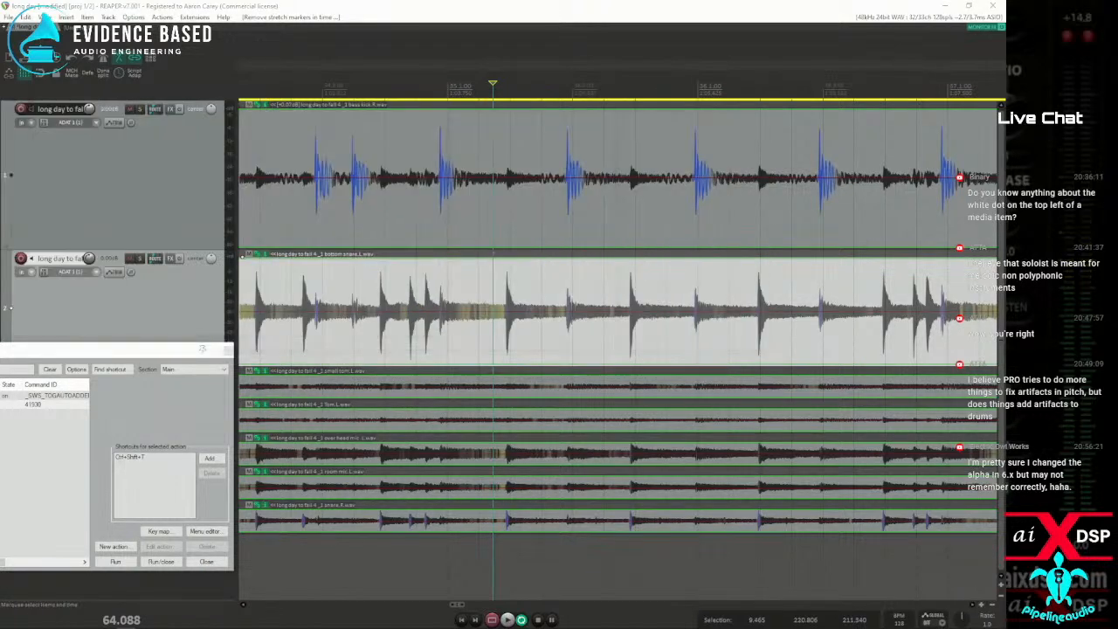
Use Dynamic split on the bass kick item to add stretch markers at its transients to the selected and grouped items
{"action": "left_click", "coordinate": [326, 202]}
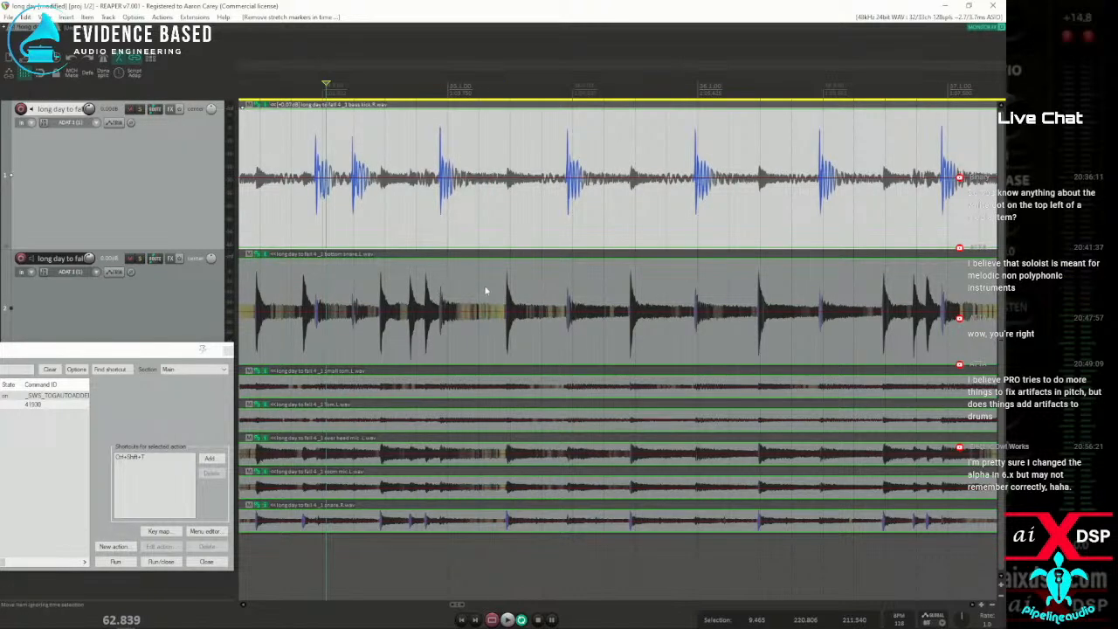
{"action": "left_click", "coordinate": [311, 207]}
{"action": "left_click_drag", "start_coordinate": [99, 355], "coordinate": [0, 259]}
{"action": "left_click", "coordinate": [390, 14]}
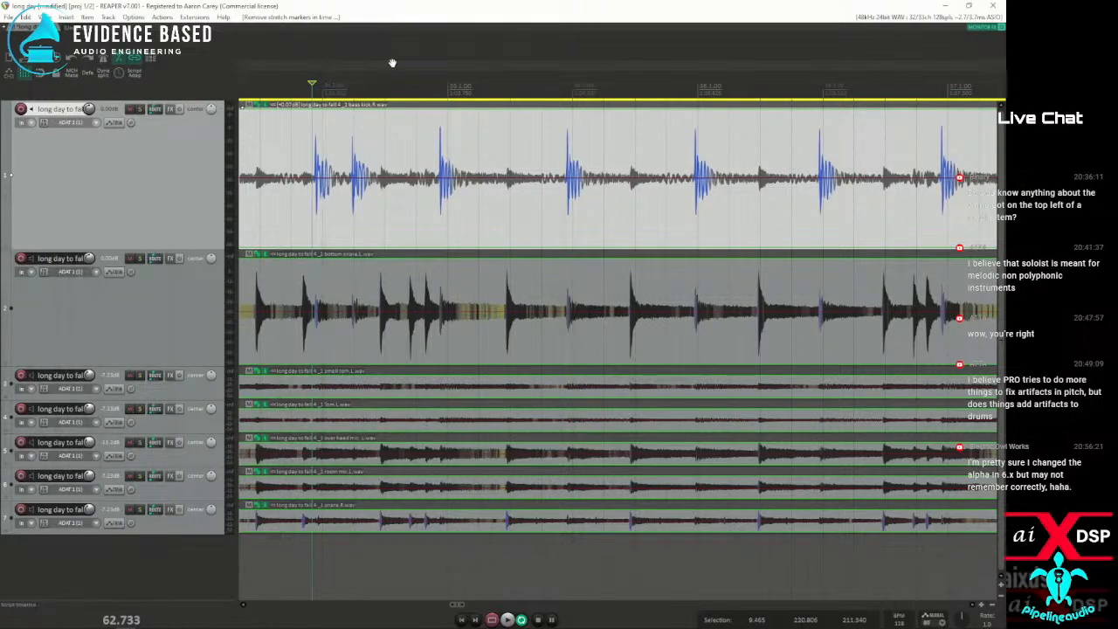
{"action": "key", "text": "d"}
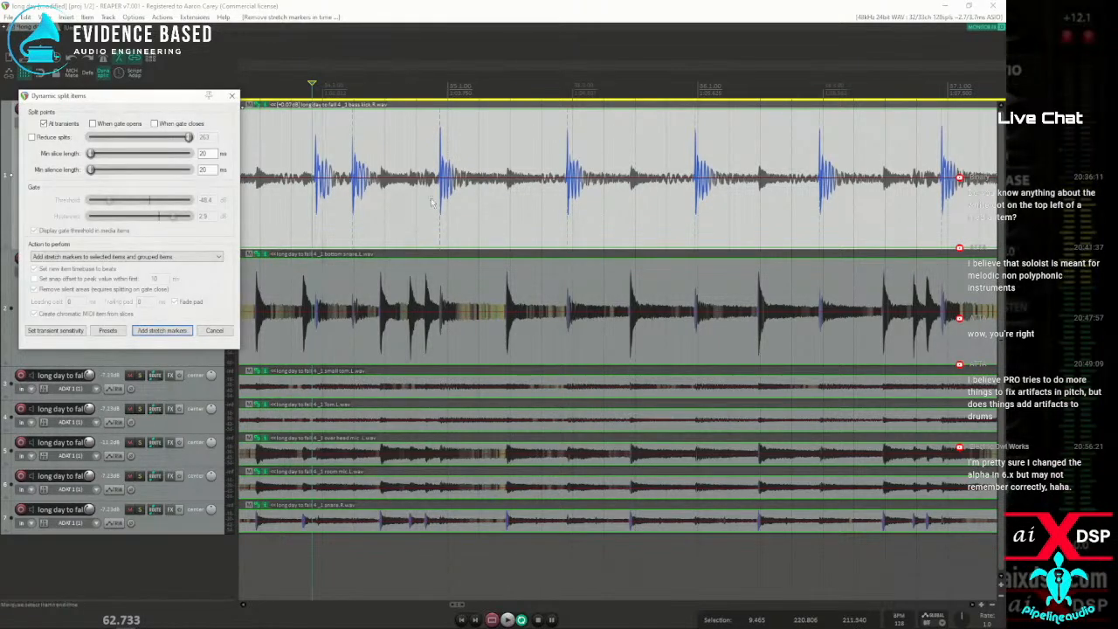
{"action": "left_click", "coordinate": [162, 330]}
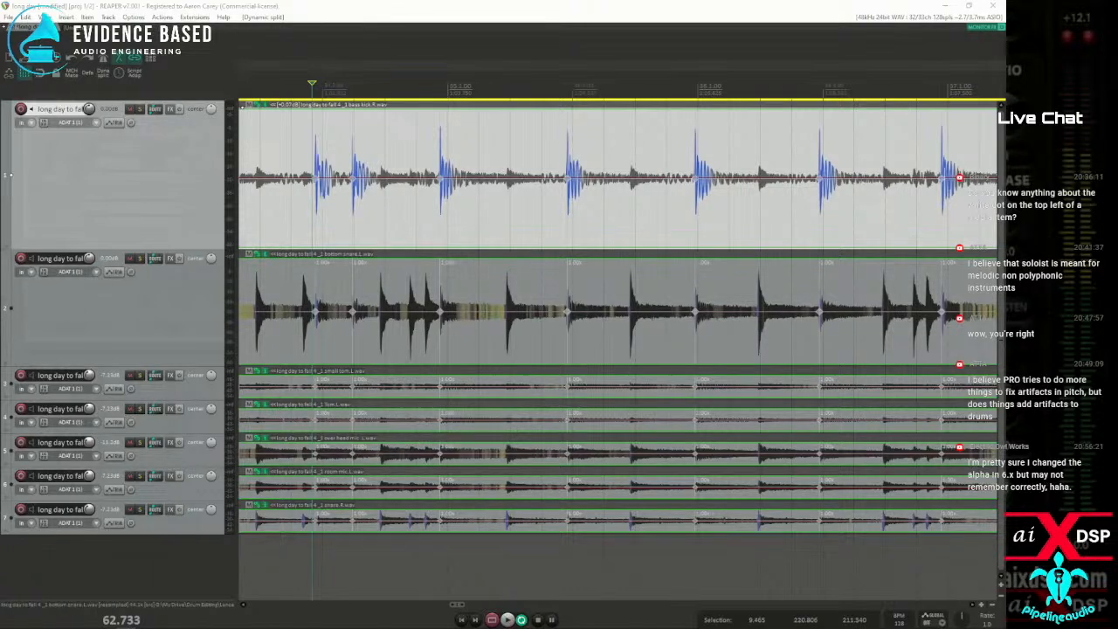
Install all three packages listed for the "copy str" filter, and close the package browser
{"action": "left_click_drag", "start_coordinate": [0, 108], "coordinate": [267, 98]}
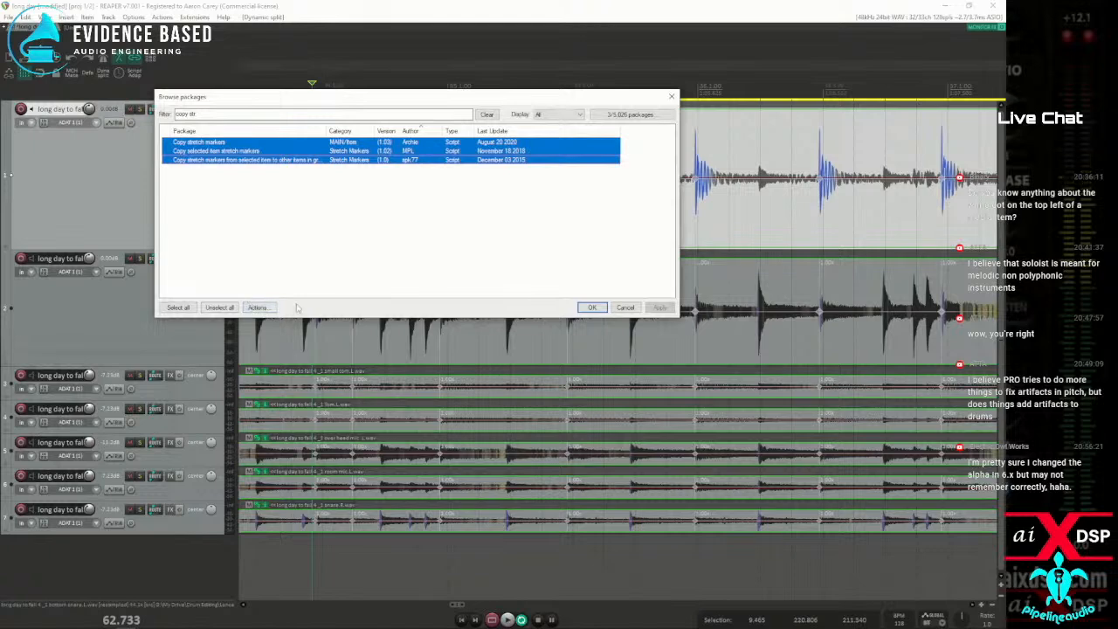
{"action": "right_click", "coordinate": [221, 143]}
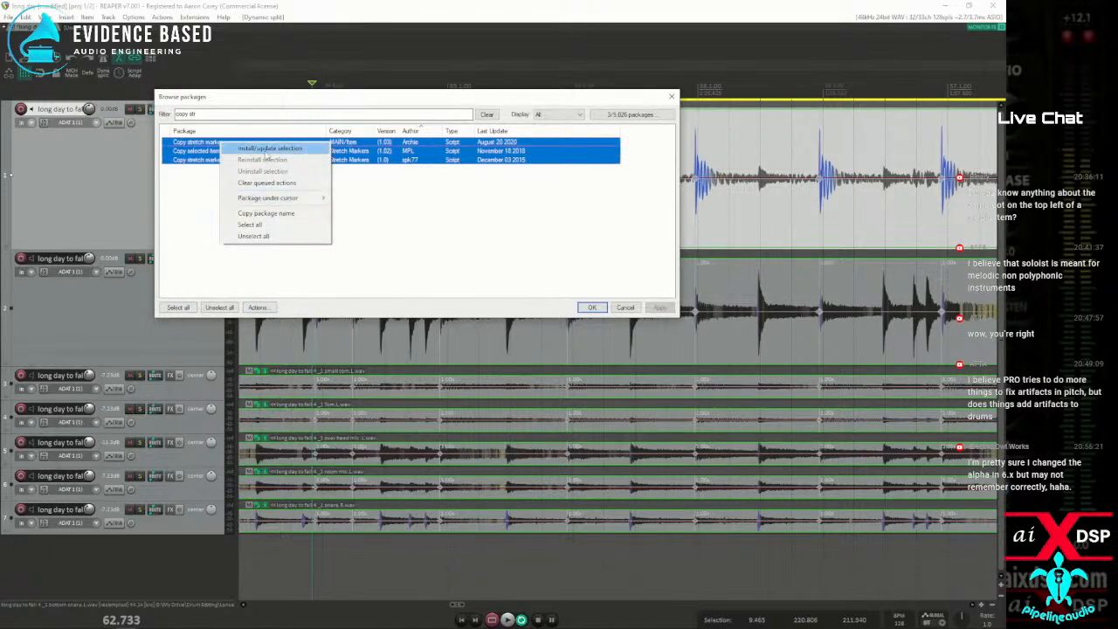
{"action": "left_click", "coordinate": [266, 150]}
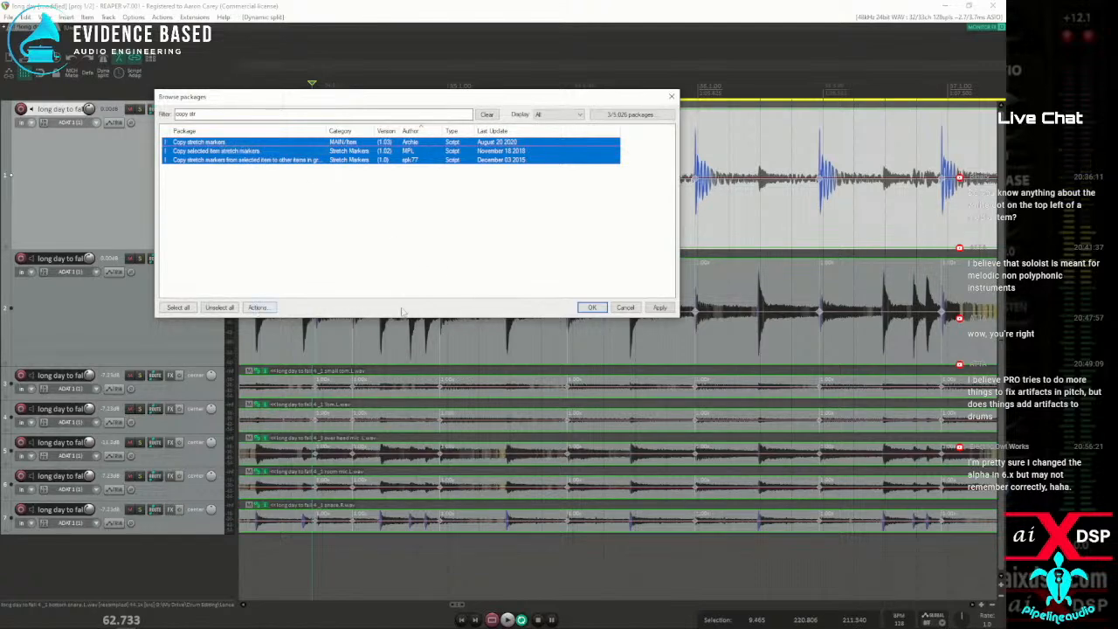
{"action": "left_click", "coordinate": [659, 307]}
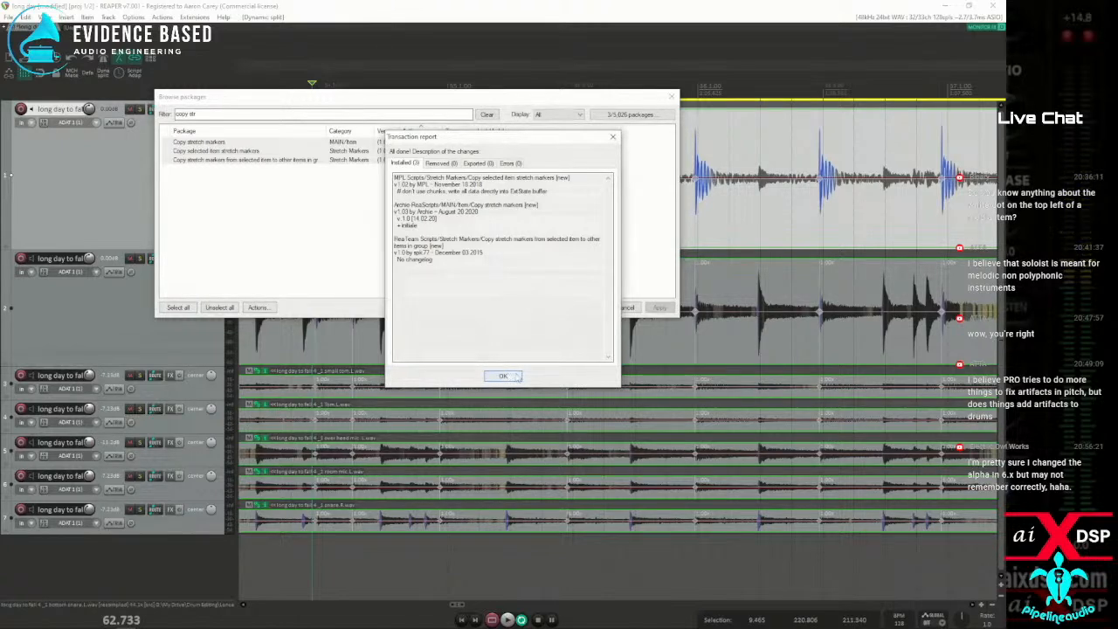
{"action": "left_click", "coordinate": [504, 376]}
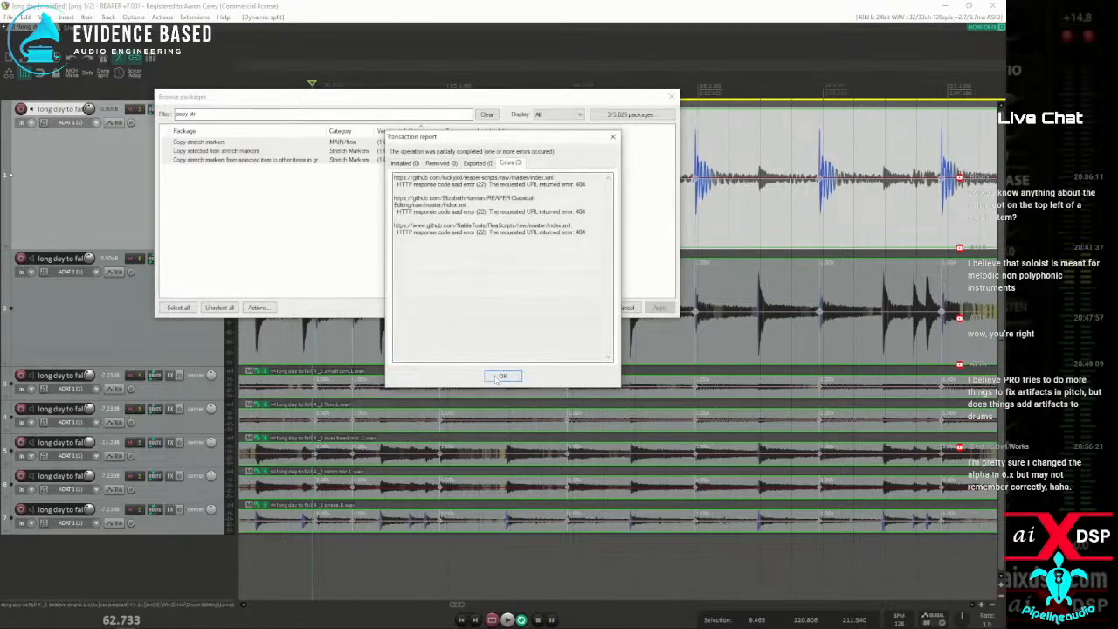
{"action": "left_click", "coordinate": [502, 377]}
{"action": "key", "text": "Escape"}
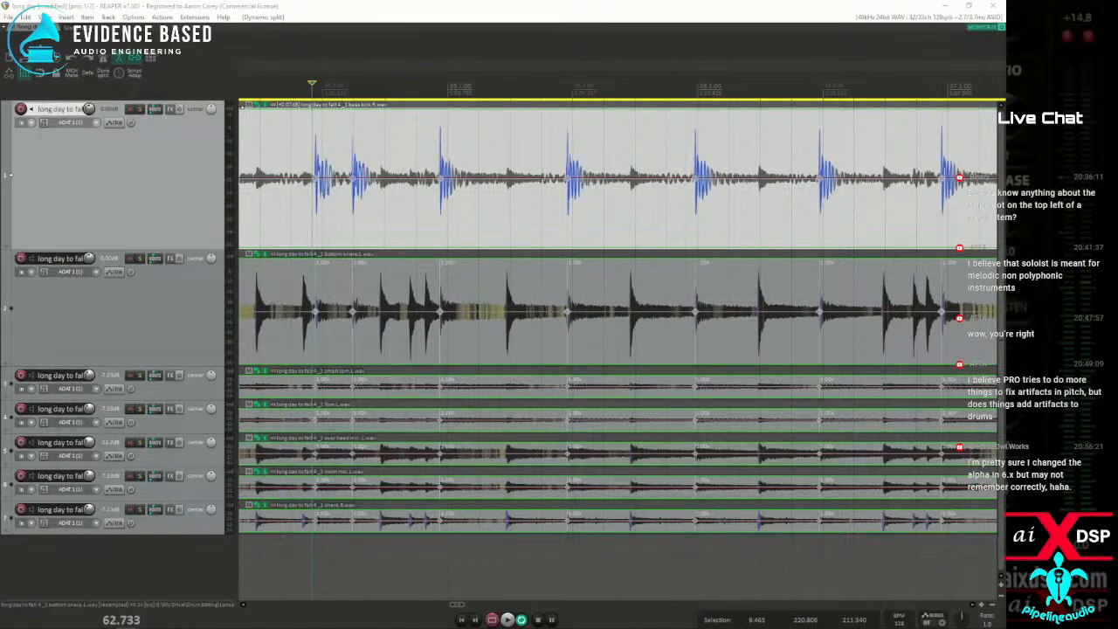
Open the action list with the bottom snare item selected, and clear the list's filter
{"action": "key", "text": "shift+slash"}
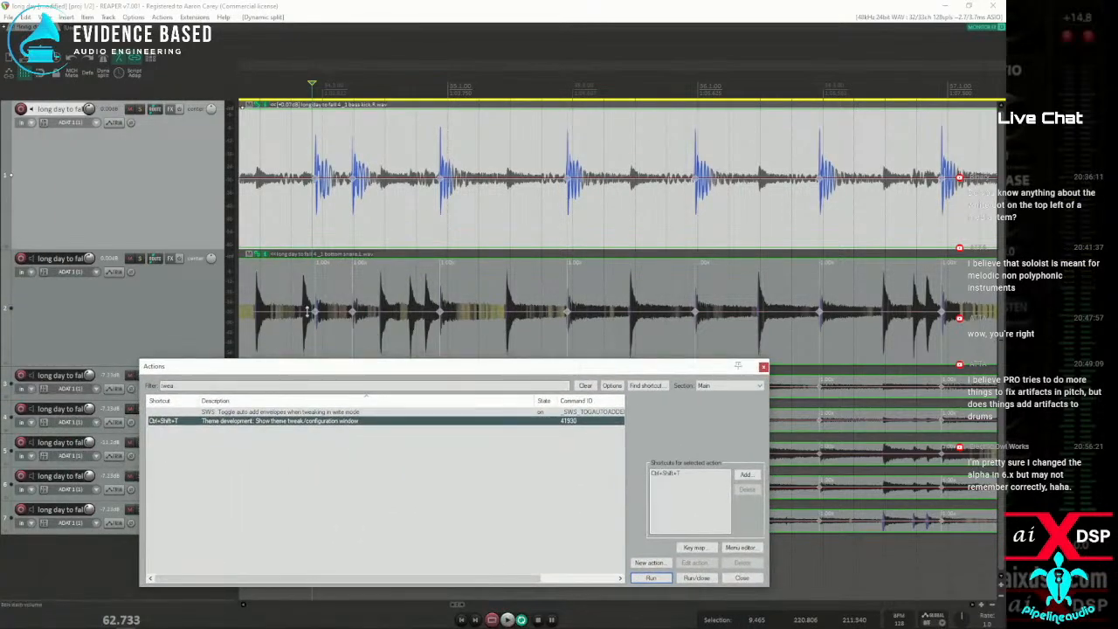
{"action": "left_click", "coordinate": [282, 282]}
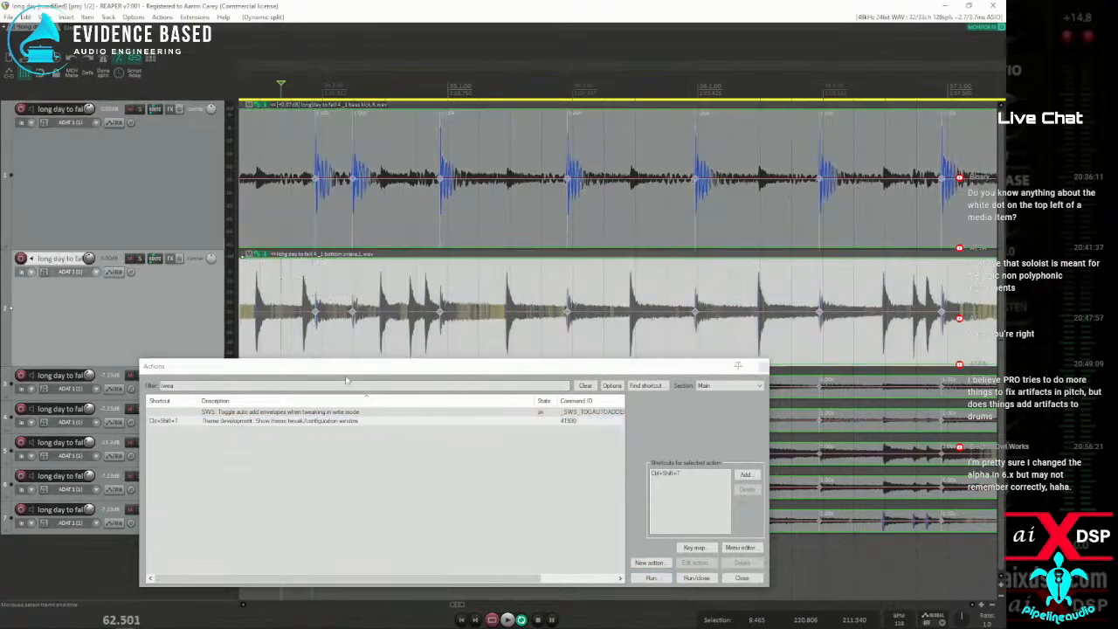
{"action": "left_click", "coordinate": [587, 386]}
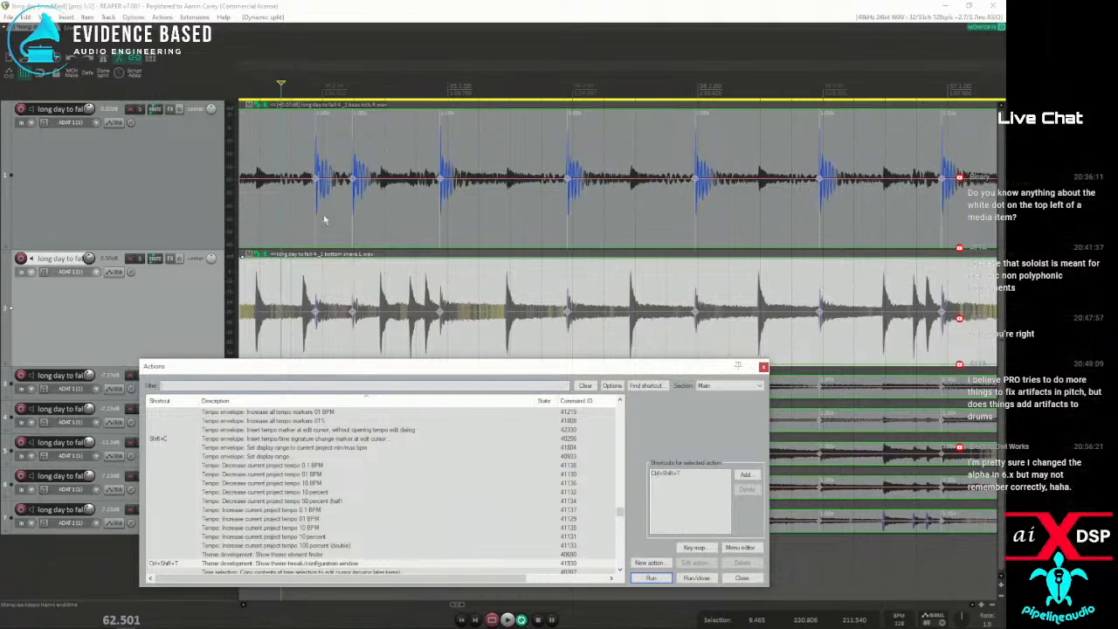
Try adding stretch markers at the bottom snare's transients to all grouped items, and undo the stretch markers added so far
{"action": "left_click", "coordinate": [336, 277]}
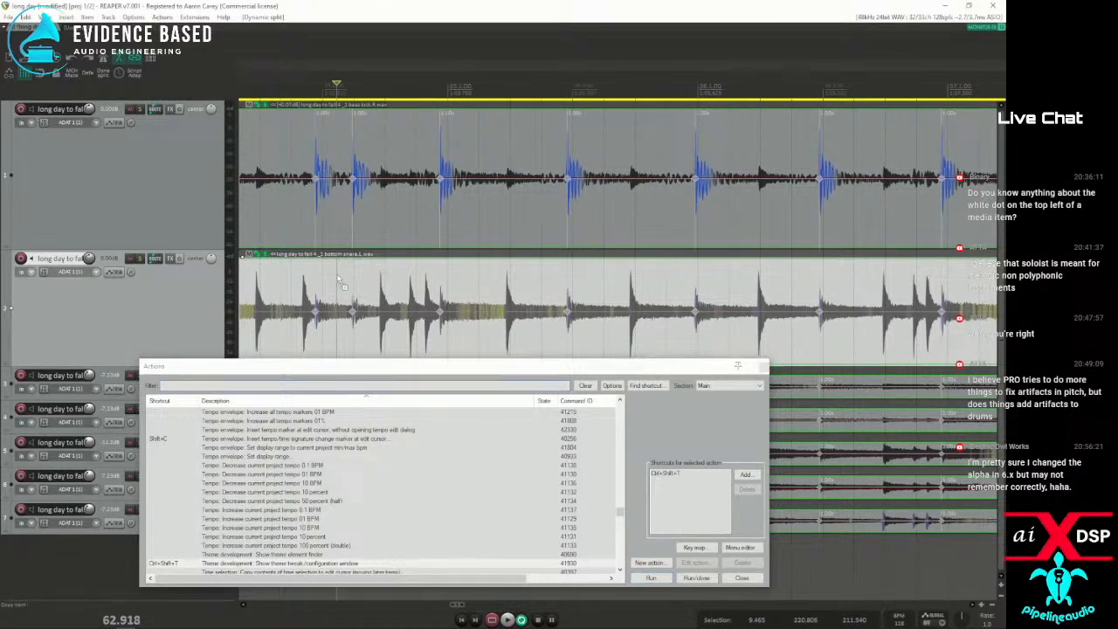
{"action": "key", "text": "d"}
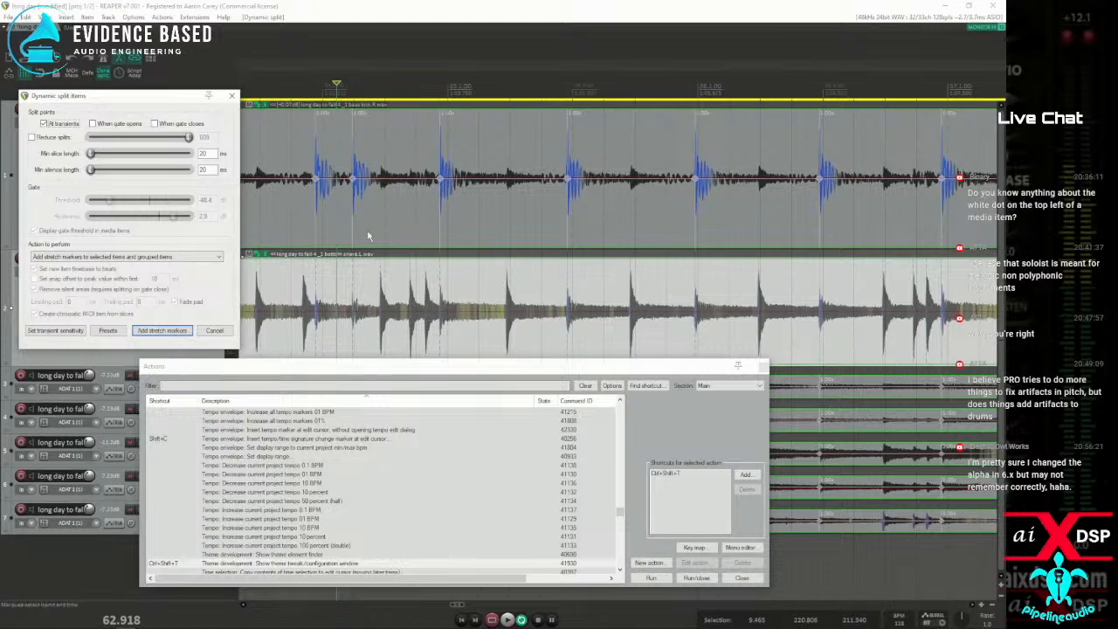
{"action": "left_click", "coordinate": [161, 330]}
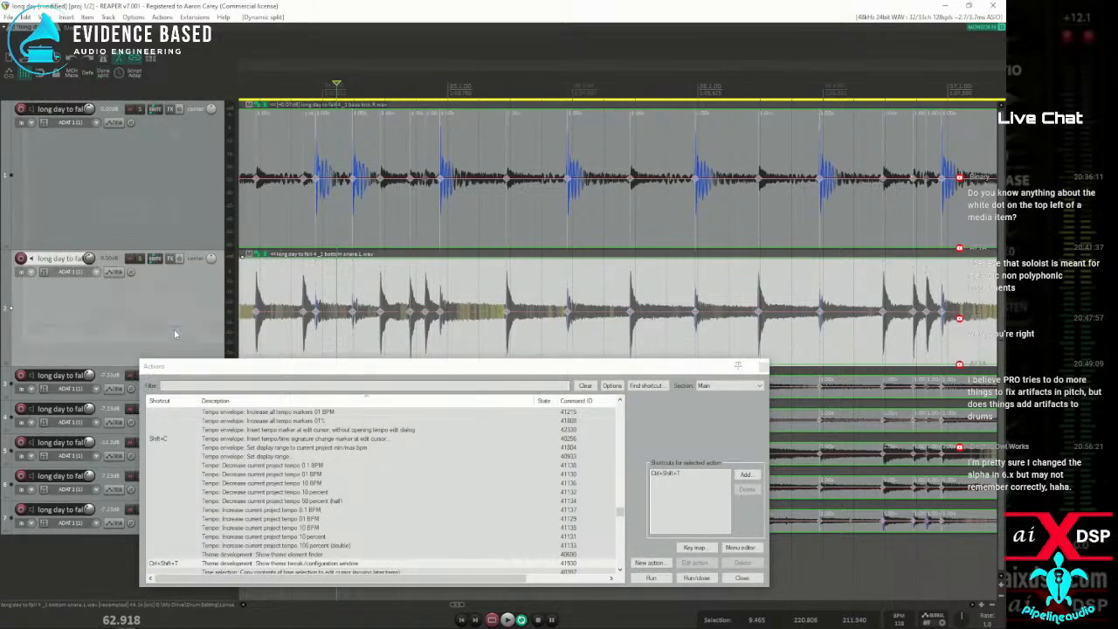
{"action": "left_click", "coordinate": [479, 242]}
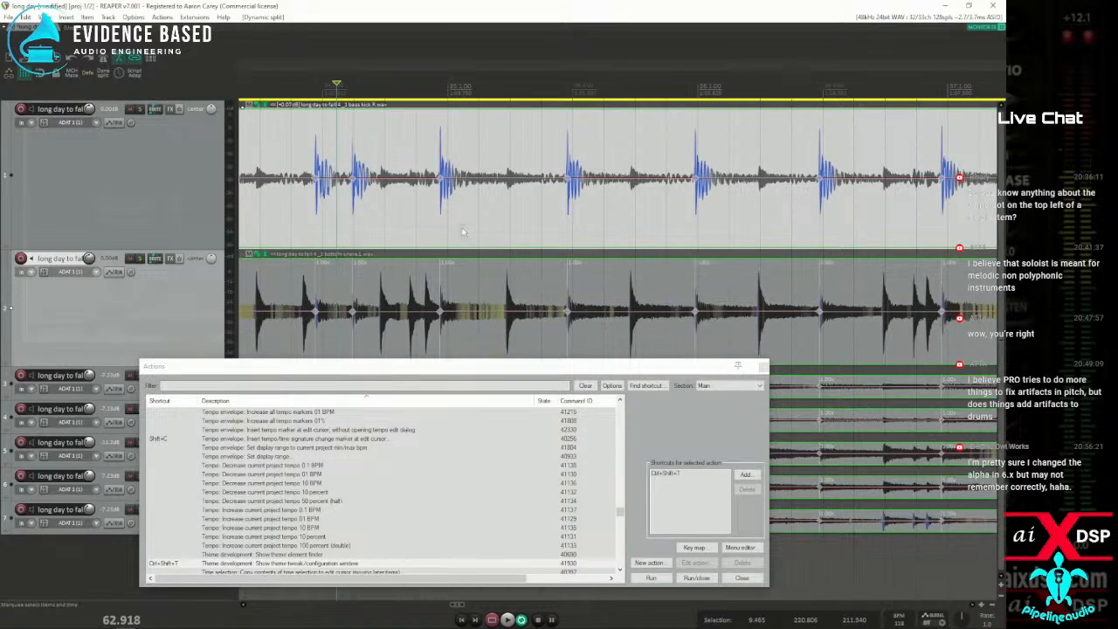
{"action": "key", "text": "ctrl+z"}
Add stretch markers to the bass kick item and its grouped items at the kick's transients with Dynamic split
{"action": "left_click", "coordinate": [405, 215]}
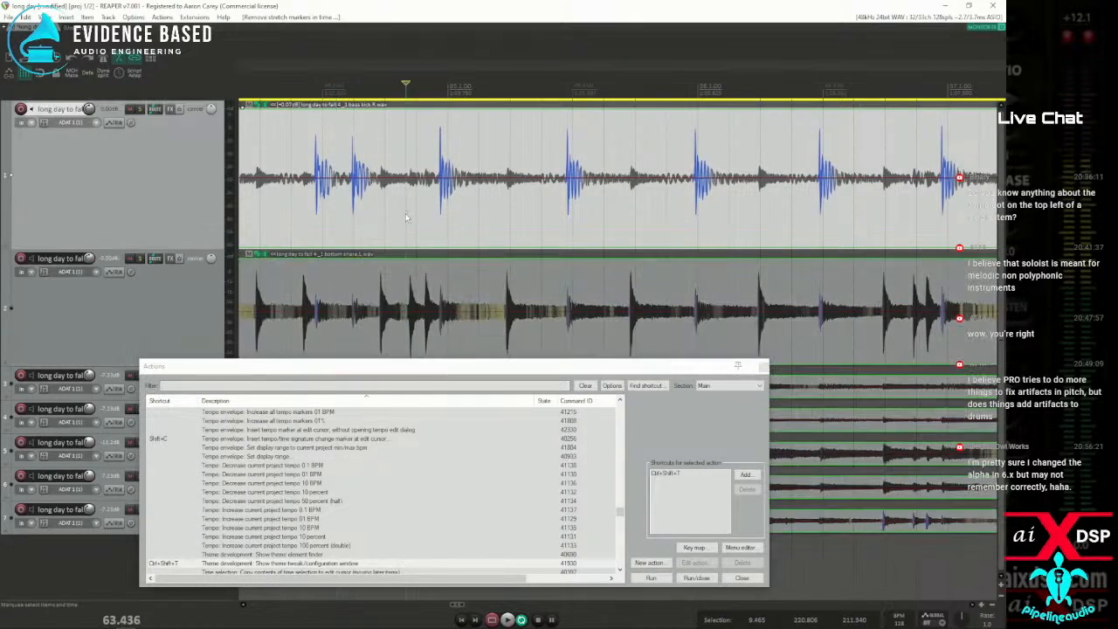
{"action": "key", "text": "d"}
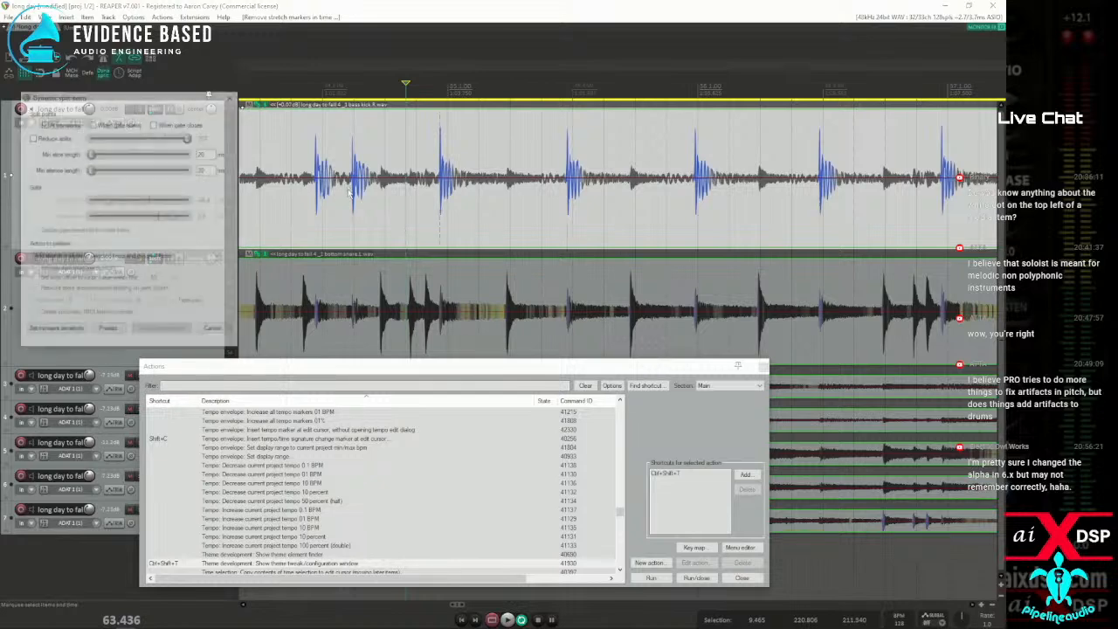
{"action": "left_click", "coordinate": [162, 330]}
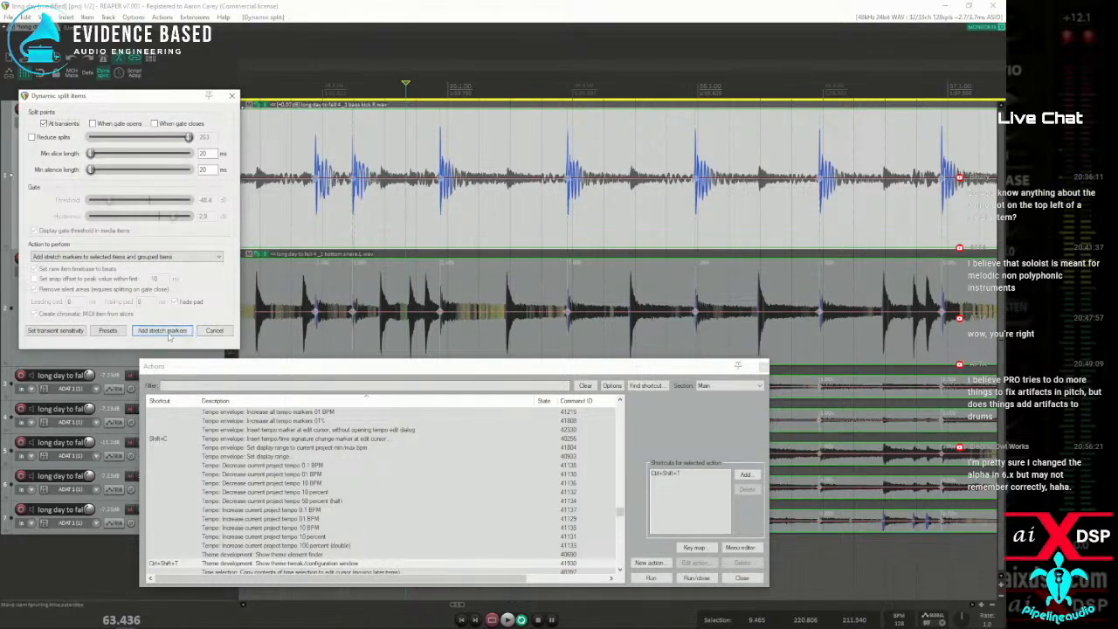
Open Dynamic split for the bottom snare item, clear the action list out of the way, and show the transient detection settings
{"action": "left_click", "coordinate": [376, 277]}
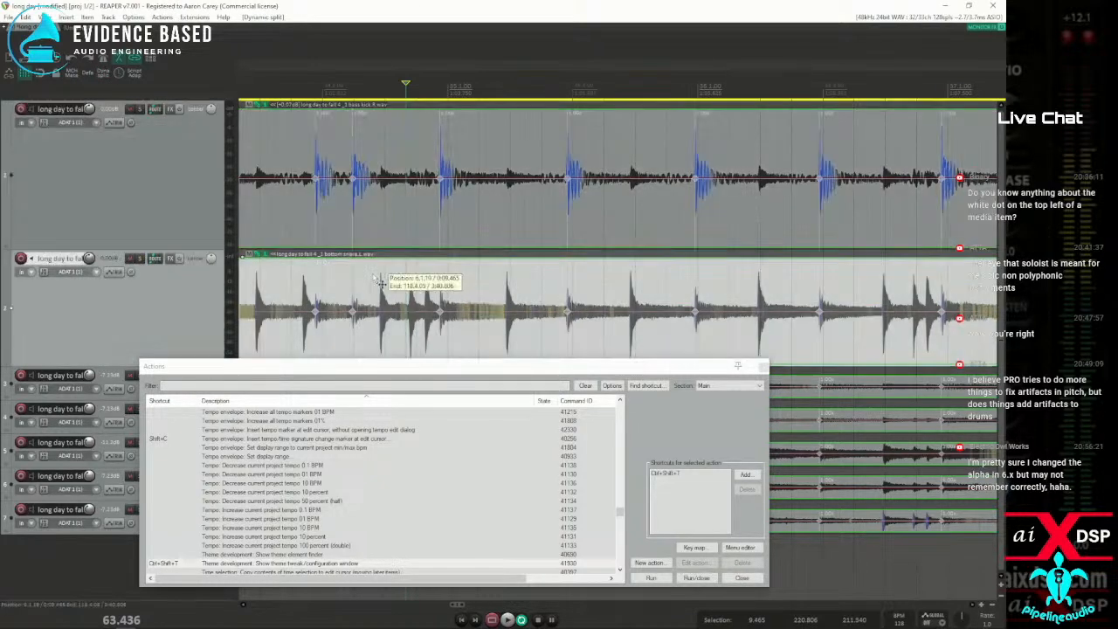
{"action": "key", "text": "d"}
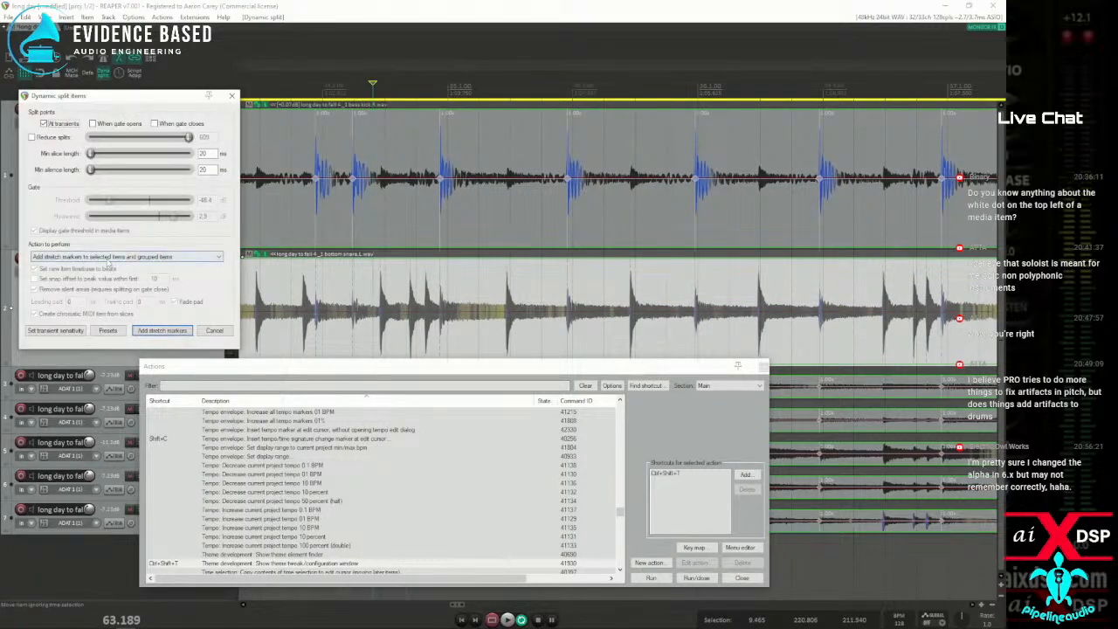
{"action": "left_click_drag", "start_coordinate": [441, 365], "coordinate": [0, 276]}
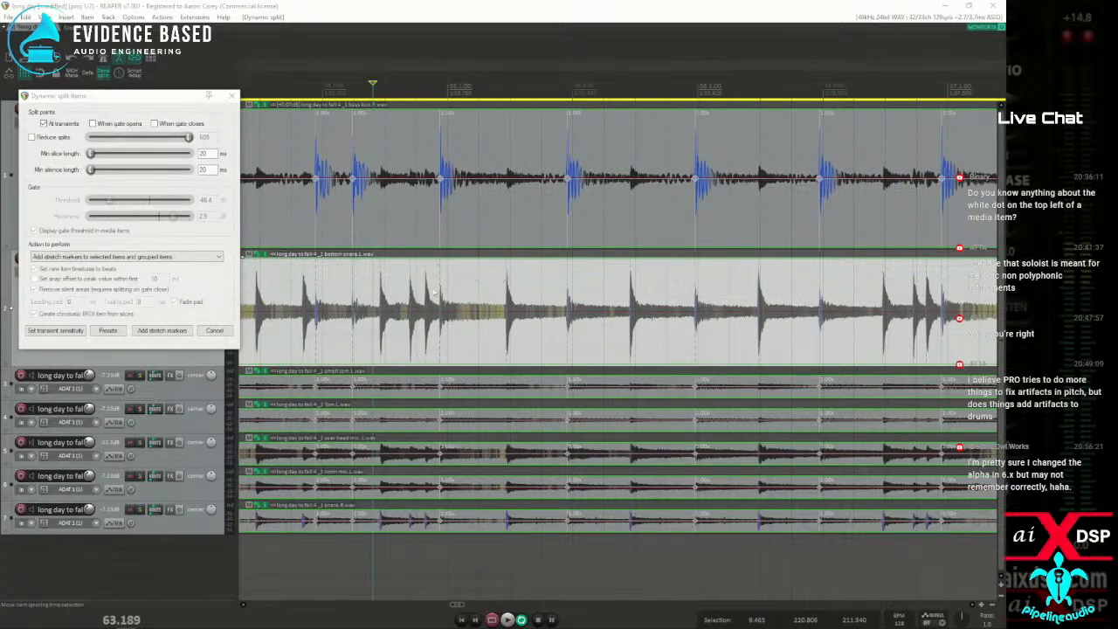
{"action": "left_click", "coordinate": [55, 330]}
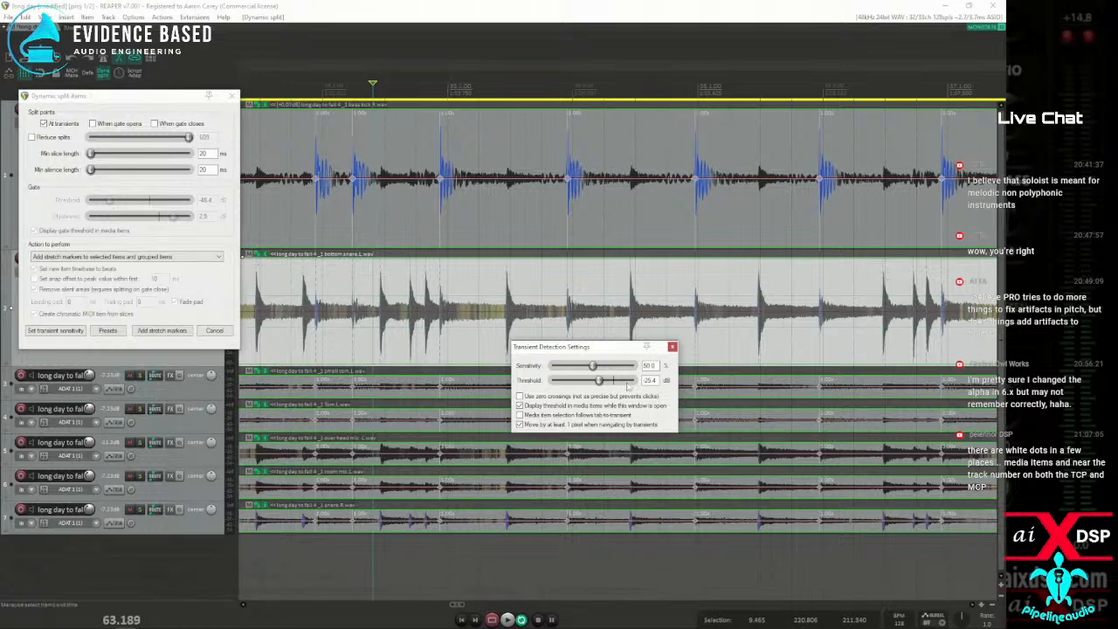
Try a transient threshold of -13.9 dB for adding the snare's stretch markers to the grouped items, and undo the added markers
{"action": "left_click_drag", "start_coordinate": [607, 382], "coordinate": [615, 382]}
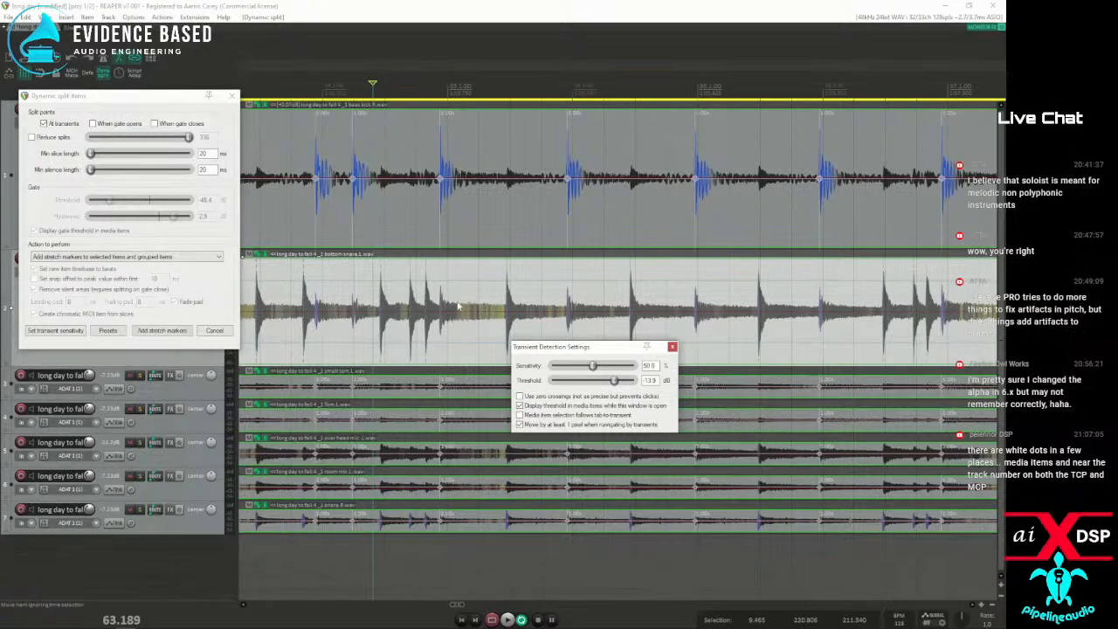
{"action": "left_click", "coordinate": [161, 330]}
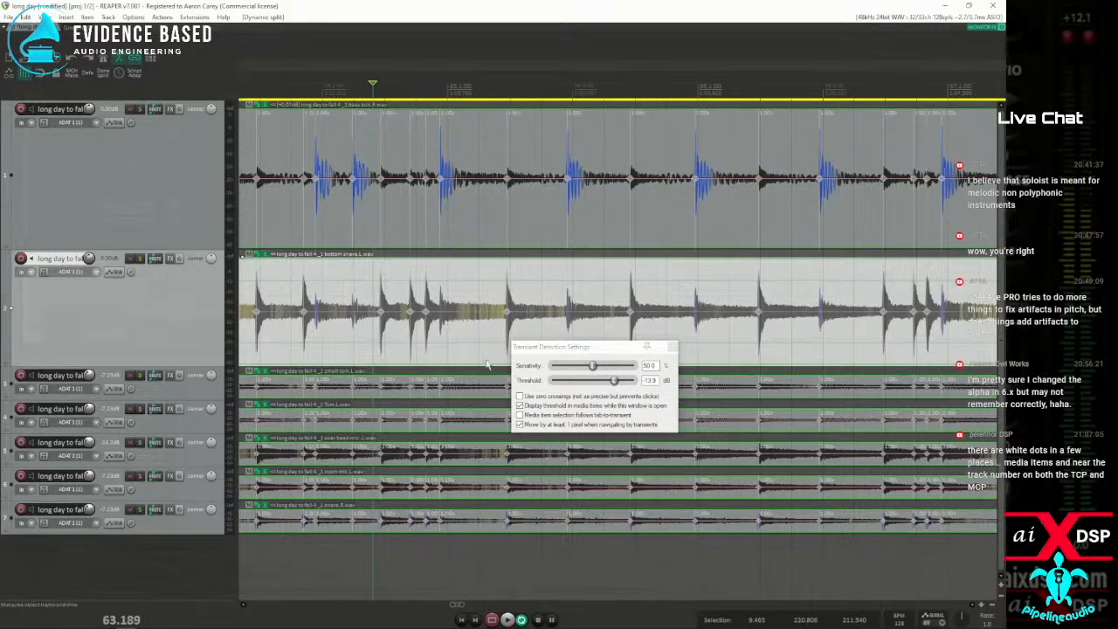
{"action": "key", "text": "ctrl+z"}
Try a transient threshold of -20.2 dB for adding the bottom snare's stretch markers to its grouped items with Dynamic split
{"action": "left_click_drag", "start_coordinate": [614, 382], "coordinate": [605, 382]}
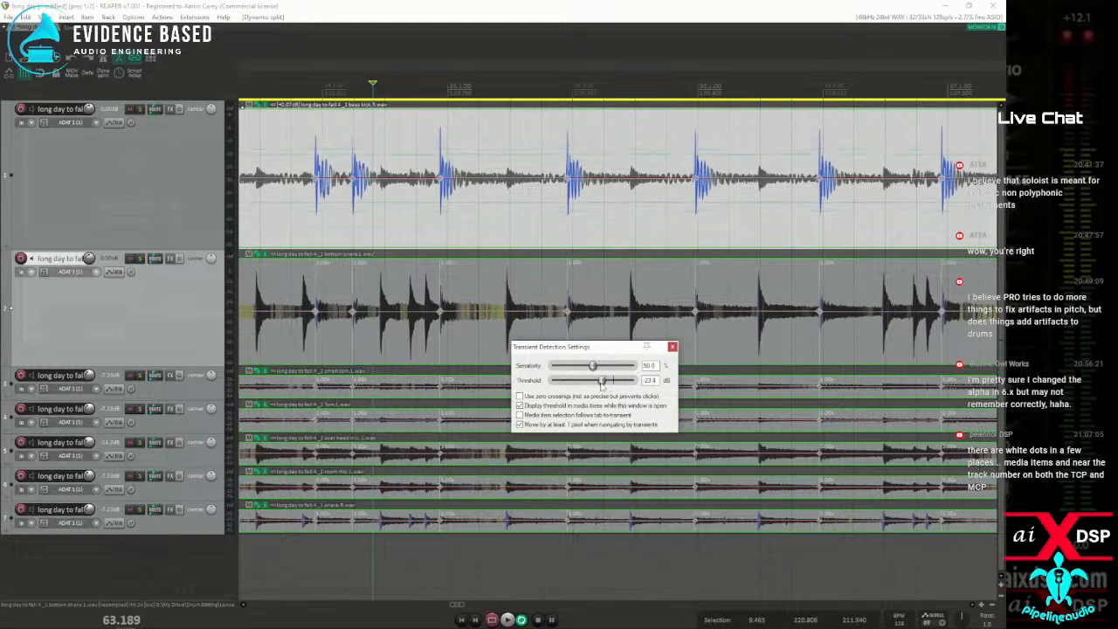
{"action": "left_click", "coordinate": [479, 301]}
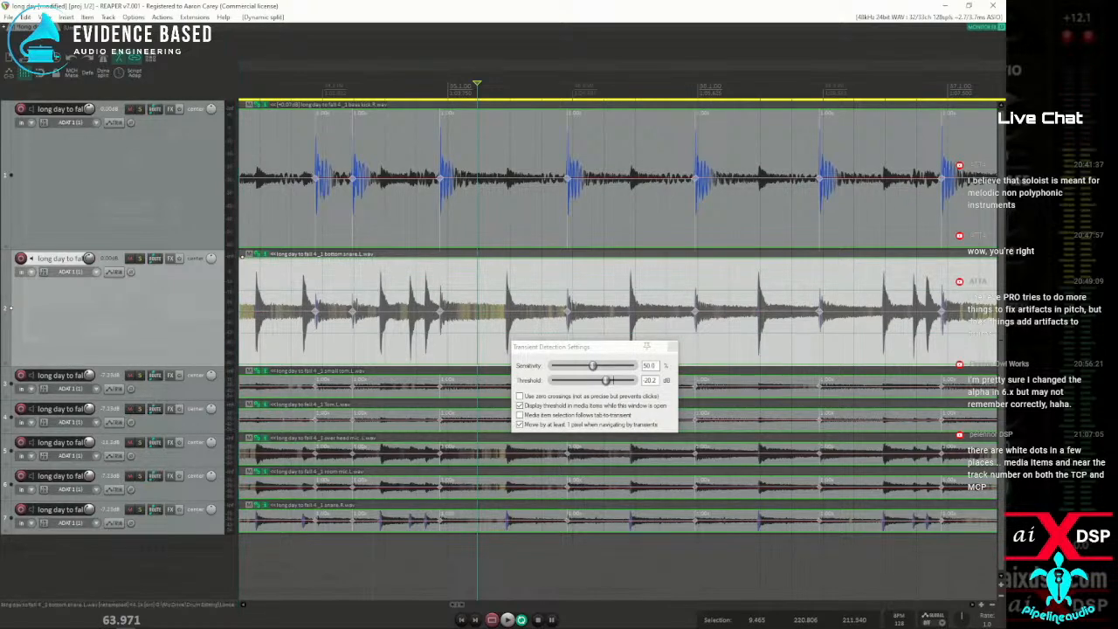
{"action": "left_click", "coordinate": [103, 73]}
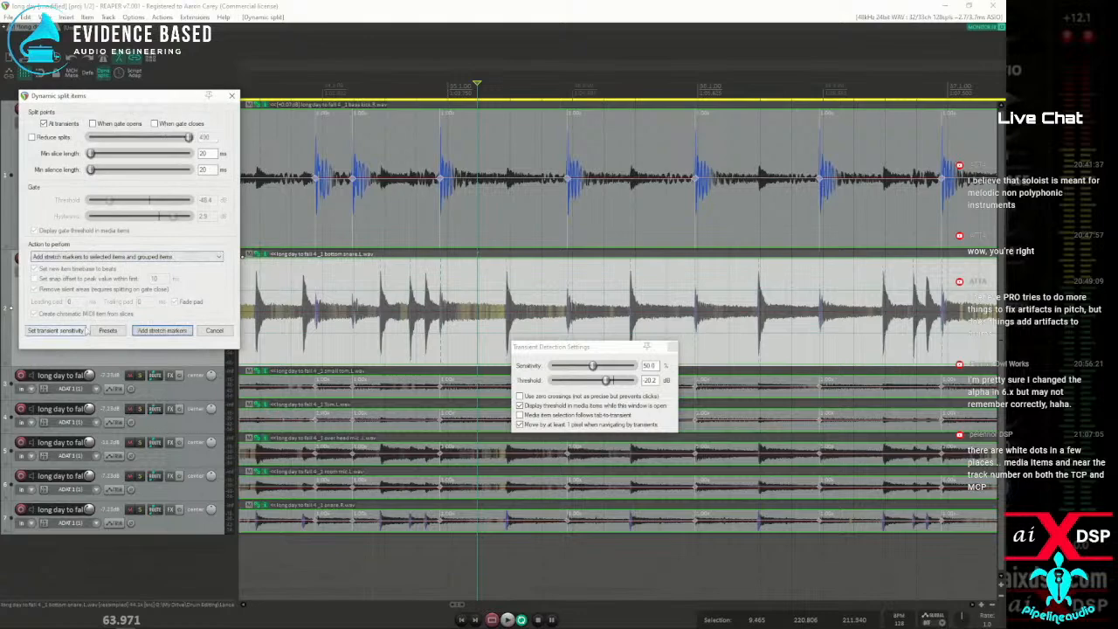
{"action": "left_click", "coordinate": [174, 333]}
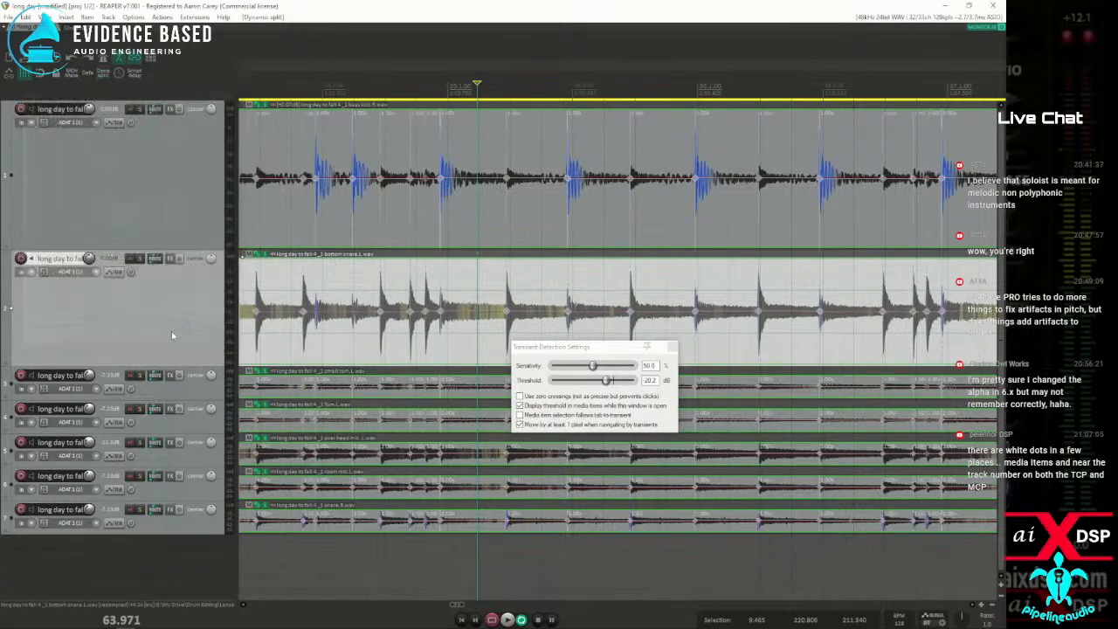
Examine up close the stretch markers around the kick hit near 63.69 s on the kick, snare and other grouped items
{"action": "scroll", "coordinate": [445, 334], "scroll_direction": "up", "scroll_amount": 8}
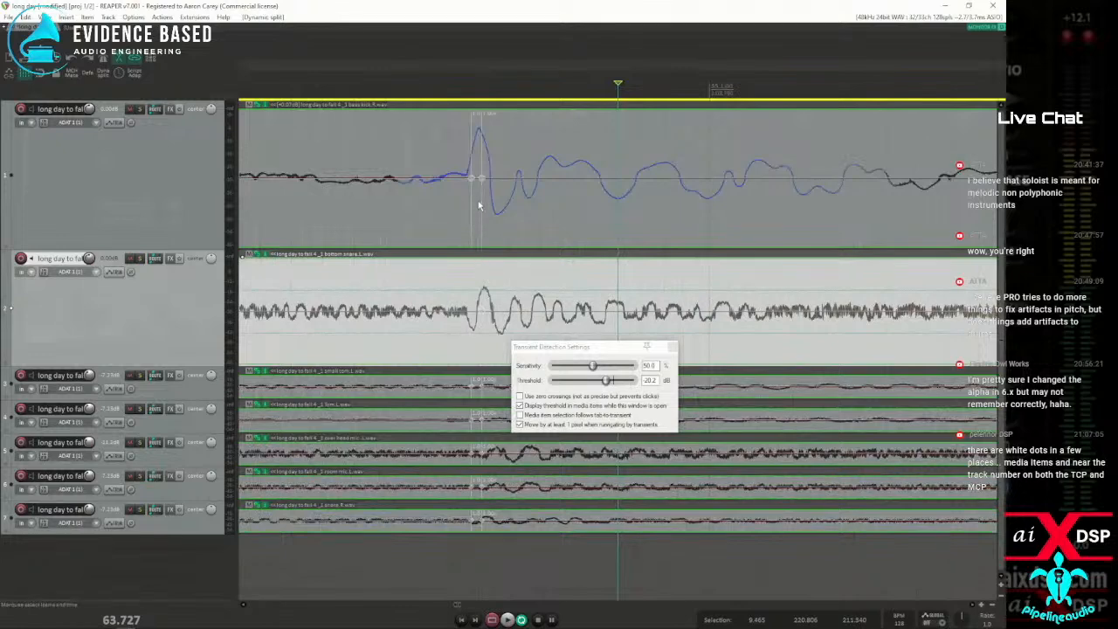
{"action": "left_click", "coordinate": [479, 205]}
{"action": "scroll", "coordinate": [507, 219], "scroll_direction": "up", "scroll_amount": 5}
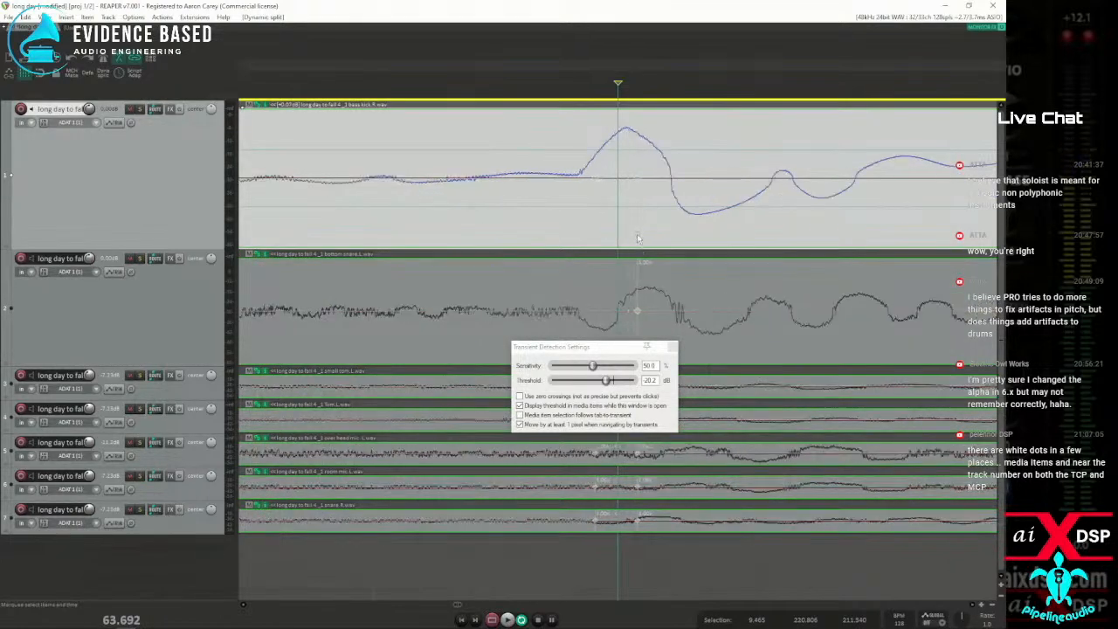
{"action": "scroll", "coordinate": [631, 297], "scroll_direction": "down", "scroll_amount": 2}
{"action": "left_click_drag", "start_coordinate": [603, 346], "coordinate": [409, 382]}
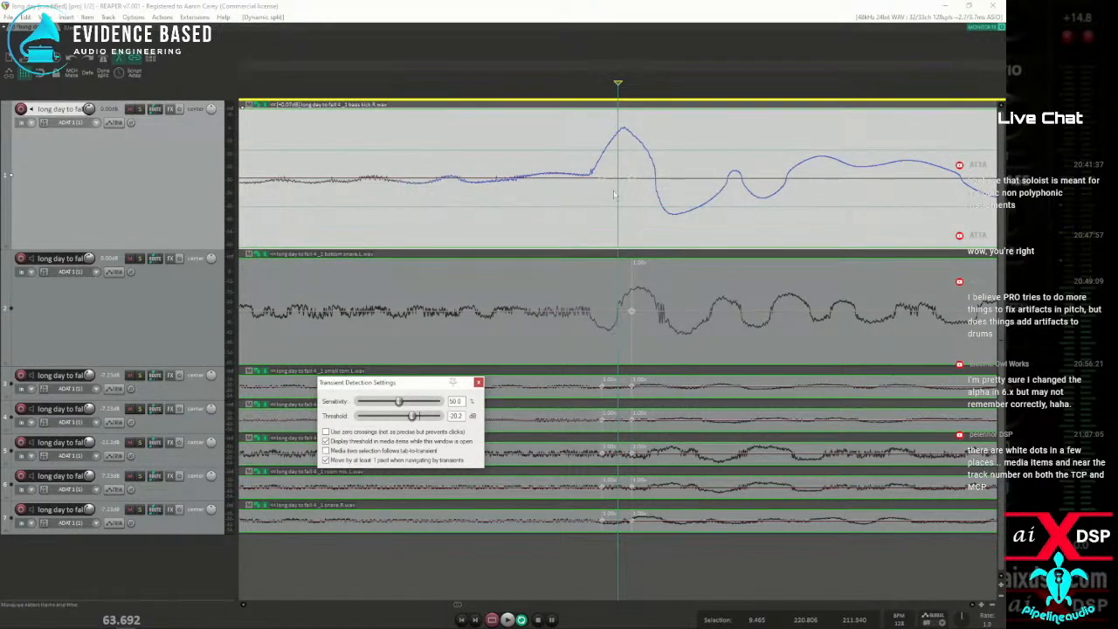
{"action": "scroll", "coordinate": [651, 300], "scroll_direction": "down", "scroll_amount": 2}
{"action": "scroll", "coordinate": [650, 300], "scroll_direction": "down", "scroll_amount": 2}
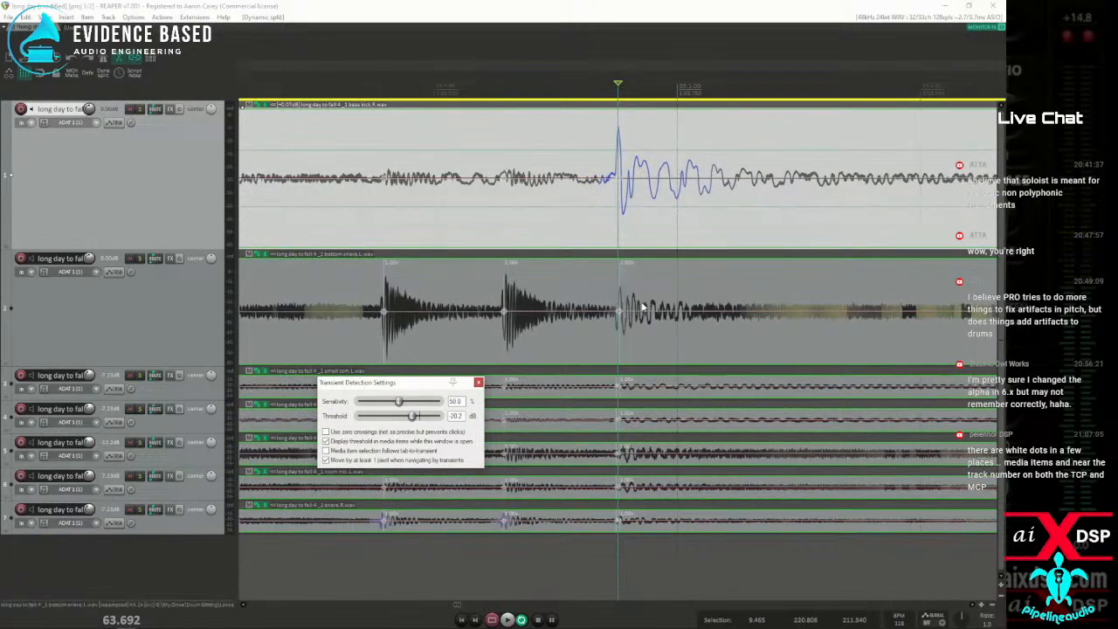
{"action": "scroll", "coordinate": [640, 307], "scroll_direction": "up", "scroll_amount": 4}
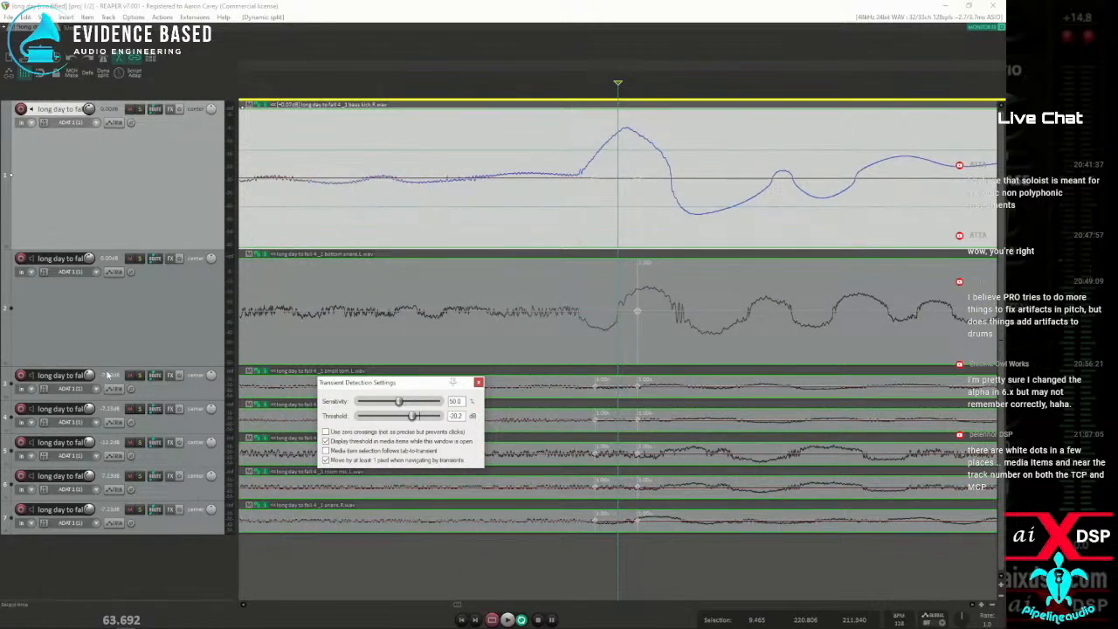
Undo the snare's added stretch markers and reopen Dynamic split with Reduce splits enabled for the bottom snare item
{"action": "key", "text": "ctrl+z"}
{"action": "key", "text": "ctrl+z"}
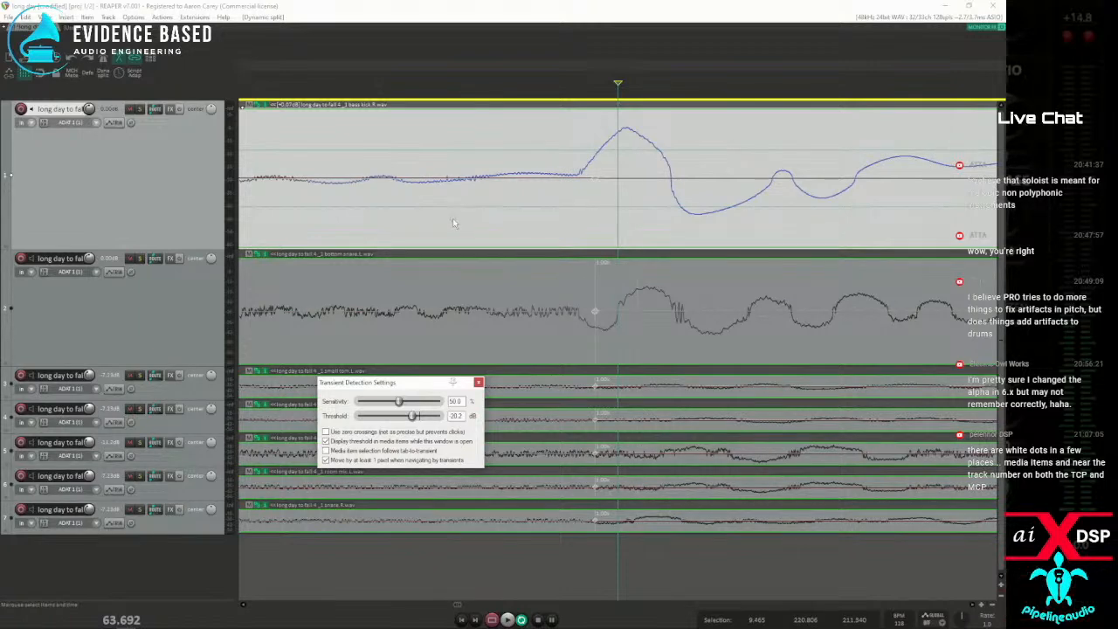
{"action": "key", "text": "d"}
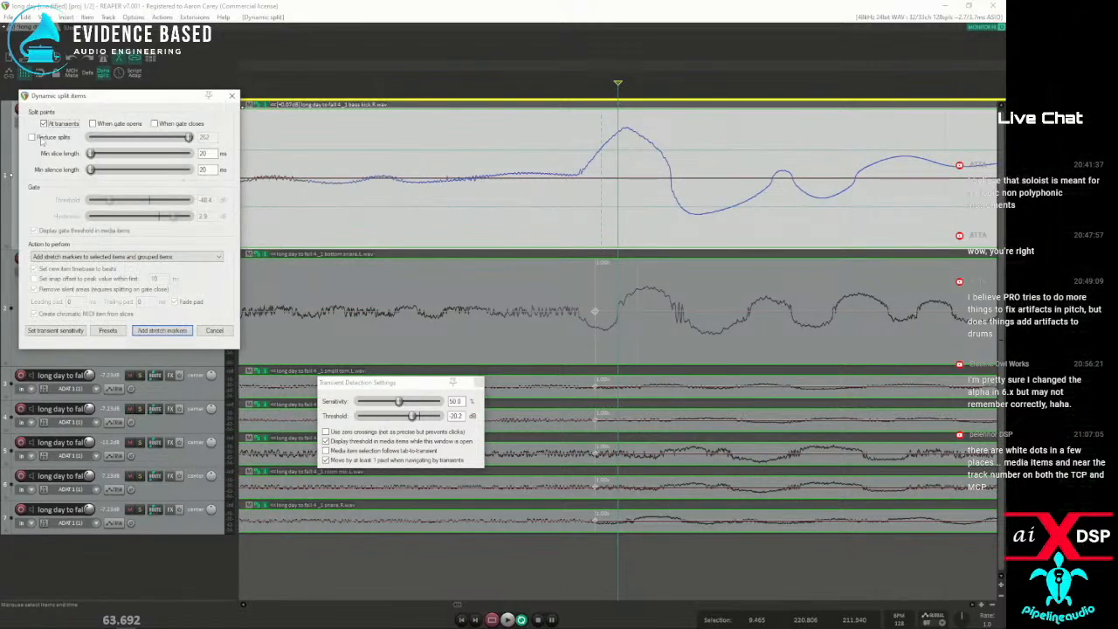
{"action": "left_click", "coordinate": [31, 138]}
{"action": "left_click", "coordinate": [639, 275]}
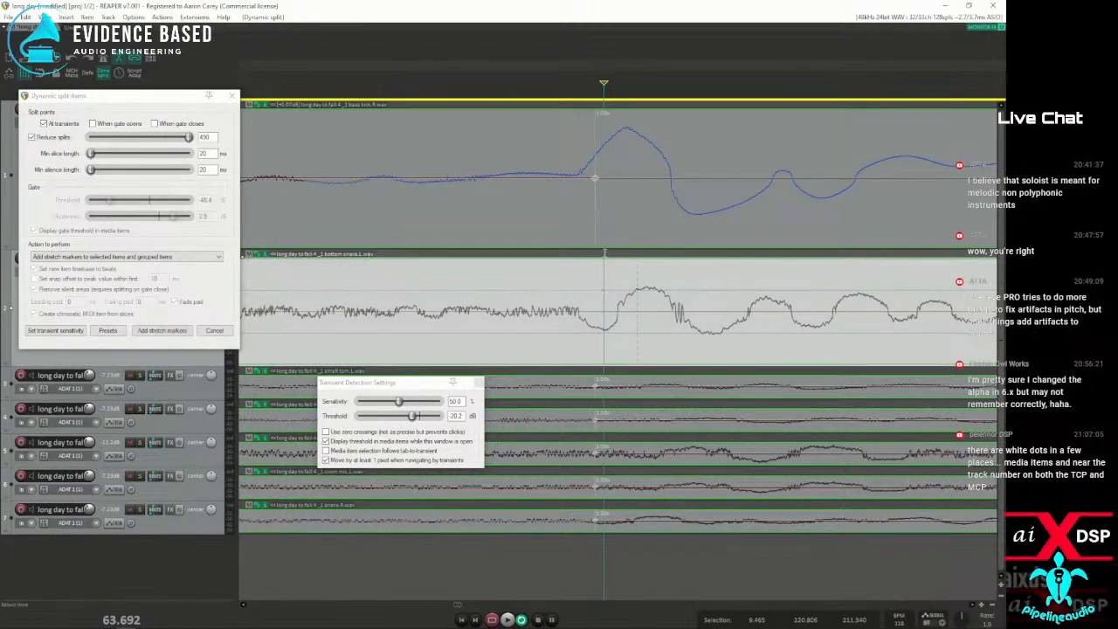
Set the transient threshold to -13.5 dB and add stretch markers at the bottom snare's transients to it and its grouped items
{"action": "scroll", "coordinate": [615, 206], "scroll_direction": "down", "scroll_amount": 2}
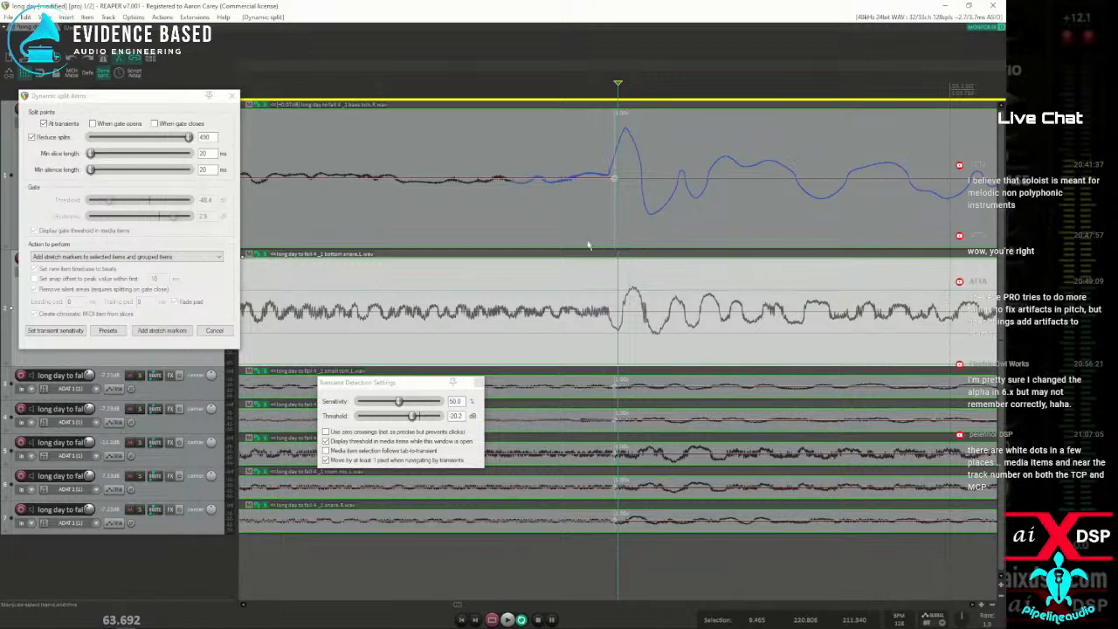
{"action": "scroll", "coordinate": [768, 252], "scroll_direction": "down", "scroll_amount": 3}
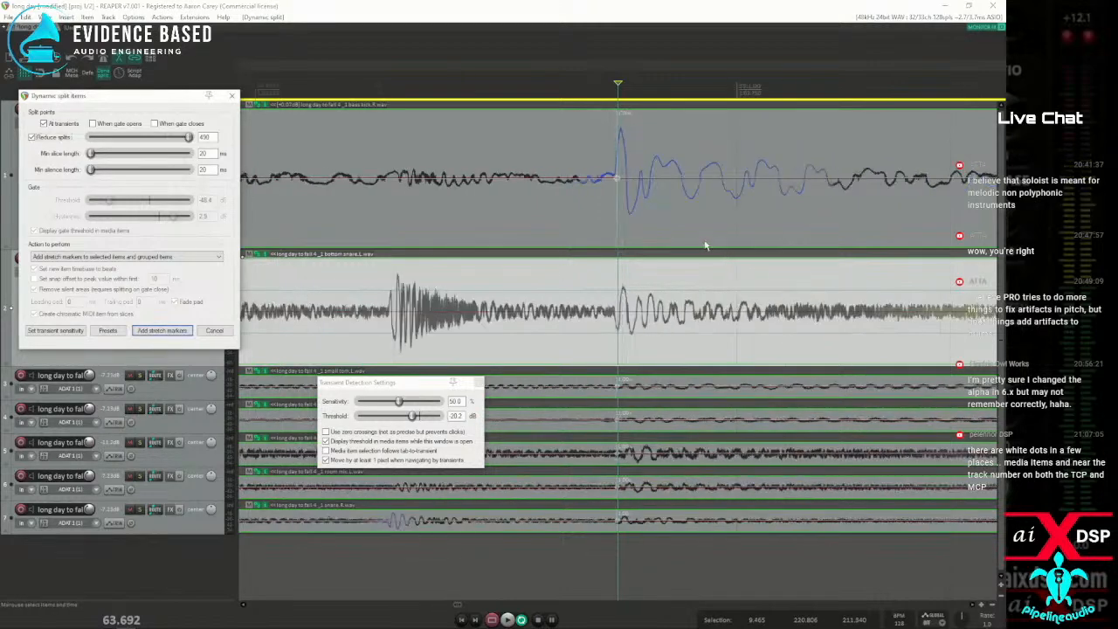
{"action": "scroll", "coordinate": [690, 245], "scroll_direction": "down", "scroll_amount": 3}
{"action": "scroll", "coordinate": [611, 277], "scroll_direction": "down", "scroll_amount": 3}
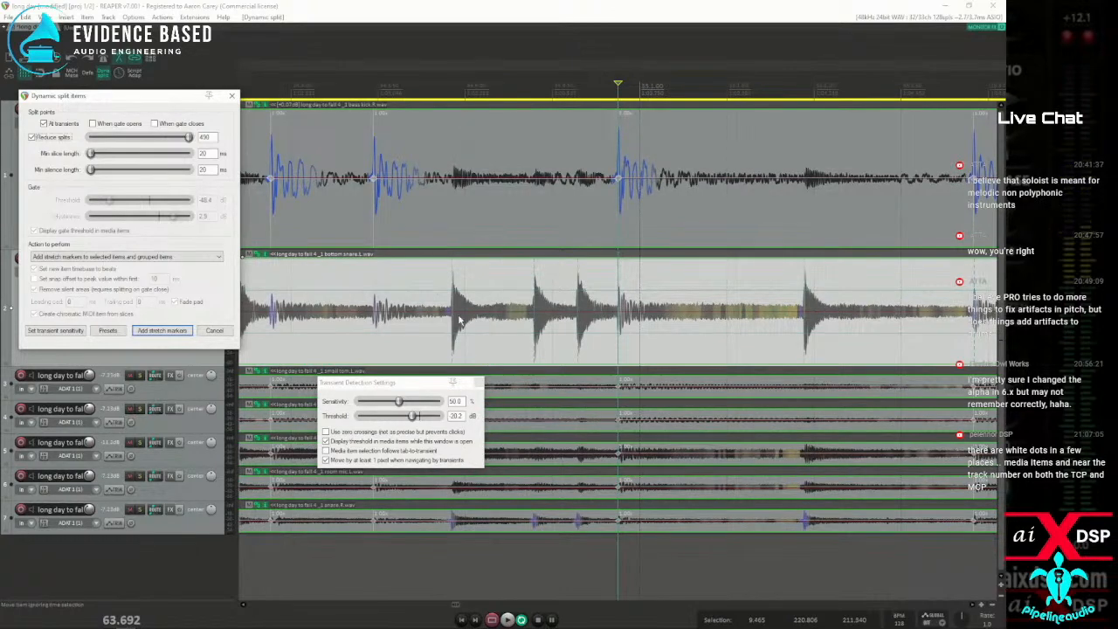
{"action": "left_click_drag", "start_coordinate": [413, 416], "coordinate": [421, 416]}
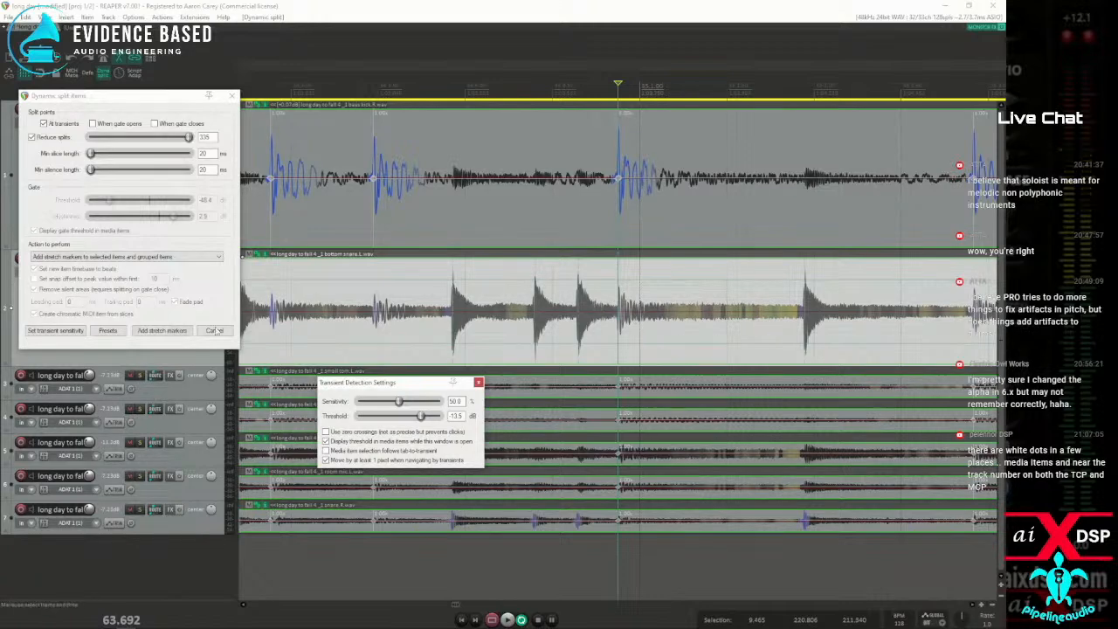
{"action": "left_click", "coordinate": [162, 331]}
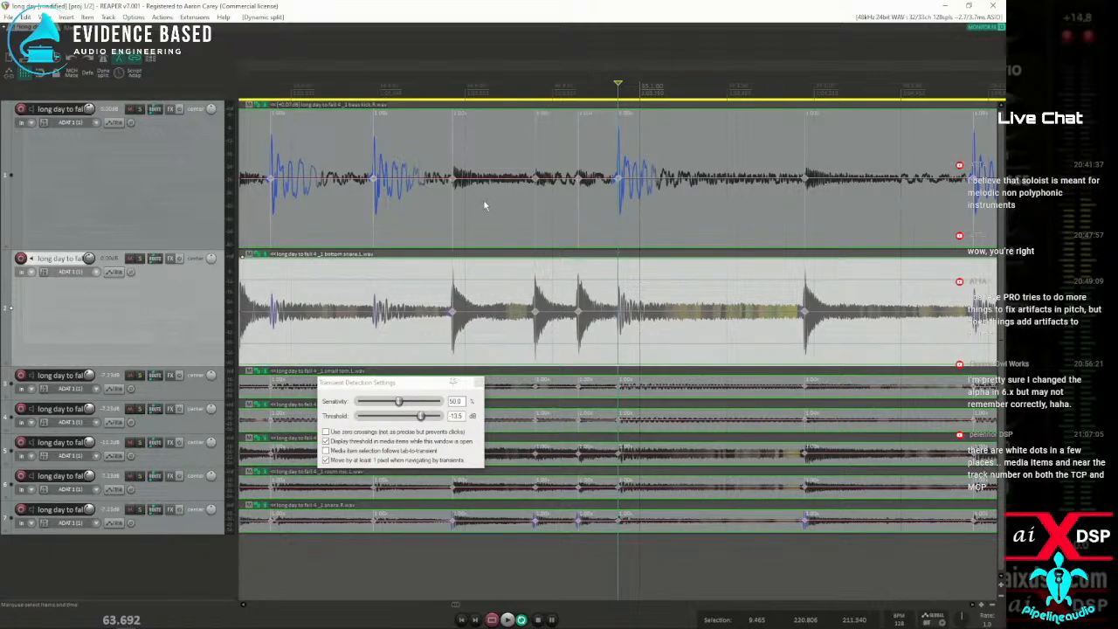
Find the script "Archie_Item; Copy stretch markers.lua" in the action list and run it on the bass kick item
{"action": "left_click", "coordinate": [421, 220]}
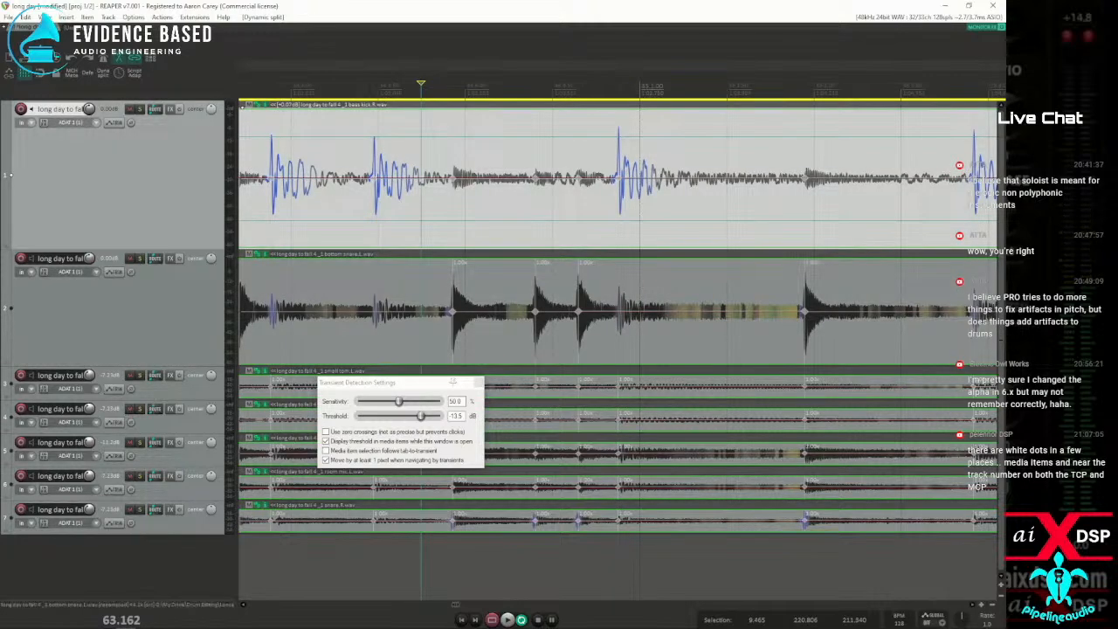
{"action": "key", "text": "question"}
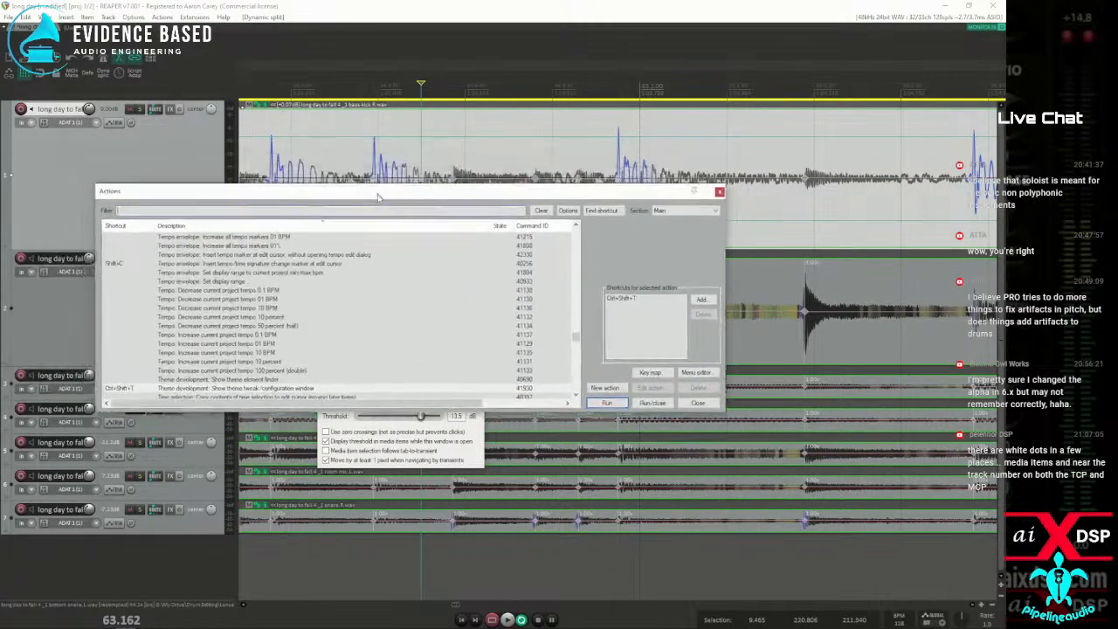
{"action": "type", "text": "co"}
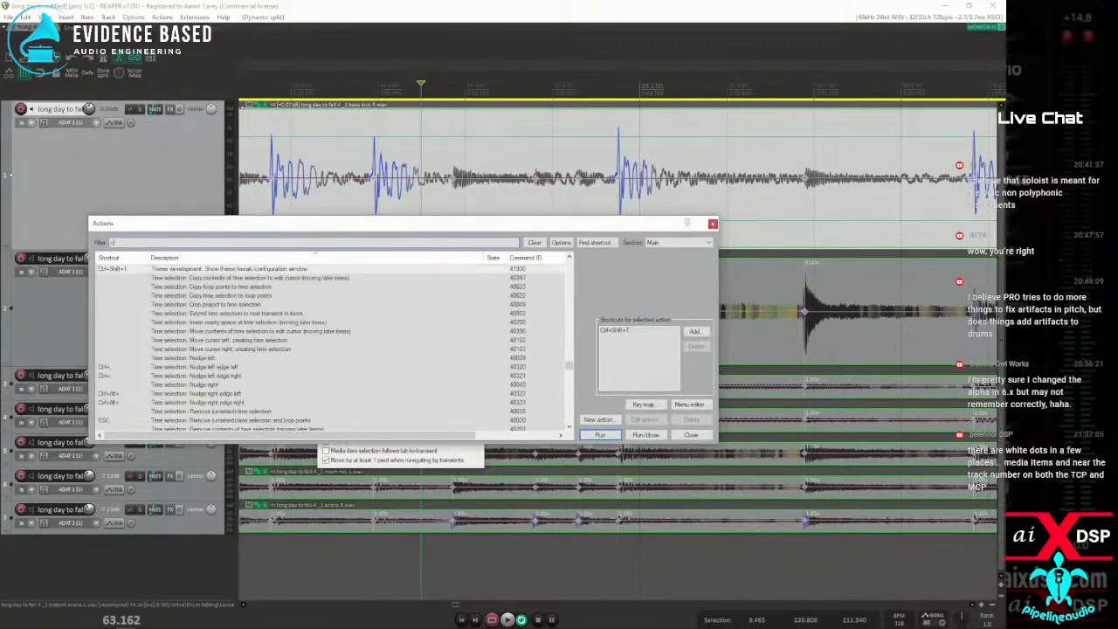
{"action": "type", "text": "py s"}
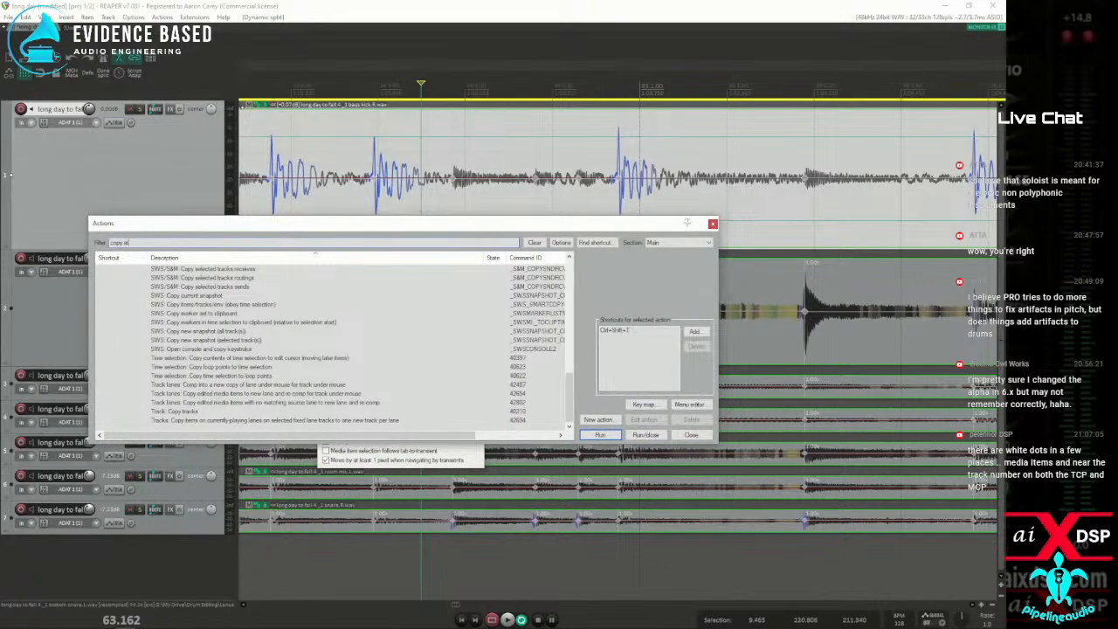
{"action": "type", "text": "tr"}
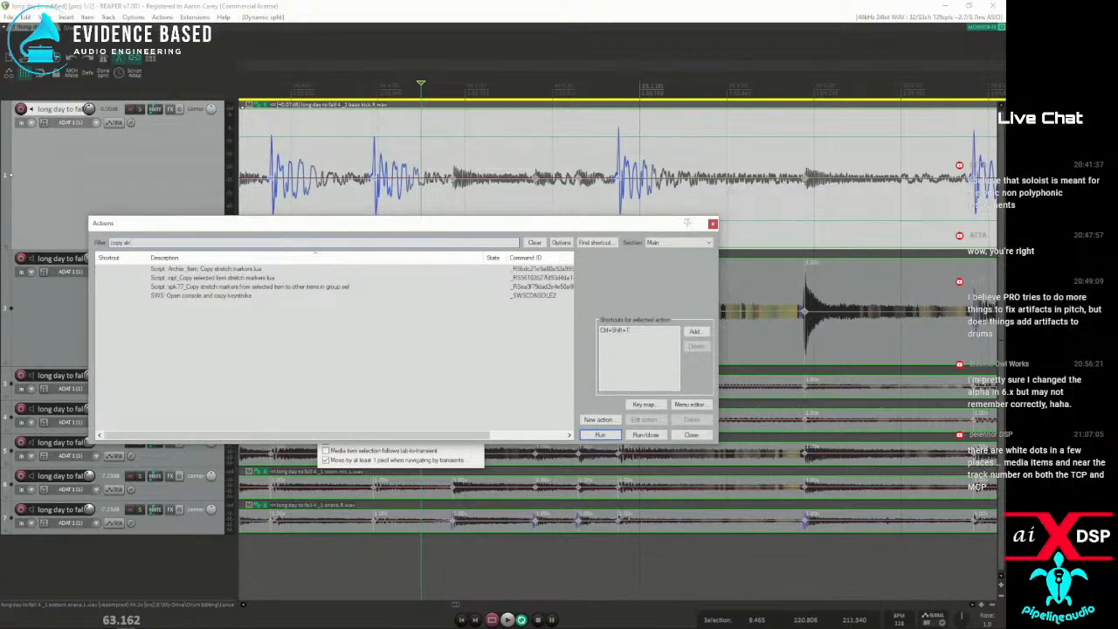
{"action": "left_click", "coordinate": [179, 269]}
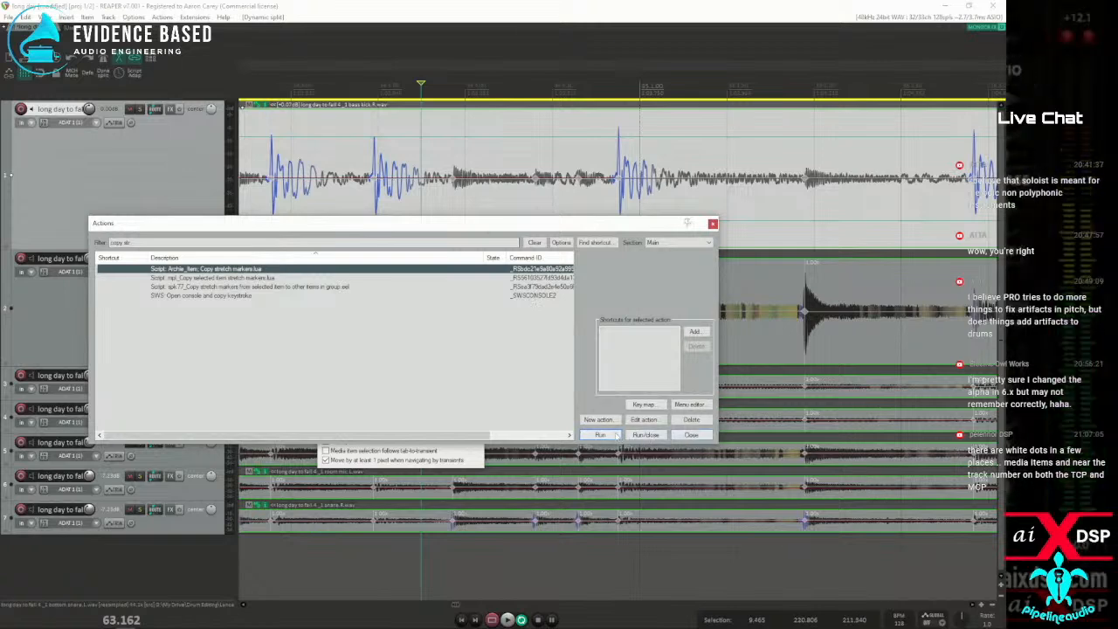
{"action": "left_click", "coordinate": [602, 435]}
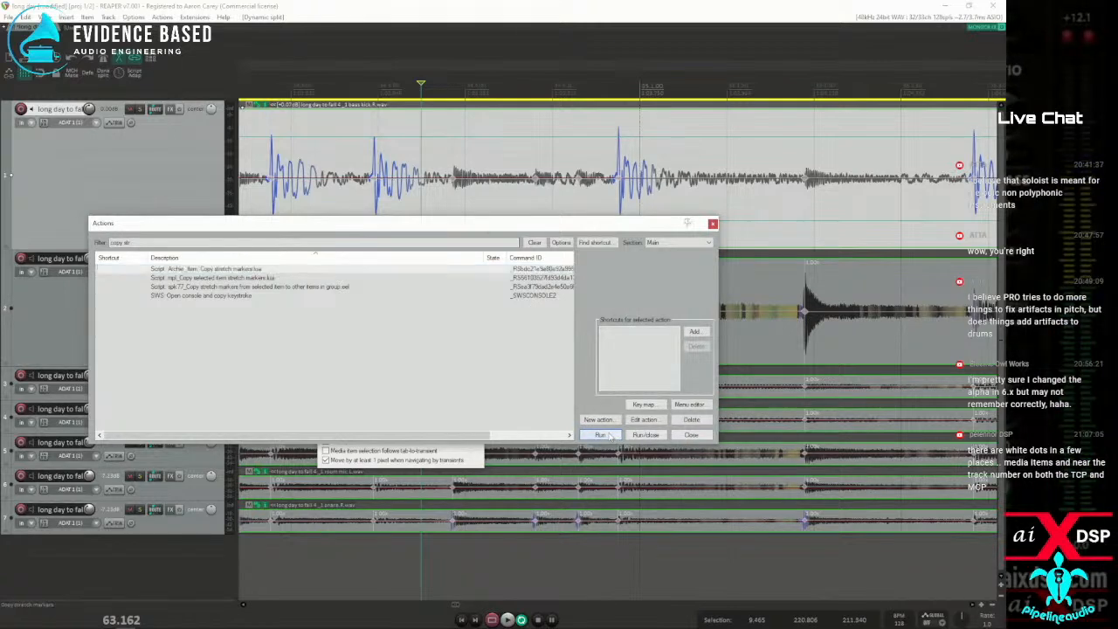
Clear the action list out of the way and close the transient detection settings
{"action": "left_click_drag", "start_coordinate": [546, 224], "coordinate": [0, 252]}
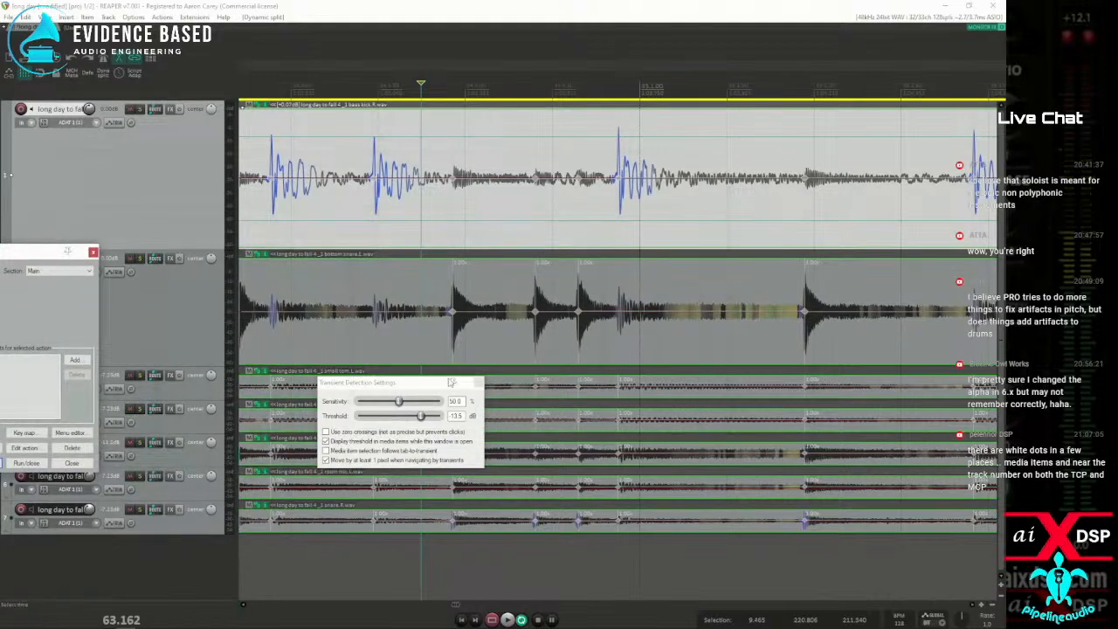
{"action": "left_click", "coordinate": [471, 383]}
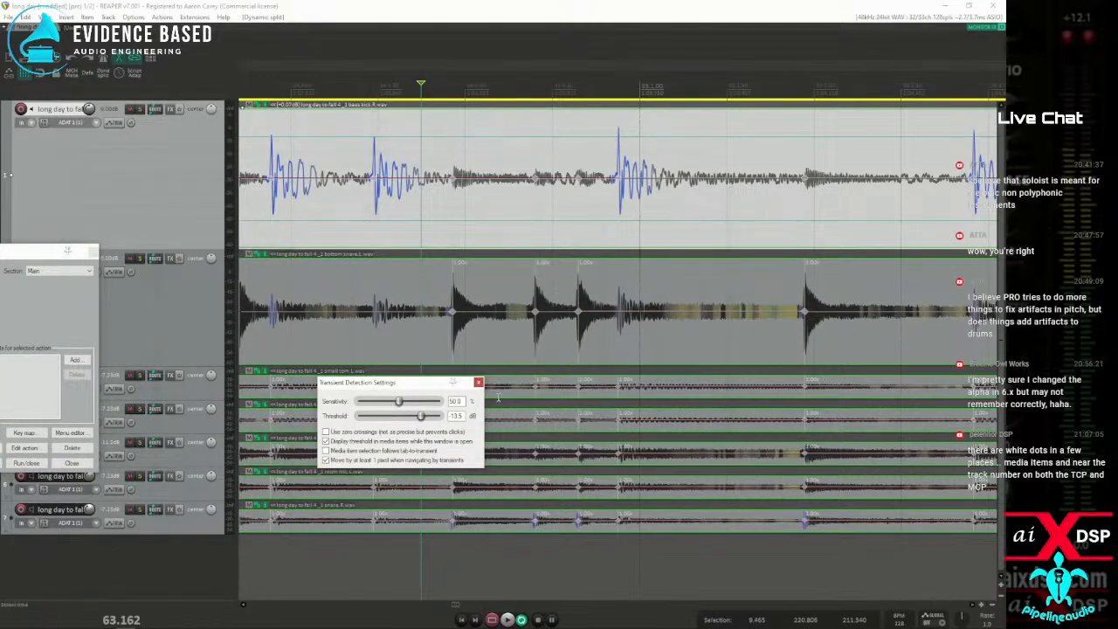
{"action": "left_click", "coordinate": [477, 382]}
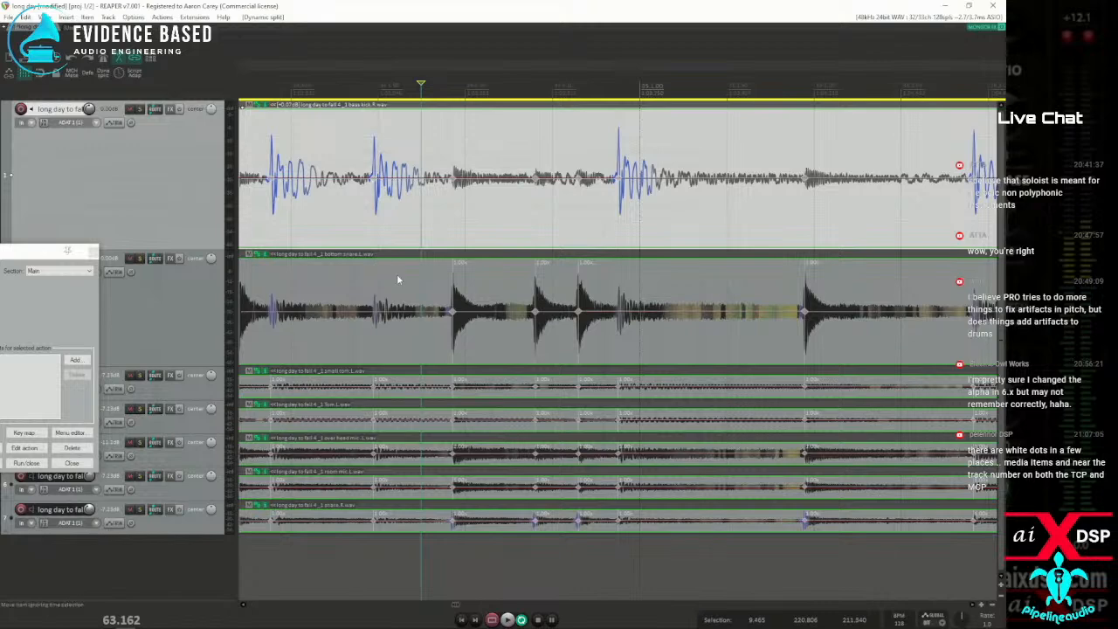
Select the bottom snare item
{"action": "left_click", "coordinate": [397, 276]}
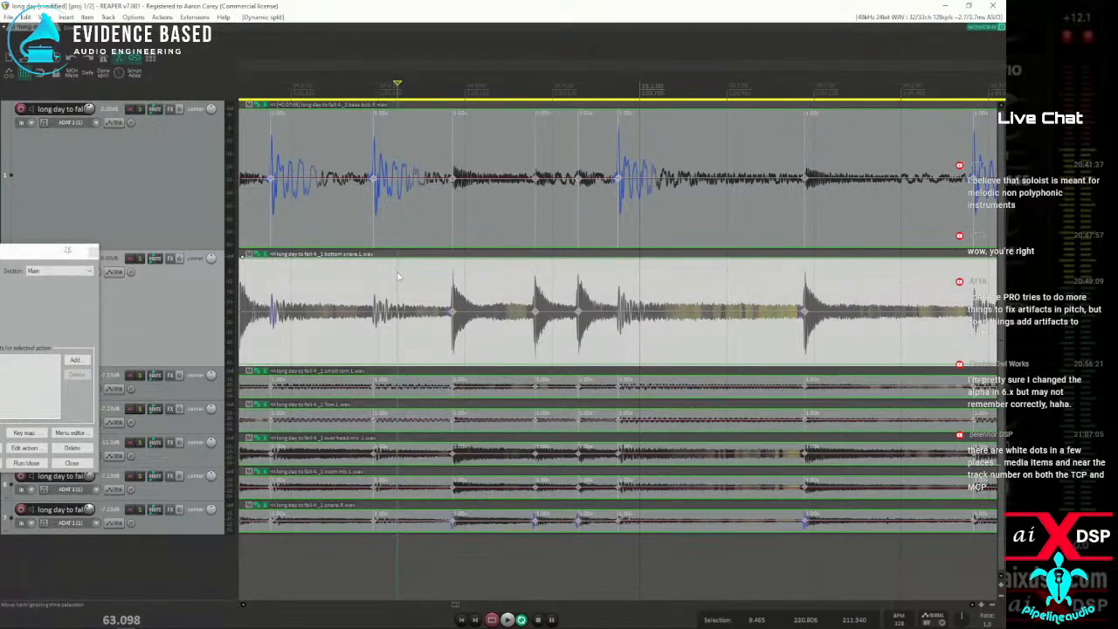
{"action": "right_click", "coordinate": [398, 277]}
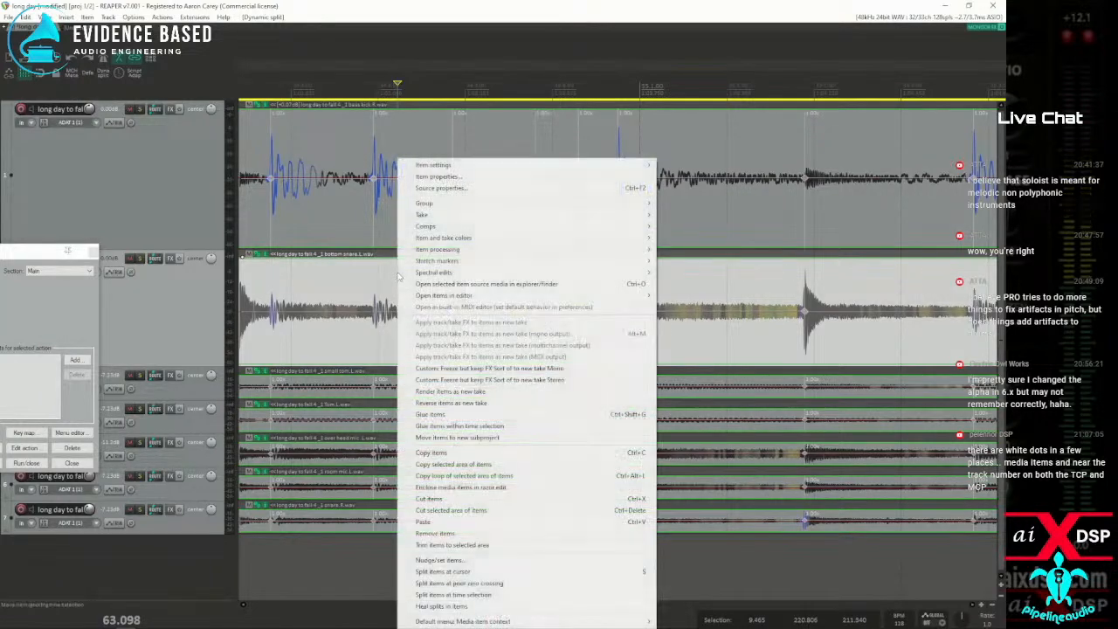
{"action": "left_click", "coordinate": [385, 271]}
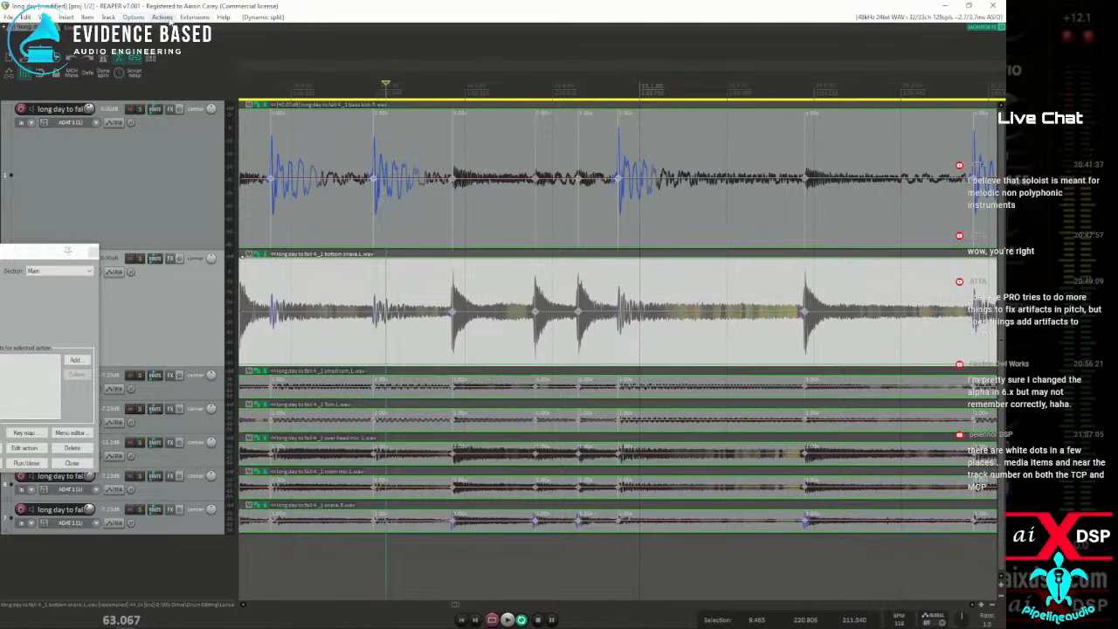
Search the ReaPack package browser for "paste stre"
{"action": "left_click", "coordinate": [194, 17]}
{"action": "mouse_move", "coordinate": [218, 28]}
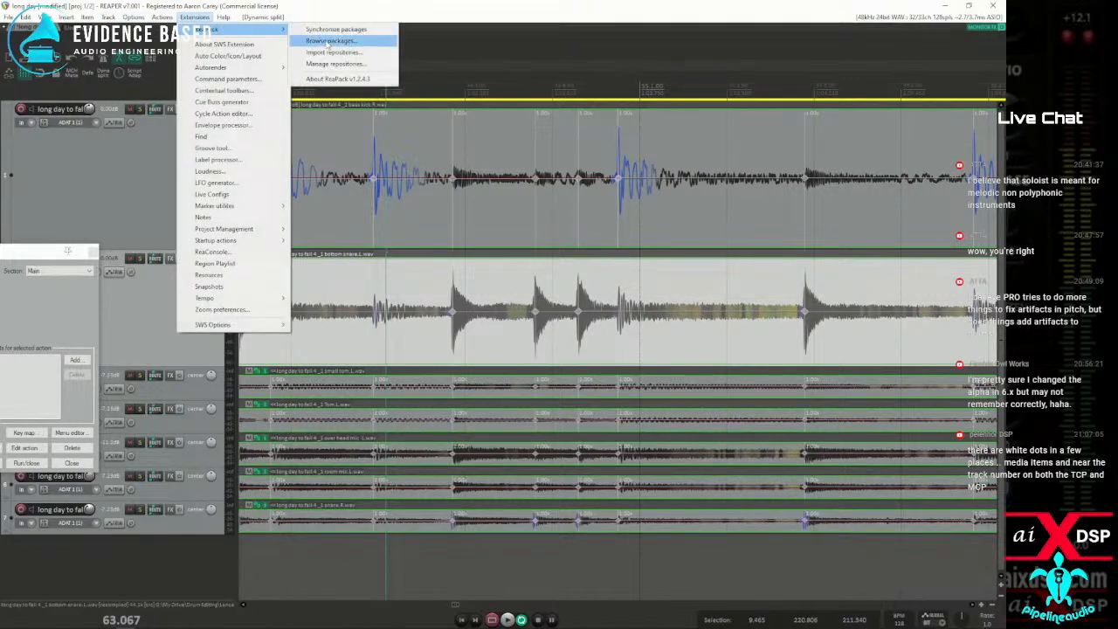
{"action": "left_click", "coordinate": [328, 42]}
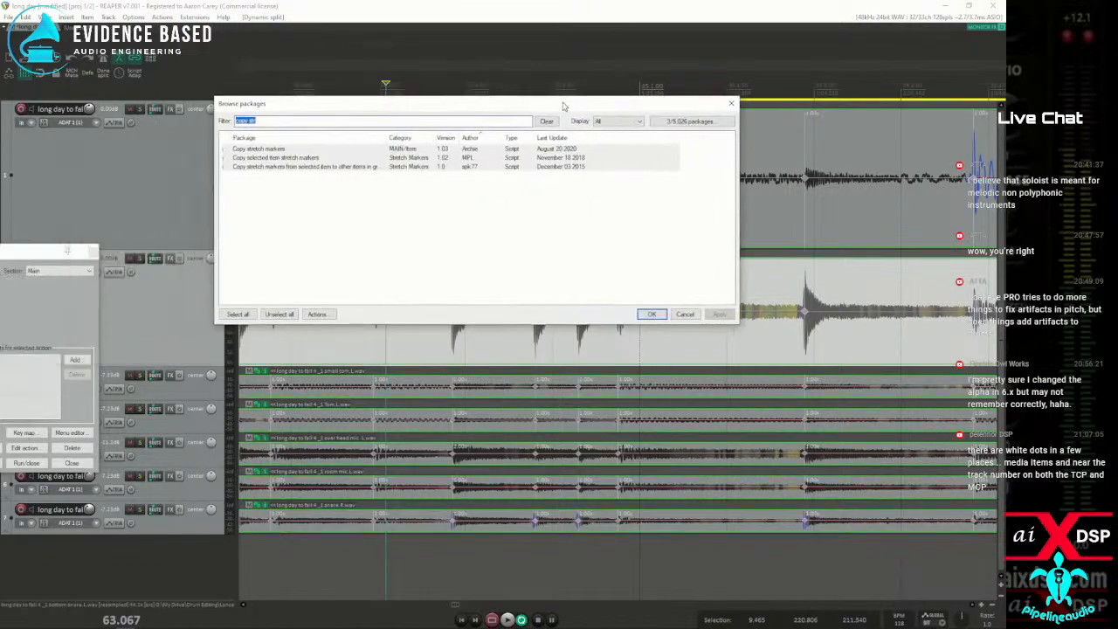
{"action": "type", "text": "paste s"}
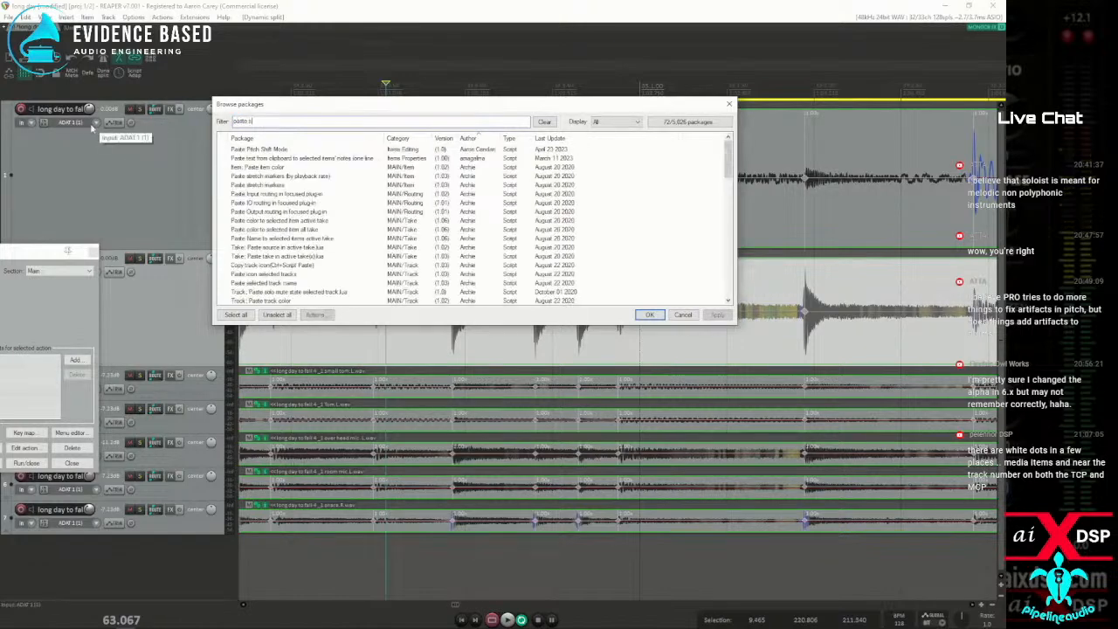
{"action": "type", "text": "tre"}
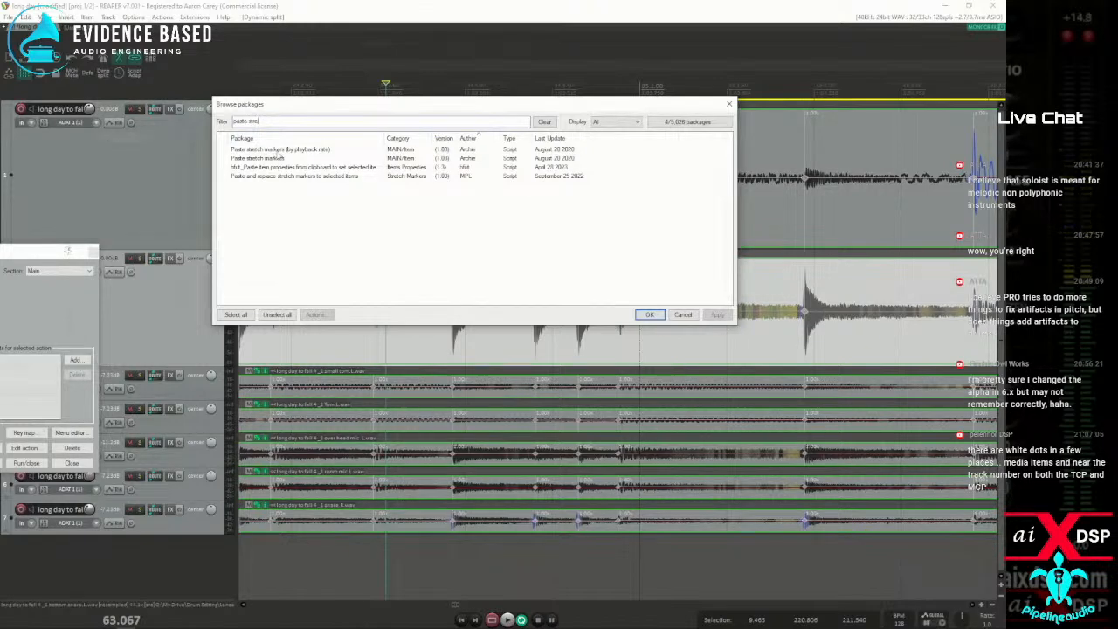
Install the packages "Paste stretch markers" by Archie and "Paste and replace stretch markers to selected items" by MPL, then close the package browser
{"action": "left_click", "coordinate": [273, 159]}
{"action": "left_click", "coordinate": [273, 161]}
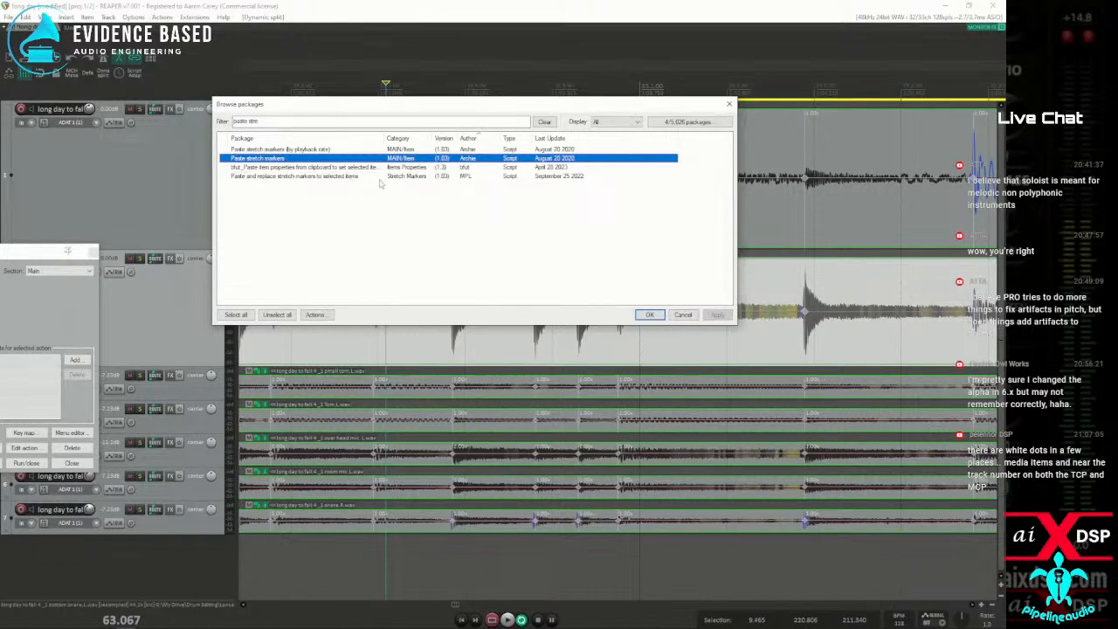
{"action": "left_click", "coordinate": [284, 177], "text": "ctrl"}
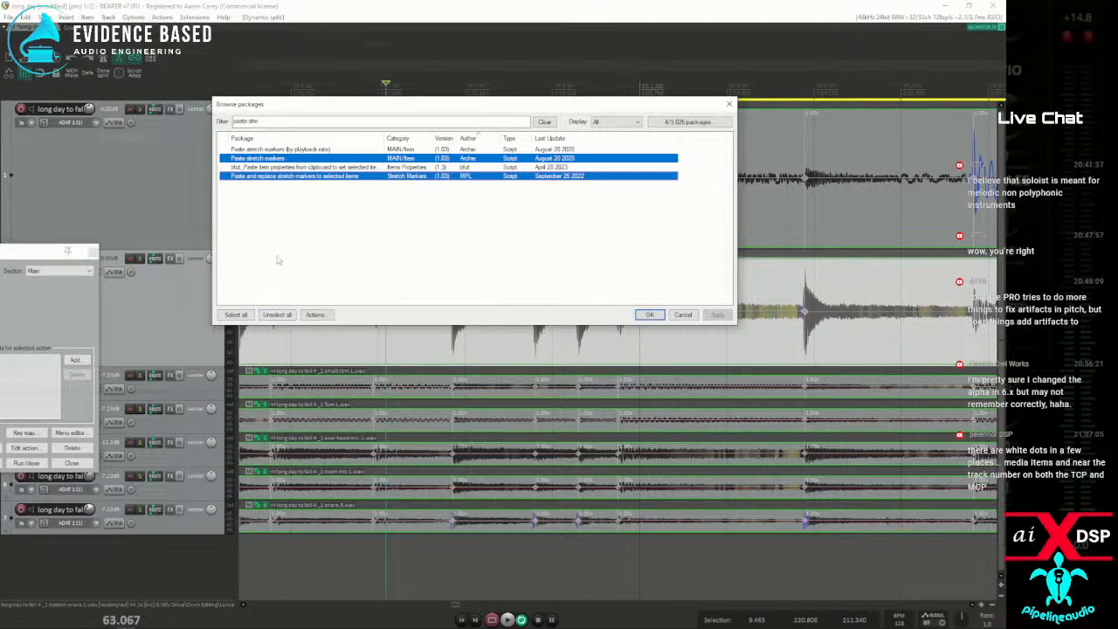
{"action": "left_click", "coordinate": [314, 315]}
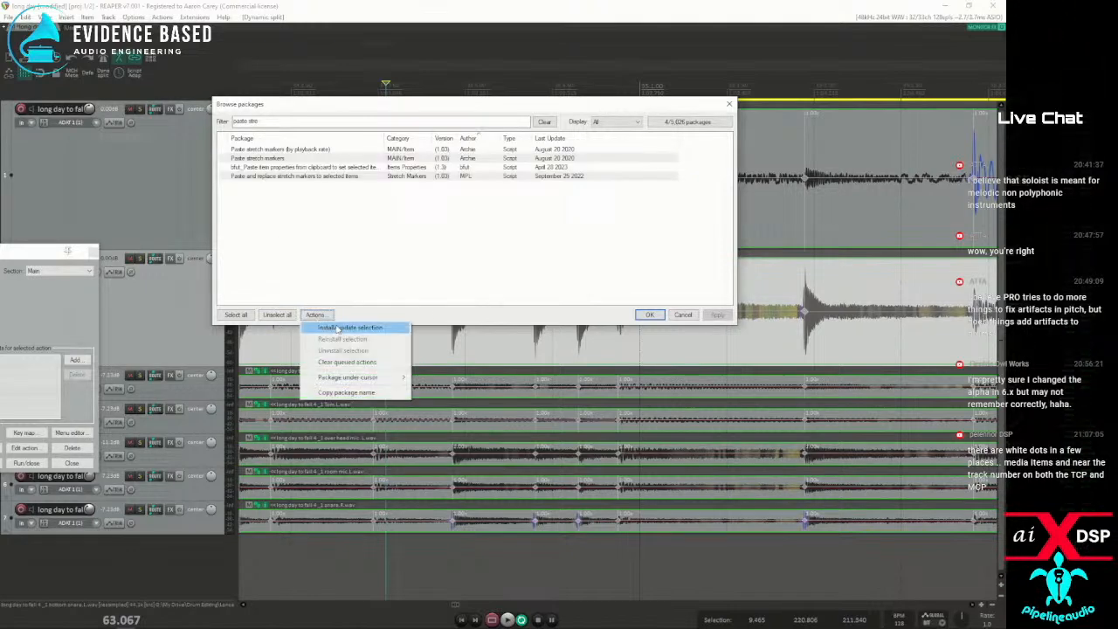
{"action": "left_click", "coordinate": [338, 327]}
{"action": "left_click", "coordinate": [717, 315]}
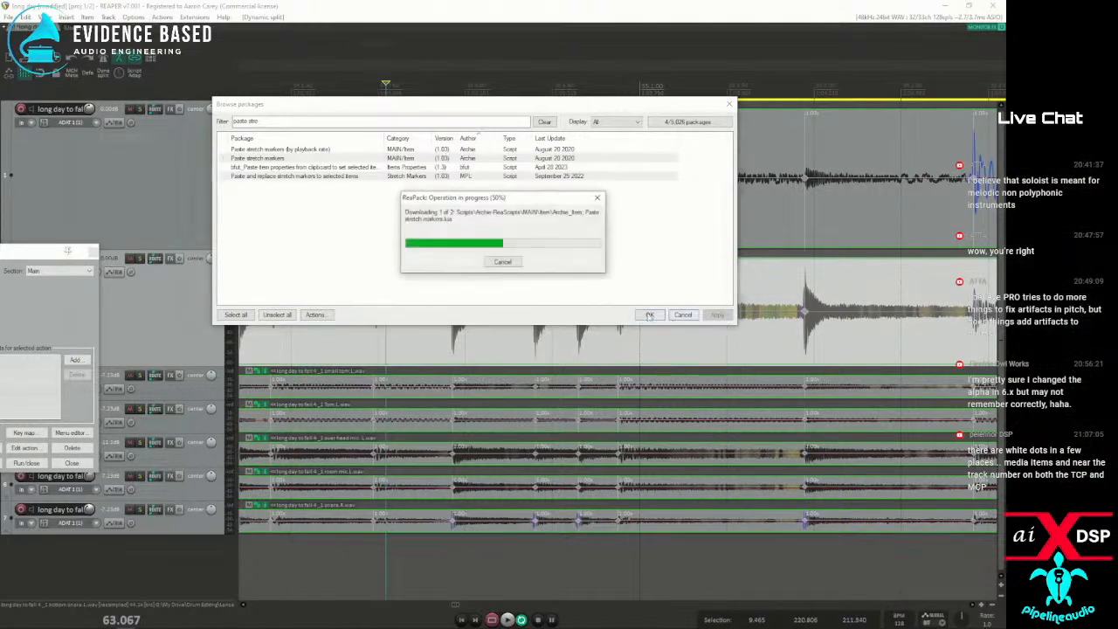
{"action": "left_click", "coordinate": [505, 375]}
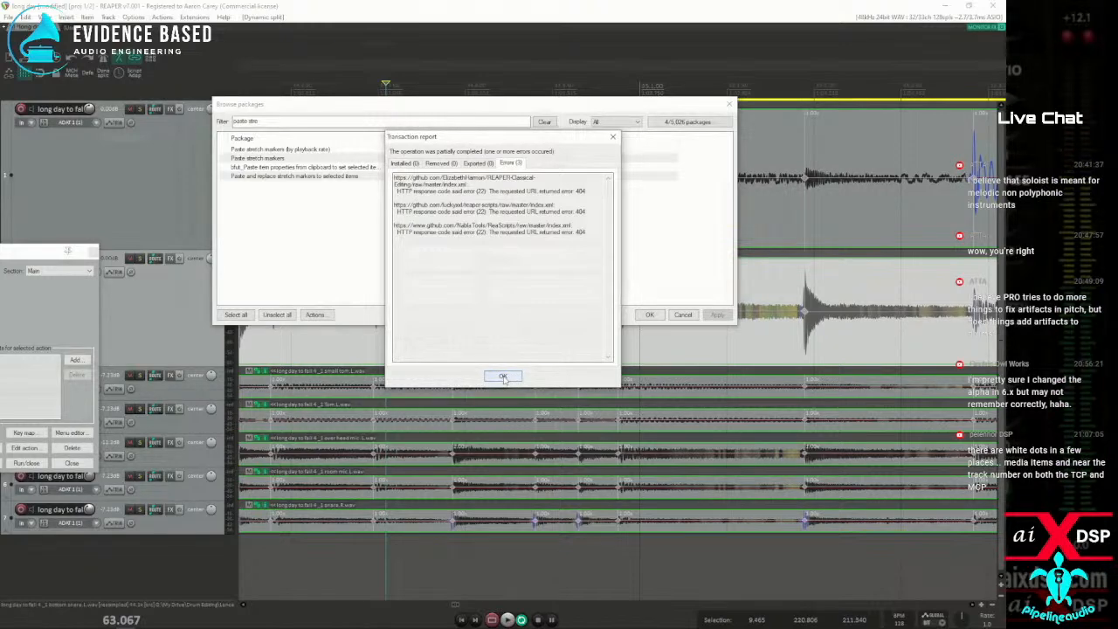
{"action": "left_click", "coordinate": [503, 376]}
{"action": "left_click_drag", "start_coordinate": [428, 111], "coordinate": [239, 120]}
{"action": "key", "text": "Escape"}
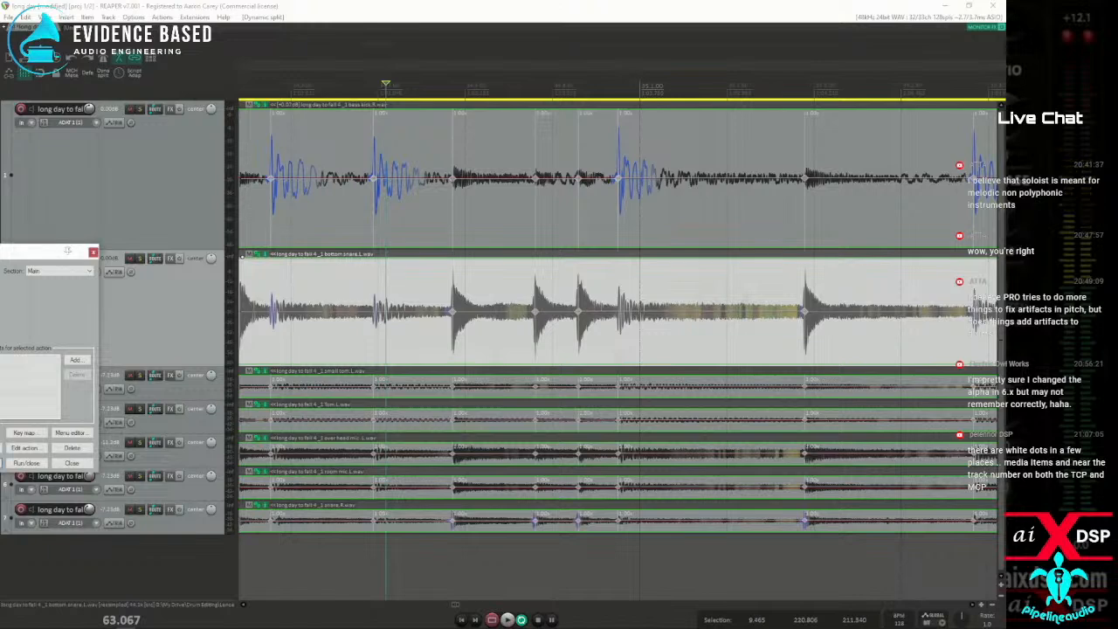
Find the script "Archie_Item; Paste stretch markers.lua" in the action list and run it on the bottom snare item
{"action": "left_click_drag", "start_coordinate": [67, 250], "coordinate": [633, 232]}
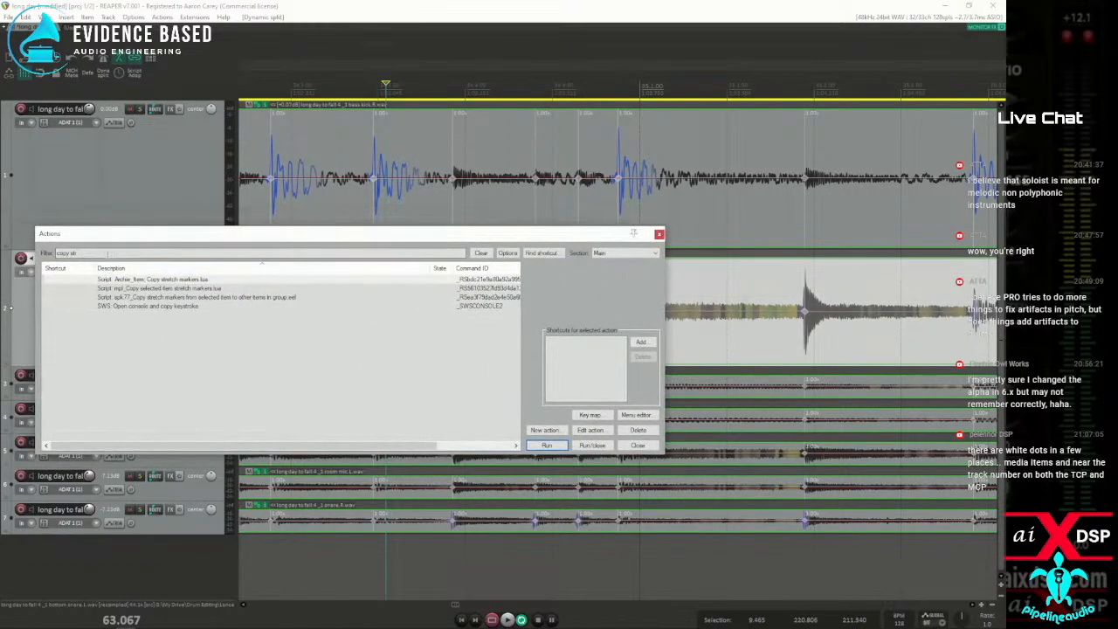
{"action": "type", "text": "paste s"}
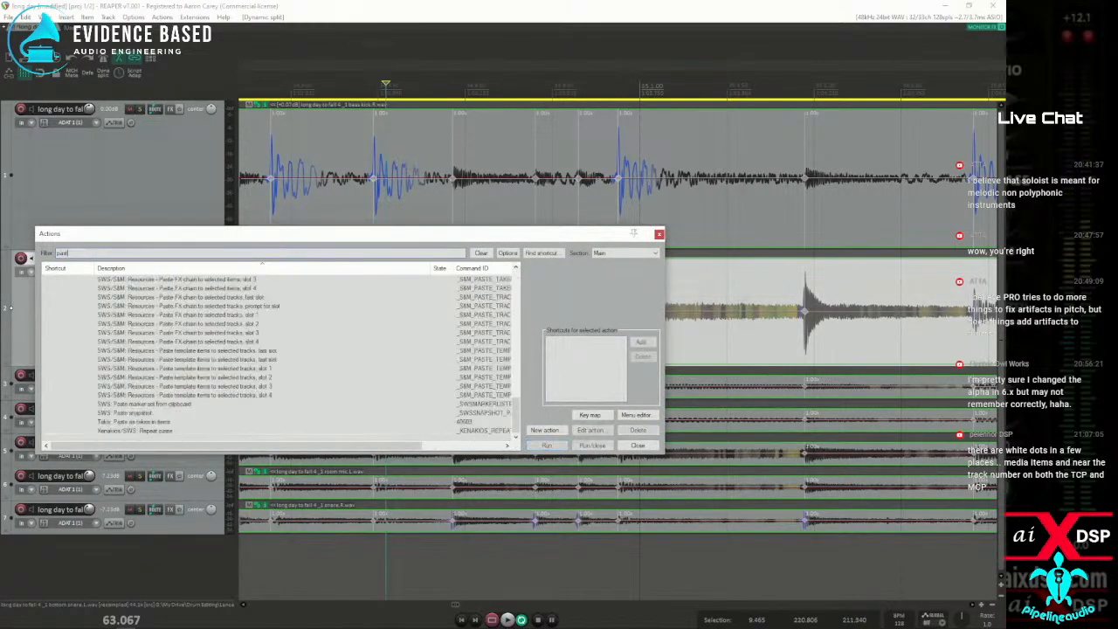
{"action": "type", "text": "tret"}
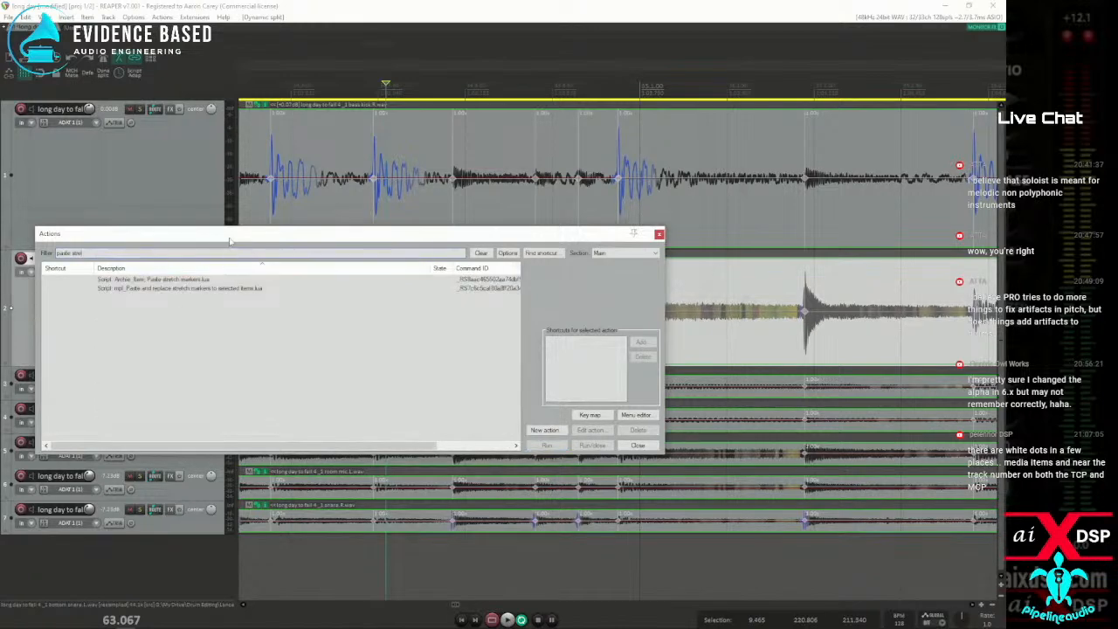
{"action": "left_click_drag", "start_coordinate": [241, 237], "coordinate": [4, 50]}
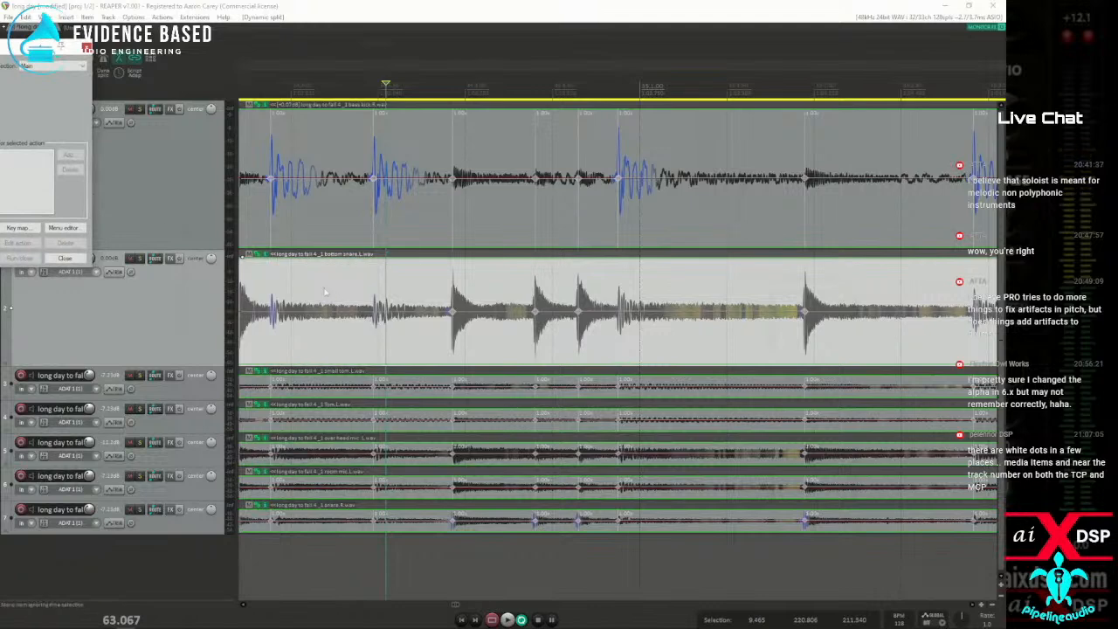
{"action": "left_click", "coordinate": [269, 279]}
{"action": "left_click", "coordinate": [0, 175]}
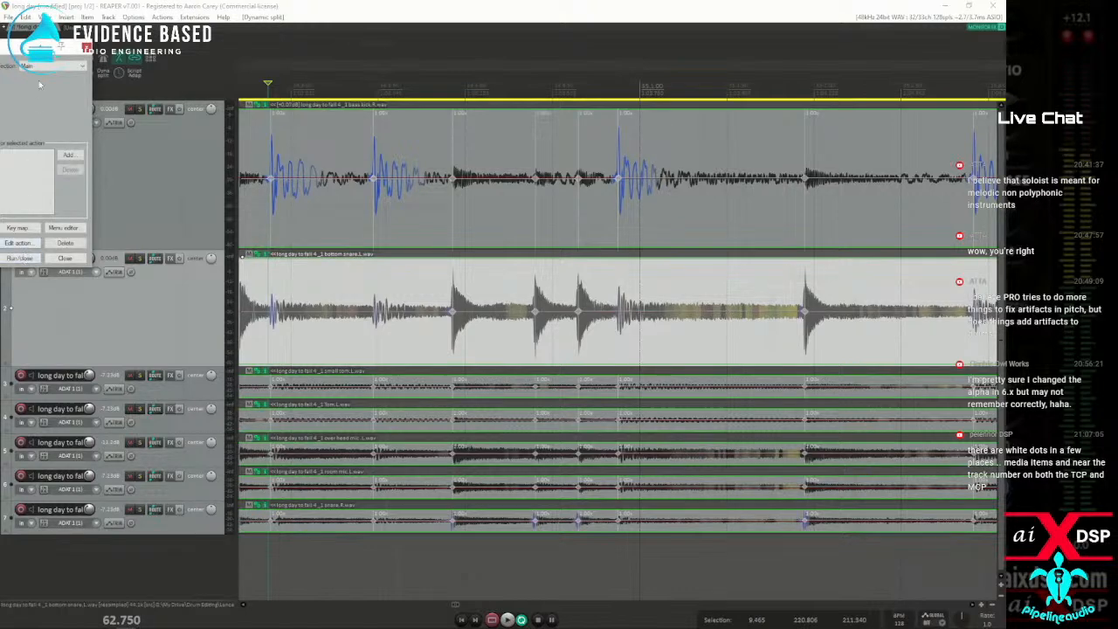
{"action": "left_click_drag", "start_coordinate": [15, 50], "coordinate": [801, 354]}
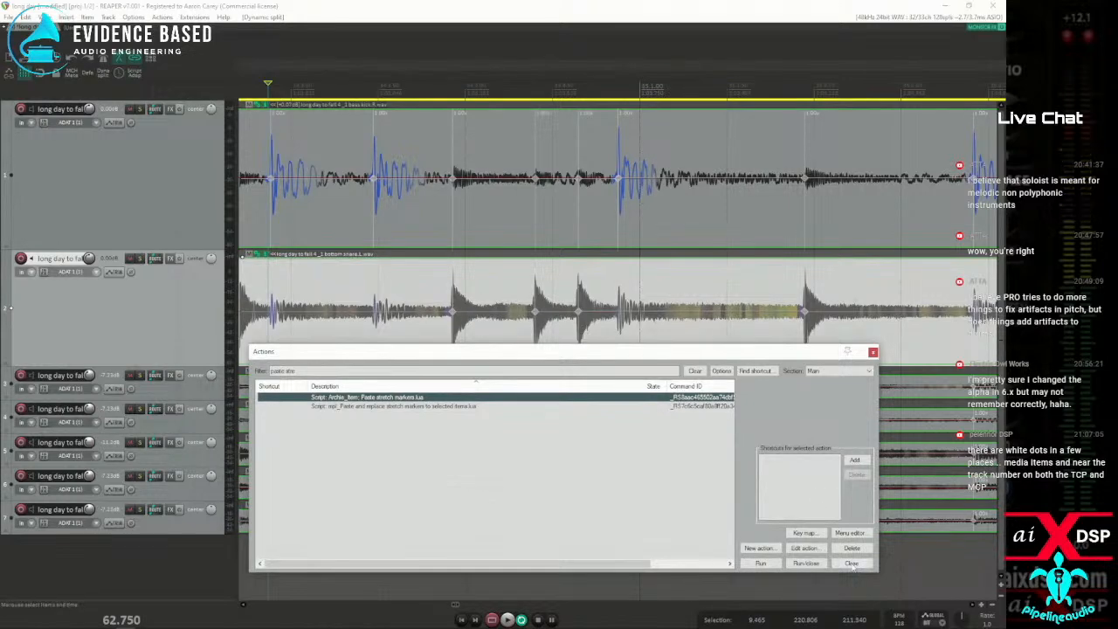
{"action": "left_click", "coordinate": [760, 563]}
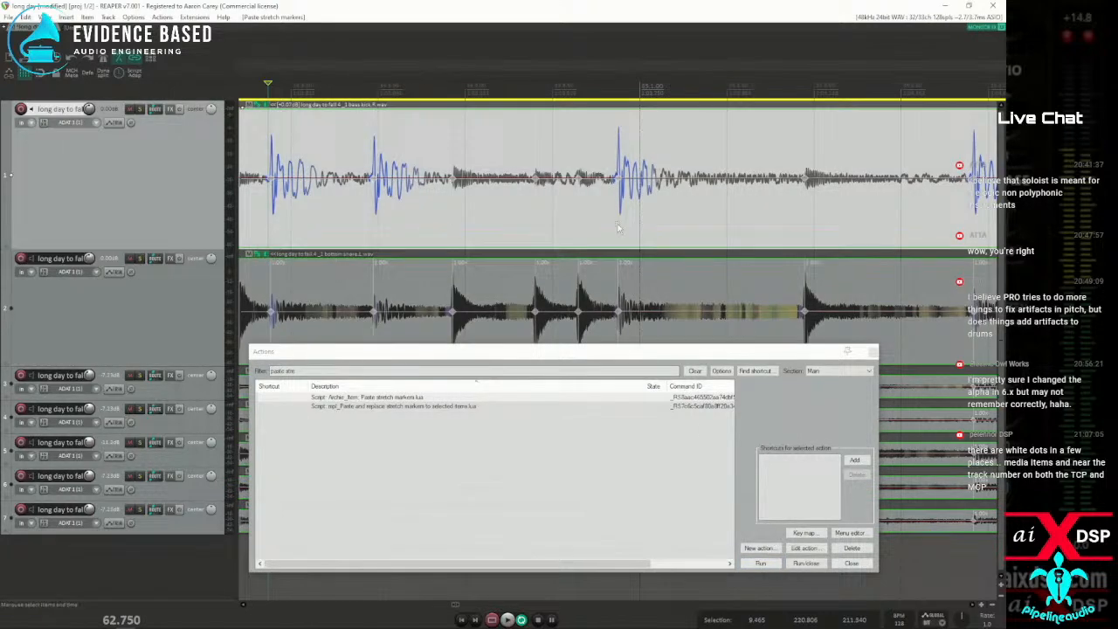
Examine the stretch markers around a kick transient up close and then across the wider bass kick and bottom snare items
{"action": "scroll", "coordinate": [617, 227], "scroll_direction": "up", "scroll_amount": 3}
{"action": "left_click", "coordinate": [620, 232]}
{"action": "scroll", "coordinate": [621, 231], "scroll_direction": "up", "scroll_amount": 5}
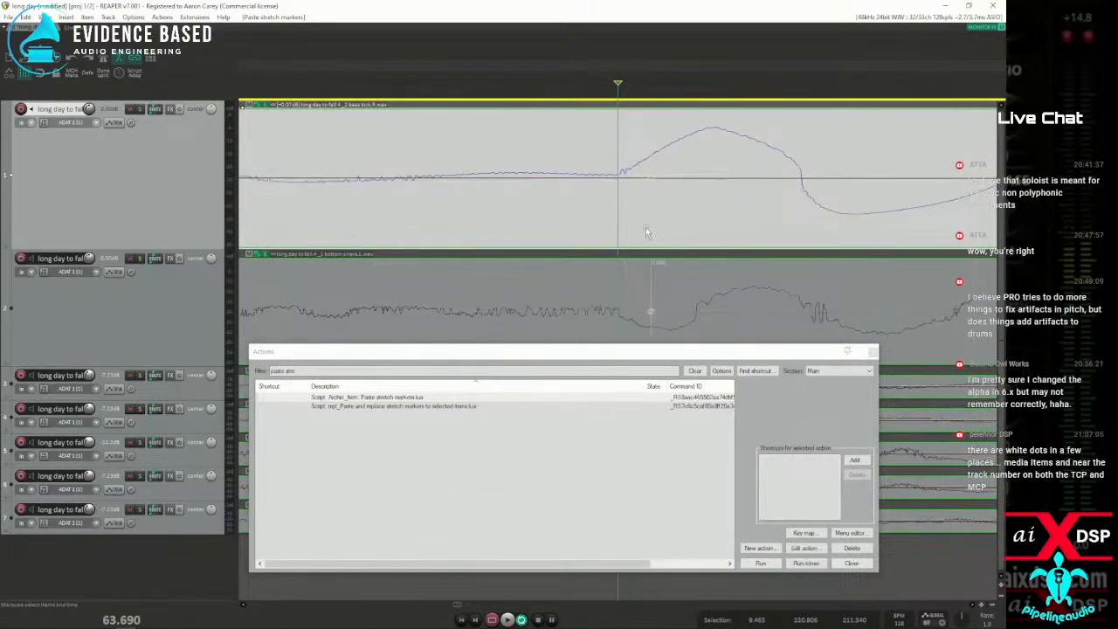
{"action": "scroll", "coordinate": [645, 229], "scroll_direction": "down", "scroll_amount": 8}
{"action": "scroll", "coordinate": [636, 233], "scroll_direction": "down", "scroll_amount": 6}
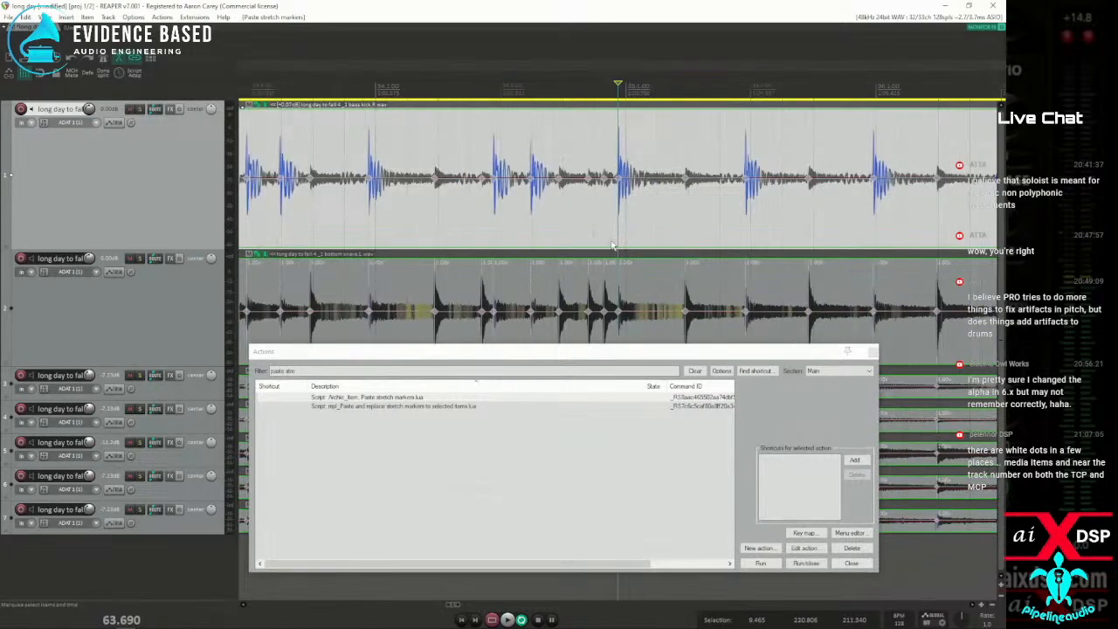
{"action": "scroll", "coordinate": [612, 246], "scroll_direction": "down", "scroll_amount": 5}
{"action": "scroll", "coordinate": [611, 249], "scroll_direction": "down", "scroll_amount": 6}
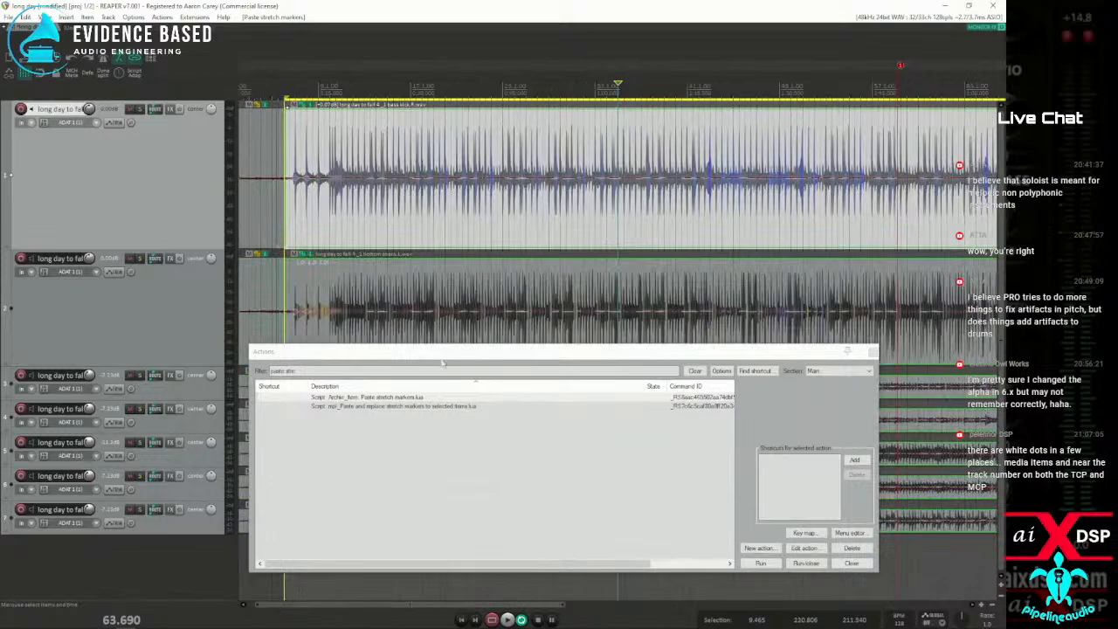
Clear the action list off the tracks, select the bottom snare item and close the action list
{"action": "left_click_drag", "start_coordinate": [451, 357], "coordinate": [0, 284]}
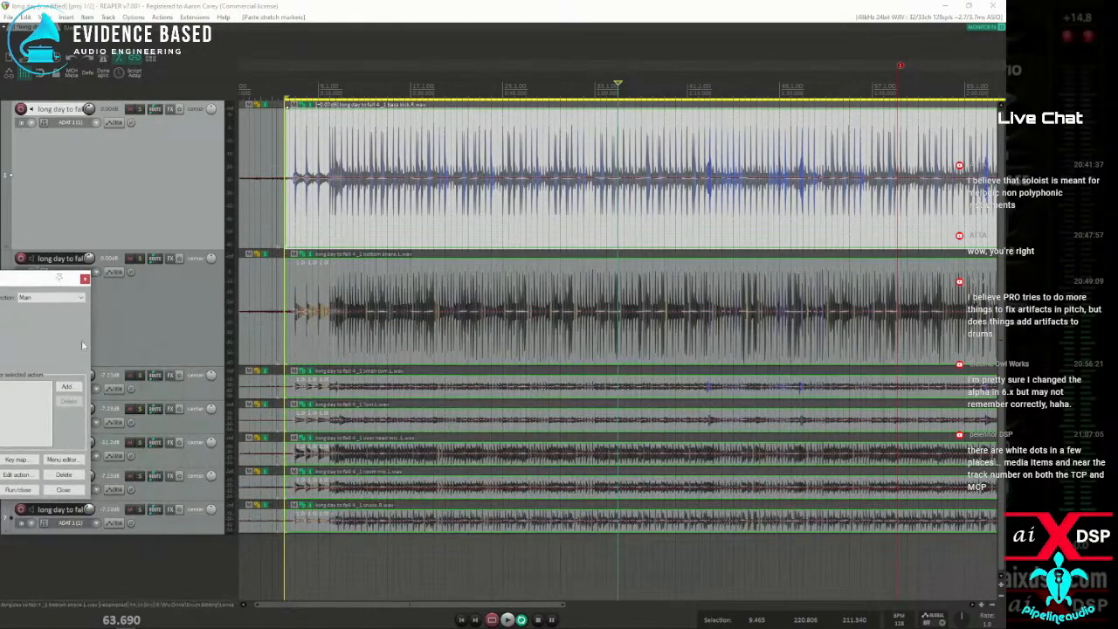
{"action": "left_click", "coordinate": [397, 342]}
{"action": "scroll", "coordinate": [681, 333], "scroll_direction": "up", "scroll_amount": 8}
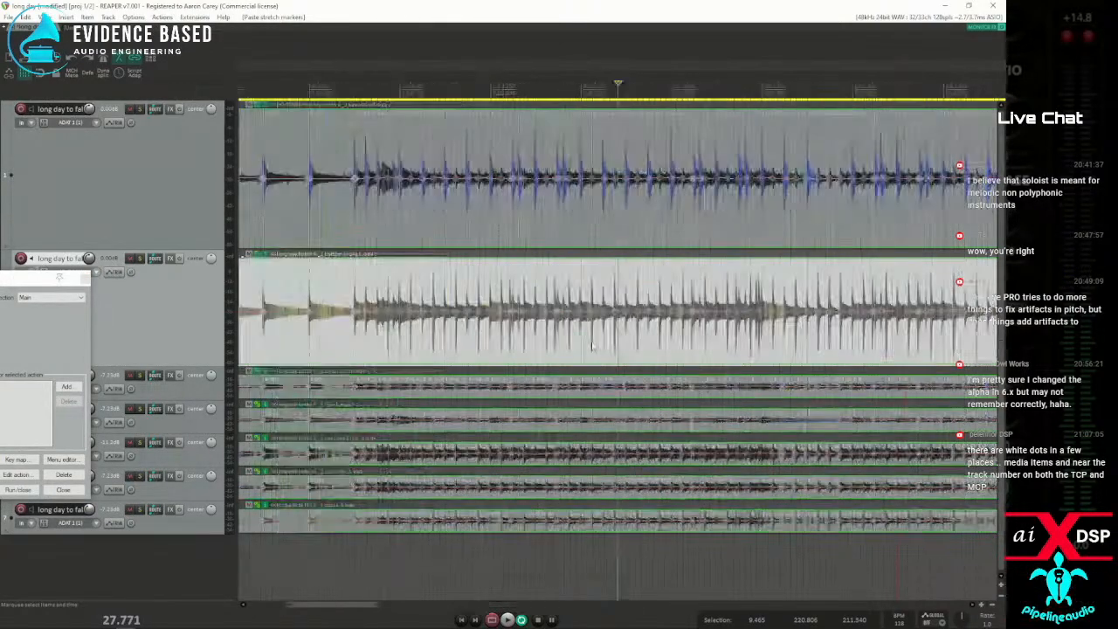
{"action": "scroll", "coordinate": [676, 327], "scroll_direction": "down", "scroll_amount": 8}
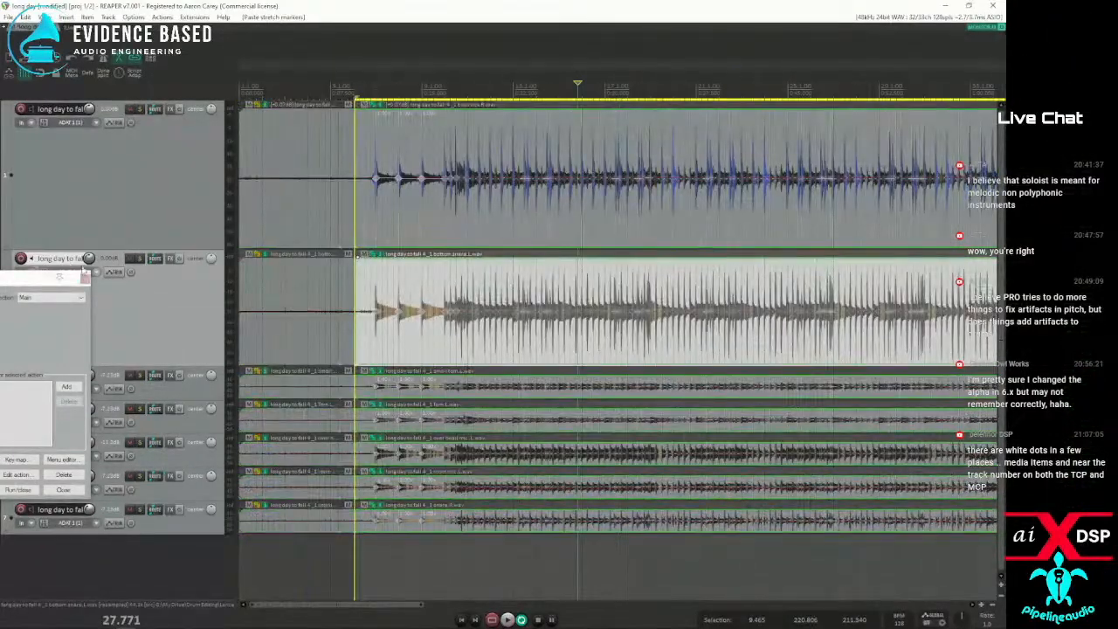
{"action": "left_click", "coordinate": [62, 489]}
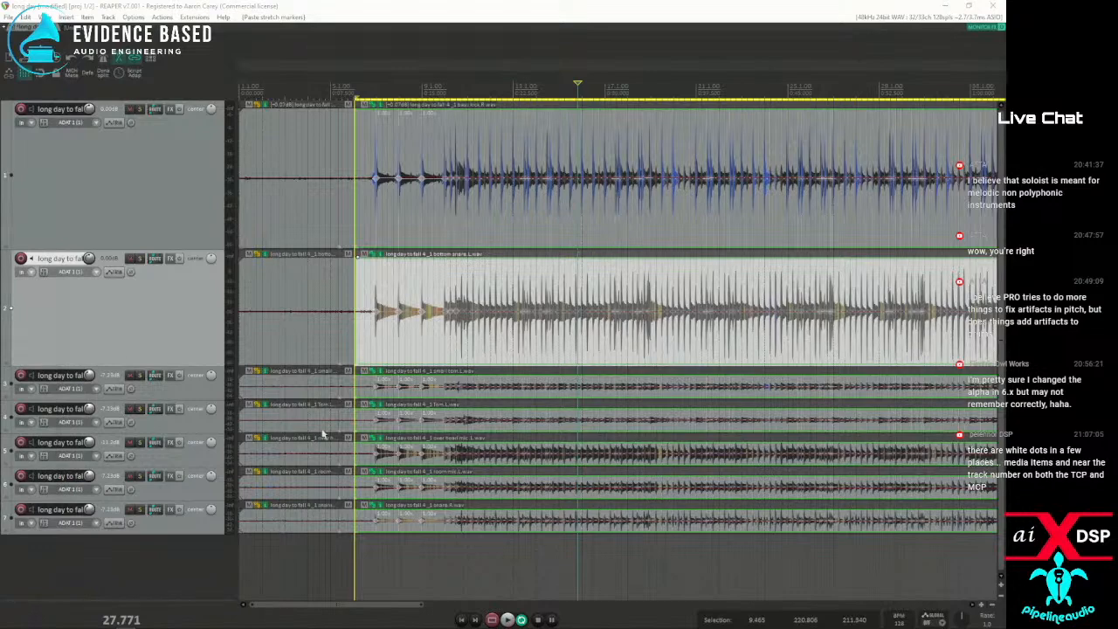
Examine how the stretch markers line up with the bottom snare's transients
{"action": "scroll", "coordinate": [631, 329], "scroll_direction": "up", "scroll_amount": 8}
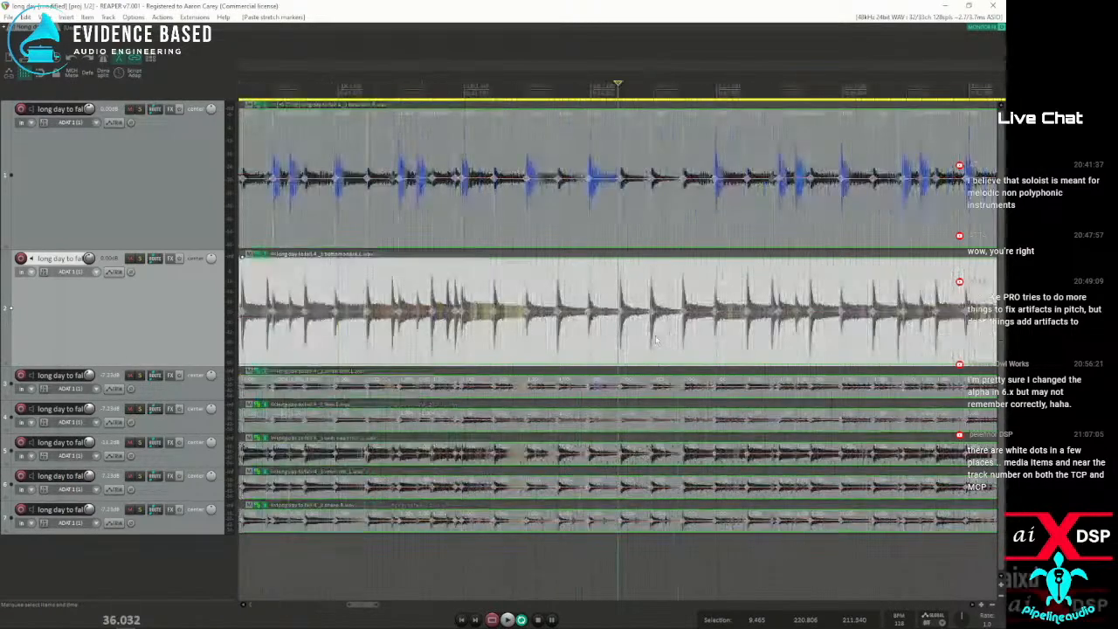
{"action": "scroll", "coordinate": [631, 326], "scroll_direction": "up", "scroll_amount": 5}
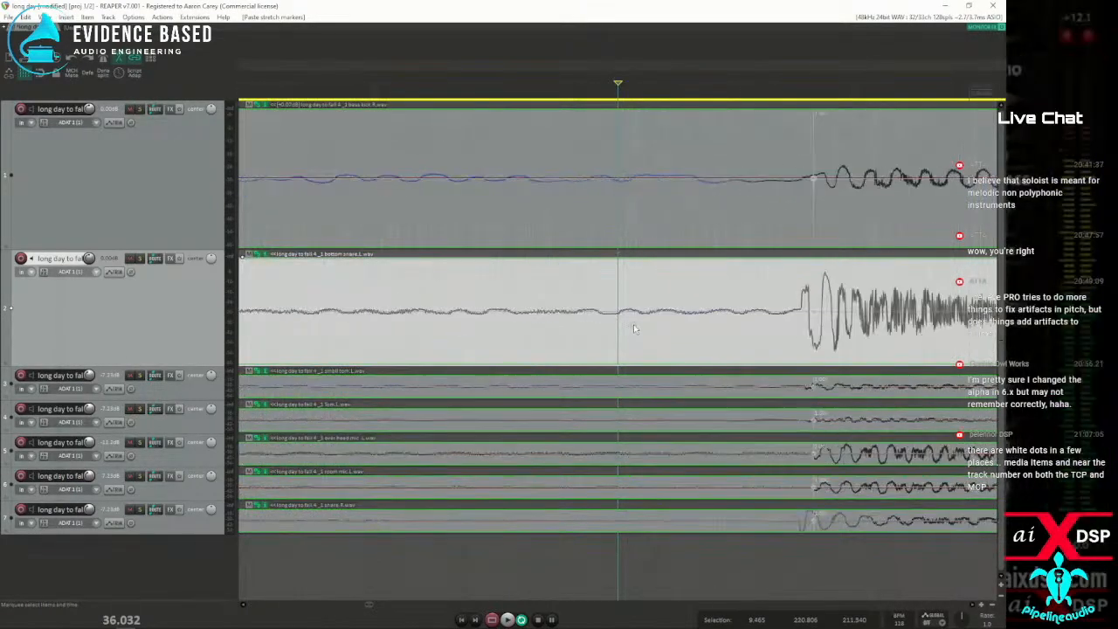
{"action": "scroll", "coordinate": [636, 324], "scroll_direction": "down", "scroll_amount": 12}
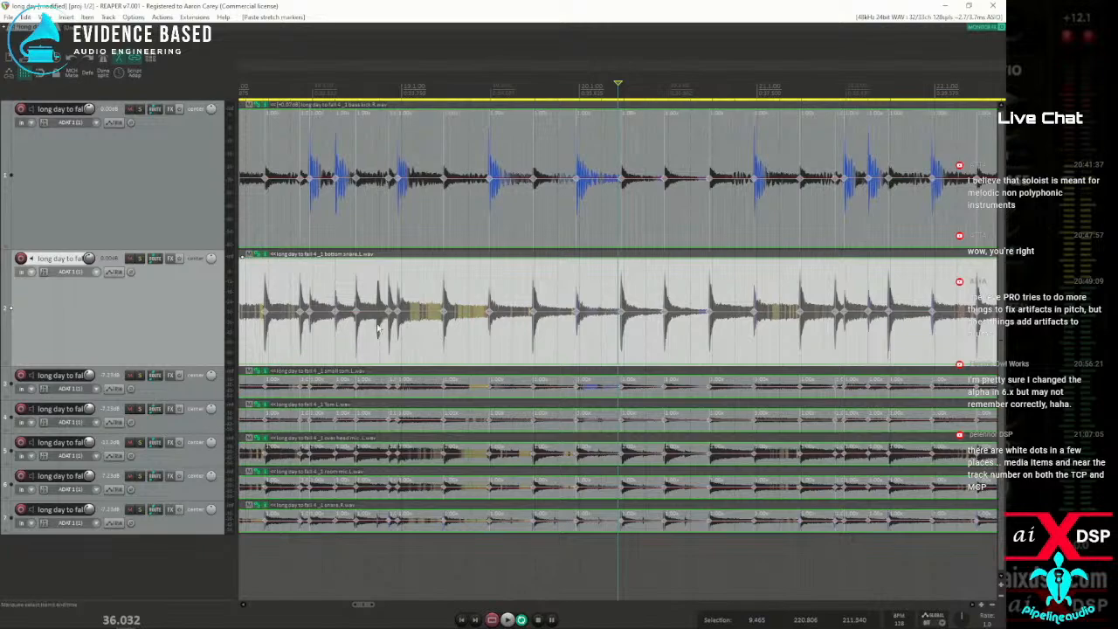
{"action": "scroll", "coordinate": [406, 339], "scroll_direction": "up", "scroll_amount": 5}
{"action": "scroll", "coordinate": [412, 337], "scroll_direction": "down", "scroll_amount": 10}
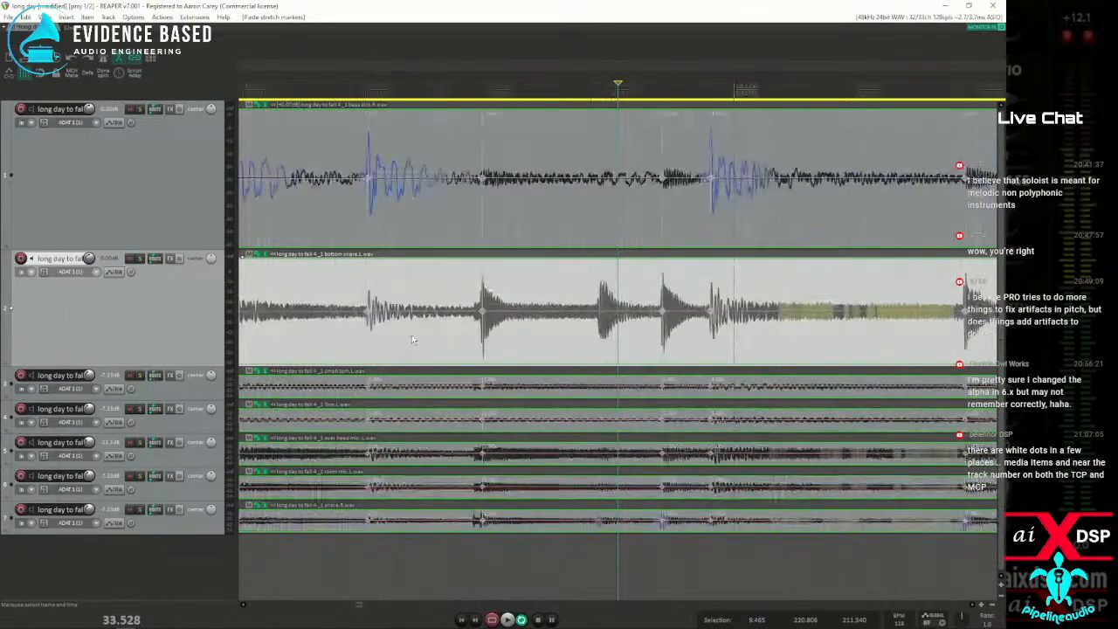
Select the bass kick item, make a time selection from about 9.84 to 20.92 s and snap the stretch markers within it to the grid
{"action": "left_click", "coordinate": [340, 220]}
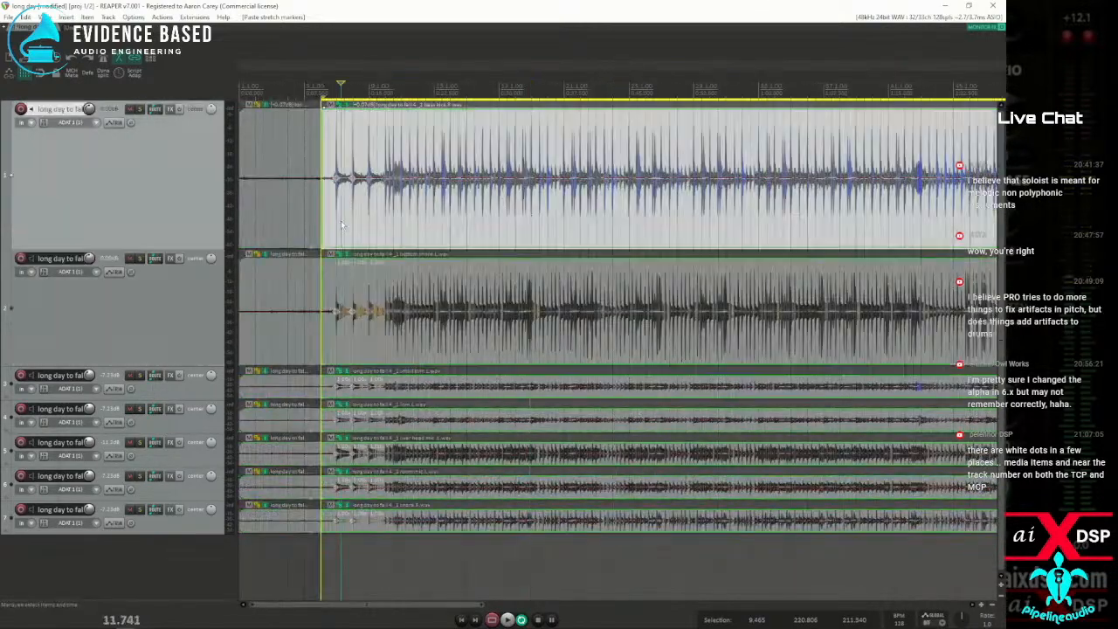
{"action": "scroll", "coordinate": [349, 222], "scroll_direction": "up", "scroll_amount": 6}
{"action": "scroll", "coordinate": [494, 230], "scroll_direction": "down", "scroll_amount": 4}
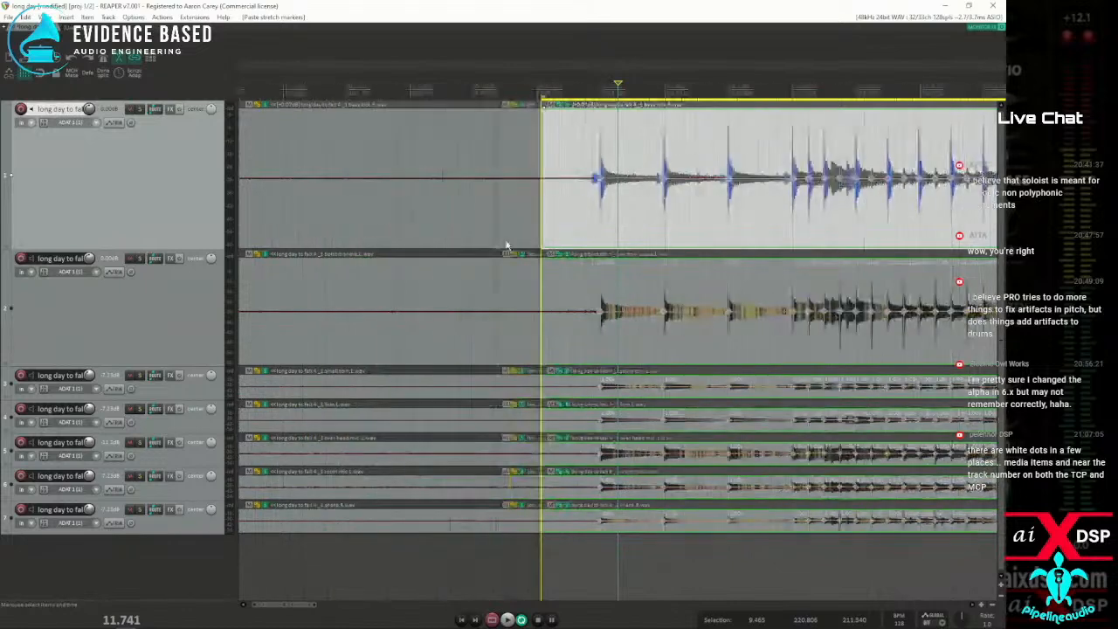
{"action": "left_click_drag", "start_coordinate": [543, 226], "coordinate": [930, 234]}
{"action": "key", "text": "q"}
Play back the snapped drum section from just before the first kick, then stop
{"action": "left_click", "coordinate": [574, 221]}
{"action": "key", "text": "space"}
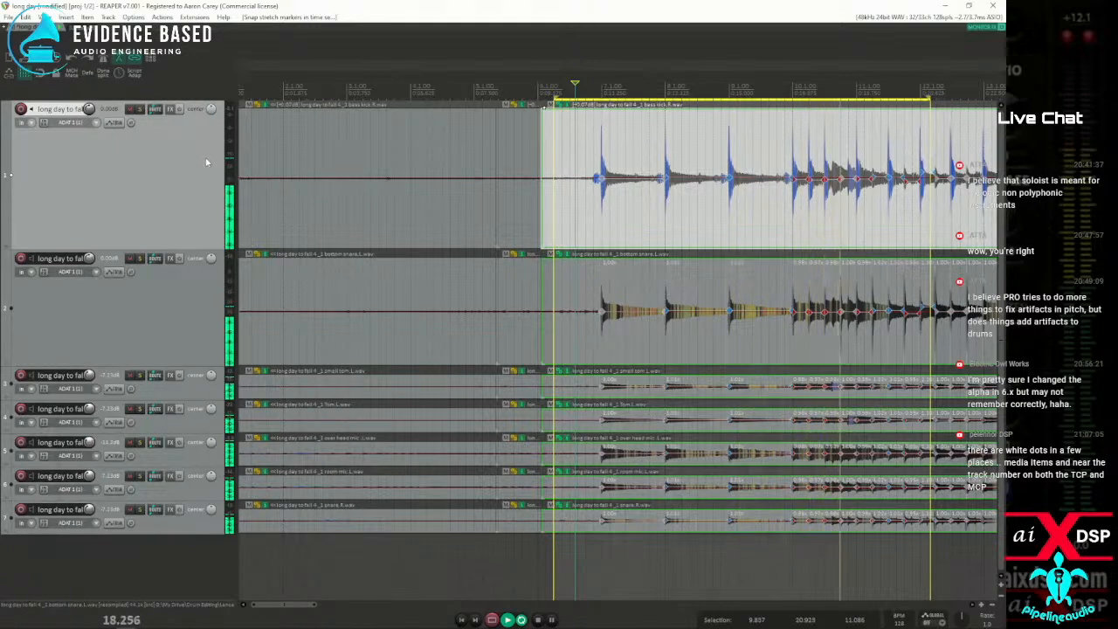
{"action": "key", "text": "space"}
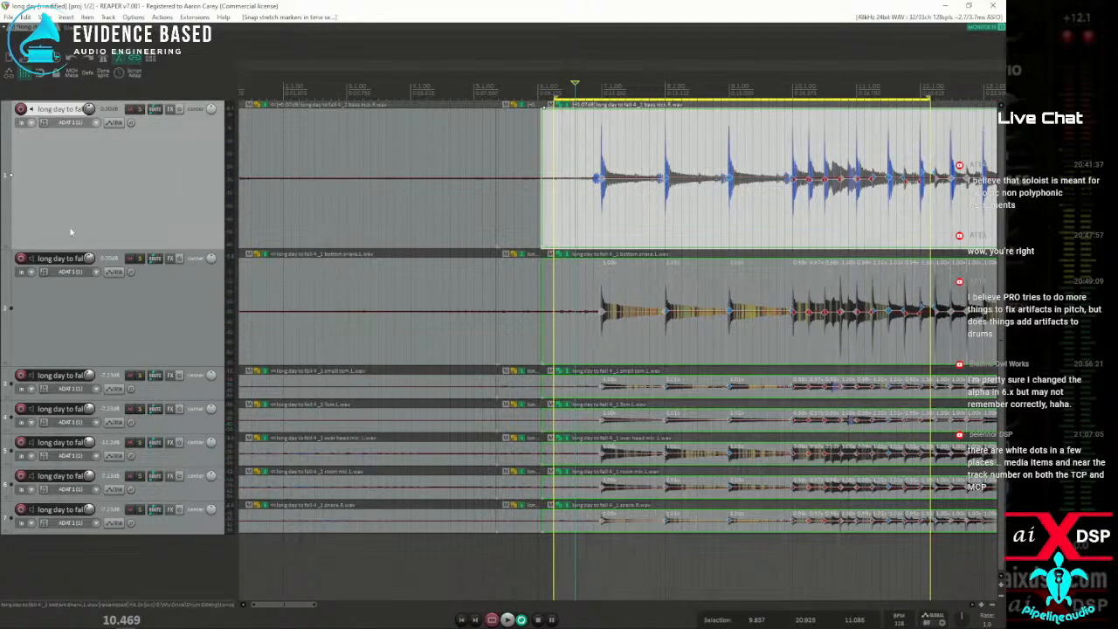
Search the action list for "archie stre" and select the script "Archie_Item; Copy stretch markers.lua"
{"action": "key", "text": "question"}
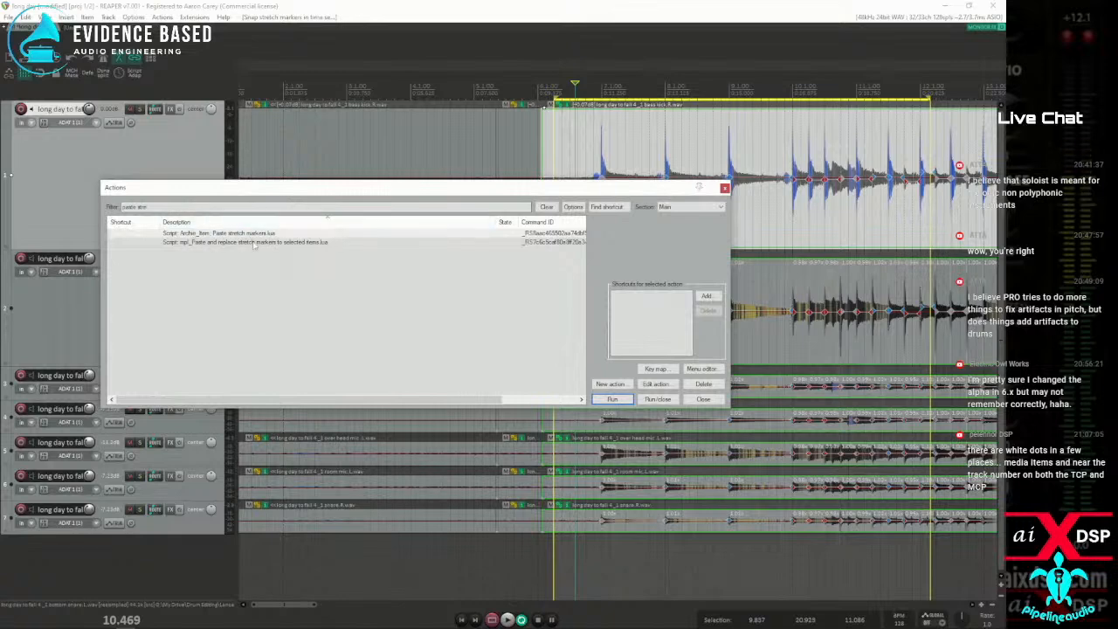
{"action": "left_click_drag", "start_coordinate": [122, 207], "coordinate": [163, 211]}
{"action": "type", "text": "archie stre"}
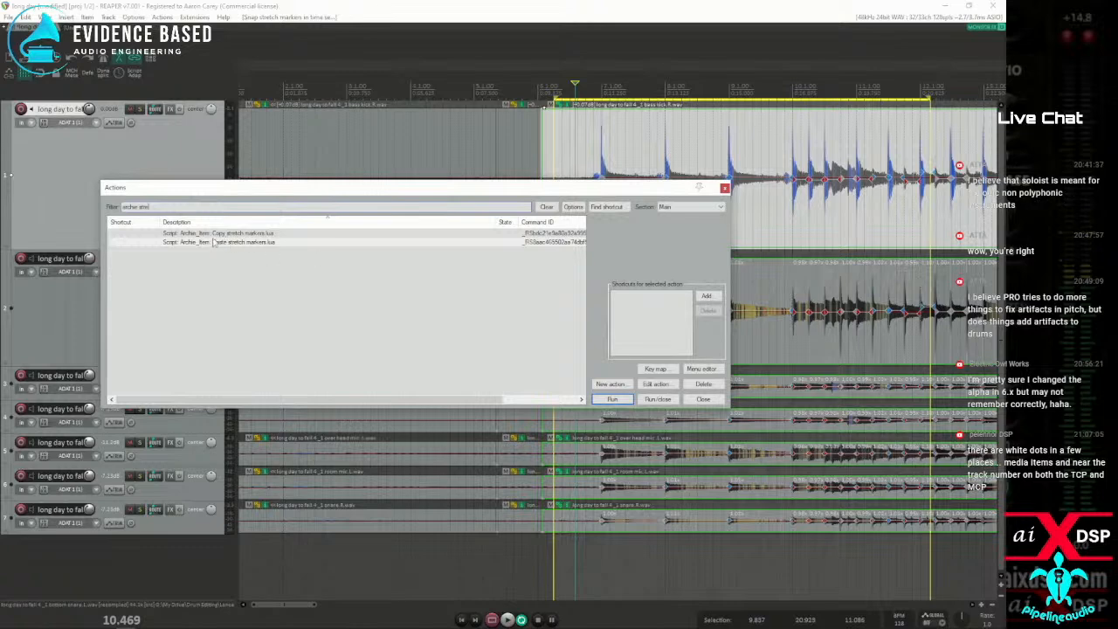
{"action": "left_click", "coordinate": [255, 234]}
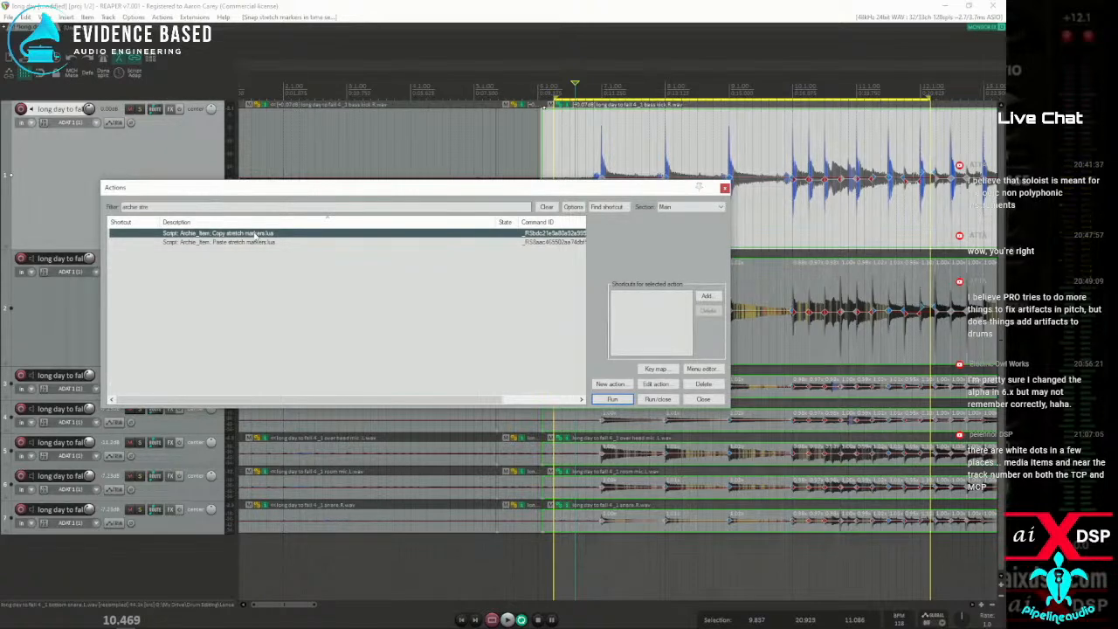
Set the time selection to the bass kick item's span, 9.465 to 220.806 s, select all items and remove their stretch markers
{"action": "left_click_drag", "start_coordinate": [647, 193], "coordinate": [237, 112]}
{"action": "scroll", "coordinate": [593, 166], "scroll_direction": "down", "scroll_amount": 3}
{"action": "scroll", "coordinate": [593, 167], "scroll_direction": "up", "scroll_amount": 3}
{"action": "left_click", "coordinate": [768, 207]}
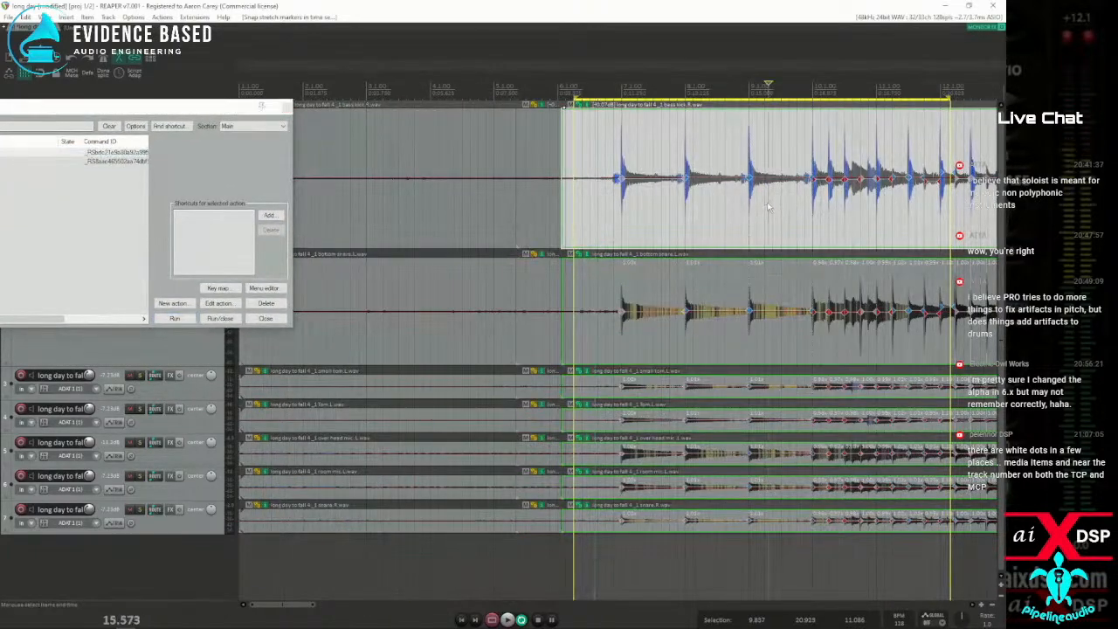
{"action": "key", "text": "ctrl+a"}
{"action": "double_click", "coordinate": [762, 203]}
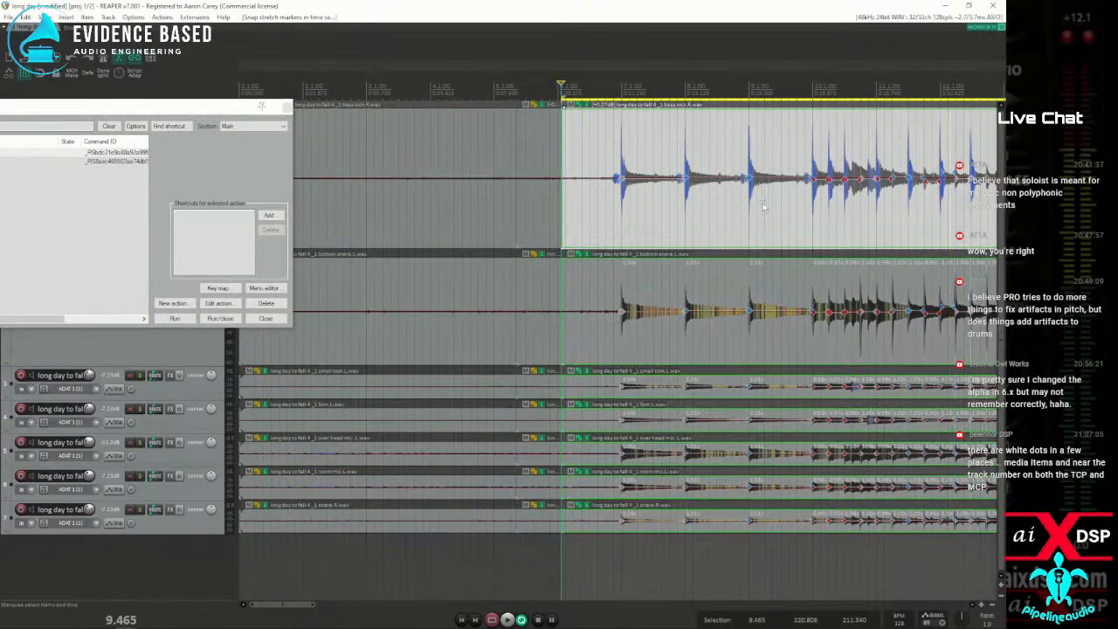
{"action": "key", "text": "ctrl+a"}
{"action": "key", "text": "shift+w"}
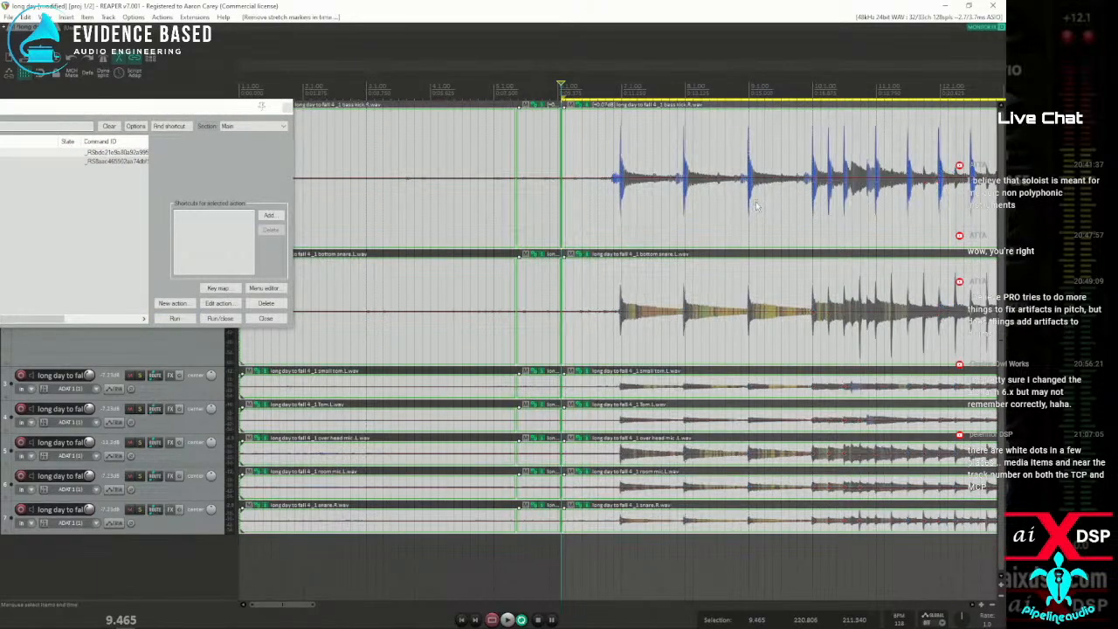
Select the bass kick item and use Dynamic split to add stretch markers at transients to the selected and grouped items
{"action": "left_click", "coordinate": [622, 216]}
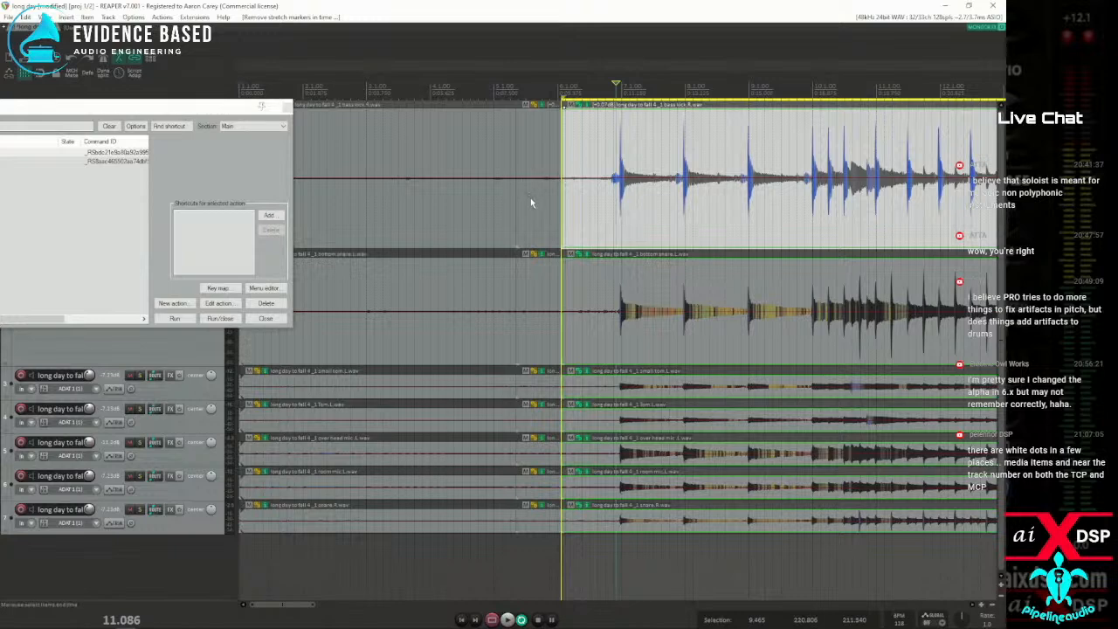
{"action": "key", "text": "d"}
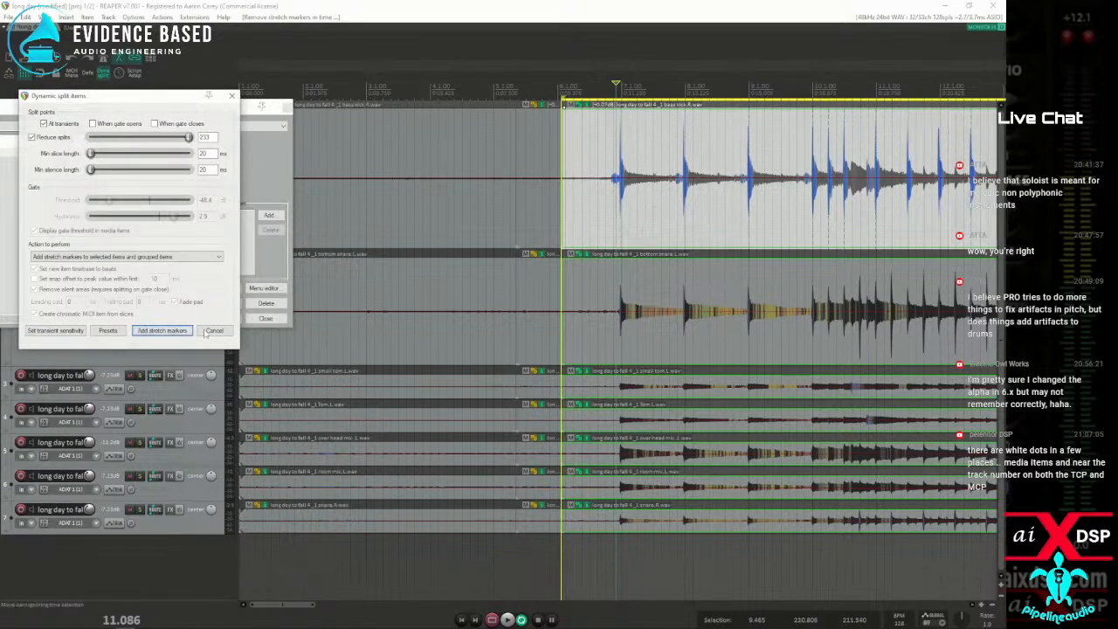
{"action": "left_click", "coordinate": [163, 330]}
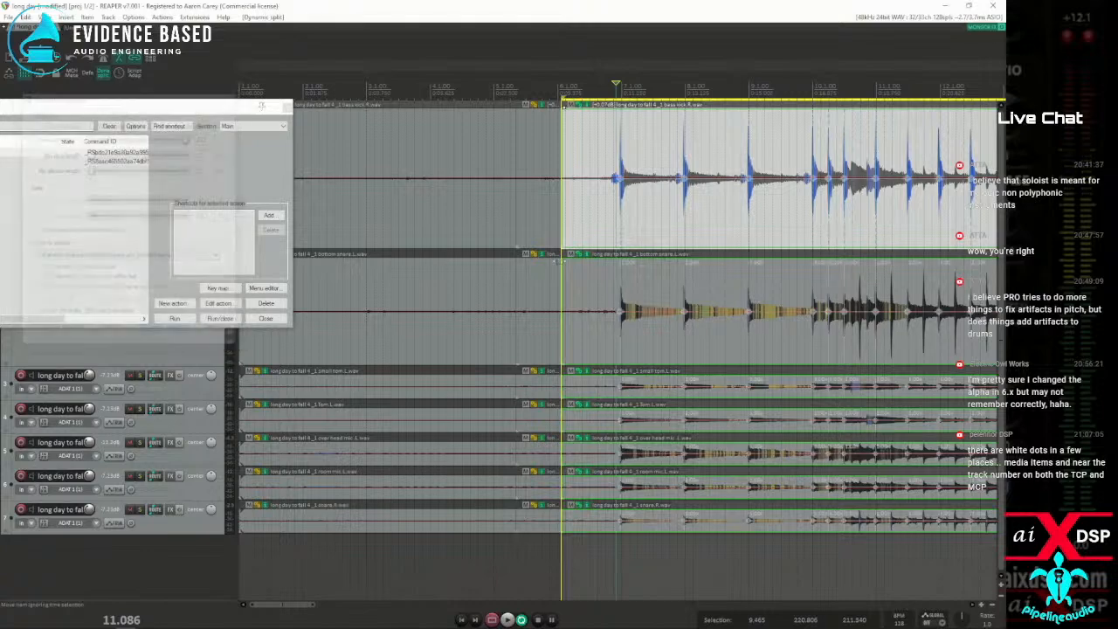
Select the bottom snare item and move the cursor through its transients from about 16.41 s, then return it to 15.708 s
{"action": "scroll", "coordinate": [552, 330], "scroll_direction": "down", "scroll_amount": 3}
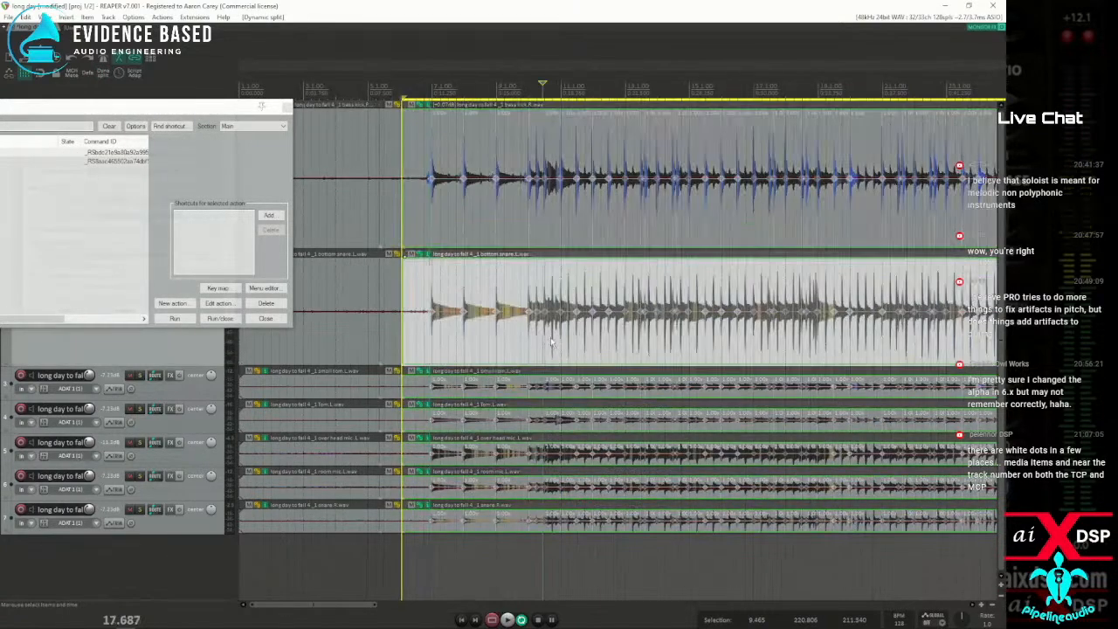
{"action": "scroll", "coordinate": [552, 330], "scroll_direction": "up", "scroll_amount": 2}
{"action": "scroll", "coordinate": [557, 340], "scroll_direction": "up", "scroll_amount": 2}
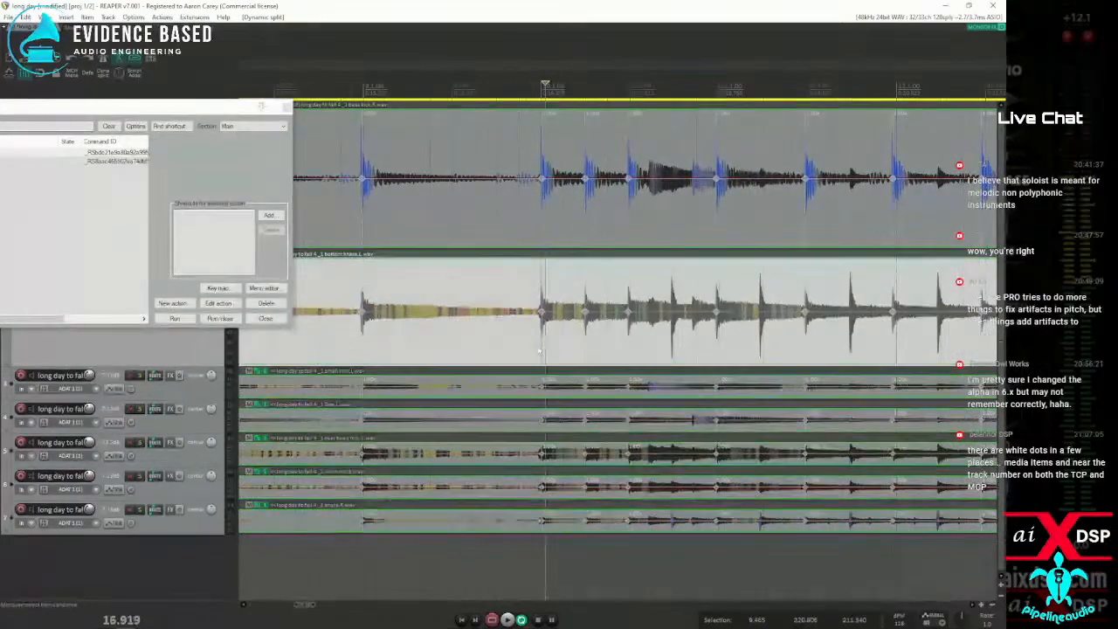
{"action": "left_click", "coordinate": [499, 343]}
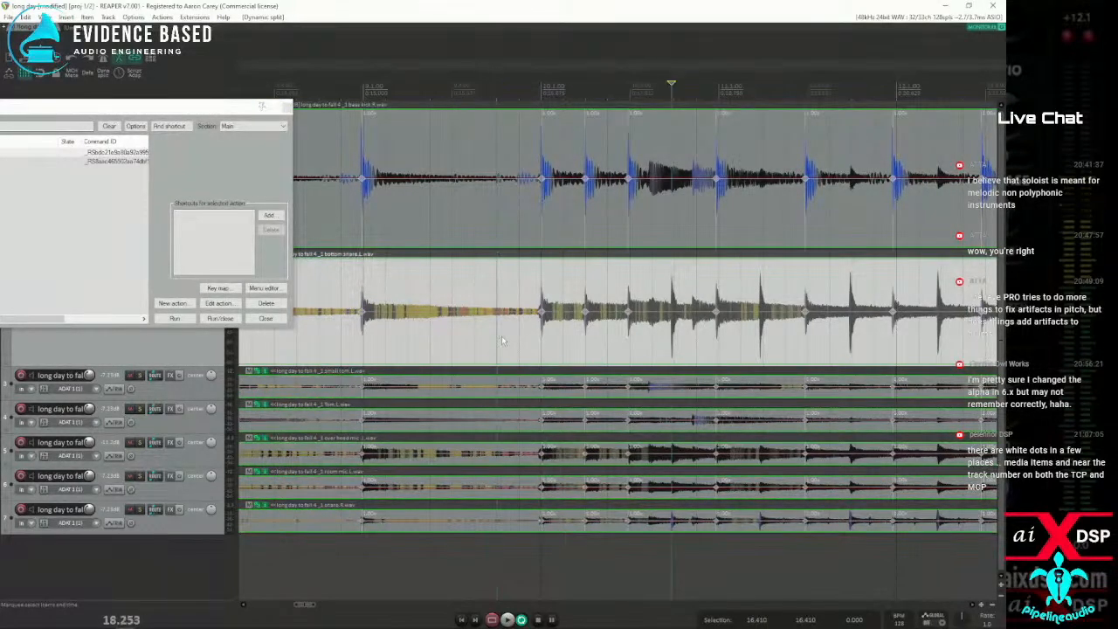
{"action": "key", "text": "space"}
{"action": "key", "text": "space"}
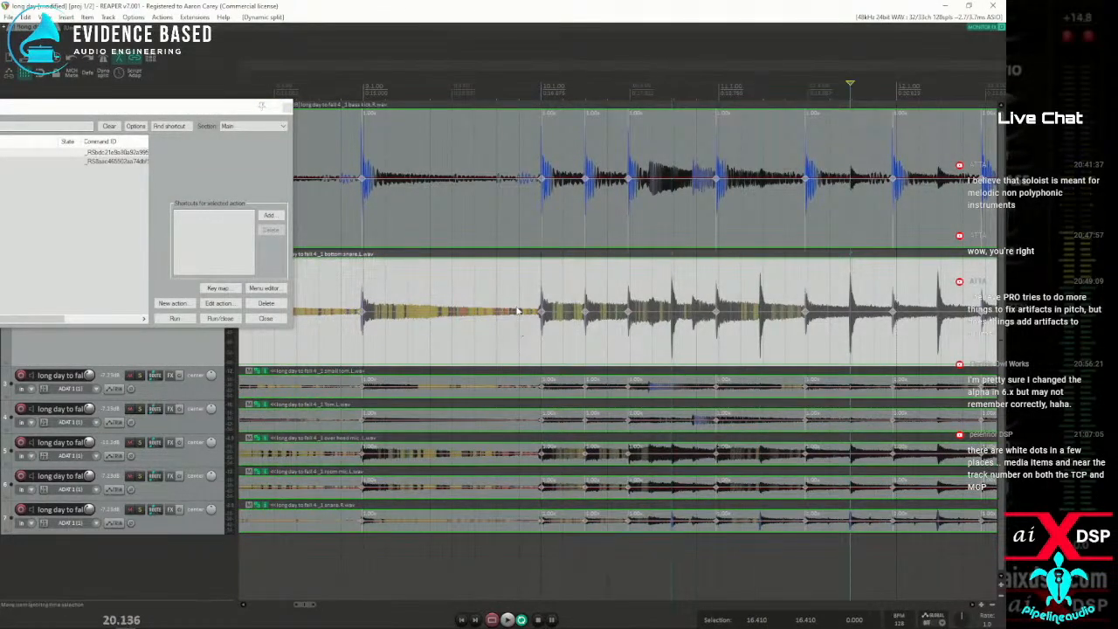
{"action": "left_click", "coordinate": [430, 333]}
Search the action list for "custom re", inspect the component actions of "autodrop the stretch" and leave the custom action unedited
{"action": "left_click_drag", "start_coordinate": [153, 112], "coordinate": [582, 79]}
{"action": "type", "text": "c"}
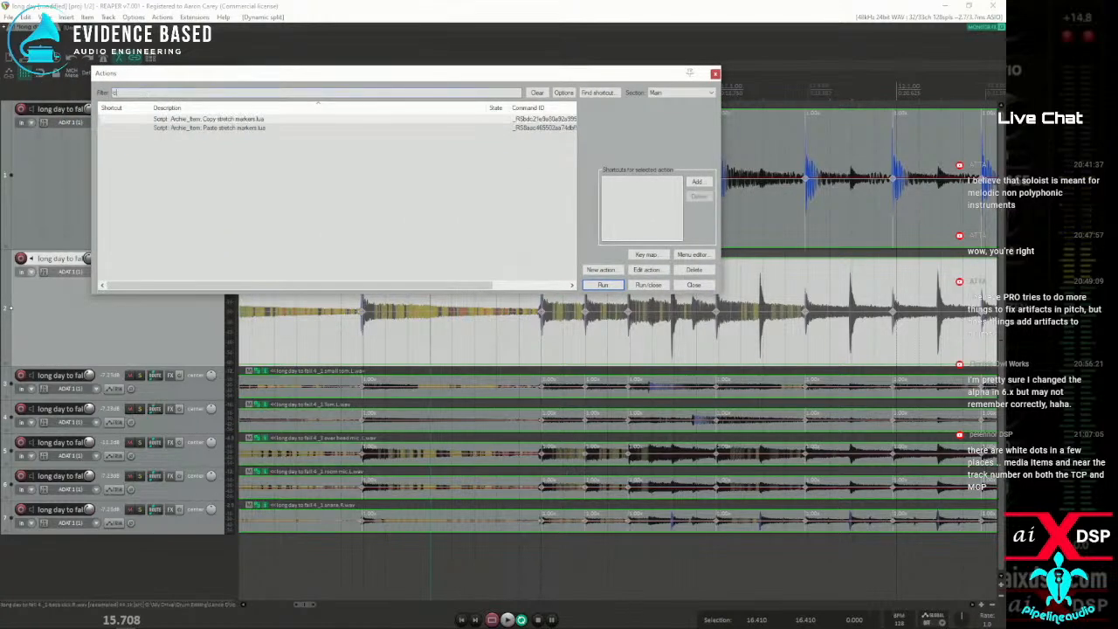
{"action": "type", "text": "ustom"}
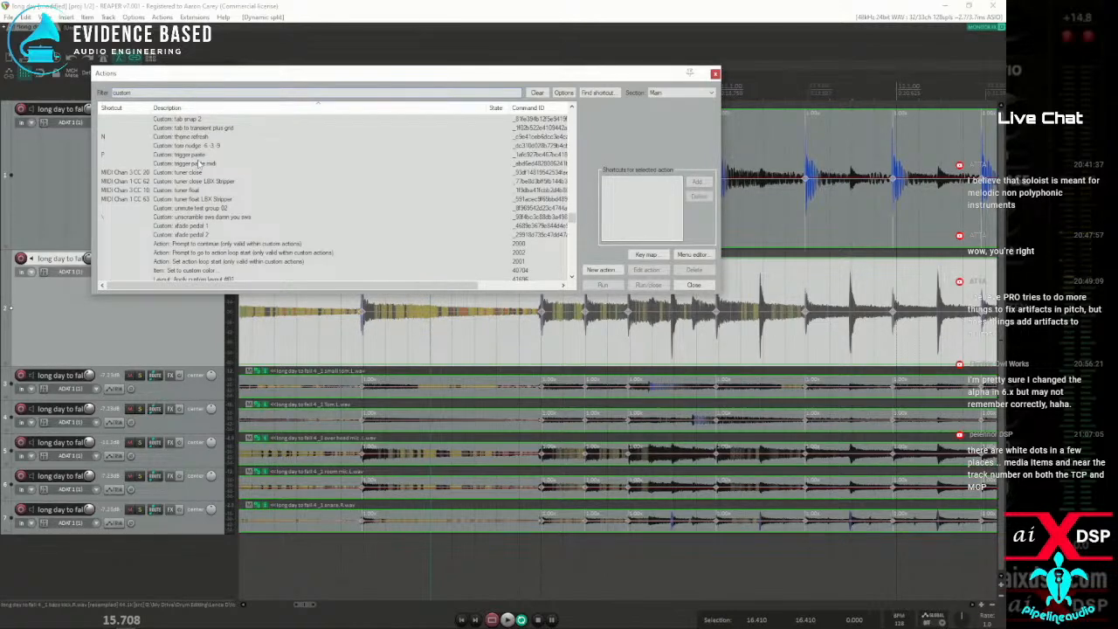
{"action": "type", "text": " re"}
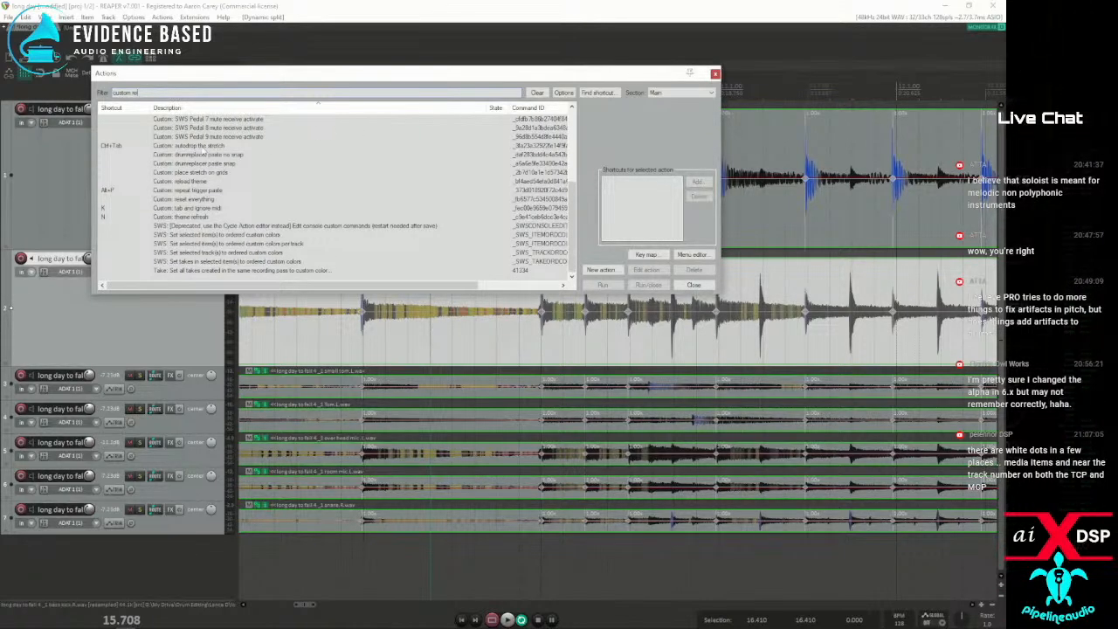
{"action": "left_click", "coordinate": [199, 147]}
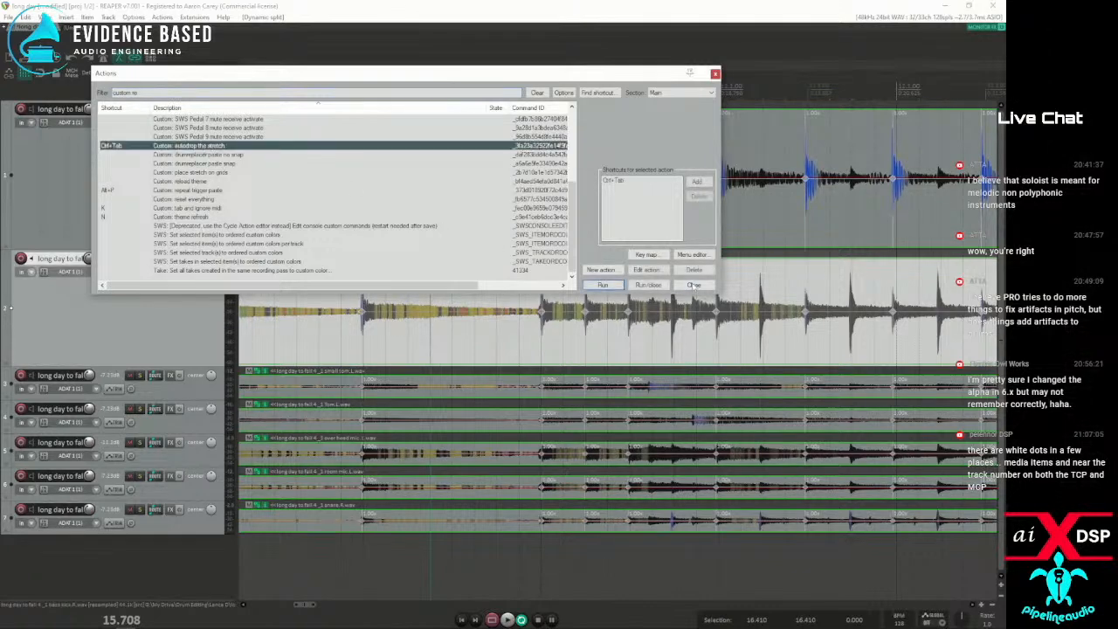
{"action": "left_click", "coordinate": [646, 269]}
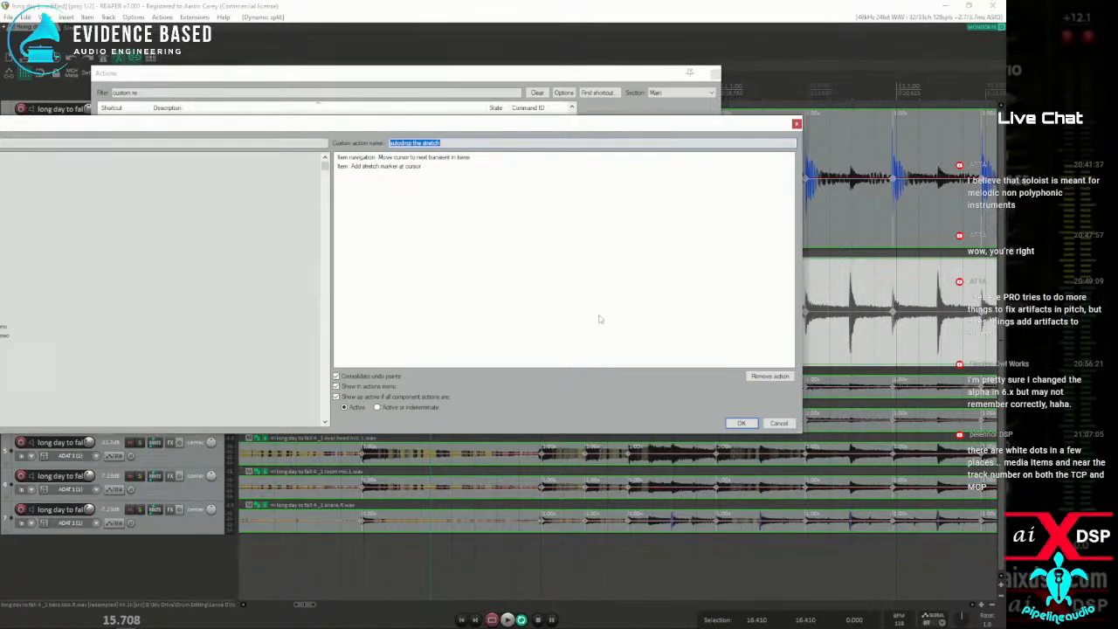
{"action": "left_click", "coordinate": [778, 422]}
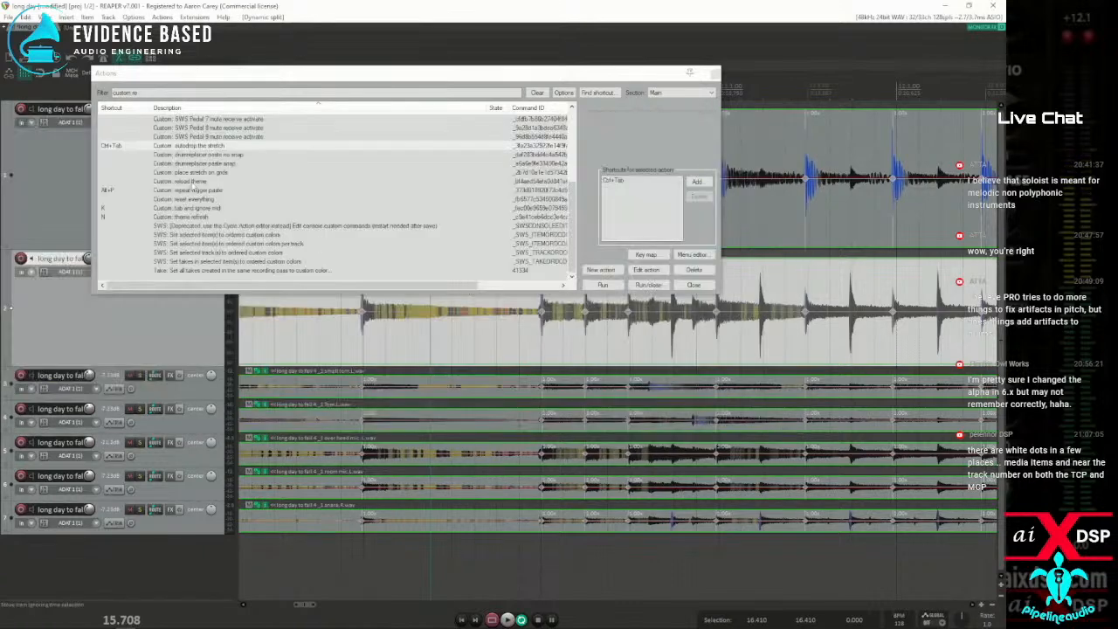
{"action": "left_click_drag", "start_coordinate": [634, 73], "coordinate": [0, 71]}
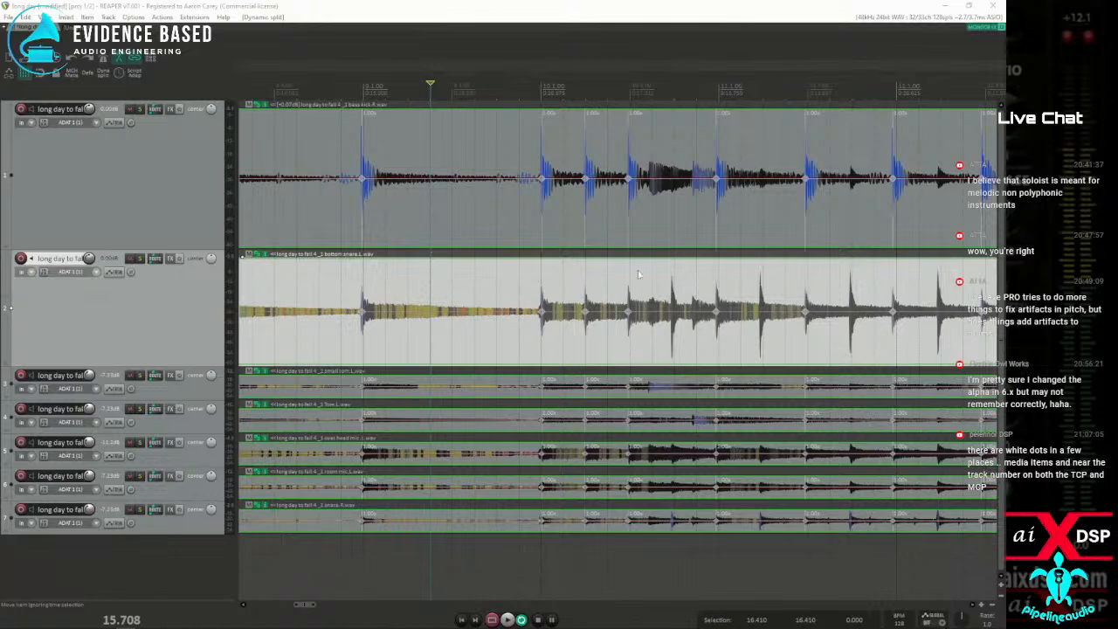
From 16.565 s on the bottom snare item, repeatedly run "autodrop the stretch" to add markers at its transients up to about 208.5 s
{"action": "left_click", "coordinate": [511, 275]}
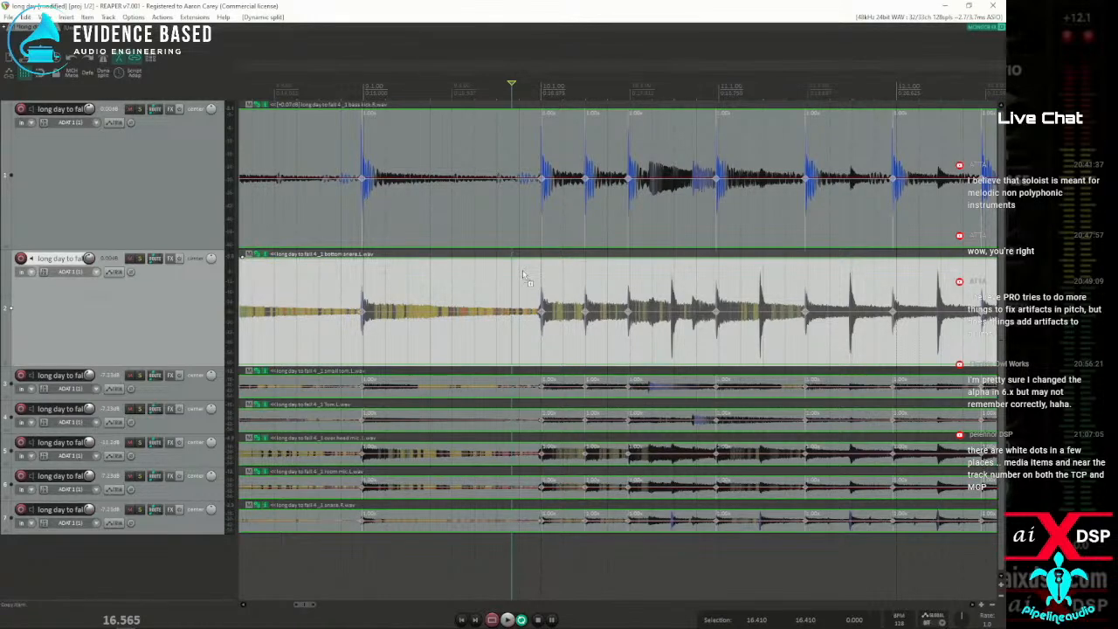
{"action": "key", "text": "ctrl+Tab"}
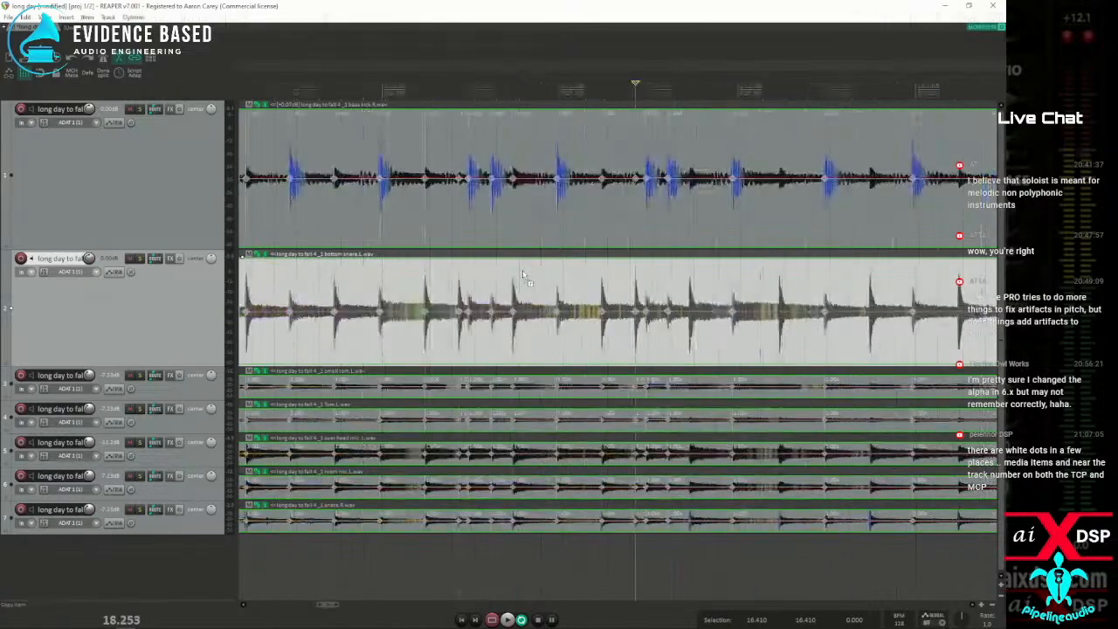
{"action": "key", "text": "ctrl+Tab"}
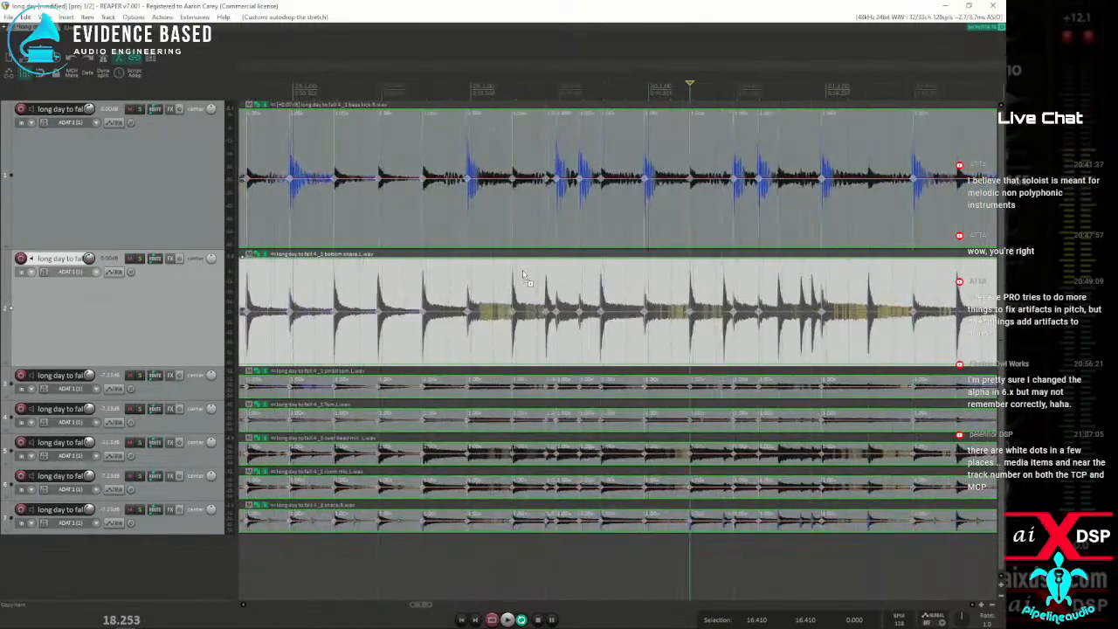
{"action": "key", "text": "ctrl+Tab"}
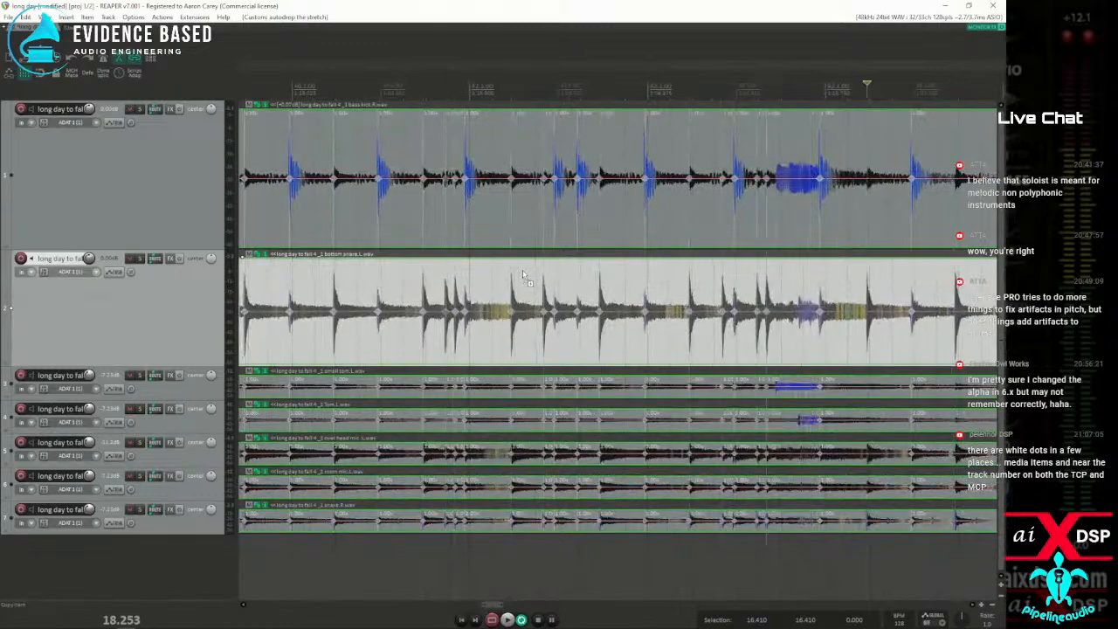
{"action": "key", "text": "ctrl+Tab"}
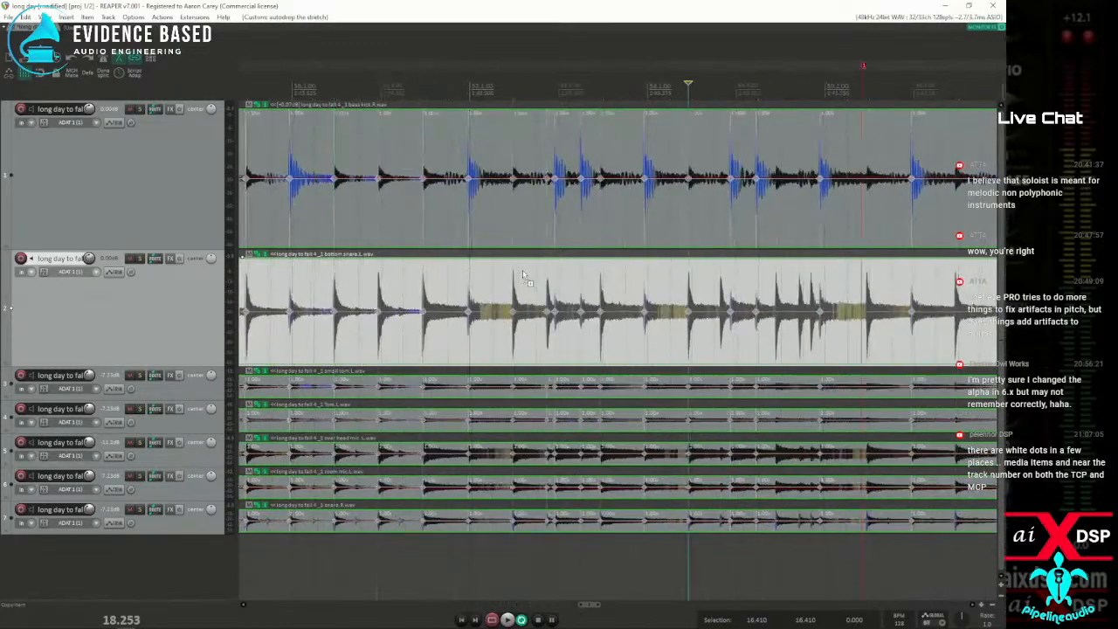
{"action": "key", "text": "ctrl+Tab"}
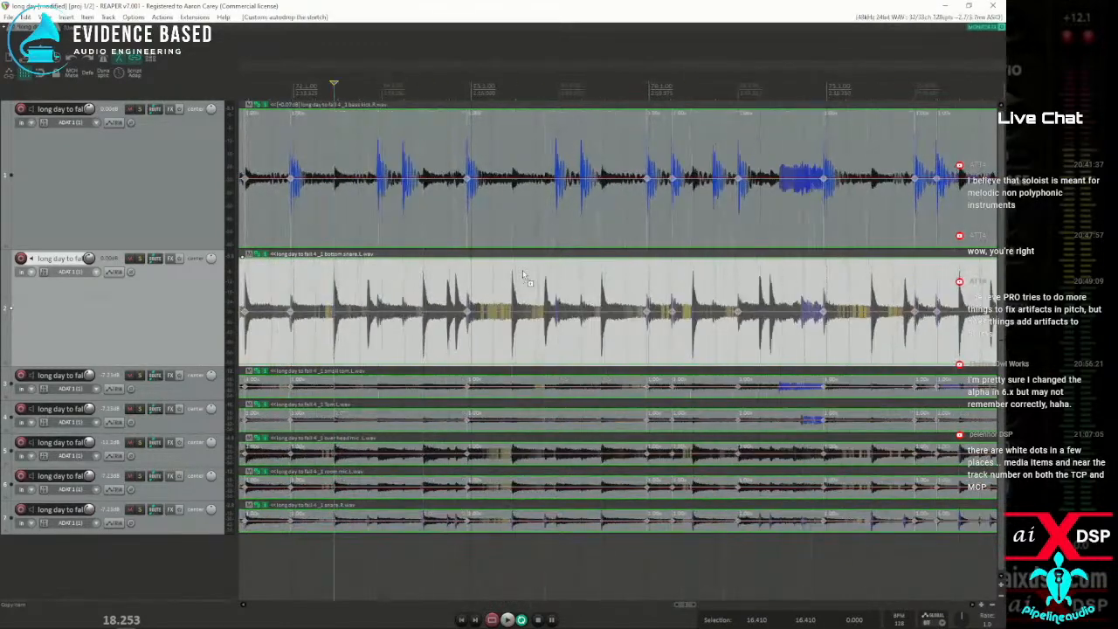
{"action": "key", "text": "ctrl+Tab"}
{"action": "key", "text": "ctrl+Tab"}
{"action": "key", "text": "ctrl+Tab"}
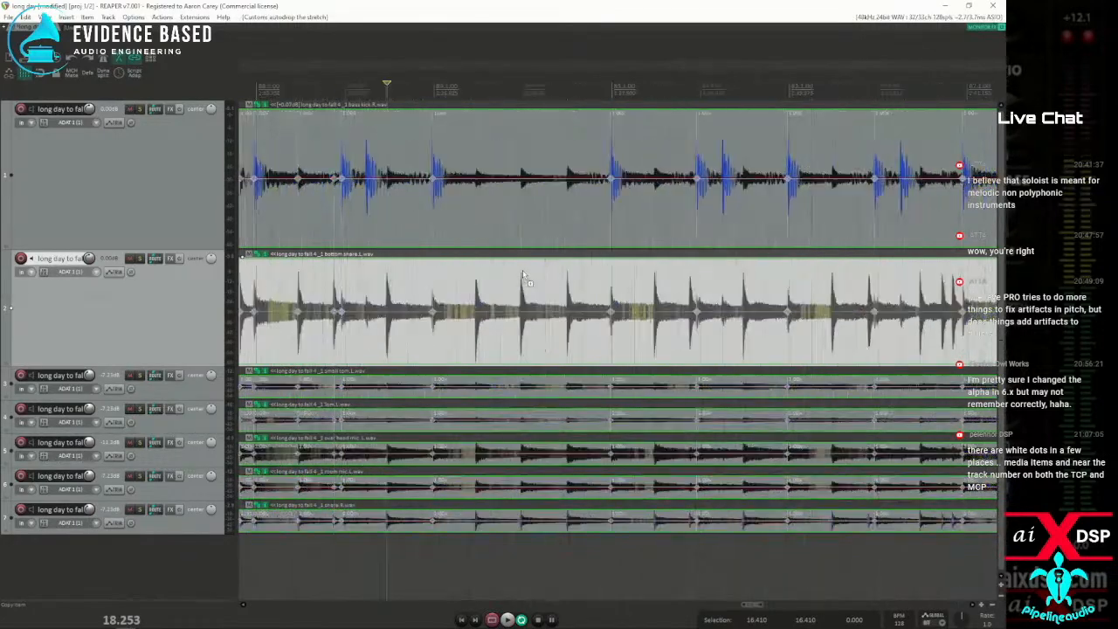
{"action": "key", "text": "ctrl+Tab"}
{"action": "key", "text": "ctrl+Tab"}
{"action": "key", "text": "ctrl+Tab"}
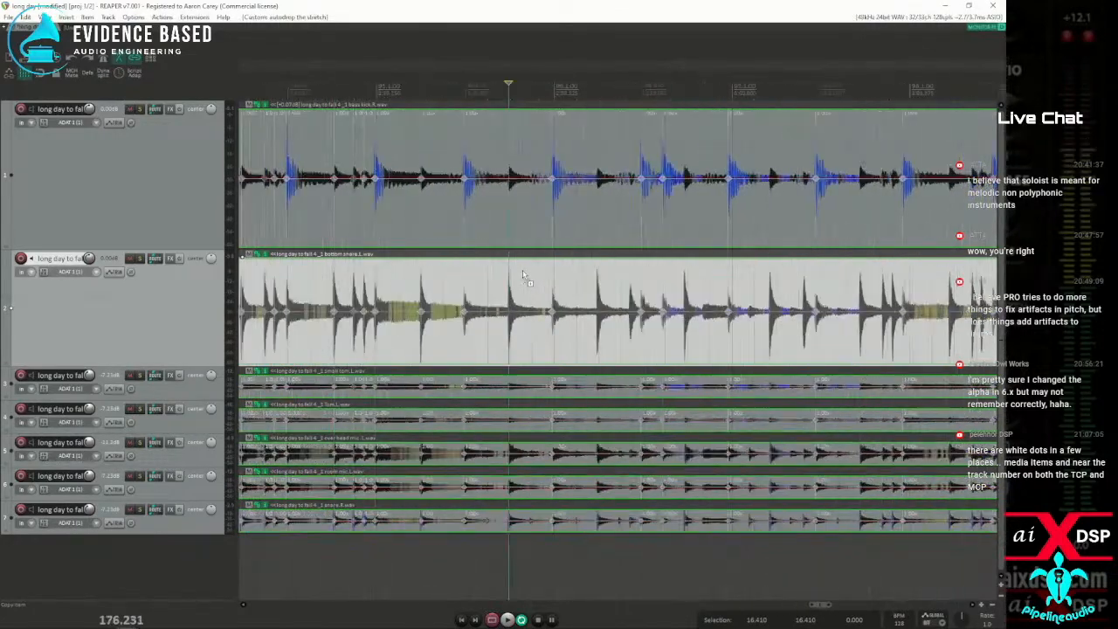
{"action": "key", "text": "ctrl+Tab"}
{"action": "key", "text": "ctrl+Tab"}
{"action": "key", "text": "ctrl+Tab"}
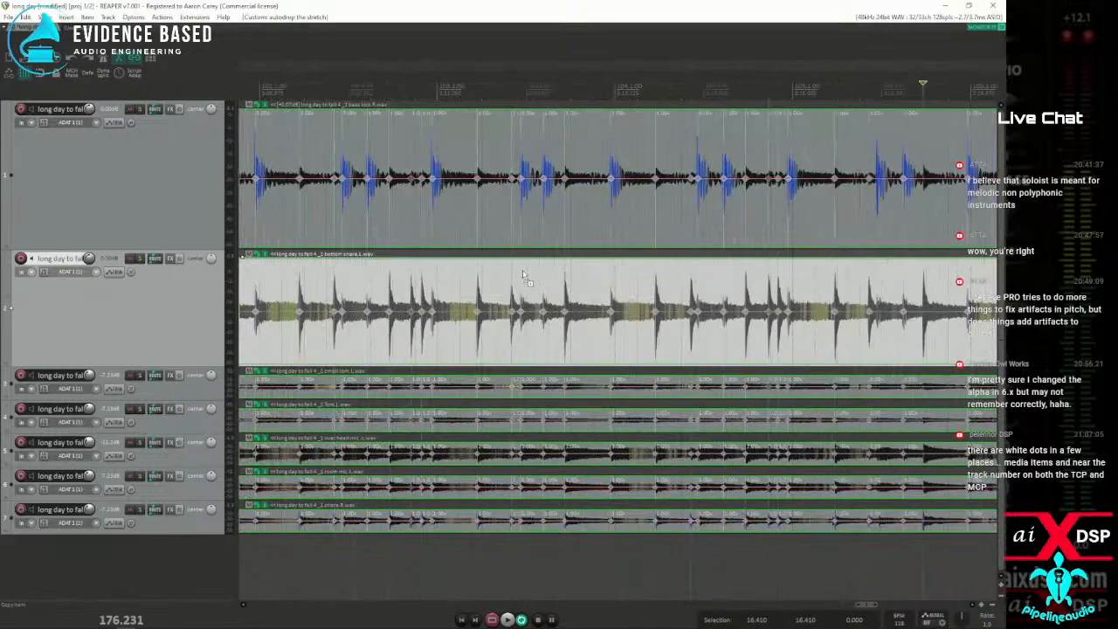
{"action": "key", "text": "ctrl+Tab"}
{"action": "key", "text": "ctrl+Tab"}
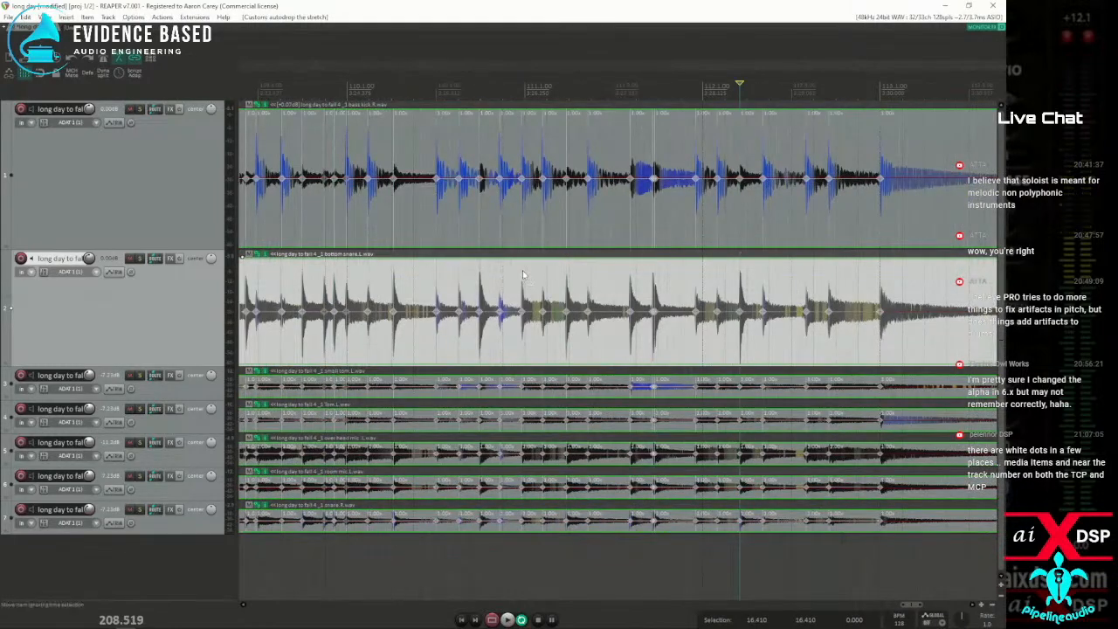
Examine how the stretch markers line up with the kick and snare transients around 183.67 s
{"action": "scroll", "coordinate": [425, 312], "scroll_direction": "down", "scroll_amount": 5}
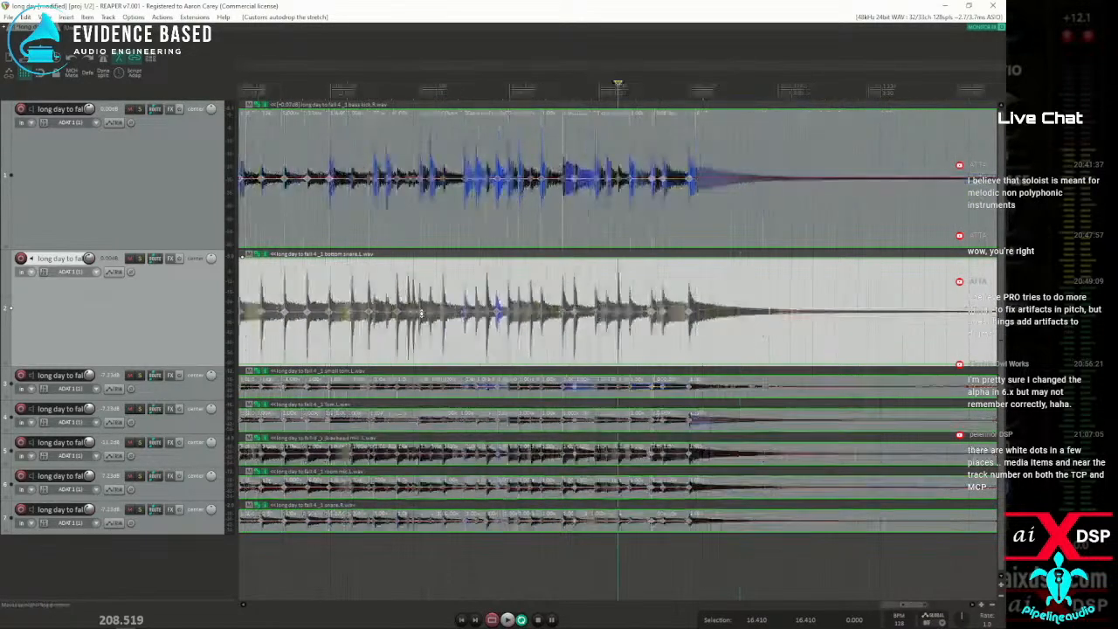
{"action": "scroll", "coordinate": [316, 335], "scroll_direction": "up", "scroll_amount": 6}
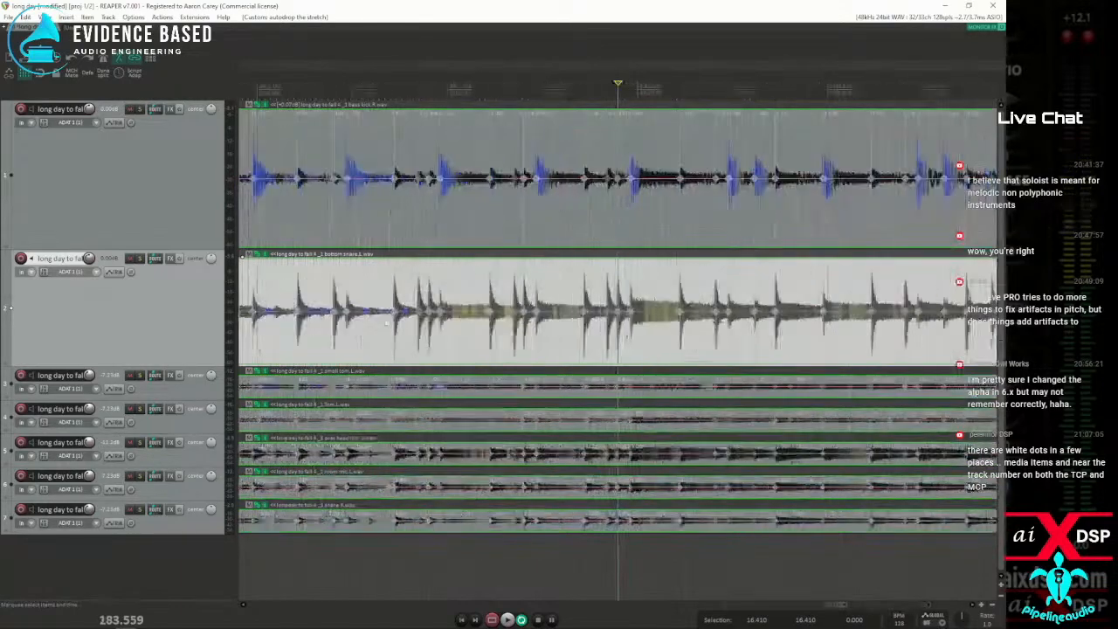
{"action": "left_click", "coordinate": [744, 339]}
{"action": "scroll", "coordinate": [744, 336], "scroll_direction": "up", "scroll_amount": 5}
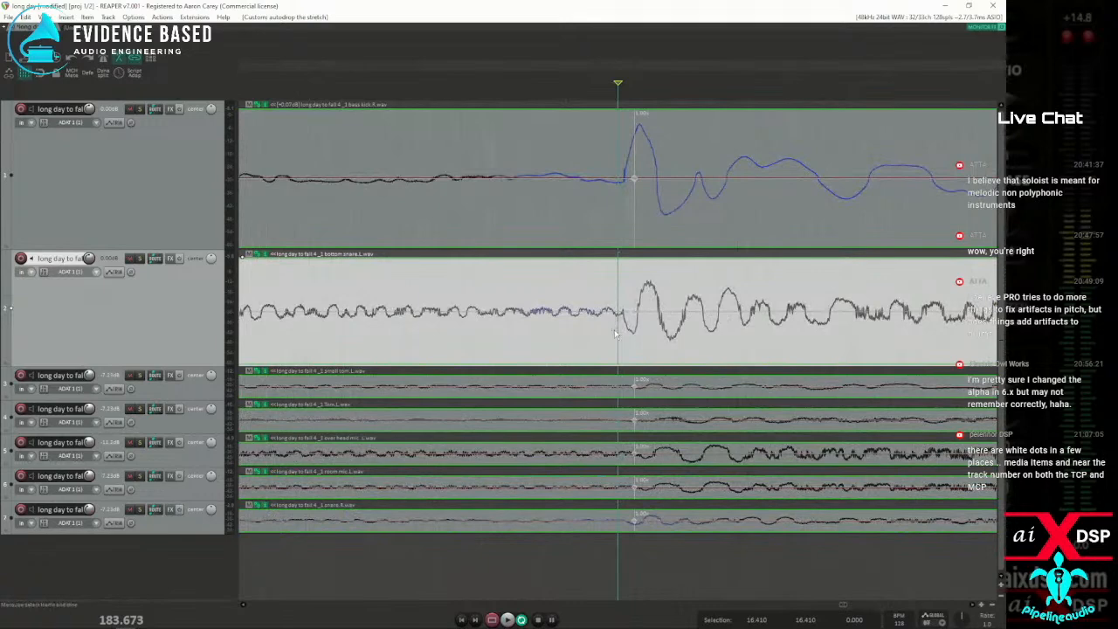
{"action": "scroll", "coordinate": [607, 339], "scroll_direction": "down", "scroll_amount": 5}
{"action": "scroll", "coordinate": [602, 342], "scroll_direction": "down", "scroll_amount": 2}
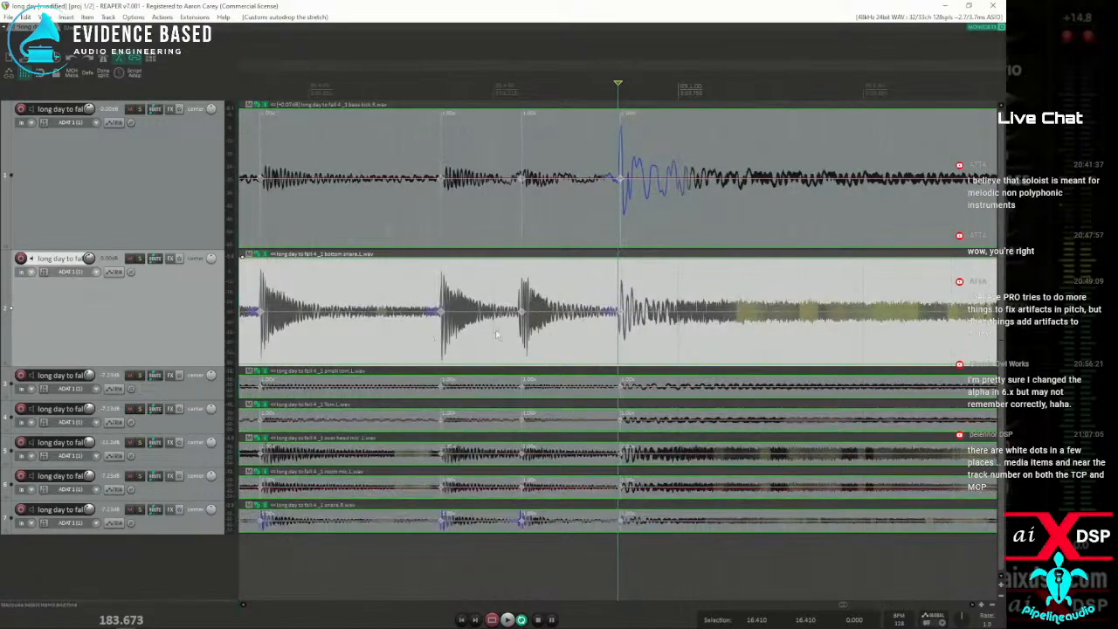